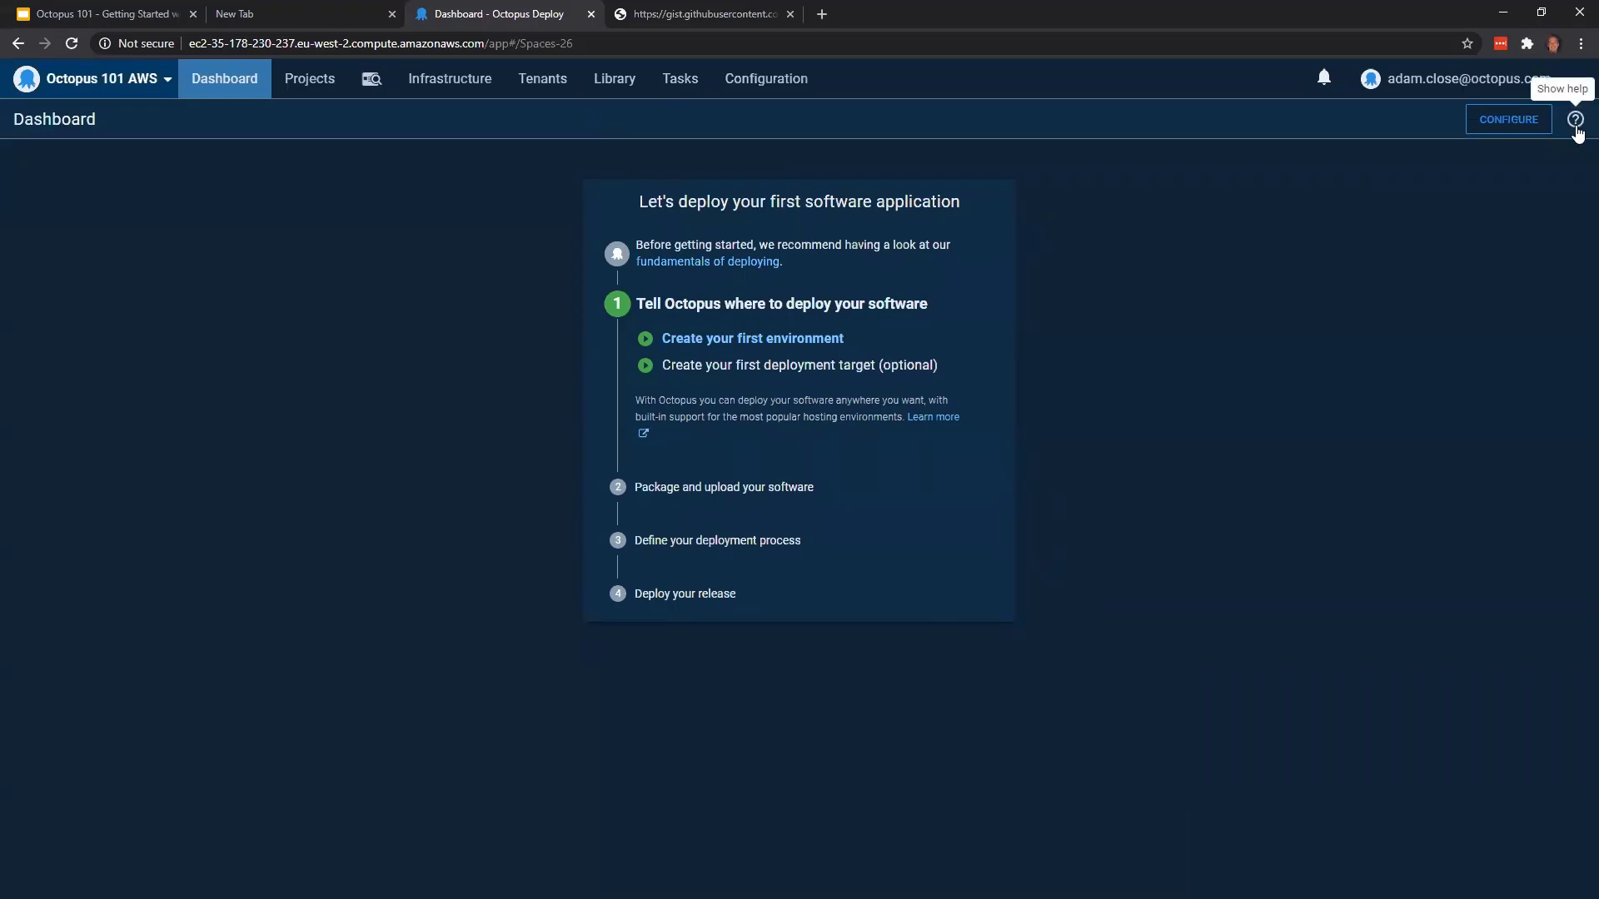
View the help information for the dashboard and hide it again
{"action": "left_click", "coordinate": [1576, 127]}
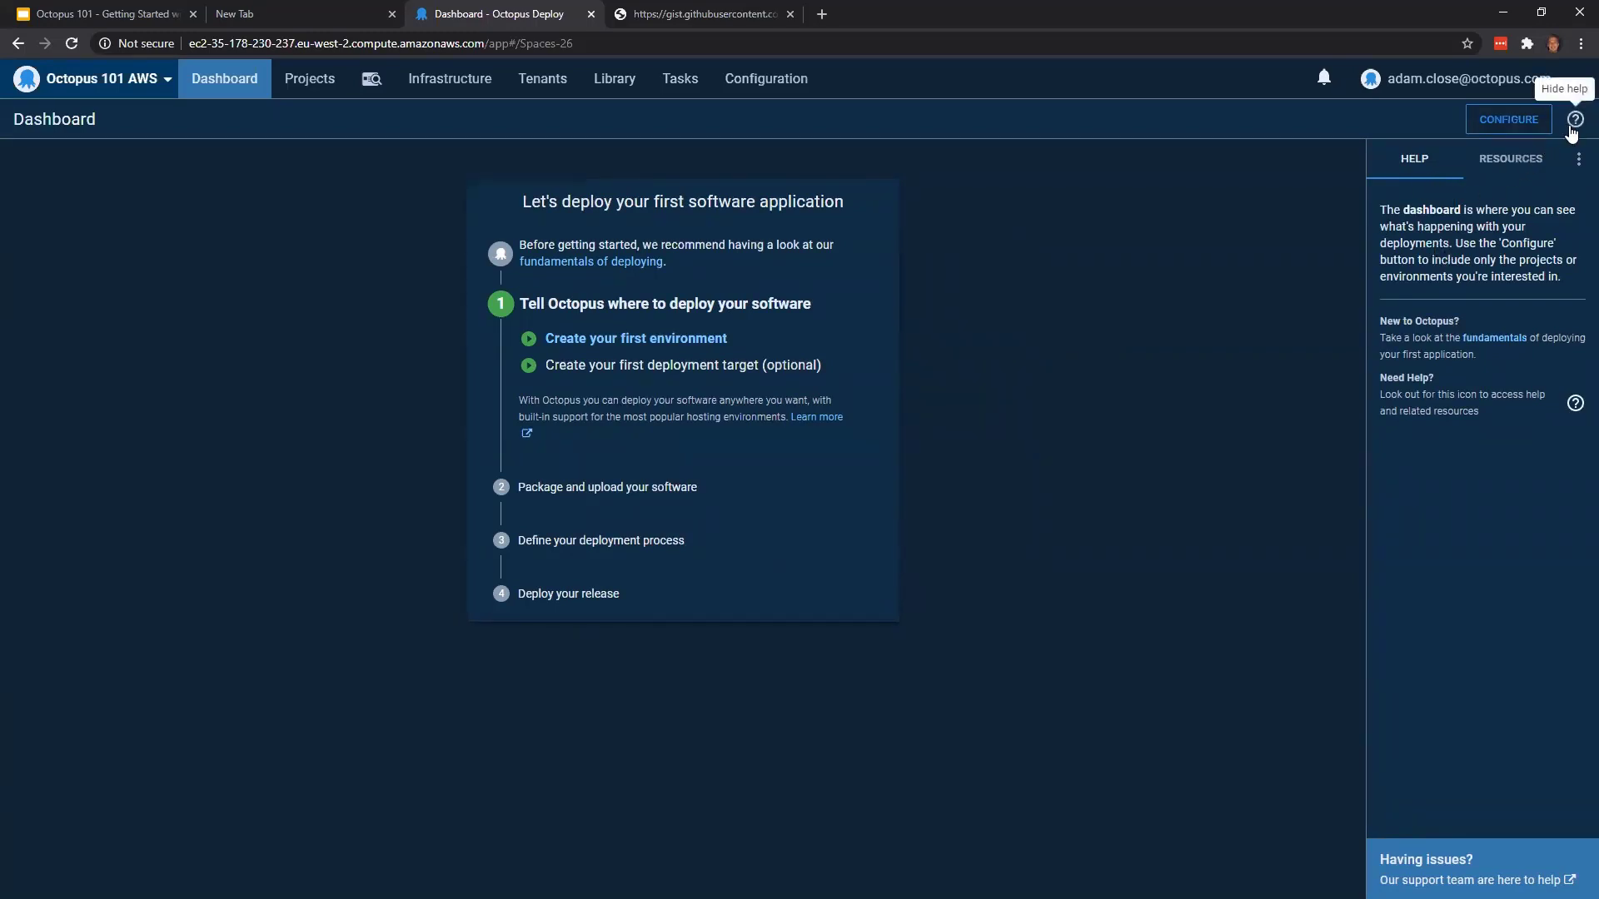
{"action": "left_click", "coordinate": [1574, 123]}
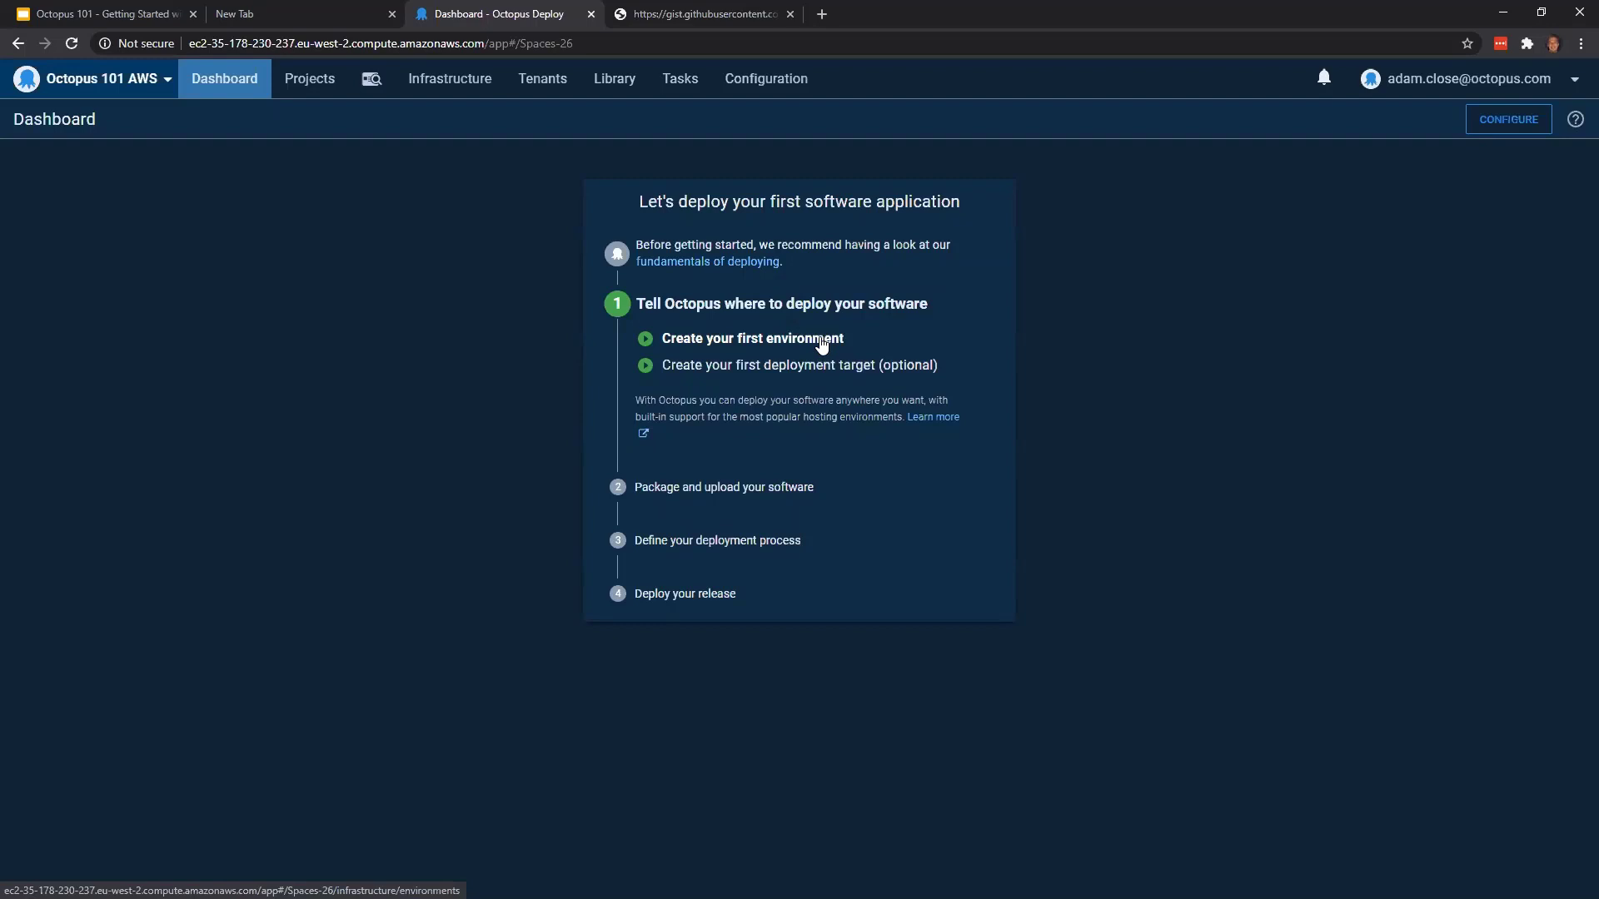
Create the first environment from the getting-started guide and name it Development
{"action": "left_click", "coordinate": [821, 341]}
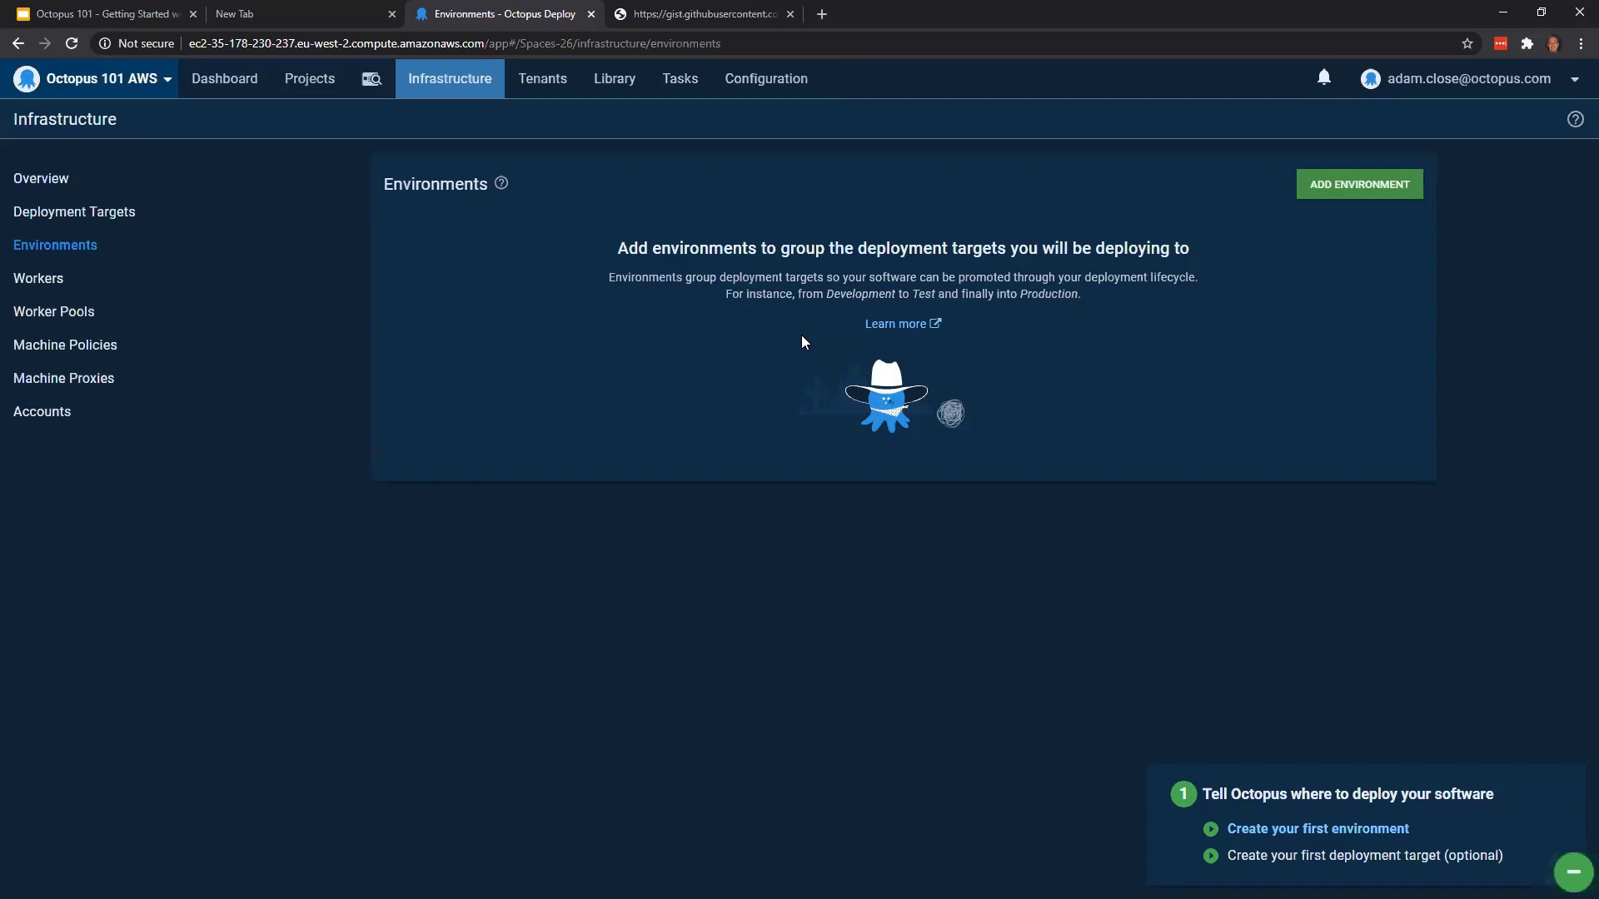
{"action": "left_click", "coordinate": [1348, 187]}
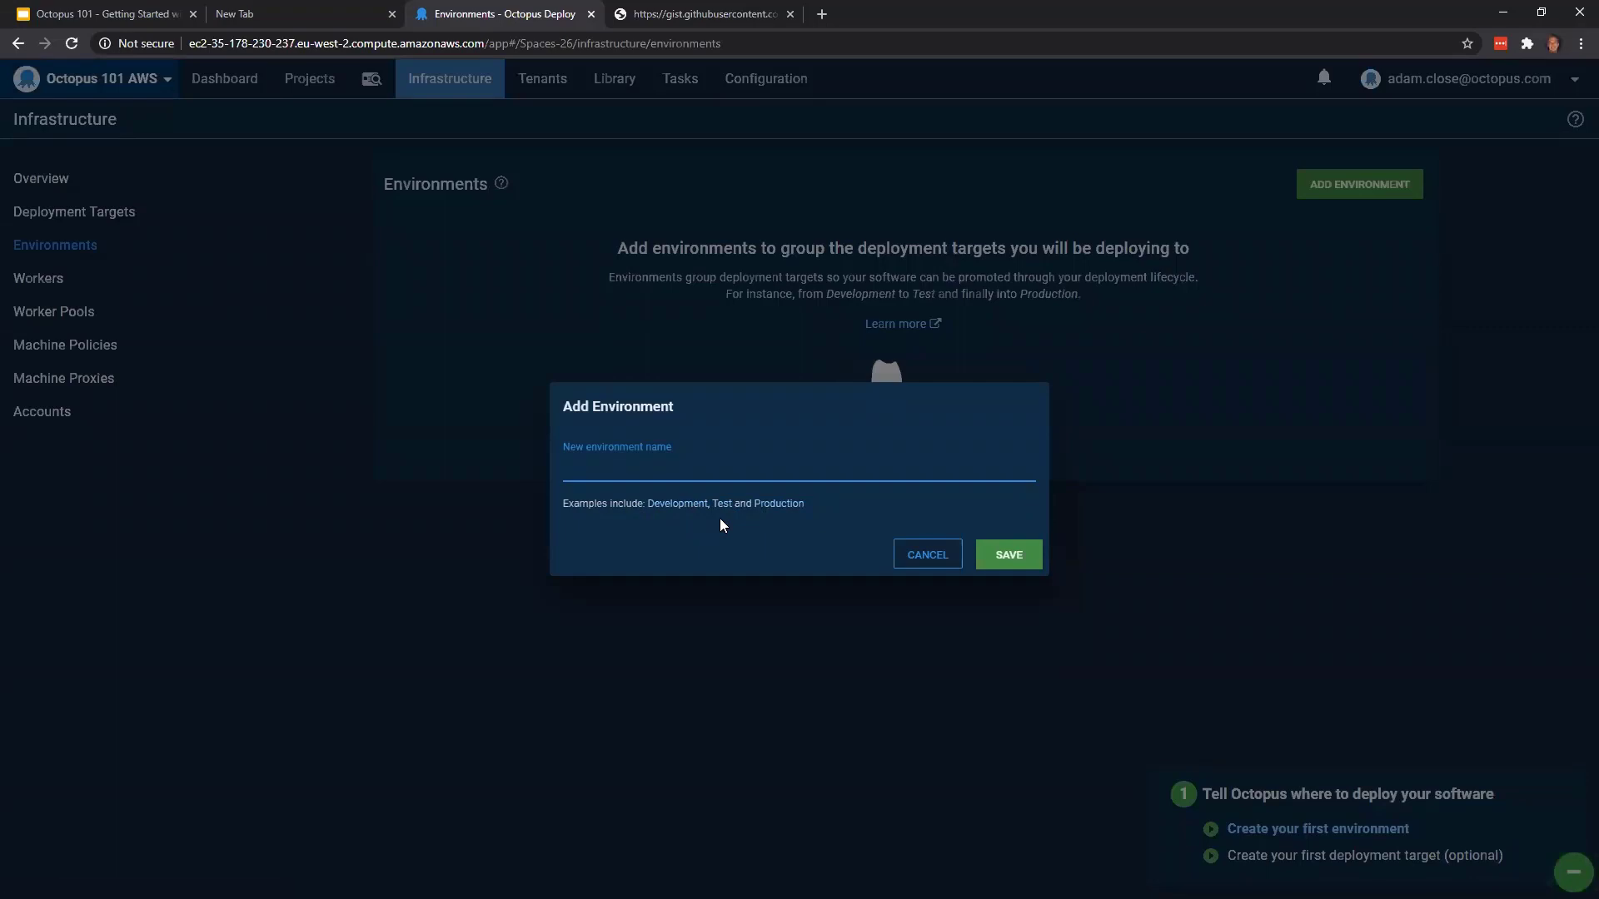
{"action": "left_click", "coordinate": [678, 505]}
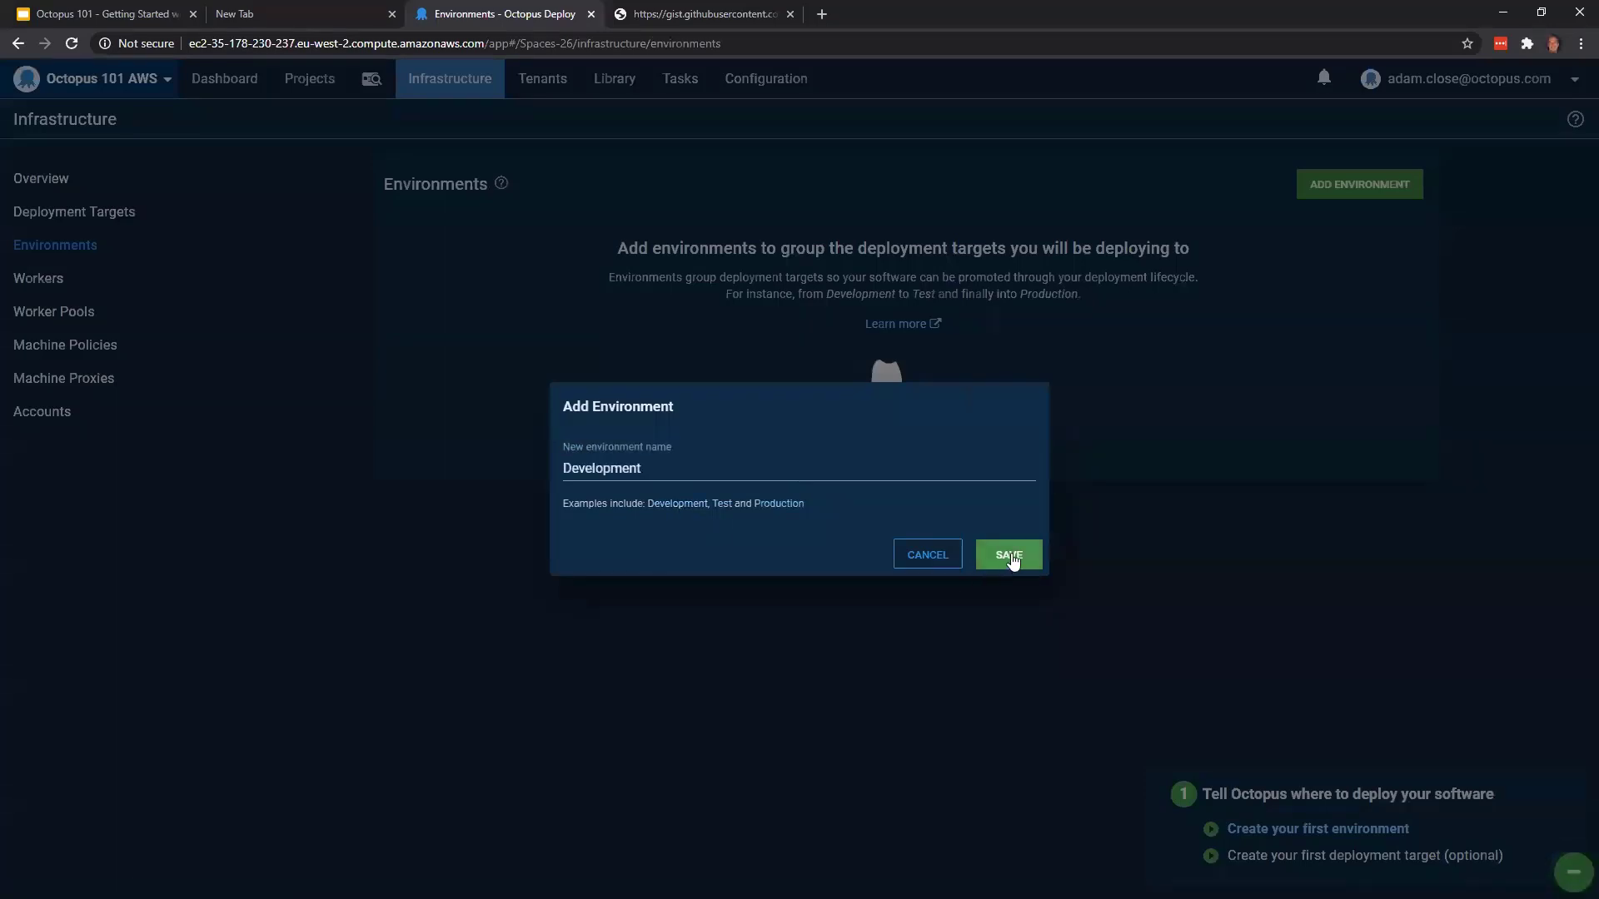
{"action": "left_click", "coordinate": [1011, 557]}
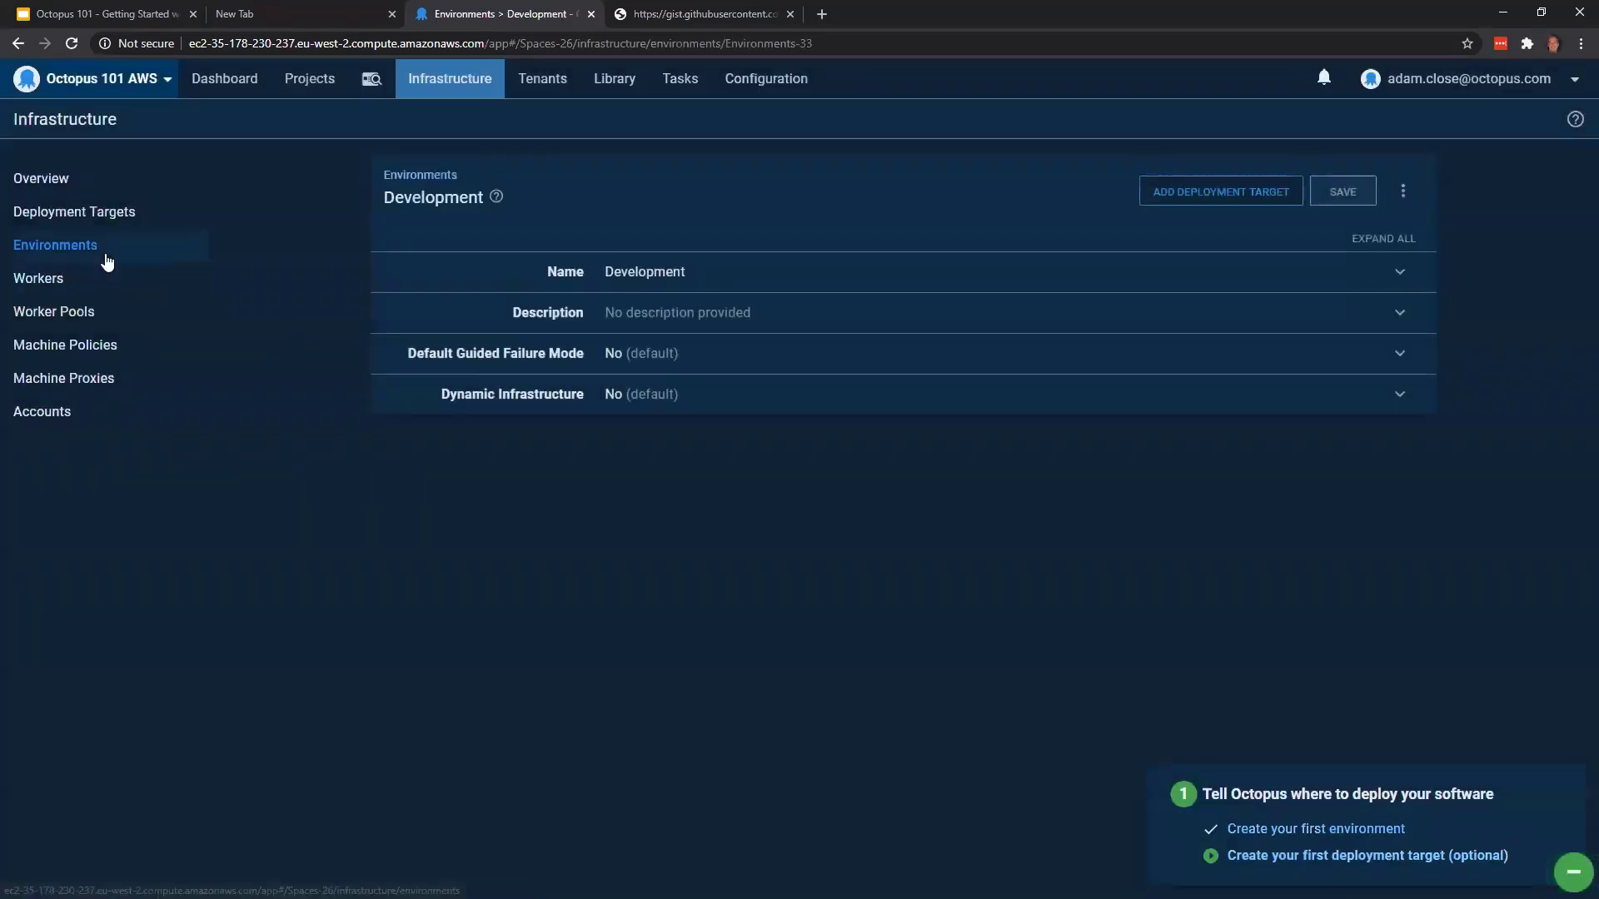
Add a second environment named Test and save it
{"action": "left_click", "coordinate": [108, 262]}
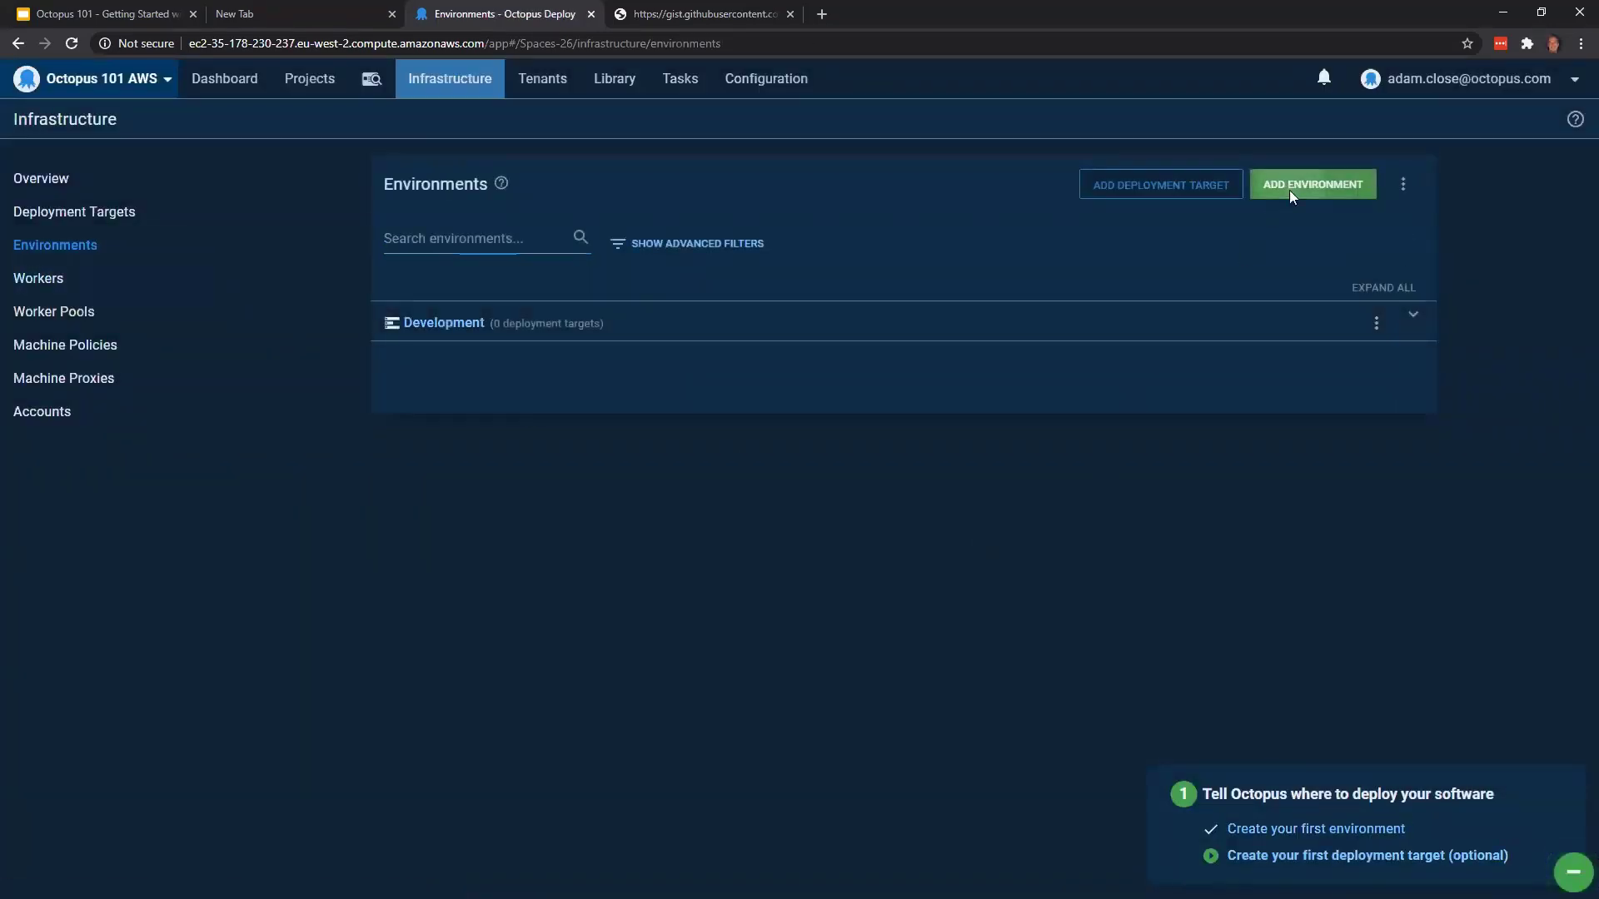
{"action": "left_click", "coordinate": [1289, 190]}
{"action": "left_click", "coordinate": [721, 505]}
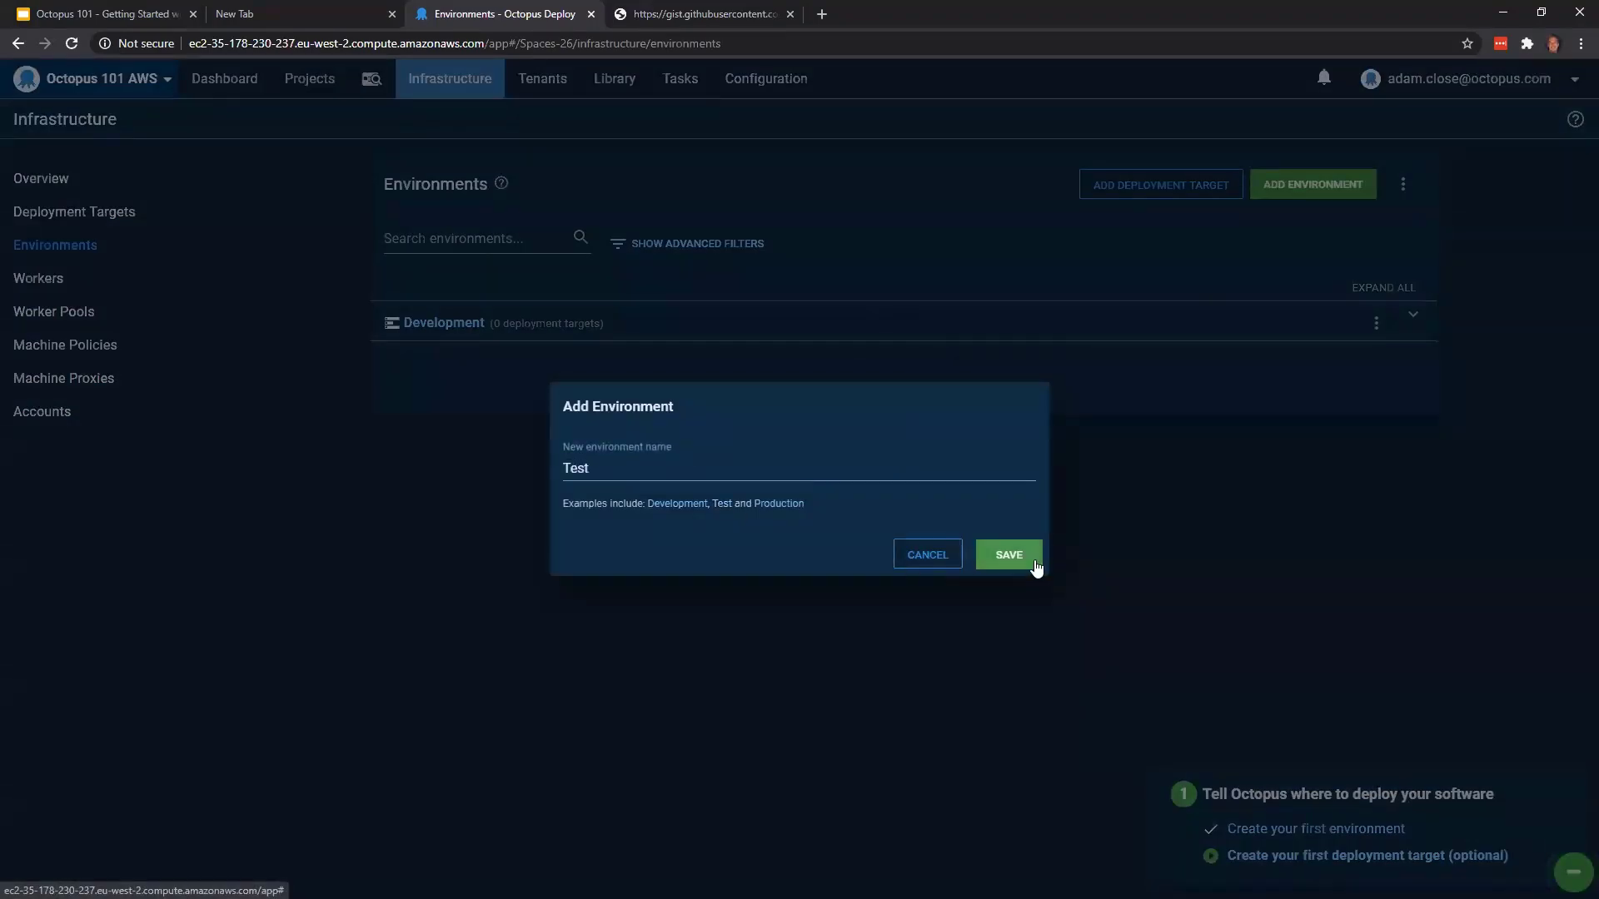
{"action": "left_click", "coordinate": [1034, 560]}
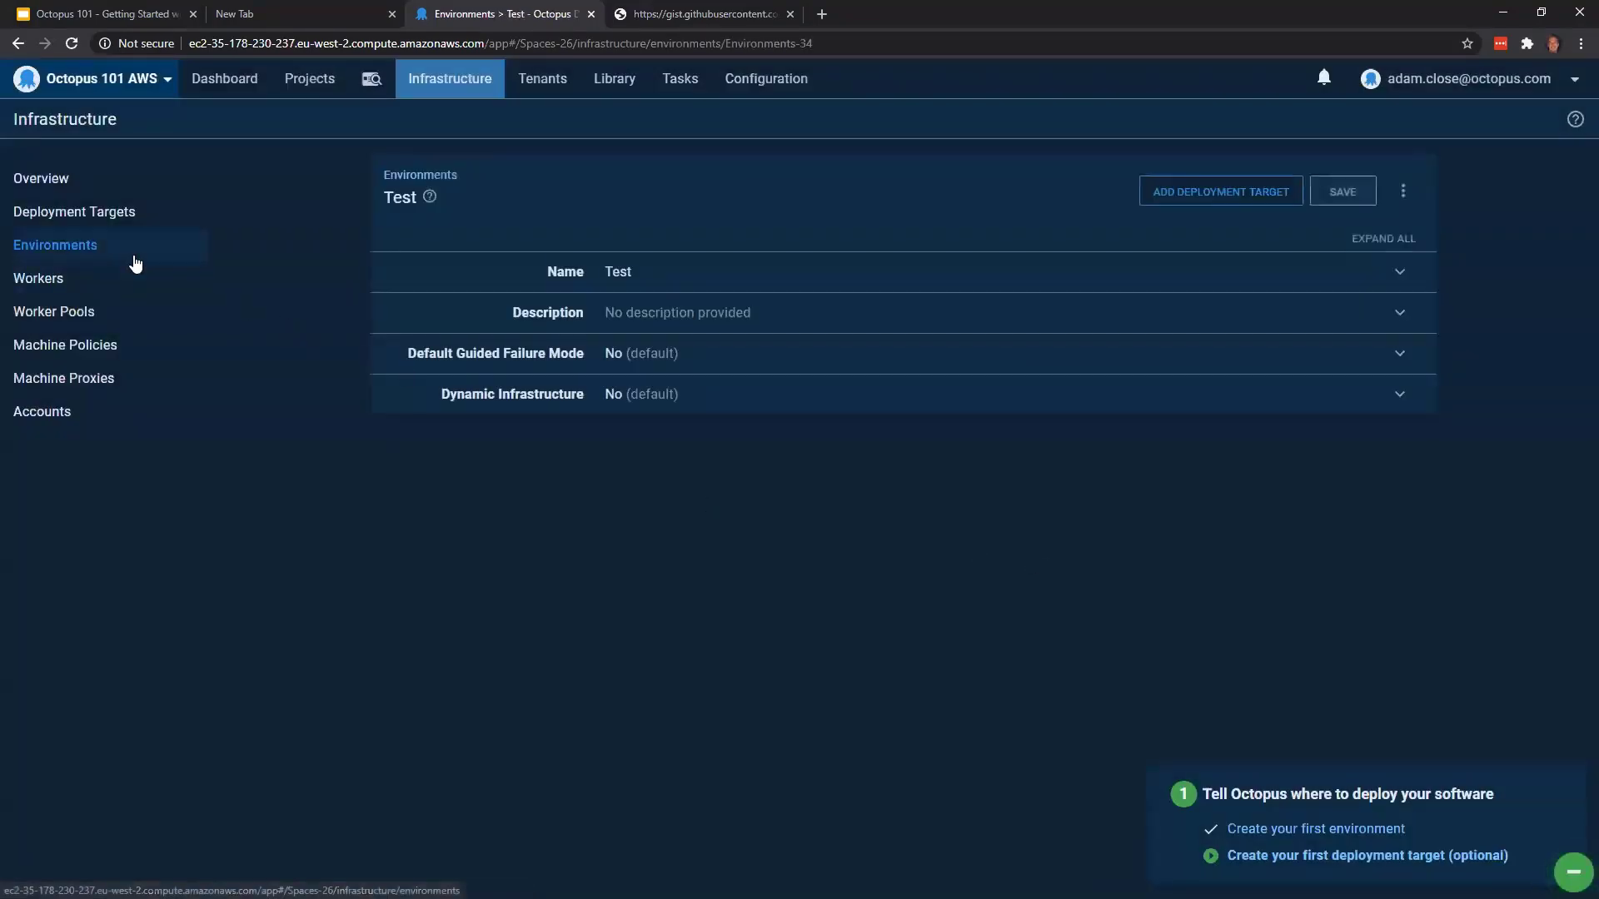
Add a third environment named Production and save it
{"action": "left_click", "coordinate": [136, 264]}
{"action": "left_click", "coordinate": [1274, 190]}
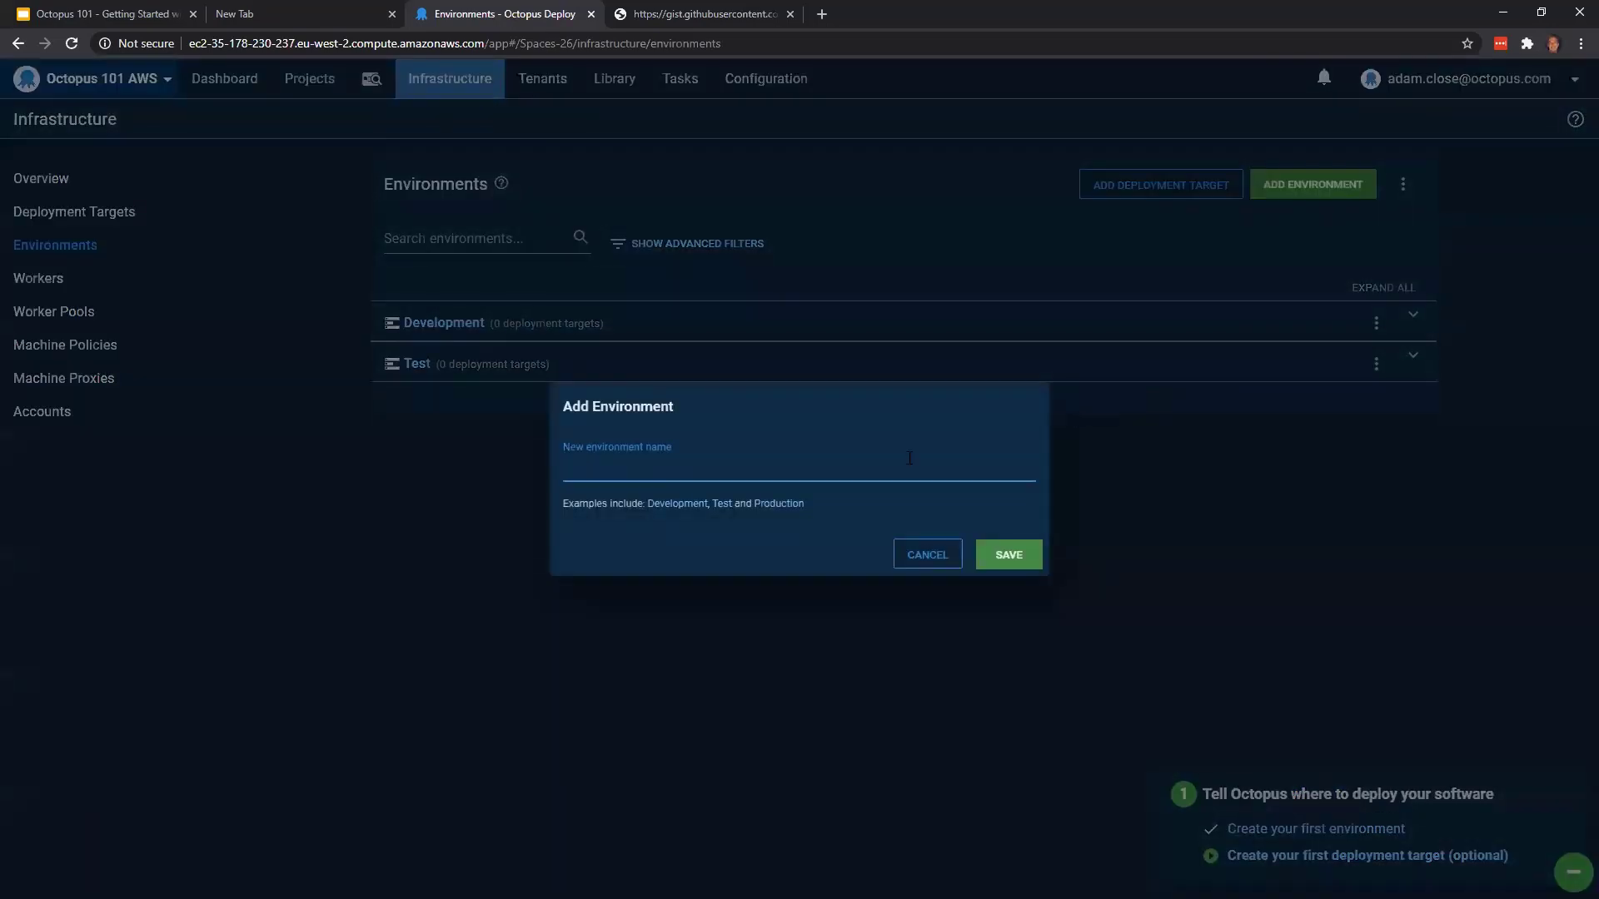
{"action": "left_click", "coordinate": [793, 506]}
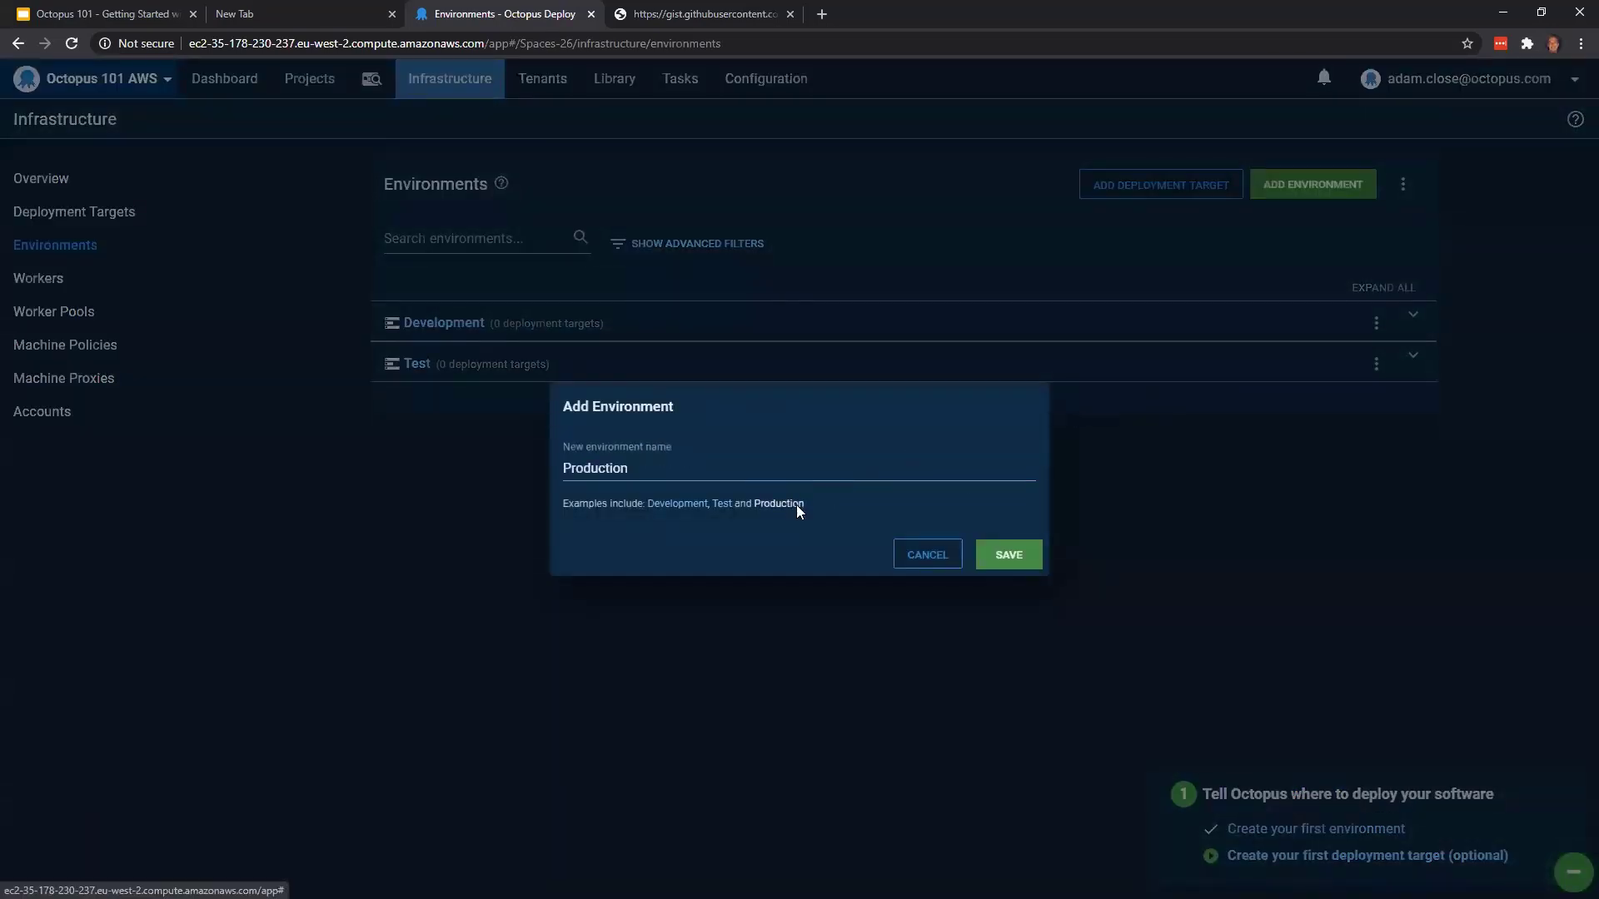
{"action": "left_click", "coordinate": [1011, 558]}
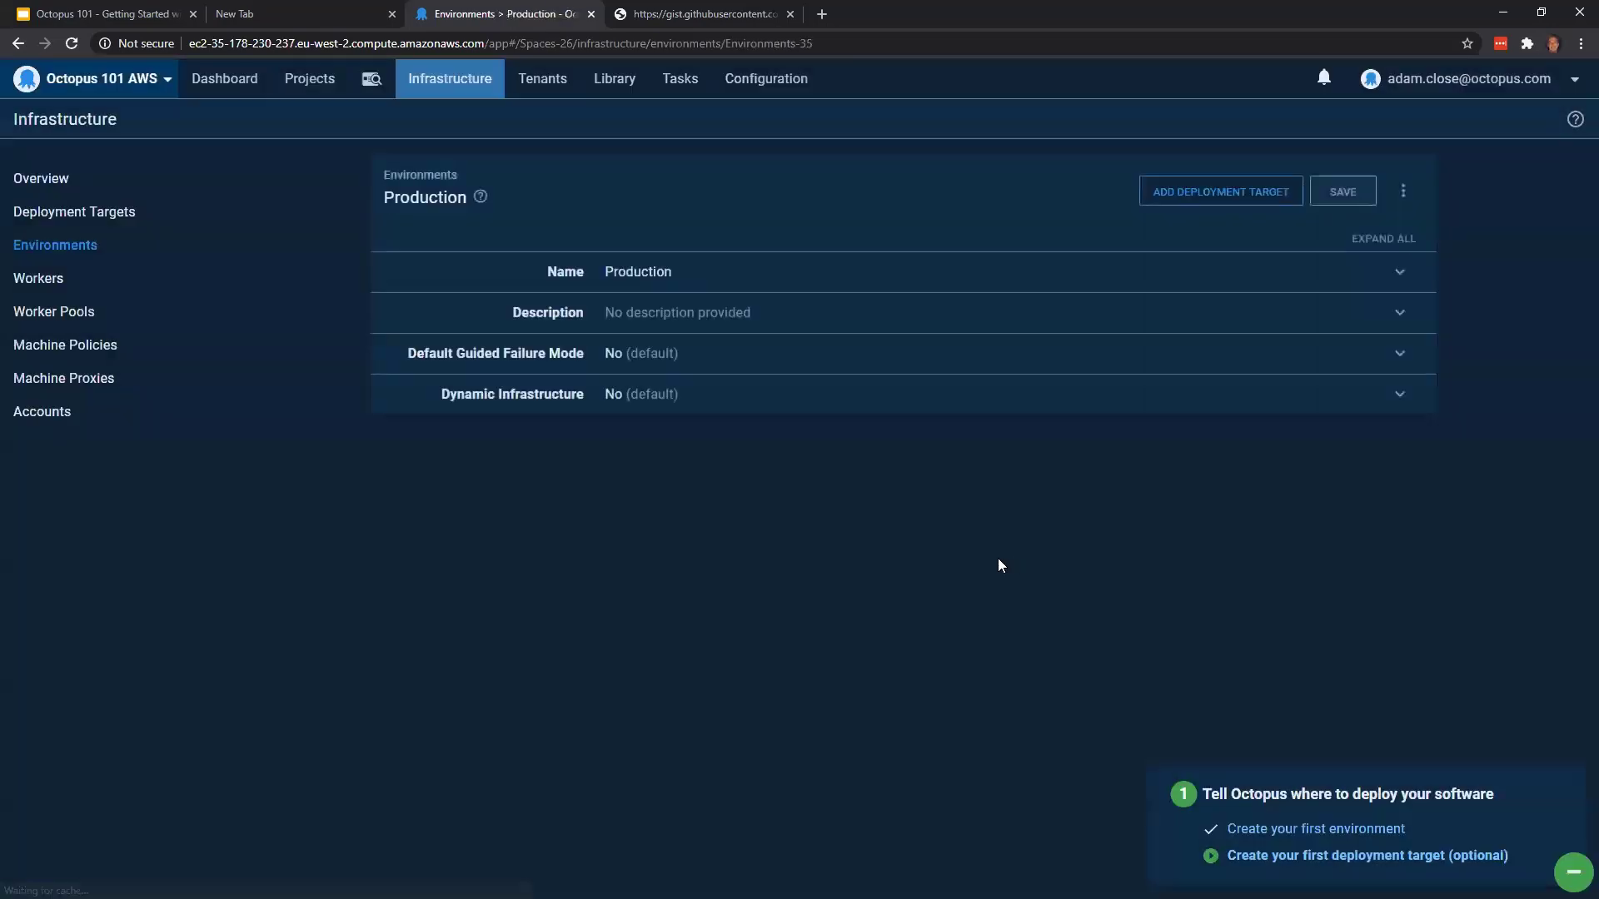
Return to the environments list and expand Development, Test and Production to view their deployment targets
{"action": "left_click", "coordinate": [118, 244]}
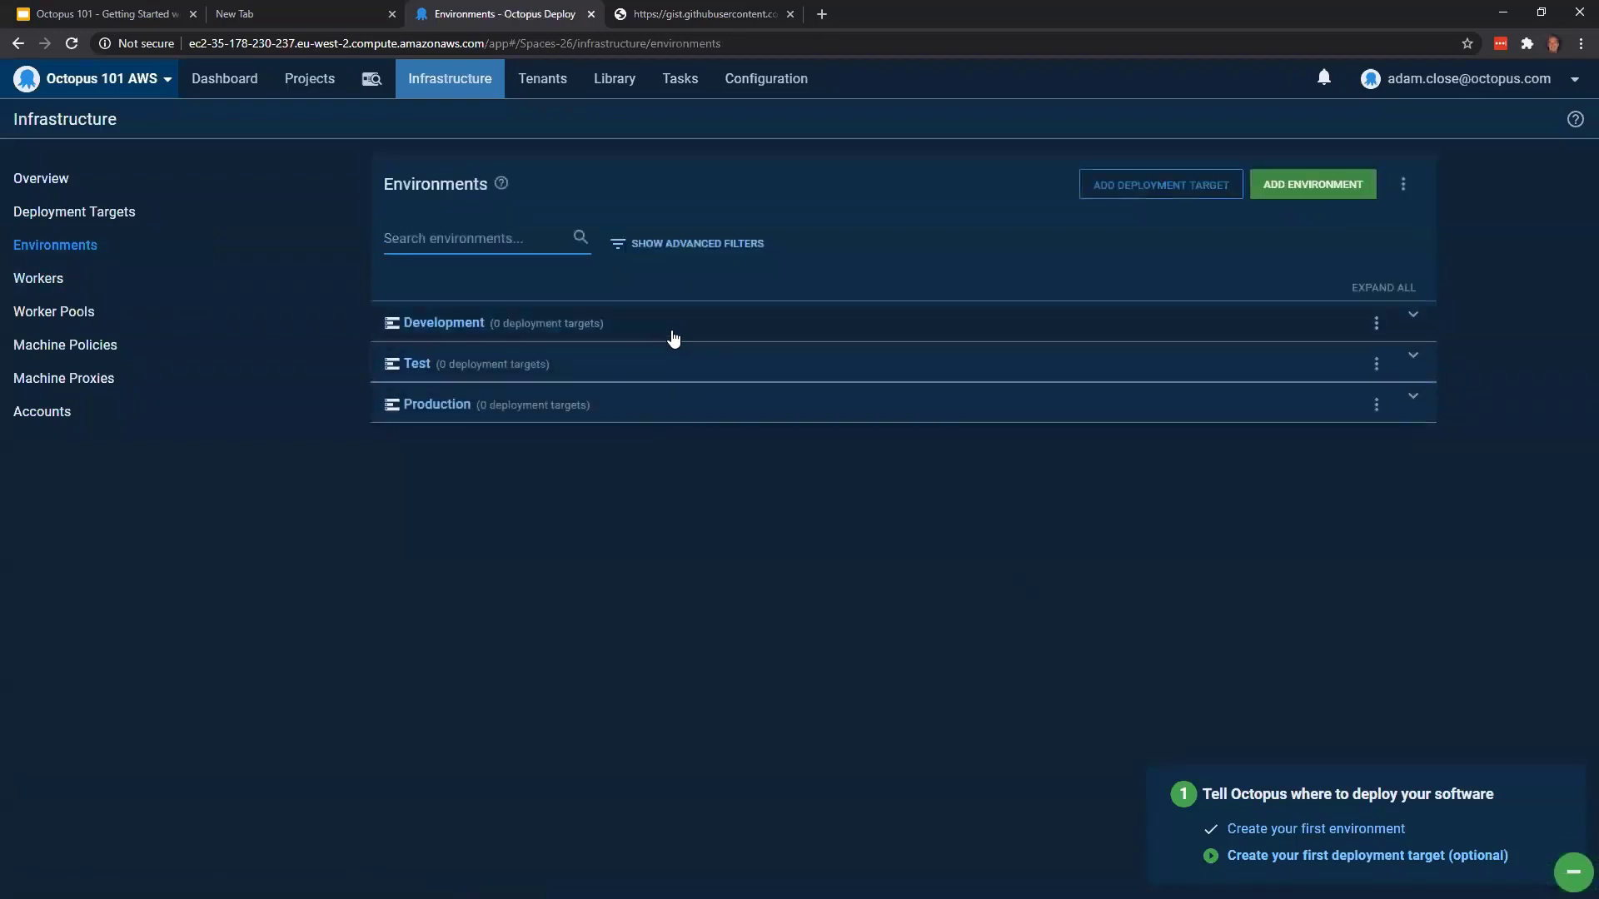
{"action": "left_click", "coordinate": [669, 484]}
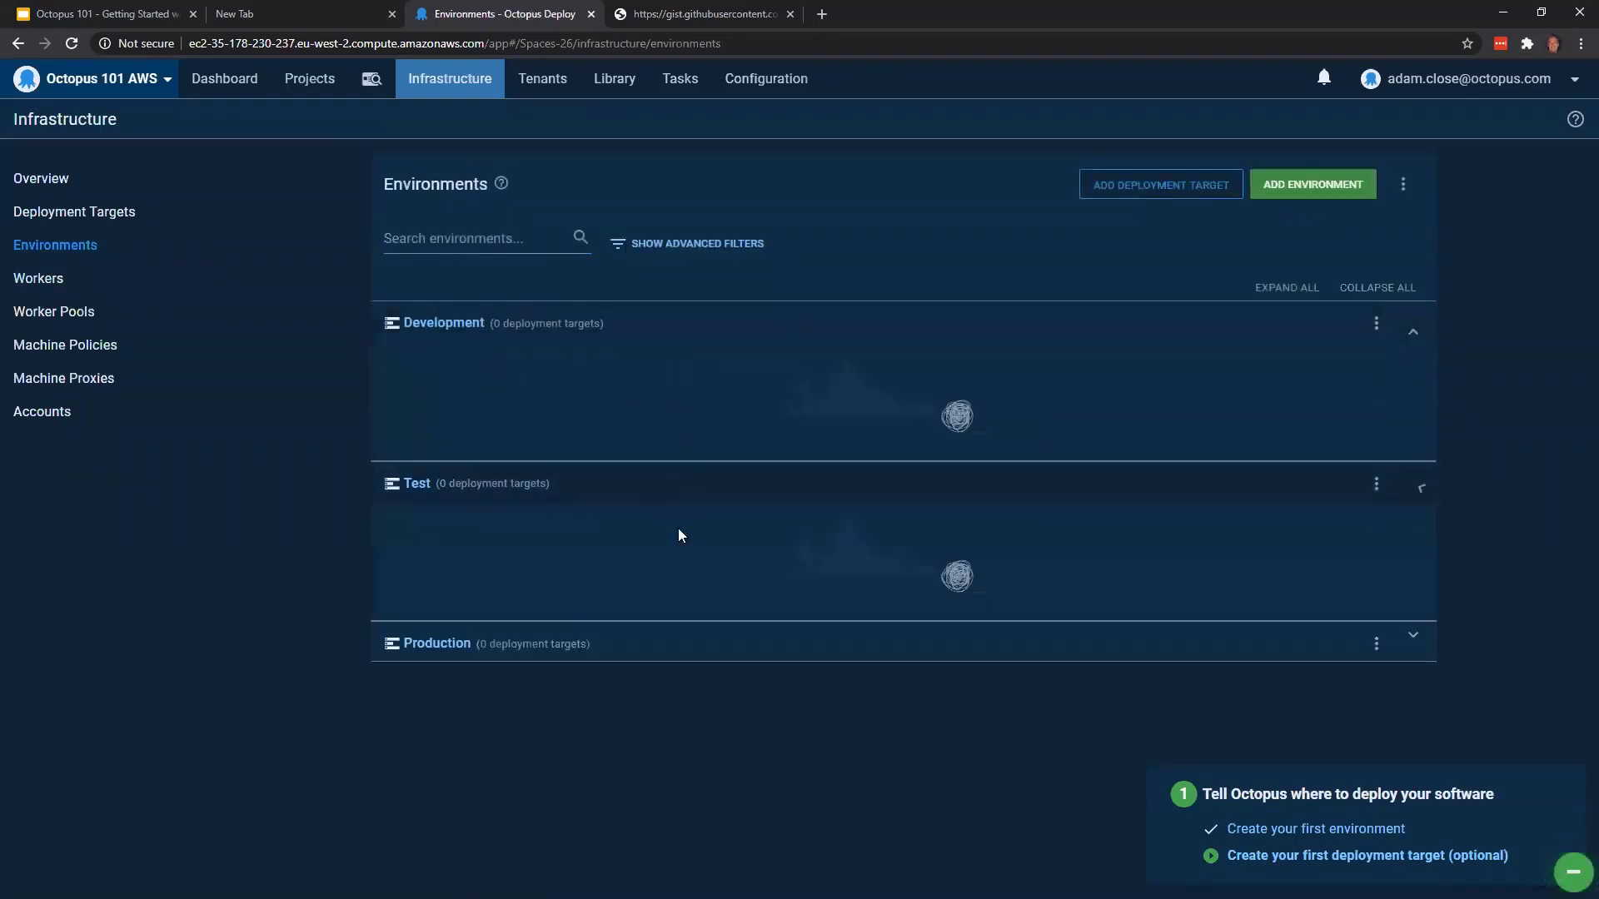
{"action": "left_click", "coordinate": [703, 650]}
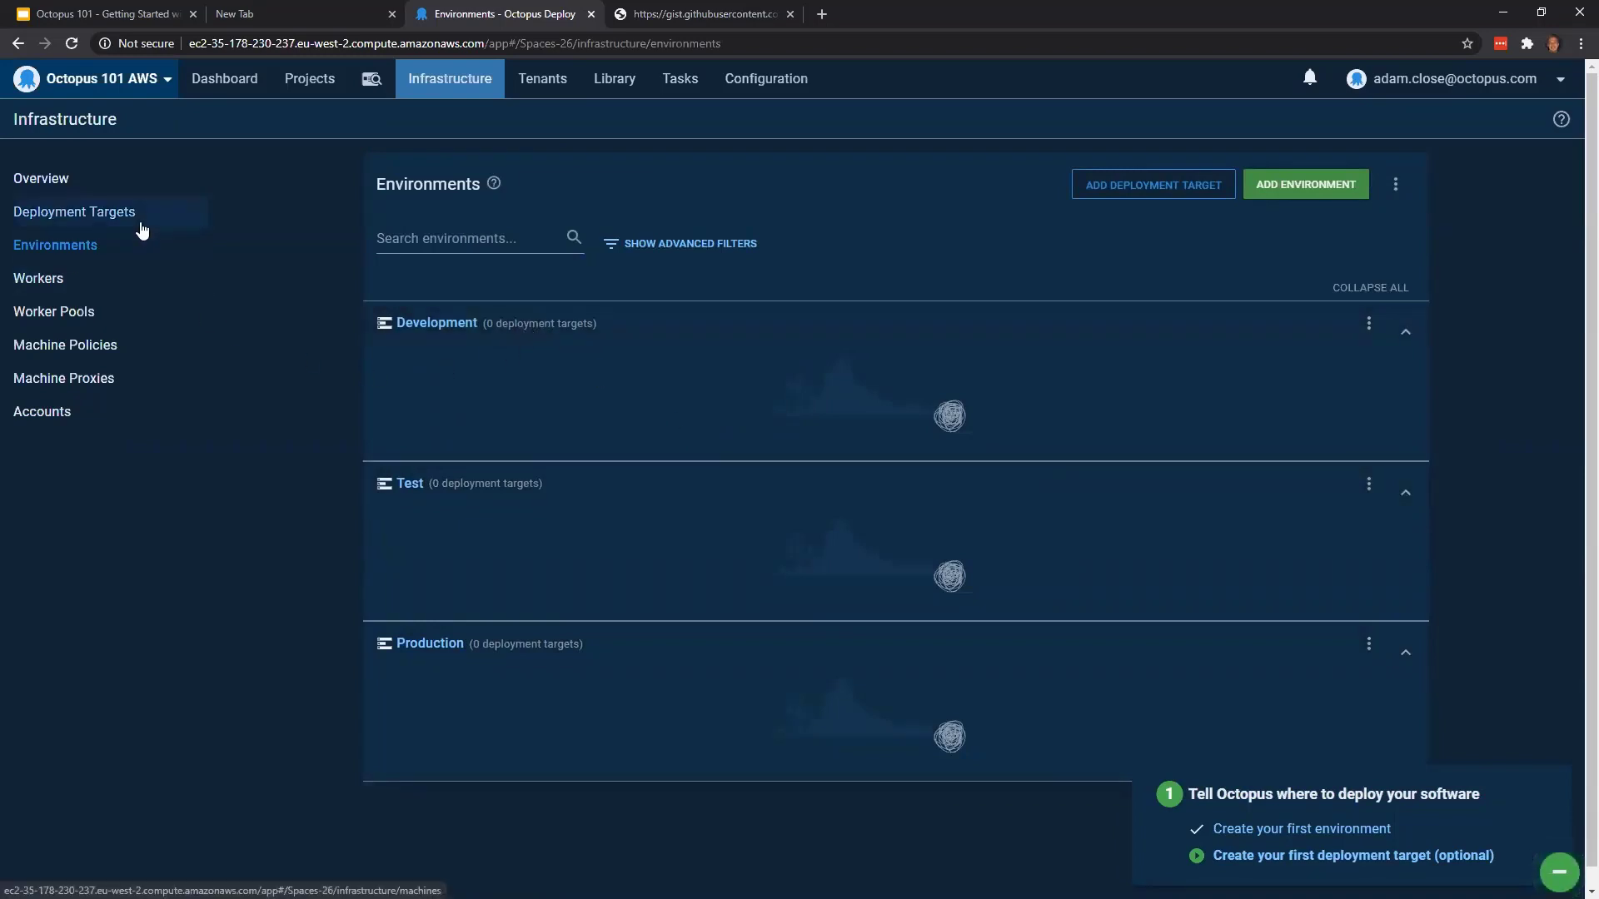
Start adding a deployment target and examine the options for Windows, Linux, Mac, Azure, Kubernetes Cluster, Offline Package Drop and Cloud Region
{"action": "left_click", "coordinate": [107, 215]}
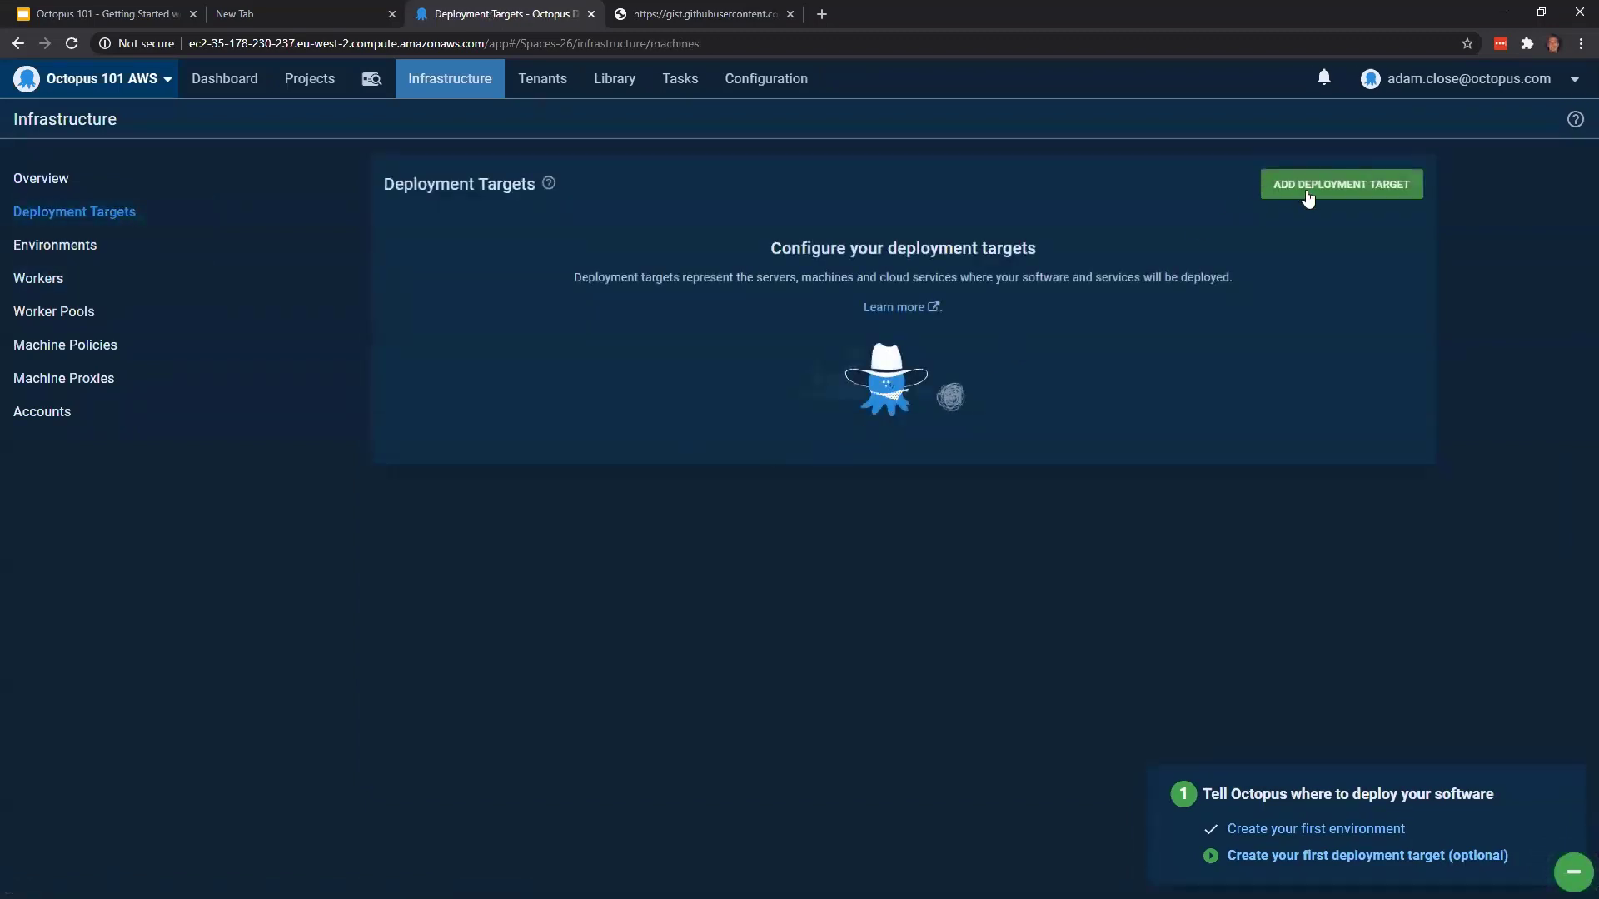
{"action": "left_click", "coordinate": [1308, 190]}
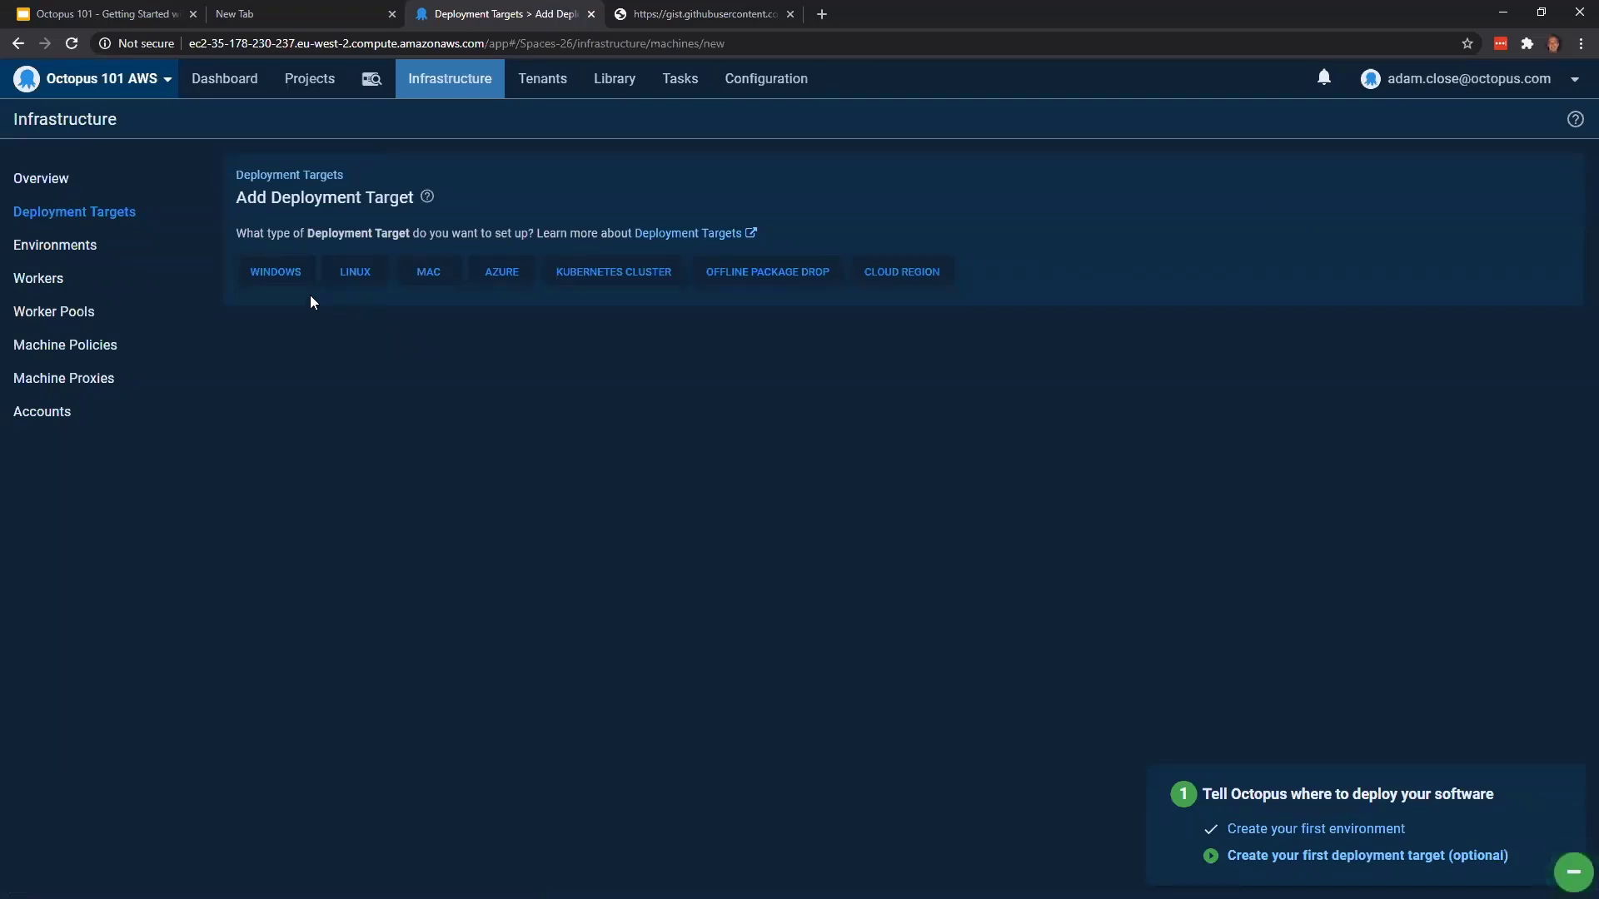
{"action": "left_click", "coordinate": [291, 278]}
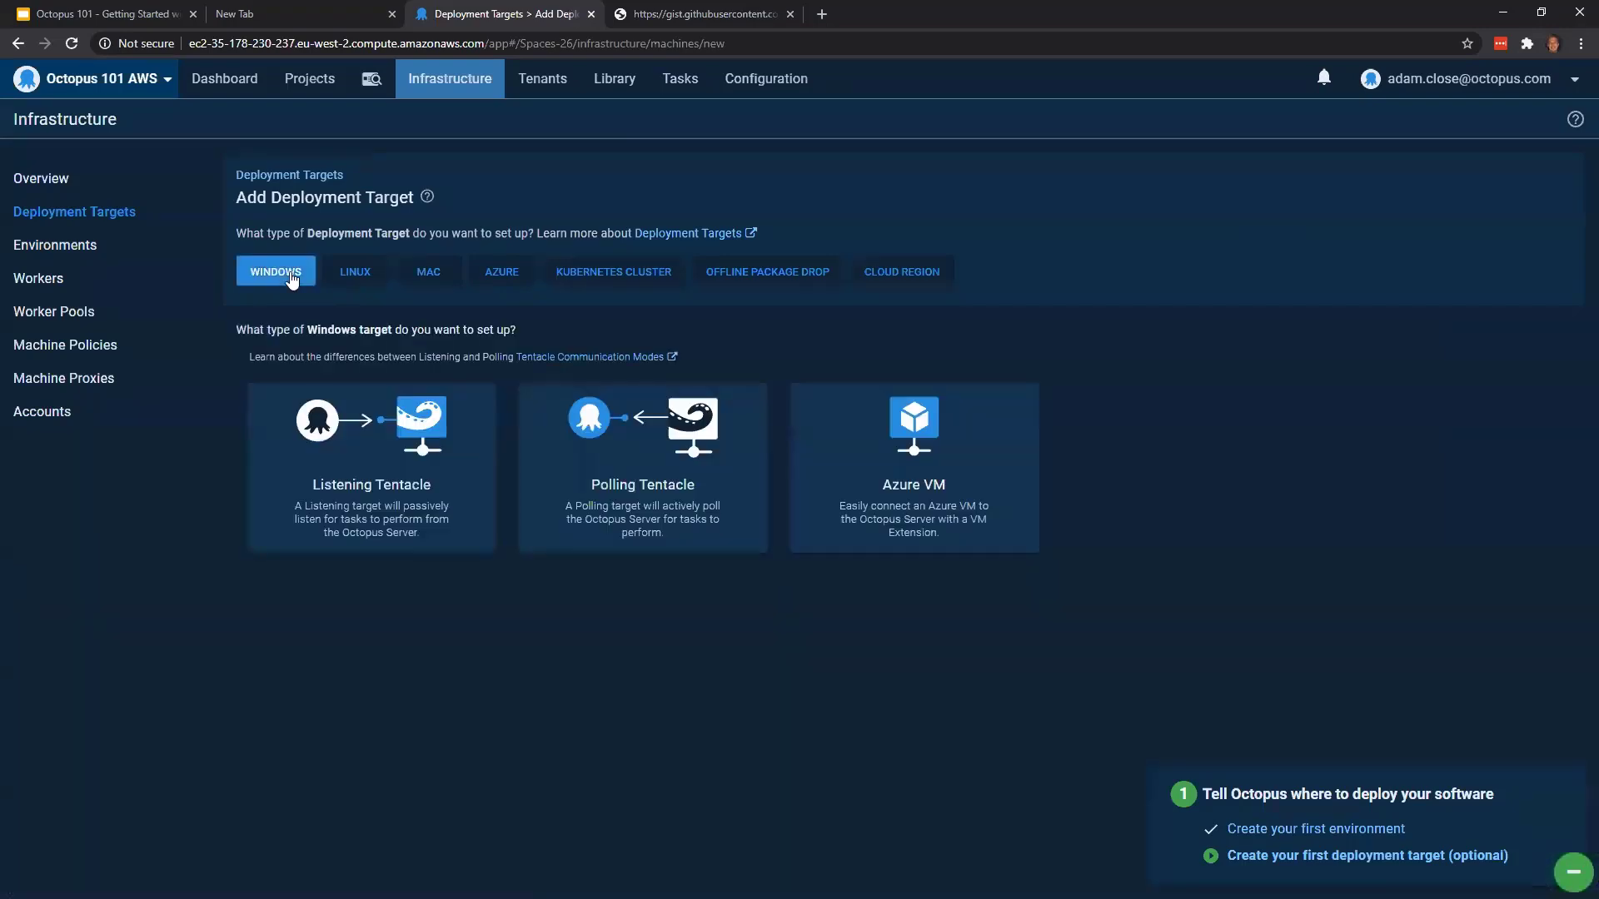
{"action": "left_click", "coordinate": [357, 291]}
{"action": "left_click", "coordinate": [421, 280]}
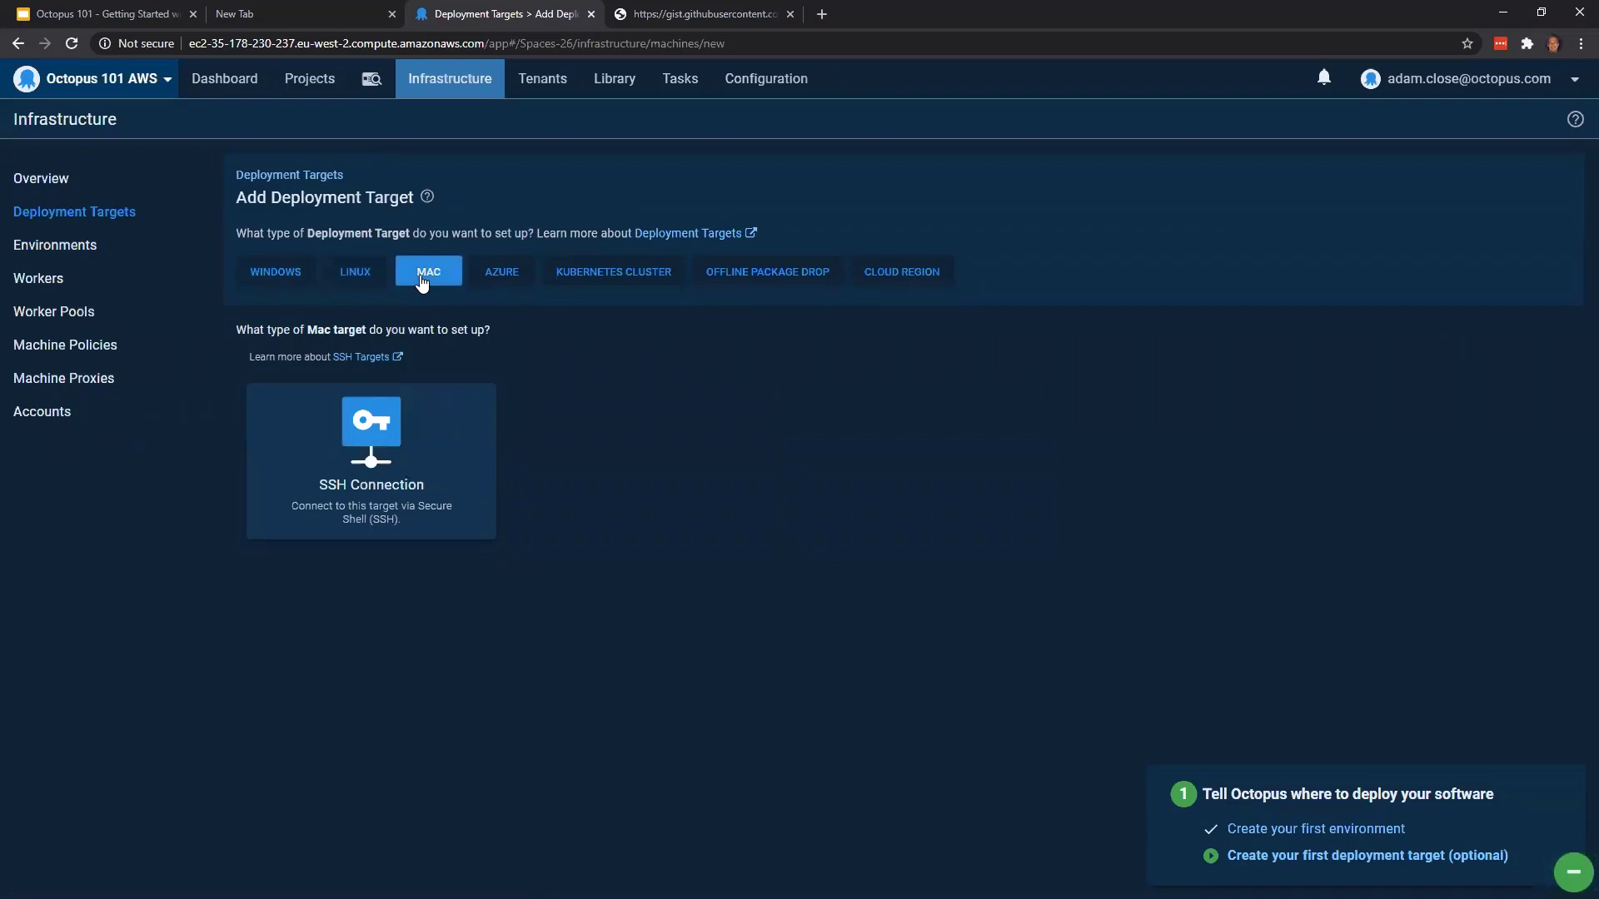
{"action": "left_click", "coordinate": [498, 282]}
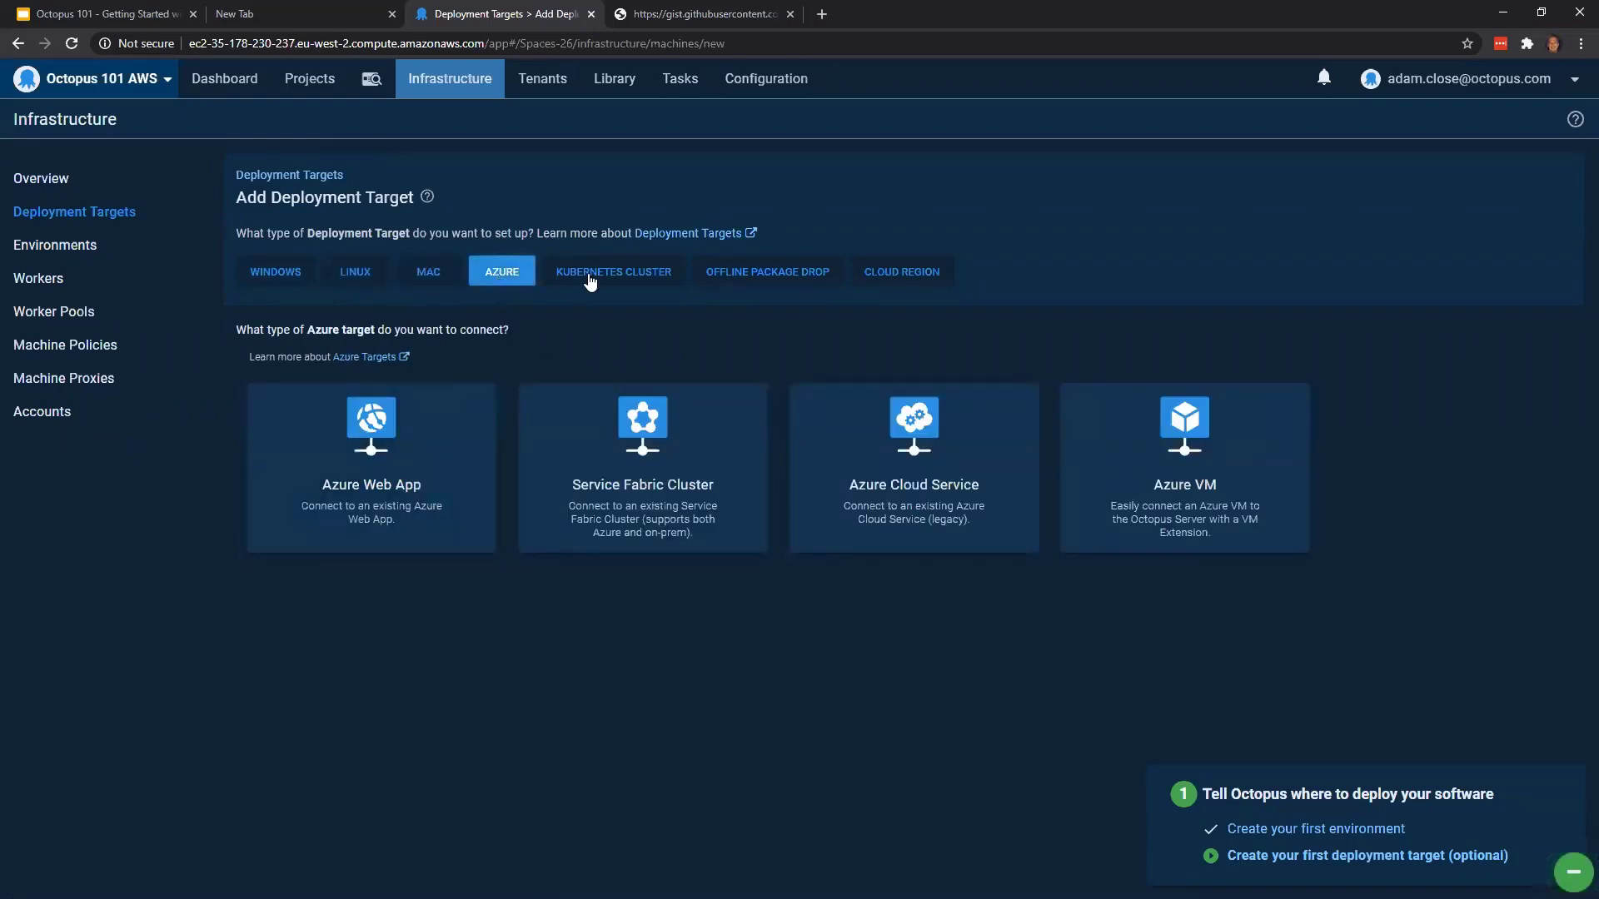
{"action": "left_click", "coordinate": [591, 280]}
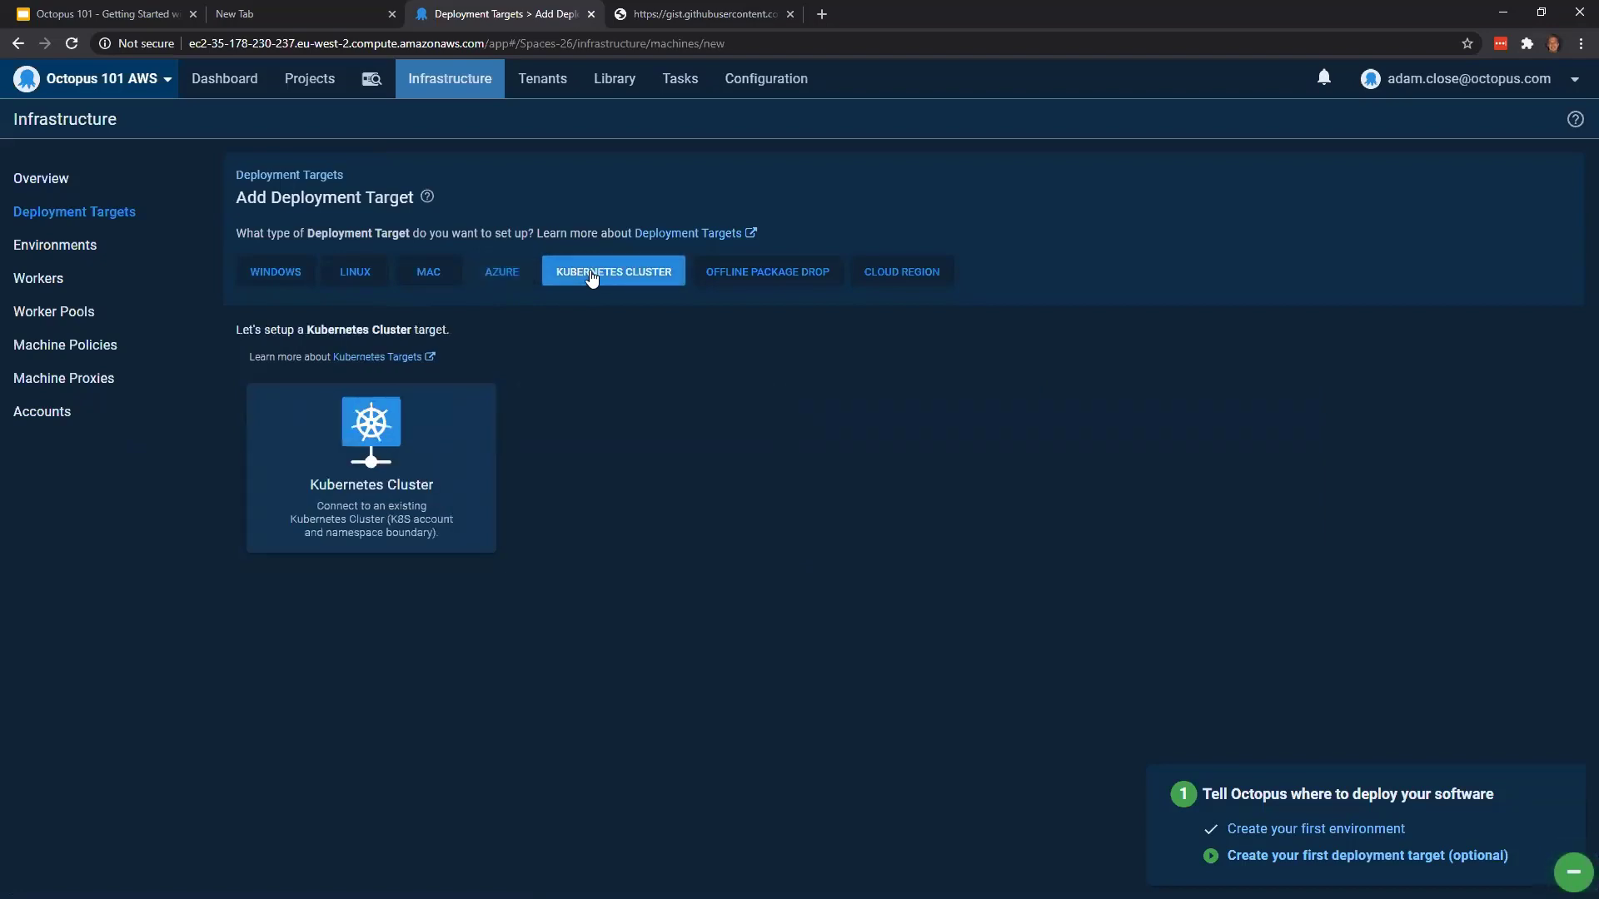
{"action": "left_click", "coordinate": [733, 271]}
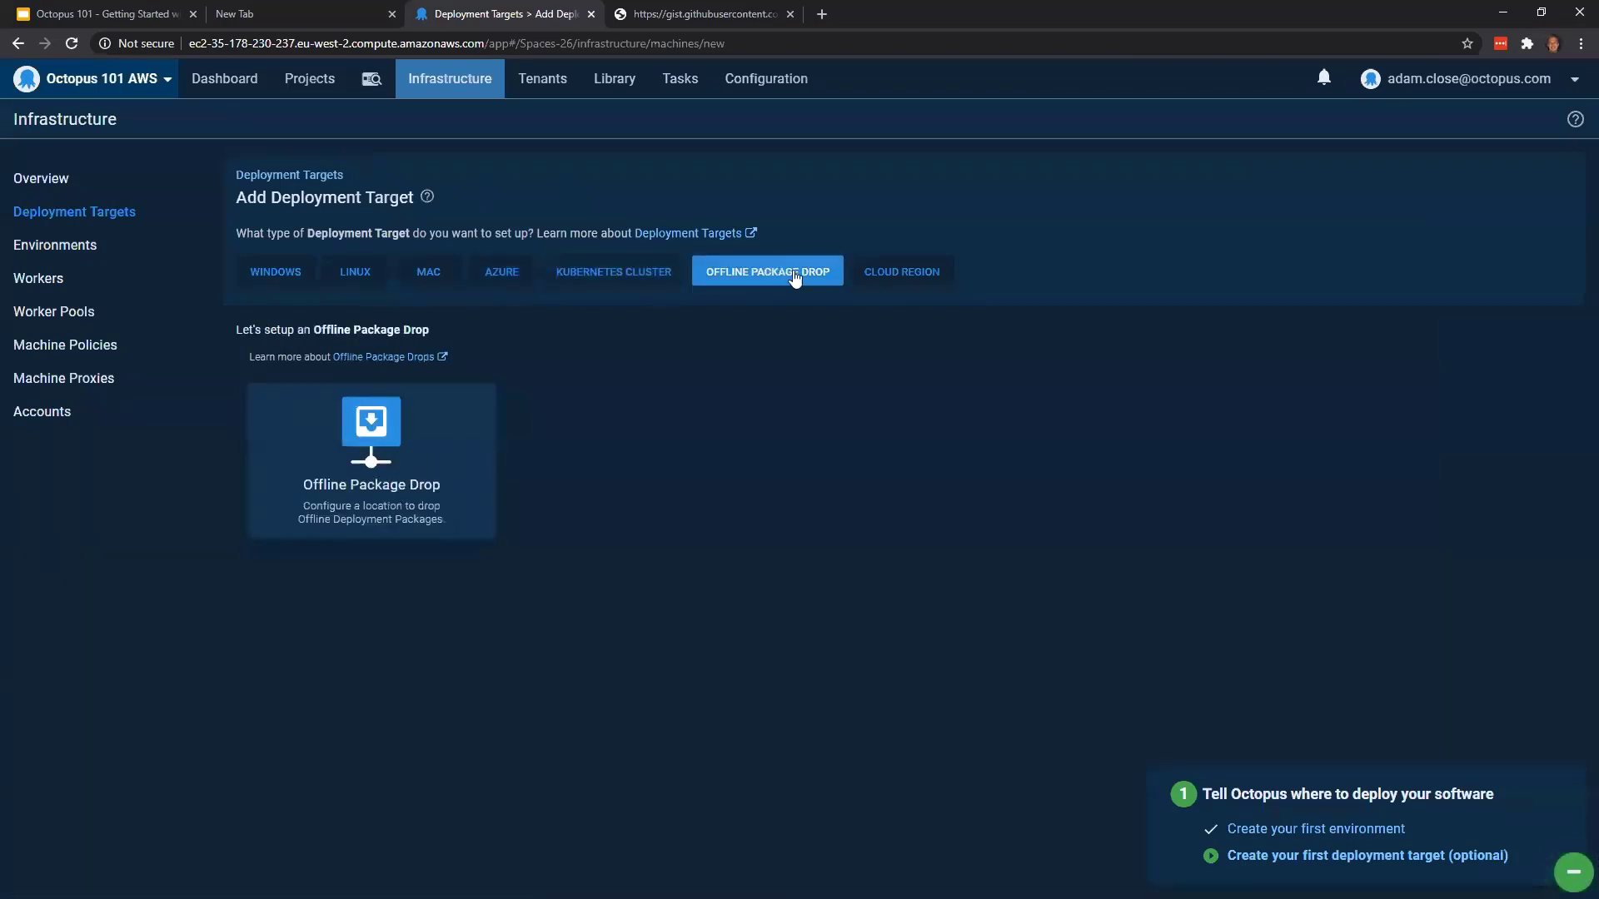
{"action": "left_click", "coordinate": [858, 284]}
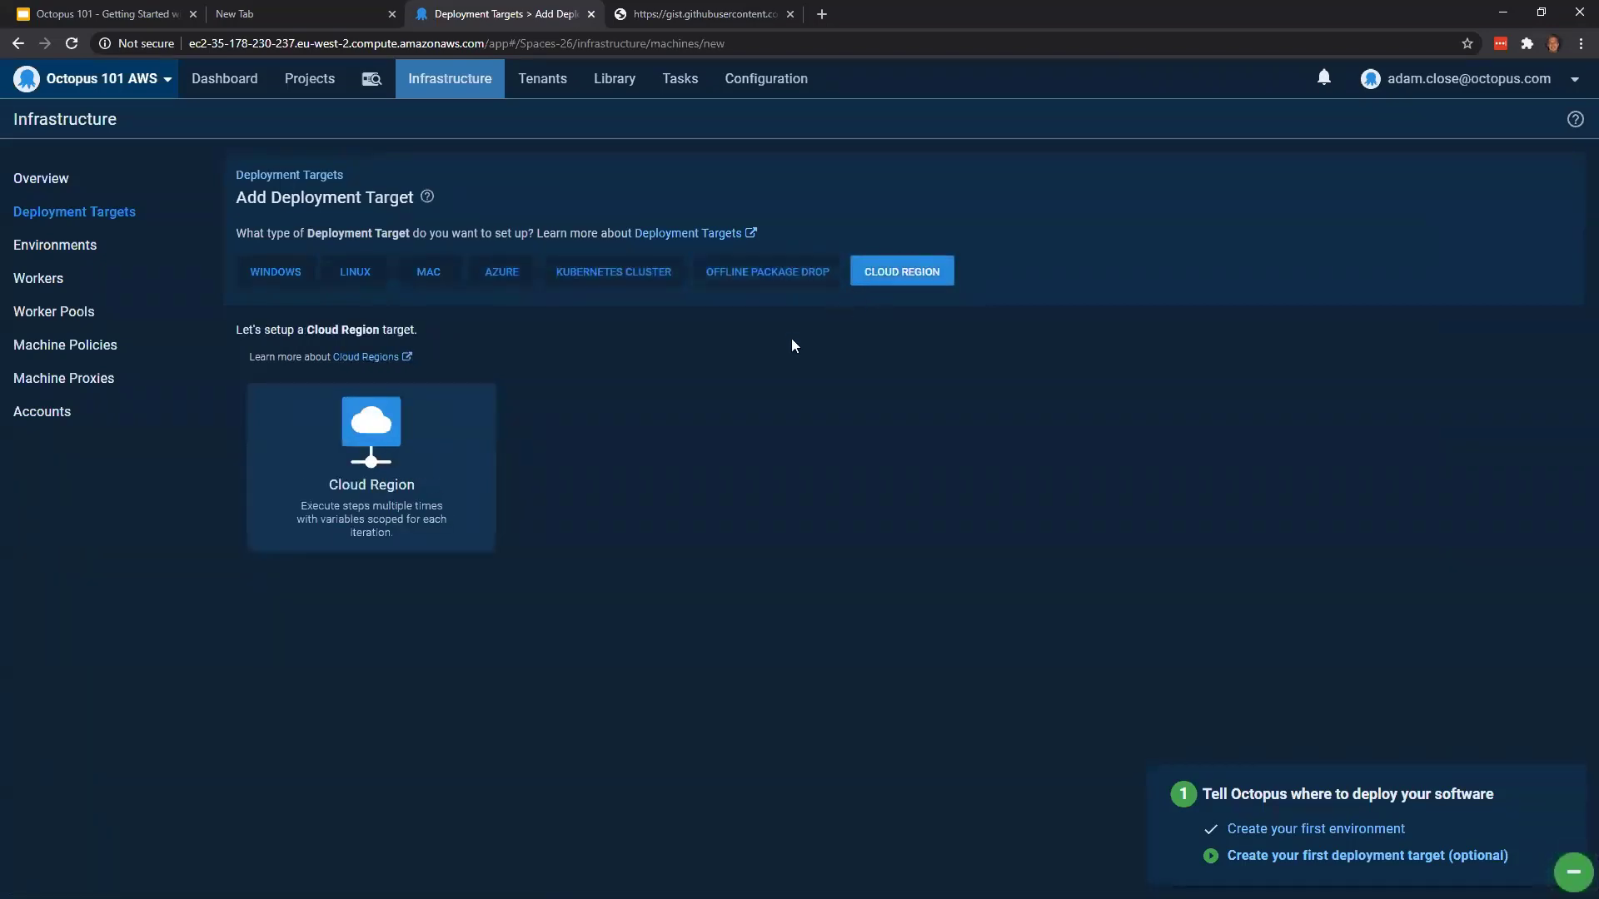
Choose a Windows Listening Tentacle as the new deployment target
{"action": "left_click", "coordinate": [290, 284]}
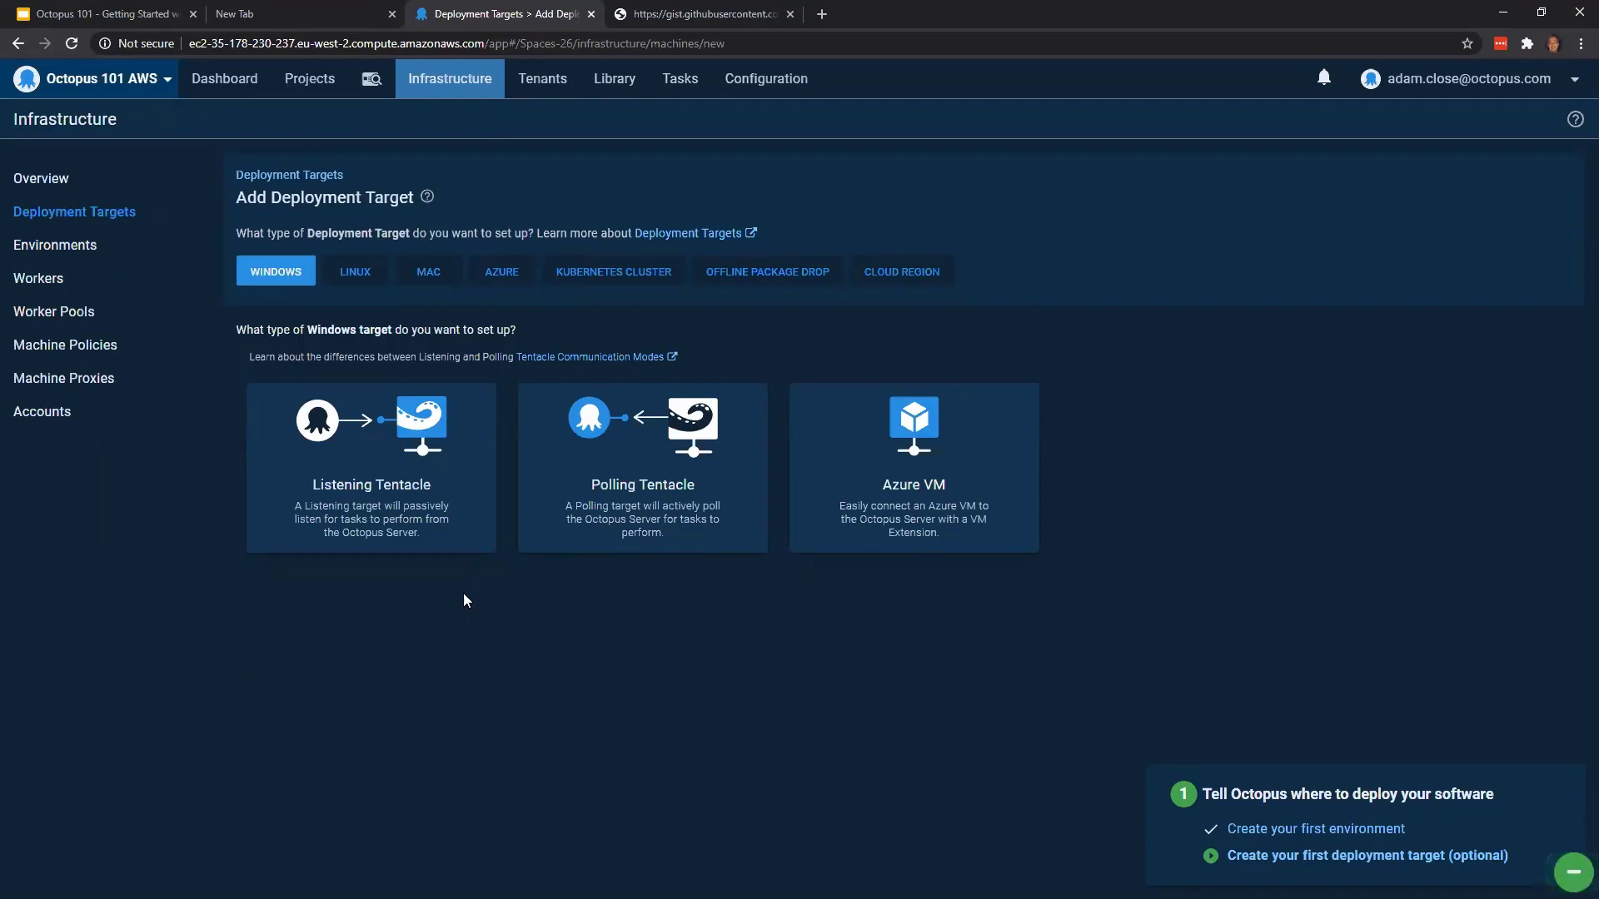
{"action": "left_click", "coordinate": [371, 467]}
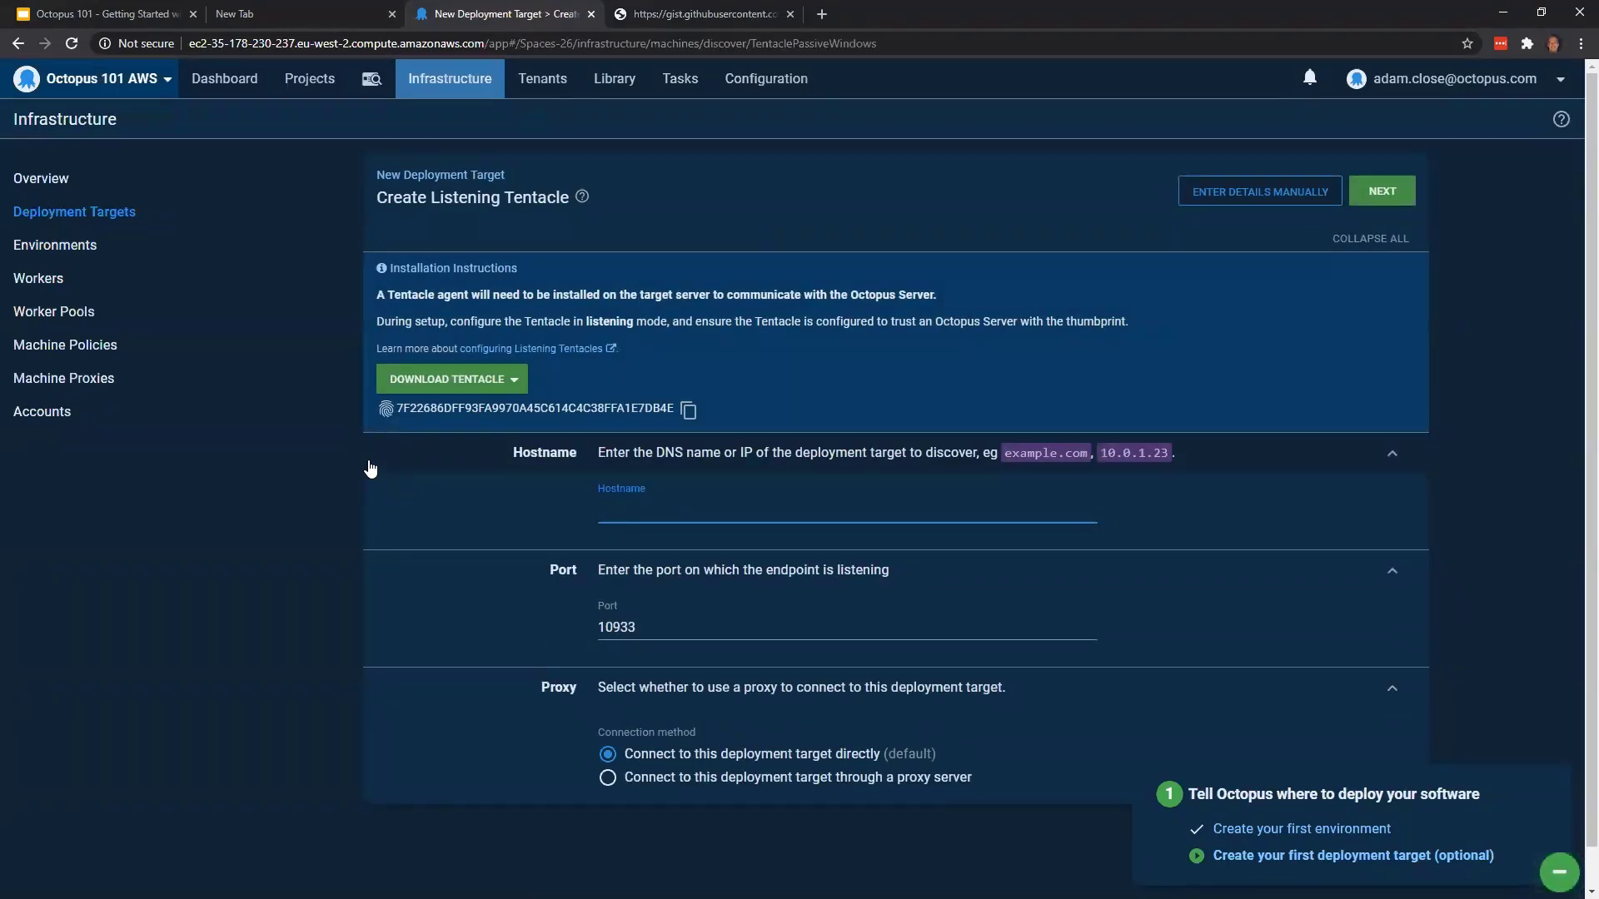
Switch to the empty browser tab, open the AWS Management Console and display the list of EC2 instances
{"action": "left_click", "coordinate": [298, 17]}
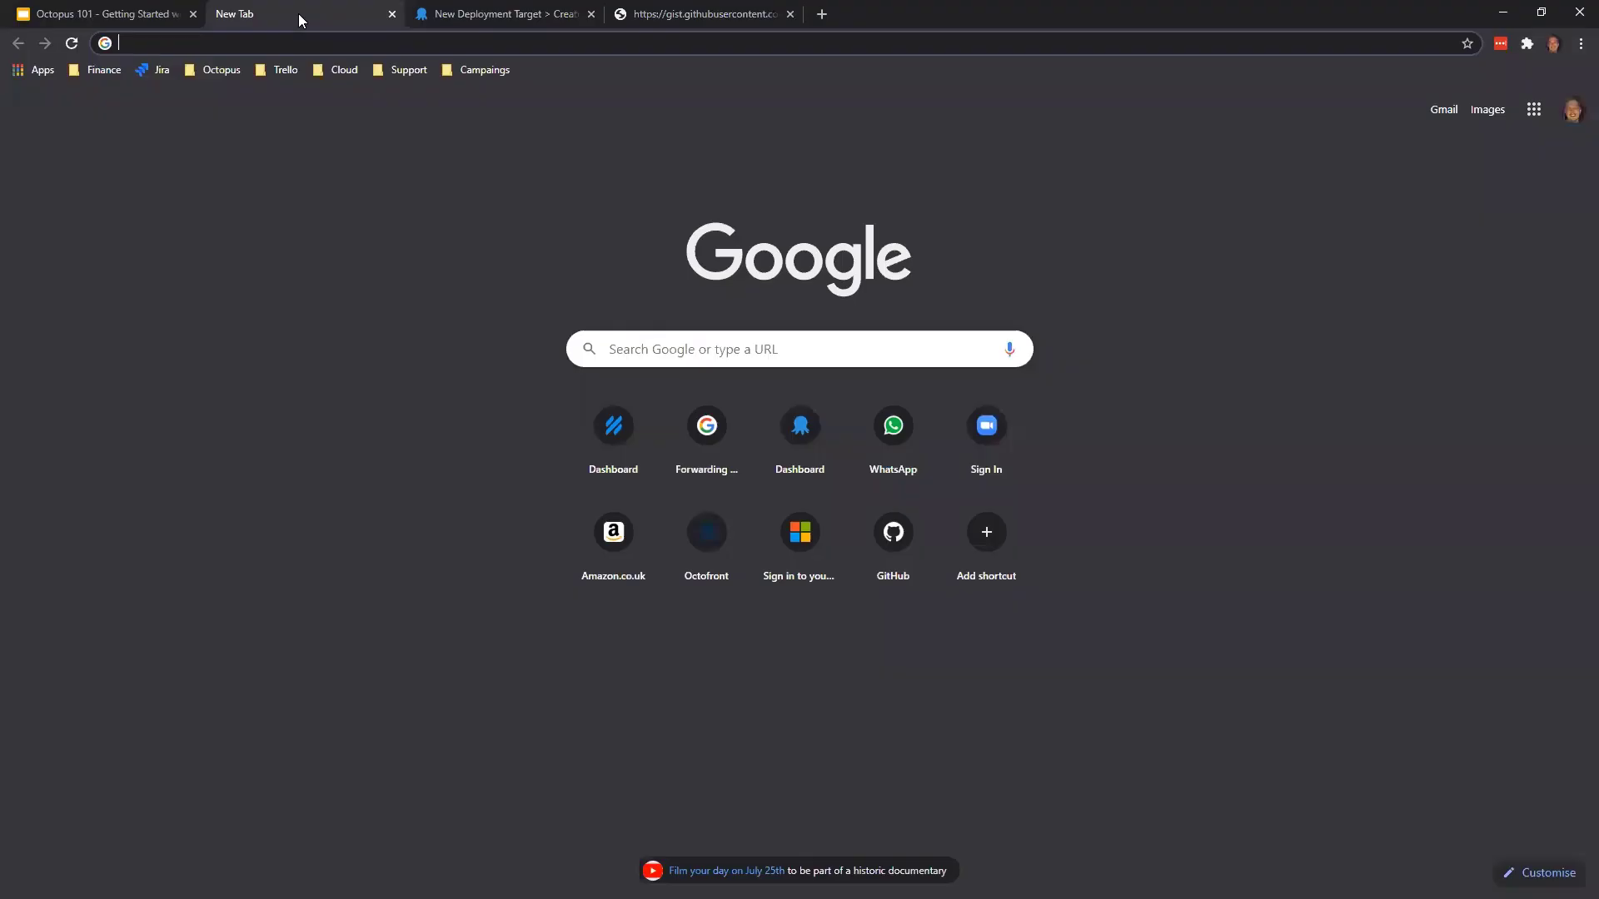
{"action": "left_click", "coordinate": [357, 68]}
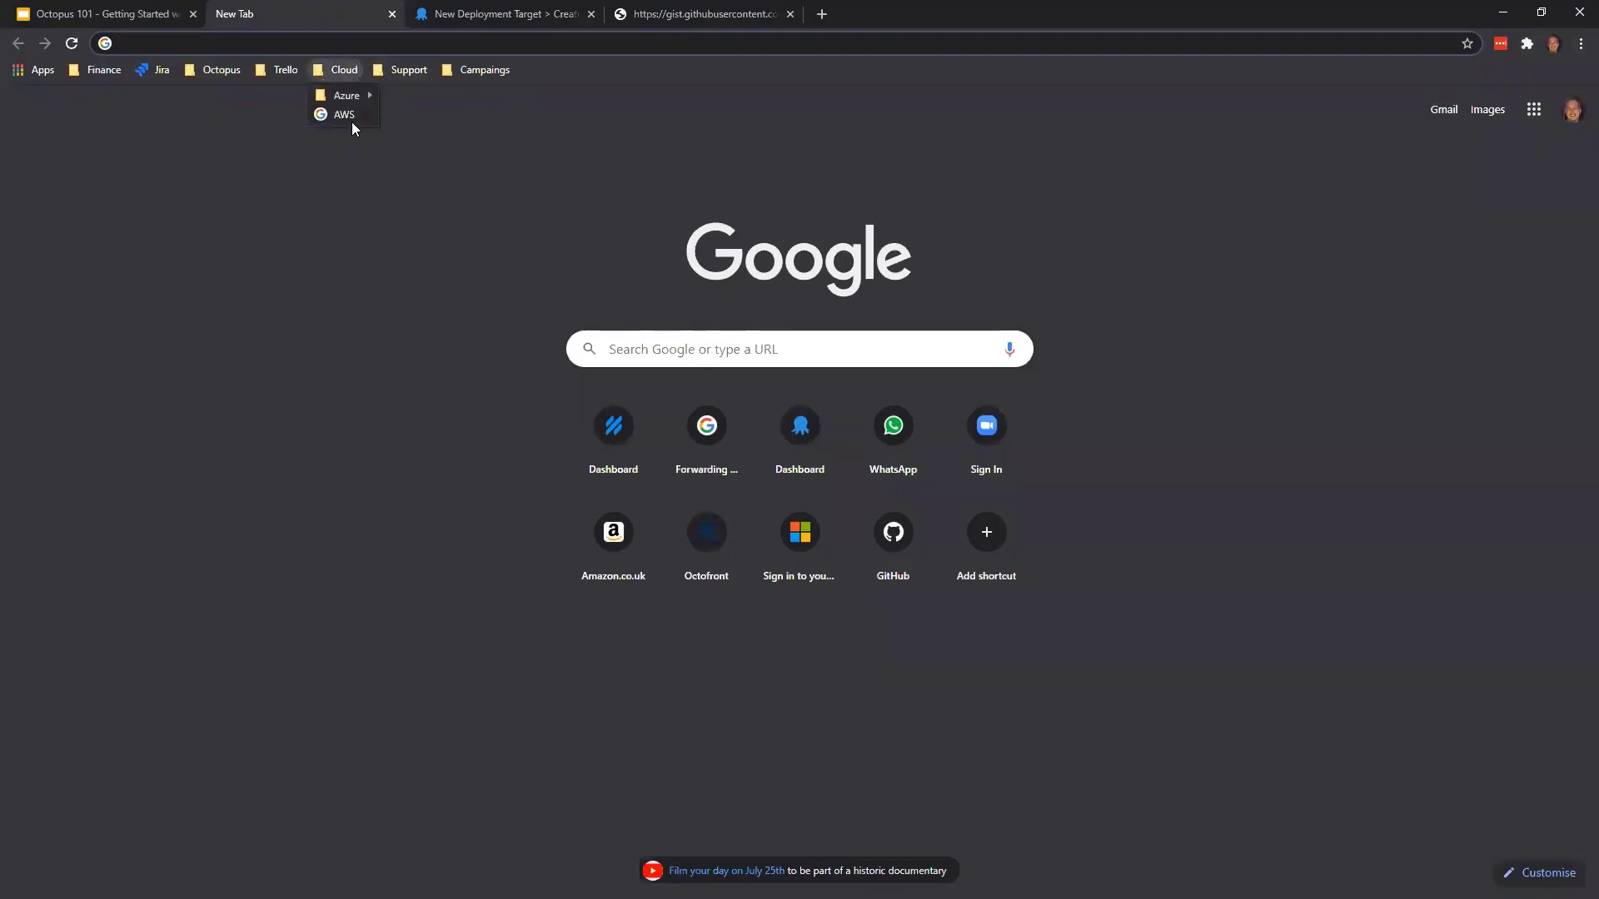
{"action": "left_click", "coordinate": [351, 119]}
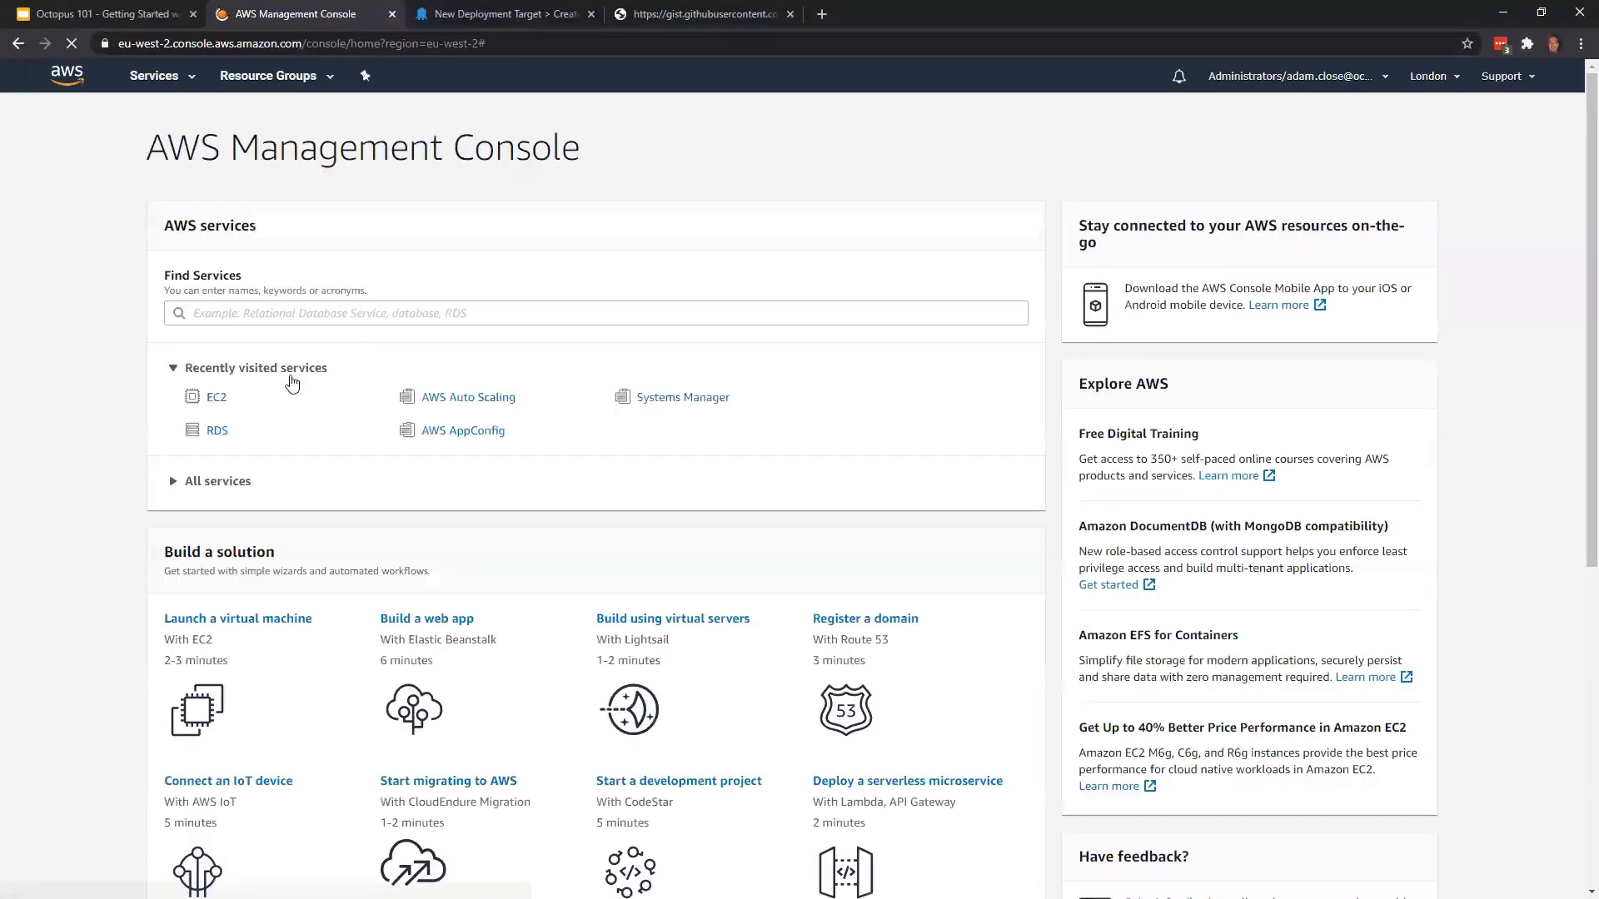
{"action": "left_click", "coordinate": [219, 398]}
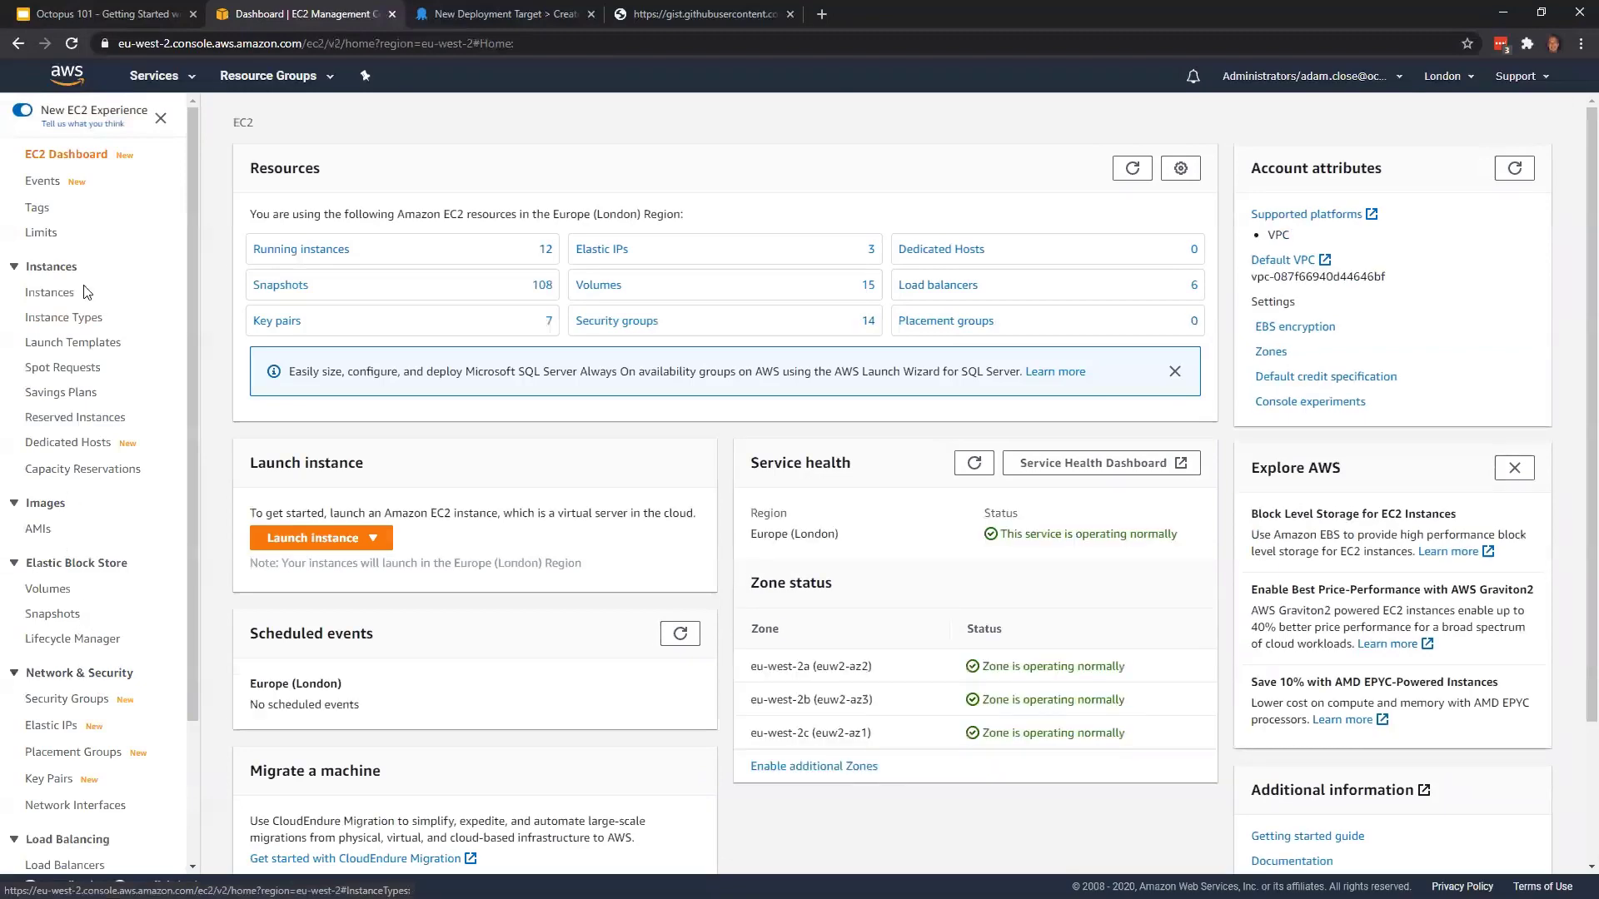
{"action": "left_click", "coordinate": [65, 296]}
{"action": "right_click", "coordinate": [65, 298]}
{"action": "left_click", "coordinate": [229, 264]}
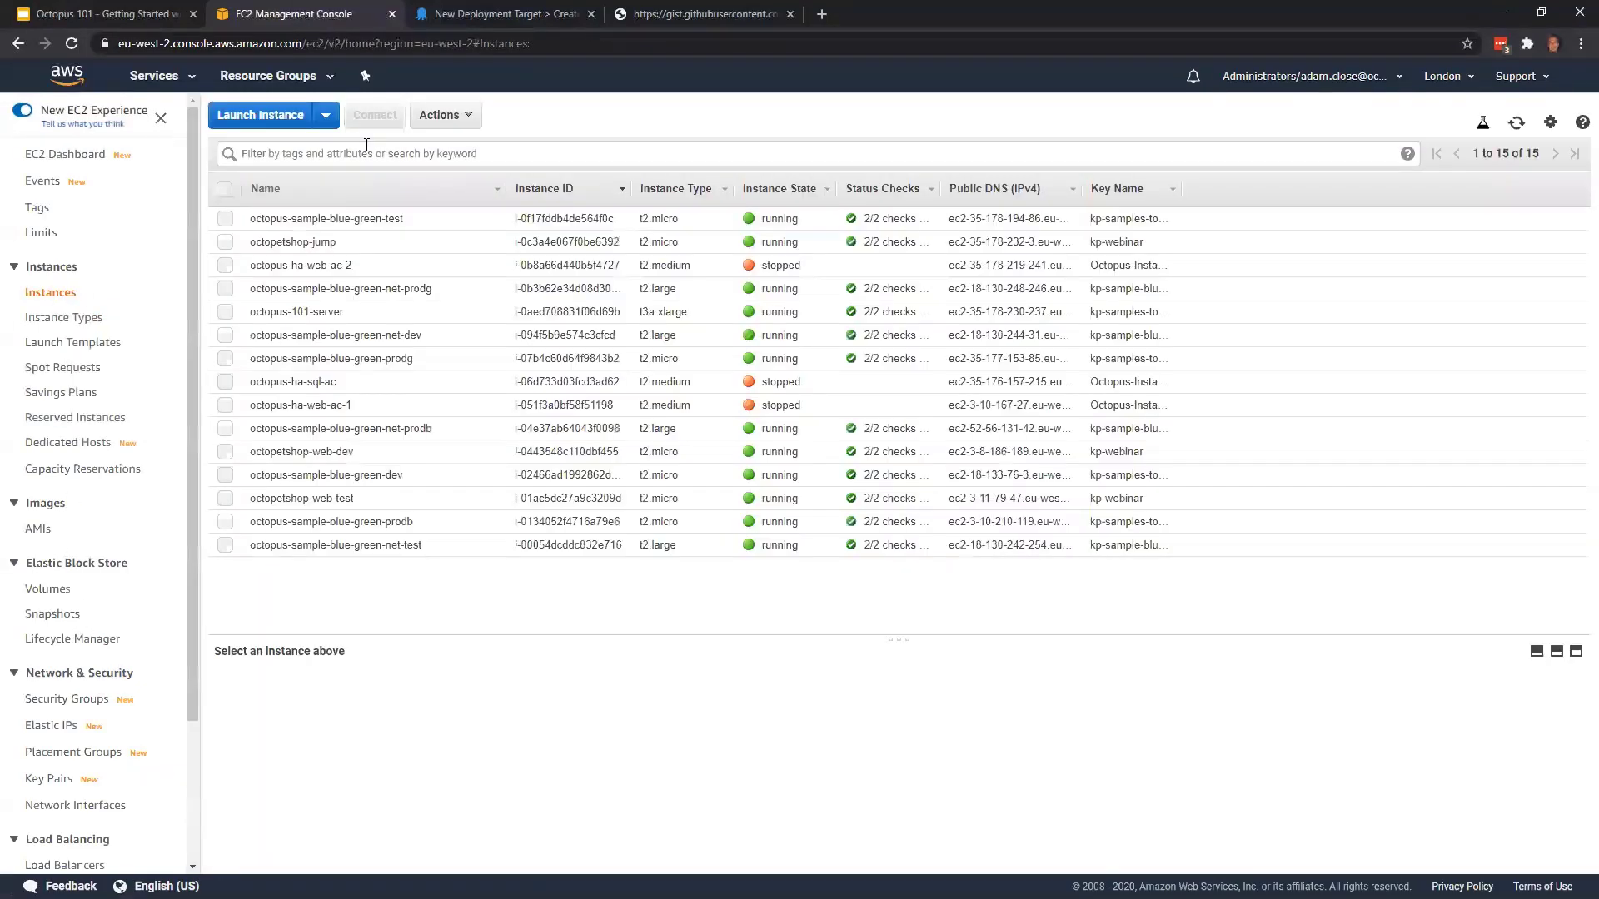
Filter the EC2 instances list by the keyword octopetshop
{"action": "left_click", "coordinate": [366, 147]}
{"action": "type", "text": "octo"}
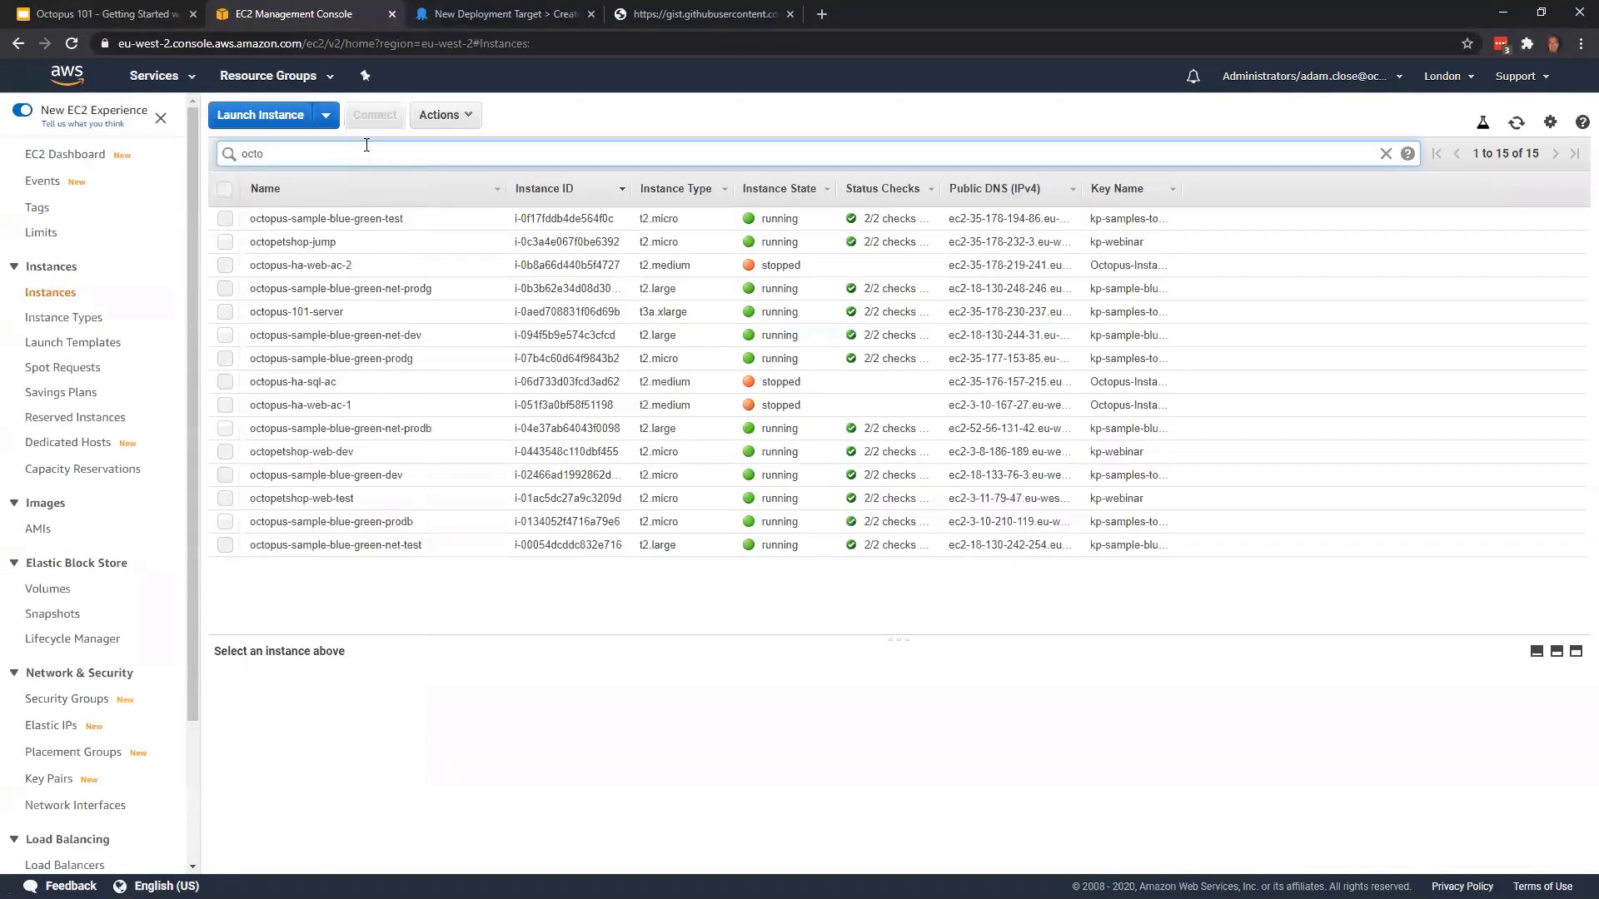
{"action": "type", "text": "petshop"}
{"action": "key", "text": "Return"}
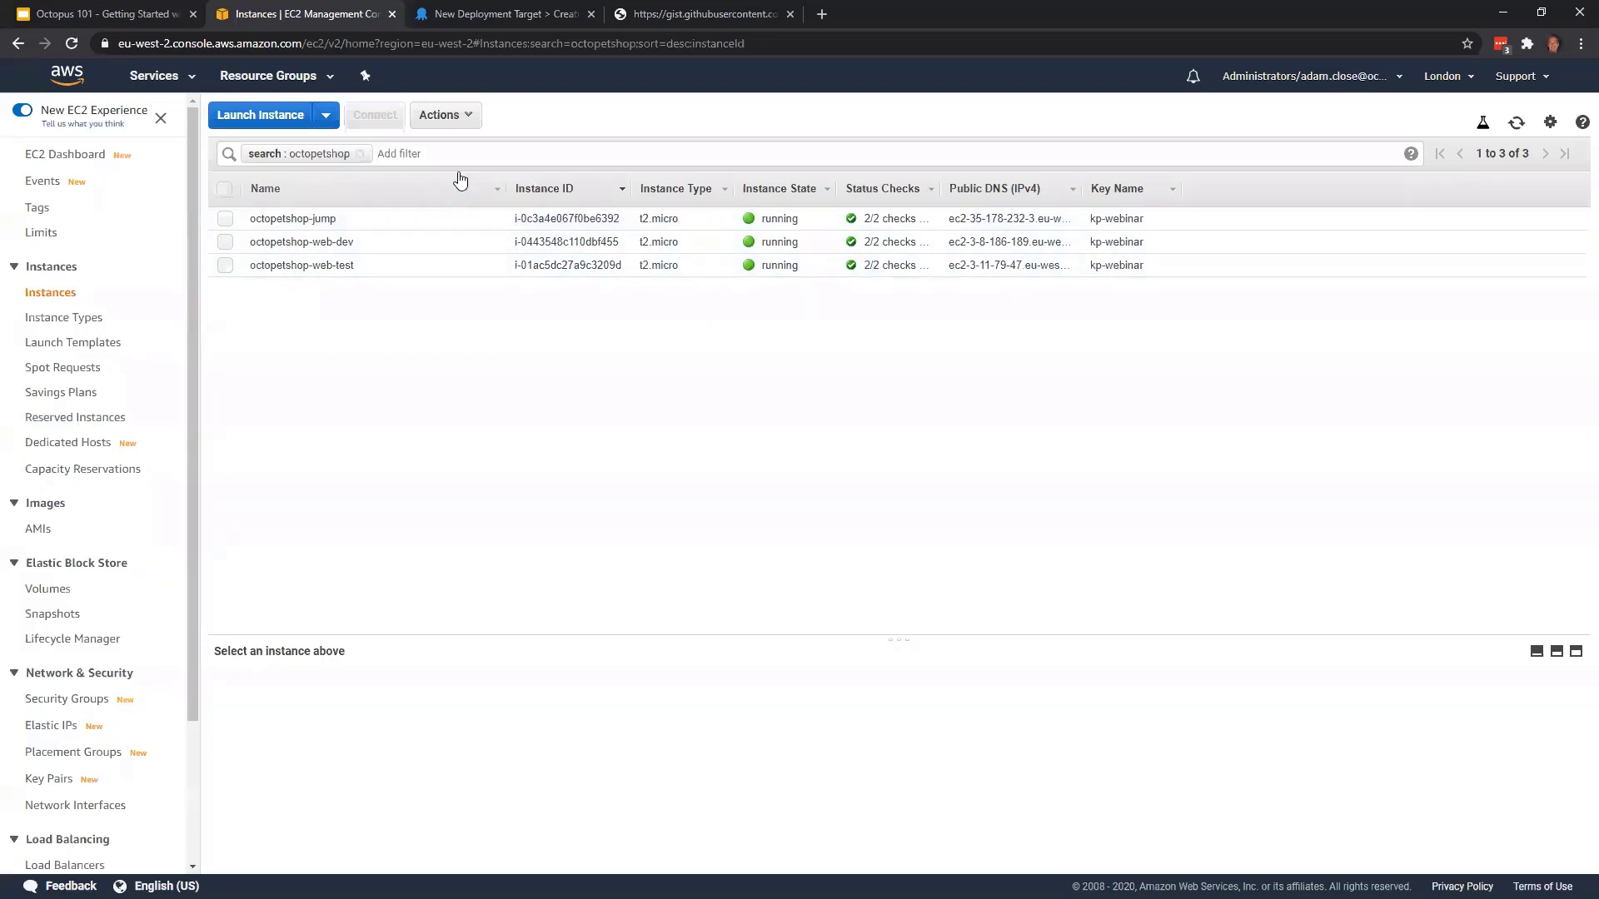
Copy the Octopus Server thumbprint from the Listening Tentacle page and switch to the Tentacle Setup Wizard on the remote Windows server
{"action": "left_click", "coordinate": [510, 16]}
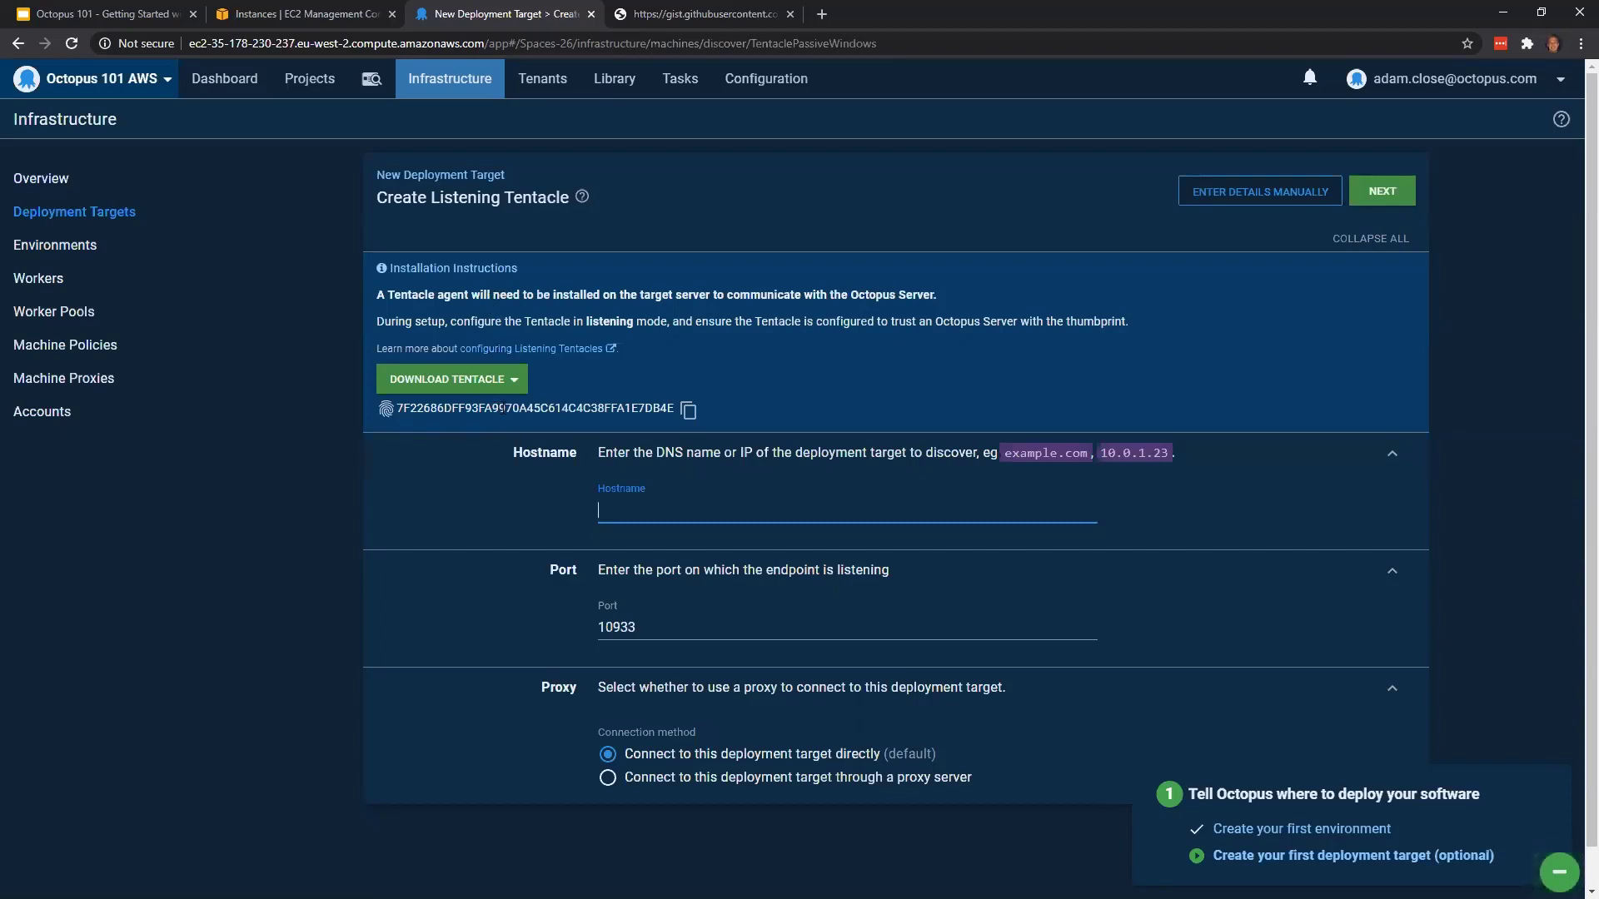
{"action": "left_click", "coordinate": [688, 411]}
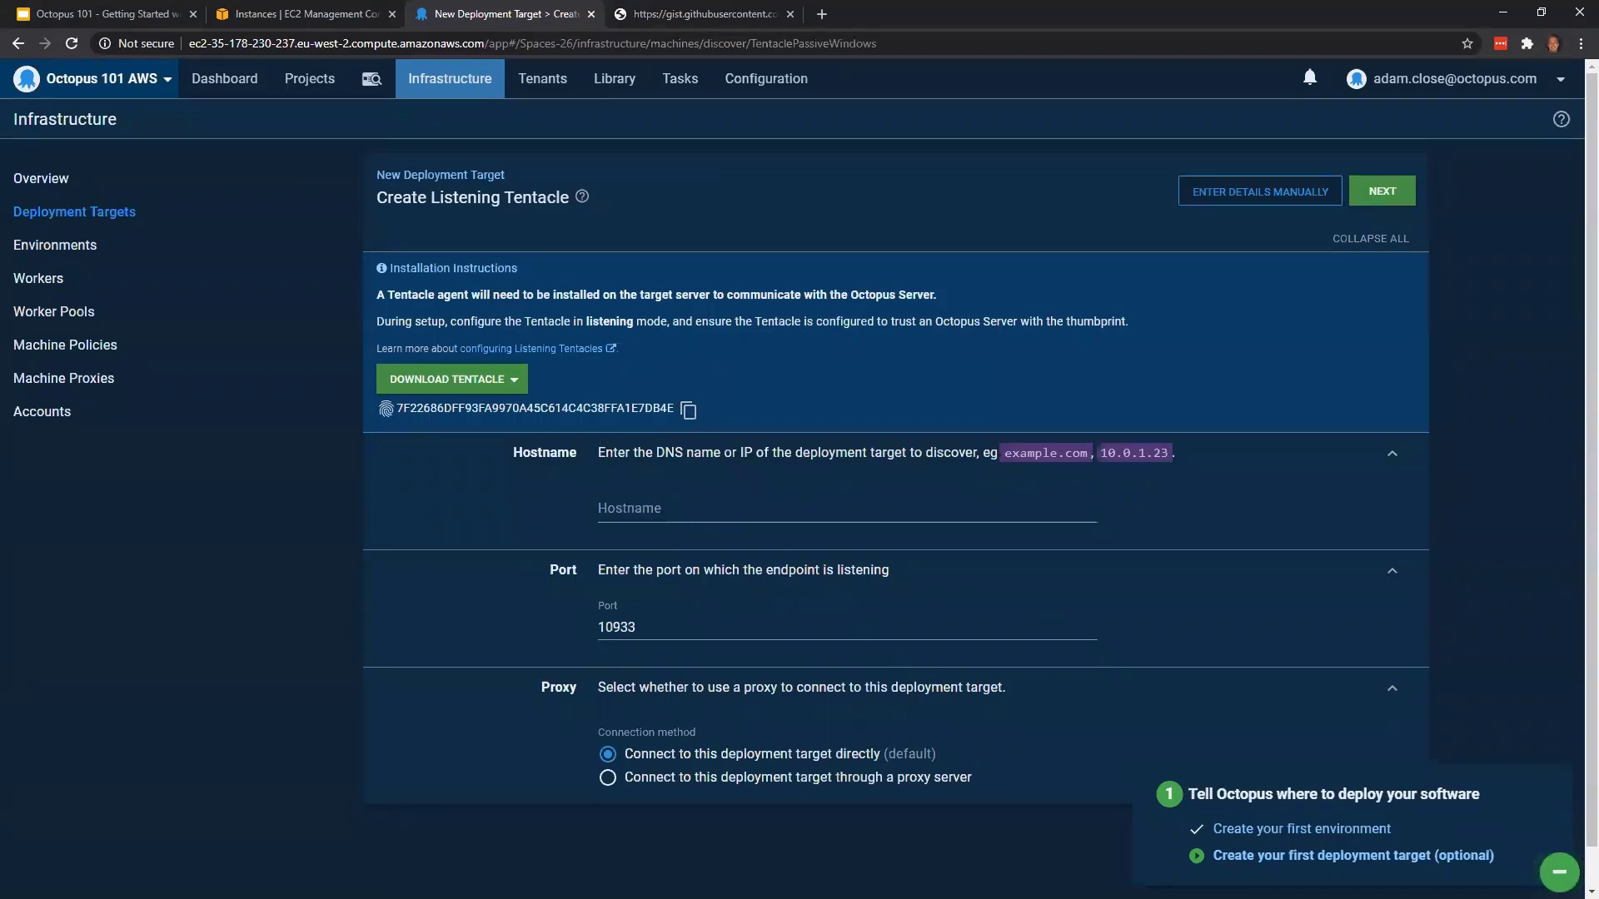
{"action": "key", "text": "alt+Tab"}
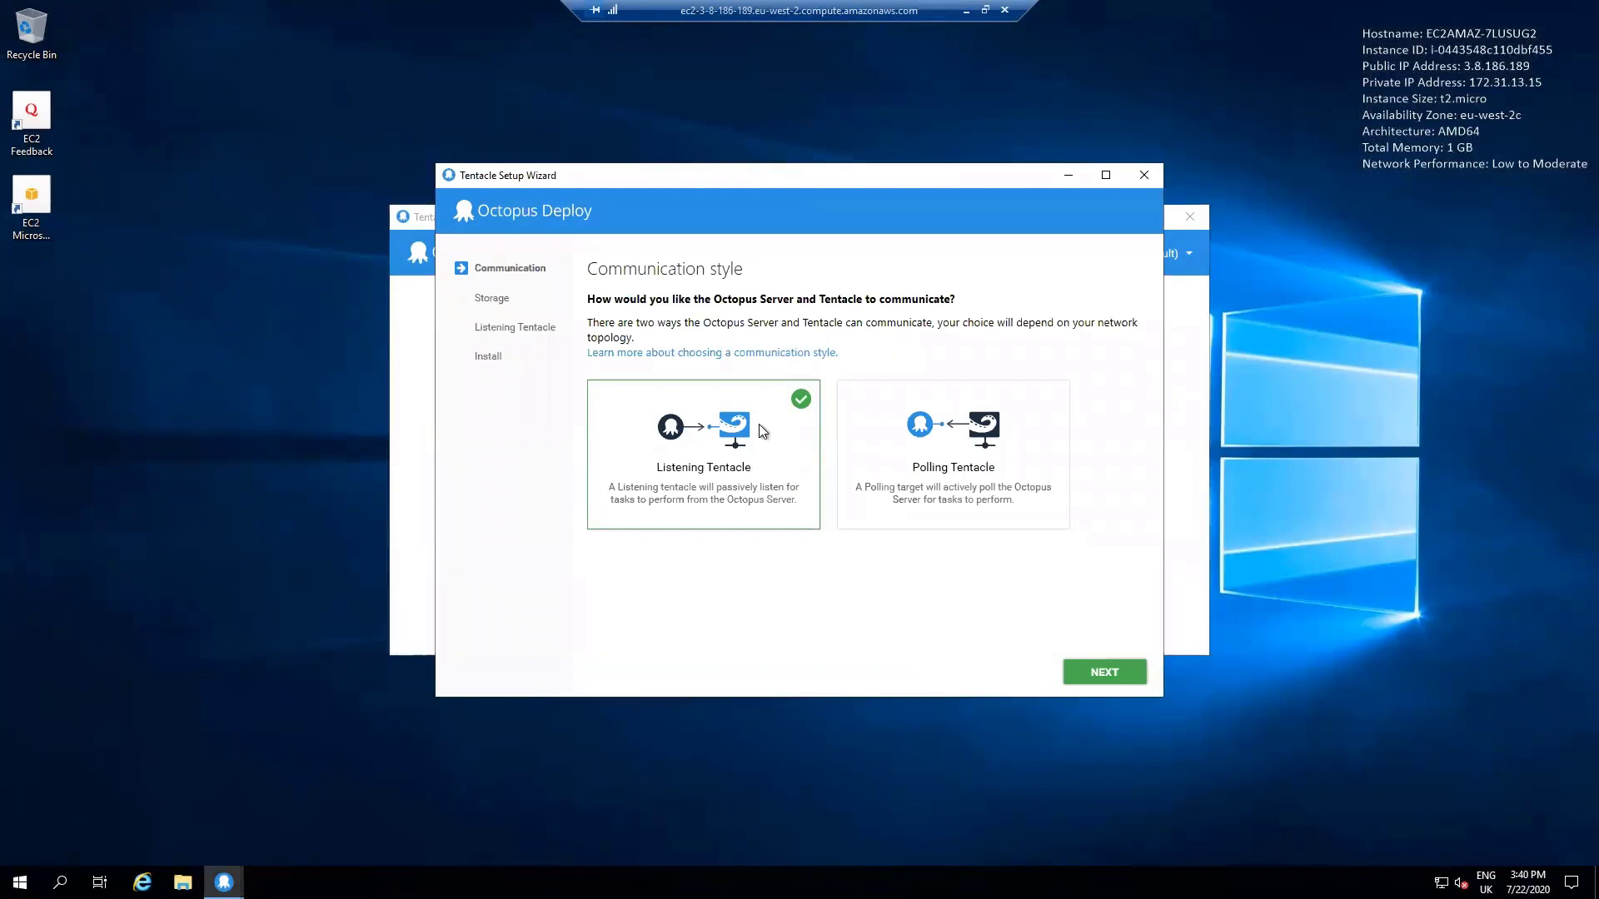
Keep the Listening Tentacle communication style and the storage directories C:\Octopus and C:\Octopus\Applications in the setup wizard
{"action": "left_click", "coordinate": [1105, 672]}
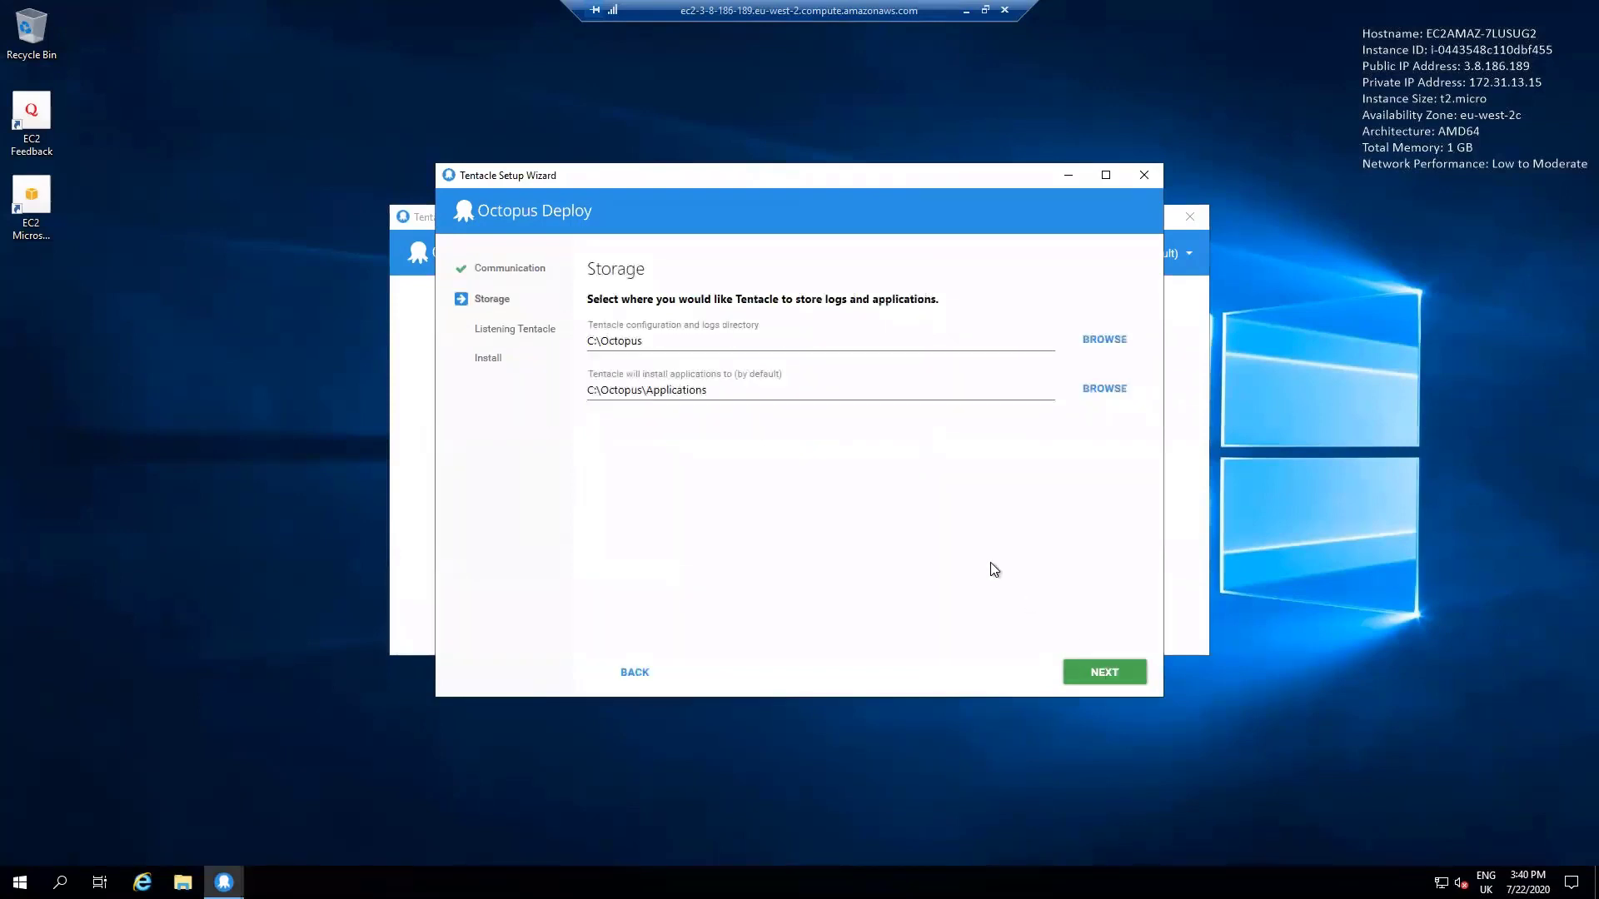
{"action": "left_click", "coordinate": [713, 343]}
{"action": "left_click", "coordinate": [722, 391]}
{"action": "left_click", "coordinate": [1100, 673]}
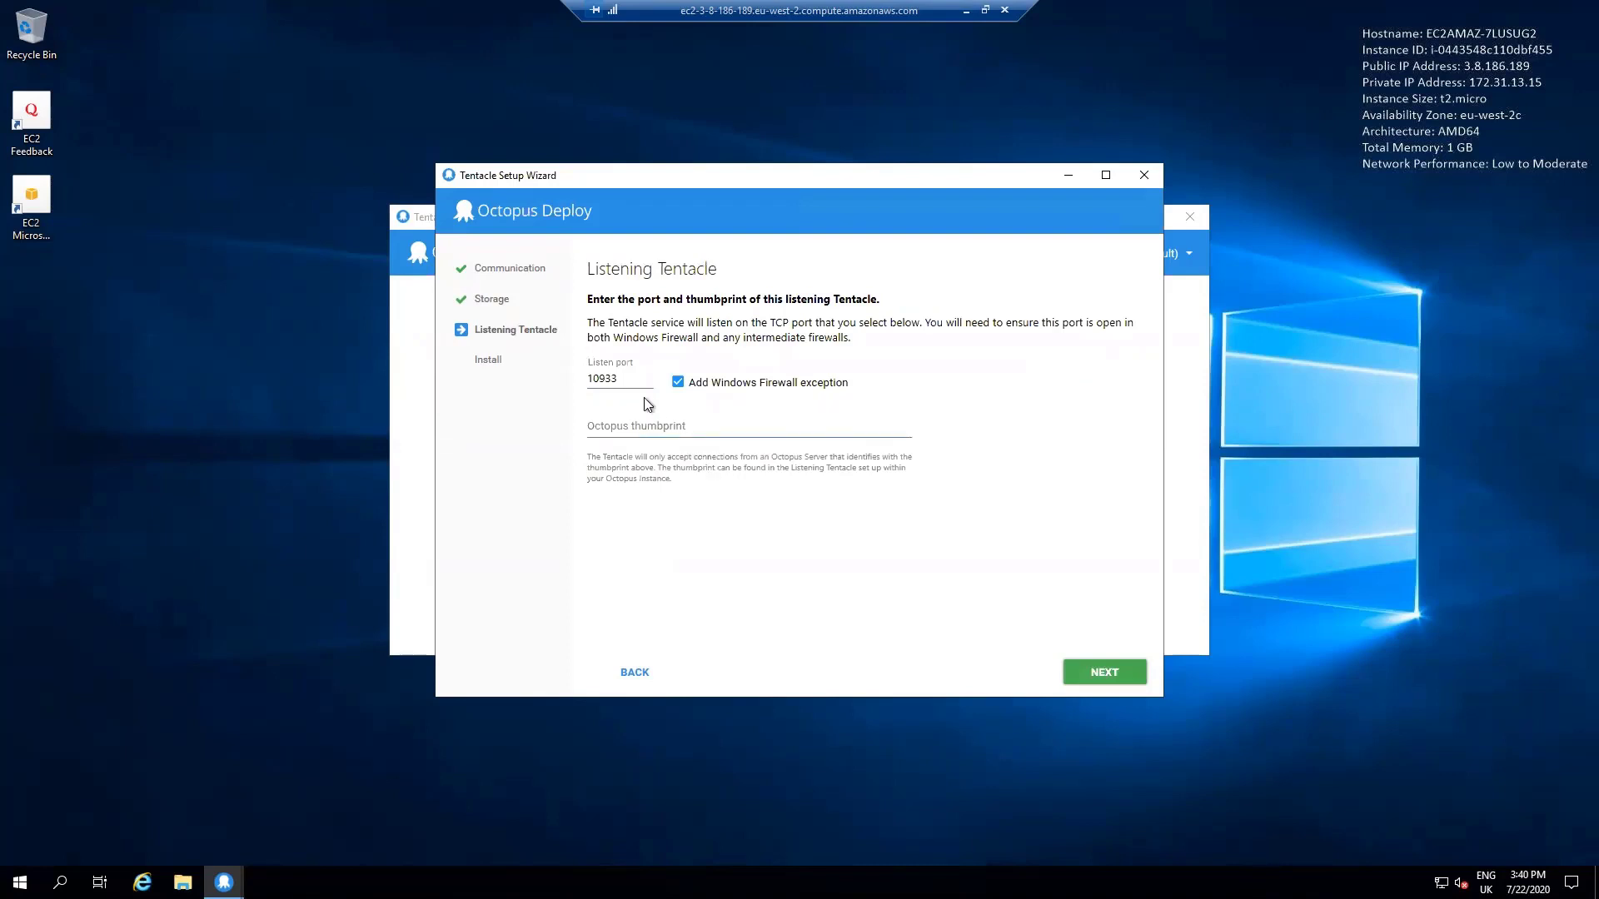
Enter the copied Octopus Server thumbprint with listen port 10933, then install the Tentacle and finish the wizard
{"action": "left_click", "coordinate": [634, 380]}
{"action": "left_click", "coordinate": [640, 428]}
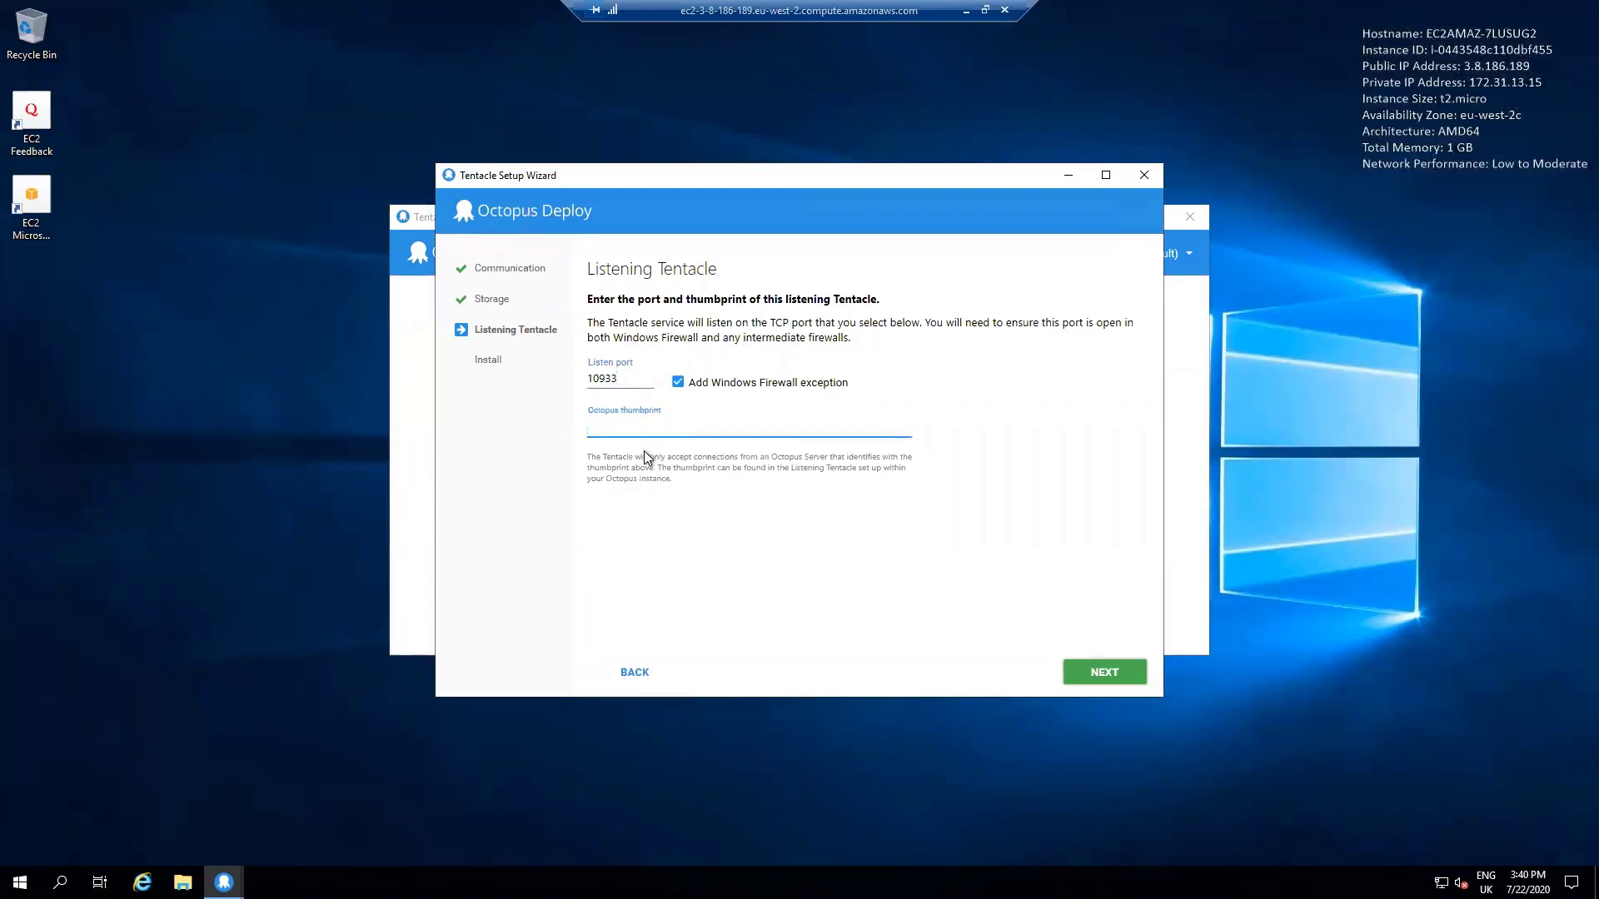
{"action": "key", "text": "ctrl+v"}
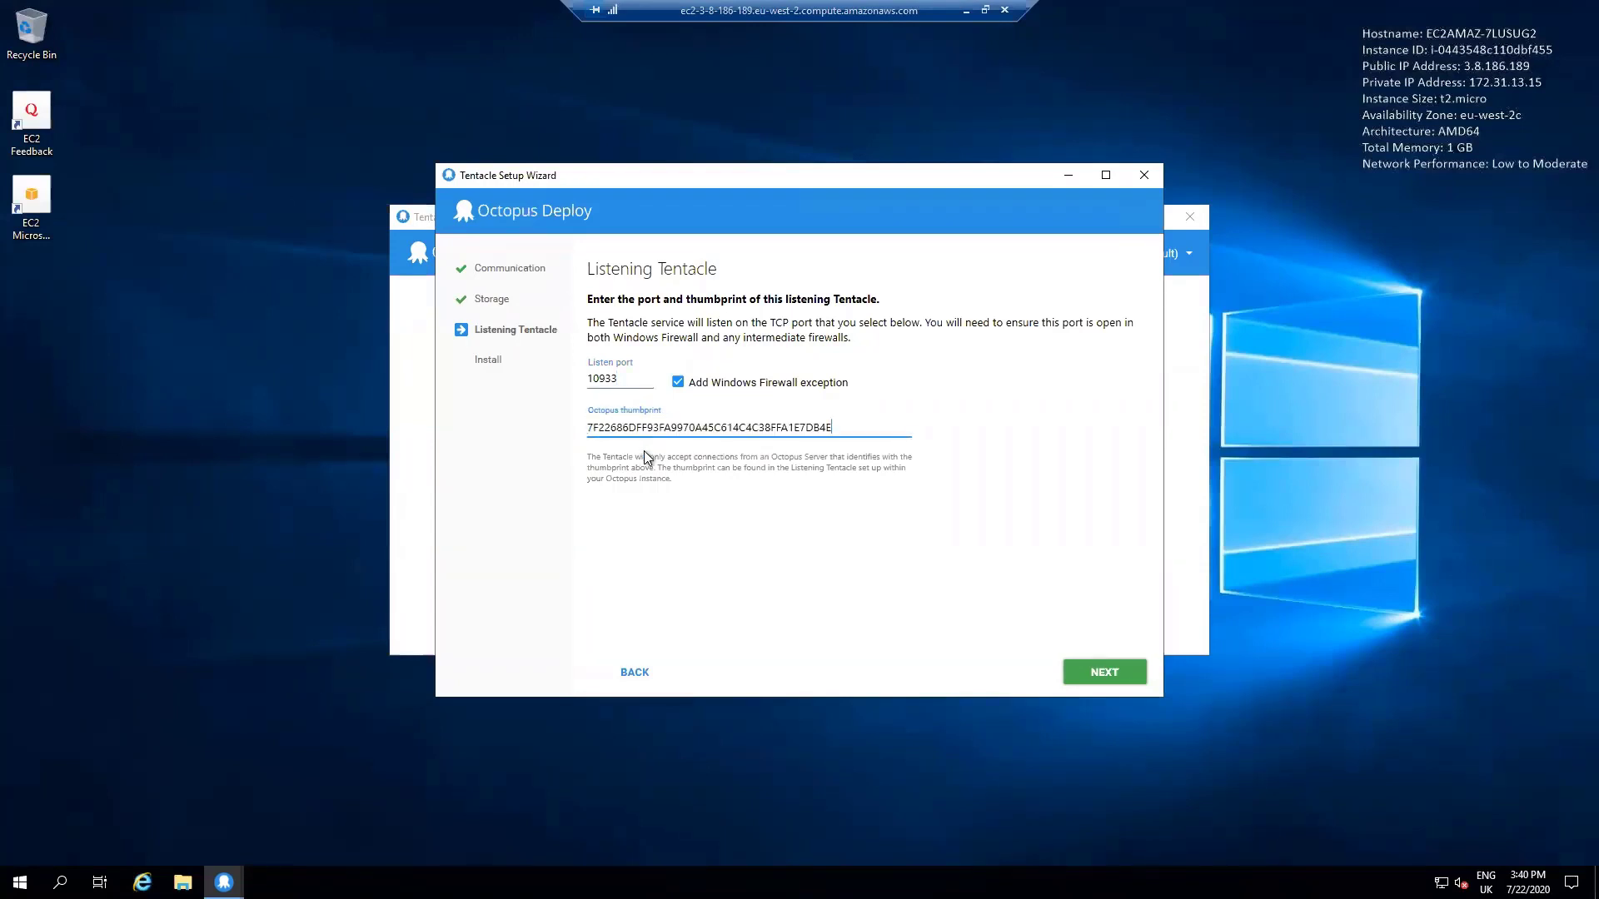
{"action": "left_click", "coordinate": [1105, 672]}
{"action": "left_click", "coordinate": [822, 350]}
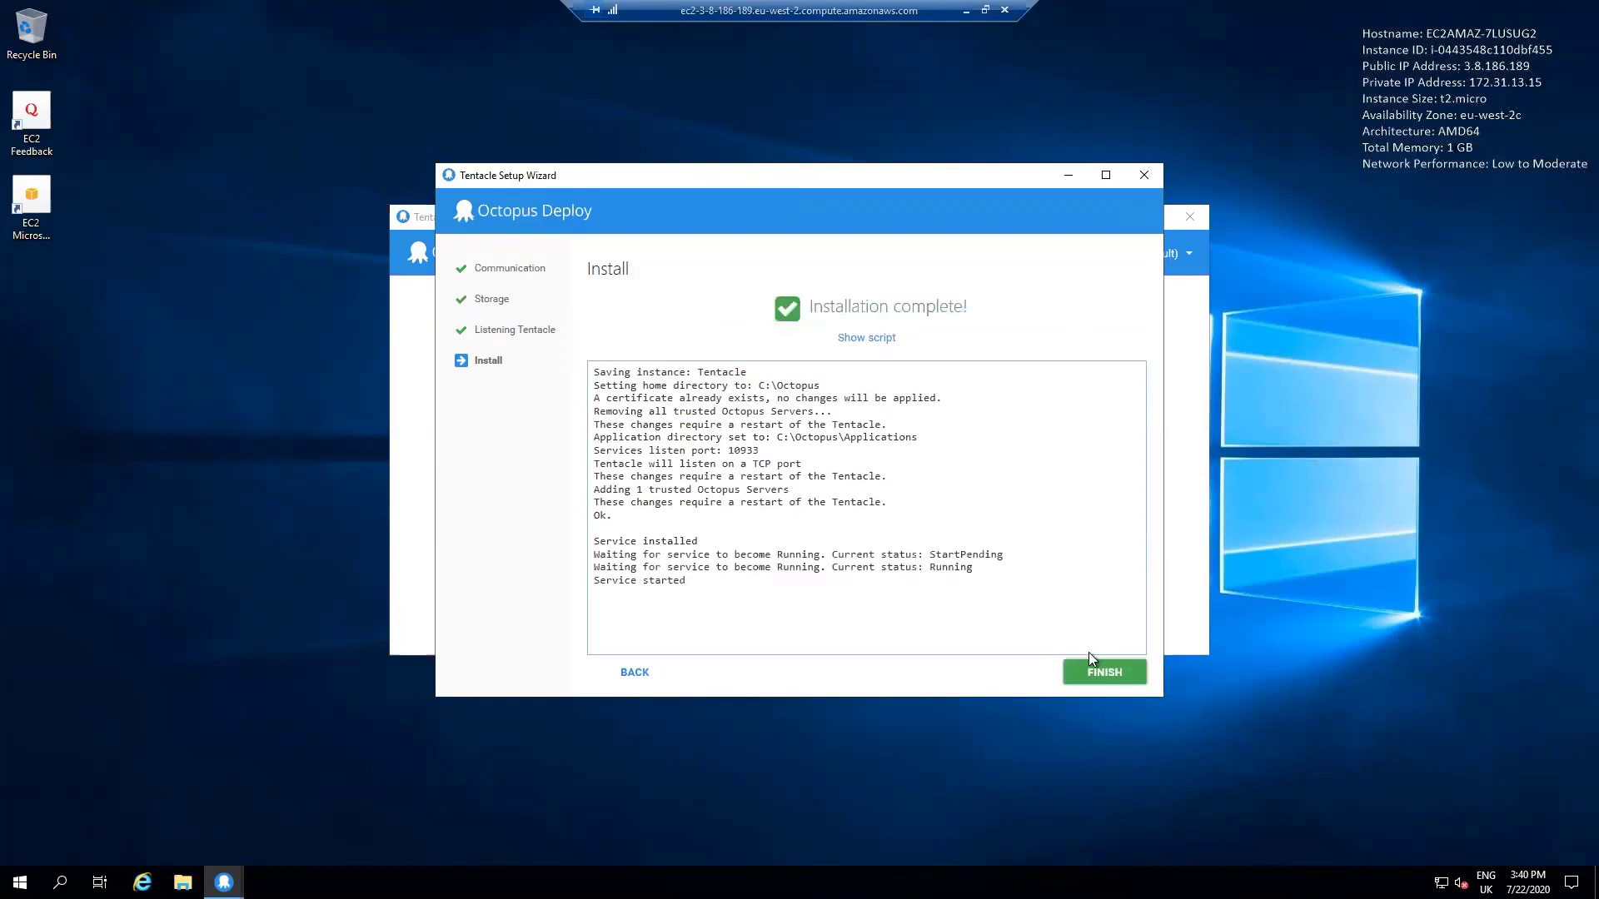
{"action": "left_click", "coordinate": [1106, 675]}
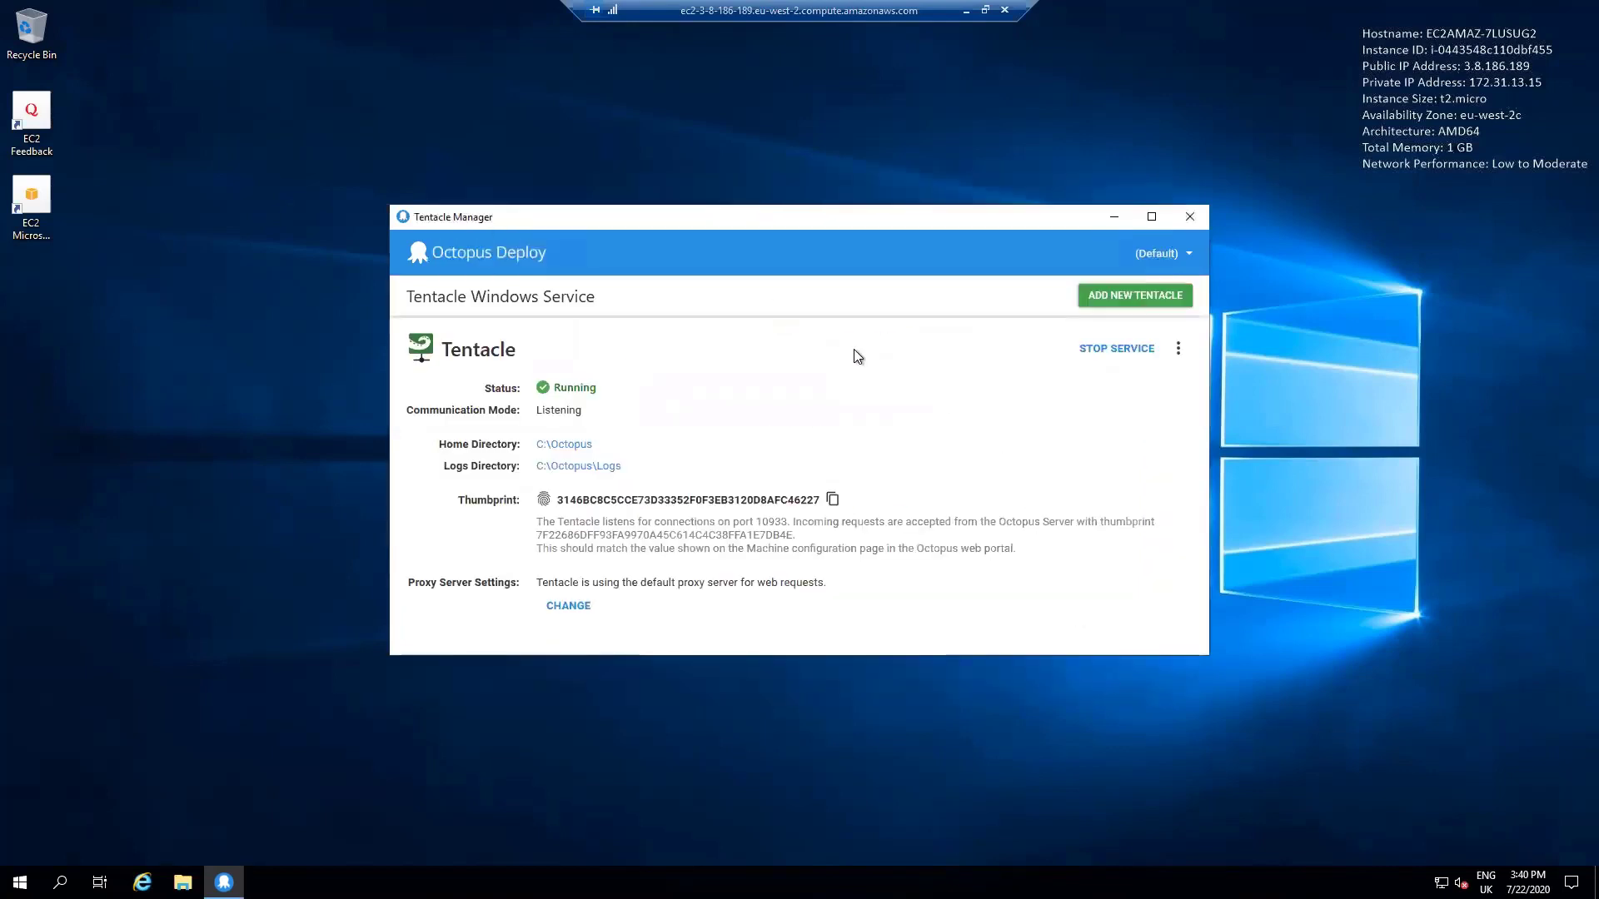
Leave the remote server and copy the public DNS of the octopetshop-web-dev instance from the EC2 console
{"action": "left_click", "coordinate": [967, 11]}
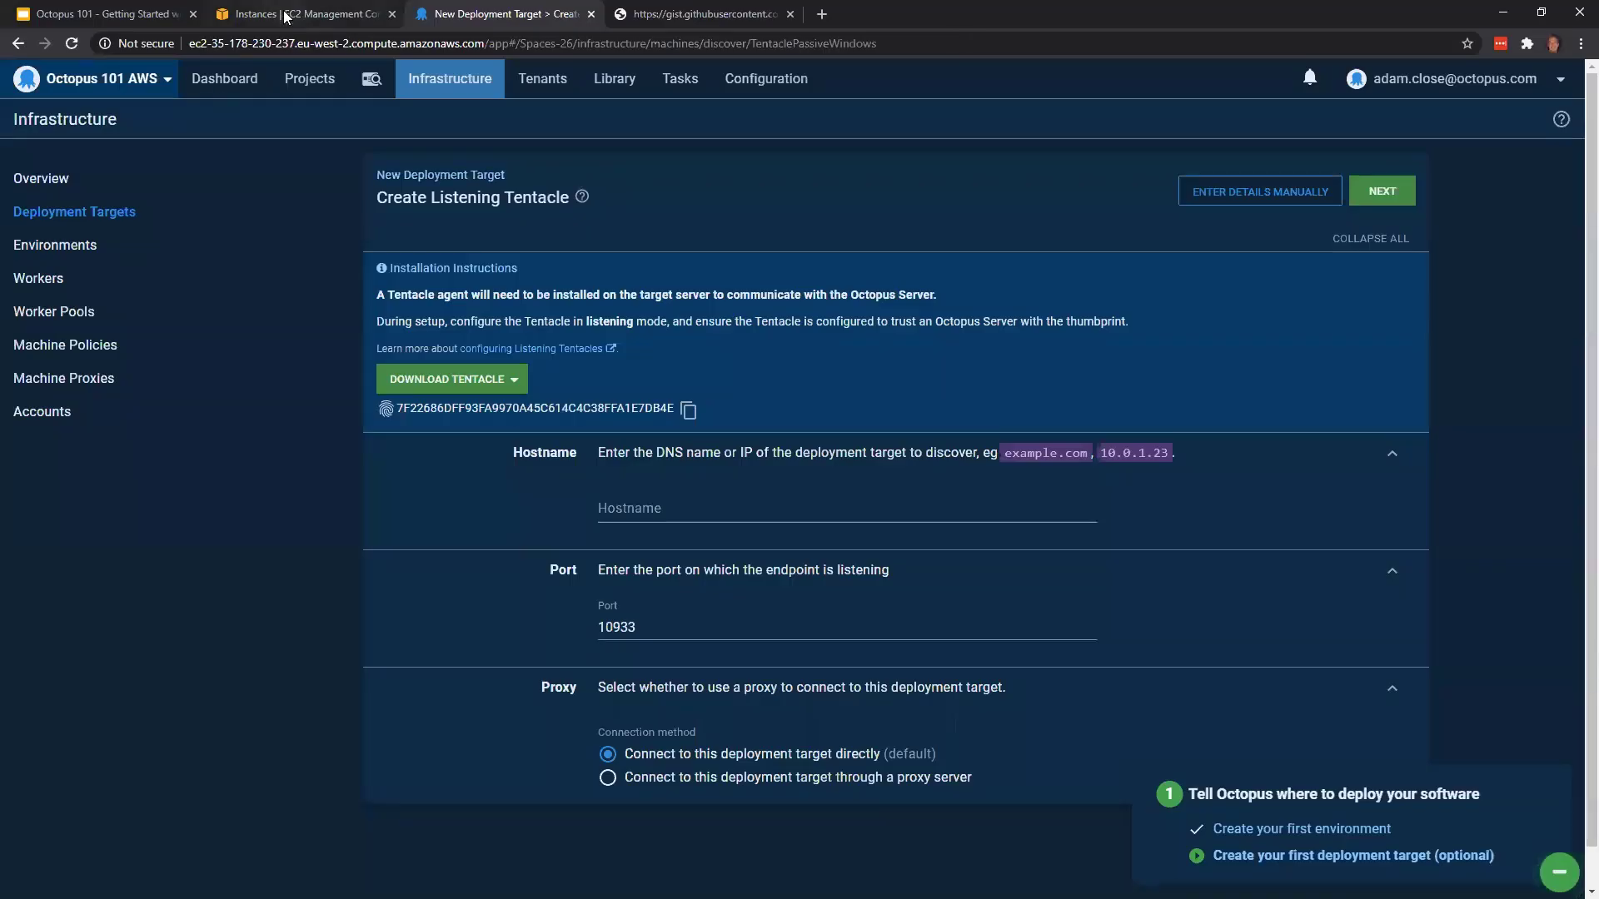
{"action": "left_click", "coordinate": [284, 14]}
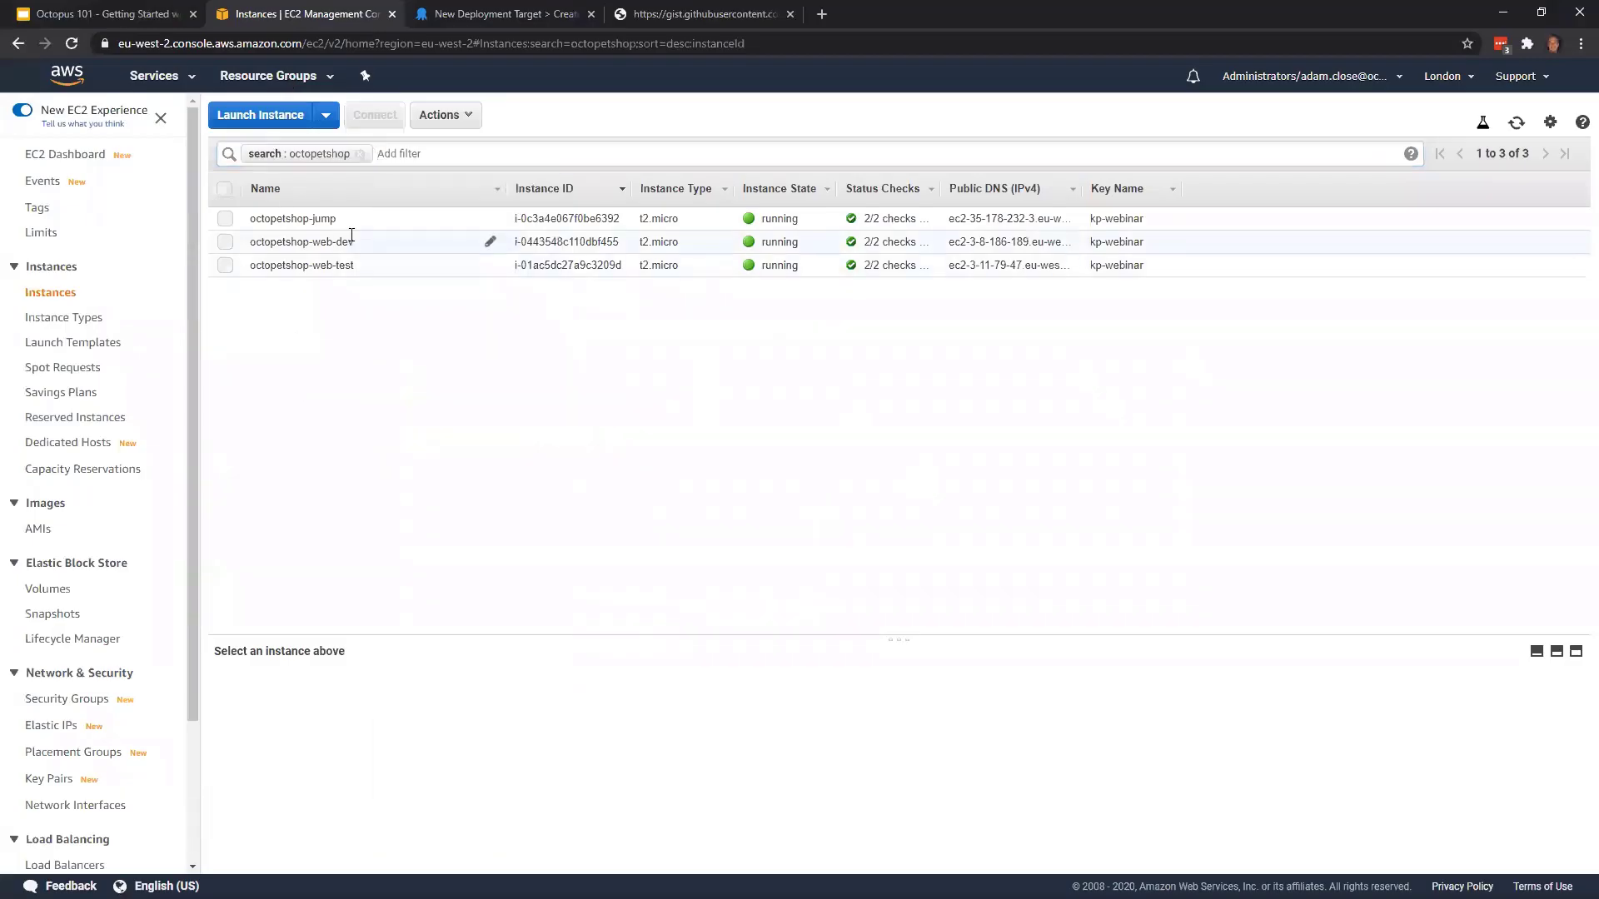
{"action": "left_click", "coordinate": [351, 241]}
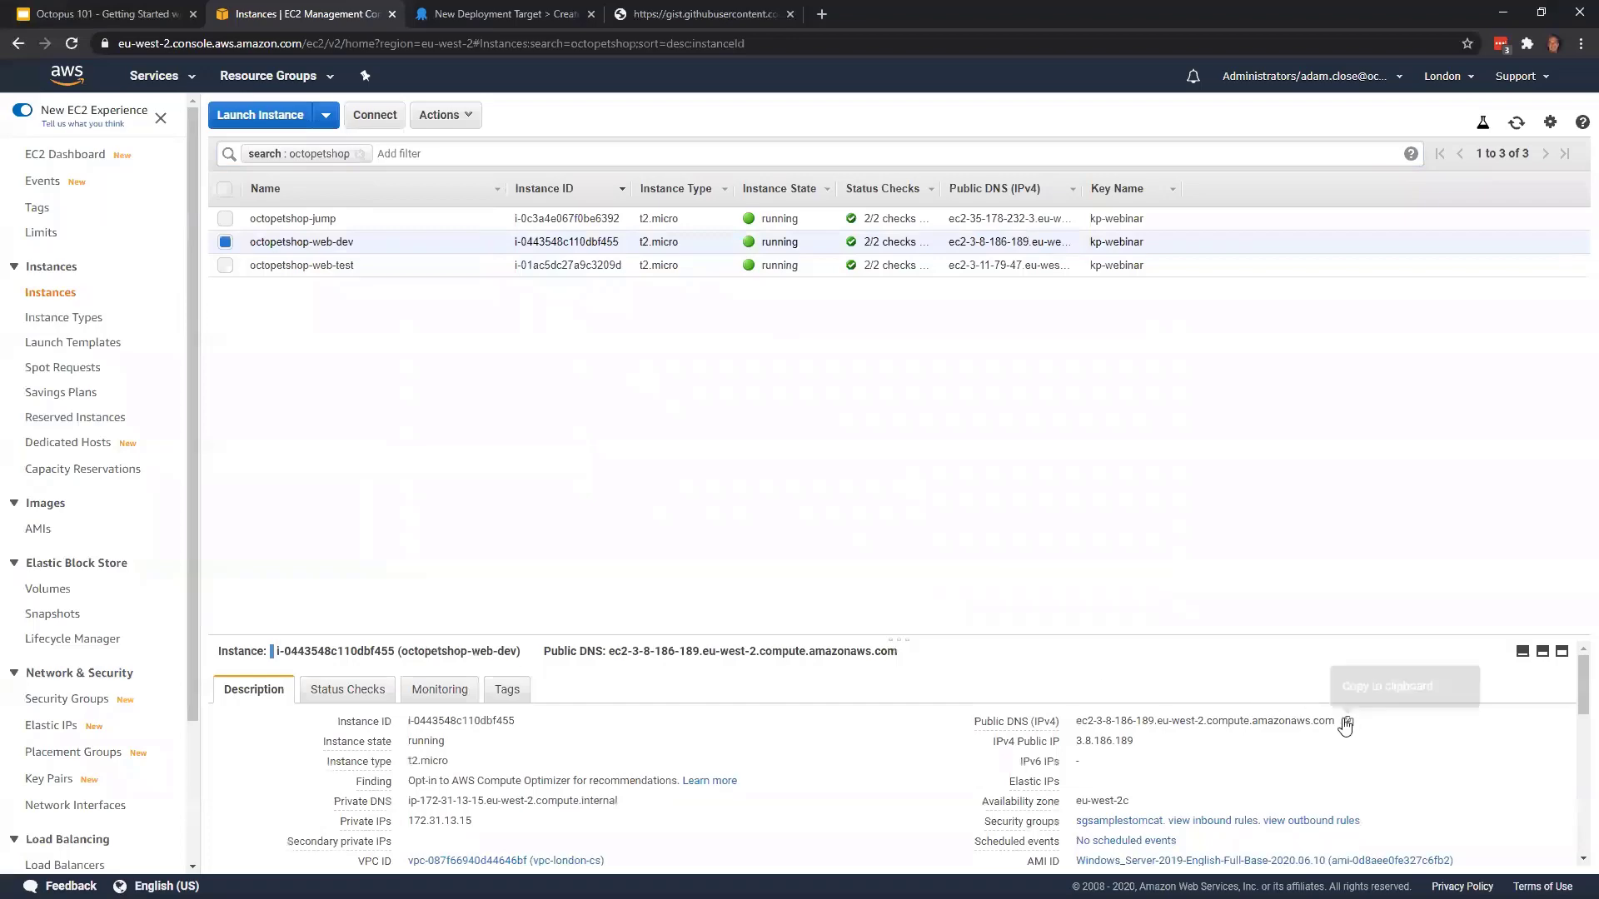
{"action": "left_click", "coordinate": [1348, 721]}
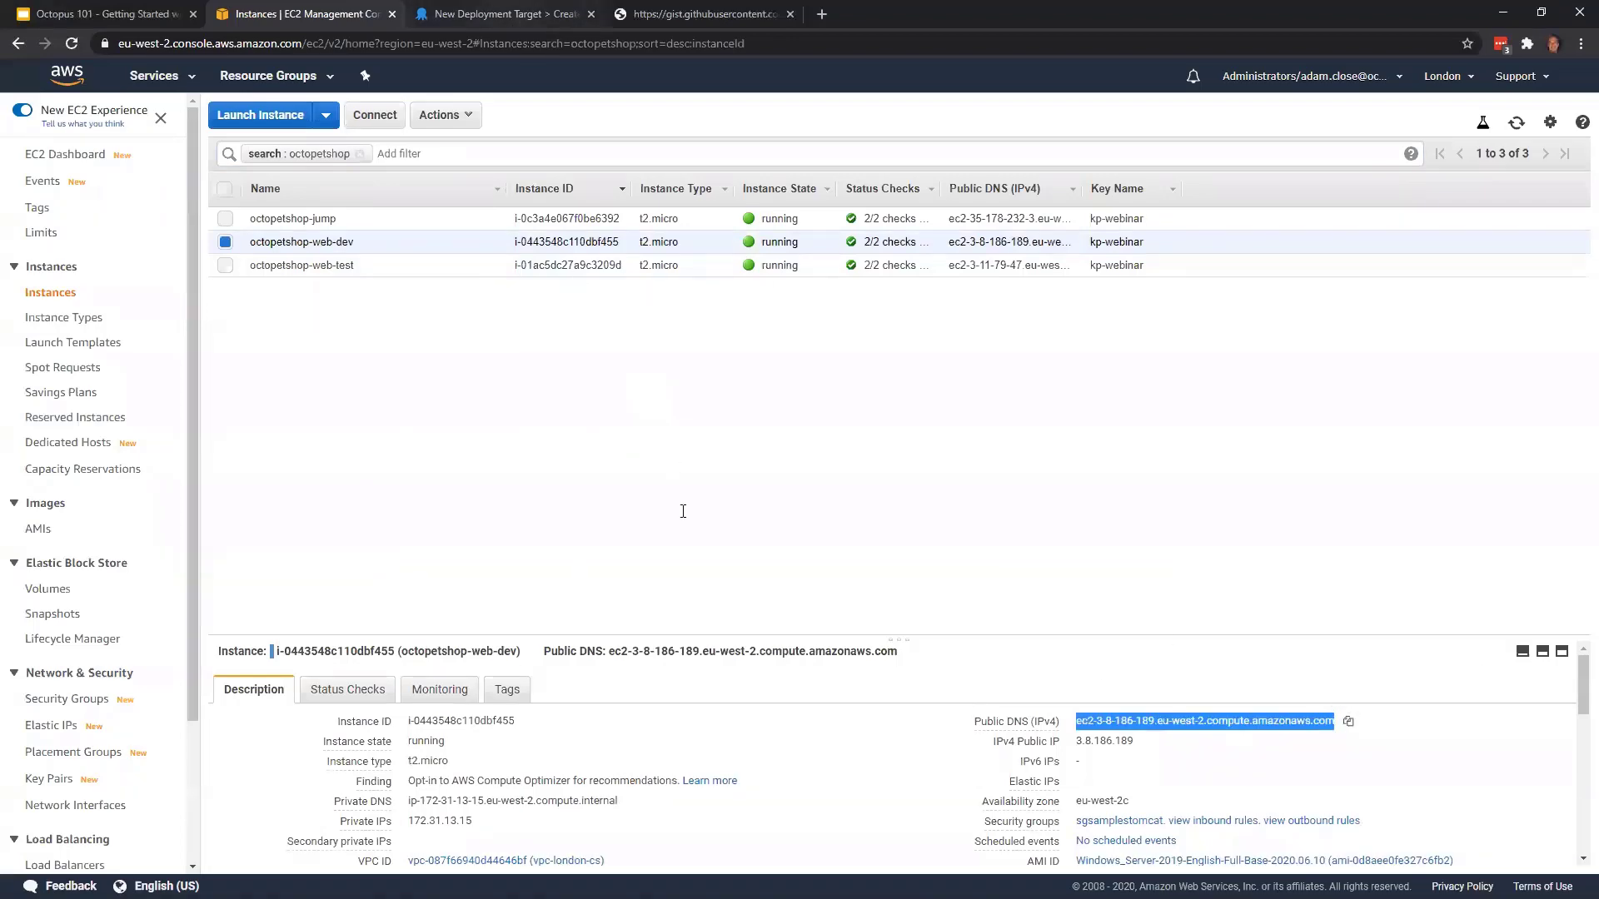
Return to Octopus Deploy and discover the Listening Tentacle using octopetshop-web-dev's public DNS as the hostname
{"action": "left_click", "coordinate": [510, 16]}
{"action": "key", "text": "ctrl+v"}
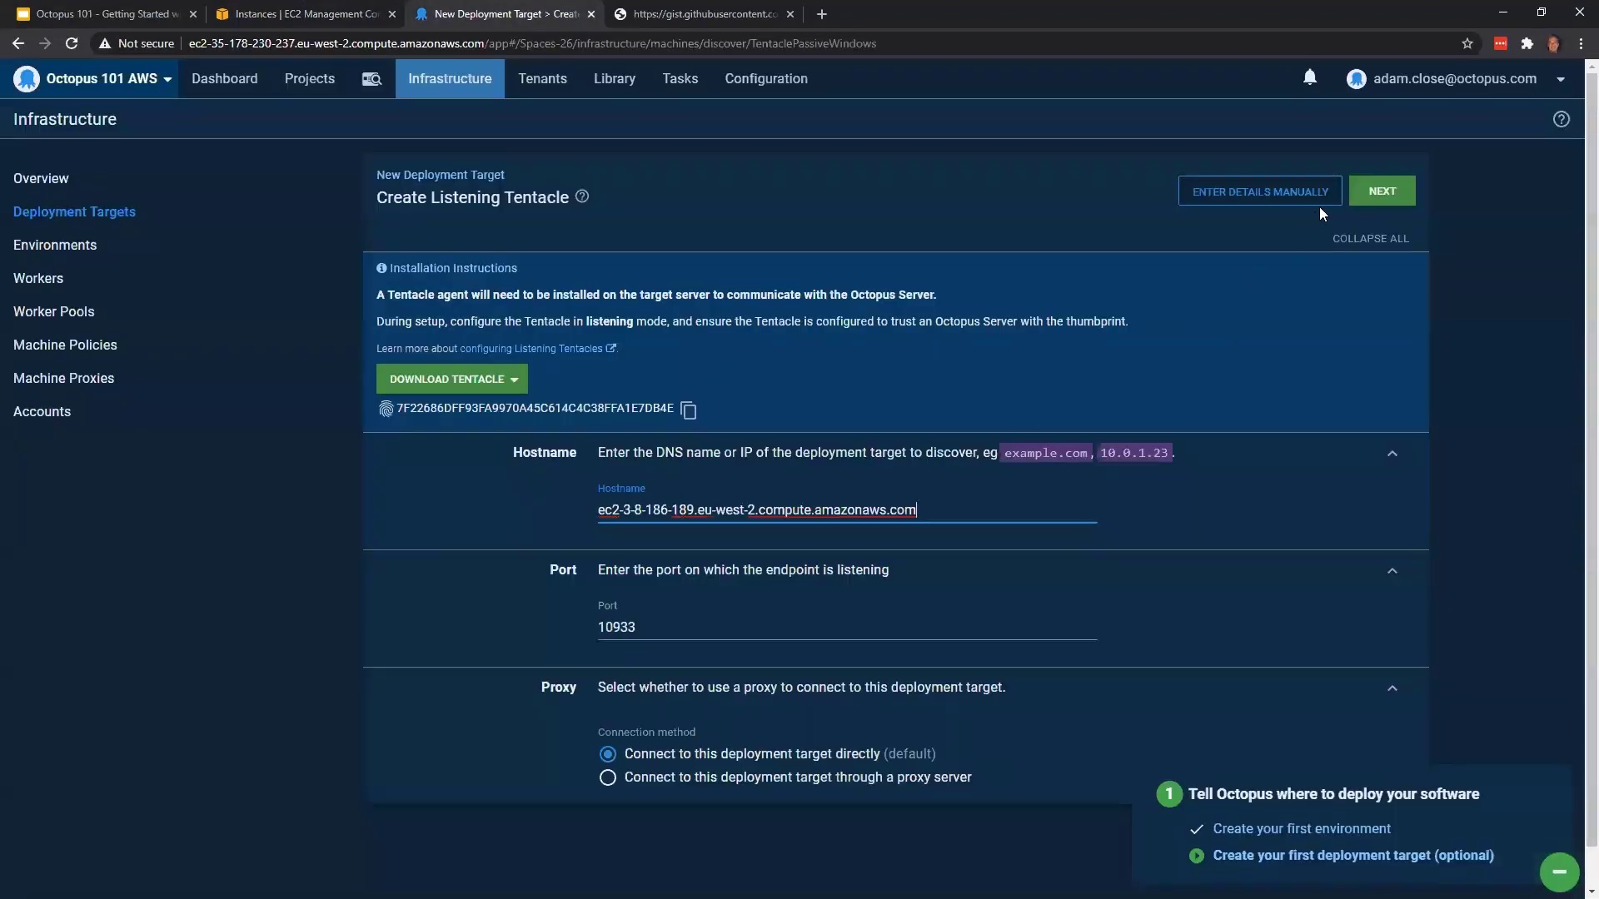
{"action": "left_click", "coordinate": [1375, 193]}
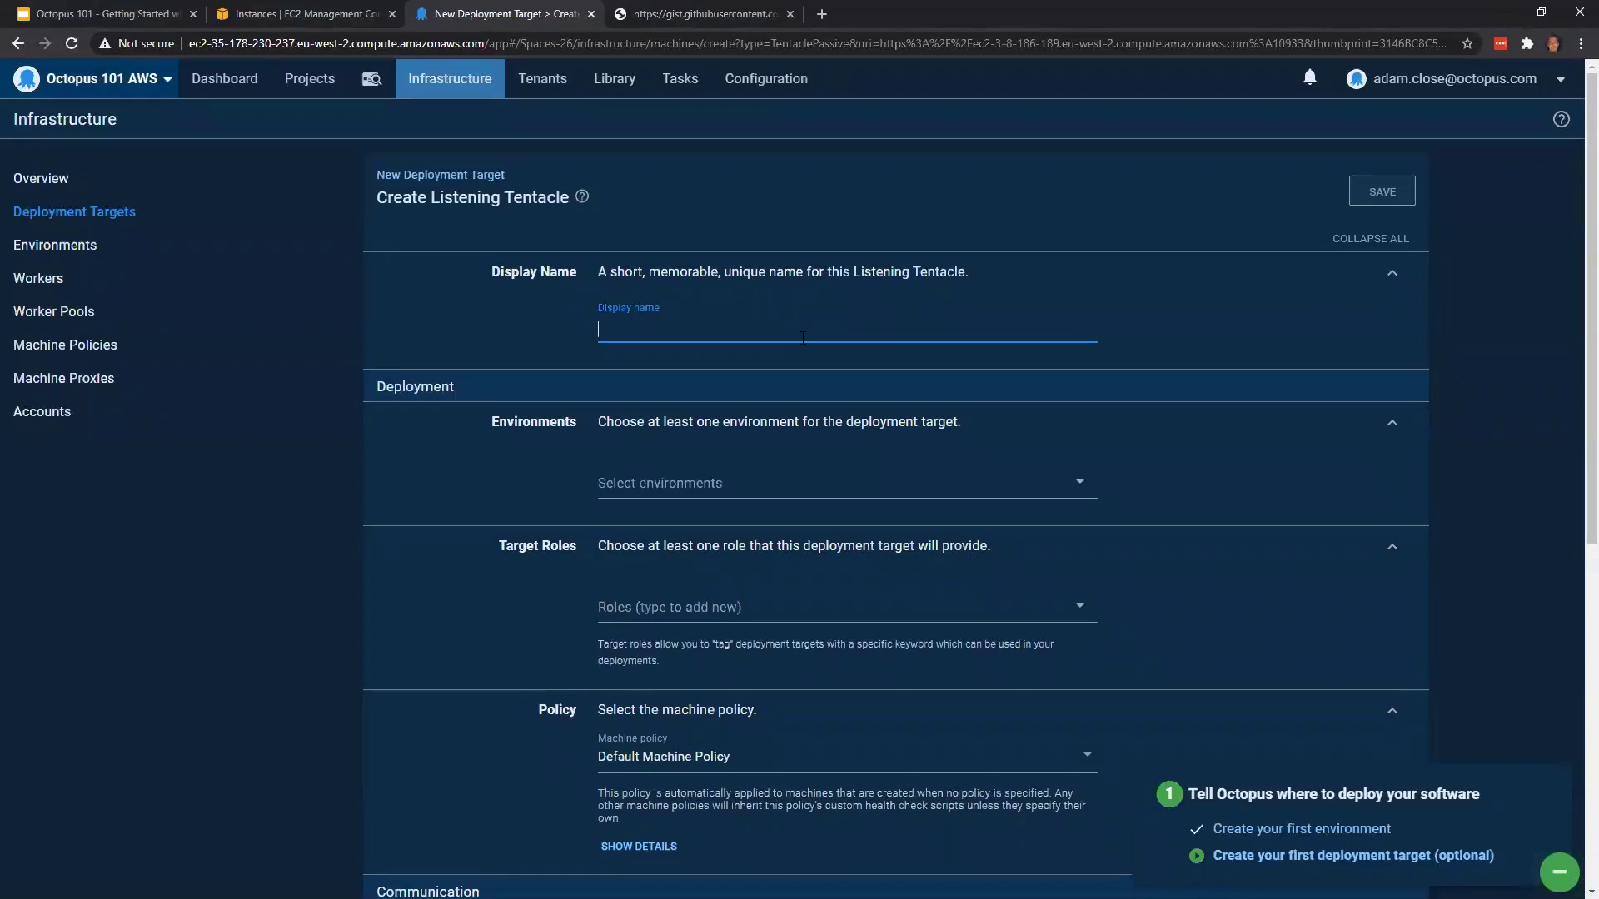
Name the deployment target OctoPetShop - Web/API - Development and assign it to the Development environment
{"action": "type", "text": "O"}
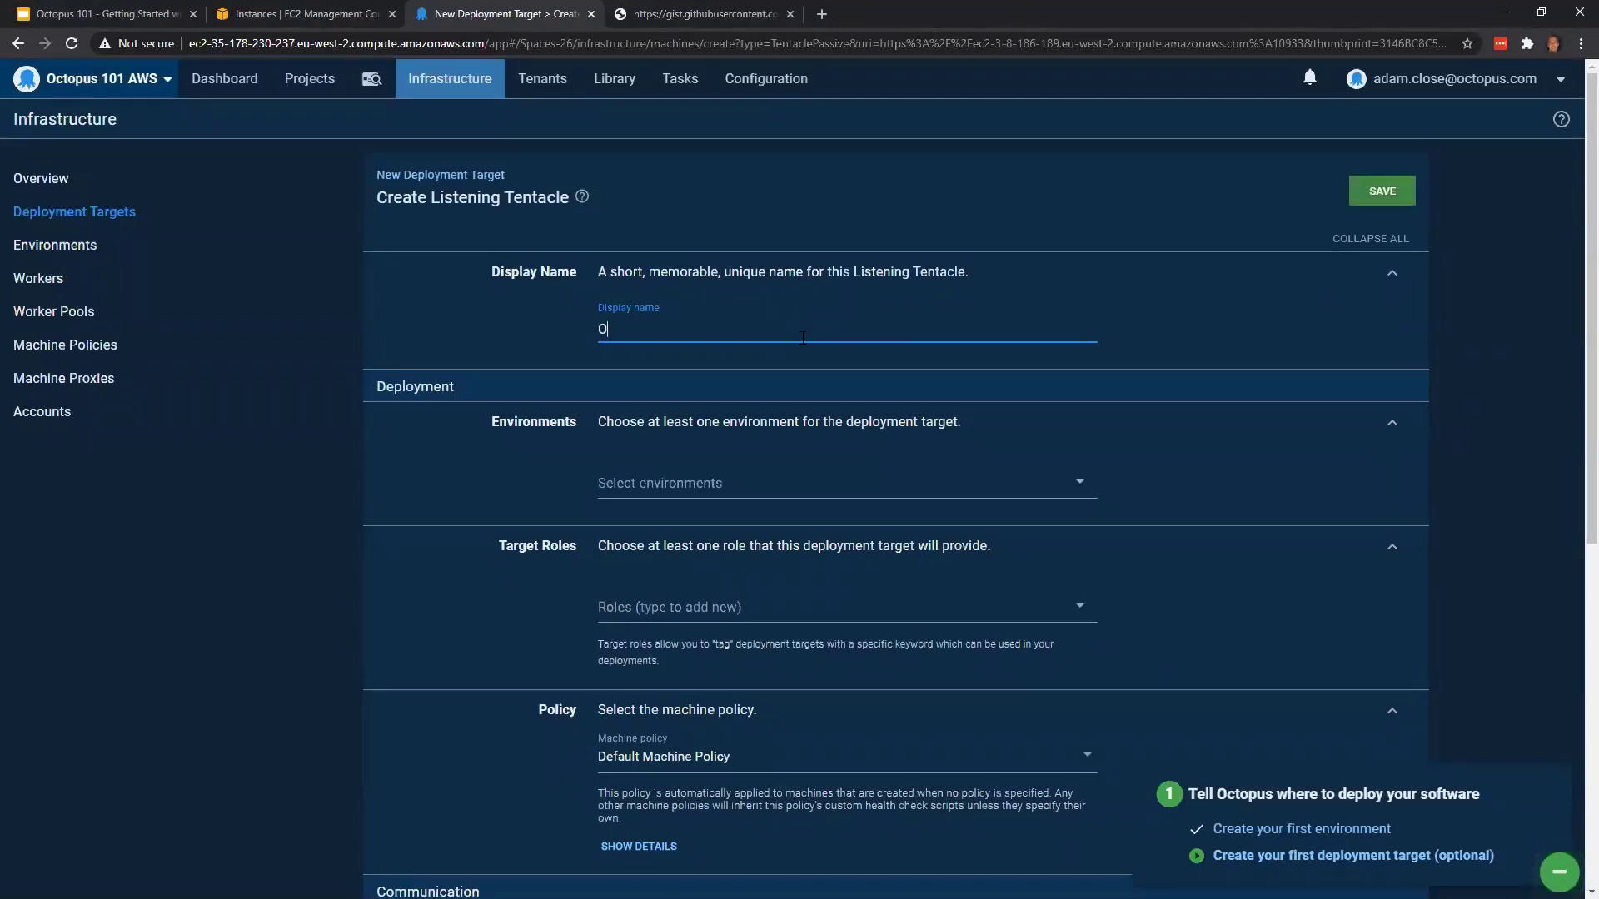
{"action": "type", "text": "ctoPetShop -"}
{"action": "type", "text": "Web/API"}
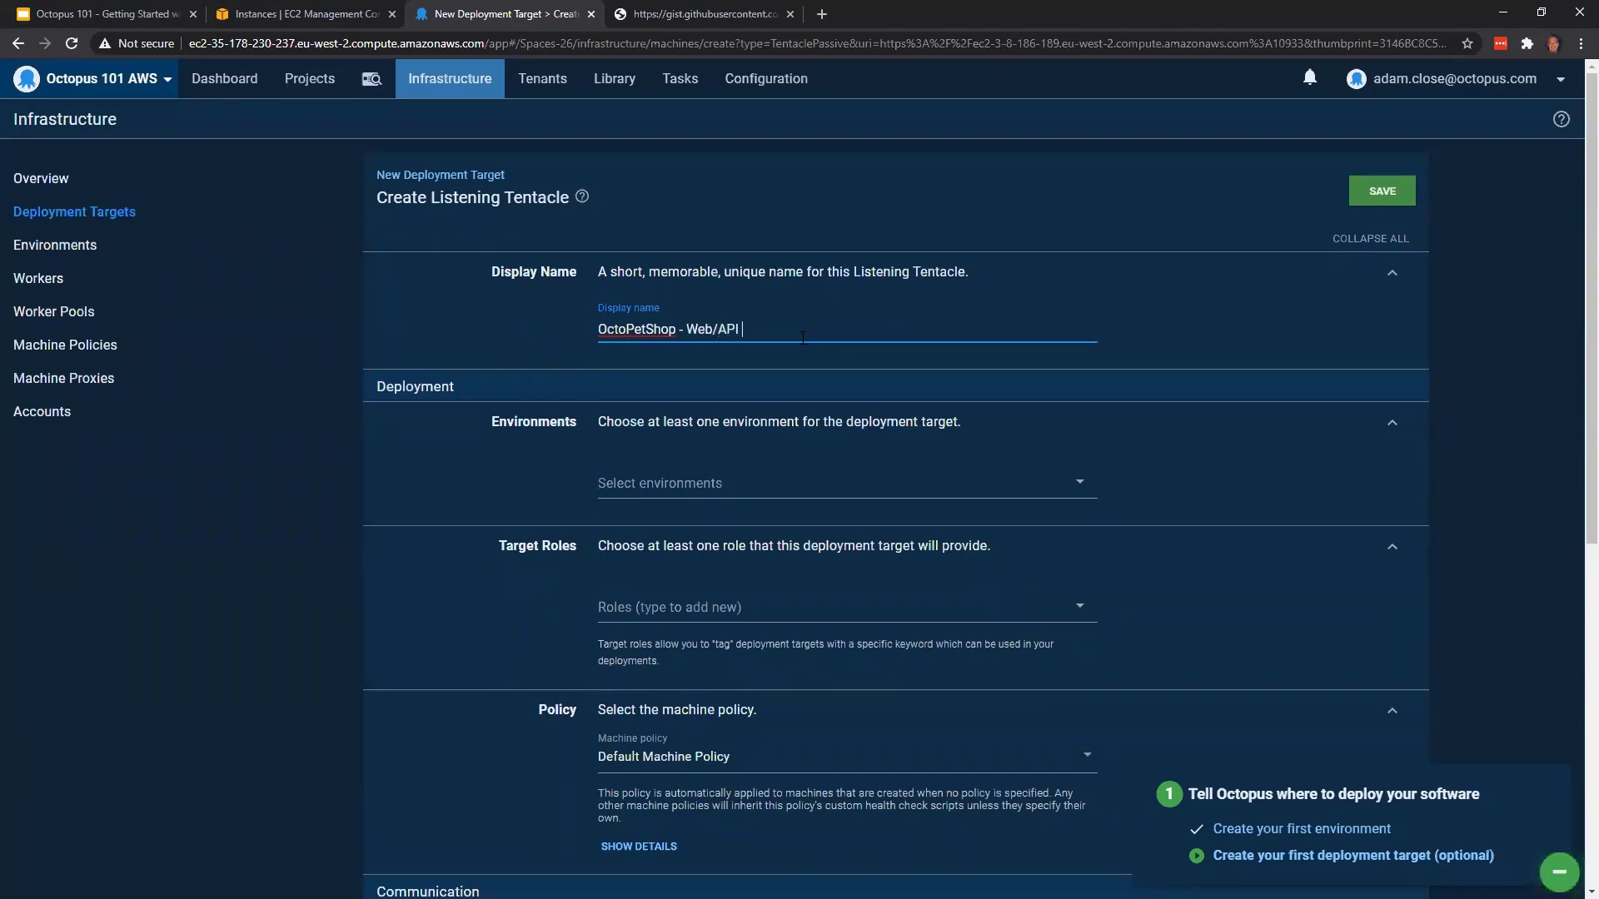
{"action": "type", "text": " - Development"}
{"action": "left_click", "coordinate": [734, 495]}
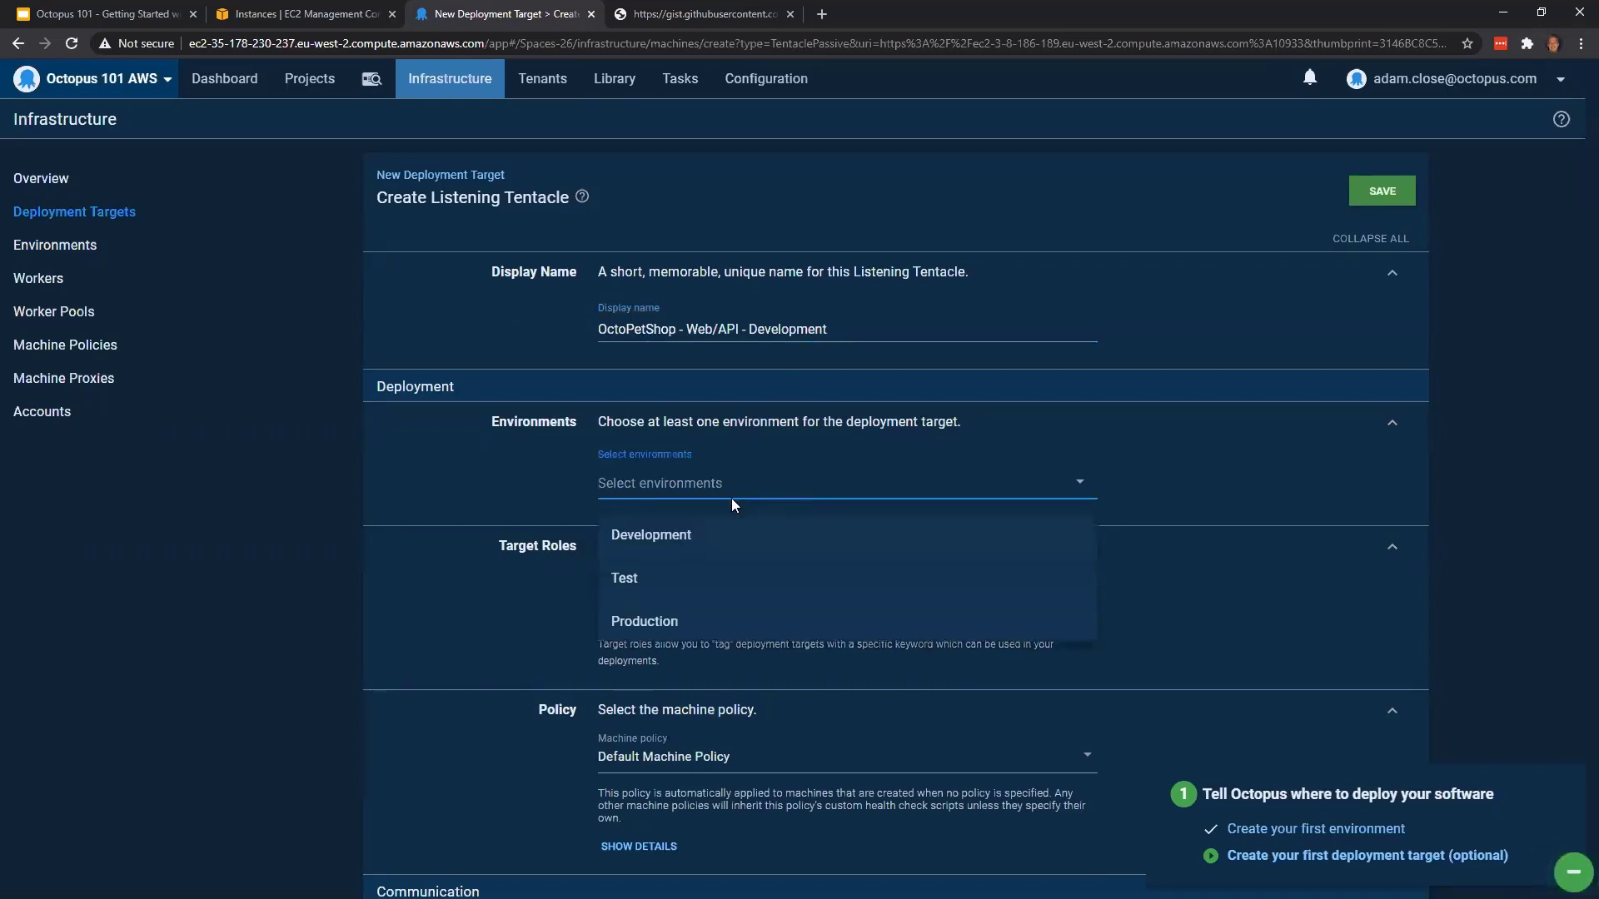
{"action": "left_click", "coordinate": [735, 541]}
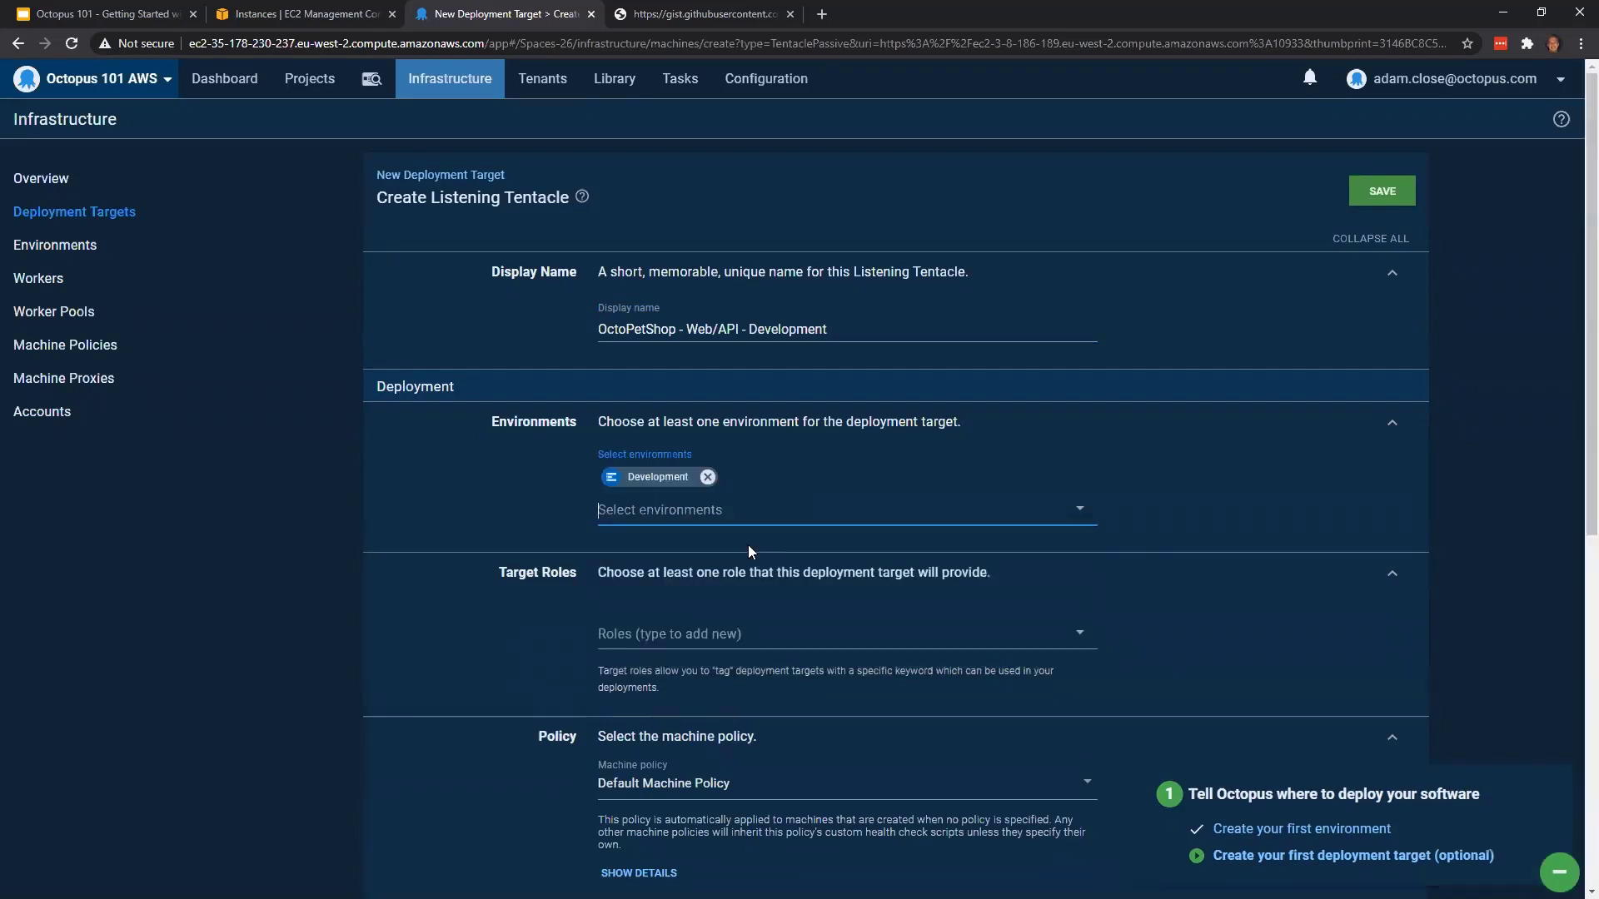
Add the new target role octopetshopweb to the deployment target
{"action": "scroll", "coordinate": [666, 550], "scroll_direction": "down", "scroll_amount": 1}
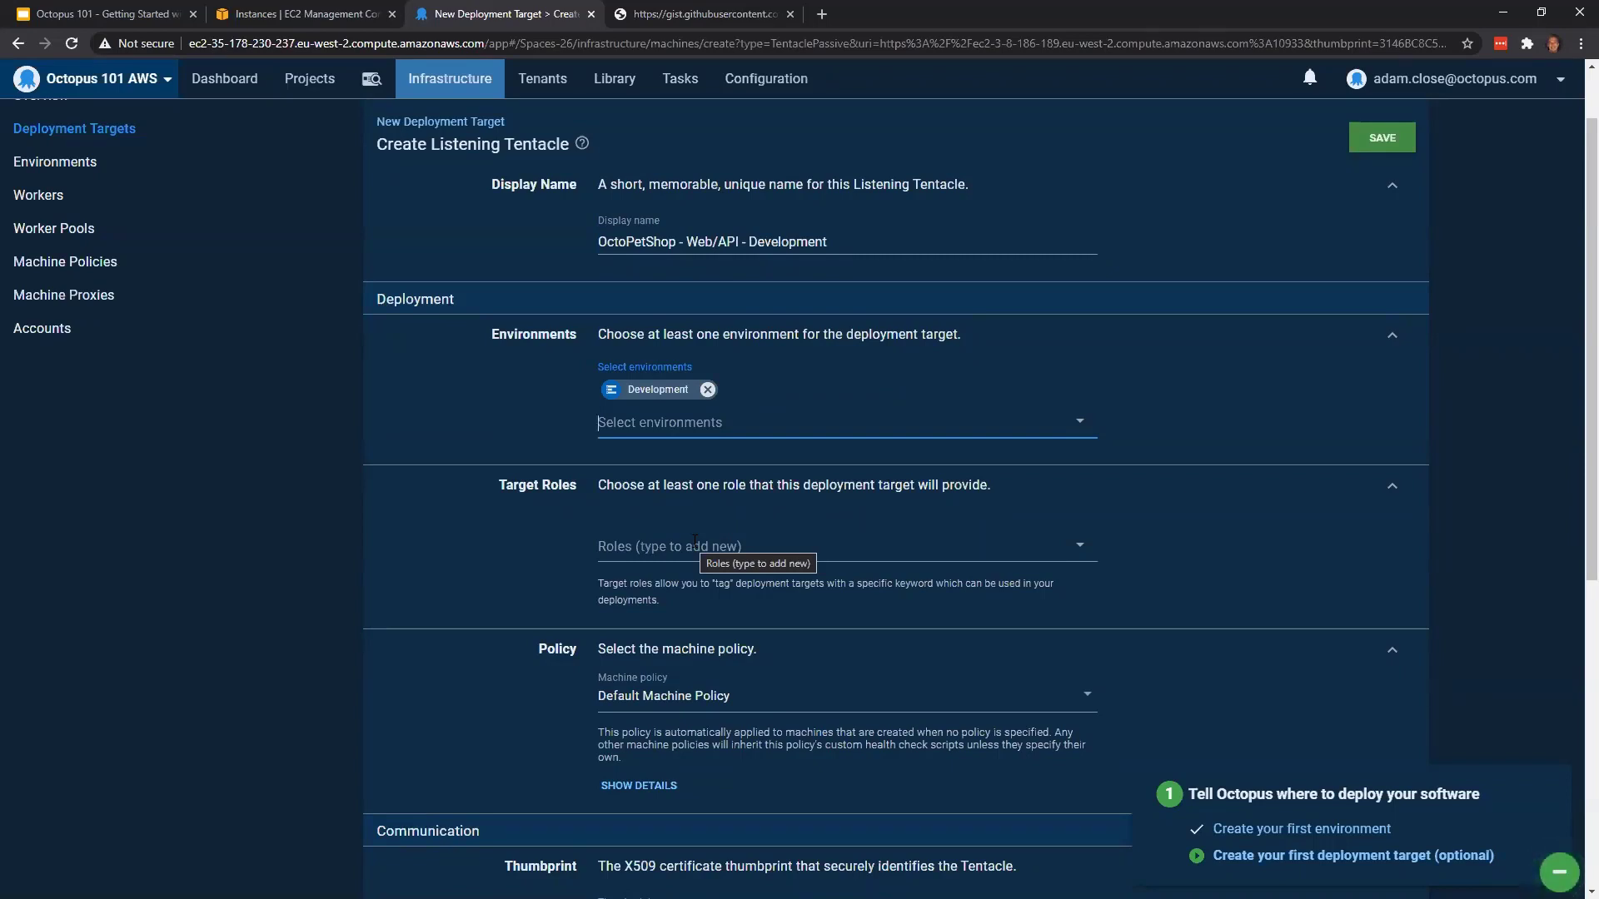
{"action": "left_click", "coordinate": [694, 543]}
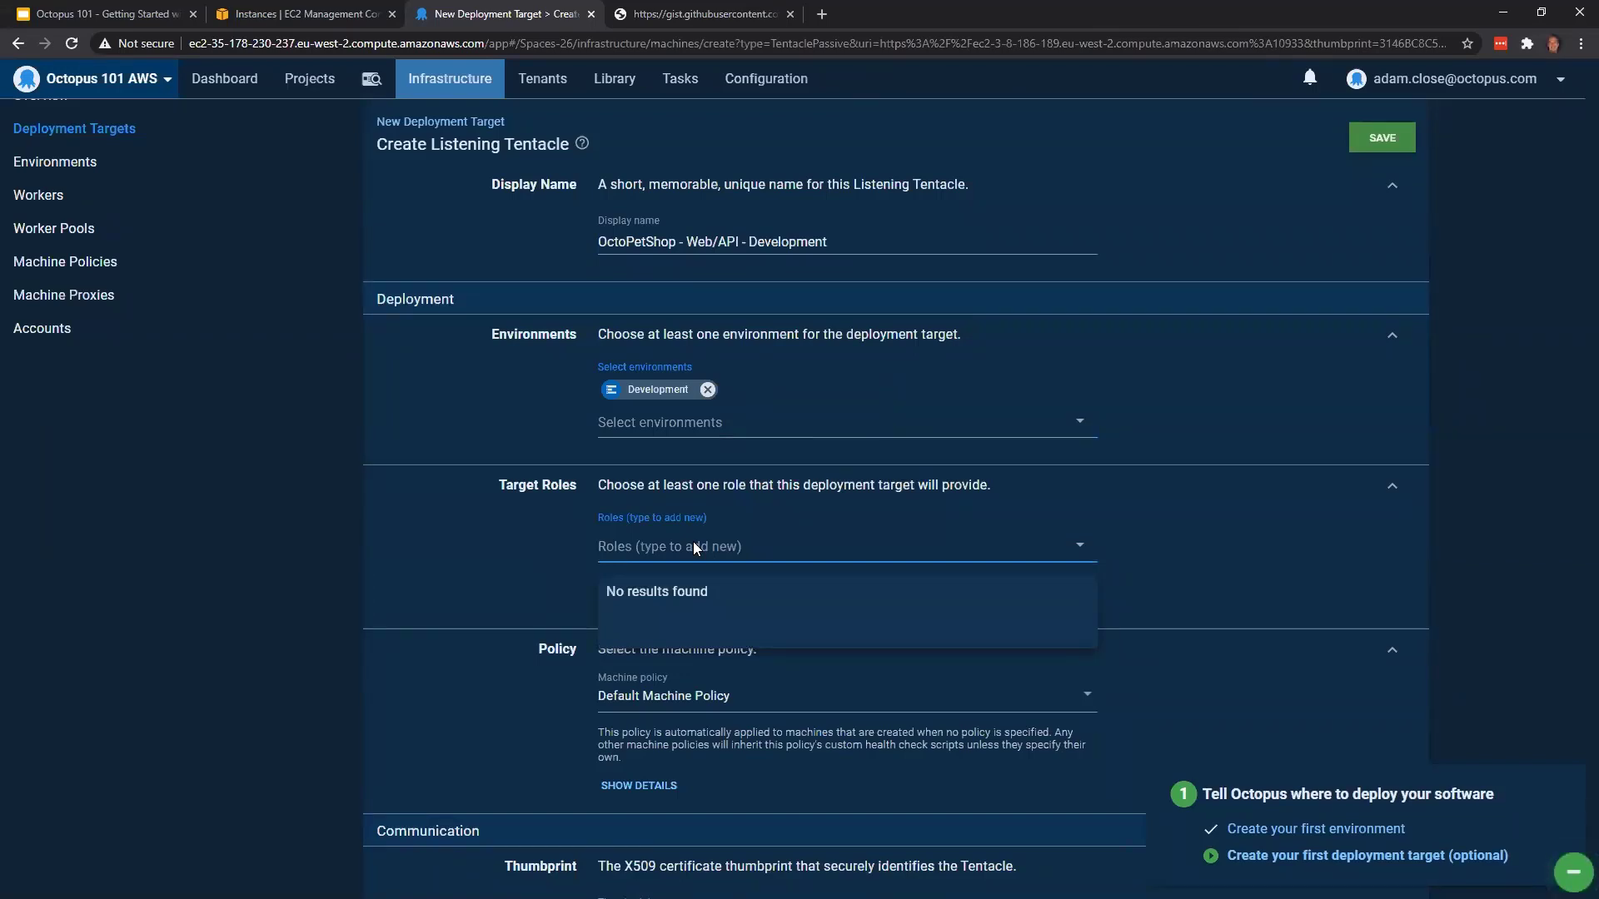
{"action": "type", "text": "octope"}
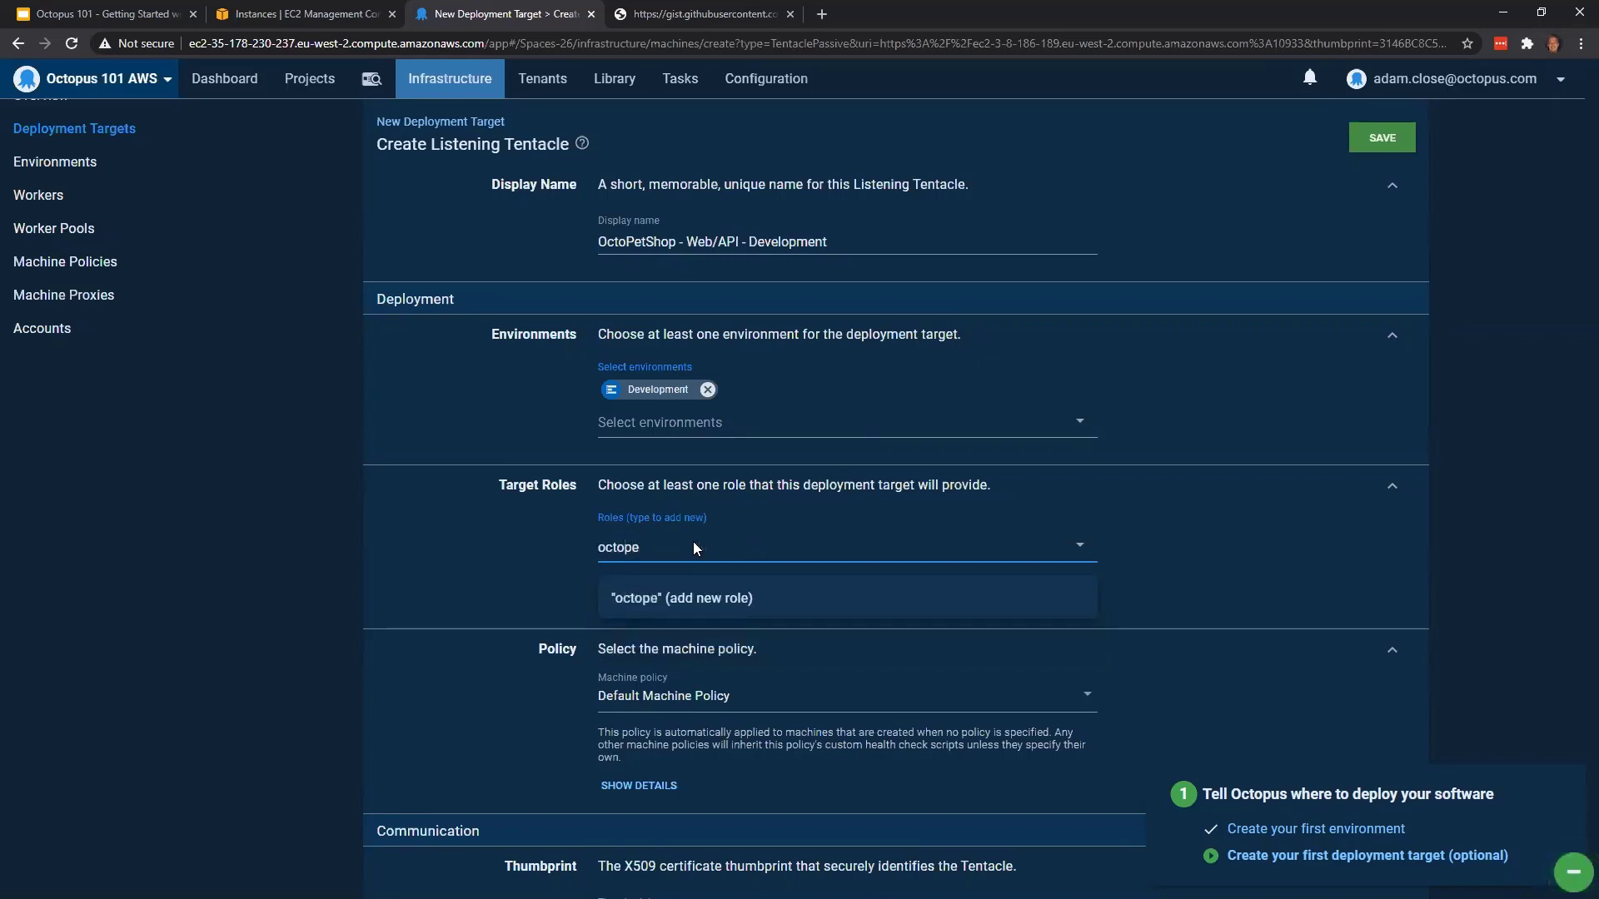
{"action": "type", "text": "tshopw"}
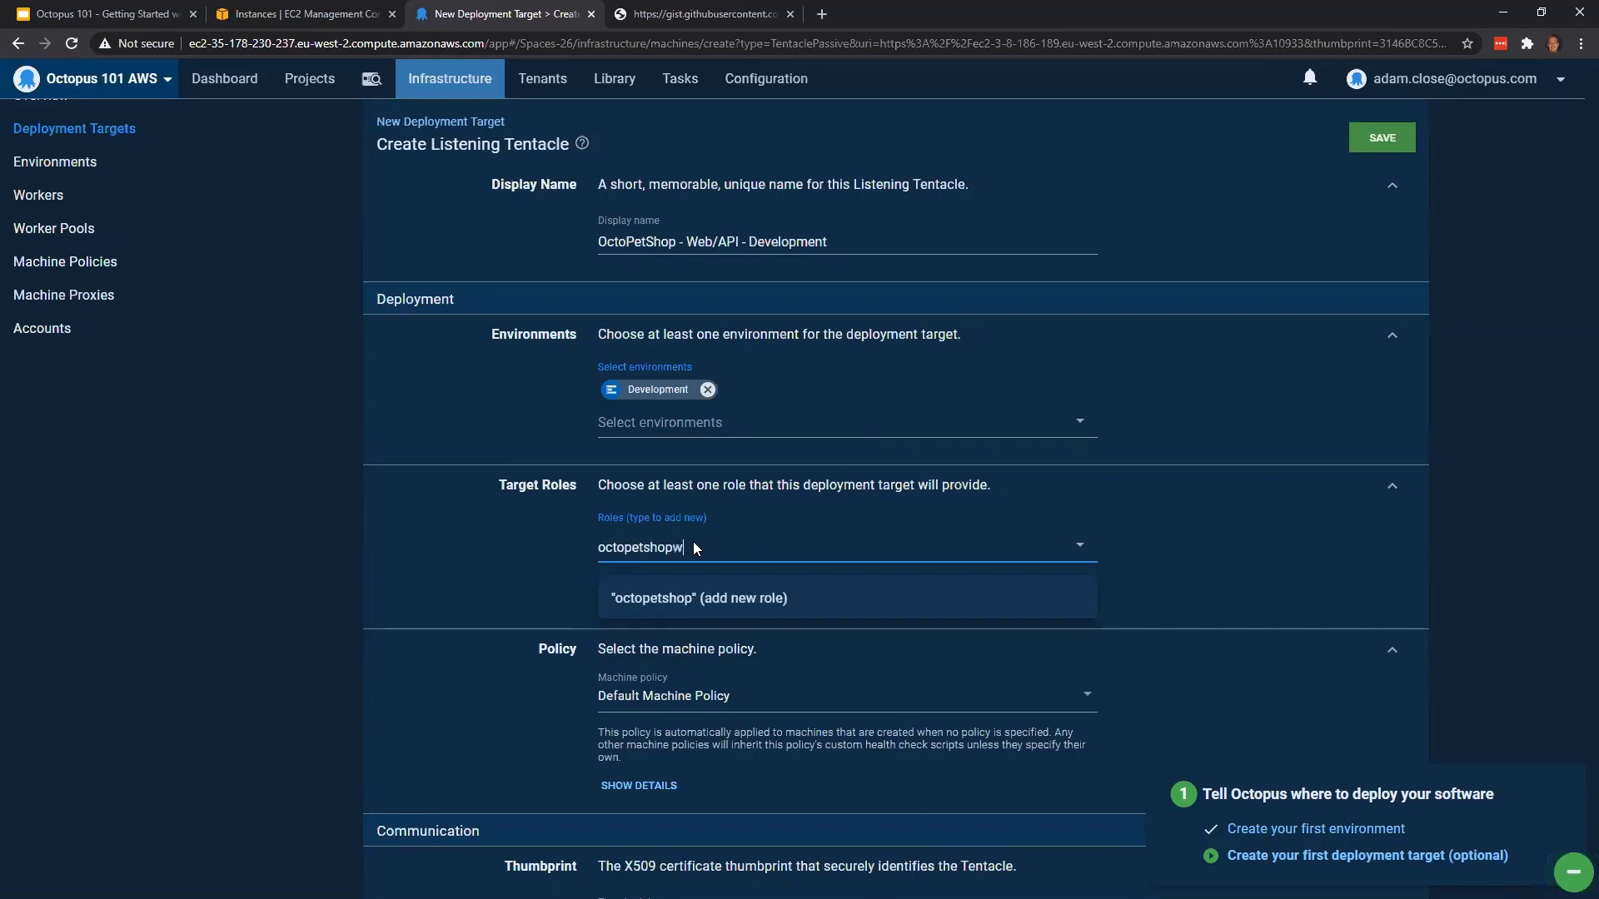
{"action": "type", "text": "eb"}
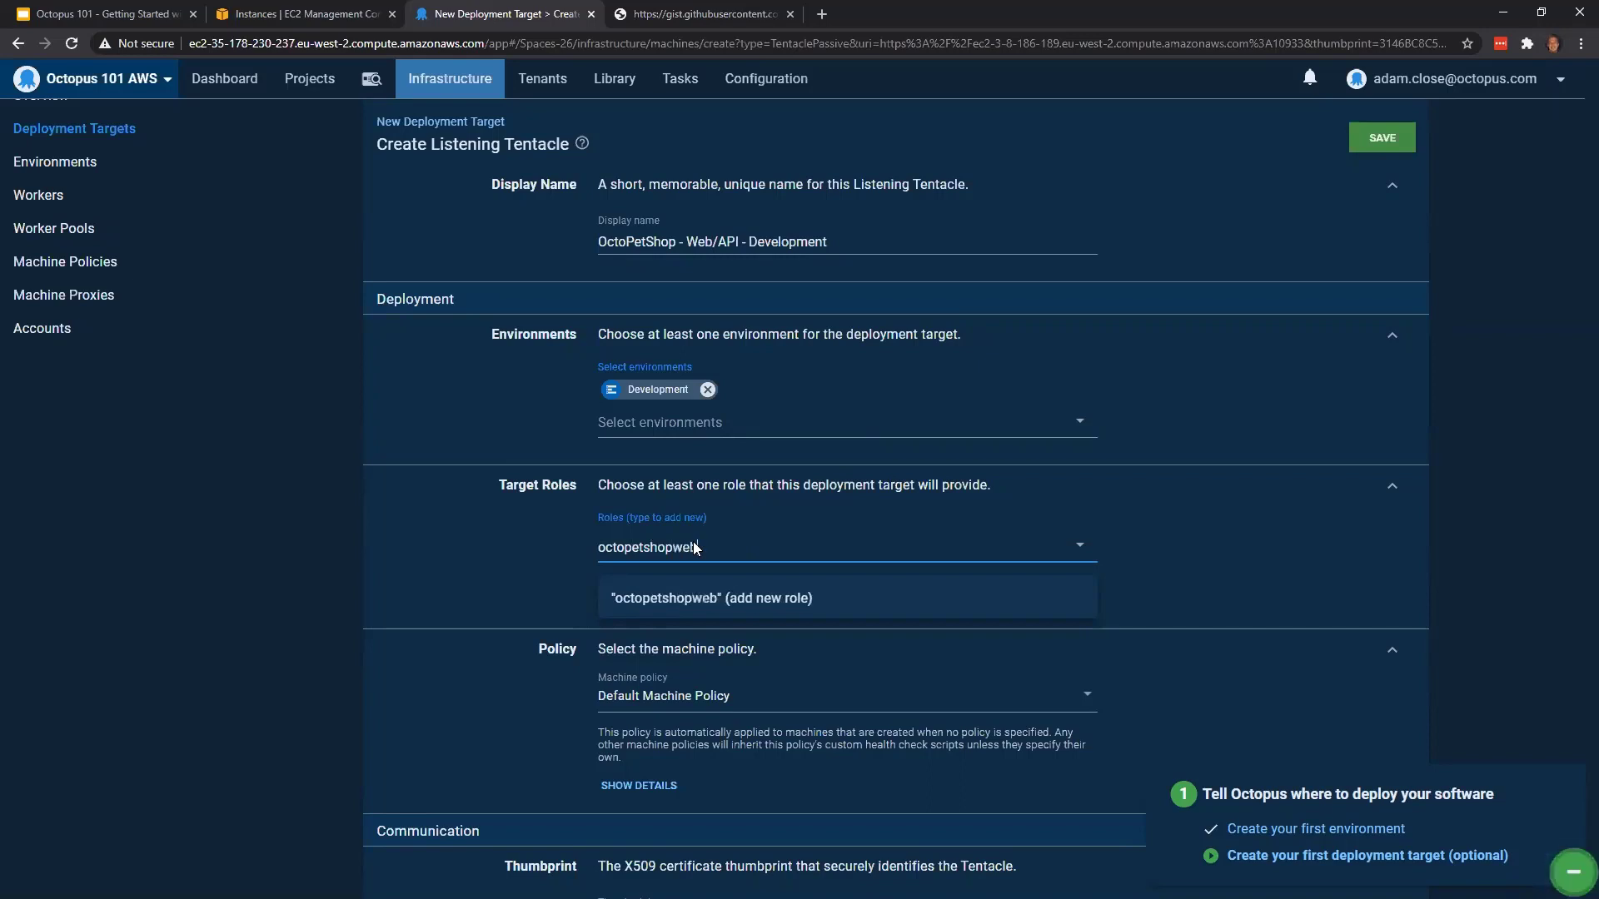
{"action": "left_click", "coordinate": [697, 602]}
Add octopetshopapi as a second new target role for the deployment target
{"action": "type", "text": "oc"}
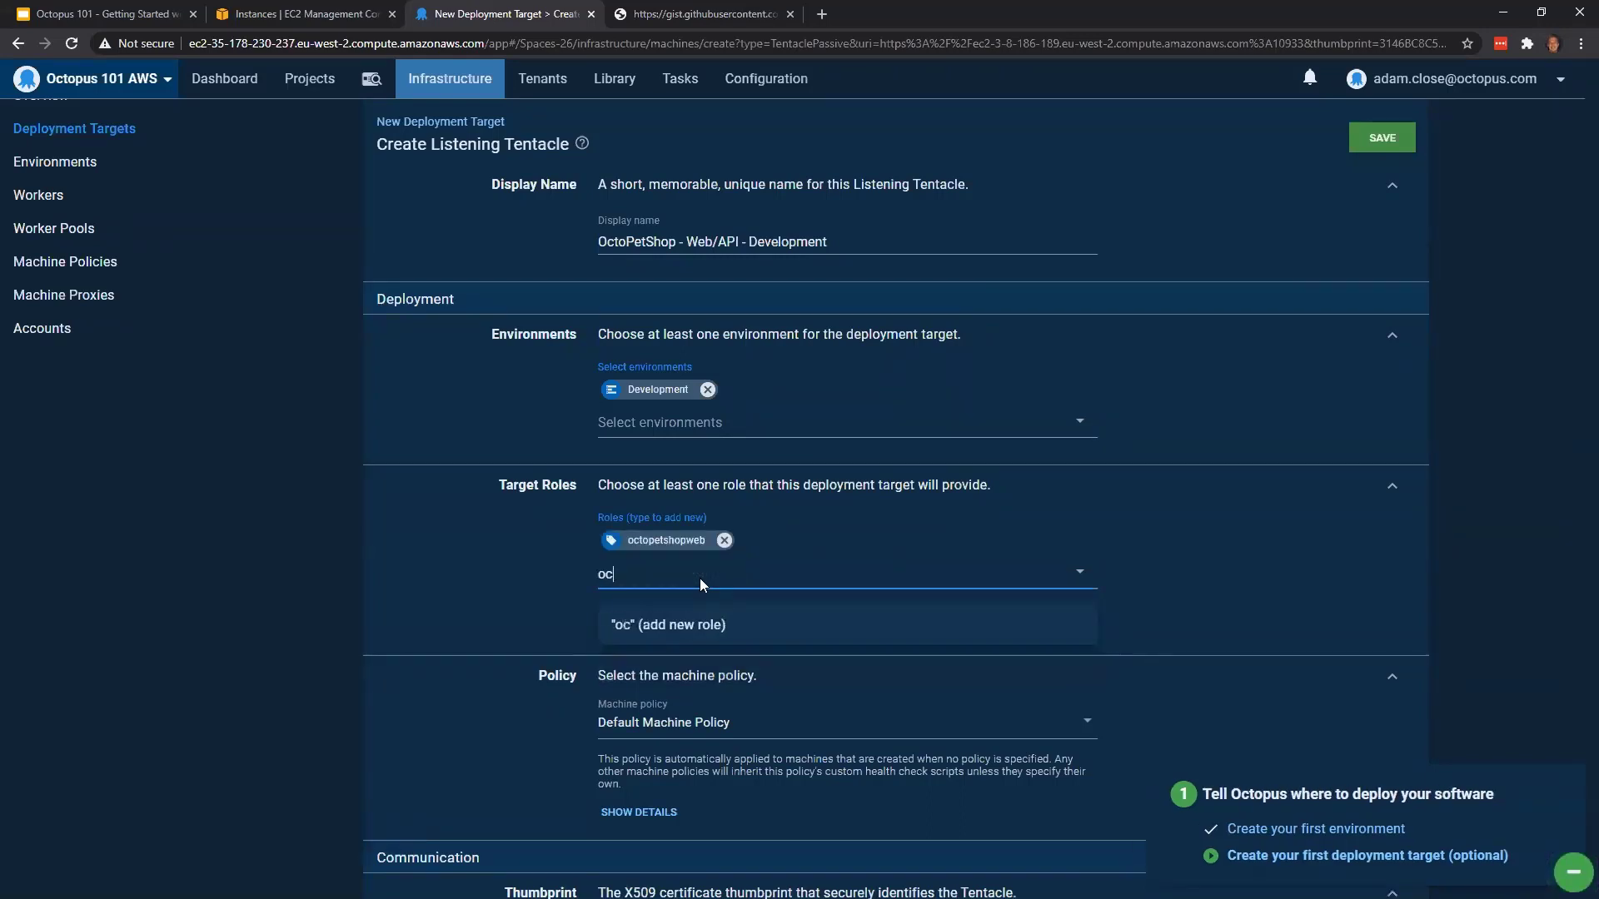
{"action": "type", "text": "topetshopai"}
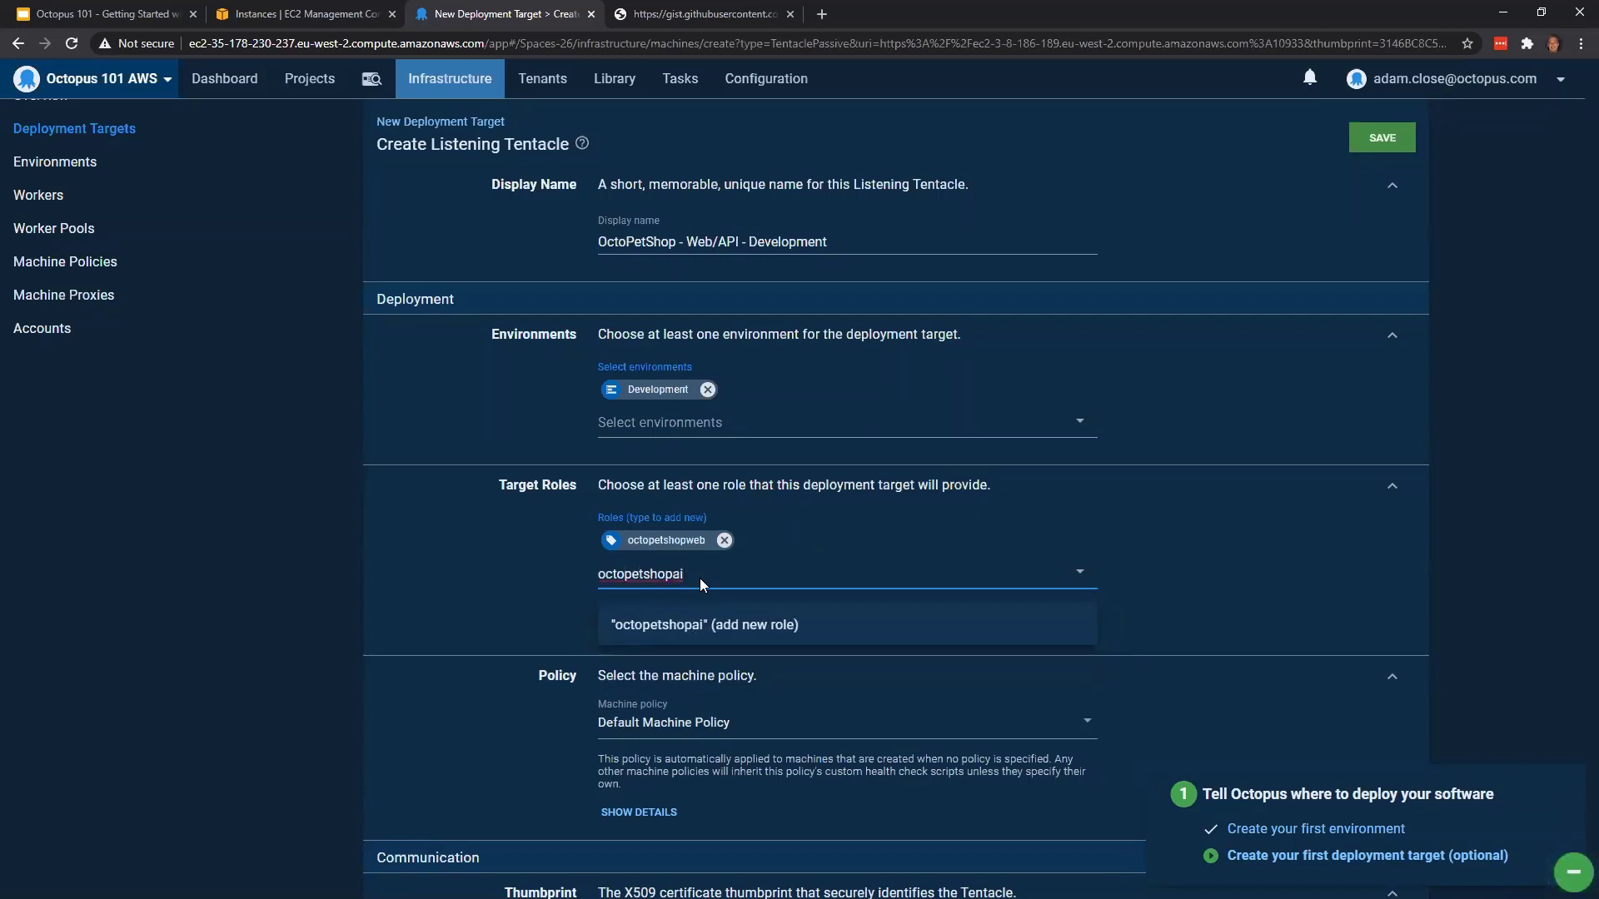
{"action": "key", "text": "BackSpace"}
{"action": "key", "text": "BackSpace"}
{"action": "type", "text": "api"}
{"action": "left_click", "coordinate": [972, 625]}
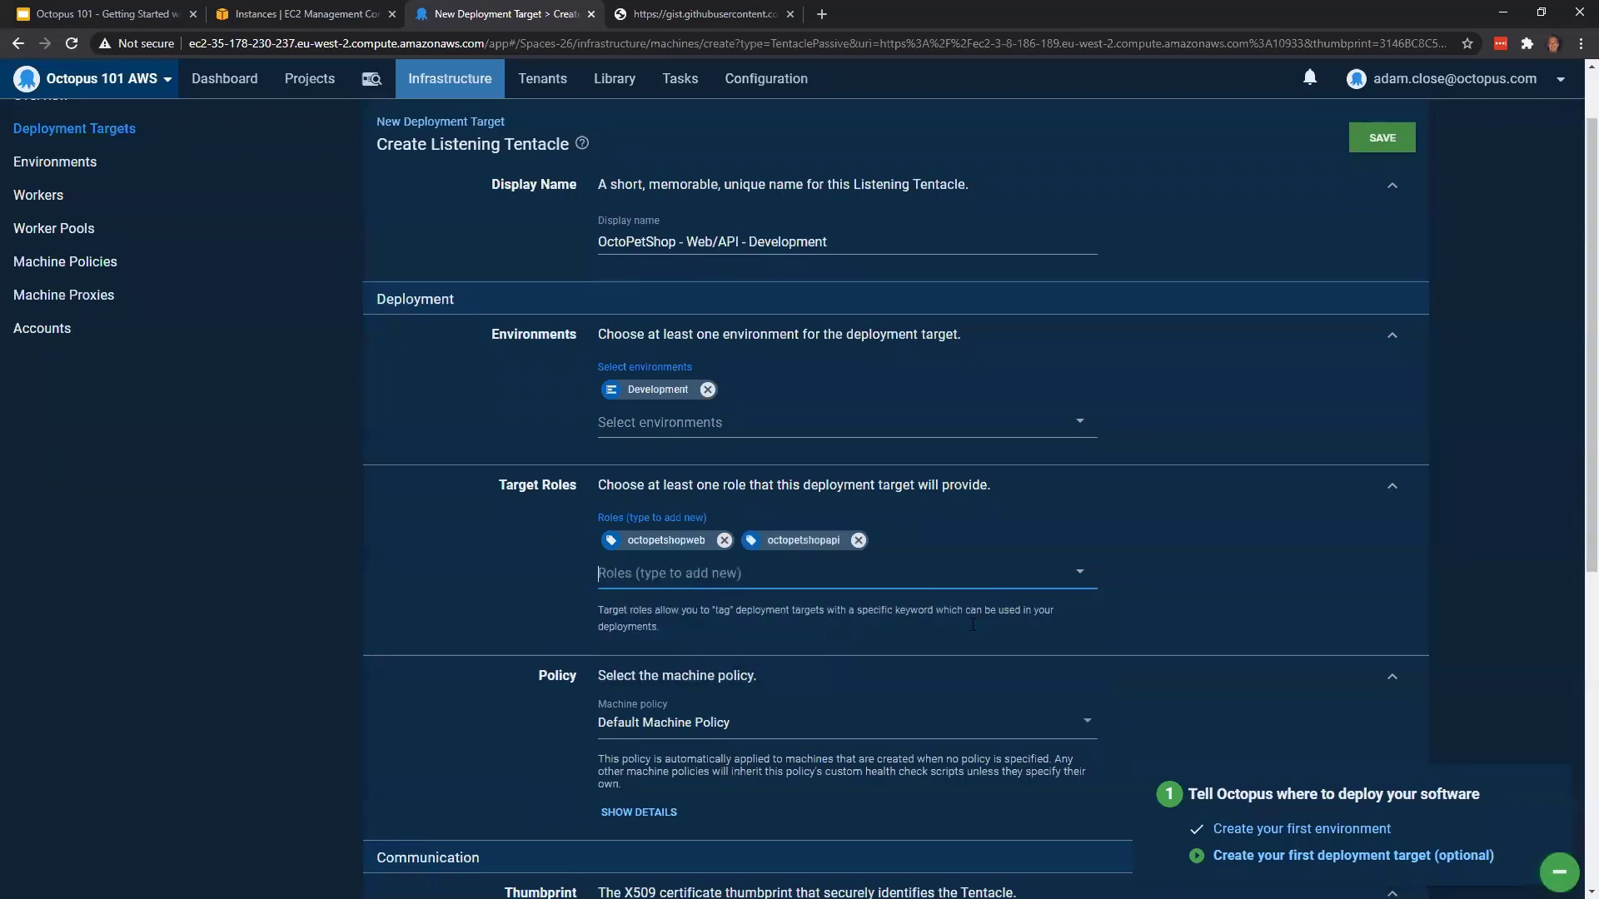
Review the policy and communication settings and save the Development deployment target
{"action": "scroll", "coordinate": [1155, 533], "scroll_direction": "down", "scroll_amount": 5}
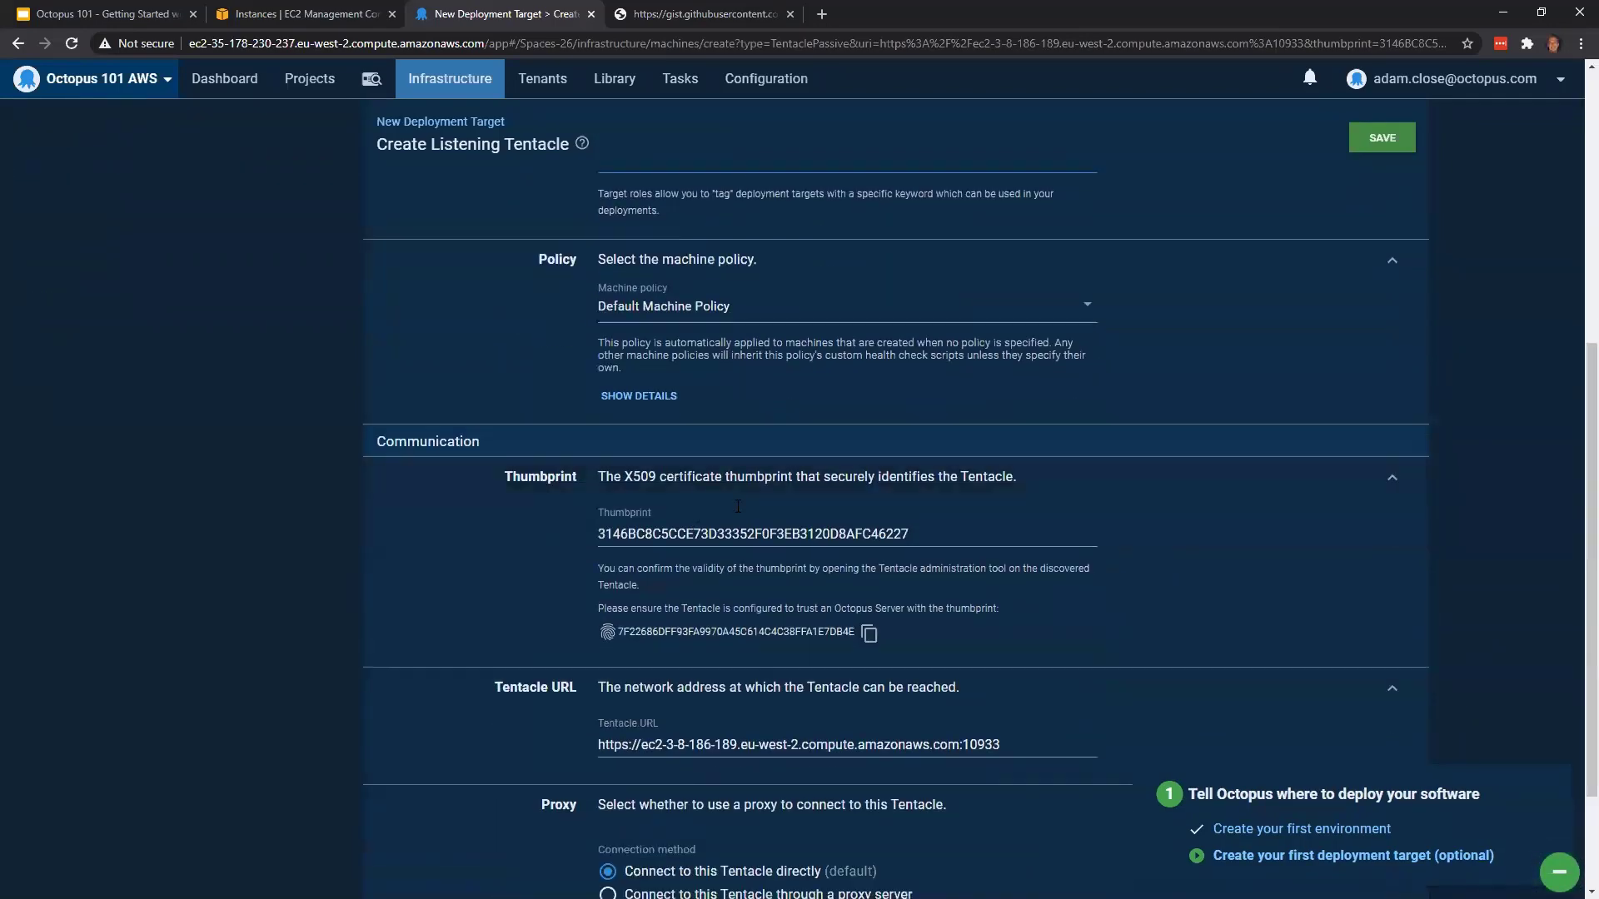
{"action": "scroll", "coordinate": [806, 662], "scroll_direction": "down", "scroll_amount": 1}
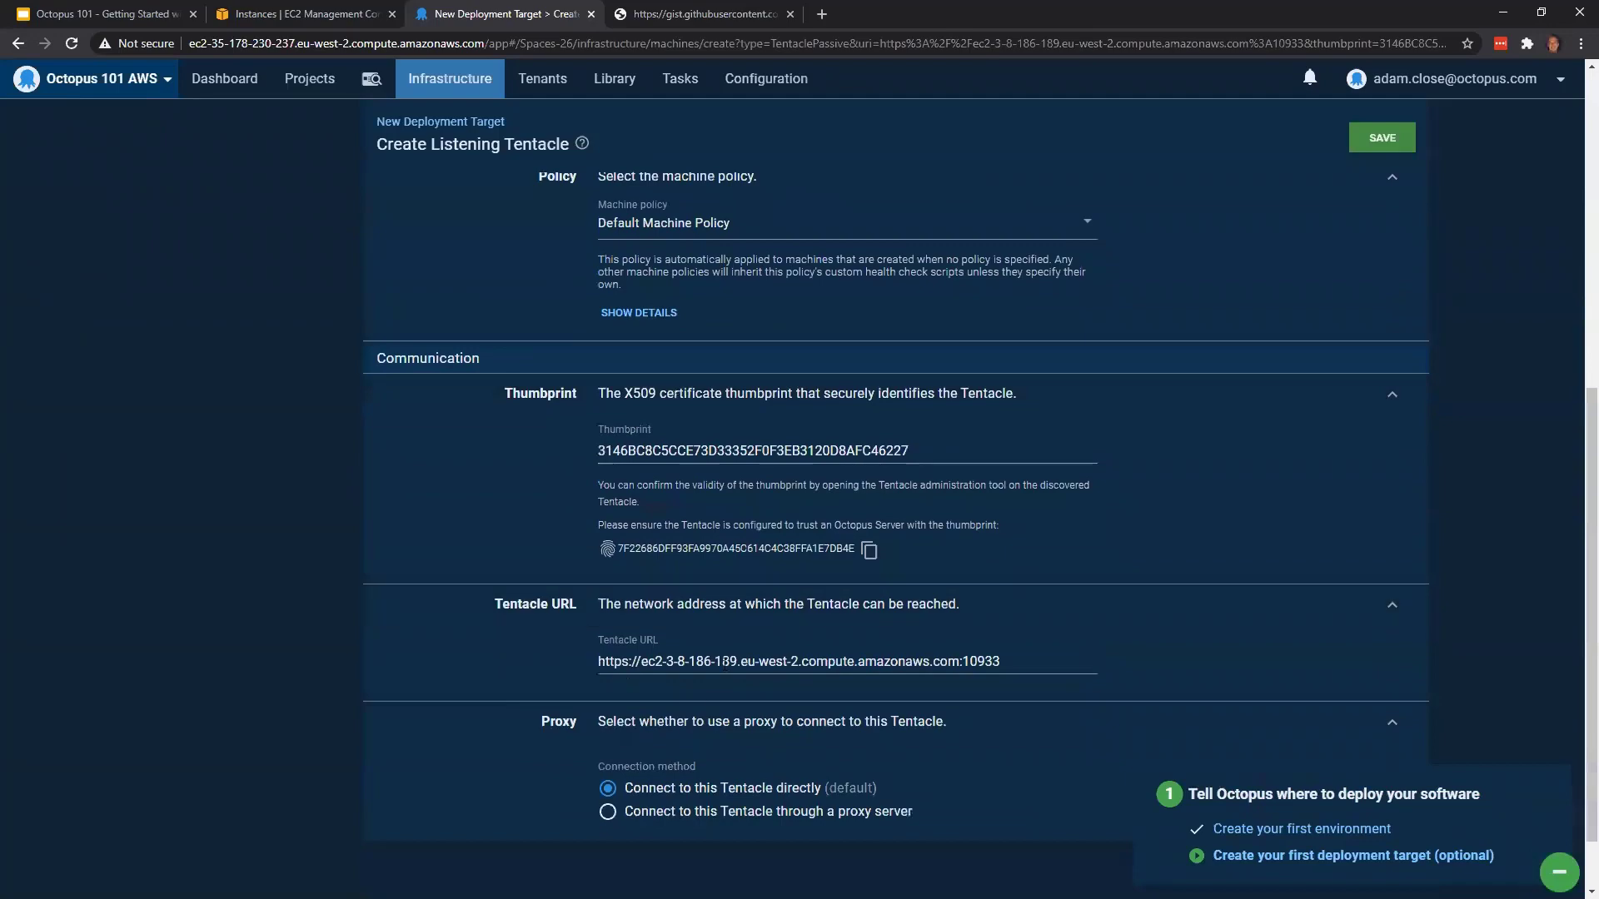
{"action": "scroll", "coordinate": [807, 662], "scroll_direction": "up", "scroll_amount": 3}
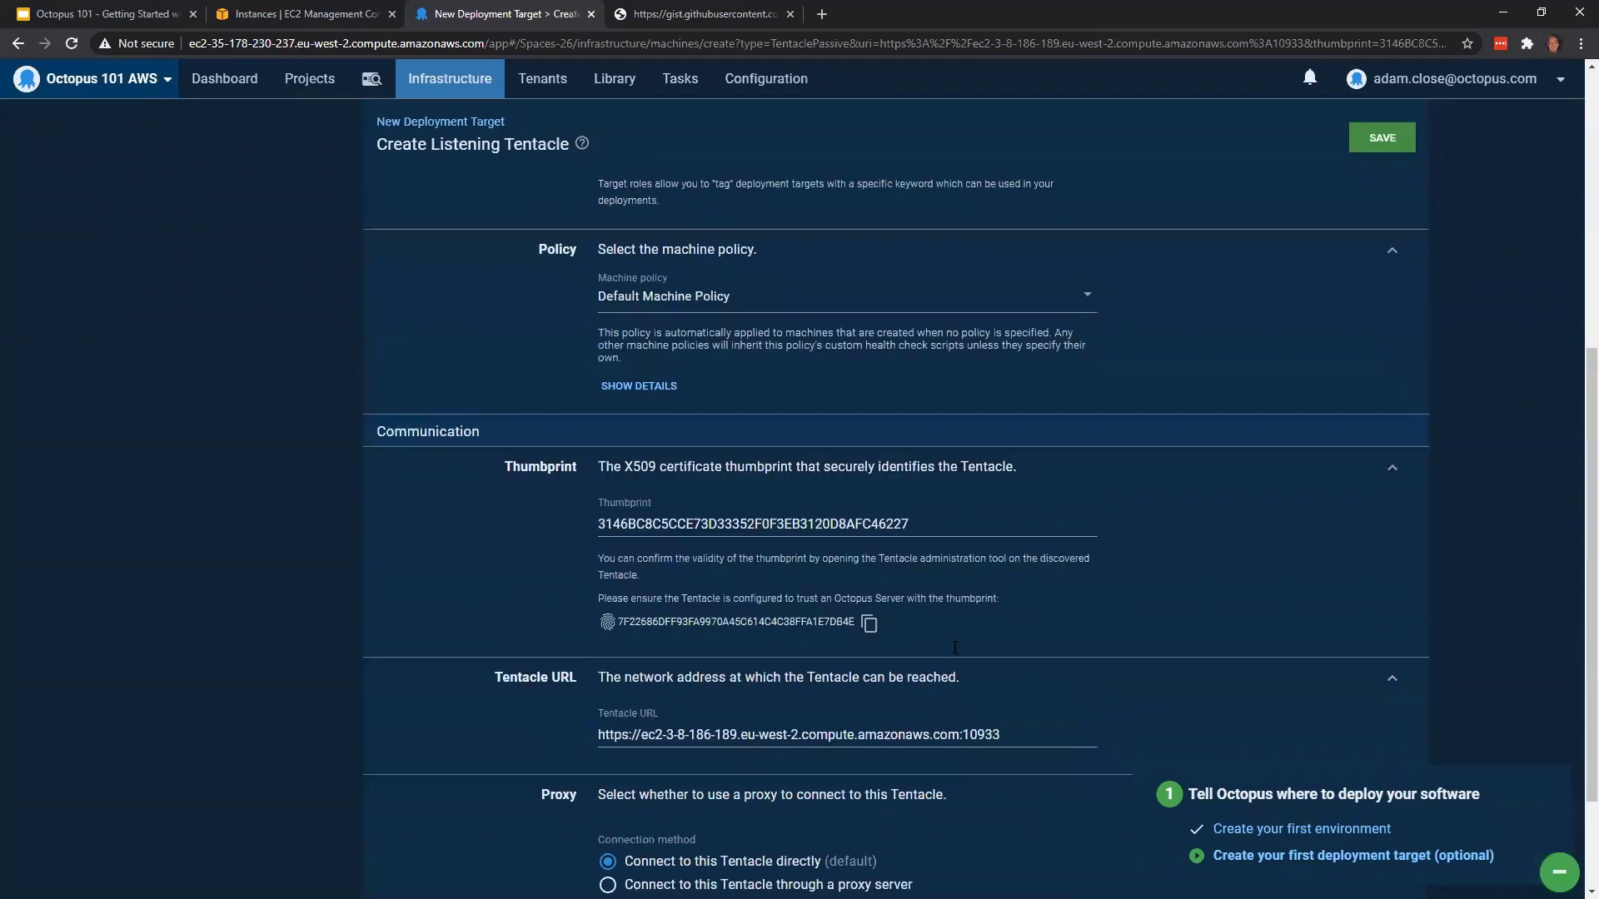
{"action": "scroll", "coordinate": [793, 611], "scroll_direction": "up", "scroll_amount": 5}
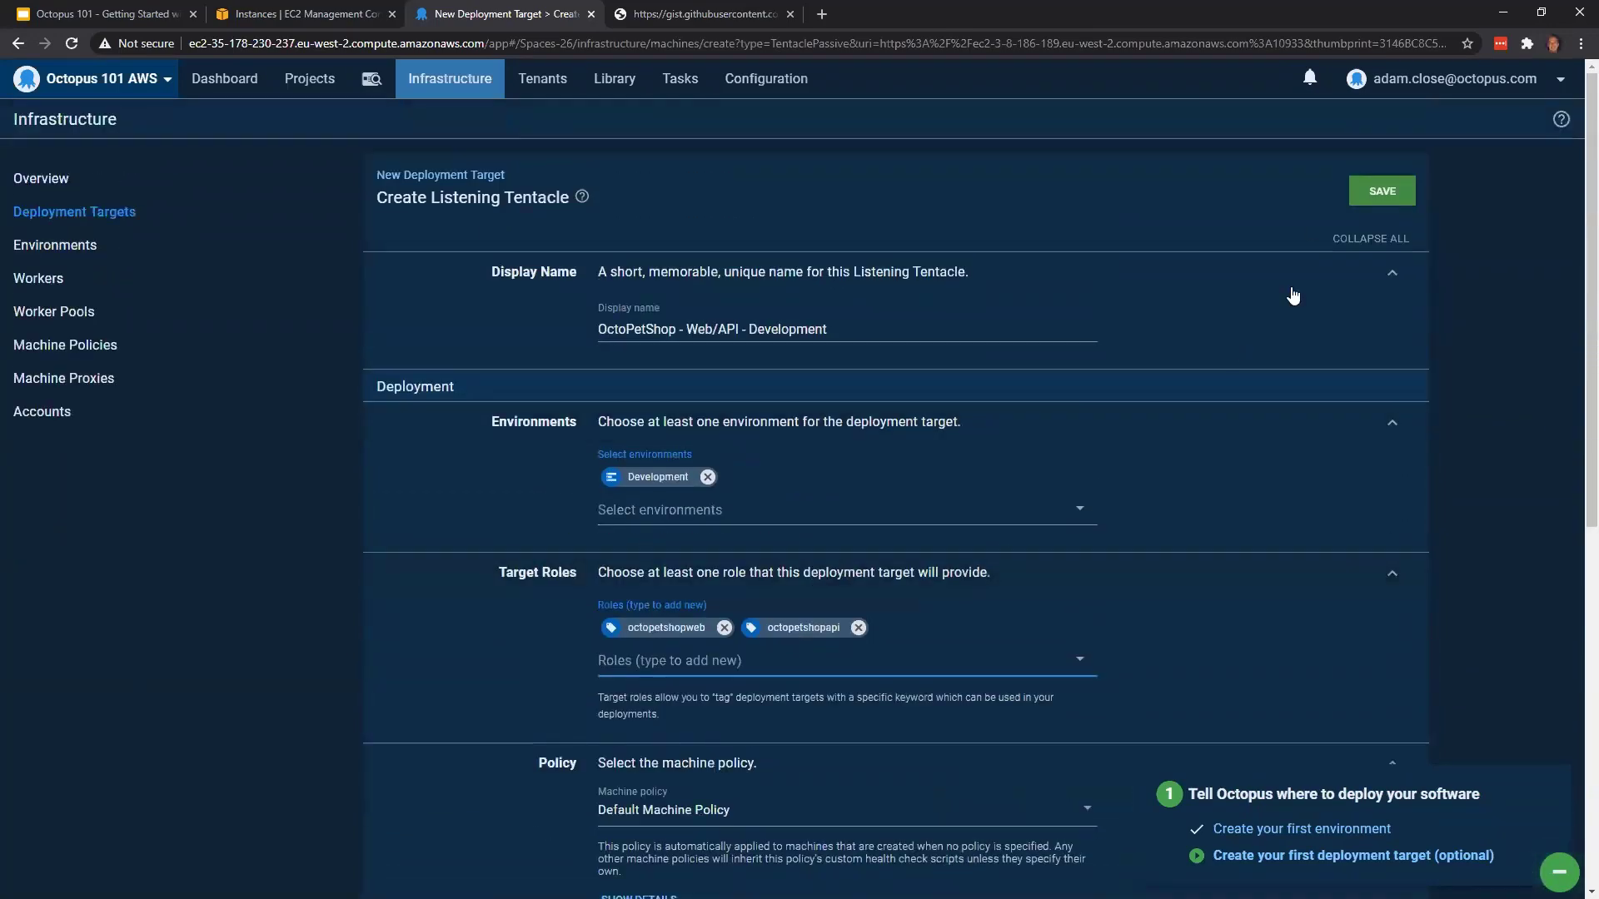
{"action": "left_click", "coordinate": [1381, 190]}
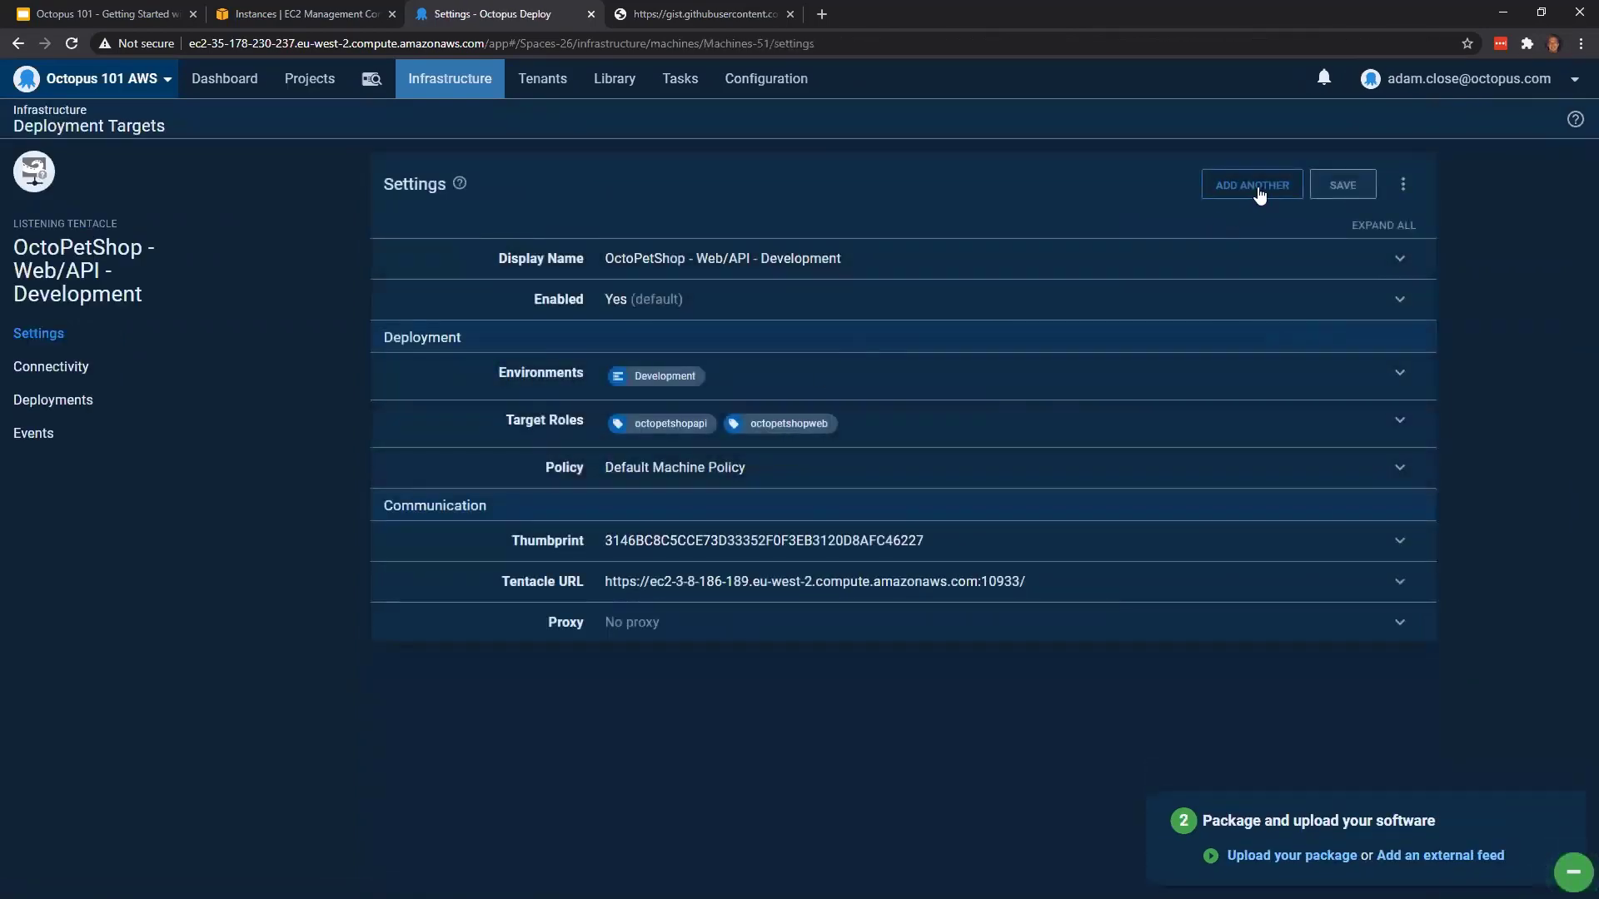
Start adding another deployment target as a Windows Listening Tentacle
{"action": "left_click", "coordinate": [1260, 191]}
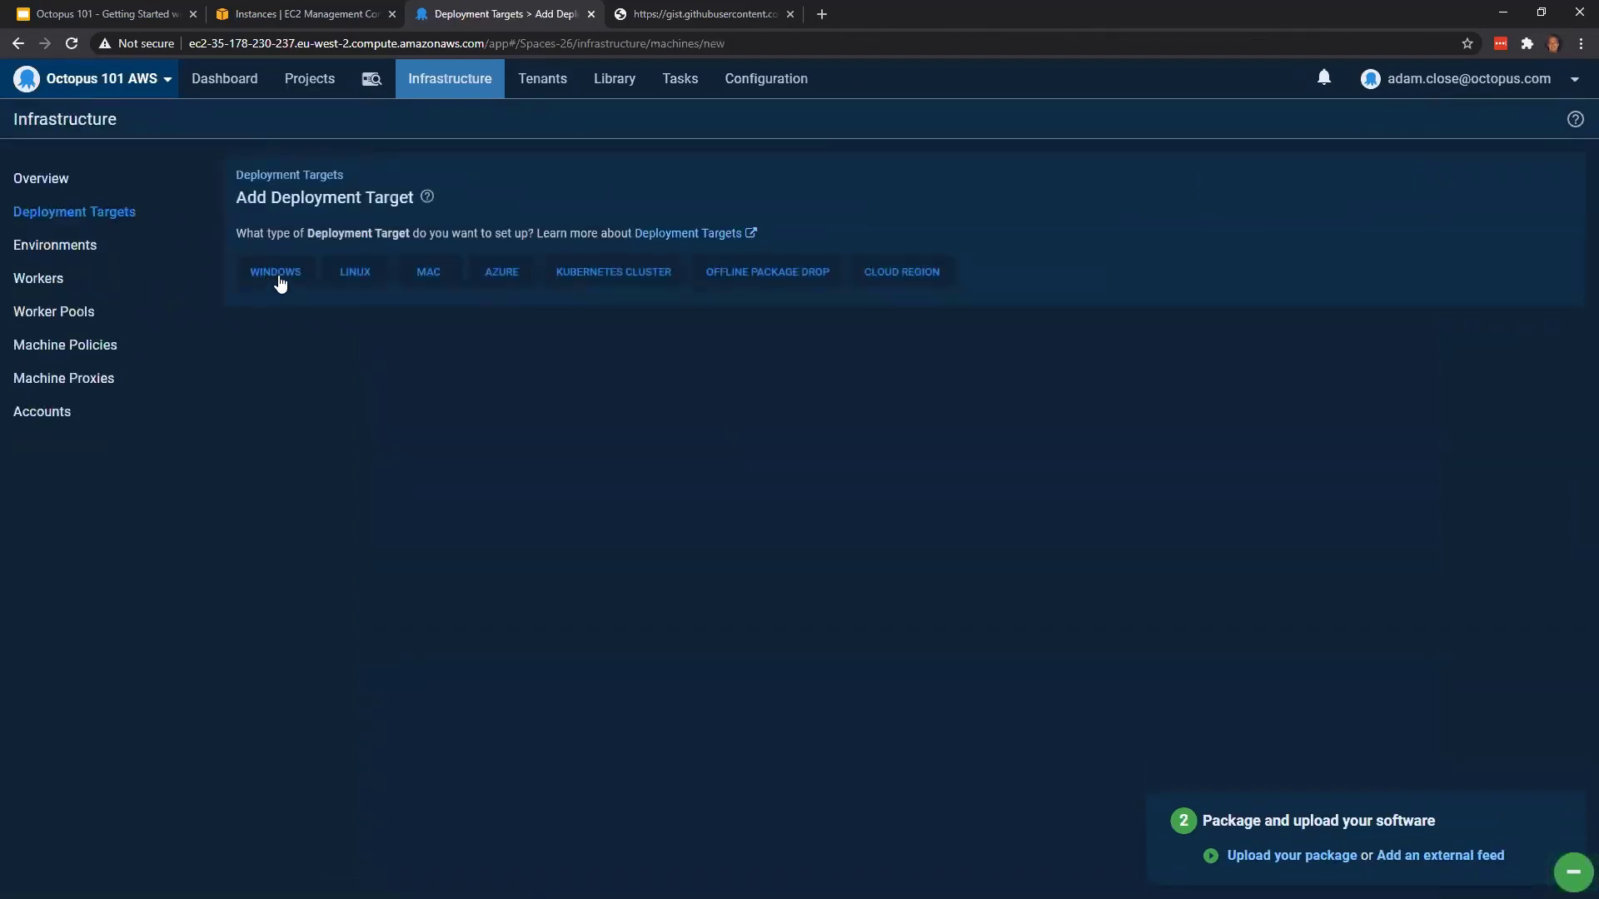
{"action": "left_click", "coordinate": [280, 283]}
{"action": "left_click", "coordinate": [388, 469]}
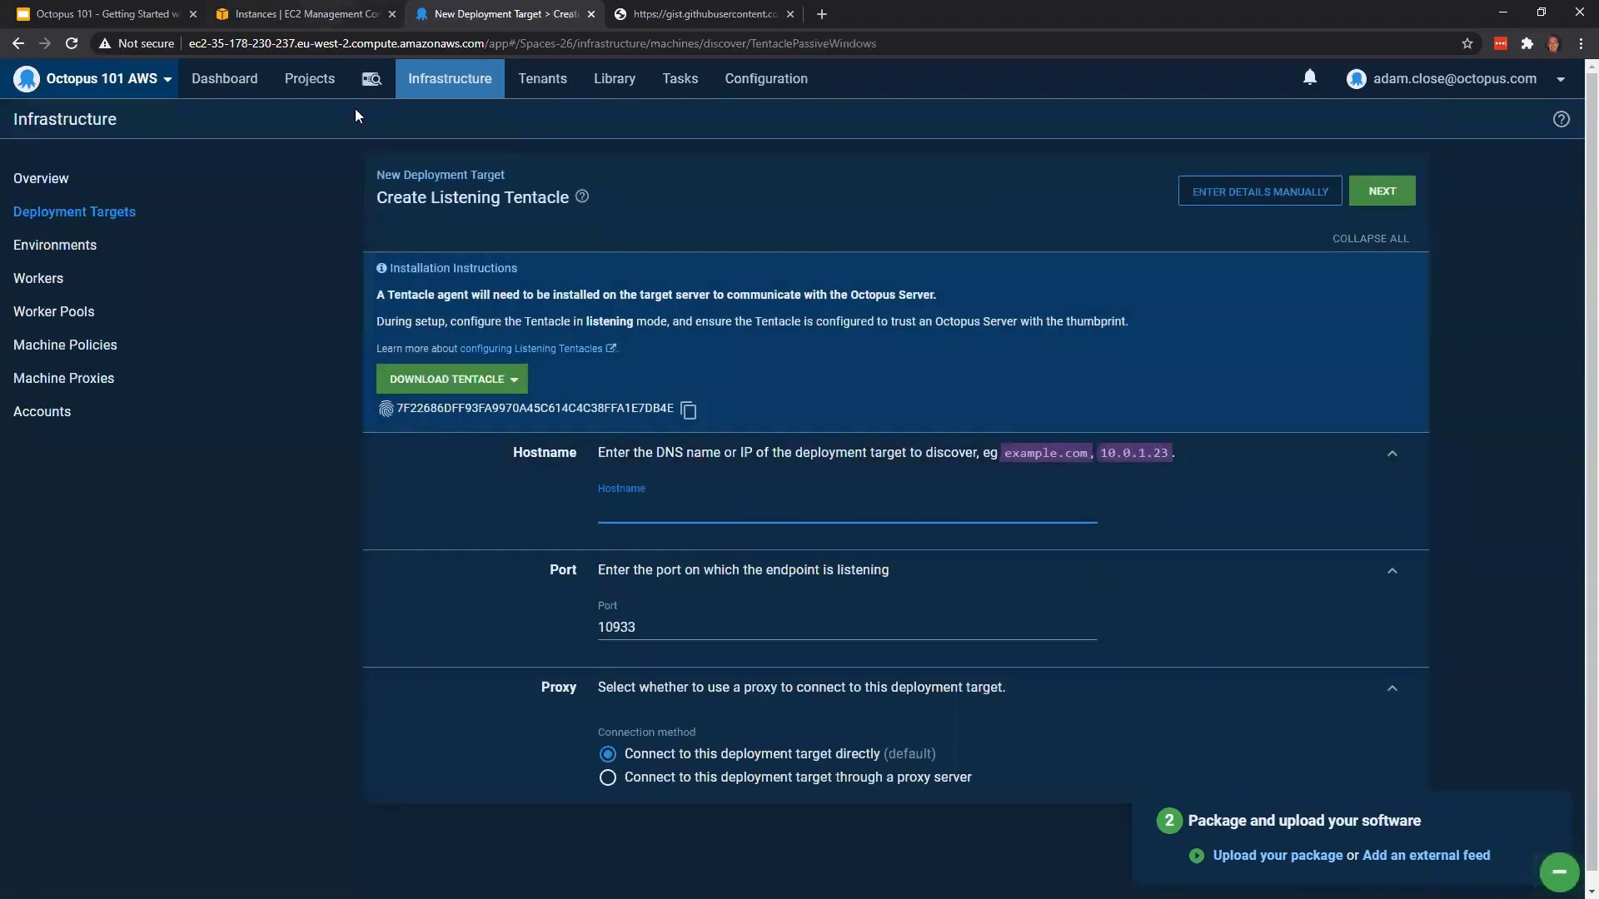
Switch to the EC2 console and copy the public DNS of the octopetshop-web-test instance
{"action": "left_click", "coordinate": [336, 14]}
{"action": "left_click", "coordinate": [371, 272]}
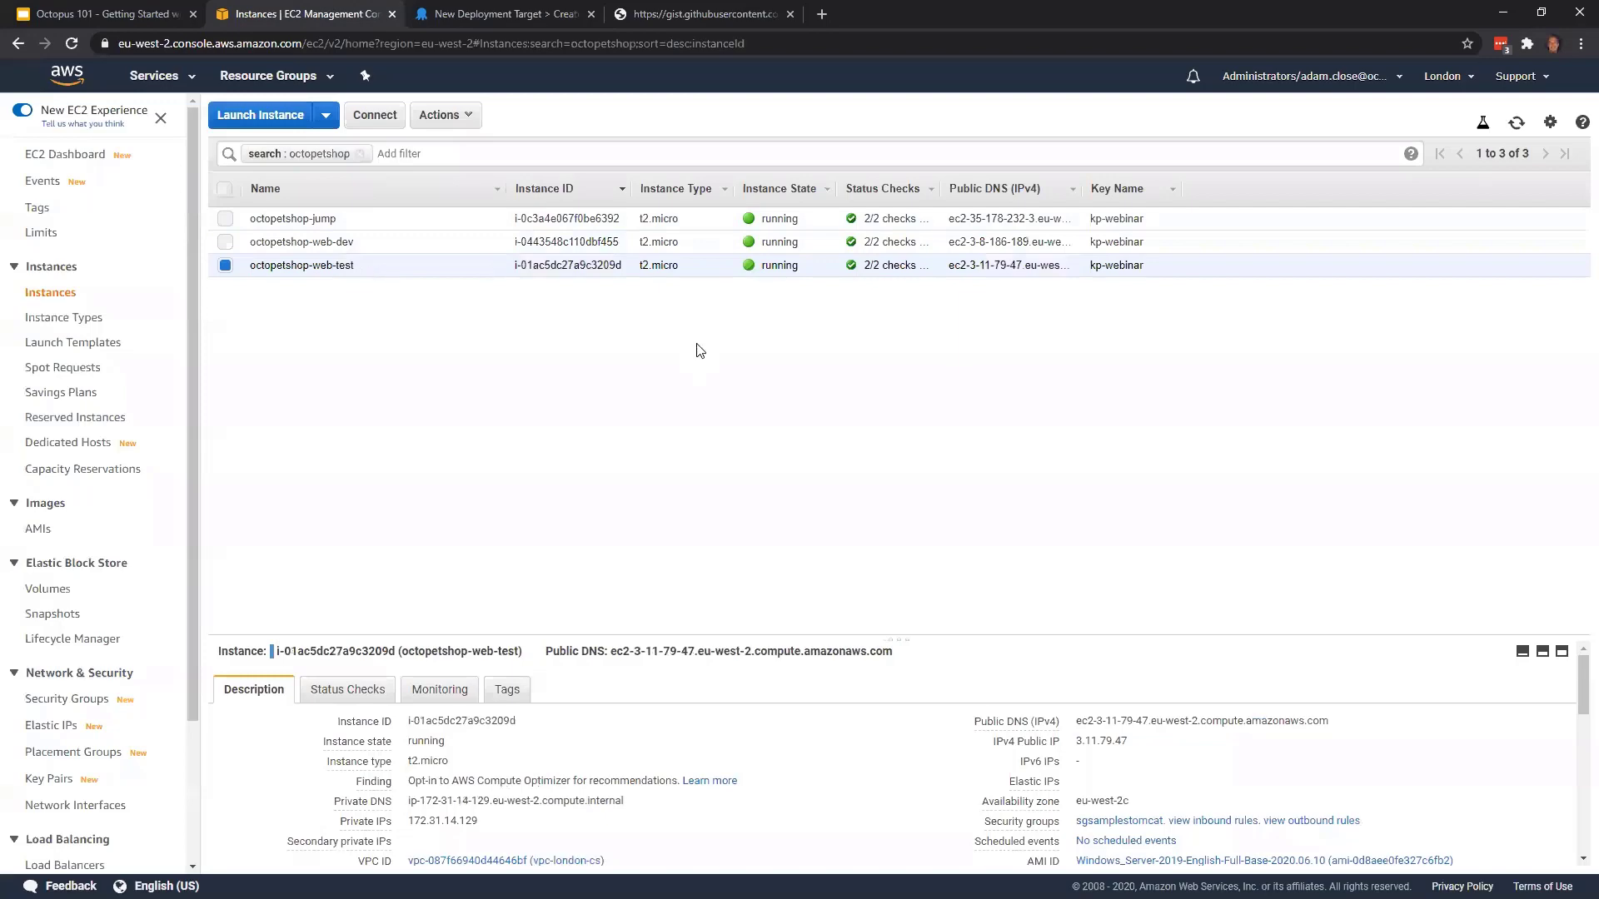
{"action": "left_click", "coordinate": [1341, 721]}
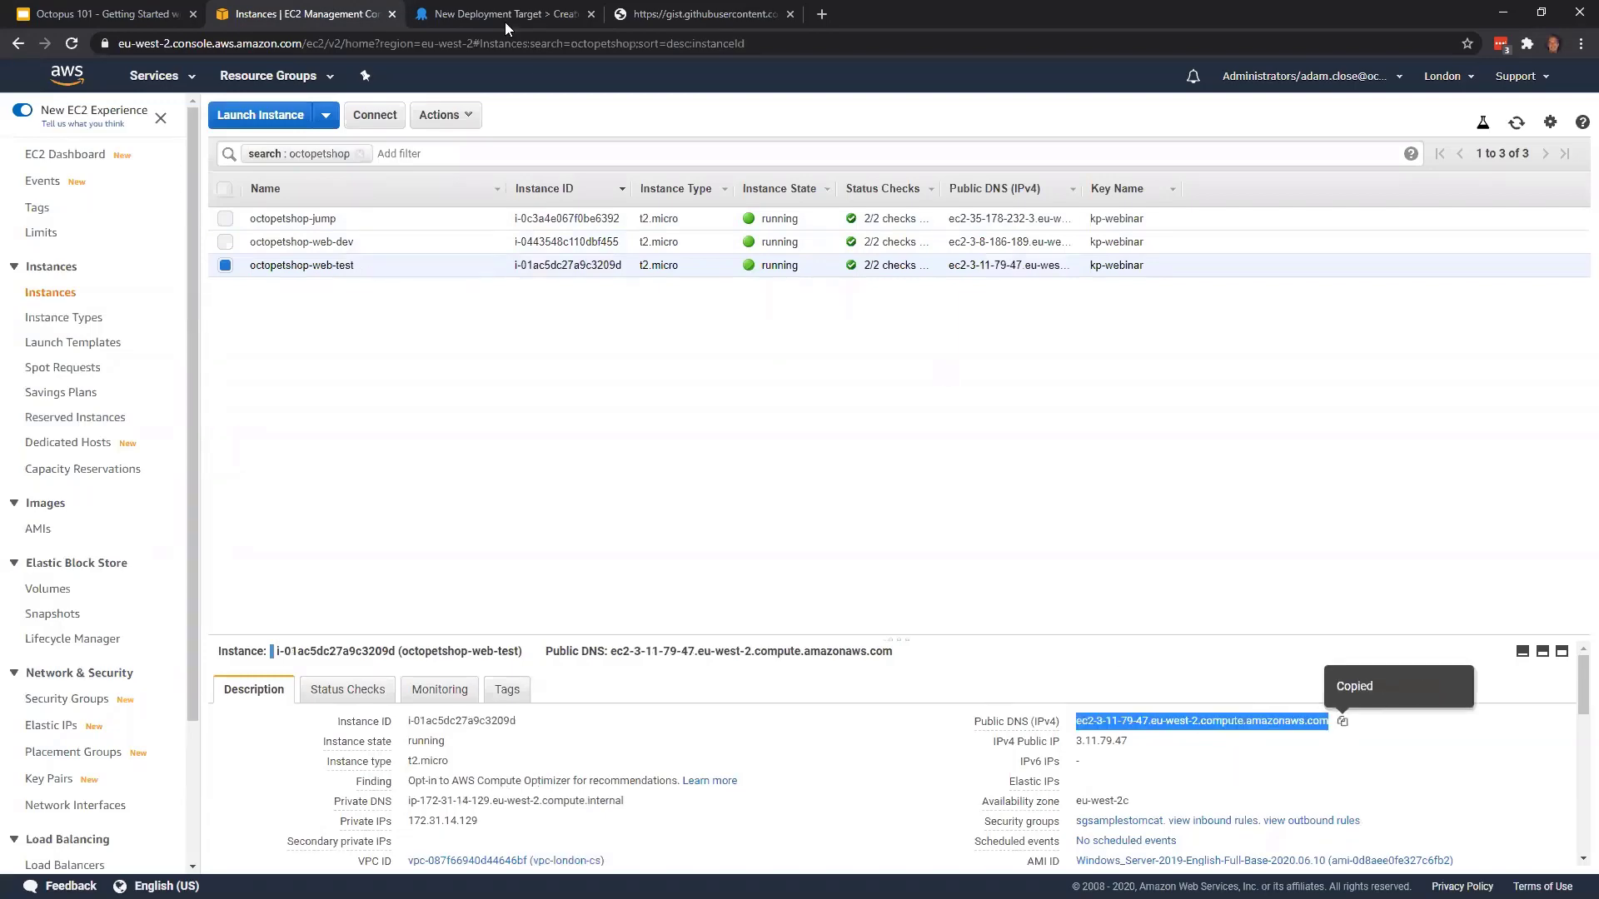
Back in Octopus Deploy, discover the second Listening Tentacle using octopetshop-web-test's public DNS as the hostname
{"action": "key", "text": "ctrl+Tab"}
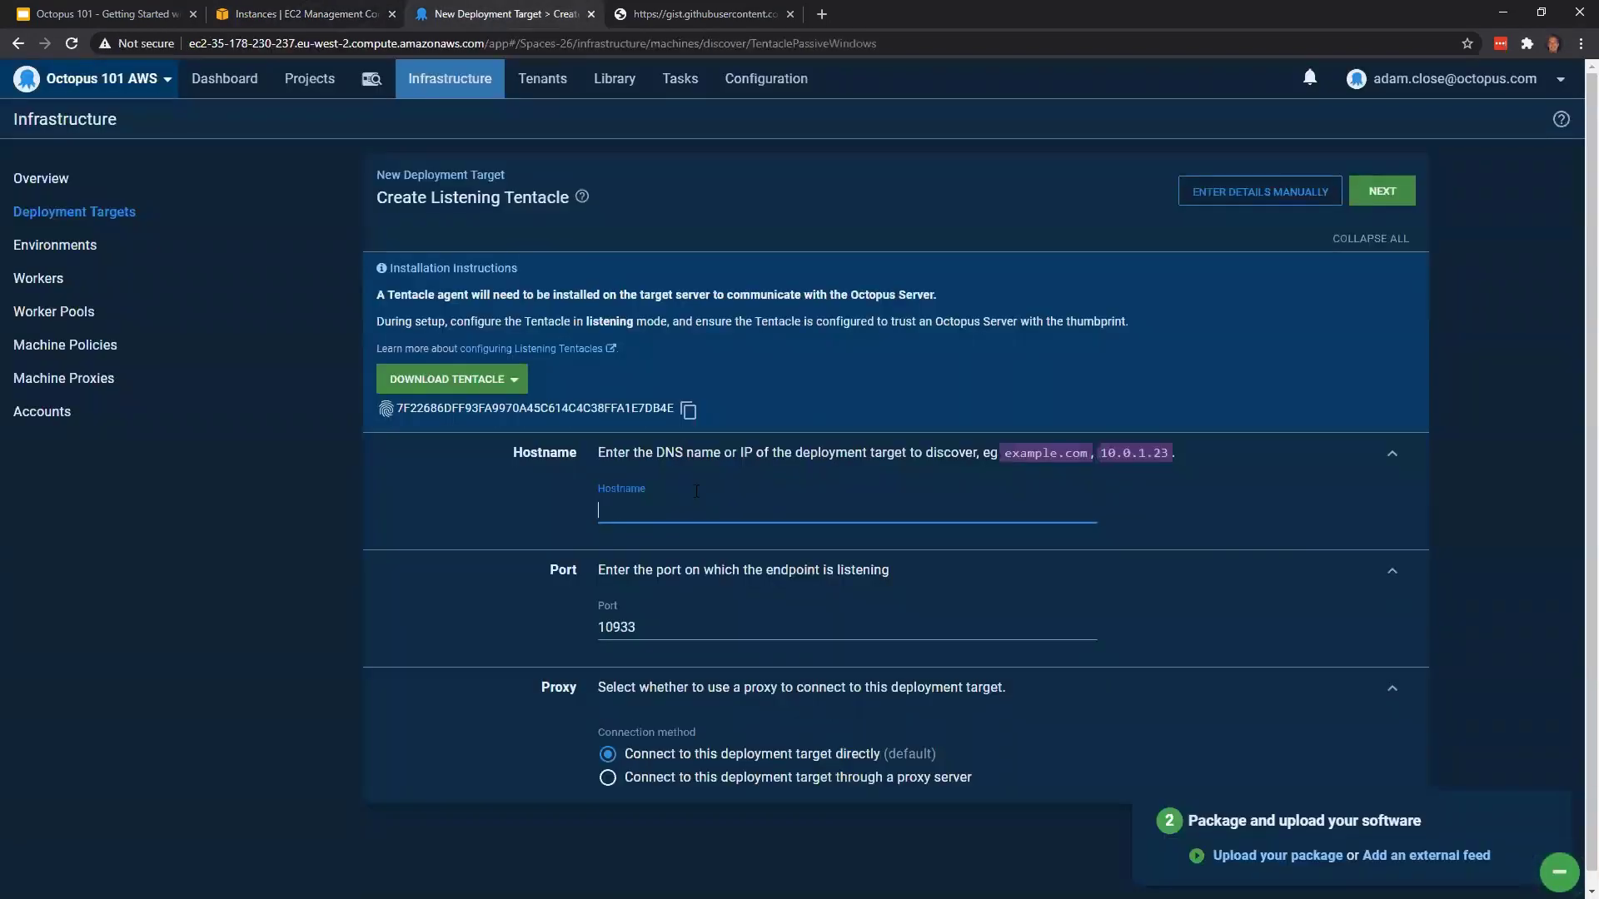
{"action": "key", "text": "ctrl+v"}
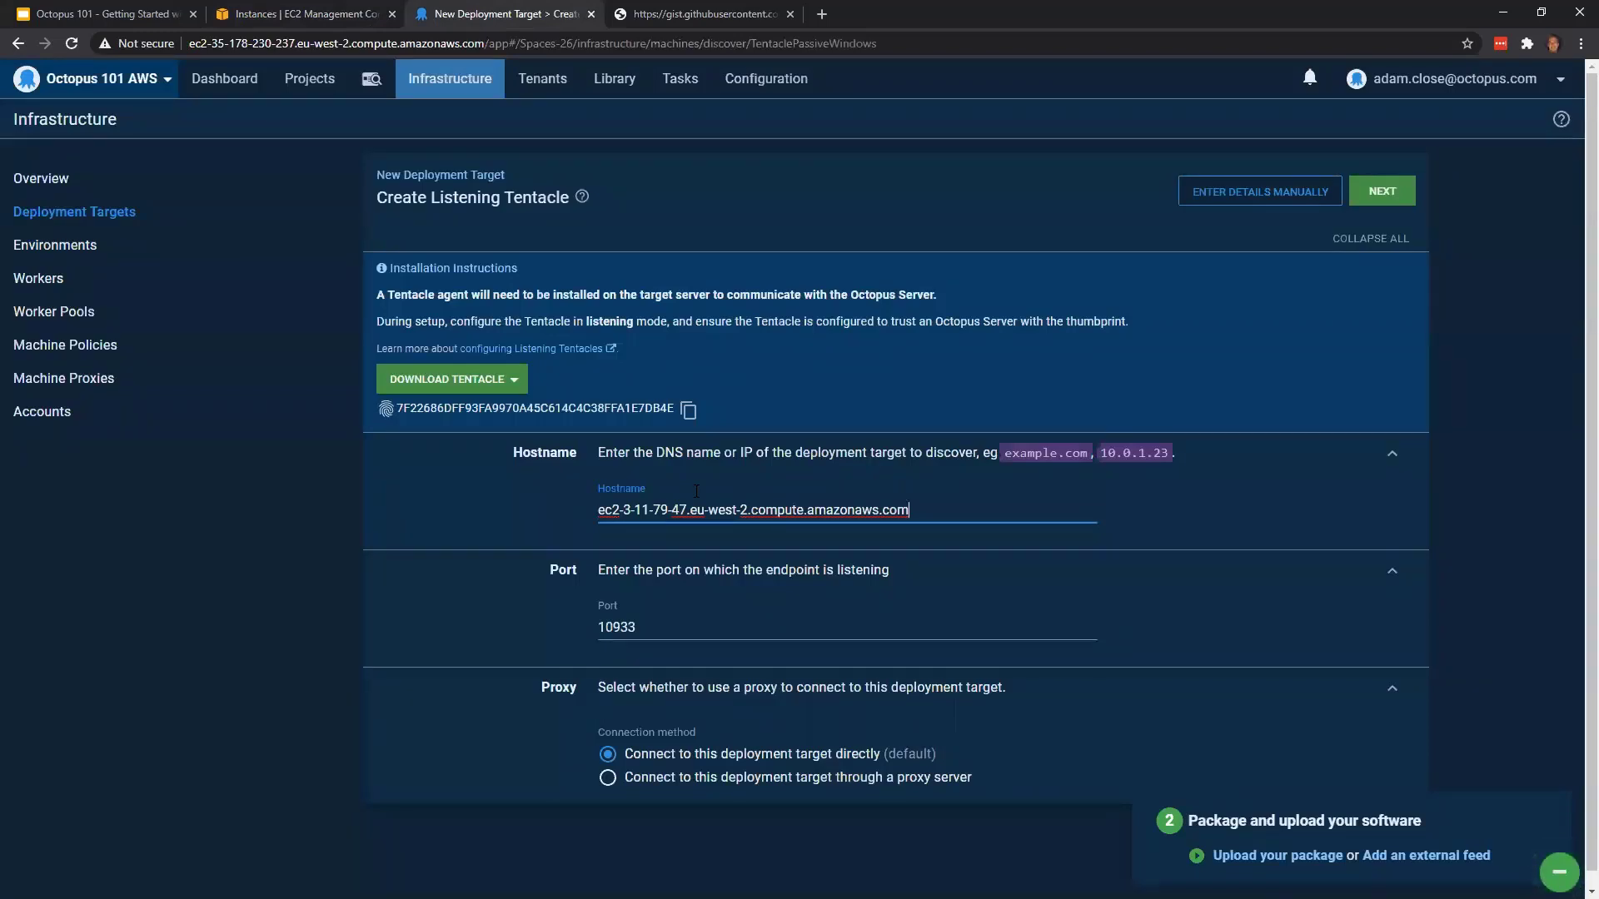
{"action": "left_click", "coordinate": [1383, 194]}
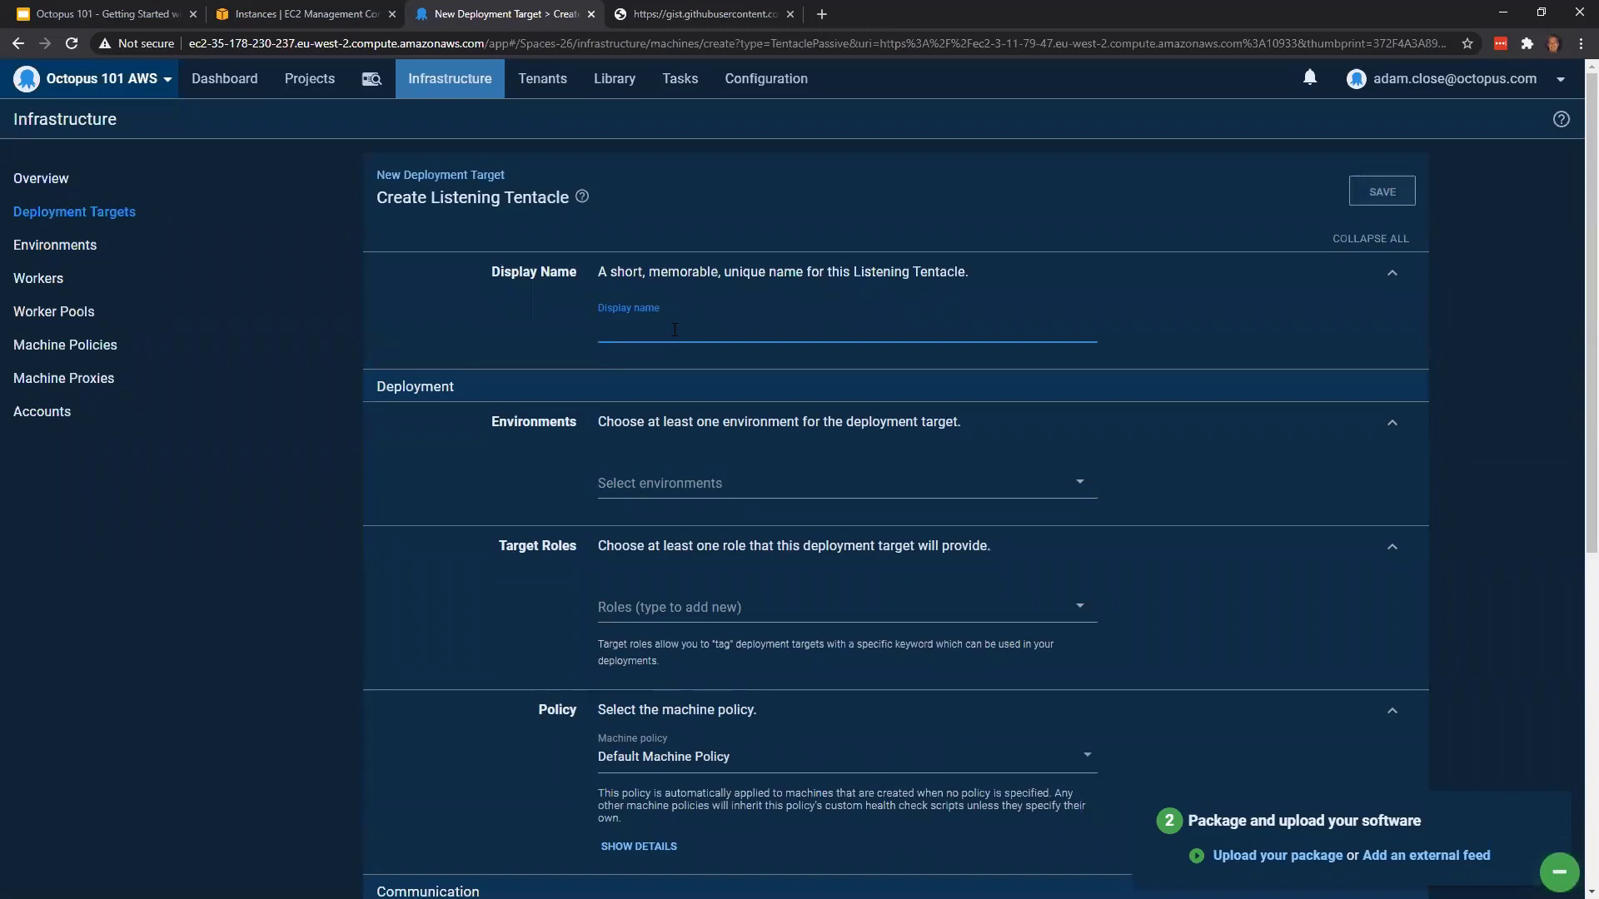
Name the new Listening Tentacle "OctoPetShop - Web/API - Test" and assign it to the Test environment
{"action": "type", "text": "OctoPetShop - Web/API - Test"}
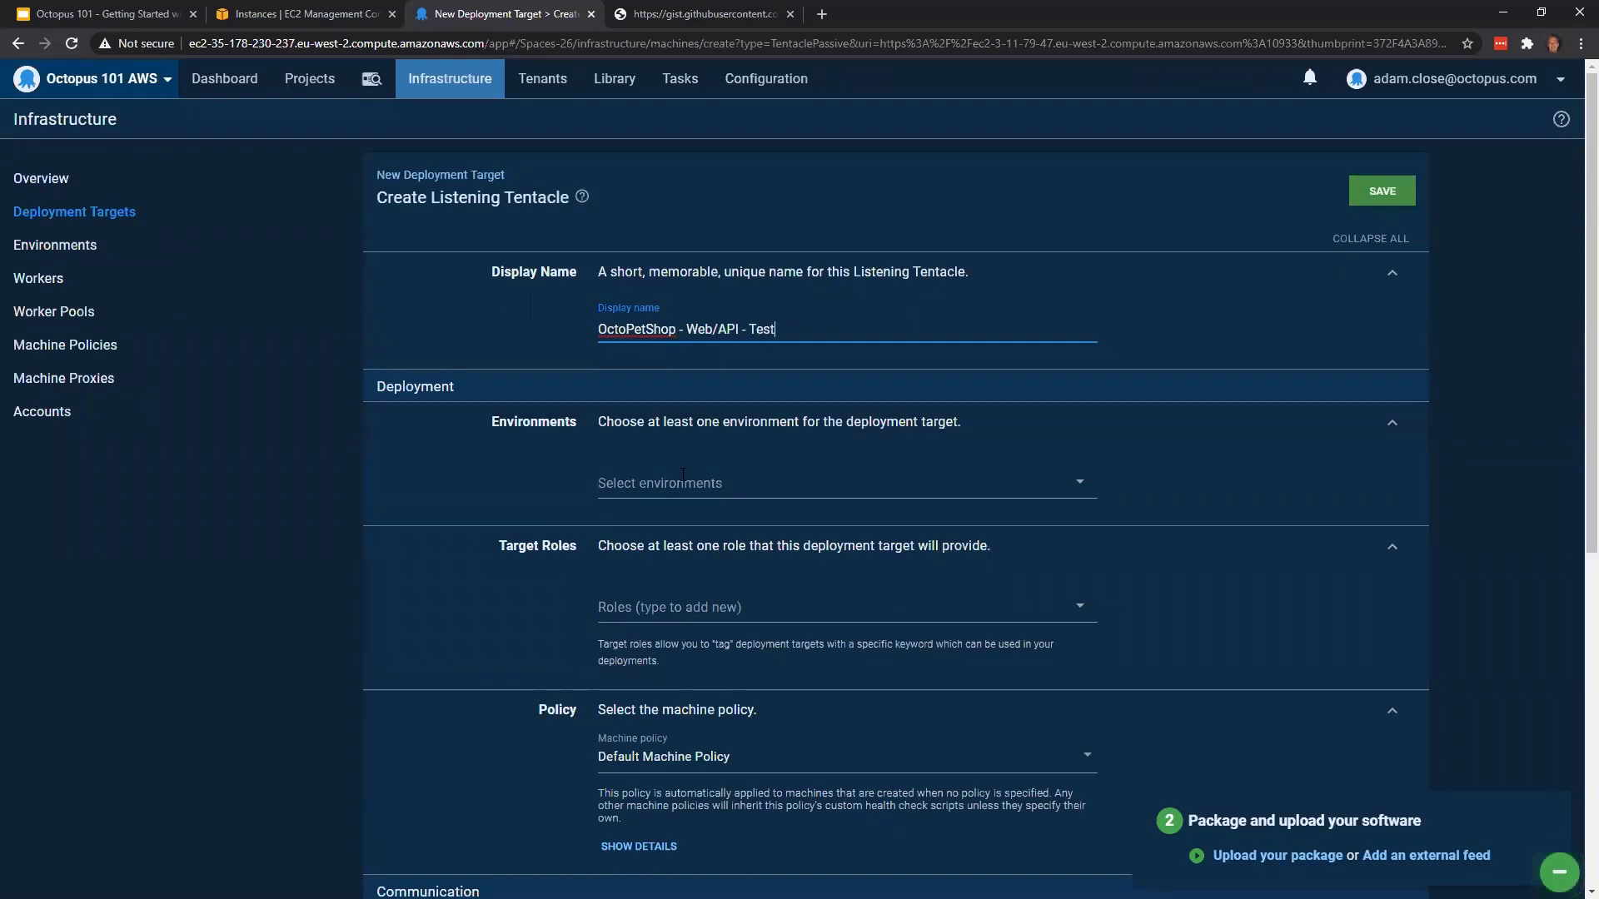
{"action": "left_click", "coordinate": [733, 484]}
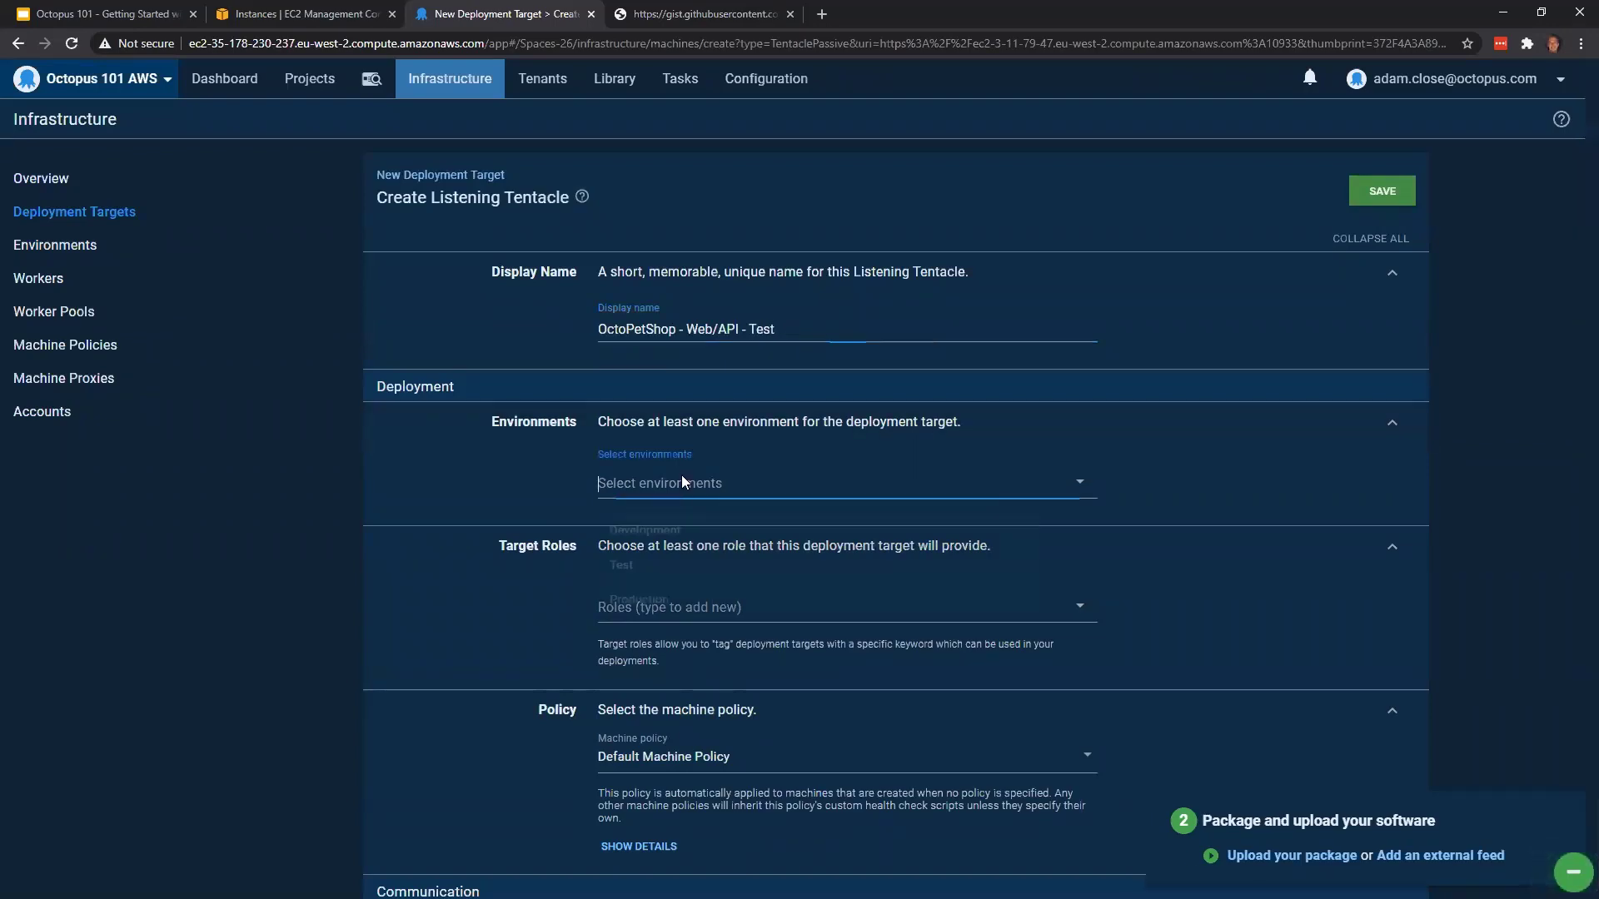
{"action": "left_click", "coordinate": [744, 580]}
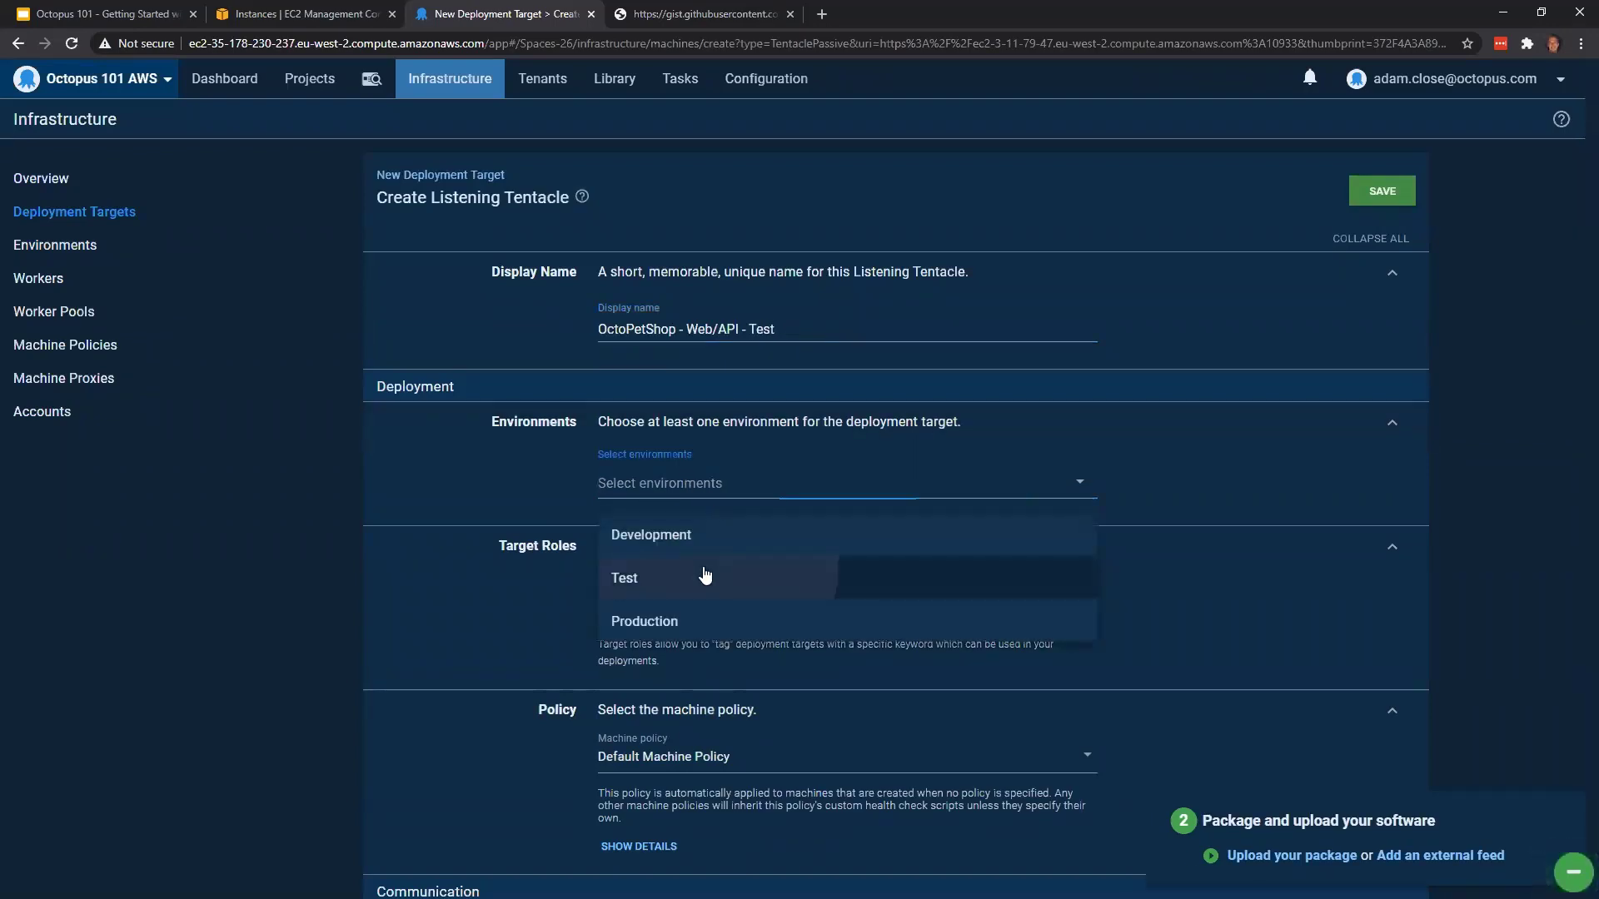
Give the Test target the octopetshopapi and octopetshopweb roles and save it
{"action": "scroll", "coordinate": [1116, 545], "scroll_direction": "down", "scroll_amount": 2}
{"action": "left_click", "coordinate": [713, 460]}
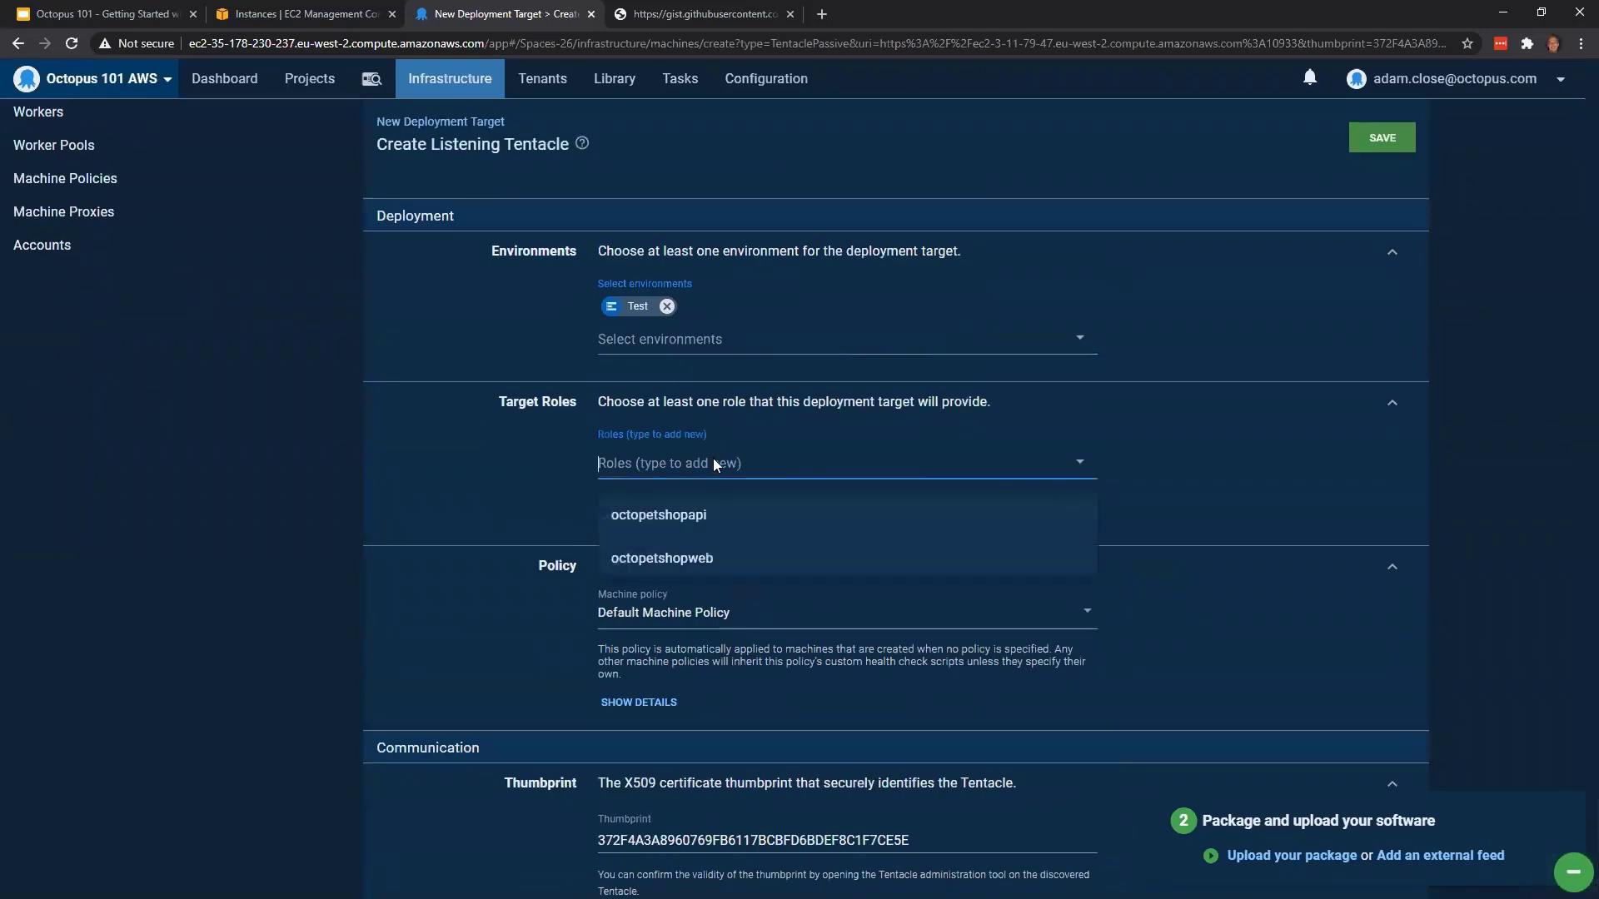
{"action": "left_click", "coordinate": [728, 517]}
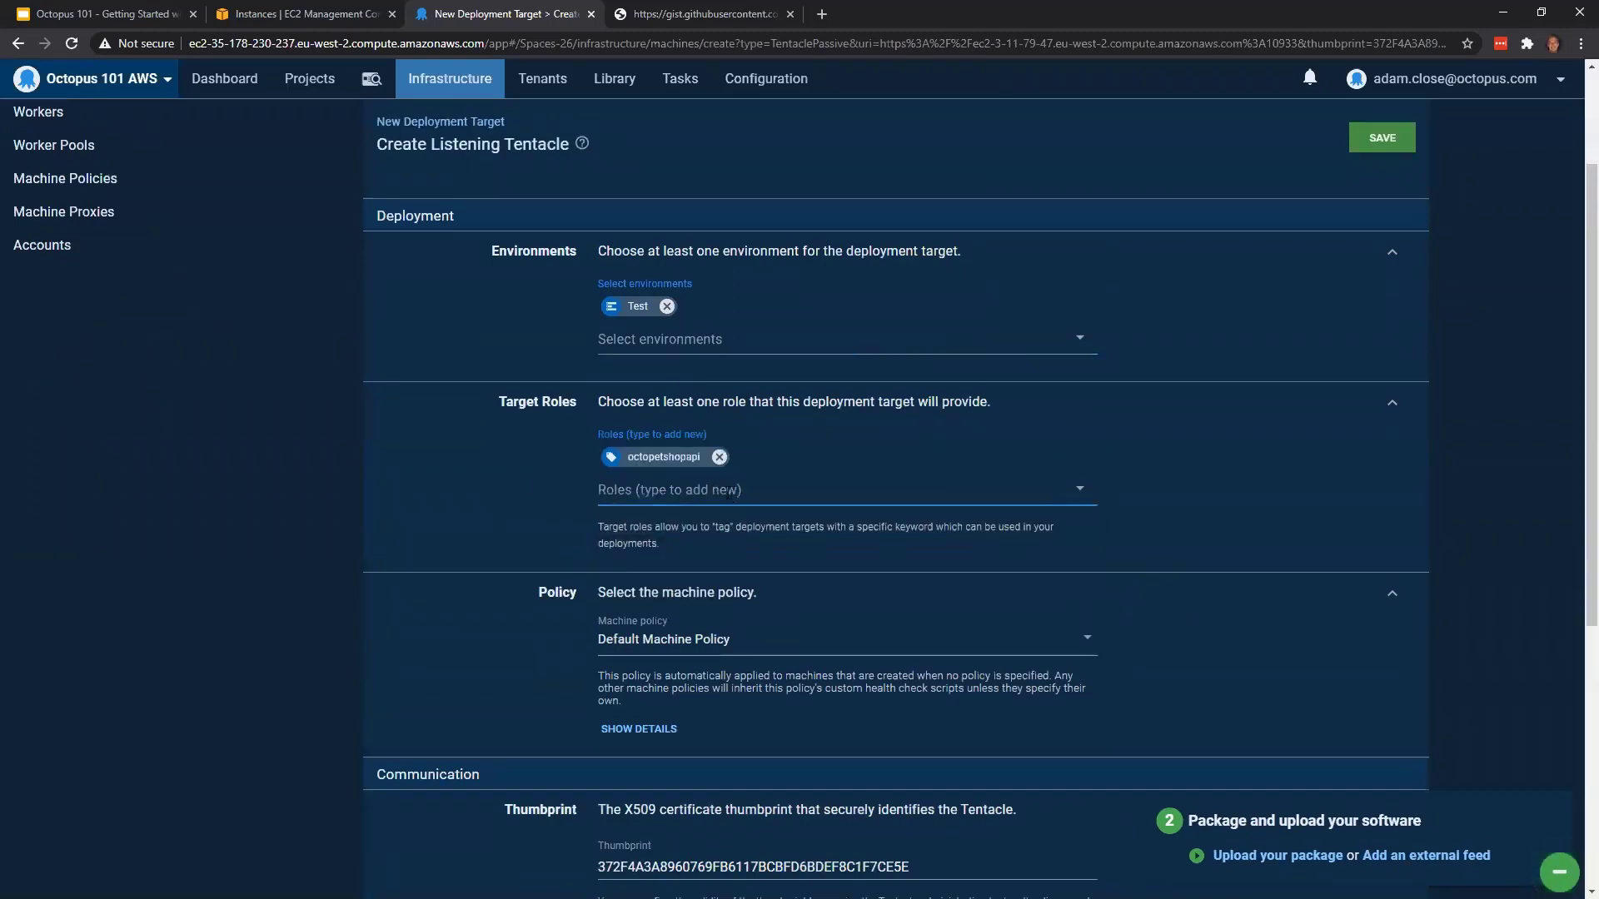
{"action": "left_click", "coordinate": [726, 491]}
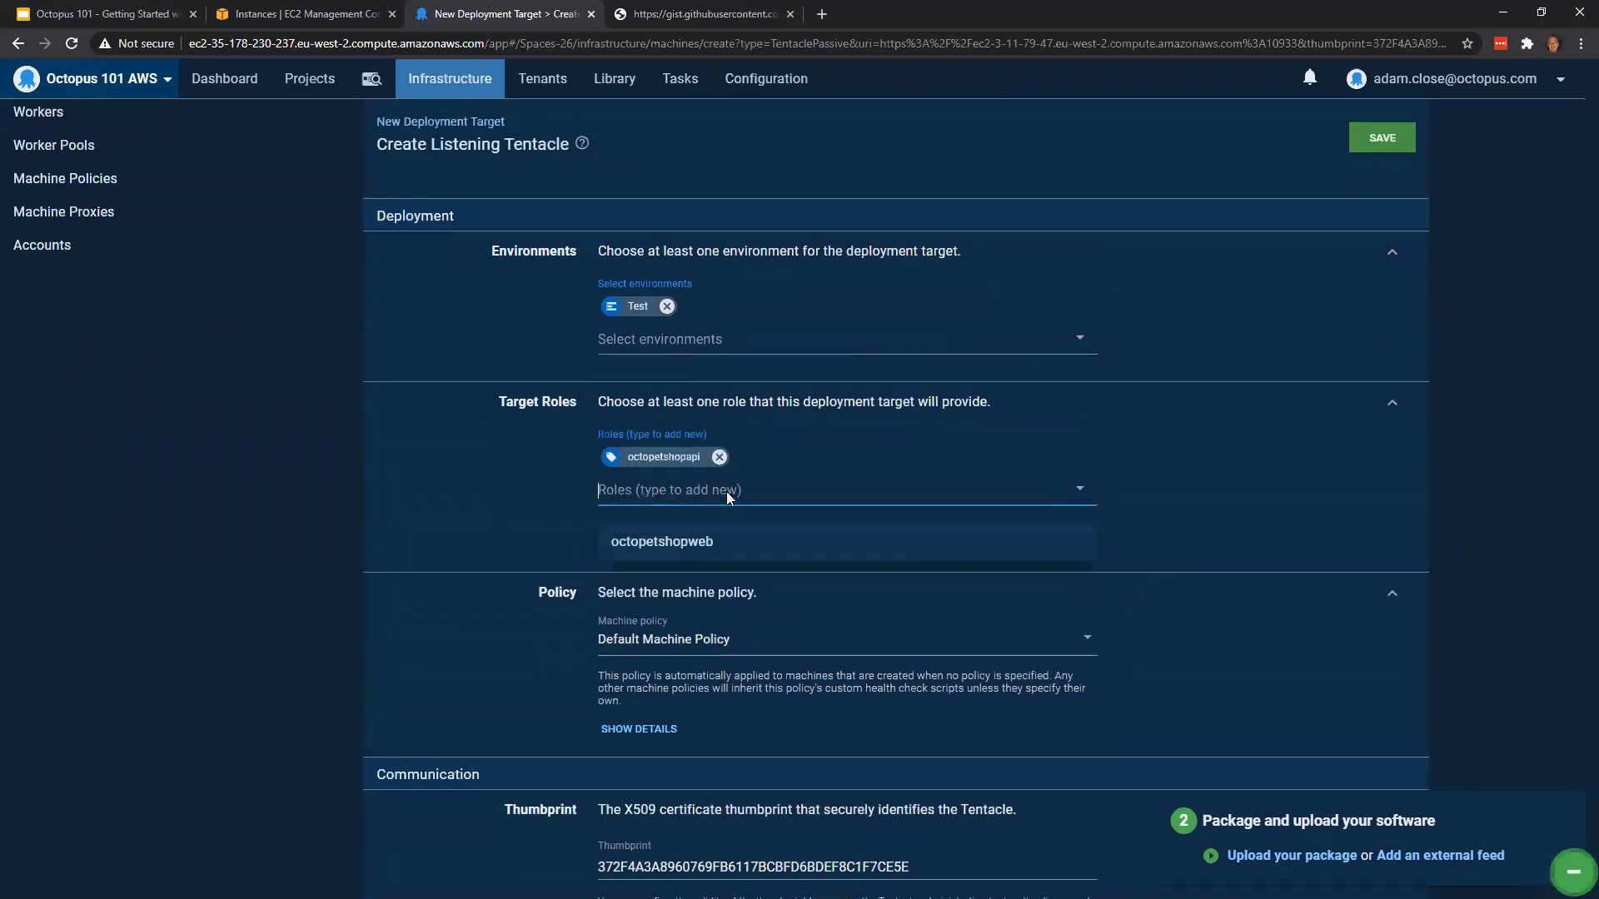
{"action": "left_click", "coordinate": [709, 541]}
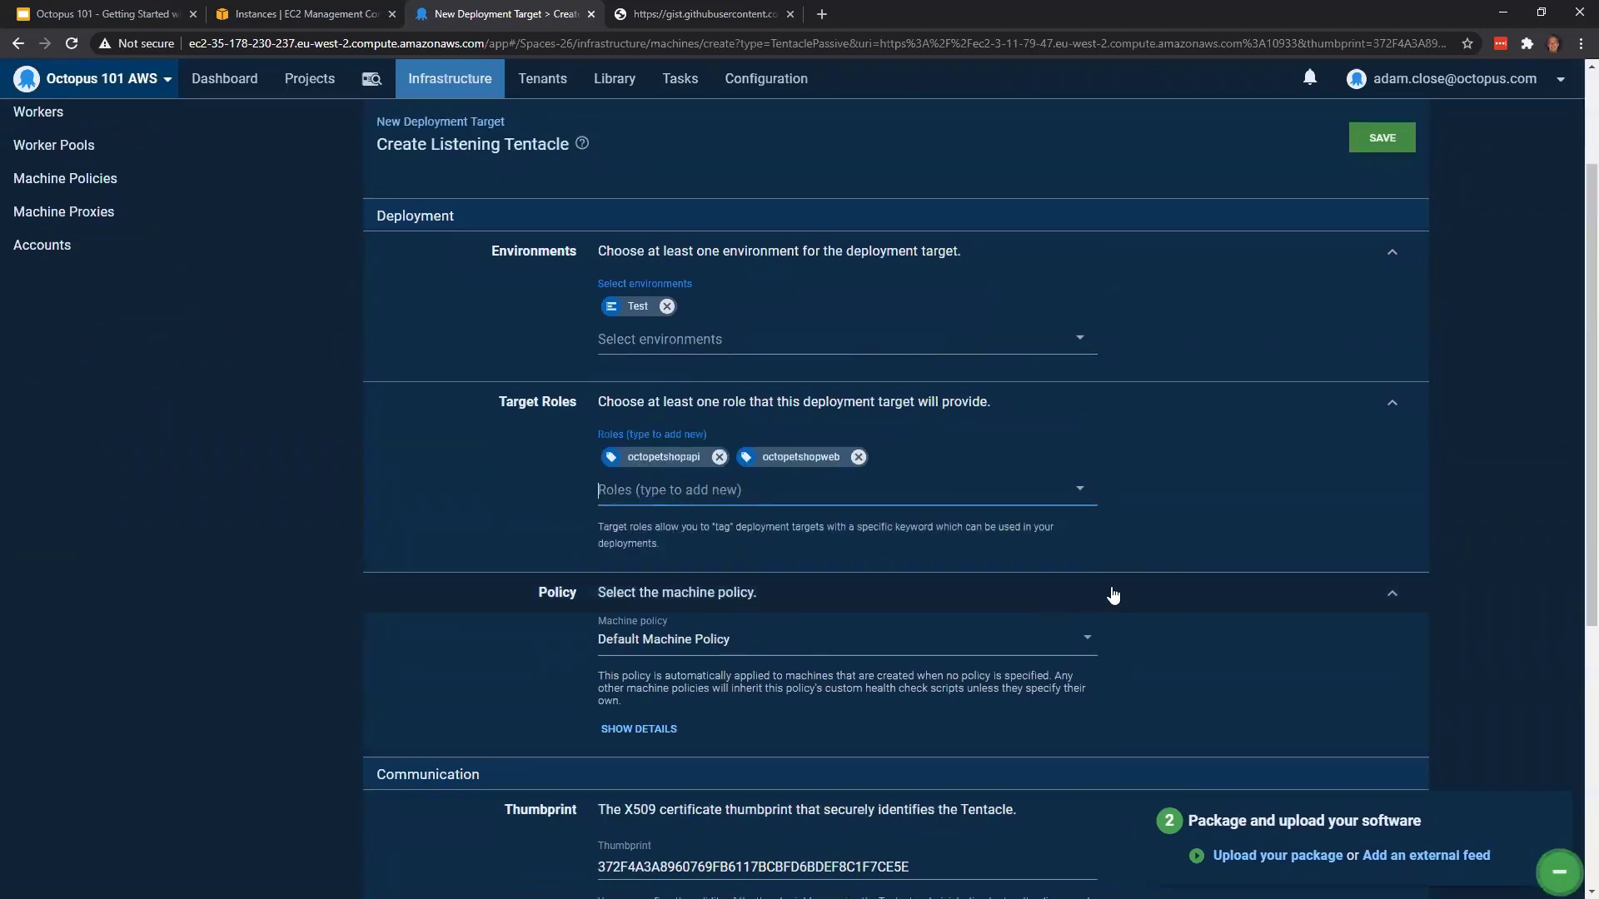
{"action": "left_click", "coordinate": [1381, 139]}
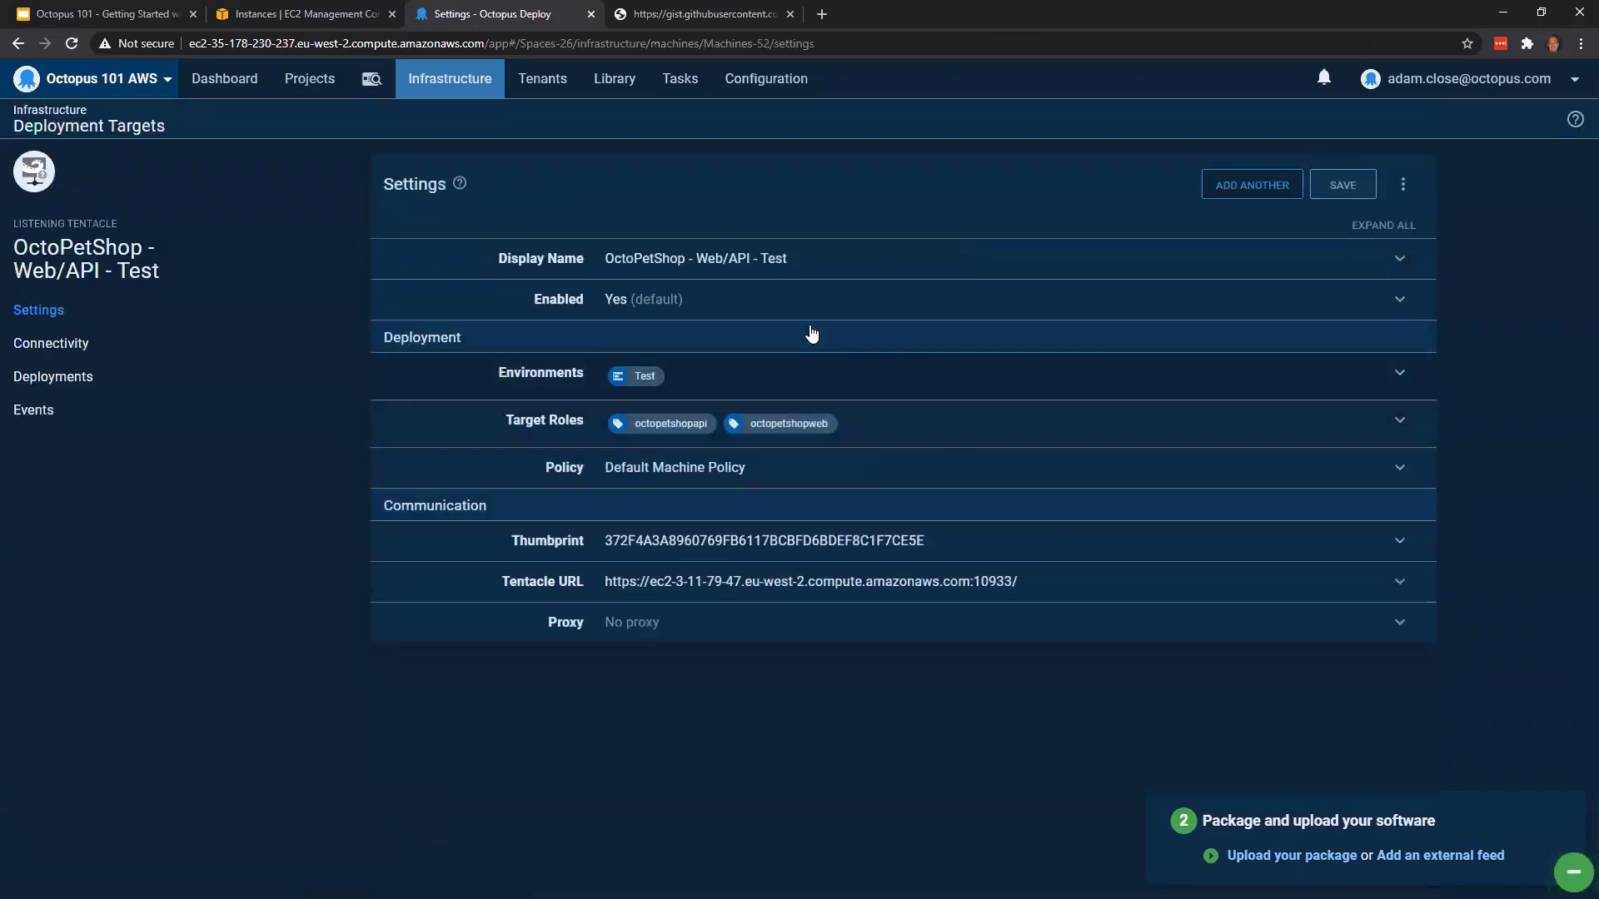
Start adding another deployment target, then switch to the EC2 console and copy the public DNS of the octopetshop-jump instance
{"action": "left_click", "coordinate": [1236, 193]}
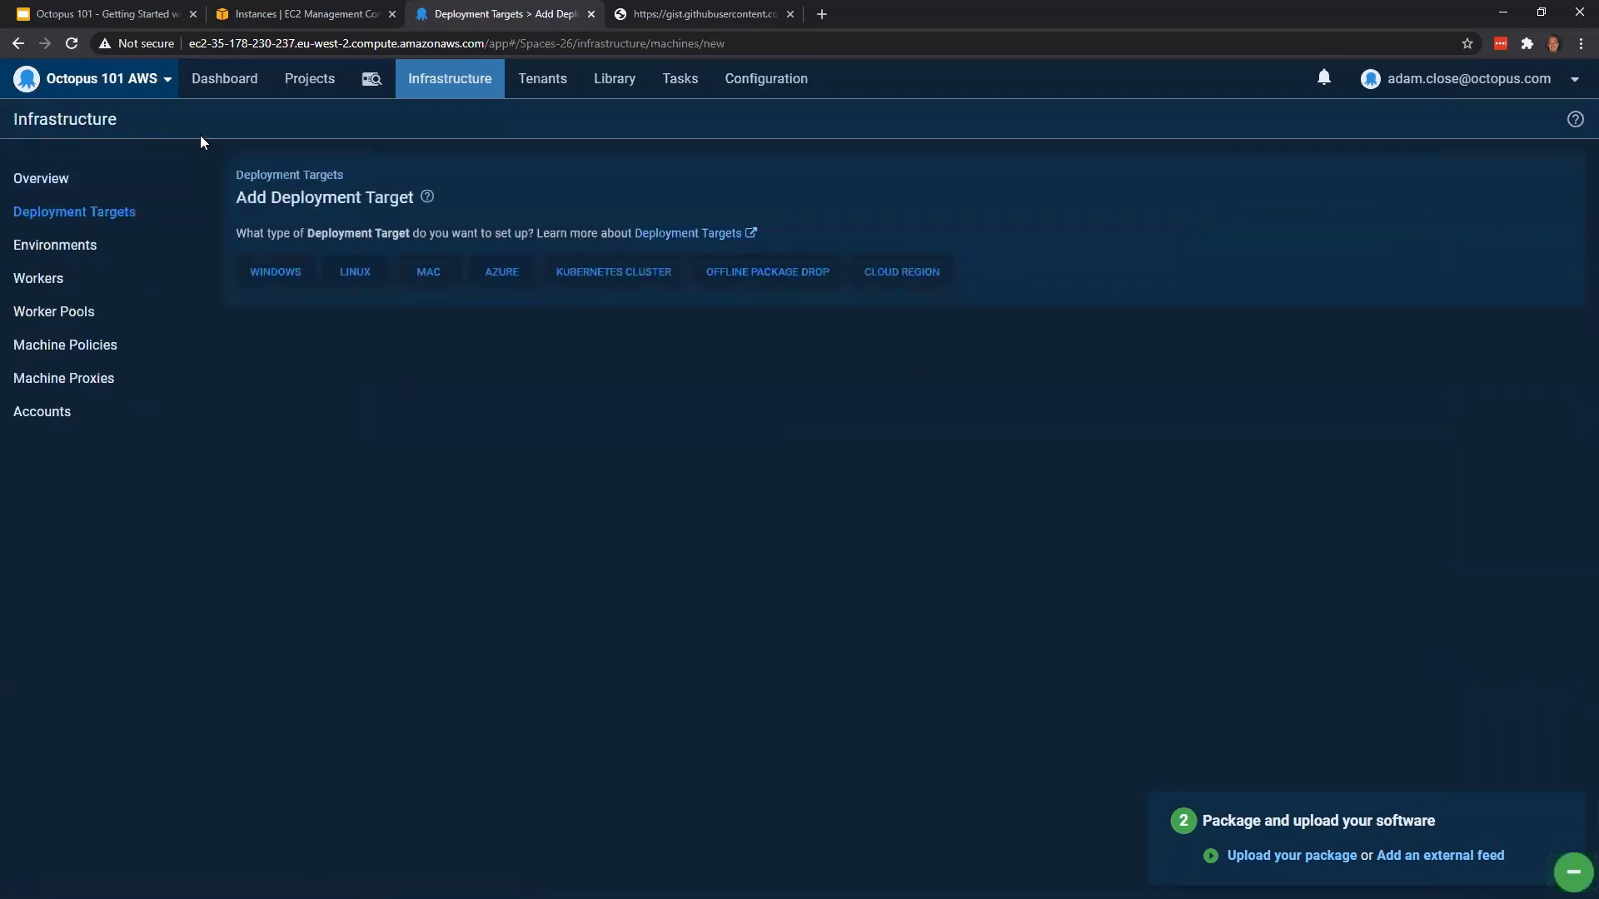
{"action": "left_click", "coordinate": [336, 14]}
{"action": "left_click", "coordinate": [483, 218]}
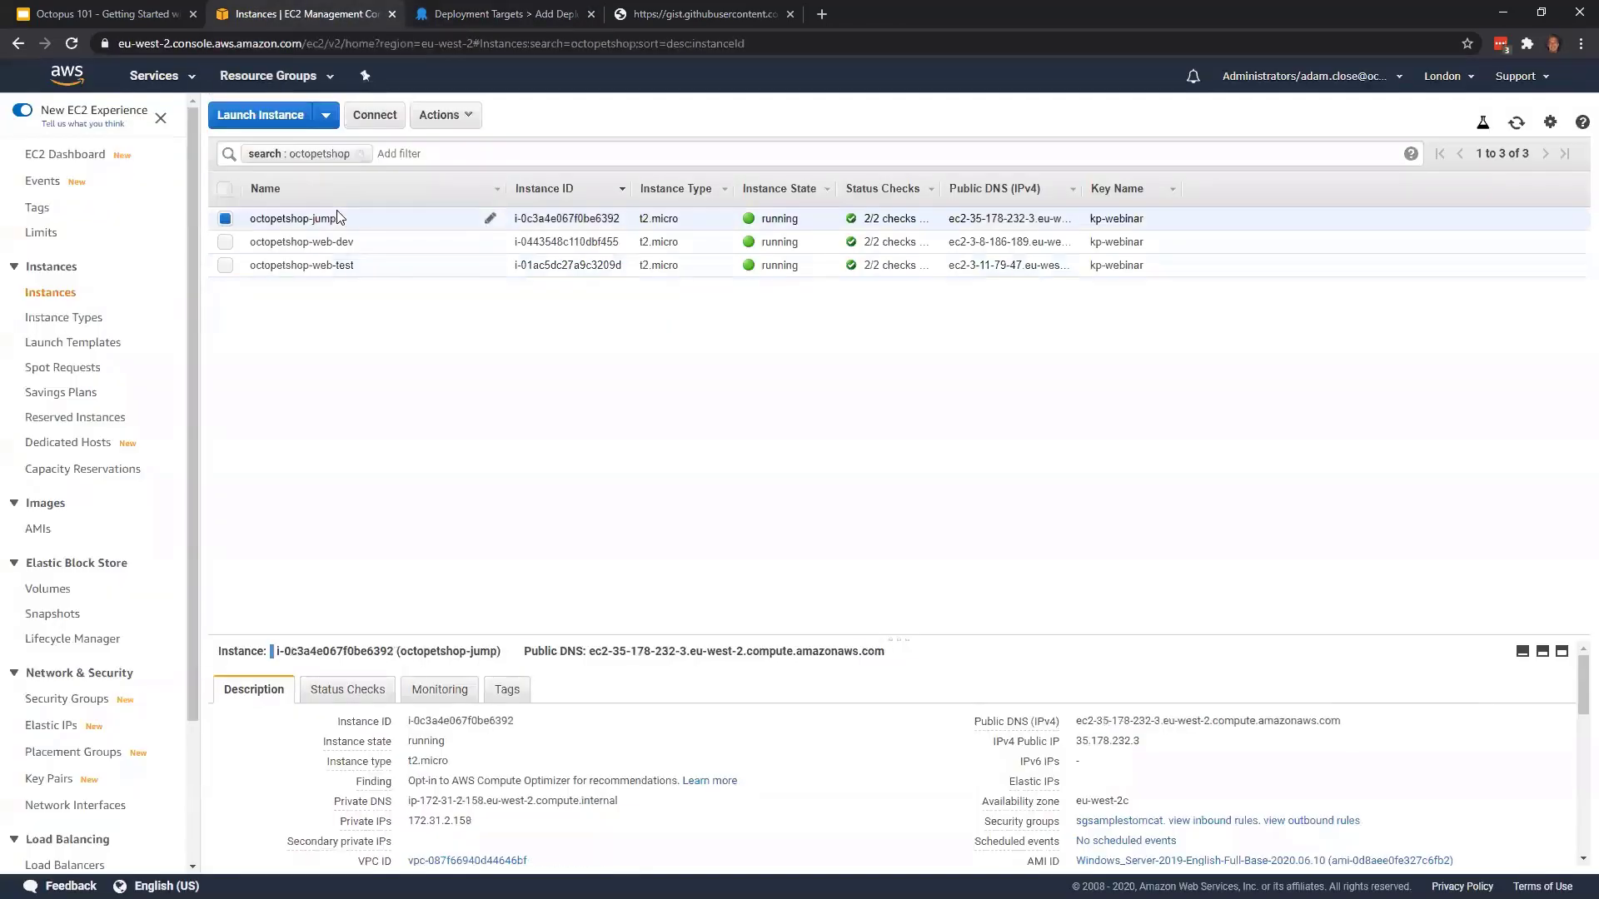
{"action": "left_click", "coordinate": [1355, 721]}
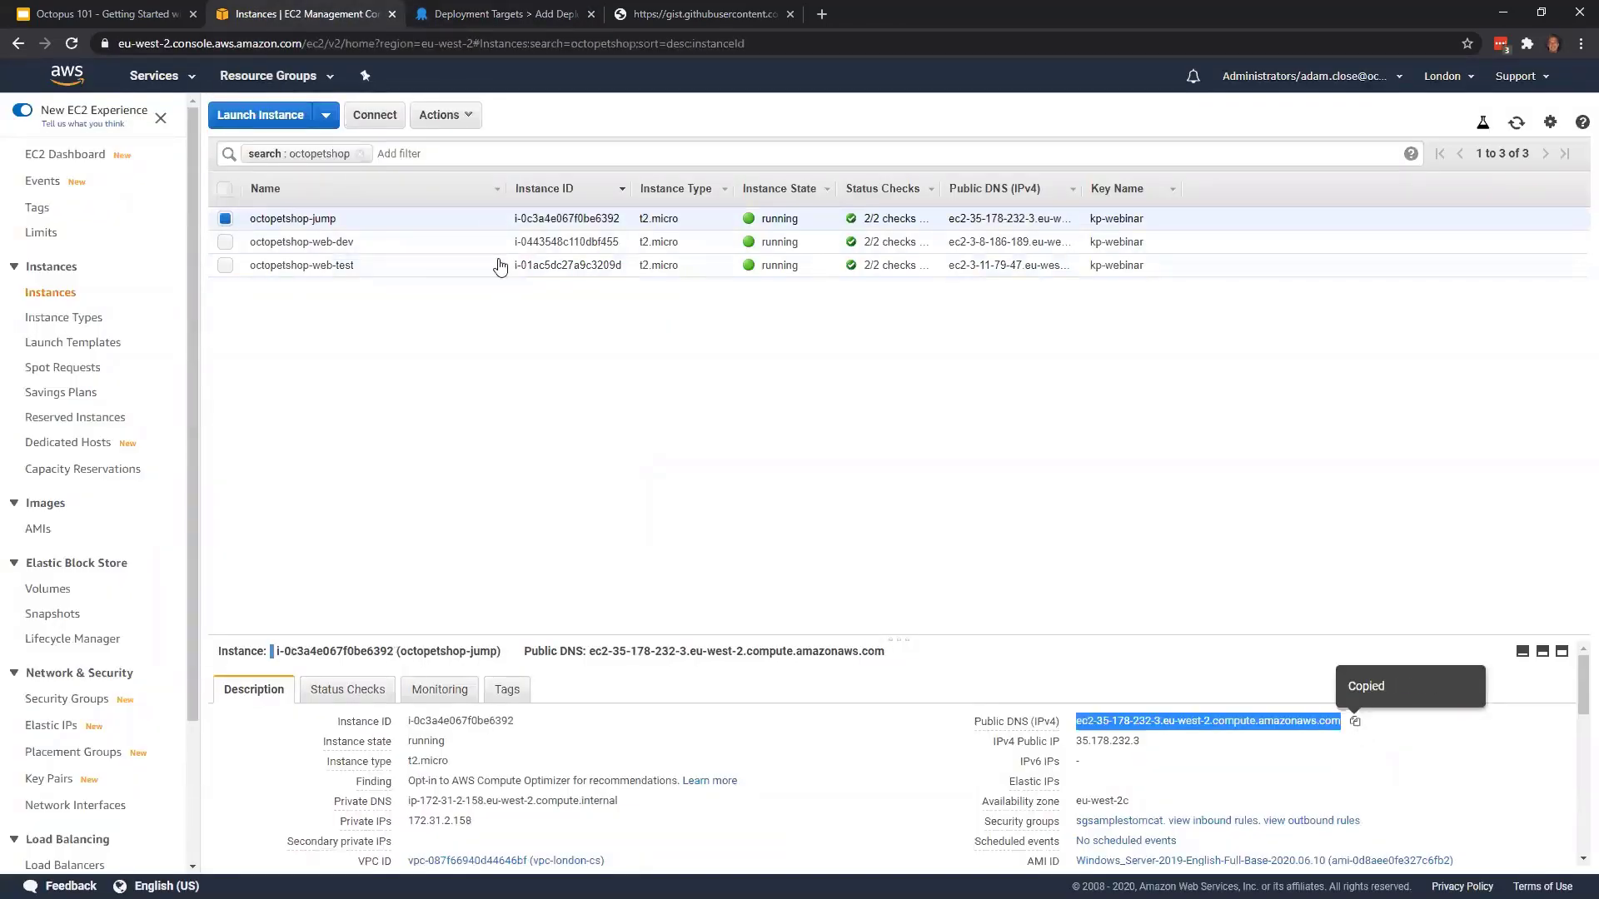
Back in Octopus Deploy, discover a Windows Listening Tentacle using octopetshop-jump's public DNS, ec2-35-178-232-3.eu-west-2.compute.amazonaws.com, as the hostname
{"action": "left_click", "coordinate": [453, 12]}
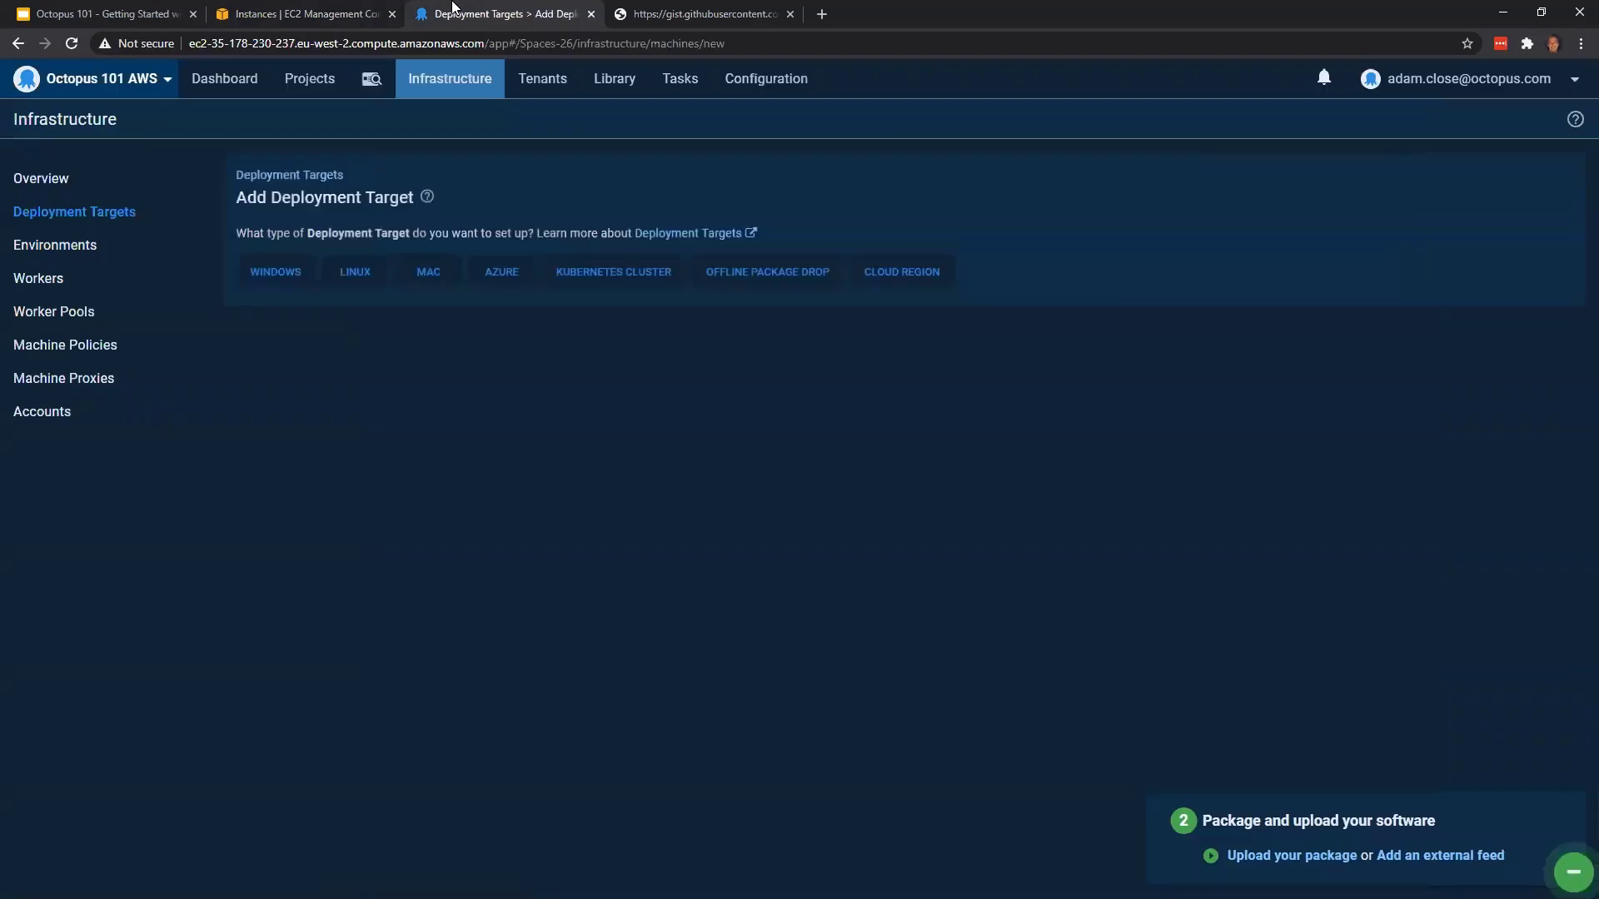
{"action": "left_click", "coordinate": [305, 275]}
{"action": "left_click", "coordinate": [482, 494]}
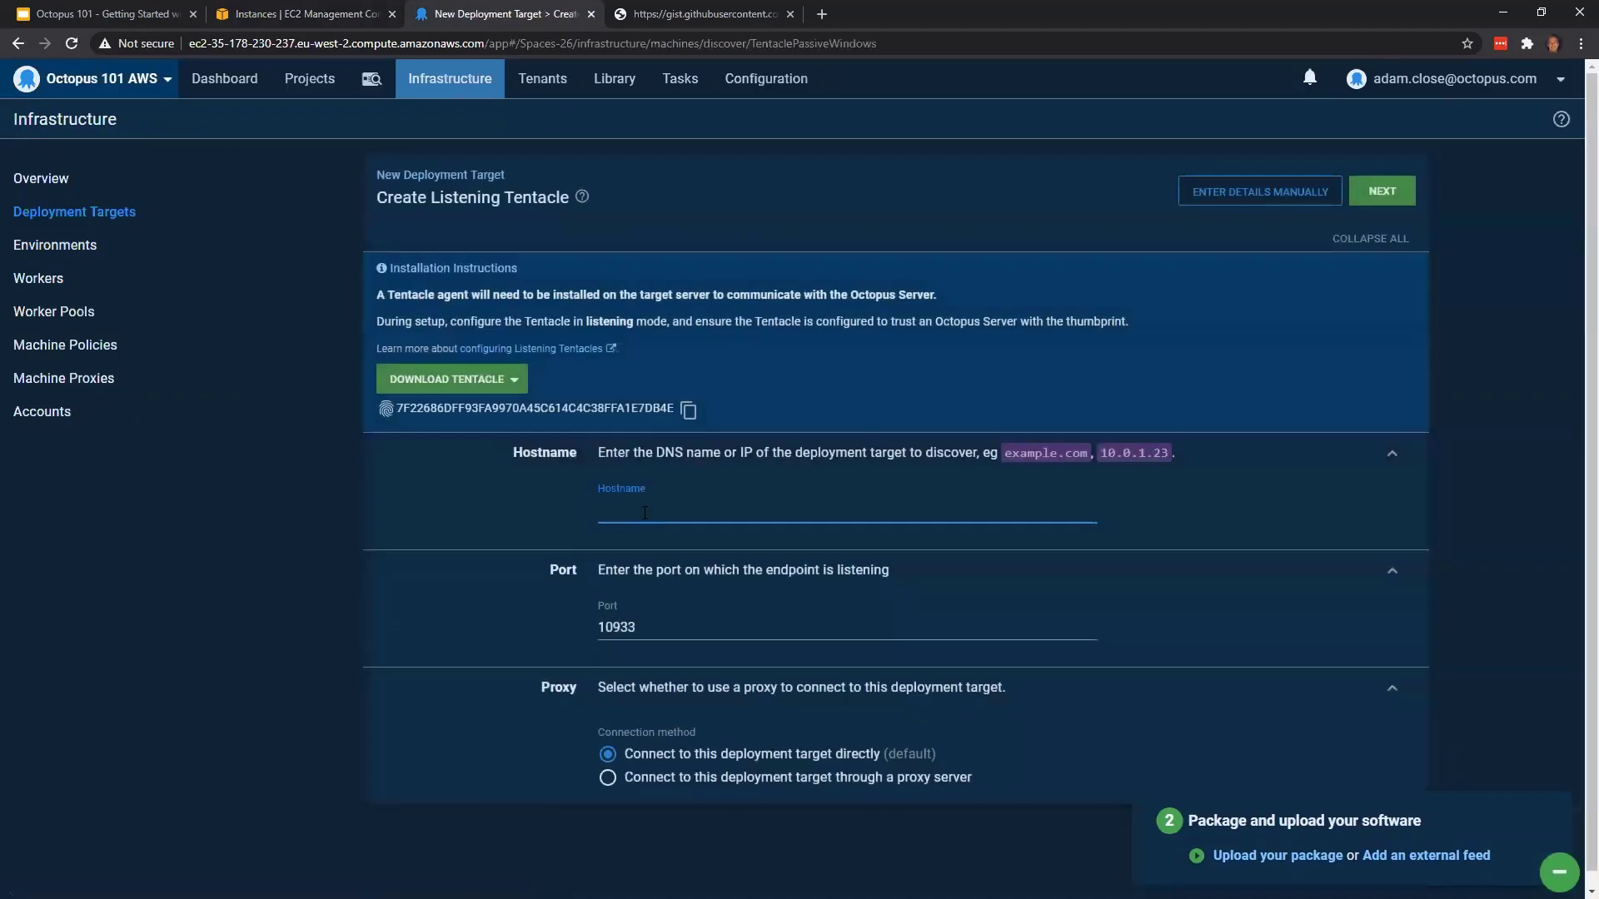
{"action": "key", "text": "ctrl+v"}
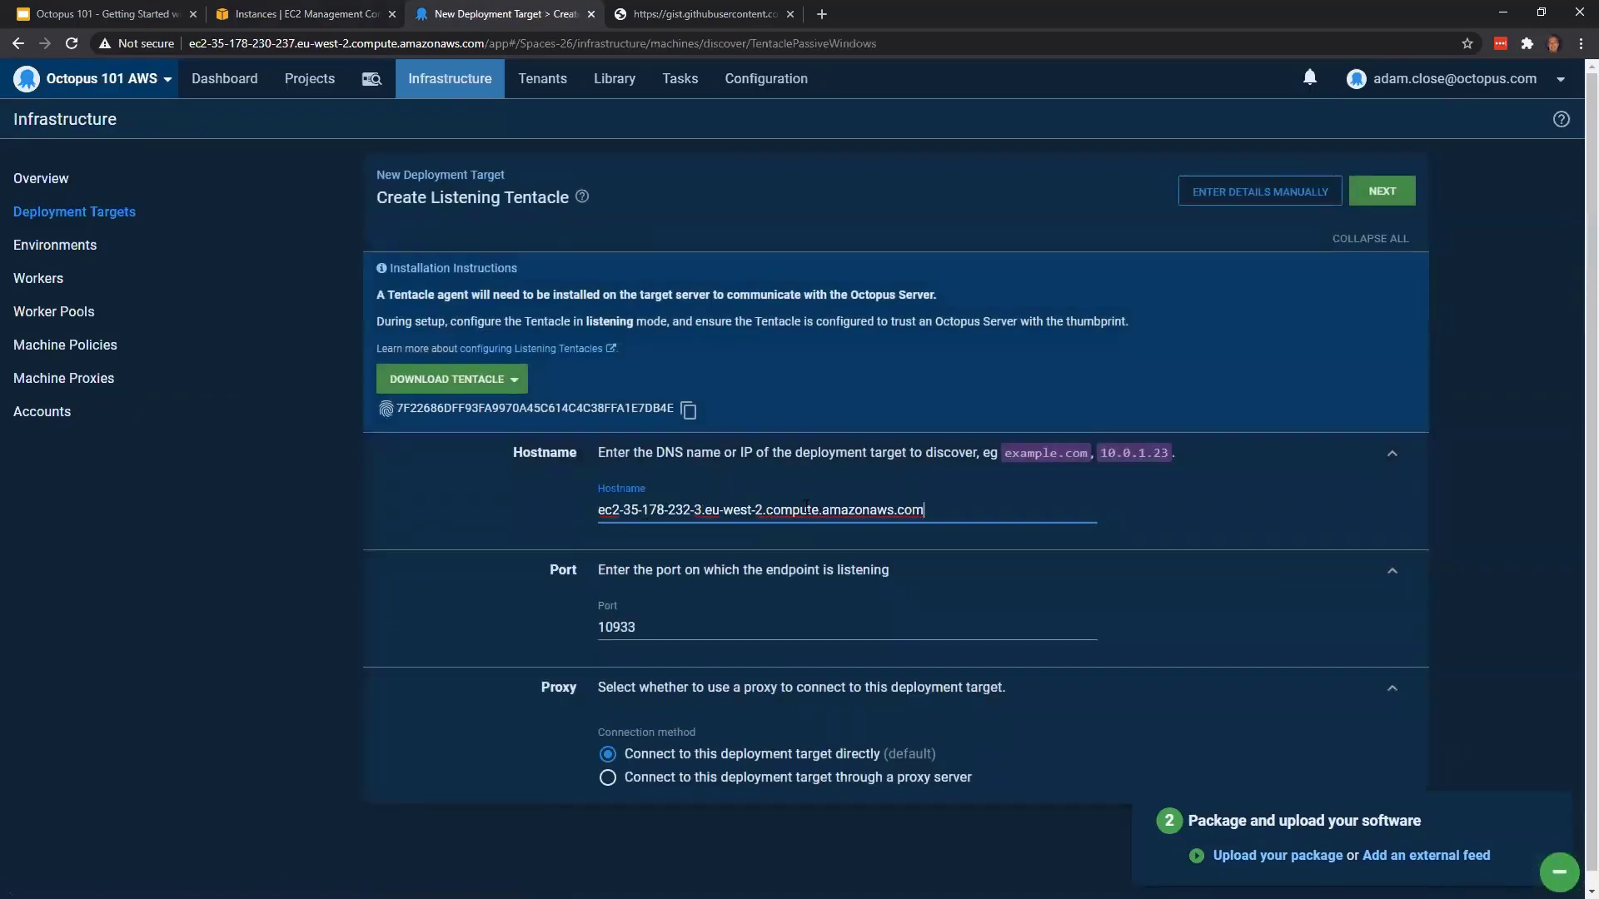
{"action": "left_click", "coordinate": [1382, 191]}
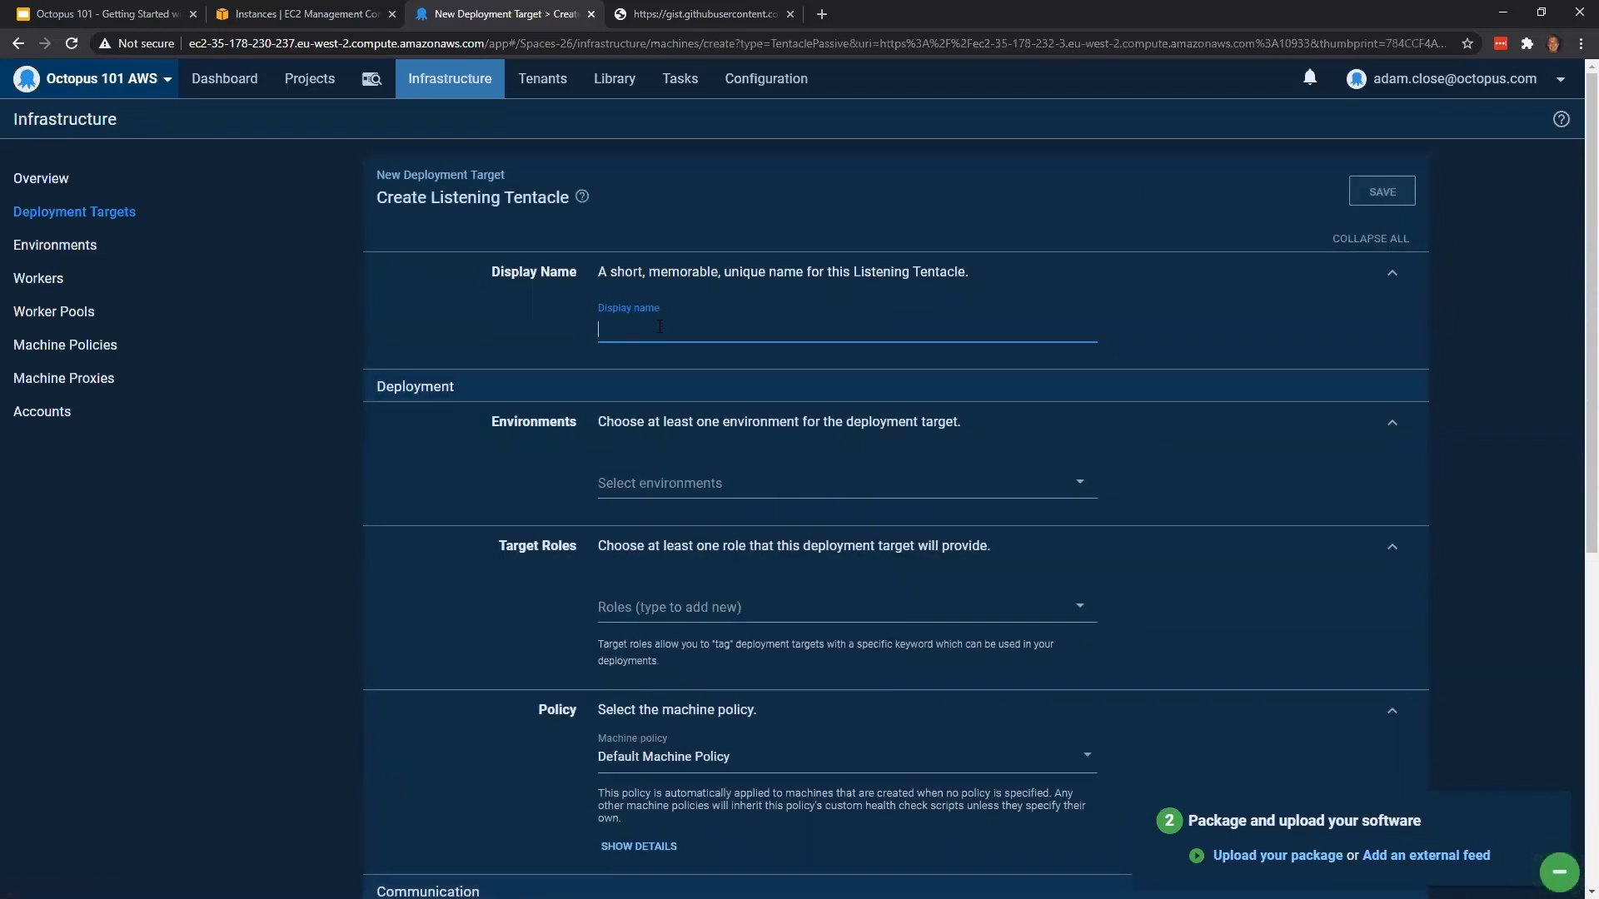
Enter "OctoPetShop - Database Runner" as the new Listening Tentacle's display name
{"action": "type", "text": "Octo"}
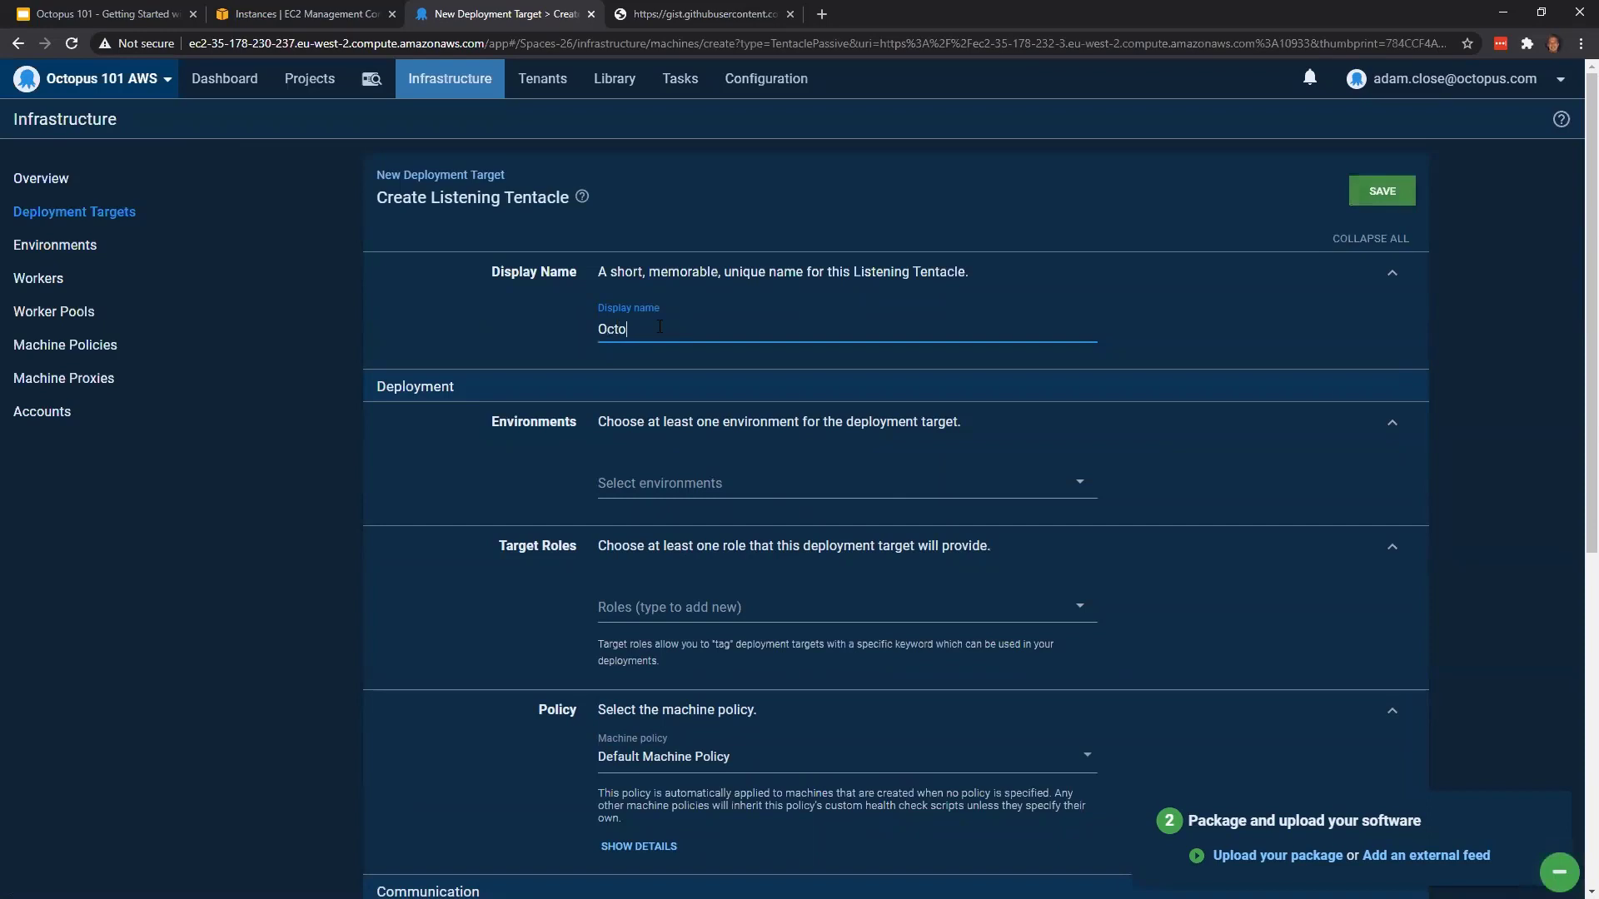
{"action": "type", "text": "PetSho"}
{"action": "type", "text": "p - Databaserun"}
{"action": "key", "text": "Delete"}
{"action": "type", "text": "Runner"}
Assign the Database Runner target to the Development, Test and Production environments
{"action": "left_click", "coordinate": [737, 476]}
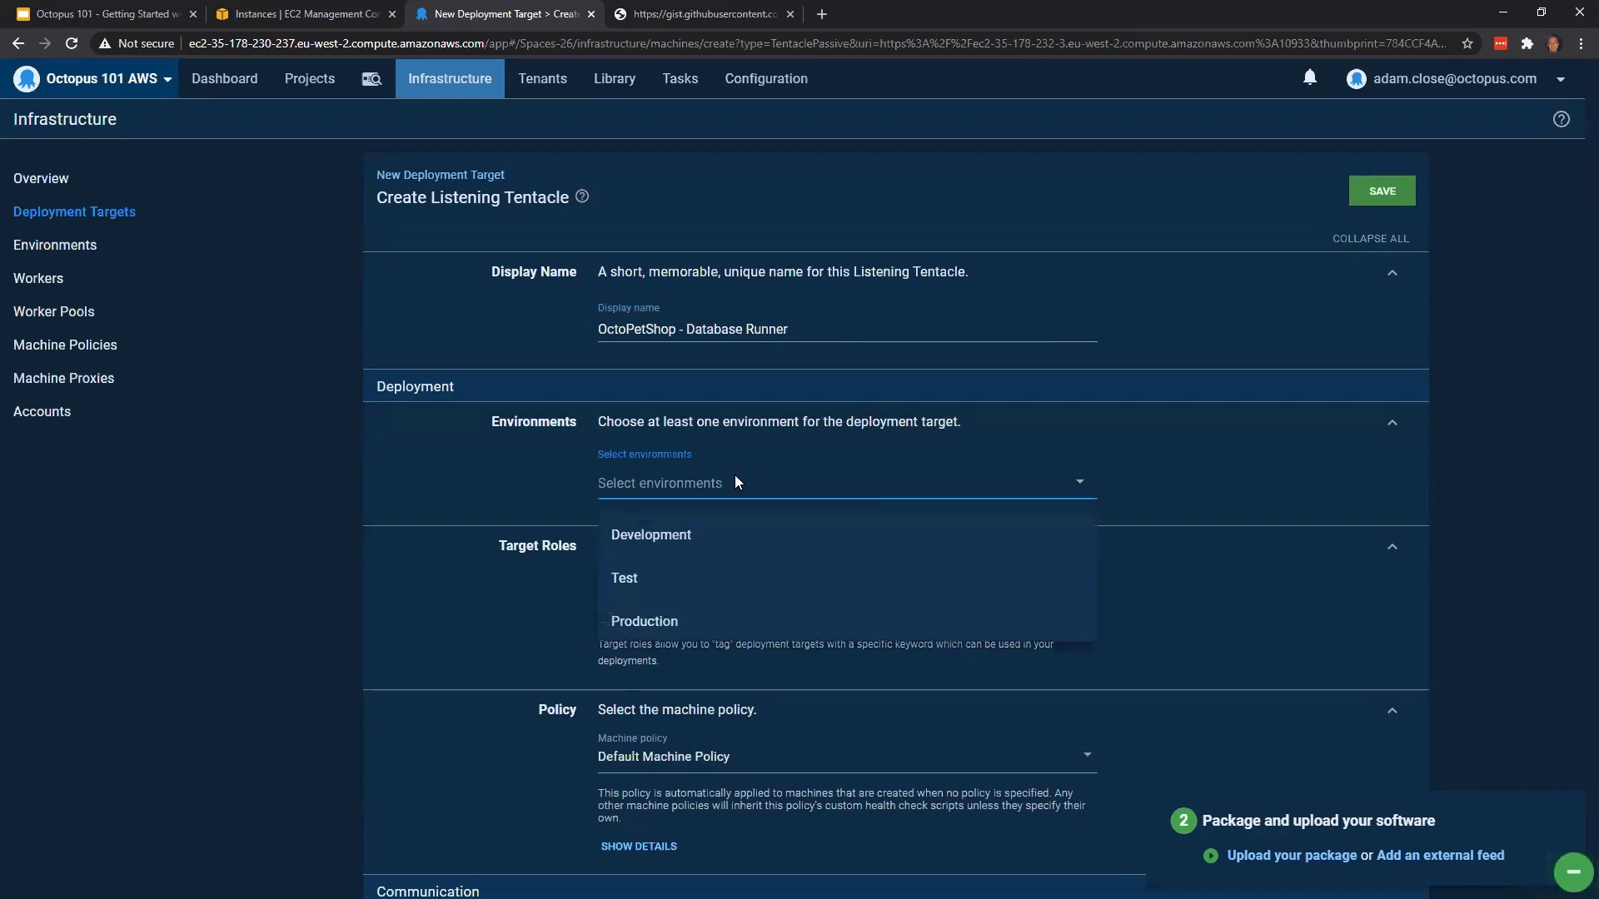
{"action": "left_click", "coordinate": [720, 538]}
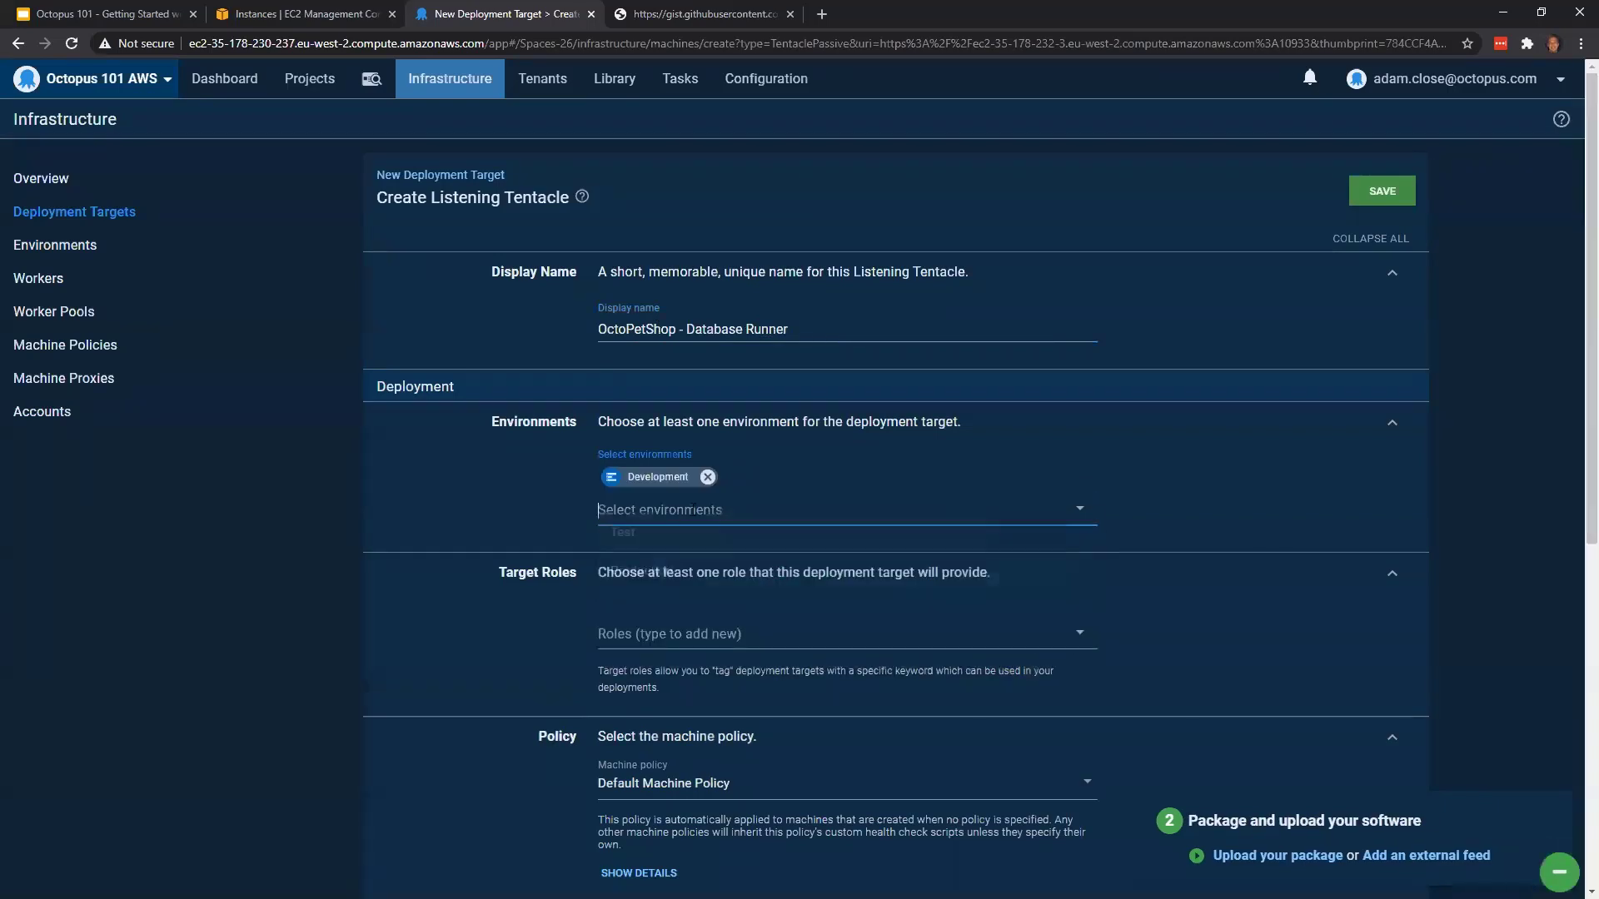
{"action": "left_click", "coordinate": [691, 509]}
{"action": "left_click", "coordinate": [696, 556]}
{"action": "left_click", "coordinate": [693, 515]}
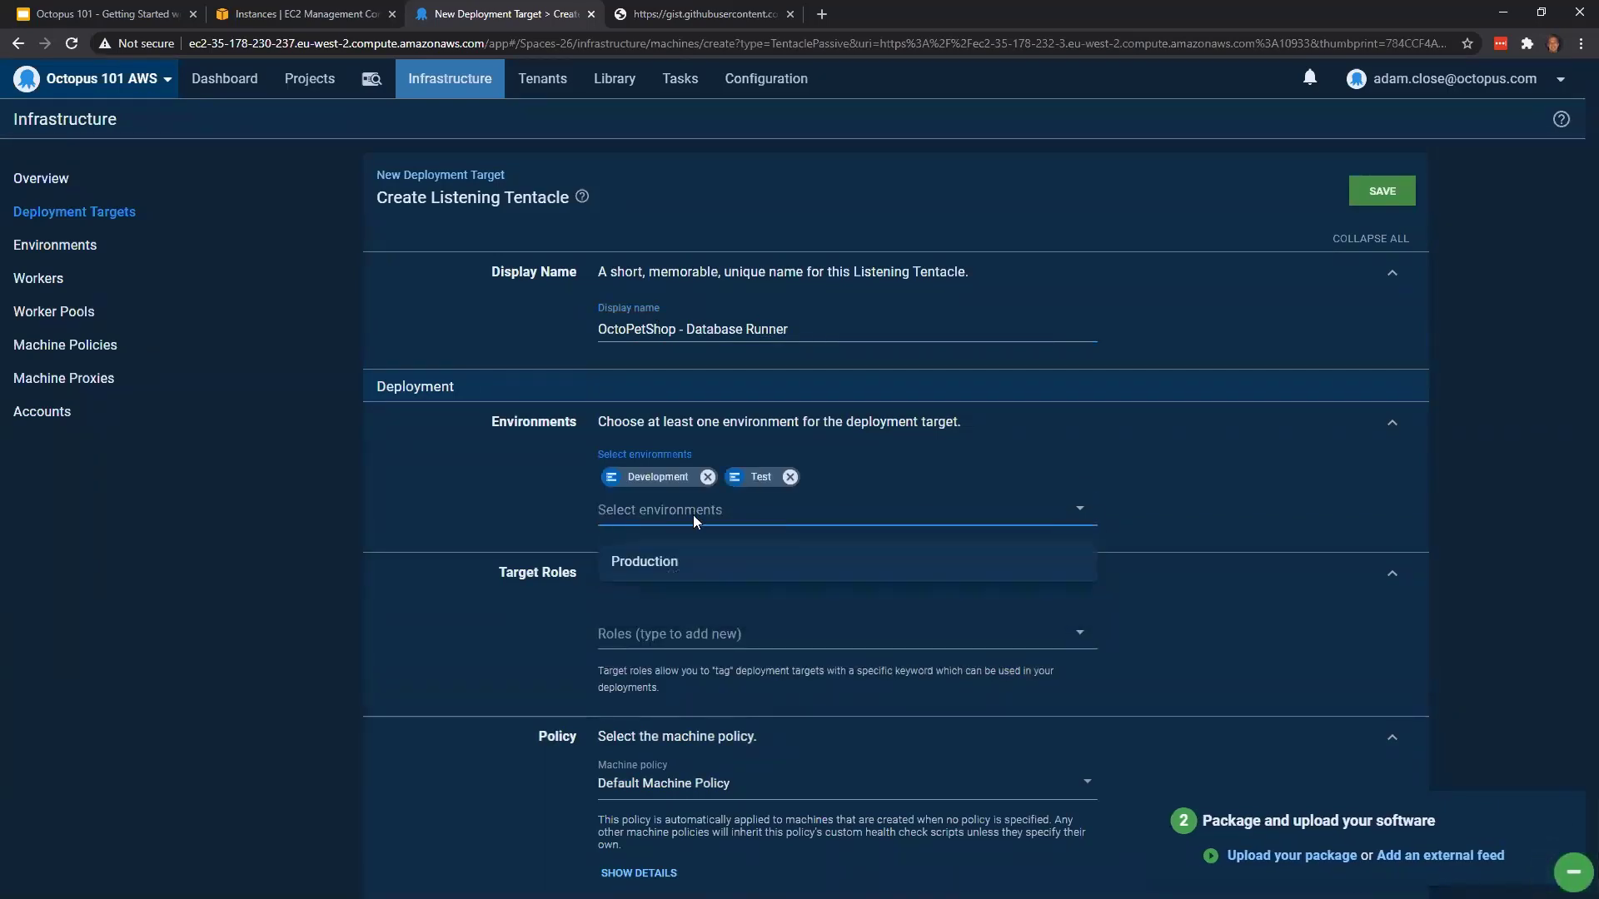
{"action": "left_click", "coordinate": [694, 560]}
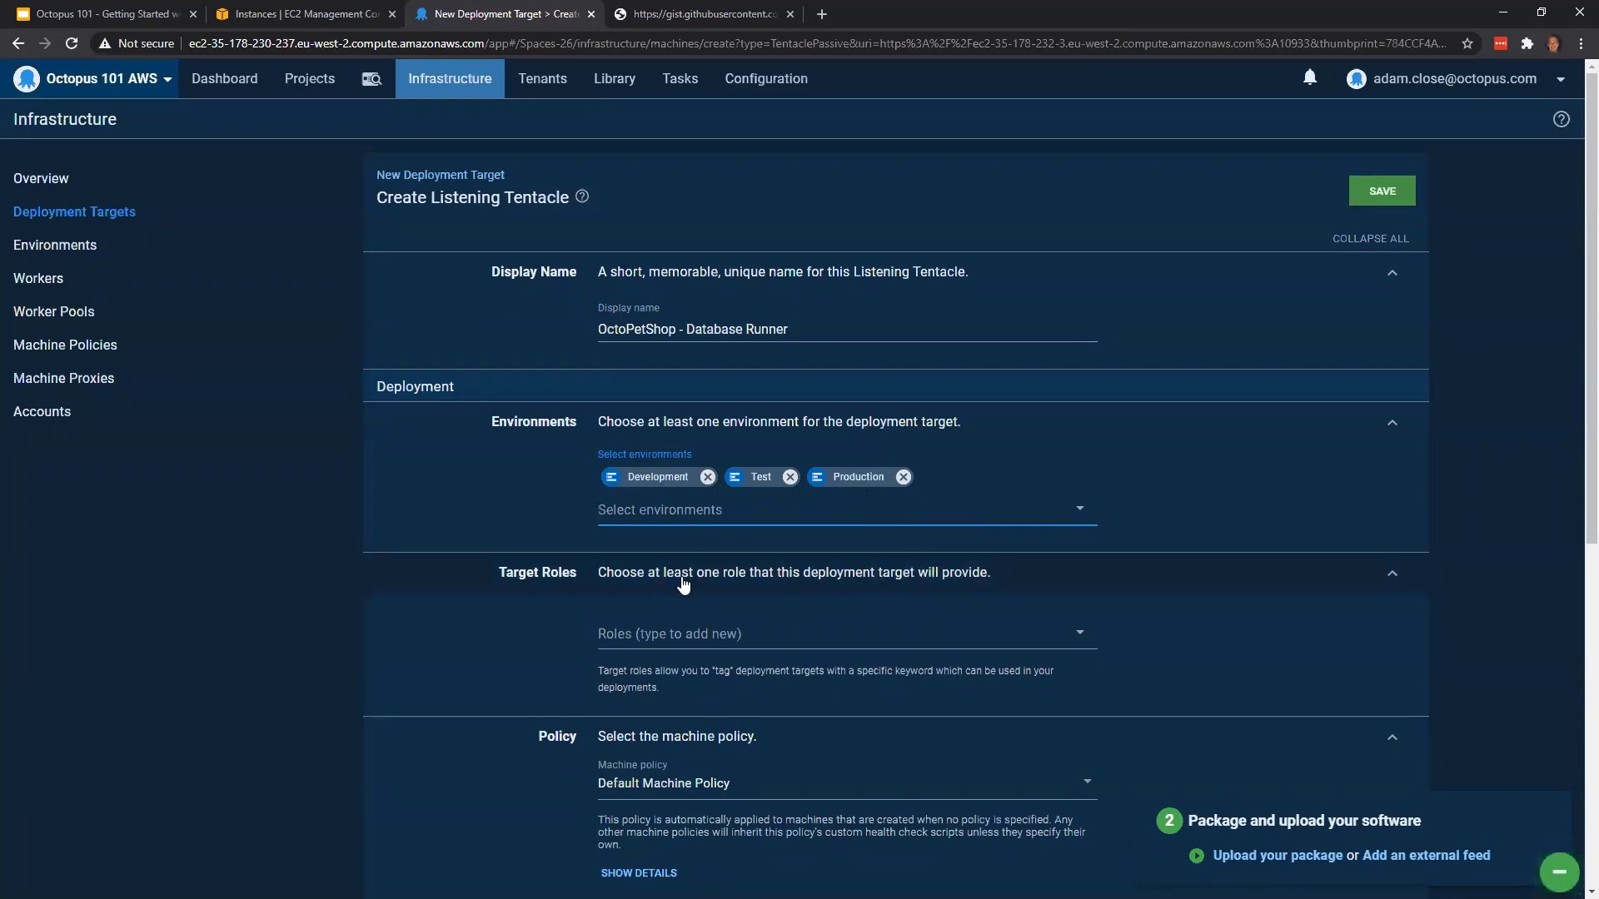
Add the new target role octopetshopdbrunner to the Database Runner target and save it
{"action": "scroll", "coordinate": [826, 621], "scroll_direction": "down", "scroll_amount": 1}
{"action": "left_click", "coordinate": [707, 549]}
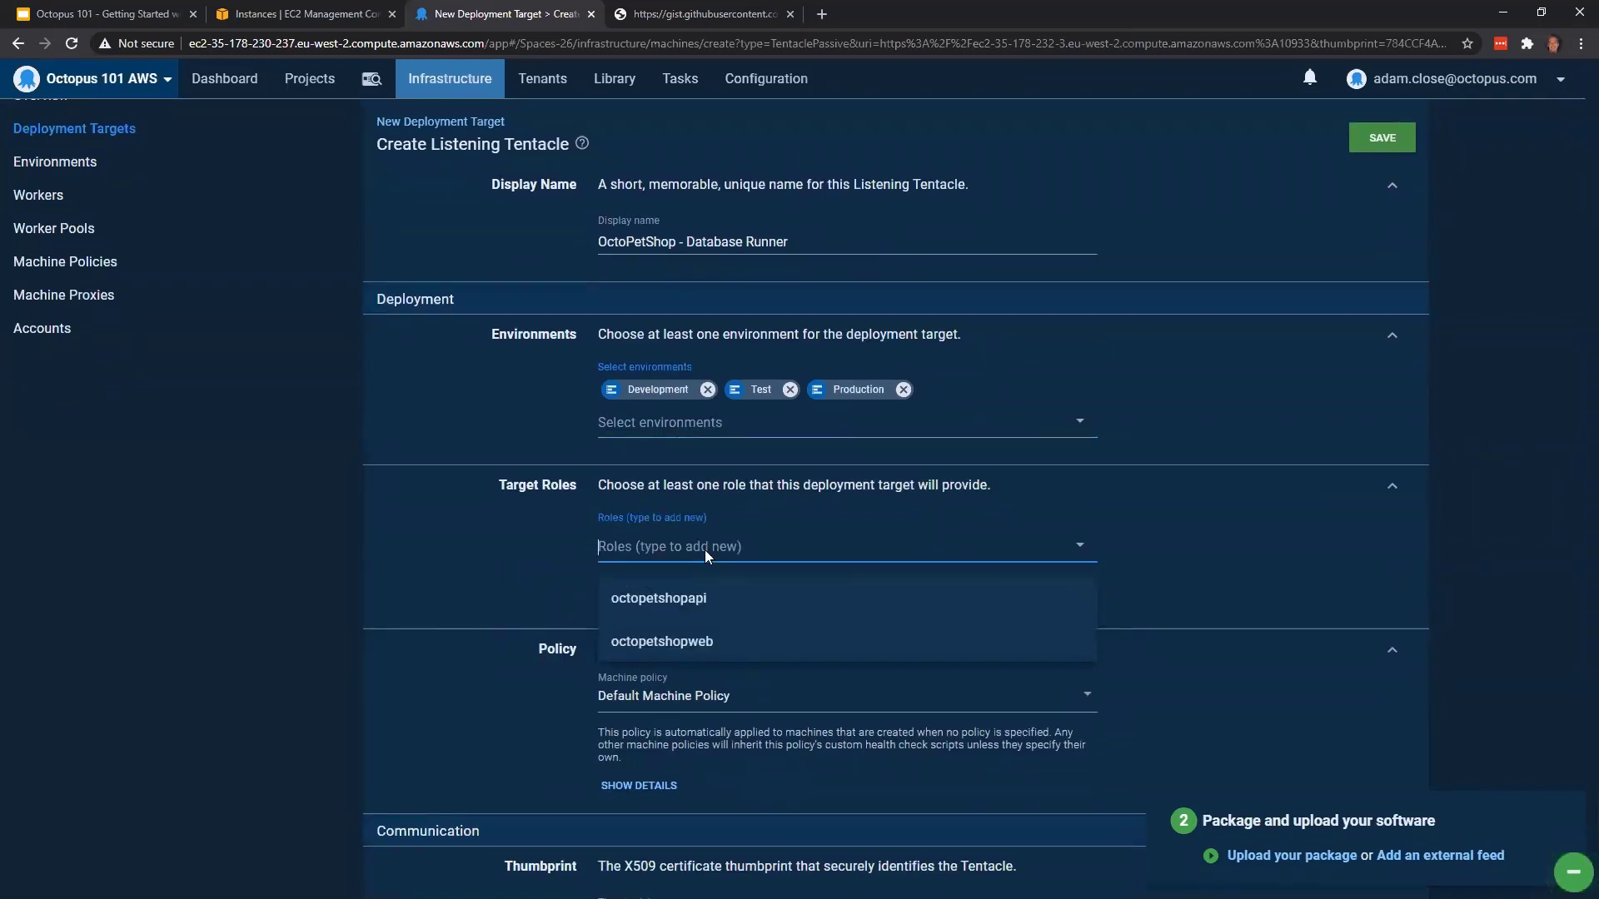
{"action": "type", "text": "octopet"}
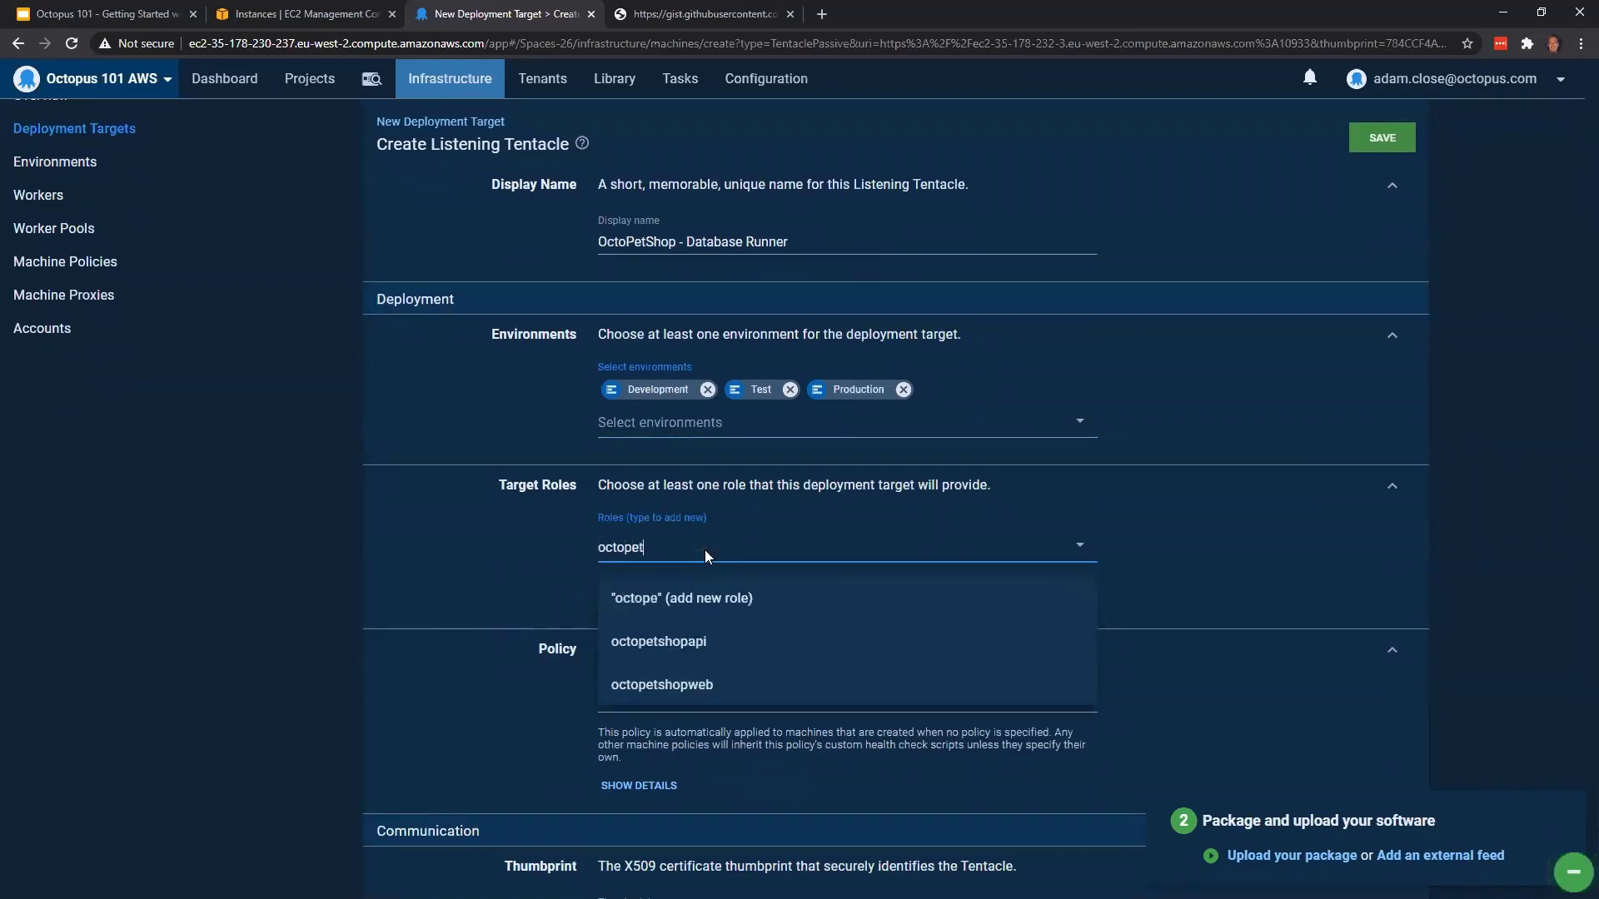
{"action": "type", "text": "shop"}
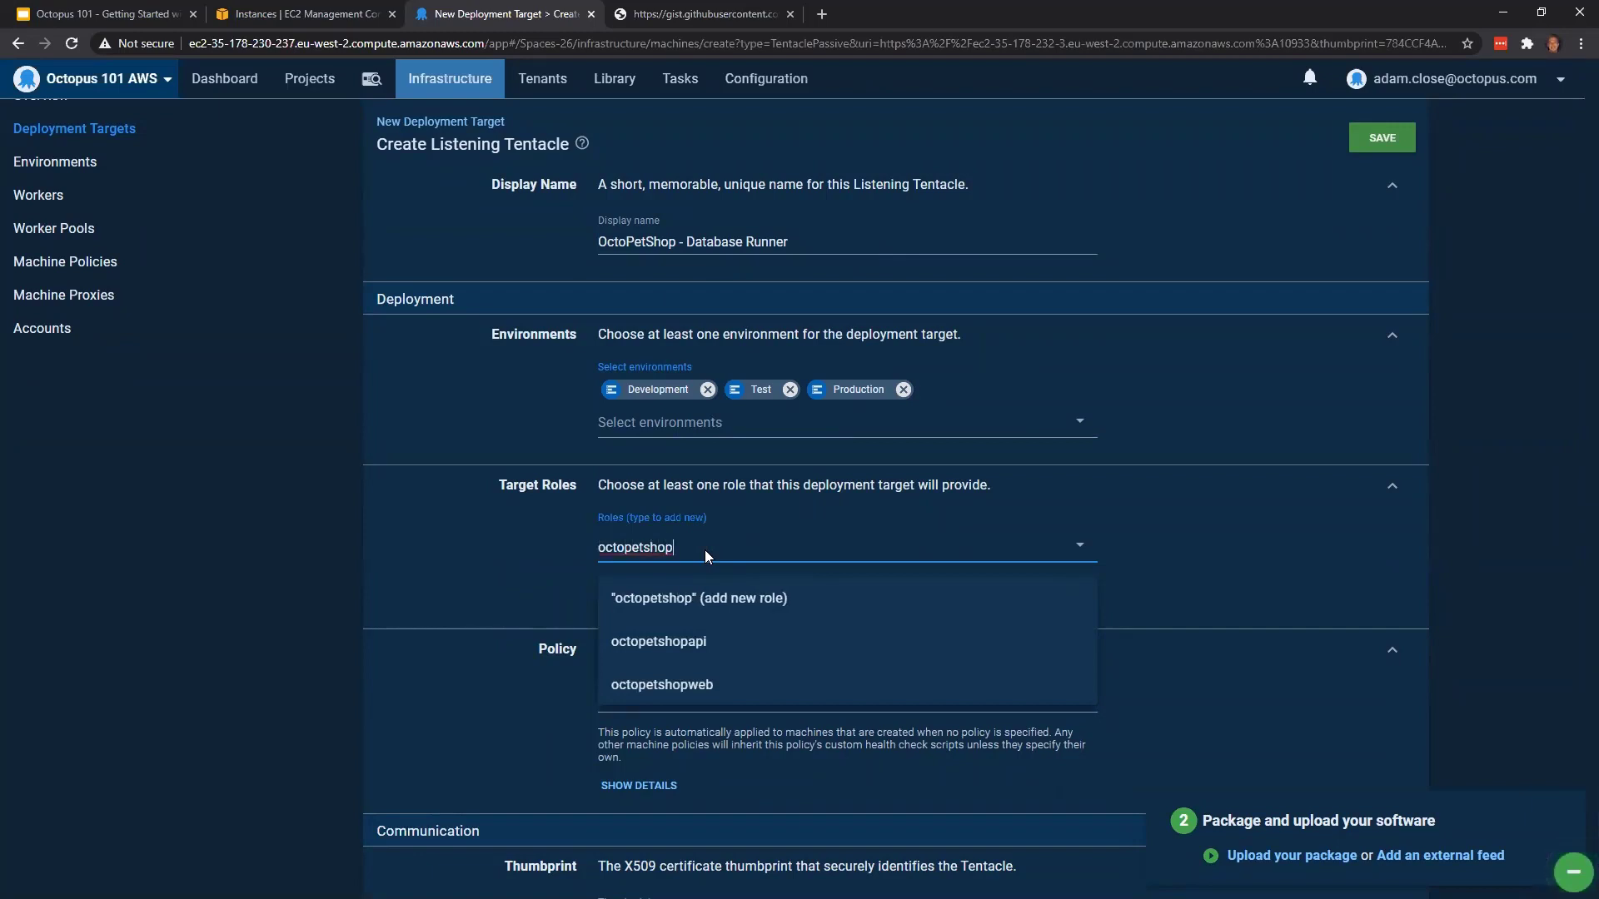
{"action": "type", "text": "dbrunner"}
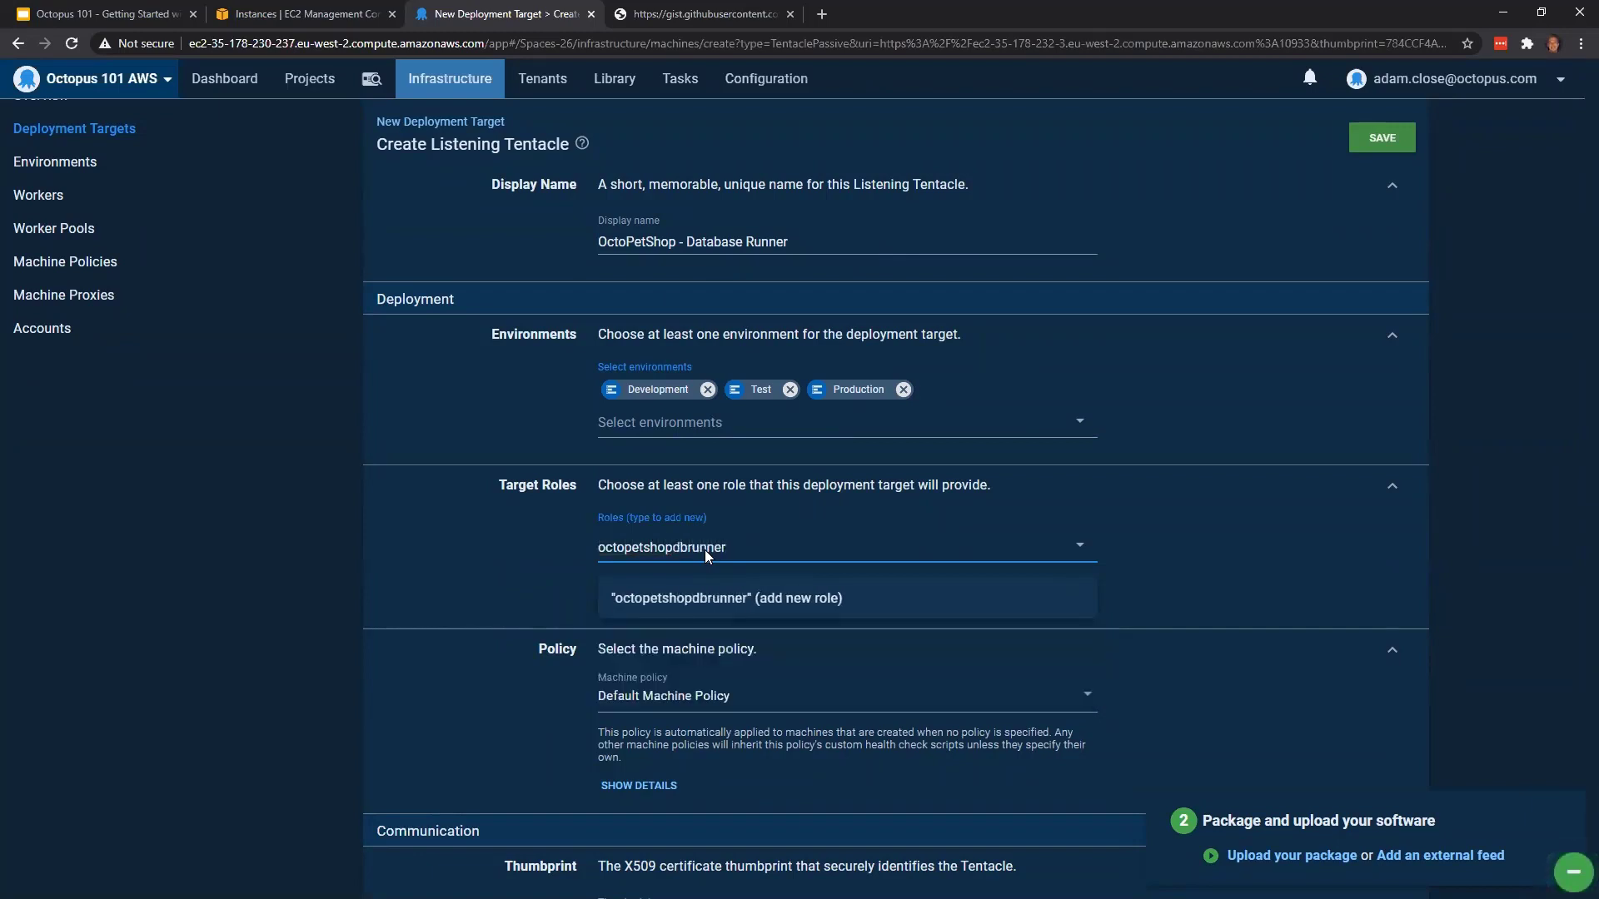
{"action": "left_click", "coordinate": [732, 599]}
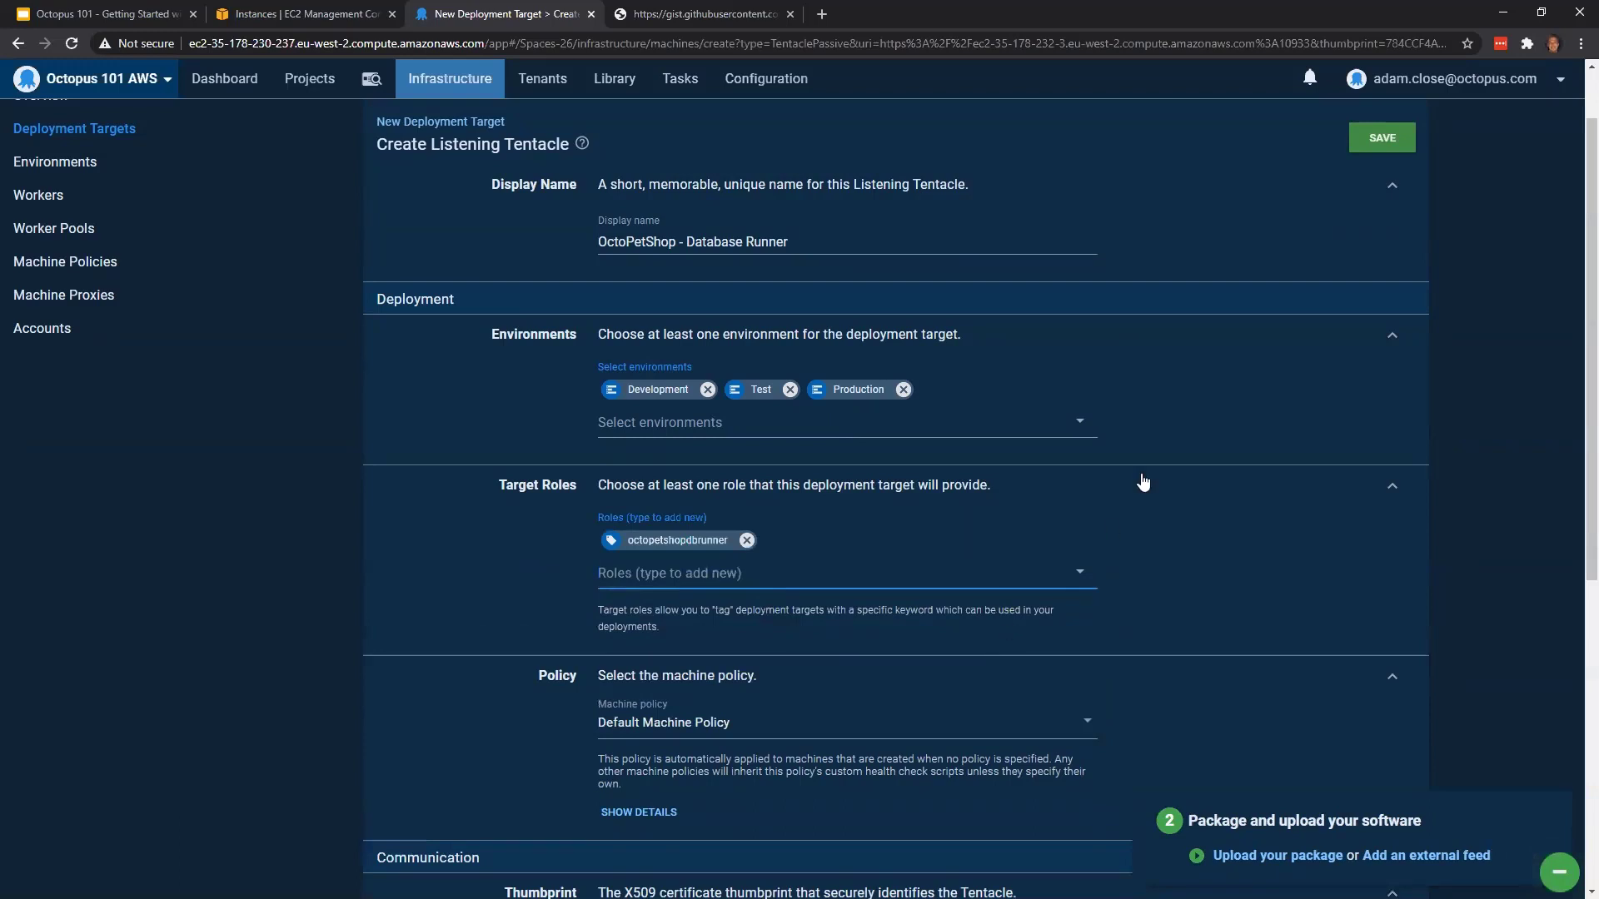
{"action": "left_click", "coordinate": [1382, 138]}
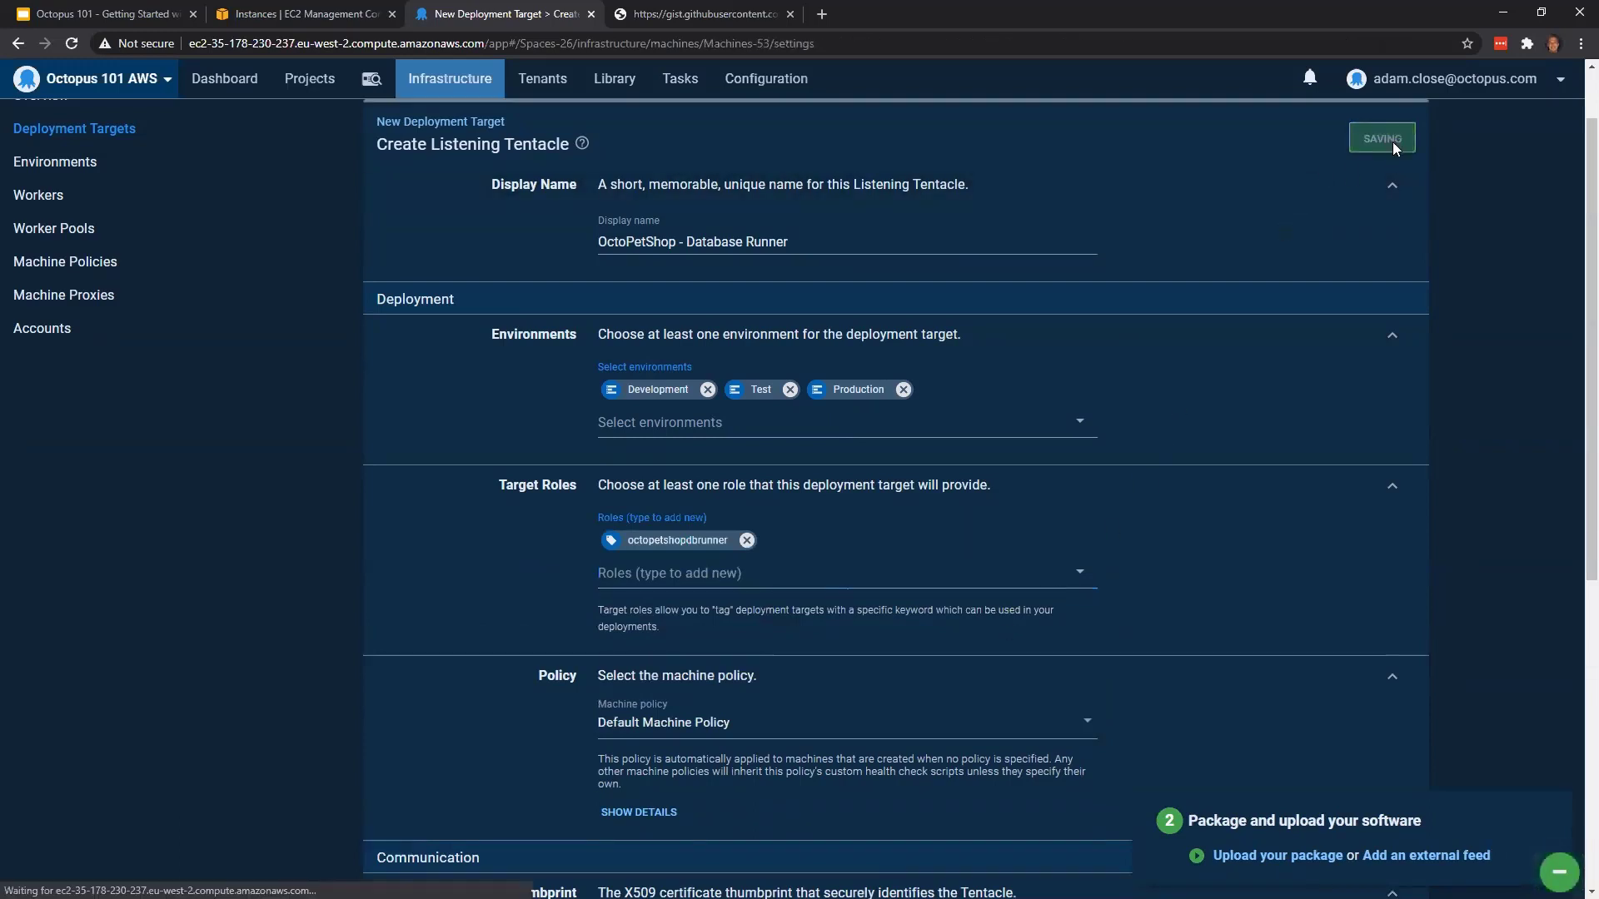
Return to the infrastructure overview and list the Listening Tentacle deployment targets to check their health, environments and roles
{"action": "left_click", "coordinate": [427, 86]}
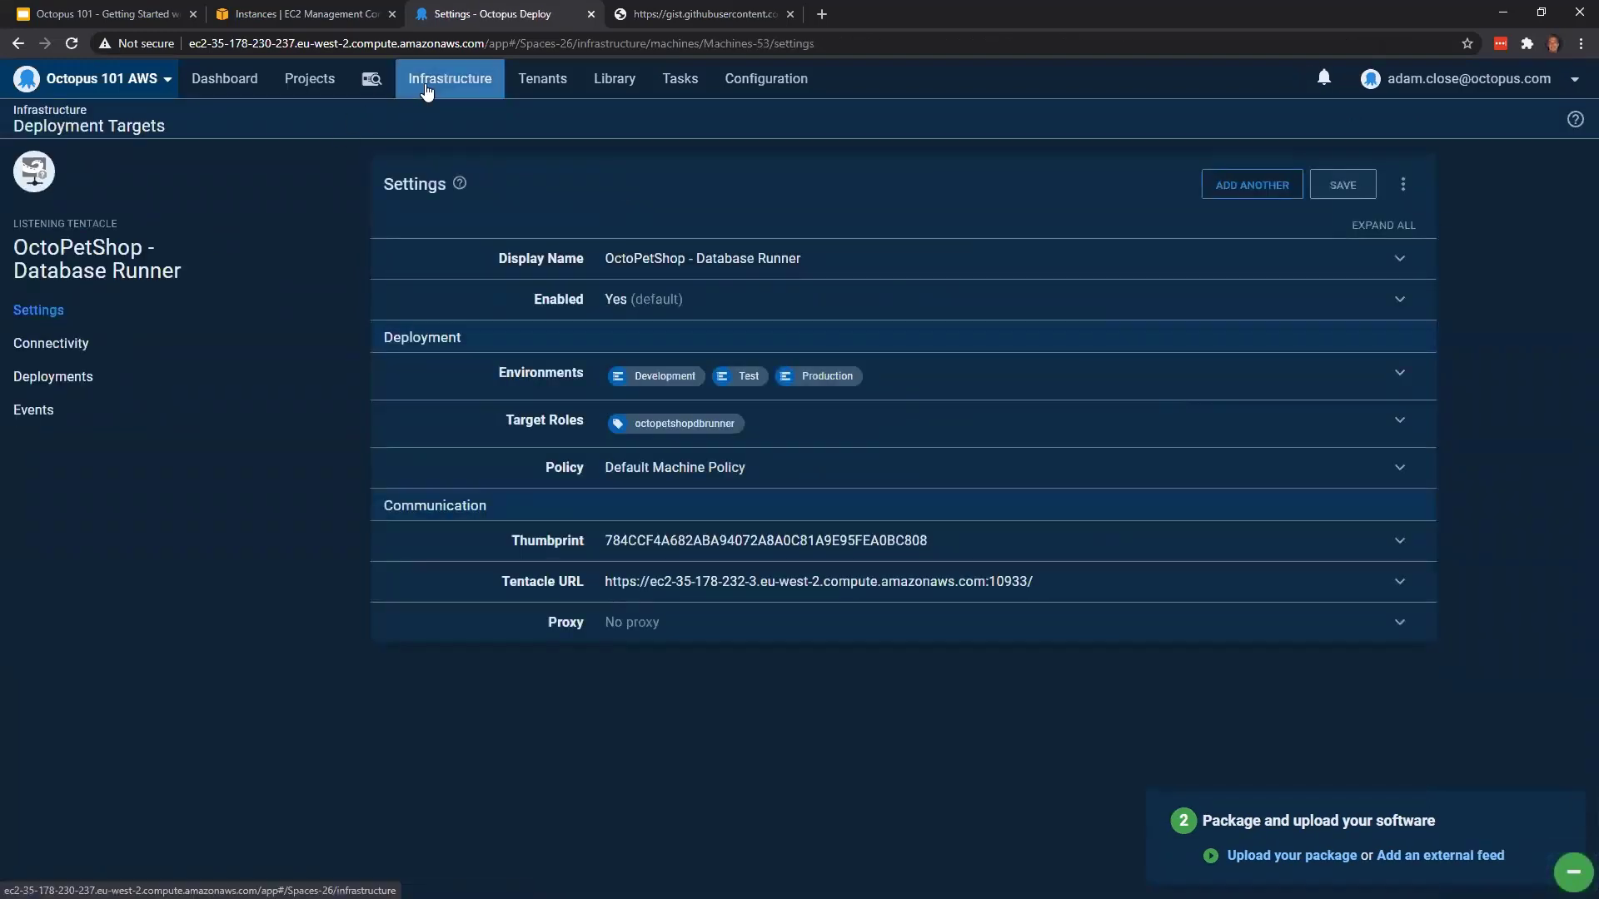
{"action": "left_click", "coordinate": [666, 303]}
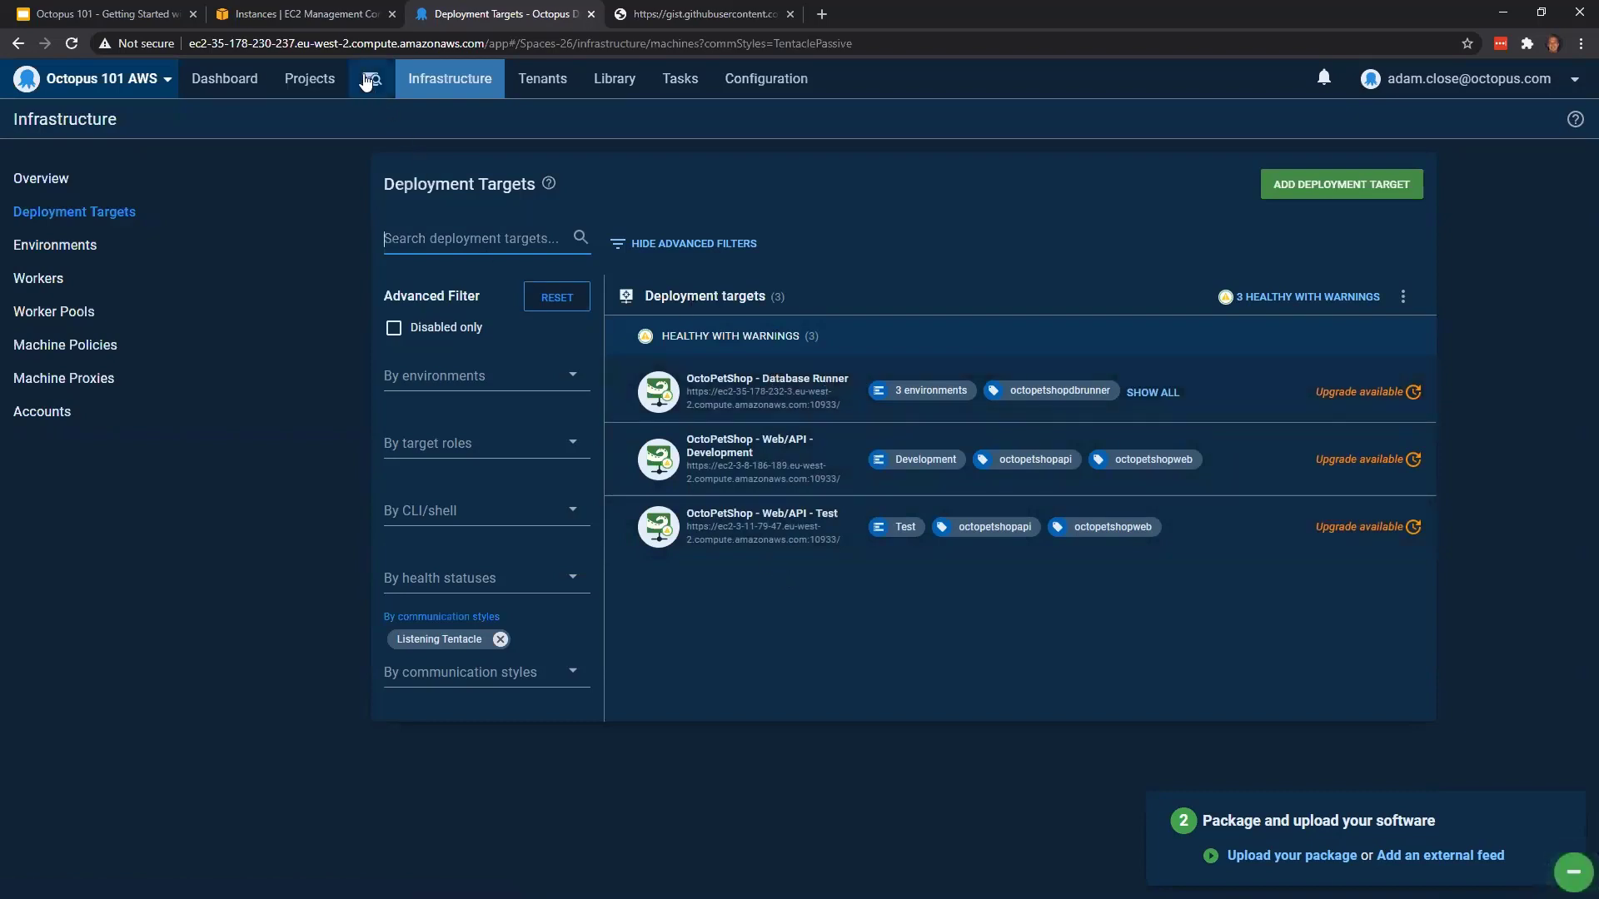
Switch to the EC2 console and open the details of the octopus-asg-octopetshop Auto Scaling group
{"action": "left_click", "coordinate": [297, 13]}
{"action": "scroll", "coordinate": [143, 525], "scroll_direction": "down", "scroll_amount": 3}
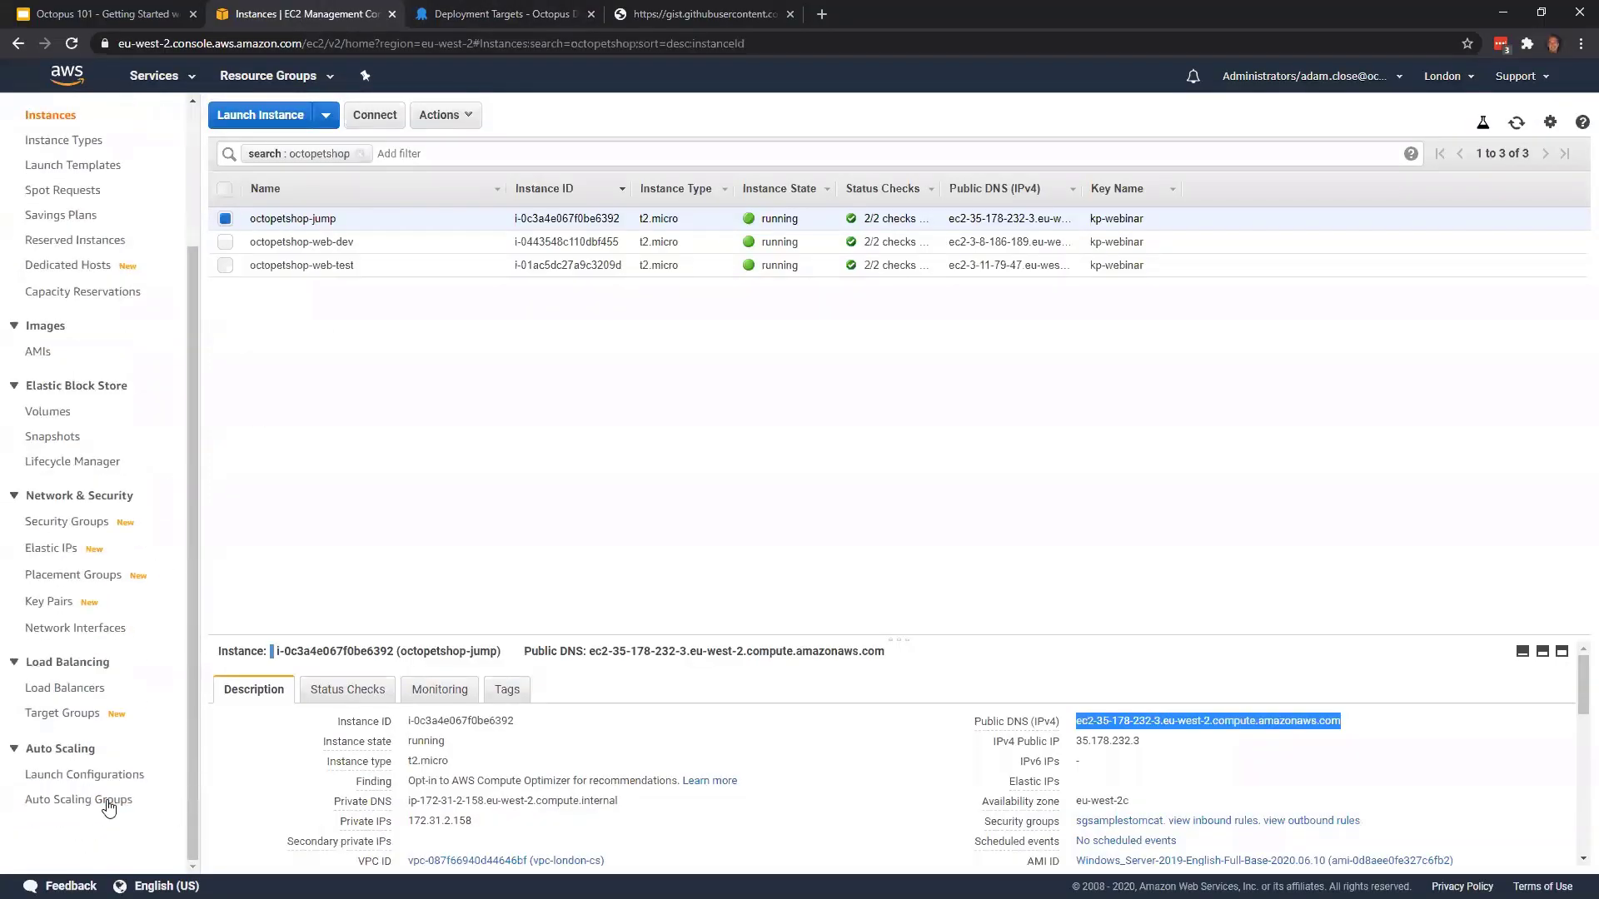
{"action": "left_click", "coordinate": [109, 801]}
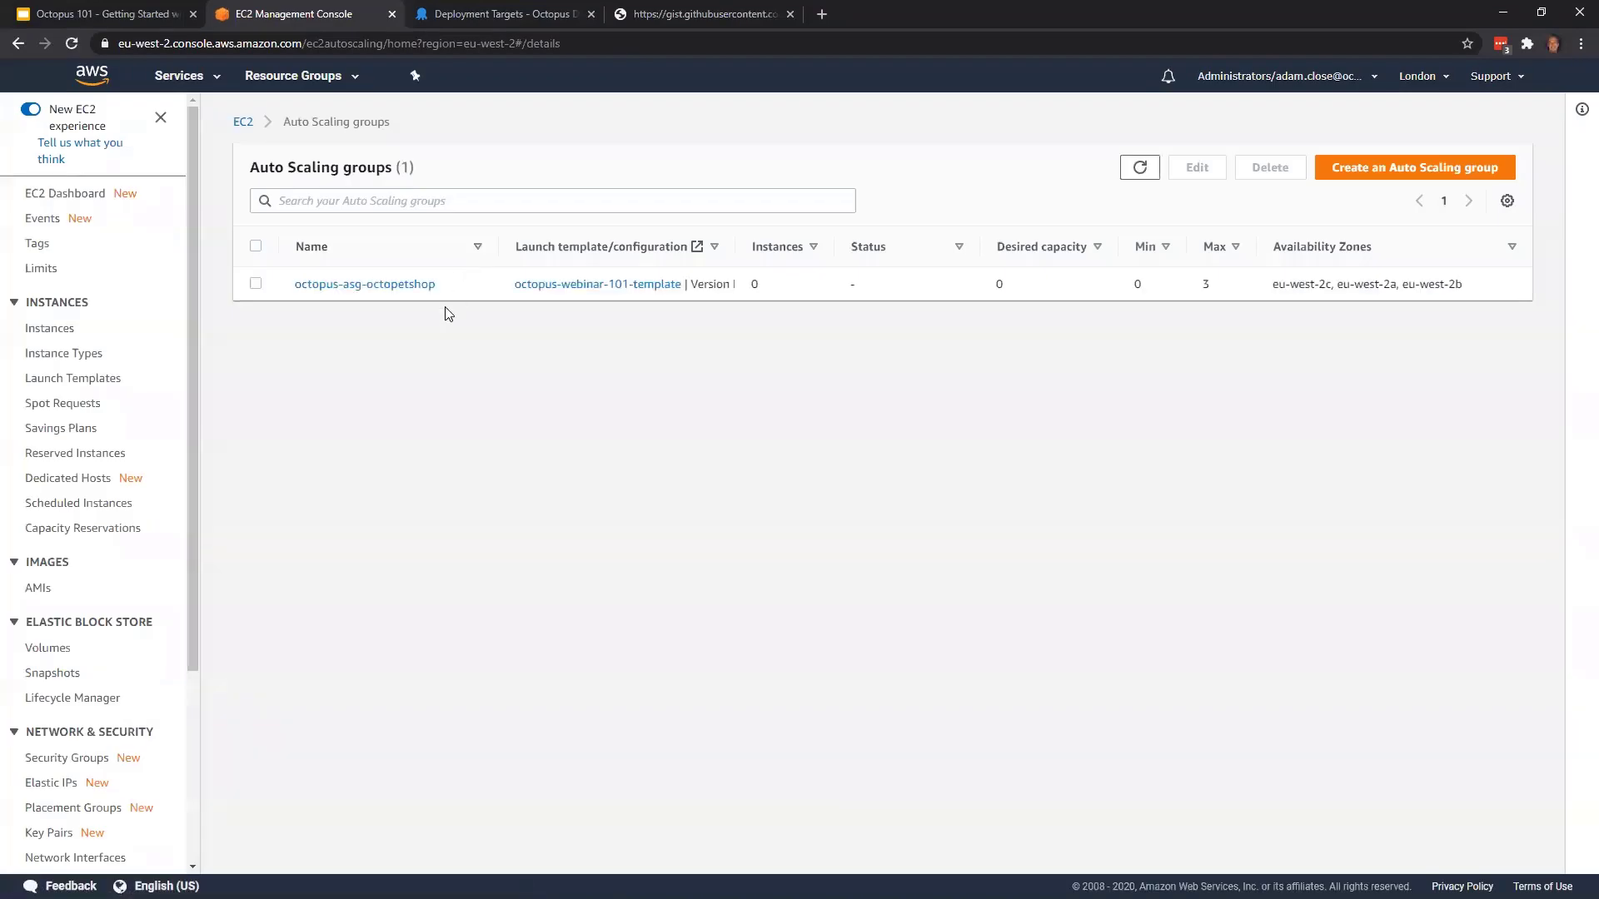
{"action": "left_click", "coordinate": [367, 285]}
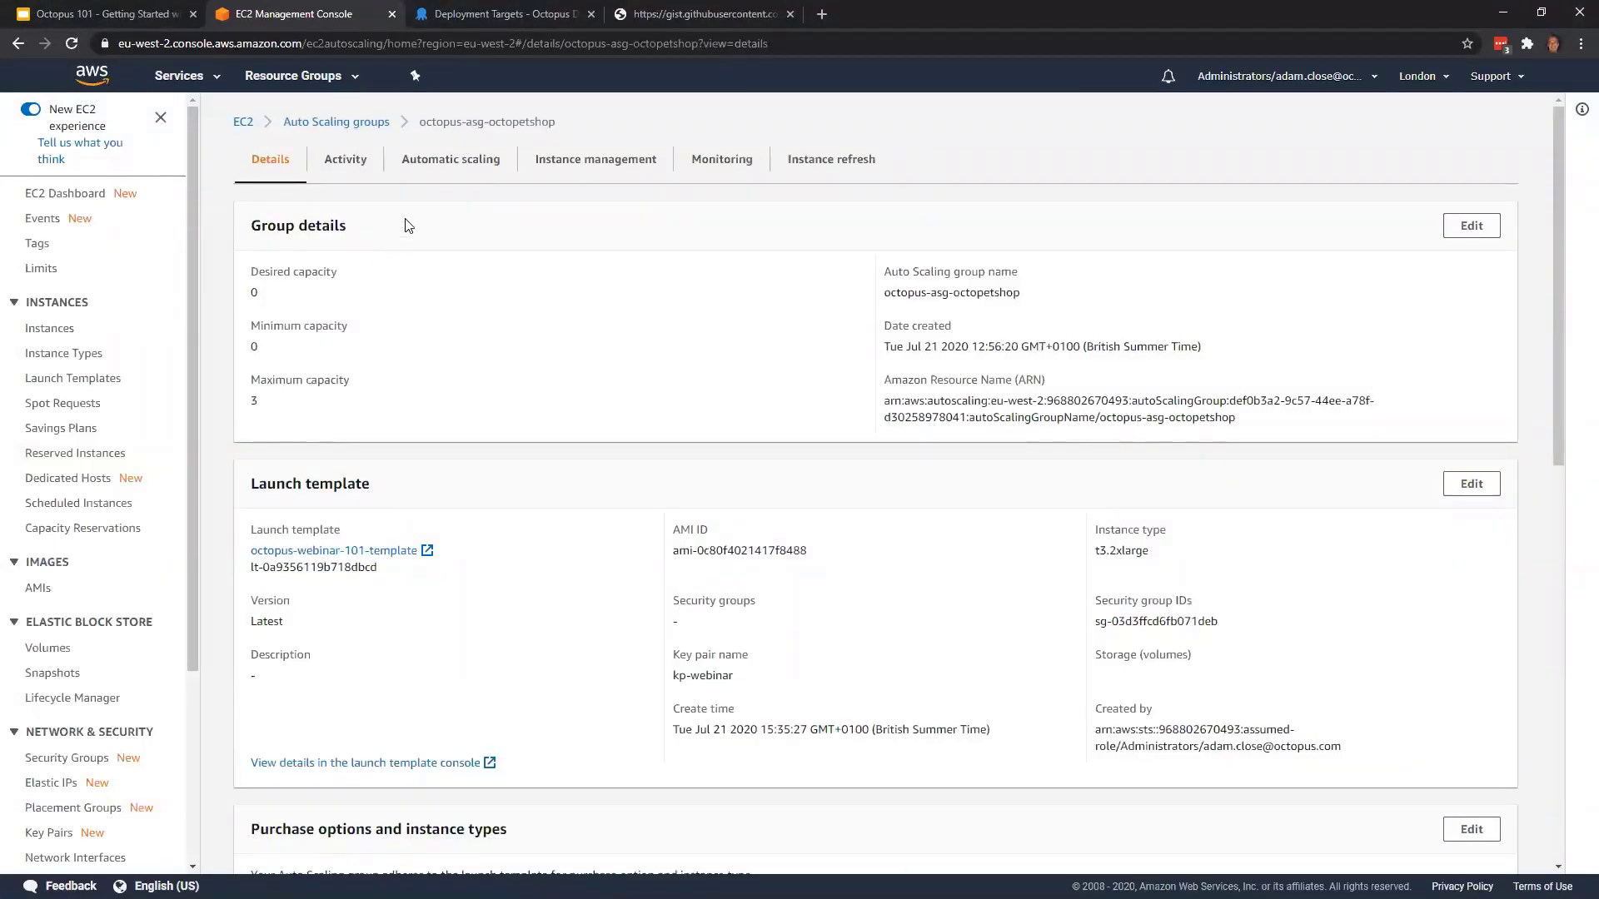
Set the Auto Scaling group's desired capacity to 1 and apply the update
{"action": "left_click", "coordinate": [1488, 230]}
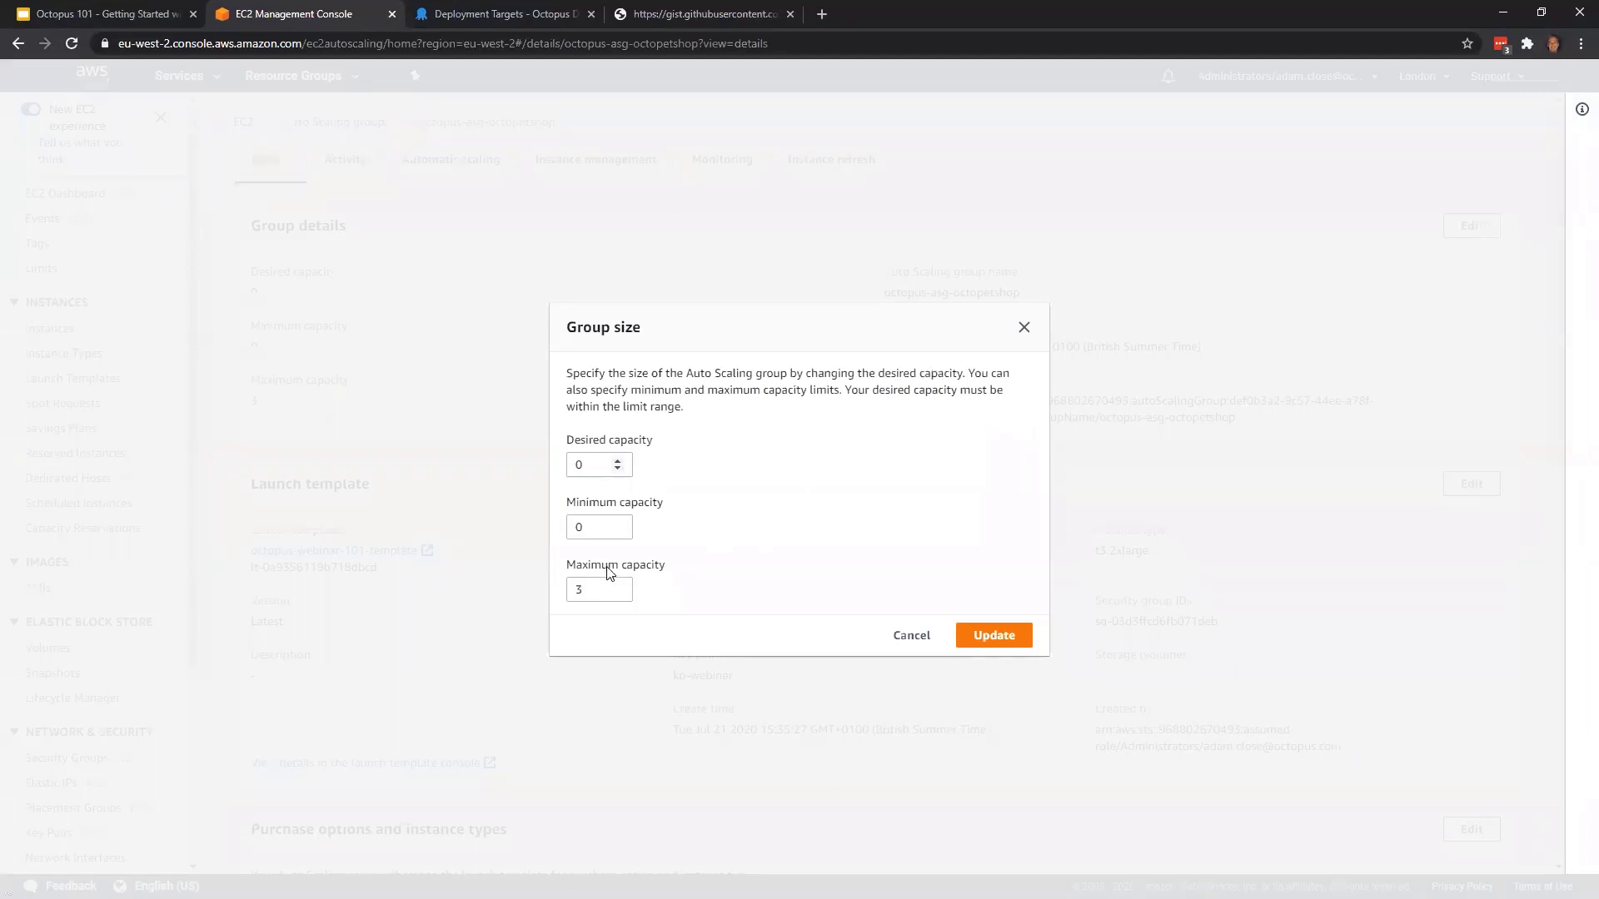
{"action": "left_click", "coordinate": [617, 460]}
{"action": "left_click", "coordinate": [992, 634]}
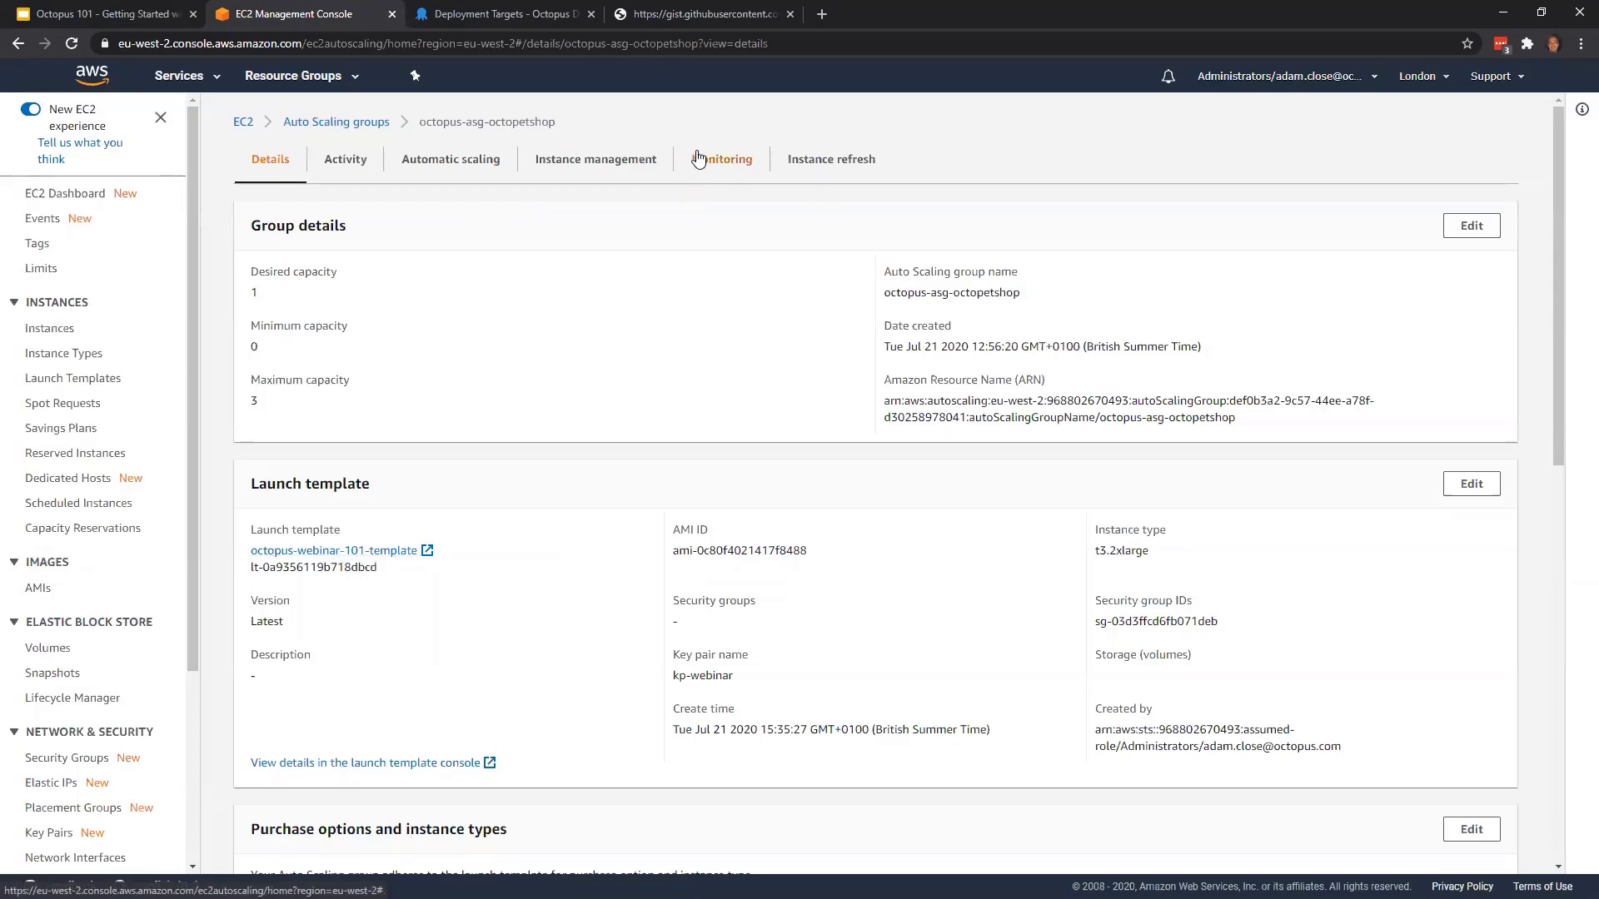
Review the install-tentacle-asg.ps1 gist that installs and registers the Tentacle on scaled instances, then close it
{"action": "left_click", "coordinate": [709, 16]}
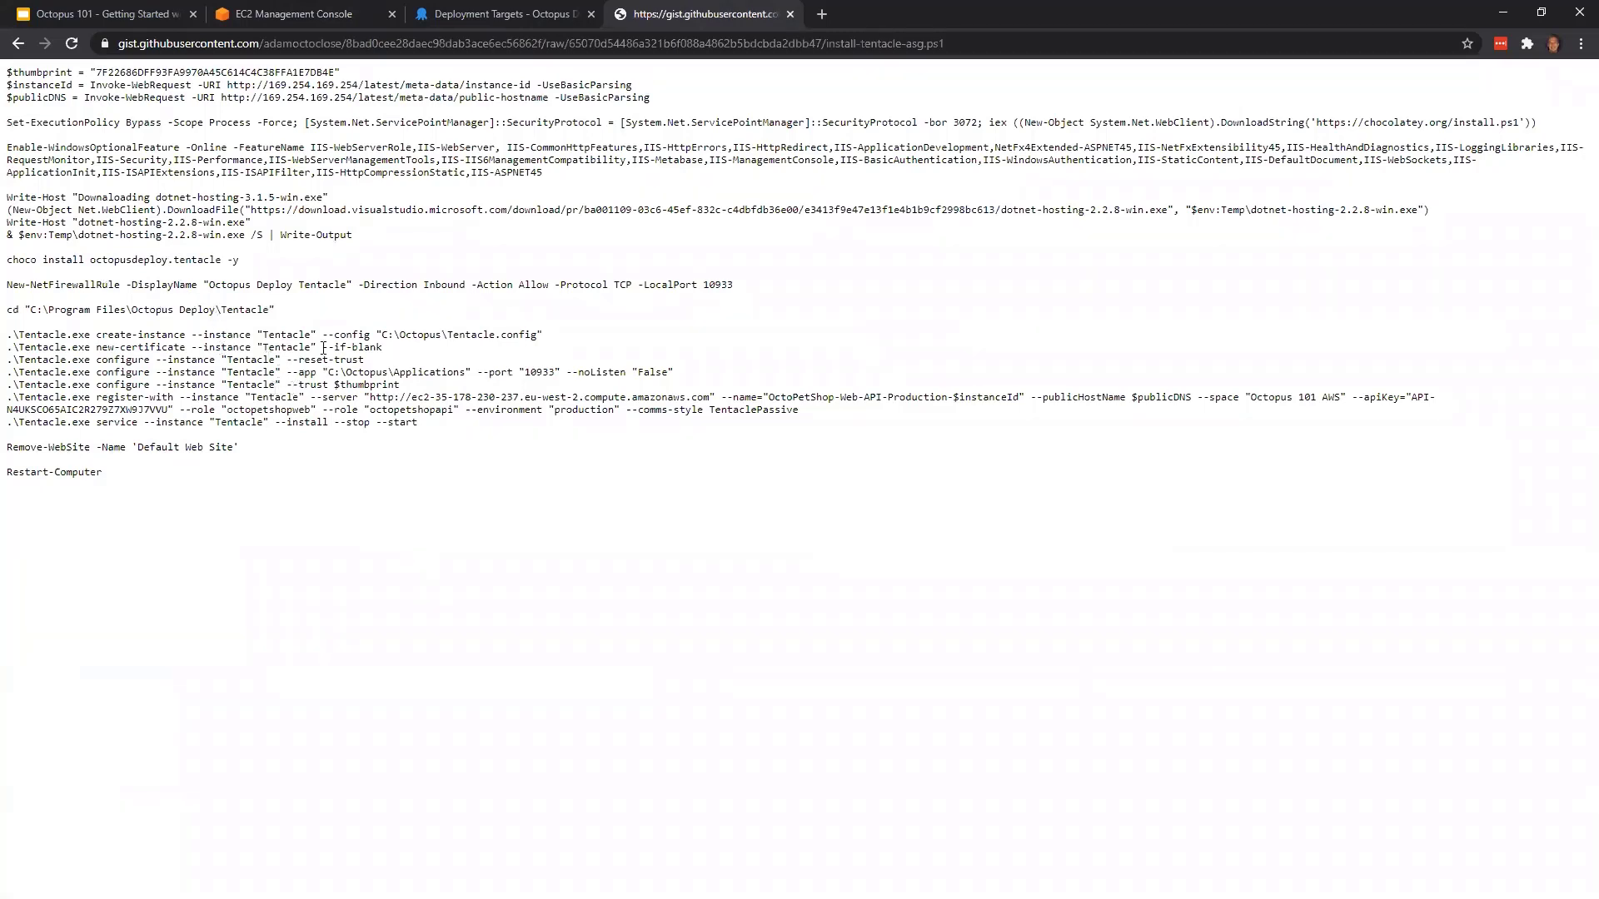
{"action": "left_click", "coordinate": [790, 14]}
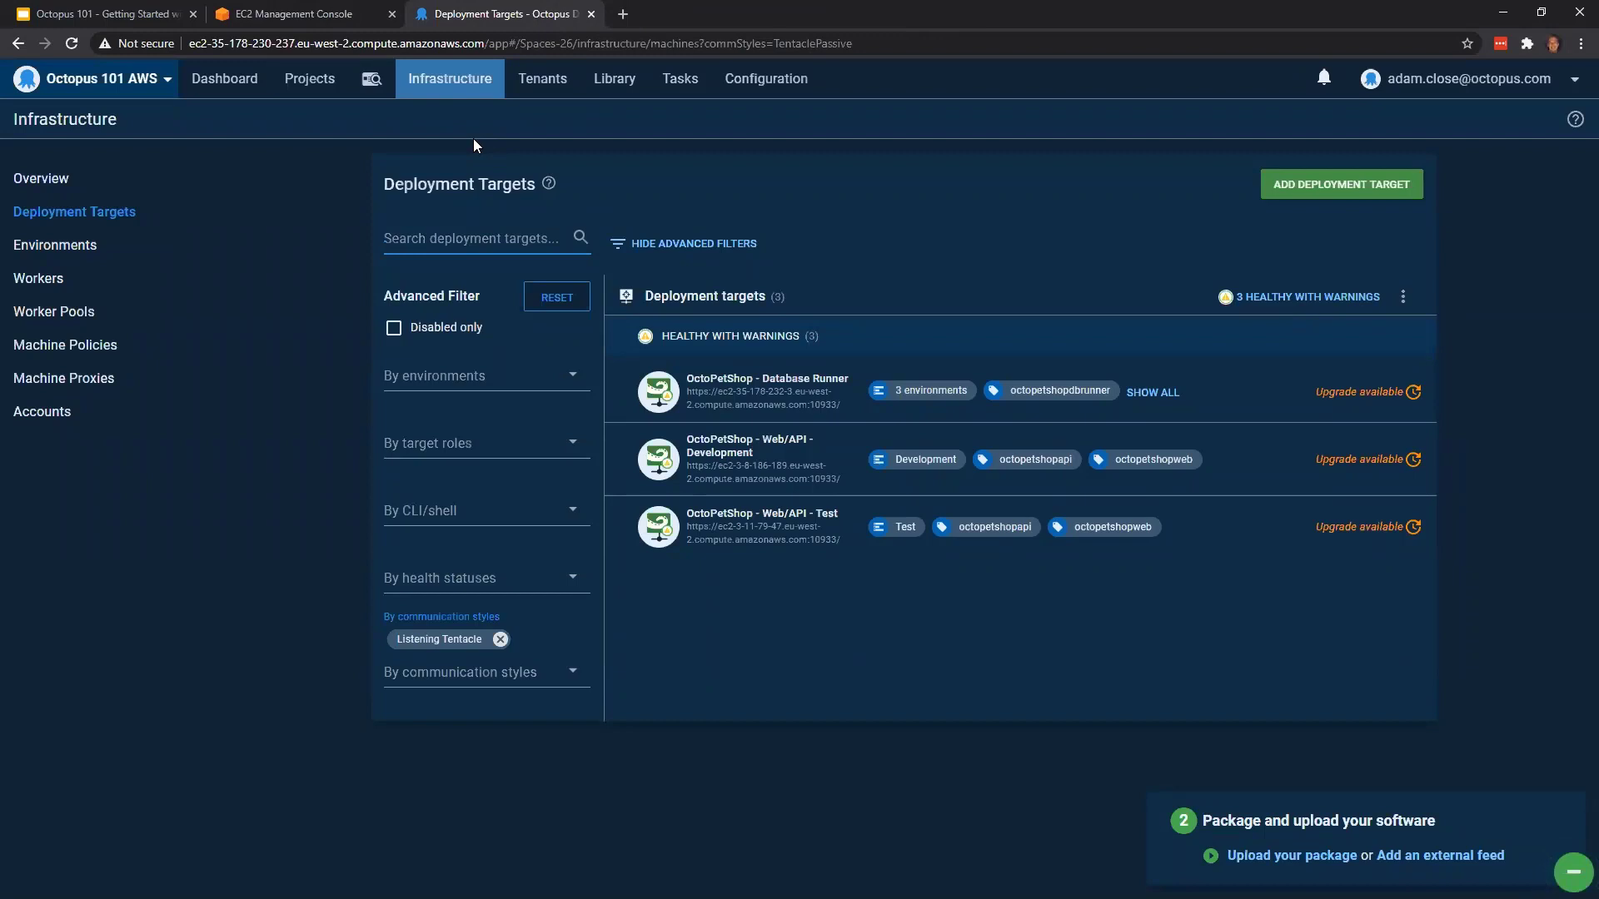
Open the built-in package repository from the dashboard guide, and examine the feed types offered when creating an external feed
{"action": "left_click", "coordinate": [247, 94]}
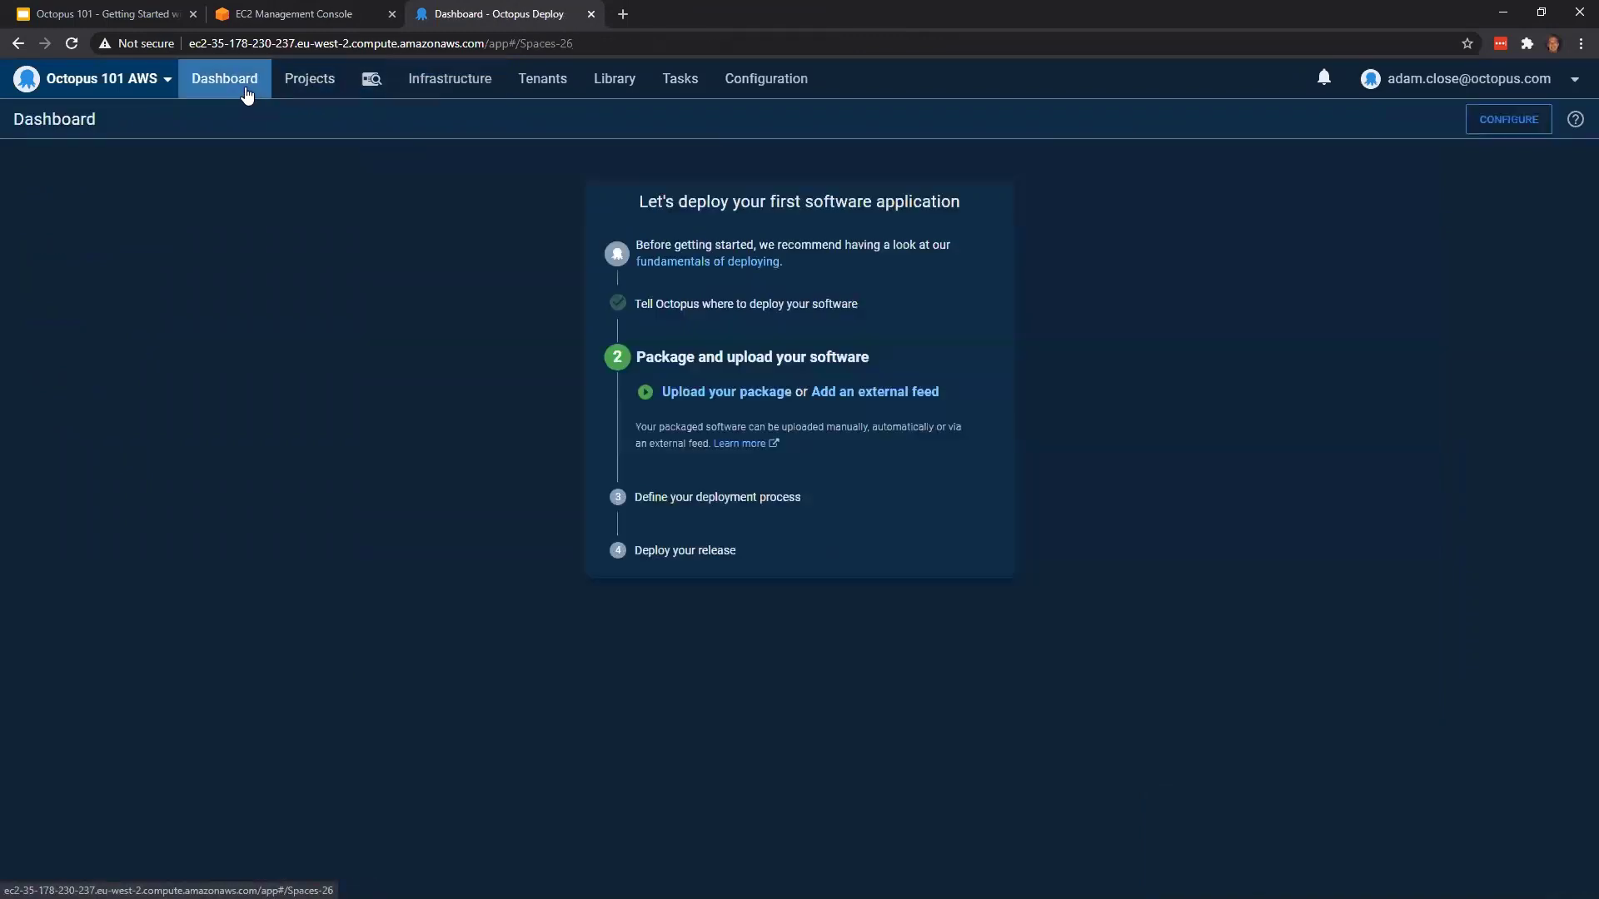
{"action": "left_click", "coordinate": [729, 395]}
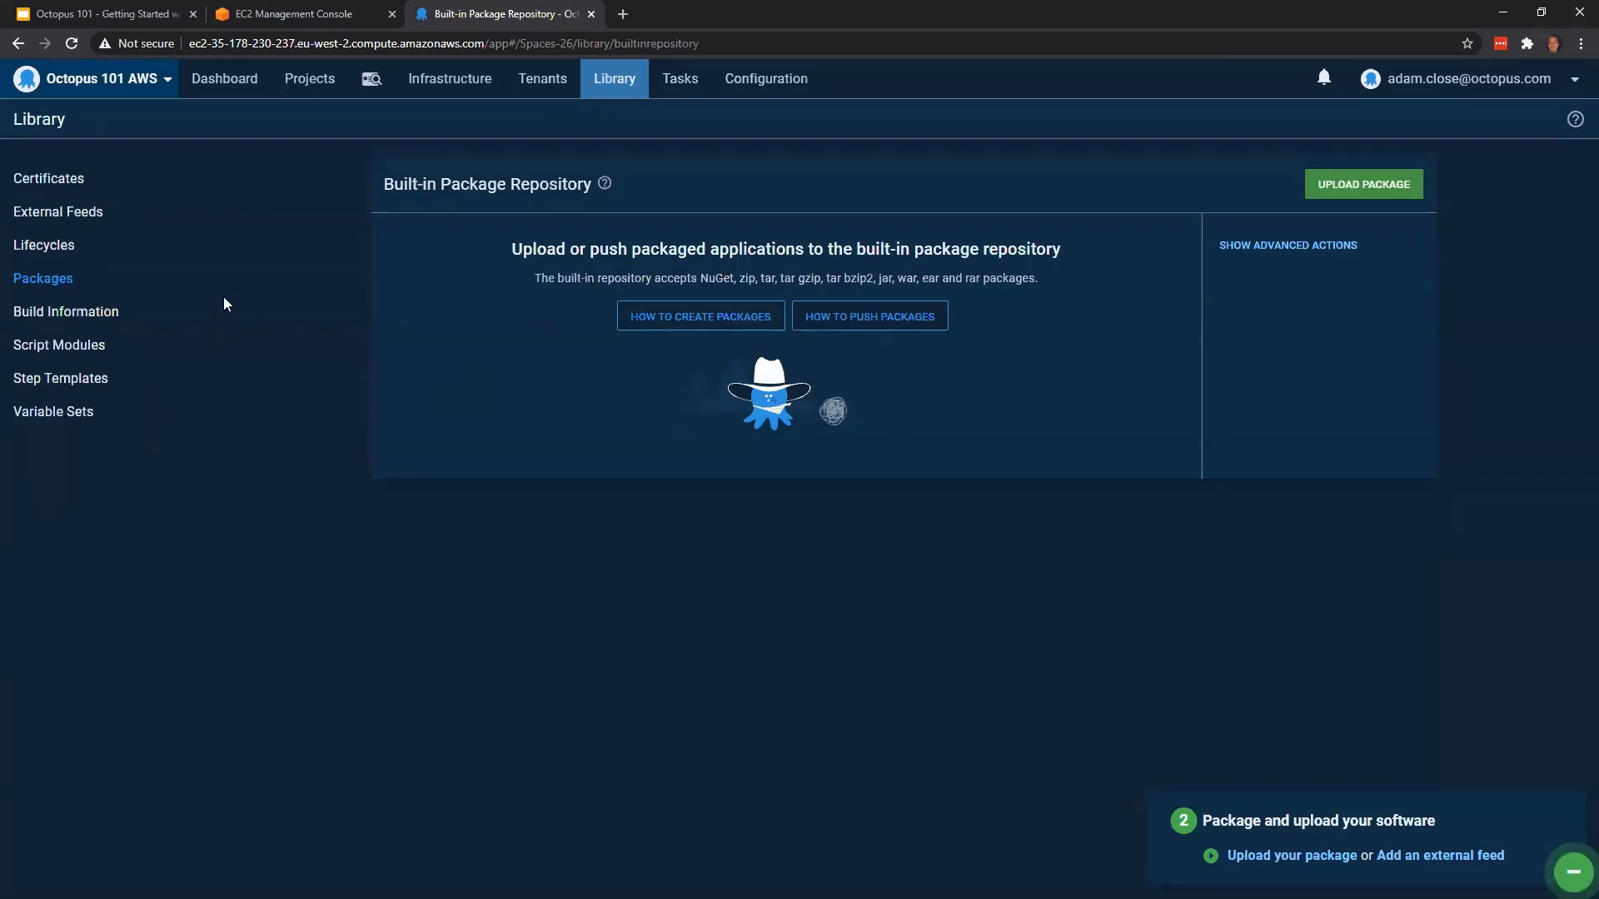
{"action": "left_click", "coordinate": [138, 226]}
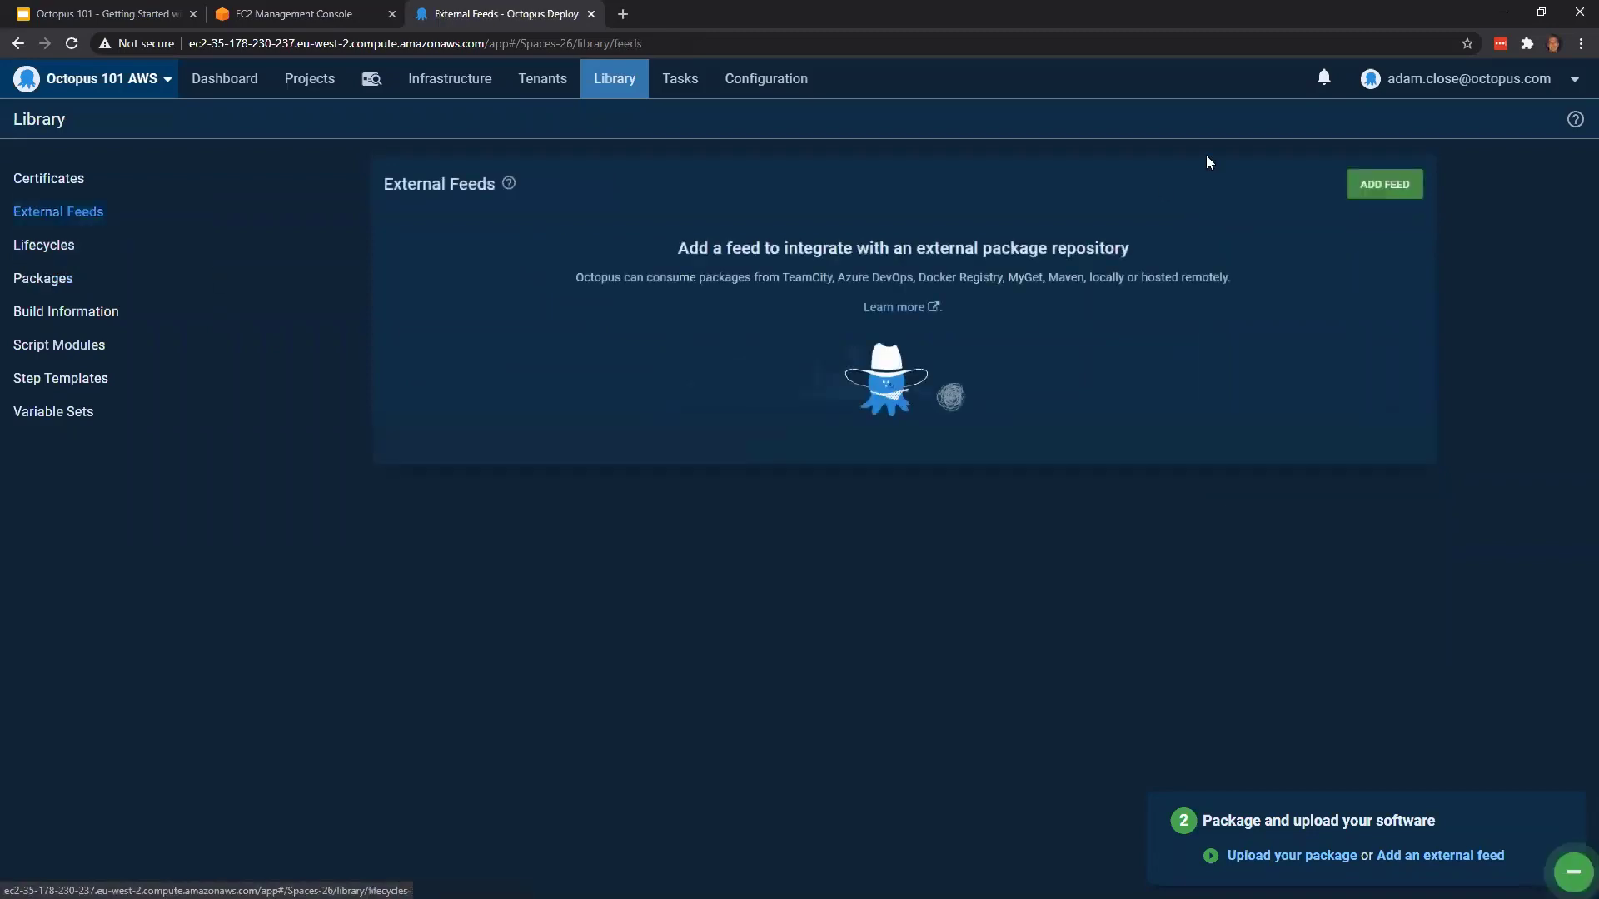
{"action": "left_click", "coordinate": [1402, 202]}
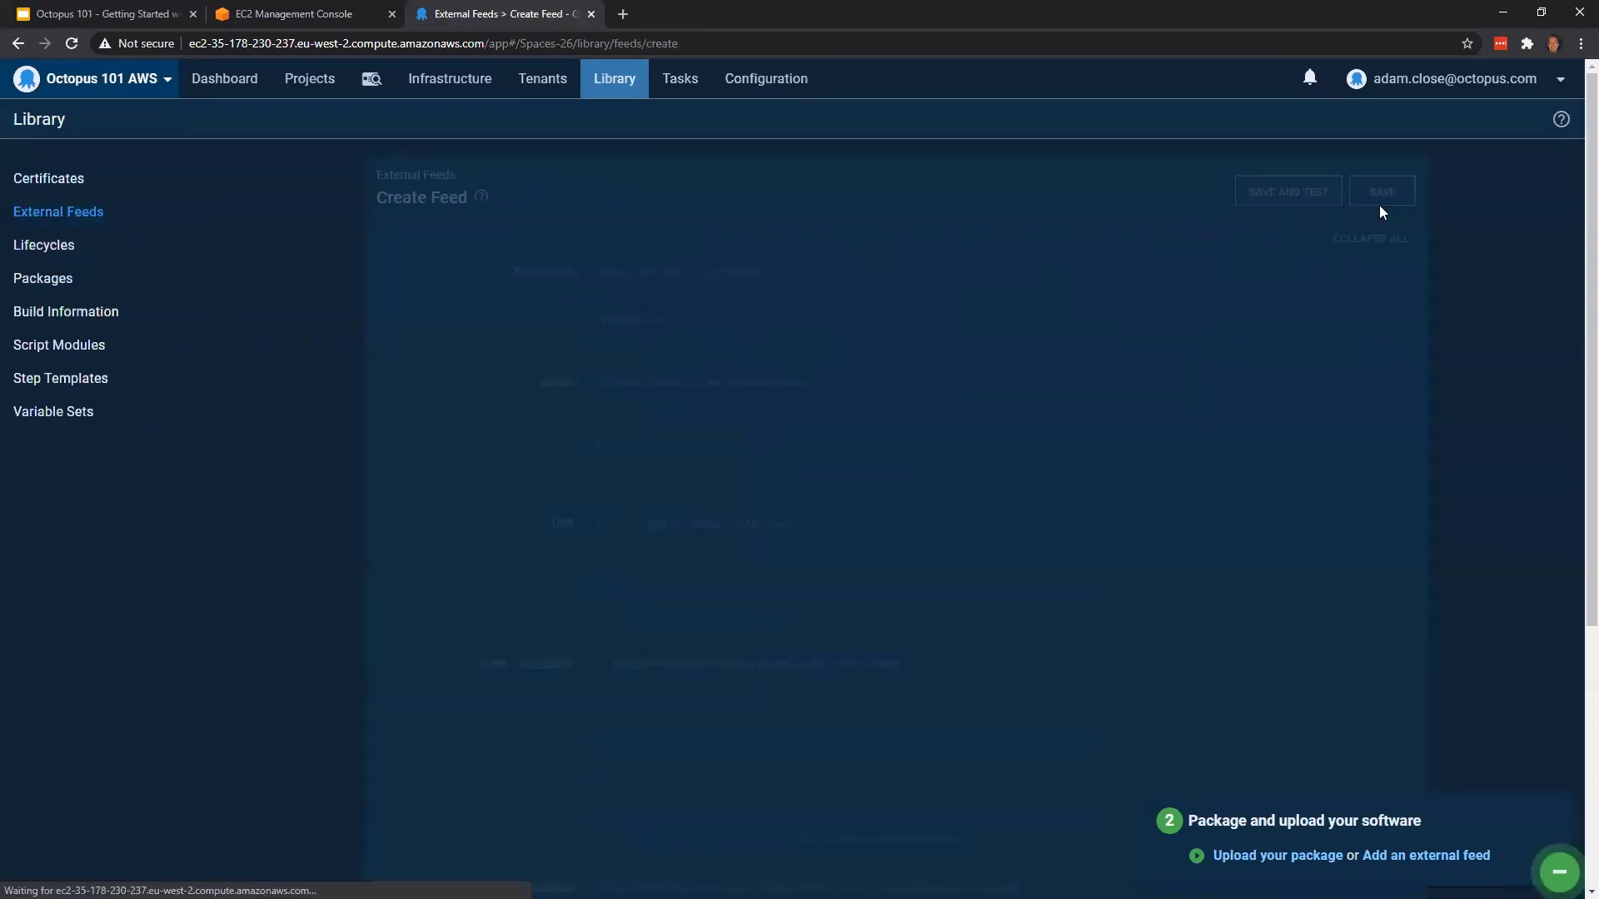
{"action": "left_click", "coordinate": [811, 320]}
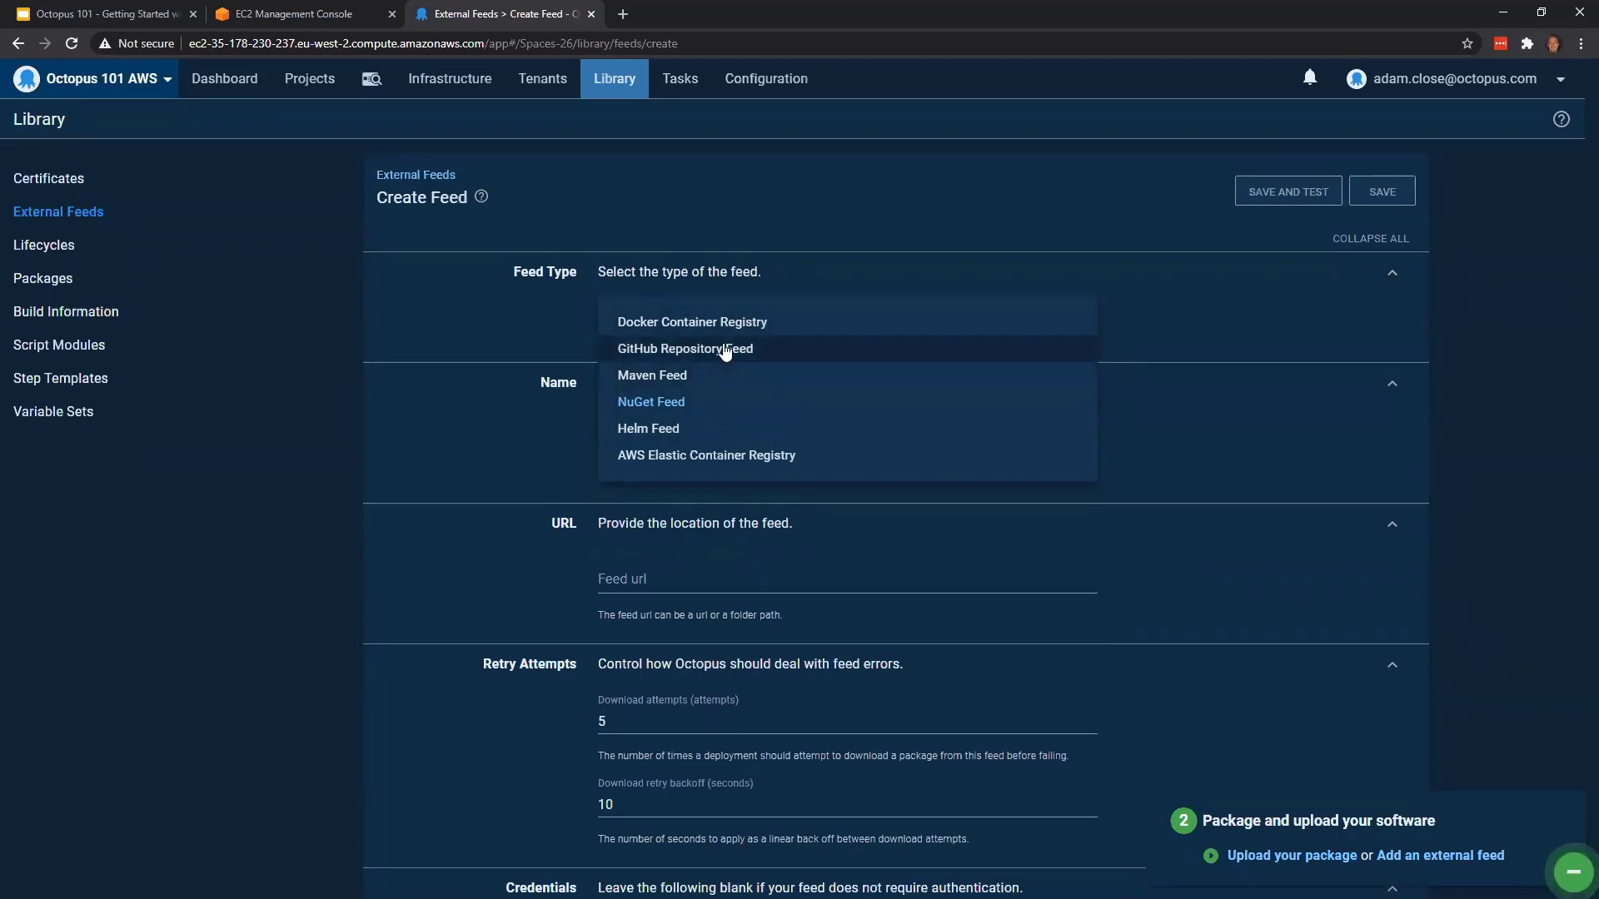
{"action": "left_click", "coordinate": [300, 309]}
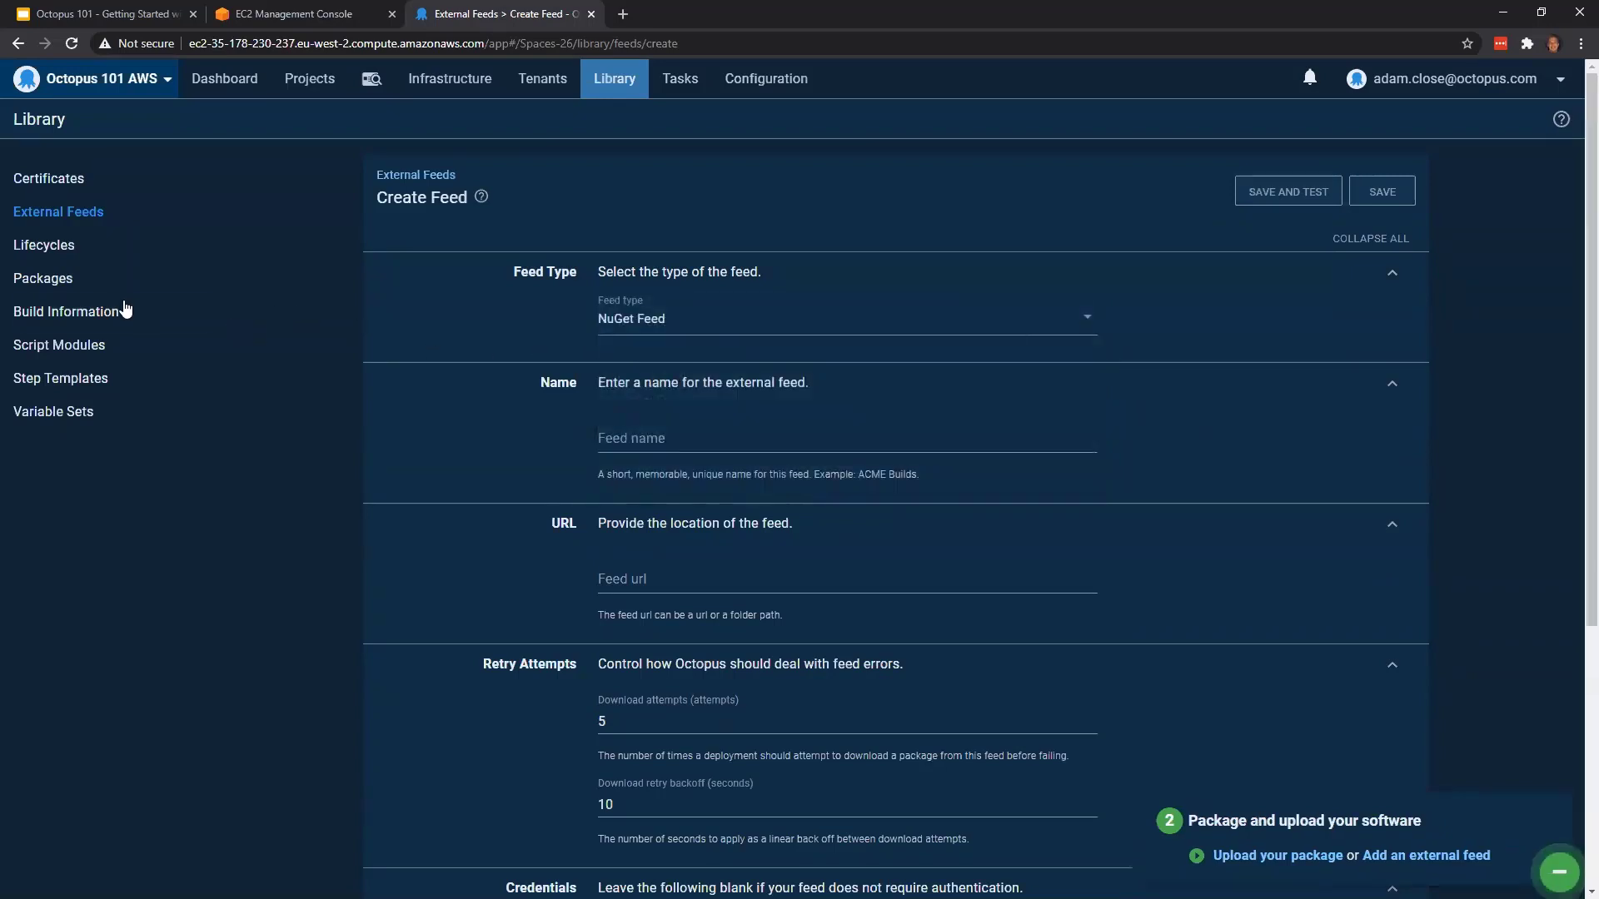
Review the built-in package repository's guidance on creating packages for different application types and on pushing packages
{"action": "left_click", "coordinate": [99, 284]}
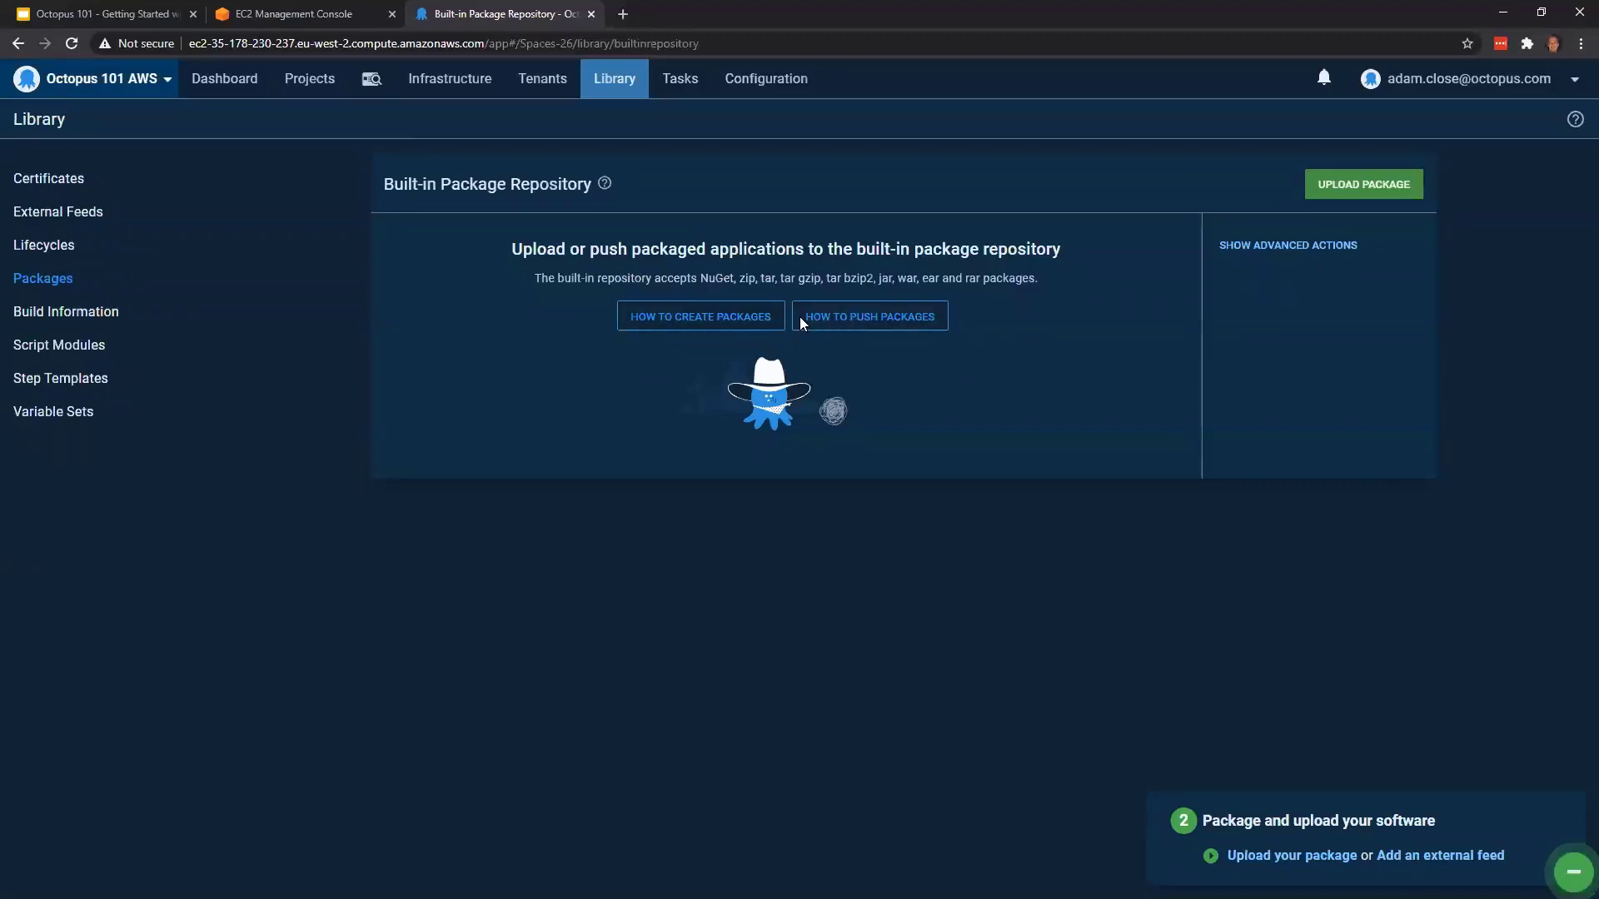
{"action": "left_click", "coordinate": [687, 322]}
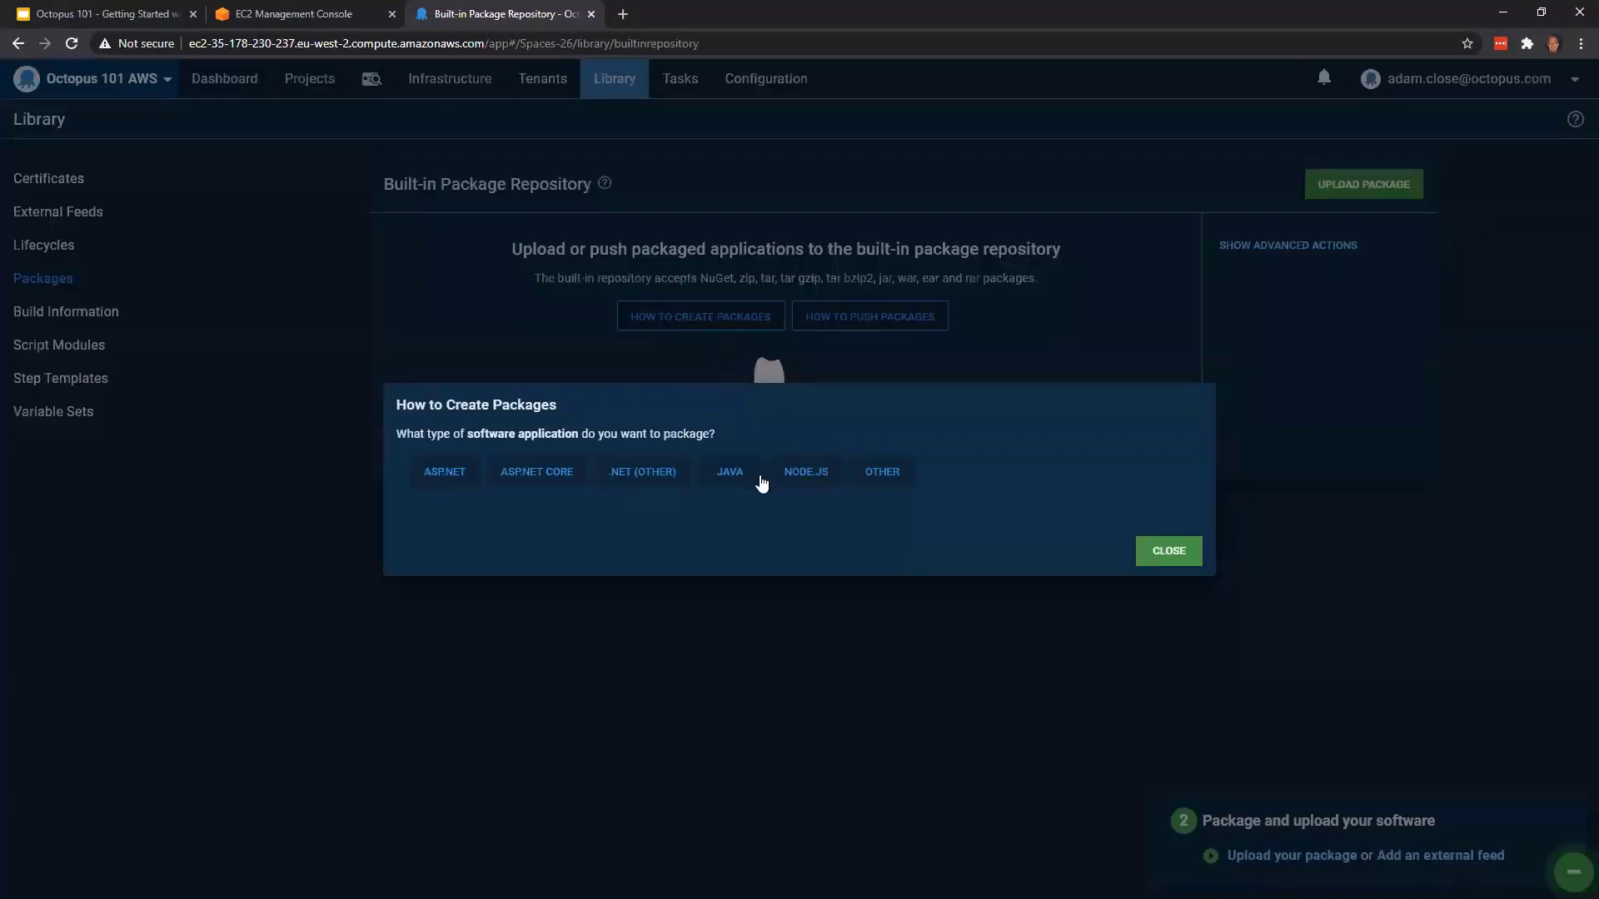
{"action": "left_click", "coordinate": [464, 471]}
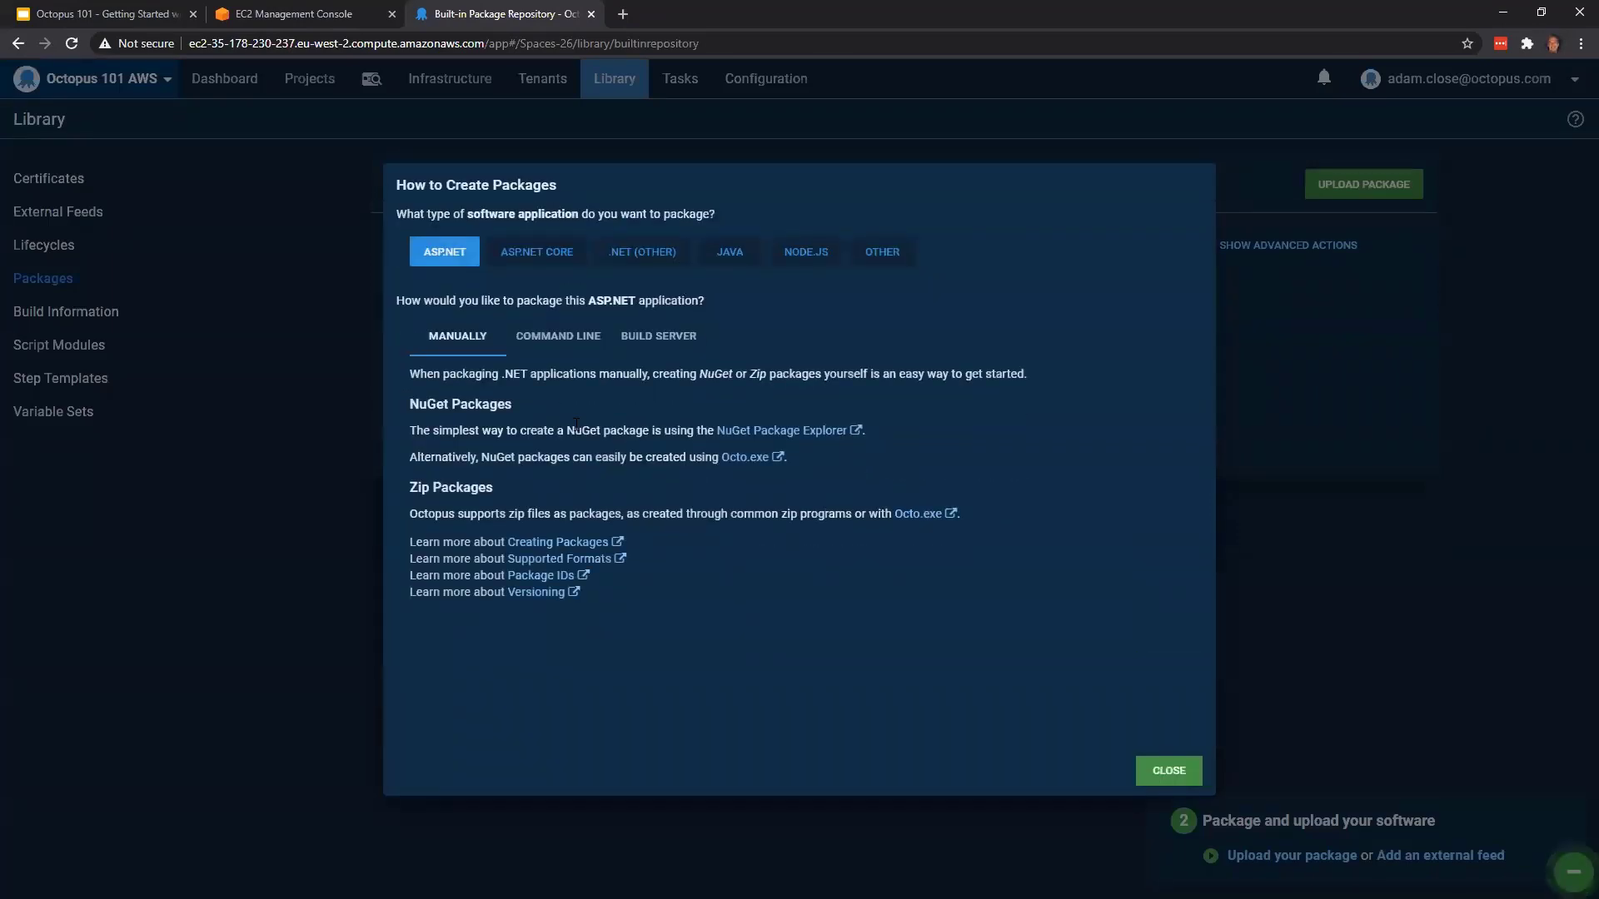
{"action": "left_click", "coordinate": [536, 346]}
{"action": "left_click", "coordinate": [672, 345]}
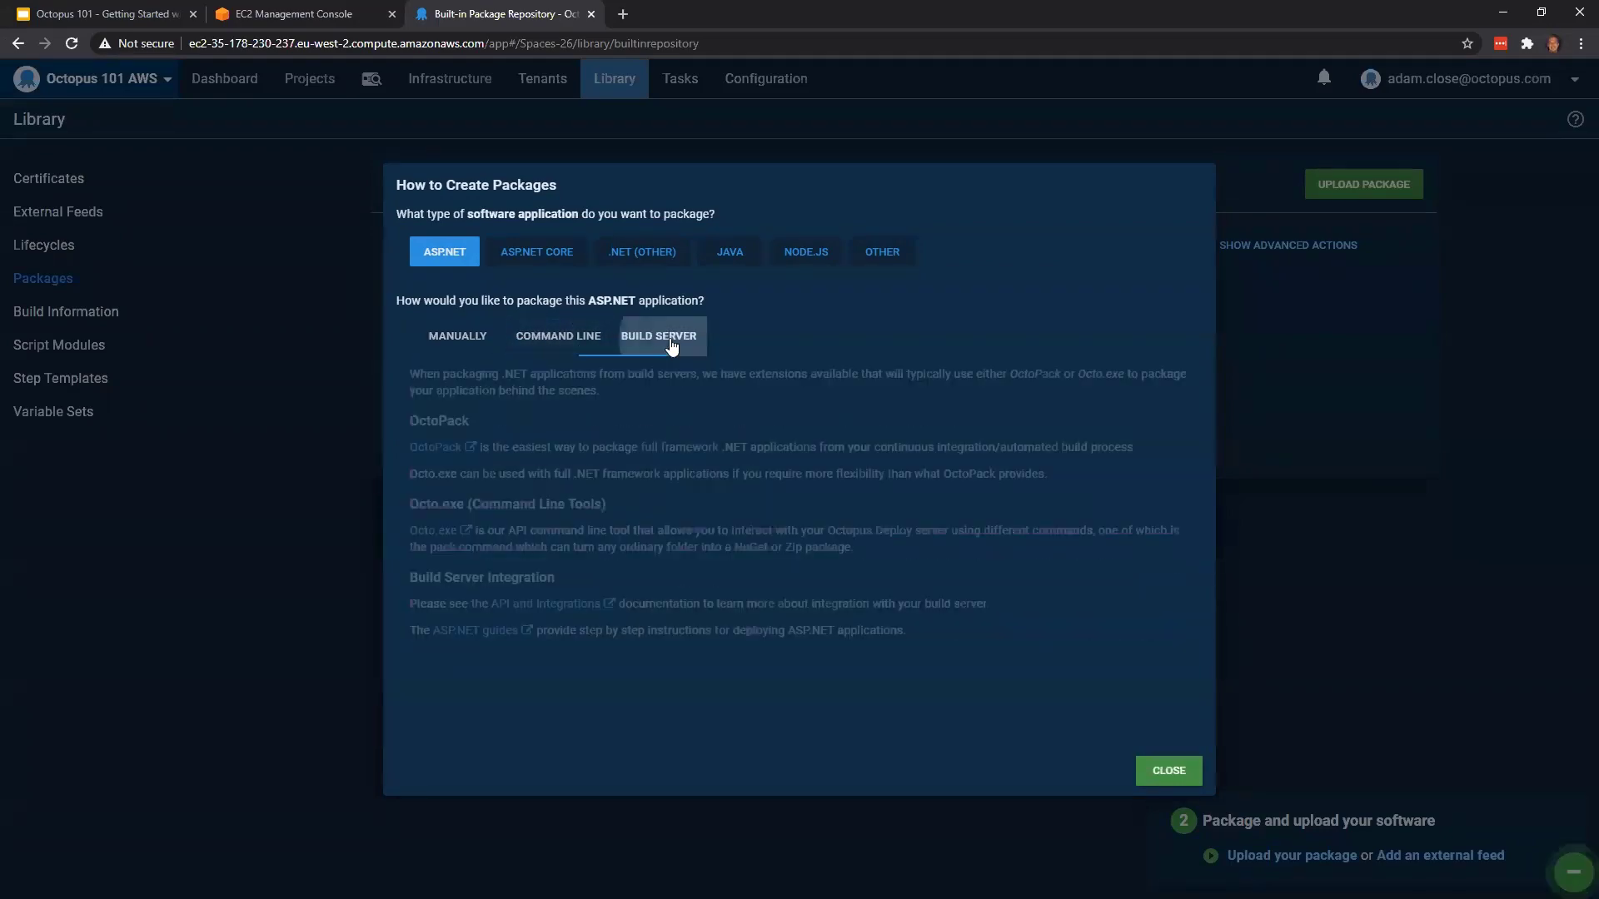
{"action": "left_click", "coordinate": [548, 263]}
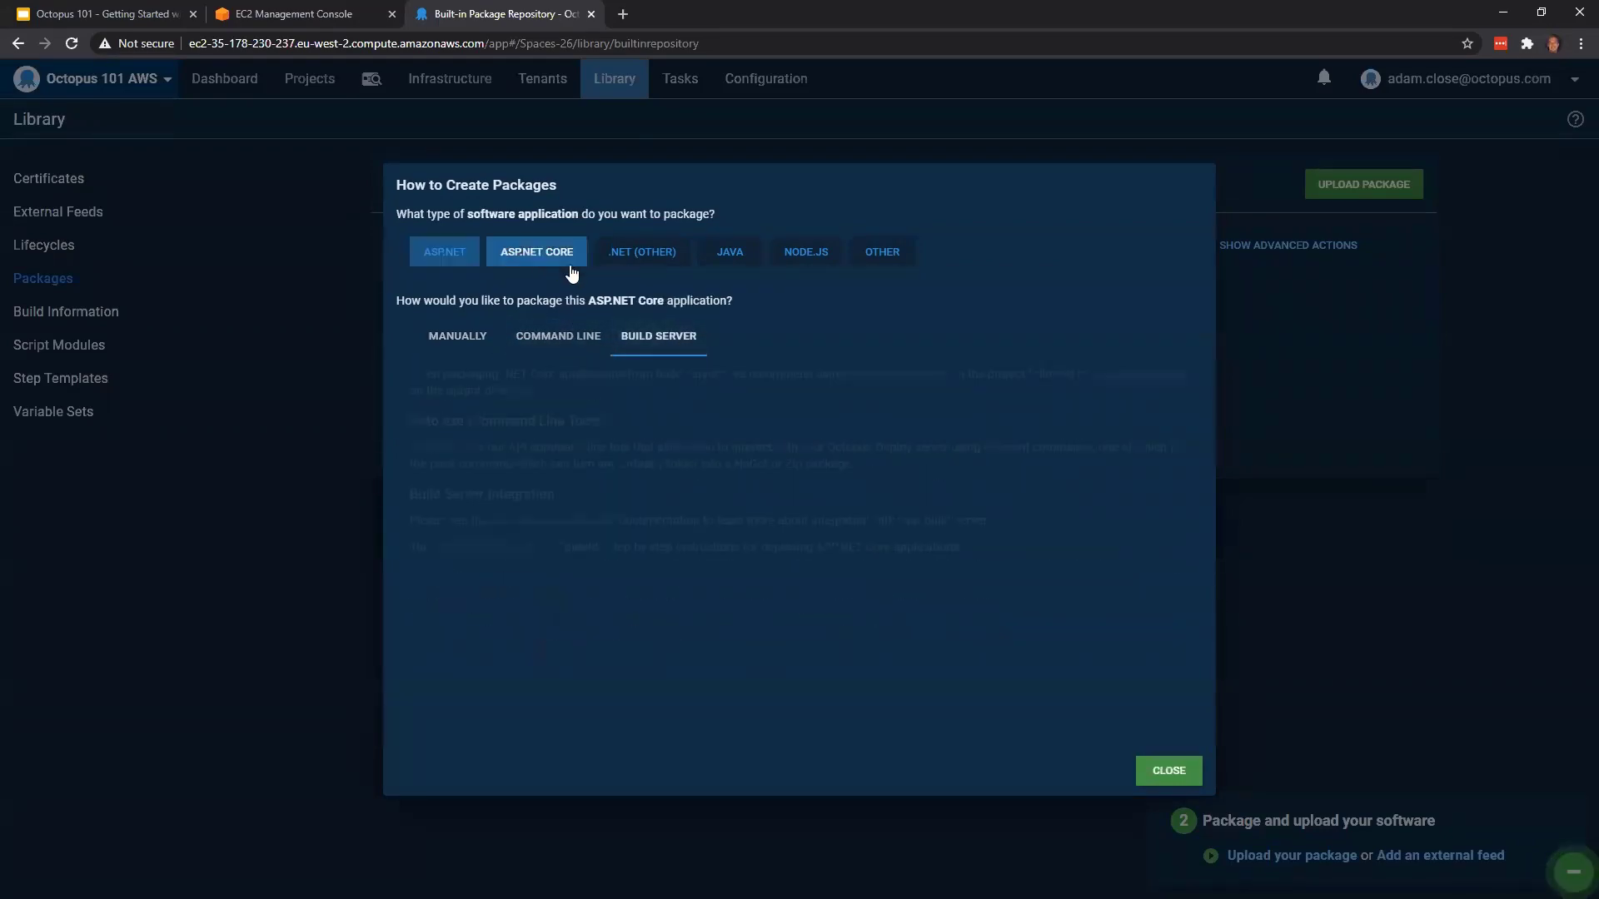
{"action": "left_click", "coordinate": [657, 263]}
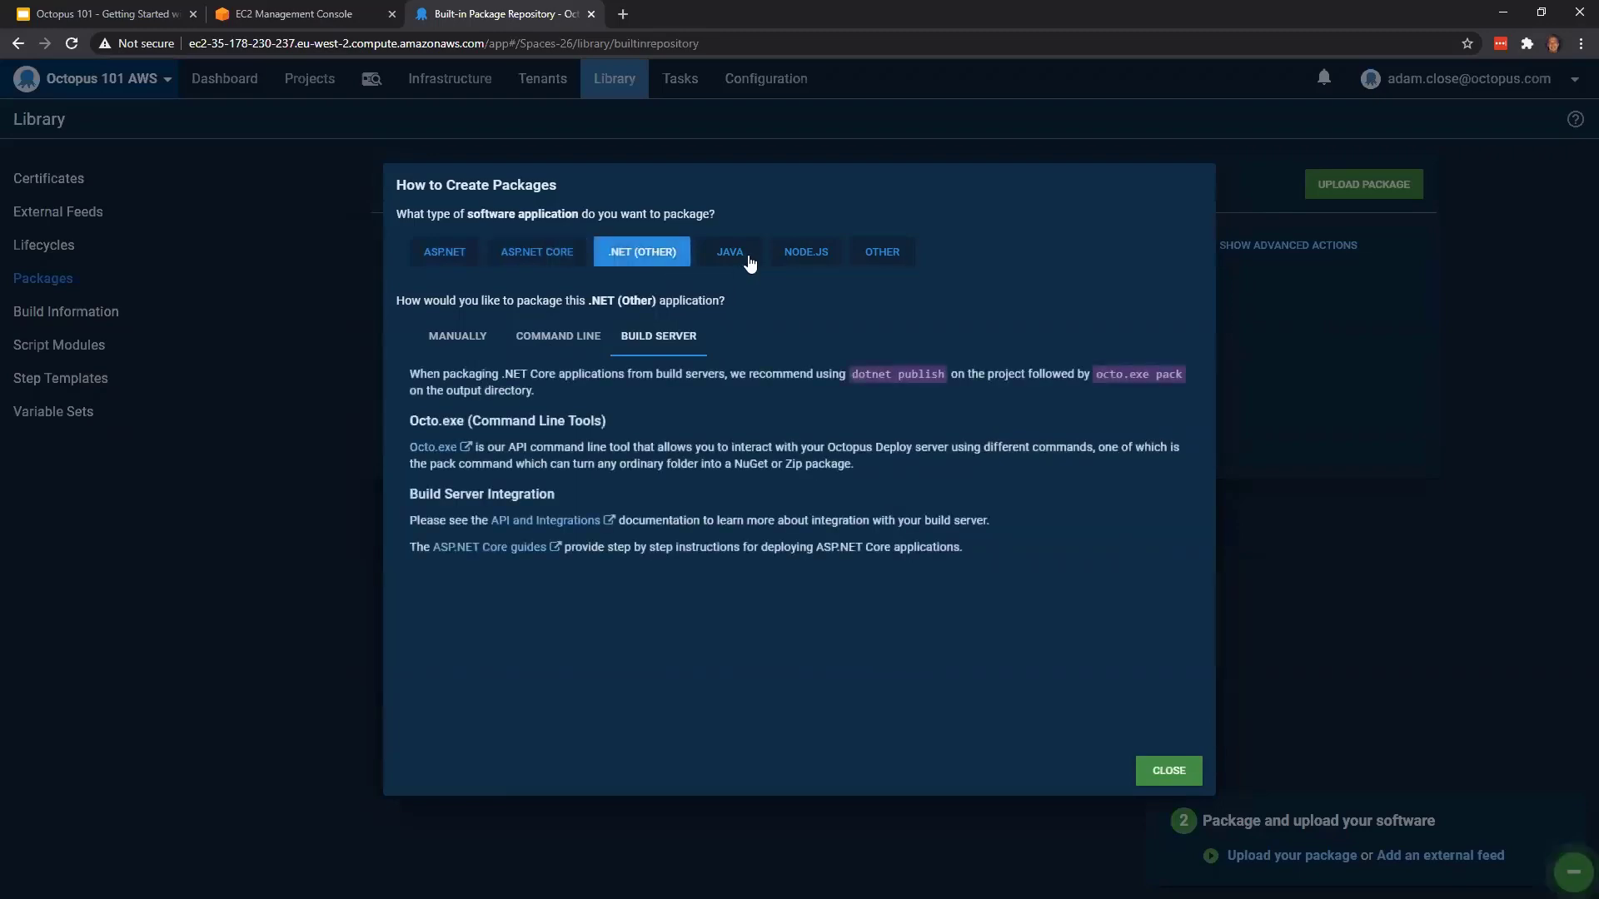
{"action": "left_click", "coordinate": [748, 261]}
{"action": "left_click", "coordinate": [817, 254]}
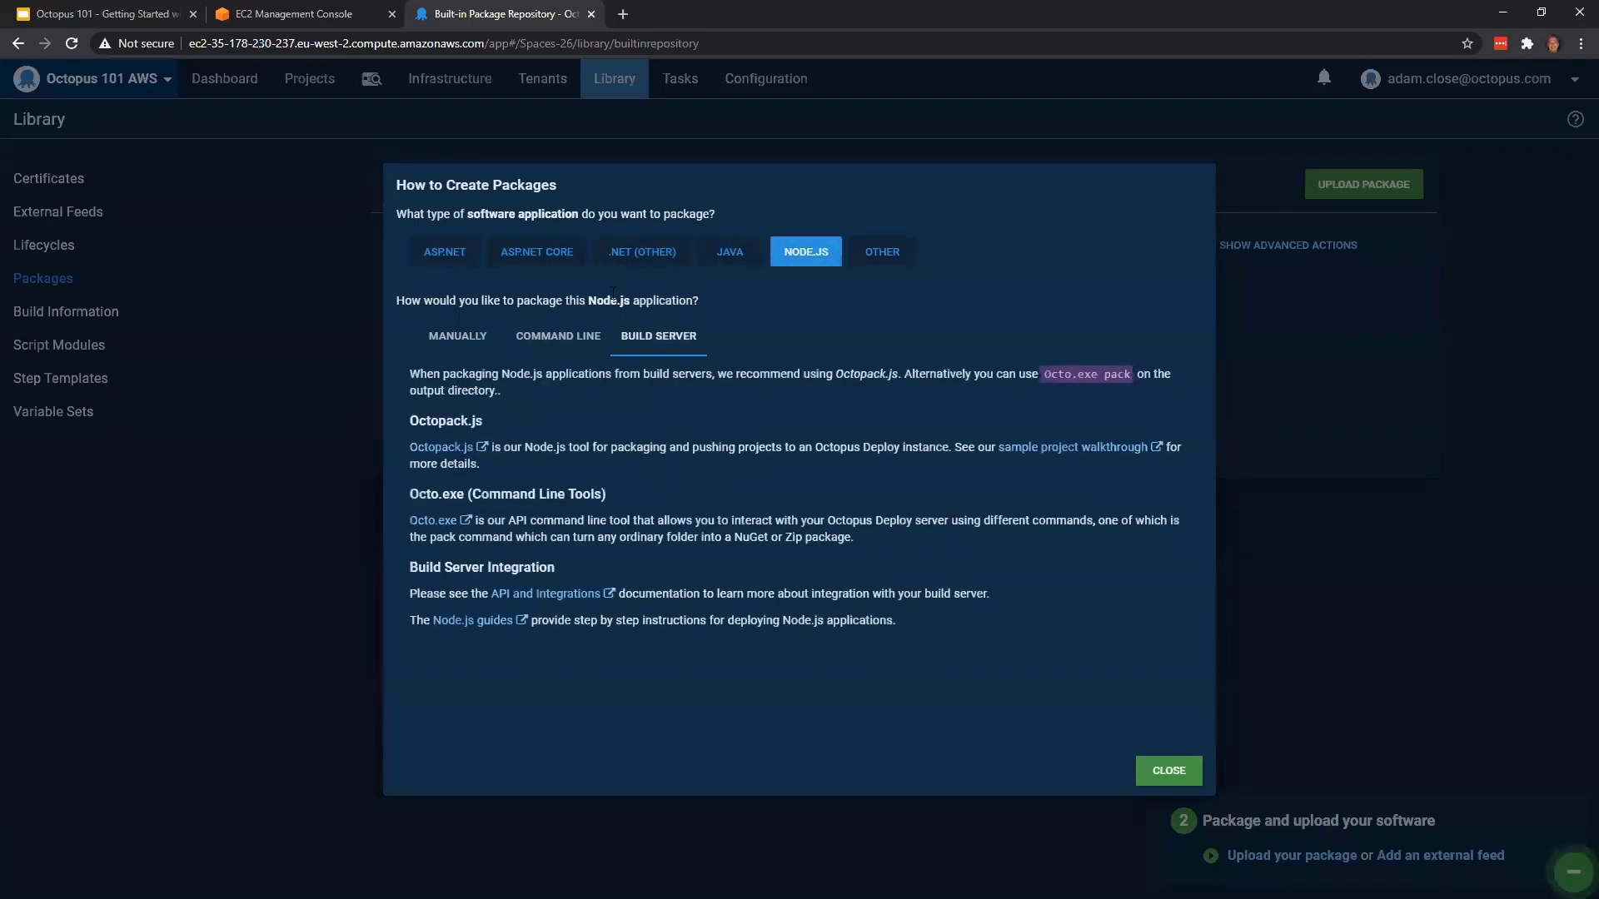
{"action": "left_click", "coordinate": [441, 260]}
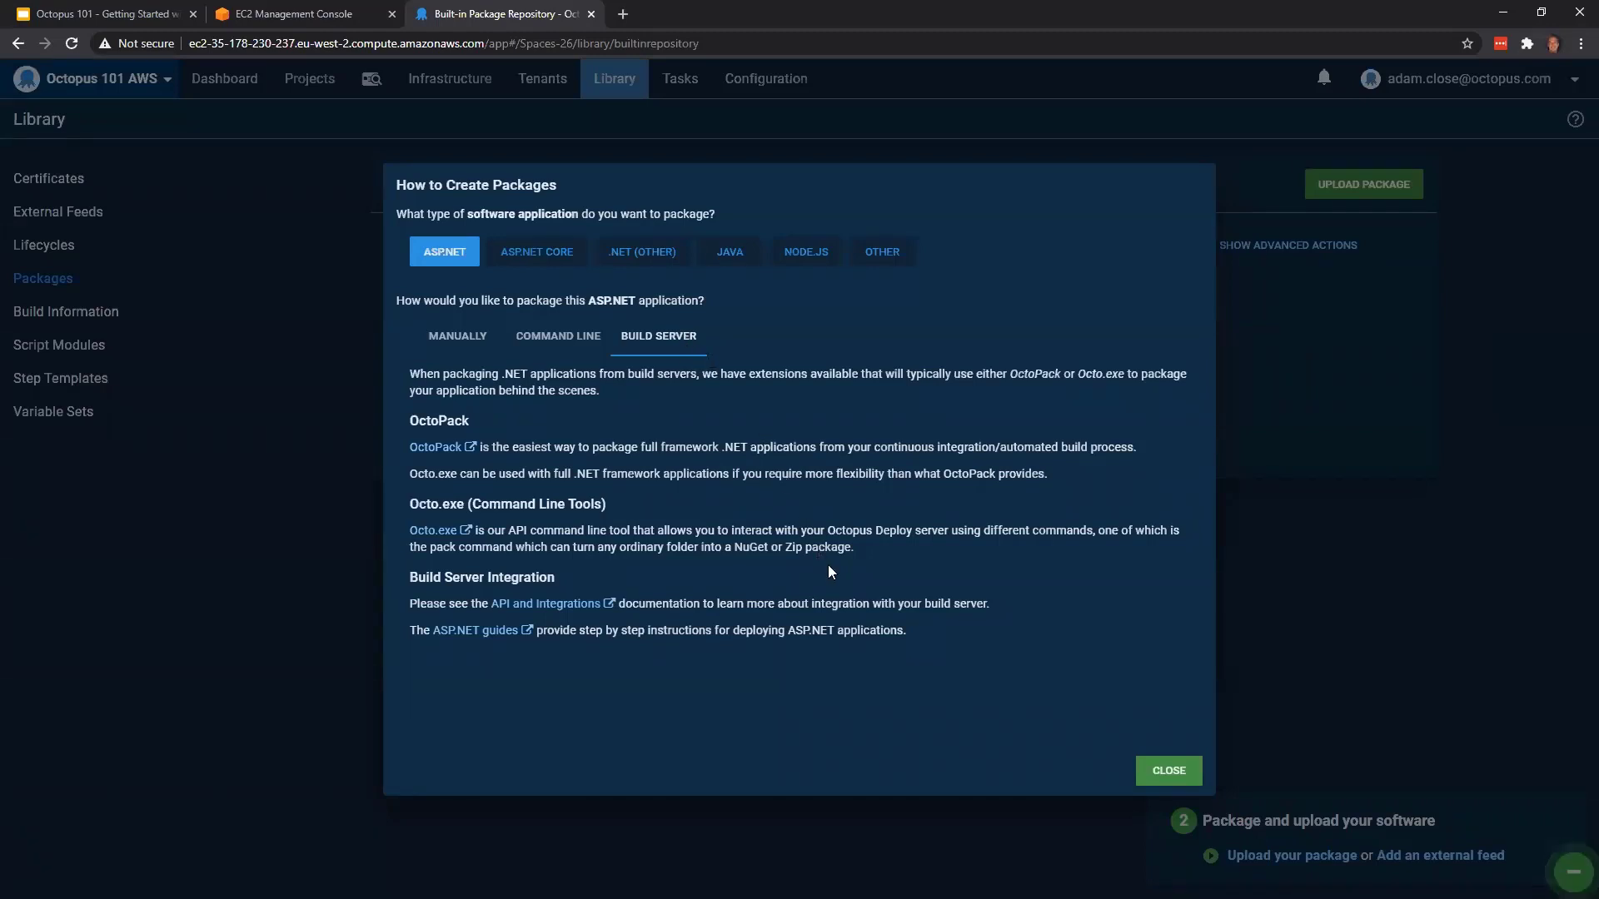
{"action": "left_click", "coordinate": [1166, 770]}
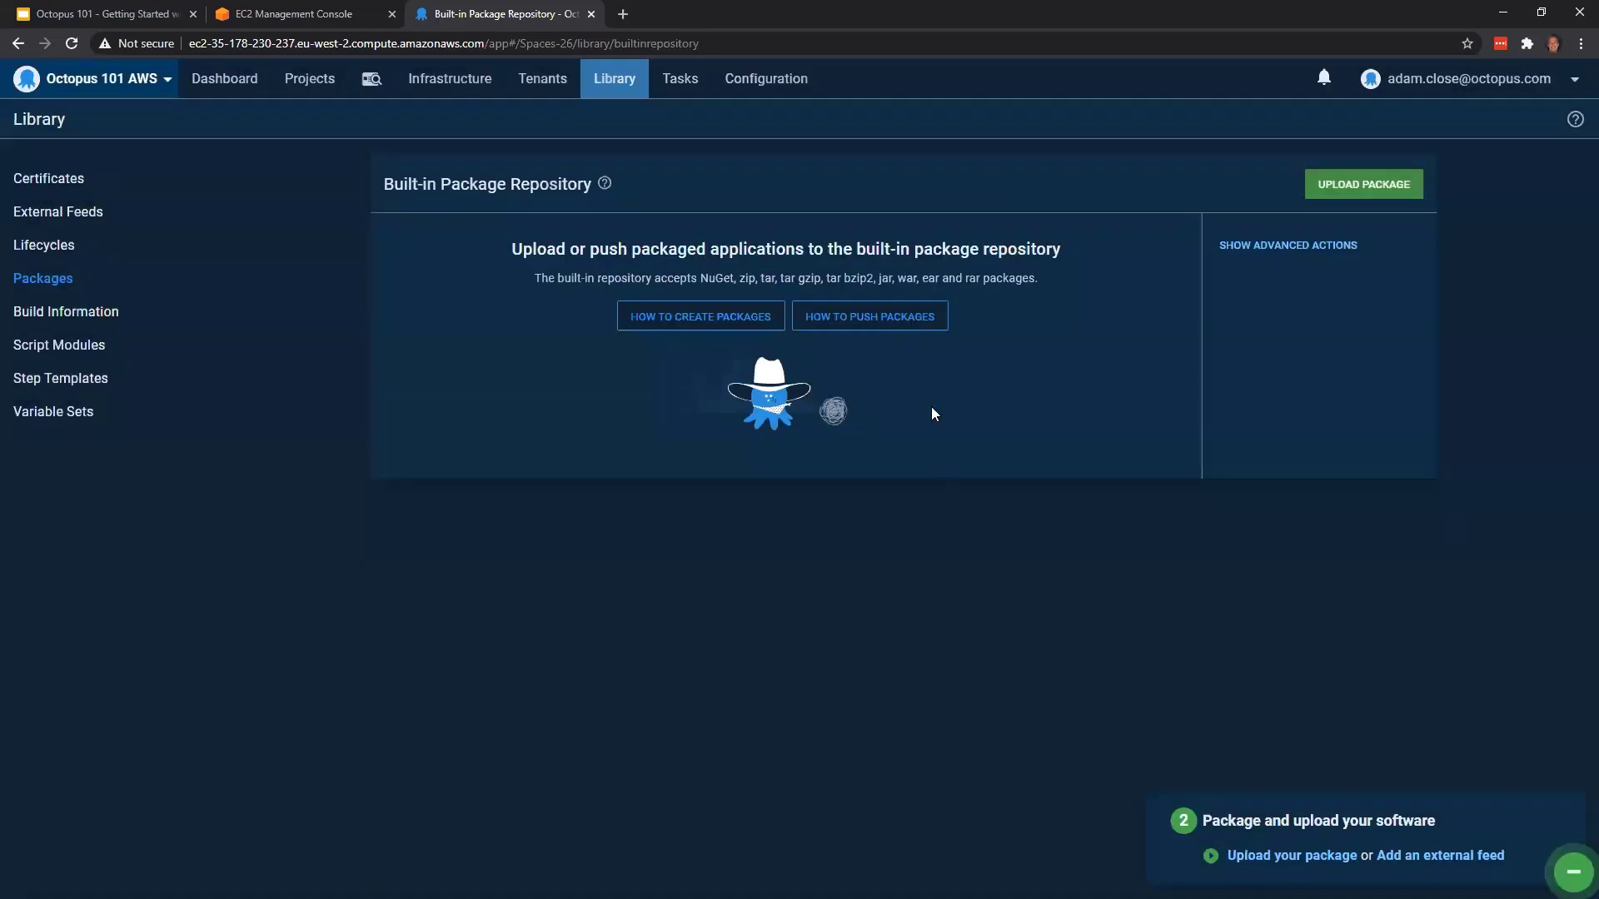
{"action": "left_click", "coordinate": [908, 332]}
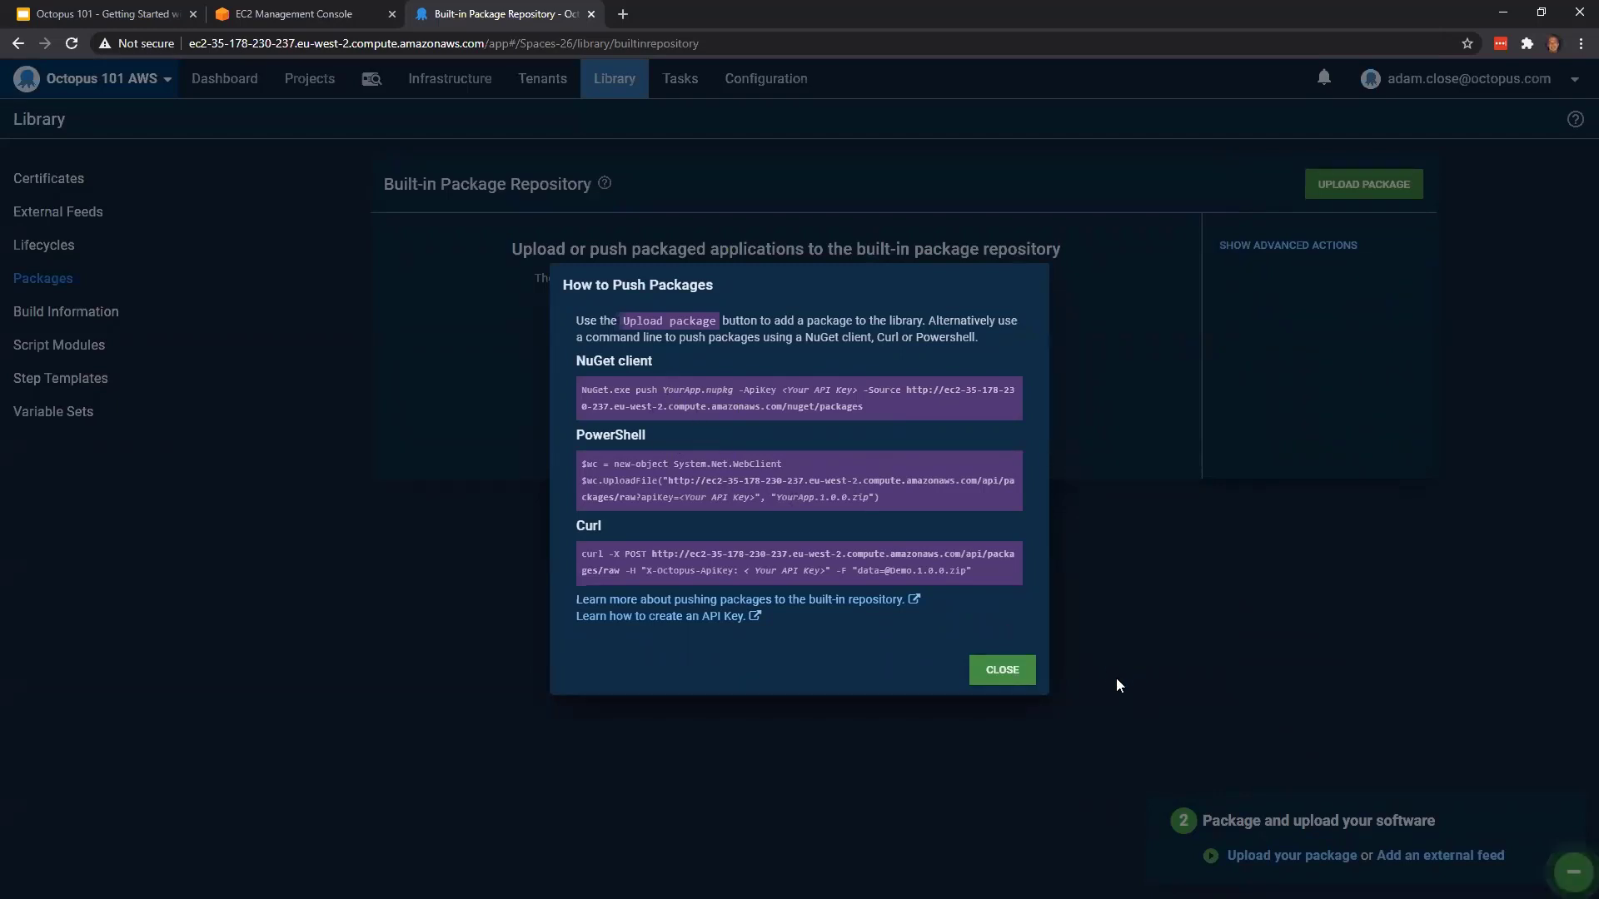
{"action": "left_click", "coordinate": [1014, 679]}
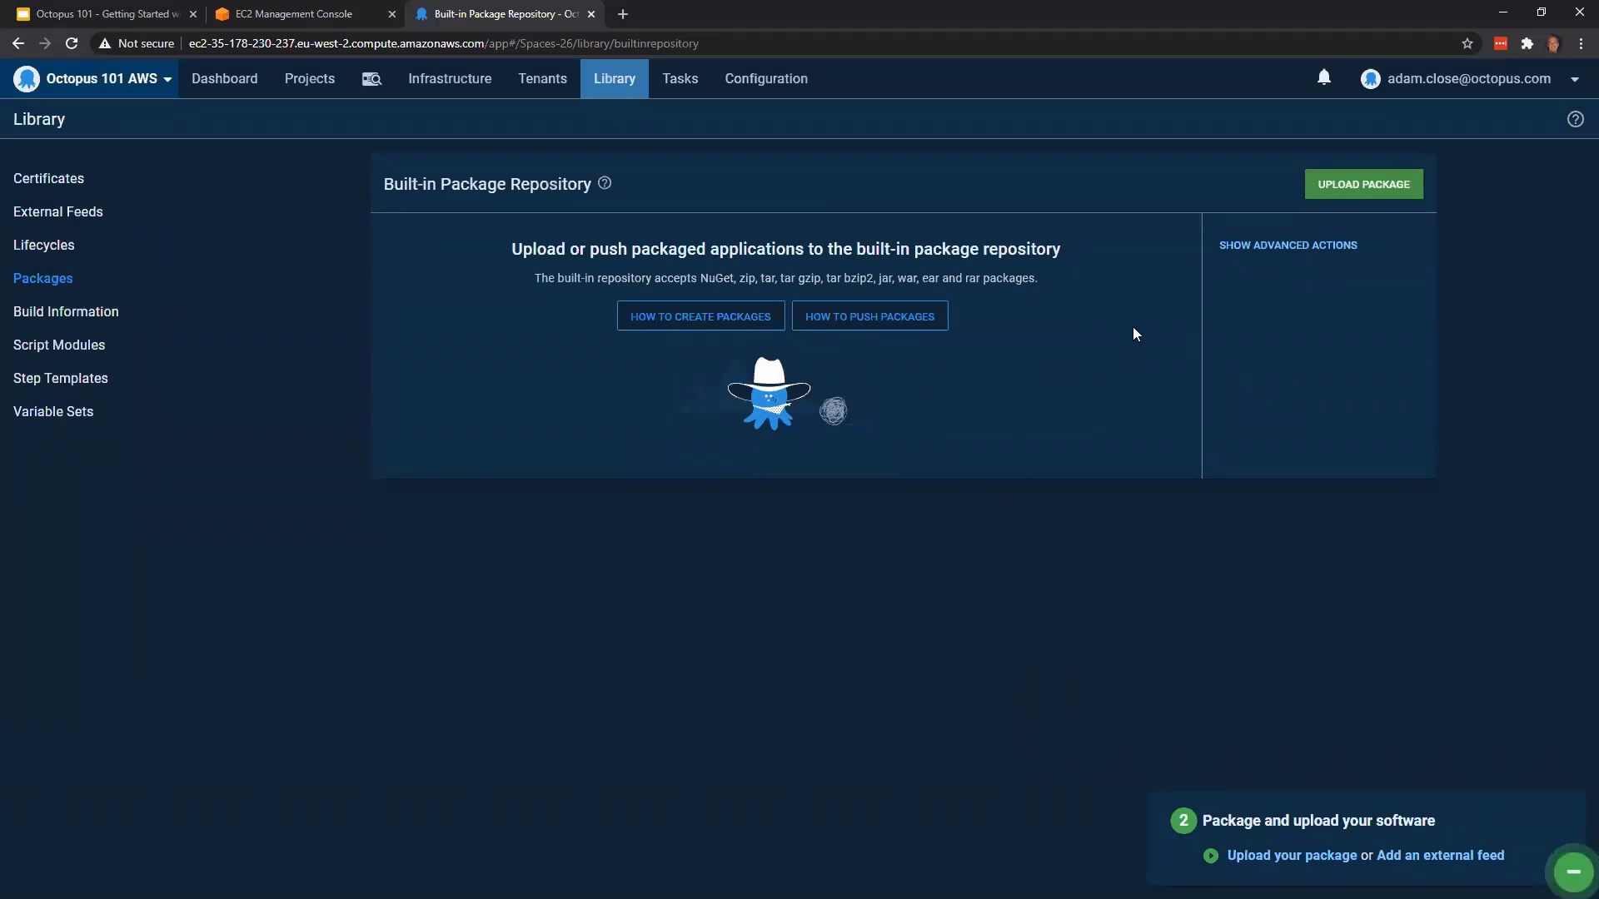
Upload OctopusSamples.OctoPetShop.Database.2020.07.20.2.zip from the AWS Webinar folder to the built-in package repository
{"action": "left_click", "coordinate": [1357, 186]}
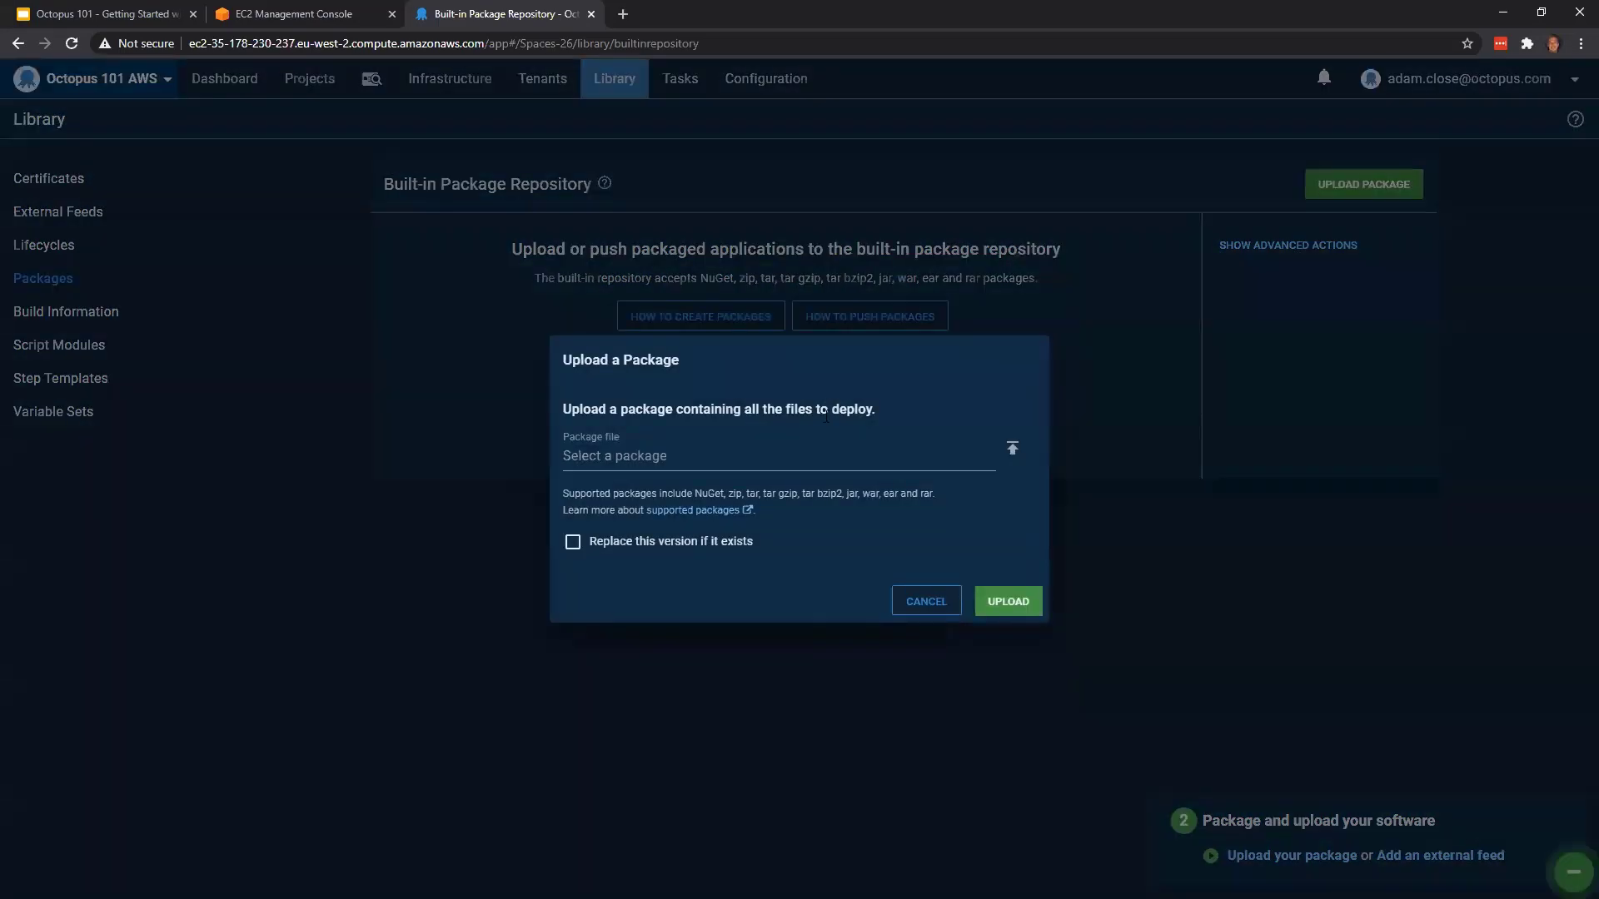
{"action": "left_click", "coordinate": [646, 457]}
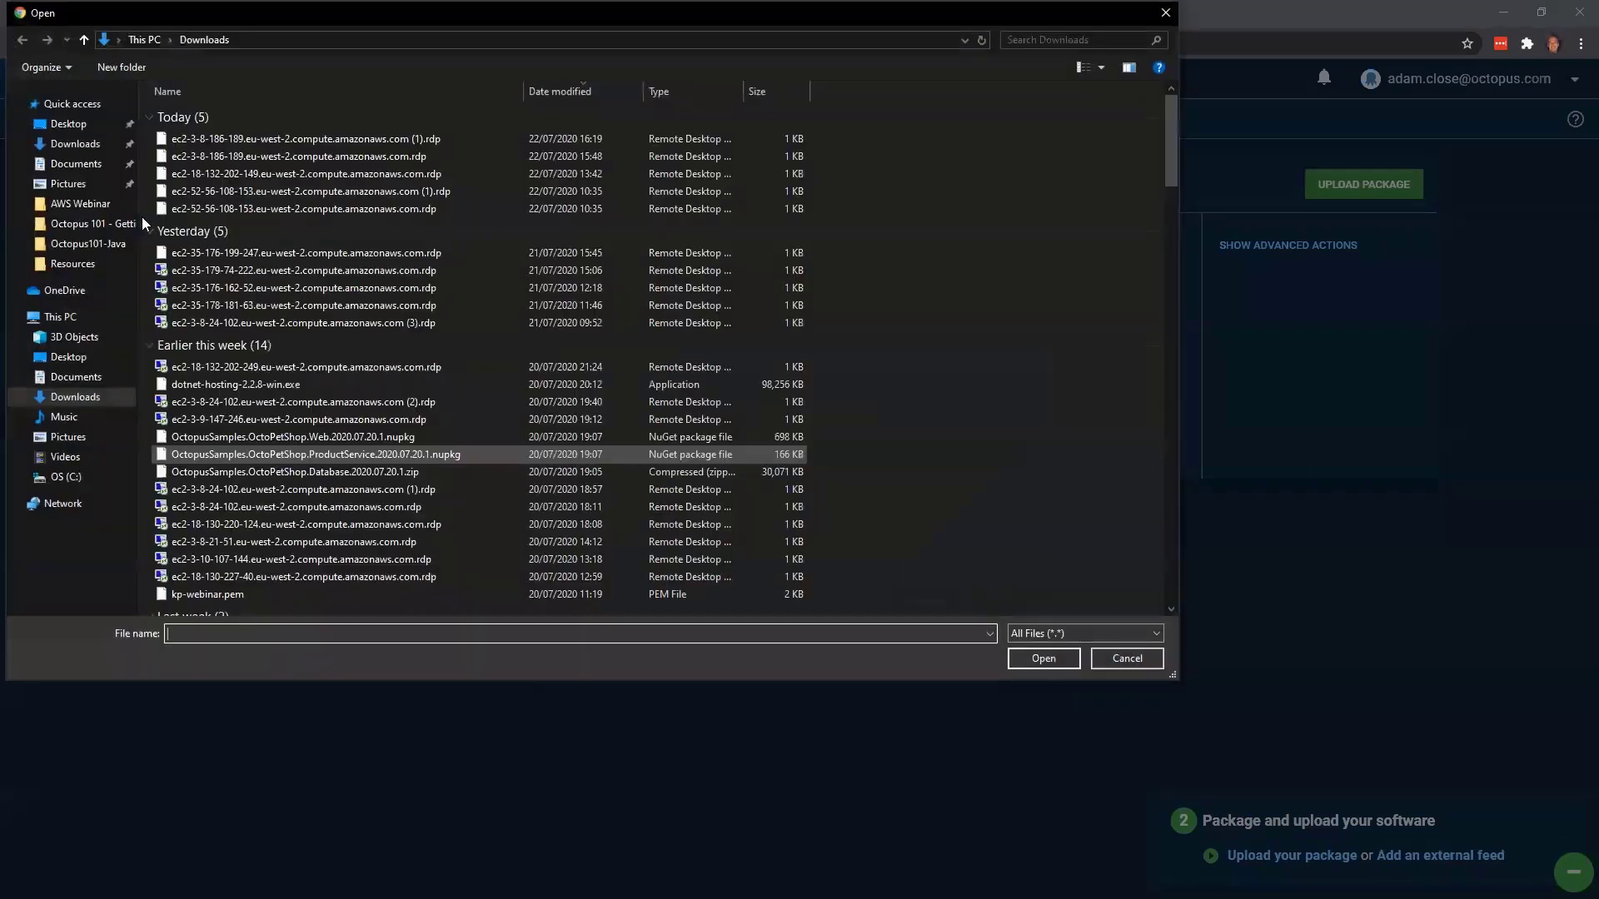
{"action": "left_click", "coordinate": [83, 204]}
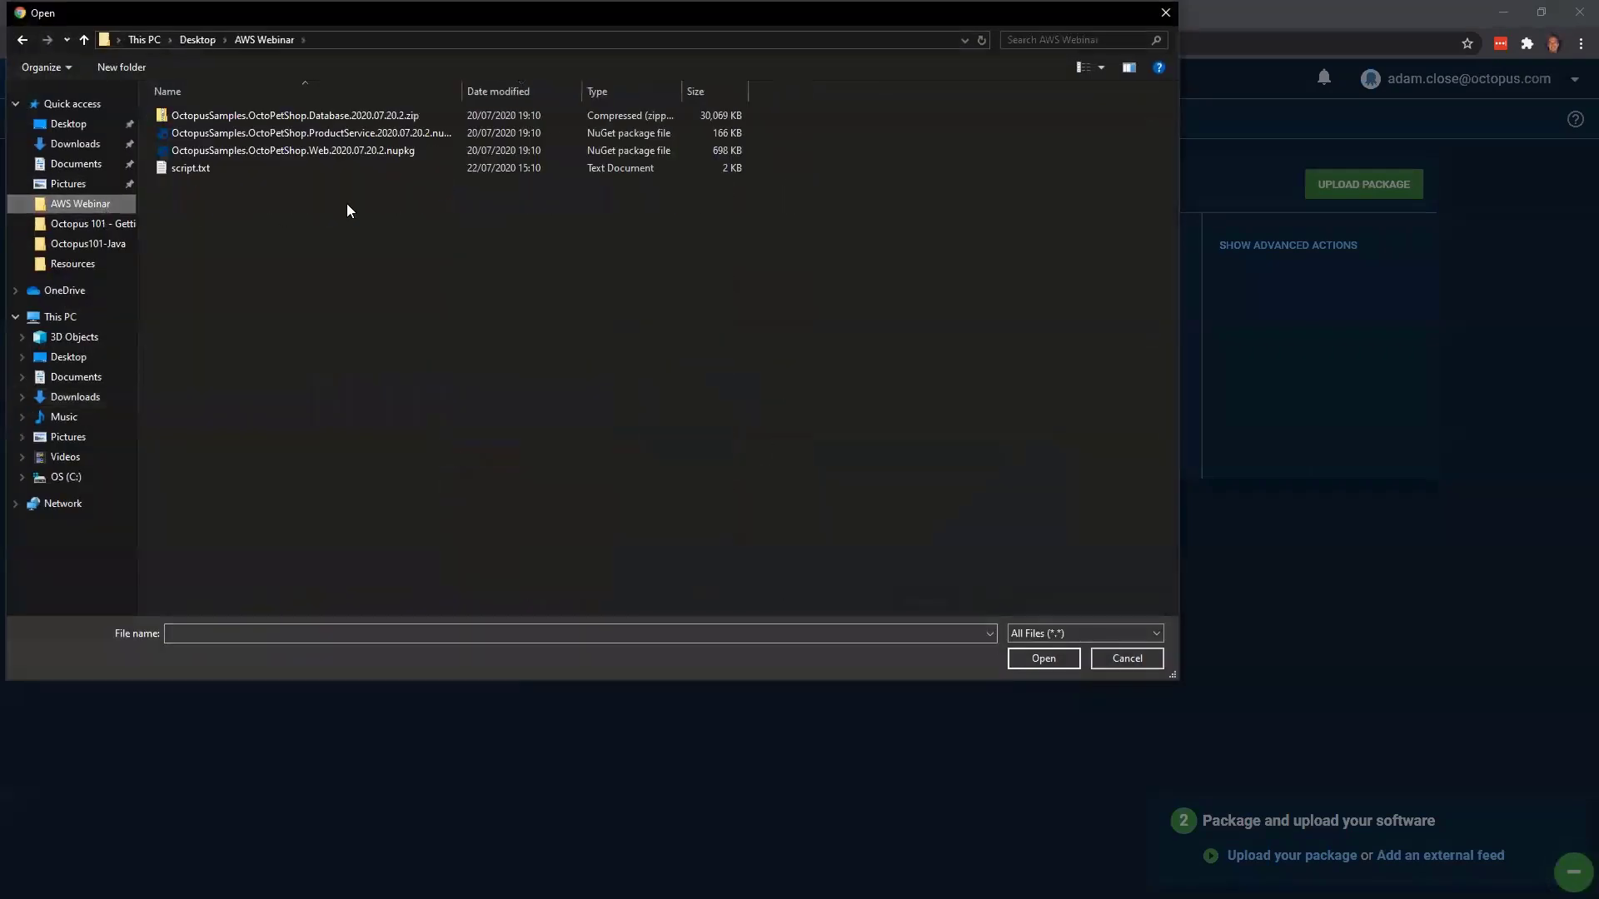
{"action": "left_click", "coordinate": [434, 122]}
{"action": "double_click", "coordinate": [435, 121]}
{"action": "left_click", "coordinate": [1006, 599]}
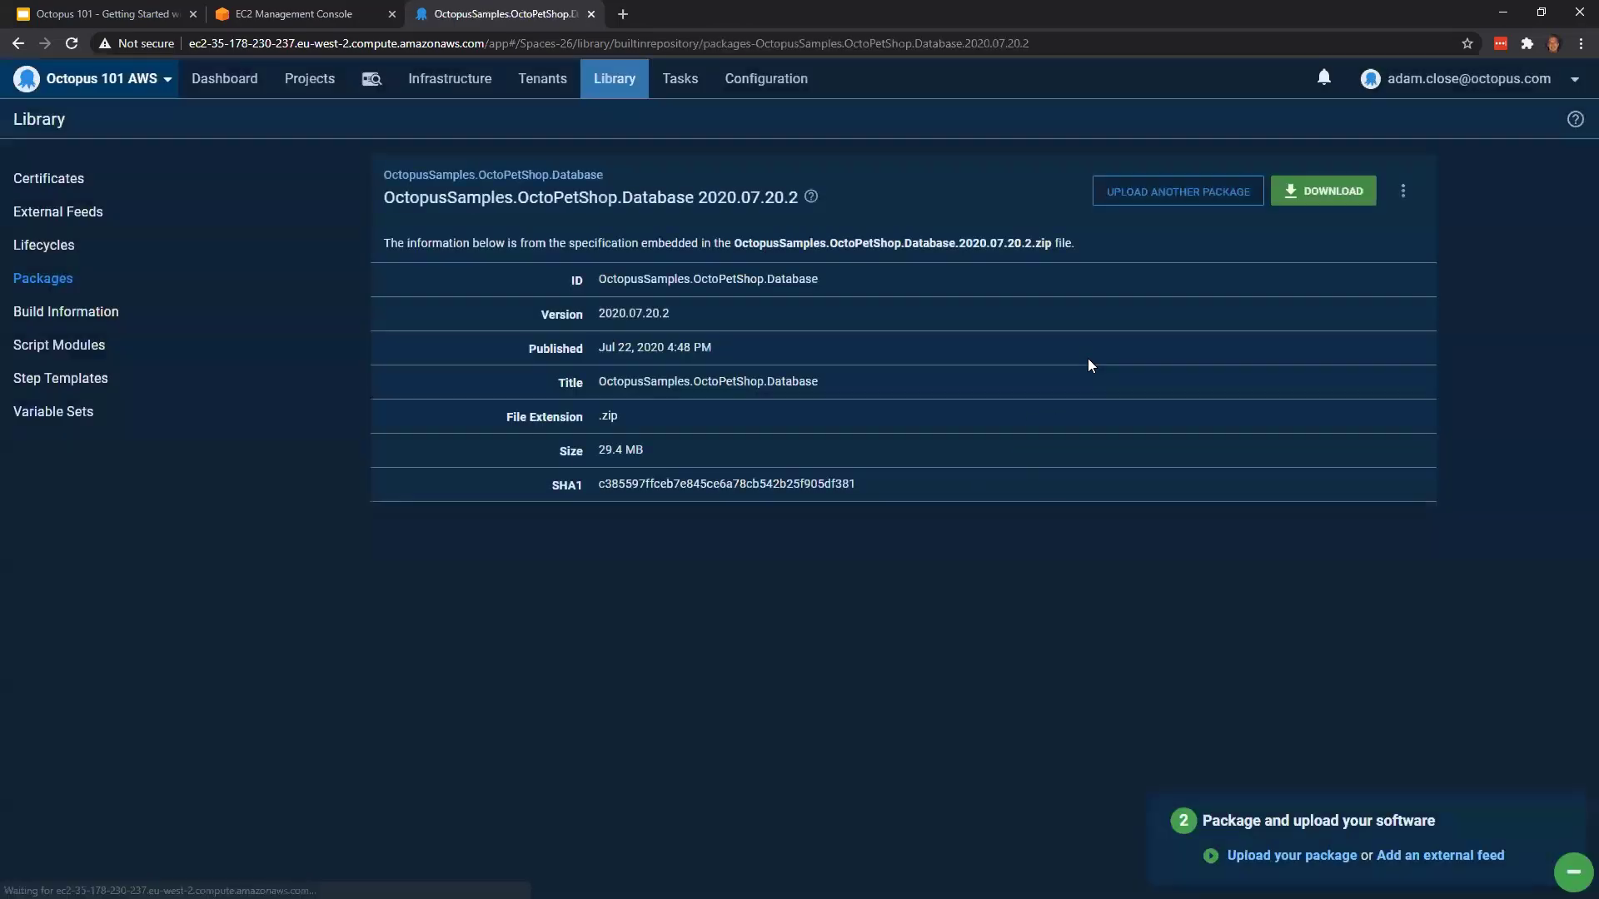
Upload OctopusSamples.OctoPetShop.ProductService.2020.07.20.2.nupkg to the built-in package repository
{"action": "left_click", "coordinate": [1219, 196]}
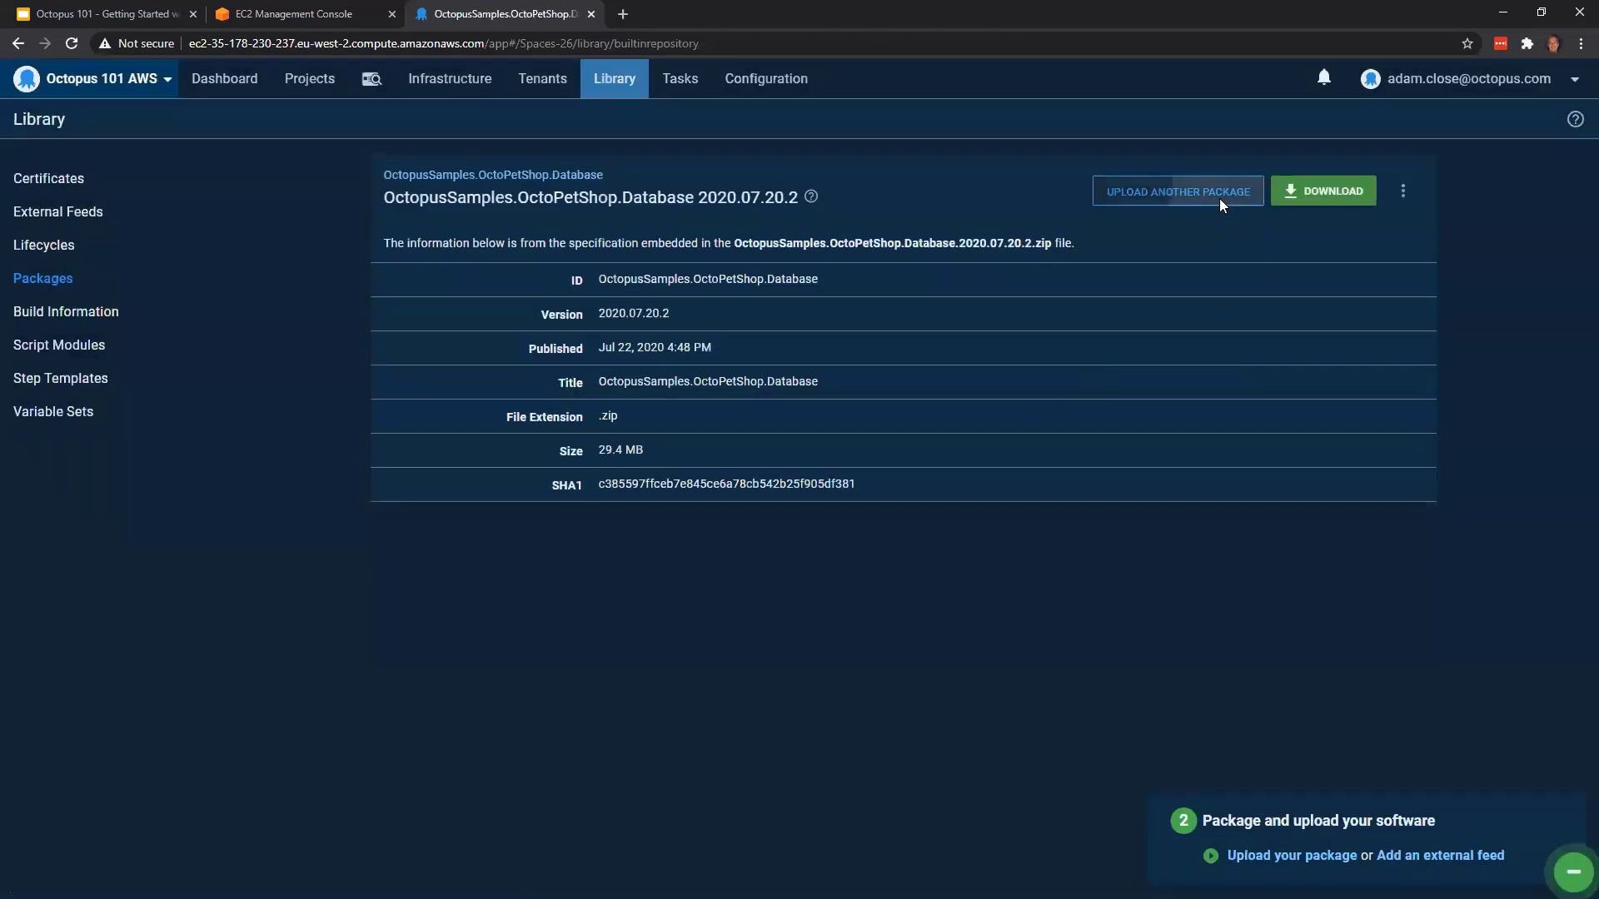
{"action": "left_click", "coordinate": [1320, 190]}
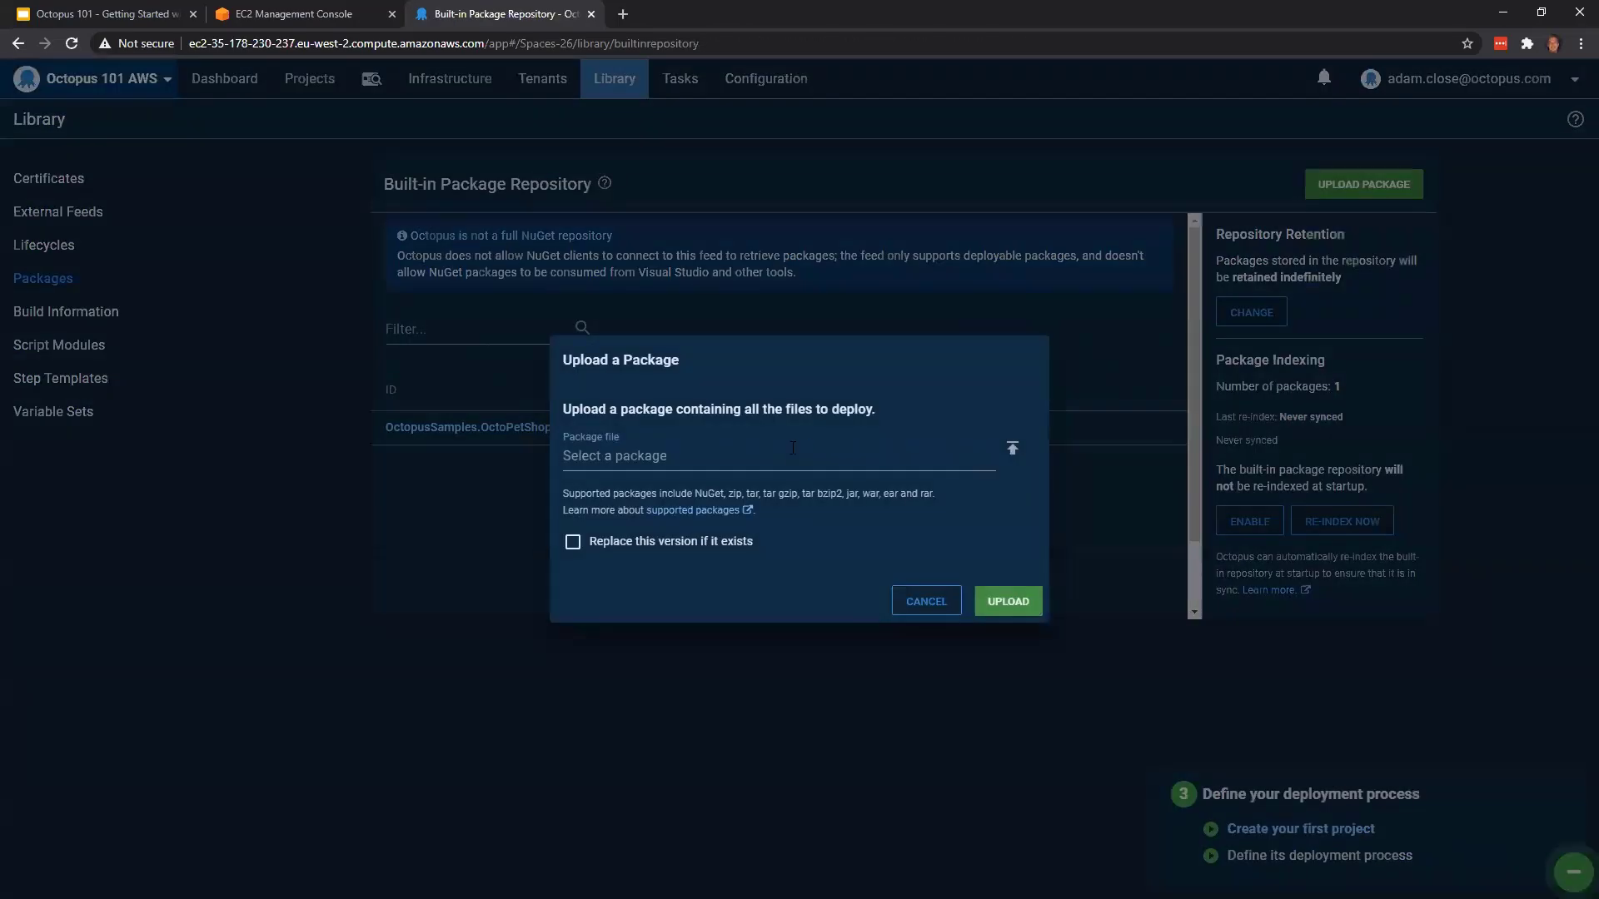
{"action": "left_click", "coordinate": [720, 457]}
{"action": "double_click", "coordinate": [393, 132]}
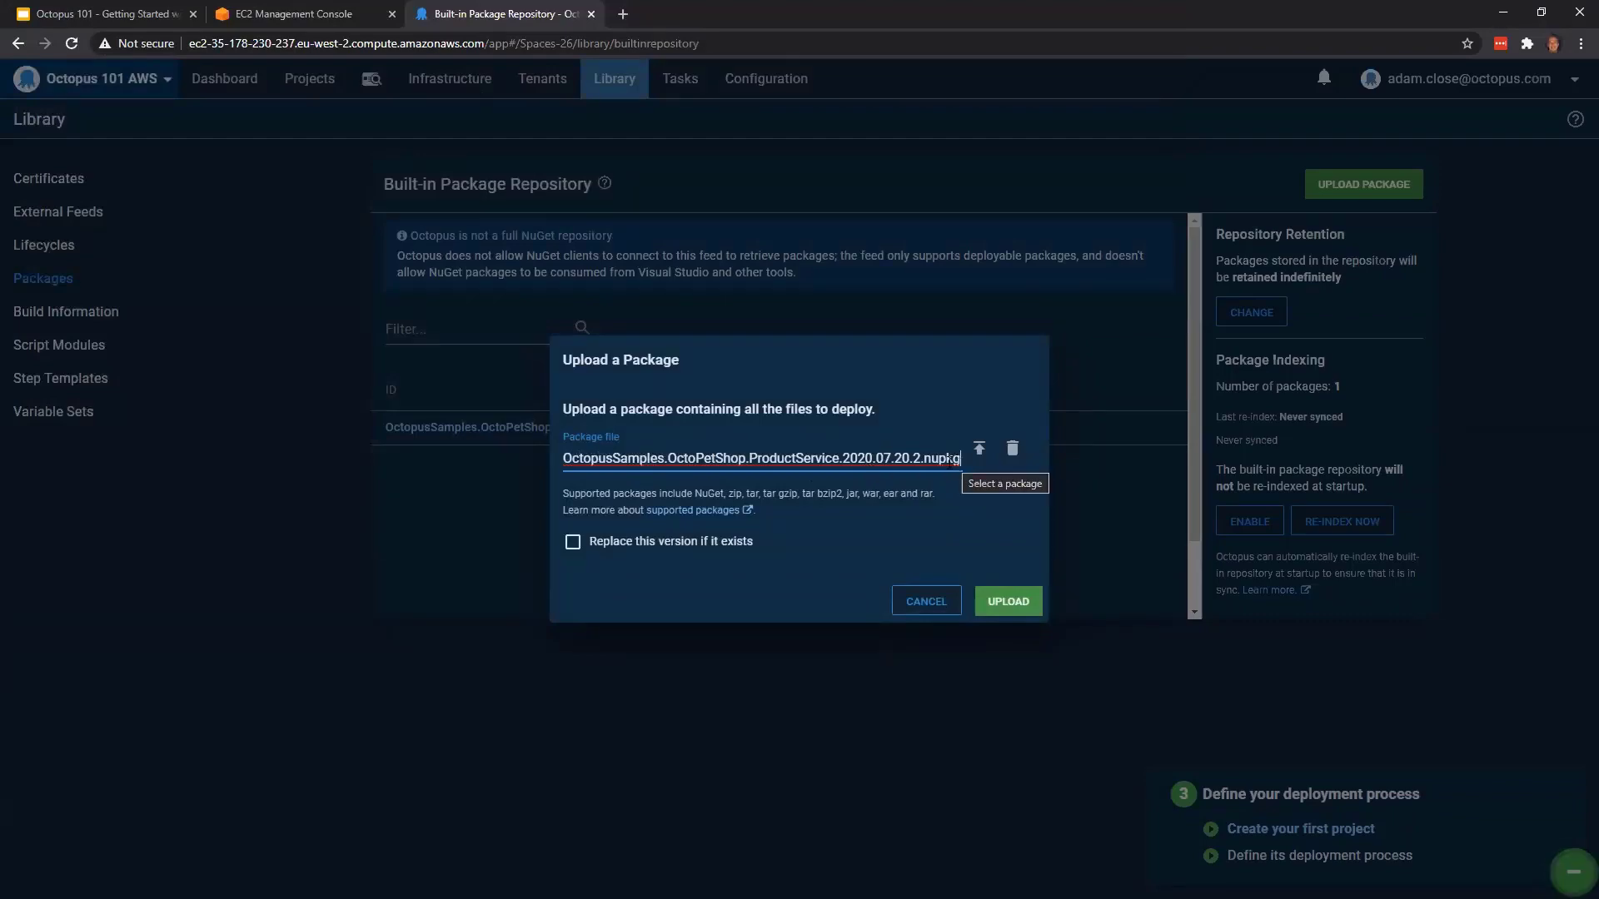
{"action": "left_click", "coordinate": [1011, 599]}
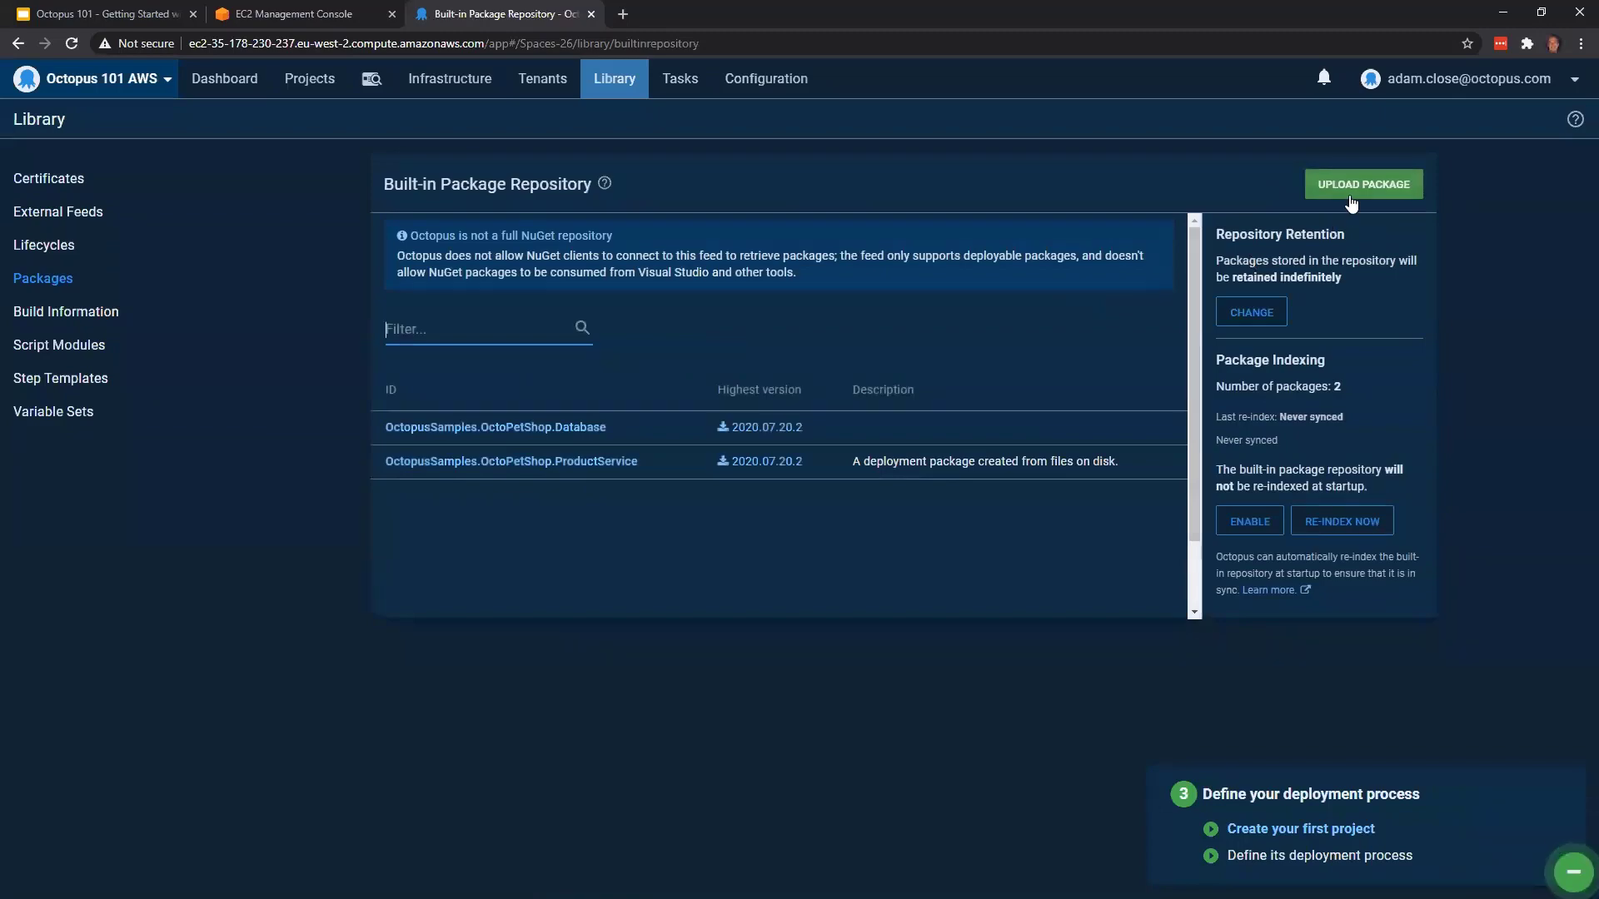
Upload OctopusSamples.OctoPetShop.Web.2020.07.20.2.nupkg to the built-in package repository and return to the package list
{"action": "left_click", "coordinate": [1351, 197]}
{"action": "left_click", "coordinate": [781, 455]}
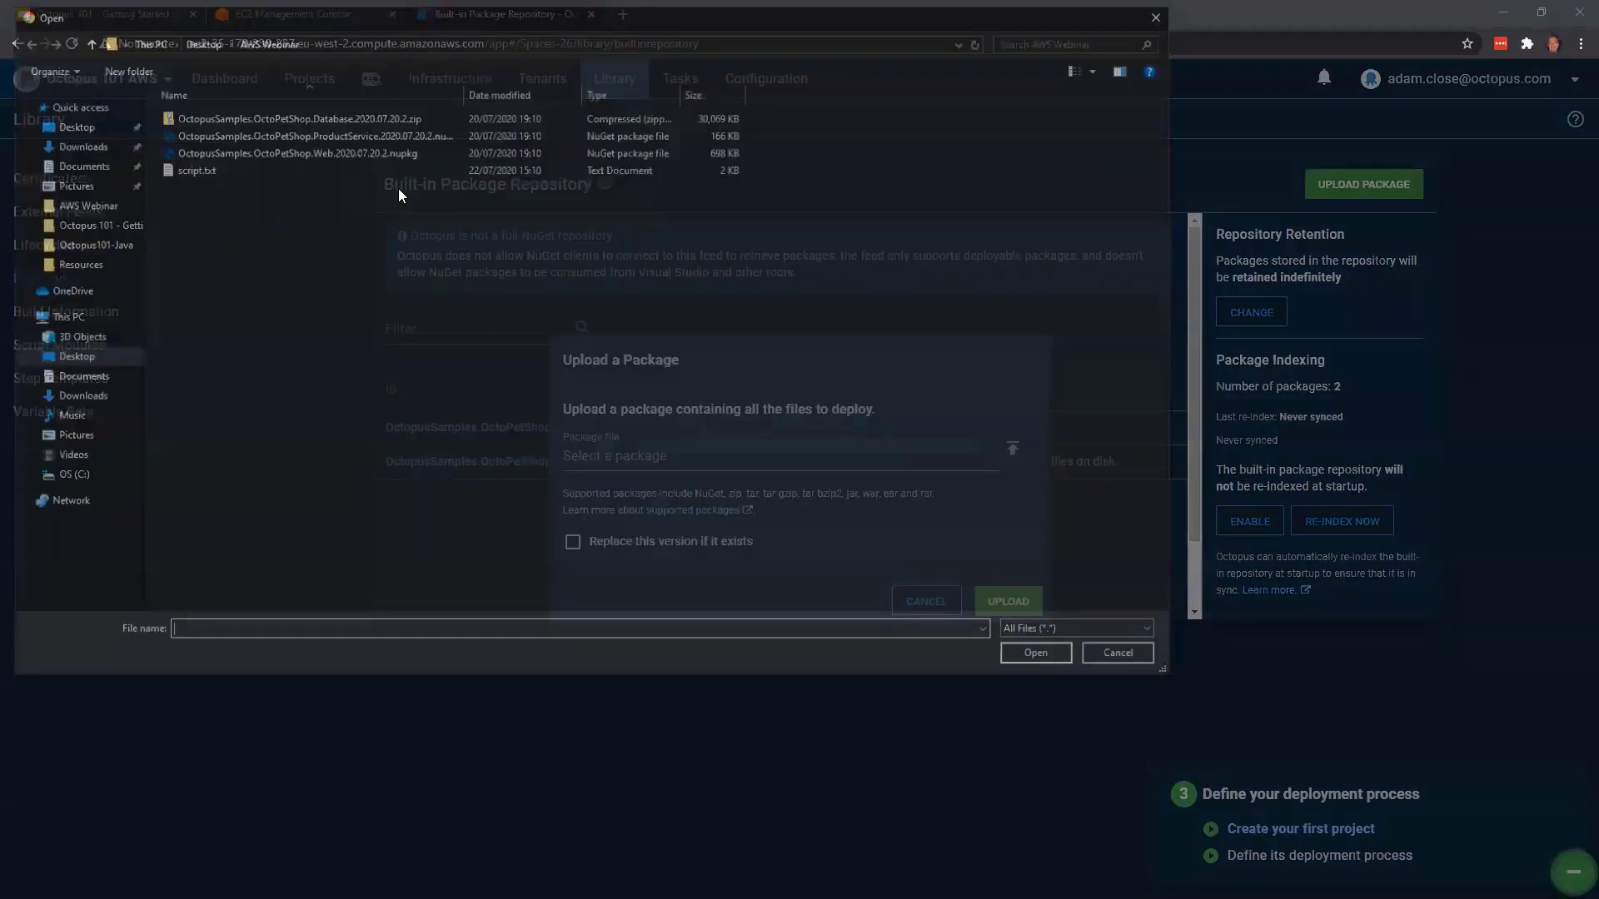
{"action": "double_click", "coordinate": [365, 153]}
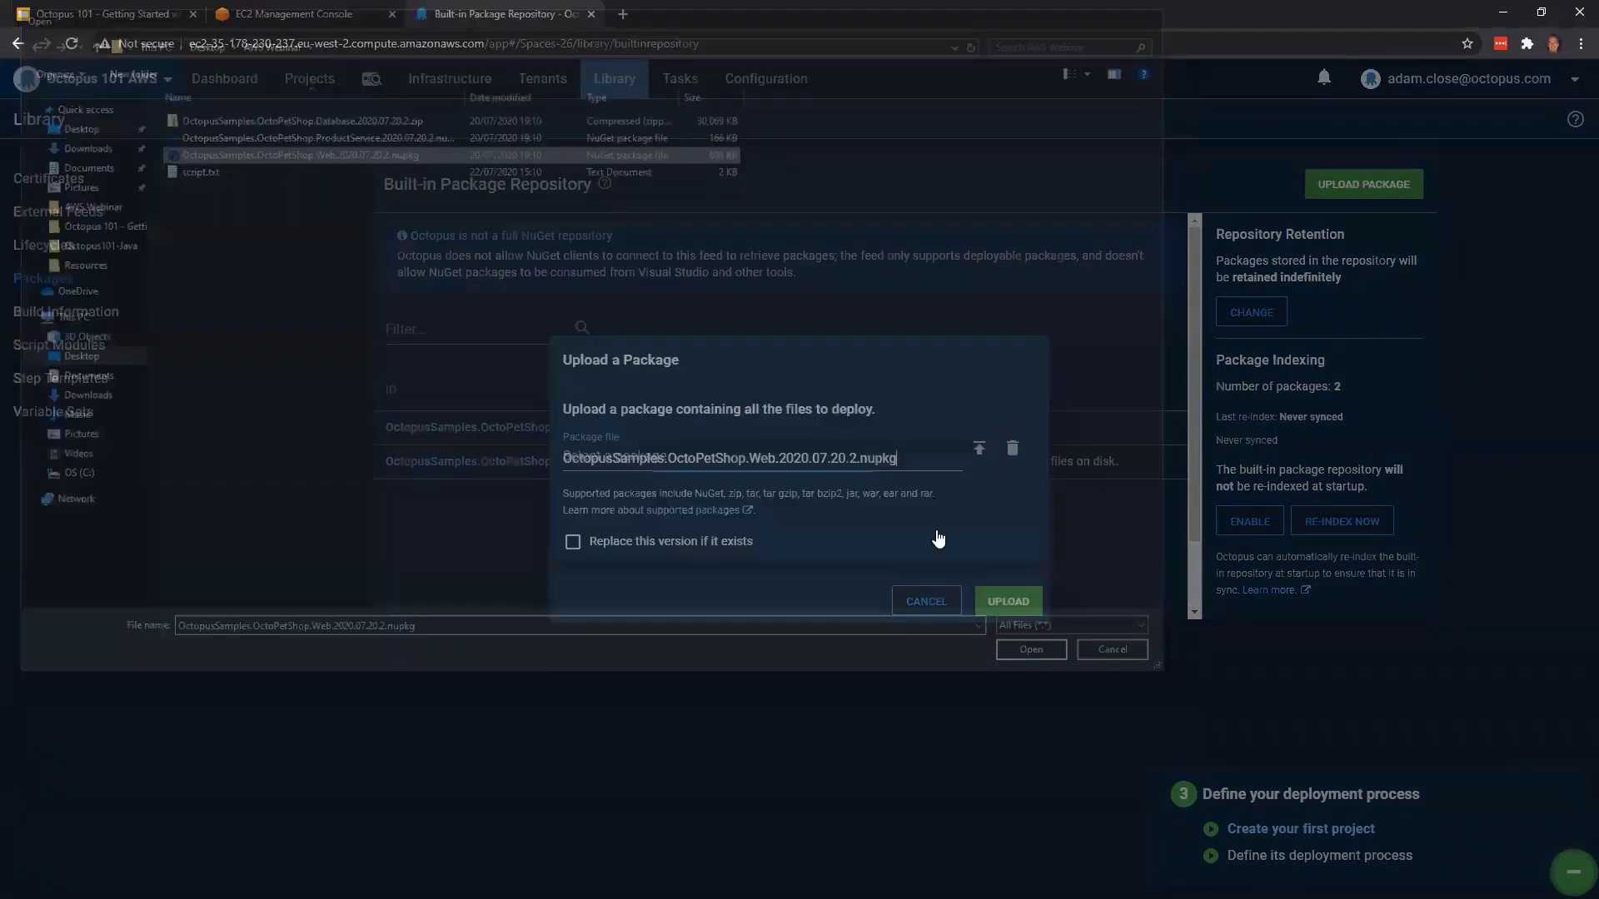
{"action": "left_click", "coordinate": [1011, 601]}
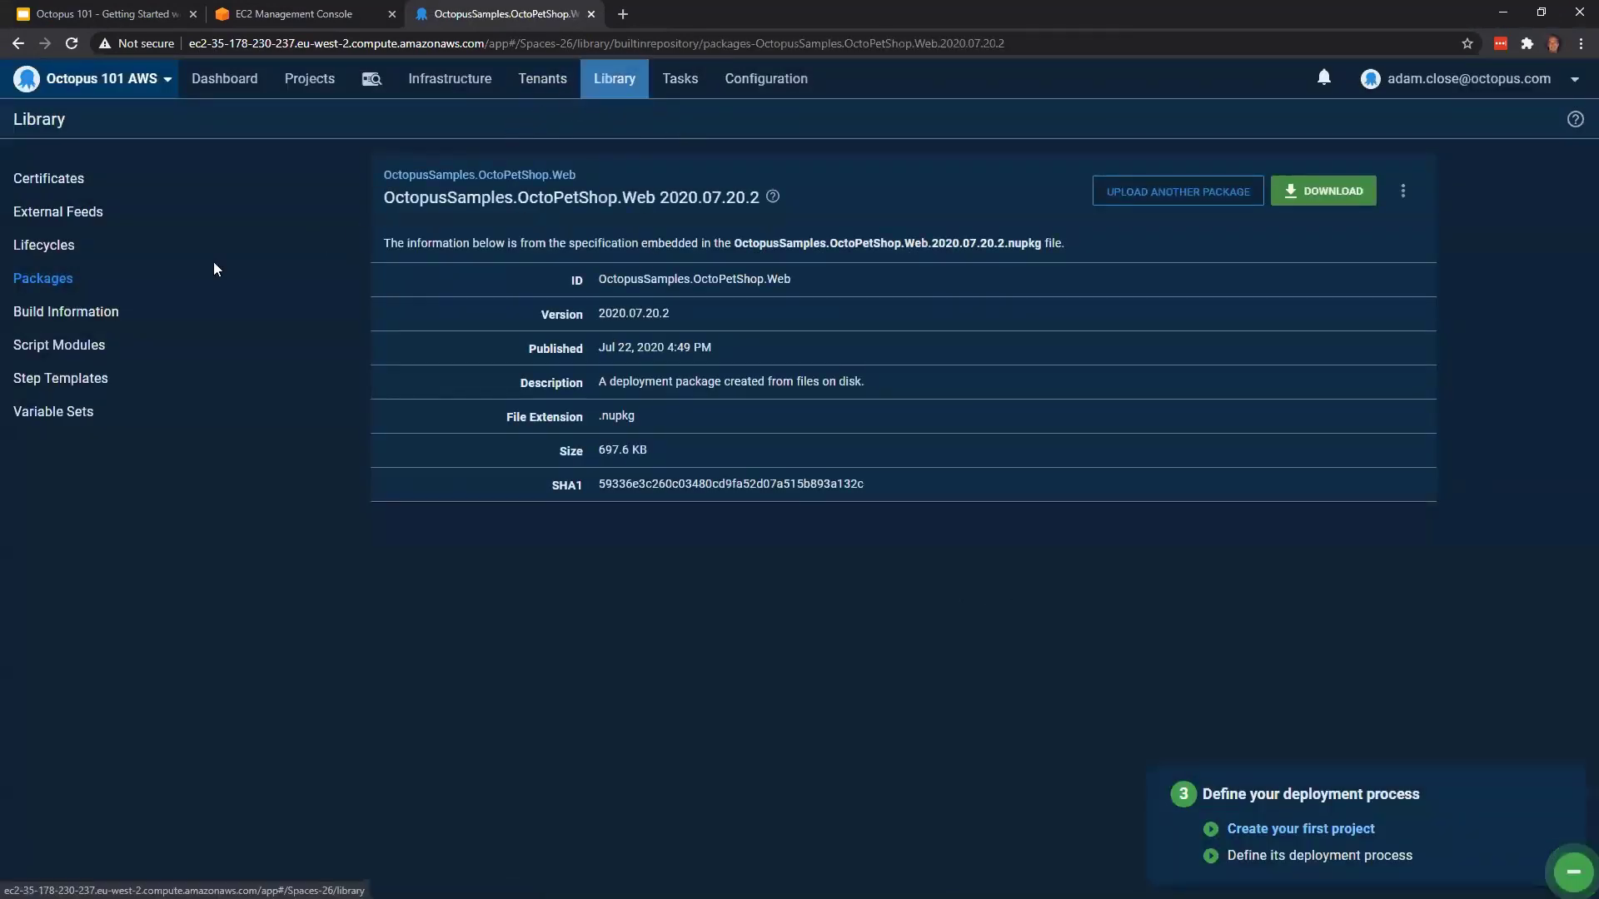
{"action": "left_click", "coordinate": [150, 280]}
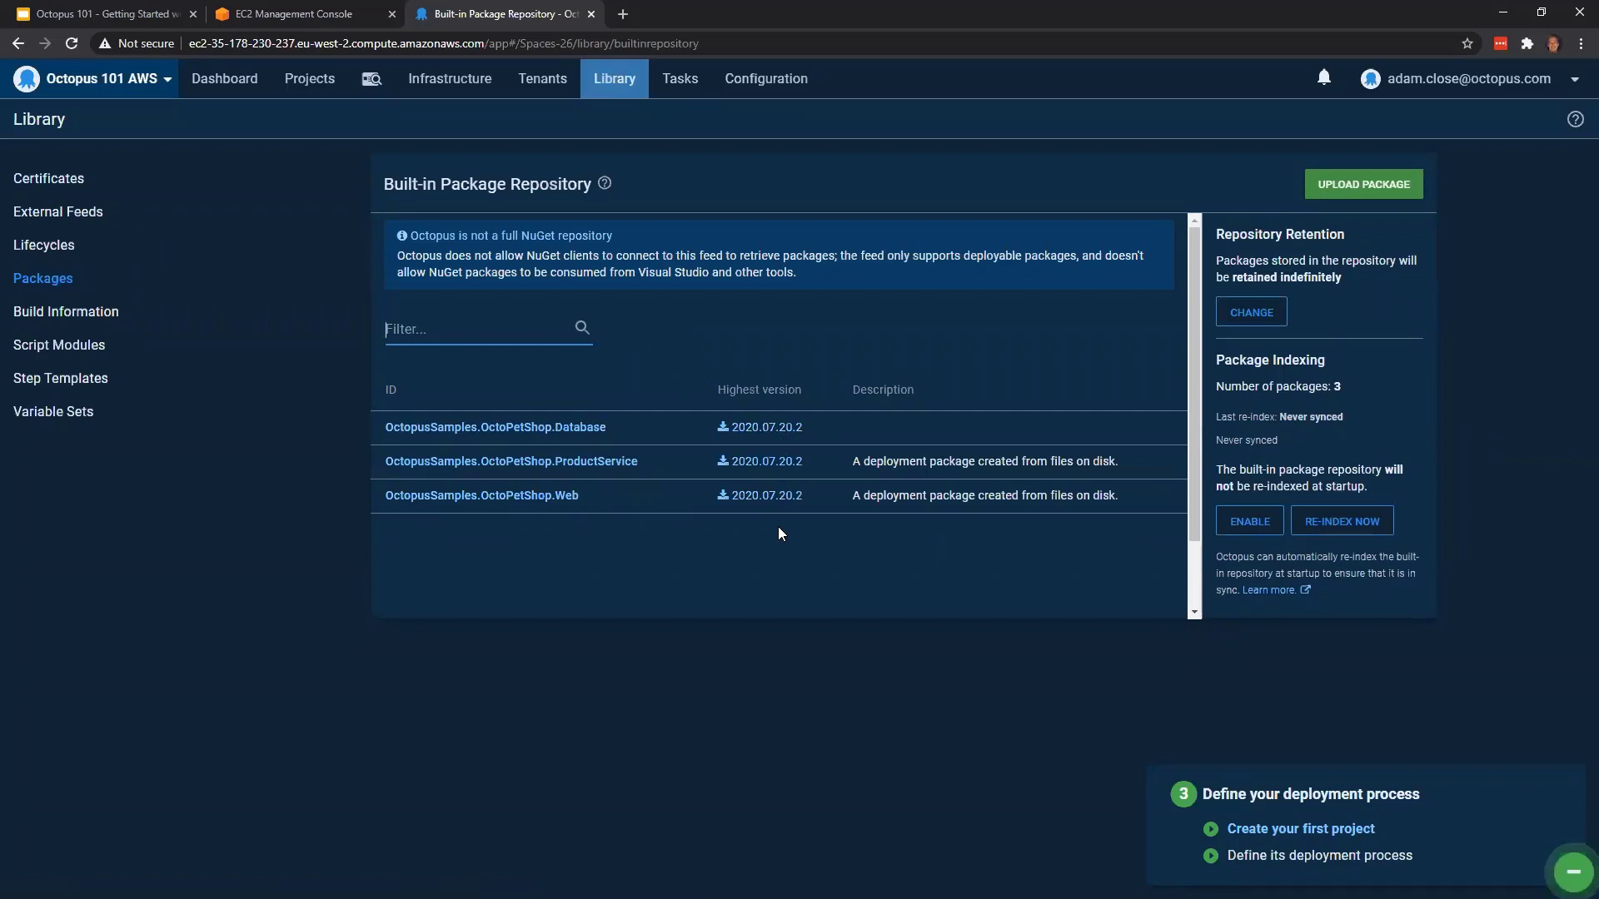
List the Listening Tentacle deployment targets in the infrastructure area to check whether the Auto Scaling group's Production server has registered
{"action": "left_click", "coordinate": [307, 80]}
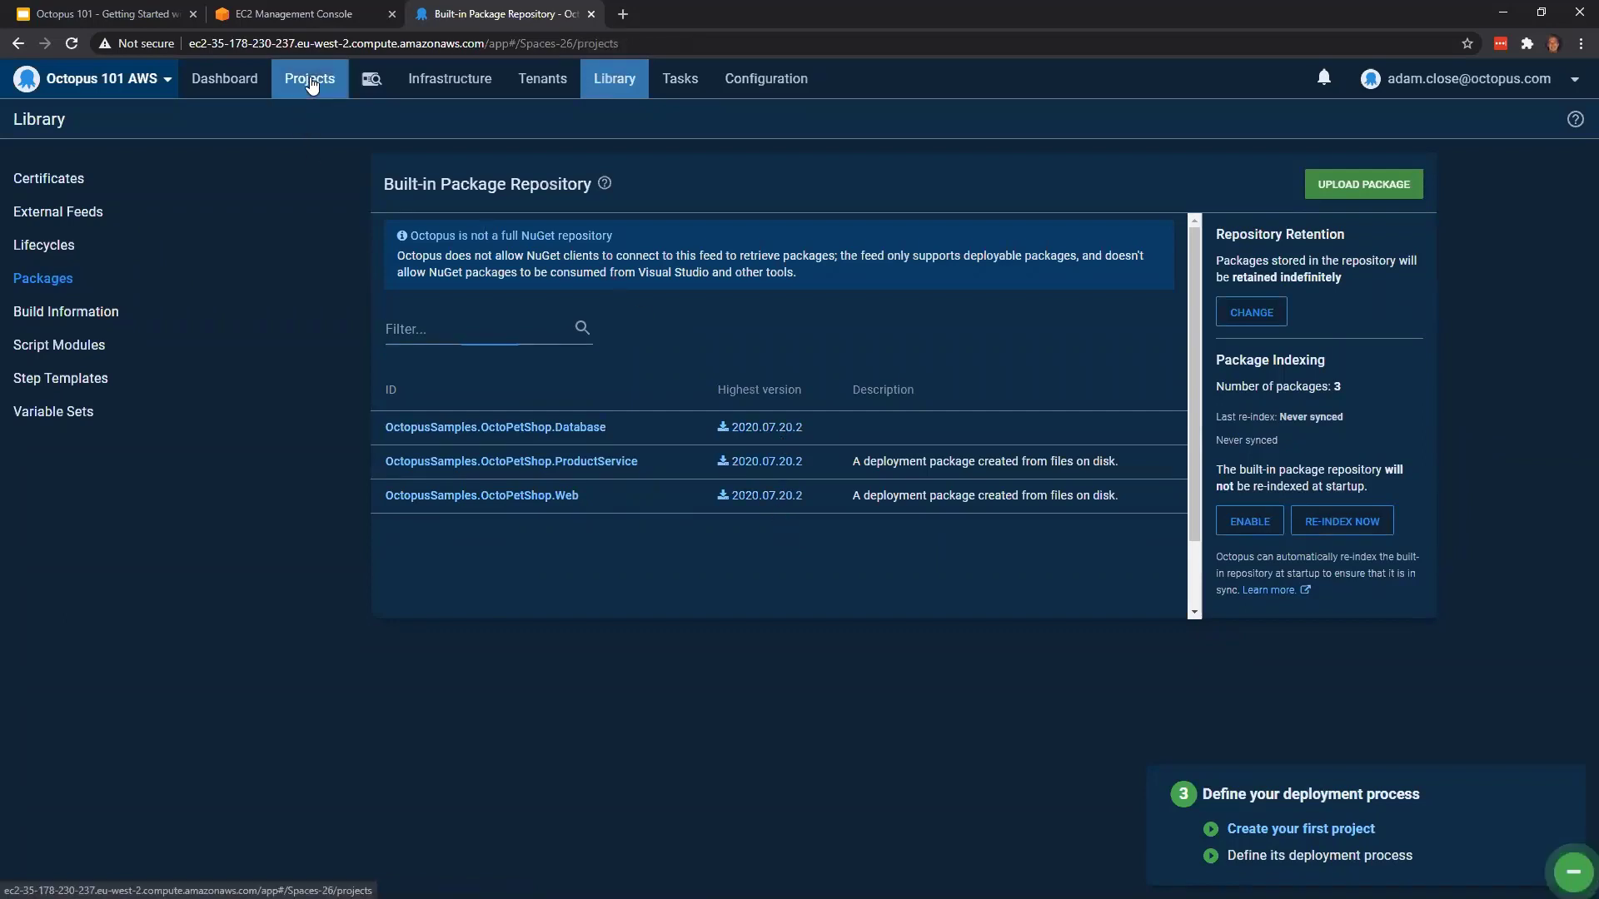
{"action": "left_click", "coordinate": [208, 87]}
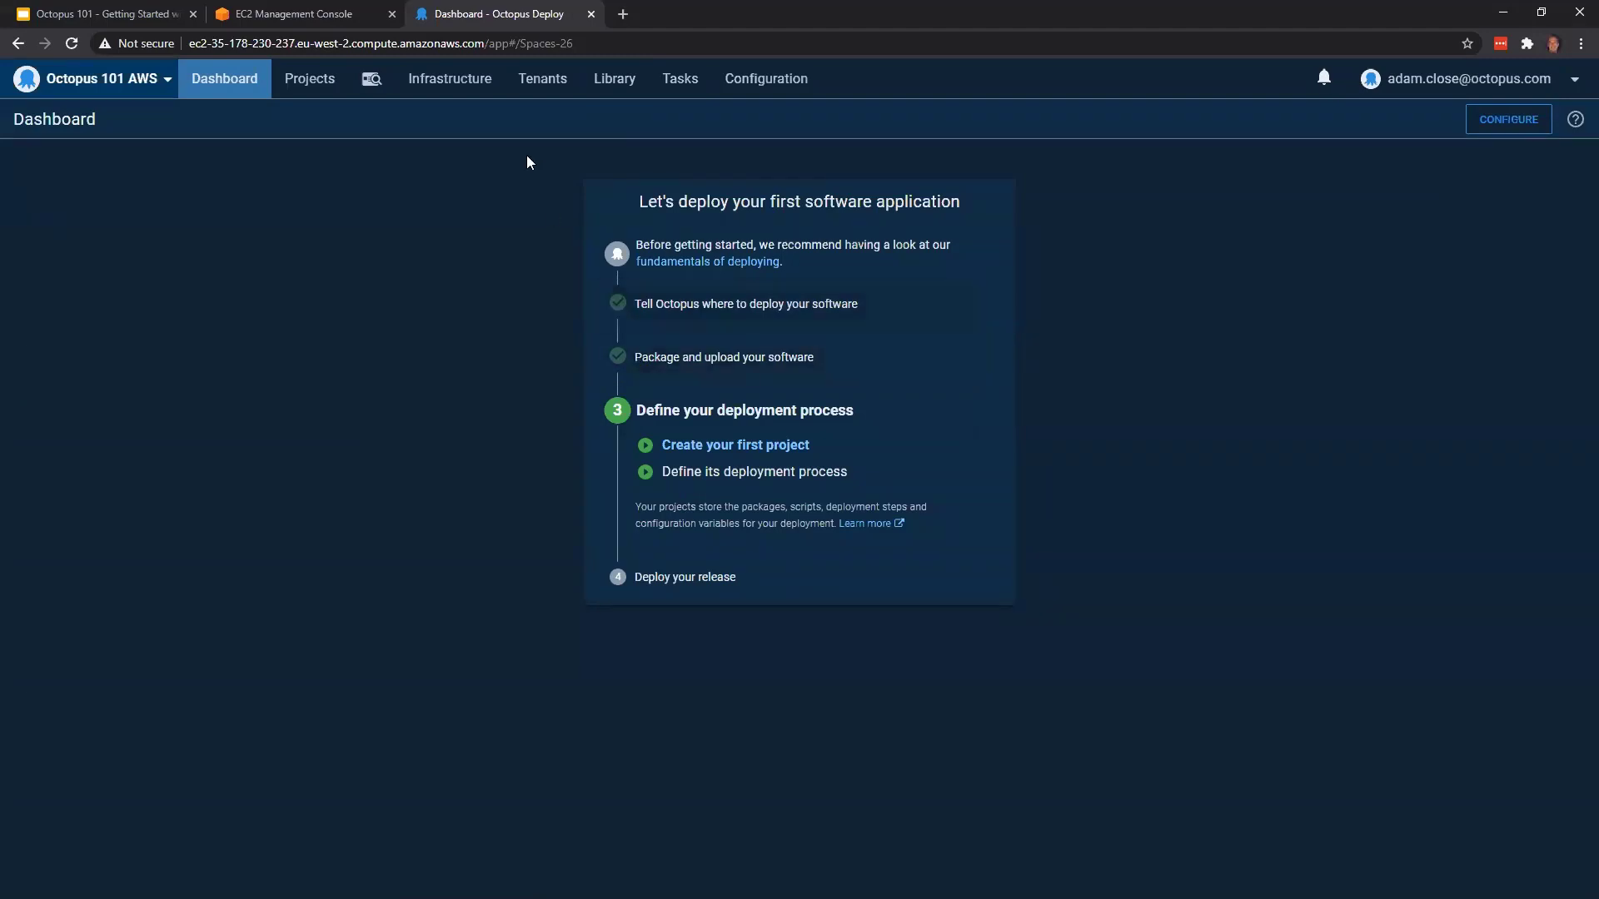
{"action": "left_click", "coordinate": [475, 87]}
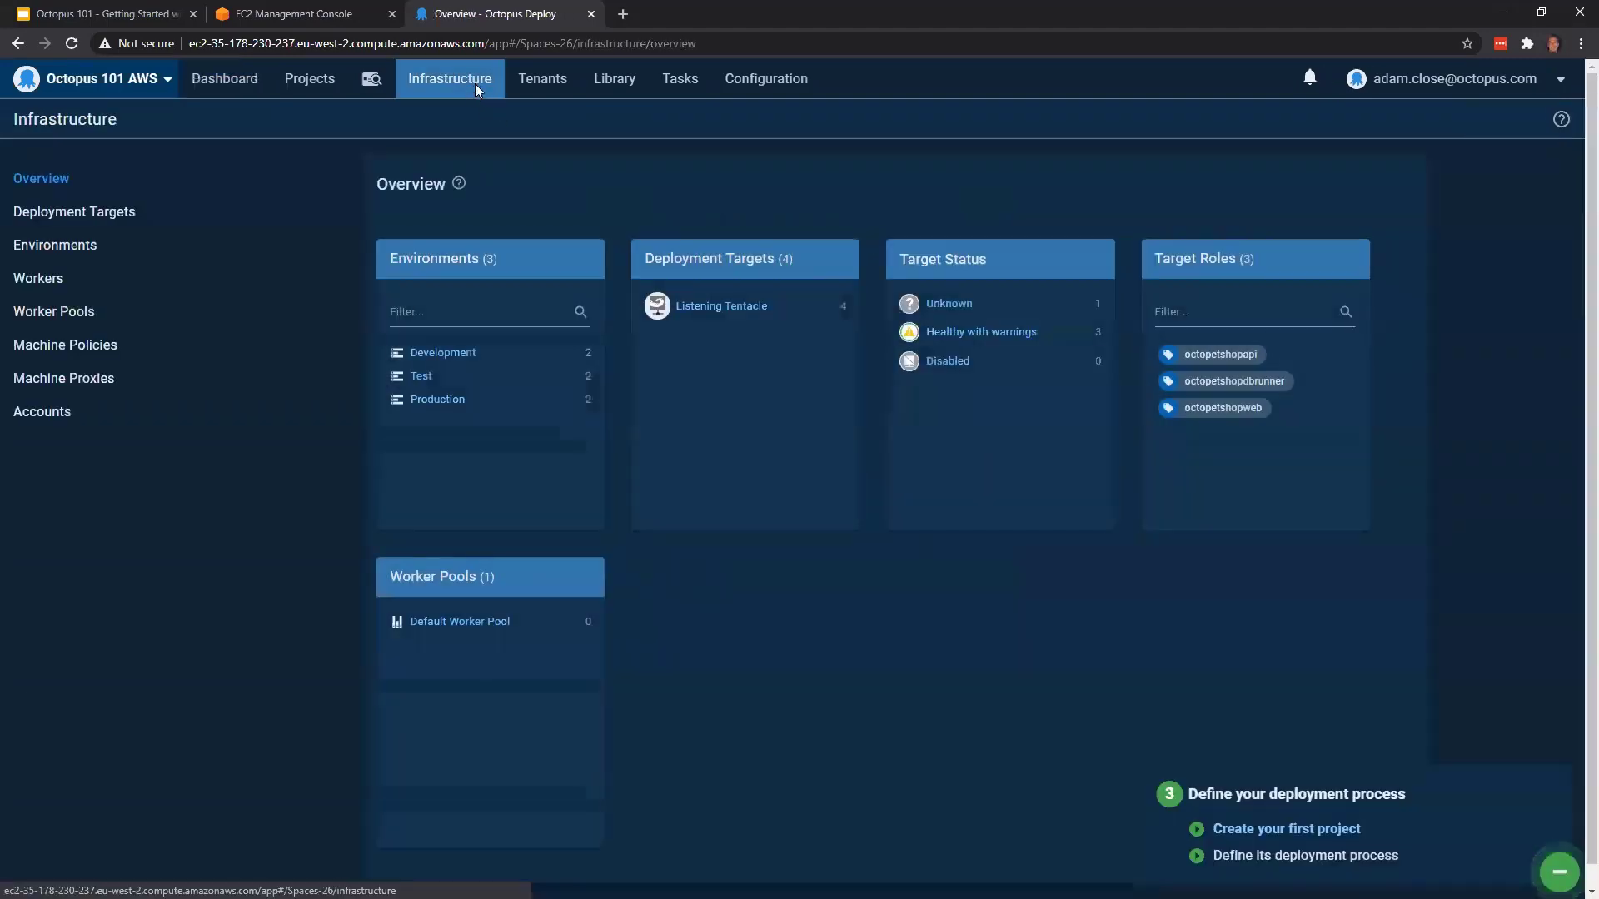
{"action": "left_click", "coordinate": [709, 305]}
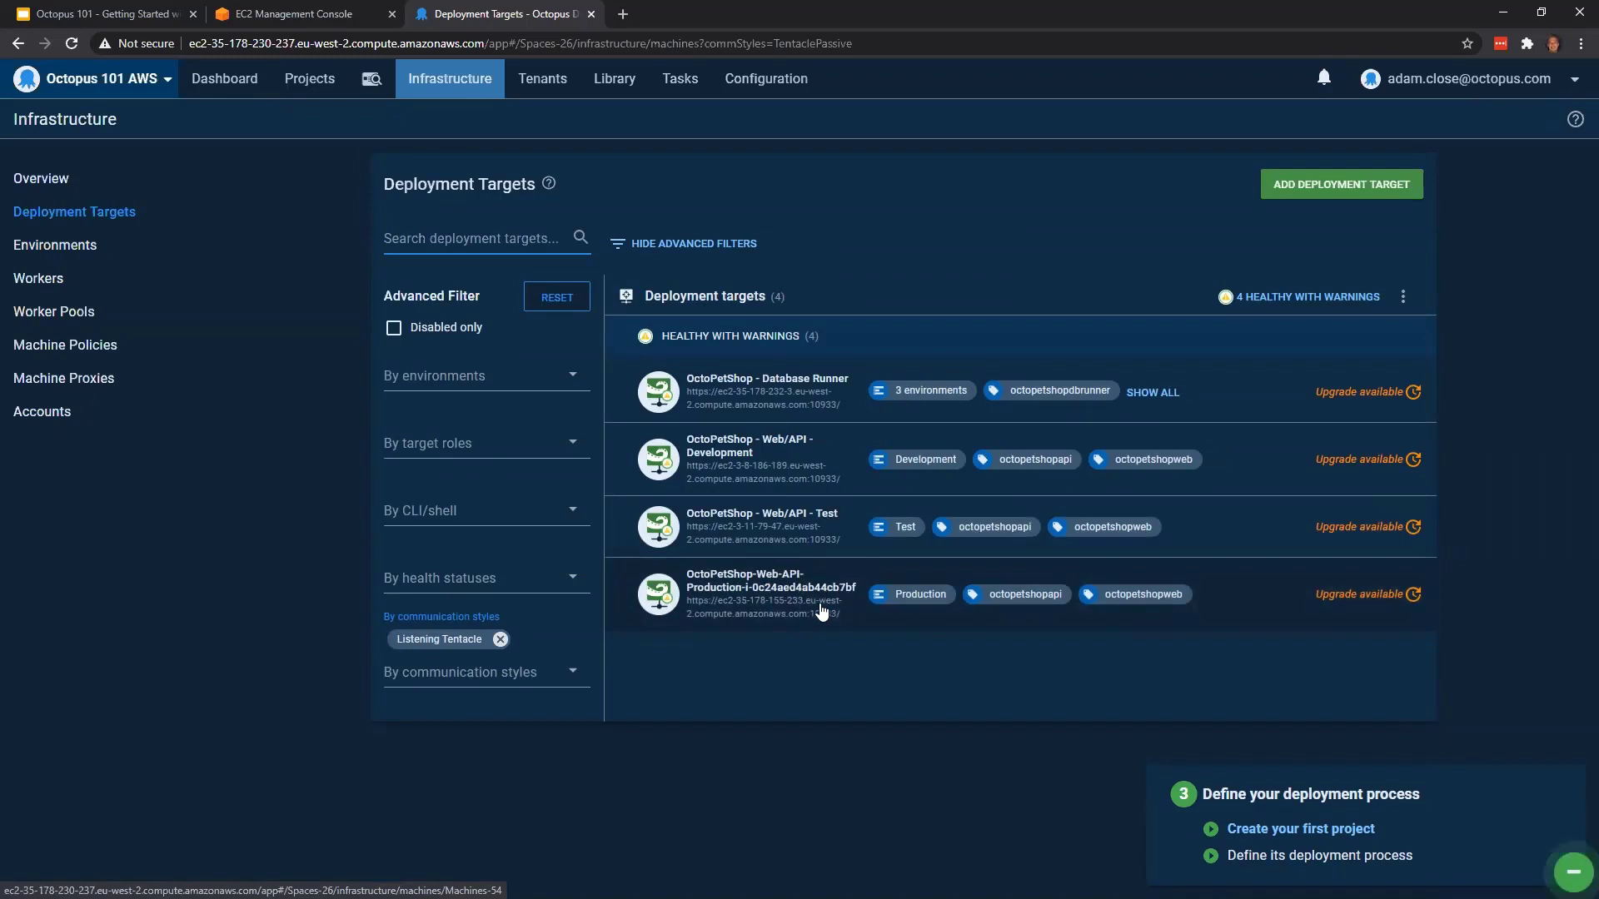
Create a new project named OctoPetShop from the dashboard's getting-started guide
{"action": "left_click", "coordinate": [251, 81]}
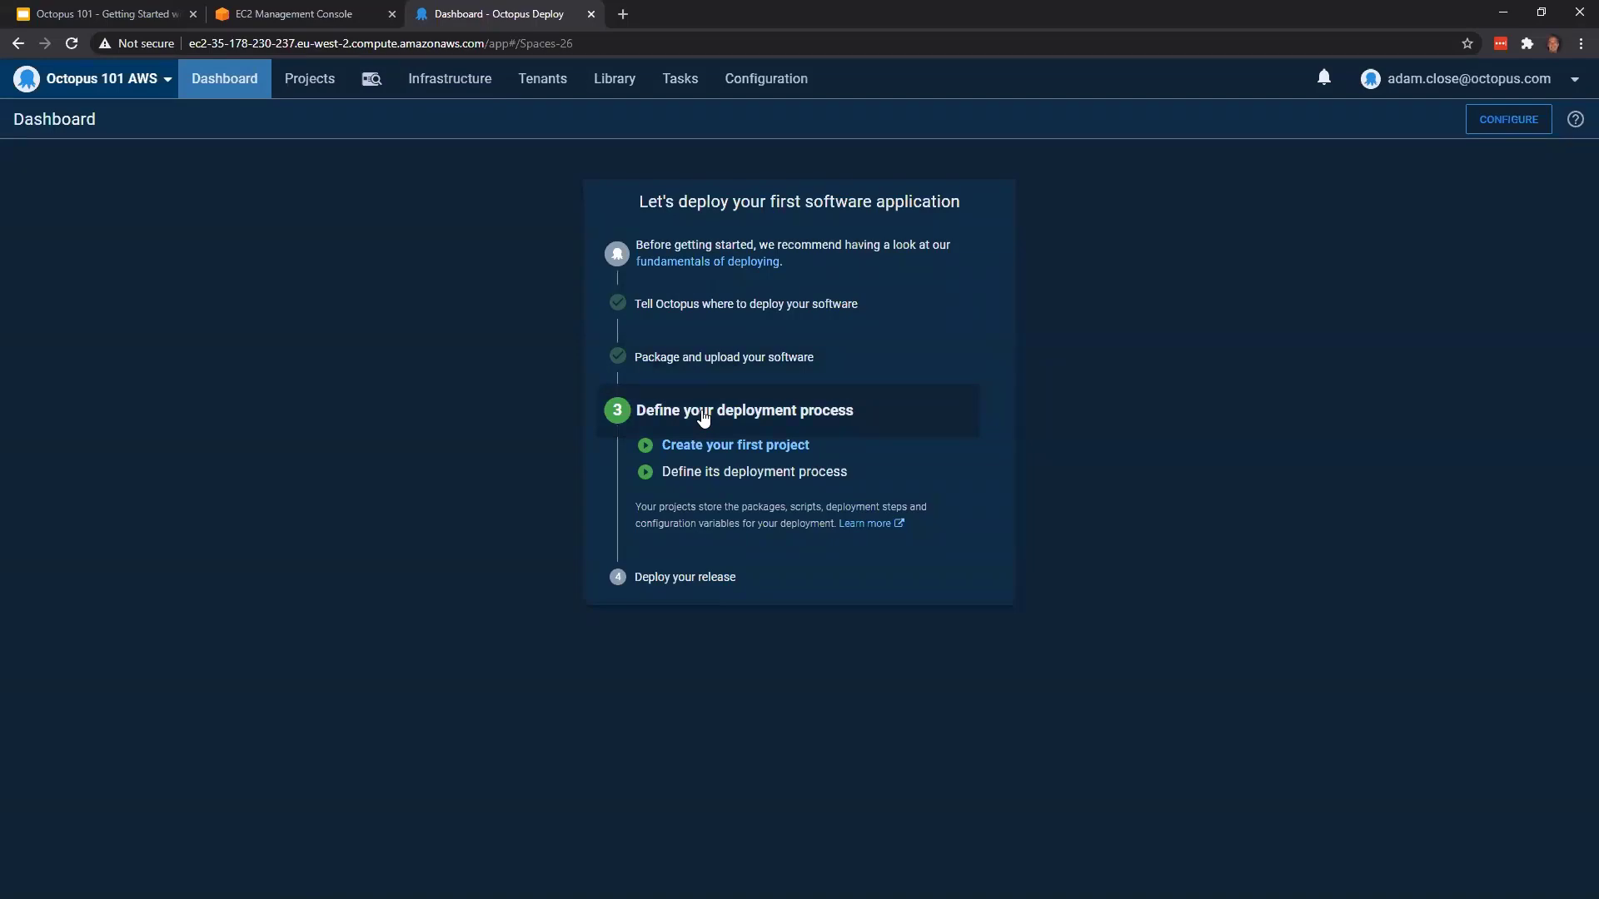
{"action": "left_click", "coordinate": [721, 447]}
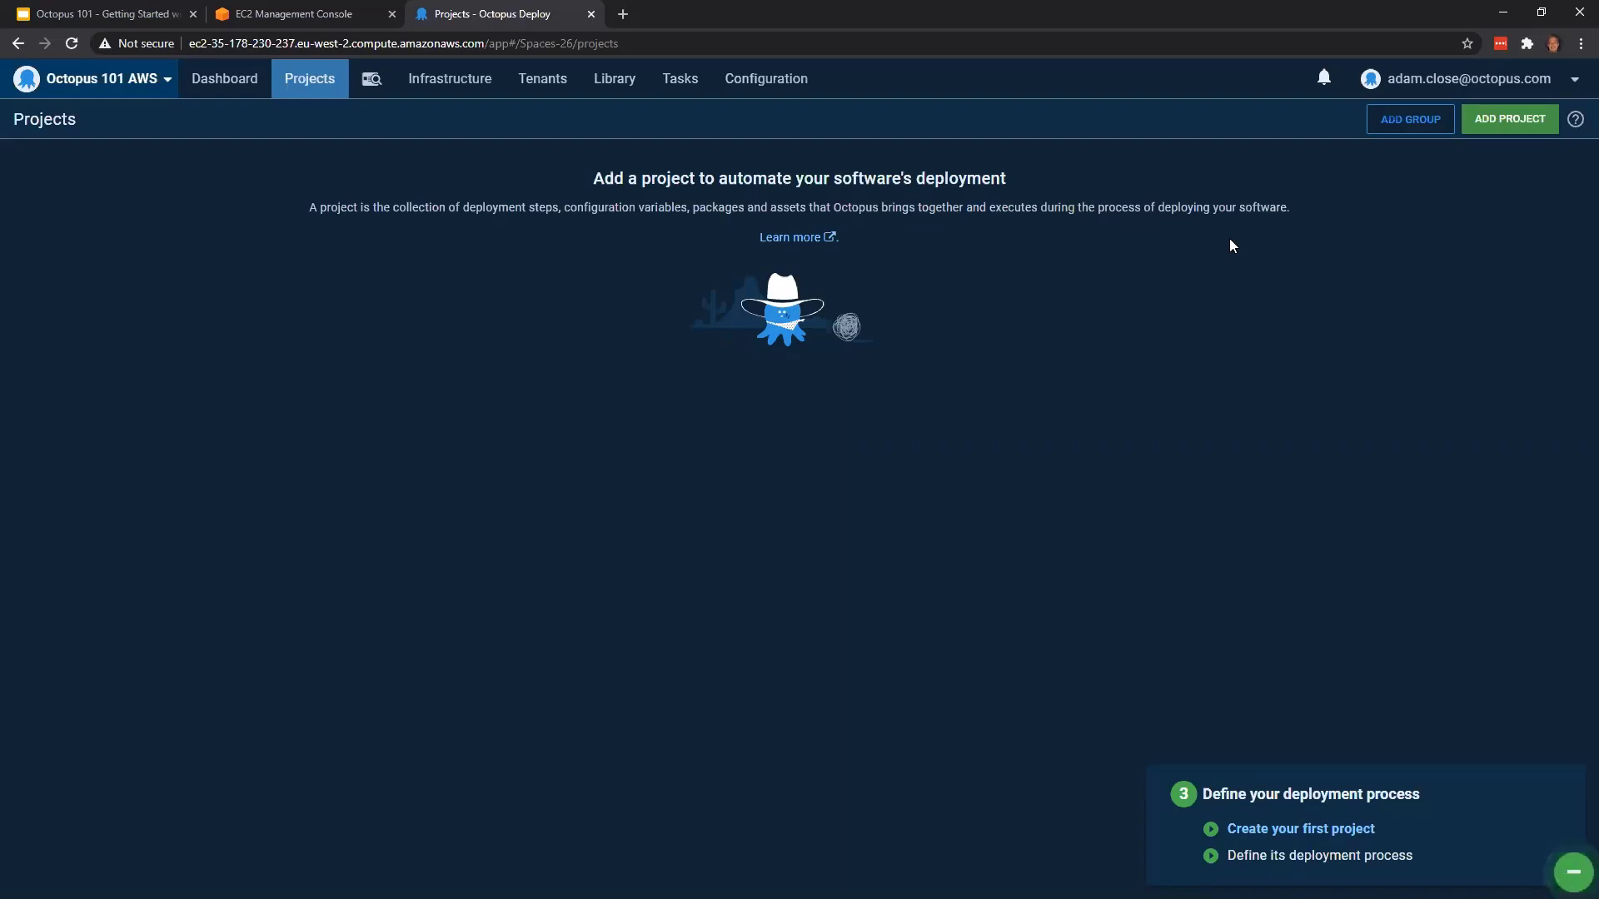
{"action": "left_click", "coordinate": [1503, 127]}
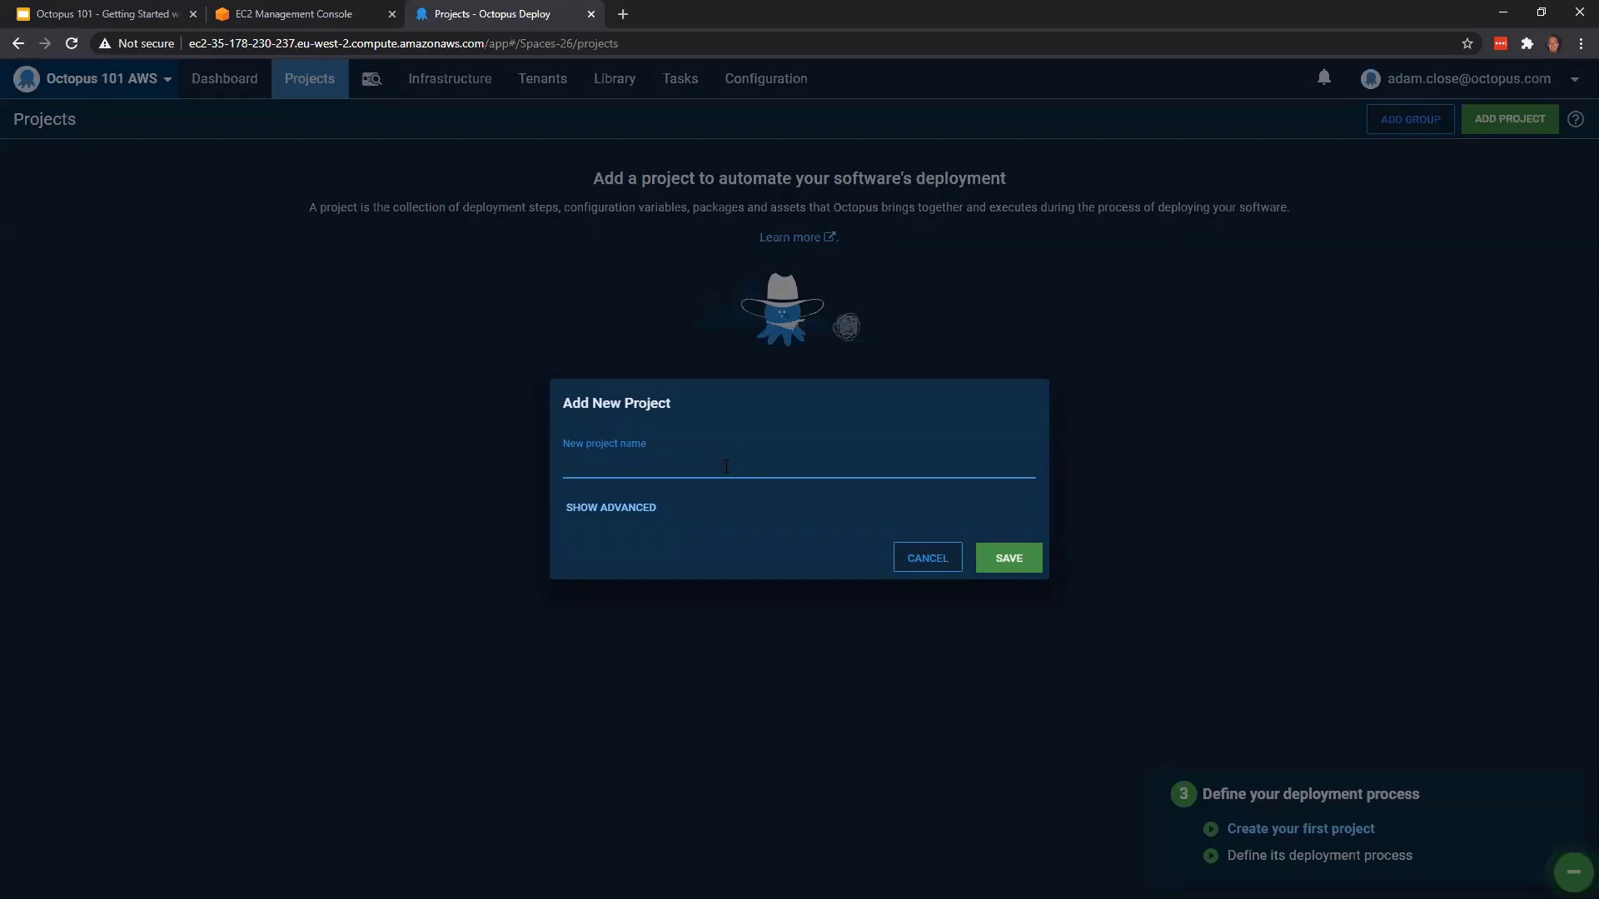
{"action": "type", "text": "OctoPetShop"}
{"action": "left_click", "coordinate": [1031, 566]}
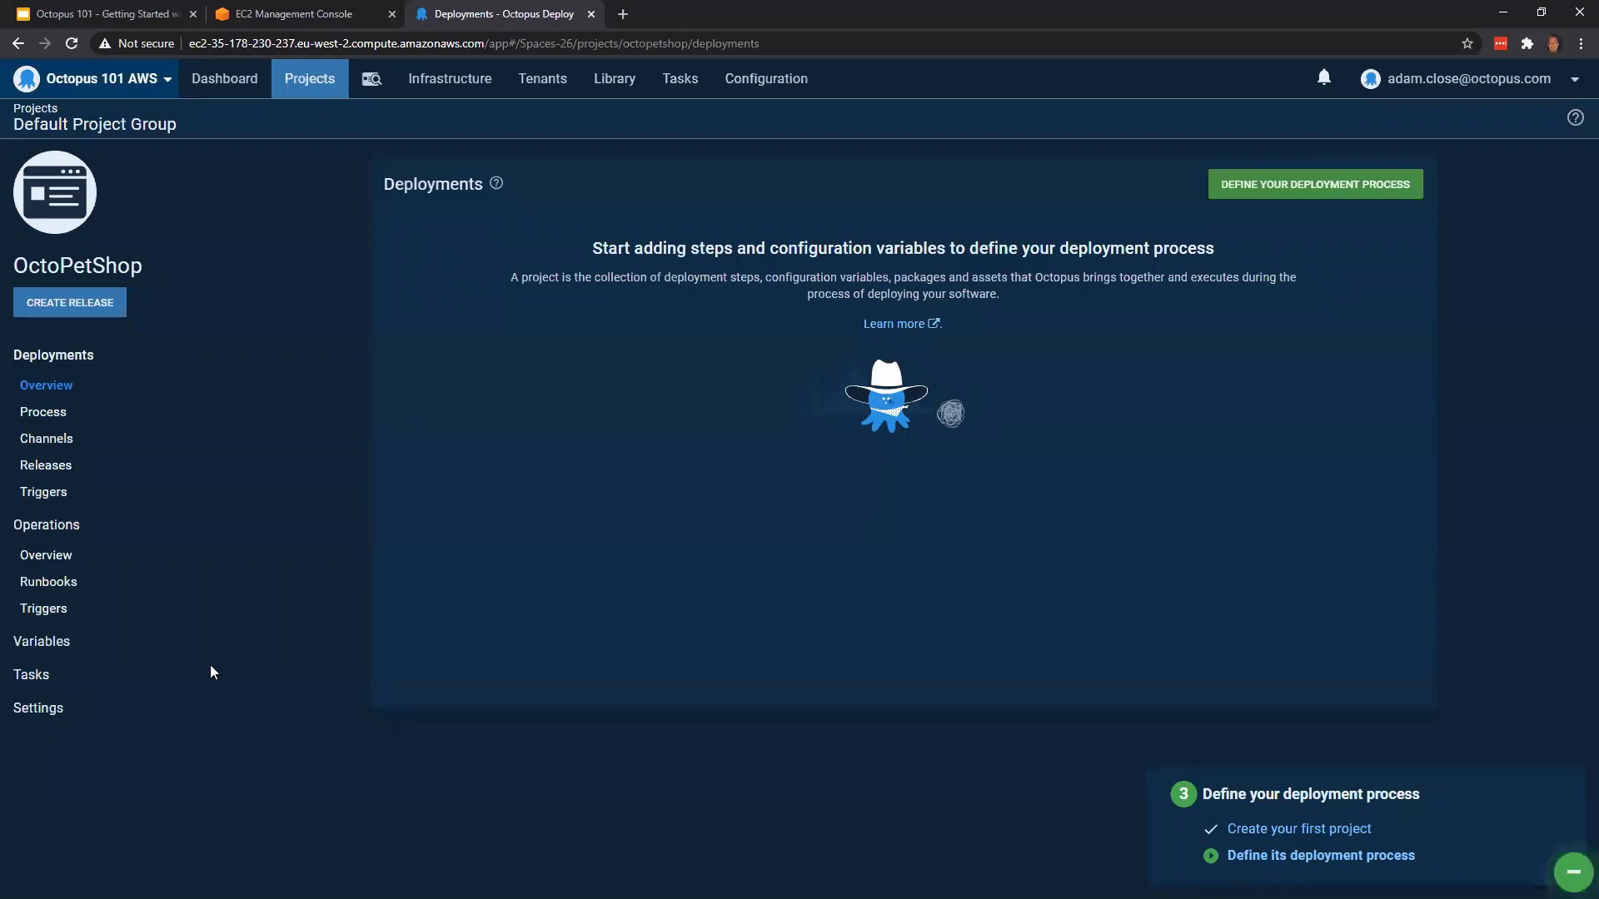
Open the OctoPetShop project variables and examine appsettings.json of the Web and ProductService packages in NuGet Package Explorer for settings to replace
{"action": "left_click", "coordinate": [81, 655]}
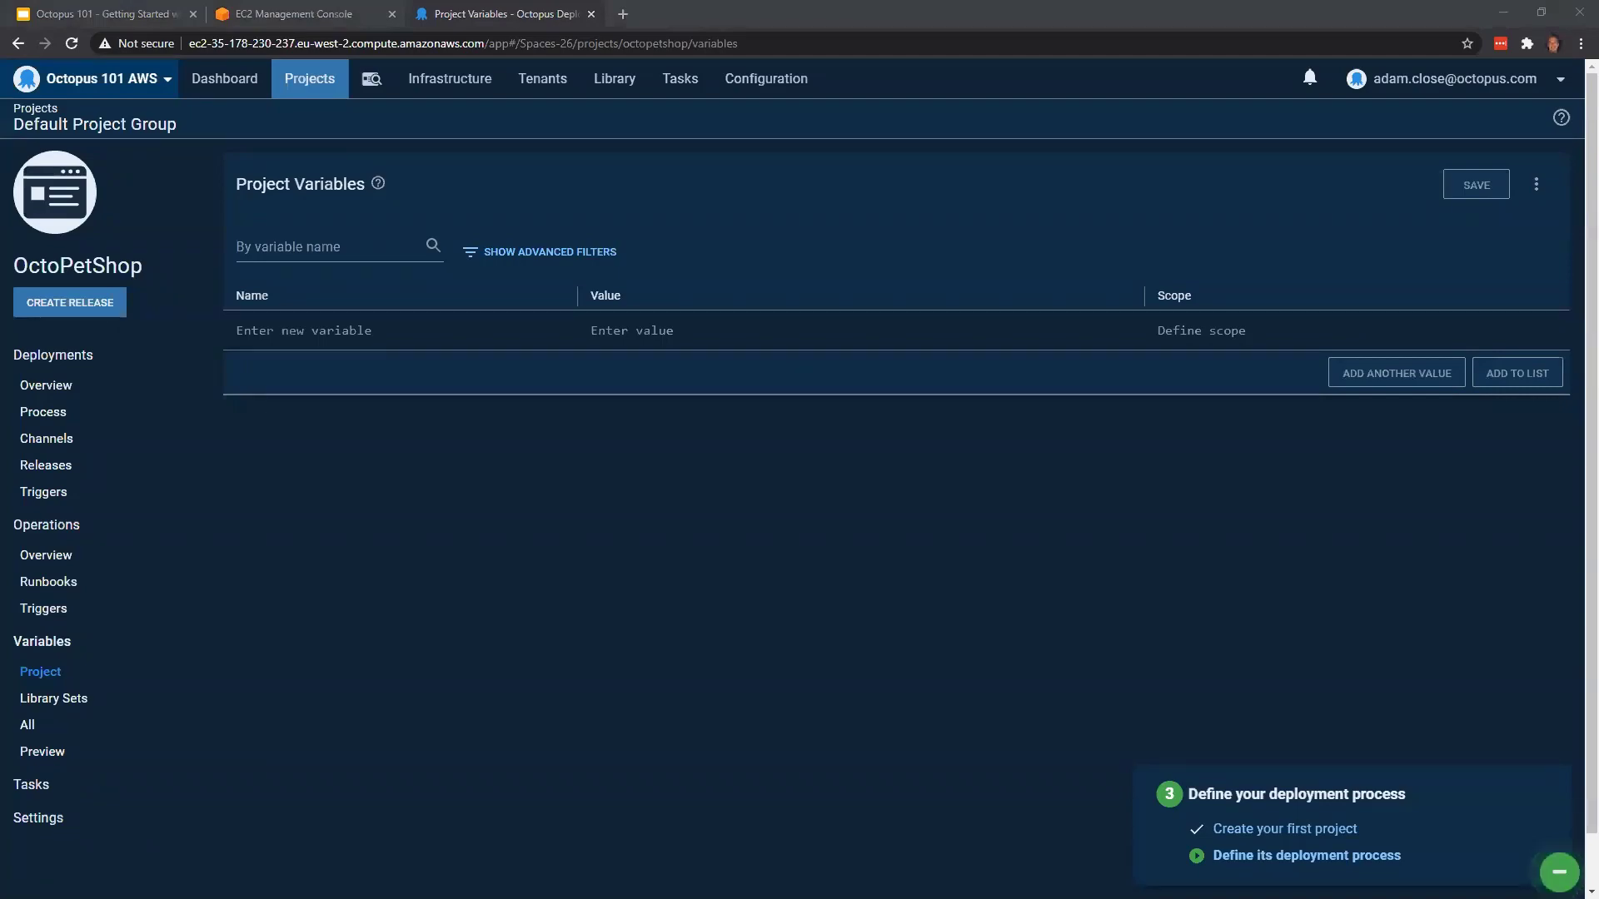
{"action": "key", "text": "alt+Tab"}
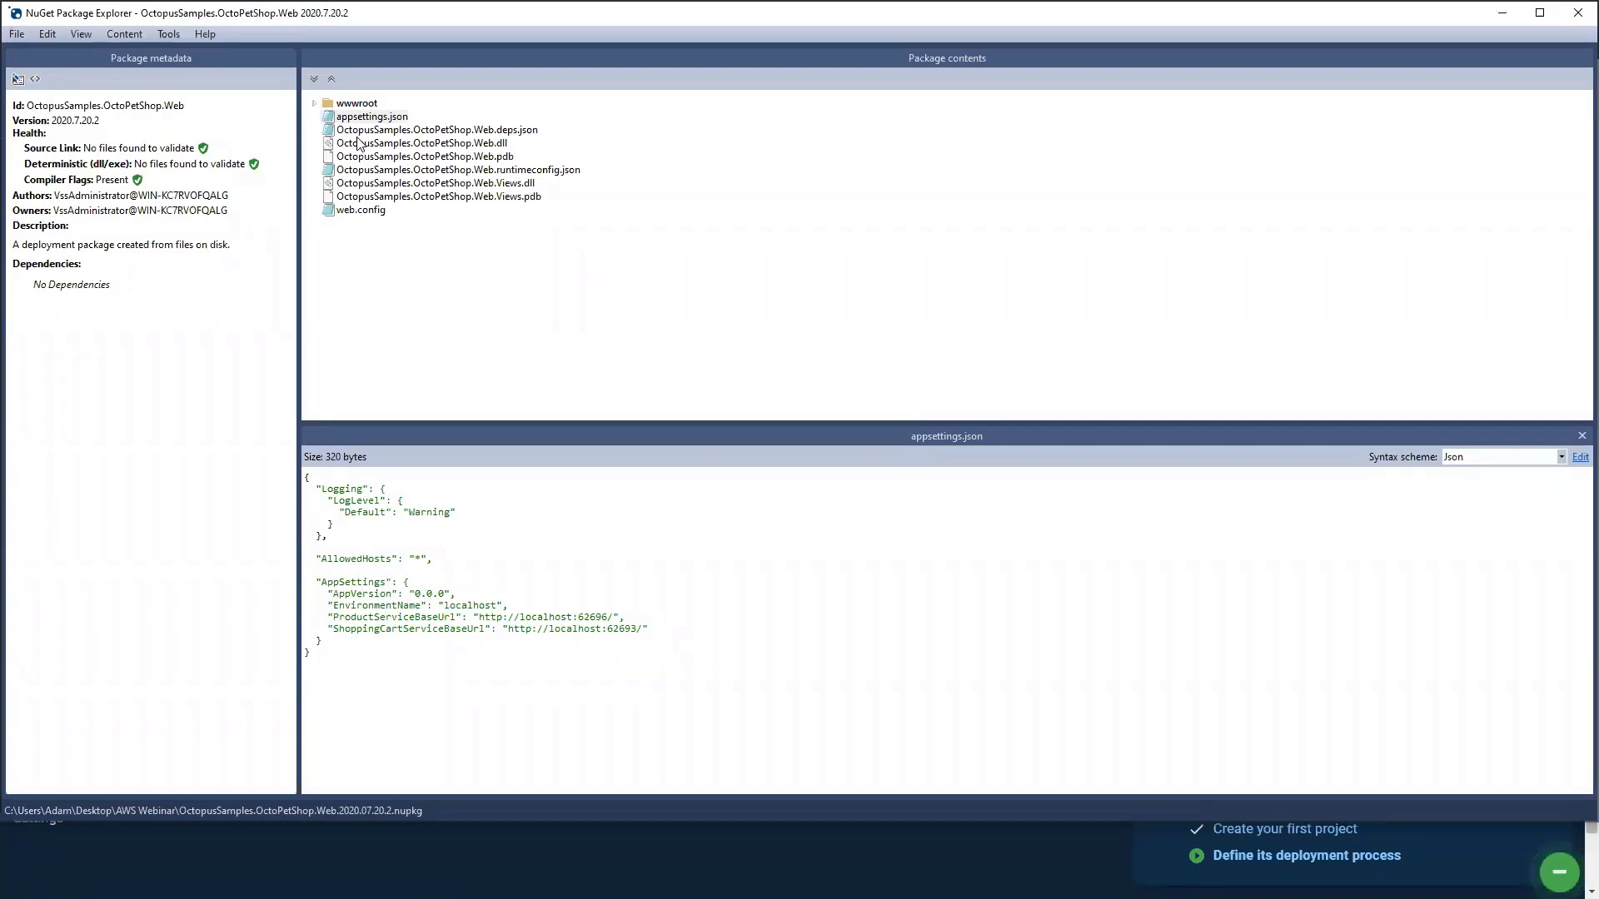
{"action": "left_click", "coordinate": [385, 119]}
{"action": "left_click", "coordinate": [376, 598]}
{"action": "key", "text": "alt+Tab"}
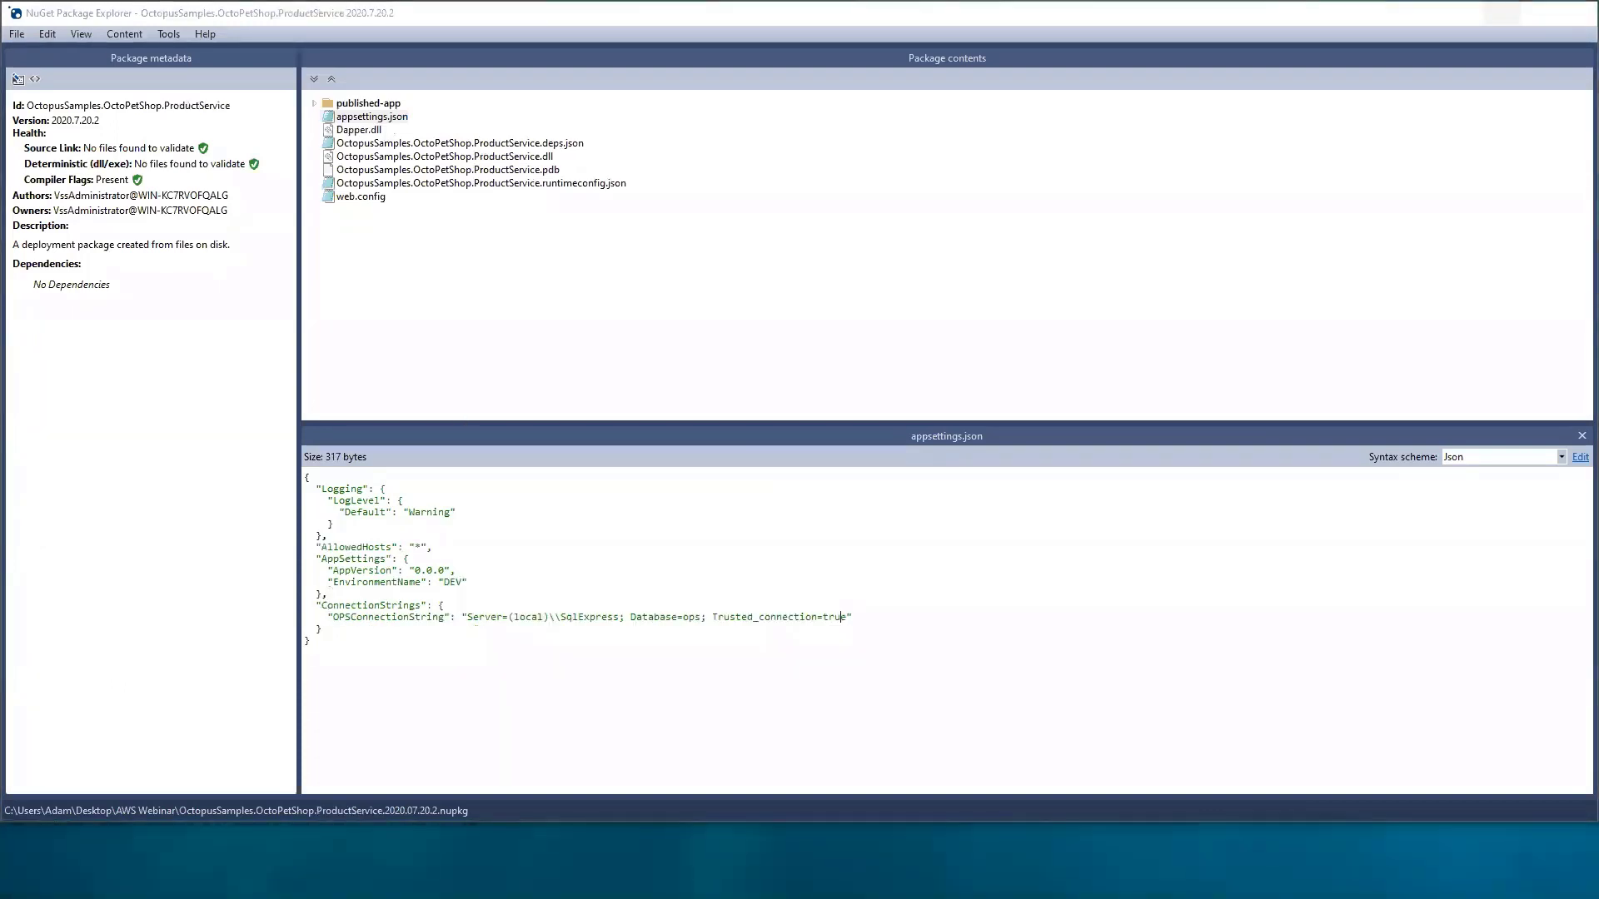
{"action": "key", "text": "alt+Tab"}
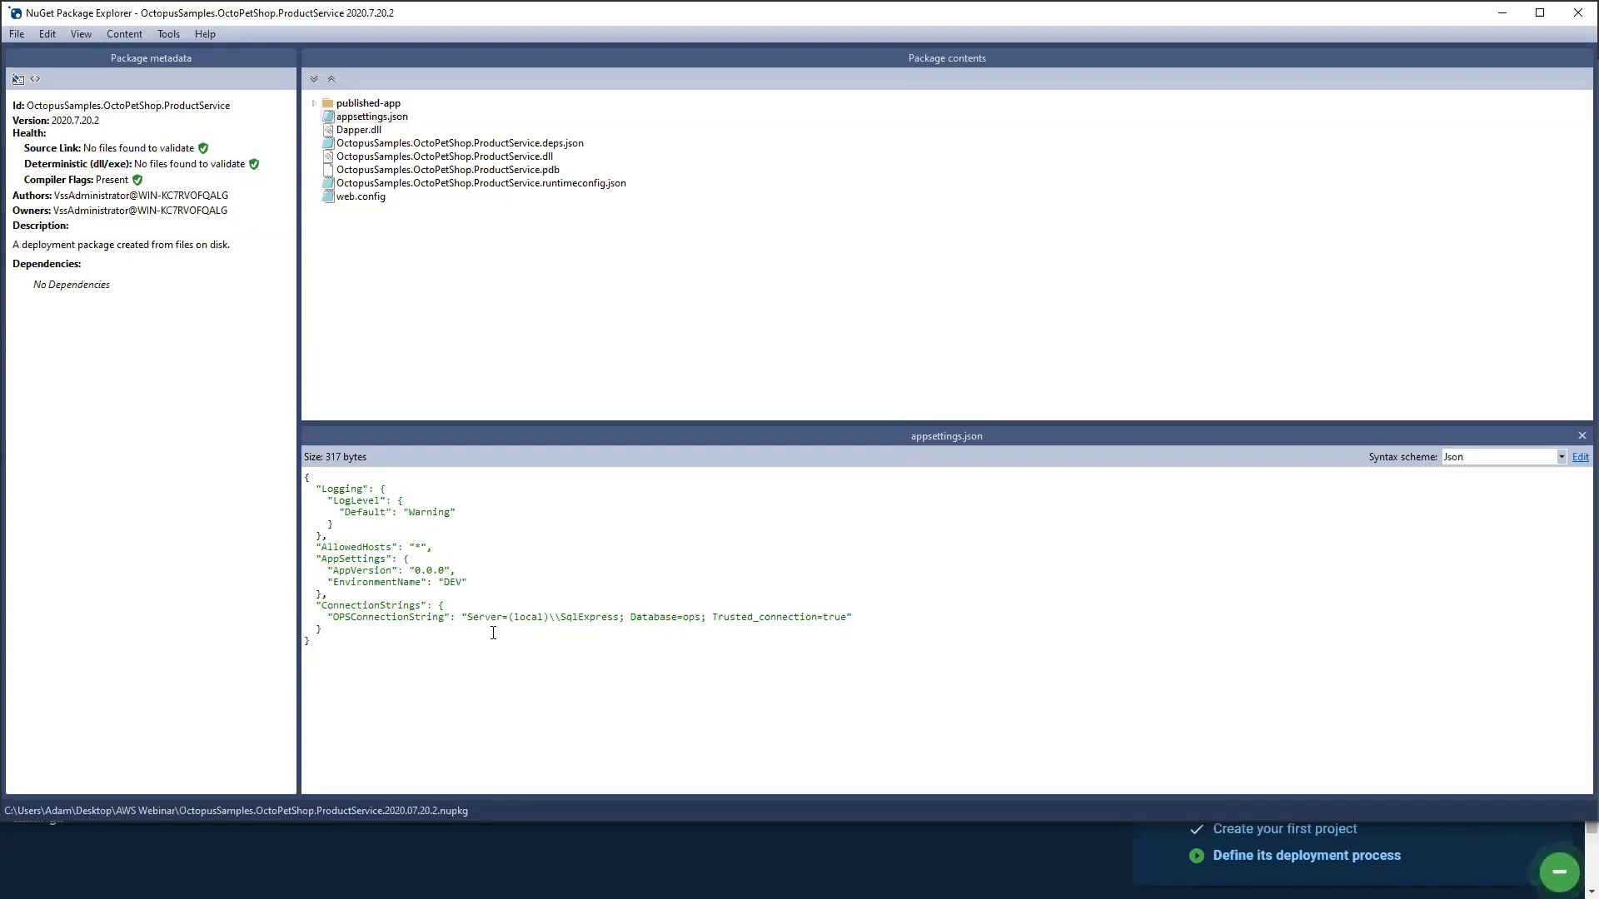
{"action": "left_click", "coordinate": [1503, 12]}
{"action": "left_click", "coordinate": [1502, 12]}
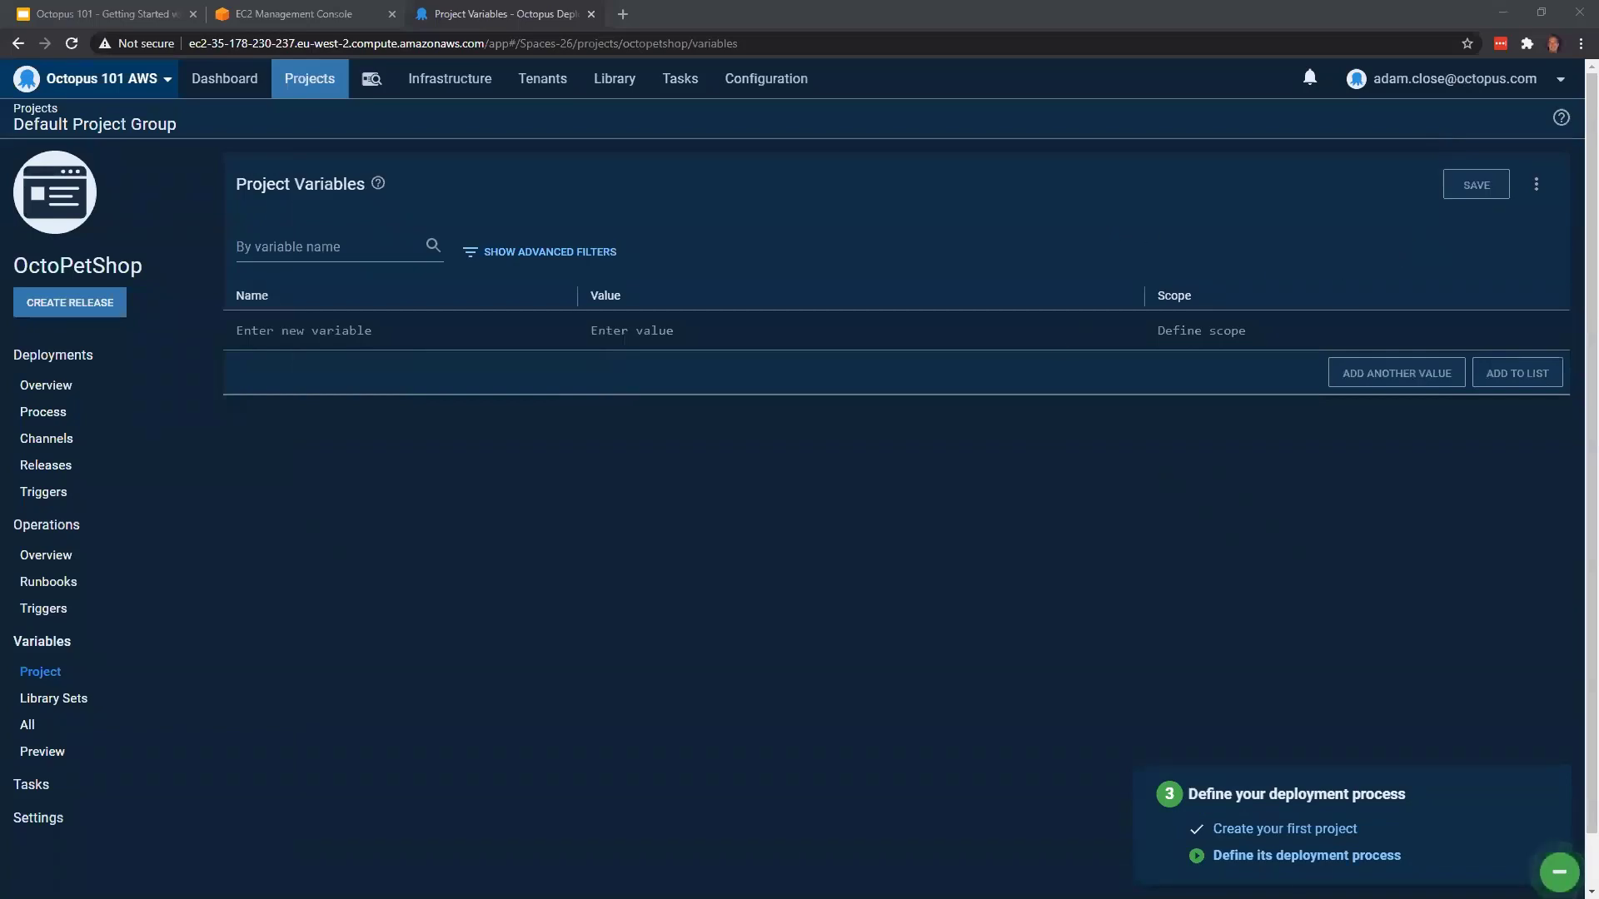
Add the project variable AppSettings:AppVersion with the value #{Octopus.Release.Number} to the variable list
{"action": "left_click", "coordinate": [326, 342]}
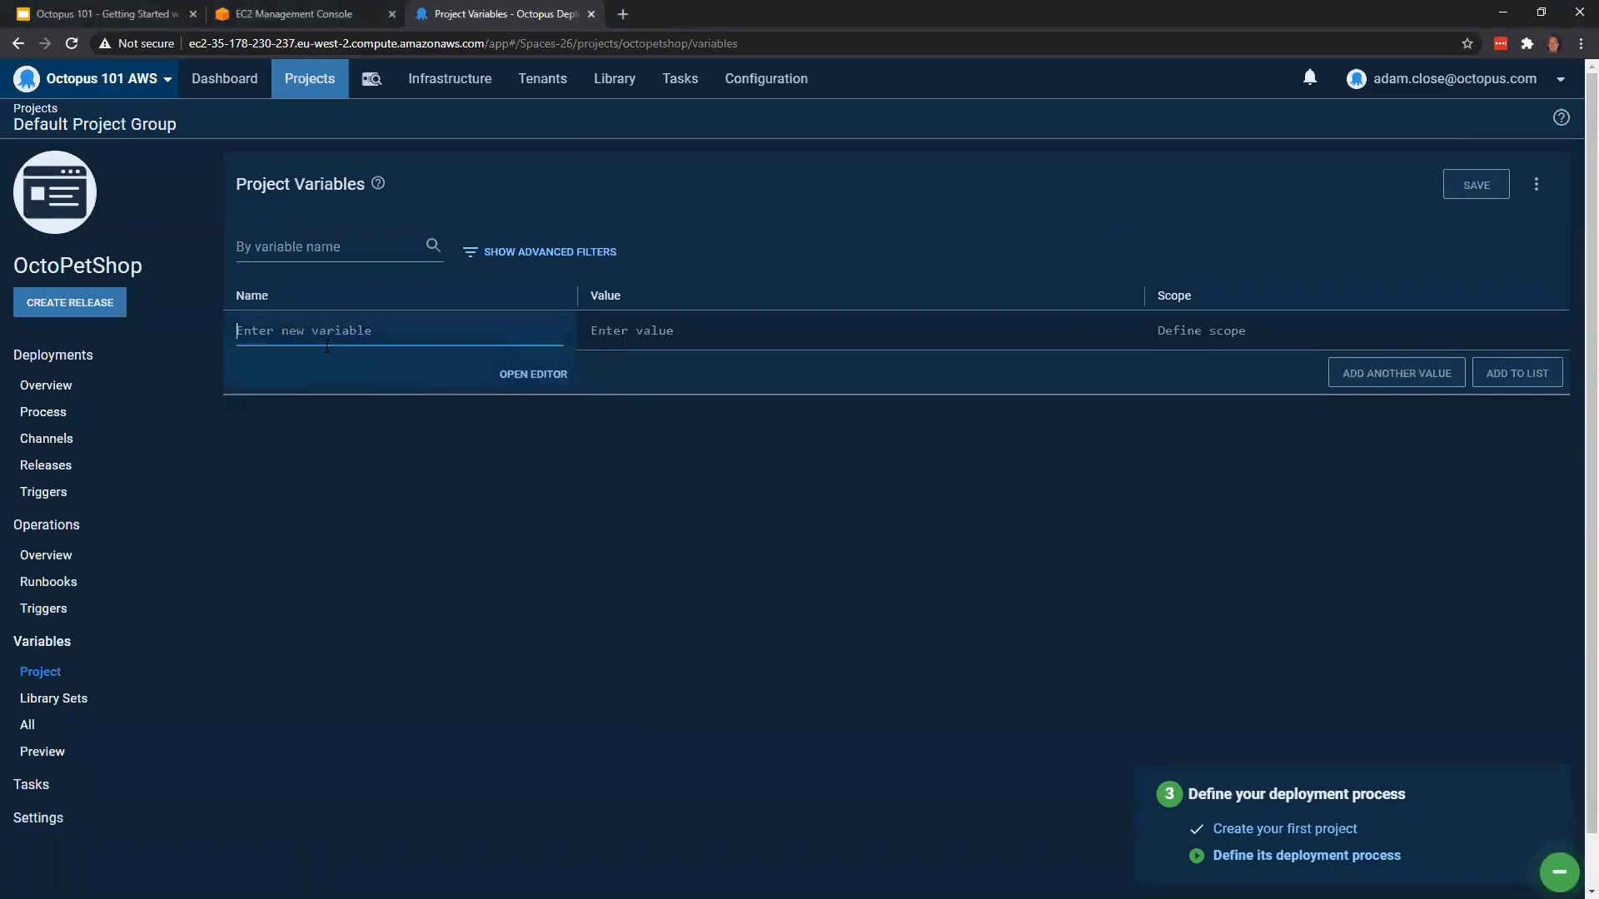
{"action": "key", "text": "alt+Tab"}
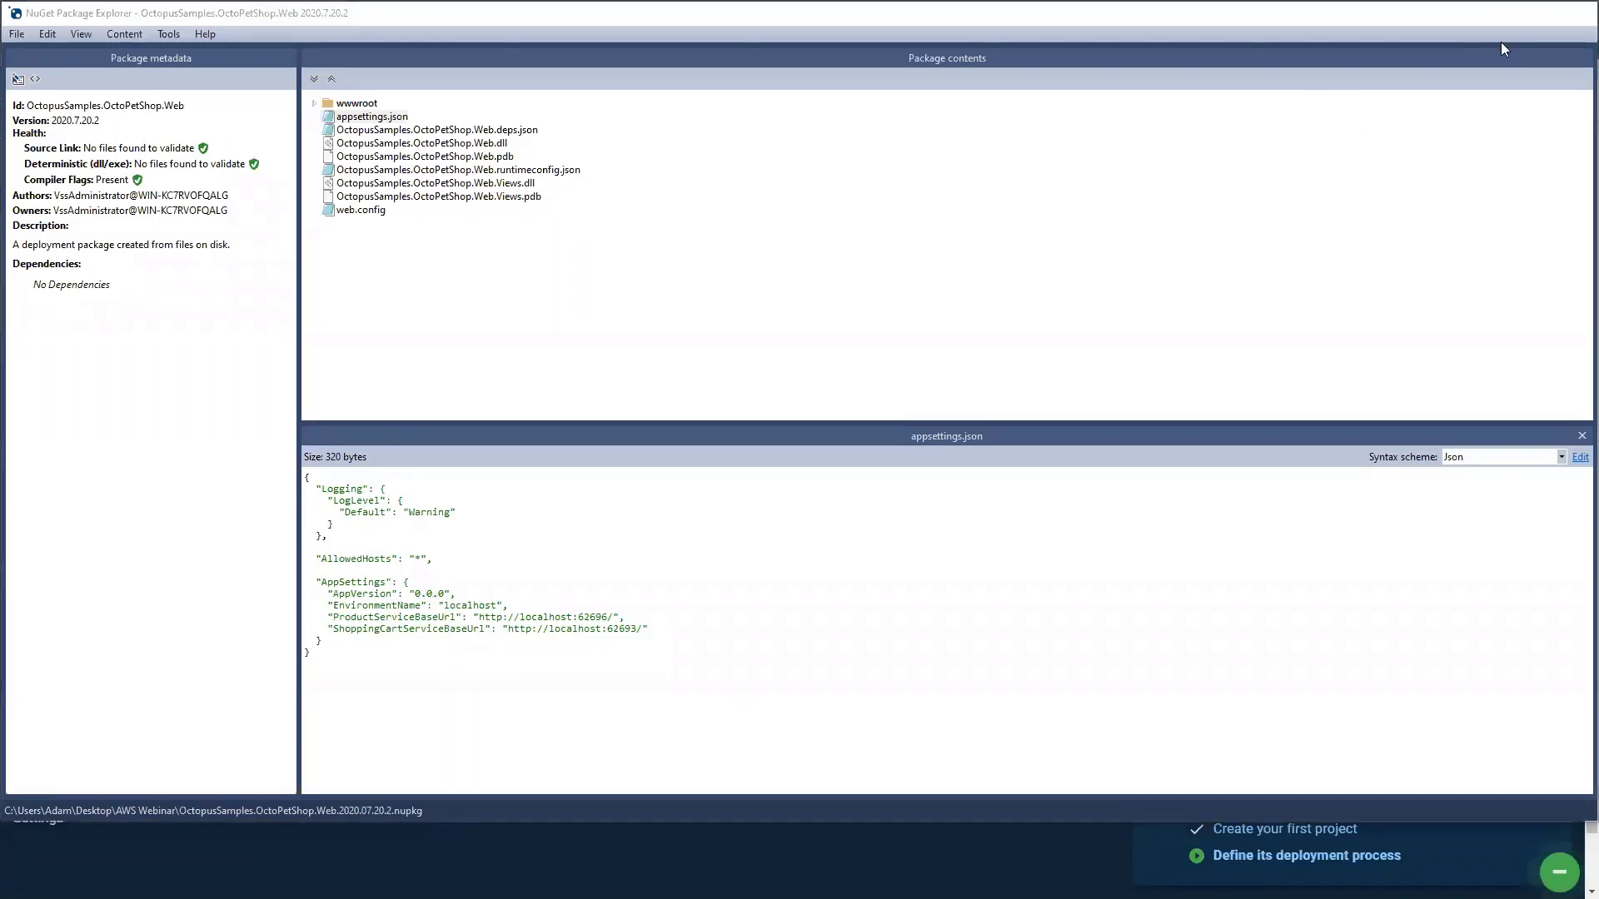
{"action": "left_click", "coordinate": [1503, 12]}
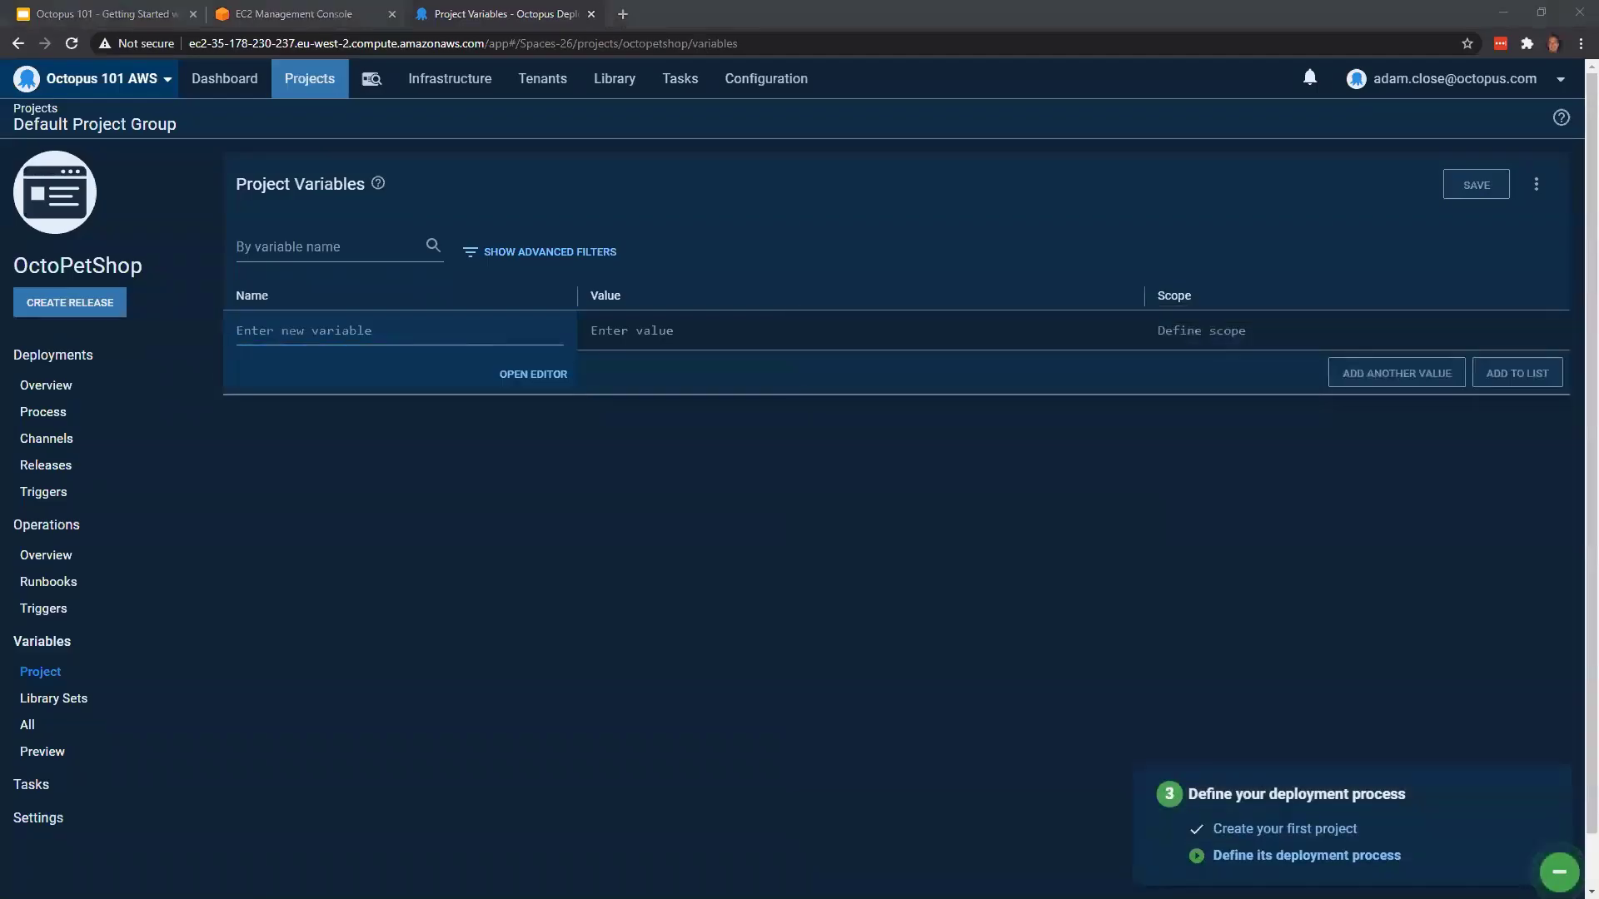
{"action": "type", "text": "AppSettings:AppVersion"}
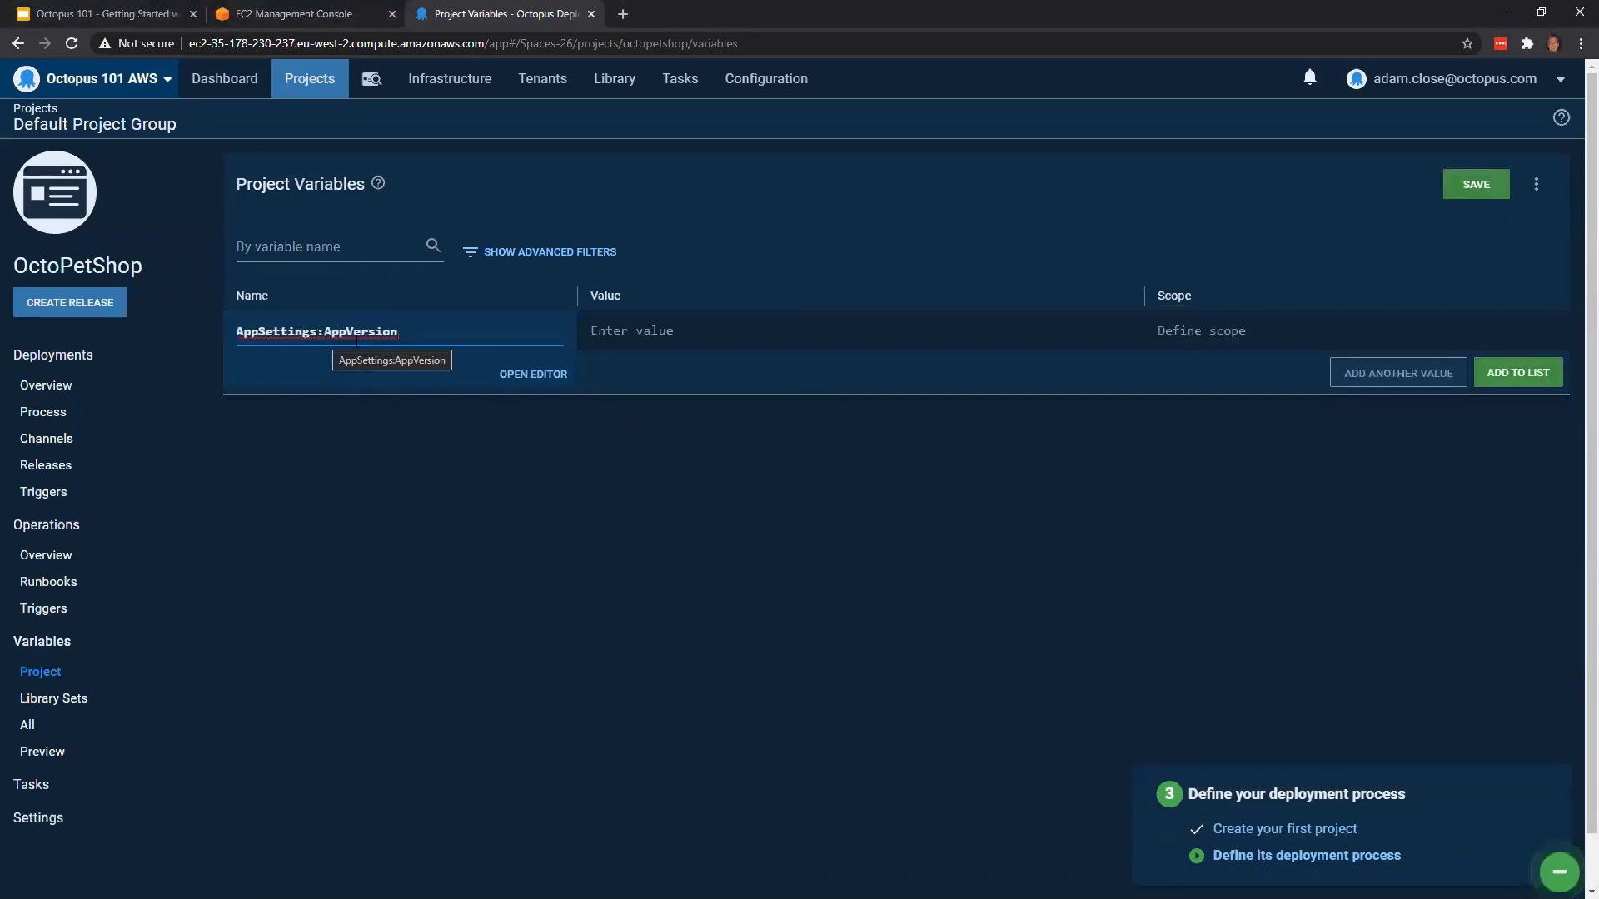
{"action": "left_click", "coordinate": [697, 338]}
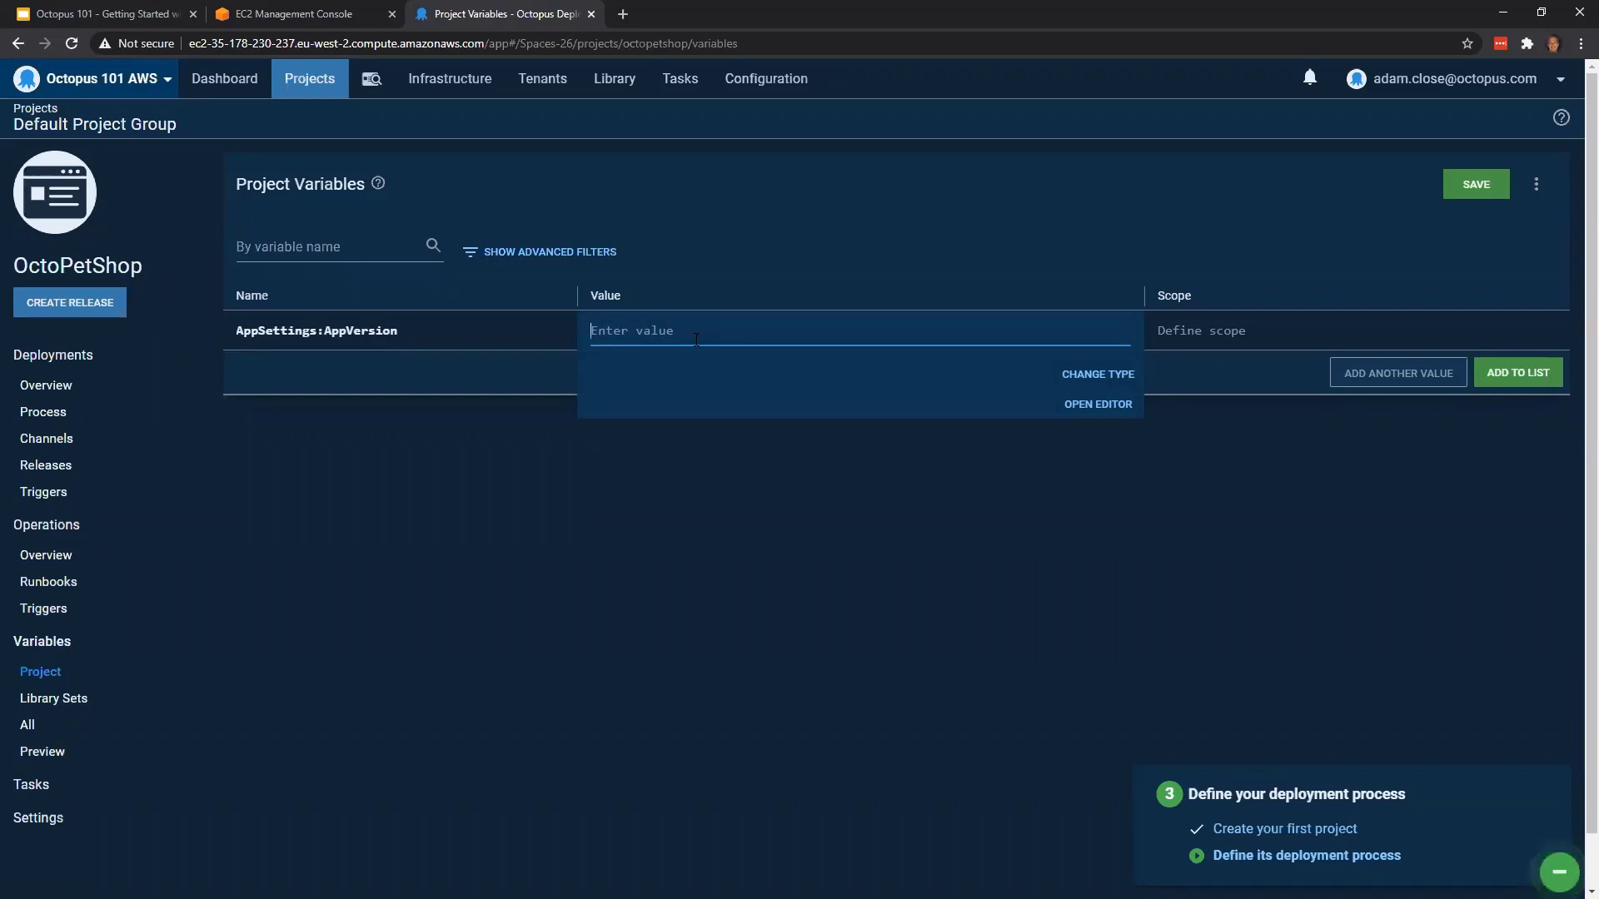
{"action": "type", "text": "#"}
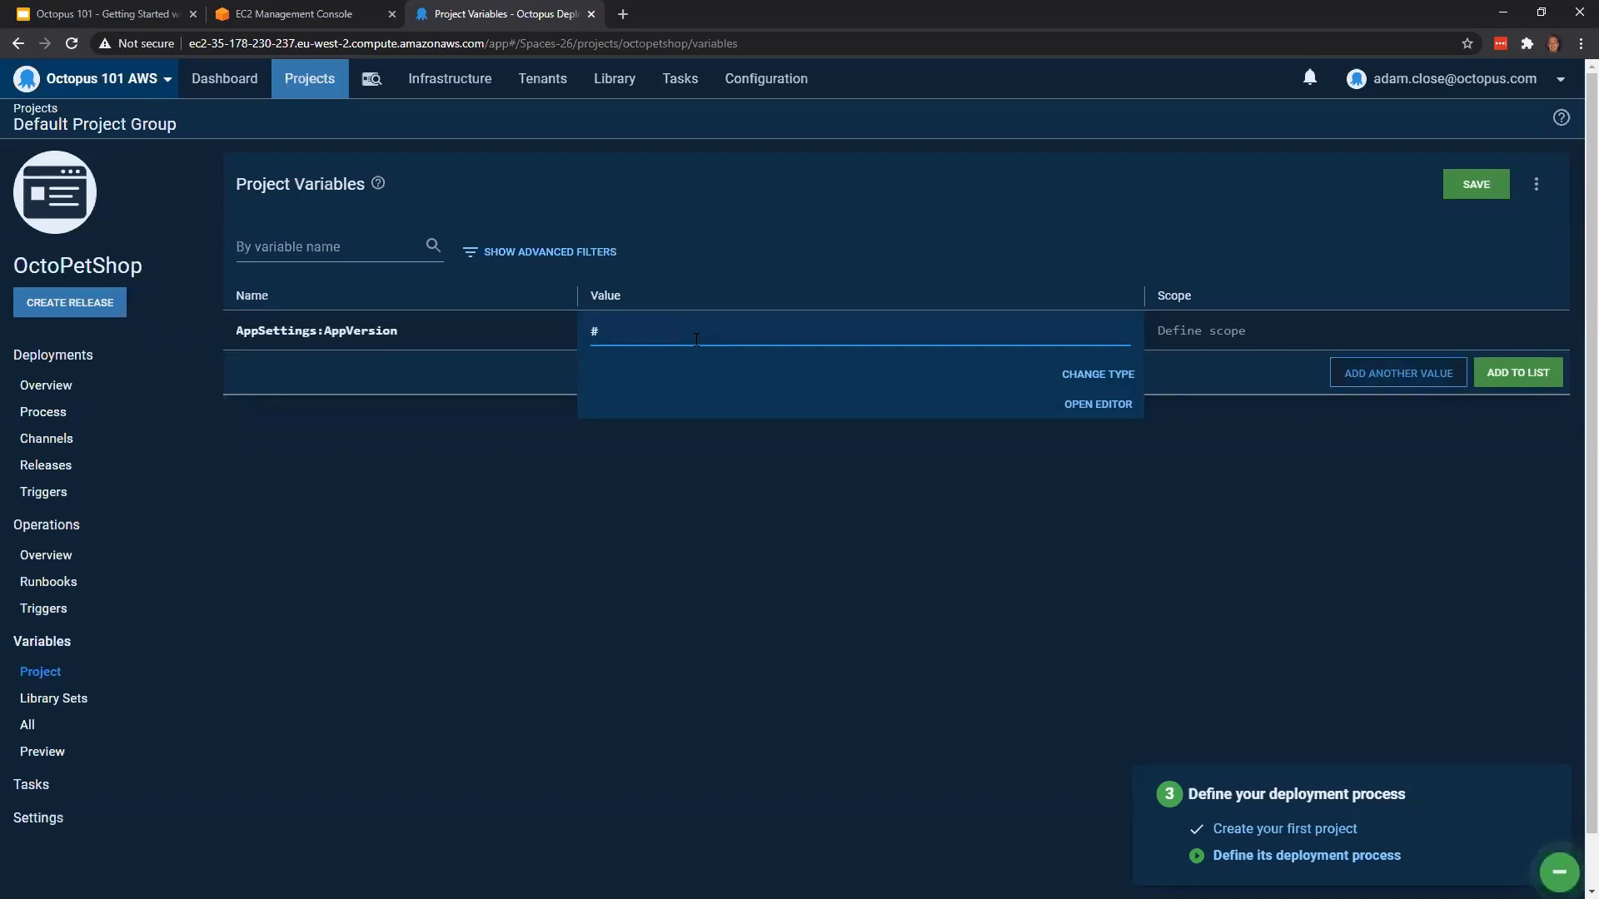
{"action": "type", "text": "{Octopus.Release.Number}"}
{"action": "left_click", "coordinate": [1123, 638]}
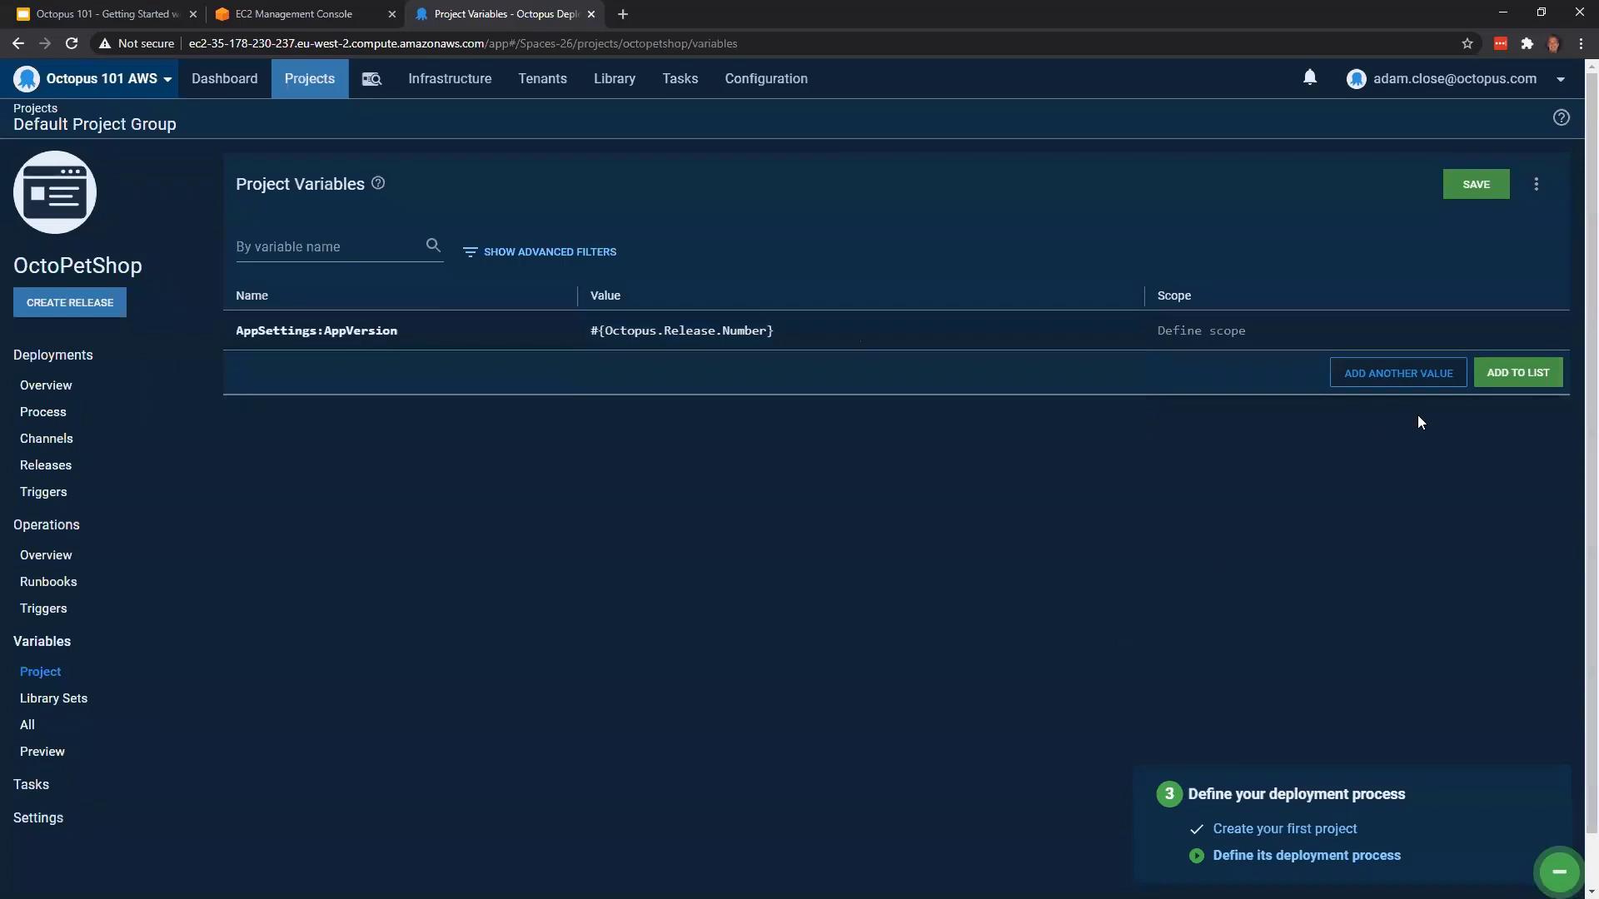
{"action": "left_click", "coordinate": [1514, 376]}
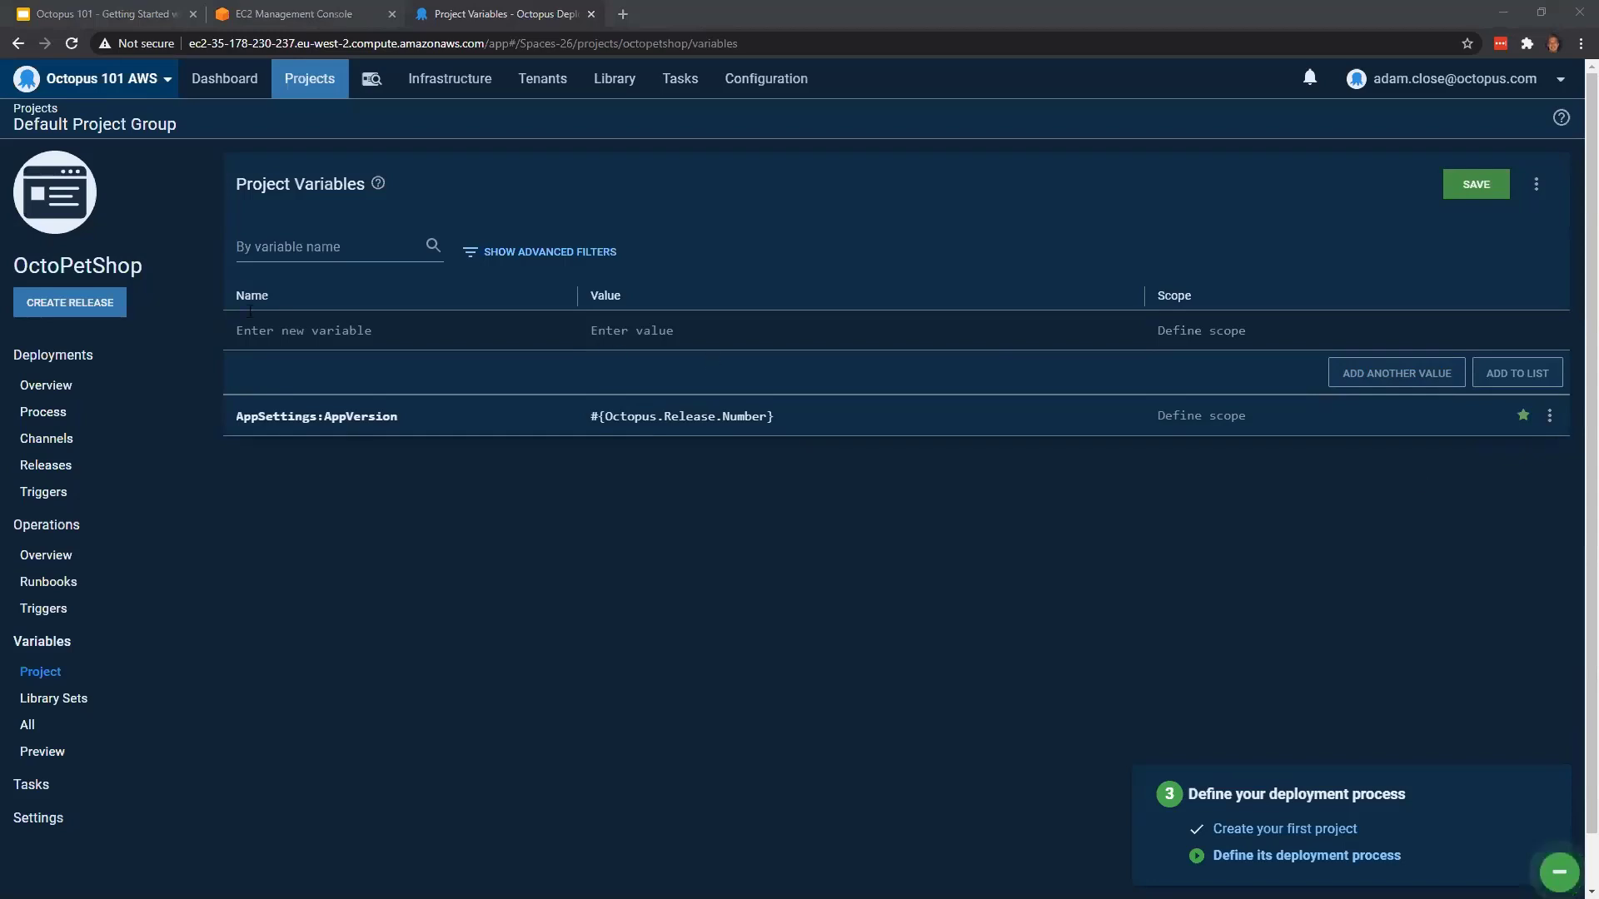
Add the project variable AppSettings:EnvironmentName with the value #{Octopus.Environment.Name} to the variable list
{"action": "left_click", "coordinate": [356, 332]}
{"action": "type", "text": "AppSettings:EnvironmentName"}
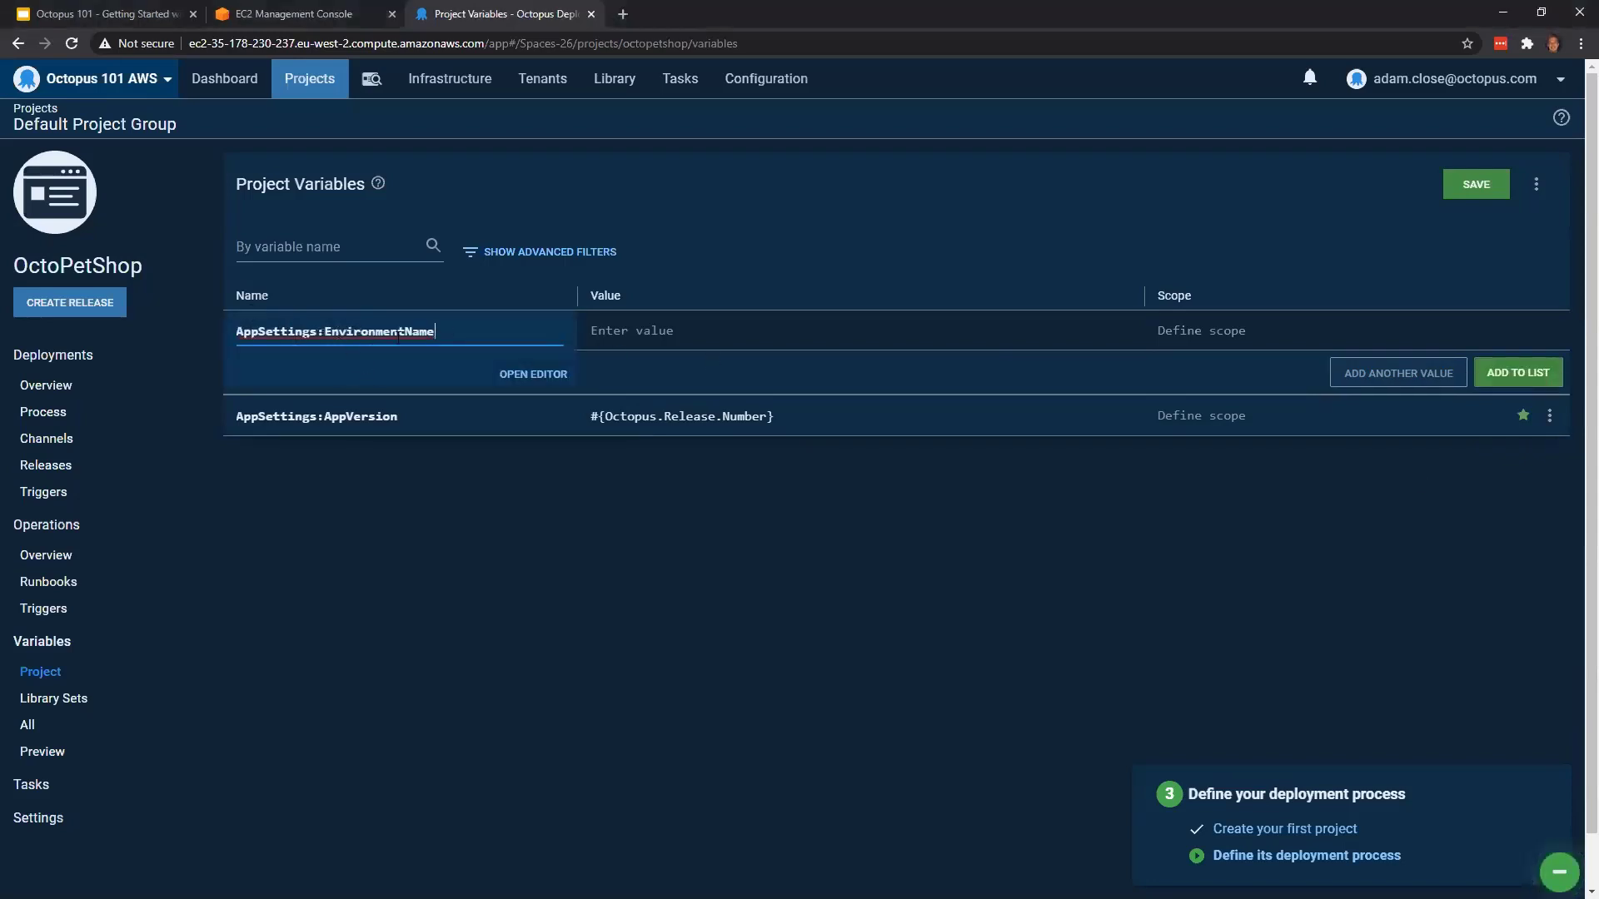
{"action": "left_click", "coordinate": [675, 343]}
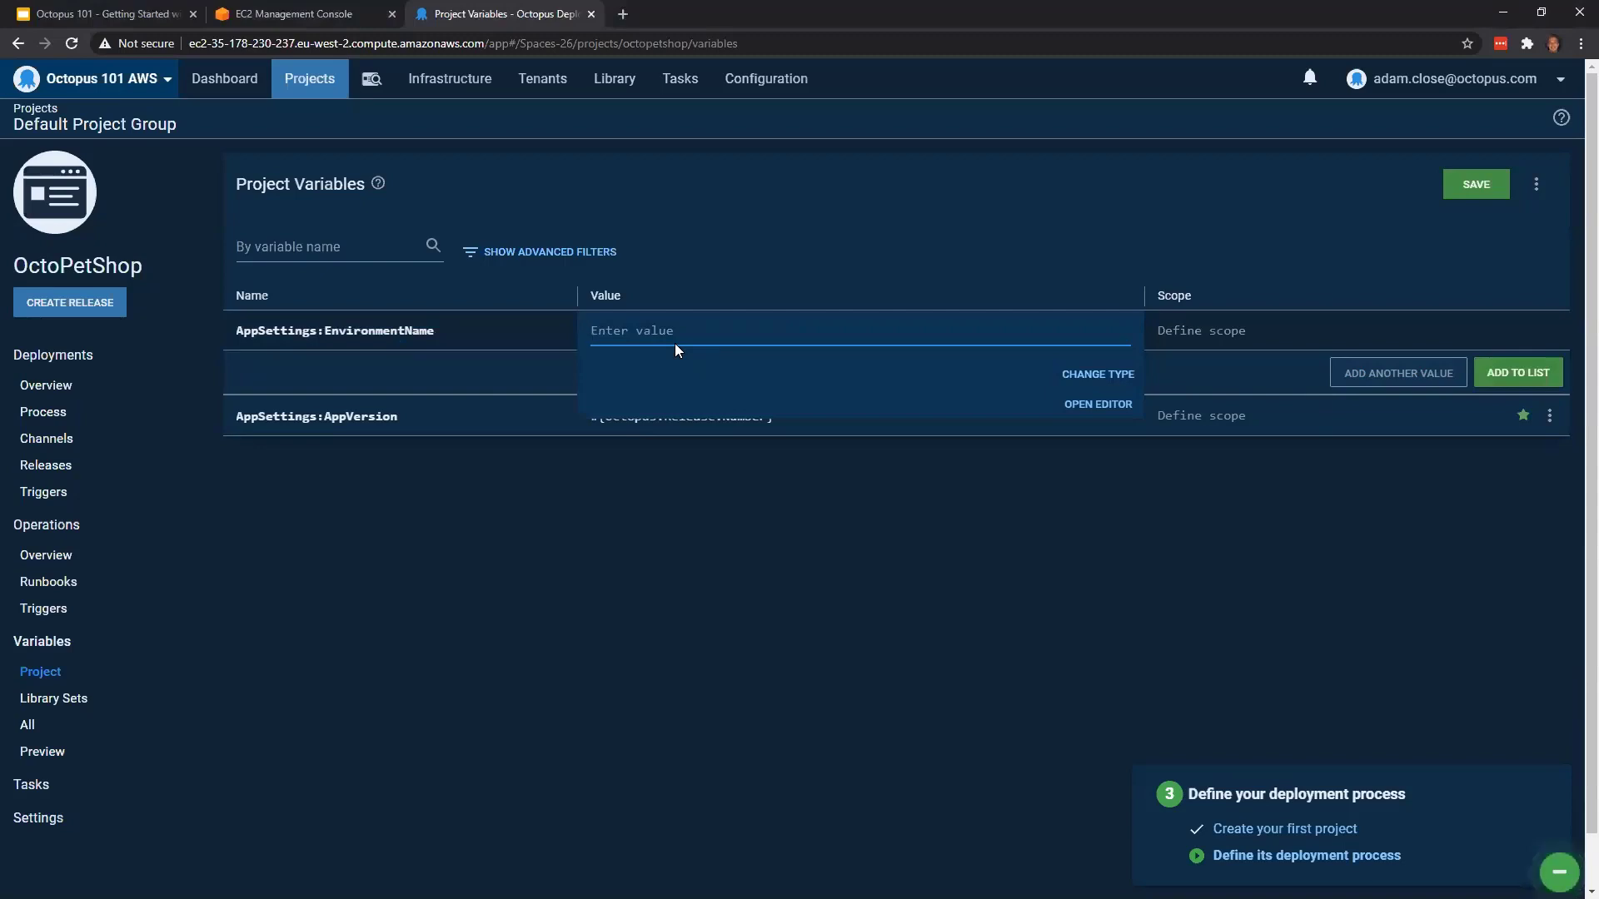
{"action": "type", "text": "#{"}
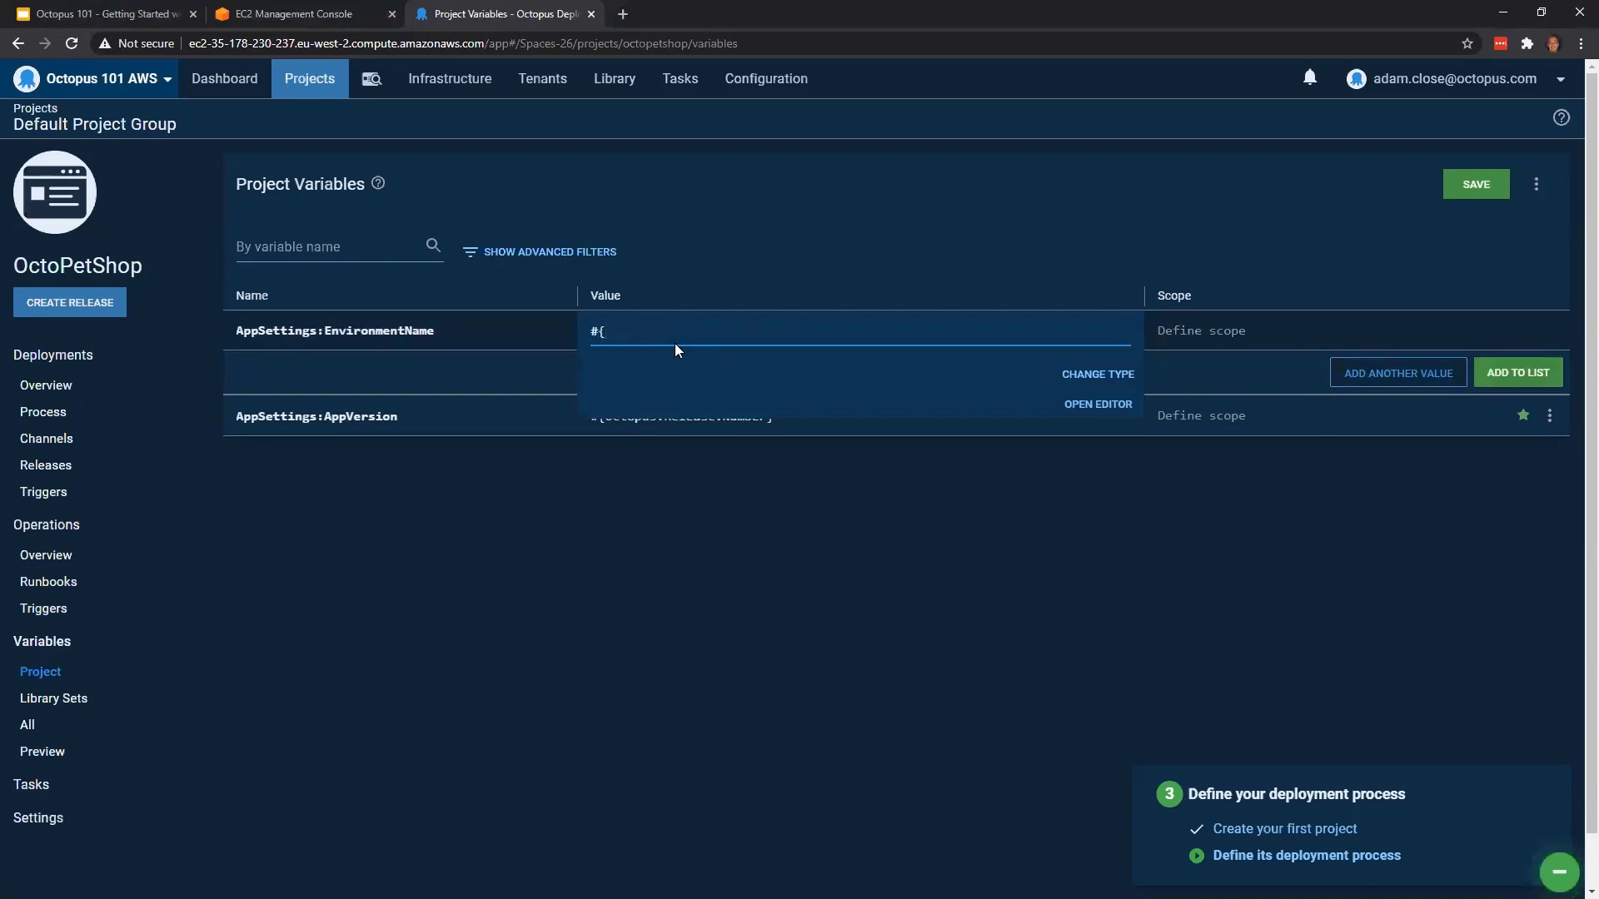
{"action": "type", "text": "Octo"}
{"action": "type", "text": "pus.Environment.Name}"}
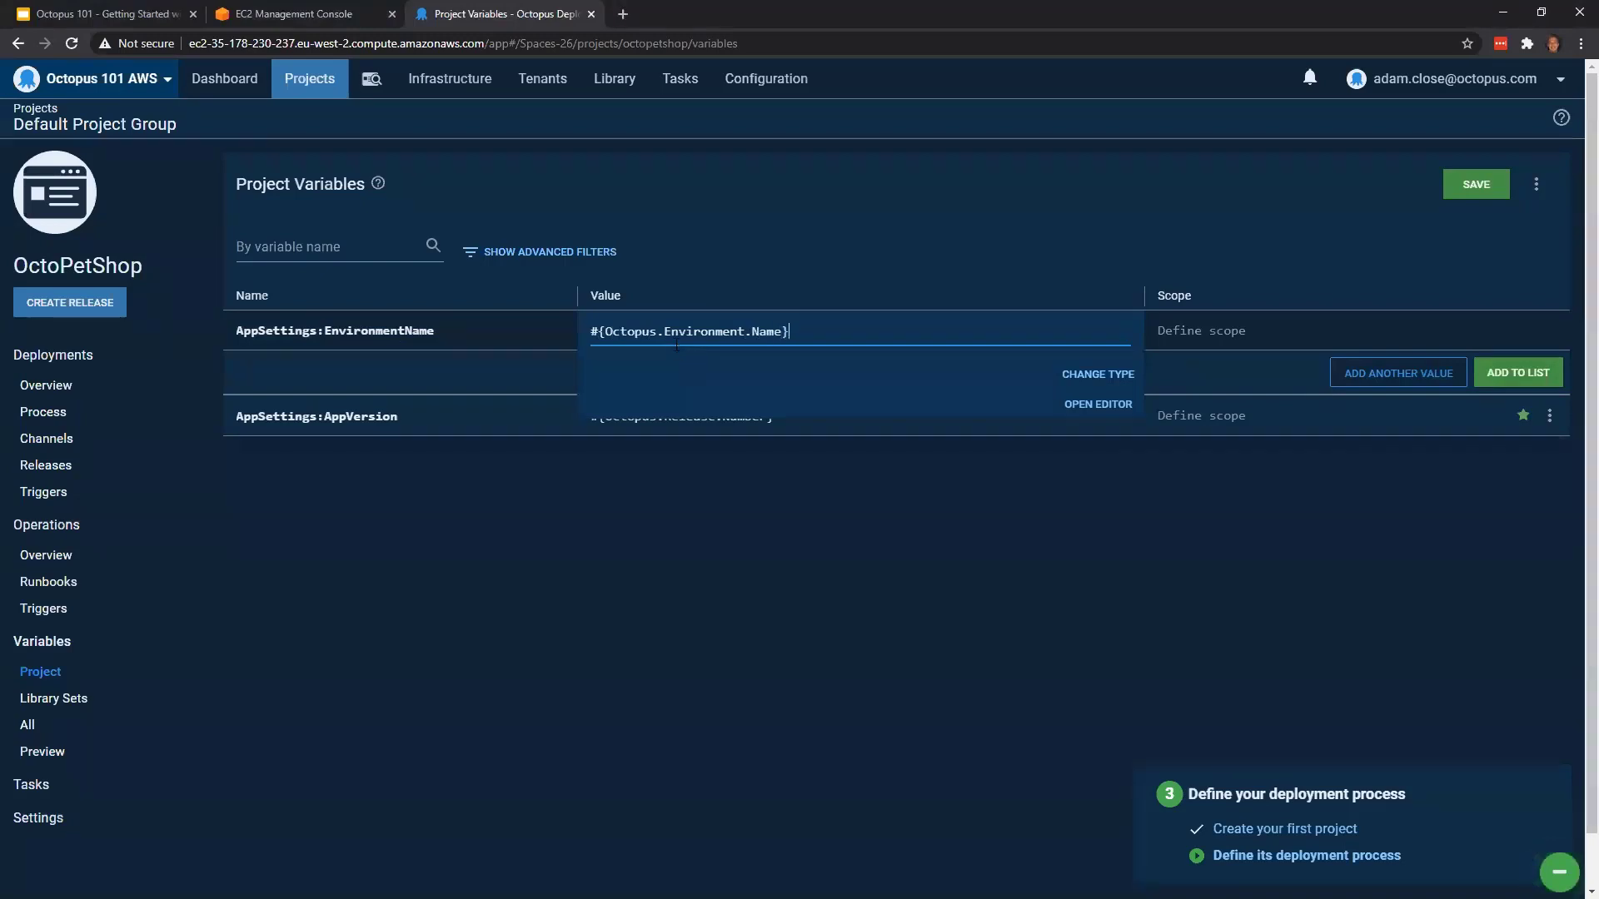
{"action": "left_click", "coordinate": [729, 253]}
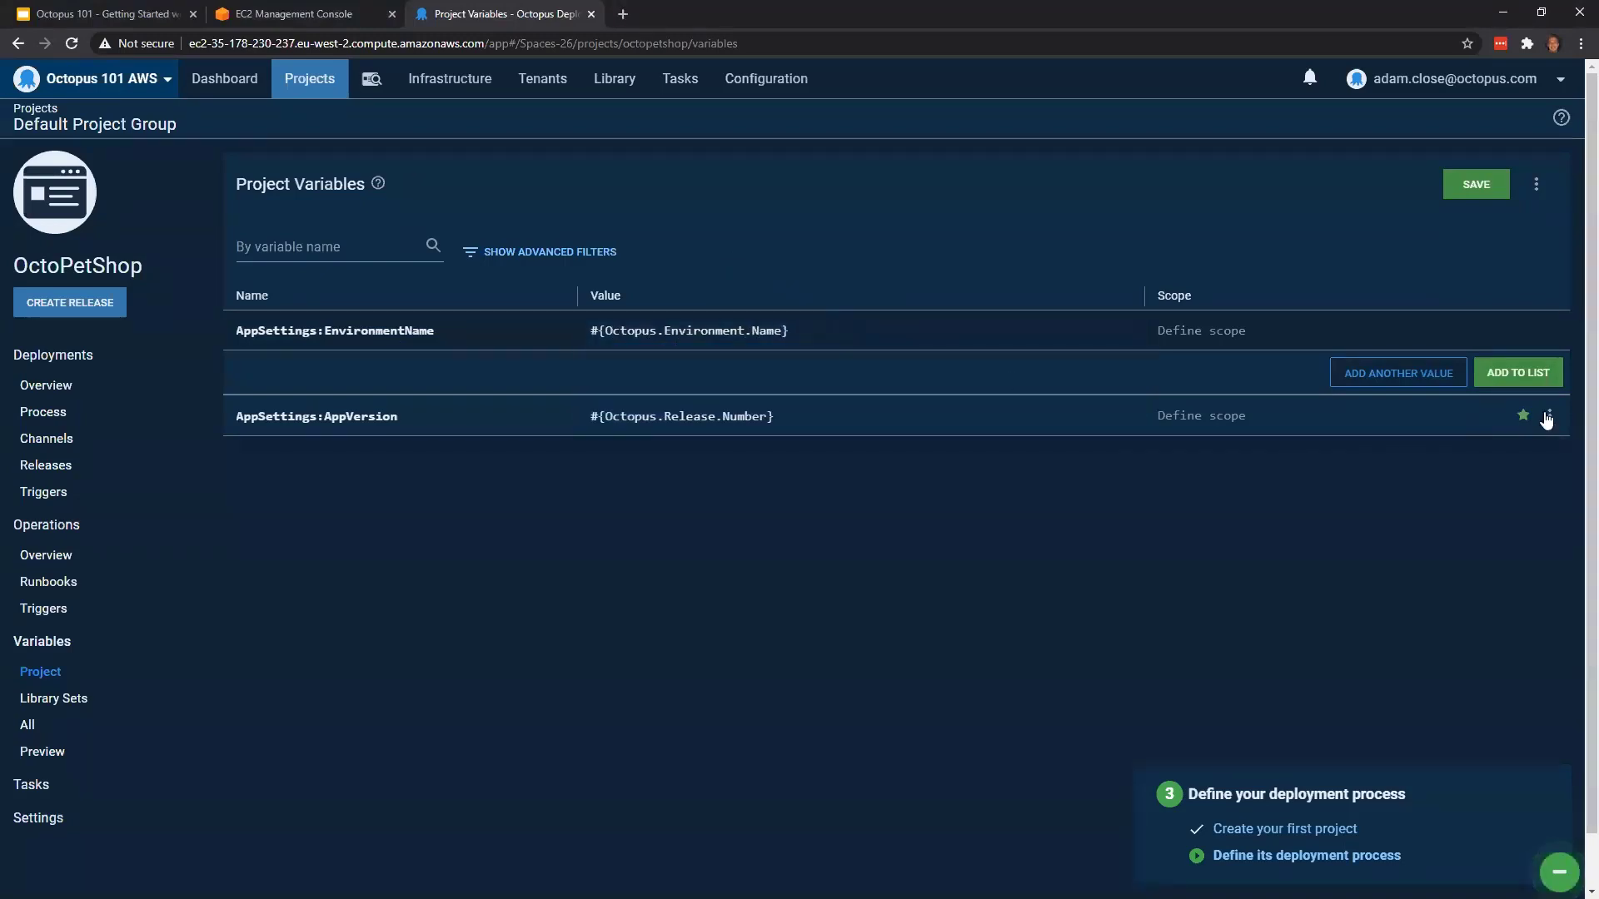
{"action": "left_click", "coordinate": [1533, 376]}
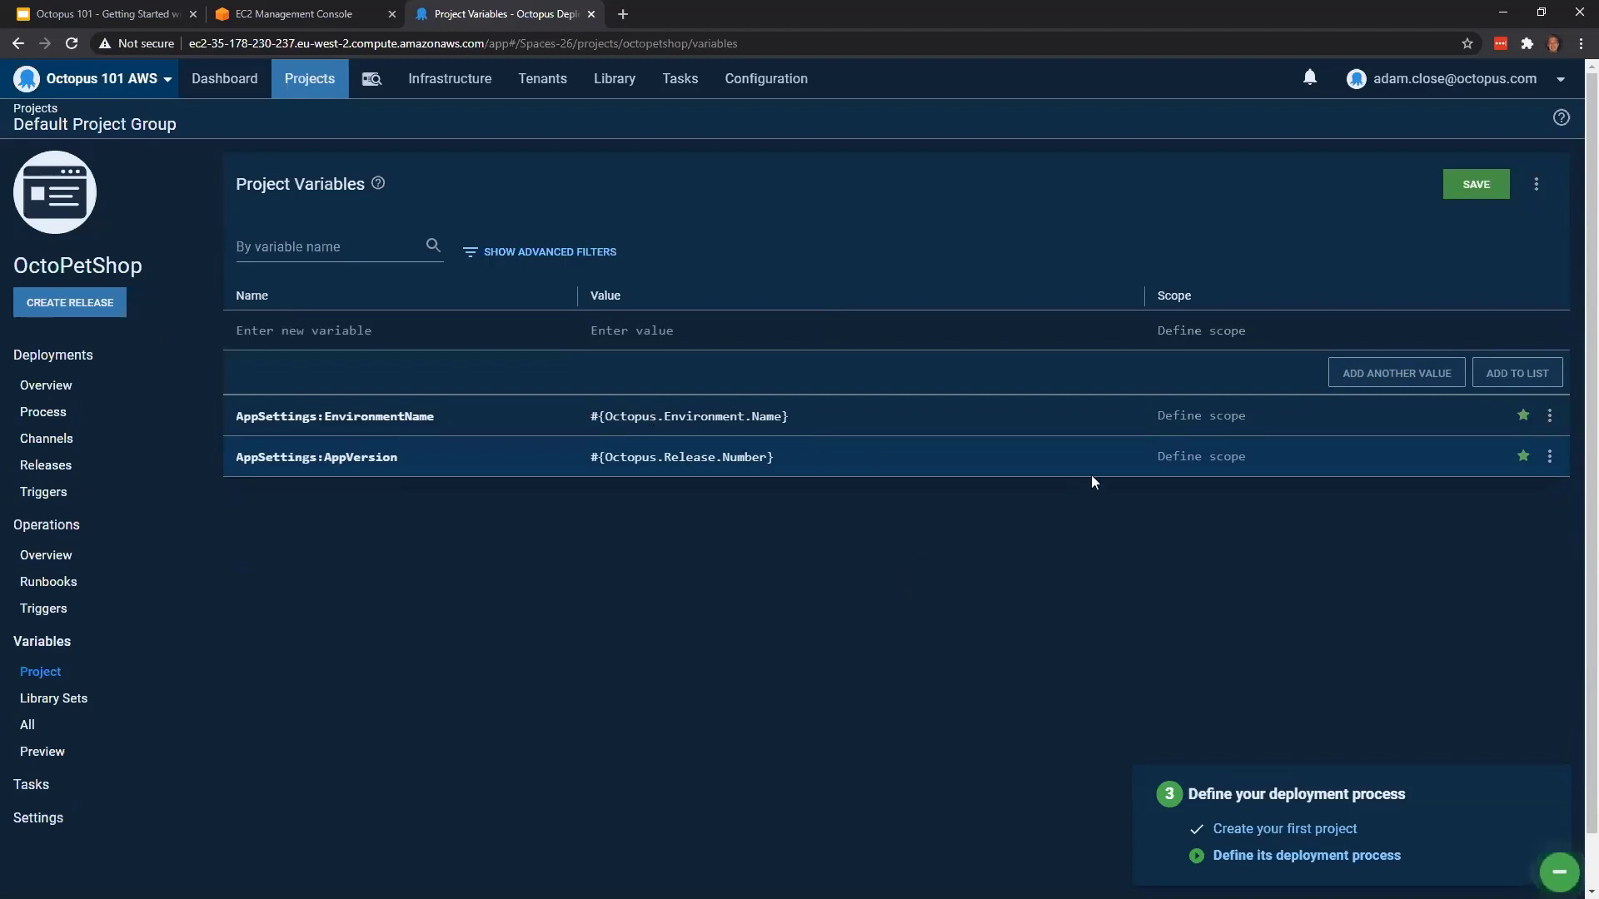
{"action": "left_click", "coordinate": [392, 337]}
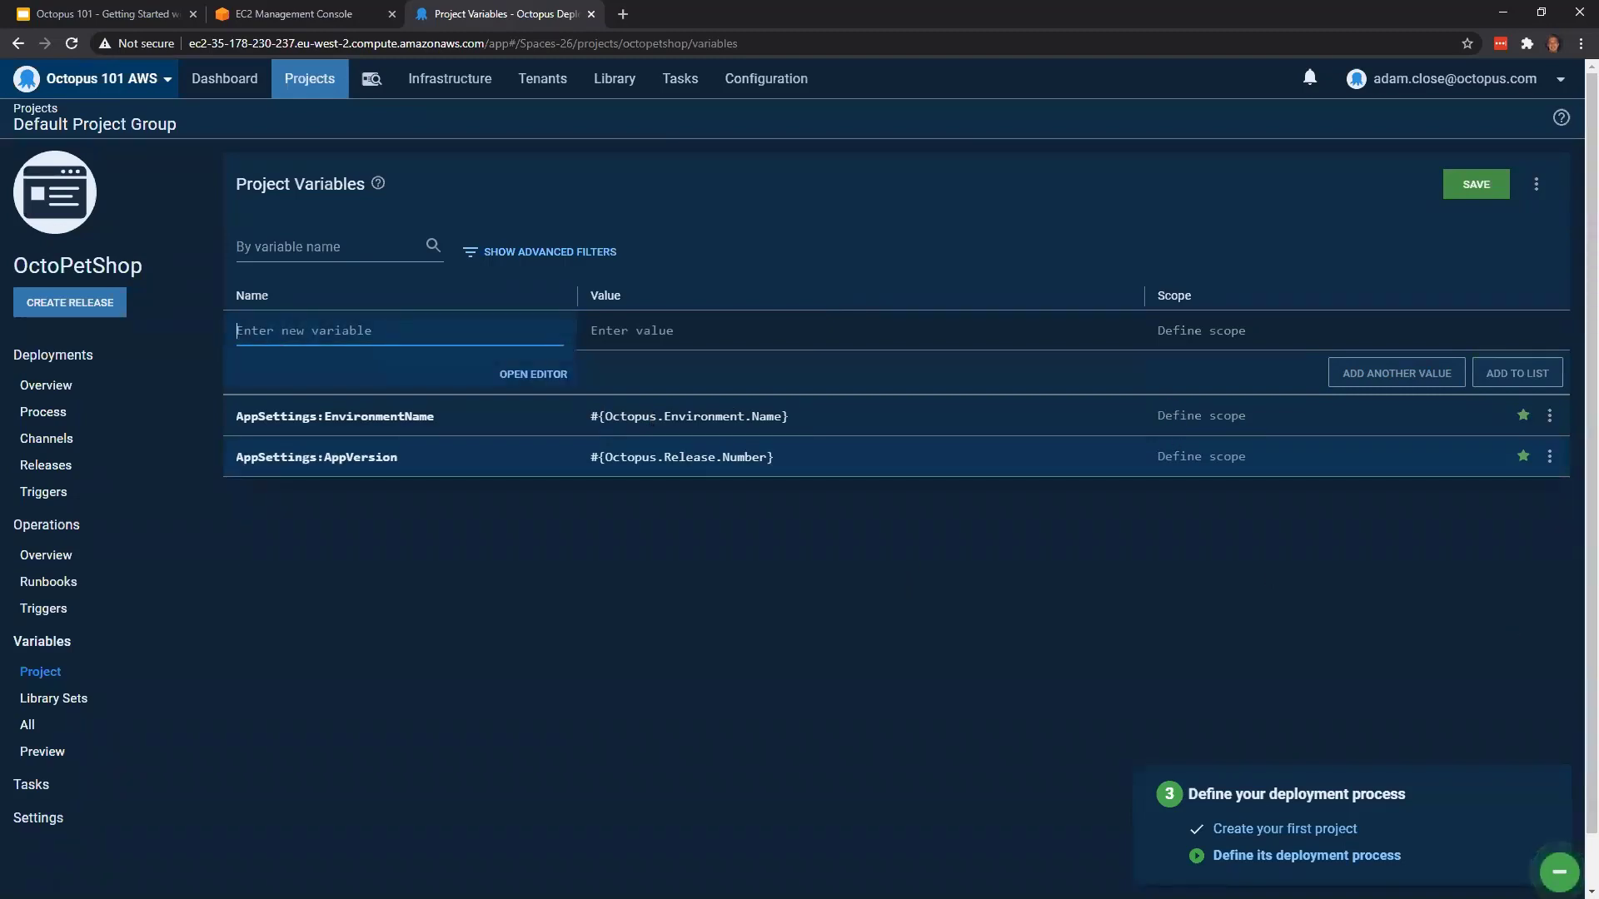
{"action": "key", "text": "alt+Tab"}
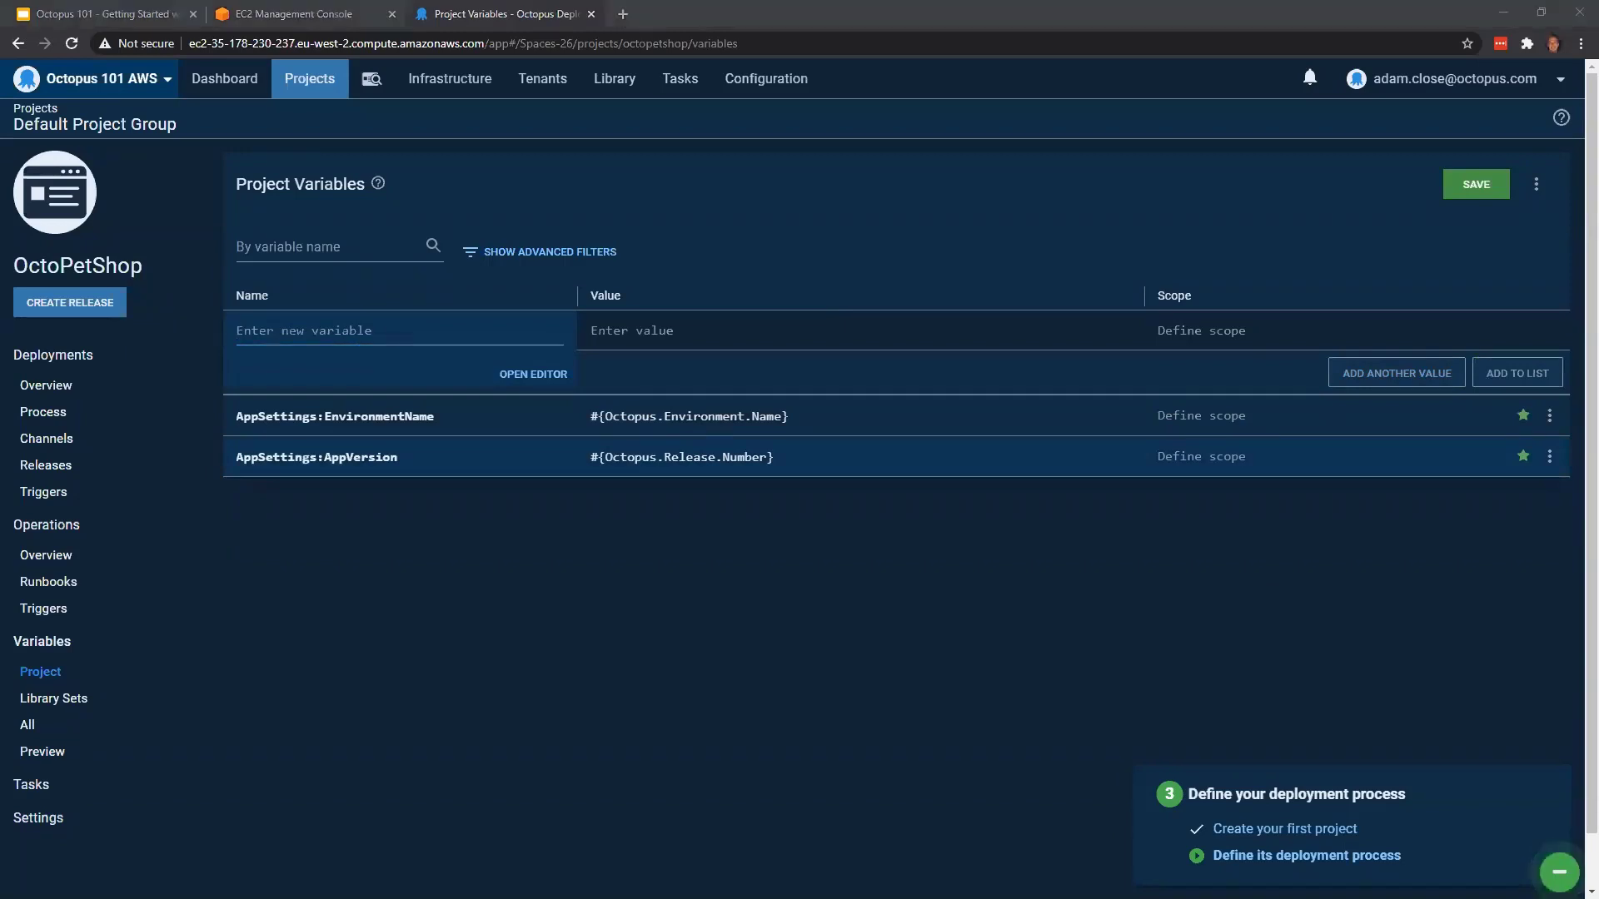
{"action": "key", "text": "alt+Tab"}
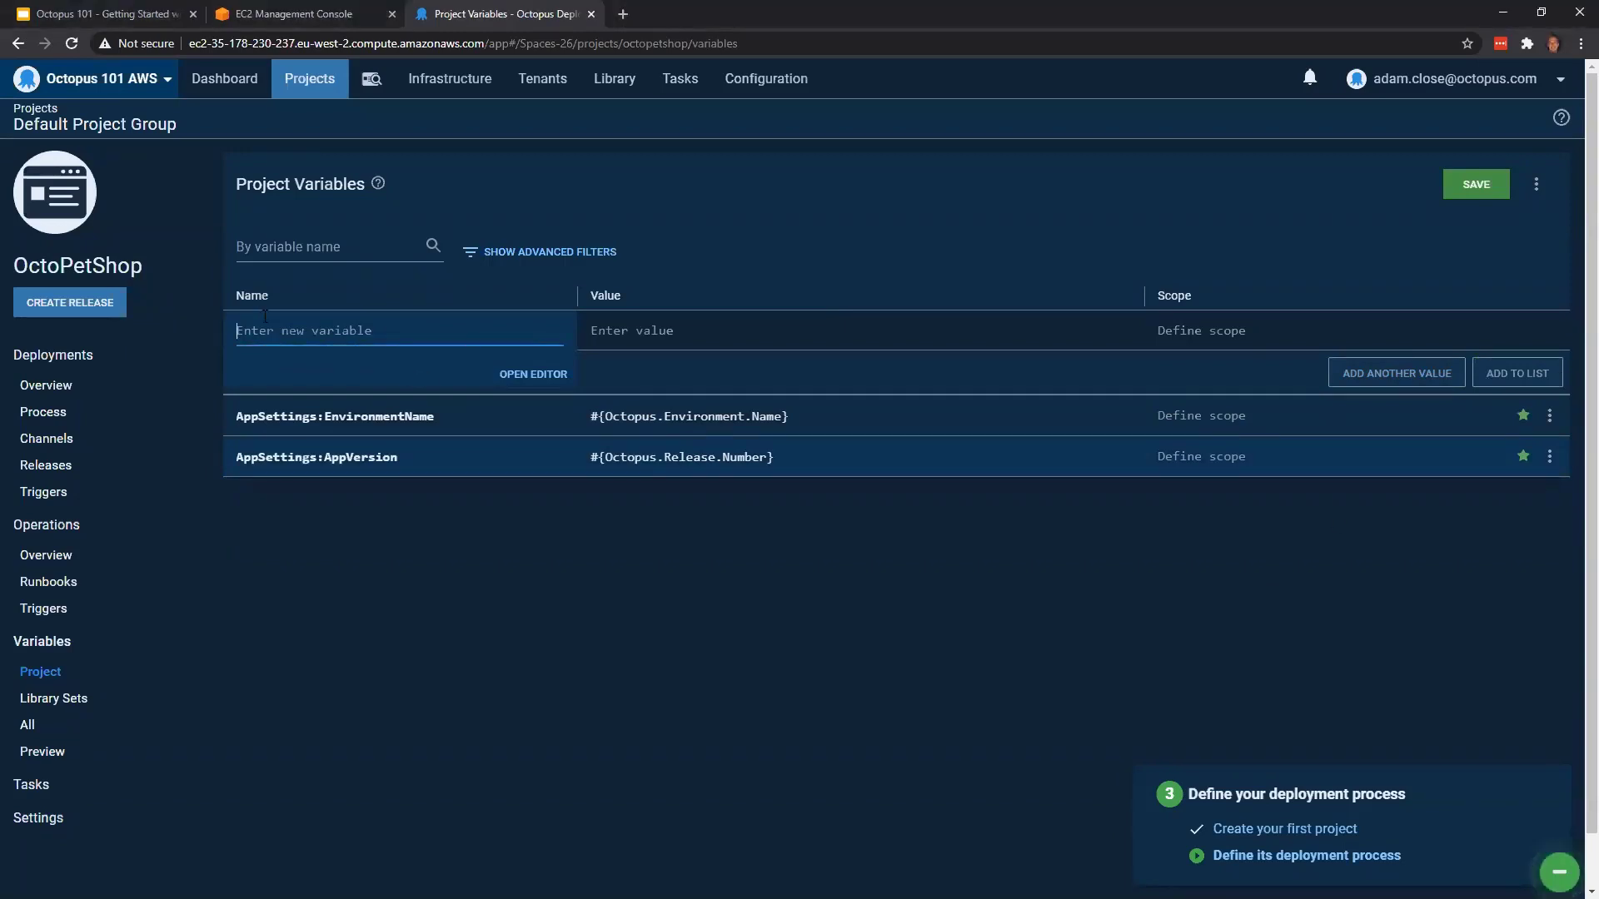
{"action": "type", "text": "AppSettings:ProductServiceBaseUrl"}
{"action": "left_click", "coordinate": [618, 321]}
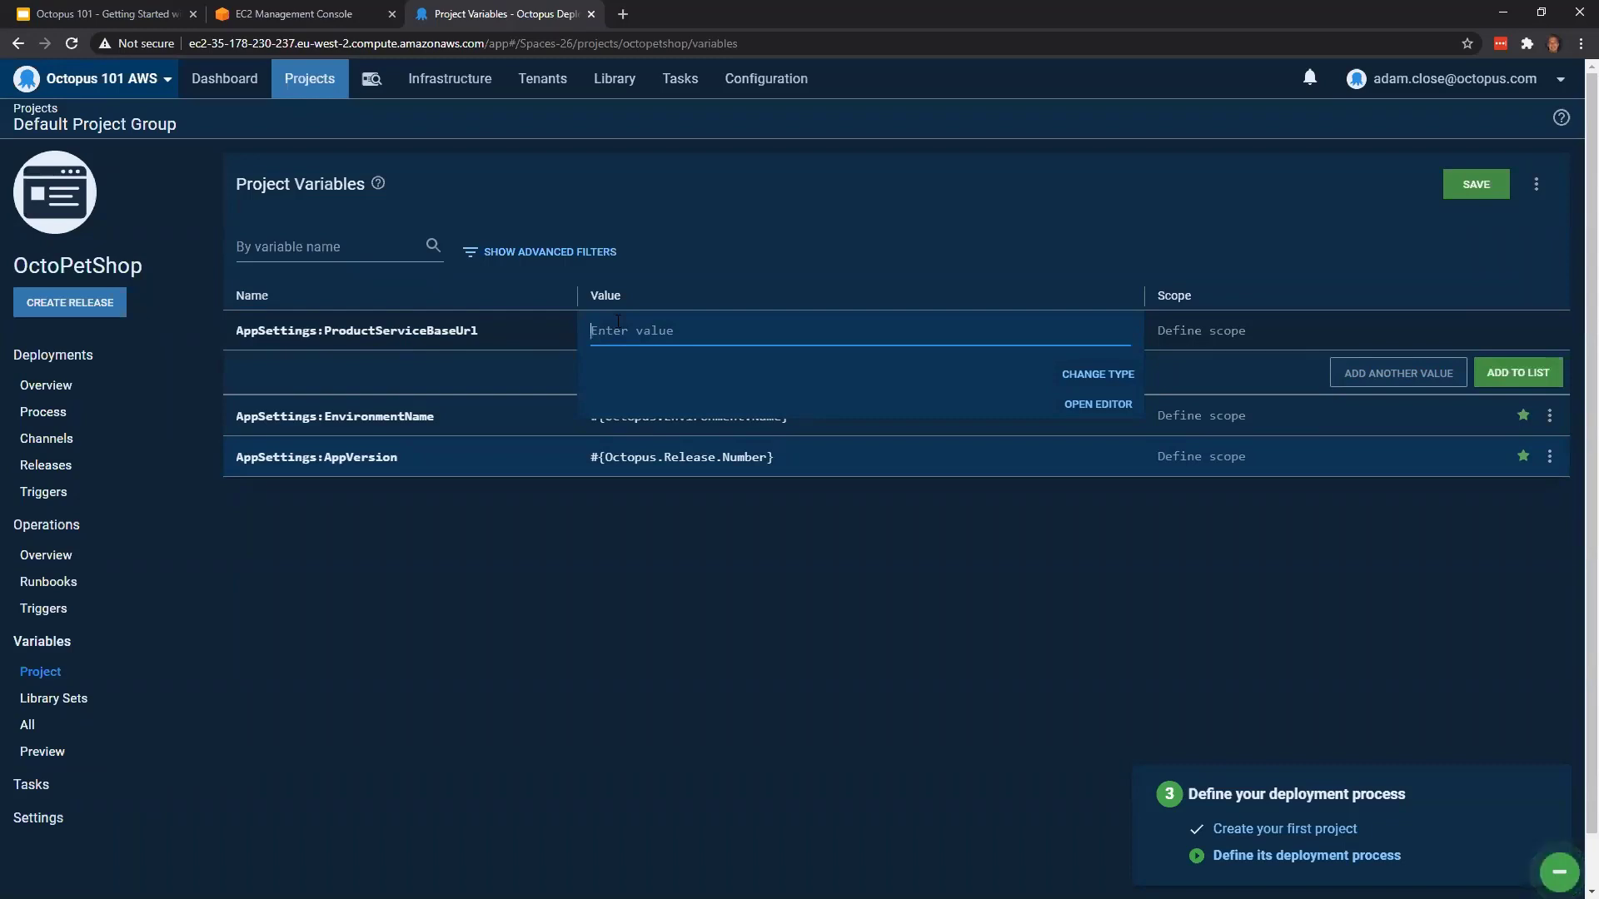
{"action": "type", "text": "htt"}
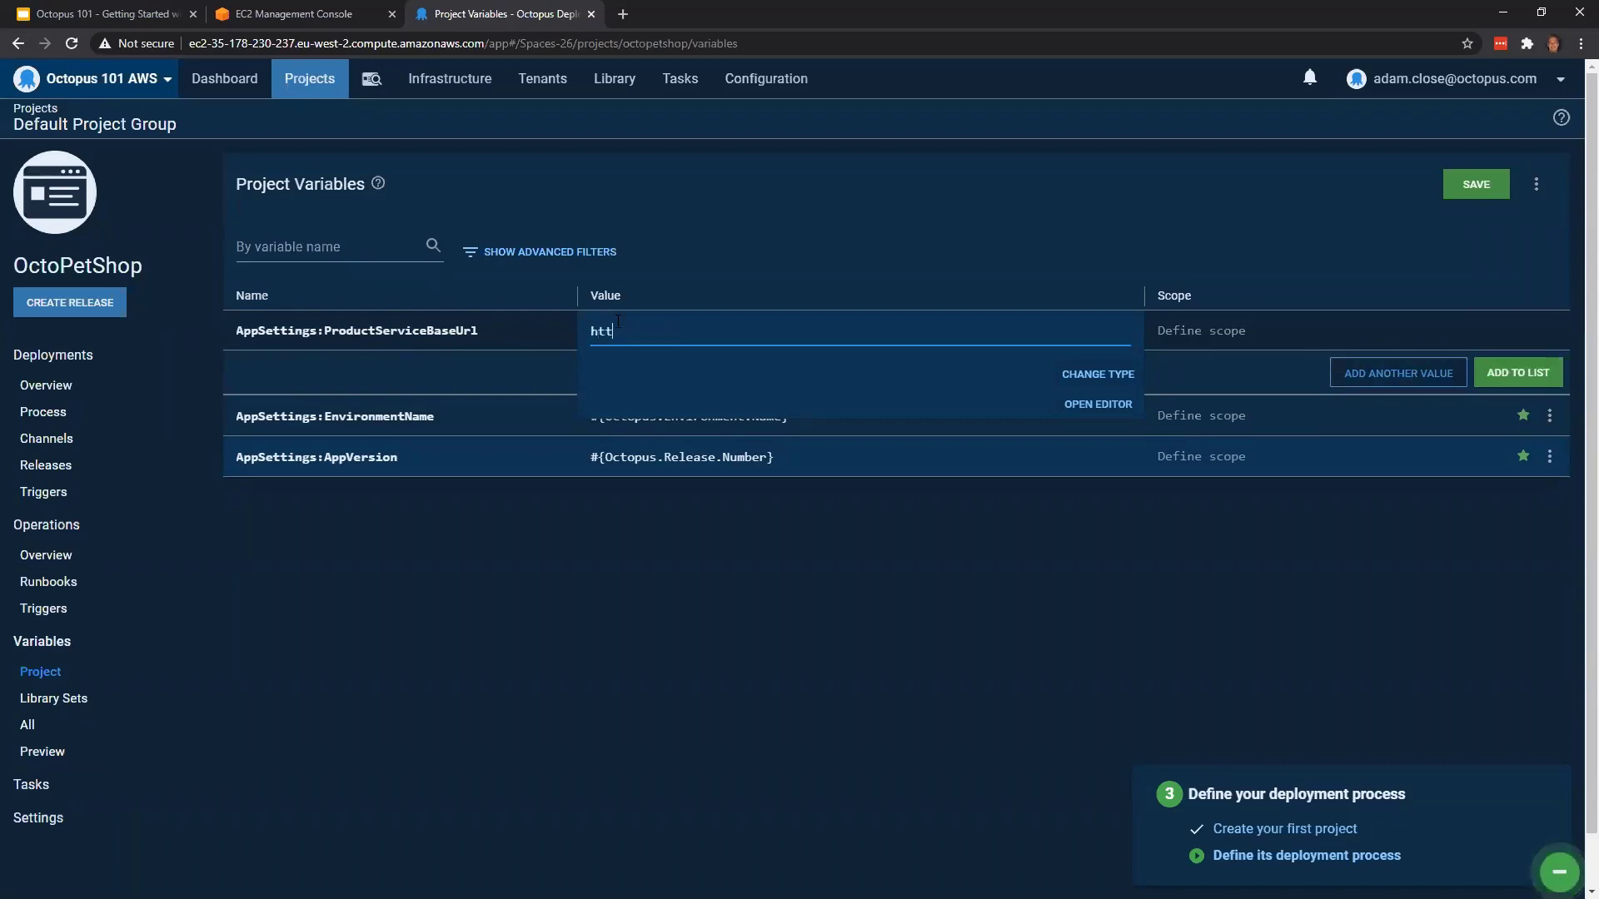
{"action": "type", "text": "p://localhost"}
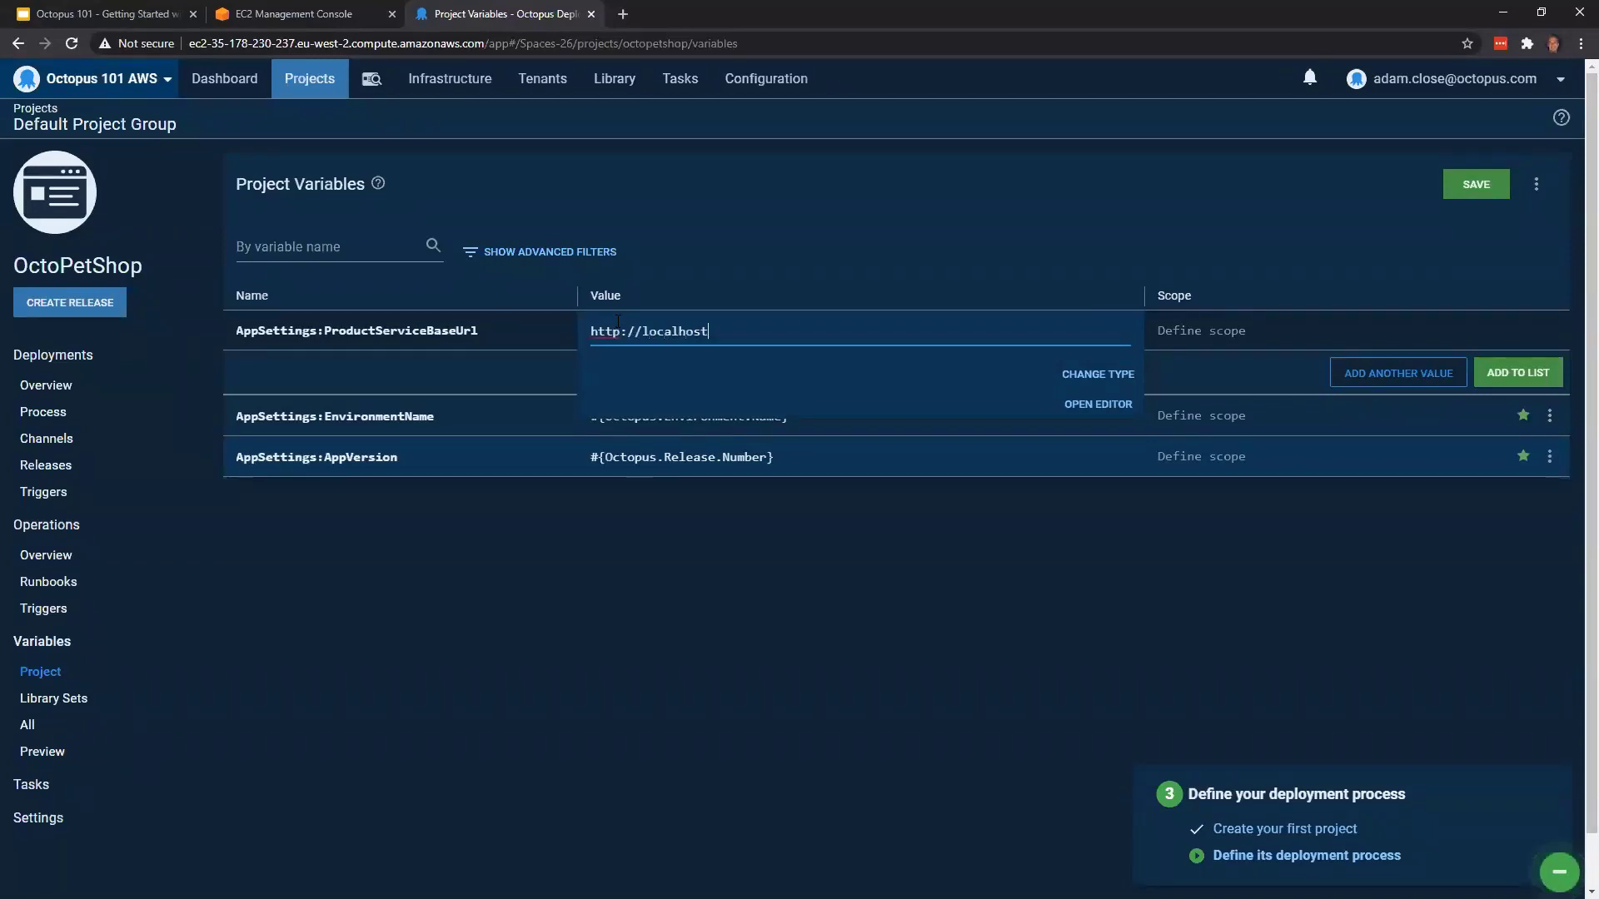
{"action": "type", "text": ":81"}
{"action": "left_click", "coordinate": [1519, 375]}
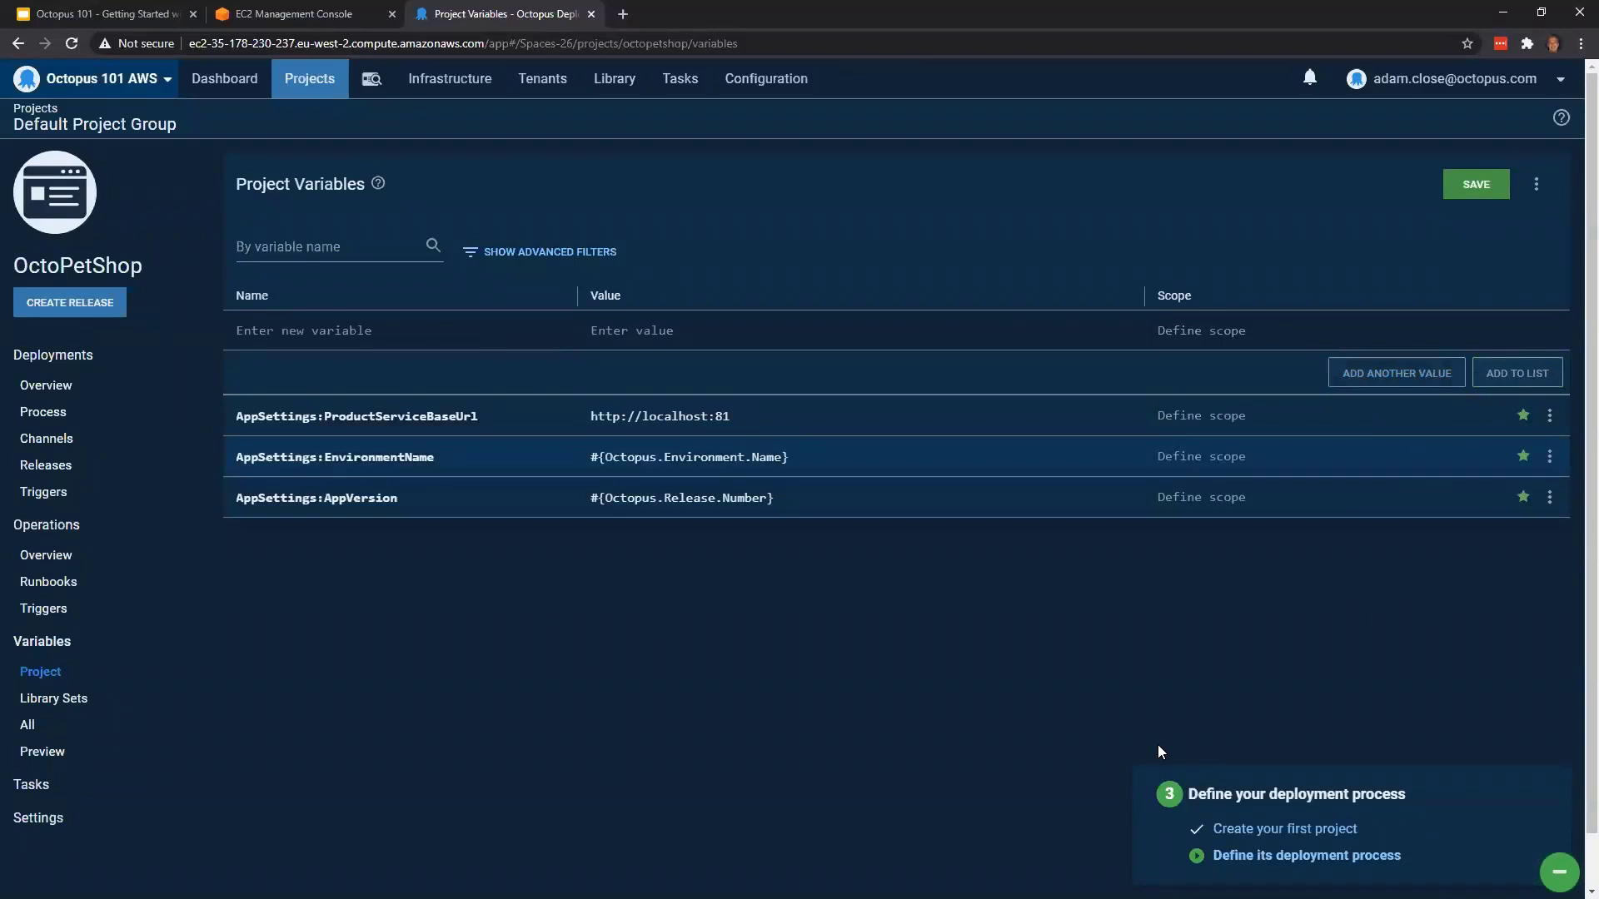
Name a new project variable ConnectionStrings:OPSConnectionString and open its value in the full-size editor
{"action": "left_click", "coordinate": [420, 332]}
{"action": "type", "text": "ConnectionStrings:OPSConnectionString"}
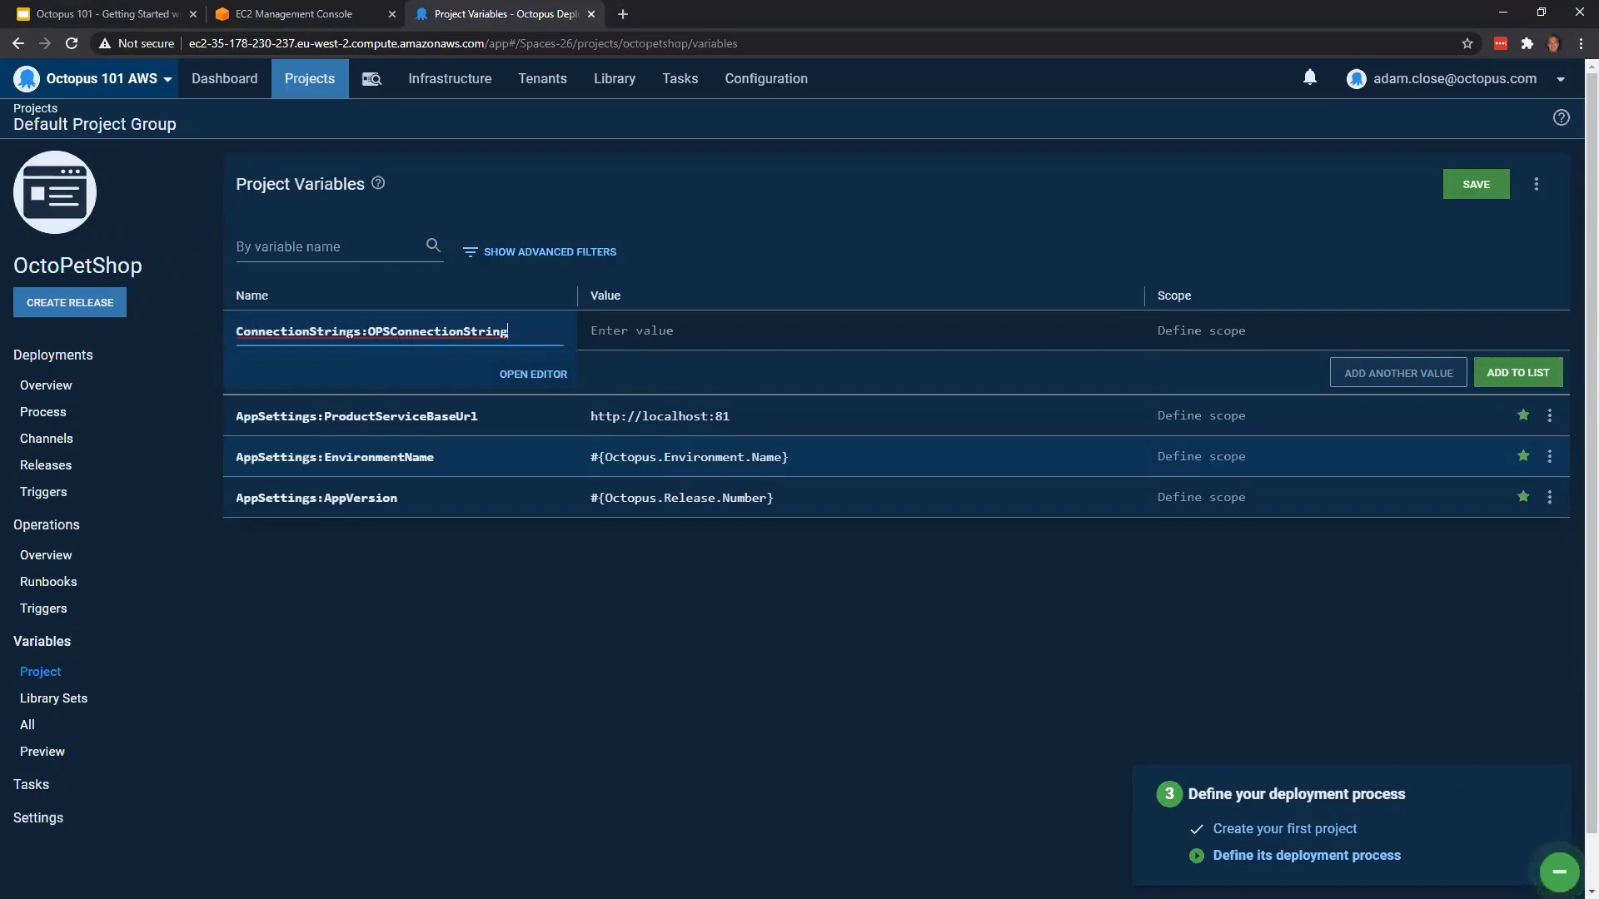
{"action": "key", "text": "alt+Tab"}
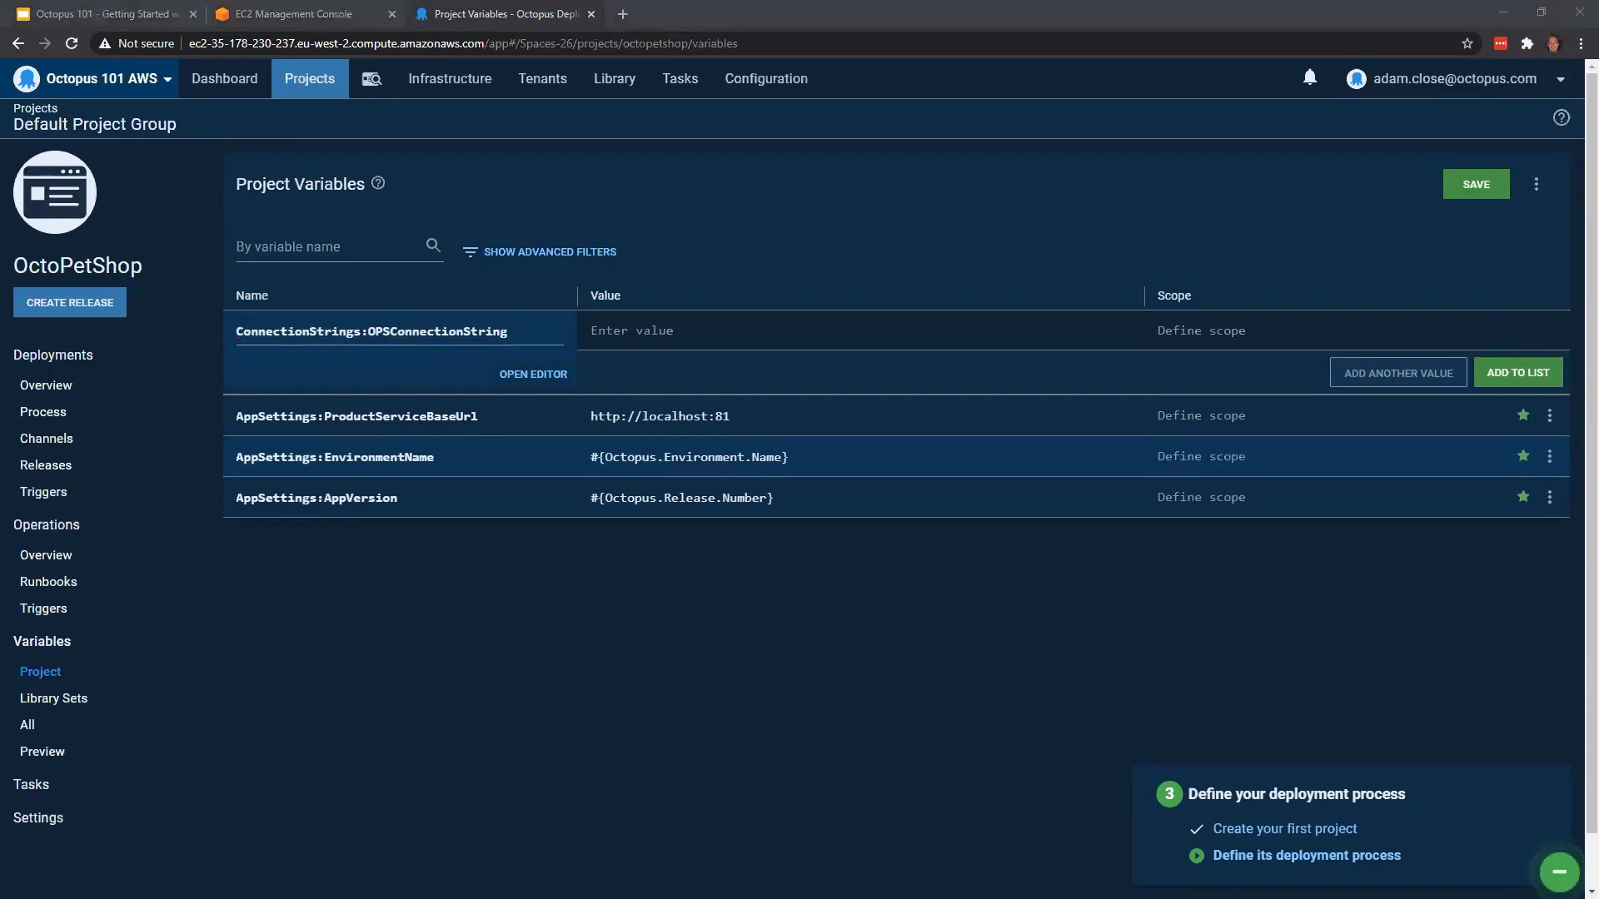
{"action": "left_click", "coordinate": [1120, 333]}
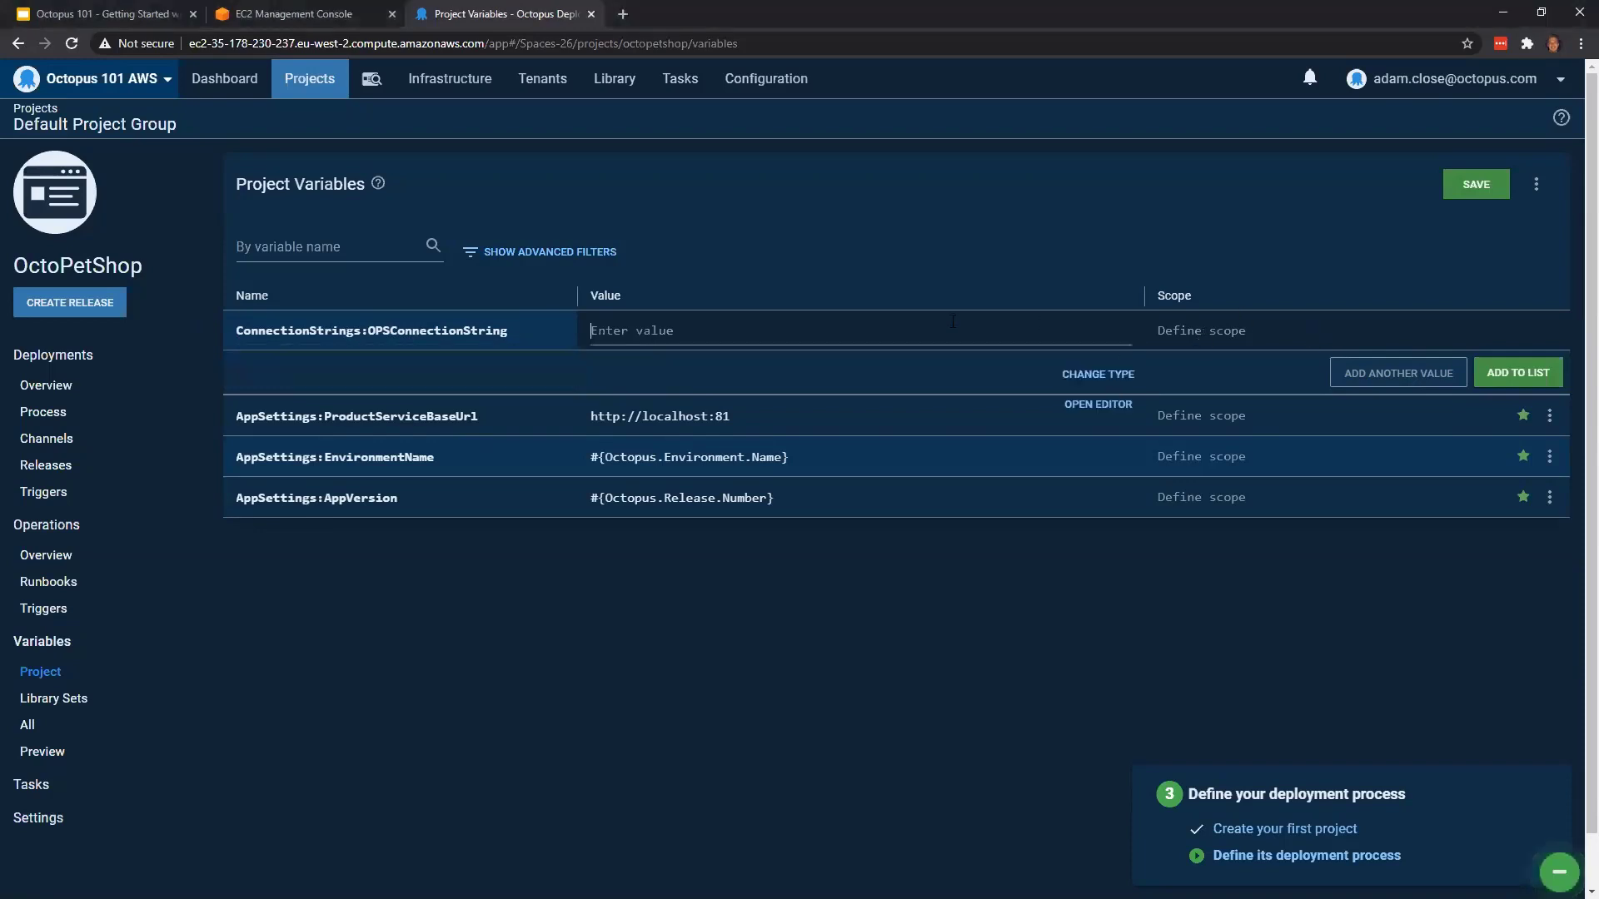
{"action": "left_click", "coordinate": [1098, 406]}
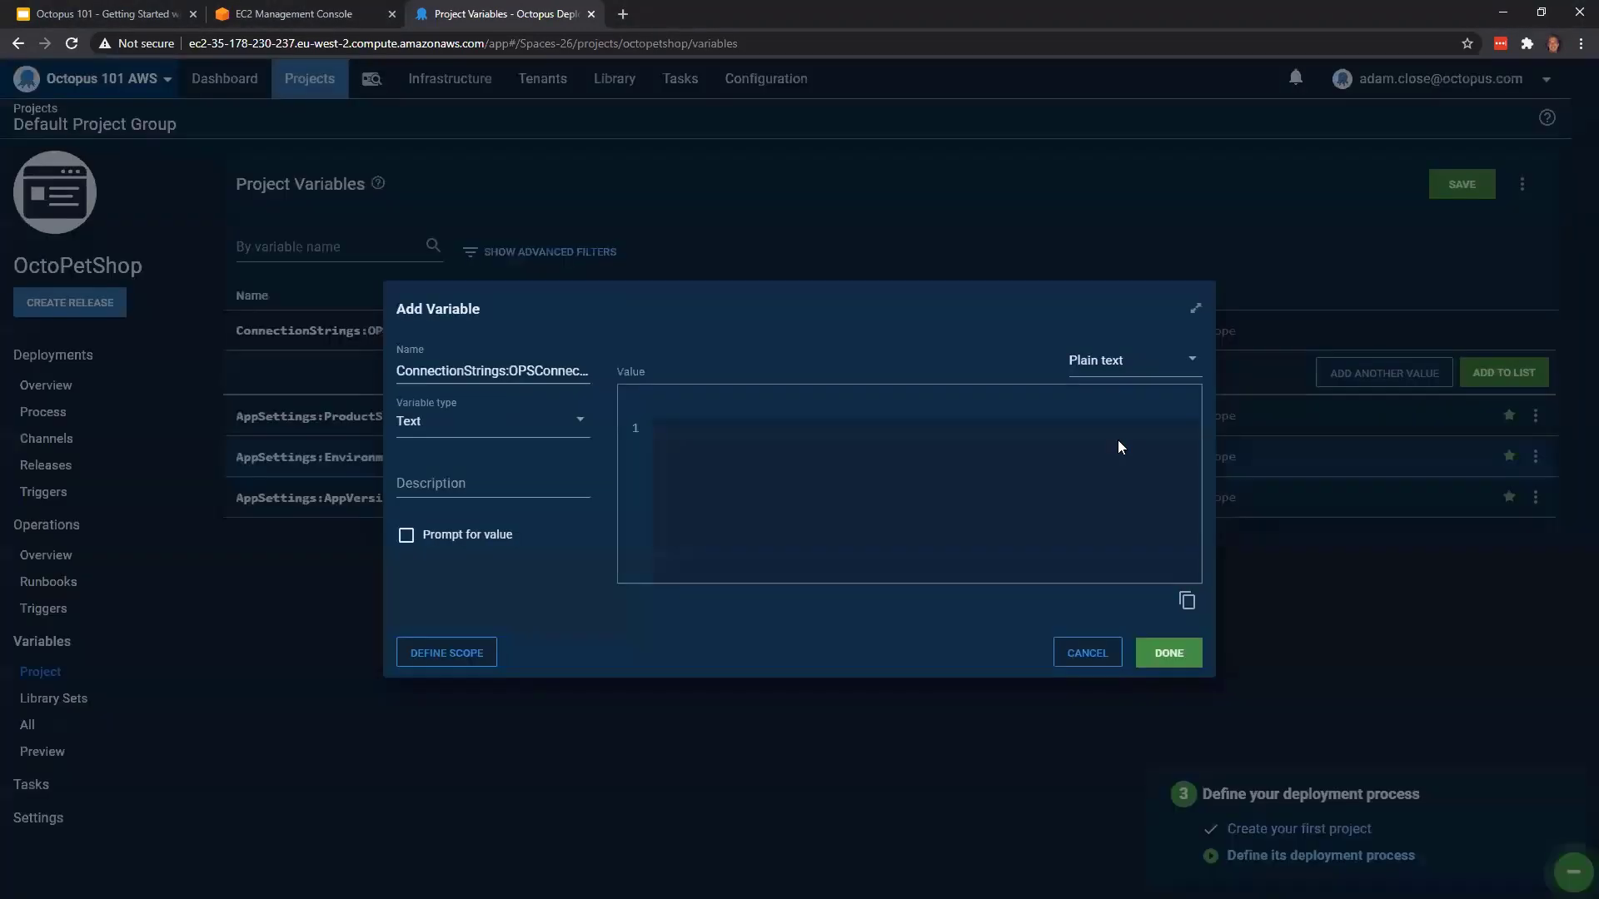
{"action": "left_click", "coordinate": [1192, 310]}
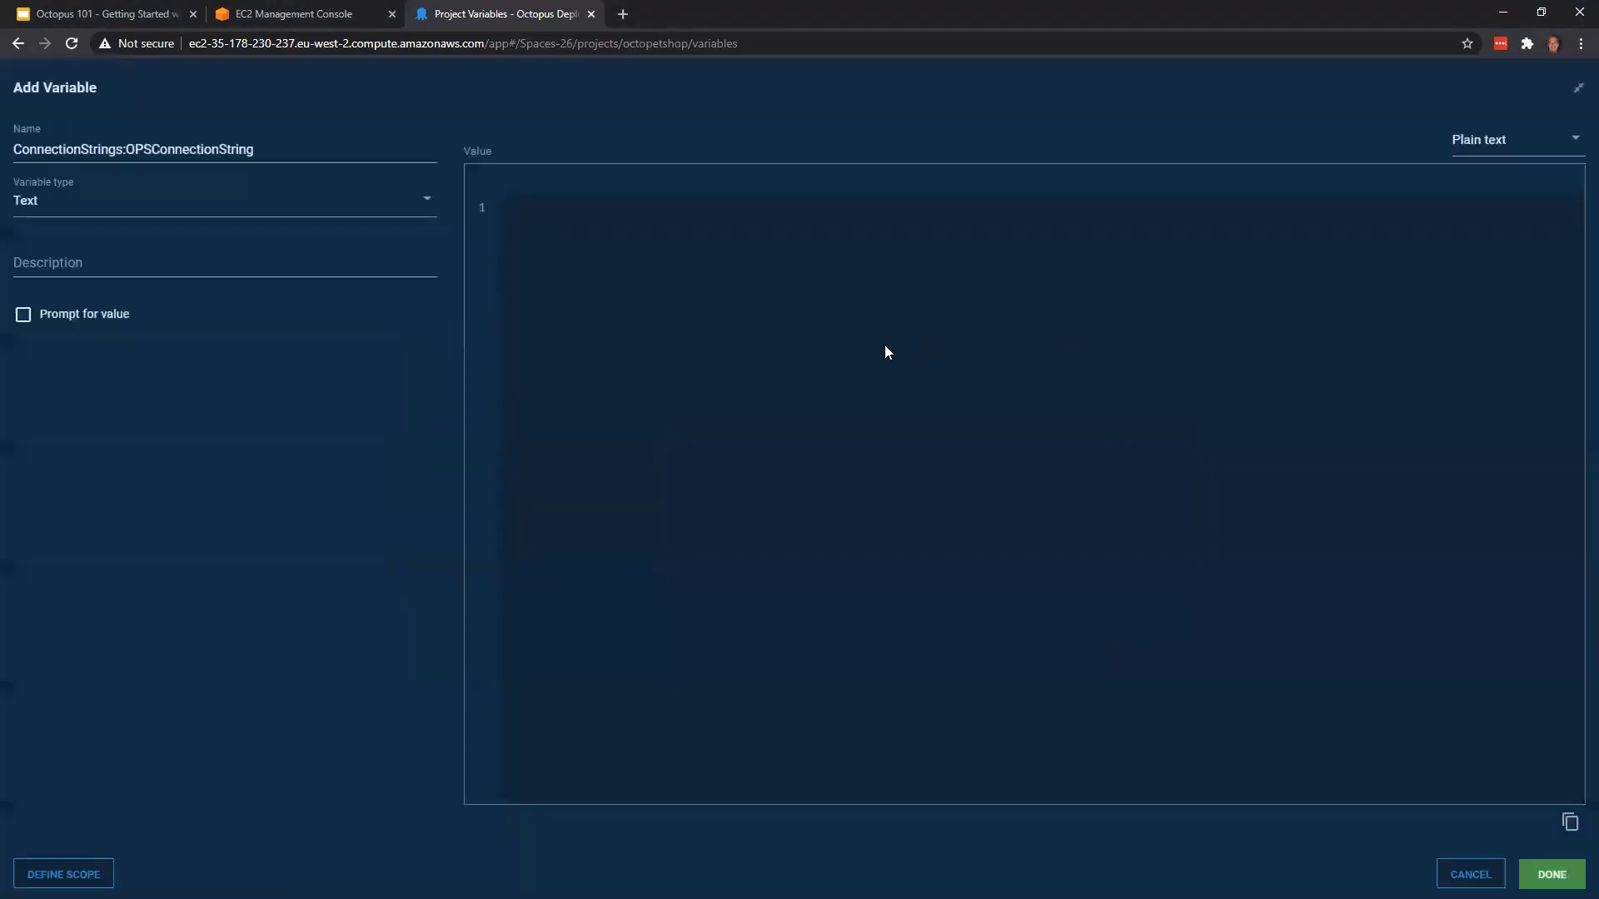
Set the value to the connection string referencing the OctoPetShop.Database Server, Name, User and Password variables, and add the variable to the list
{"action": "key", "text": "ctrl+v"}
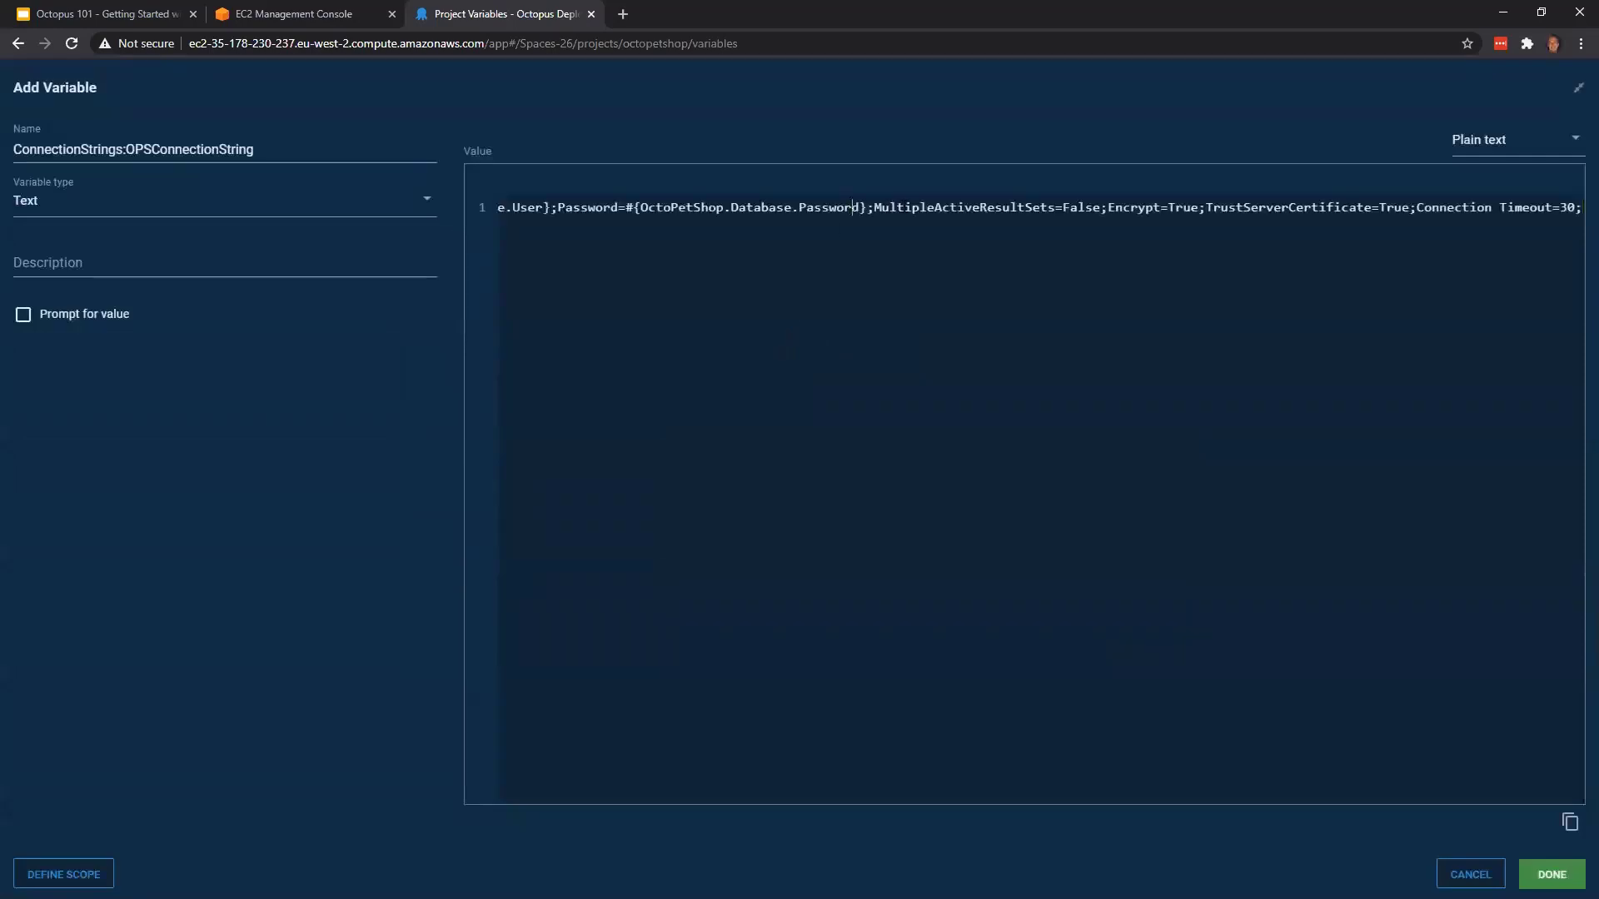
{"action": "left_click_drag", "start_coordinate": [852, 207], "coordinate": [508, 192]}
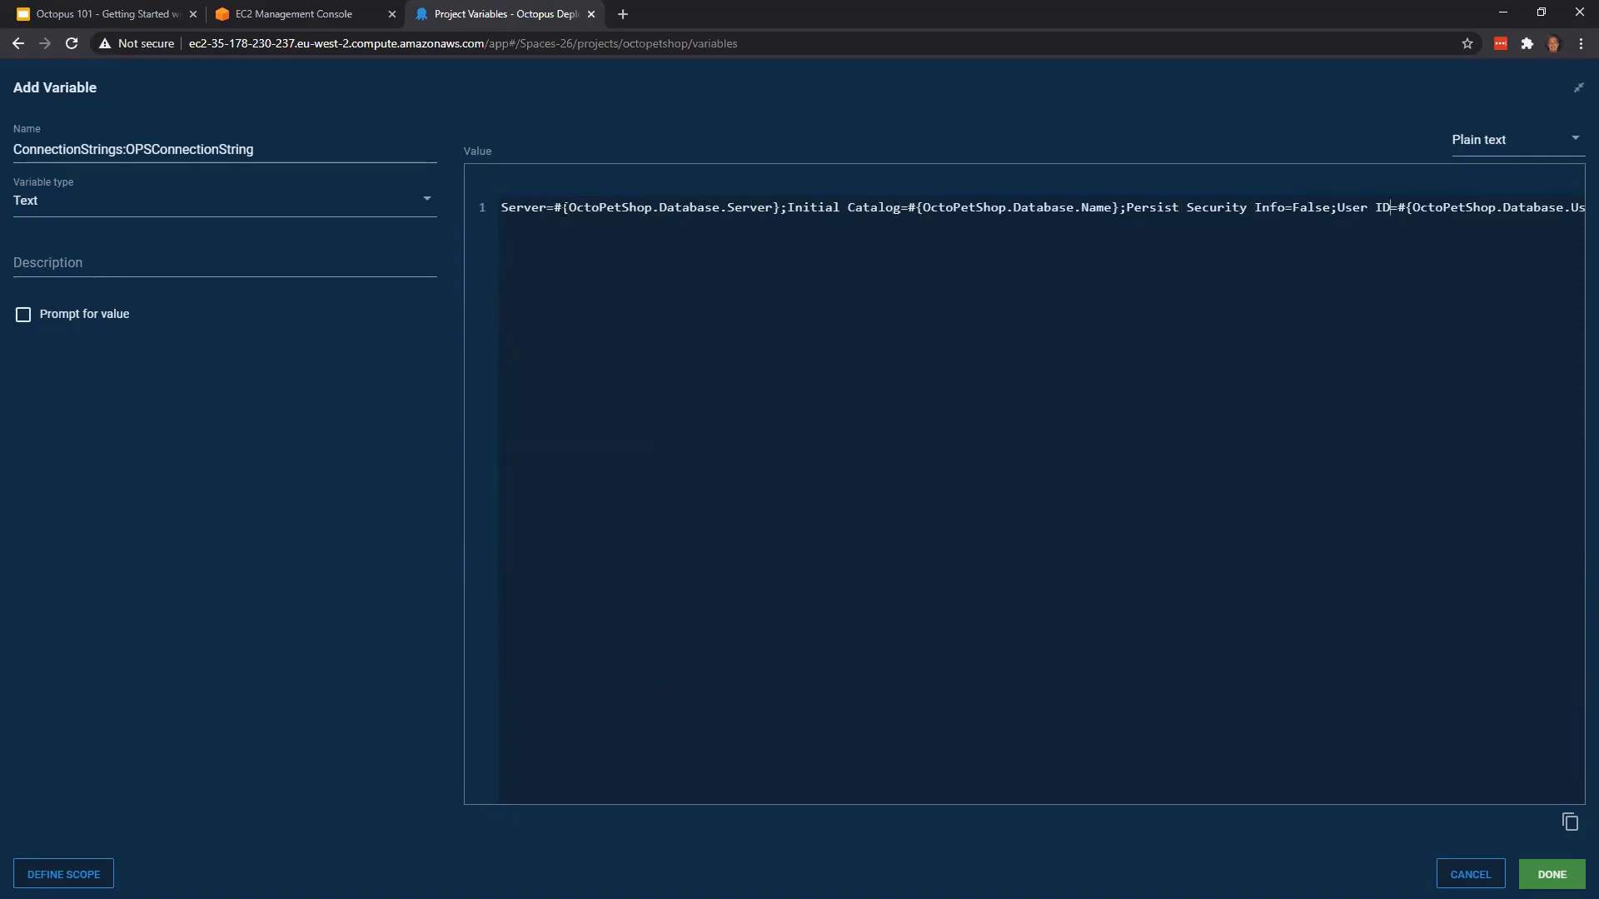
{"action": "type", "text": "er};Passwor"}
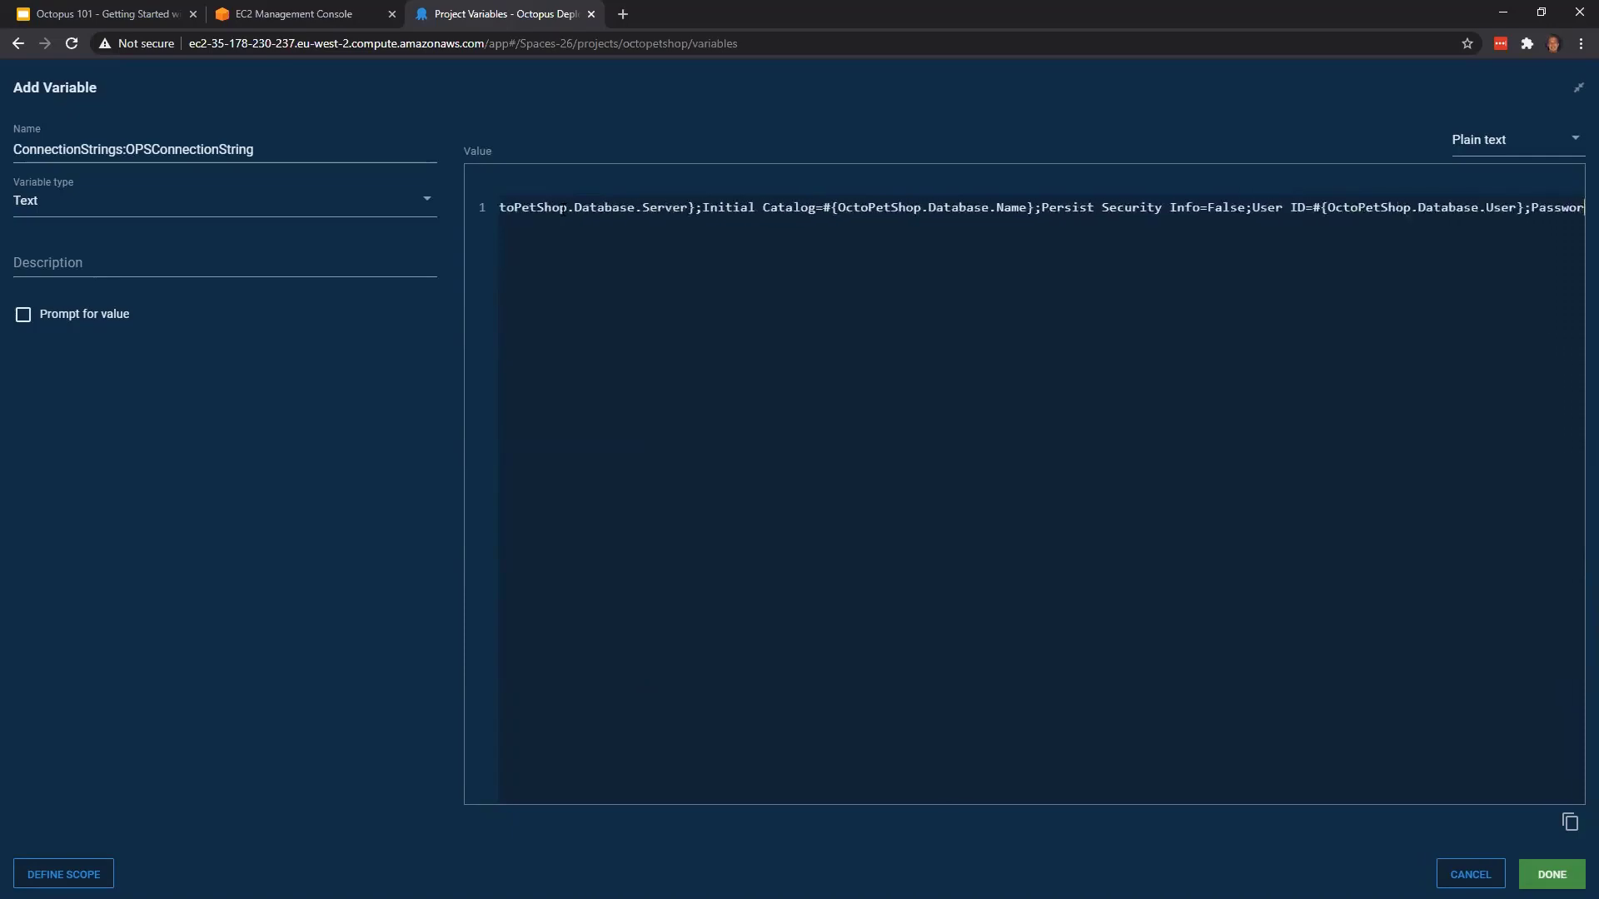
{"action": "type", "text": "d=#{OctoPet"}
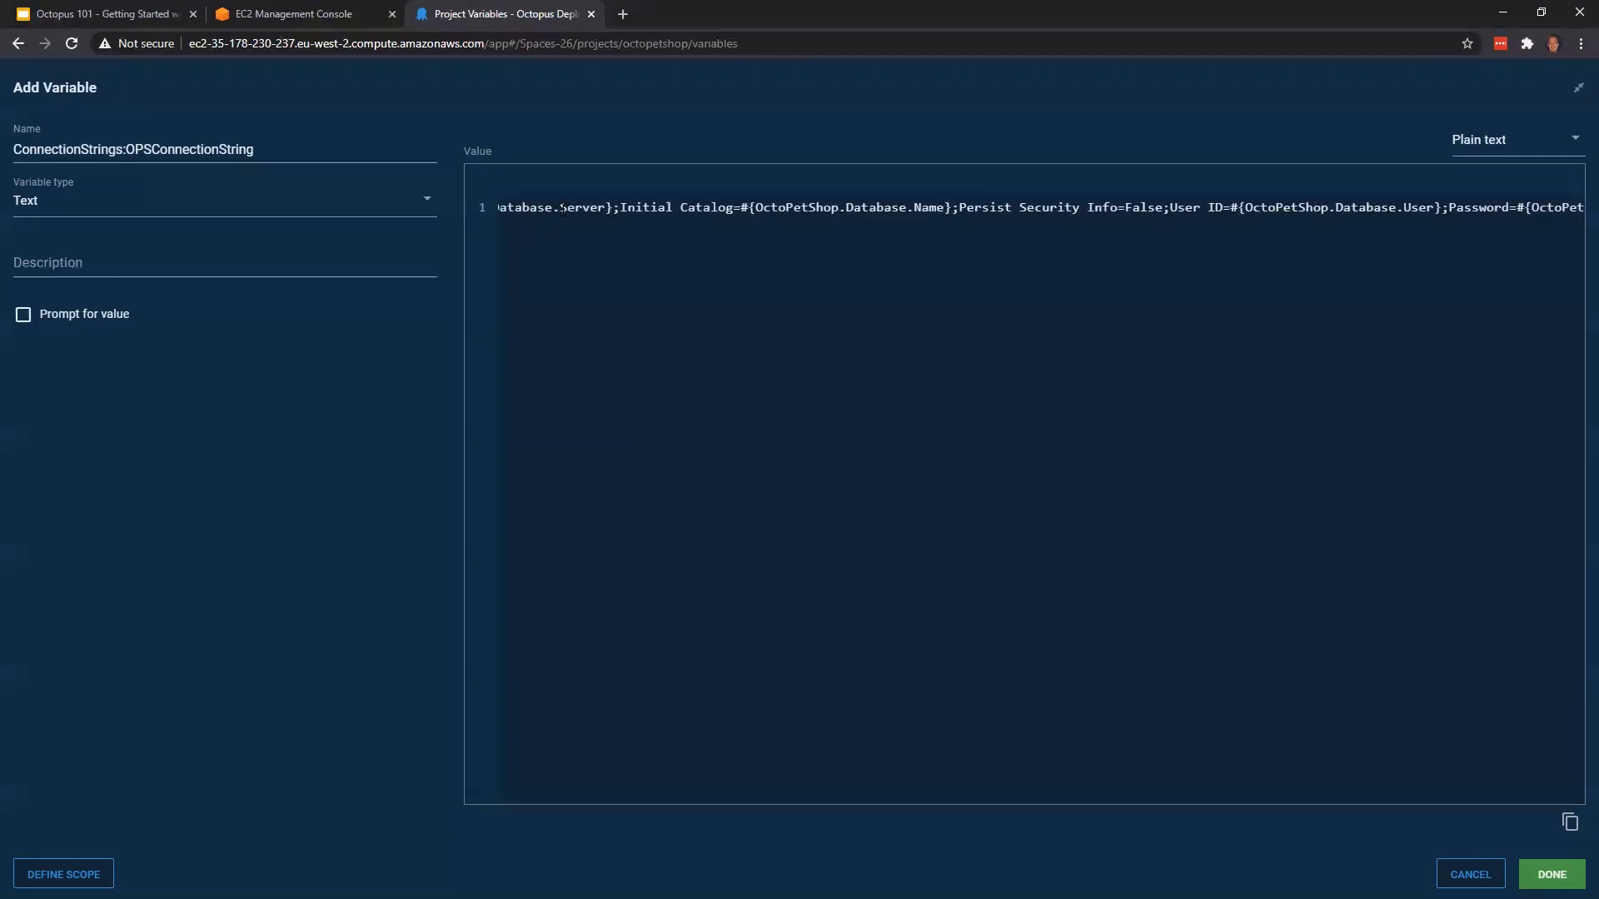
{"action": "type", "text": "Shop.Database.Pas"}
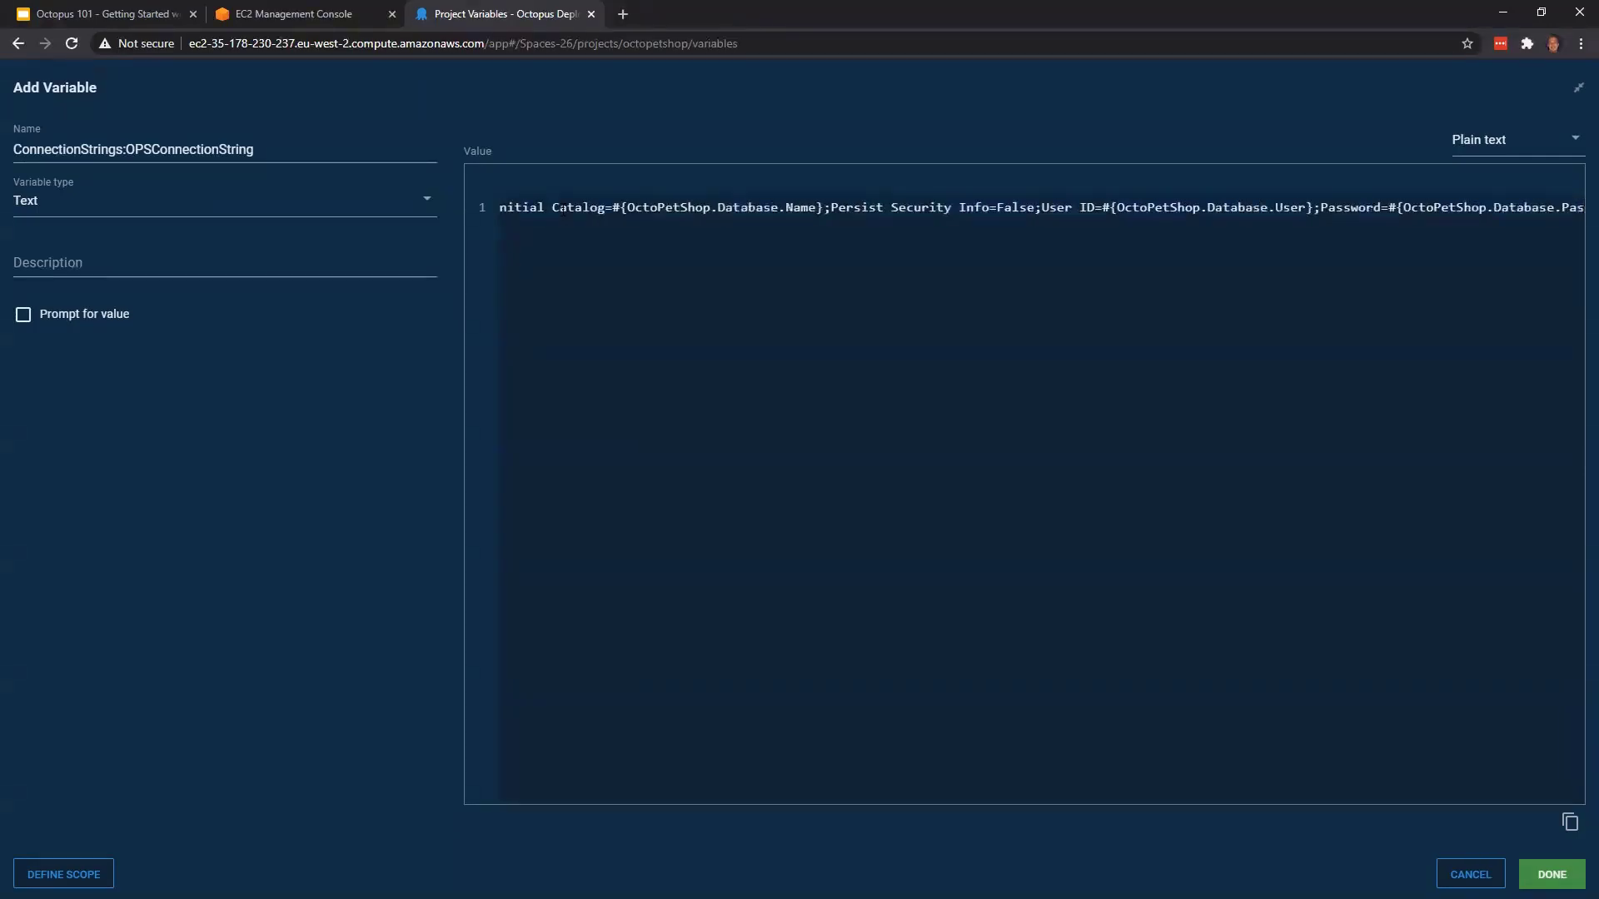
{"action": "key", "text": "ctrl+a"}
{"action": "key", "text": "BackSpace"}
{"action": "key", "text": "ctrl+v"}
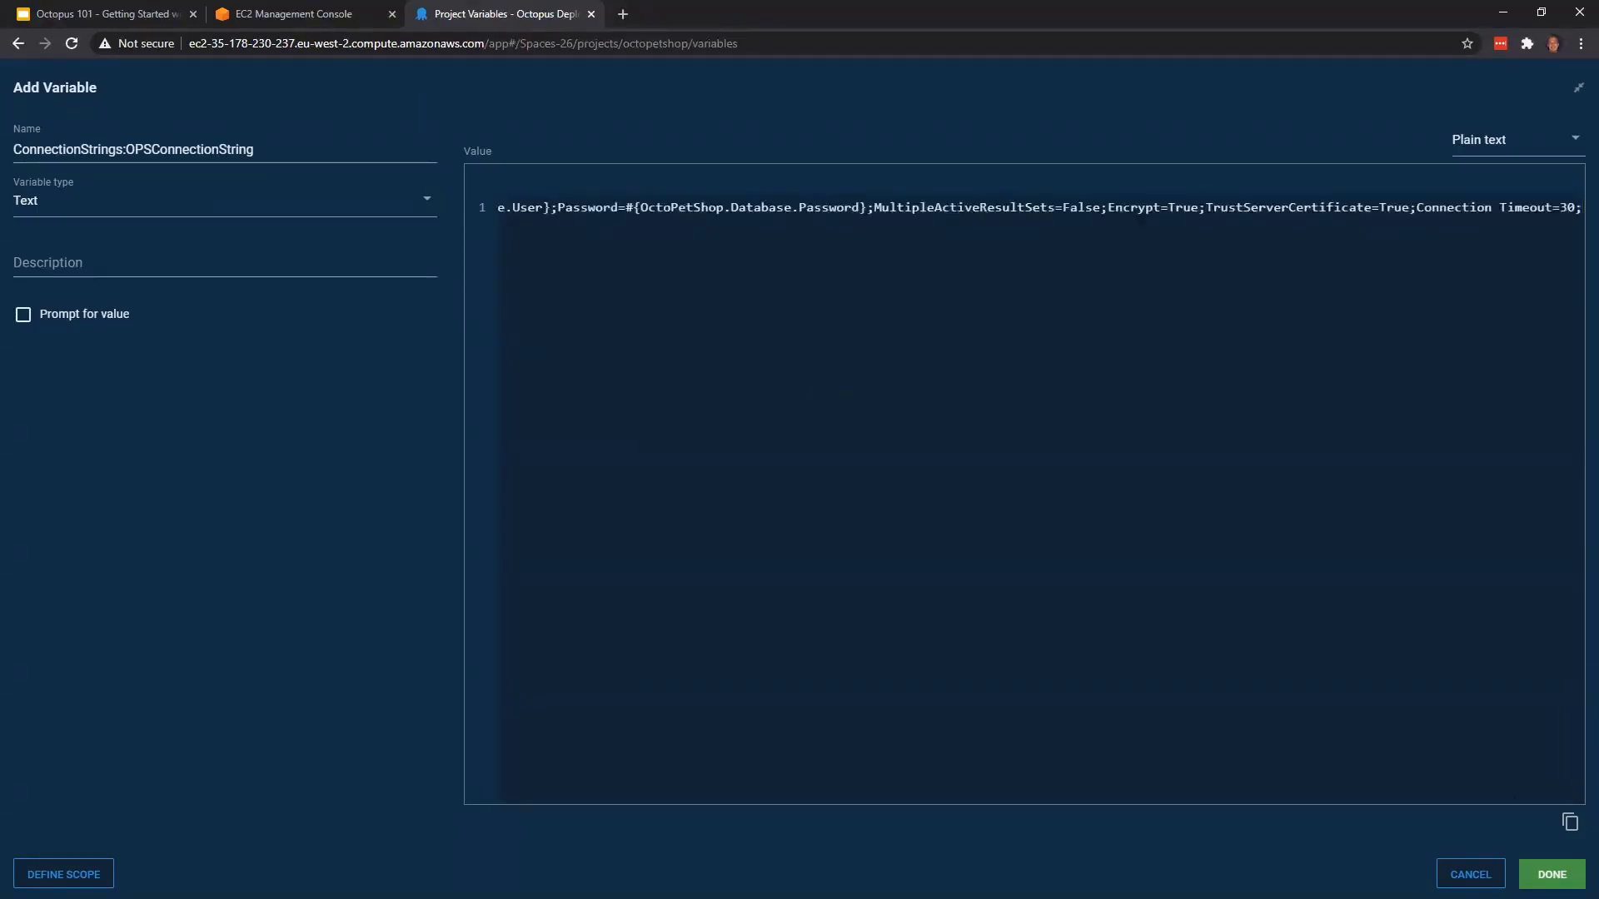
{"action": "left_click", "coordinate": [1552, 874]}
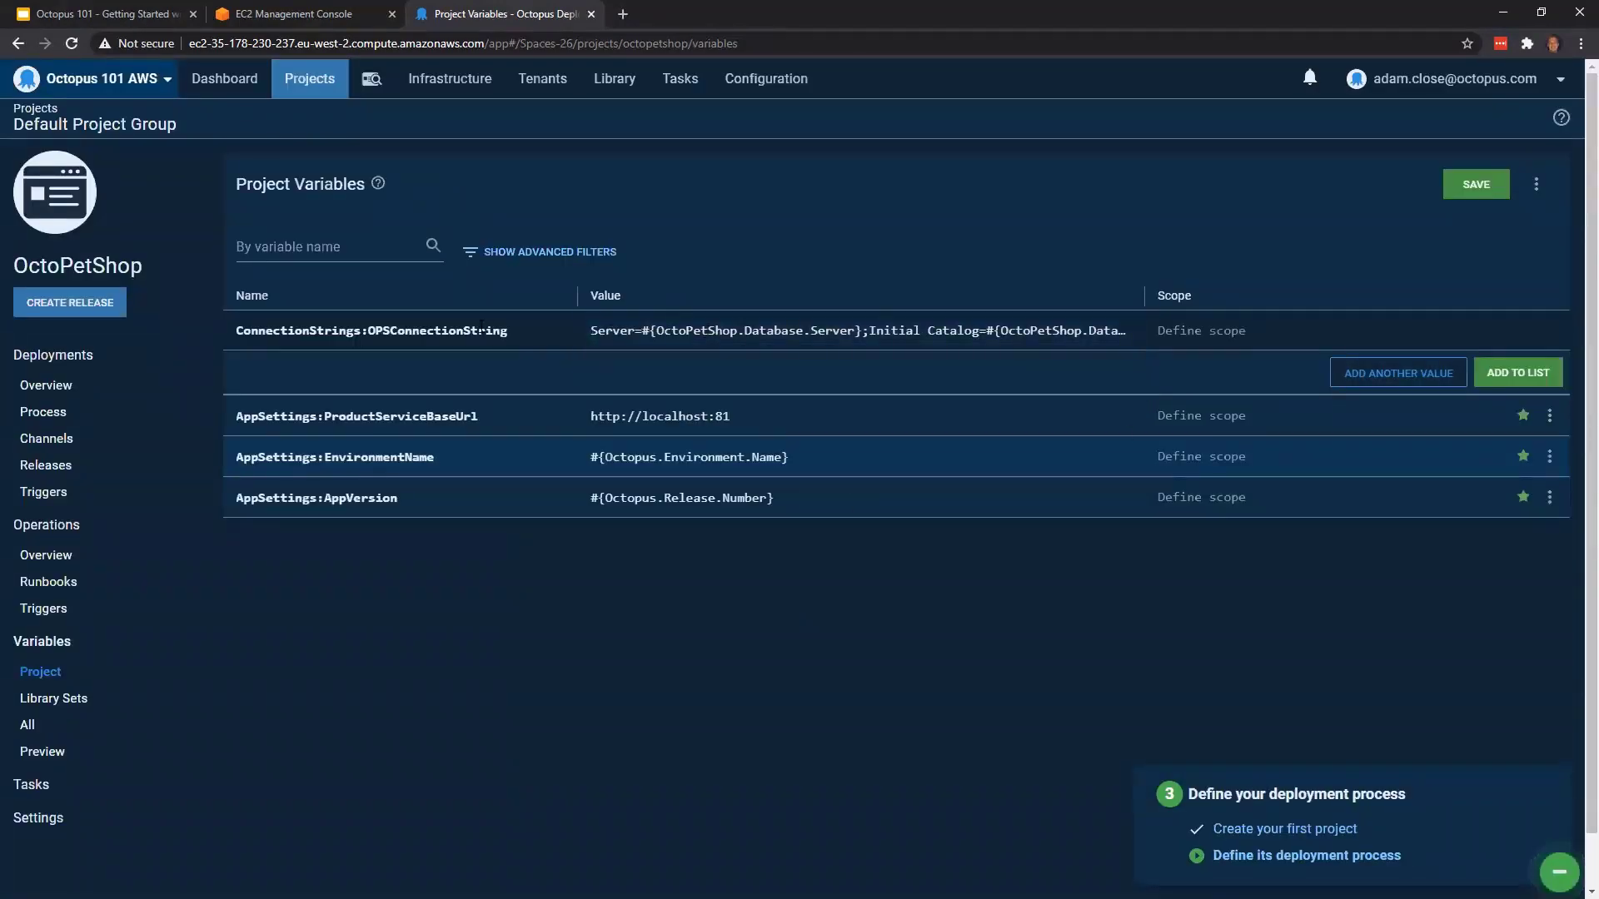
{"action": "left_click", "coordinate": [1531, 377]}
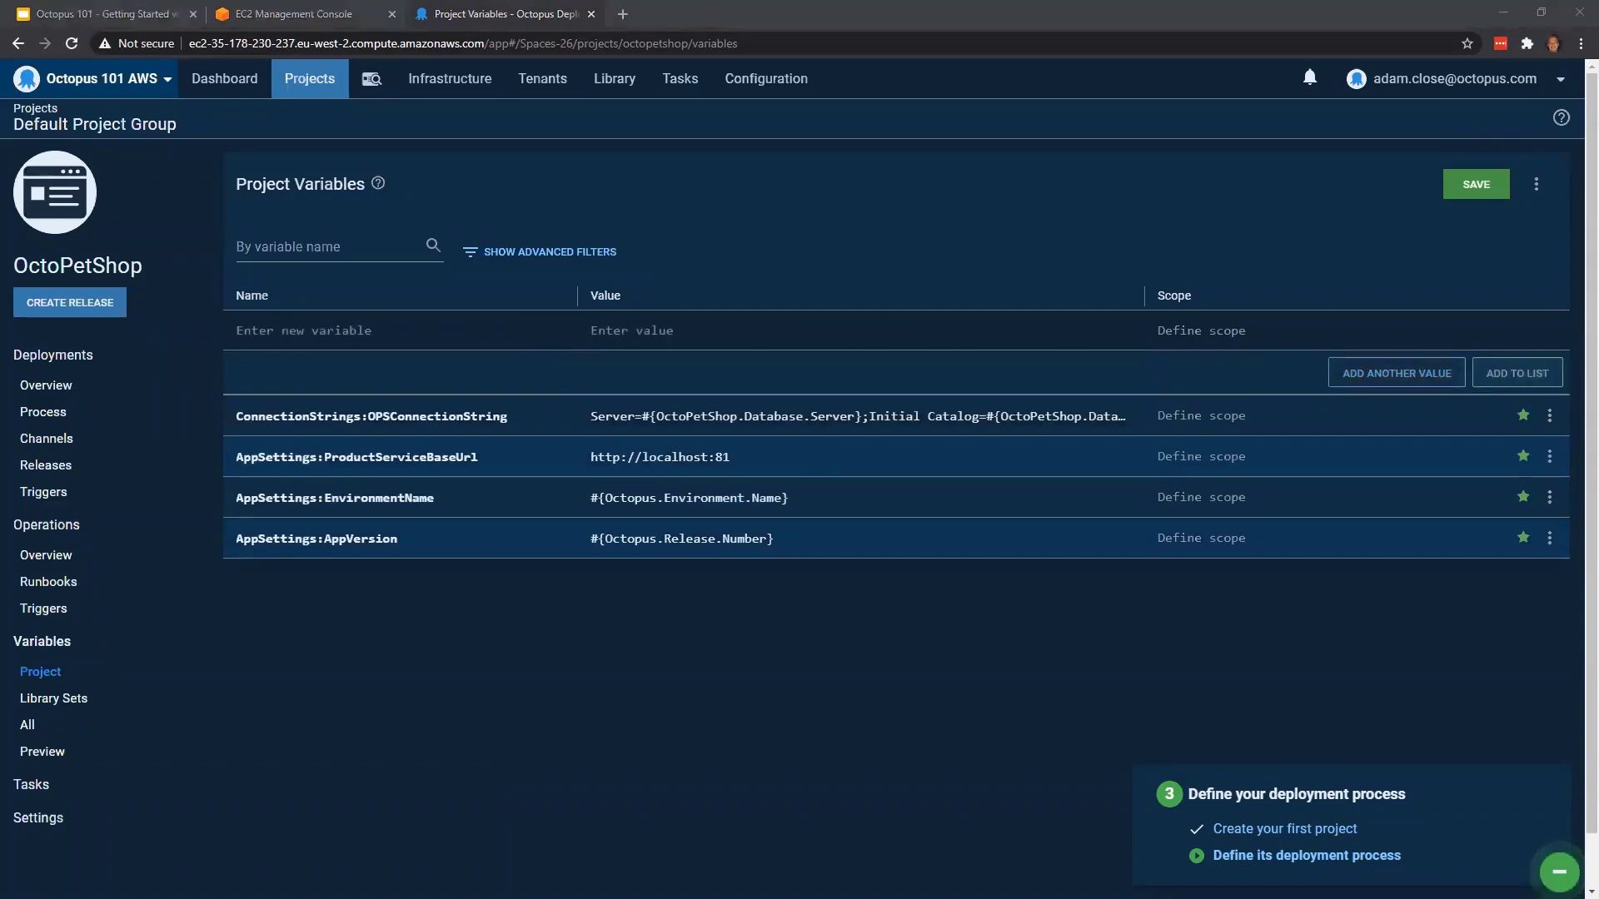
{"action": "left_click", "coordinate": [387, 340]}
{"action": "key", "text": "ctrl+v"}
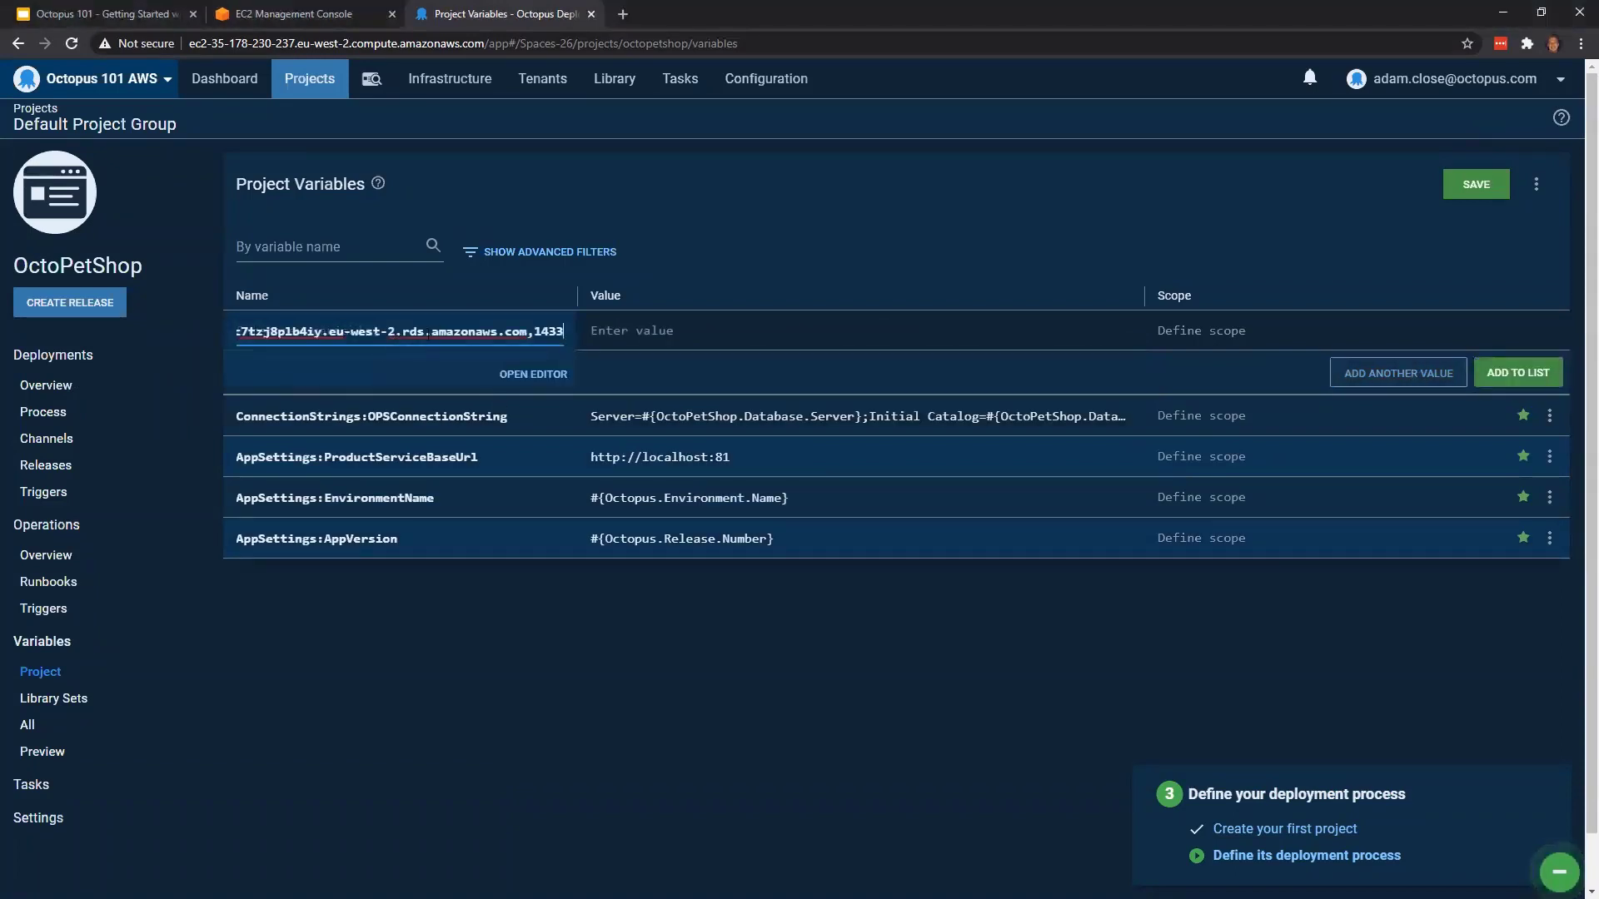
{"action": "key", "text": "ctrl+a"}
{"action": "key", "text": "ctrl+x"}
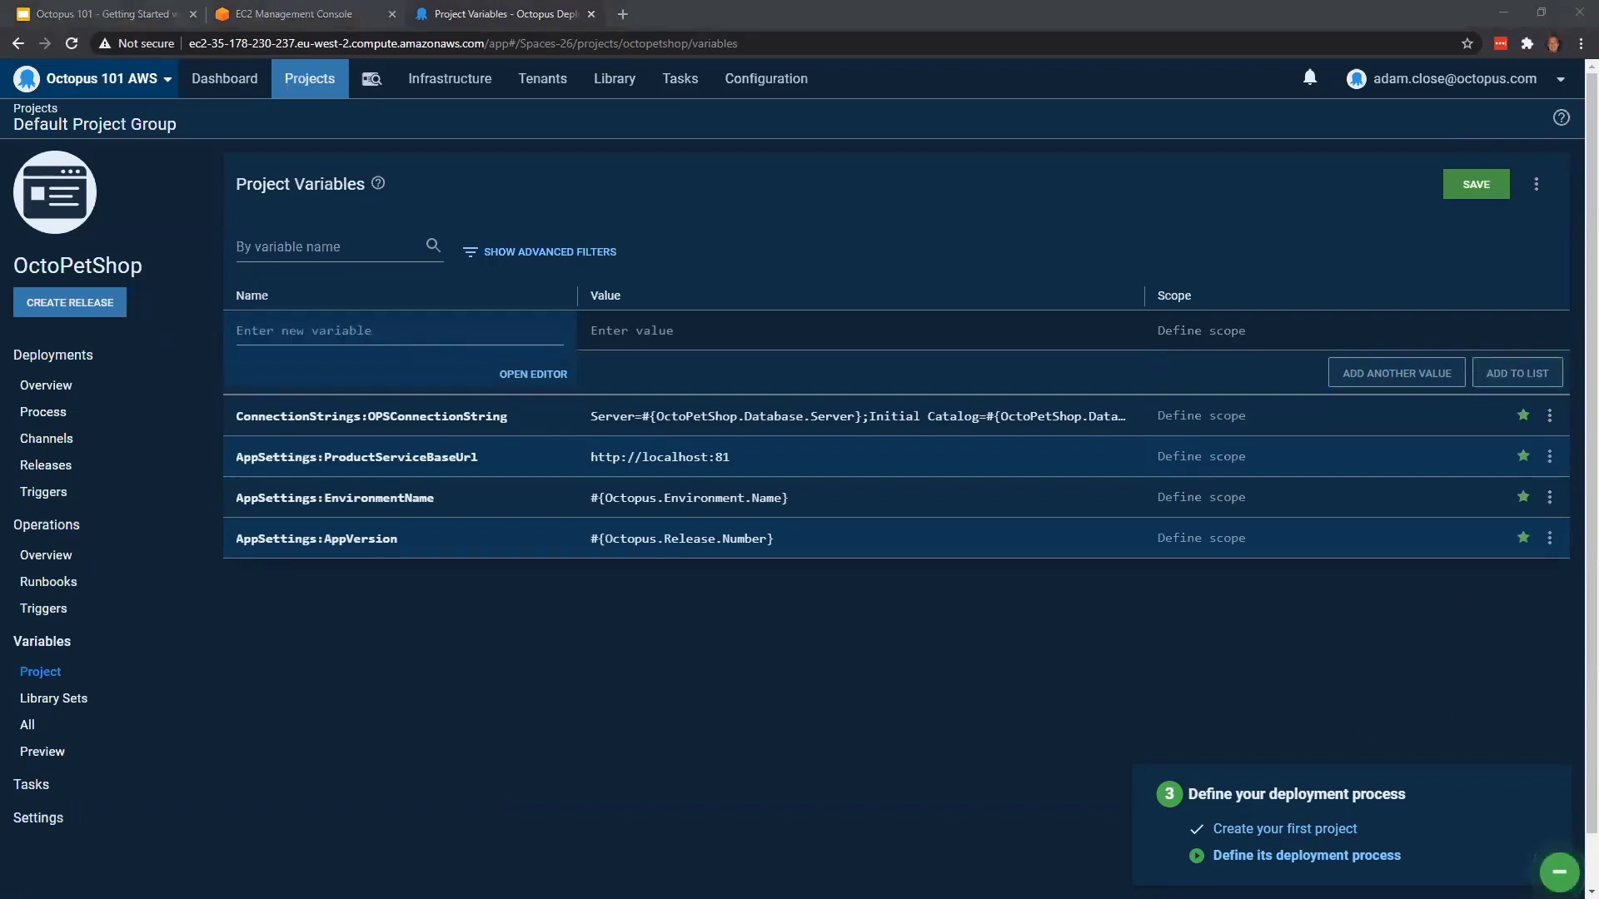
Add the project variable OctoPetShop.Database.Server with the value octopetshop-db-101-webinar.c7tzj8plb4iy.eu-west-2.rds.amazonaws.com,1433 to the variable list
{"action": "left_click", "coordinate": [359, 330]}
{"action": "type", "text": "Oc"}
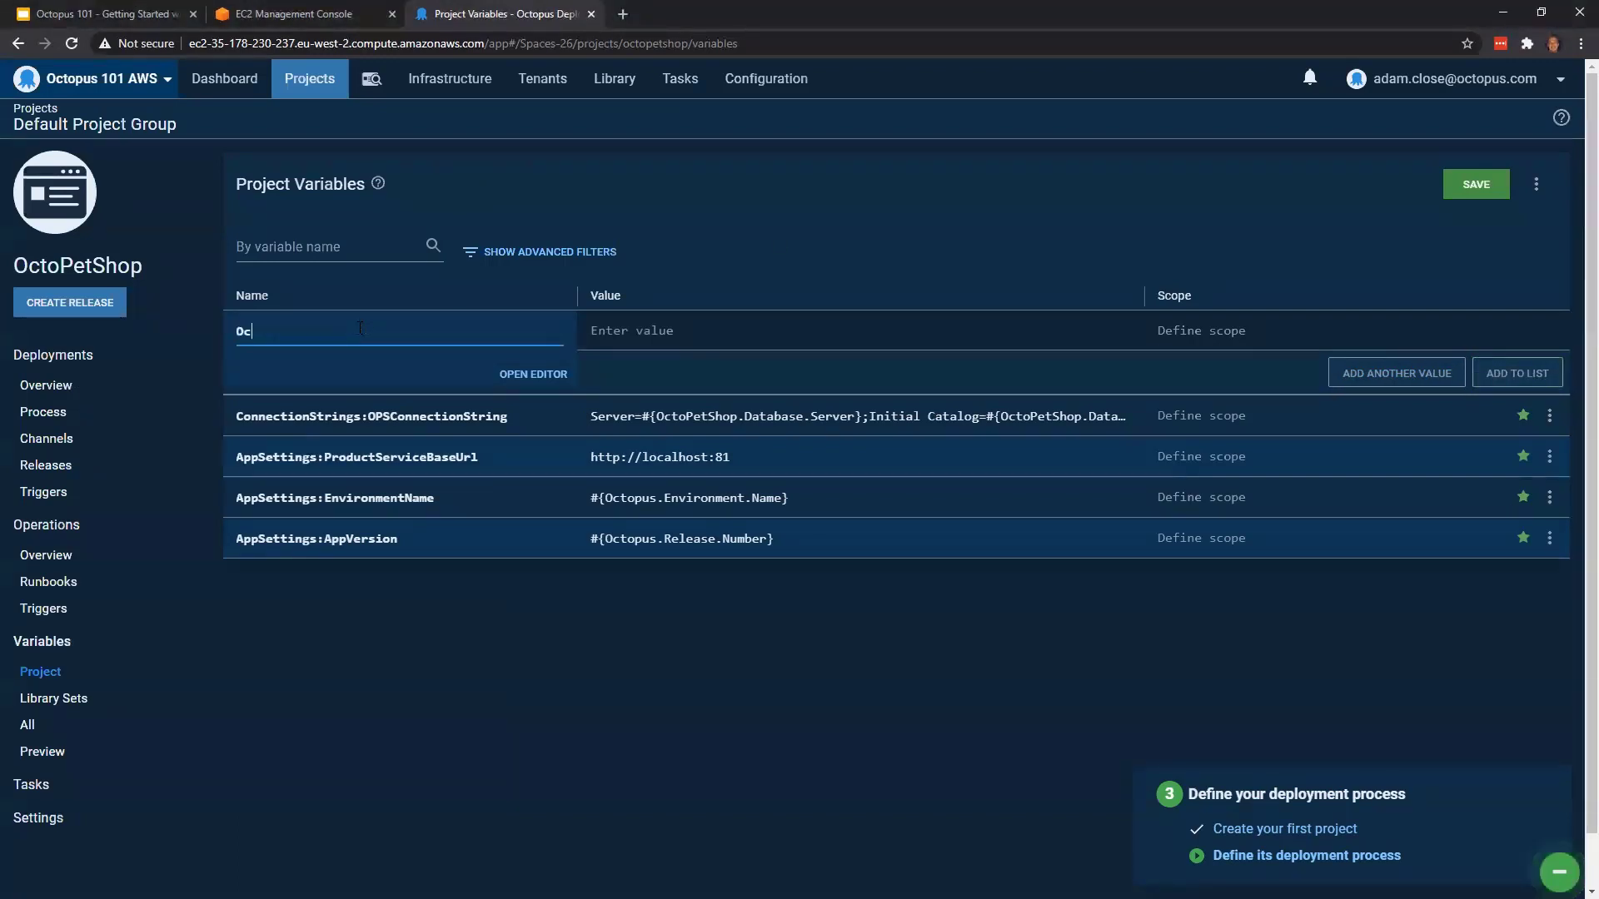
{"action": "type", "text": "toPet"}
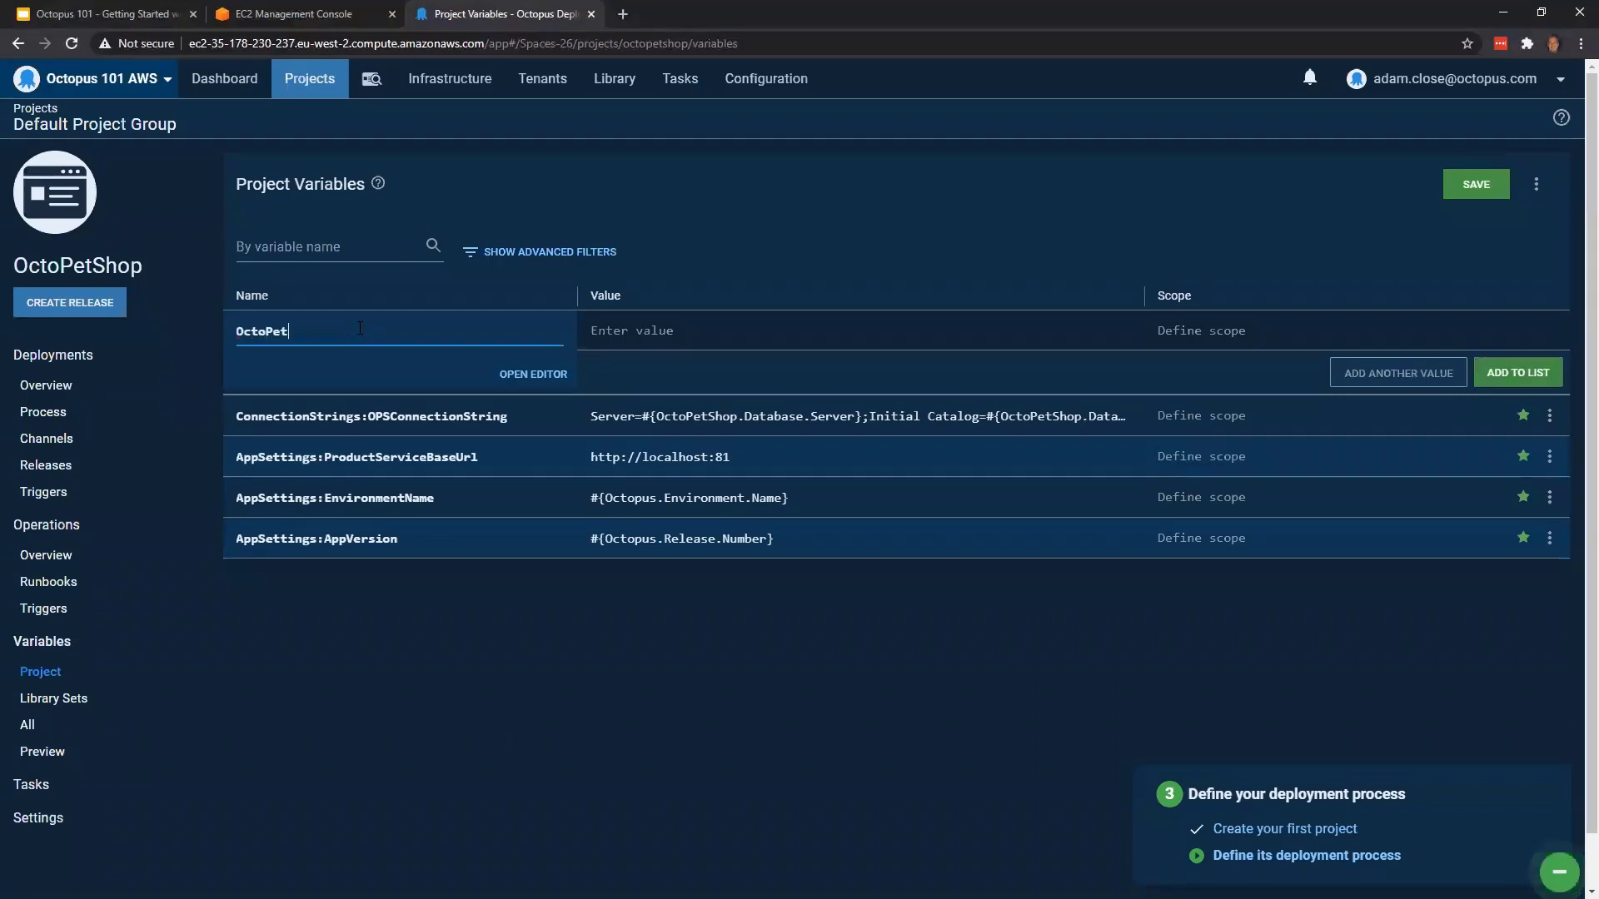
{"action": "type", "text": "Shop.Database.Server"}
{"action": "left_click", "coordinate": [660, 332]}
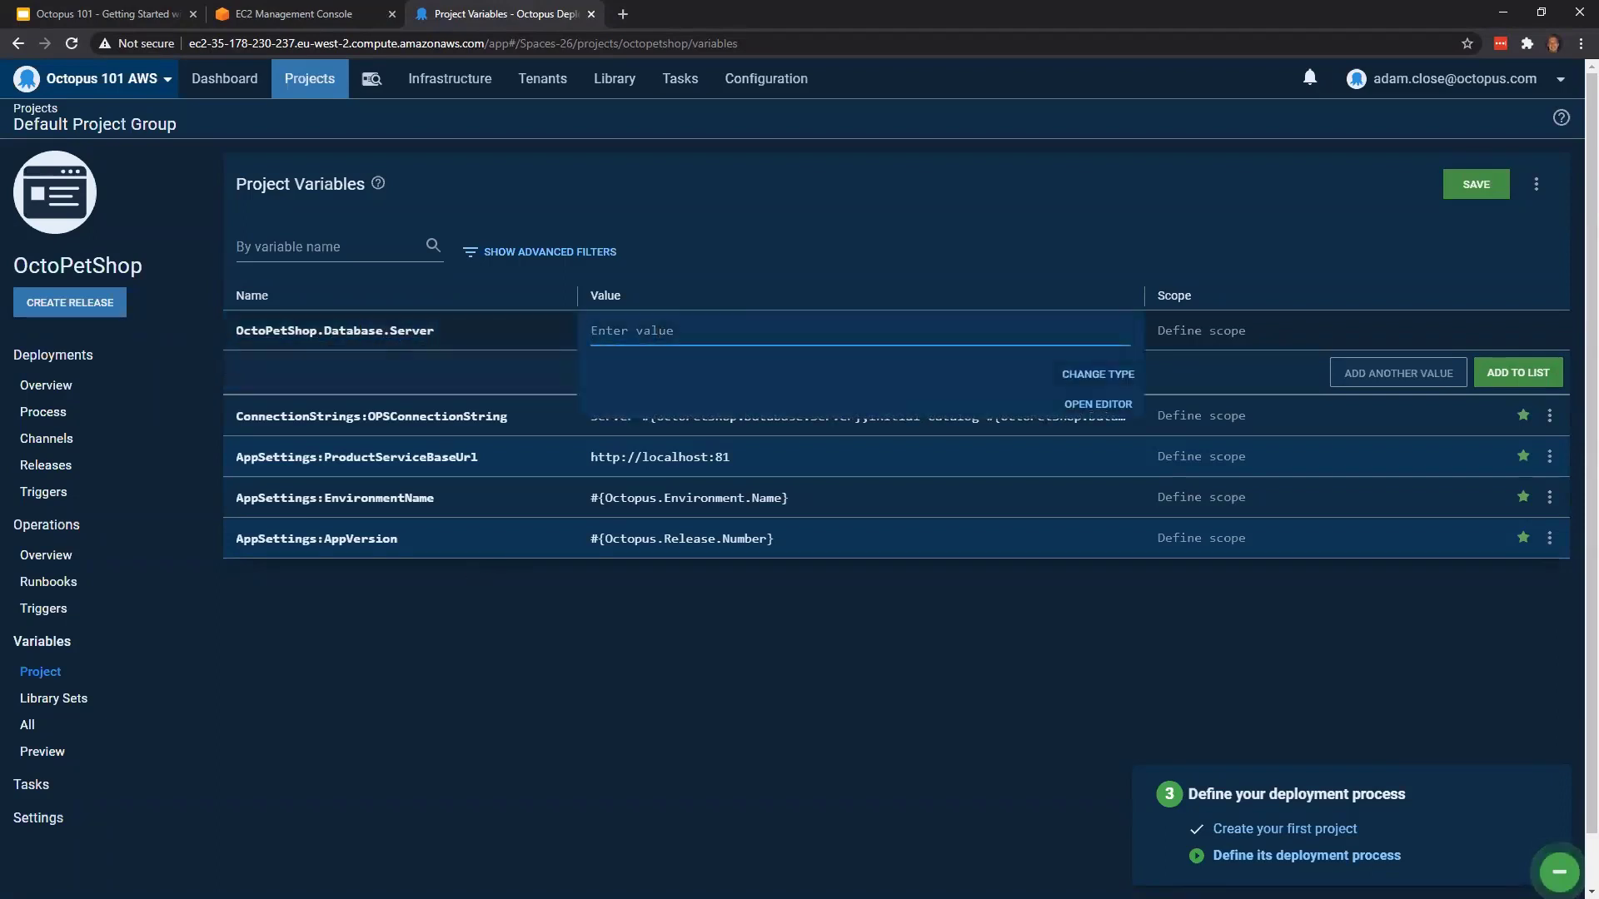
{"action": "key", "text": "alt+Tab"}
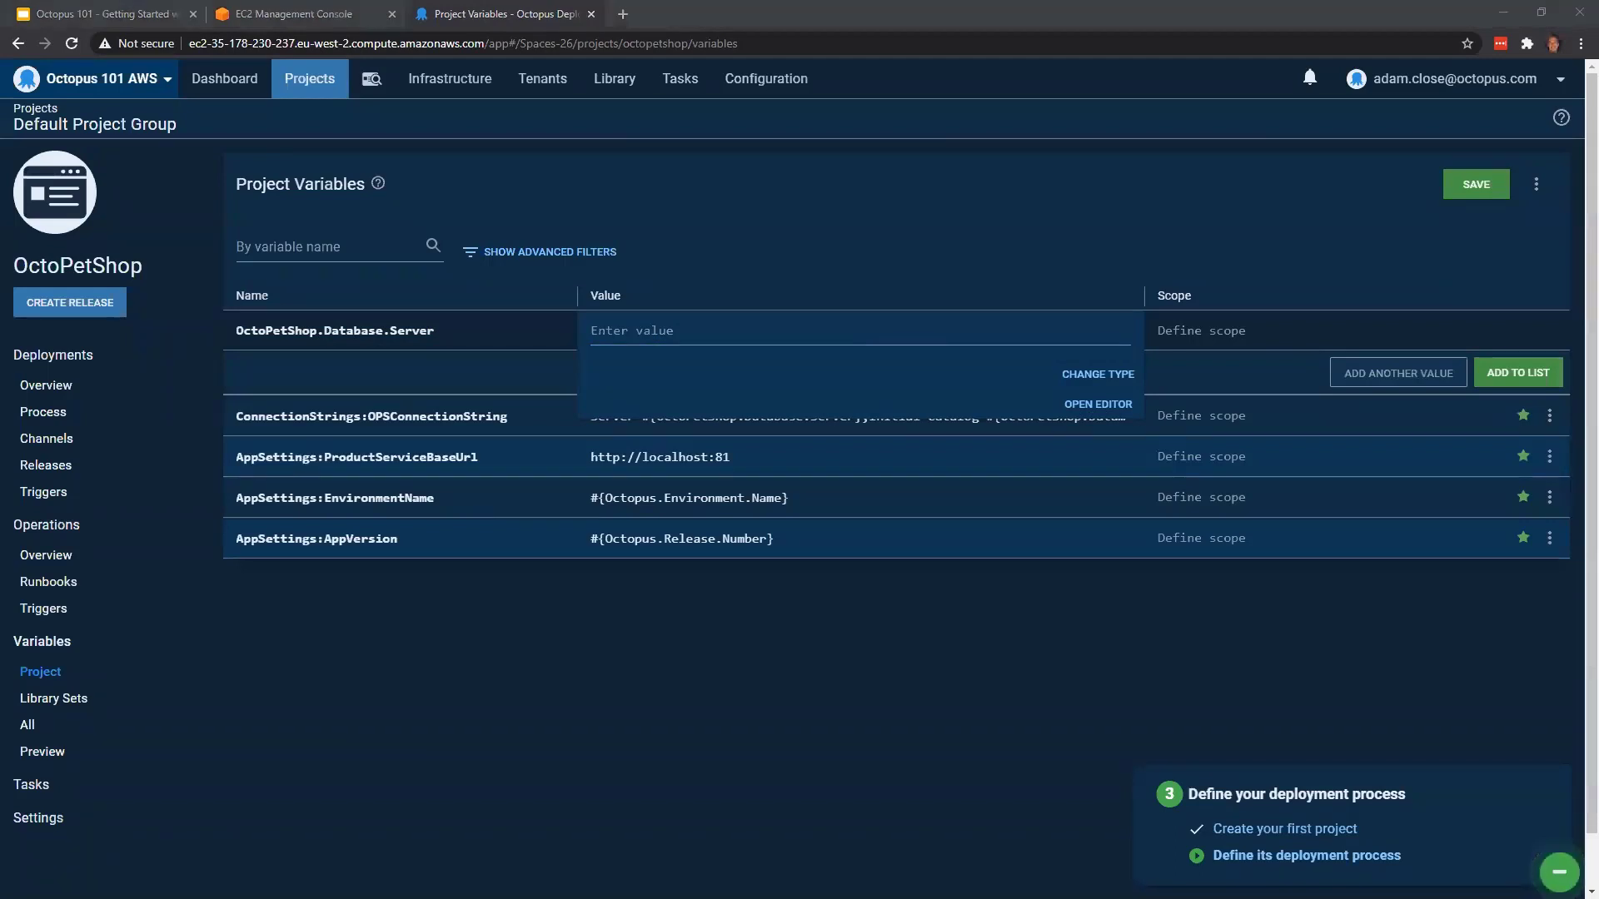
{"action": "key", "text": "alt+Tab"}
{"action": "key", "text": "ctrl+v"}
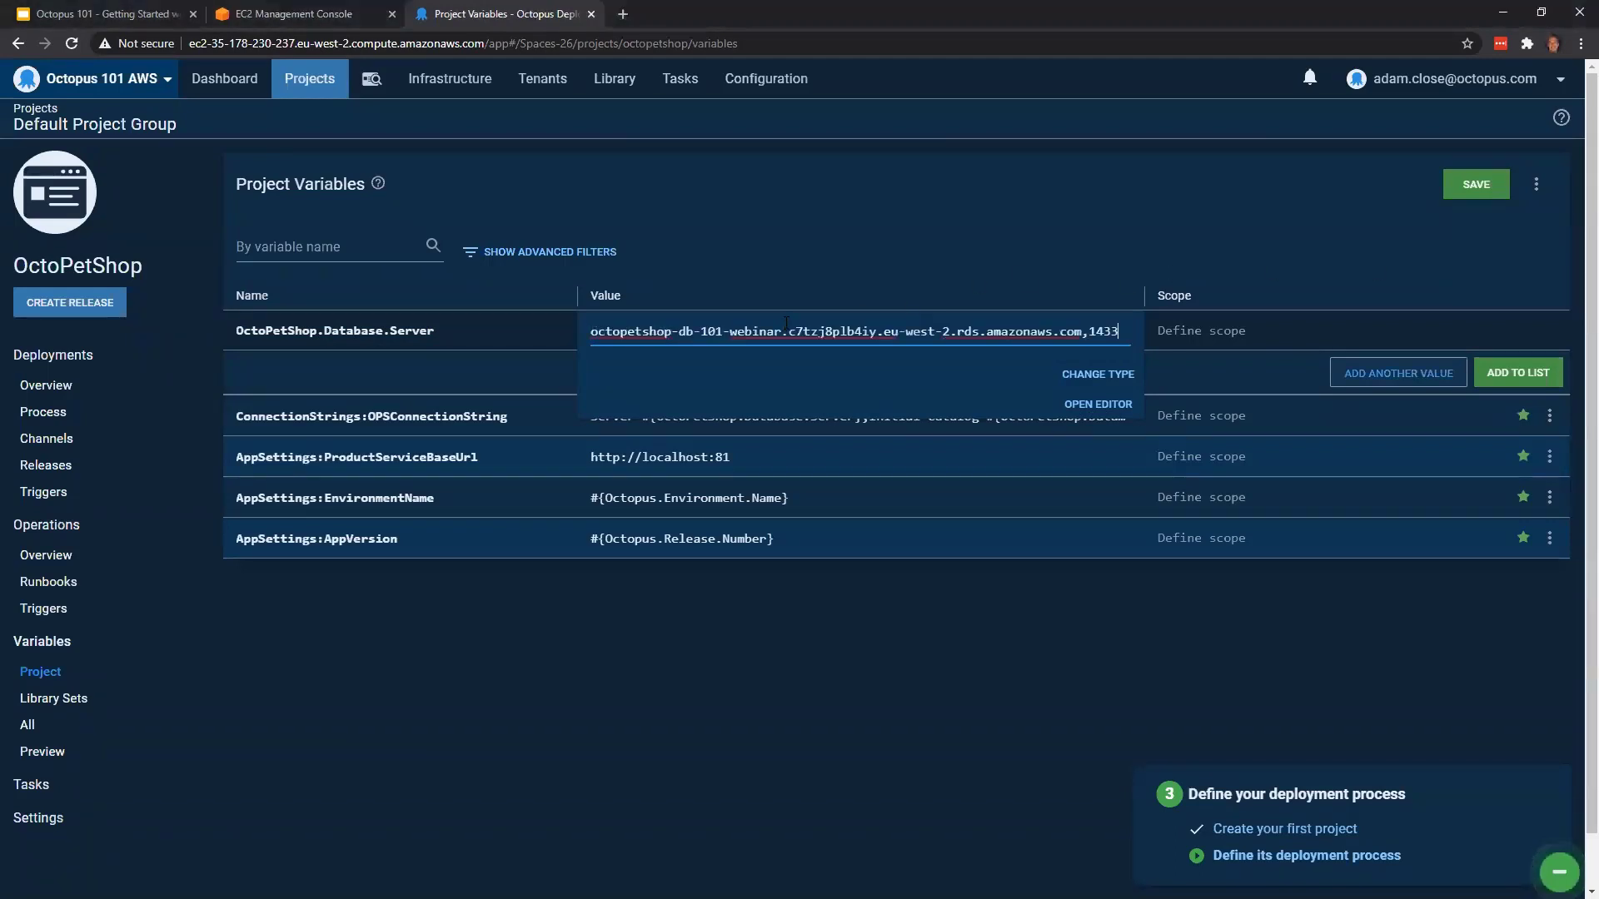
{"action": "left_click", "coordinate": [1529, 374]}
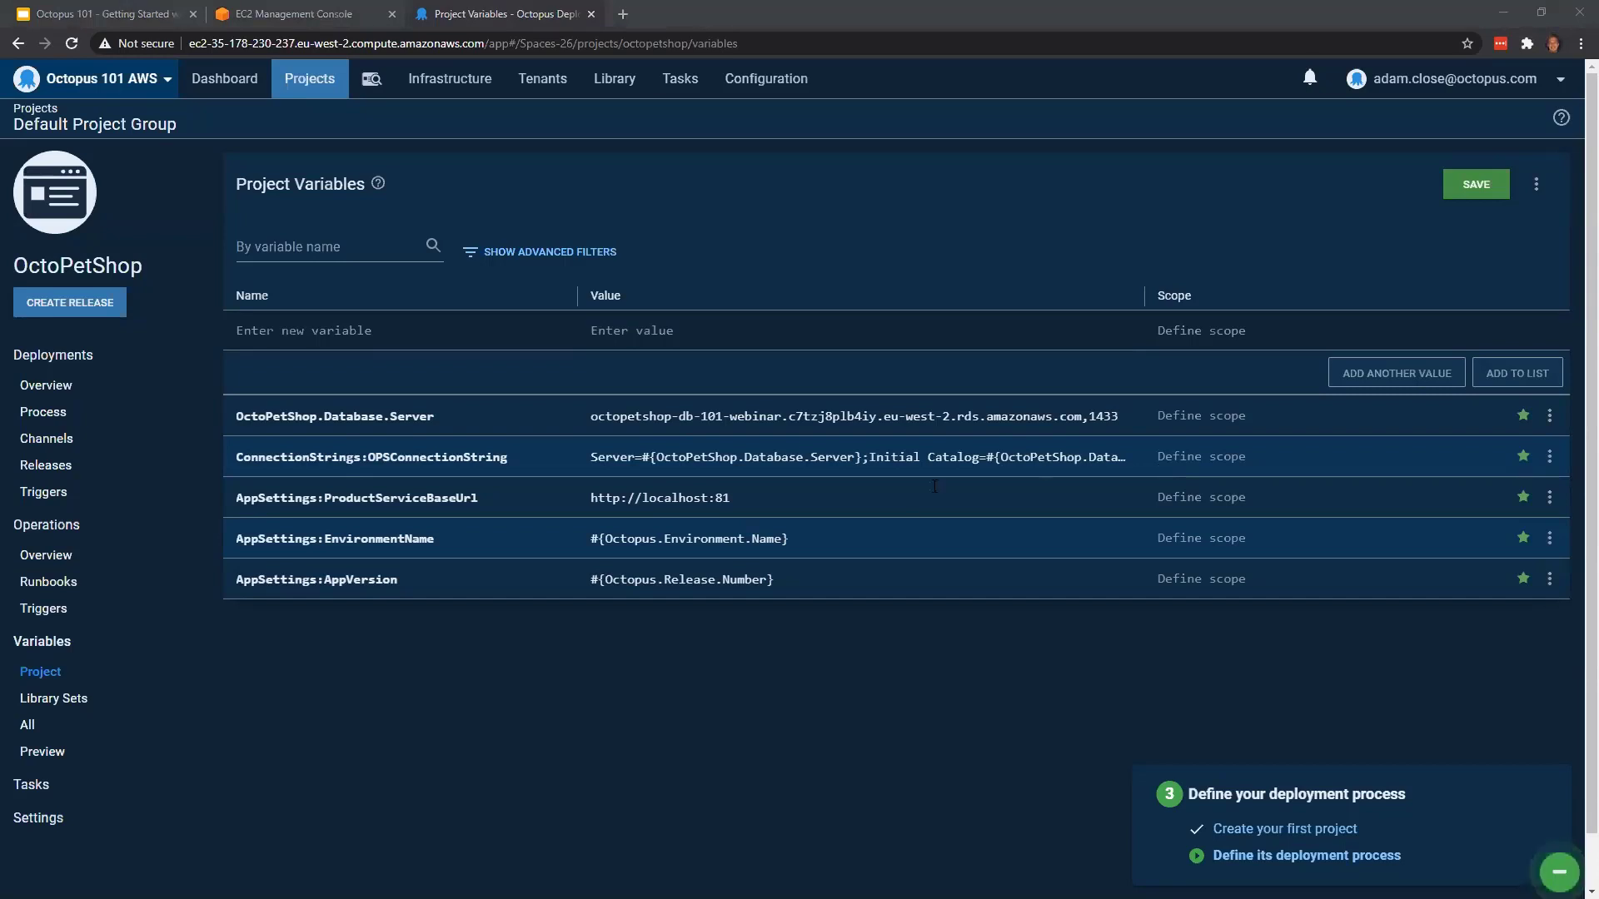
Enter a new project variable named OctoPetShop.Database.Name with the value octopetshop-dev
{"action": "left_click", "coordinate": [340, 329]}
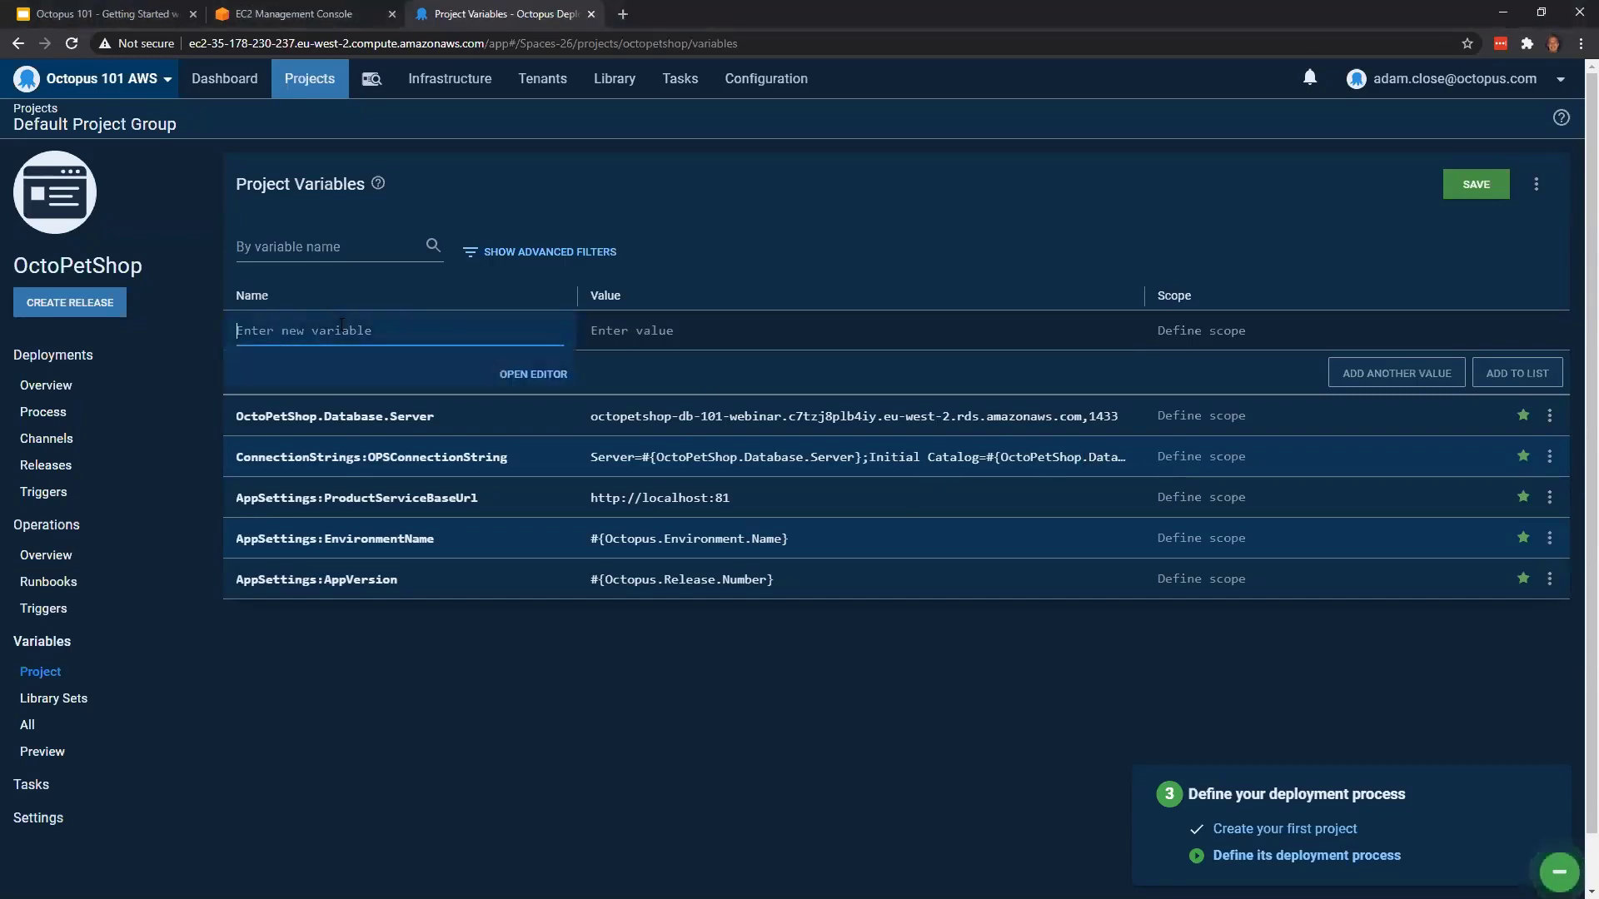
{"action": "key", "text": "ctrl+v"}
{"action": "left_click", "coordinate": [635, 333]}
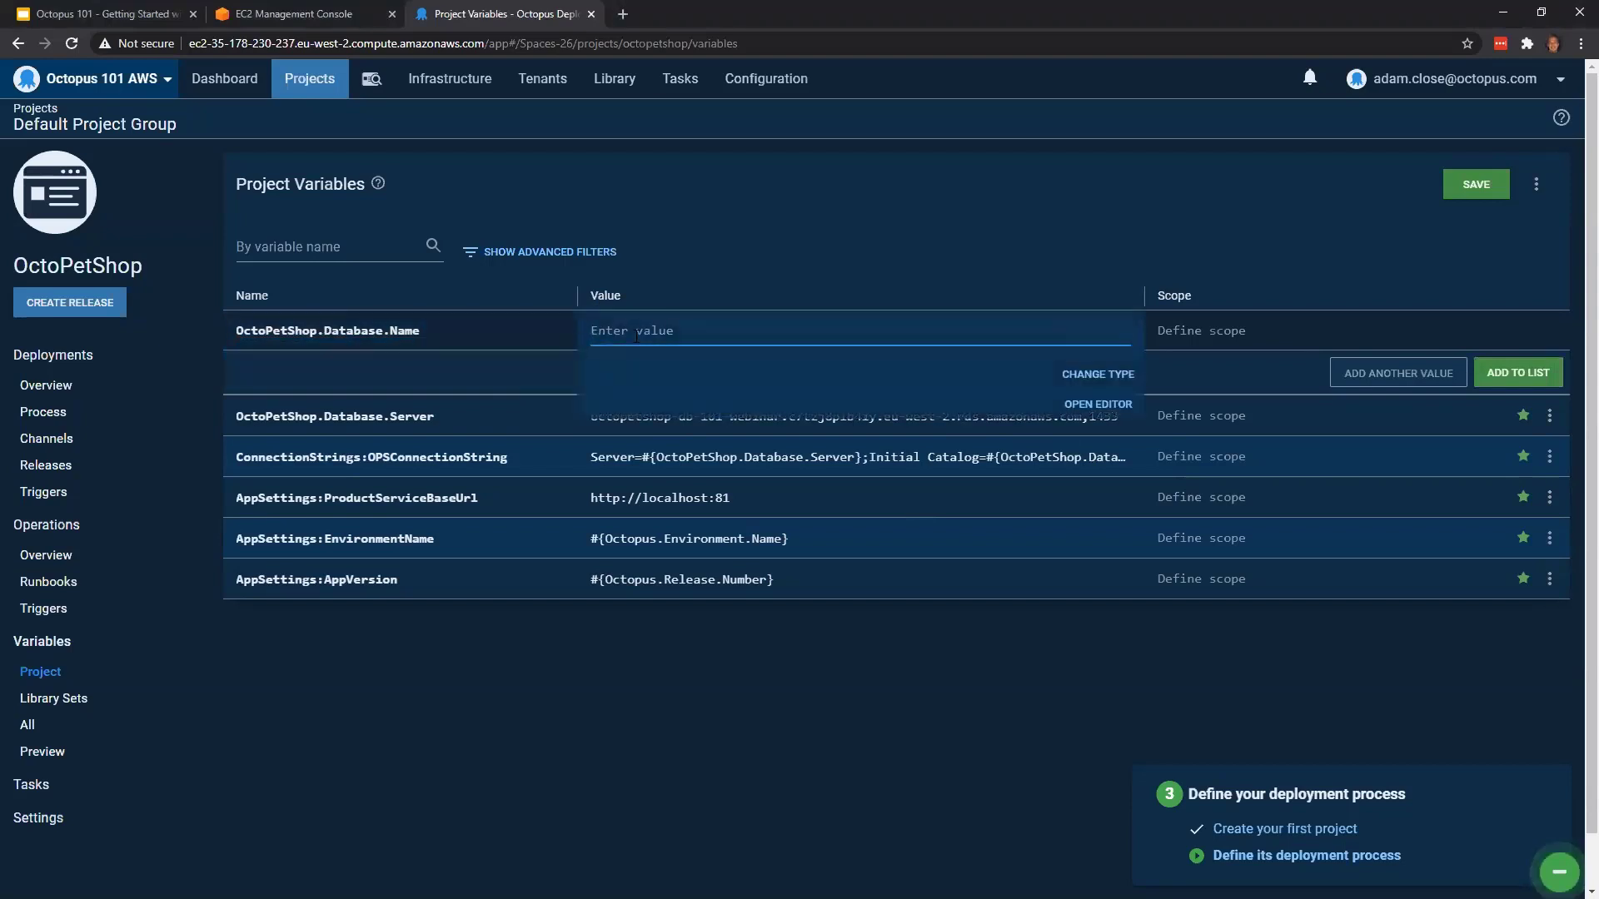
{"action": "type", "text": "octopetsho"}
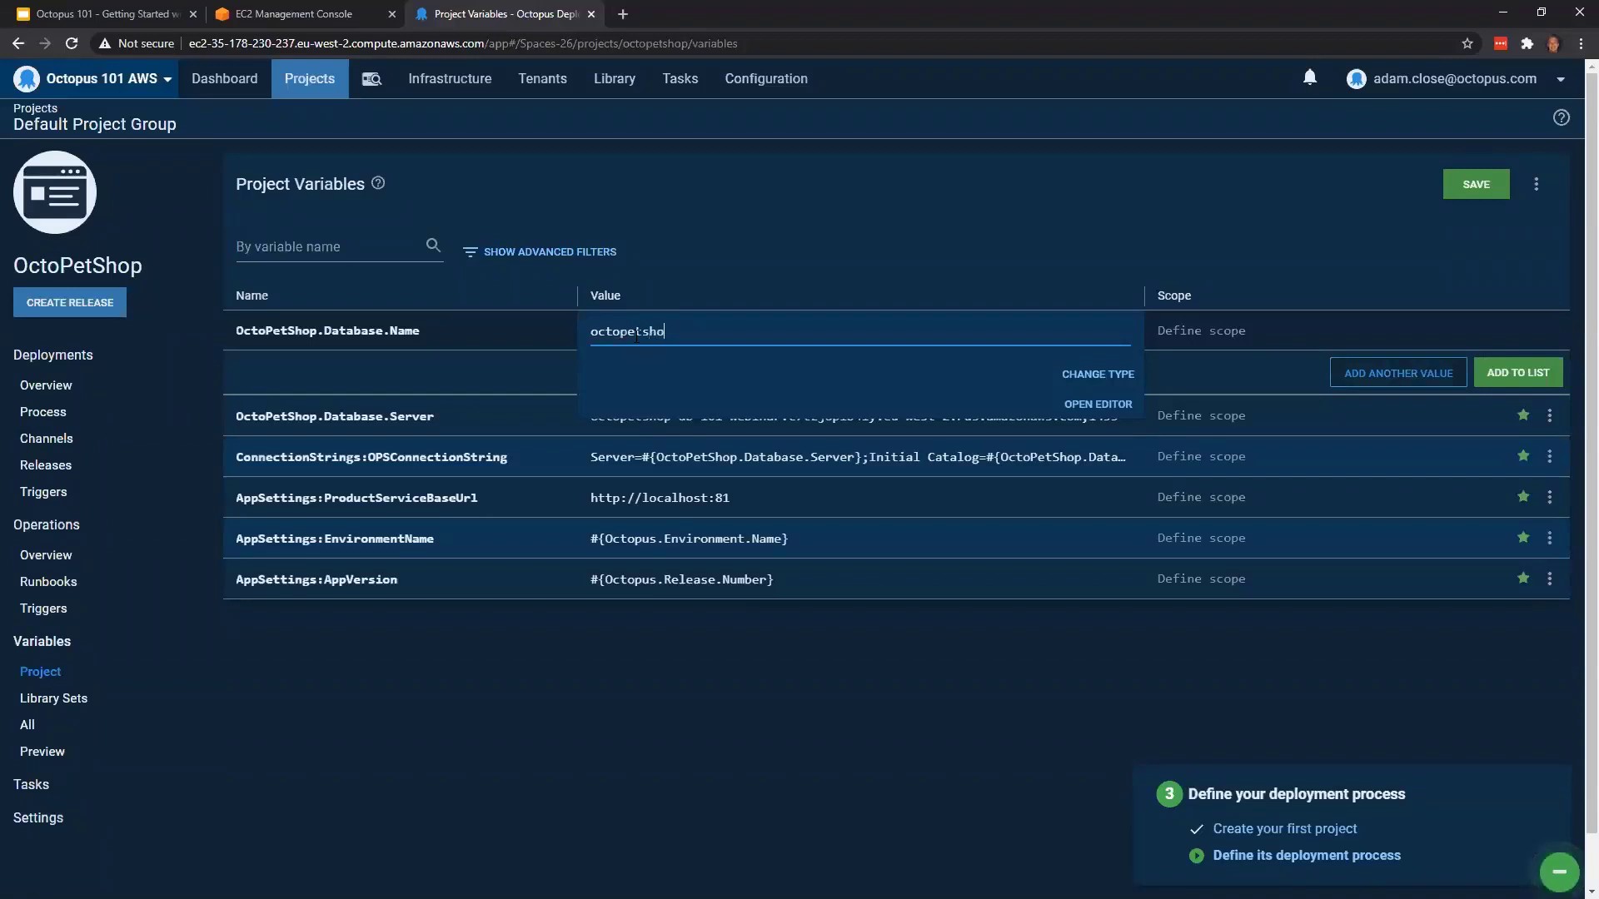
{"action": "type", "text": "p-dev"}
Give OctoPetShop.Database.Name a second value, octopetshop-test
{"action": "left_click", "coordinate": [1359, 376]}
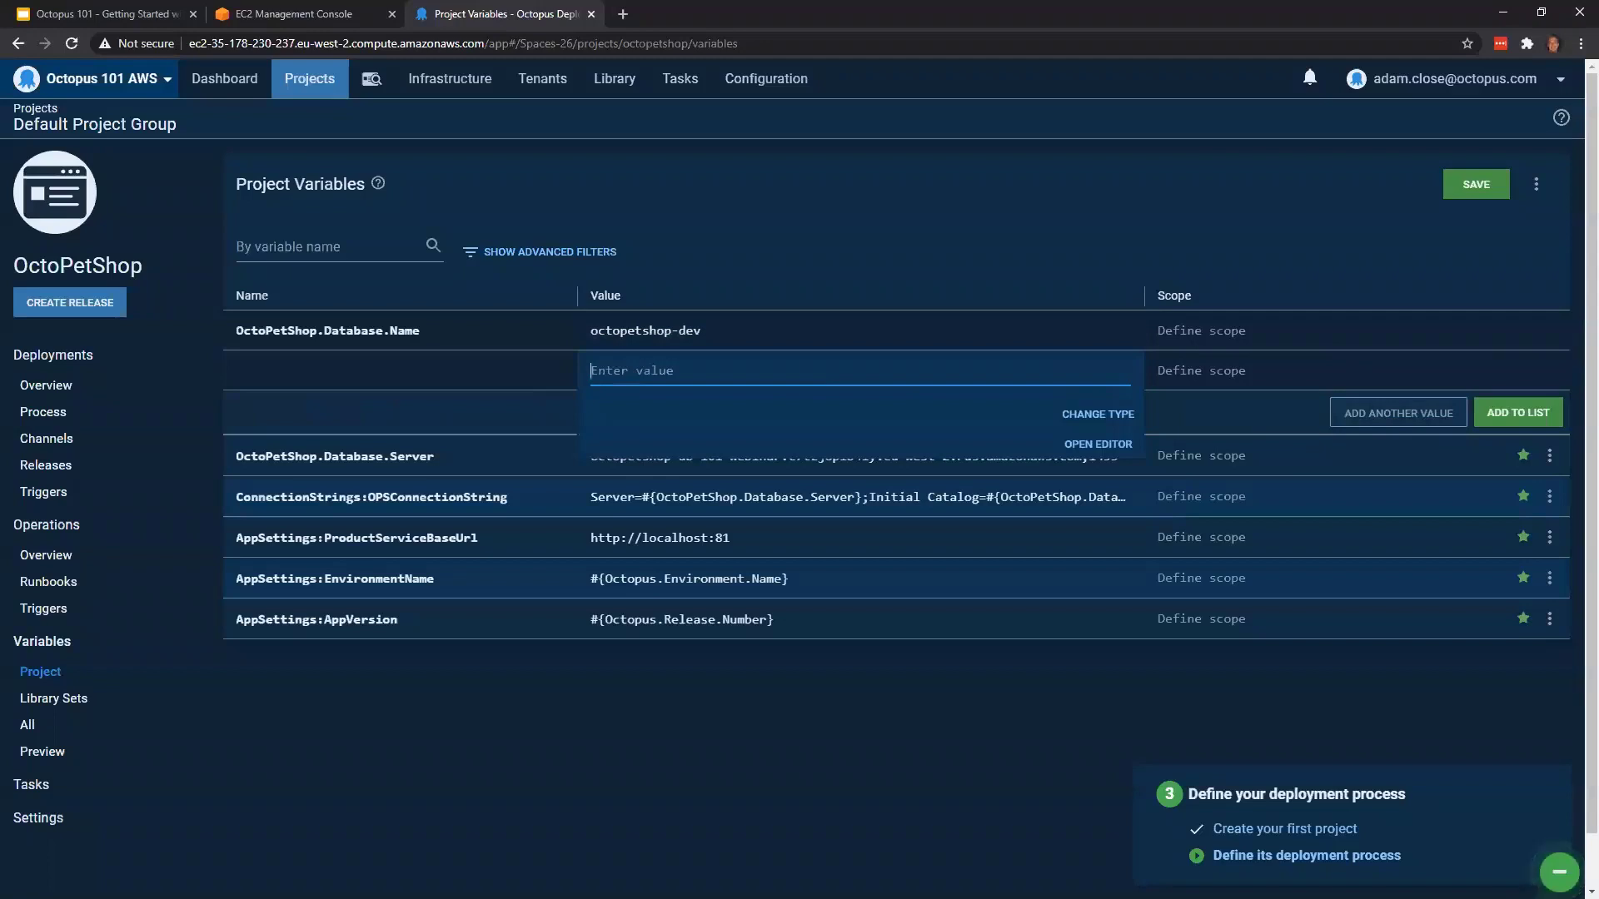
{"action": "left_click_drag", "start_coordinate": [718, 335], "coordinate": [588, 336]}
{"action": "left_click", "coordinate": [751, 280]}
{"action": "left_click", "coordinate": [700, 380]}
{"action": "key", "text": "ctrl+v"}
{"action": "key", "text": "BackSpace"}
{"action": "key", "text": "BackSpace"}
{"action": "key", "text": "BackSpace"}
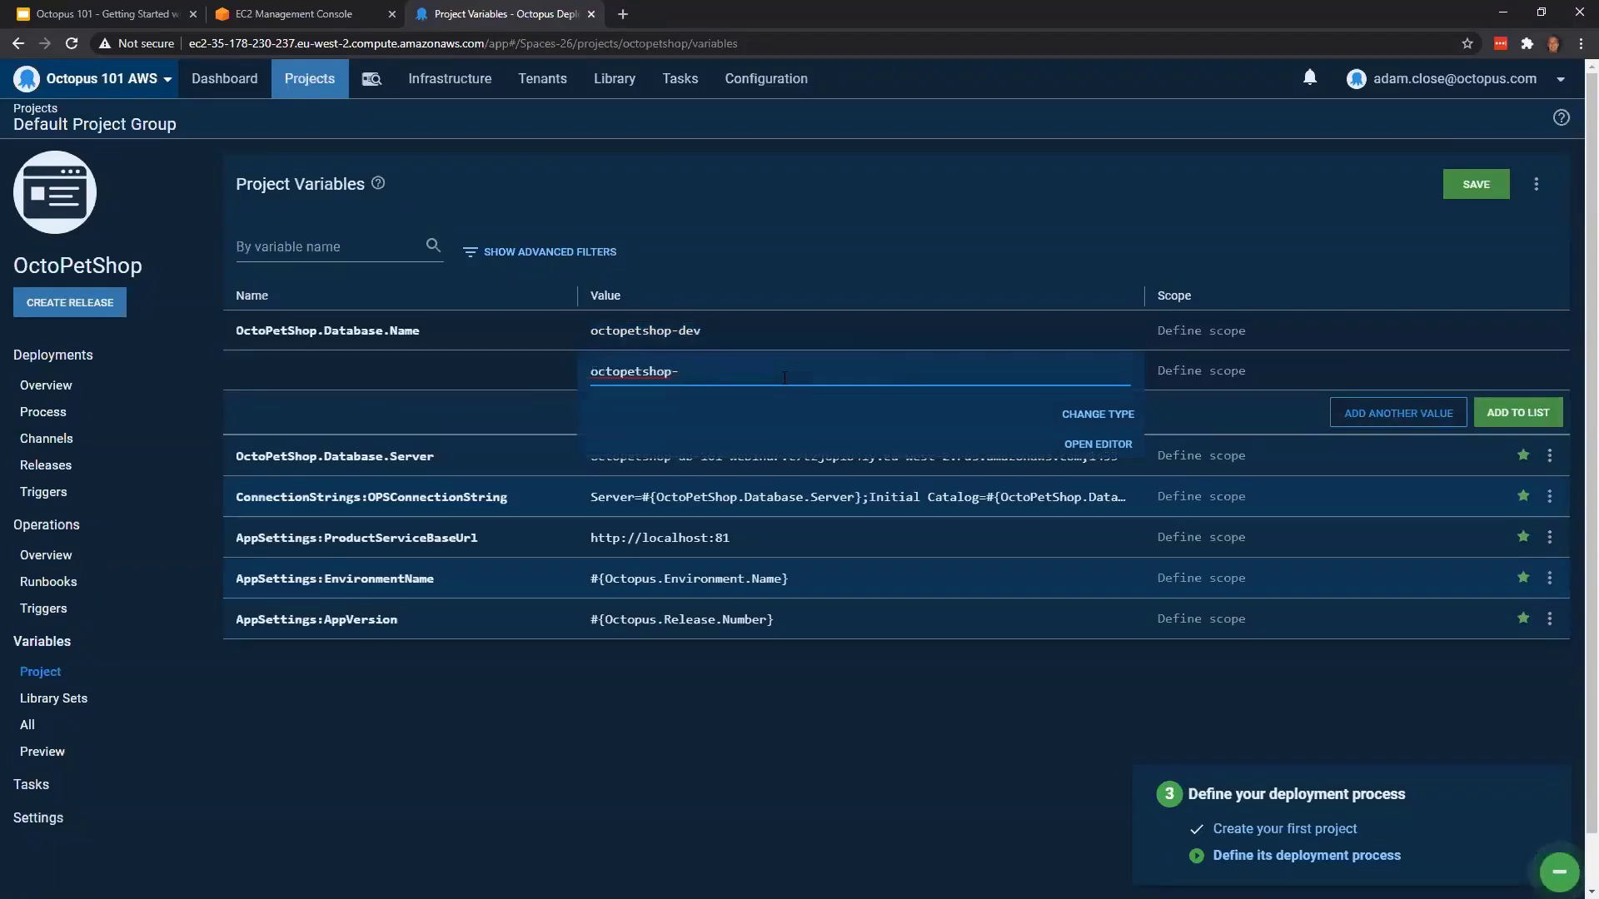
{"action": "type", "text": "test"}
Give OctoPetShop.Database.Name a third value, octopetshop-prod
{"action": "left_click", "coordinate": [1404, 412]}
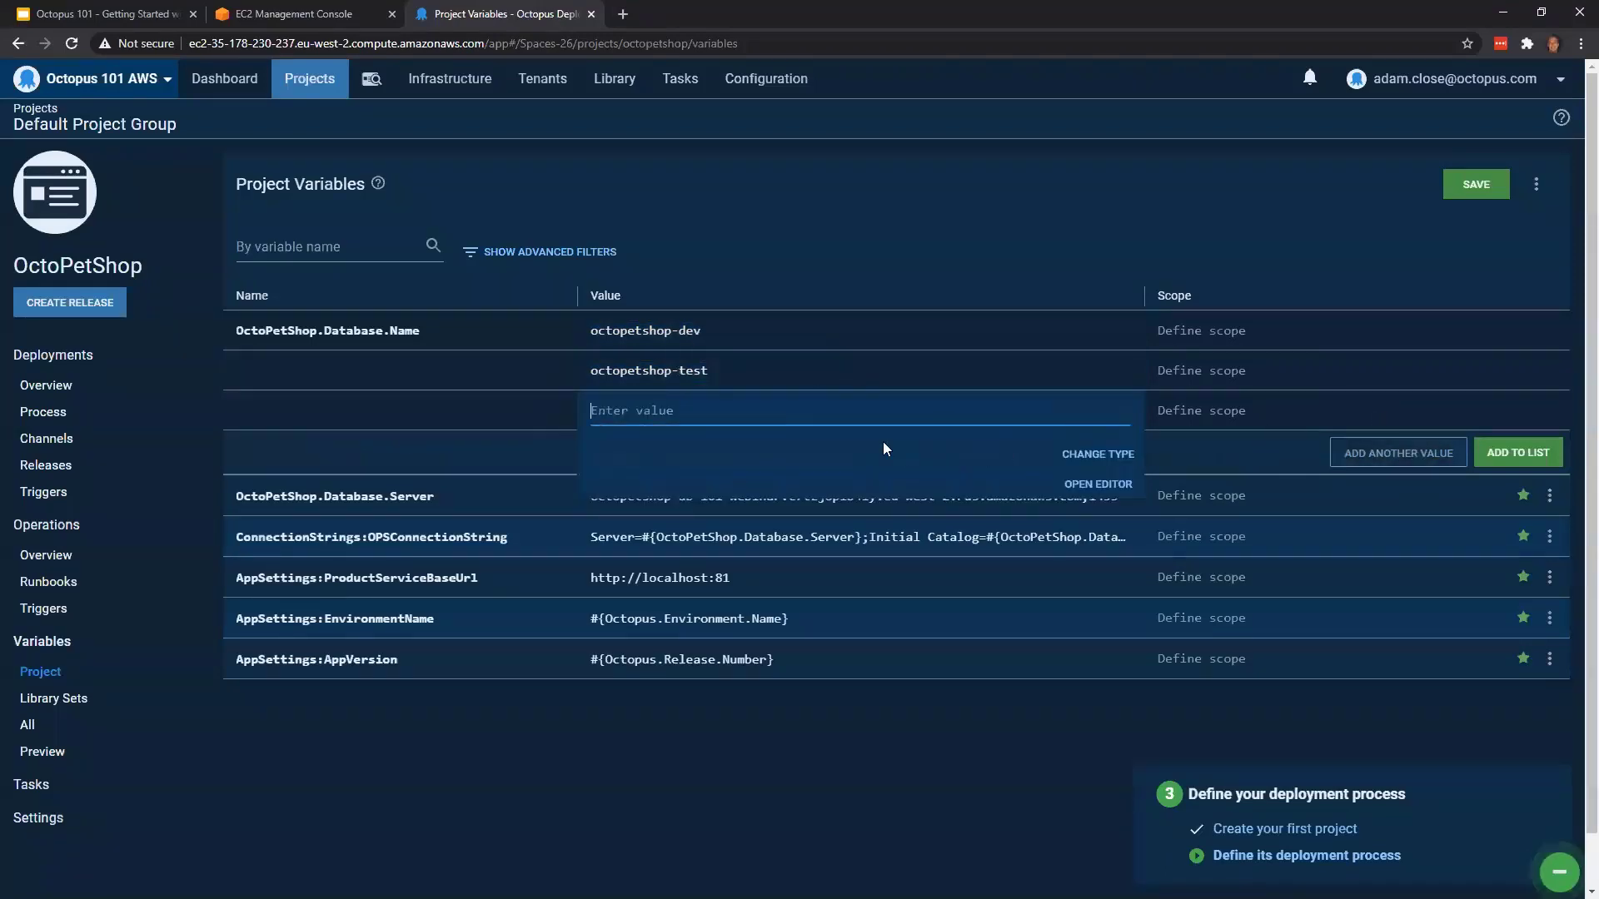
{"action": "key", "text": "ctrl+v"}
{"action": "key", "text": "BackSpace"}
{"action": "key", "text": "BackSpace"}
{"action": "key", "text": "BackSpace"}
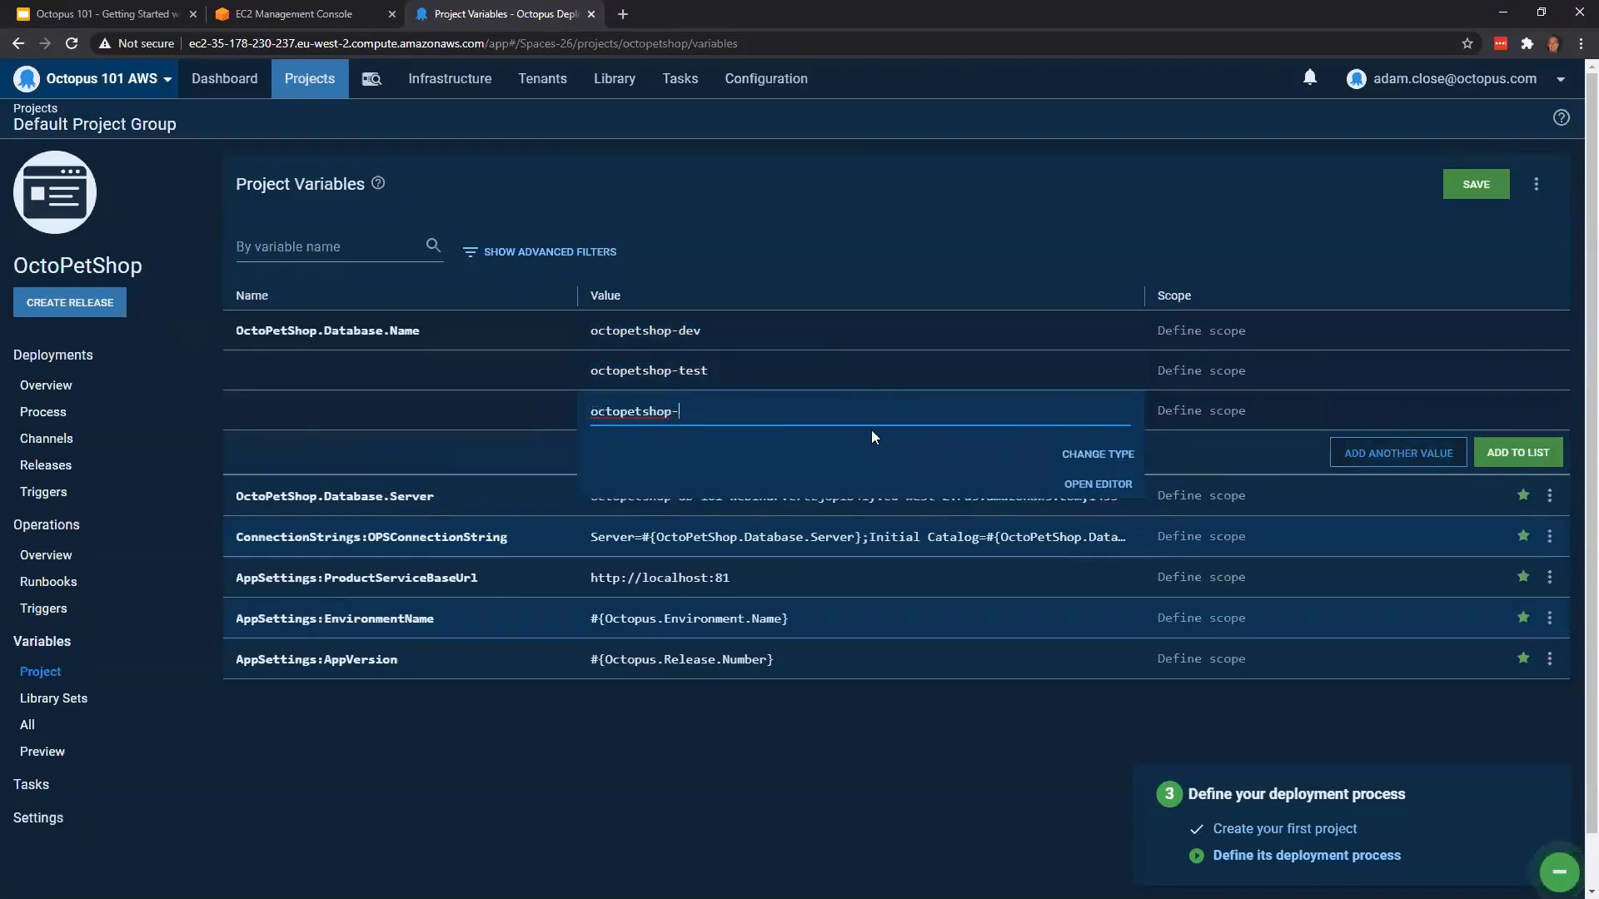
{"action": "type", "text": "prod"}
{"action": "left_click", "coordinate": [943, 223]}
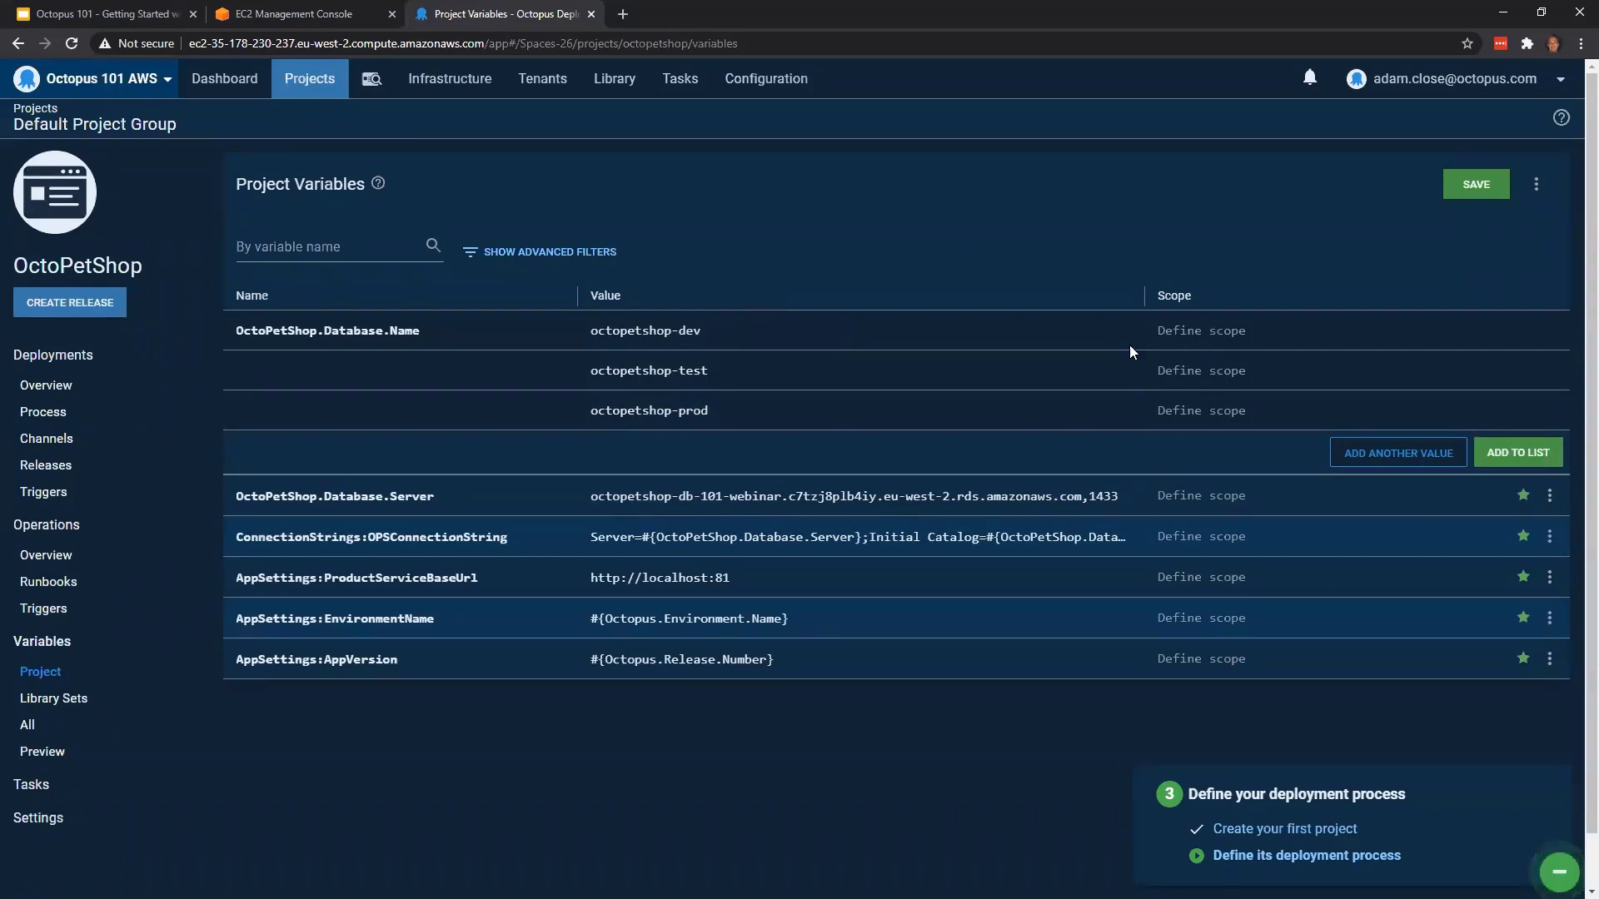
Scope the octopetshop-dev value of OctoPetShop.Database.Name to the Development environment
{"action": "left_click", "coordinate": [1199, 340]}
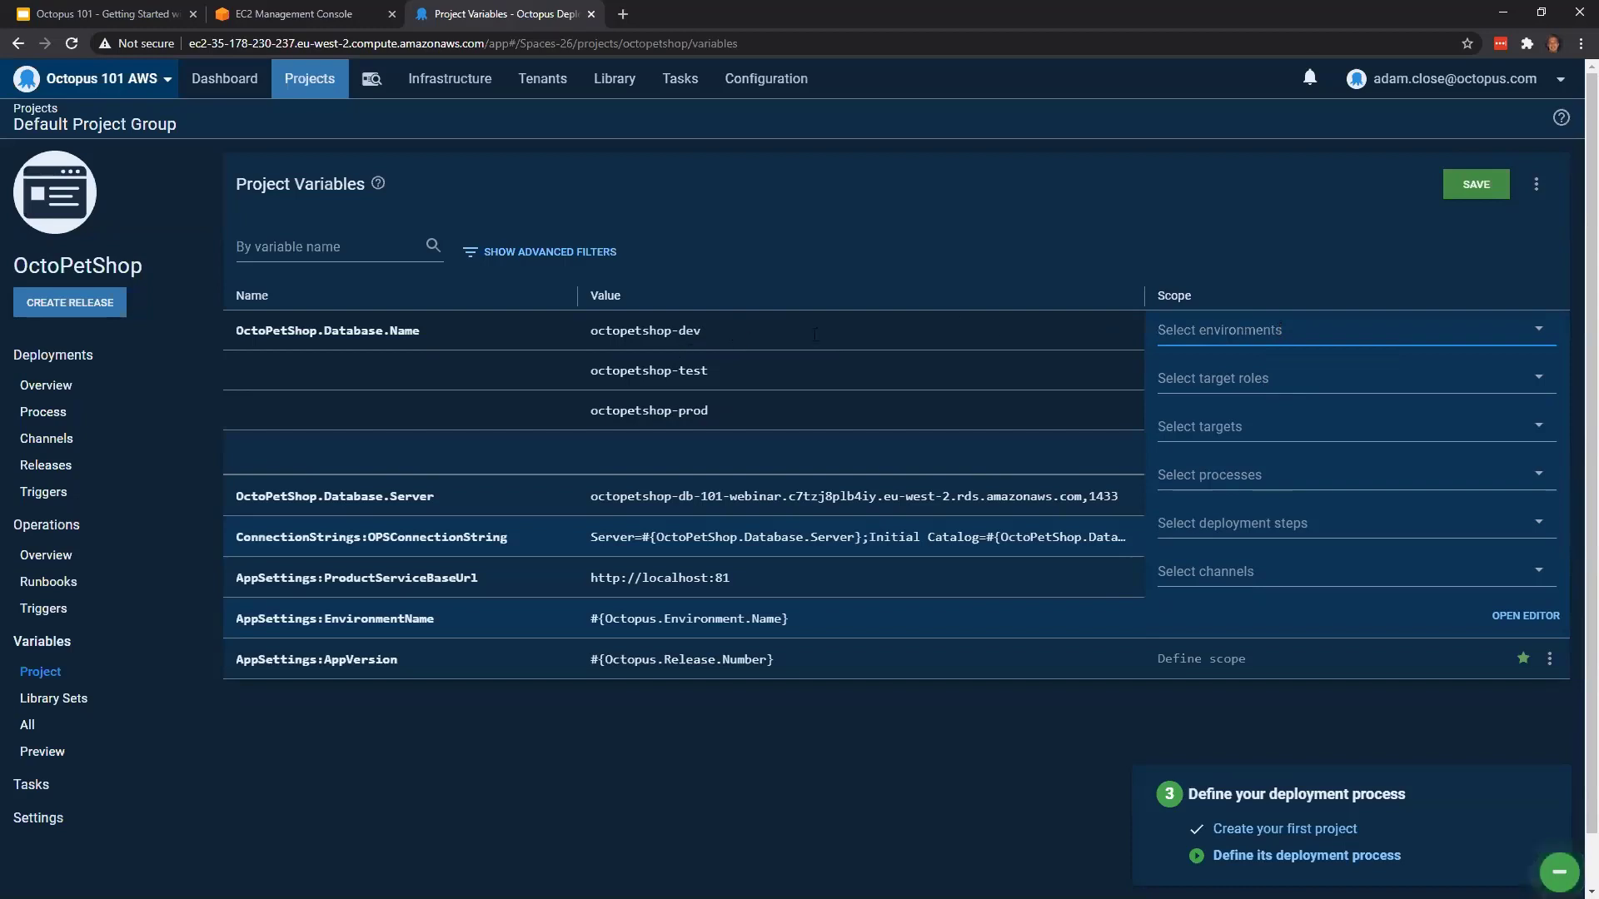
{"action": "left_click", "coordinate": [1286, 331]}
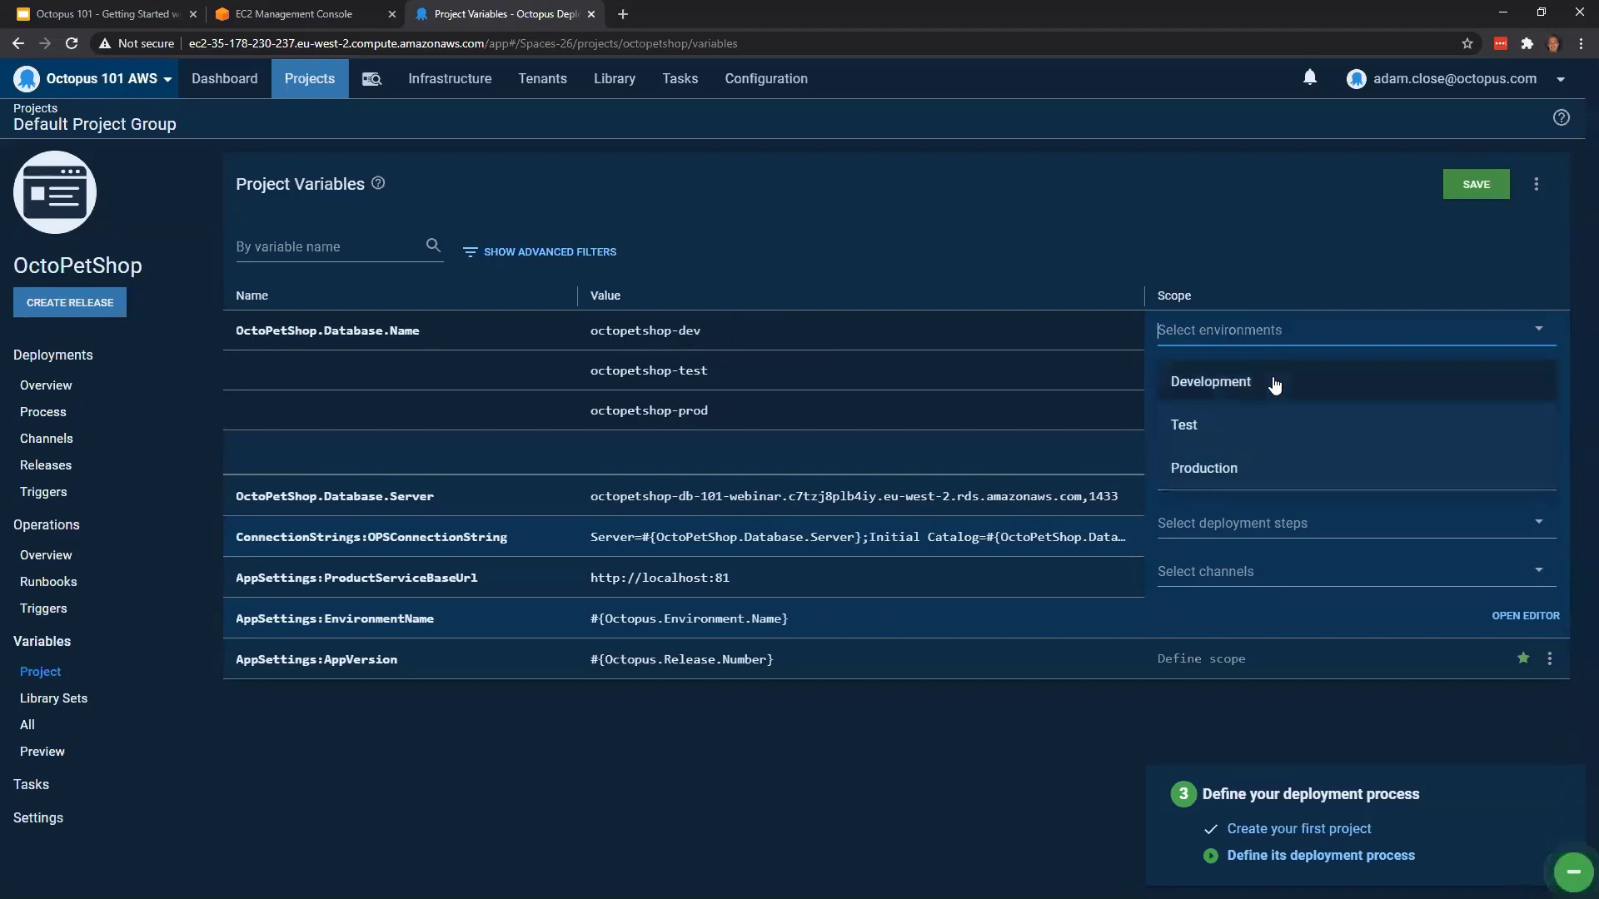
{"action": "left_click", "coordinate": [1220, 379]}
{"action": "left_click", "coordinate": [1216, 239]}
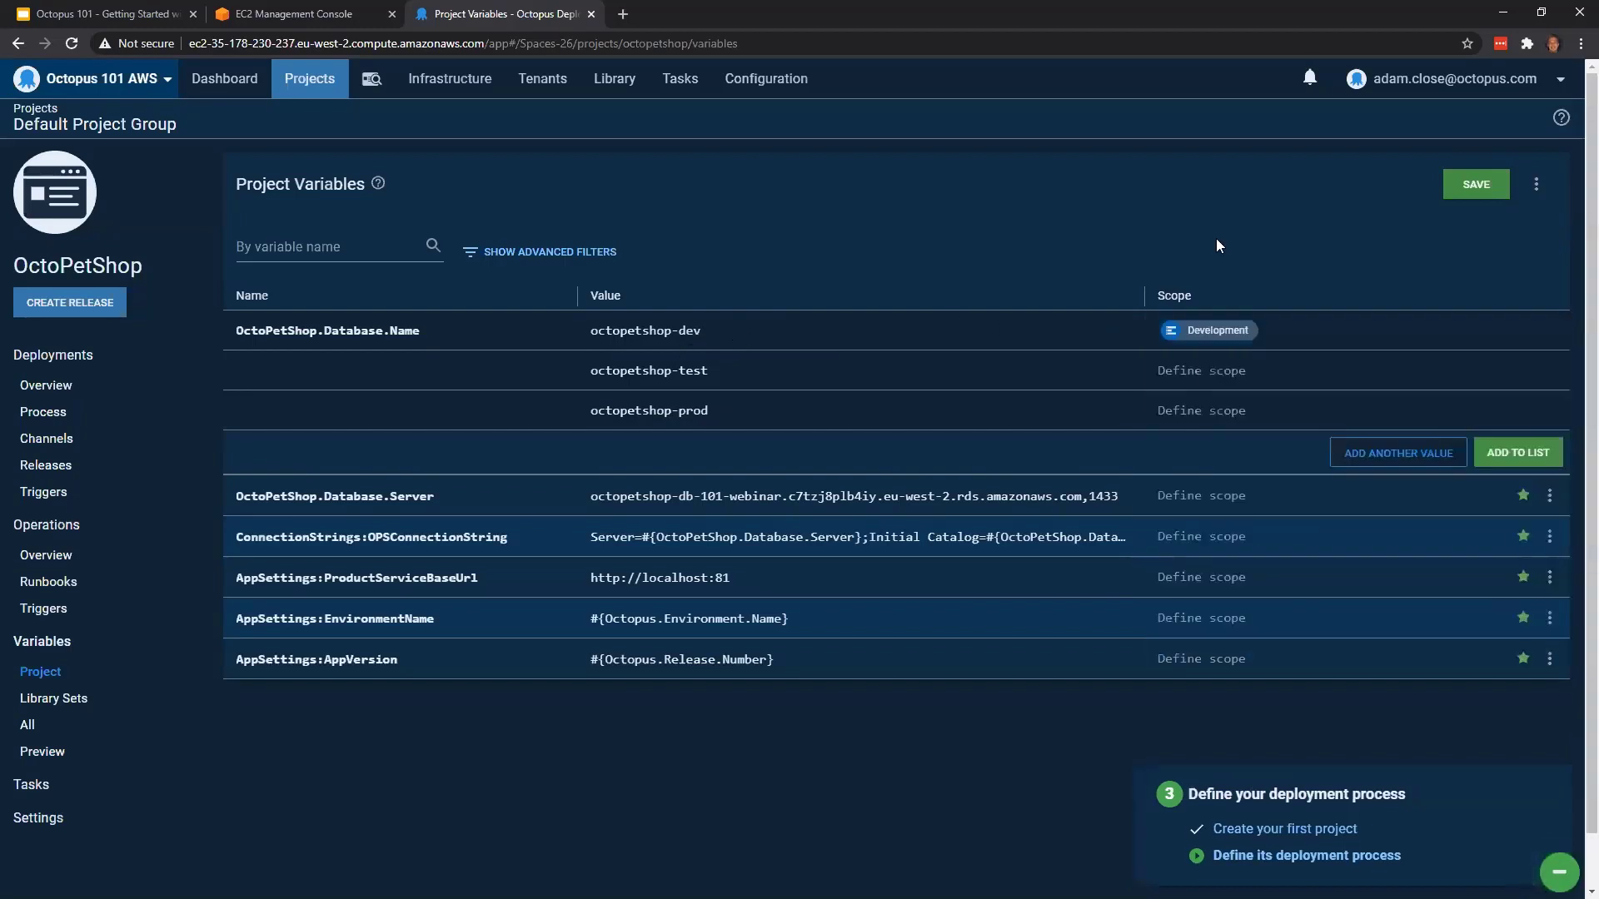
Scope the octopetshop-test value of OctoPetShop.Database.Name to the Test environment
{"action": "left_click", "coordinate": [1216, 379]}
{"action": "left_click", "coordinate": [1216, 379]}
{"action": "left_click", "coordinate": [1228, 460]}
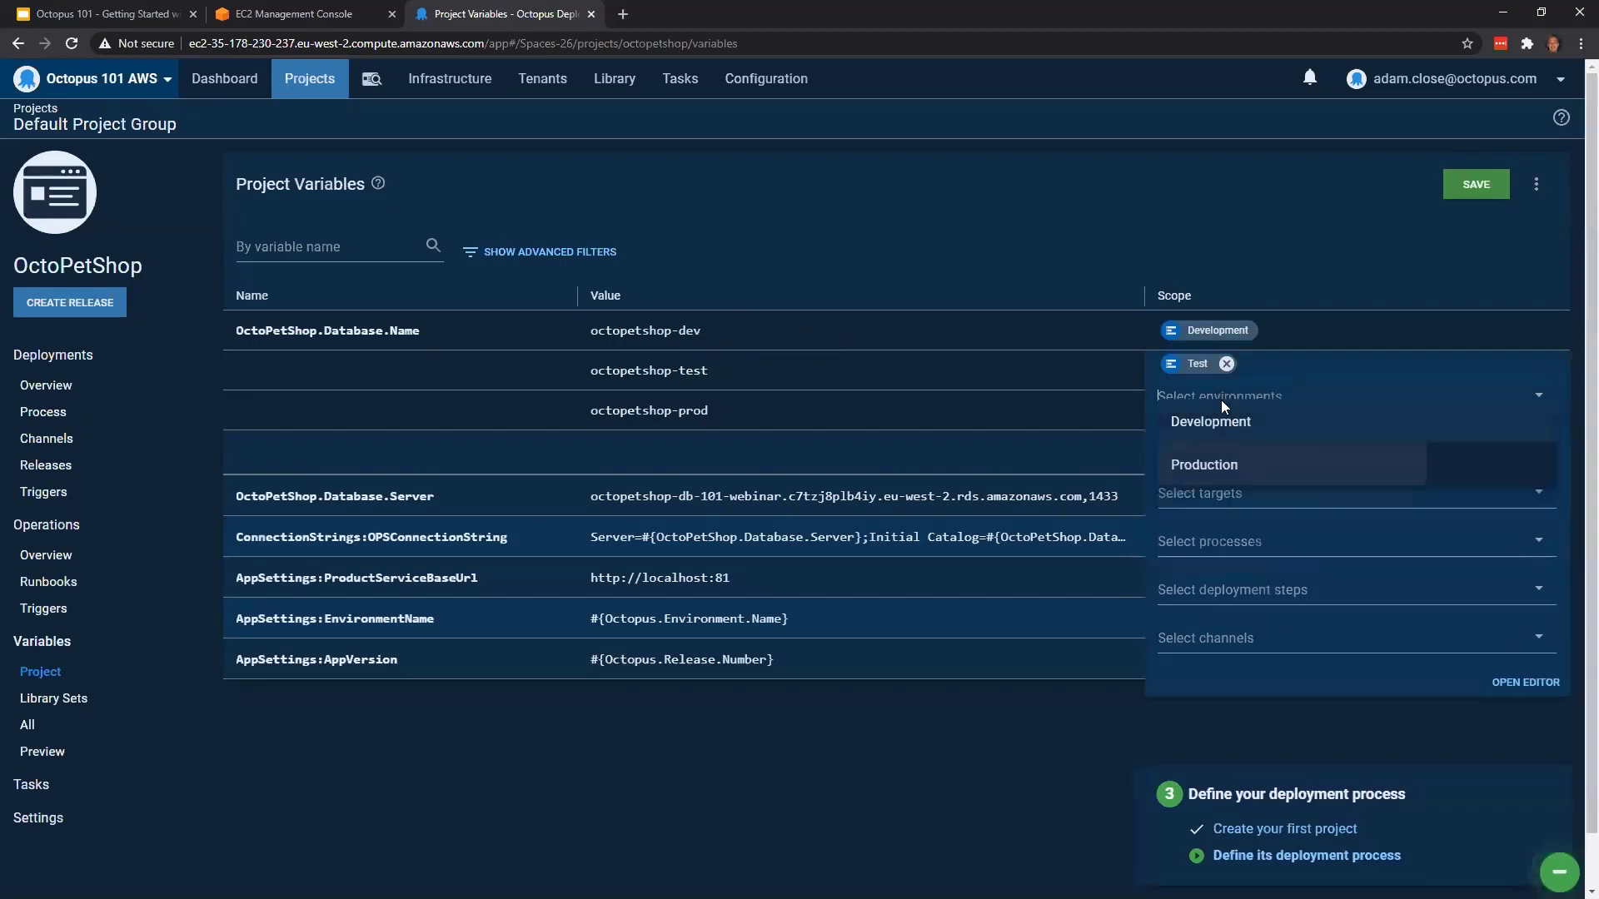
{"action": "left_click", "coordinate": [1188, 289]}
Scope the octopetshop-prod value of OctoPetShop.Database.Name to the Production environment
{"action": "left_click", "coordinate": [1209, 412]}
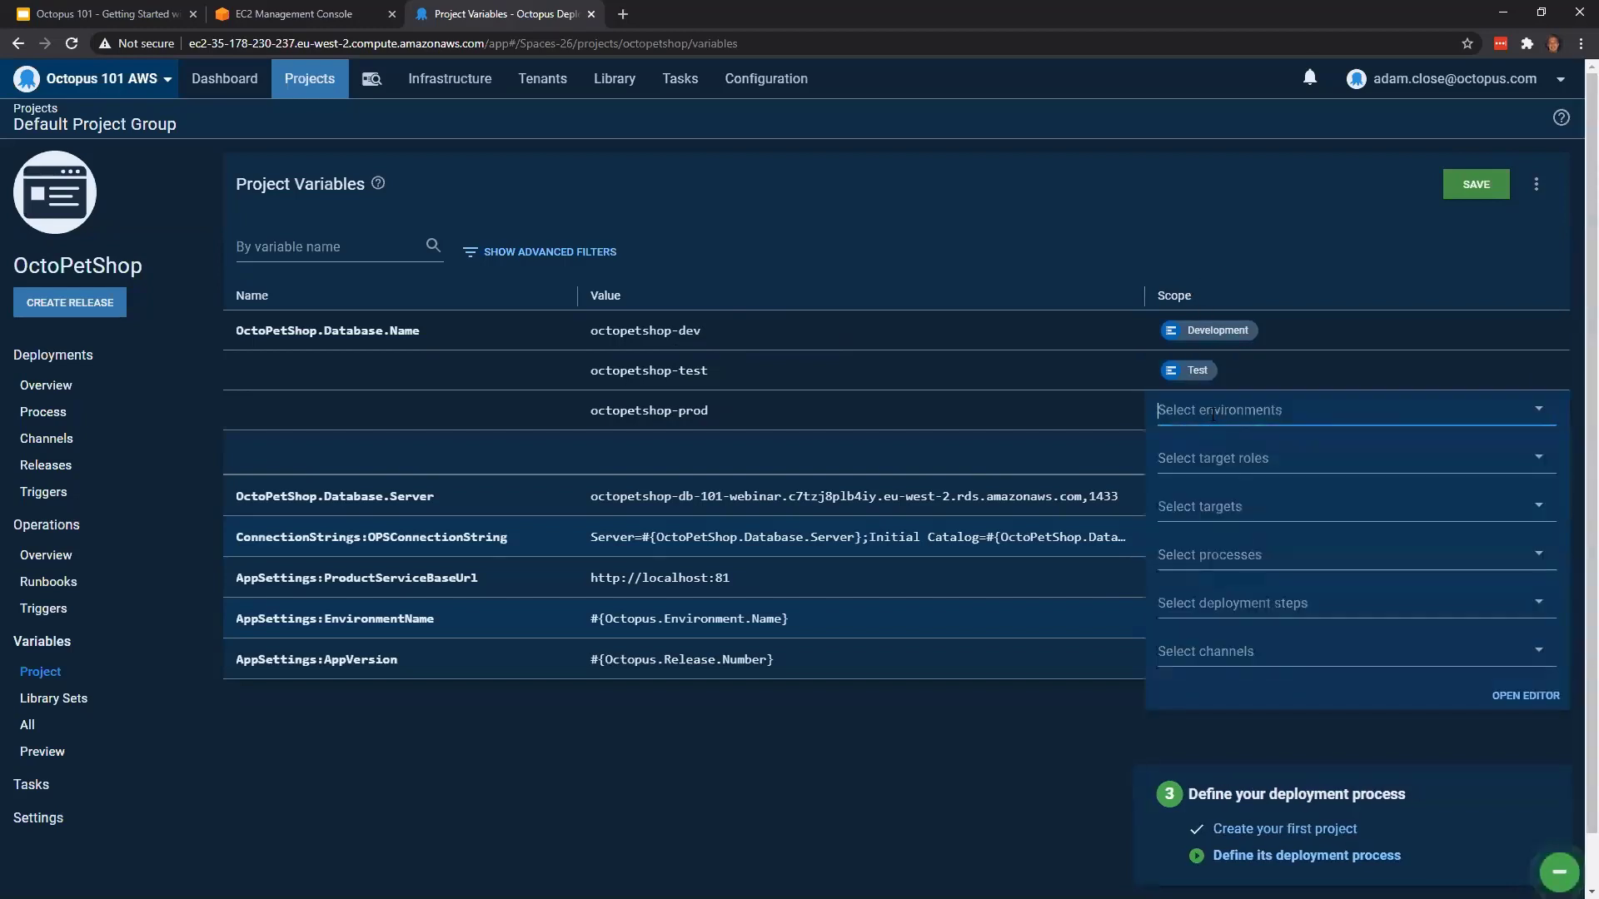
{"action": "left_click", "coordinate": [1216, 410]}
{"action": "left_click", "coordinate": [1224, 548]}
{"action": "left_click", "coordinate": [1164, 239]}
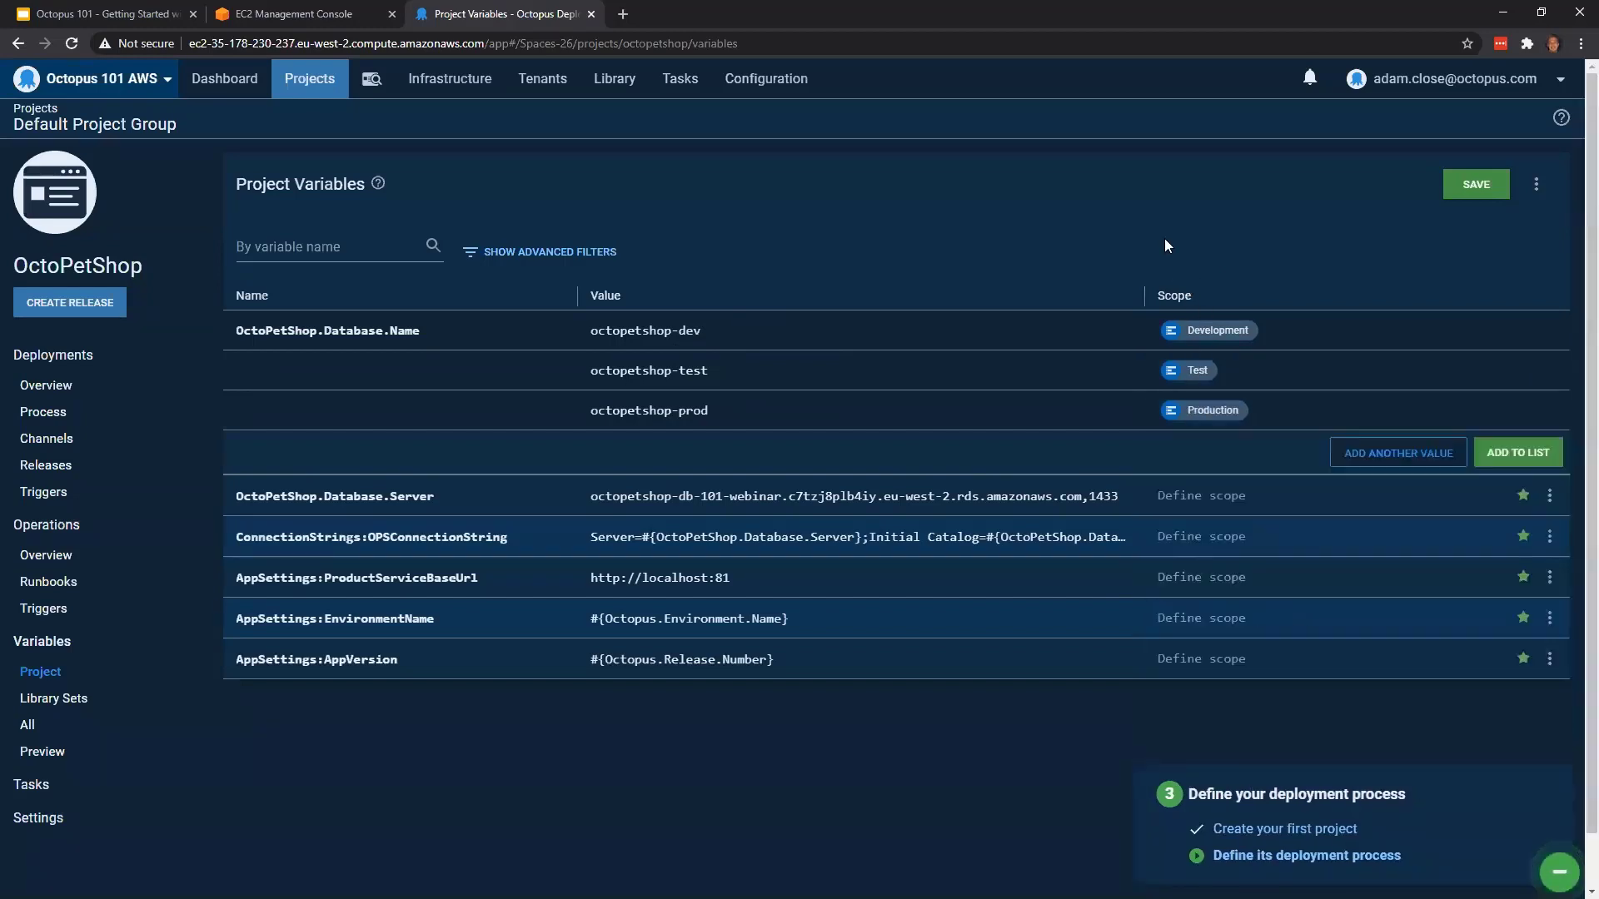
Add the OctoPetShop.Database.Name entry to the variable list, and create the variable OctoPetShop.Database.User with the value admin
{"action": "left_click", "coordinate": [1540, 465]}
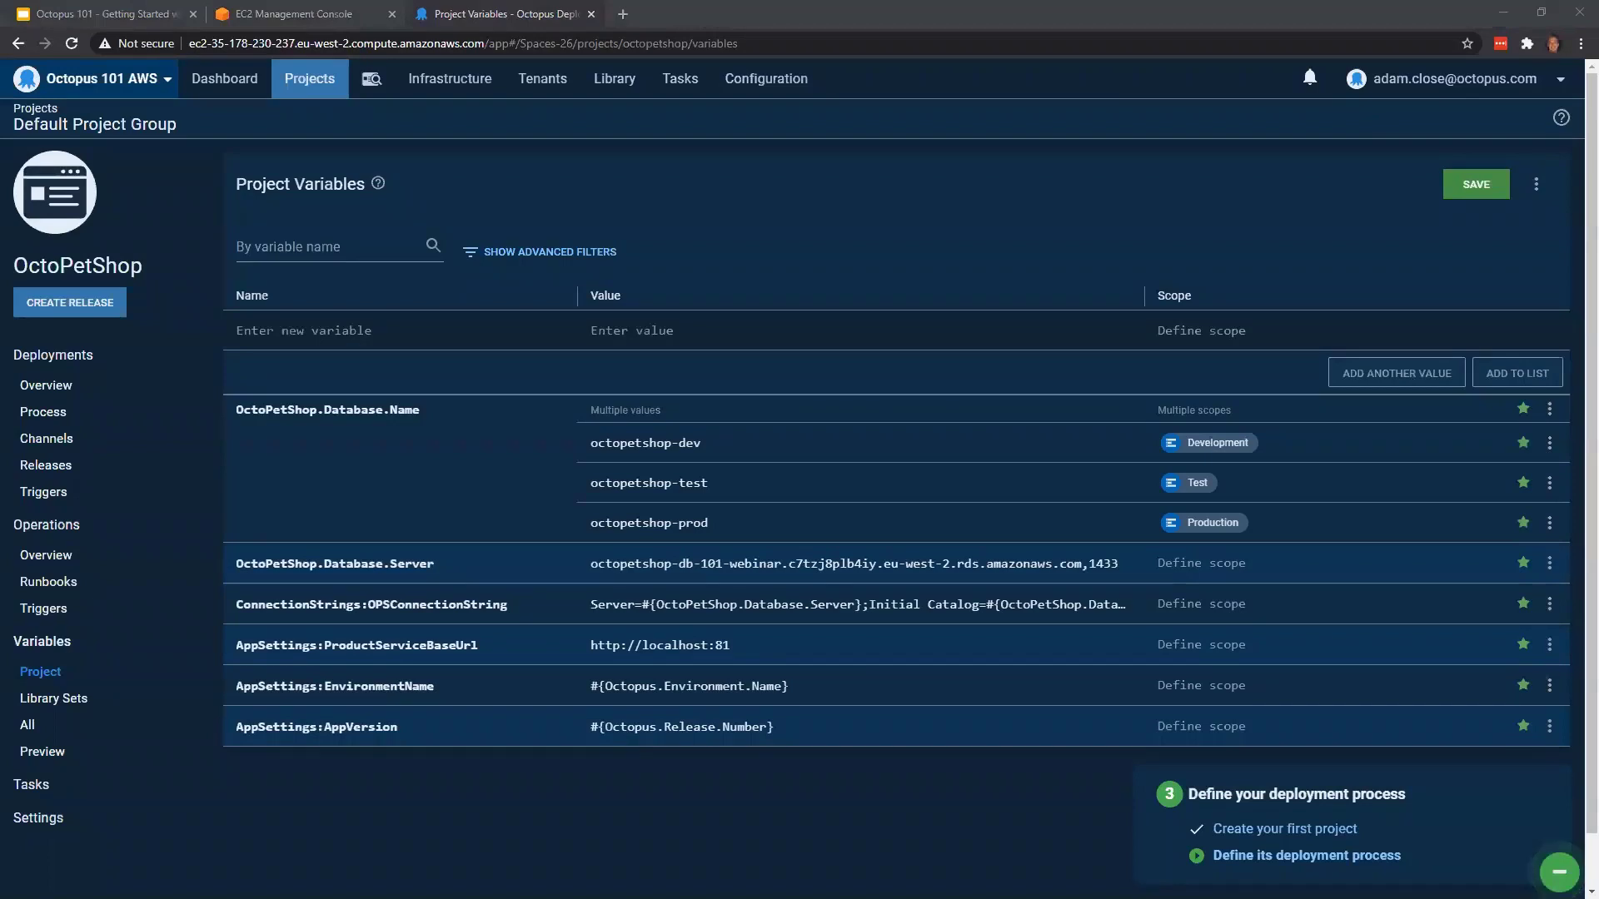
{"action": "left_click", "coordinate": [488, 335]}
{"action": "type", "text": "OctoPetShop.Database.User"}
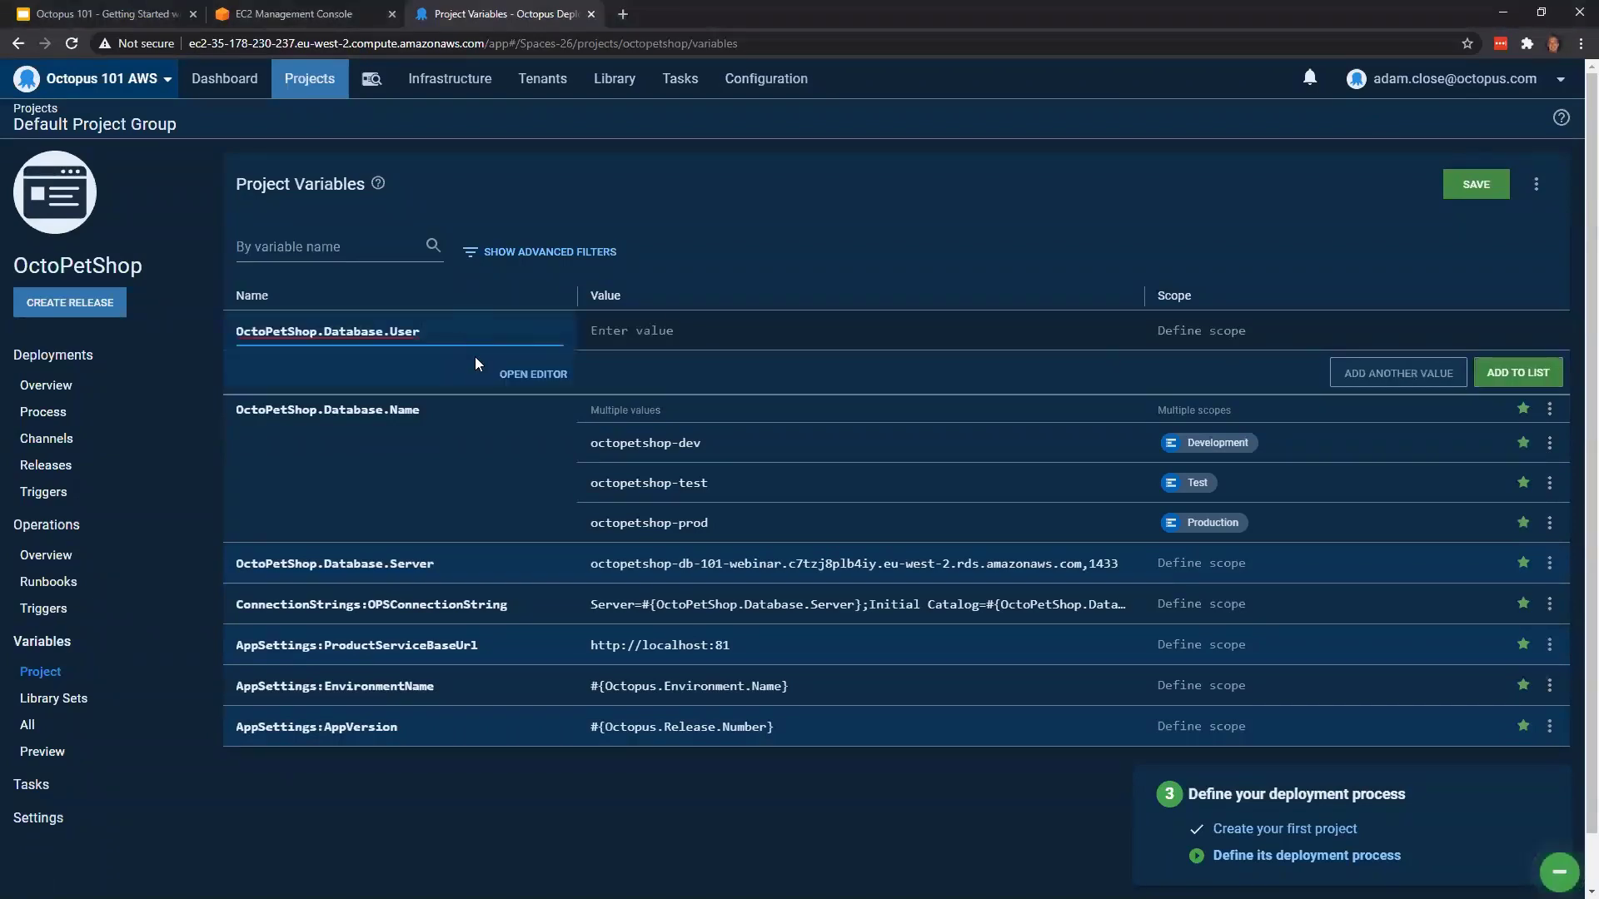
{"action": "left_click", "coordinate": [746, 341]}
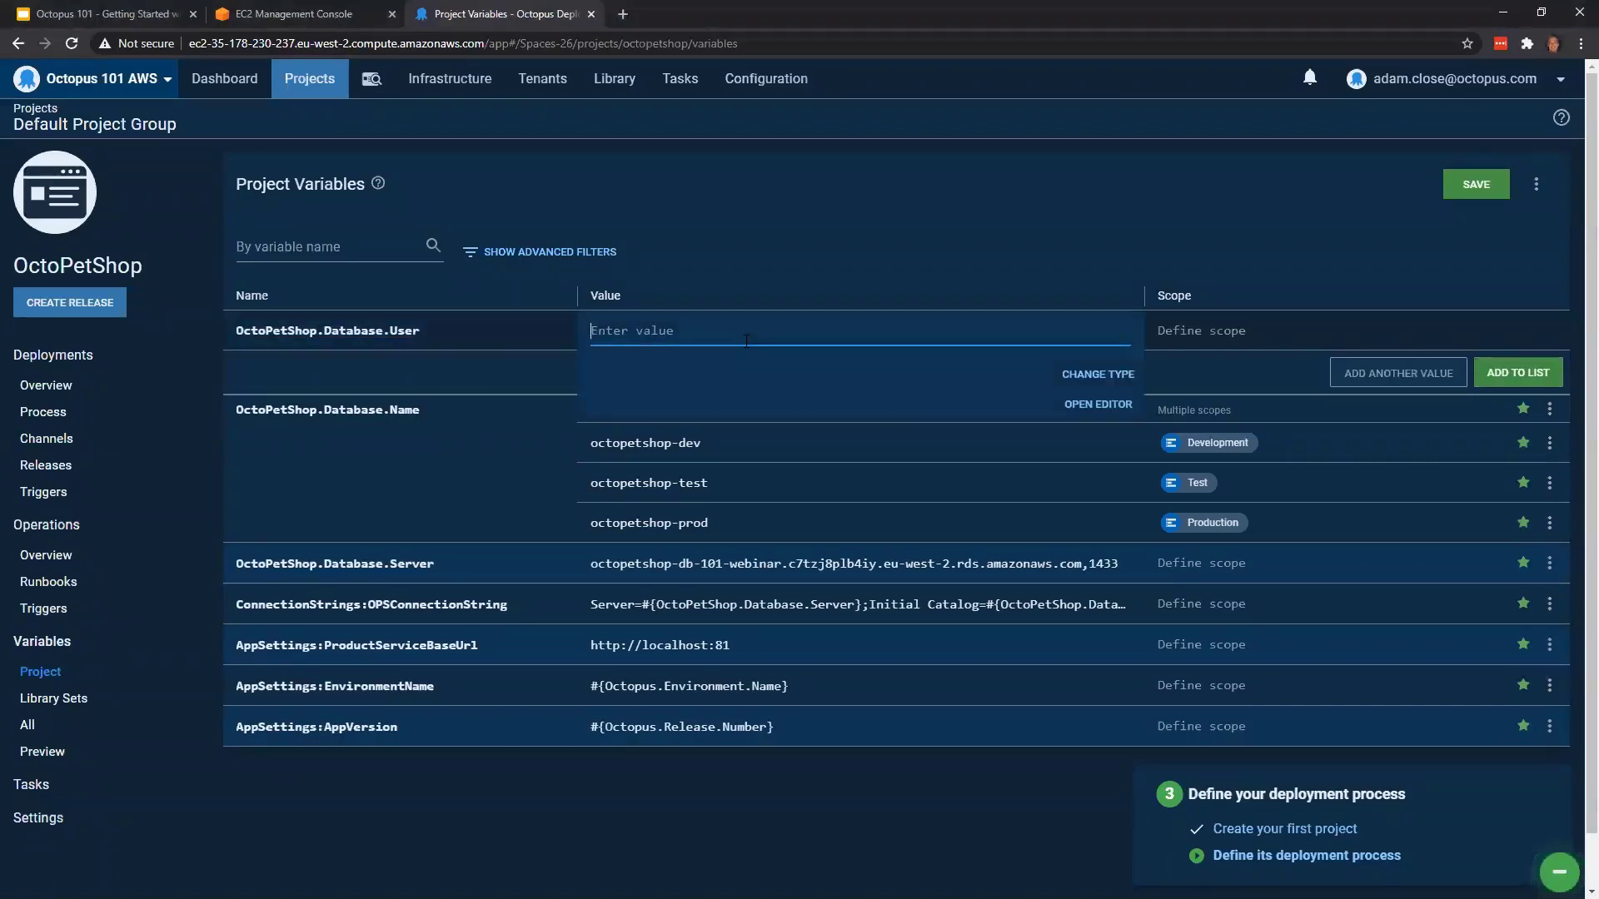
{"action": "type", "text": "admin"}
{"action": "left_click", "coordinate": [1549, 373]}
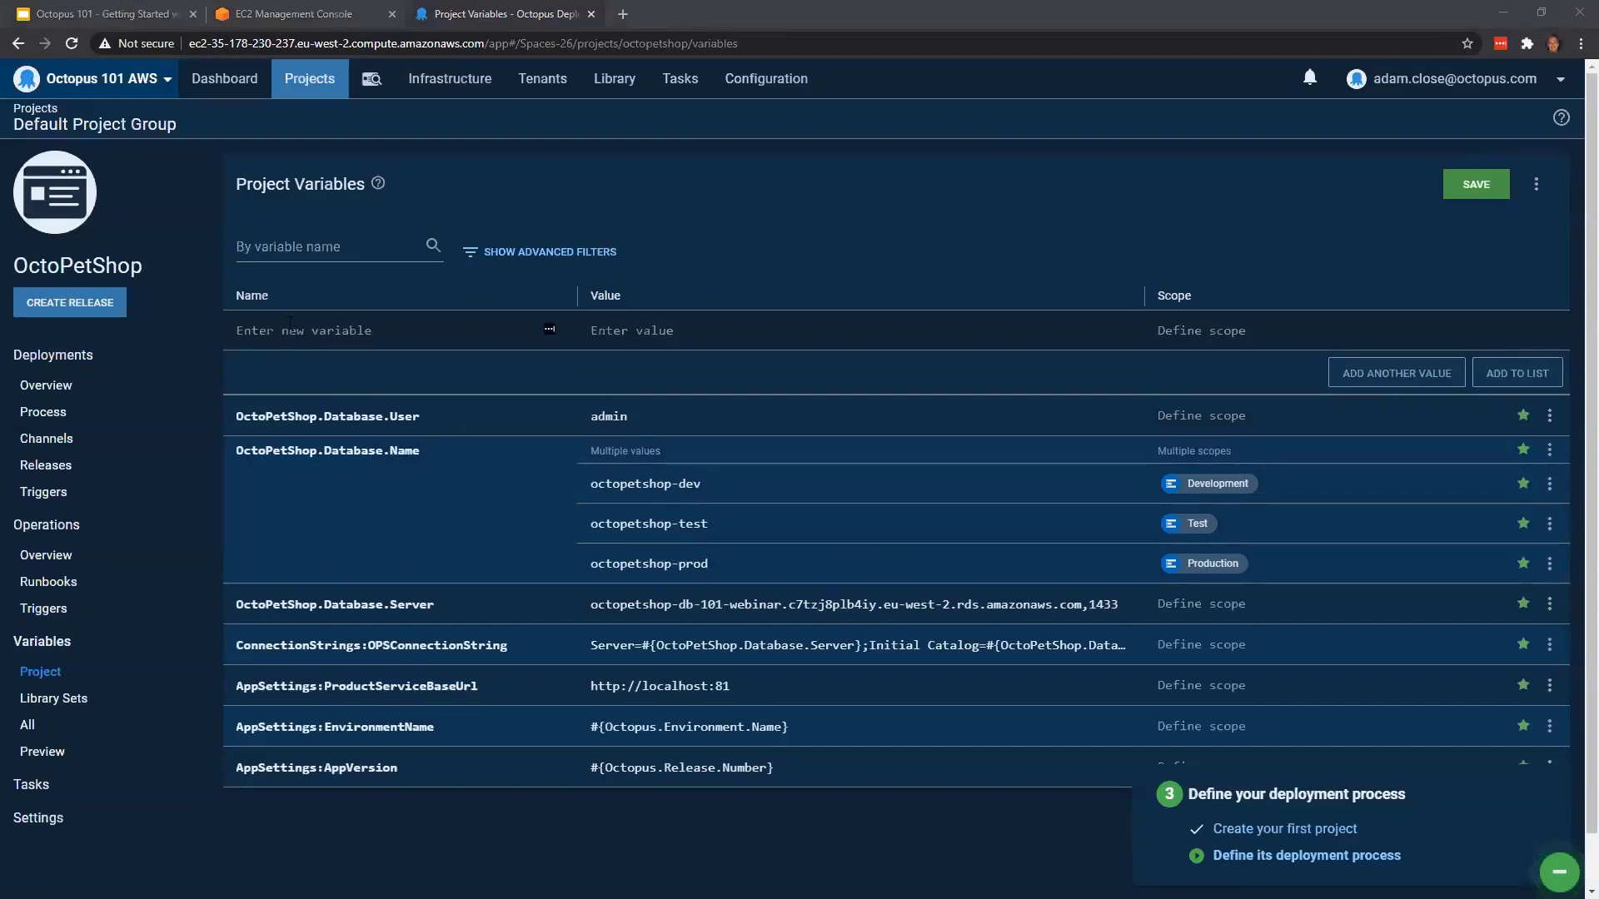
Start a new project variable named OctoPetShop.Database.Password and set its value type to Sensitive
{"action": "left_click", "coordinate": [335, 325]}
{"action": "key", "text": "ctrl+v"}
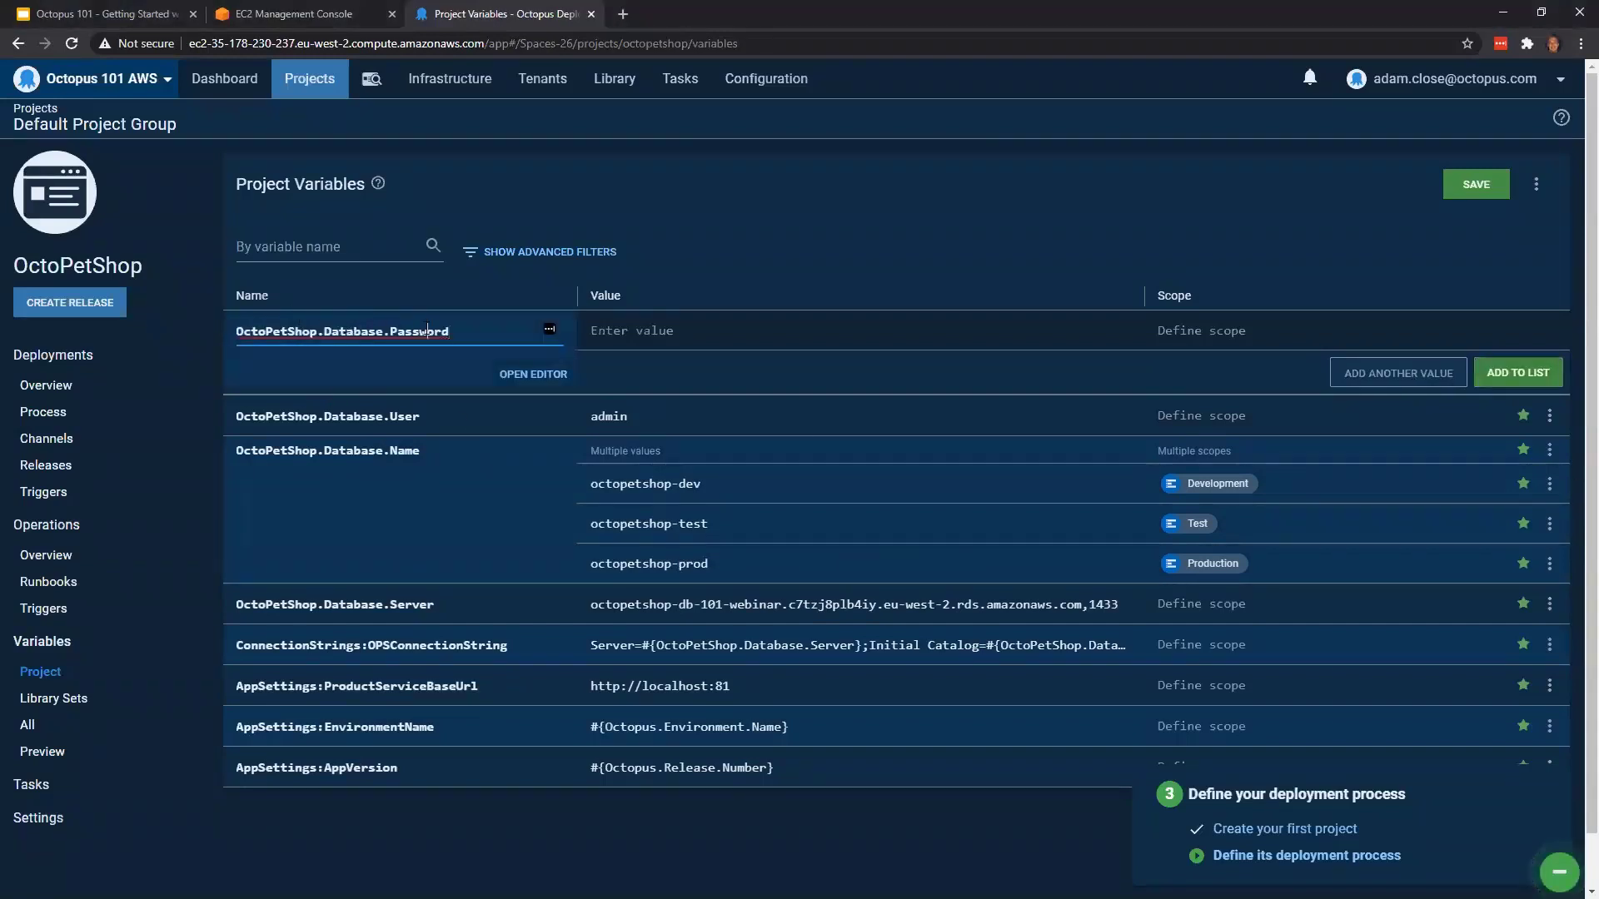
{"action": "left_click", "coordinate": [633, 331]}
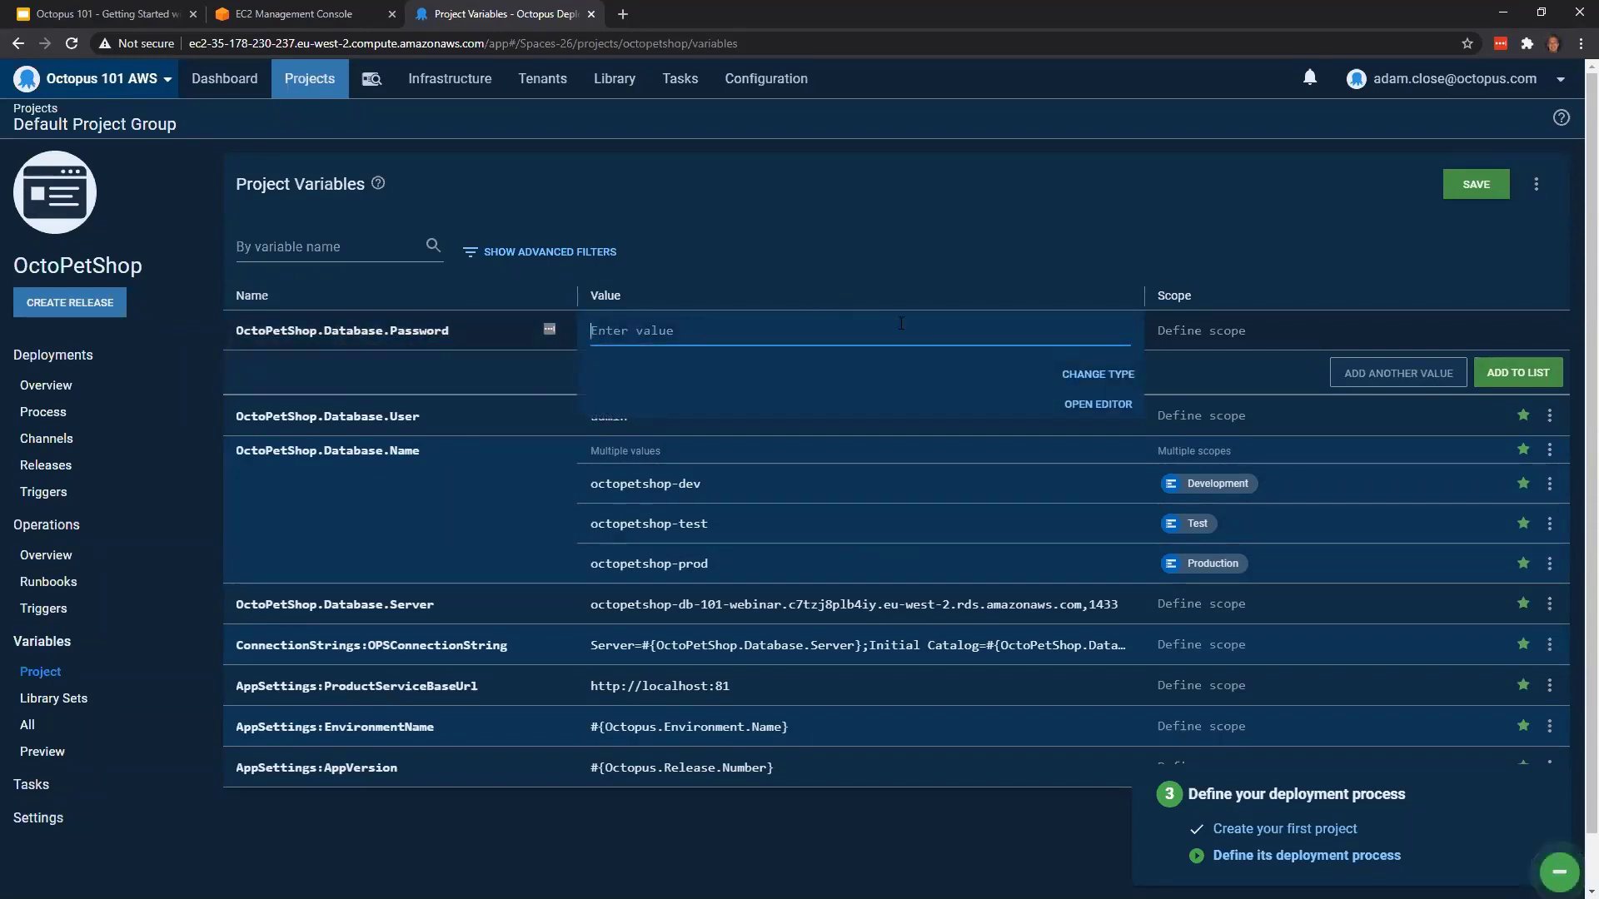
{"action": "left_click", "coordinate": [1092, 377]}
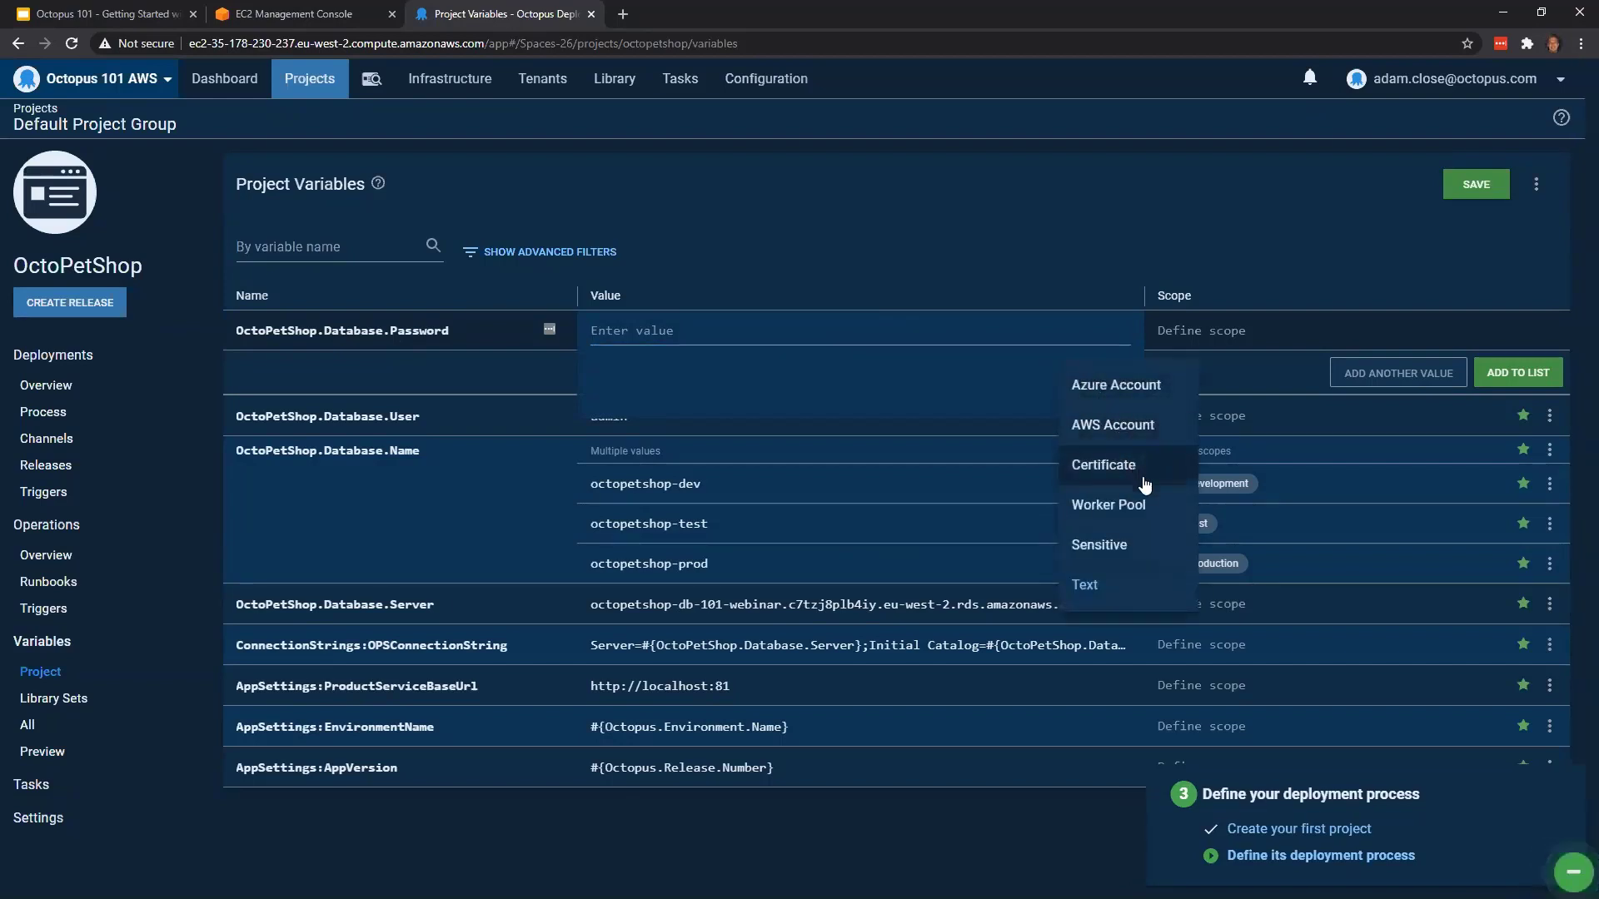
{"action": "left_click", "coordinate": [1122, 546]}
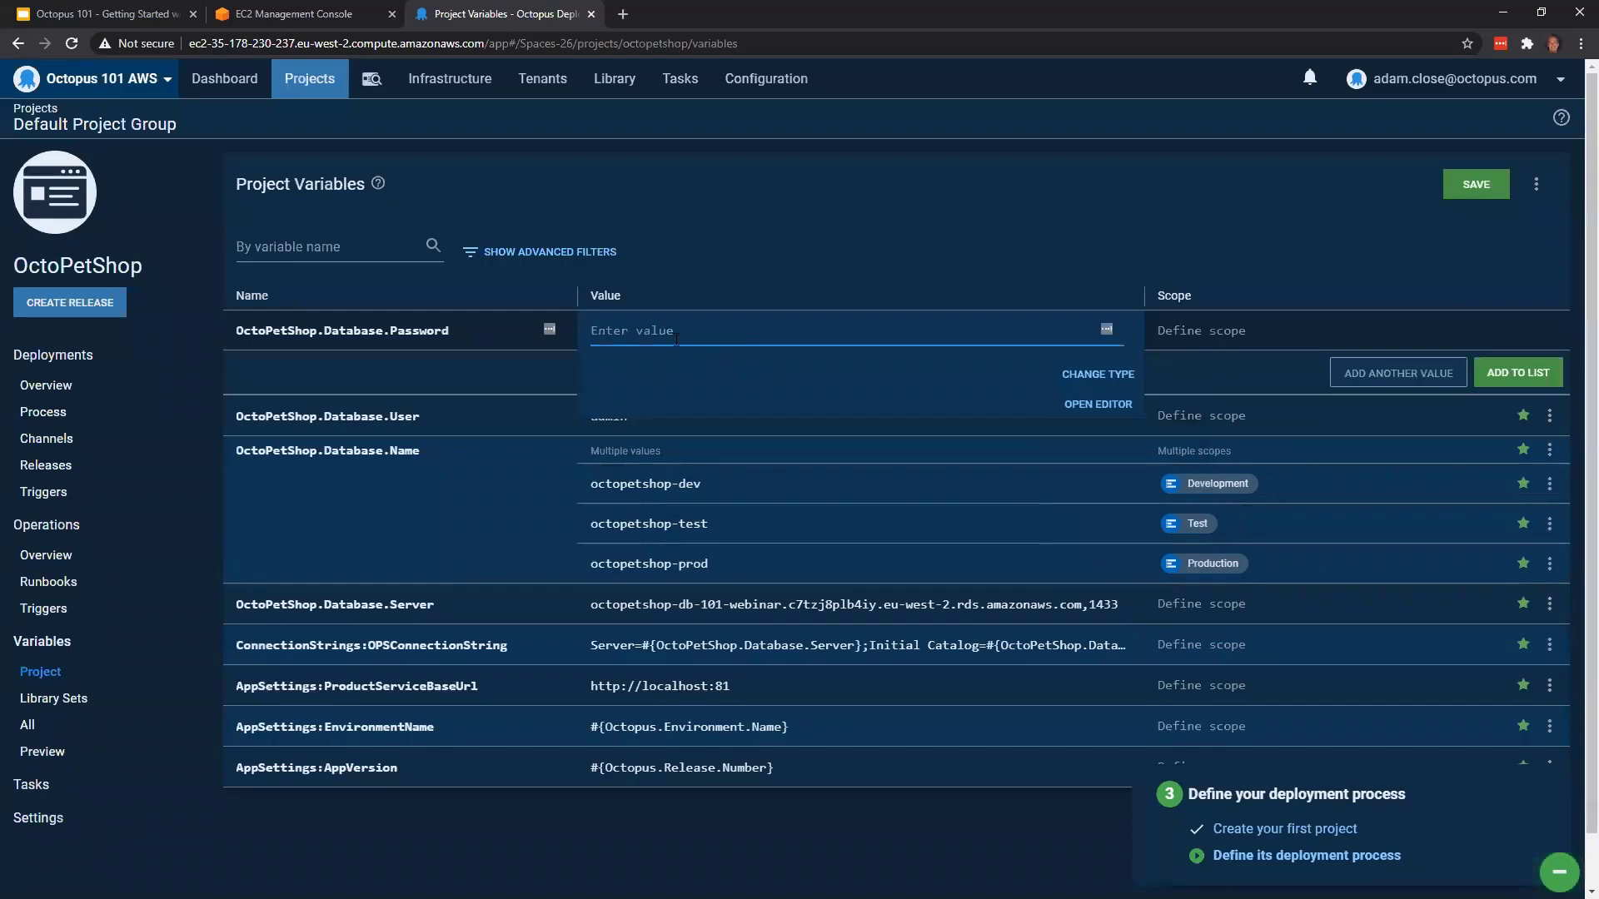
Enter the database password as the value of OctoPetShop.Database.Password and add the variable to the list
{"action": "type", "text": "•••"}
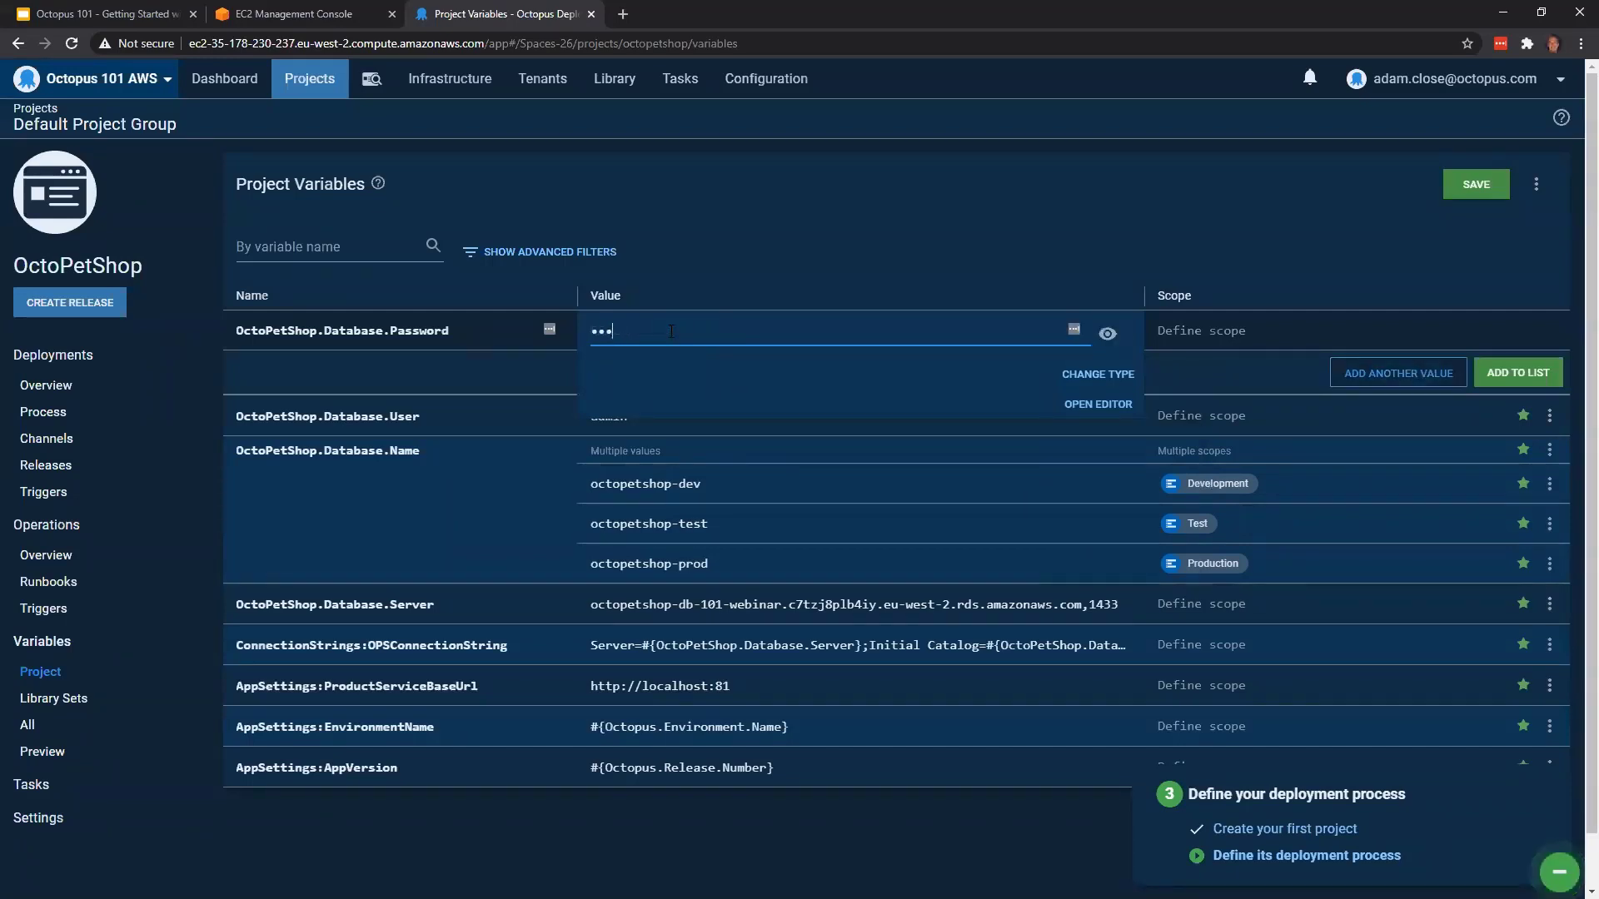
{"action": "key", "text": "BackSpace"}
{"action": "key", "text": "BackSpace"}
{"action": "key", "text": "BackSpace"}
{"action": "type", "text": "••••••••••"}
{"action": "left_click", "coordinate": [756, 239]}
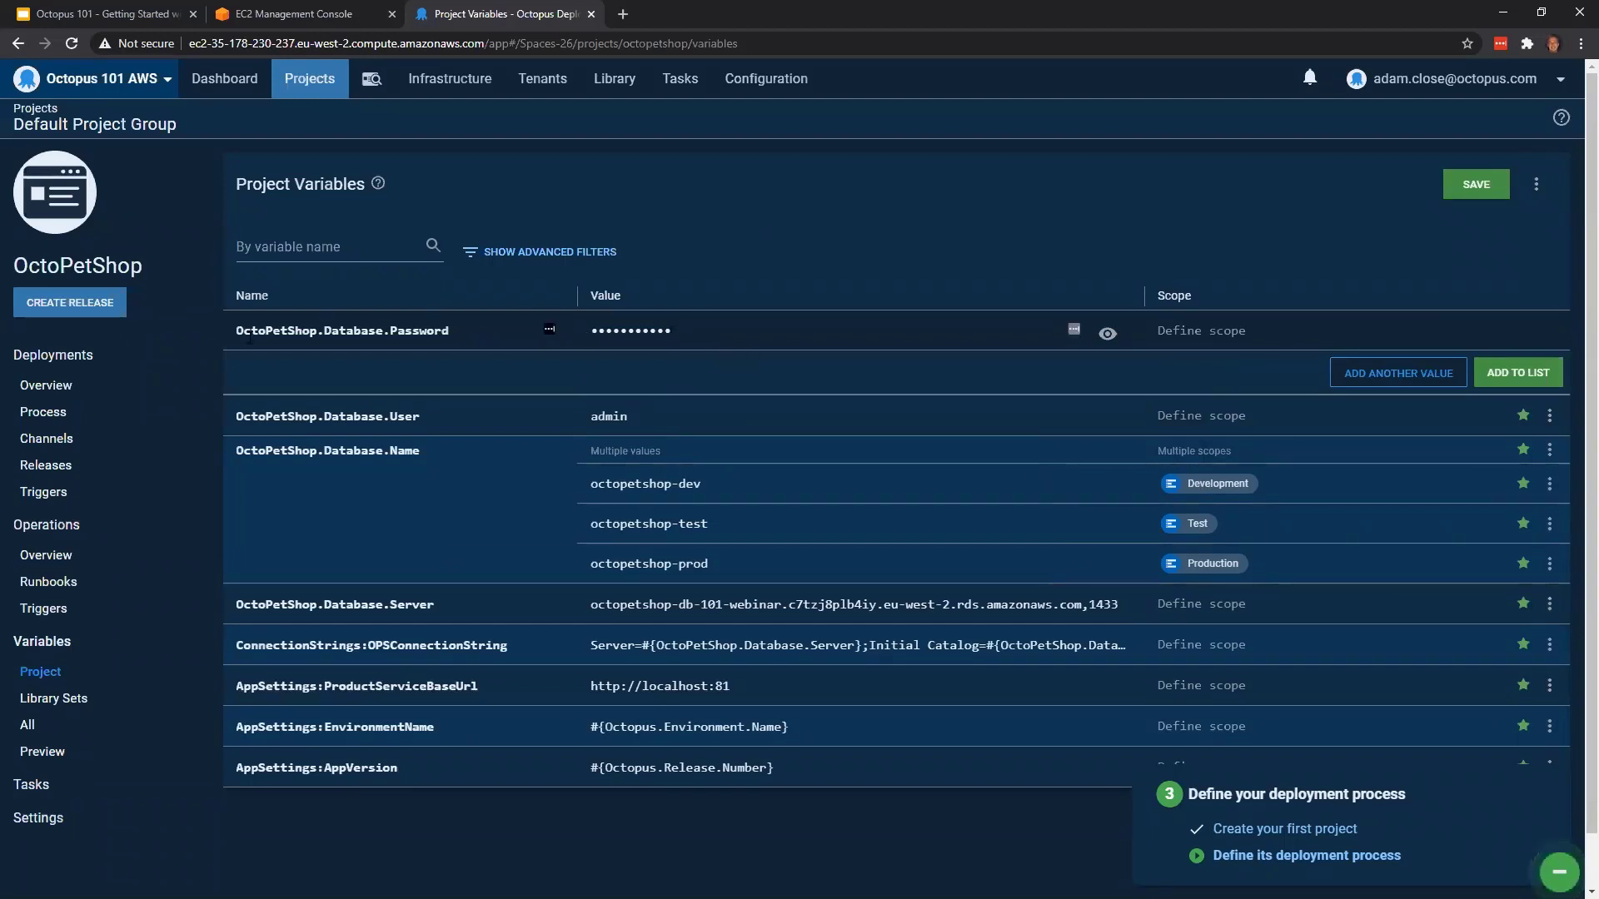
{"action": "left_click", "coordinate": [430, 325]}
{"action": "left_click", "coordinate": [236, 414]}
{"action": "left_click", "coordinate": [1519, 372]}
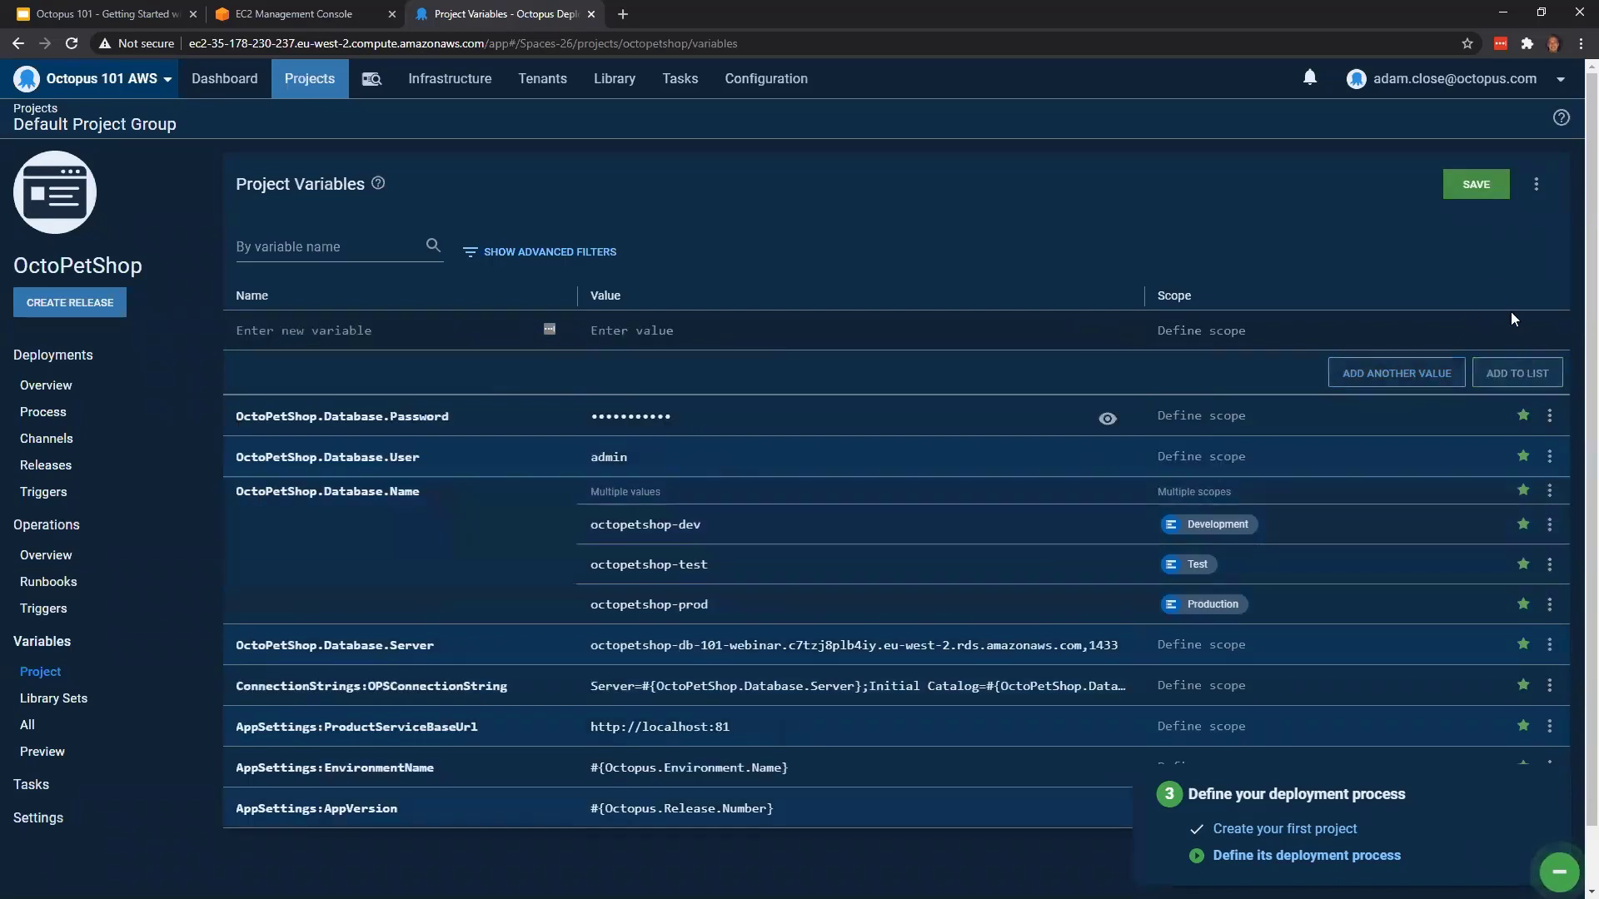
Save the project variables and decline storing the credentials in LastPass
{"action": "left_click", "coordinate": [1477, 185]}
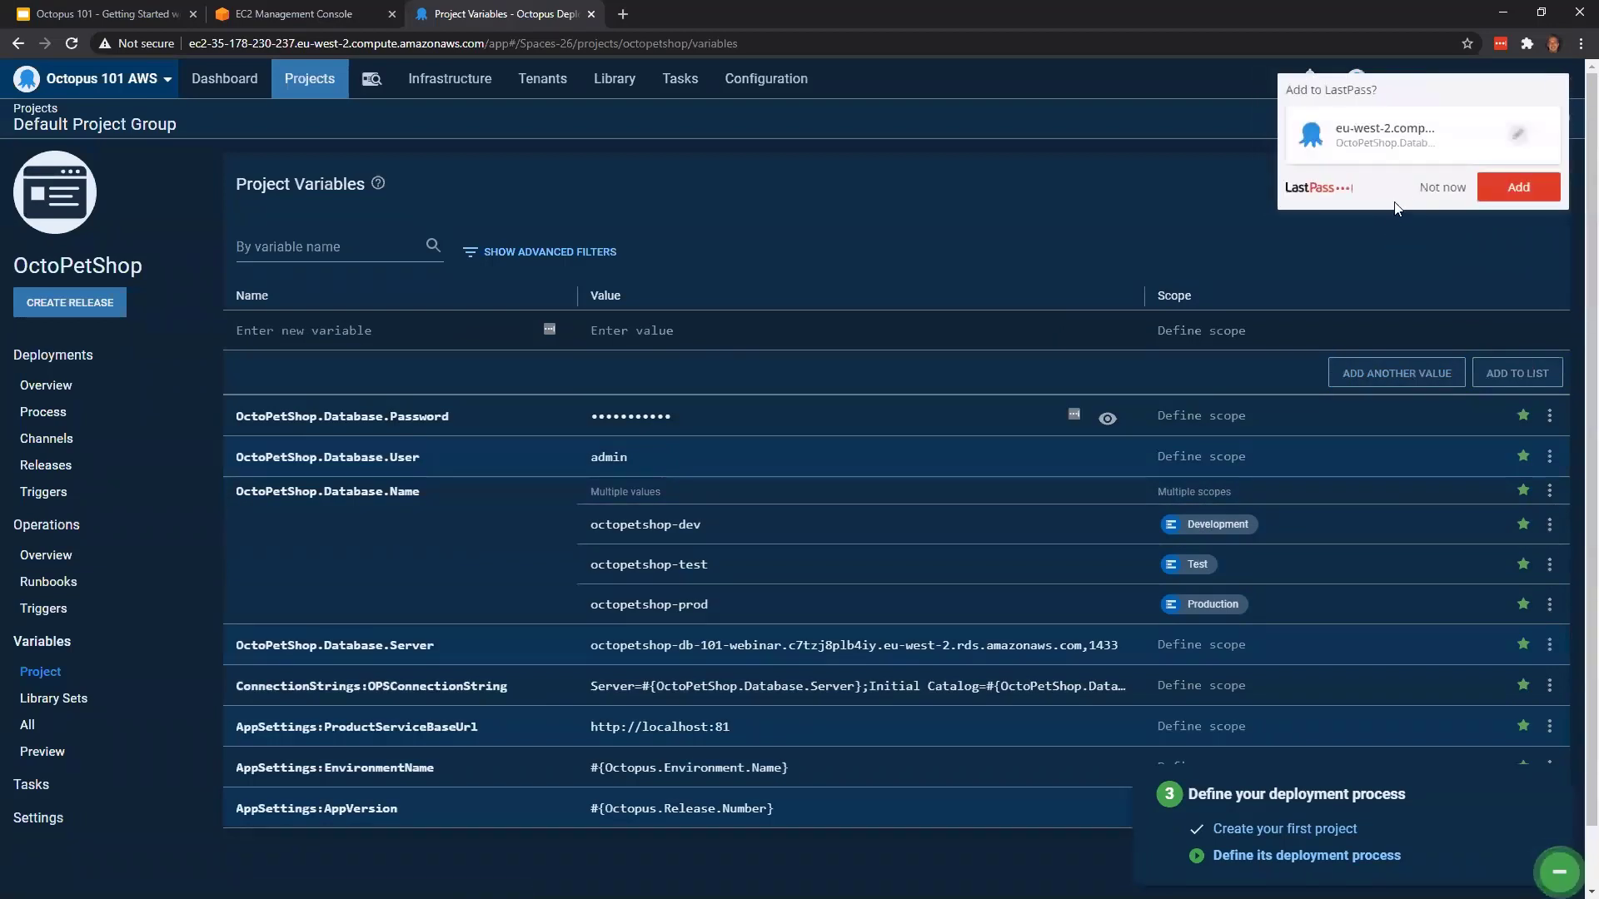
{"action": "left_click", "coordinate": [1441, 187]}
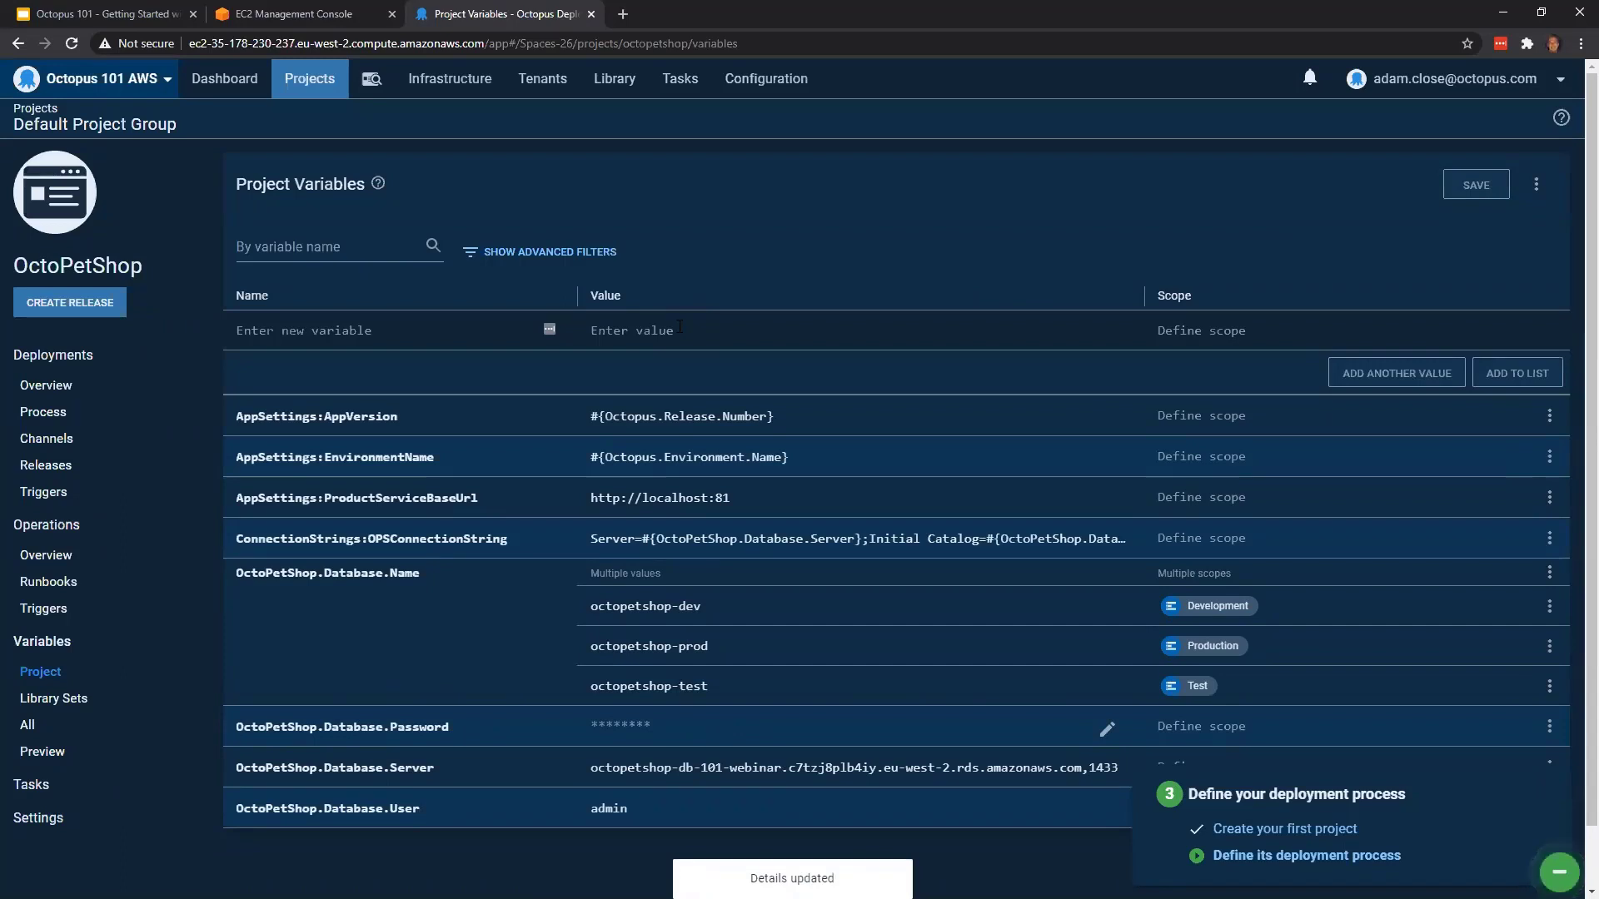
Open OctoPetShop's deployment process and start adding its first step
{"action": "left_click", "coordinate": [68, 419]}
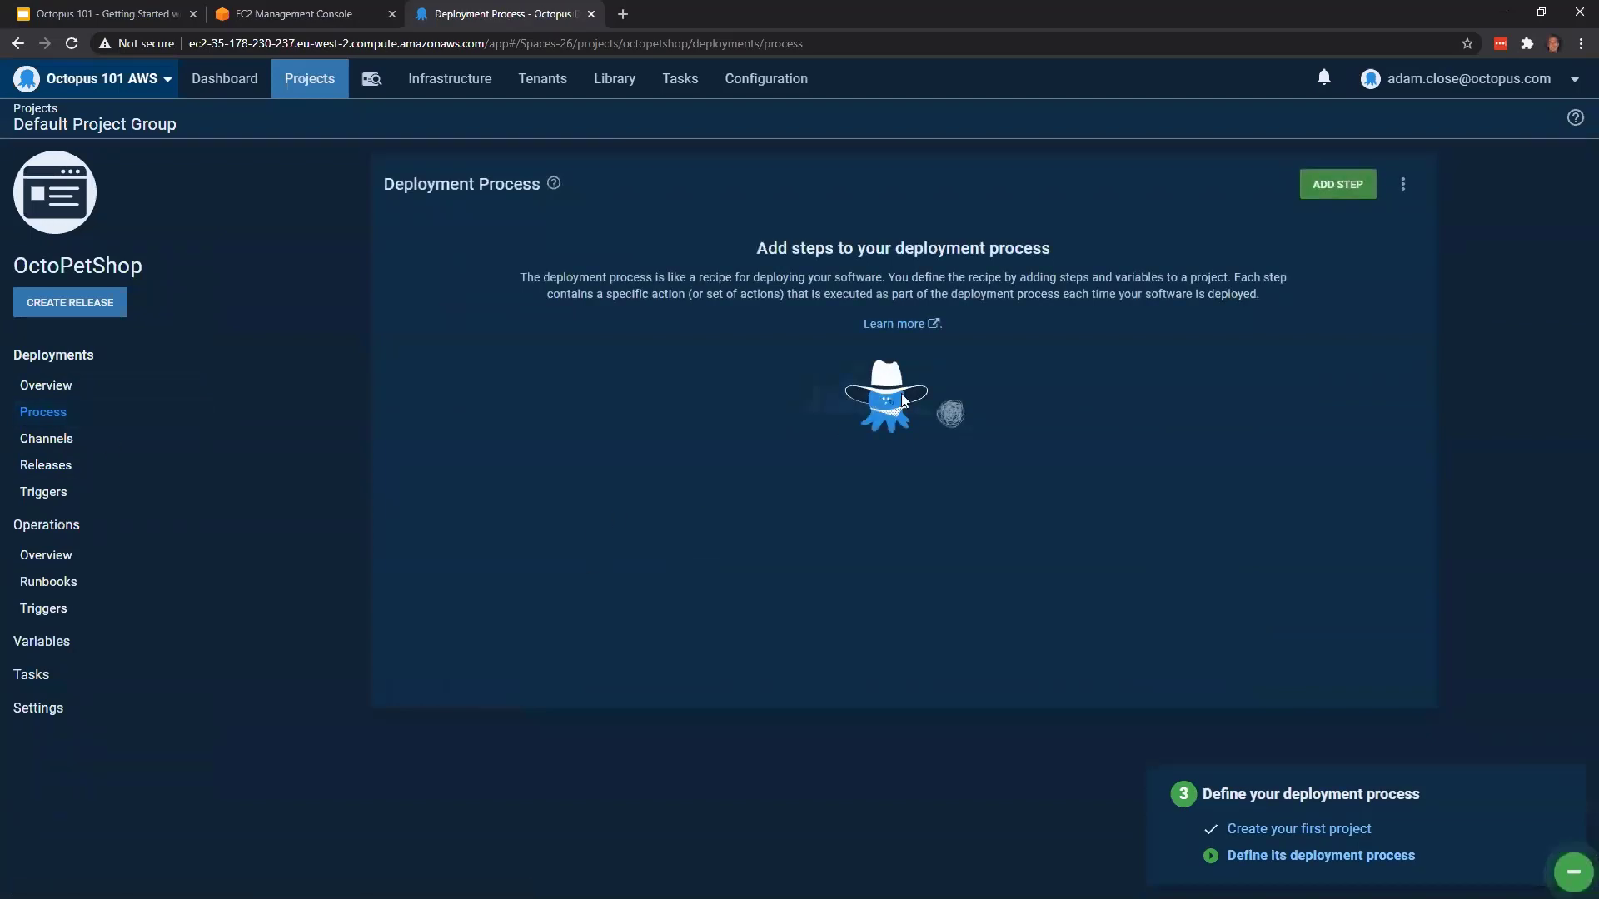
{"action": "left_click", "coordinate": [1332, 195]}
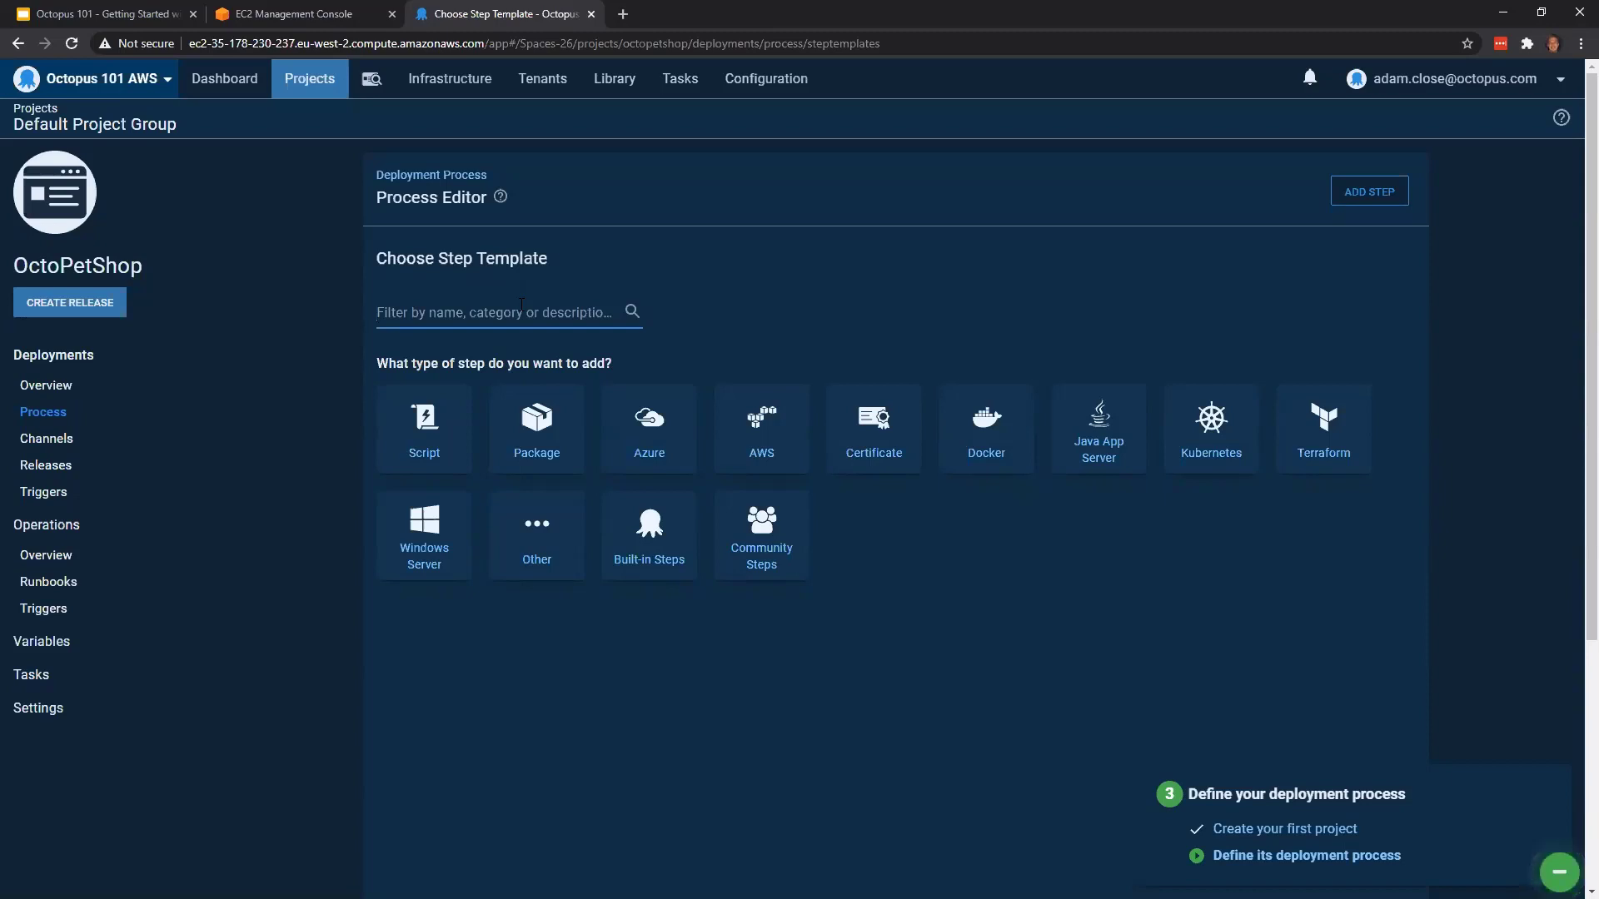
Find the Manual Intervention step template by filtering for "manu" and add it to the deployment process
{"action": "type", "text": "manu"}
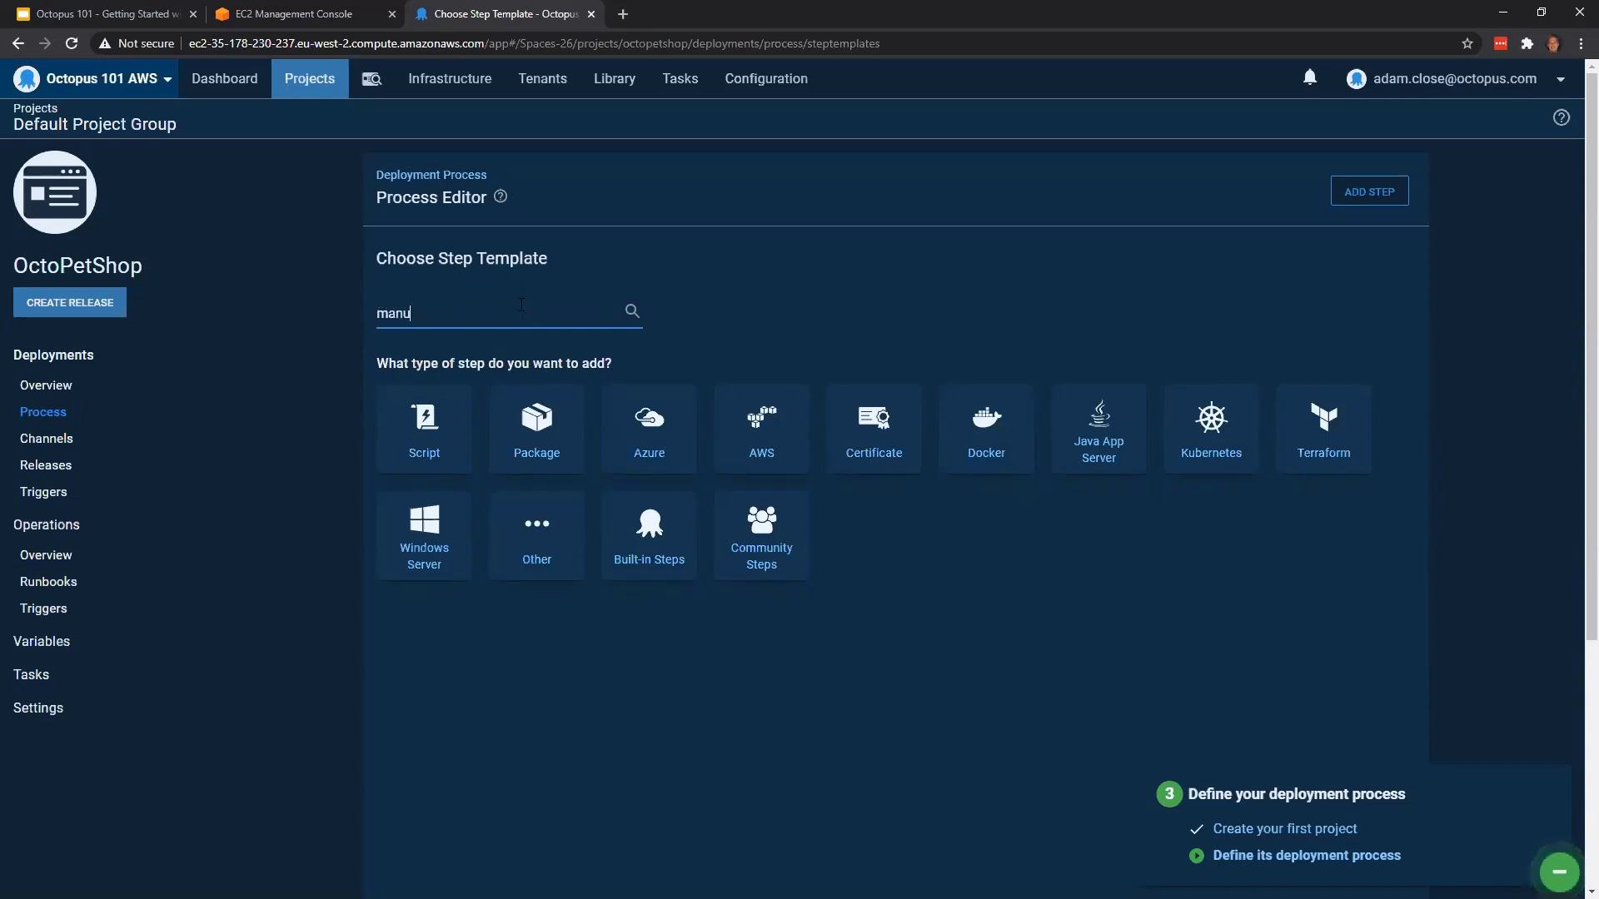
{"action": "scroll", "coordinate": [723, 697], "scroll_direction": "down", "scroll_amount": 1}
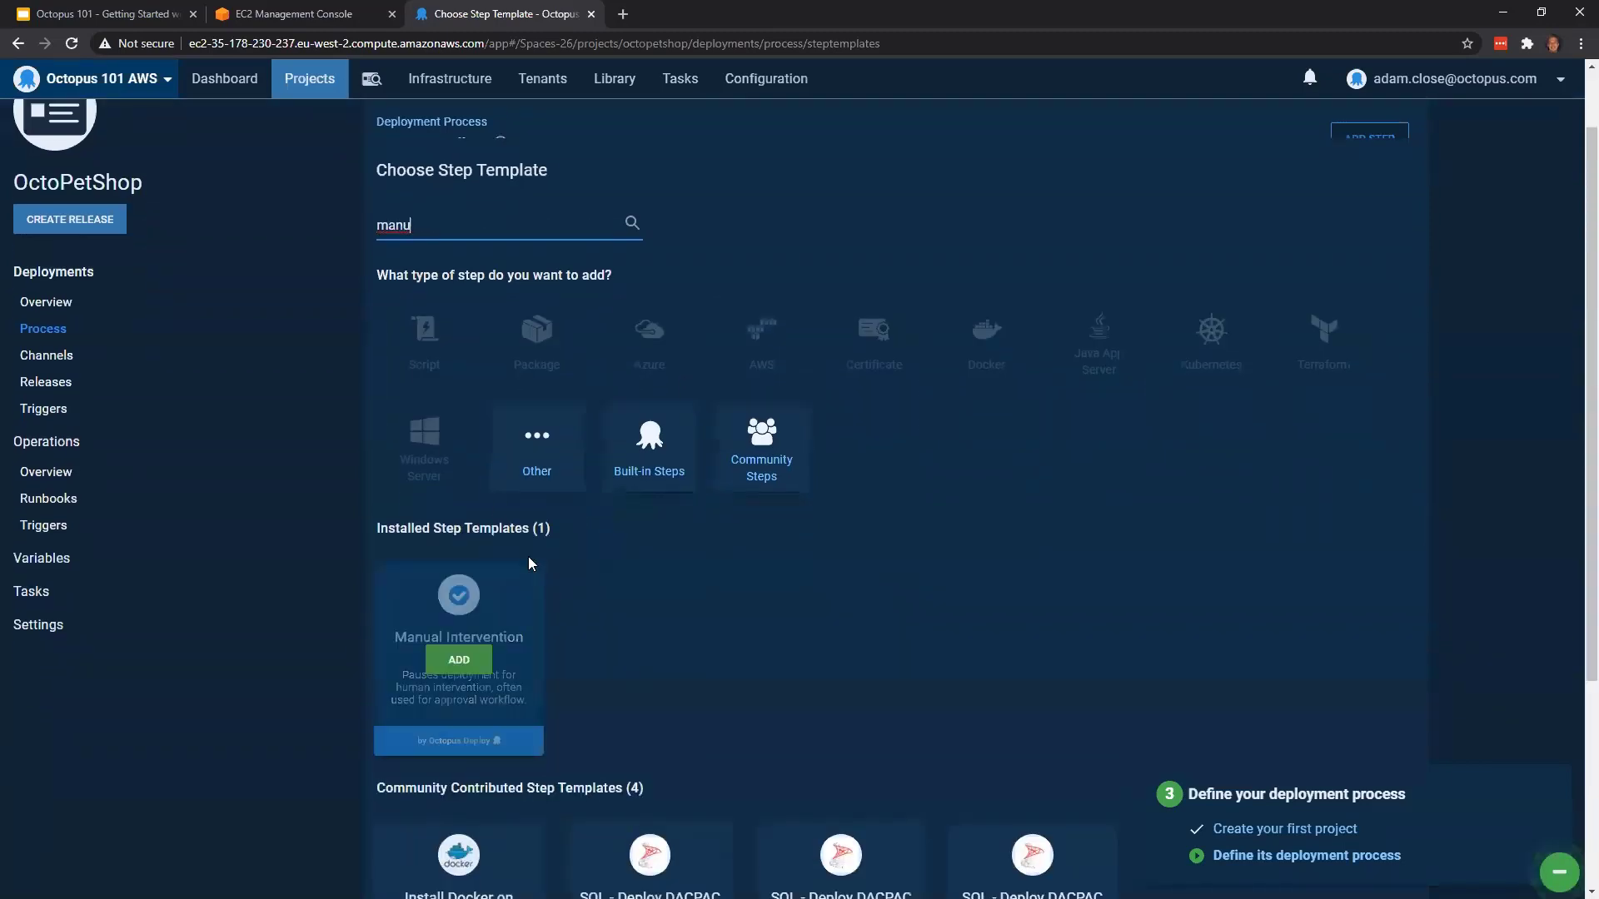
{"action": "mouse_move", "coordinate": [503, 688]}
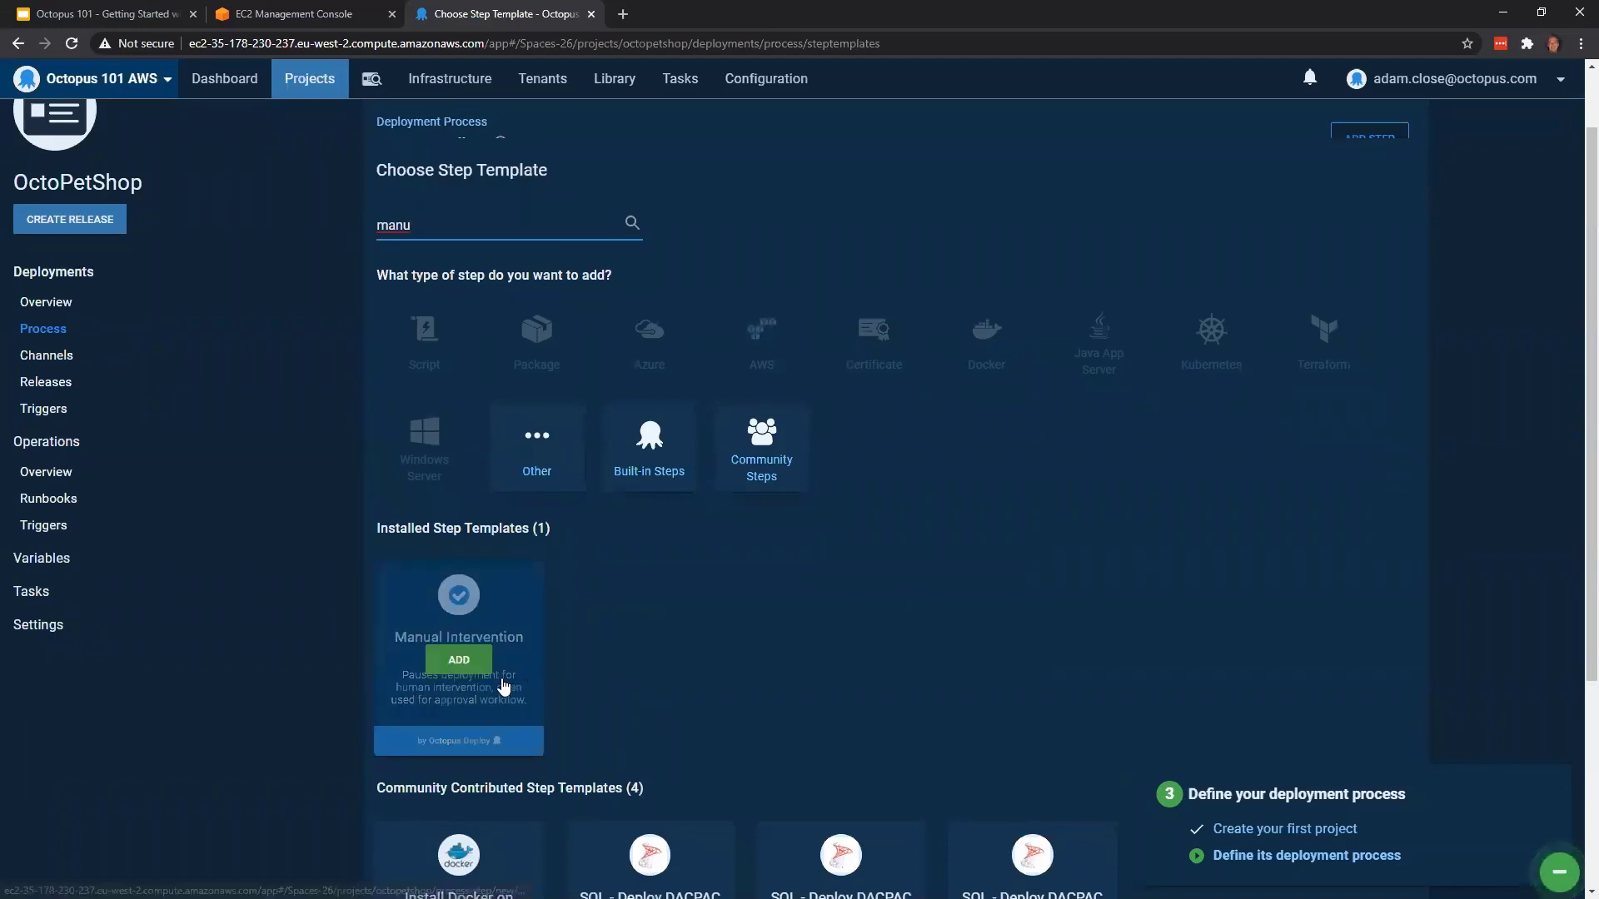
{"action": "left_click", "coordinate": [463, 662]}
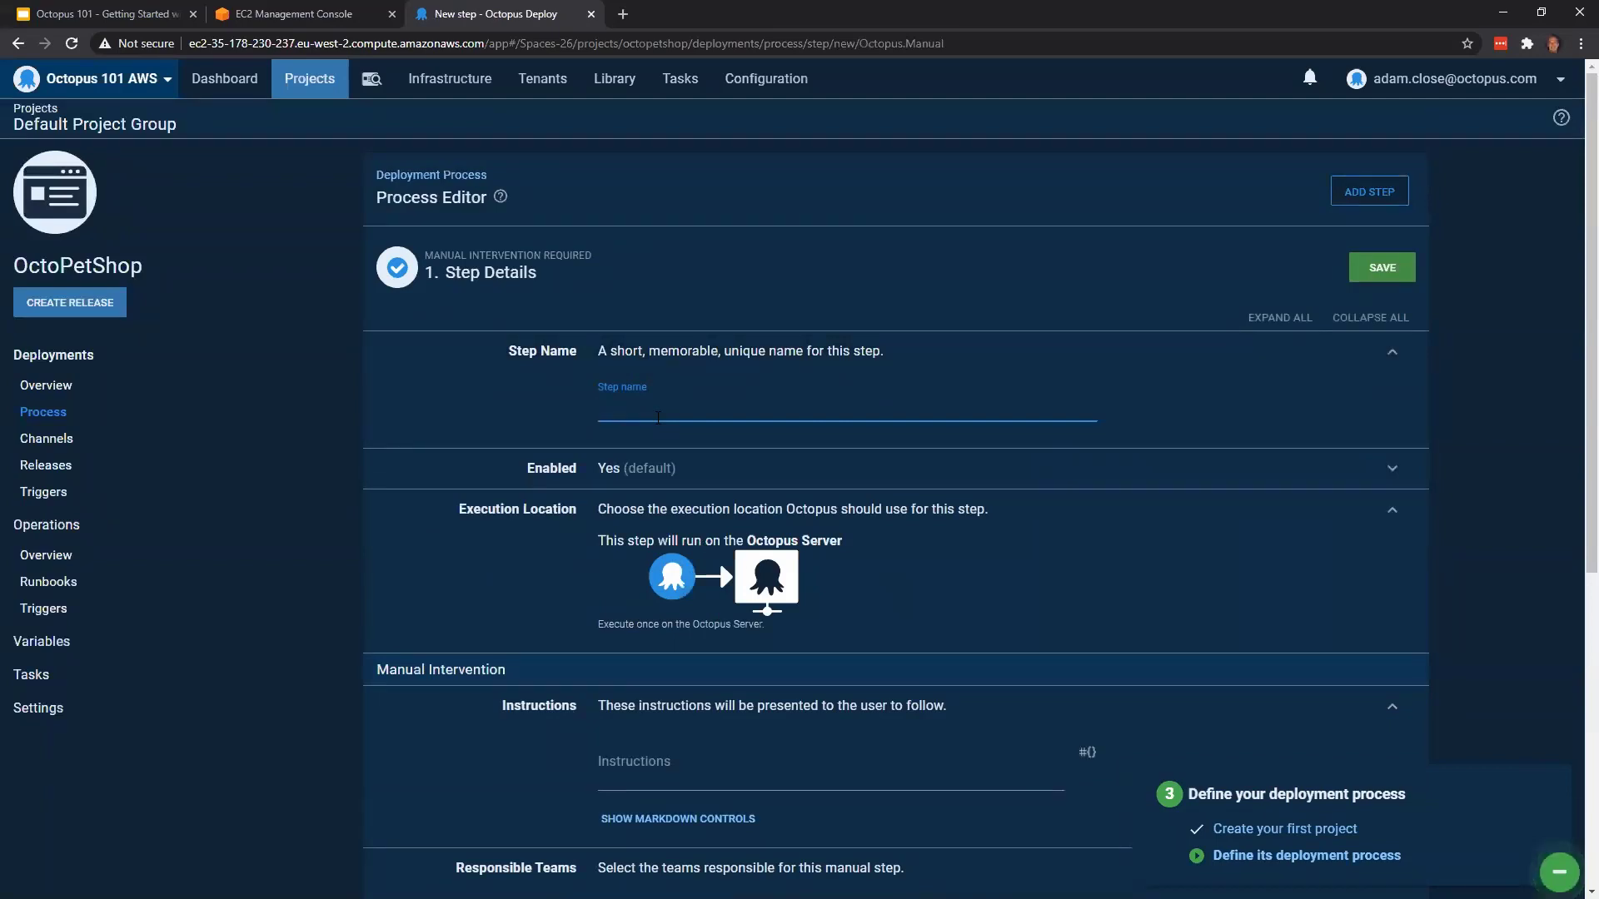
Name the manual intervention step "Approve Deployment"
{"action": "type", "text": "Get"}
{"action": "type", "text": " A"}
{"action": "key", "text": "BackSpace"}
{"action": "key", "text": "BackSpace"}
{"action": "key", "text": "BackSpace"}
{"action": "key", "text": "BackSpace"}
{"action": "key", "text": "BackSpace"}
{"action": "type", "text": "Approvbo"}
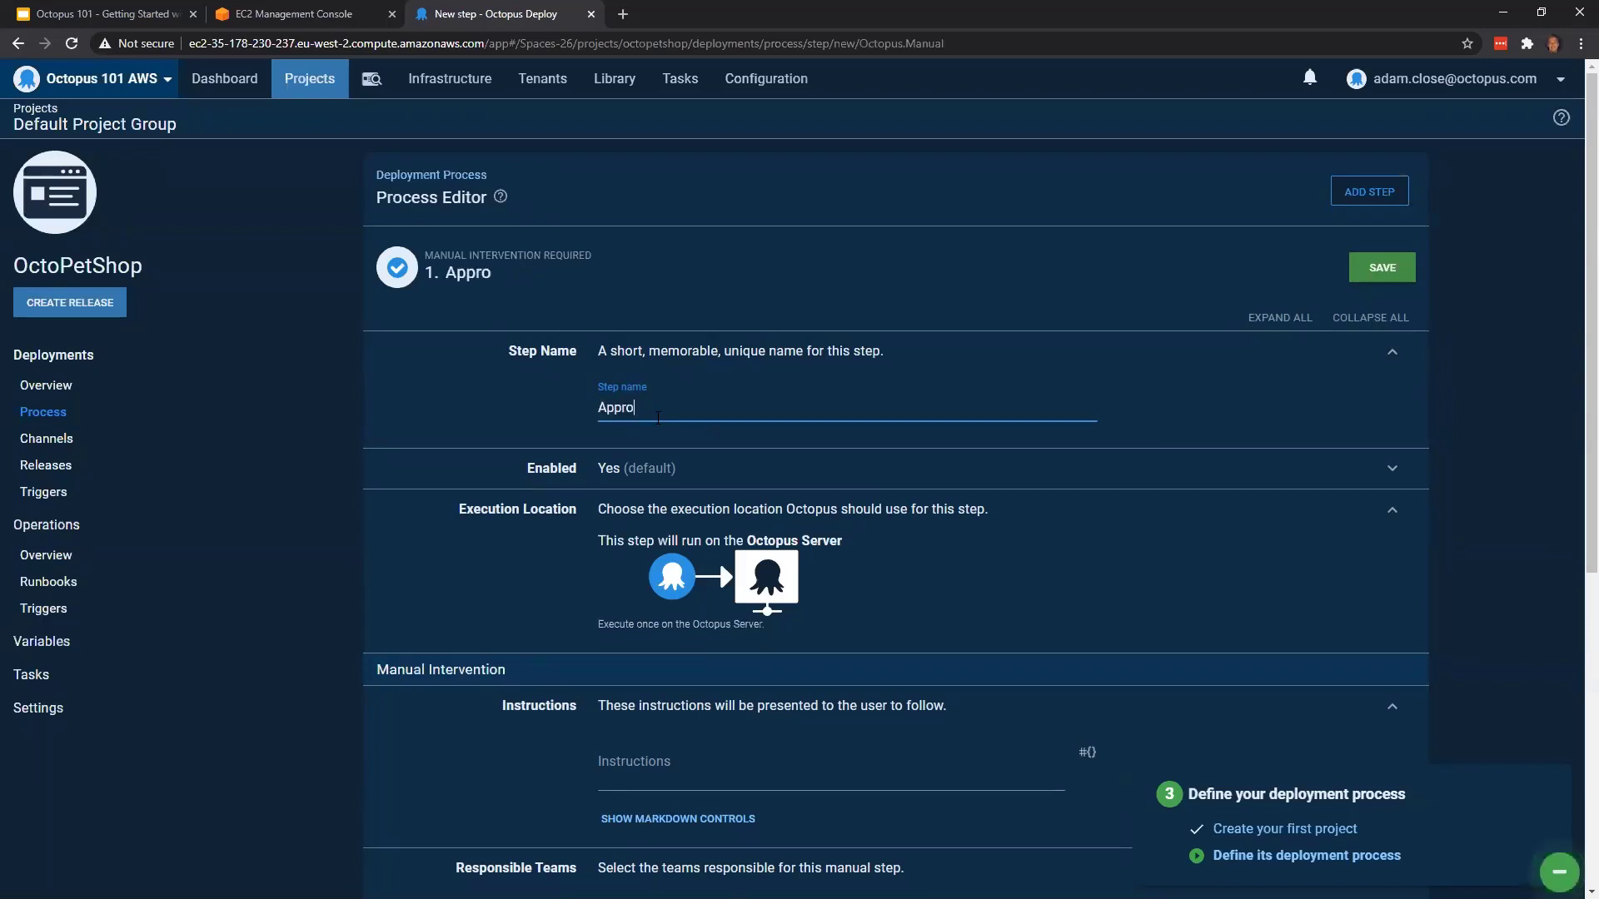
{"action": "key", "text": "BackSpace"}
{"action": "key", "text": "BackSpace"}
{"action": "type", "text": "e Deployment"}
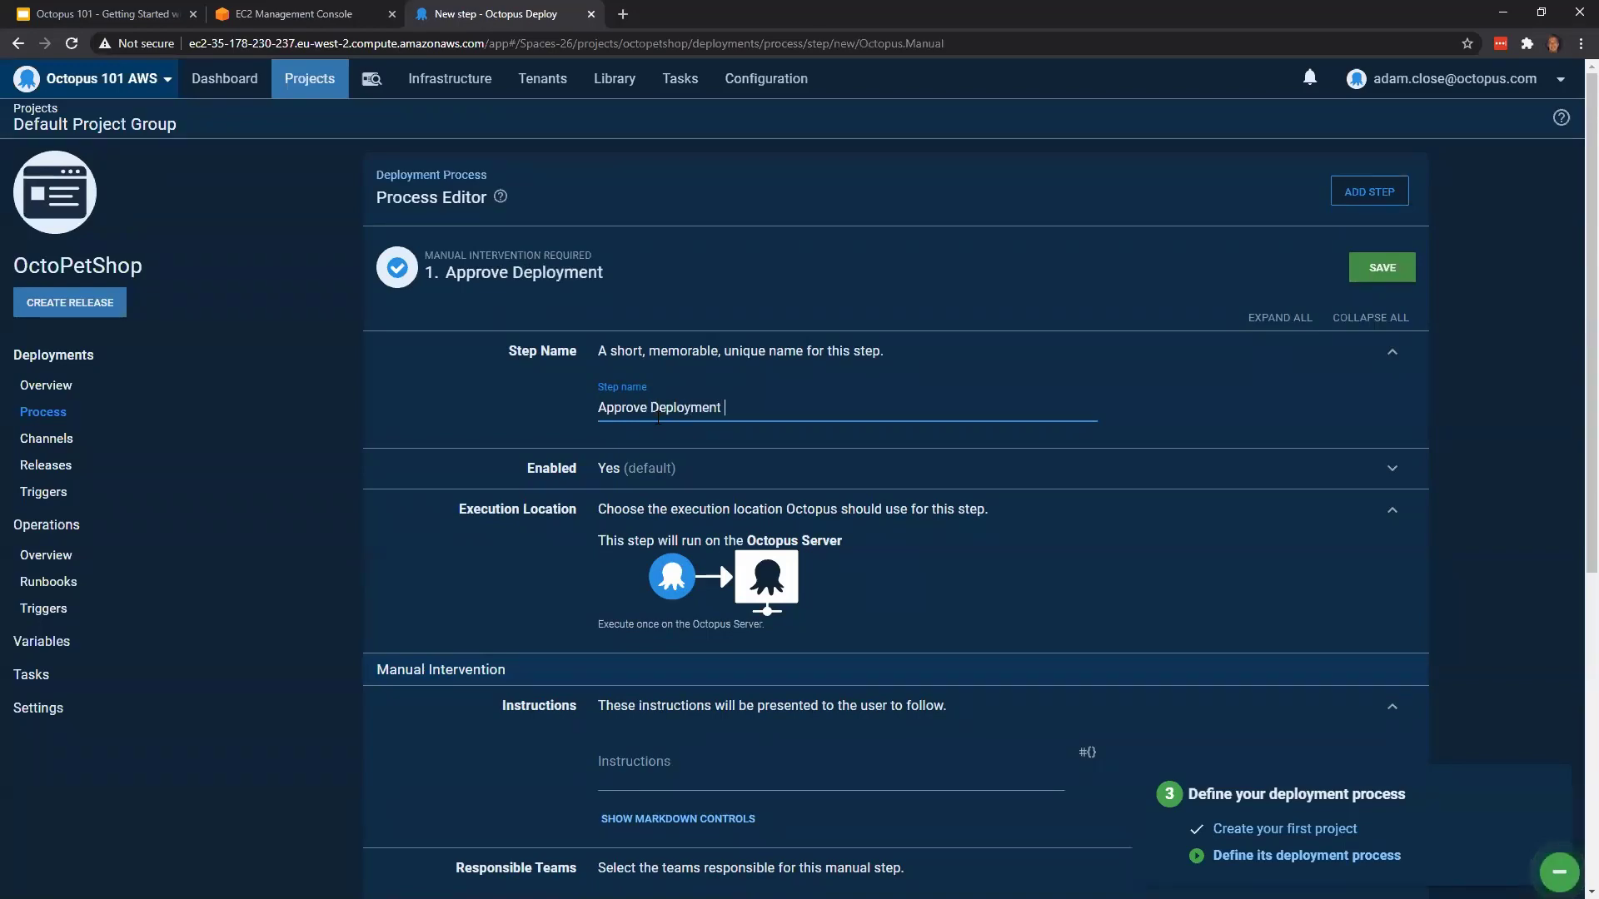
Enter "Please approve my deployment" as the instructions of the Approve Deployment step
{"action": "scroll", "coordinate": [598, 360], "scroll_direction": "down", "scroll_amount": 3}
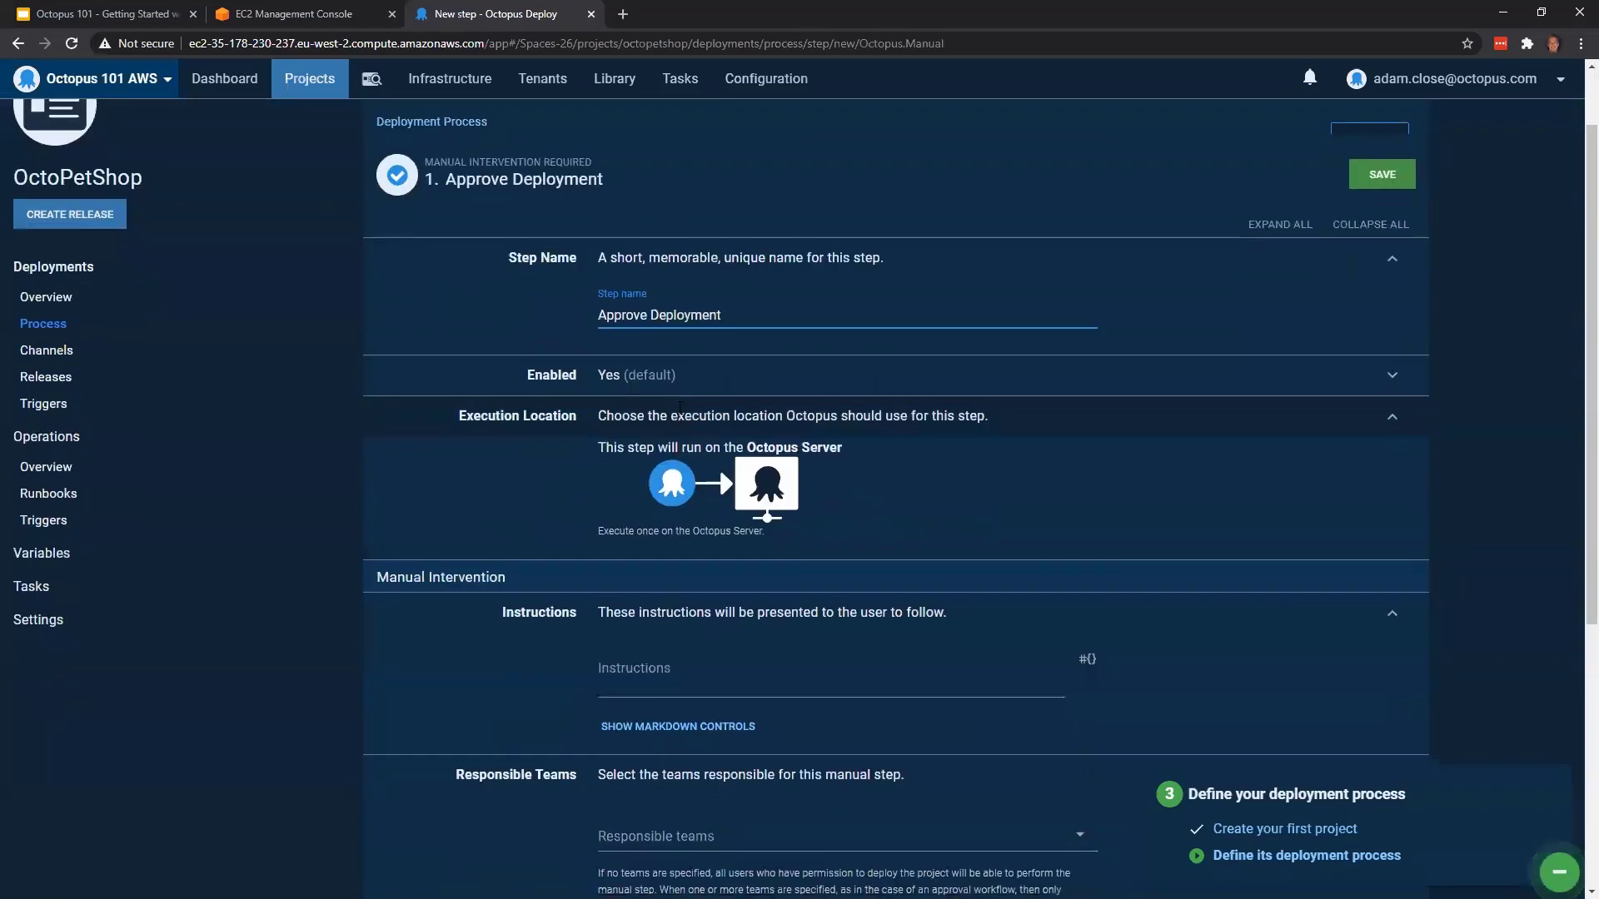
{"action": "left_click", "coordinate": [725, 510]}
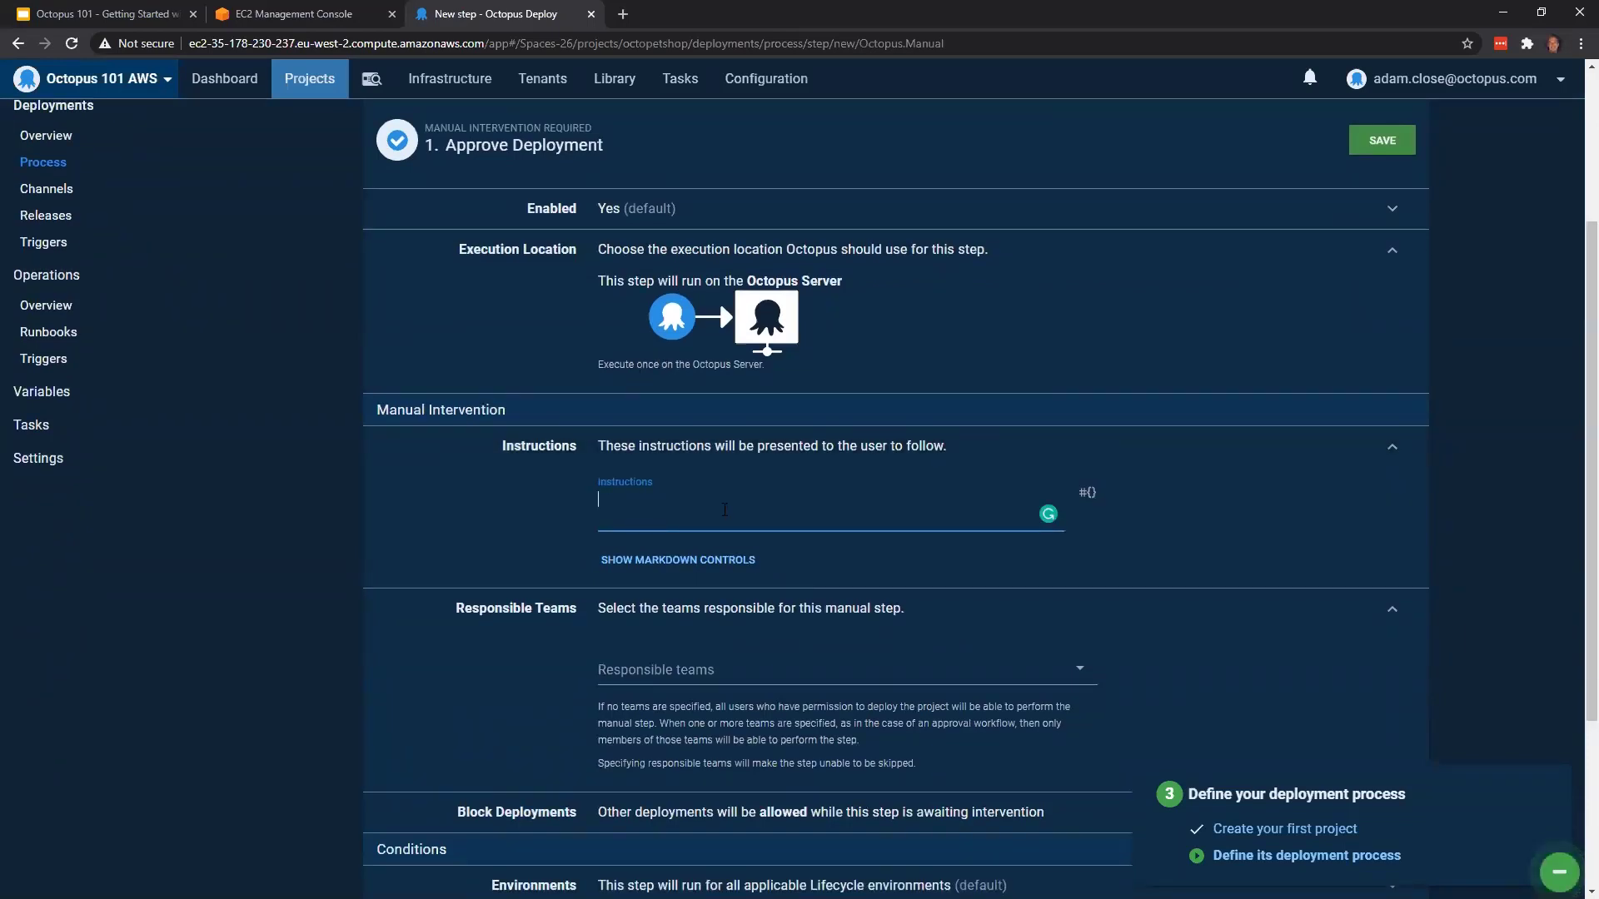
{"action": "type", "text": "Please approve my deployment"}
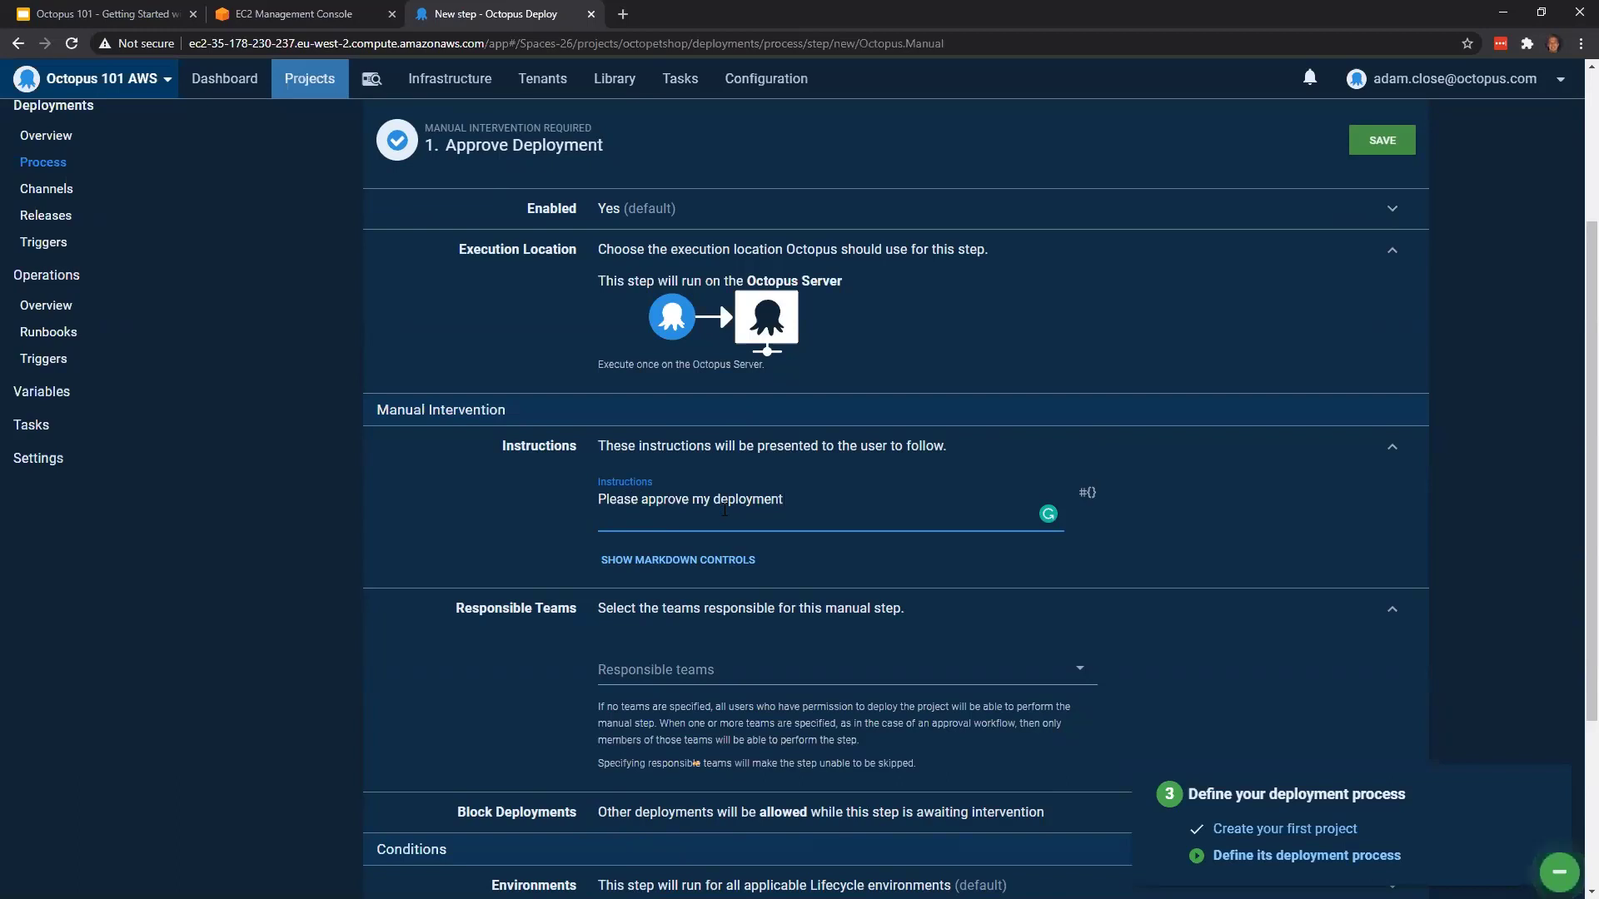
Assign Octopus Administrators as the responsible team for the Approve Deployment step
{"action": "scroll", "coordinate": [759, 485], "scroll_direction": "down", "scroll_amount": 1}
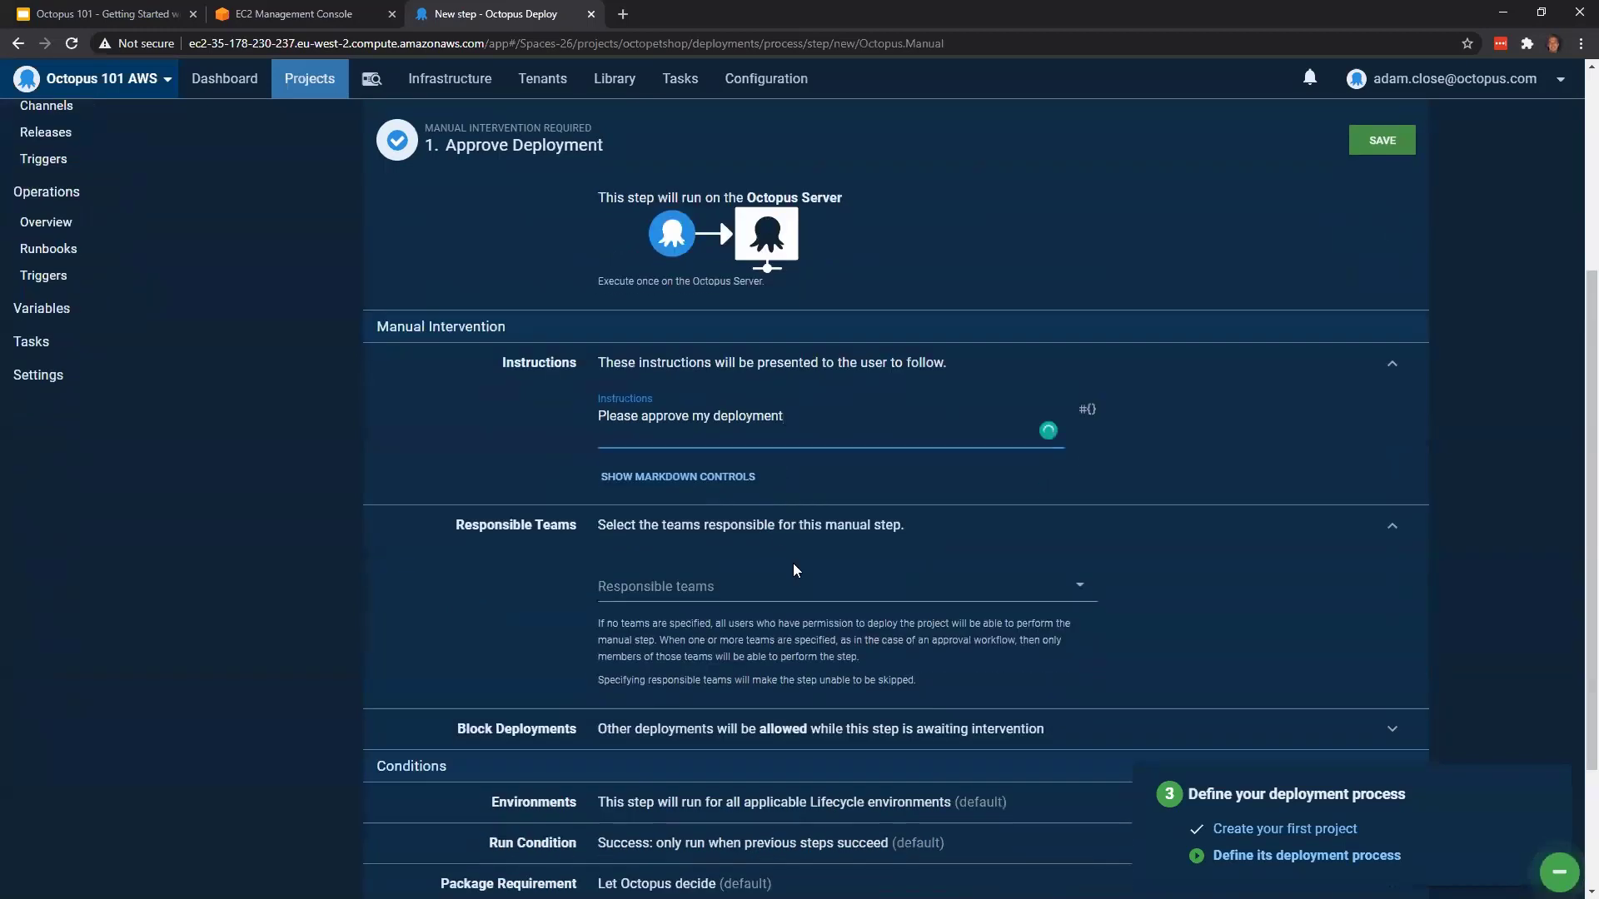
{"action": "left_click", "coordinate": [703, 586]}
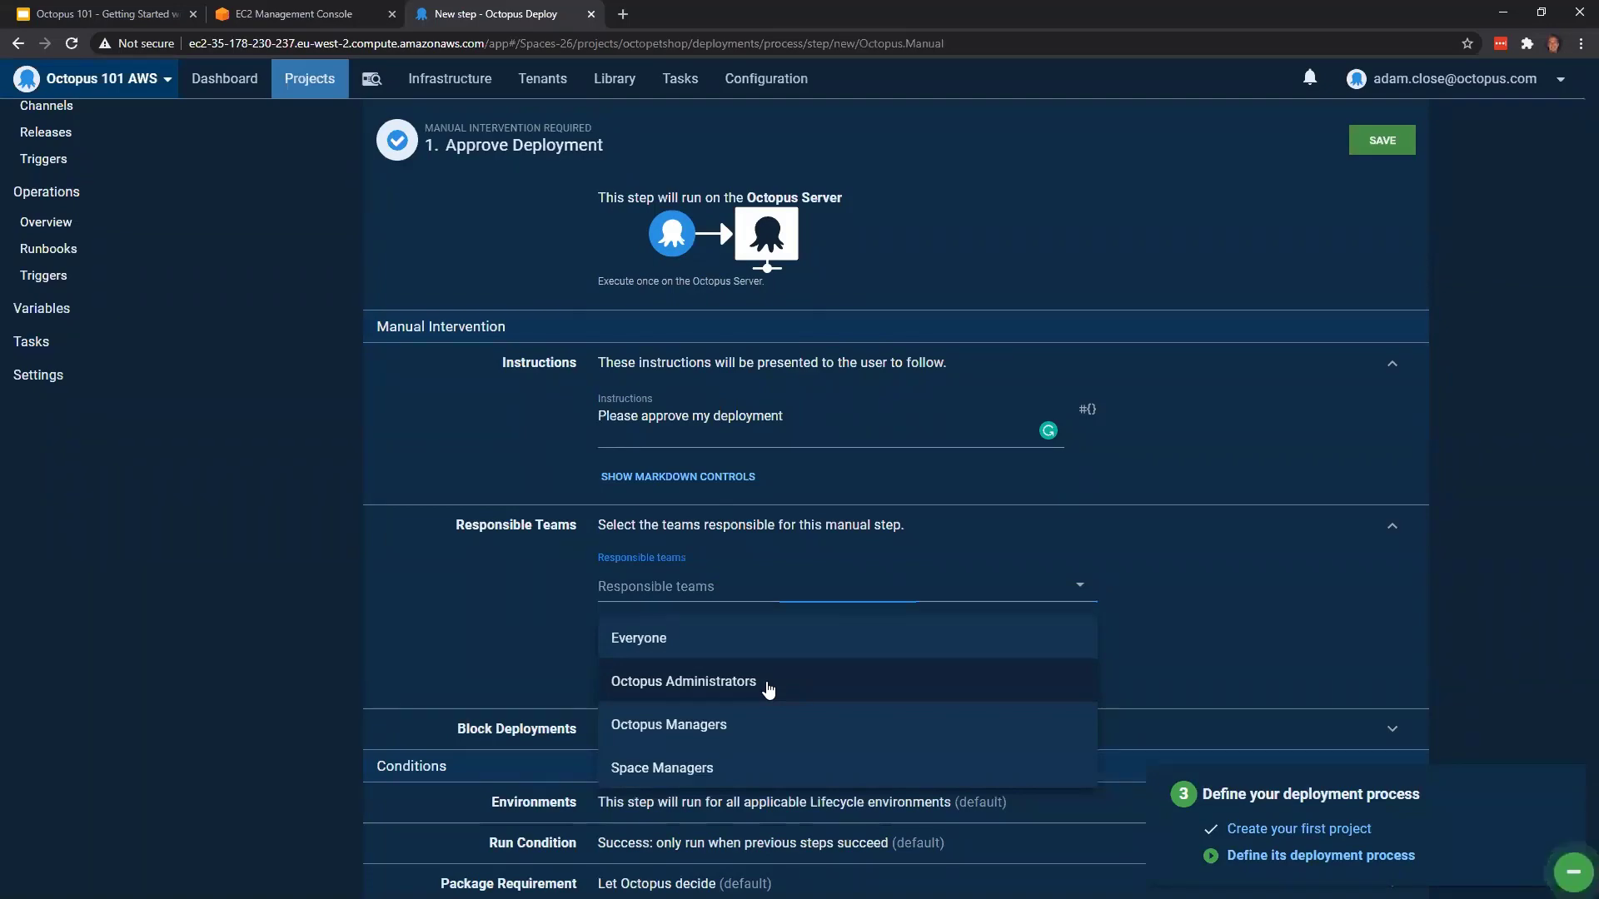
{"action": "left_click", "coordinate": [768, 688]}
Restrict the Approve Deployment step to run only for the Production environment
{"action": "scroll", "coordinate": [1288, 497], "scroll_direction": "down", "scroll_amount": 2}
{"action": "scroll", "coordinate": [1288, 501], "scroll_direction": "down", "scroll_amount": 2}
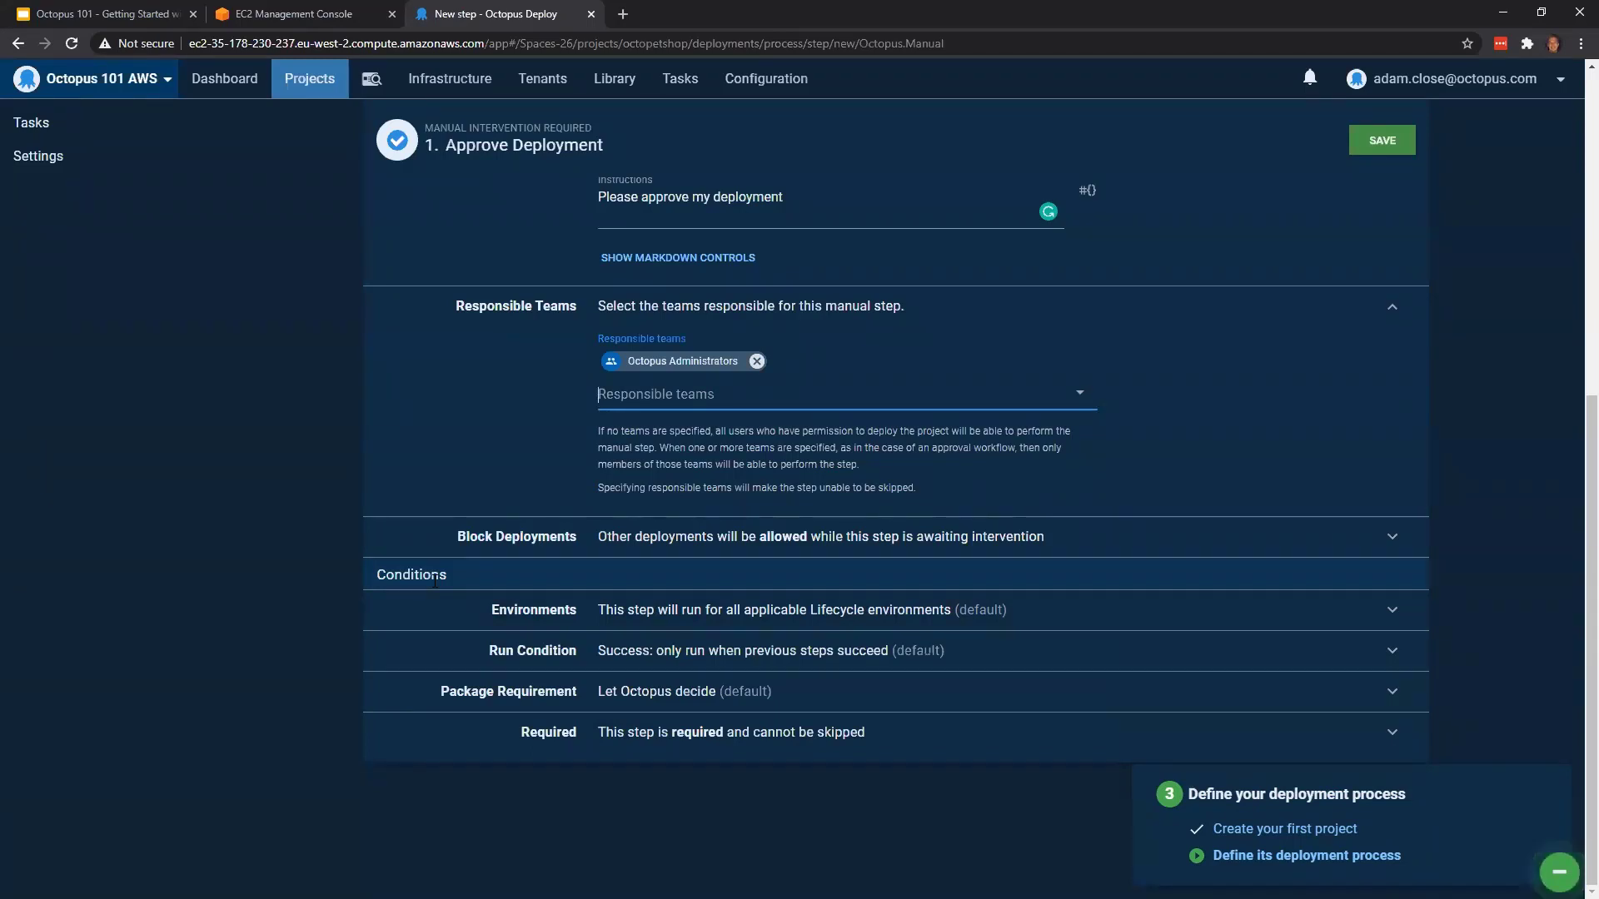
{"action": "left_click", "coordinate": [654, 611]}
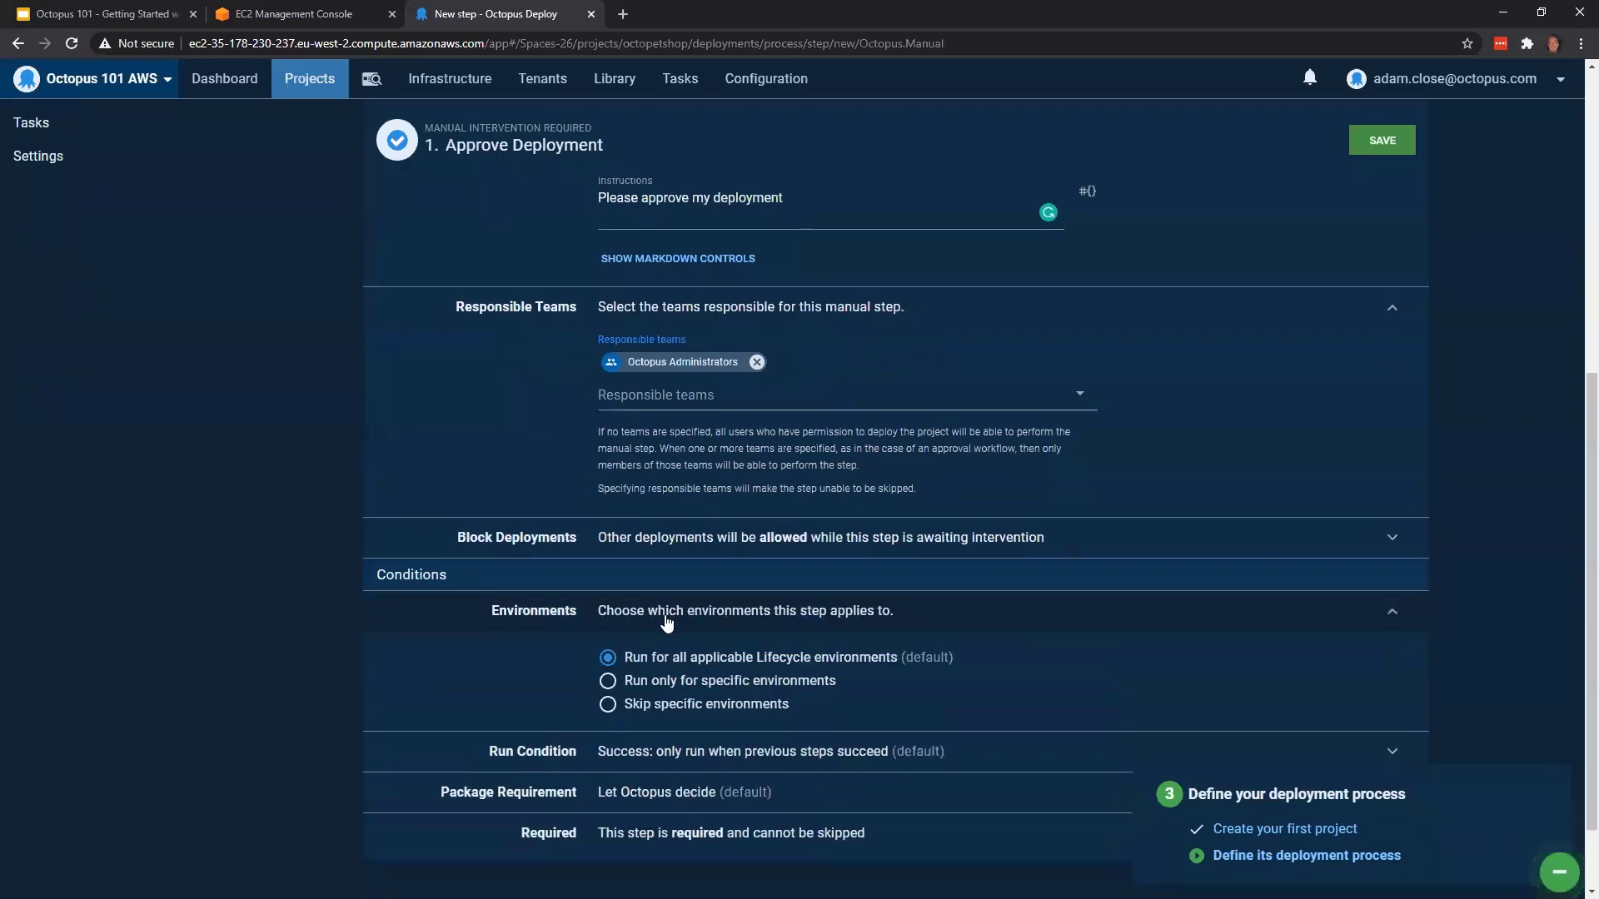
{"action": "scroll", "coordinate": [666, 623], "scroll_direction": "down", "scroll_amount": 1}
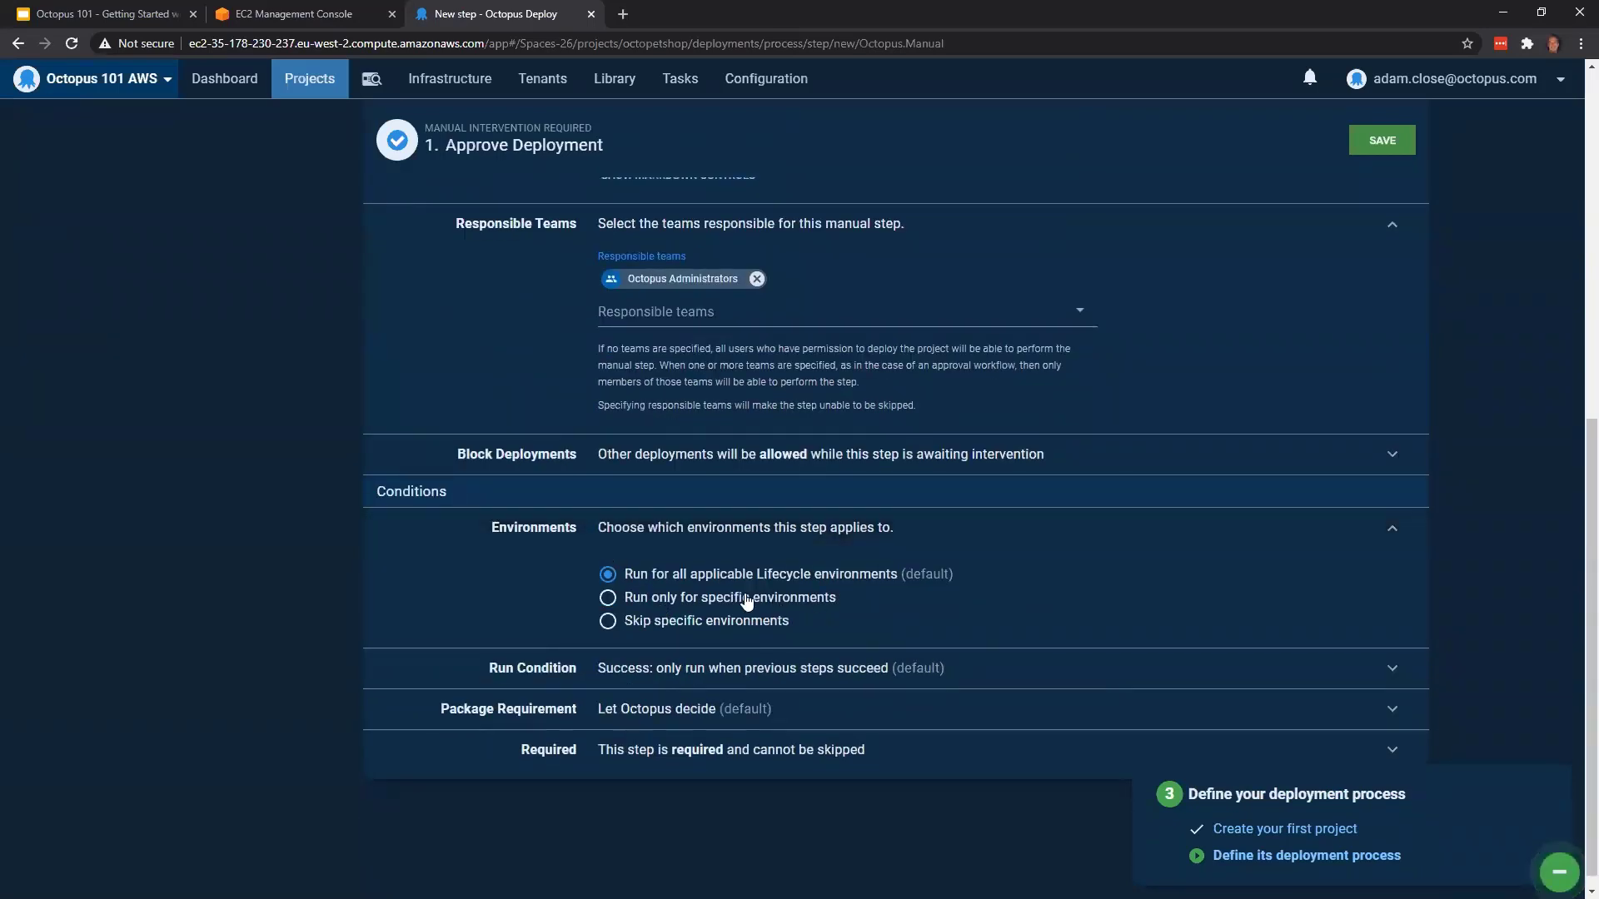
{"action": "left_click", "coordinate": [713, 601]}
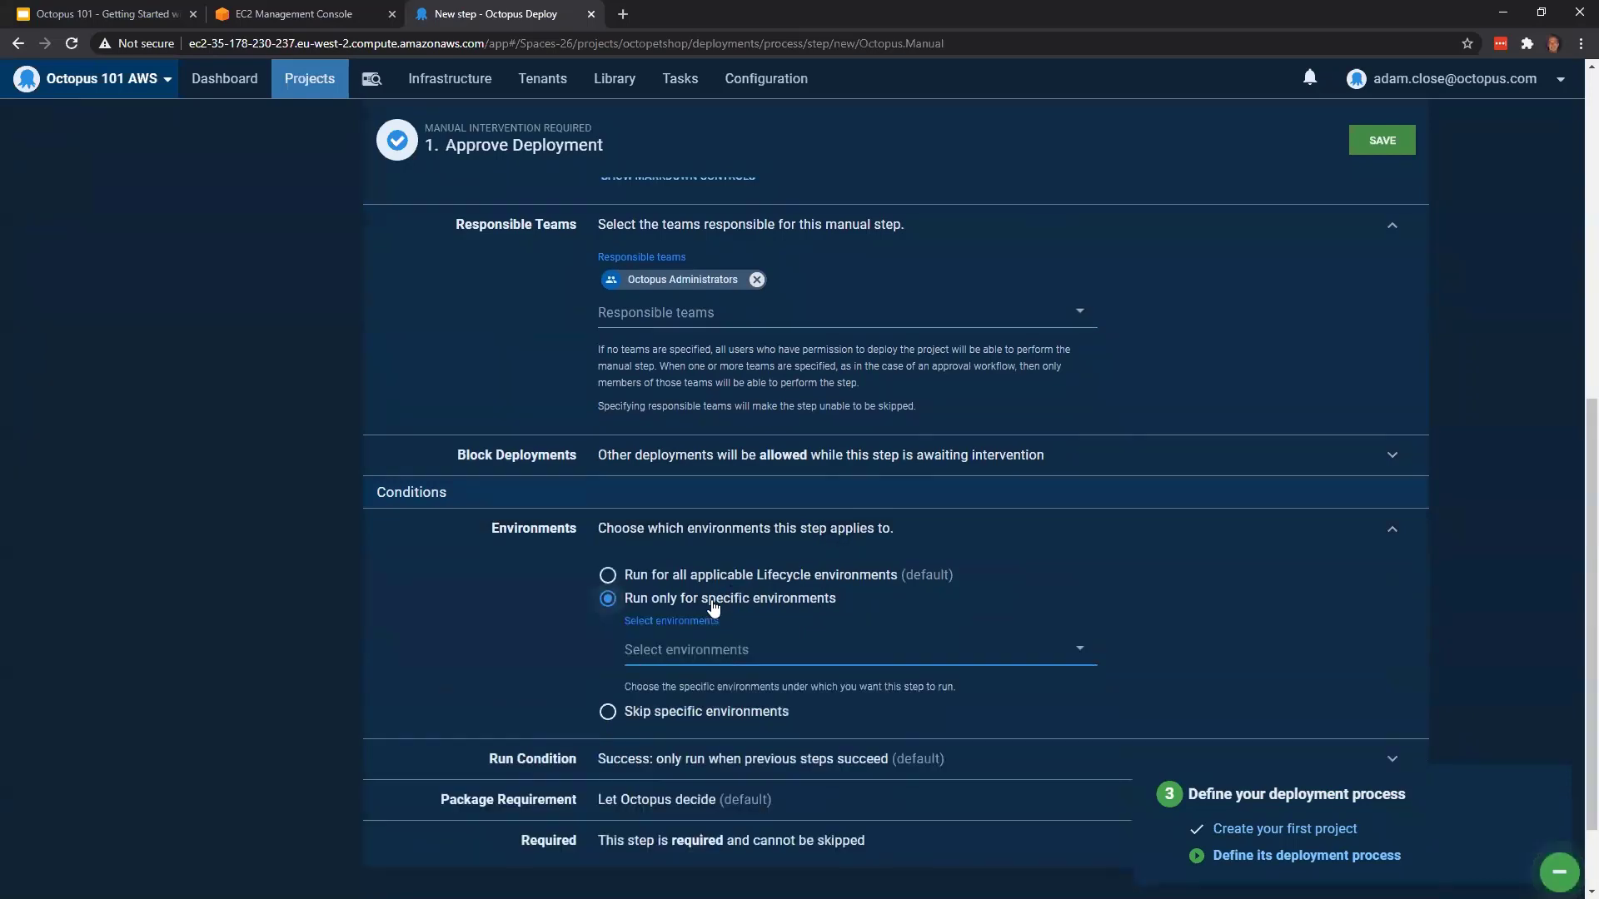
{"action": "left_click", "coordinate": [739, 658]}
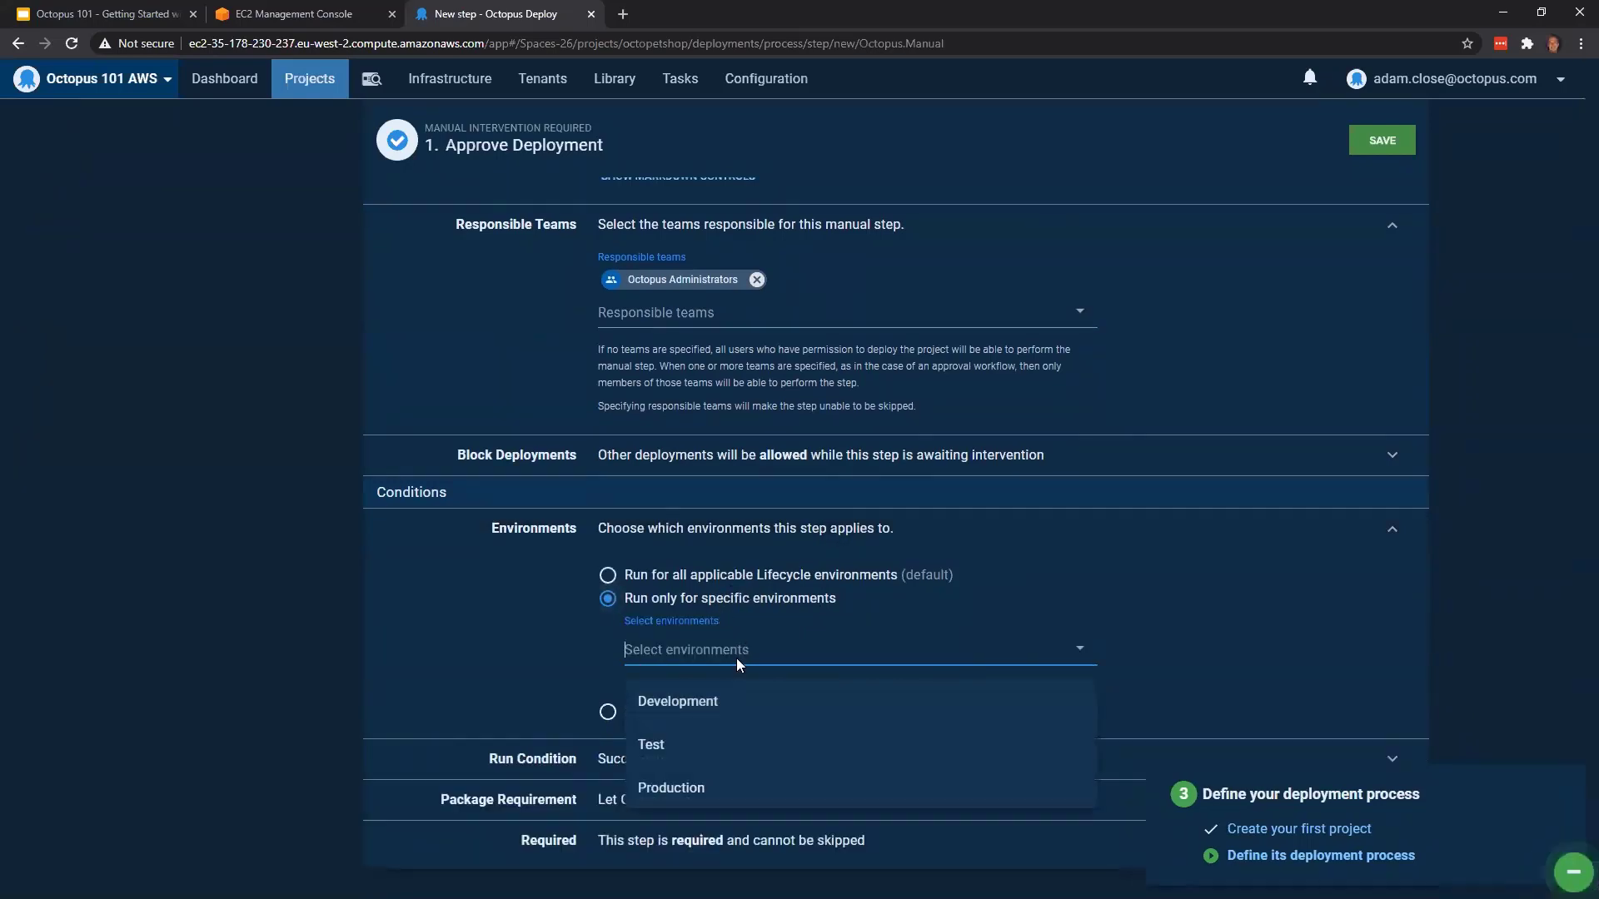
{"action": "left_click", "coordinate": [779, 801]}
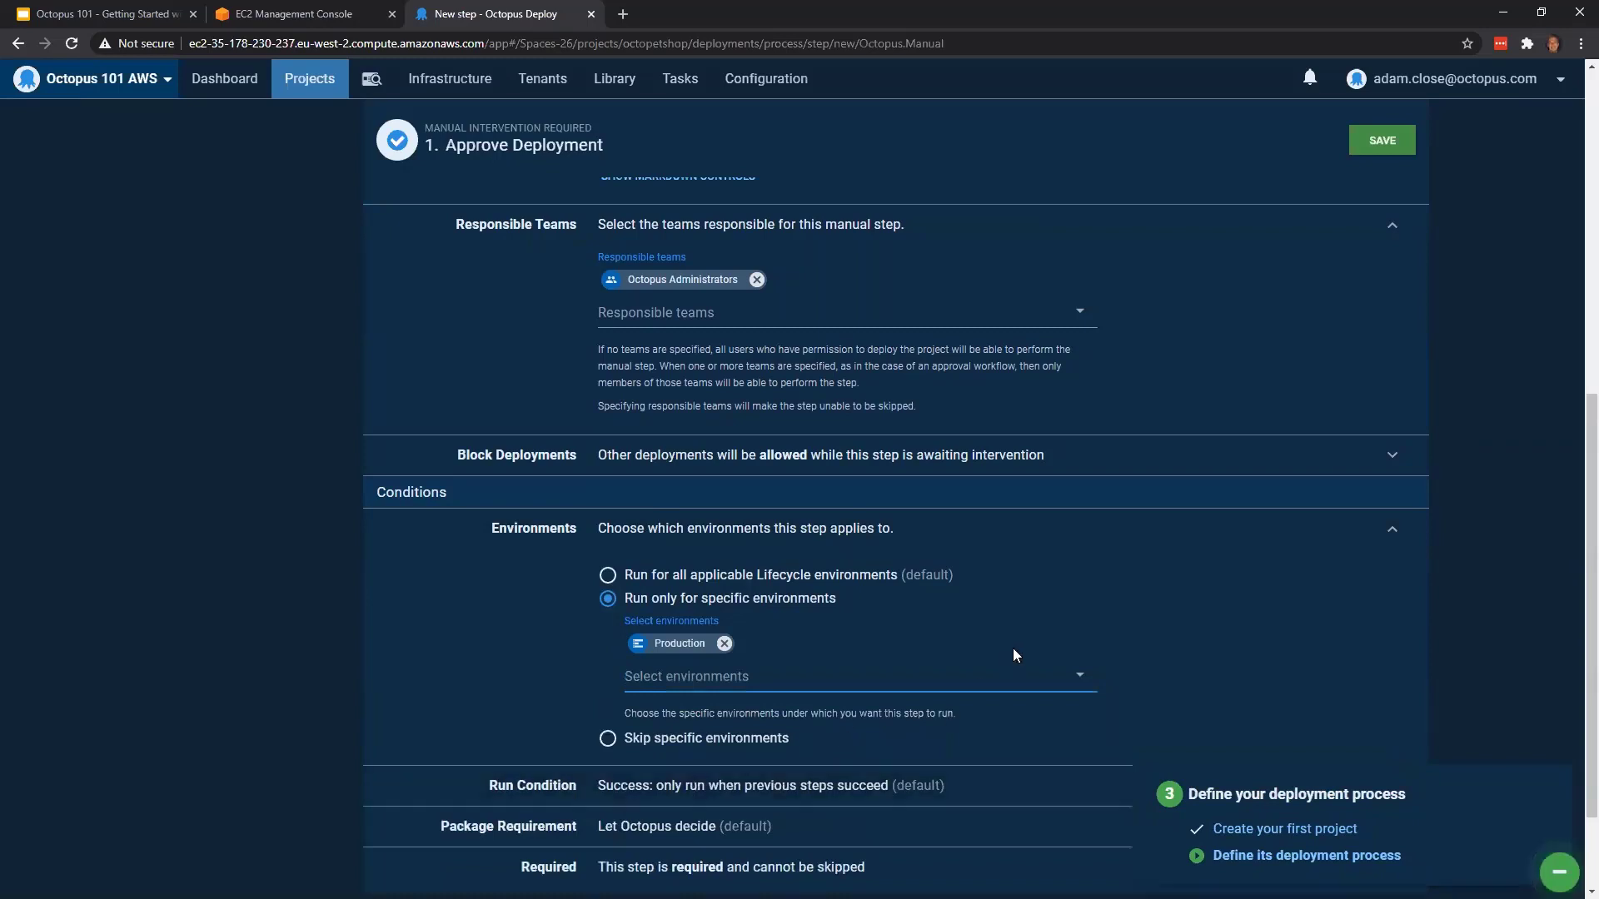
Set the approval step's run condition to the variable expression #{unless Octopus.Deployment.Trigger.Name}True#{/unless} and save the step
{"action": "scroll", "coordinate": [1013, 648], "scroll_direction": "down", "scroll_amount": 2}
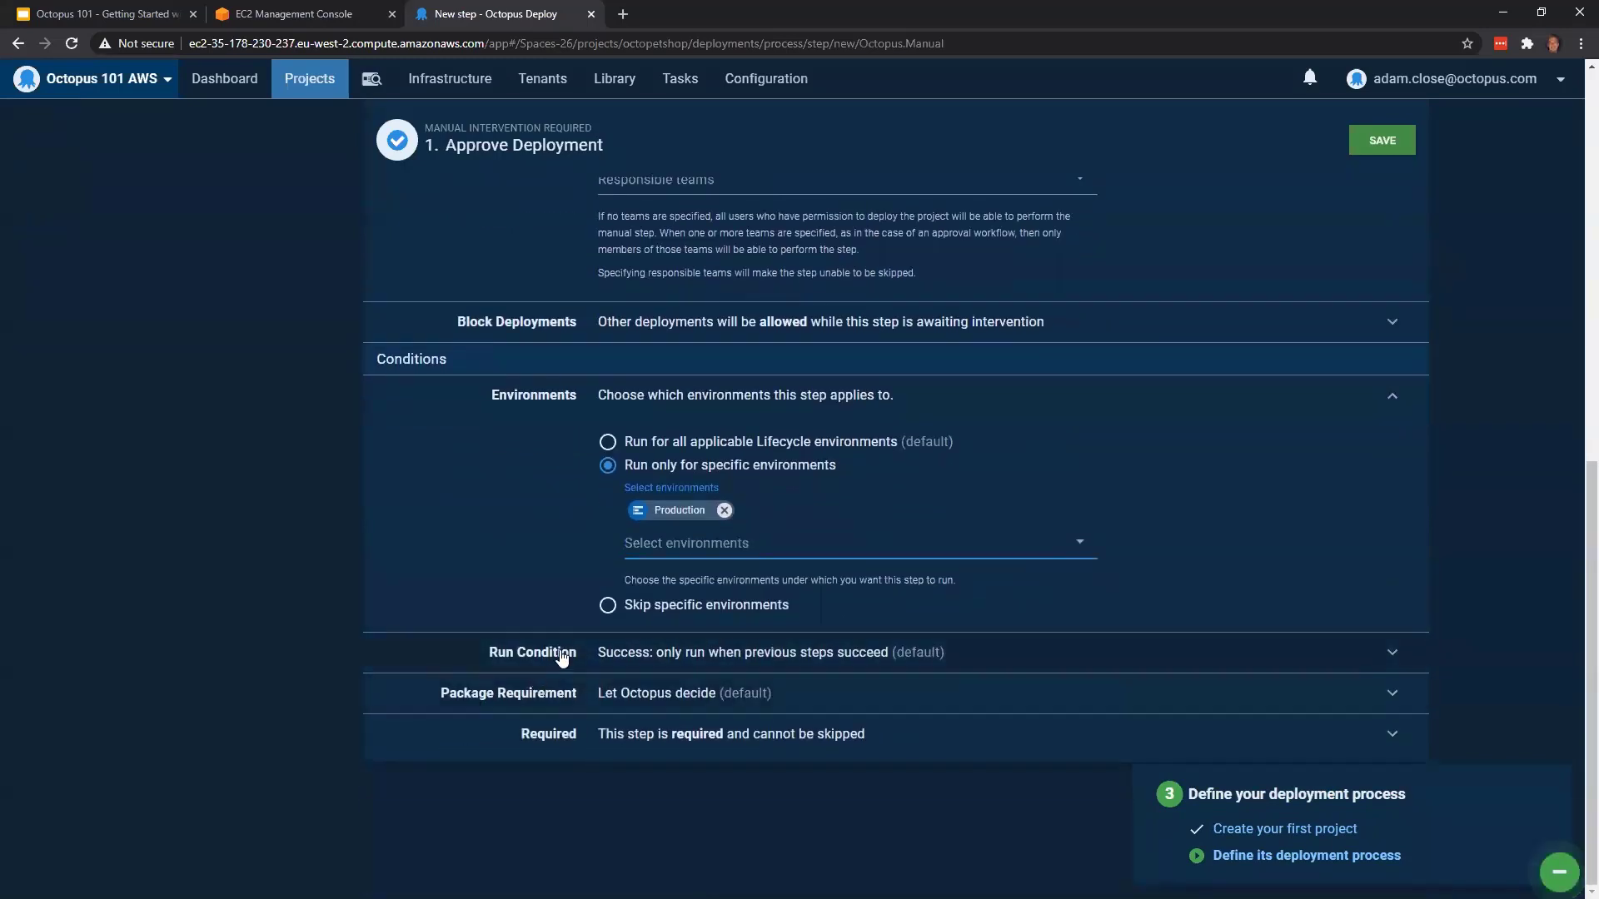
{"action": "left_click", "coordinate": [637, 657]}
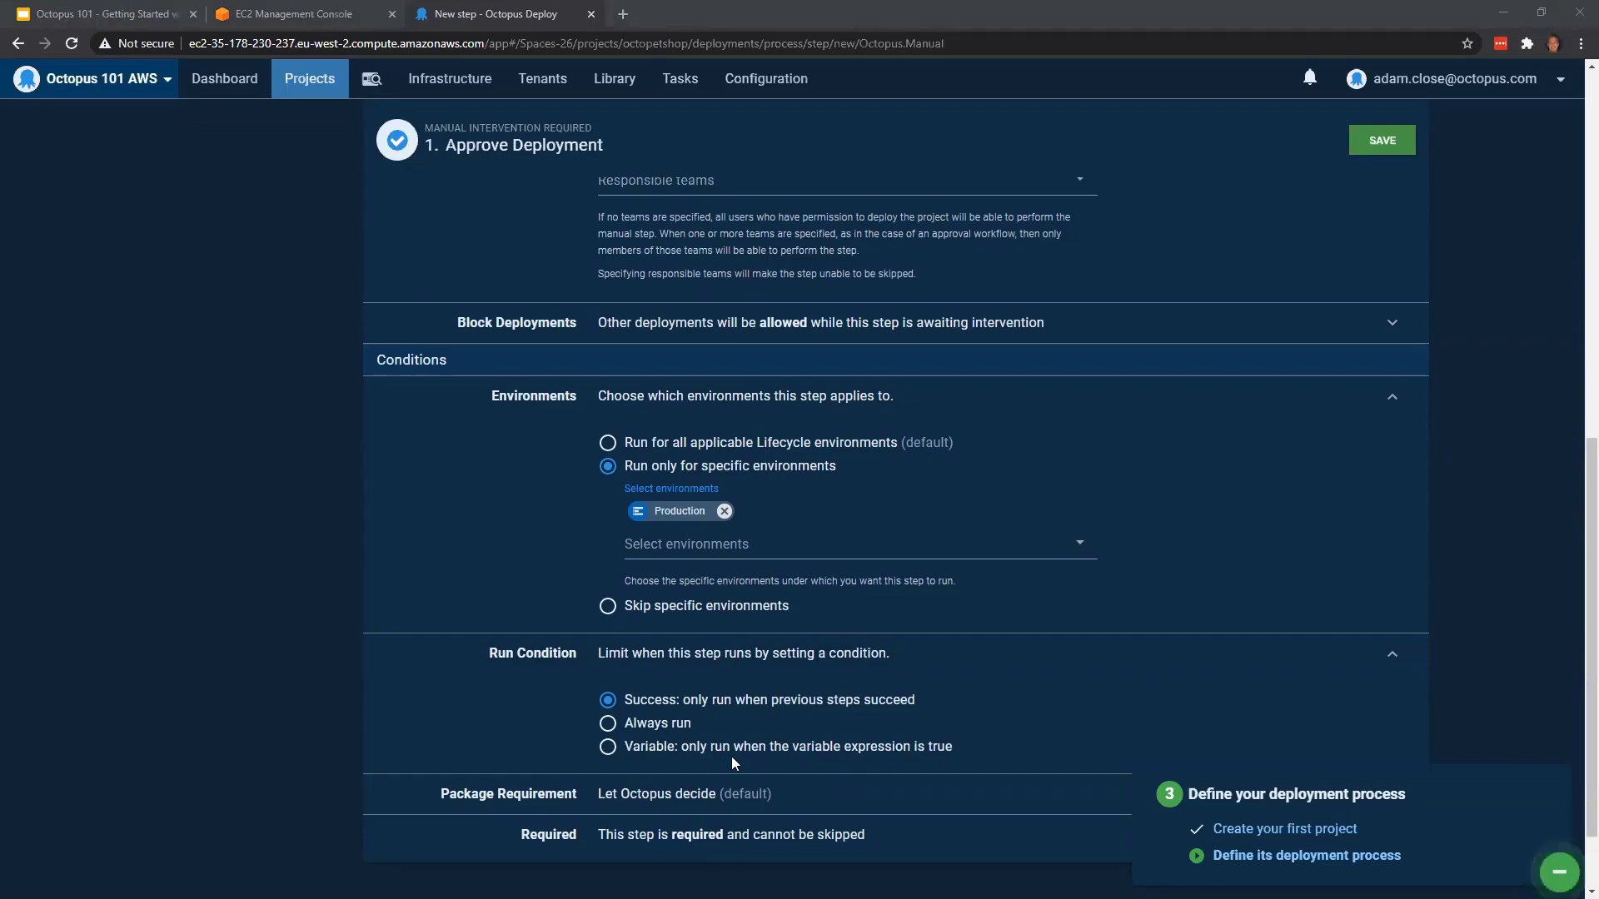
{"action": "left_click", "coordinate": [693, 748]}
{"action": "scroll", "coordinate": [812, 742], "scroll_direction": "down", "scroll_amount": 1}
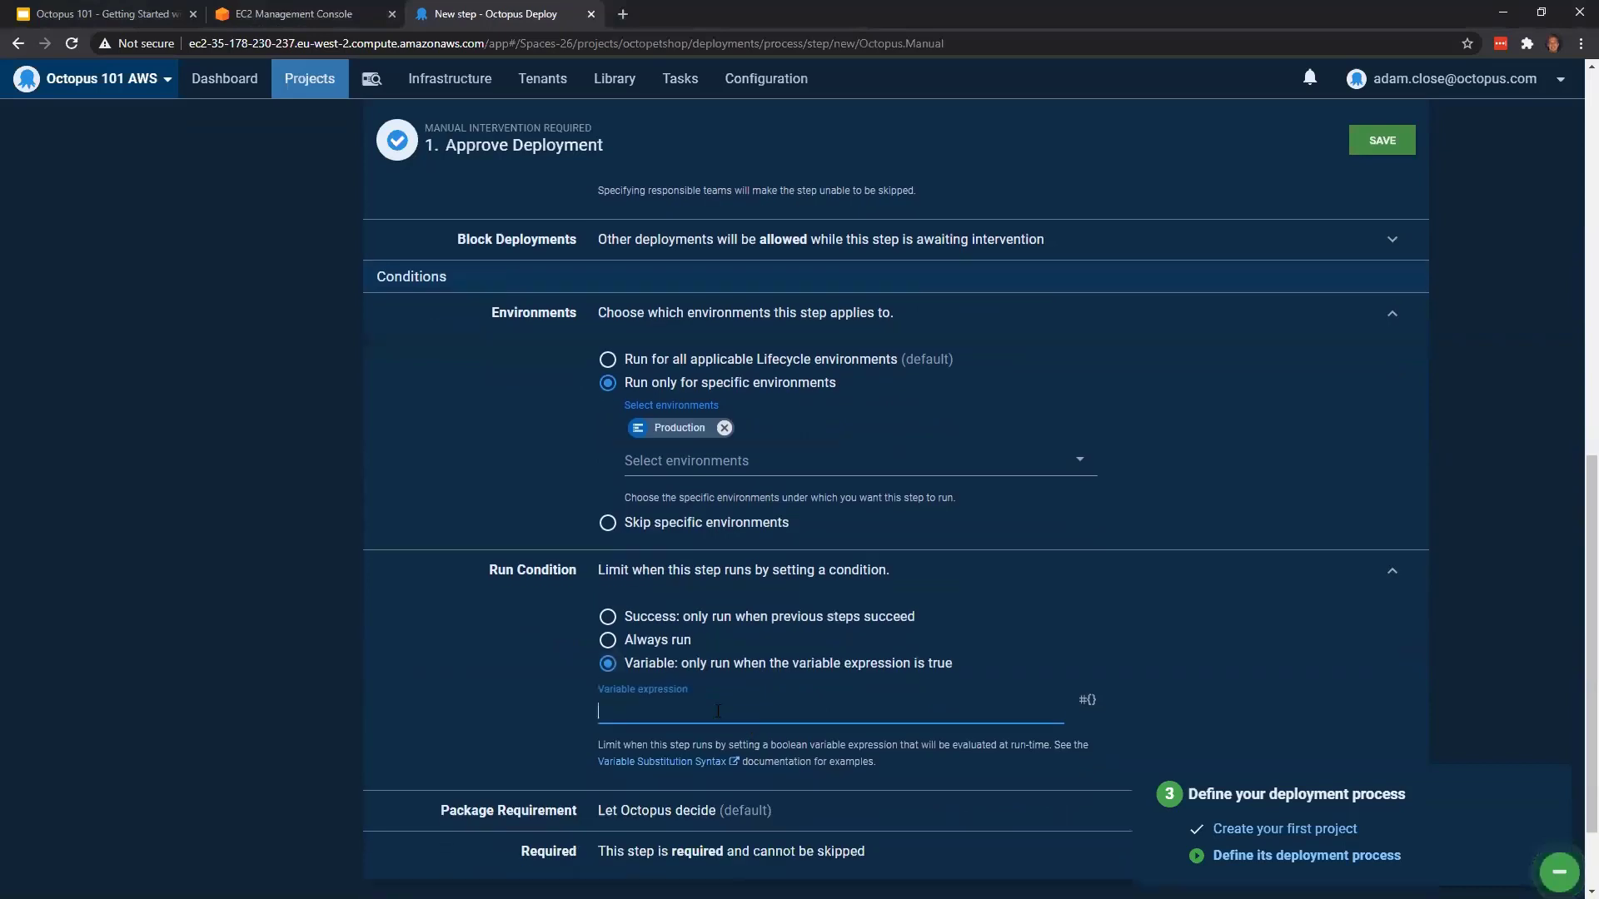
{"action": "type", "text": "#{unless Octopus.Deployment.Trigger.Name}True#{/unless}"}
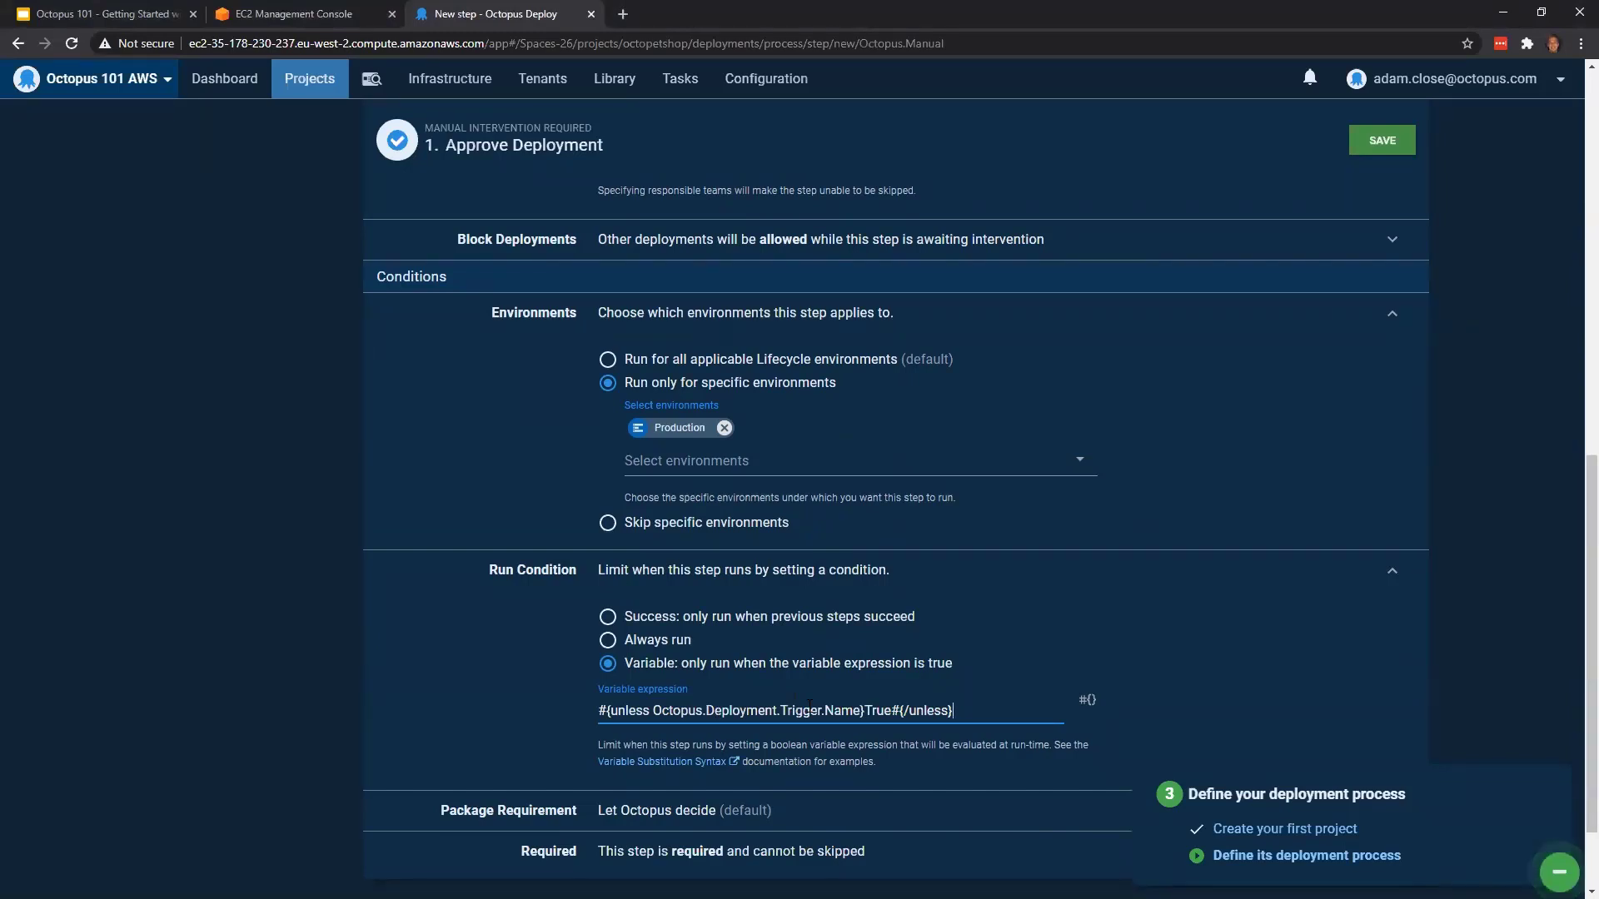
{"action": "scroll", "coordinate": [1366, 566], "scroll_direction": "up", "scroll_amount": 5}
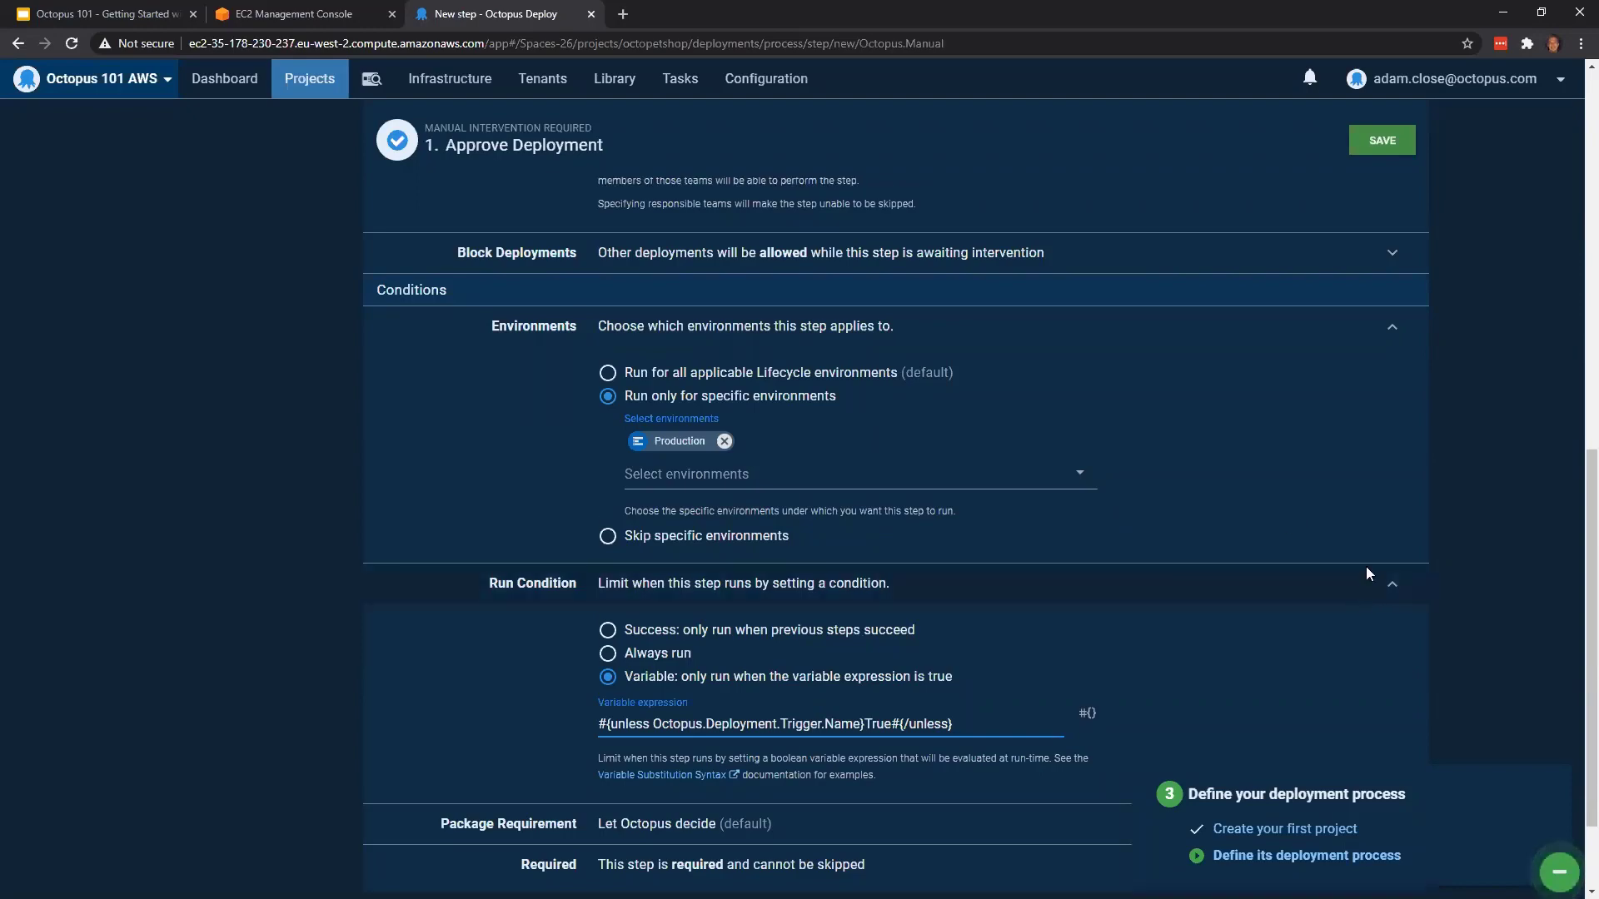
{"action": "scroll", "coordinate": [1367, 551], "scroll_direction": "up", "scroll_amount": 5}
{"action": "left_click", "coordinate": [1373, 165]}
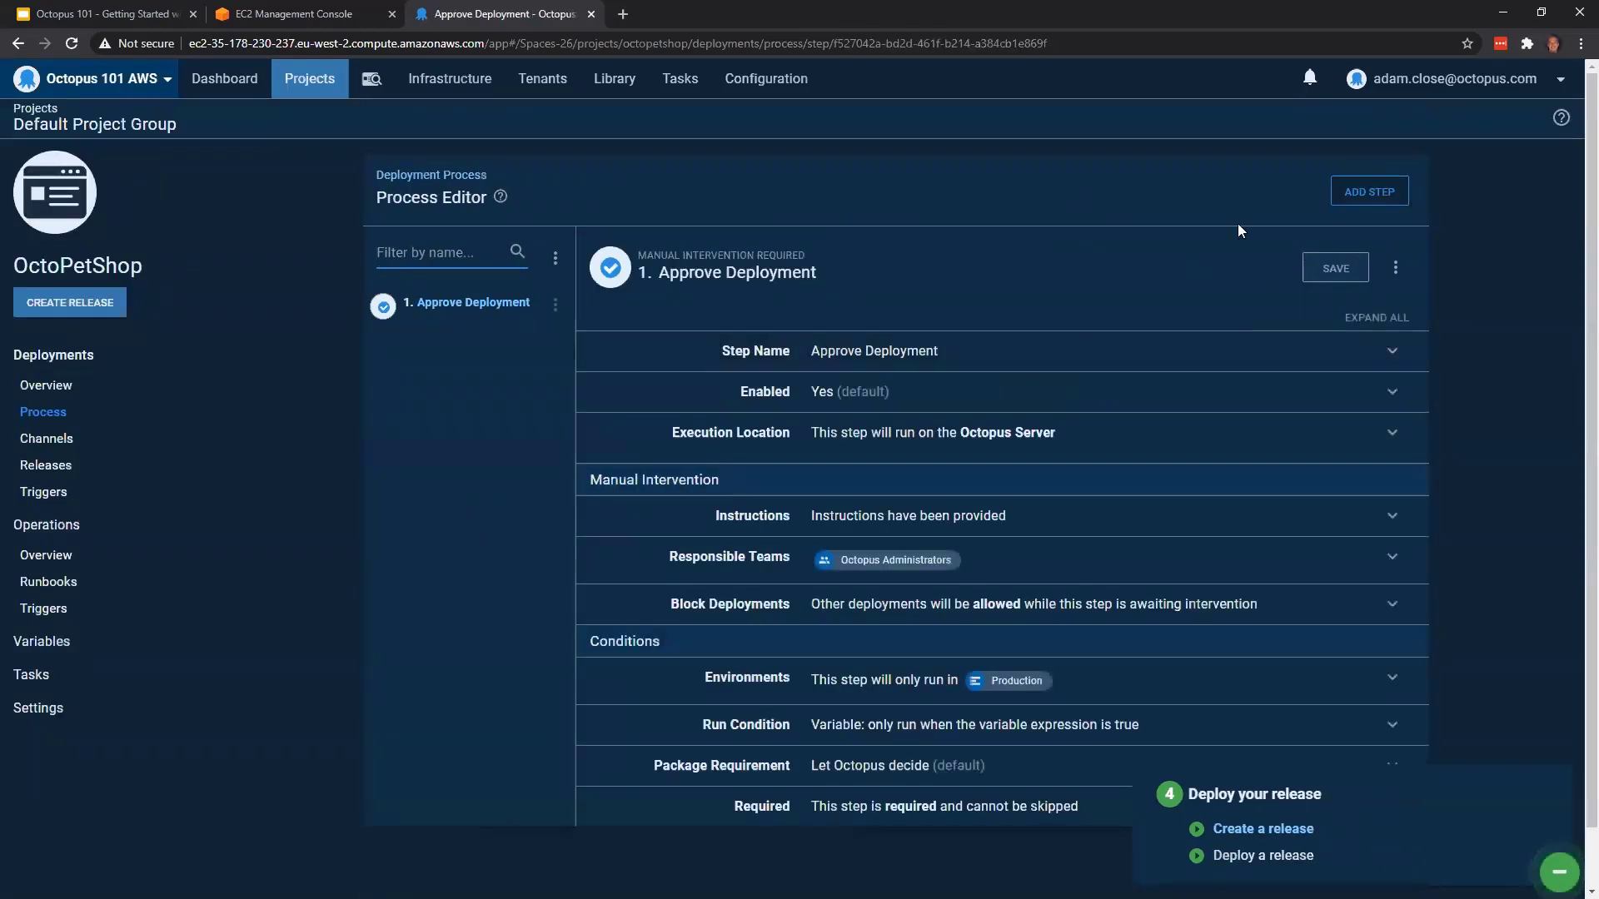
Add a second step to the deployment process using the Deploy a Package template from the Package category
{"action": "left_click", "coordinate": [1358, 195]}
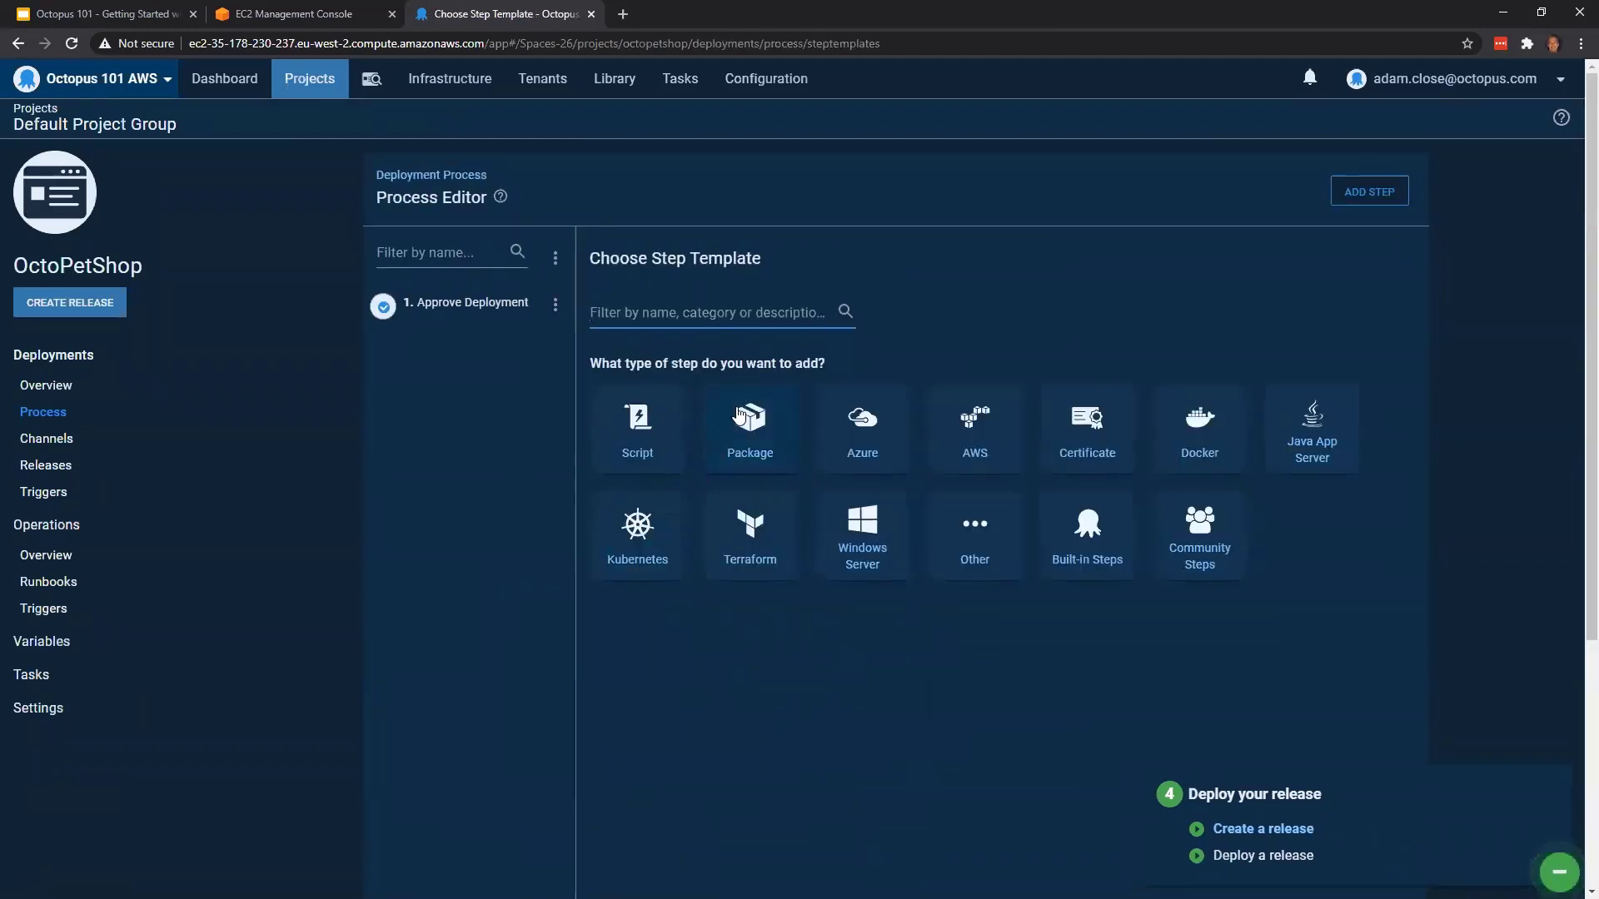
{"action": "left_click", "coordinate": [754, 434]}
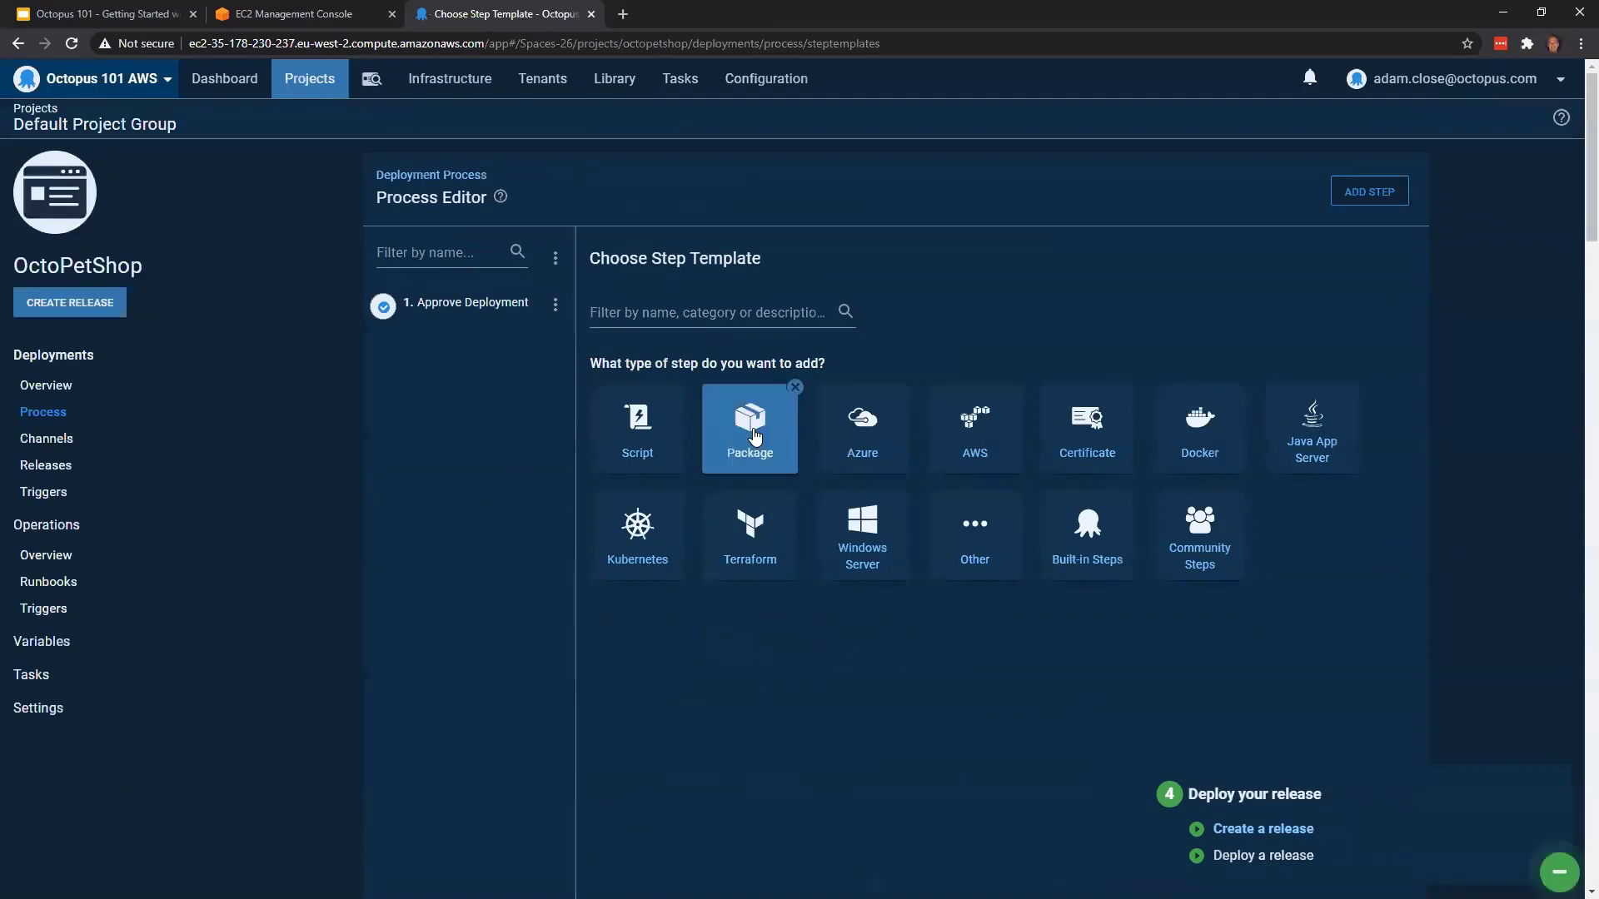
{"action": "scroll", "coordinate": [1158, 557], "scroll_direction": "down", "scroll_amount": 2}
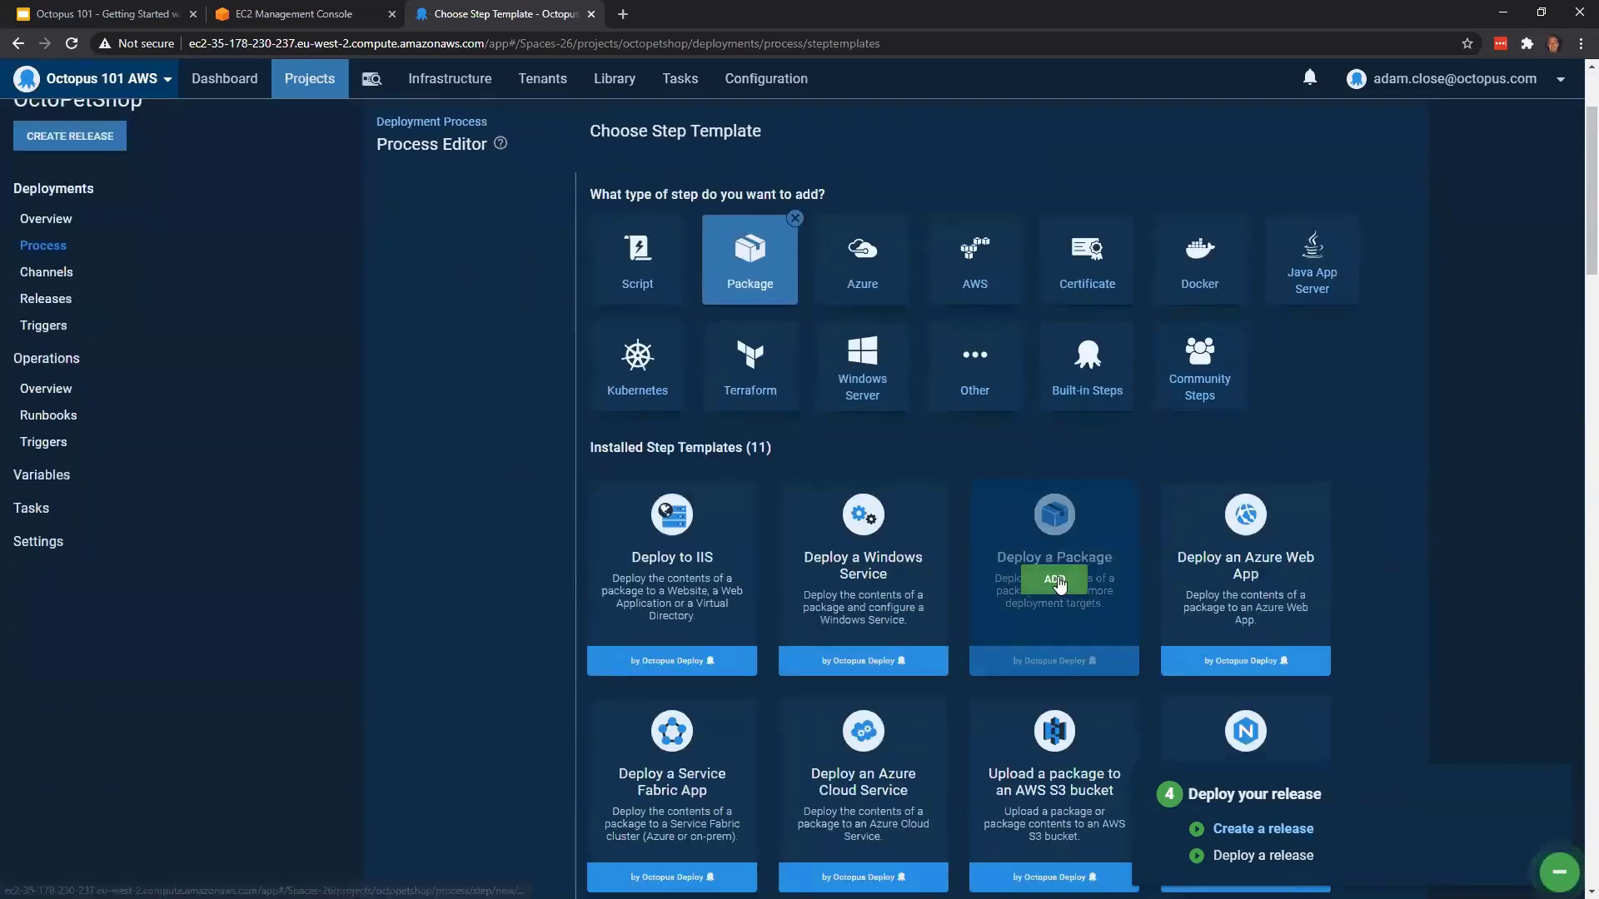
{"action": "left_click", "coordinate": [1057, 576]}
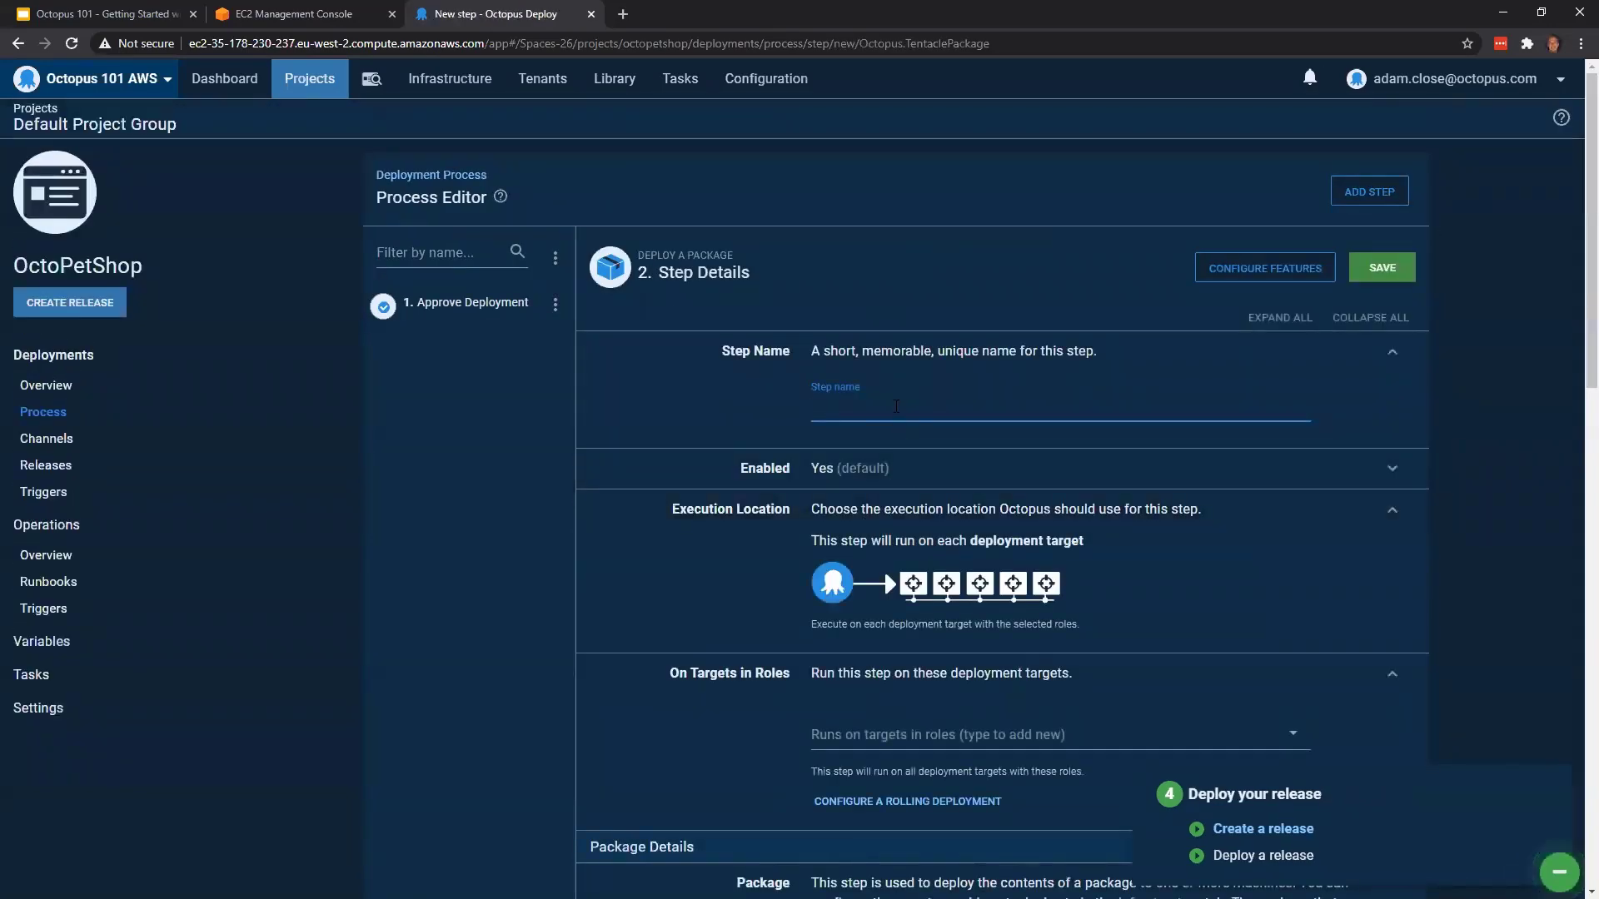
Name the package deployment step "Deploy Database Changes"
{"action": "type", "text": "Deploy"}
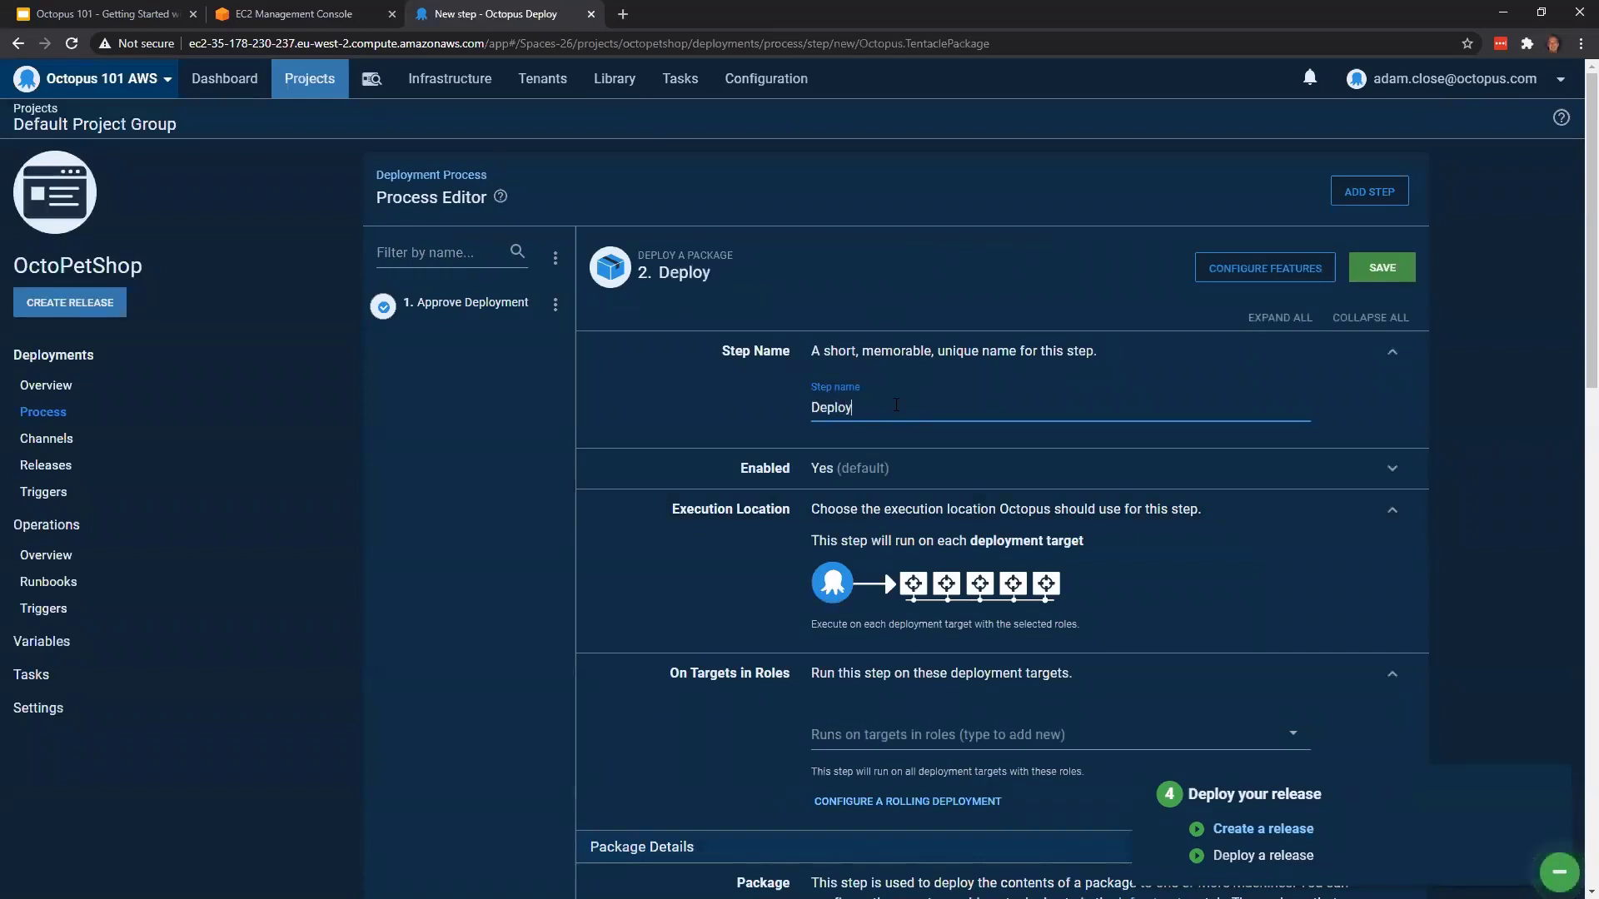
{"action": "type", "text": " Database Changes"}
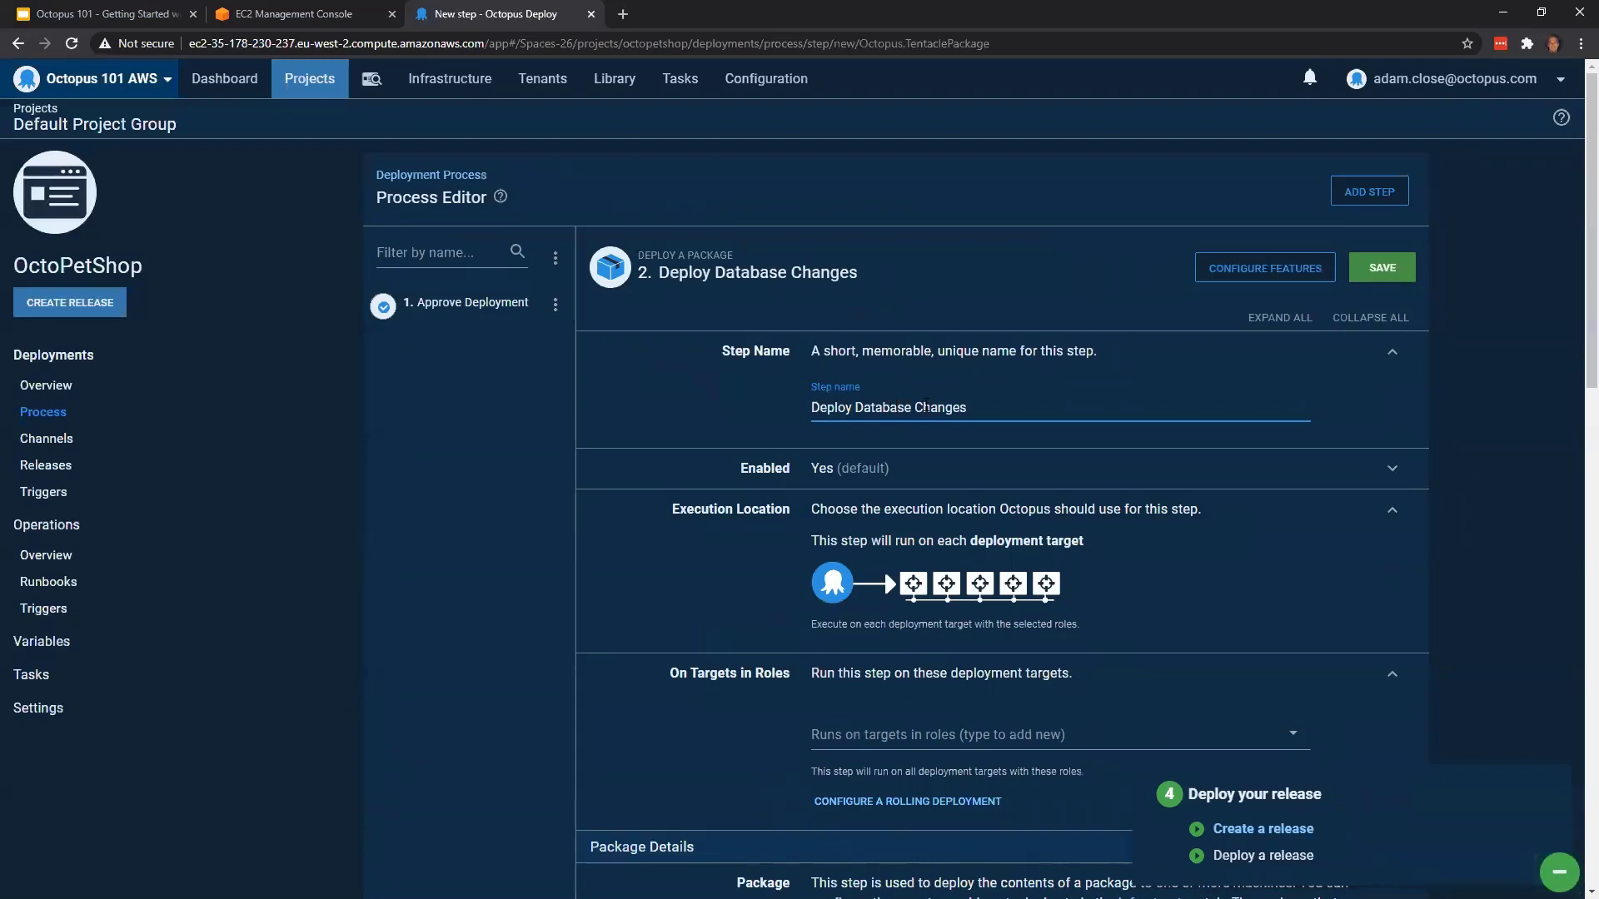
Set the Deploy Database Changes step to run on targets in the octopetshopdbrunner role
{"action": "scroll", "coordinate": [927, 408], "scroll_direction": "down", "scroll_amount": 1}
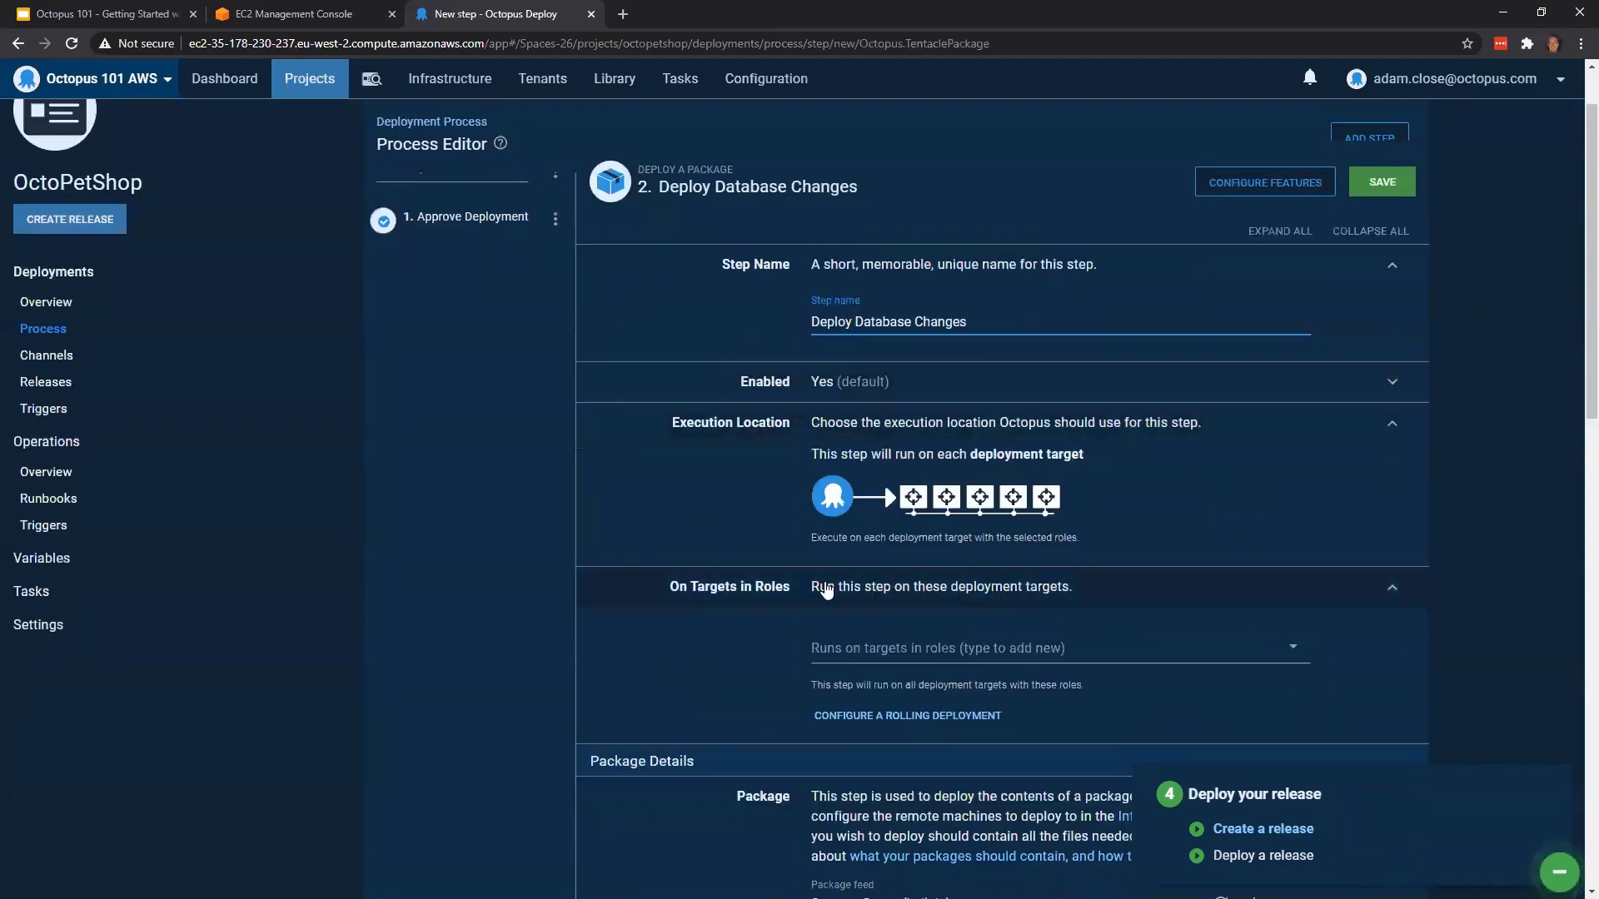
{"action": "scroll", "coordinate": [1145, 619], "scroll_direction": "down", "scroll_amount": 1}
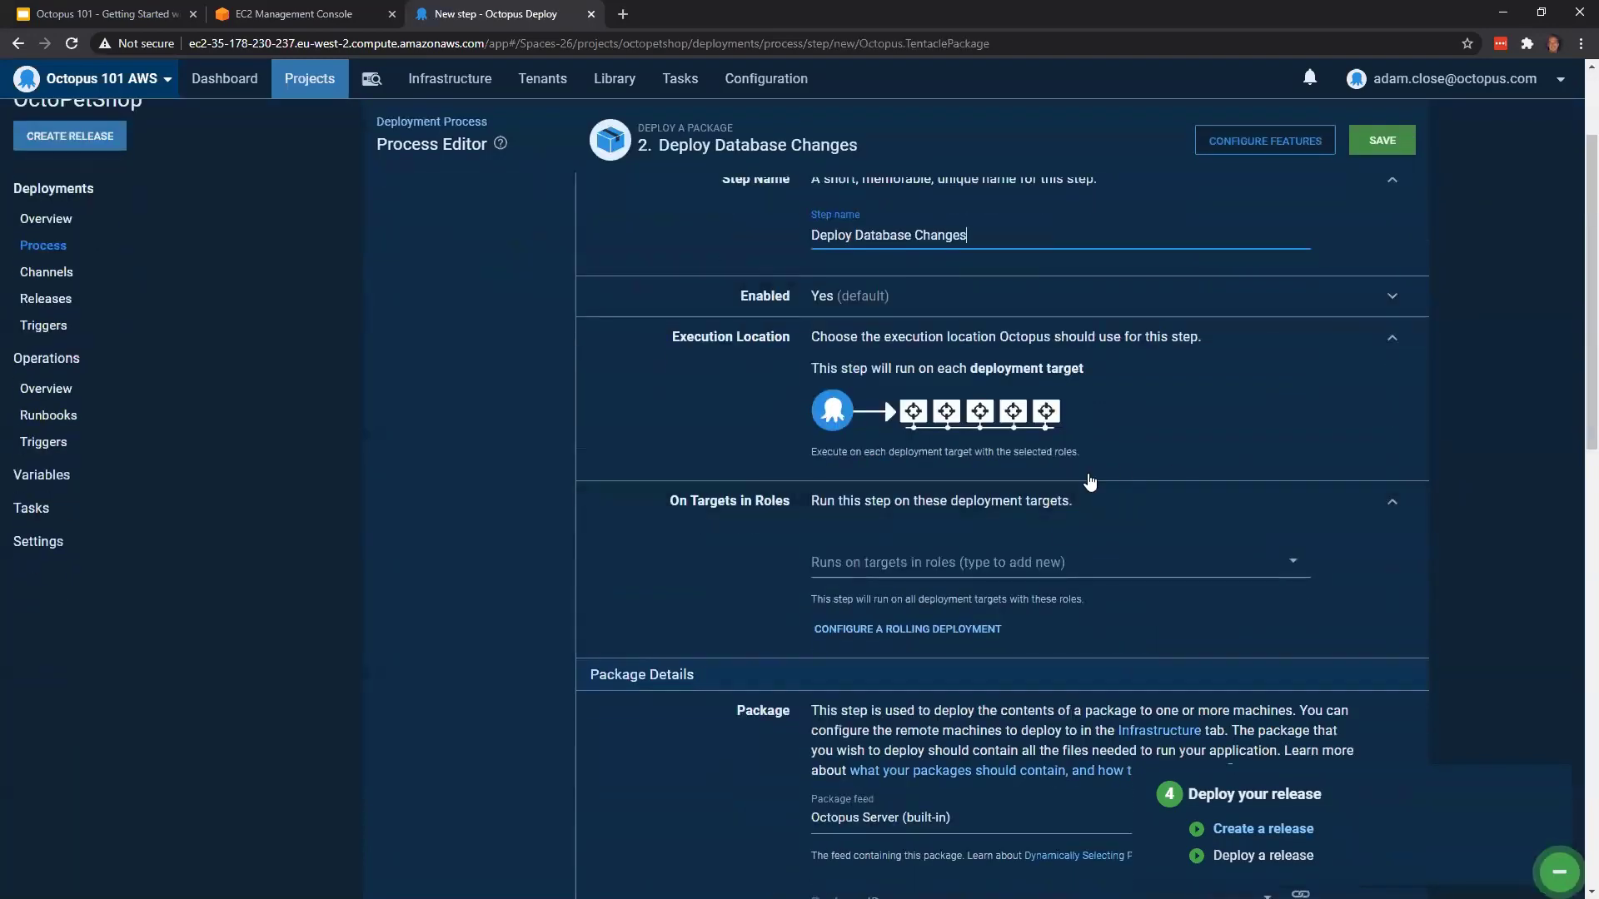
{"action": "left_click", "coordinate": [1069, 563]}
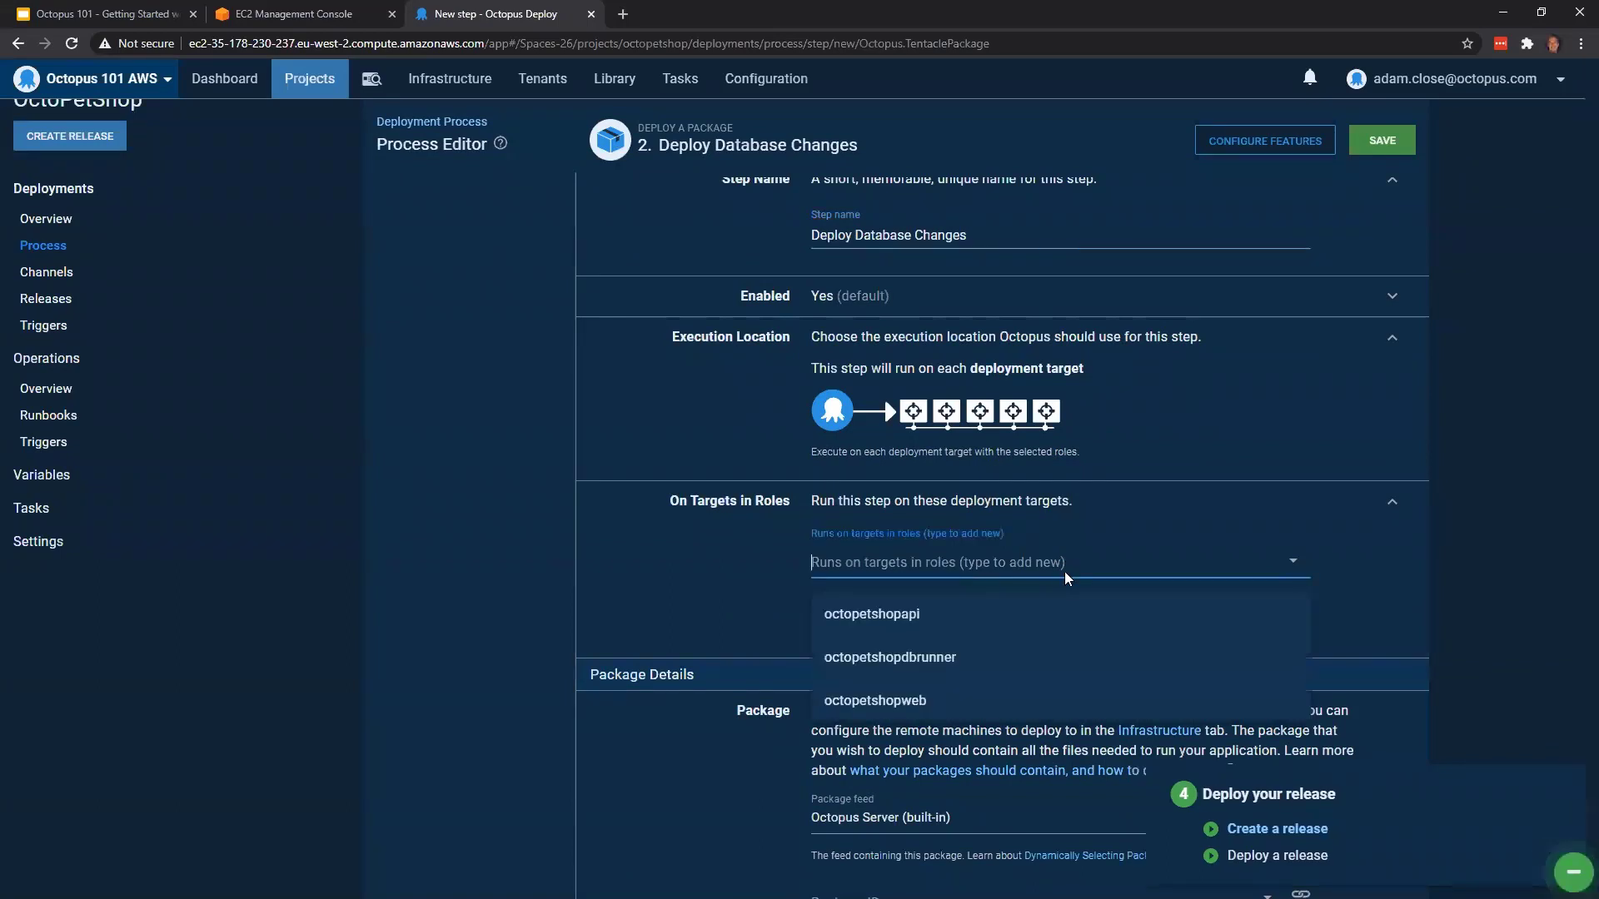
{"action": "left_click", "coordinate": [997, 664]}
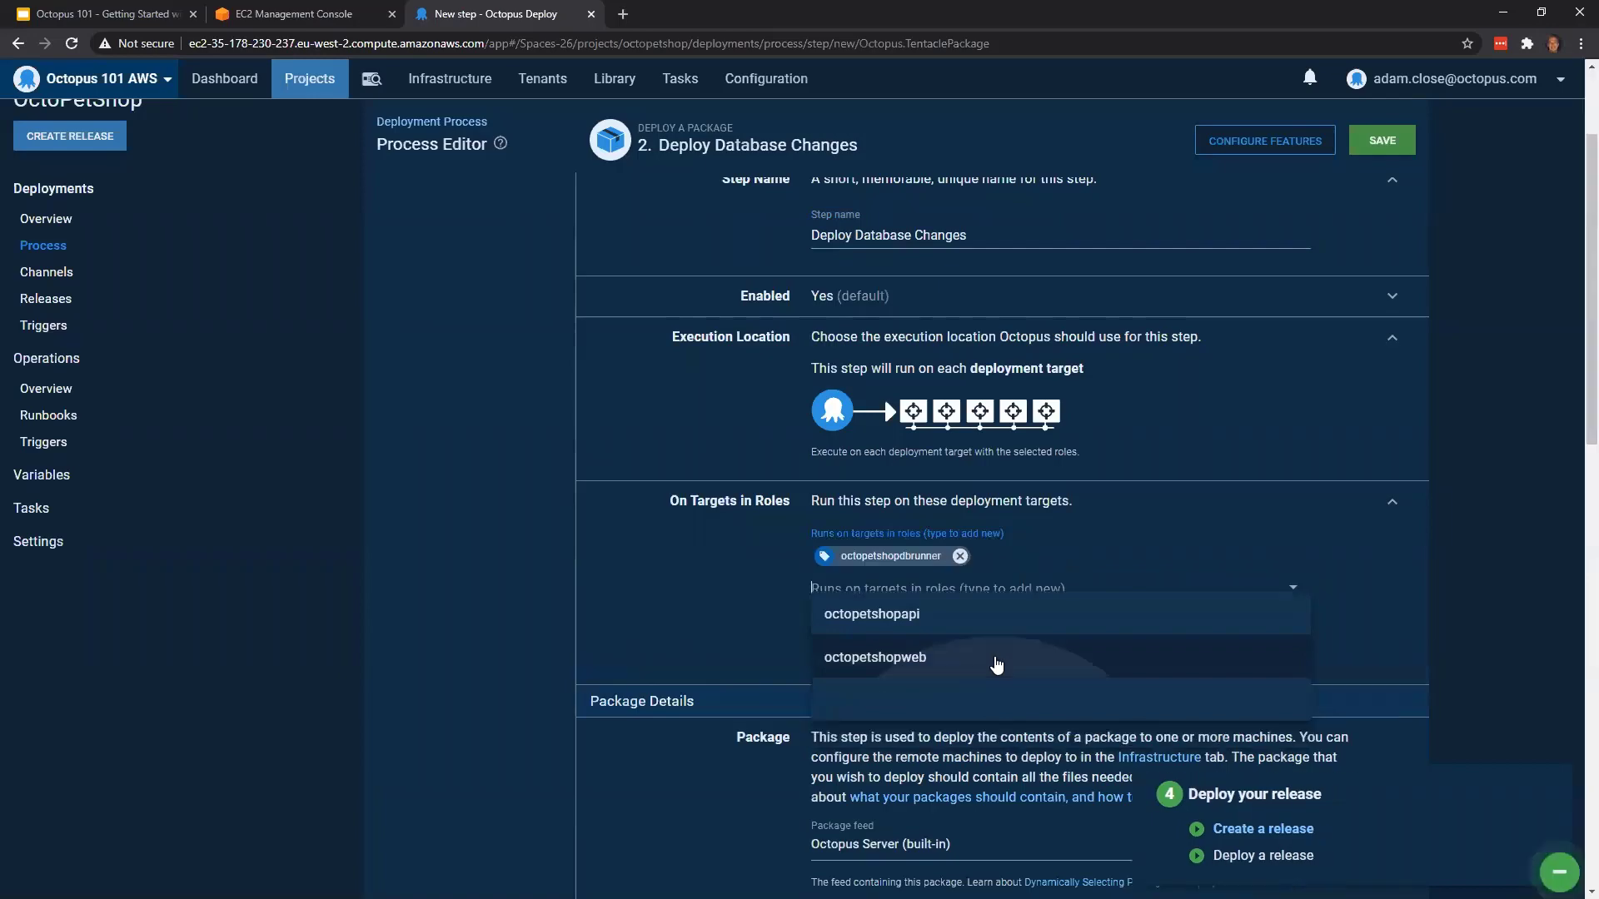
{"action": "left_click", "coordinate": [1447, 571]}
Set the Deploy Database Changes step's package to OctopusSamples.OctoPetShop.Database from the built-in feed
{"action": "scroll", "coordinate": [1447, 571], "scroll_direction": "down", "scroll_amount": 4}
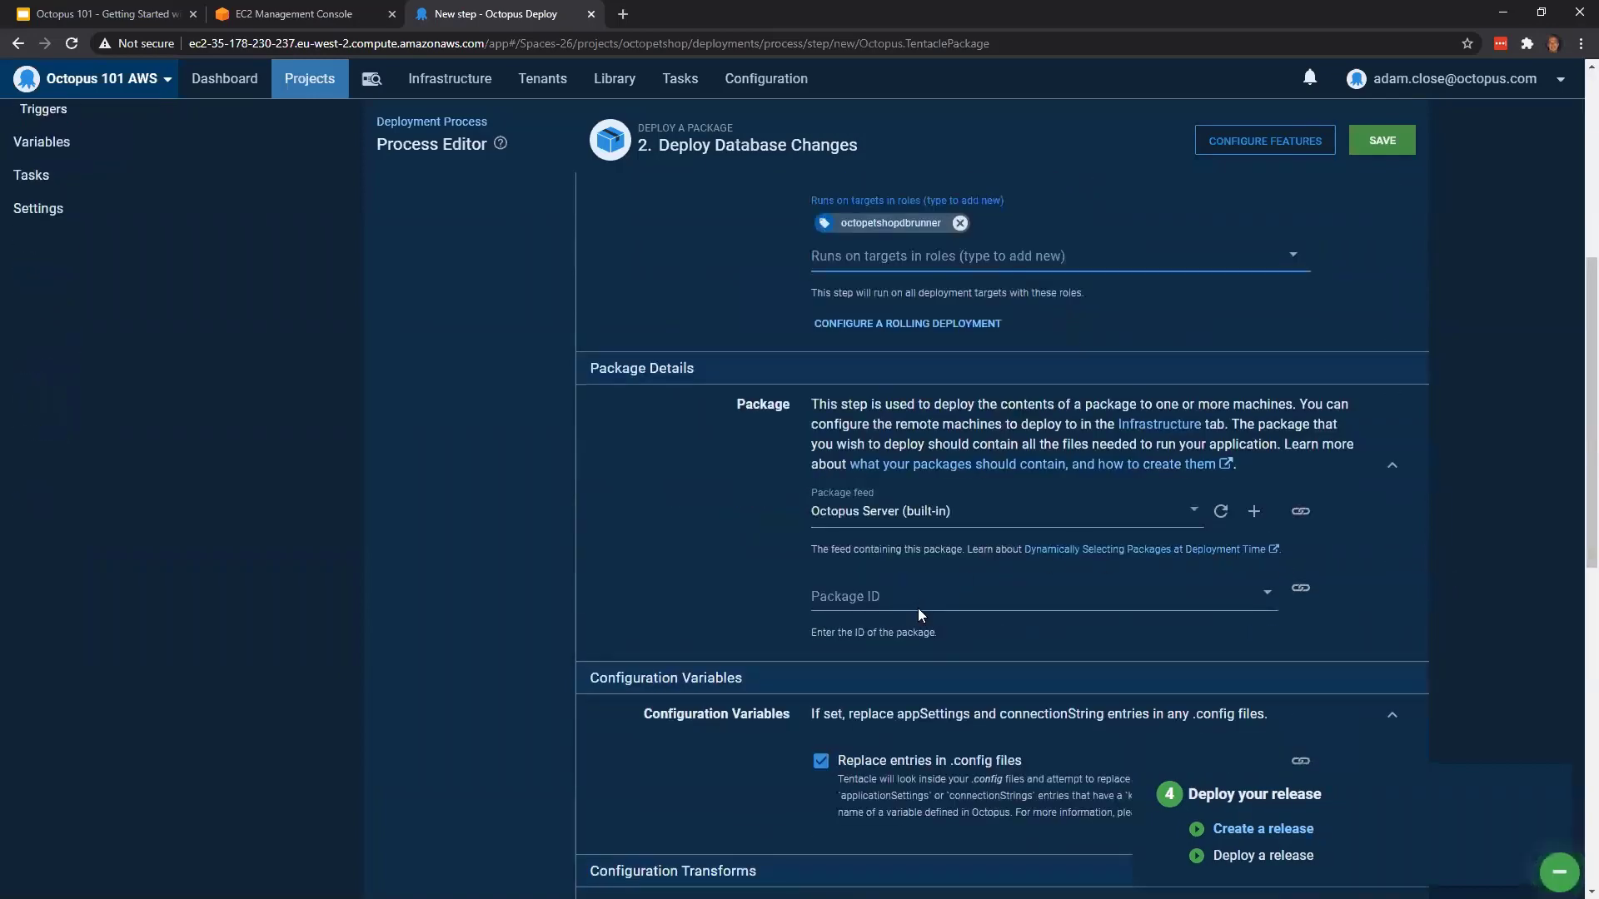
{"action": "left_click", "coordinate": [881, 597]}
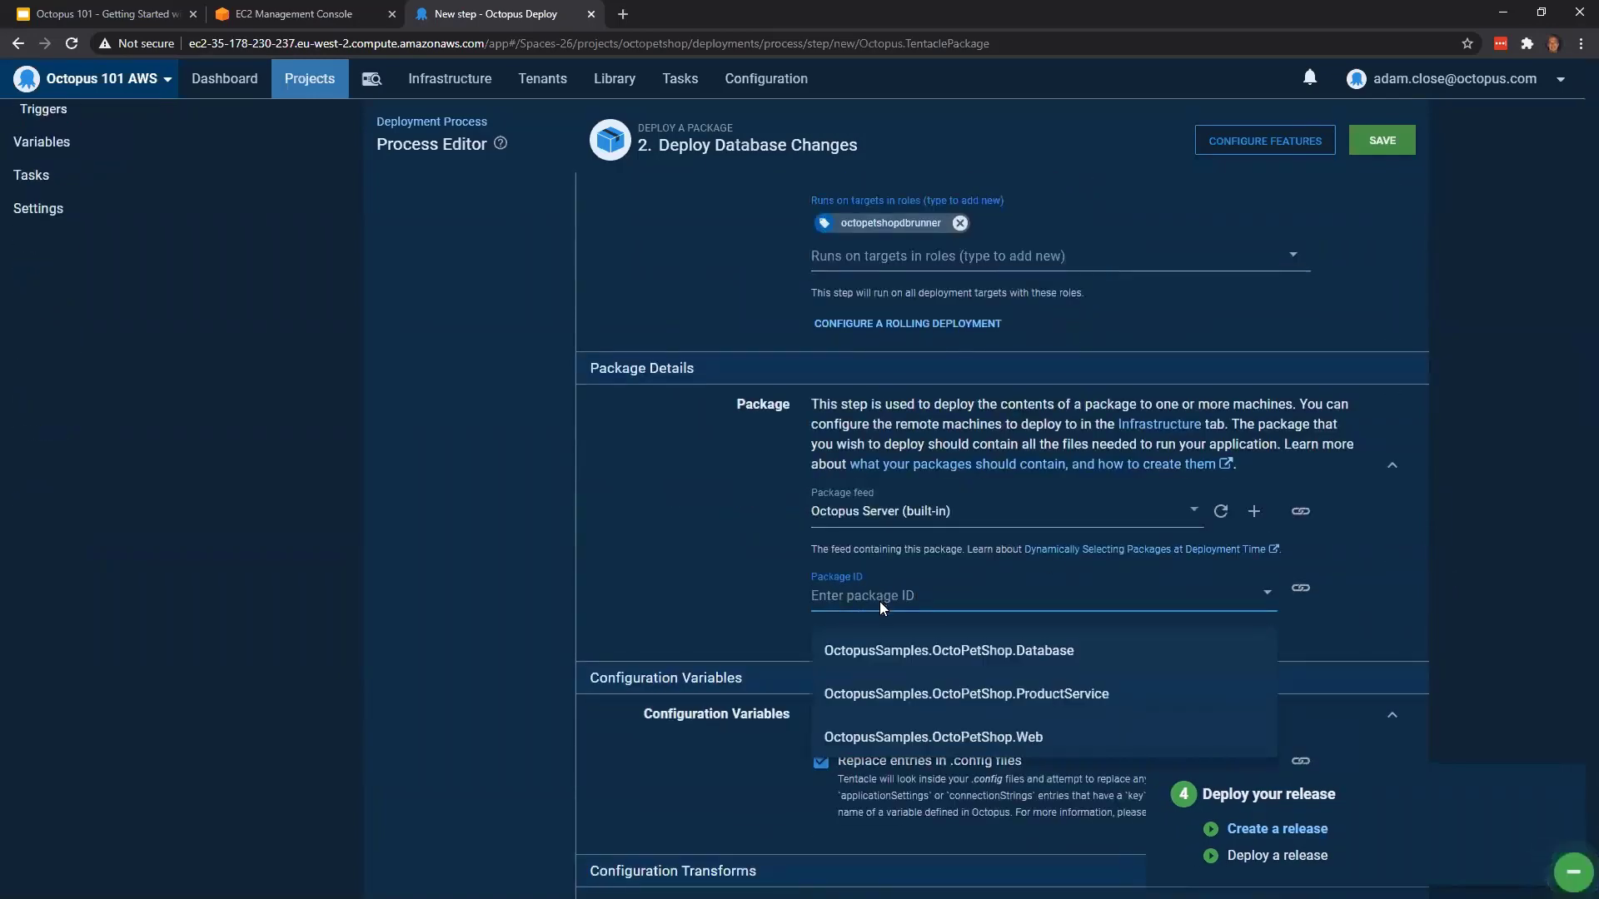
{"action": "left_click", "coordinate": [984, 657]}
Enable the Custom Deployment Scripts feature for the Deploy Database Changes step
{"action": "scroll", "coordinate": [1367, 557], "scroll_direction": "down", "scroll_amount": 3}
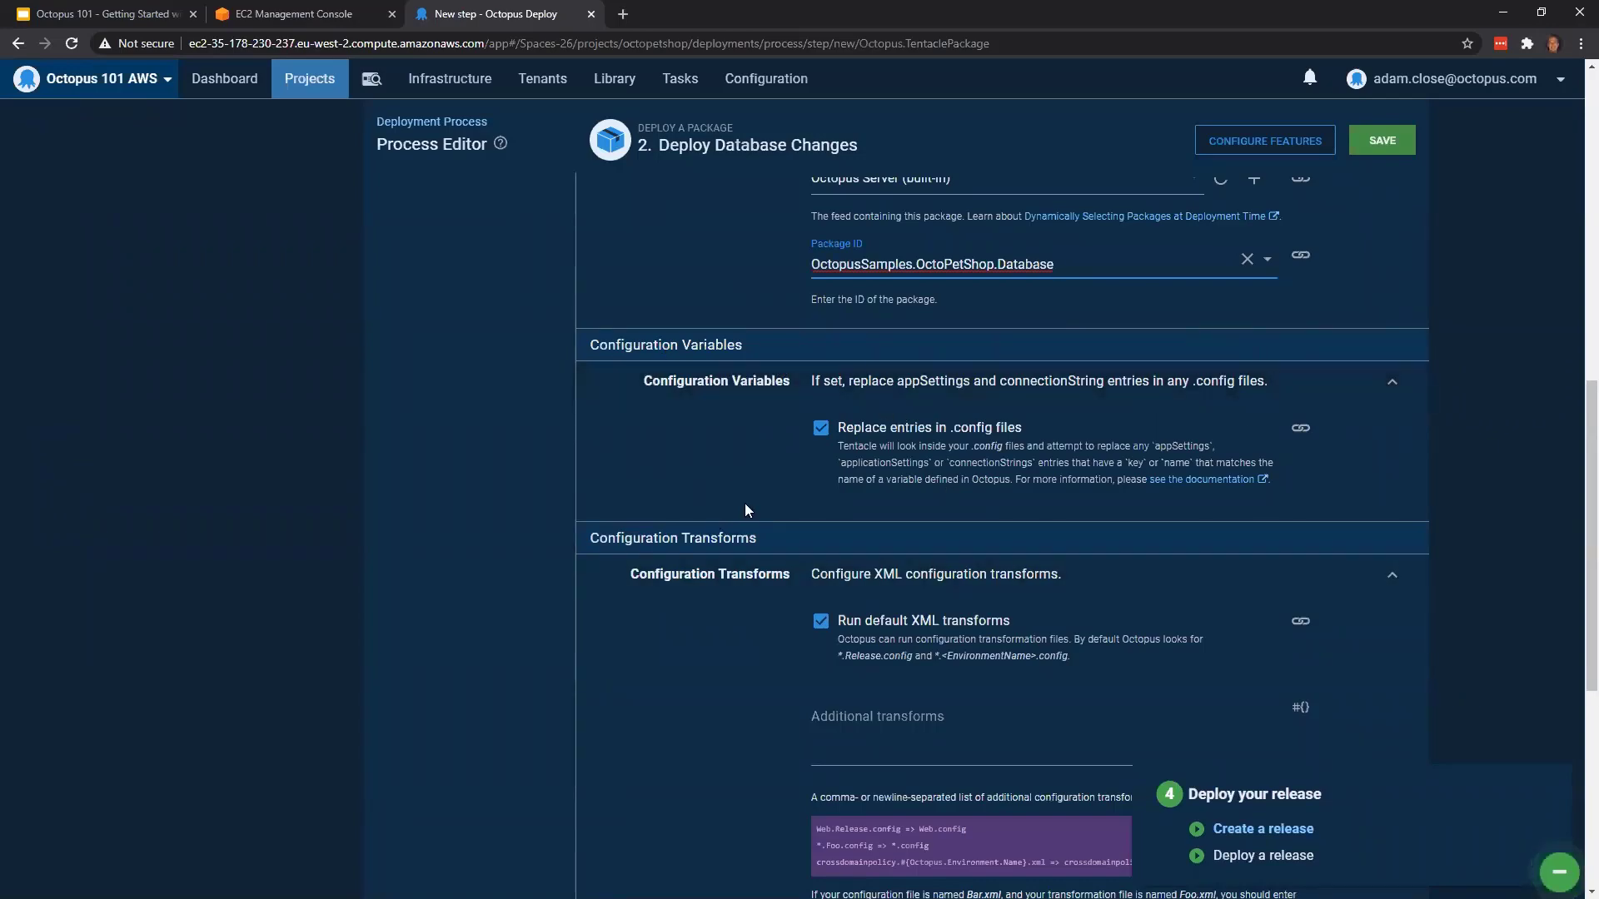
{"action": "scroll", "coordinate": [743, 459], "scroll_direction": "down", "scroll_amount": 5}
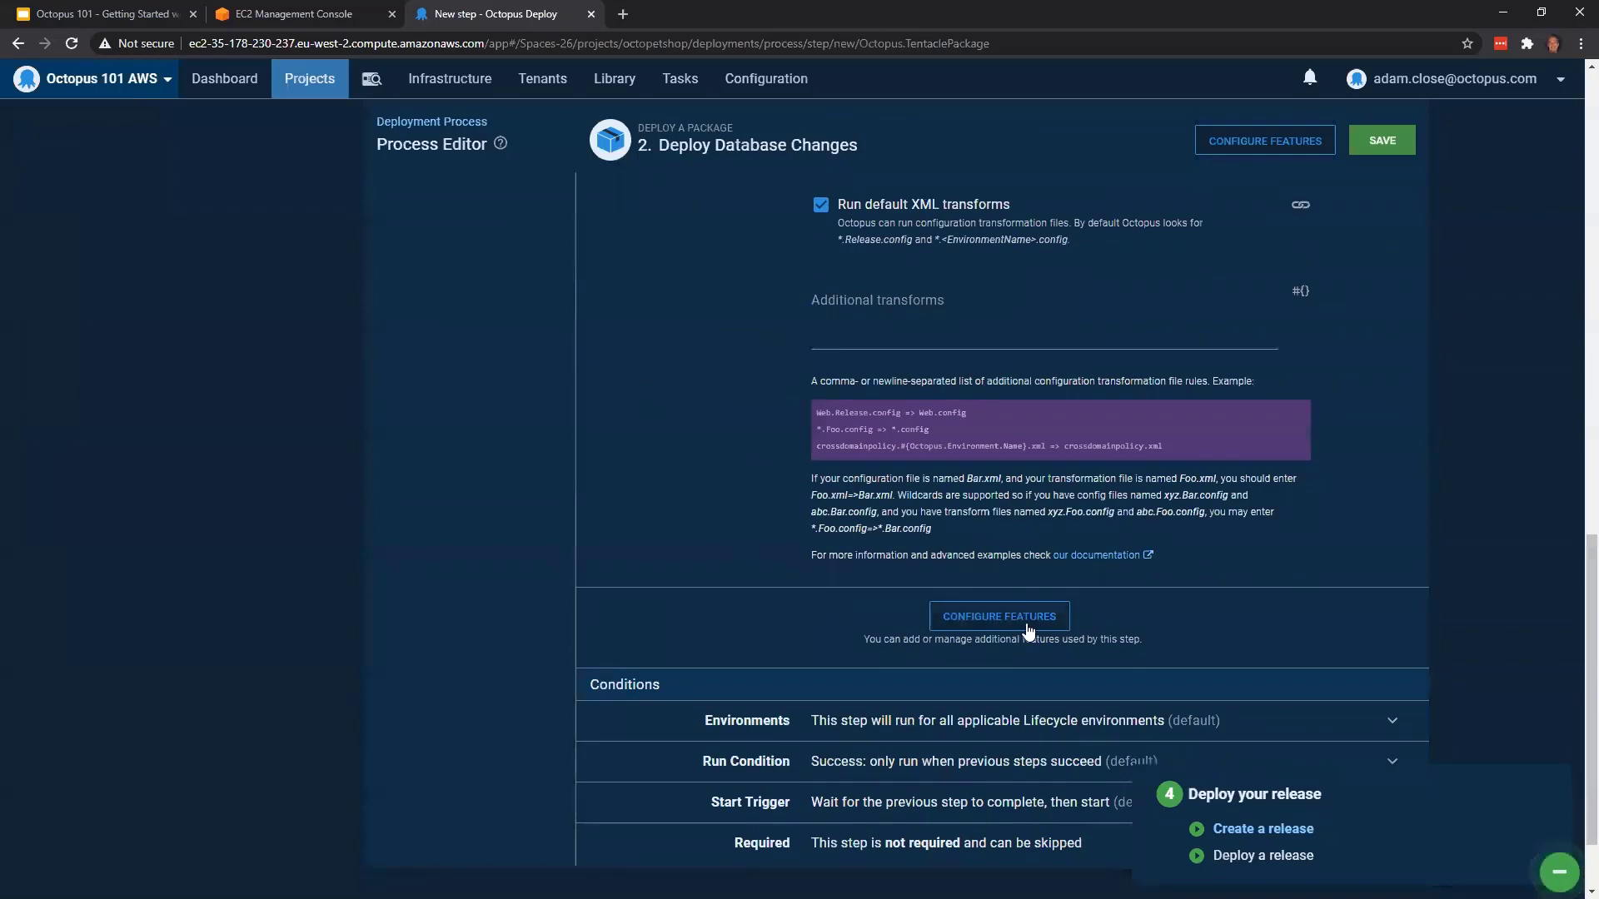
{"action": "left_click", "coordinate": [1029, 627]}
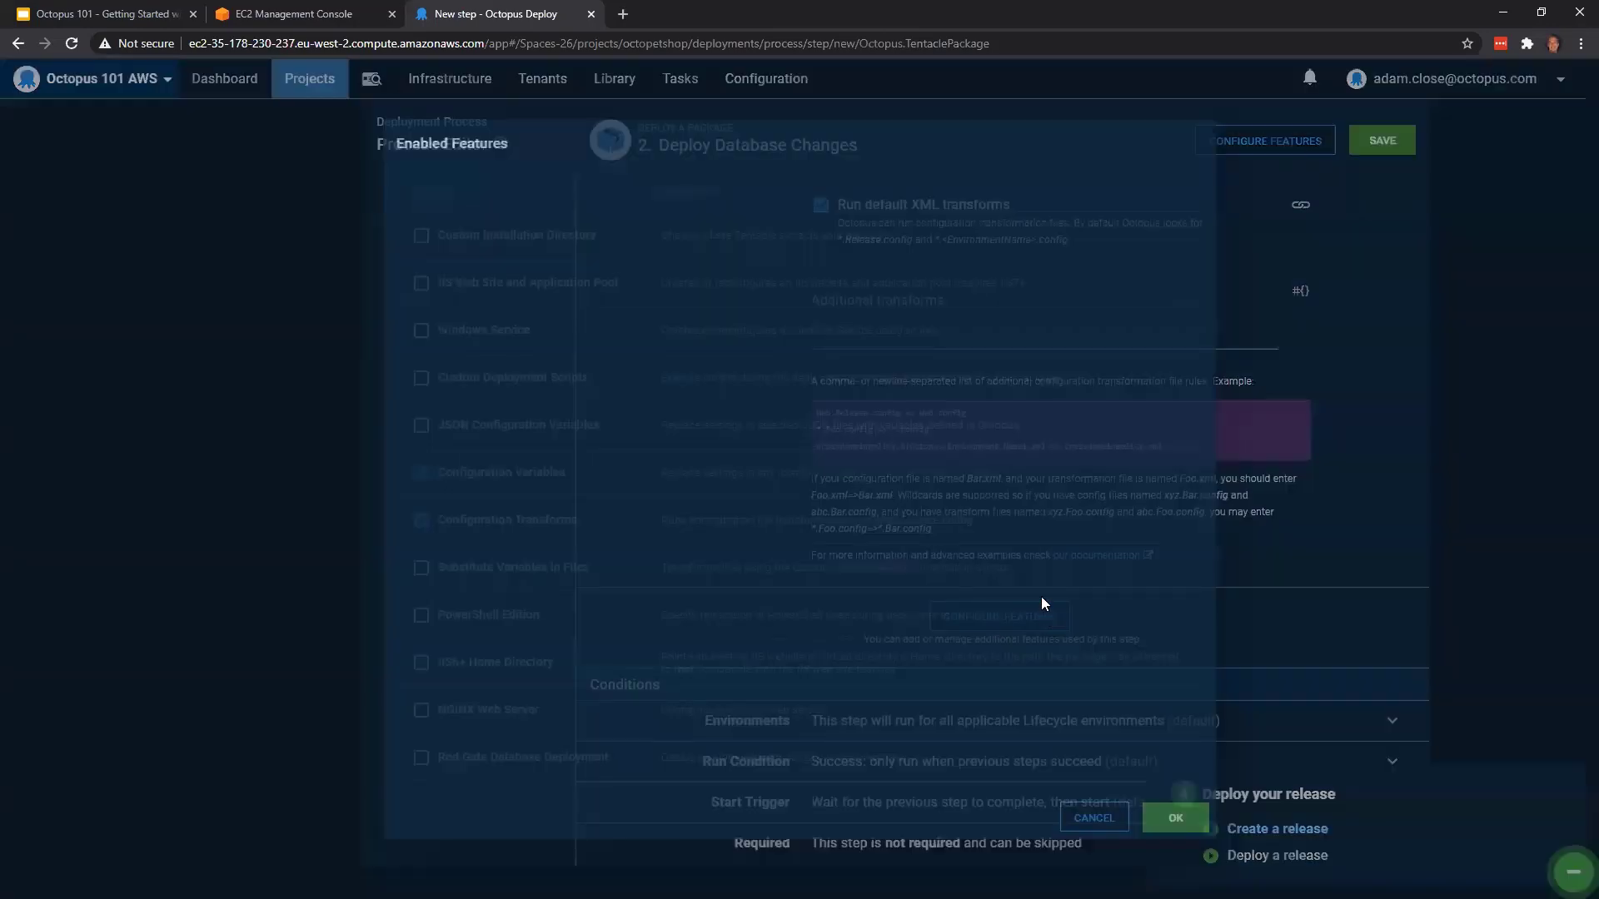
{"action": "left_click", "coordinate": [1175, 818]}
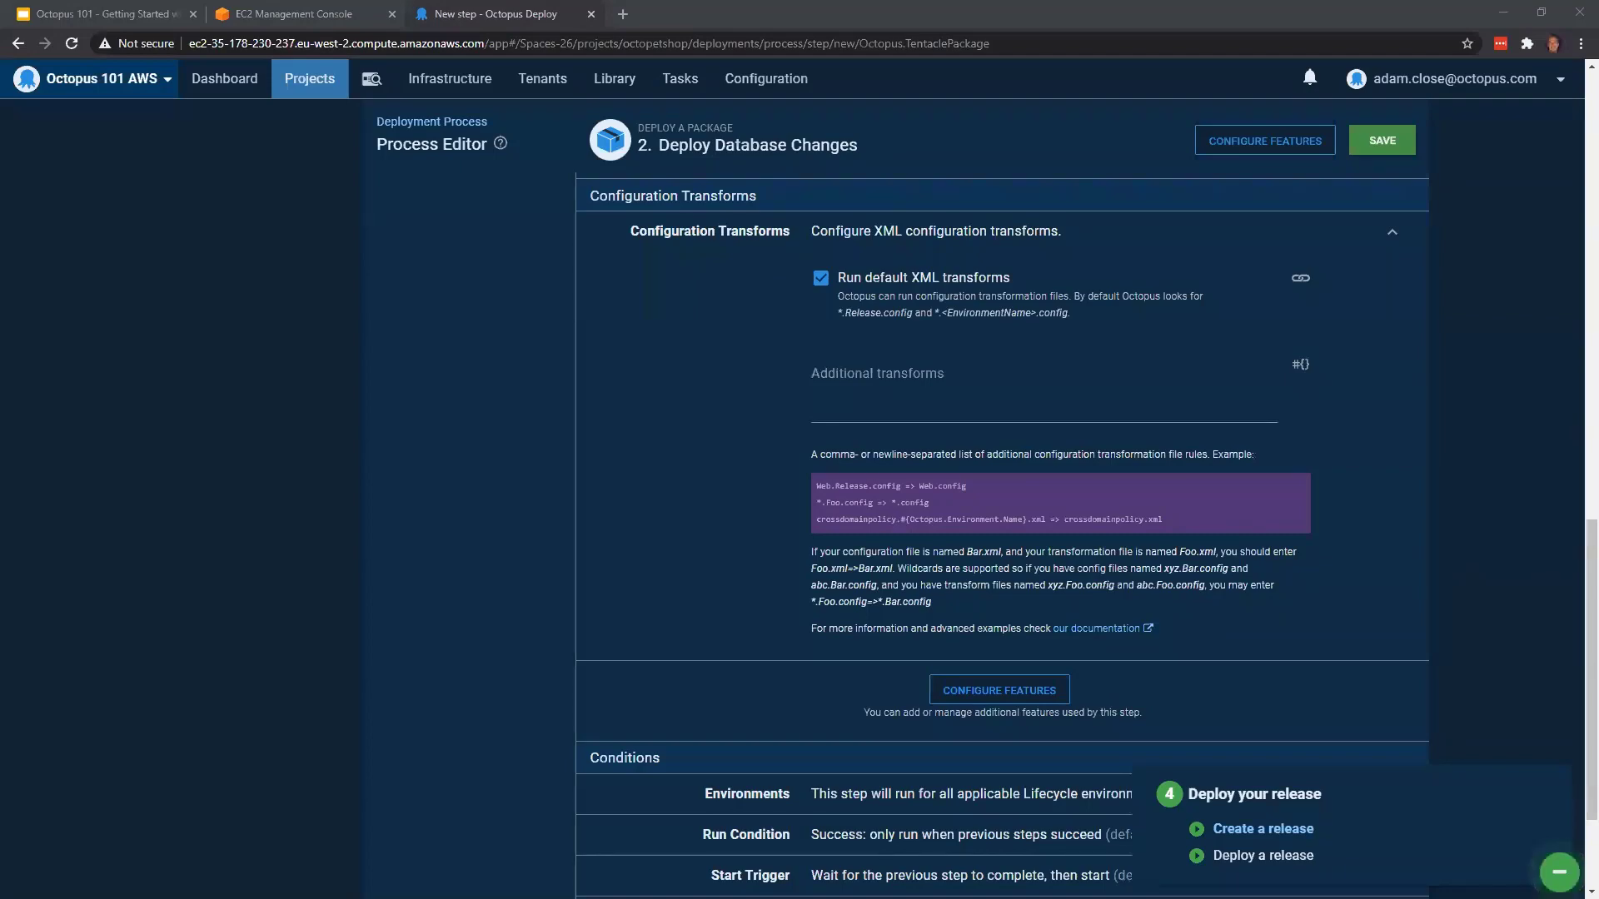
Examine the OctopusSamples.OctoPetShop.Database.2020.07.20.2.zip package in File Explorer, locating its database executable and the deploy.ps1 script
{"action": "key", "text": "alt+Tab"}
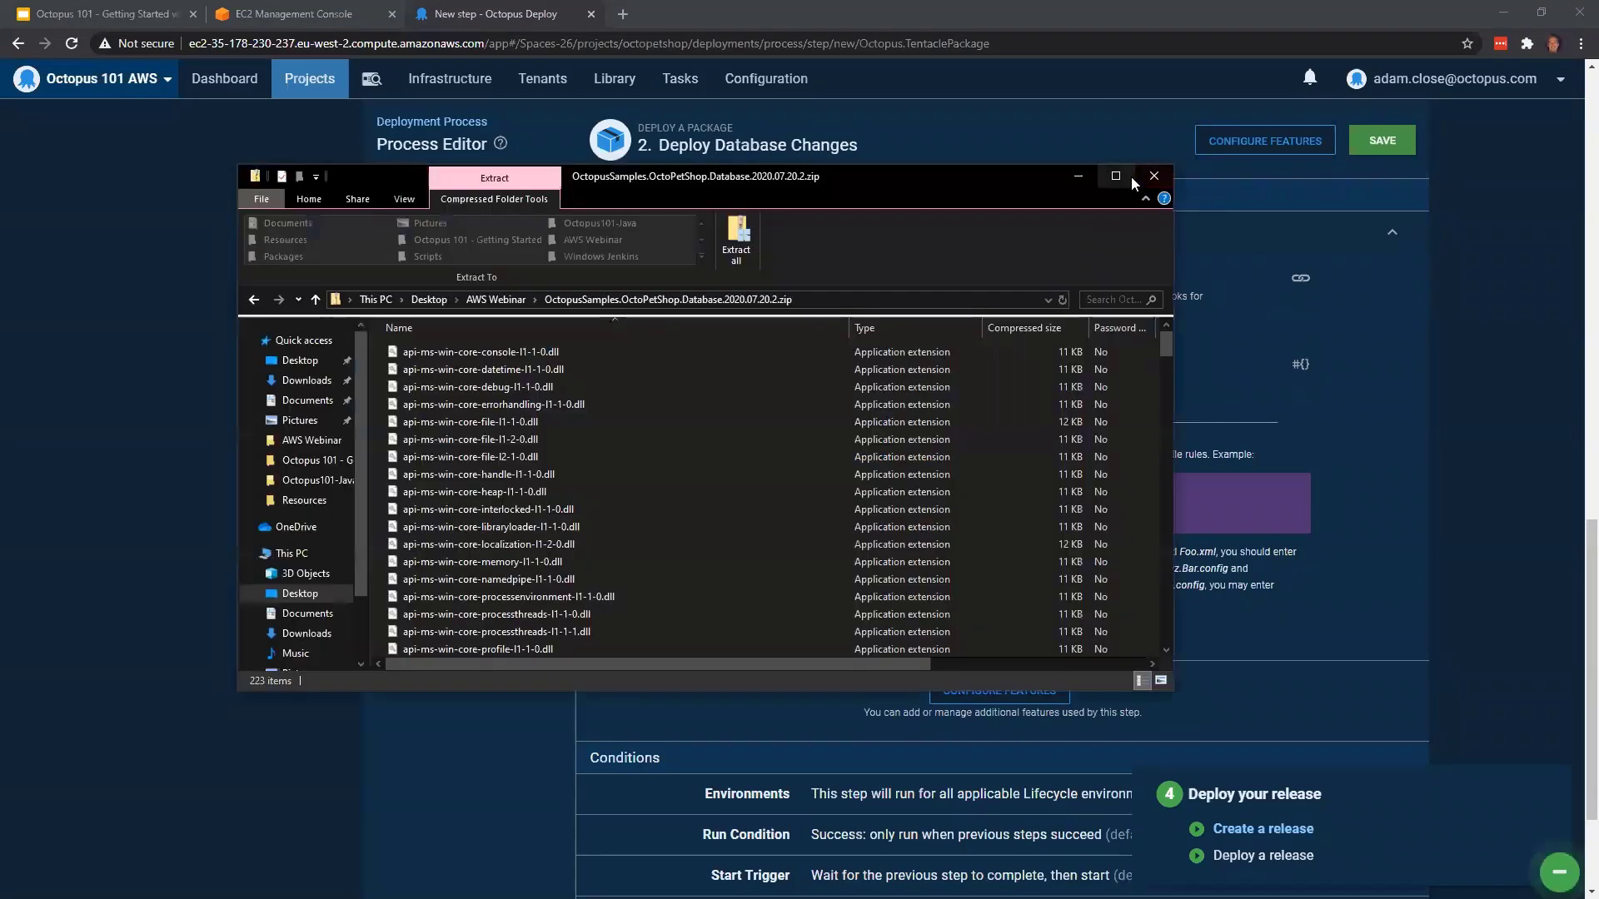
{"action": "key", "text": "super+Up"}
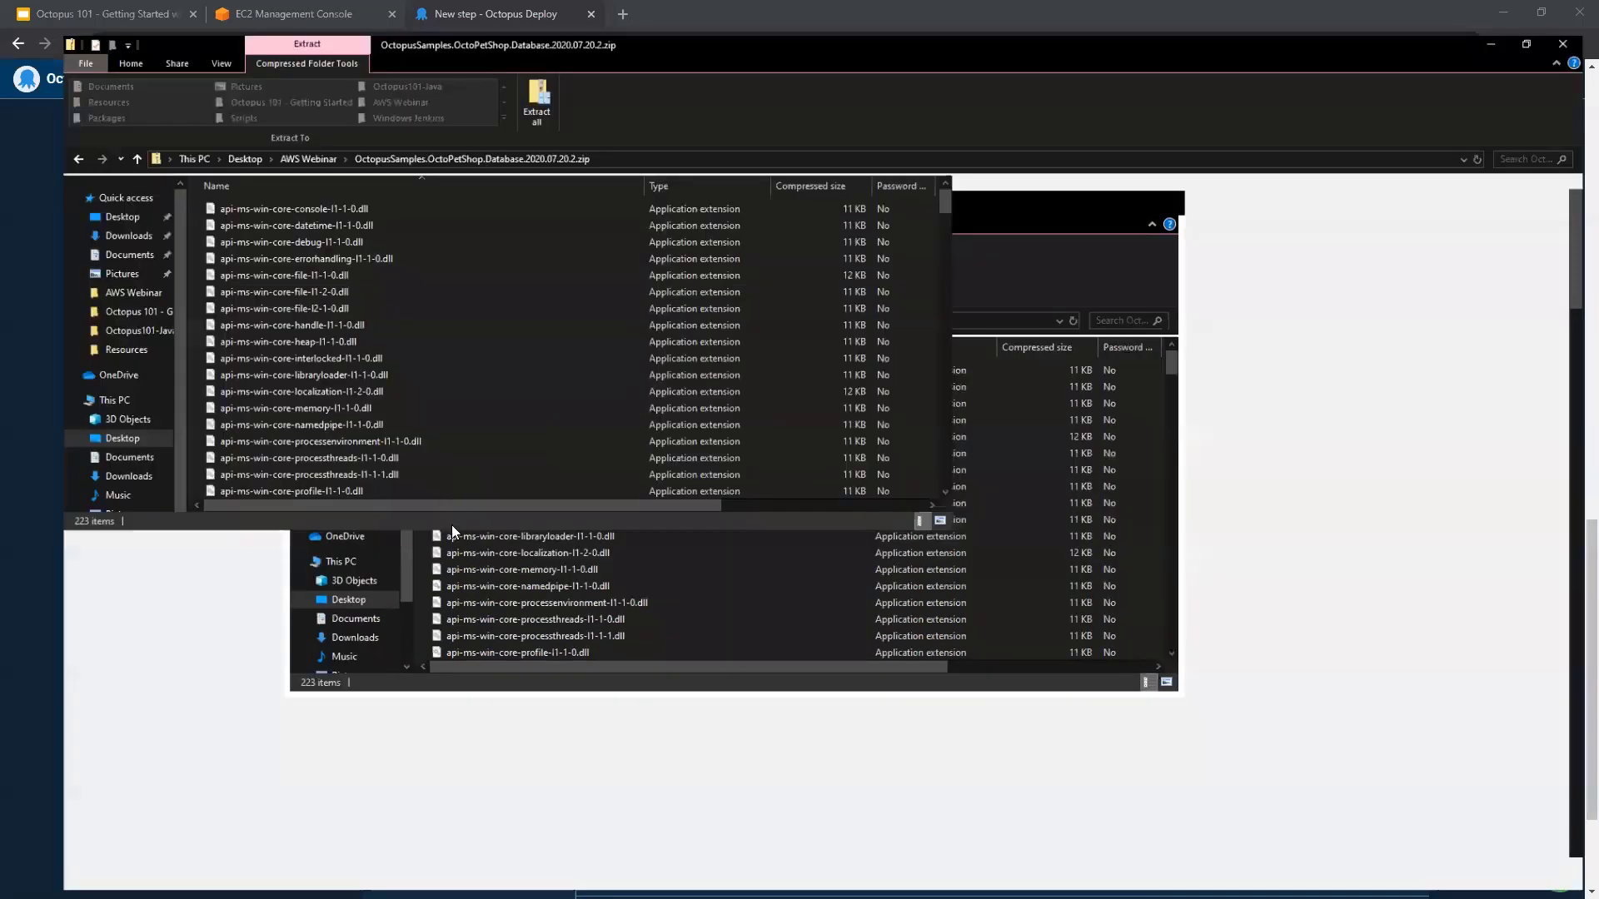
{"action": "scroll", "coordinate": [449, 524], "scroll_direction": "down", "scroll_amount": 10}
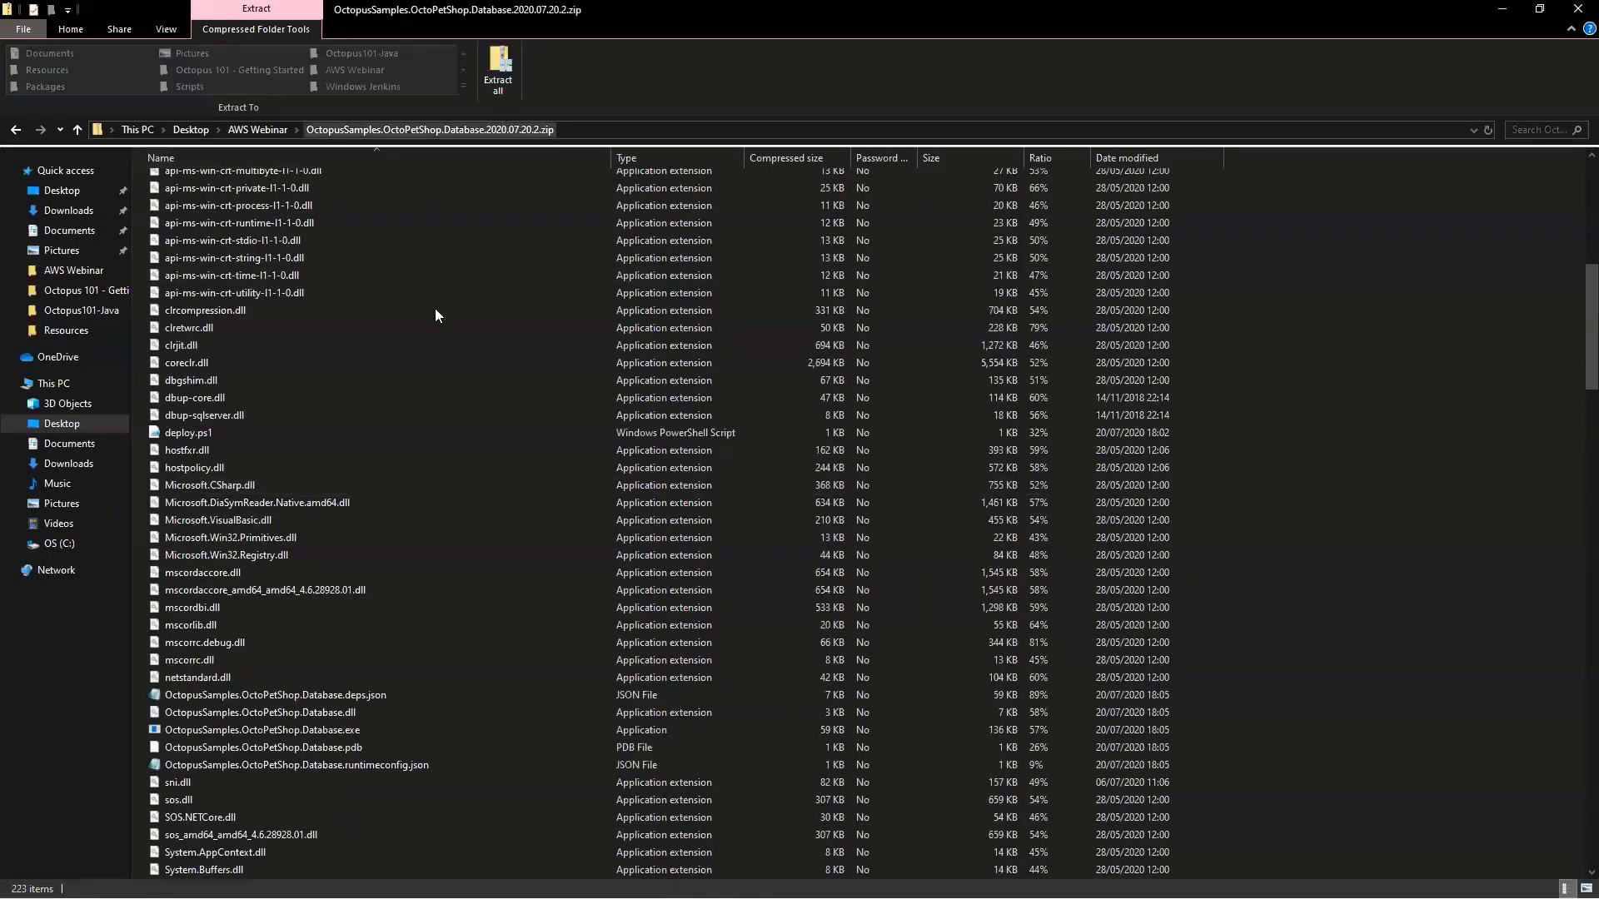
{"action": "scroll", "coordinate": [392, 583], "scroll_direction": "down", "scroll_amount": 2}
{"action": "left_click", "coordinate": [381, 624]}
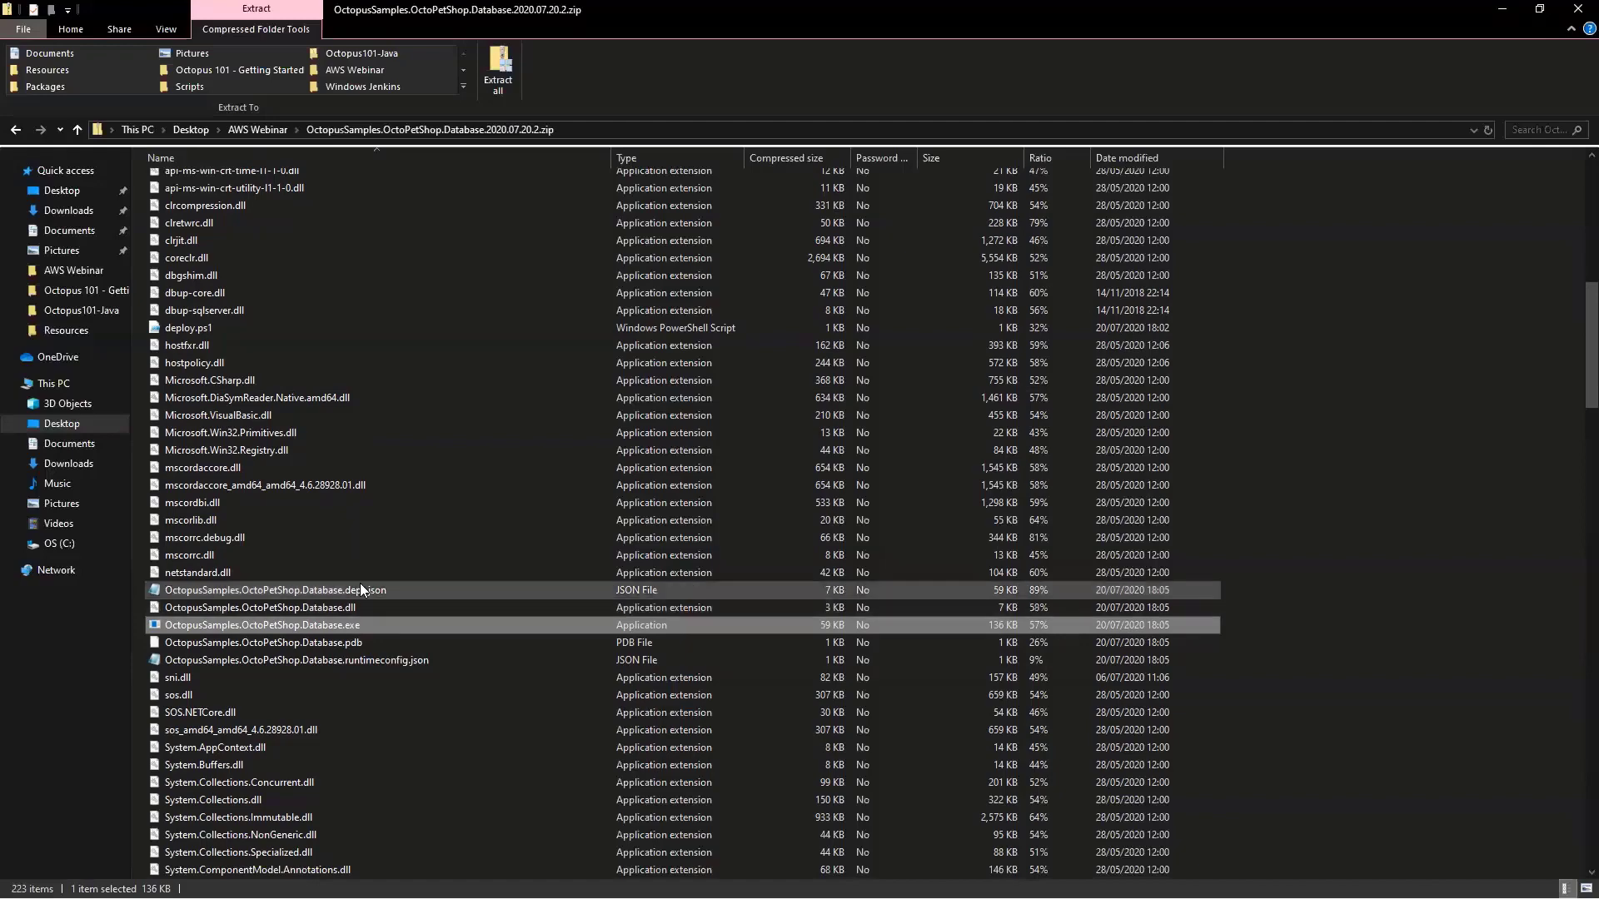
{"action": "scroll", "coordinate": [359, 583], "scroll_direction": "up", "scroll_amount": 4}
{"action": "scroll", "coordinate": [355, 586], "scroll_direction": "up", "scroll_amount": 3}
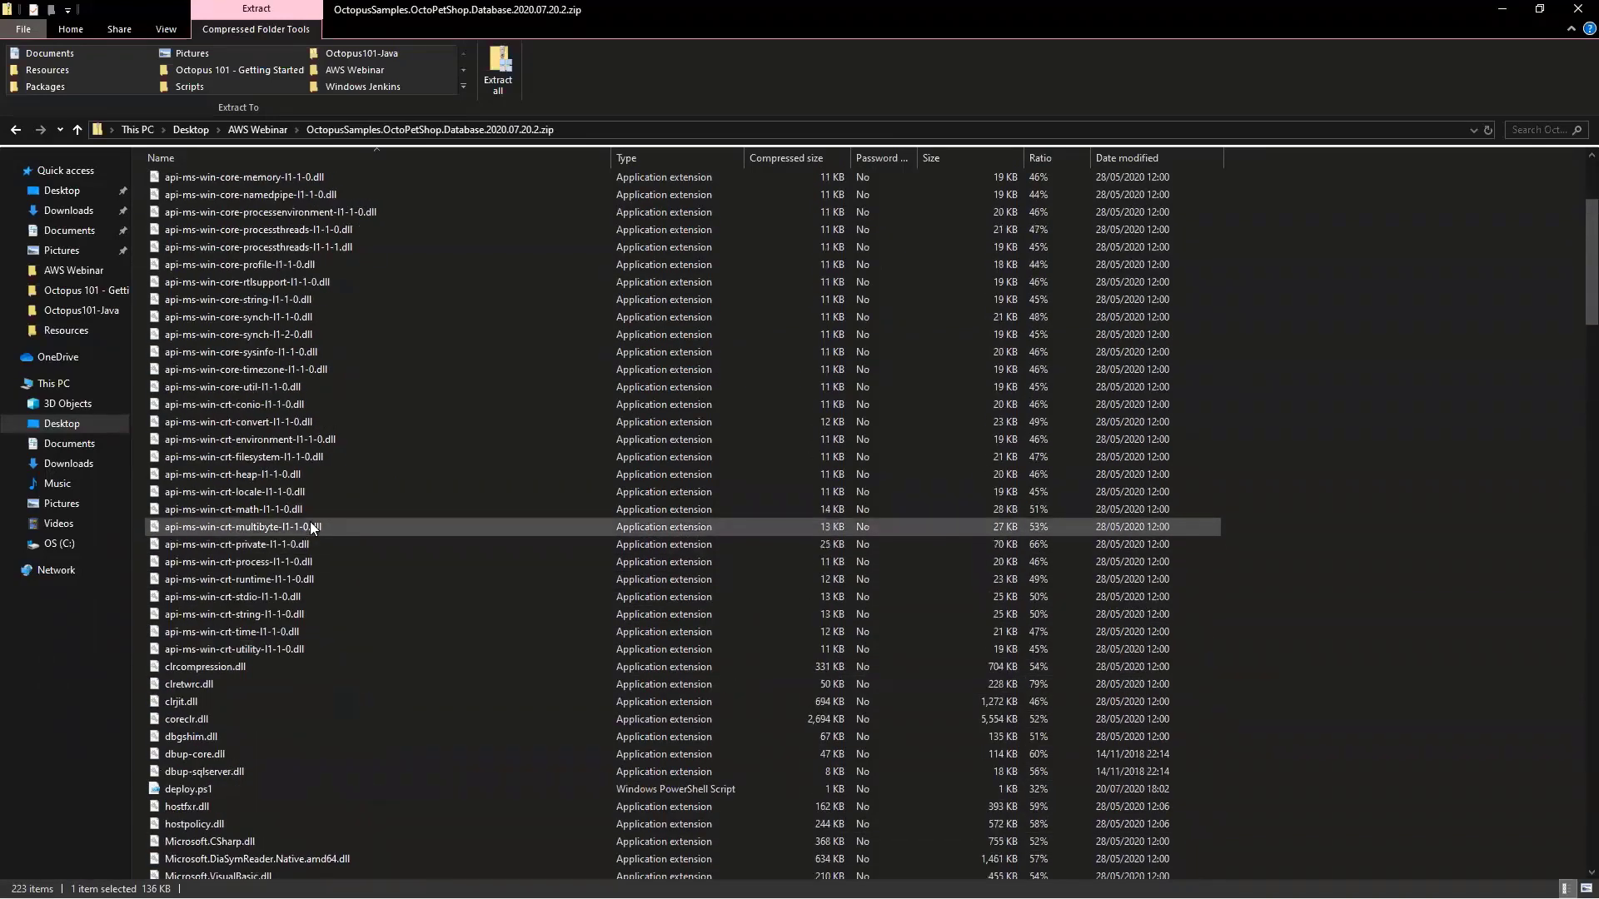
{"action": "left_click", "coordinate": [240, 698]}
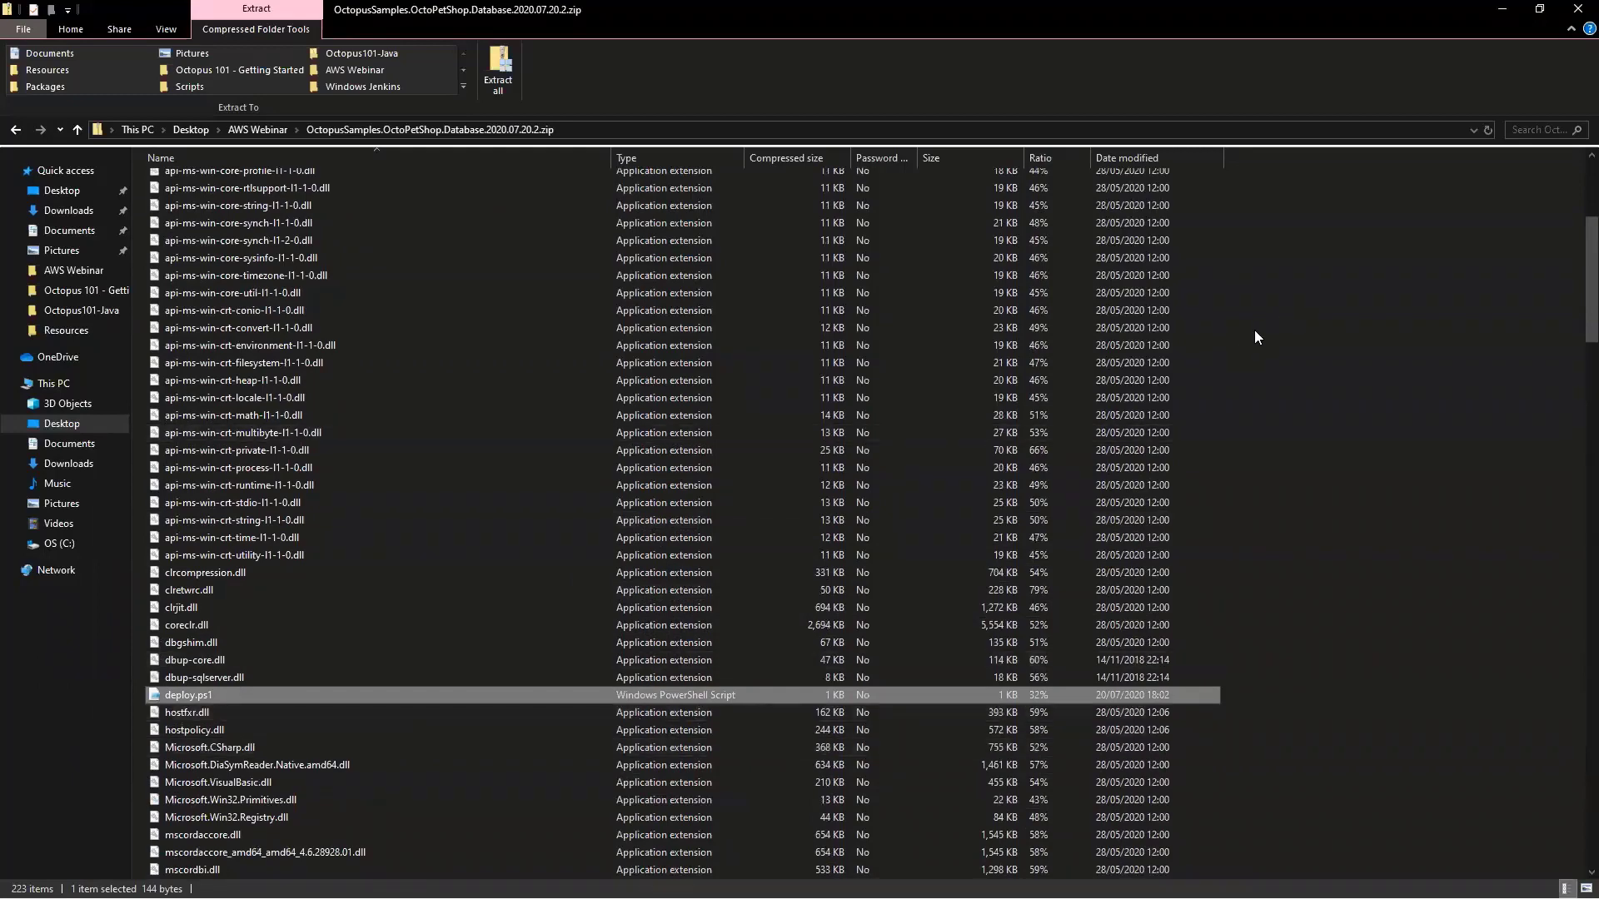
{"action": "left_click", "coordinate": [1502, 12]}
Expand the custom deployment scripts section and review the pre-deployment, deployment and post-deployment script editors
{"action": "scroll", "coordinate": [792, 405], "scroll_direction": "up", "scroll_amount": 5}
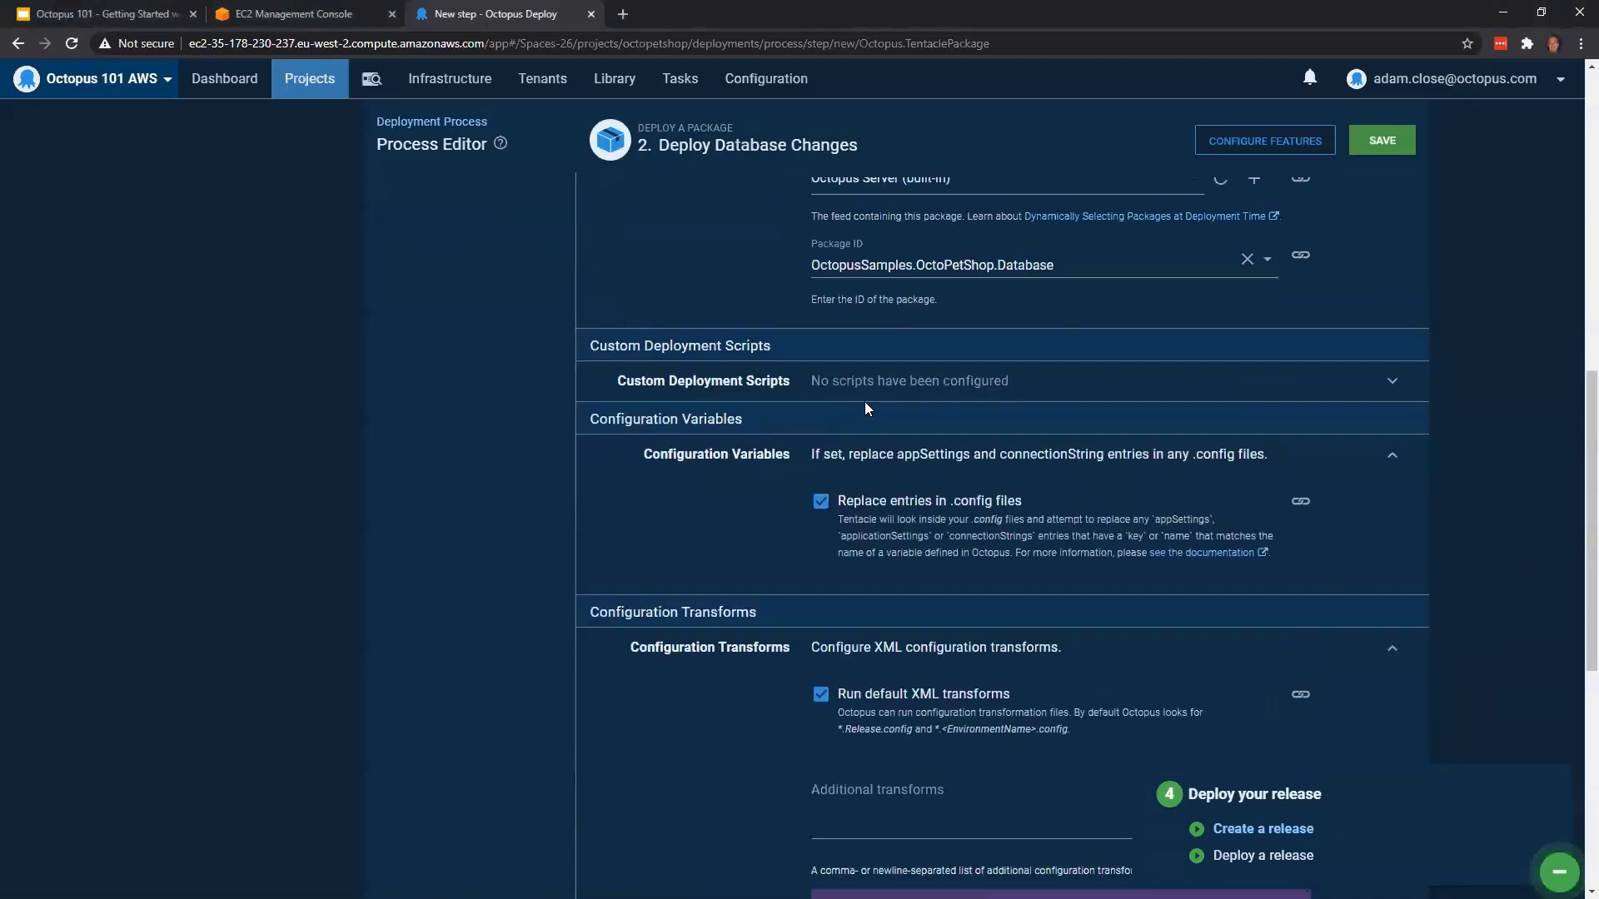
{"action": "left_click", "coordinate": [925, 382]}
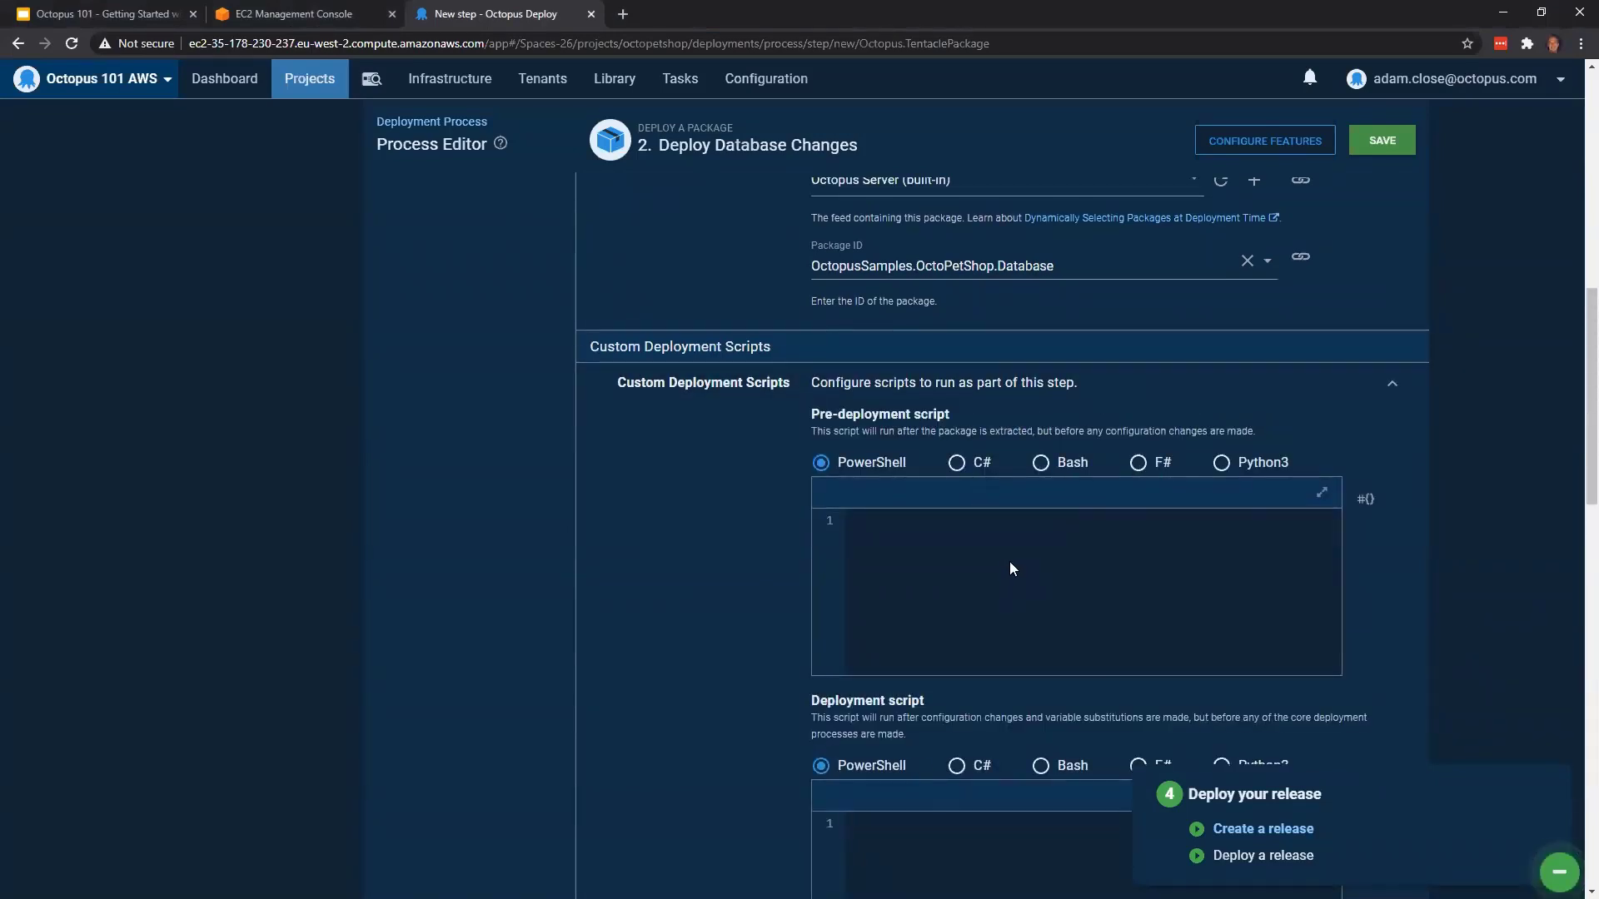
{"action": "scroll", "coordinate": [1016, 738], "scroll_direction": "down", "scroll_amount": 4}
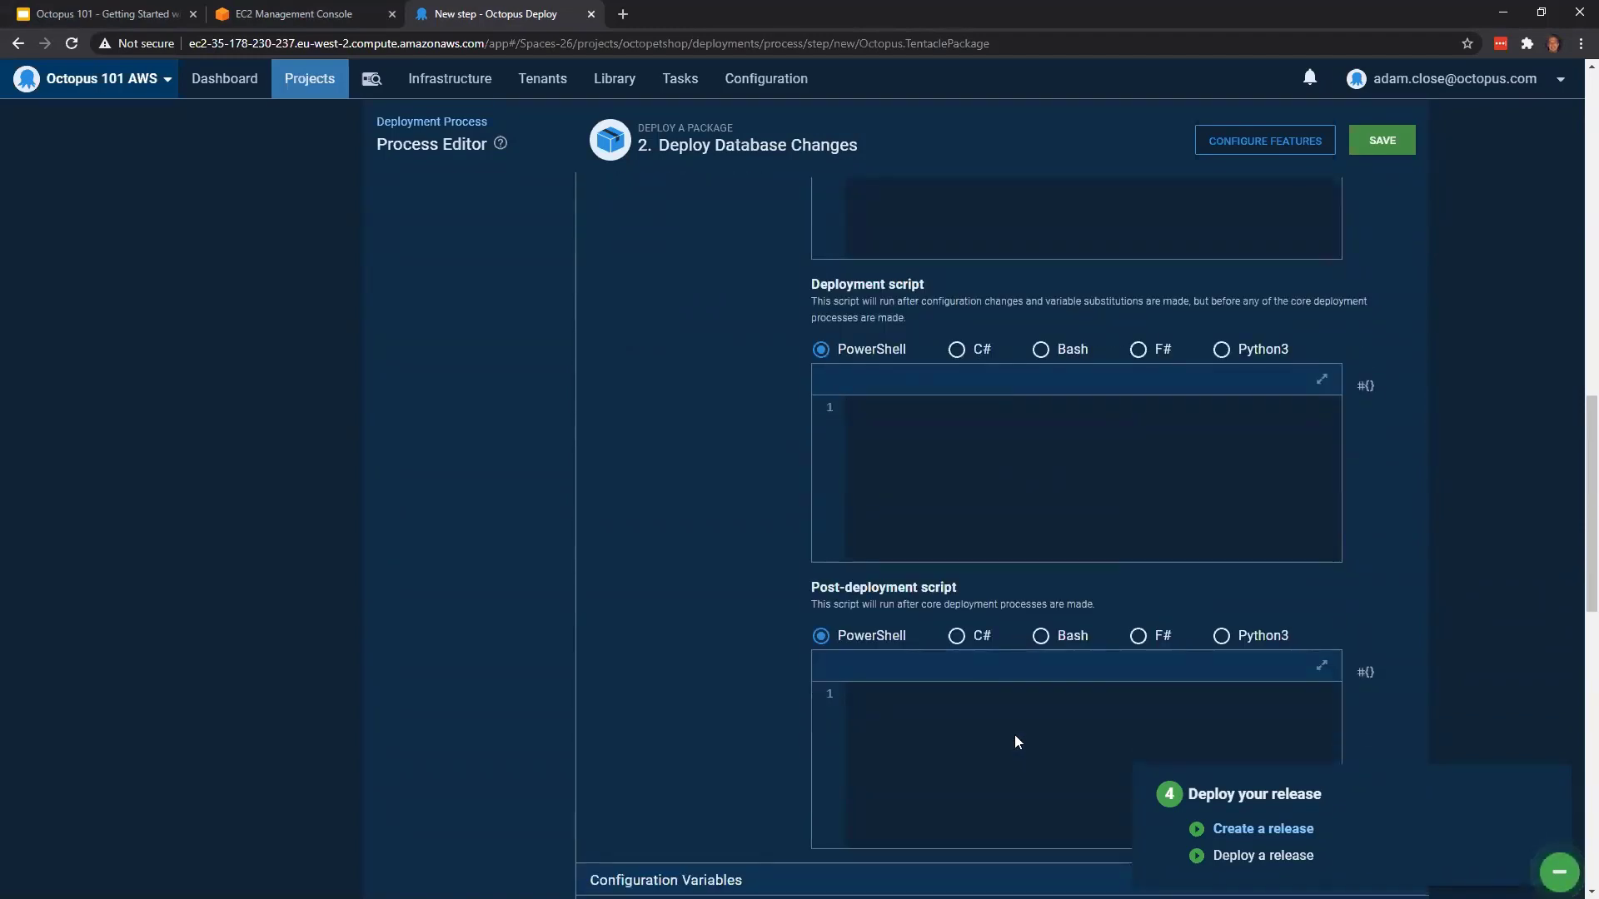
{"action": "scroll", "coordinate": [958, 319], "scroll_direction": "up", "scroll_amount": 1}
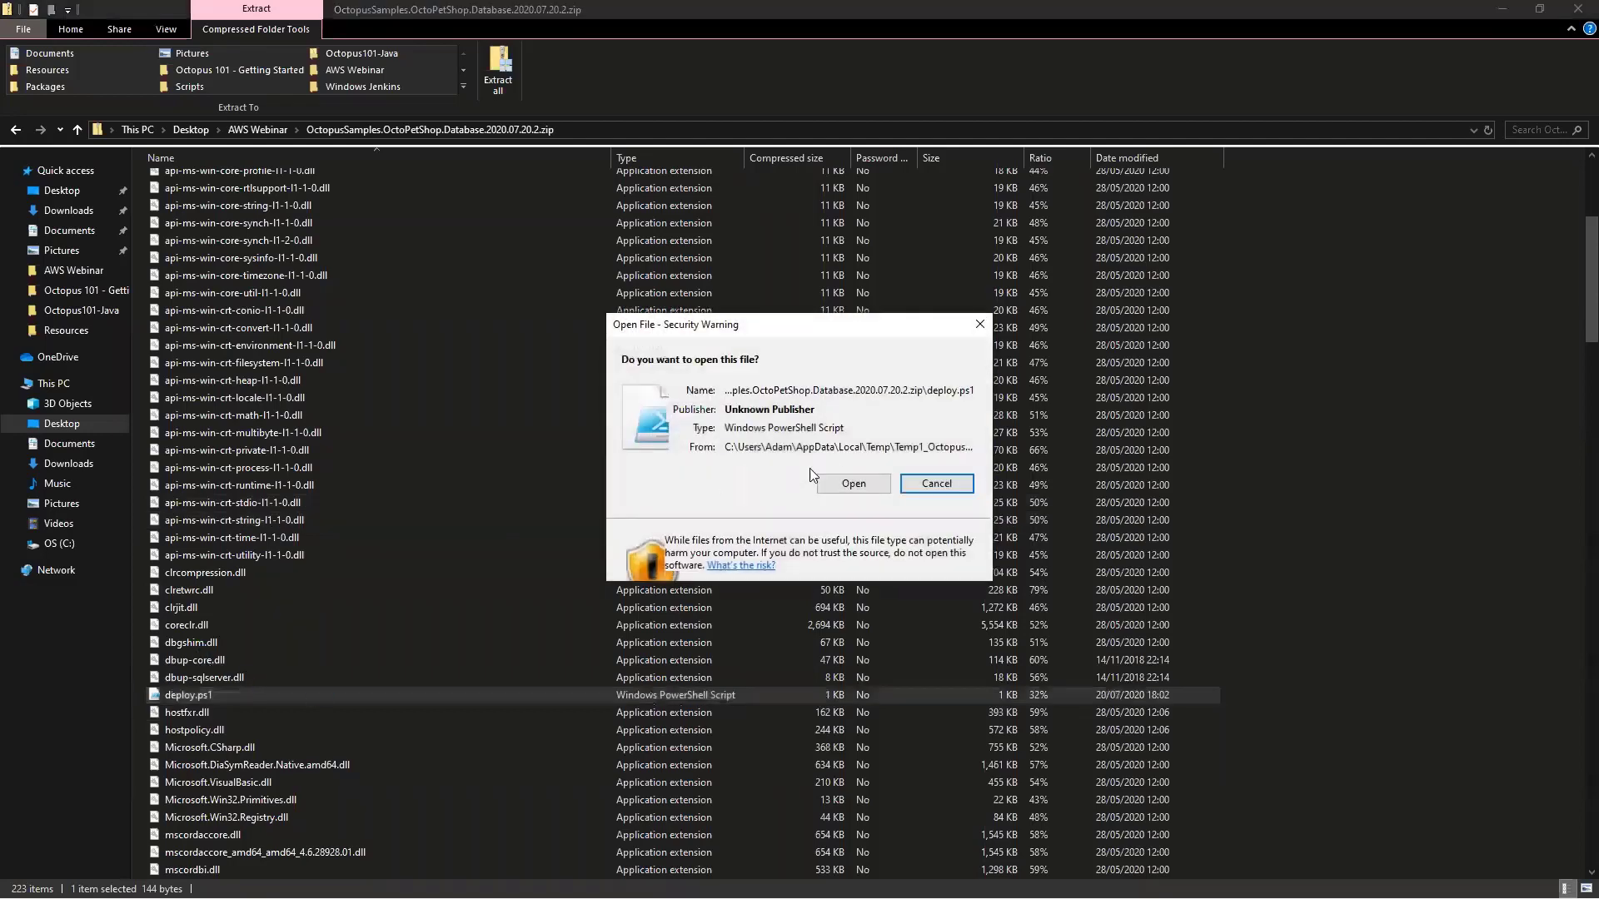
Open deploy.ps1 from the database package to read its commands, and close the script and the package window
{"action": "left_click", "coordinate": [843, 476]}
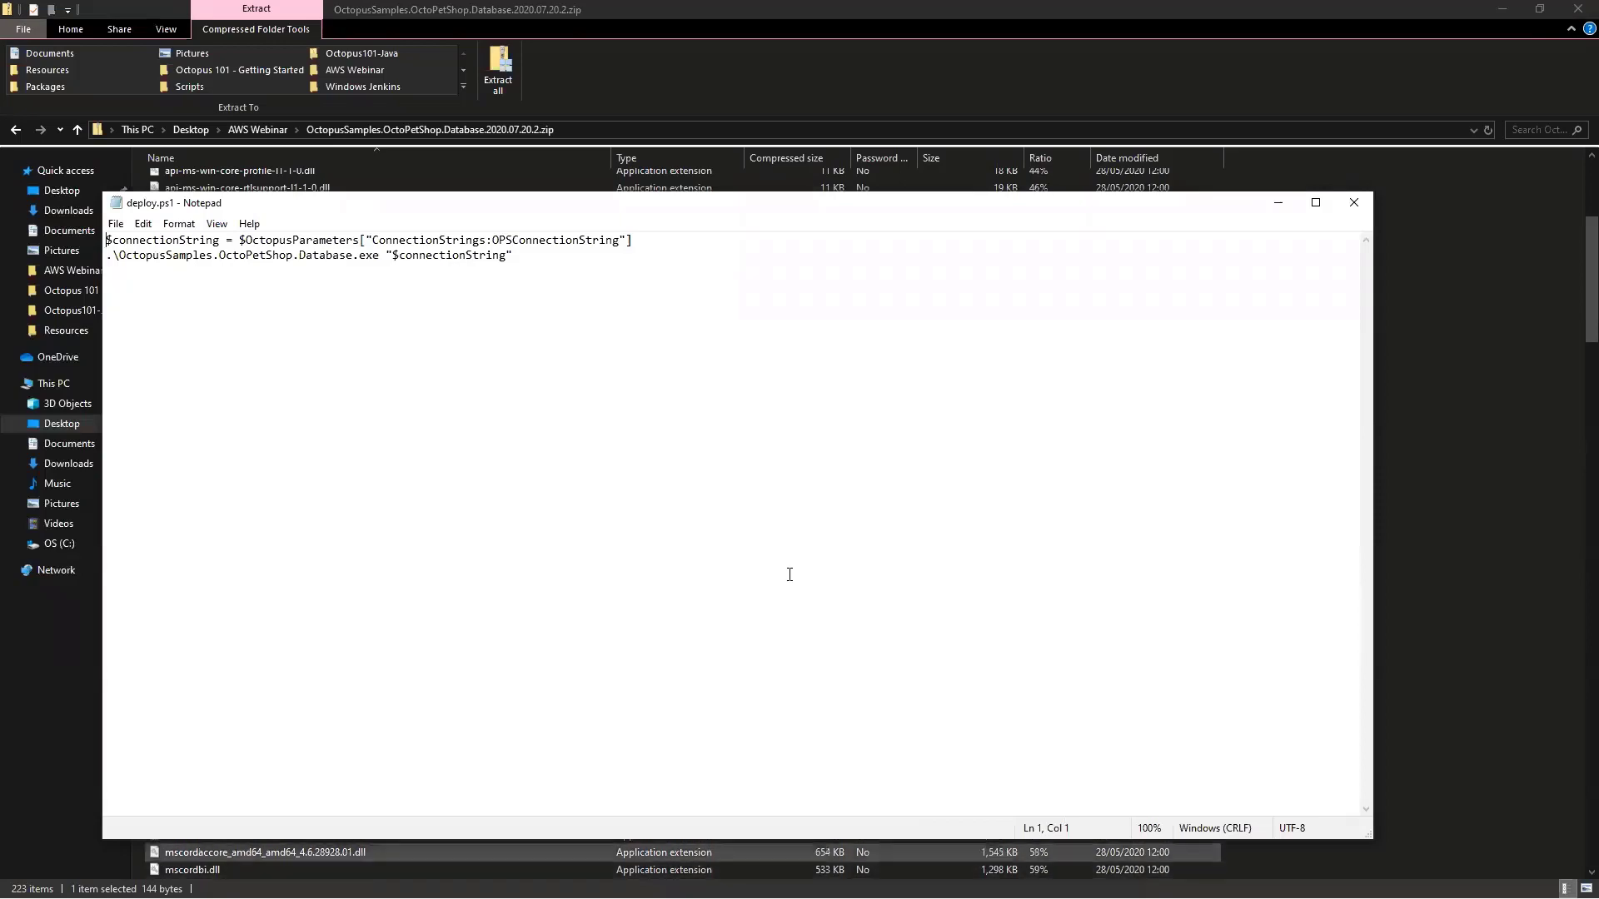
{"action": "left_click", "coordinate": [1341, 205]}
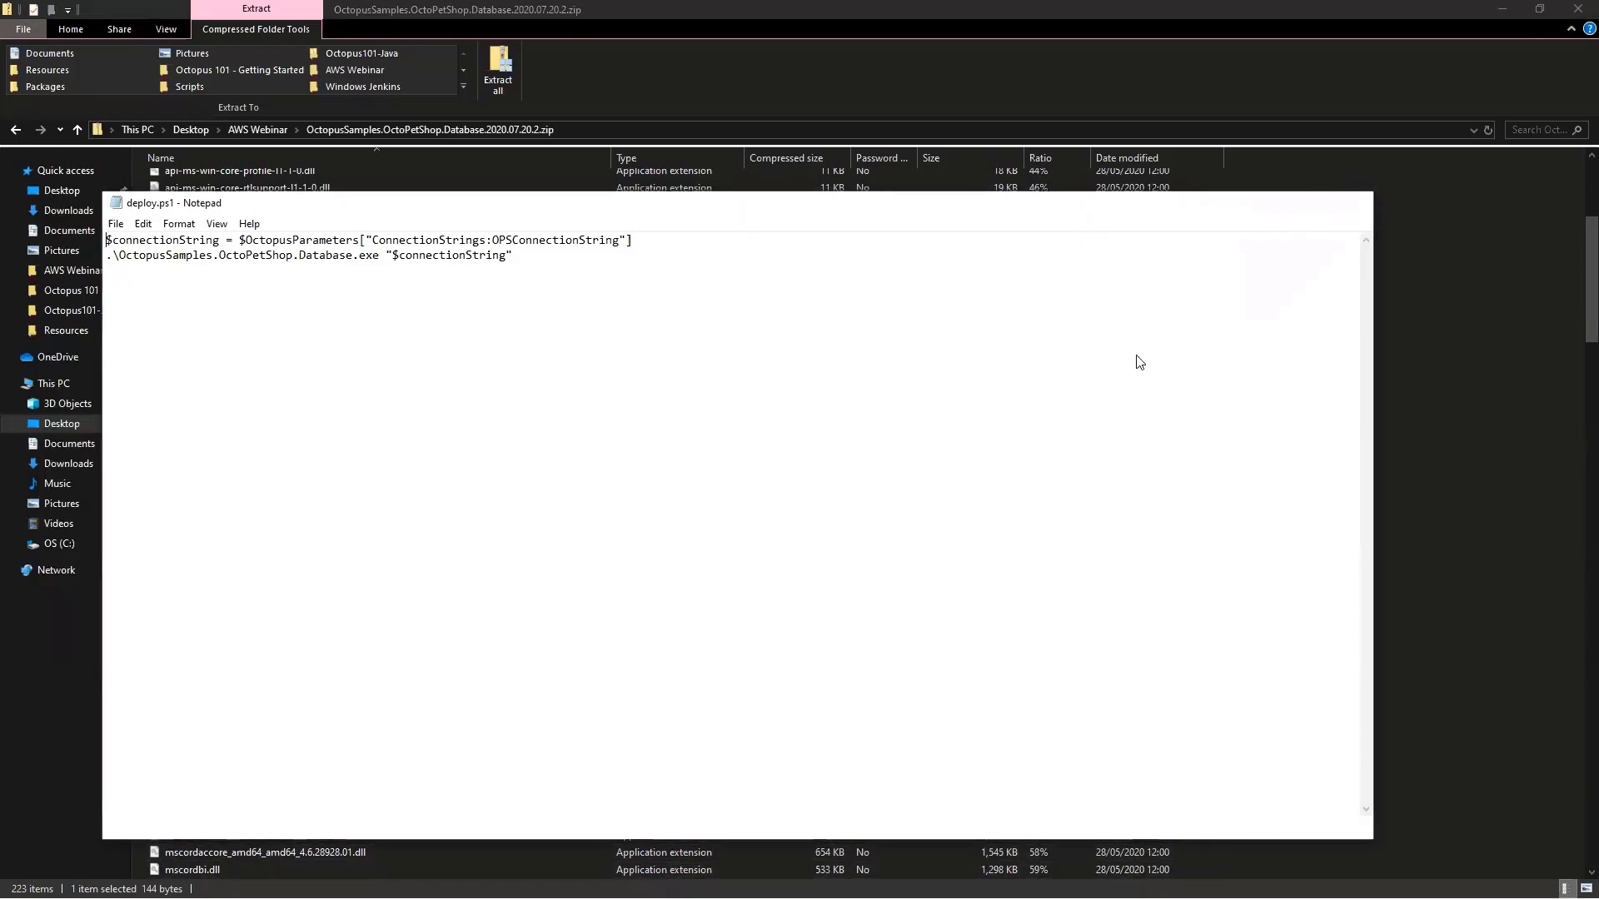
{"action": "left_click", "coordinate": [1575, 9]}
Disable the Custom Deployment Scripts feature and save the Deploy Database Changes step
{"action": "scroll", "coordinate": [1105, 405], "scroll_direction": "up", "scroll_amount": 1}
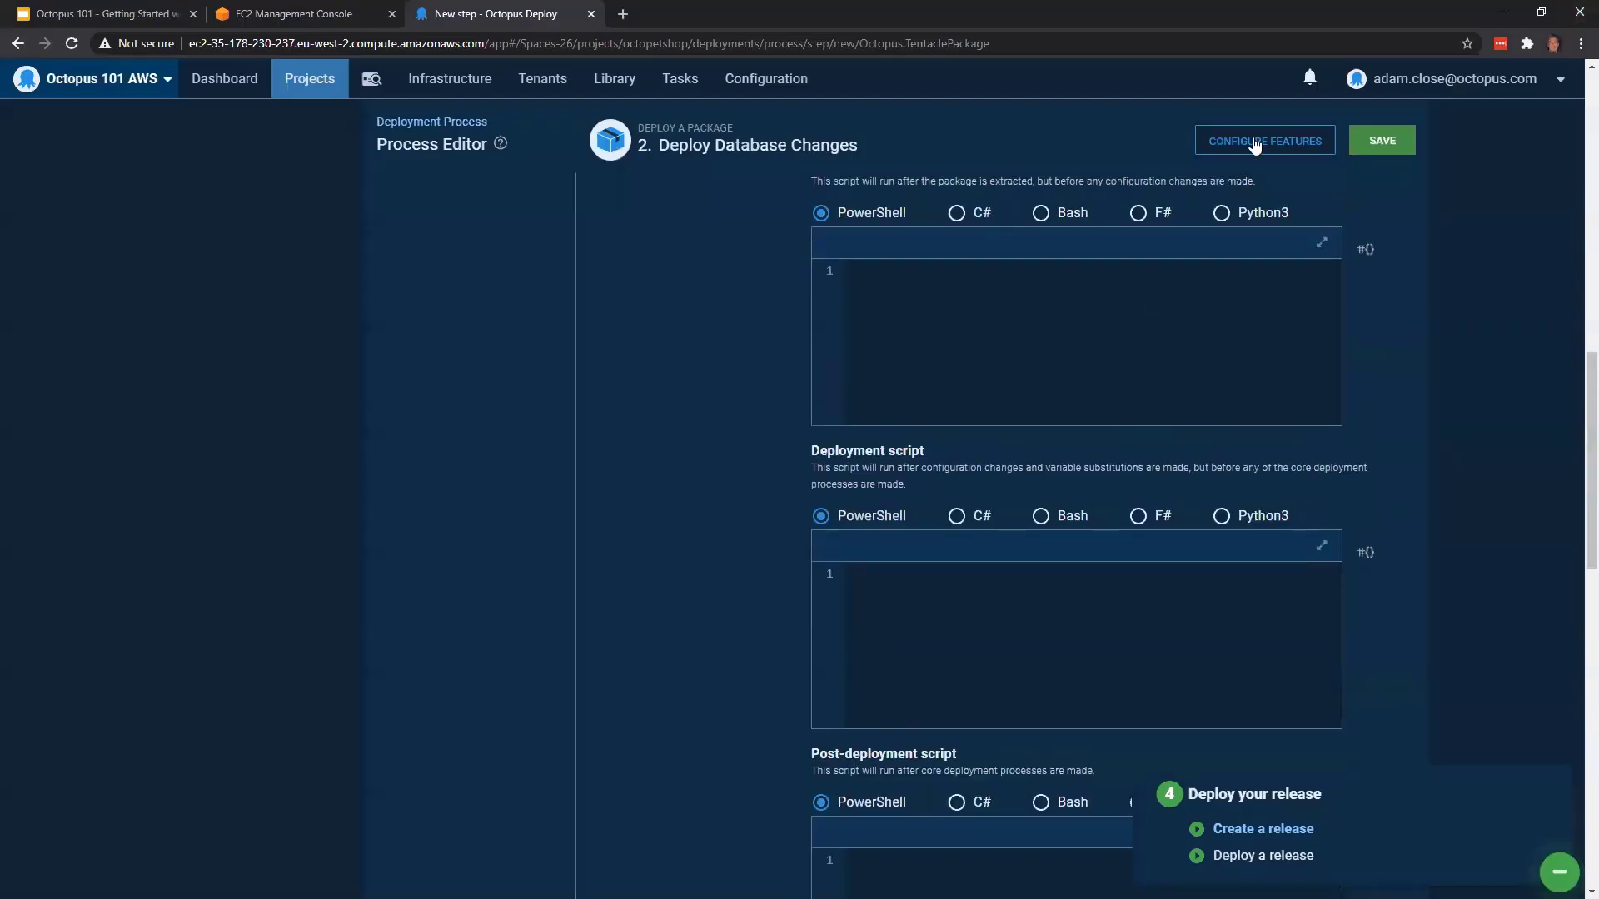
{"action": "left_click", "coordinate": [1251, 150]}
{"action": "left_click", "coordinate": [456, 384]}
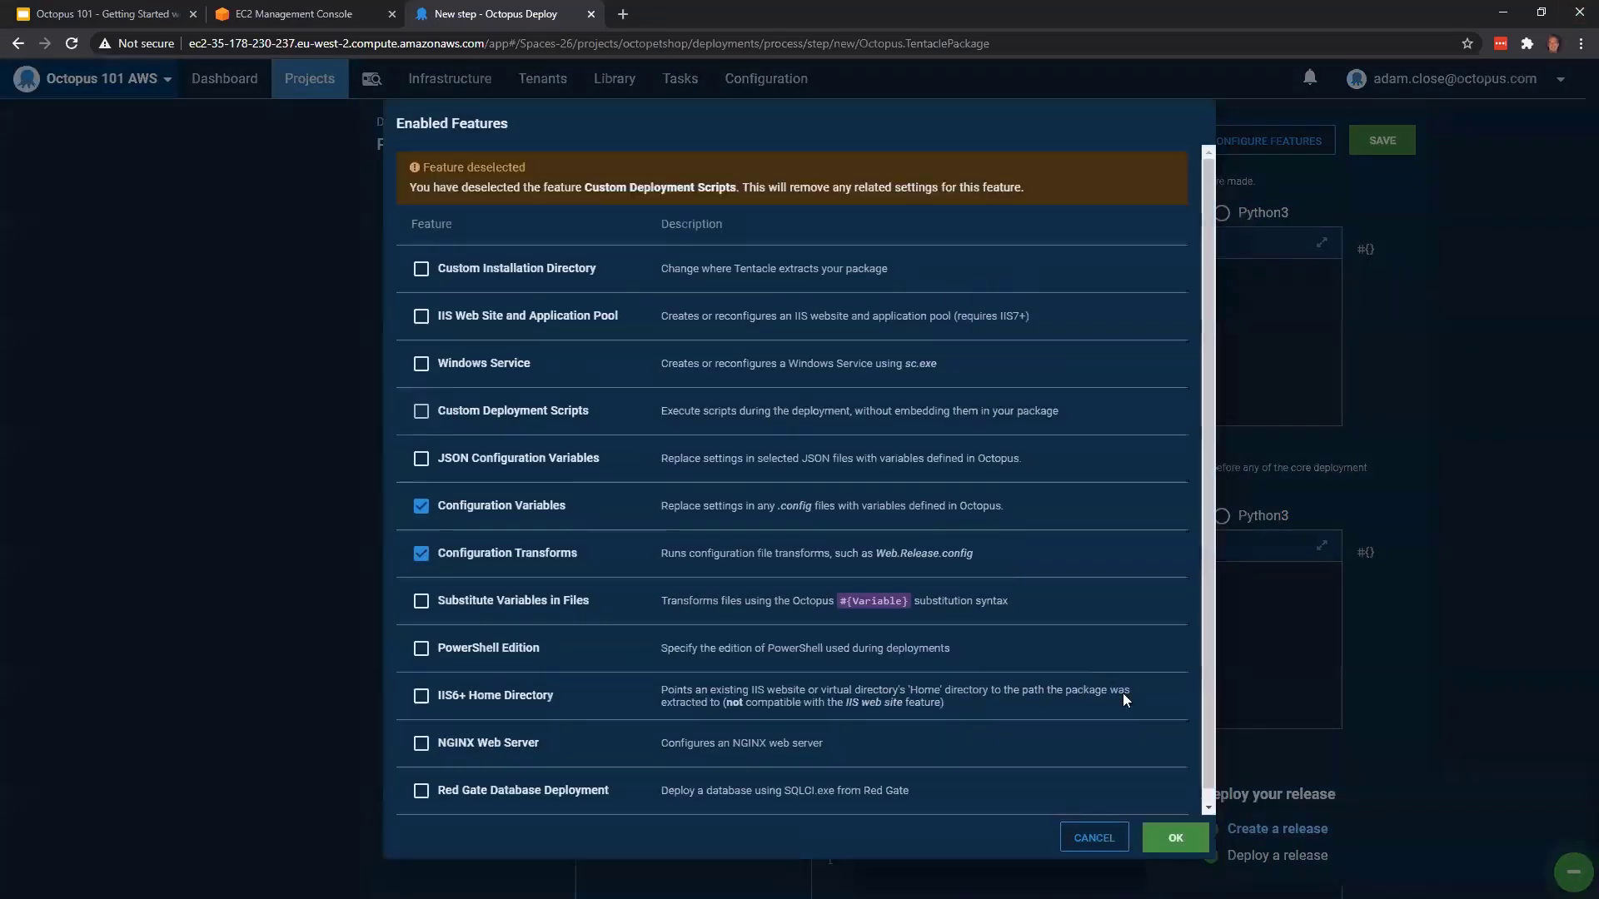
{"action": "left_click", "coordinate": [1175, 838]}
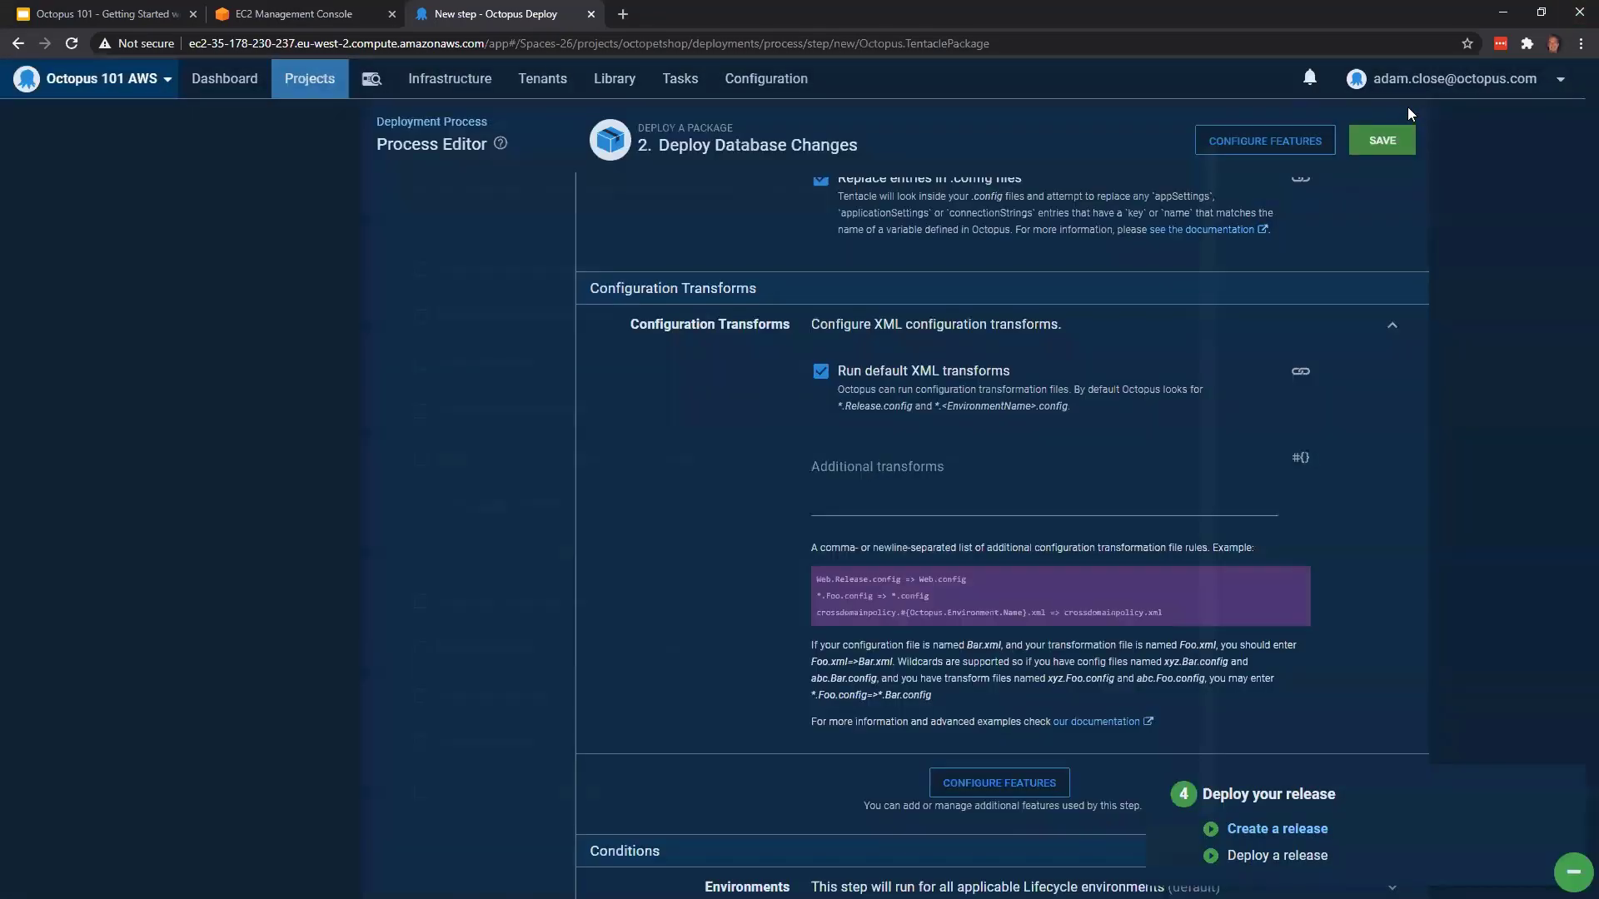
{"action": "left_click", "coordinate": [1393, 140]}
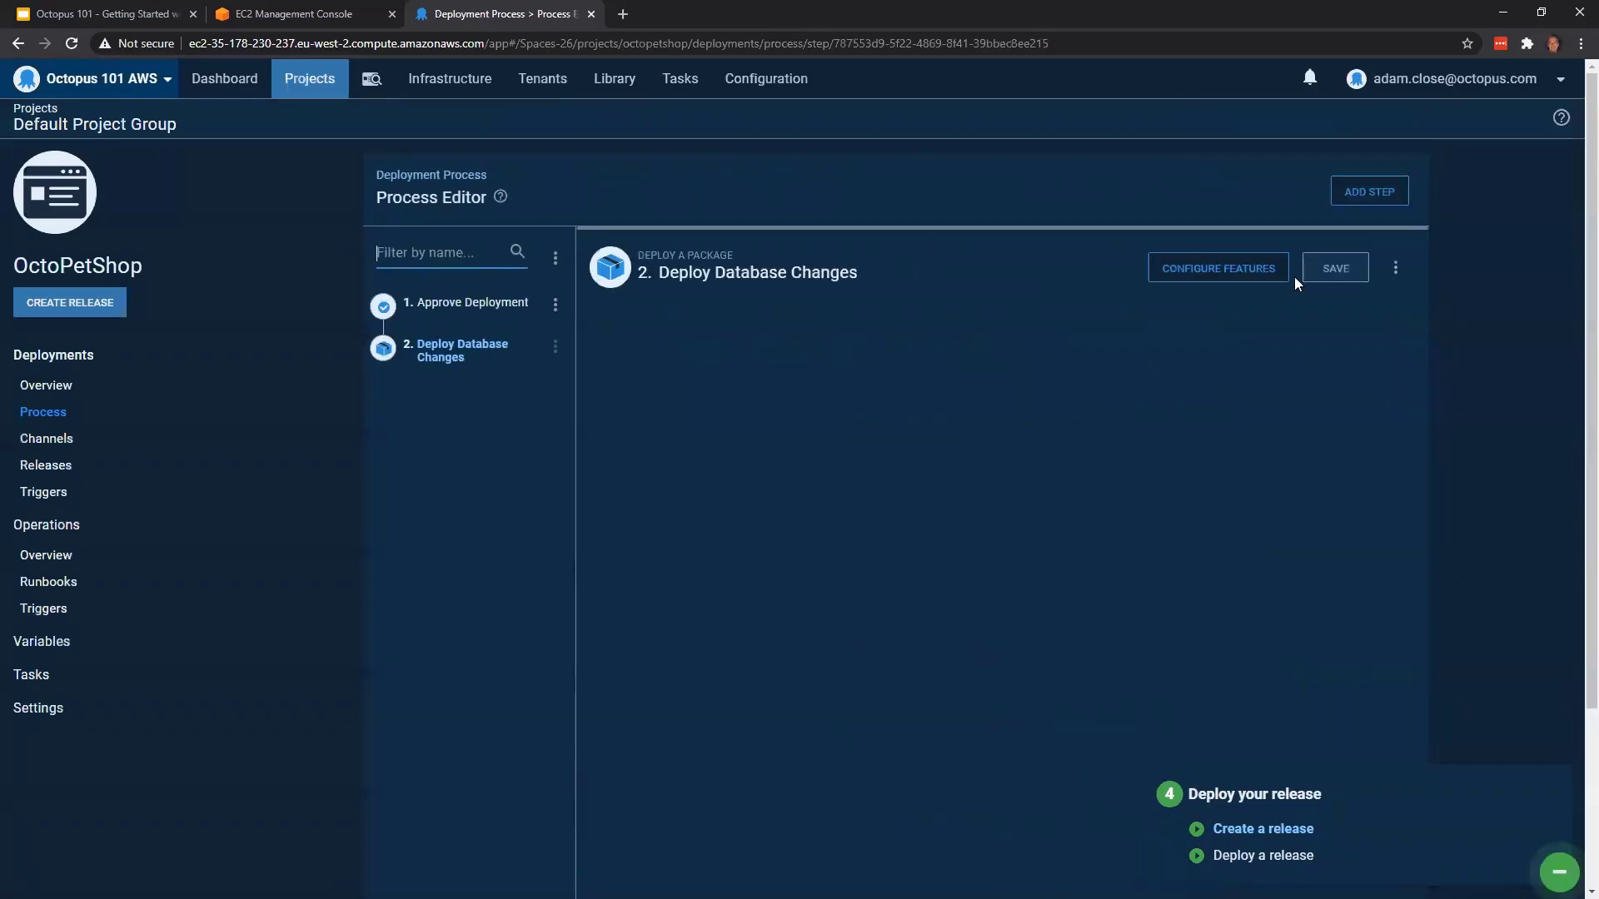
Add a third step to the deployment process using the Deploy to IIS template from the Package category
{"action": "left_click", "coordinate": [1377, 194]}
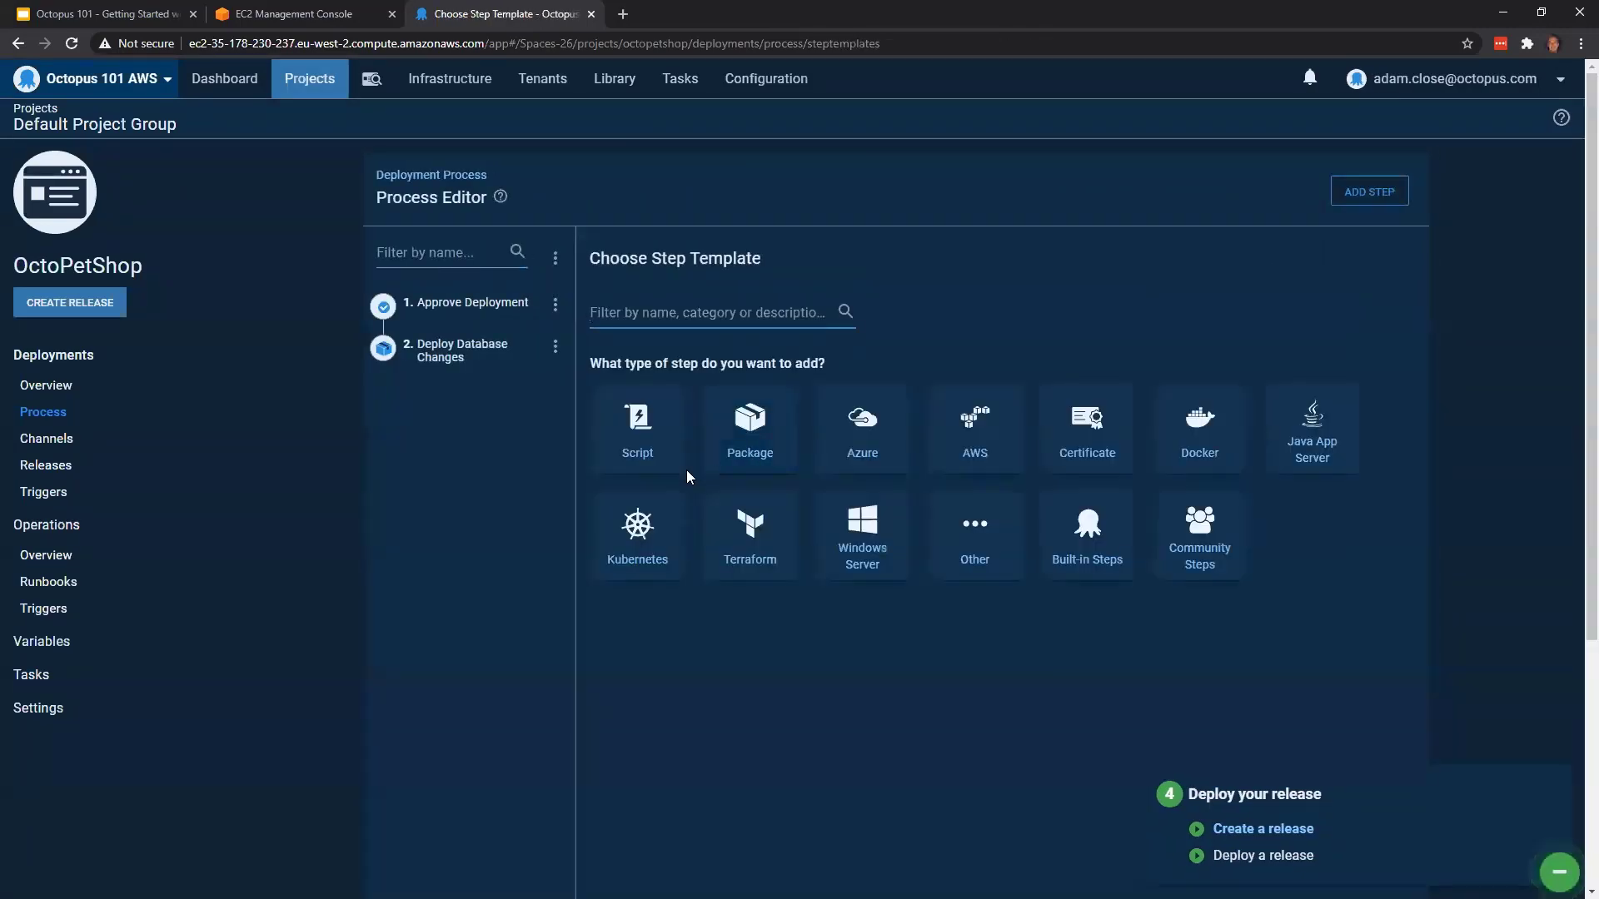
{"action": "left_click", "coordinate": [751, 423]}
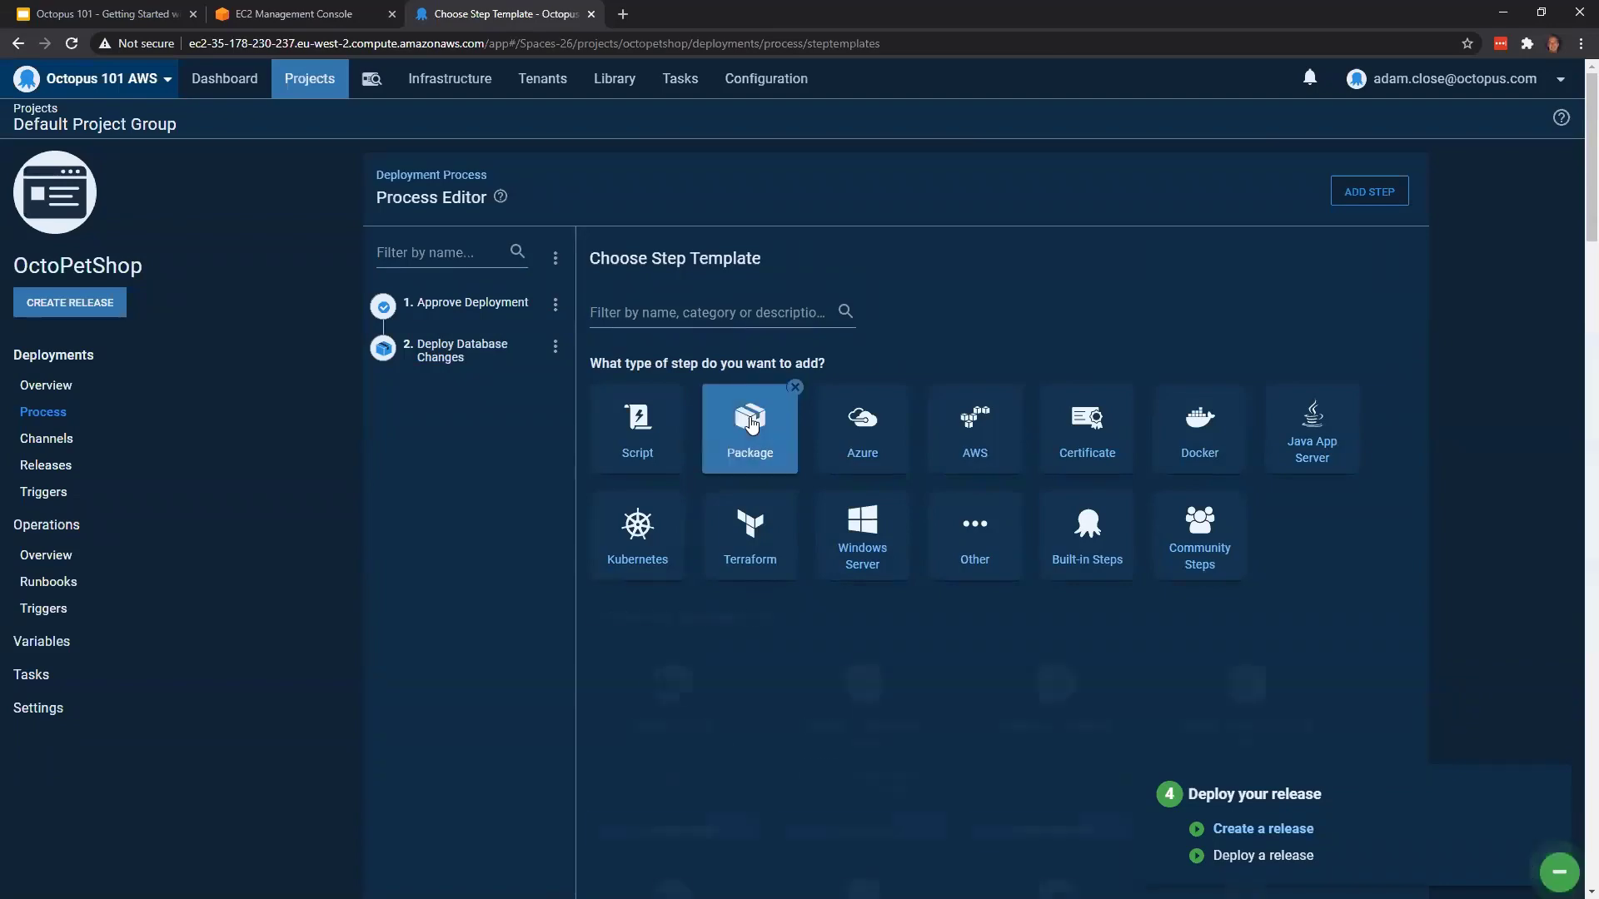
{"action": "scroll", "coordinate": [749, 466], "scroll_direction": "down", "scroll_amount": 2}
{"action": "left_click", "coordinate": [672, 580]}
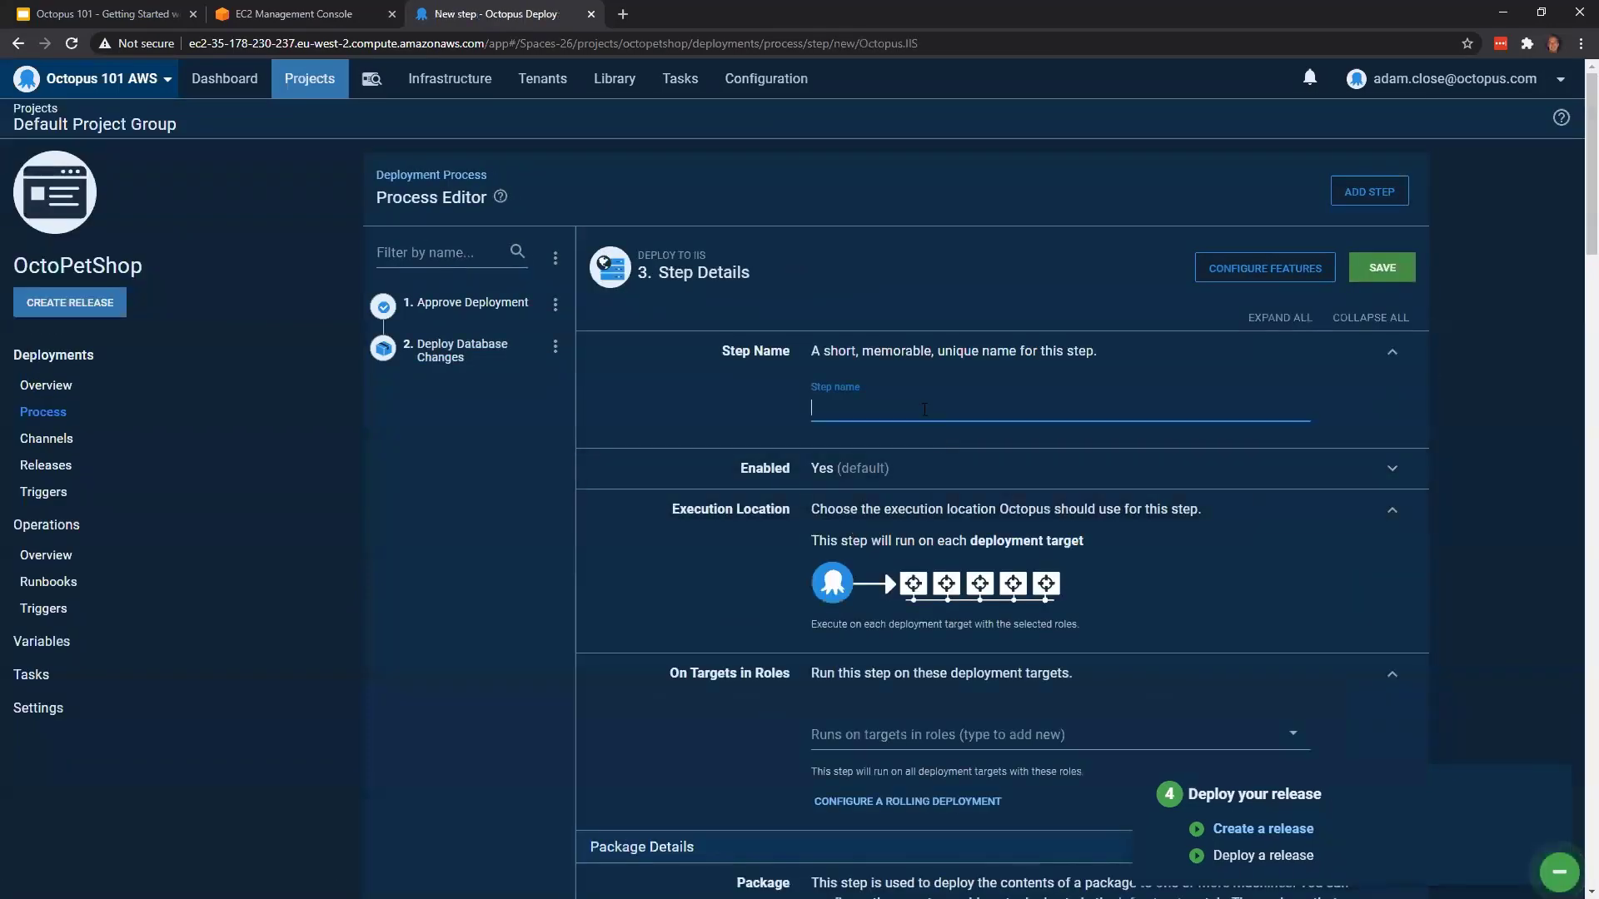
Name the IIS deployment step "Deploy Product API"
{"action": "type", "text": "Deploy"}
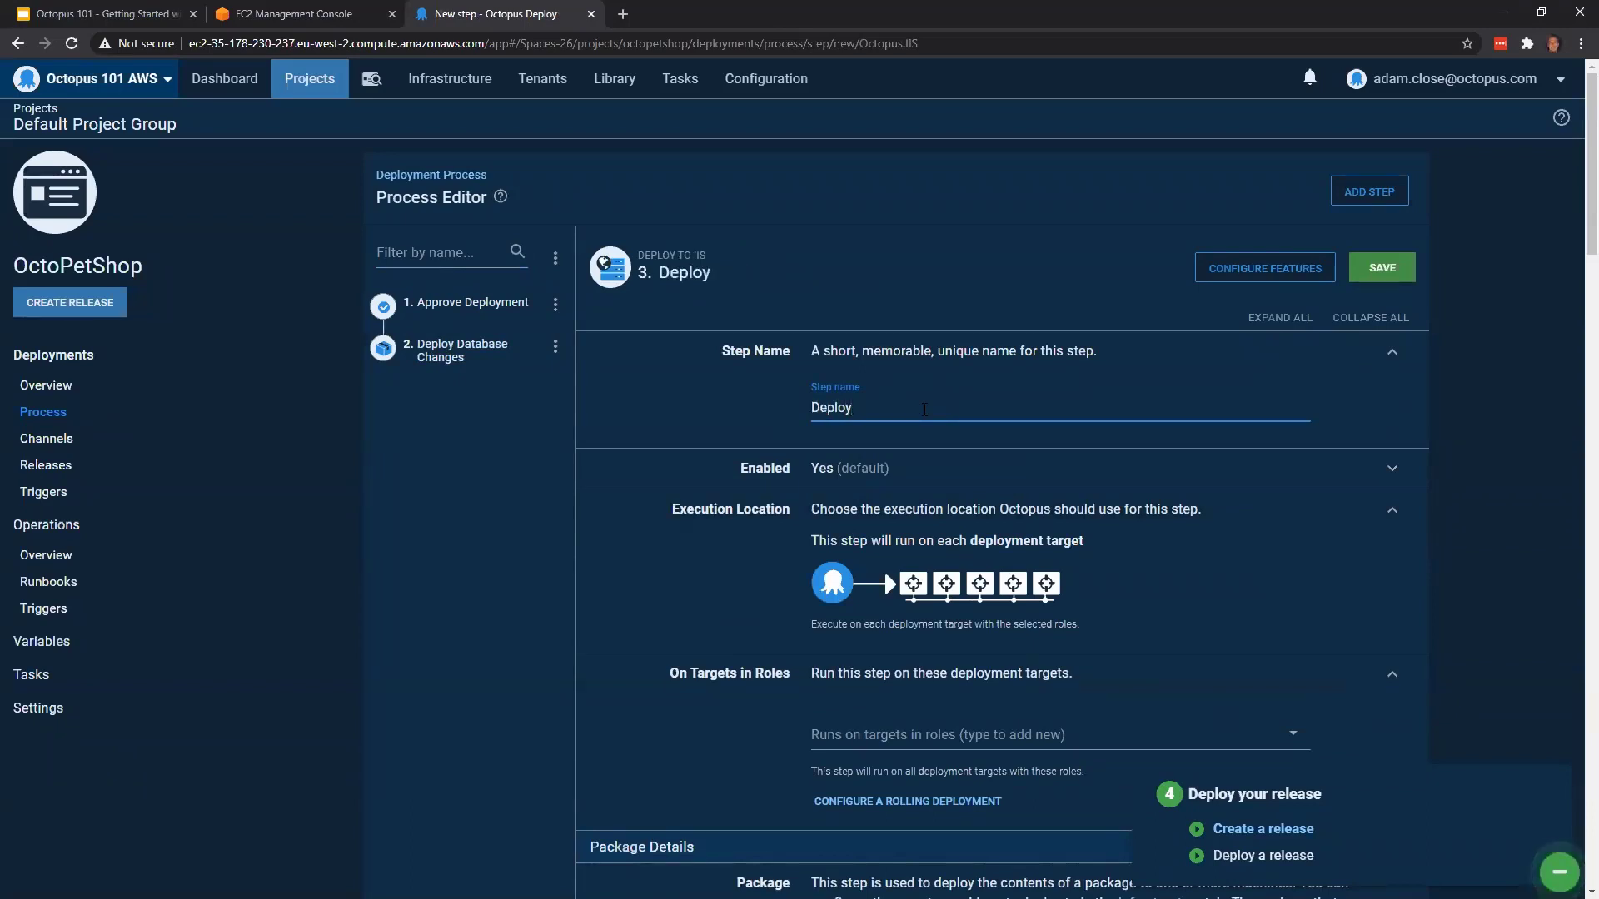
{"action": "type", "text": " Product API"}
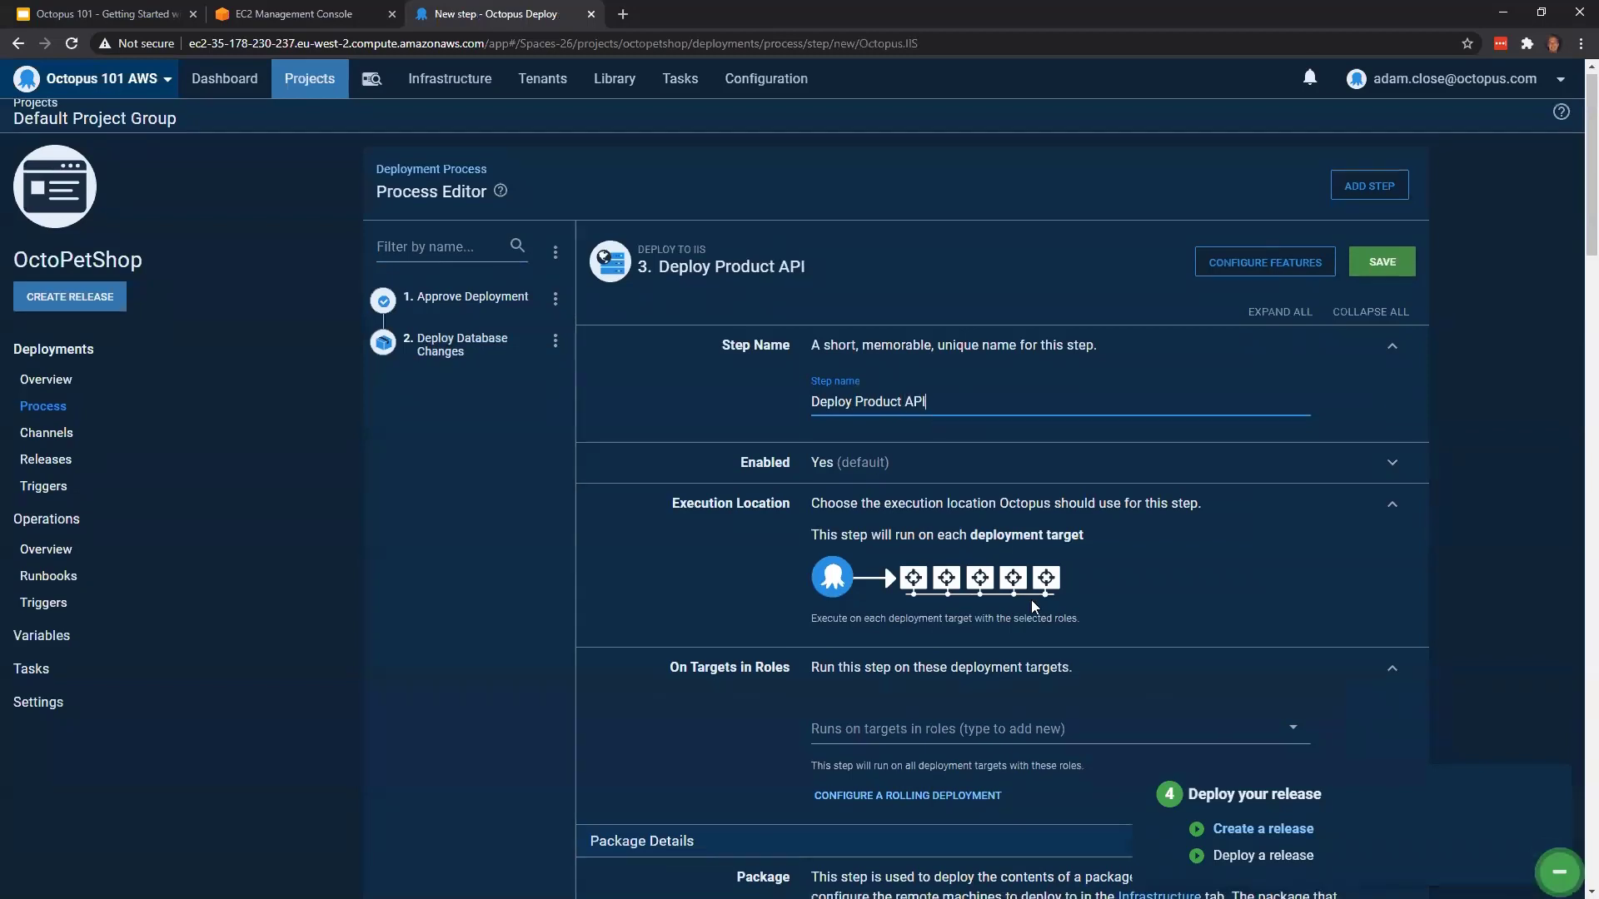
Set the Deploy Product API step to run on targets in the octopetshopapi role
{"action": "scroll", "coordinate": [1000, 578], "scroll_direction": "down", "scroll_amount": 2}
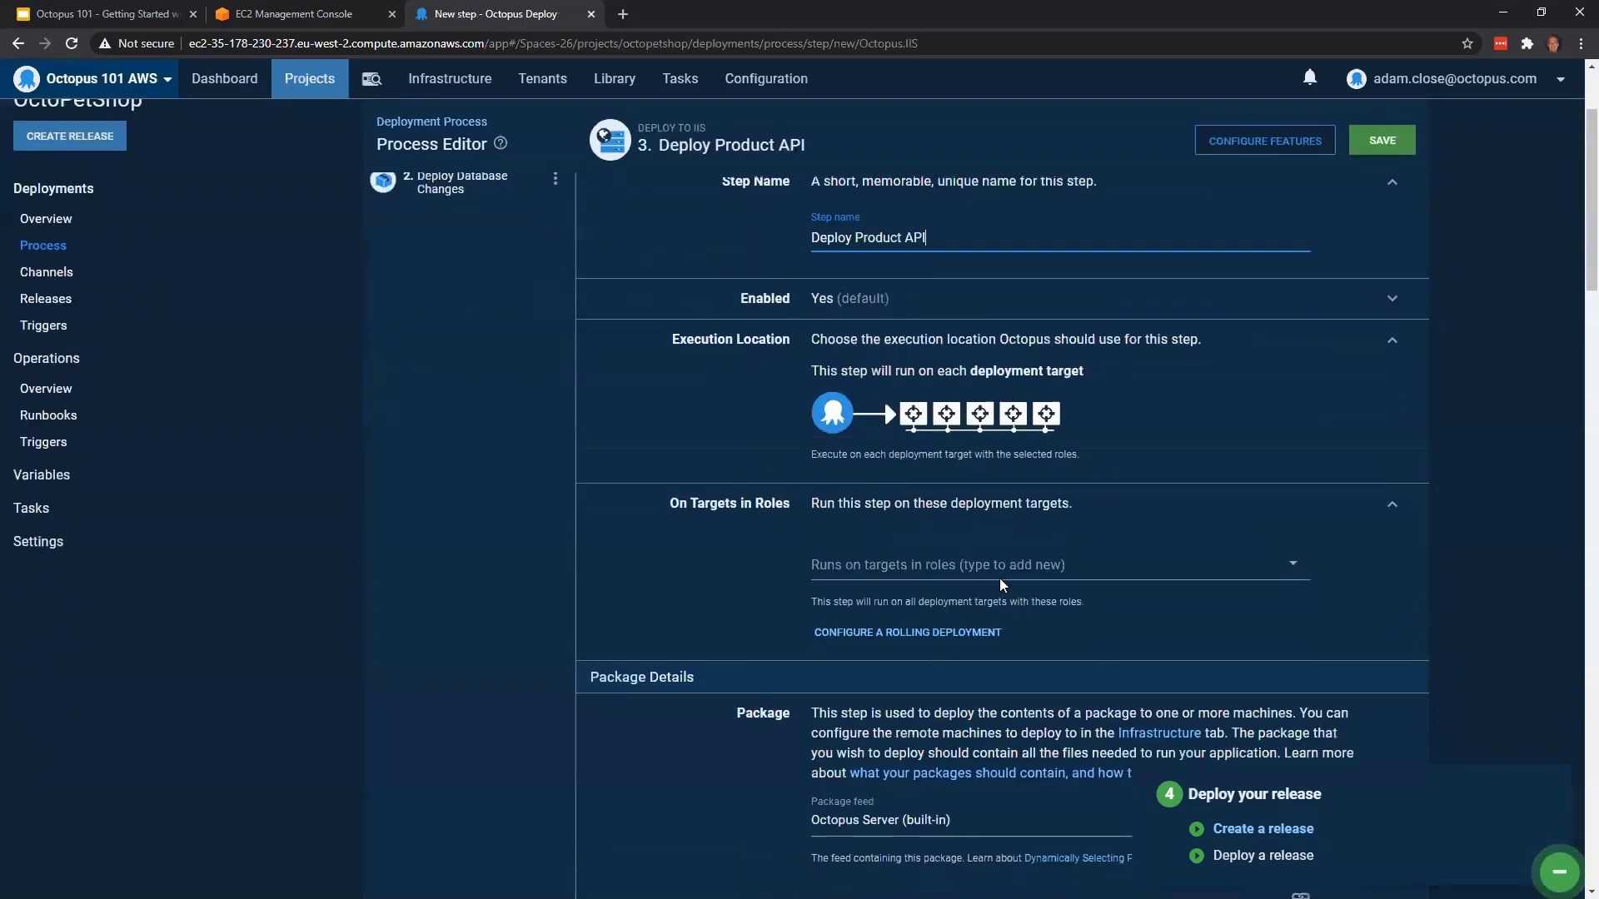
{"action": "left_click", "coordinate": [872, 571]}
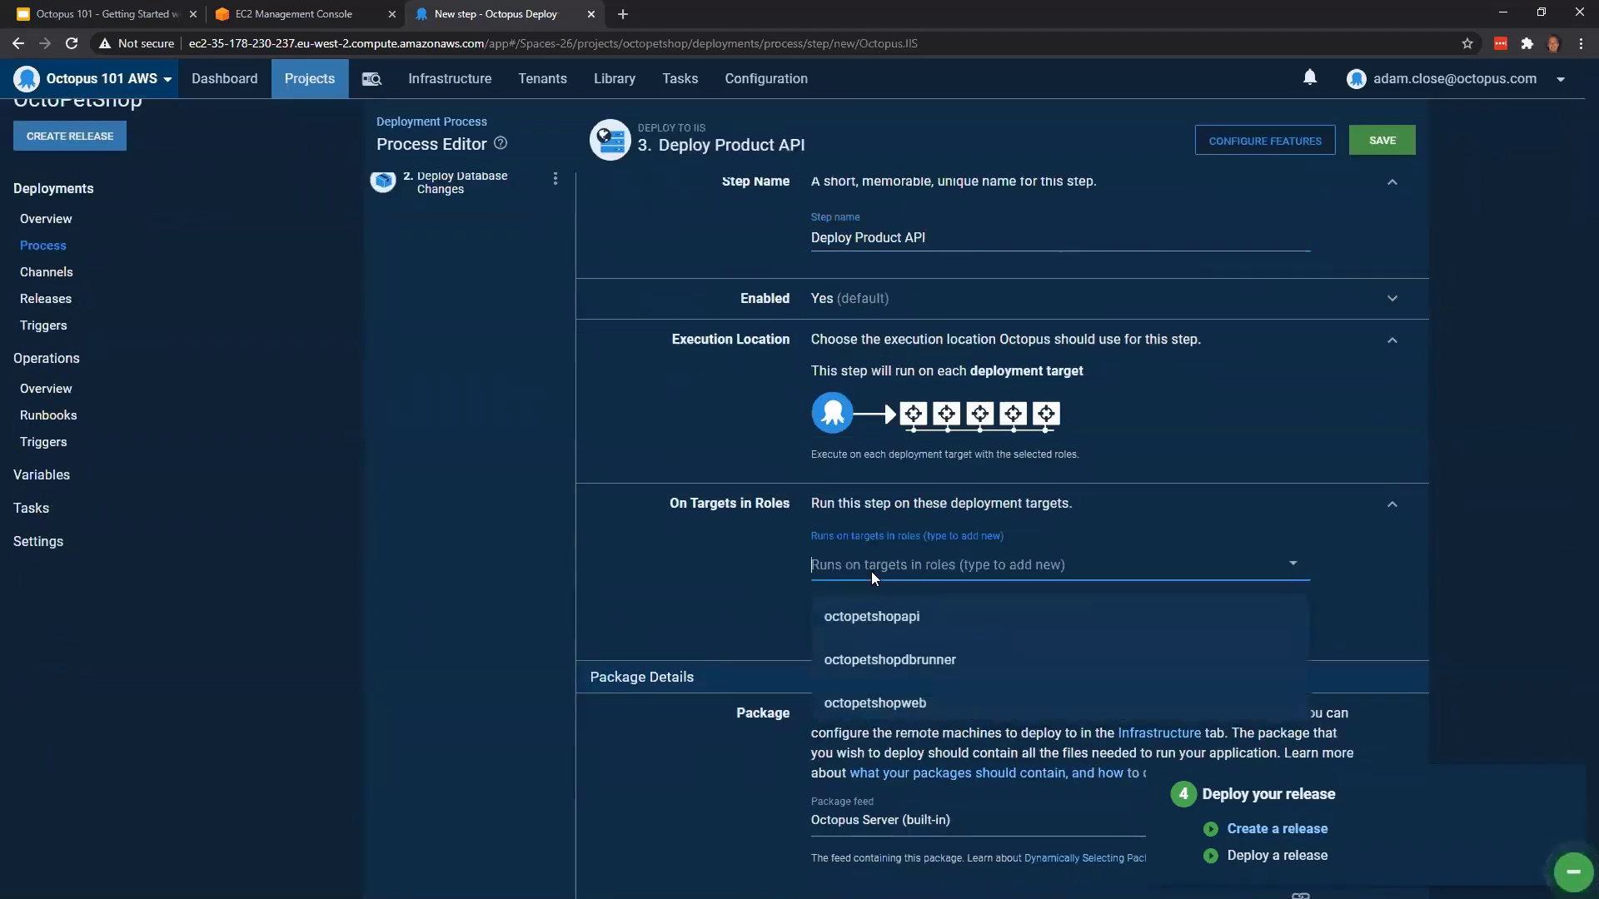
{"action": "left_click", "coordinate": [916, 626]}
Set the Deploy Product API step's package to OctopusSamples.OctoPetShop.ProductService from the built-in feed
{"action": "scroll", "coordinate": [1392, 573], "scroll_direction": "down", "scroll_amount": 5}
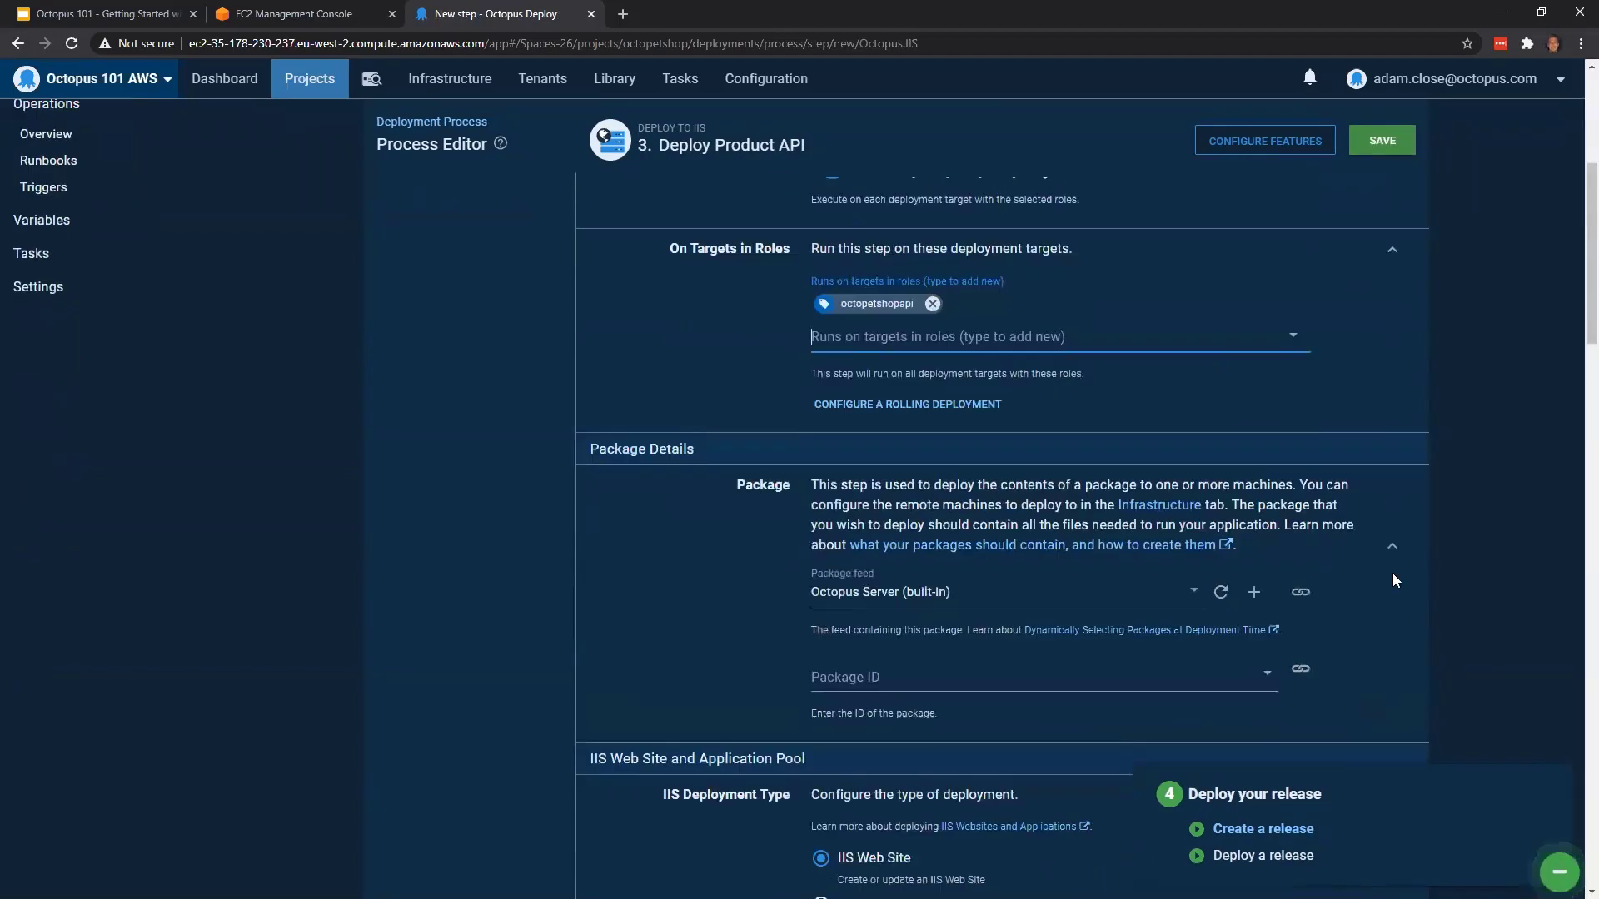
{"action": "left_click", "coordinate": [1011, 515]}
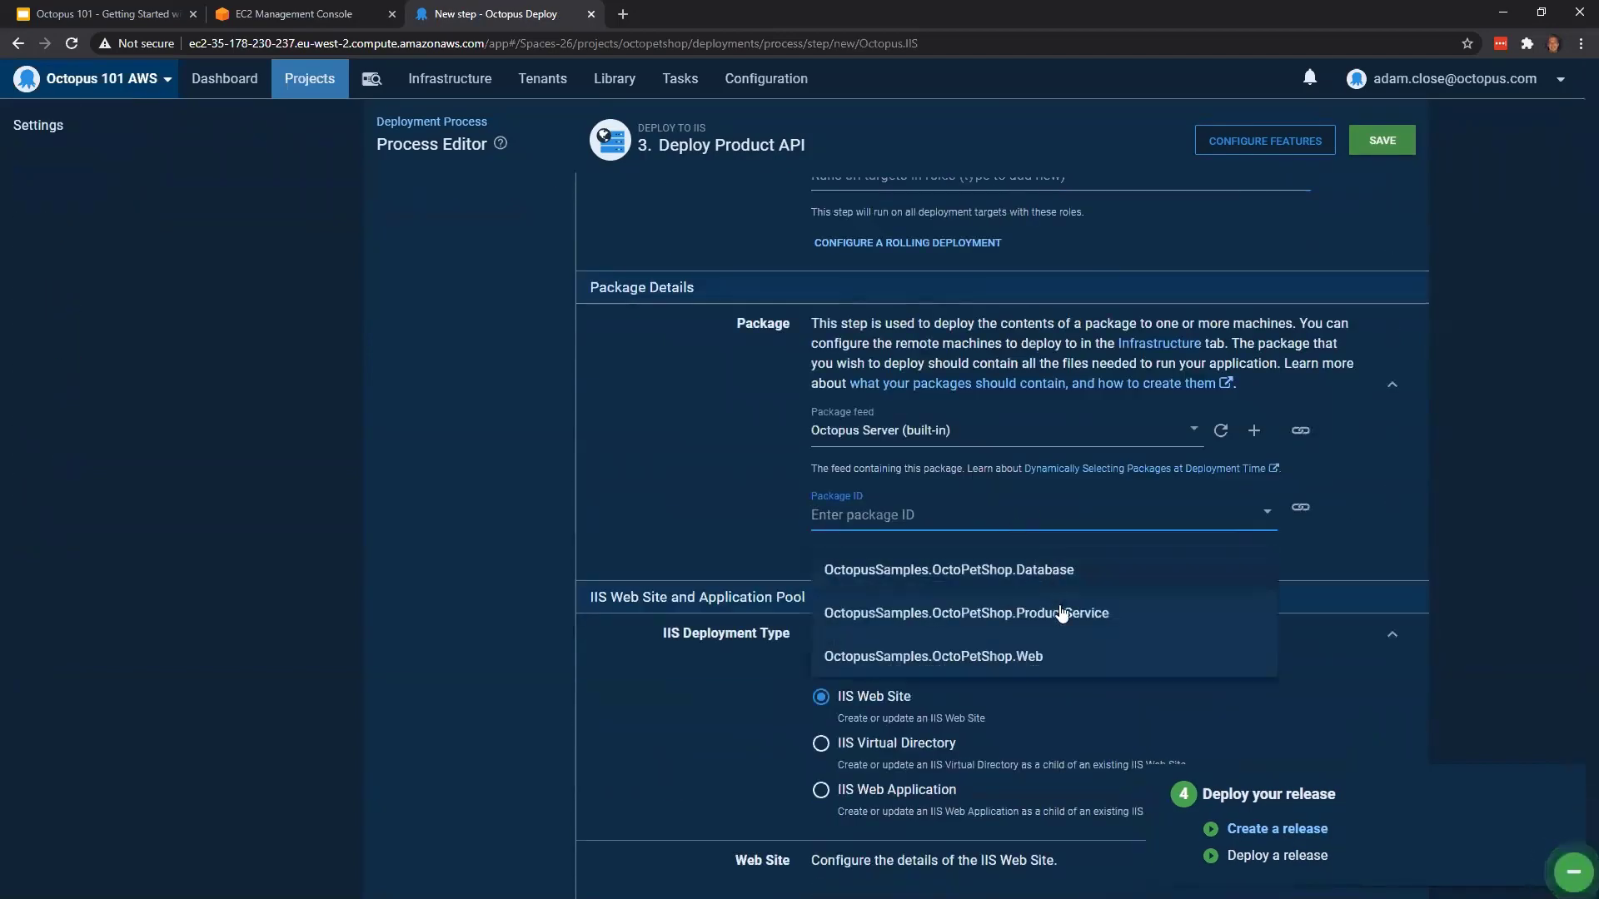
{"action": "left_click", "coordinate": [1061, 621]}
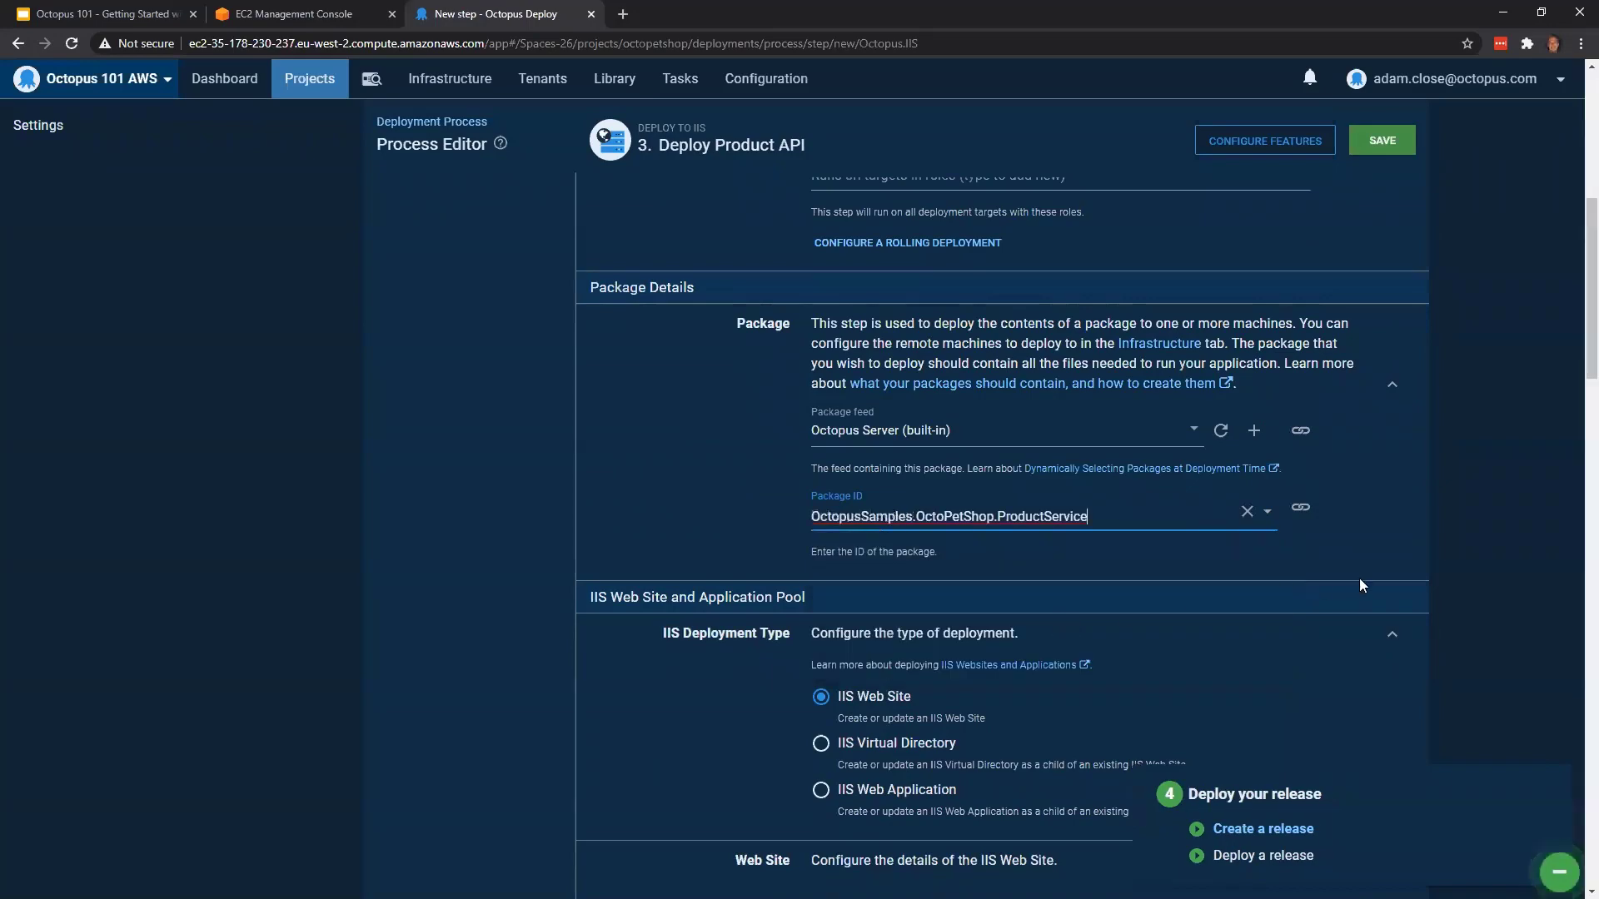
Set the IIS web site name of the Deploy Product API step to octopetshopapi
{"action": "scroll", "coordinate": [1363, 575], "scroll_direction": "down", "scroll_amount": 3}
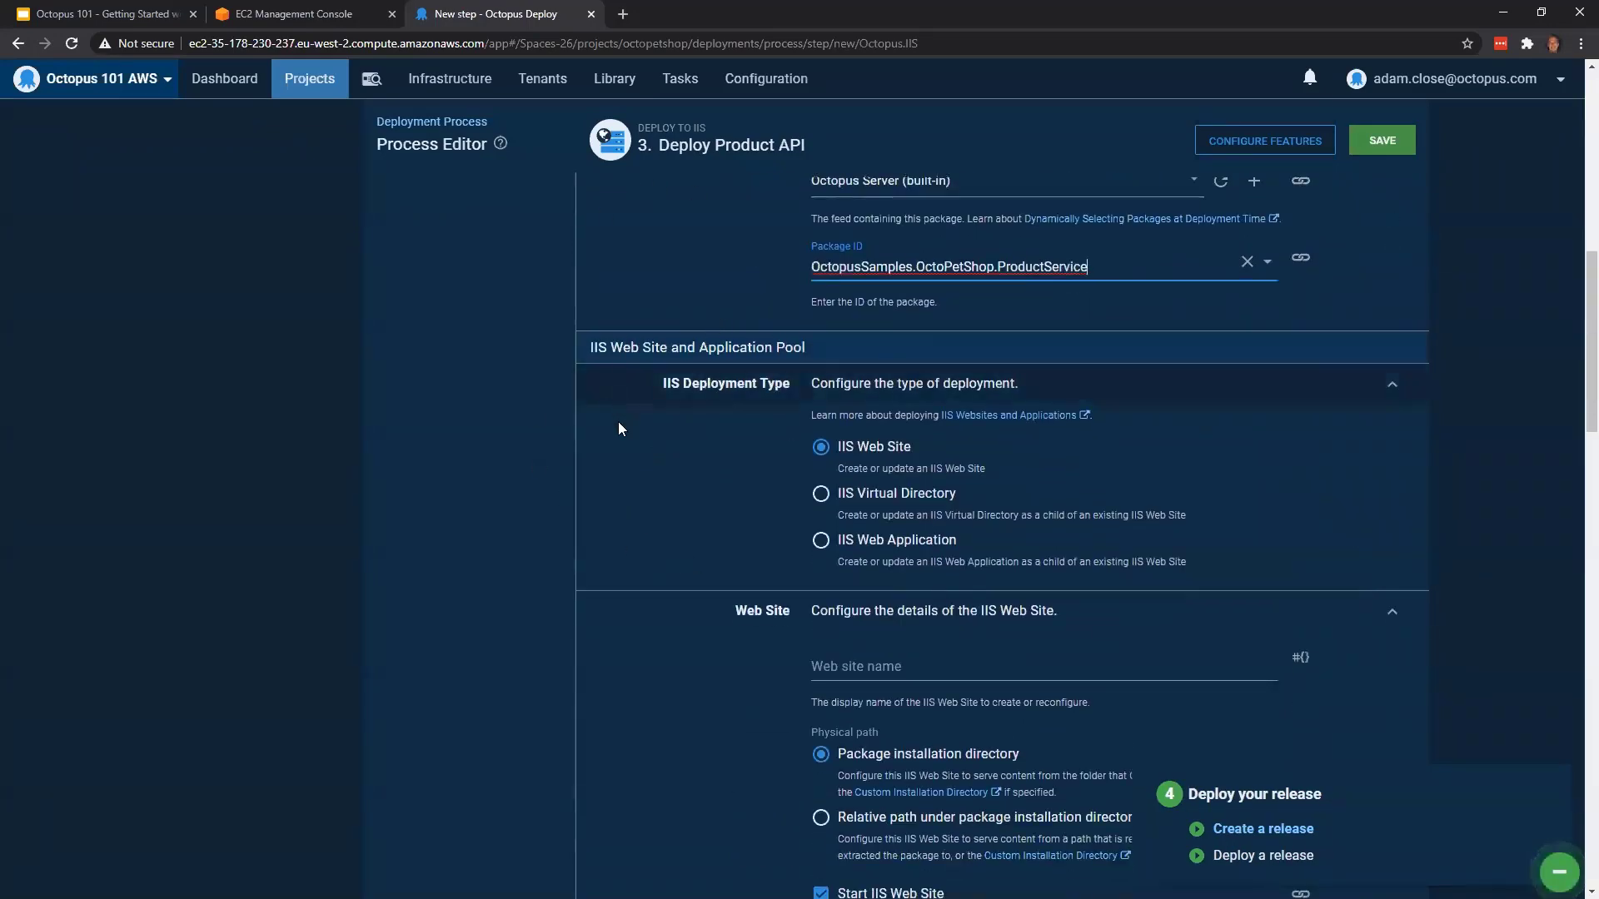
{"action": "scroll", "coordinate": [696, 446], "scroll_direction": "down", "scroll_amount": 1}
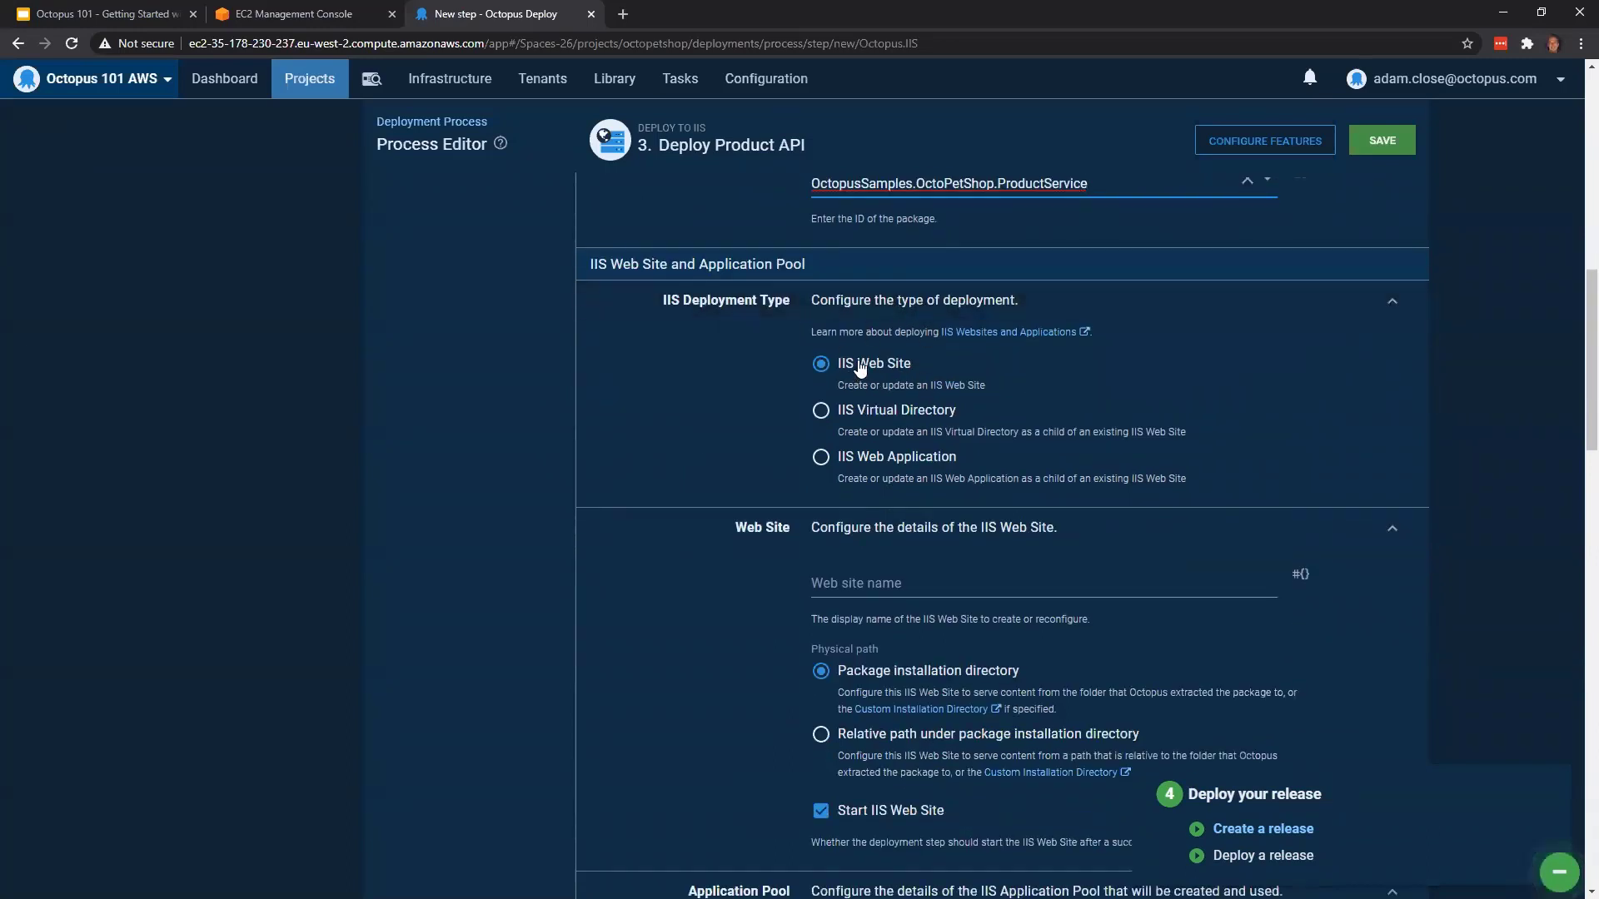
{"action": "left_click", "coordinate": [873, 583]}
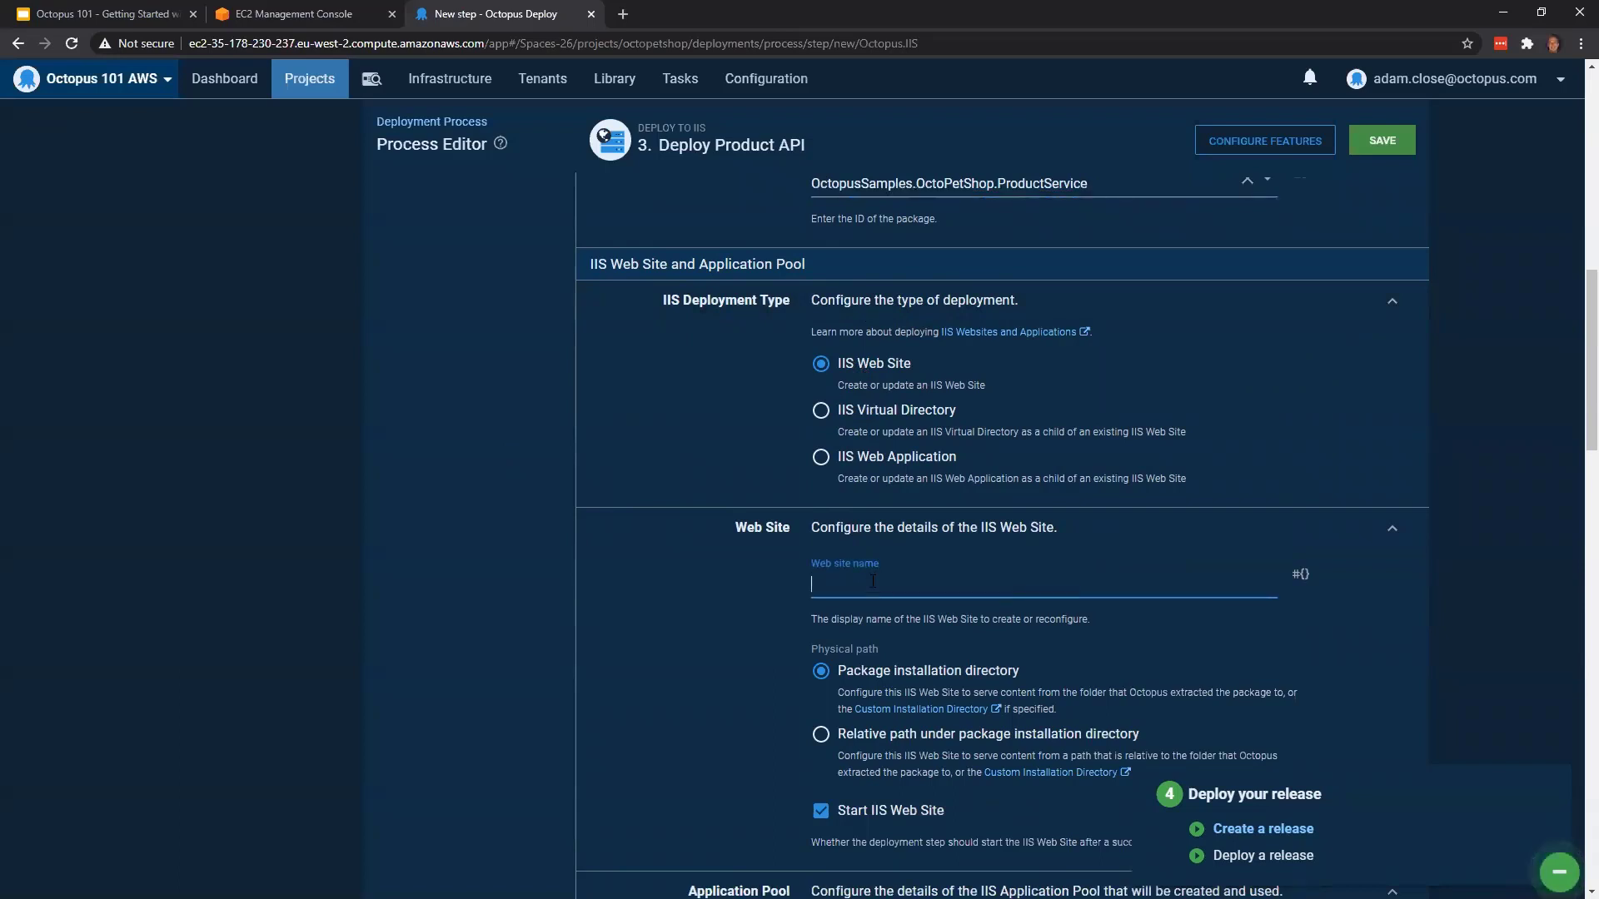
{"action": "type", "text": "octopetshopapi"}
Set the application pool name of the Deploy Product API step to octopetshopapi
{"action": "scroll", "coordinate": [1138, 603], "scroll_direction": "down", "scroll_amount": 1}
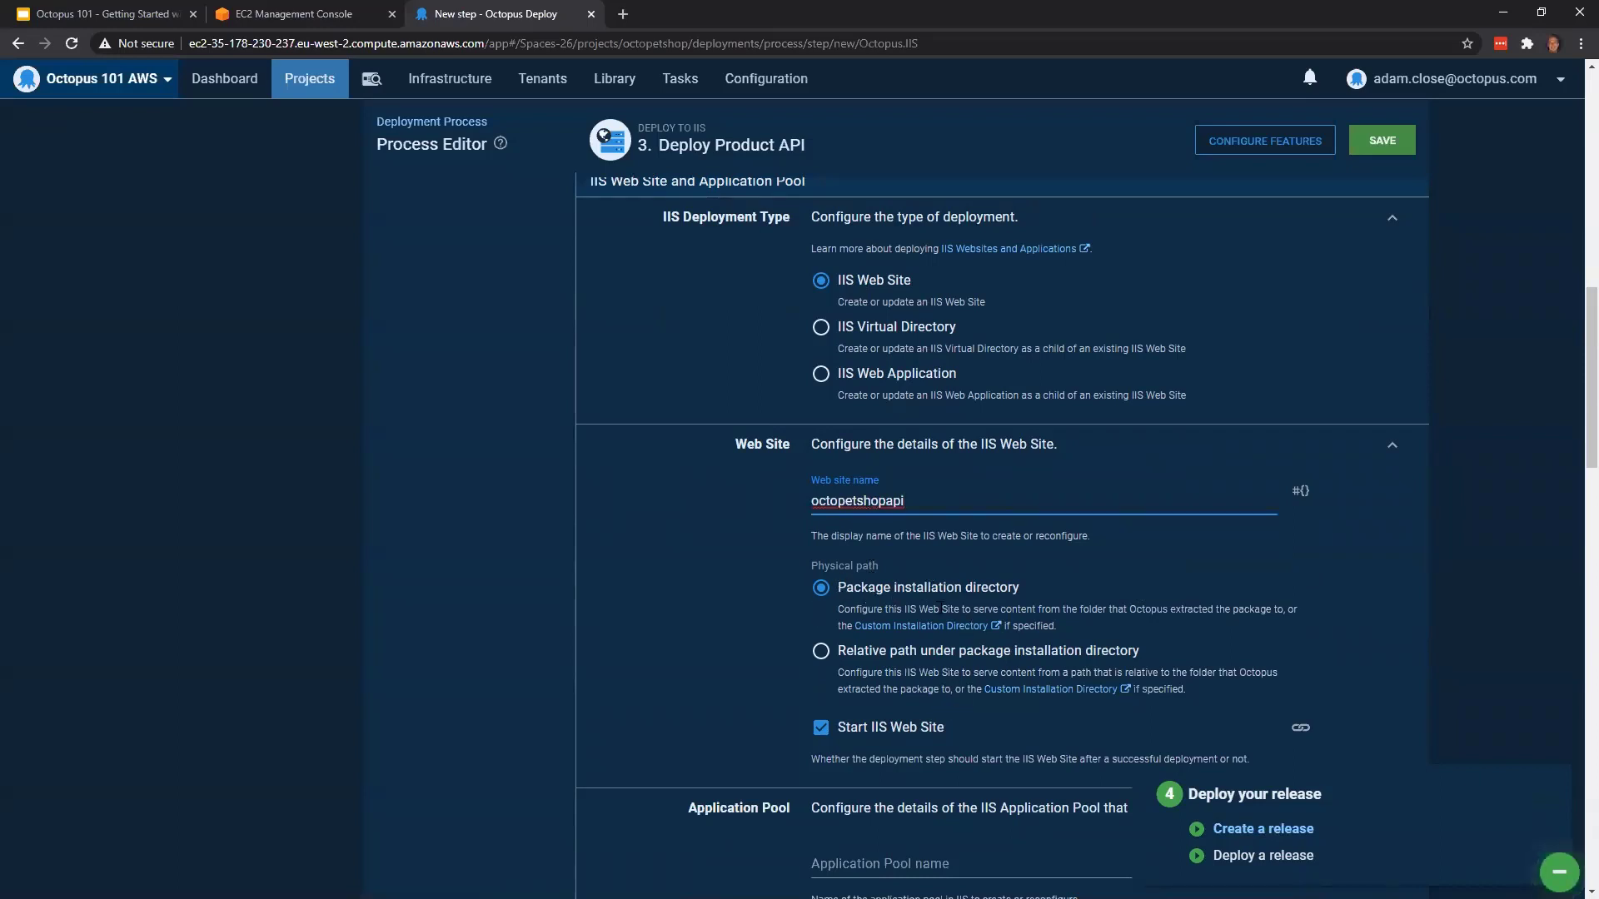
{"action": "scroll", "coordinate": [1055, 575], "scroll_direction": "down", "scroll_amount": 1}
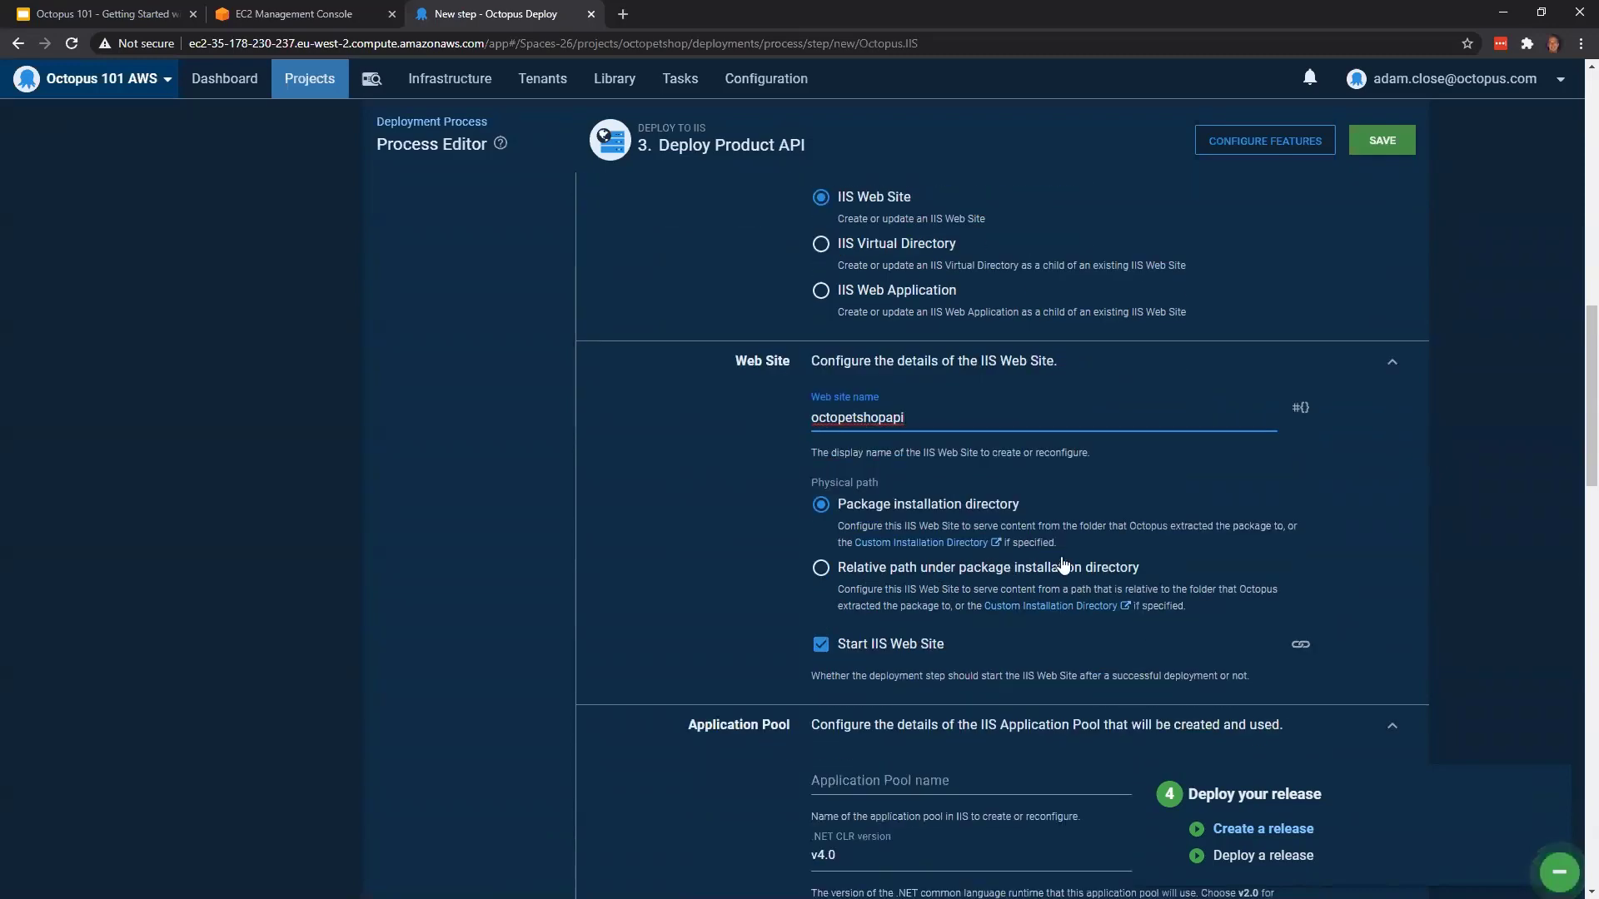
{"action": "scroll", "coordinate": [1057, 566], "scroll_direction": "down", "scroll_amount": 2}
{"action": "left_click", "coordinate": [888, 603]}
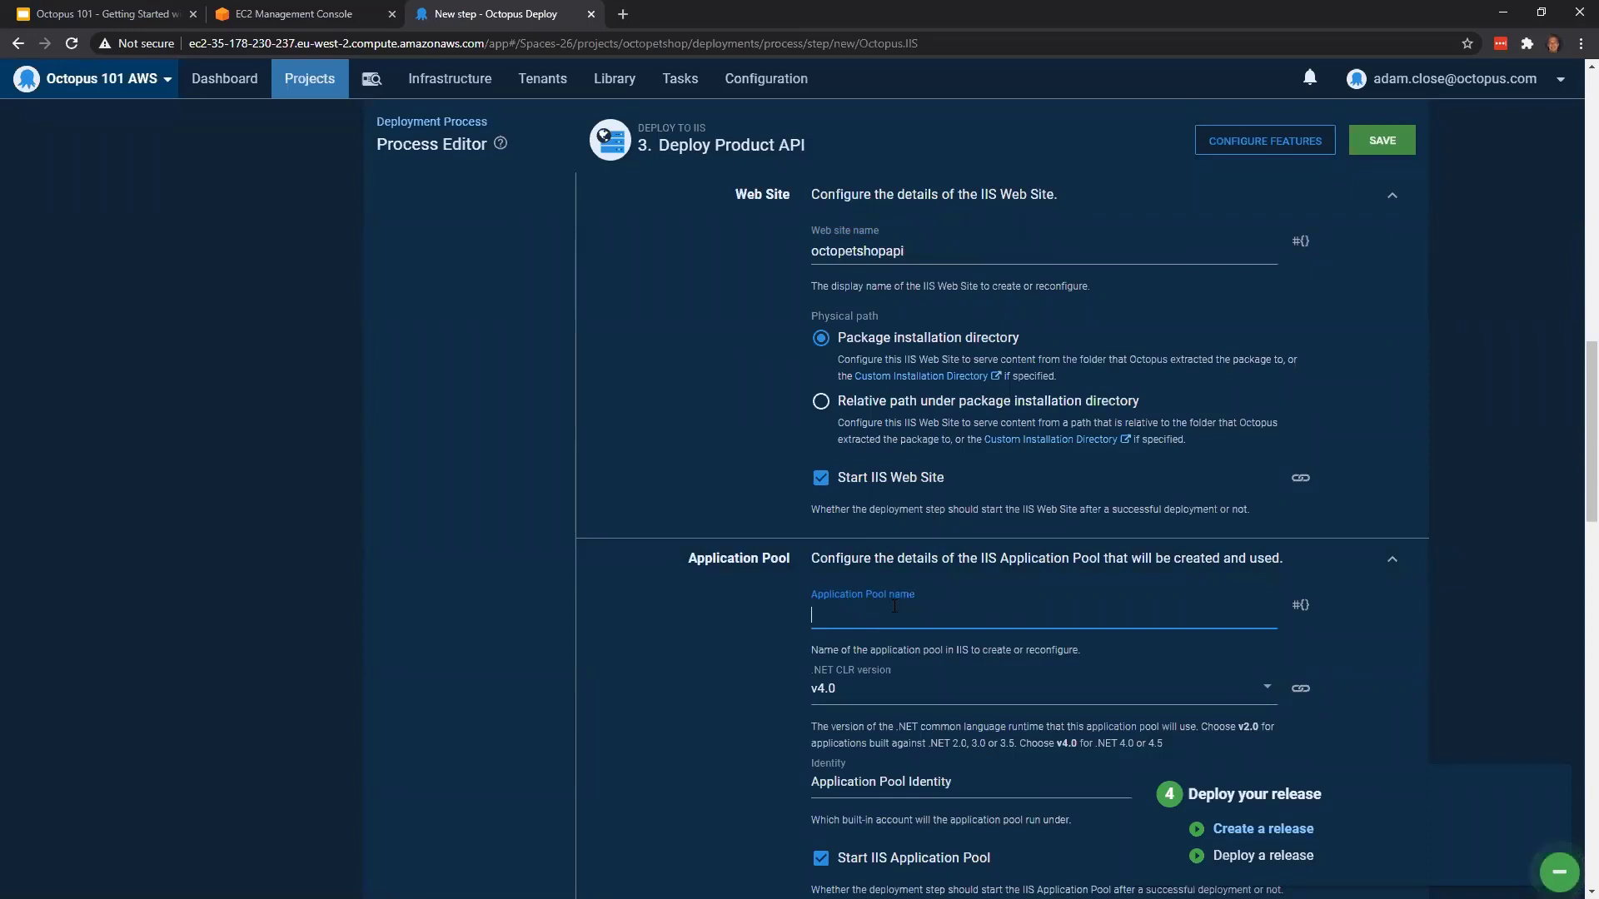
{"action": "type", "text": "octopetshopapi"}
Change the Product API site's HTTP binding to port 81 and enable anonymous authentication
{"action": "scroll", "coordinate": [941, 611], "scroll_direction": "down", "scroll_amount": 5}
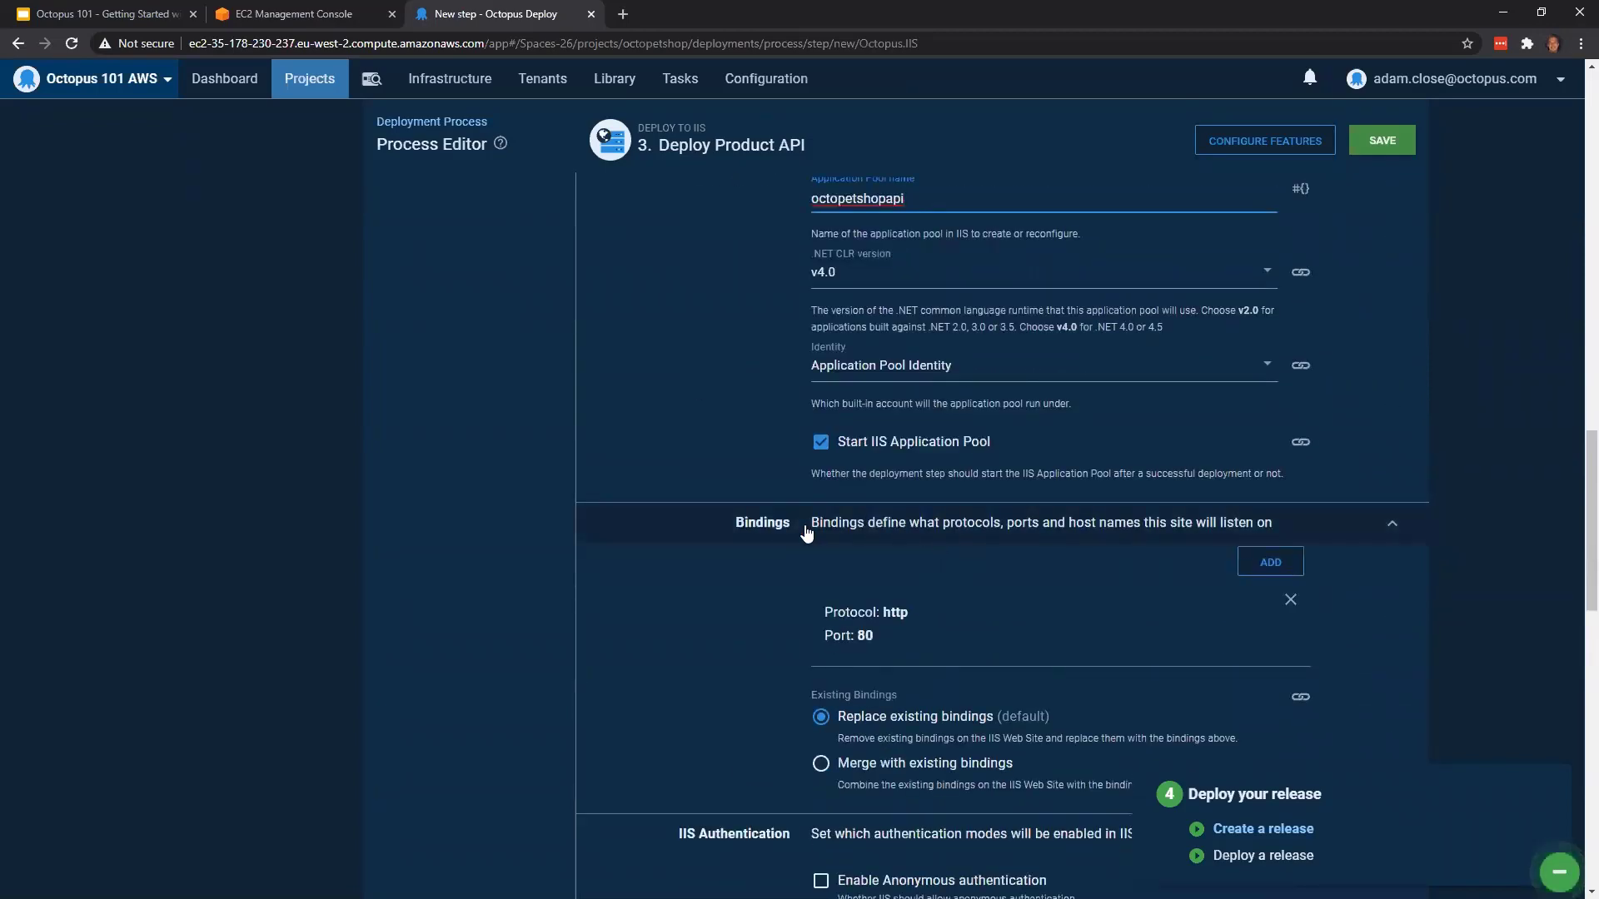
{"action": "left_click", "coordinate": [881, 640]}
{"action": "left_click", "coordinate": [880, 636]}
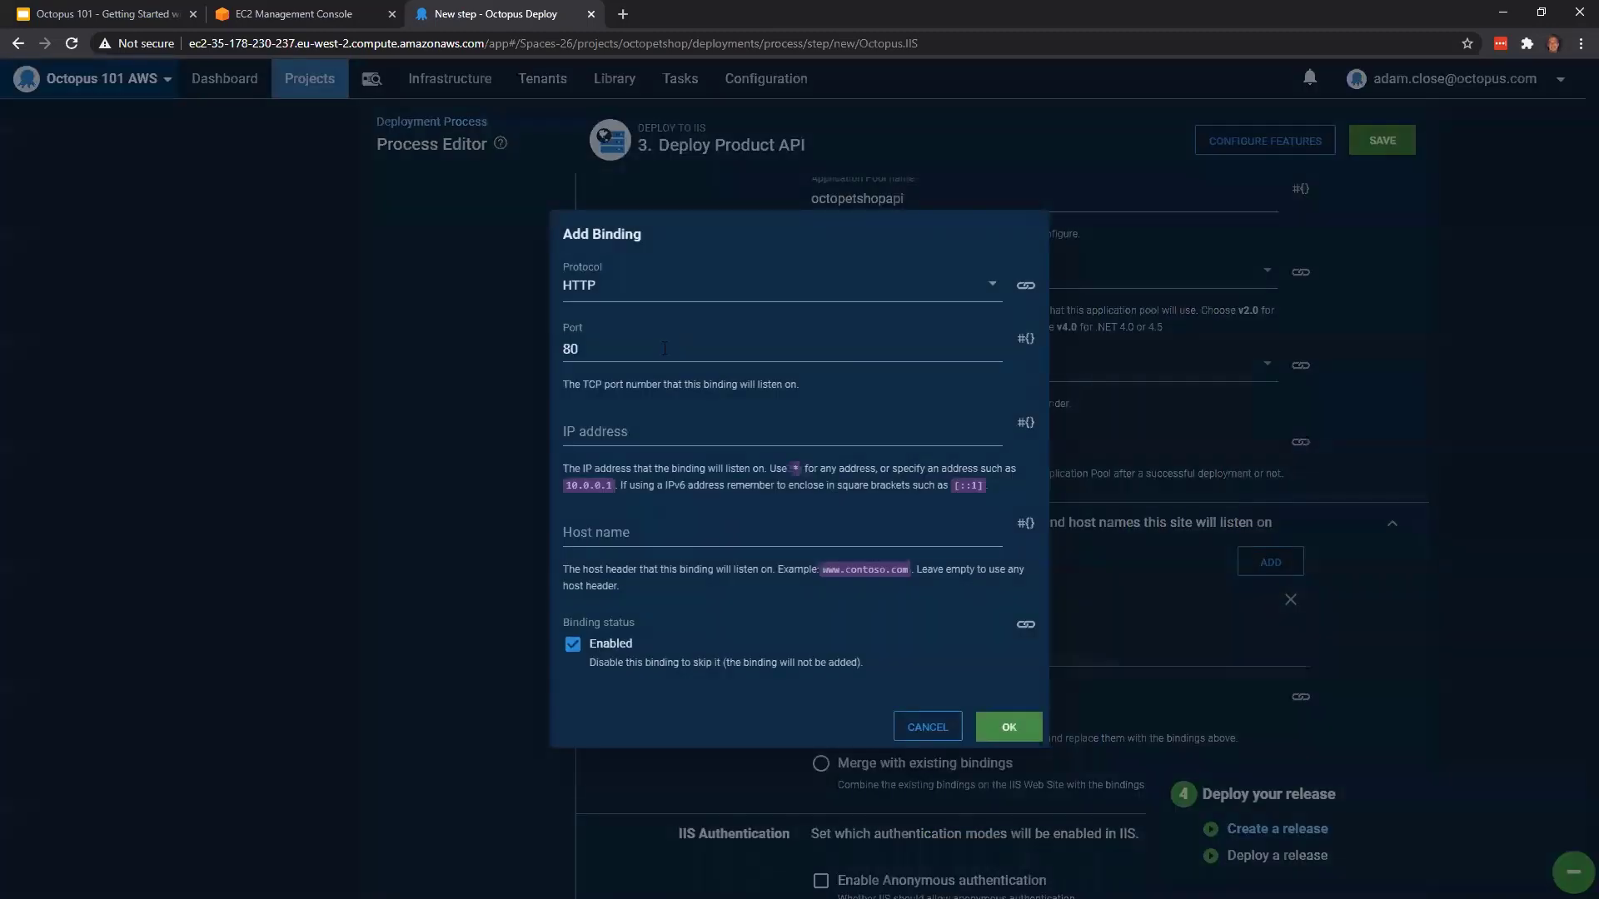
{"action": "left_click", "coordinate": [659, 350]}
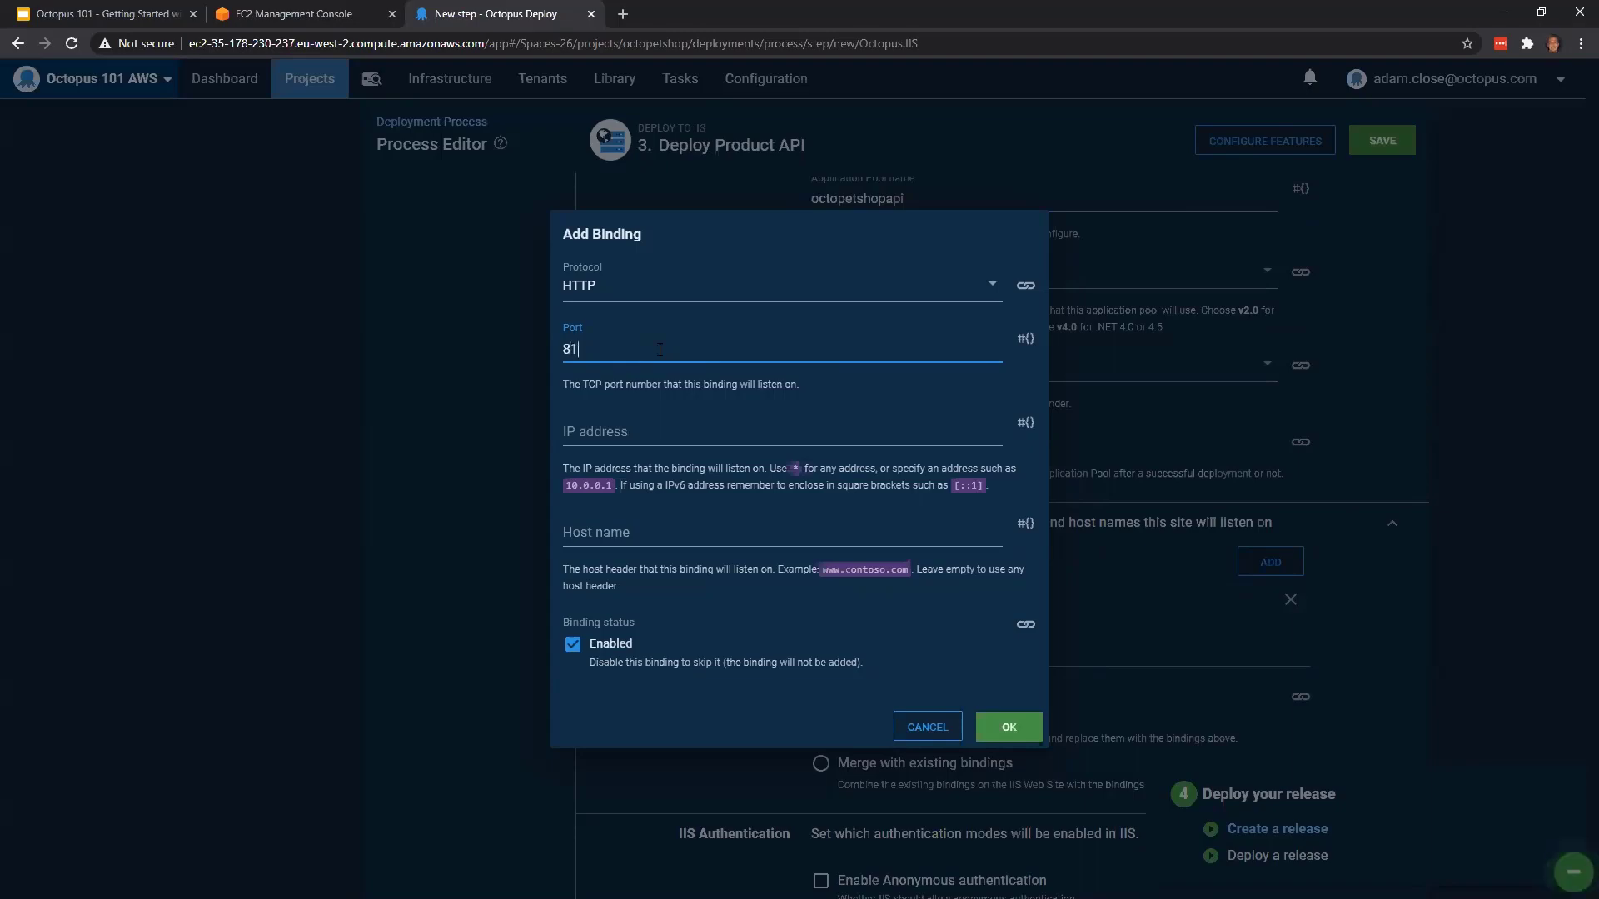
{"action": "left_click", "coordinate": [1008, 727]}
{"action": "scroll", "coordinate": [863, 646], "scroll_direction": "down", "scroll_amount": 3}
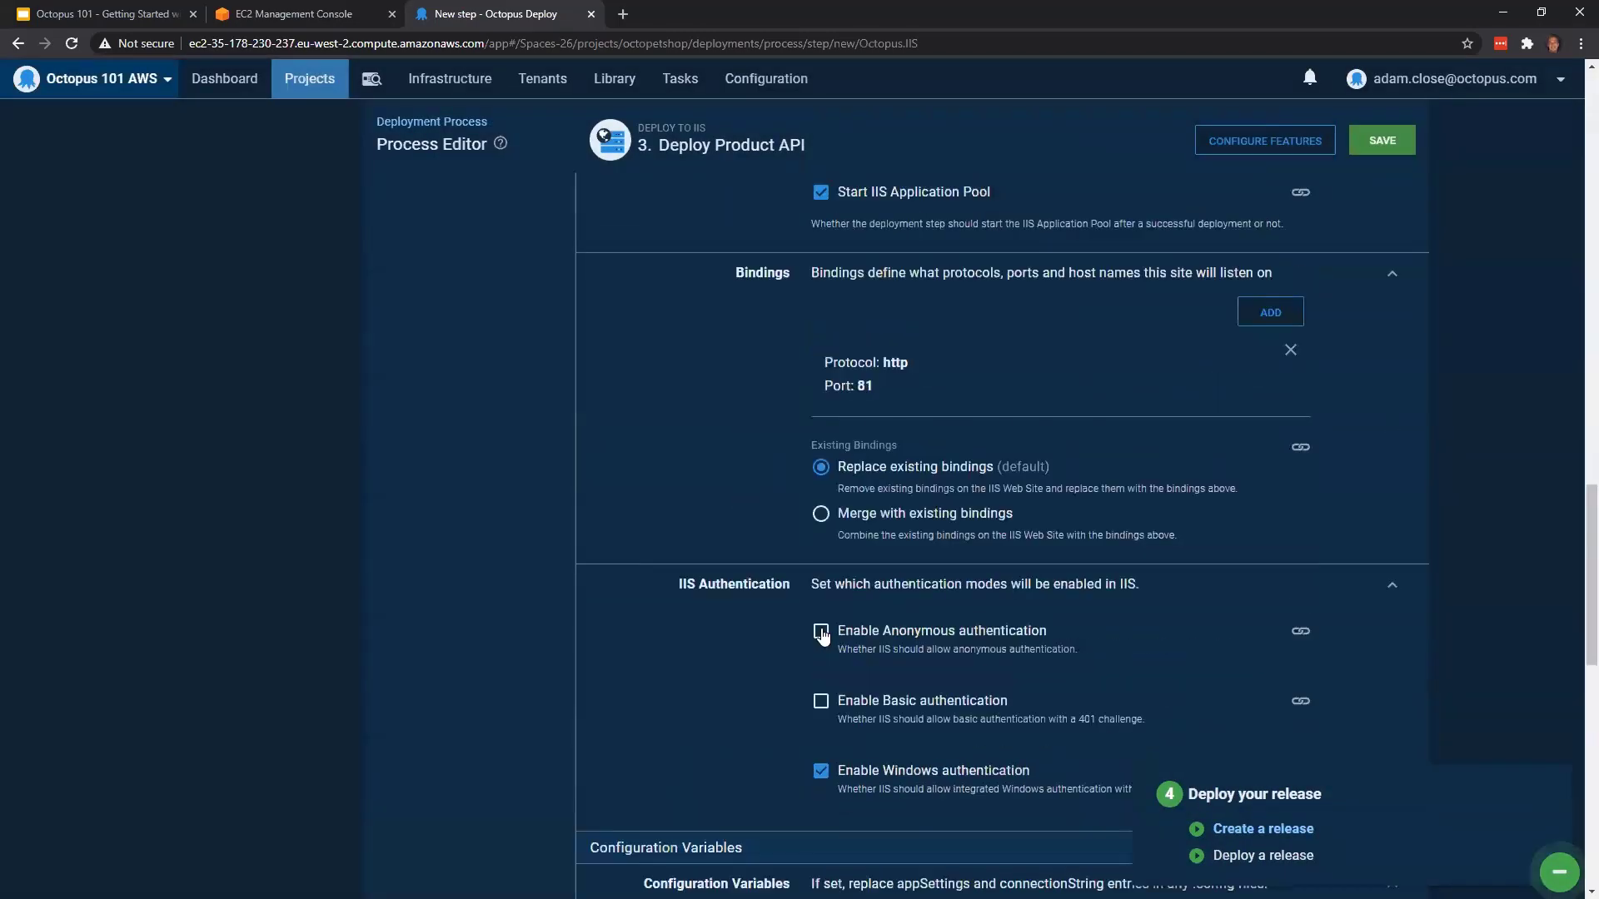
{"action": "left_click", "coordinate": [820, 630]}
Enable the JSON Configuration Variables feature for the Deploy Product API step
{"action": "scroll", "coordinate": [1445, 379], "scroll_direction": "down", "scroll_amount": 6}
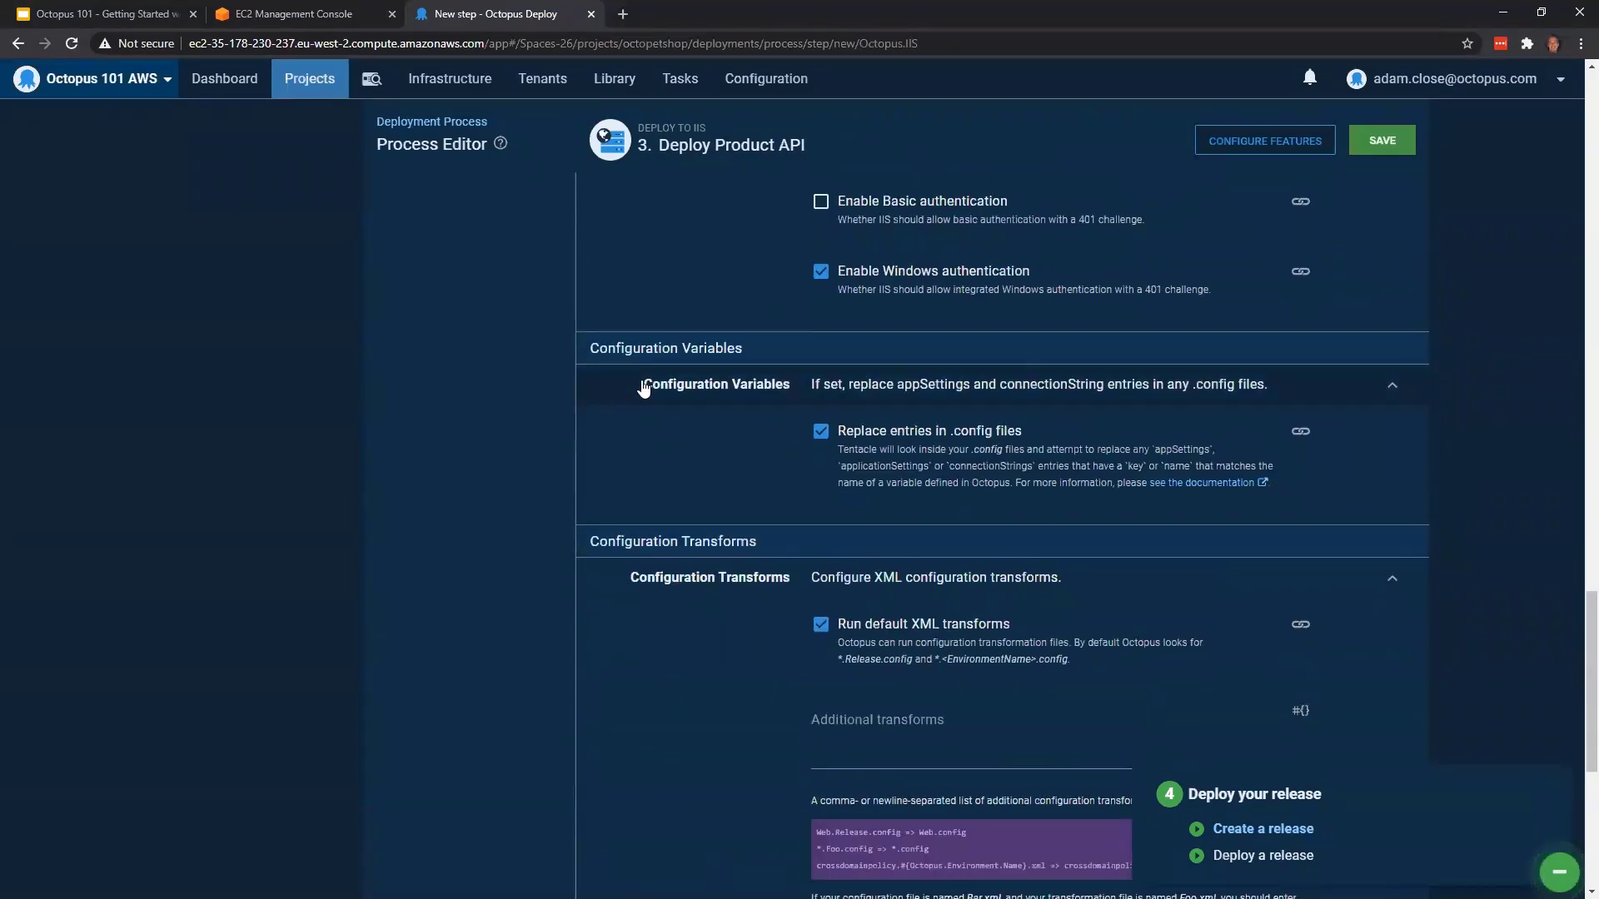
{"action": "scroll", "coordinate": [739, 416], "scroll_direction": "down", "scroll_amount": 2}
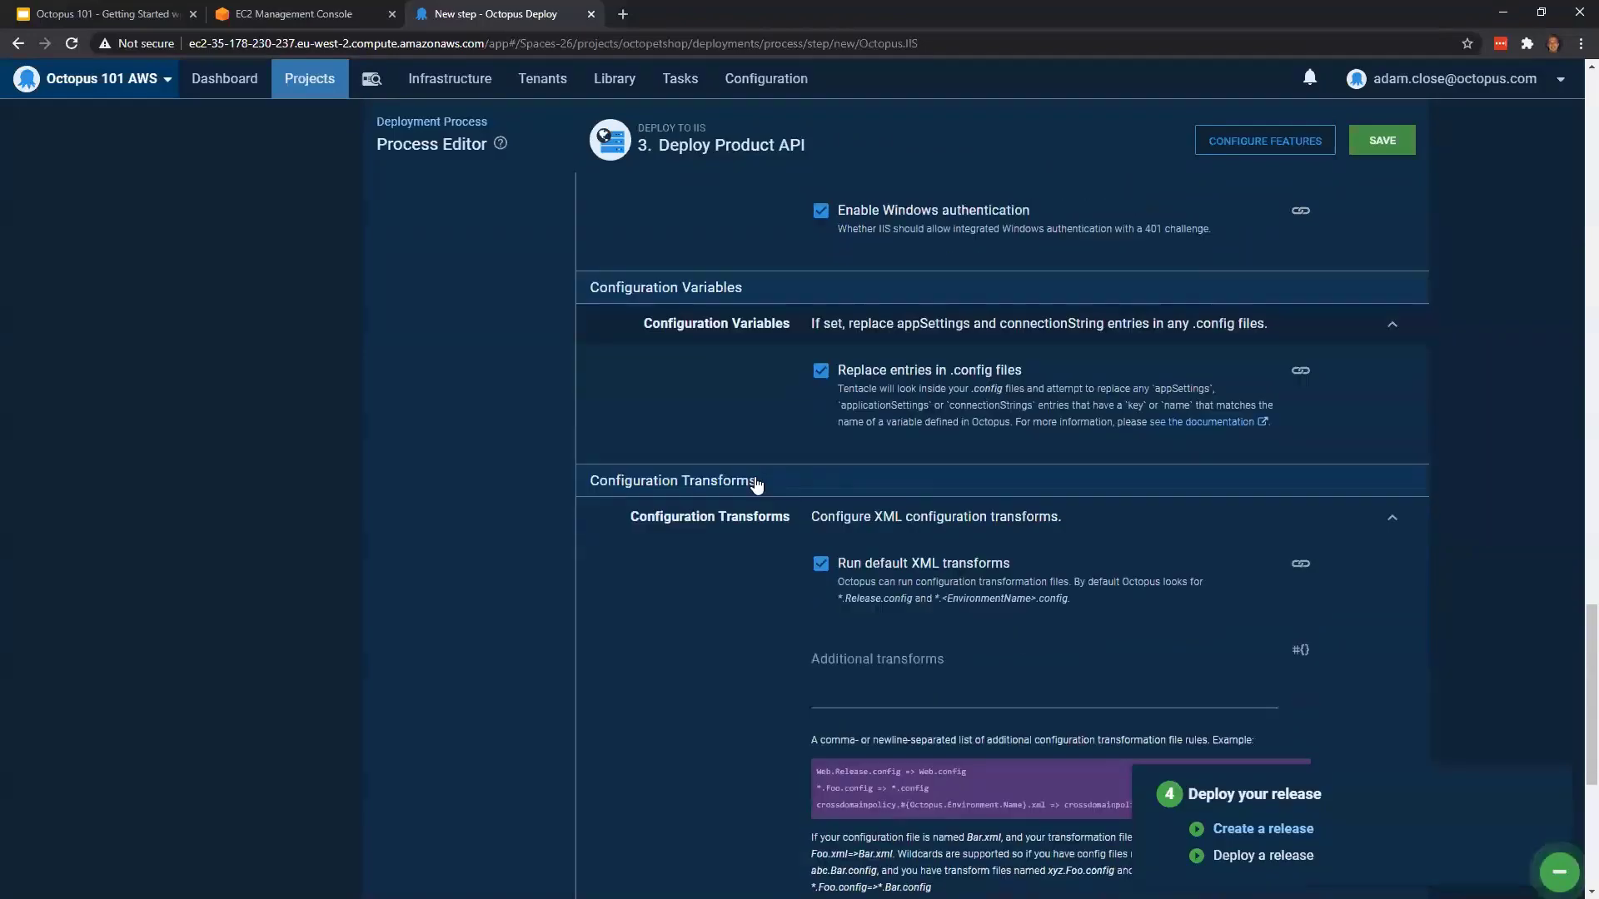
{"action": "scroll", "coordinate": [762, 566], "scroll_direction": "down", "scroll_amount": 1}
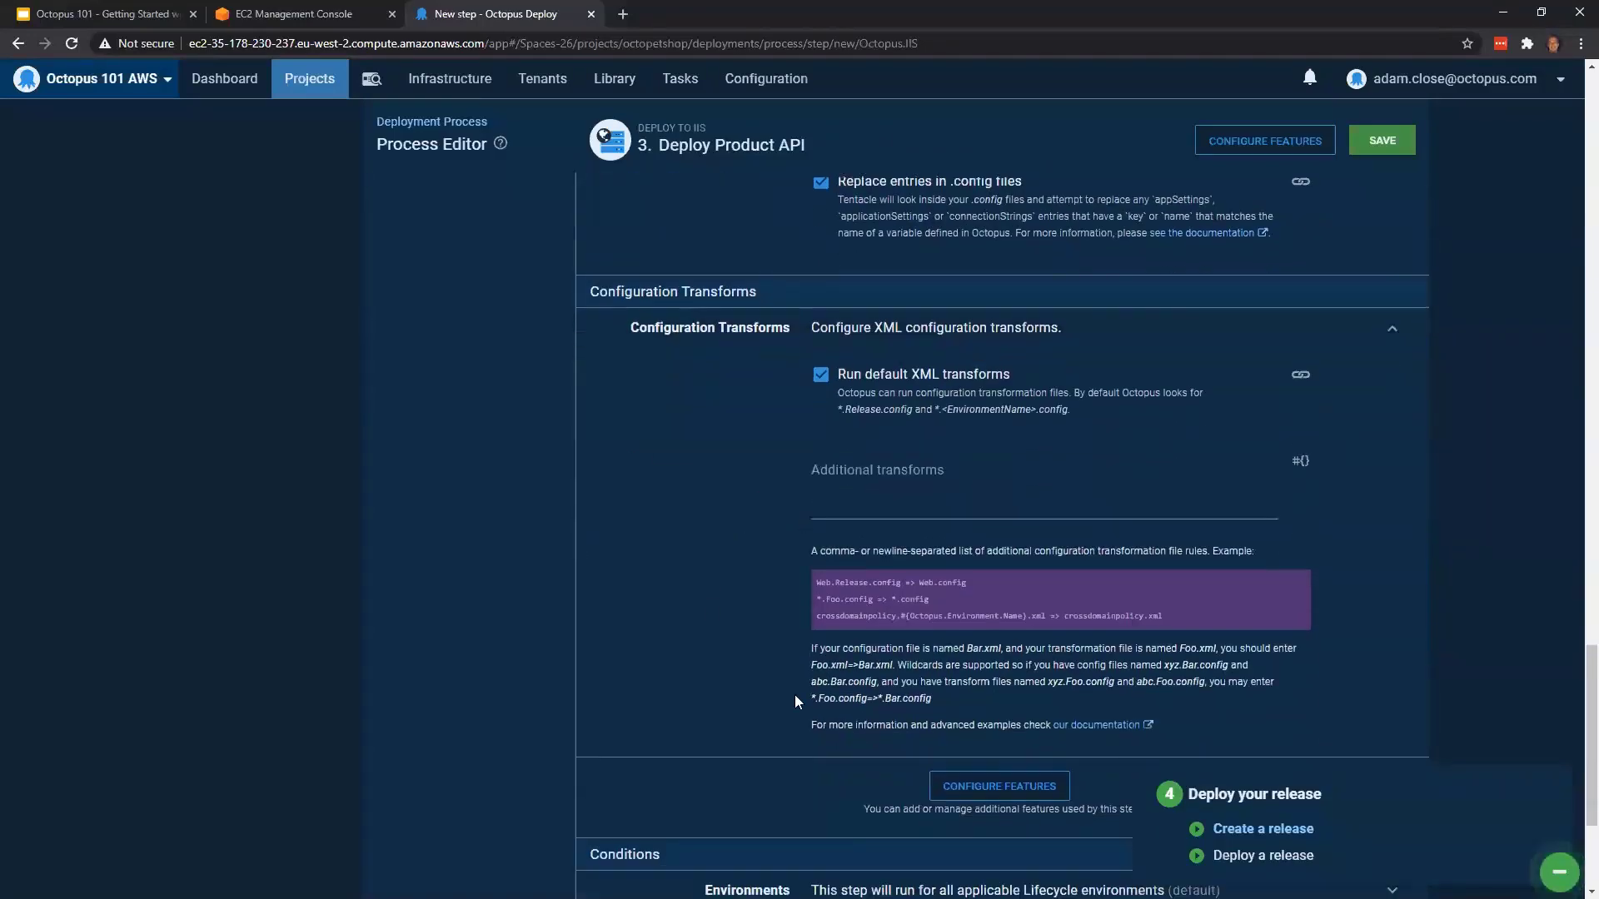
{"action": "left_click", "coordinate": [991, 791]}
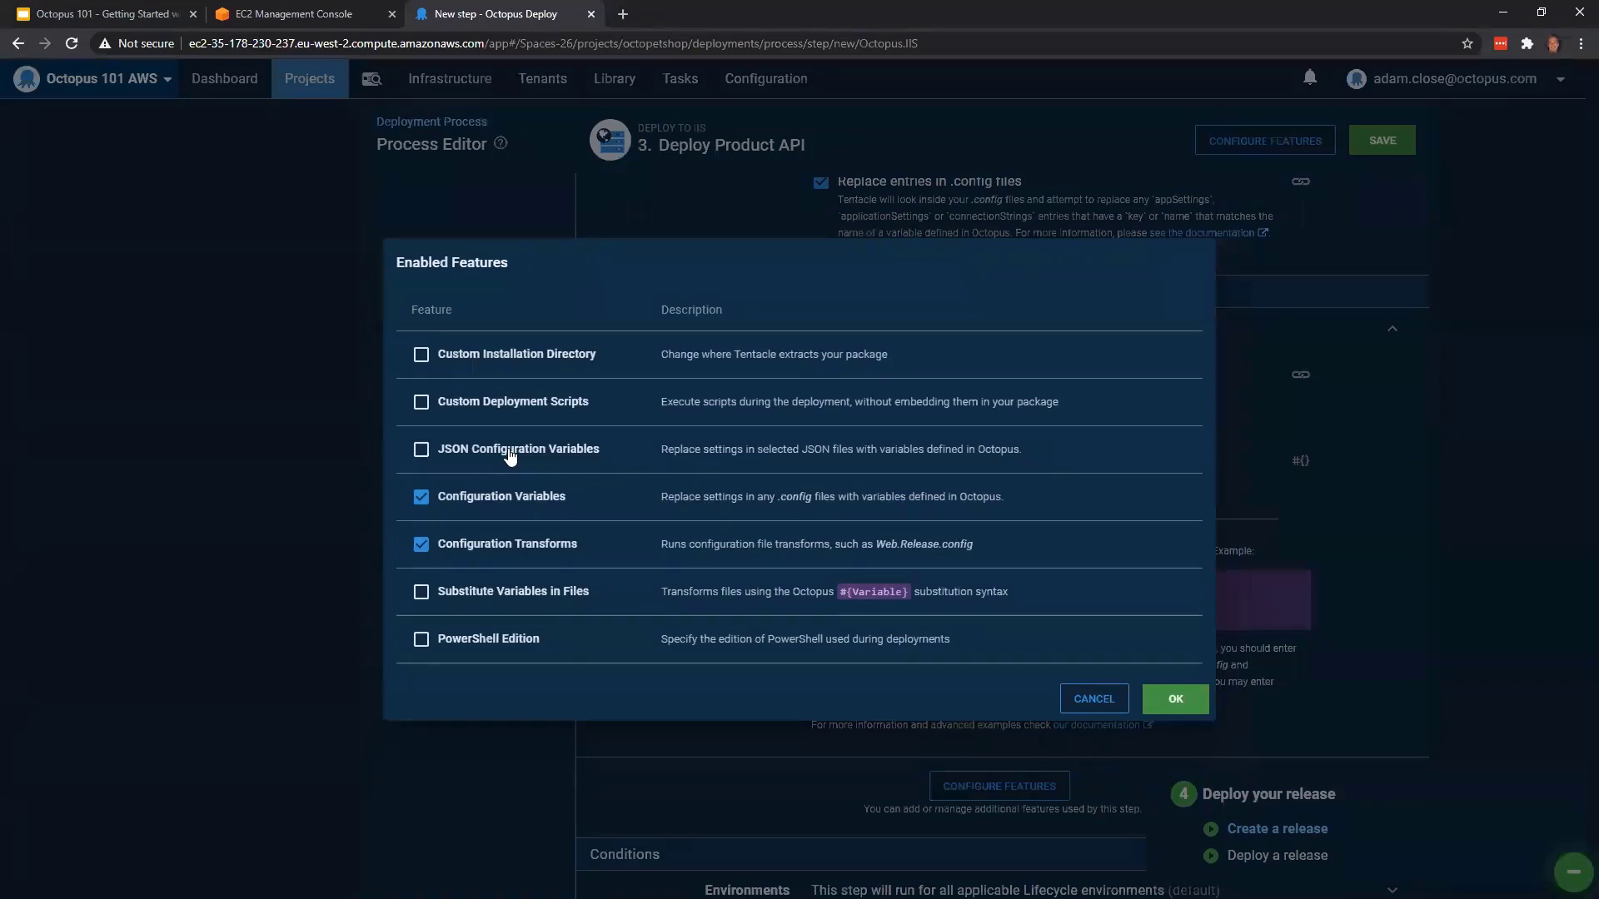
{"action": "left_click", "coordinate": [510, 454]}
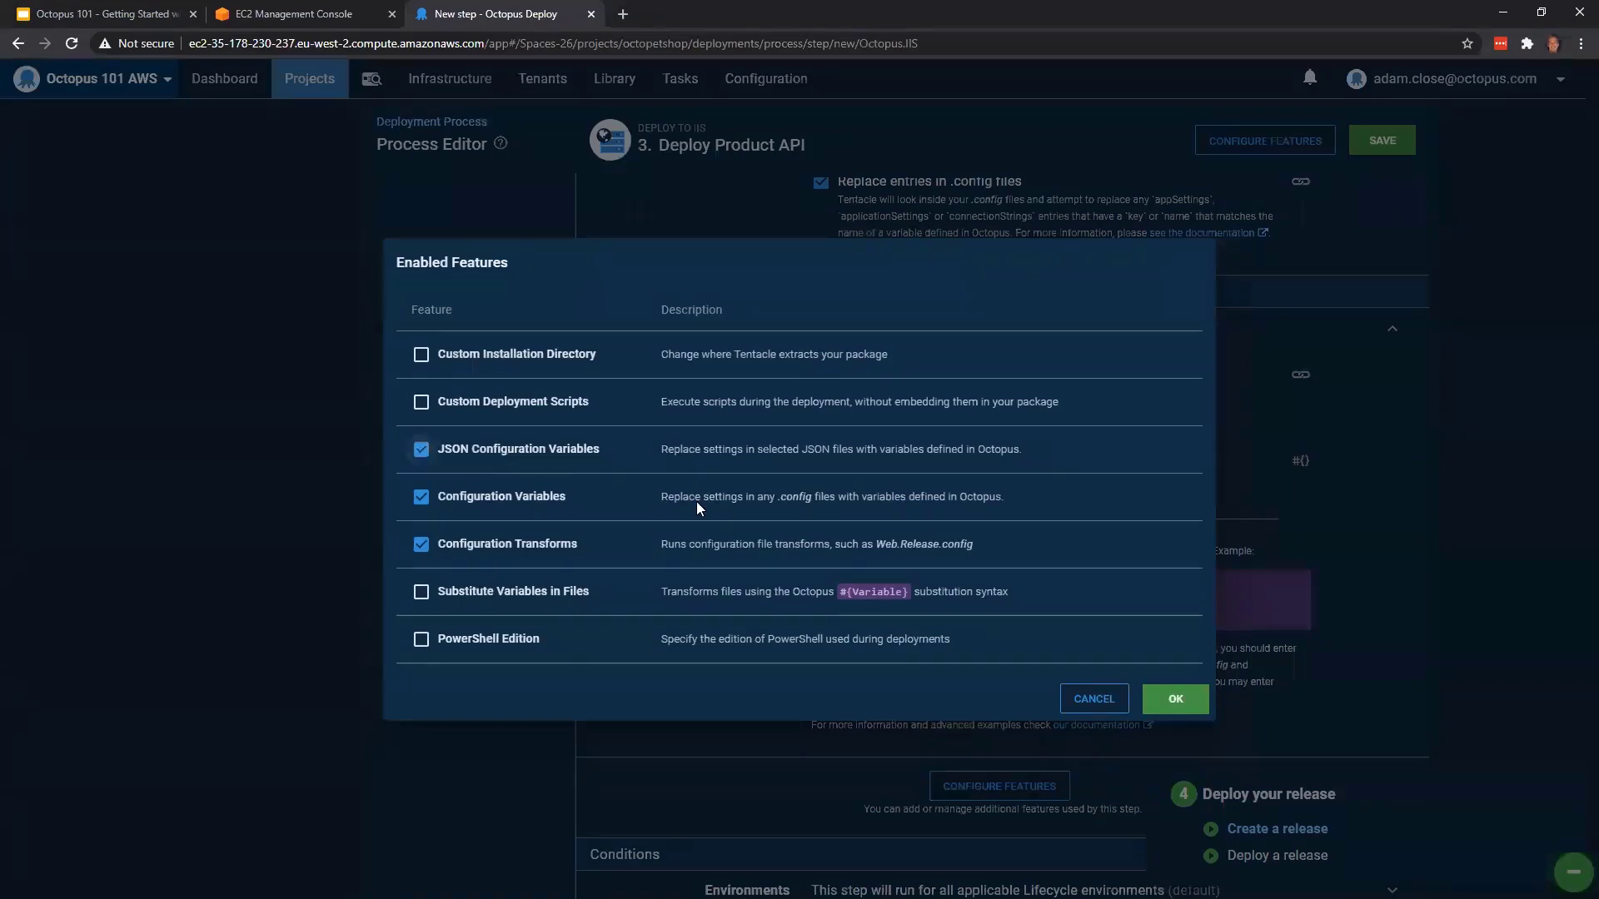
{"action": "left_click", "coordinate": [1175, 700]}
Set appsettings.json as the target file for JSON variable replacement and save the Deploy Product API step
{"action": "scroll", "coordinate": [1072, 483], "scroll_direction": "up", "scroll_amount": 4}
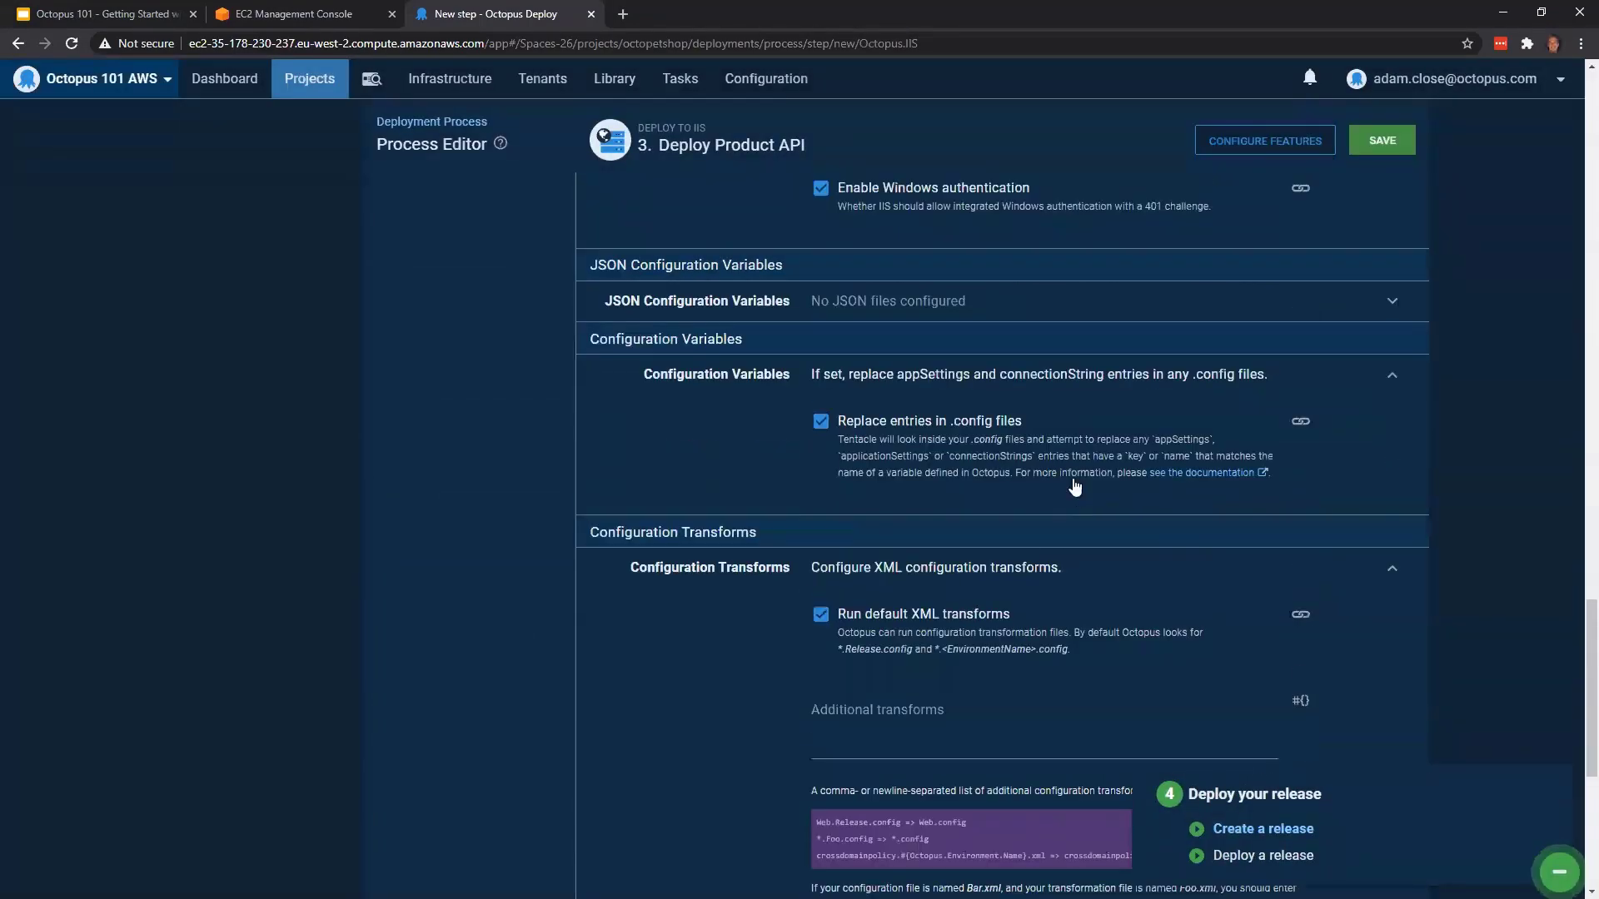
{"action": "left_click", "coordinate": [1012, 487]}
{"action": "left_click", "coordinate": [950, 541]}
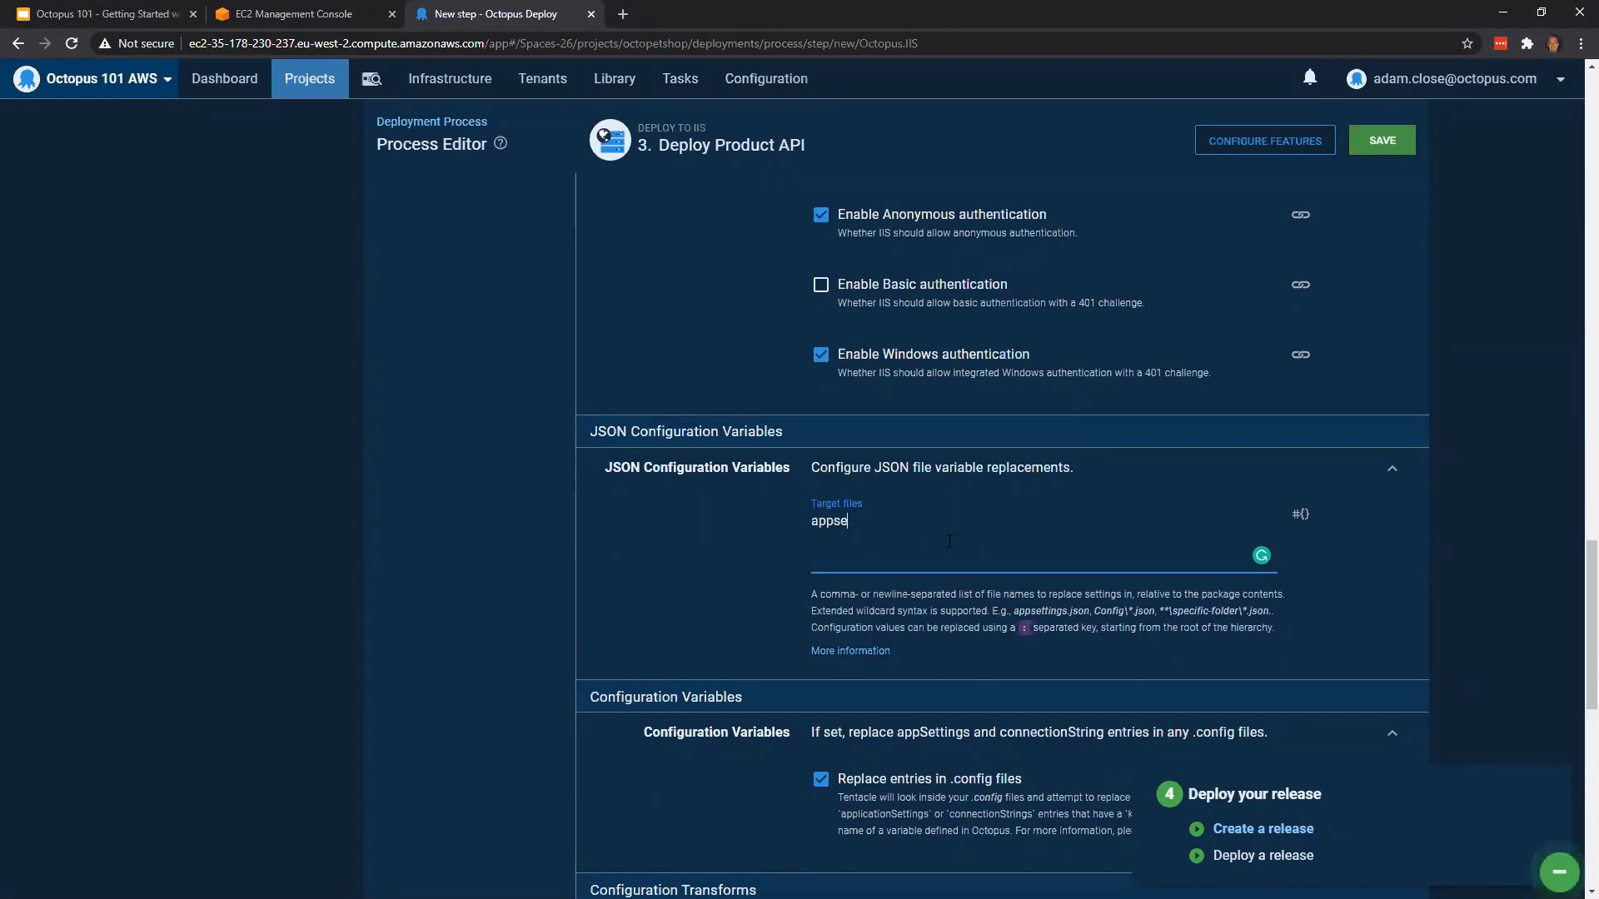
{"action": "type", "text": "ttings.json"}
{"action": "scroll", "coordinate": [1391, 288], "scroll_direction": "down", "scroll_amount": 1}
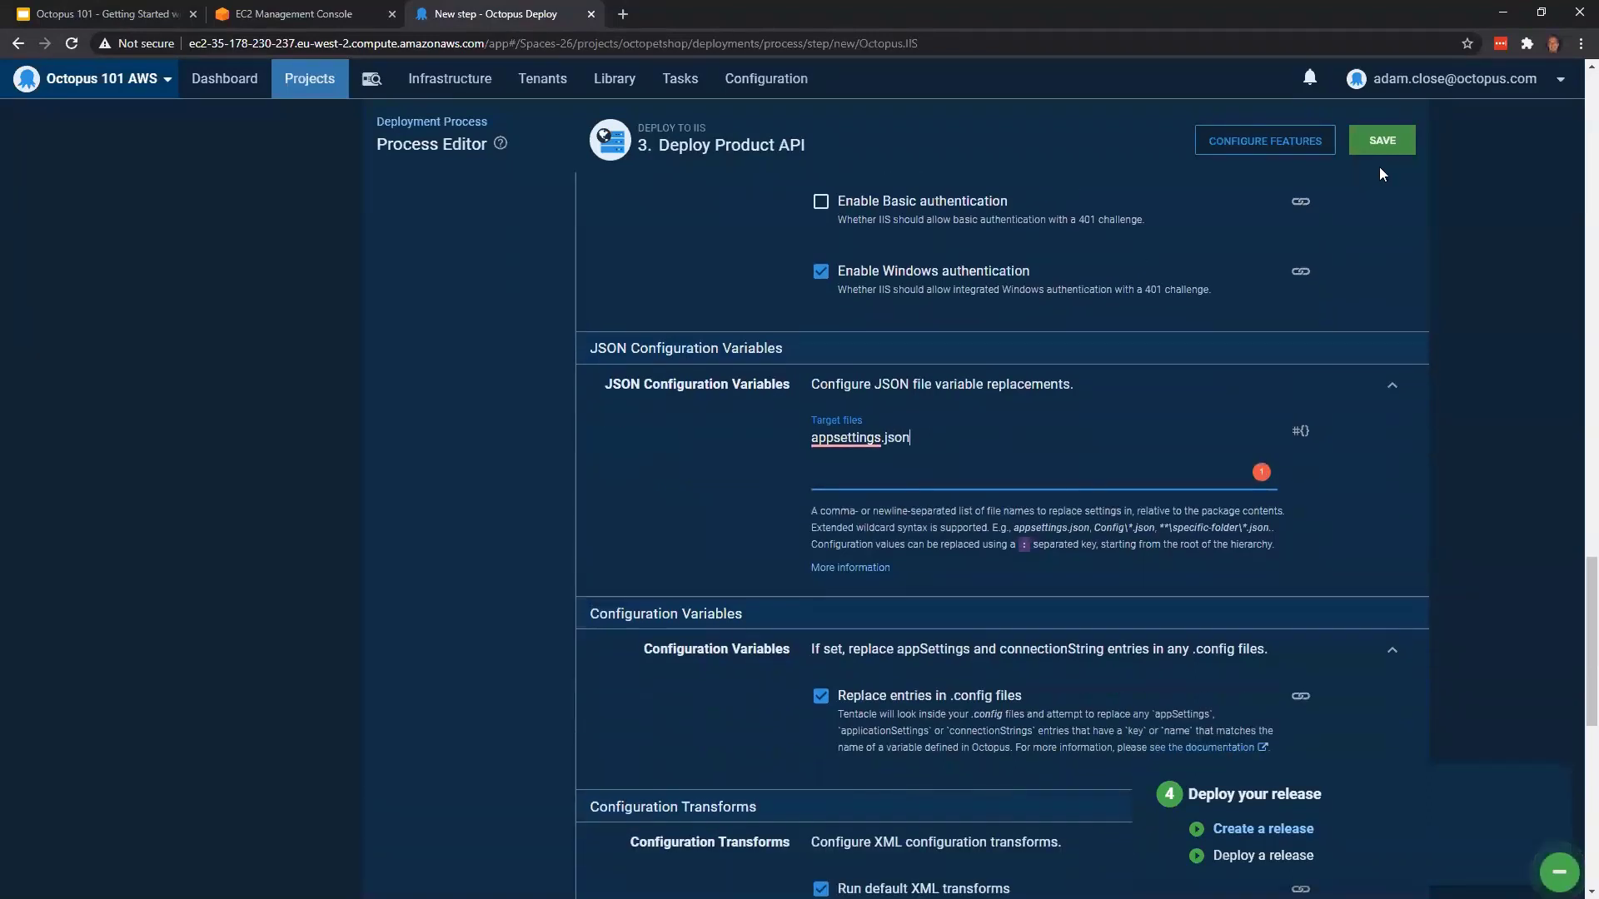
{"action": "left_click", "coordinate": [1384, 141]}
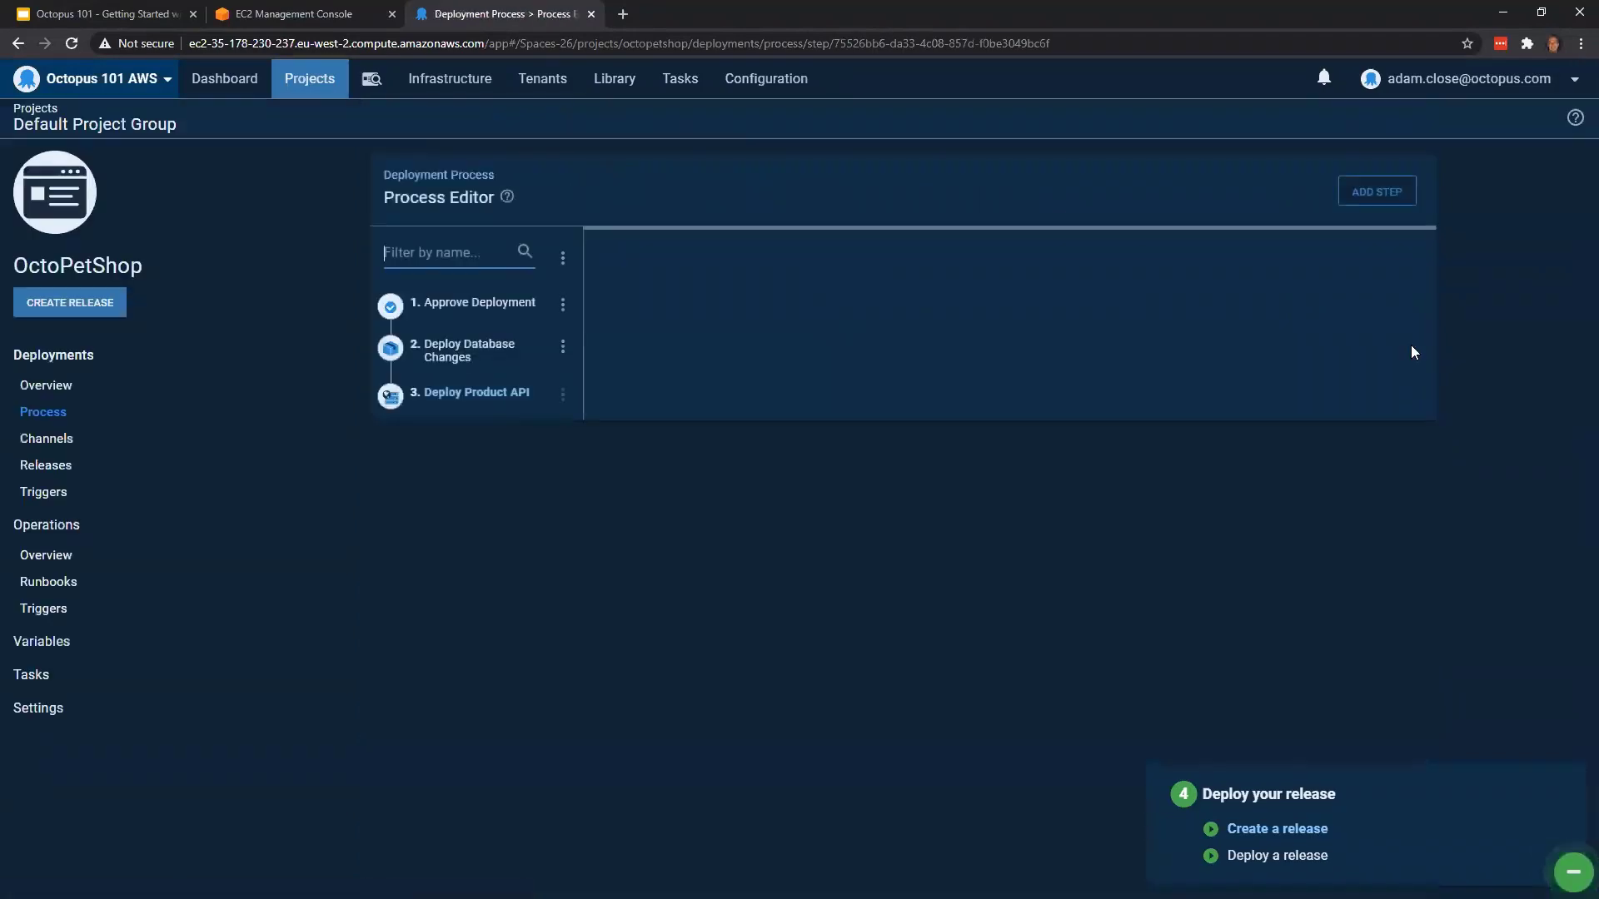
Add a fourth step using the Deploy to IIS template from the Package category and name it "Deploy Web Site"
{"action": "left_click", "coordinate": [1369, 192]}
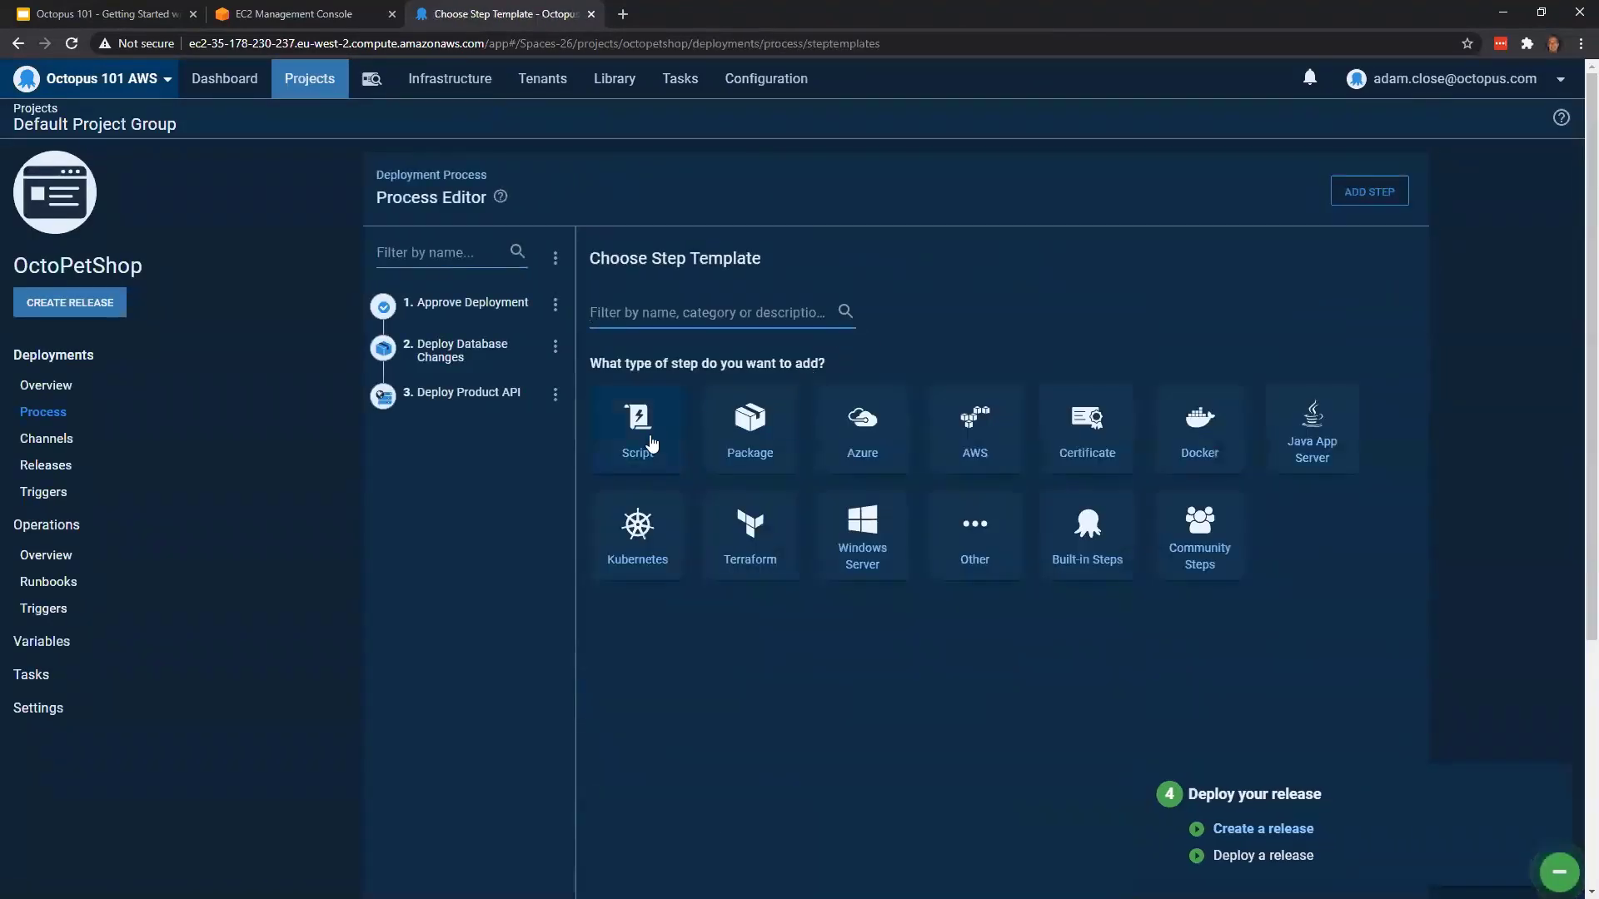
{"action": "left_click", "coordinate": [744, 441]}
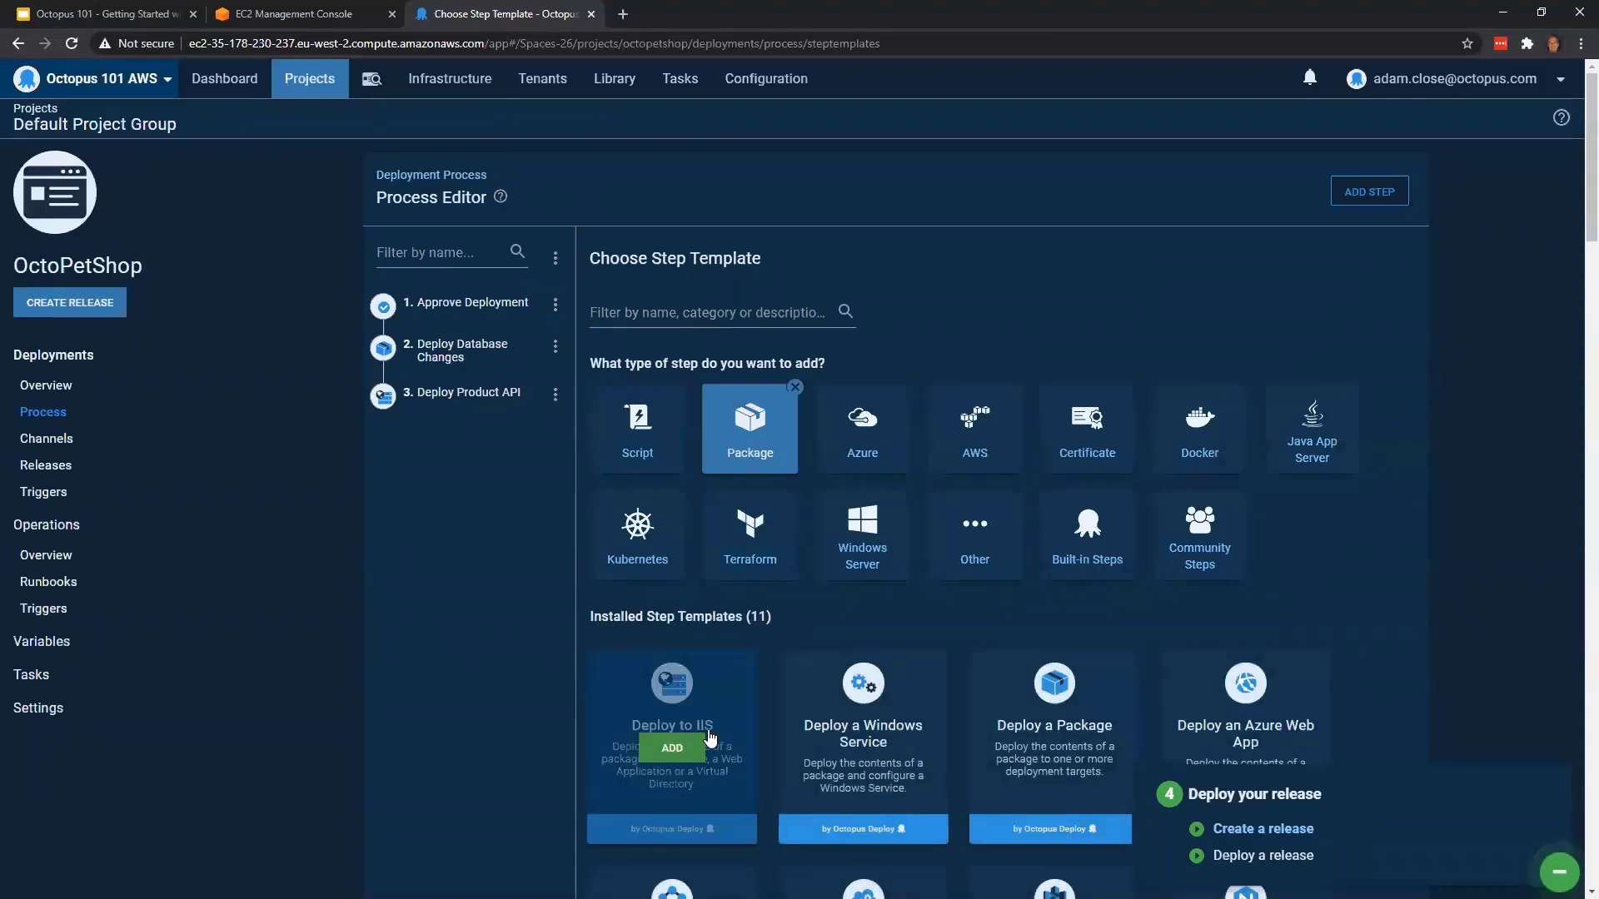
{"action": "left_click", "coordinate": [673, 749]}
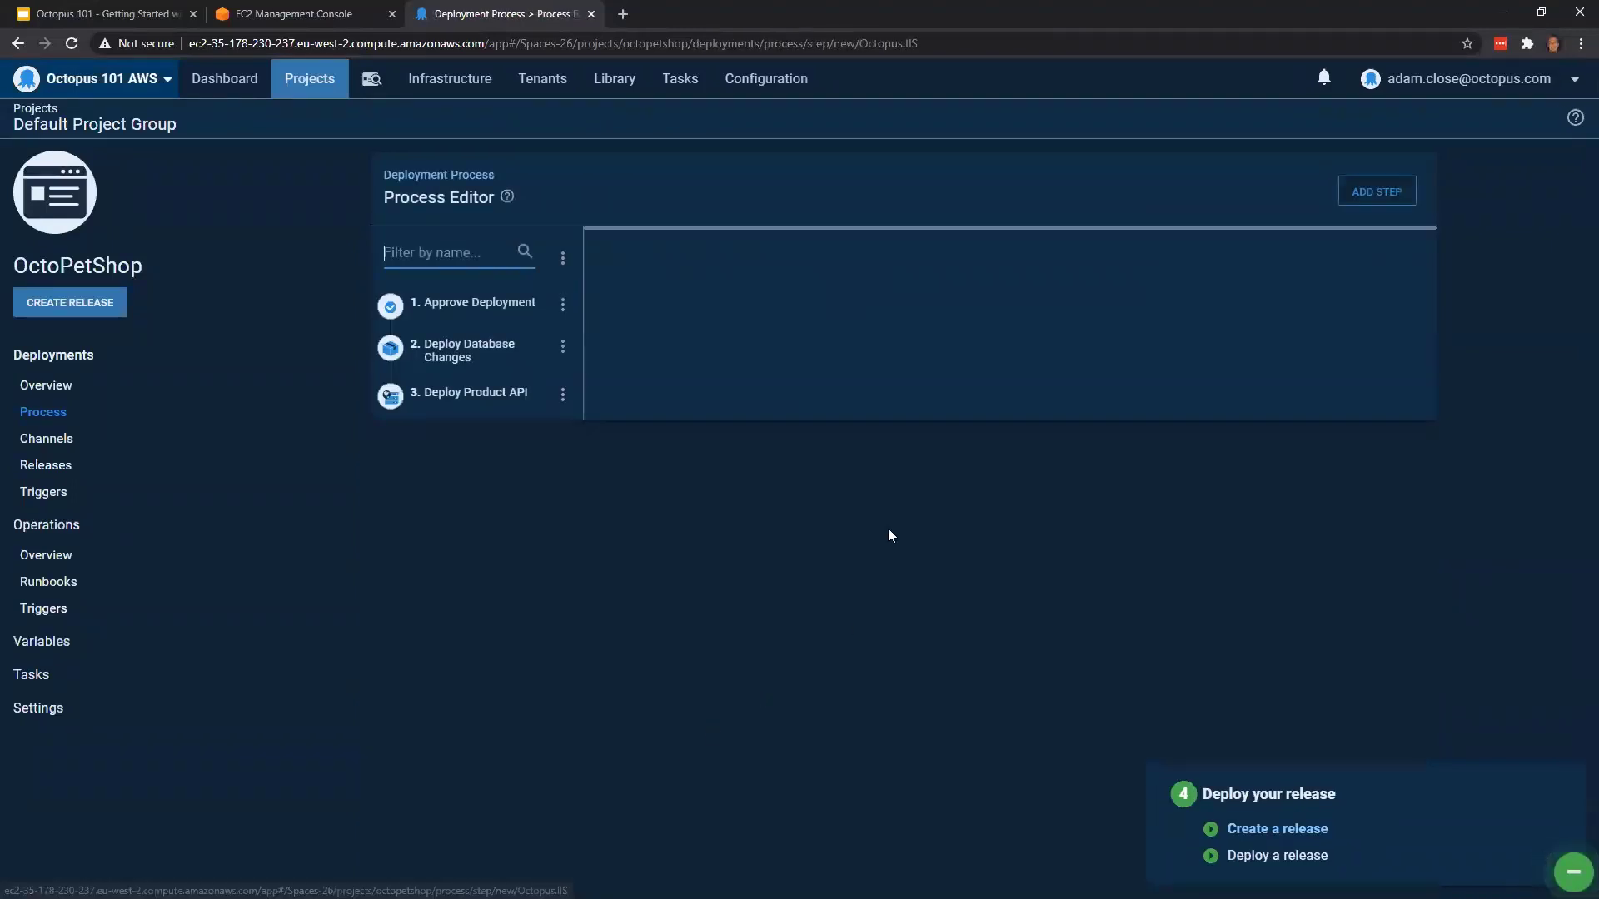
{"action": "type", "text": "D"}
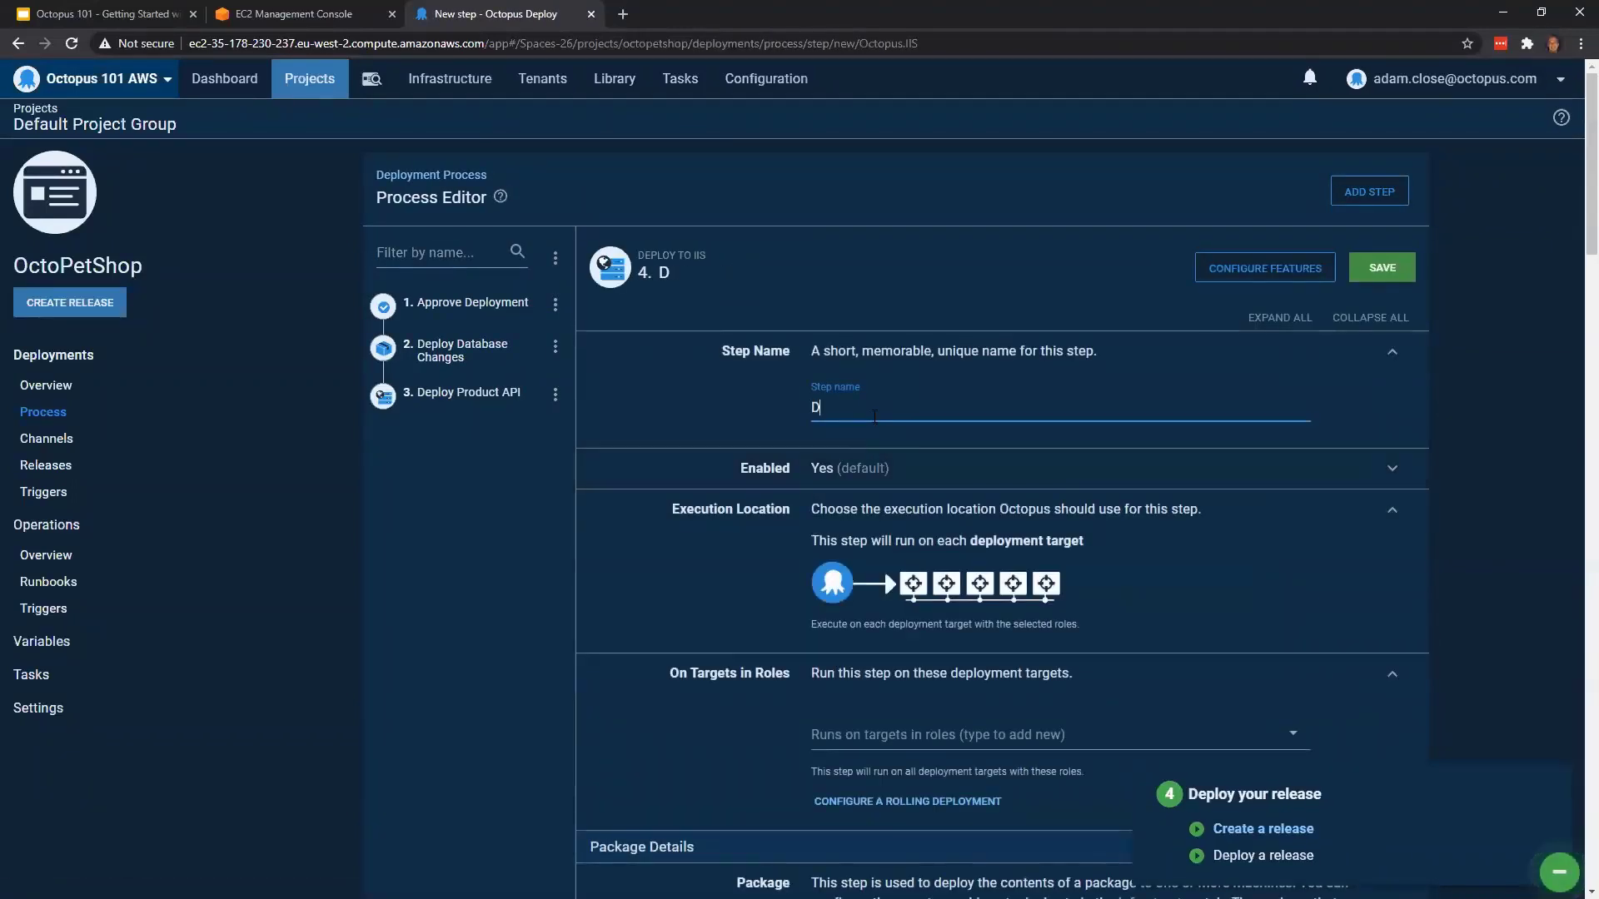
{"action": "type", "text": "eploy Web Site"}
Set the Deploy Web Site step to run on the octopetshopweb role and deploy the OctopusSamples.OctoPetShop.Web package
{"action": "scroll", "coordinate": [841, 408], "scroll_direction": "down", "scroll_amount": 2}
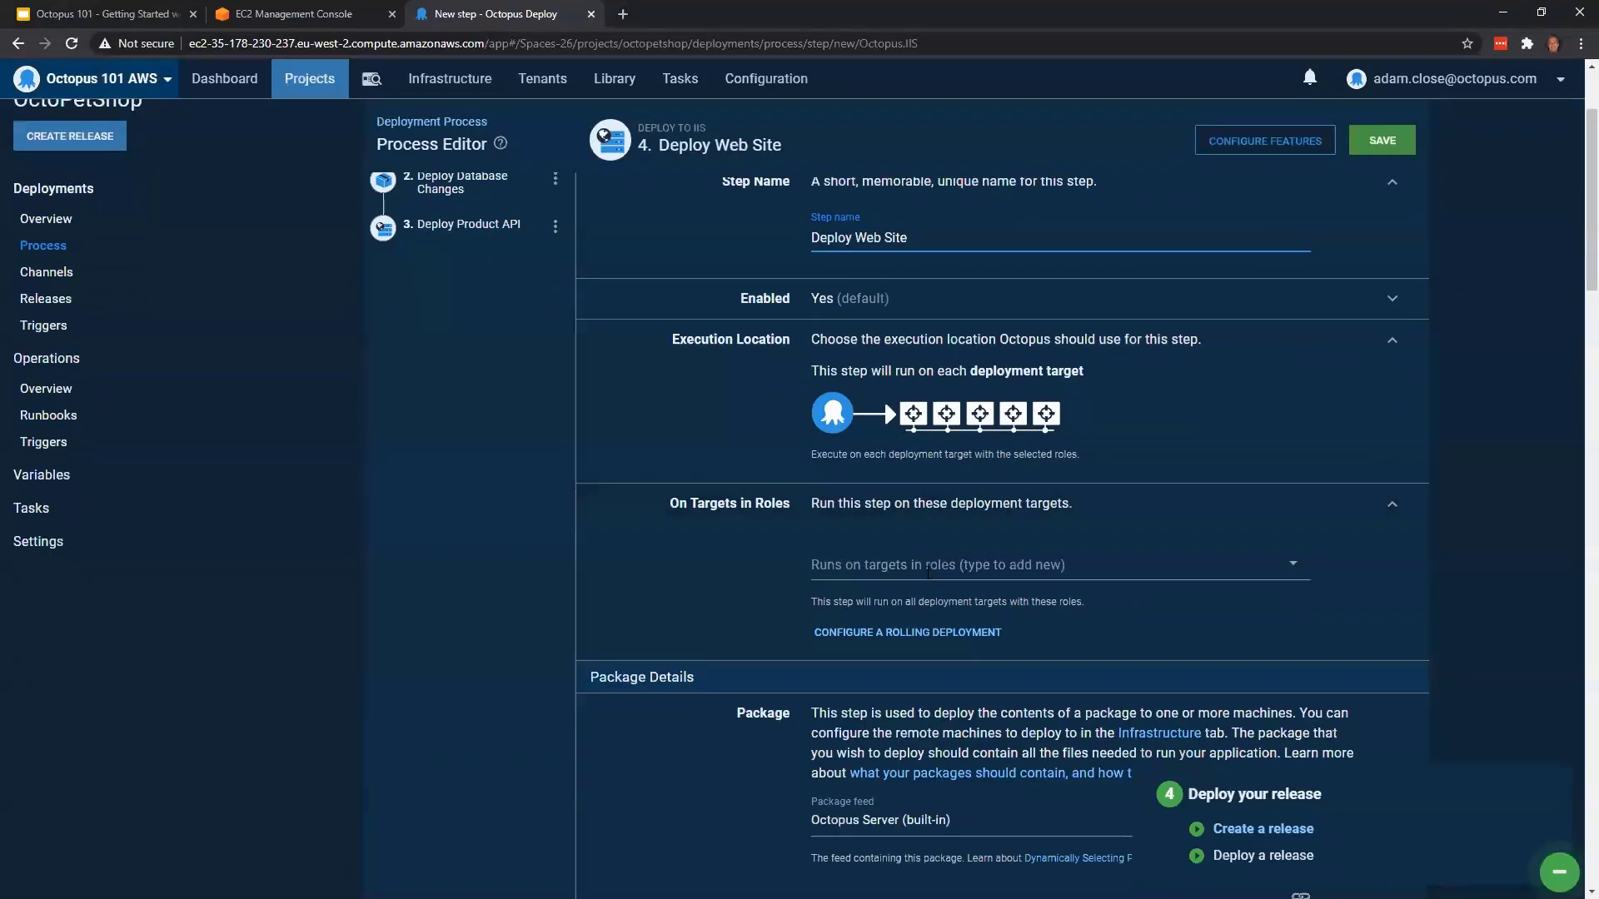
{"action": "left_click", "coordinate": [926, 567]}
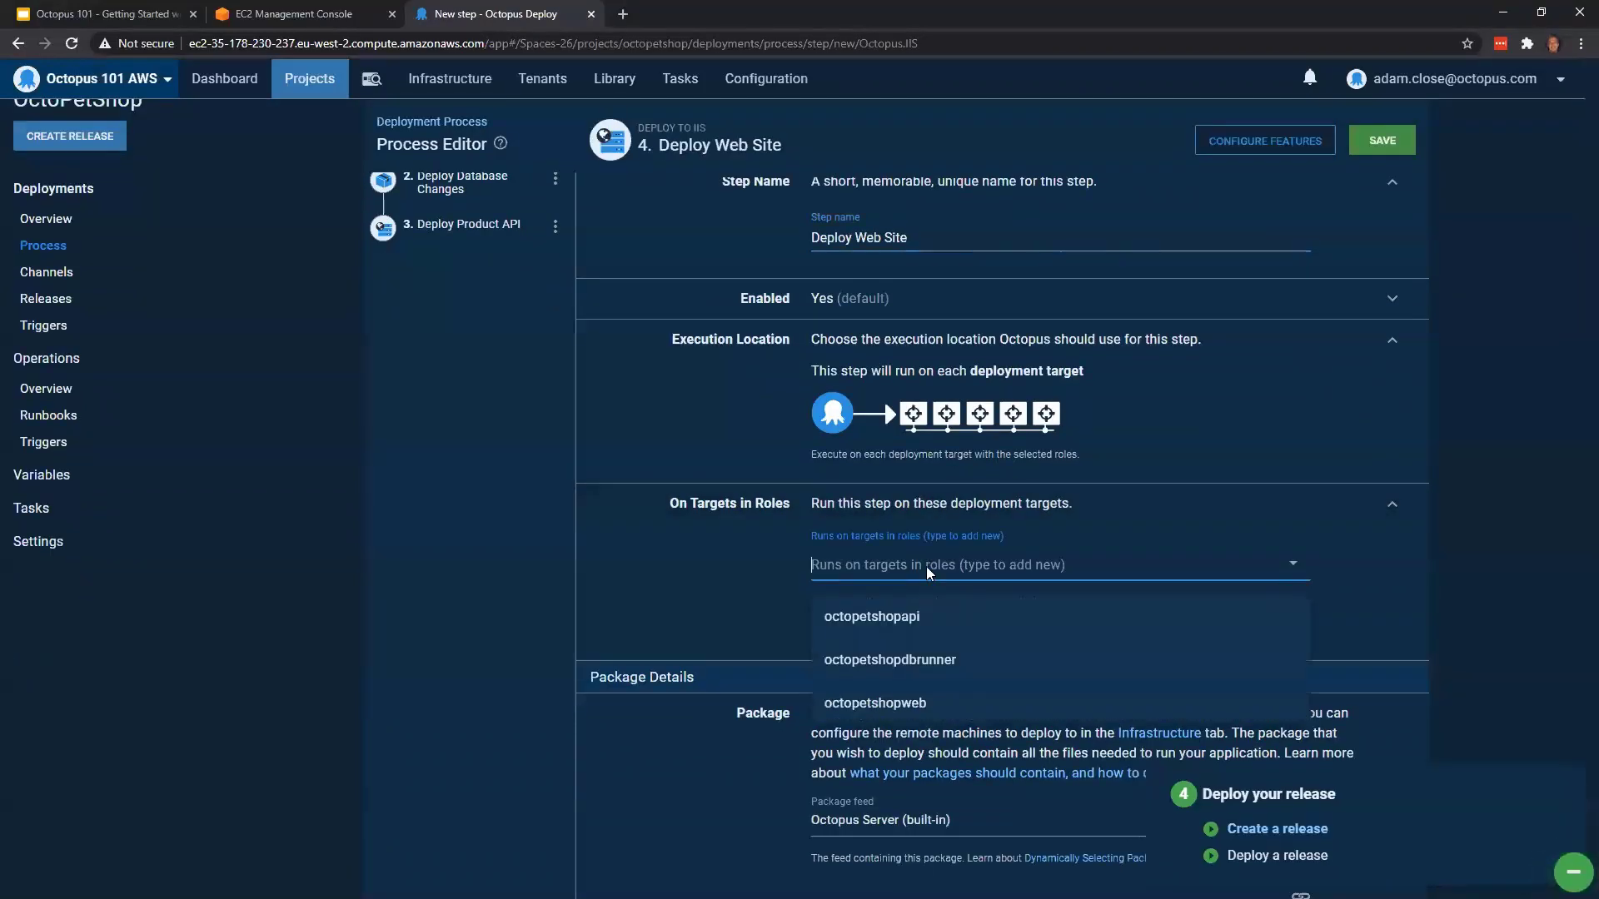
{"action": "left_click", "coordinate": [930, 706]}
{"action": "scroll", "coordinate": [1479, 549], "scroll_direction": "down", "scroll_amount": 4}
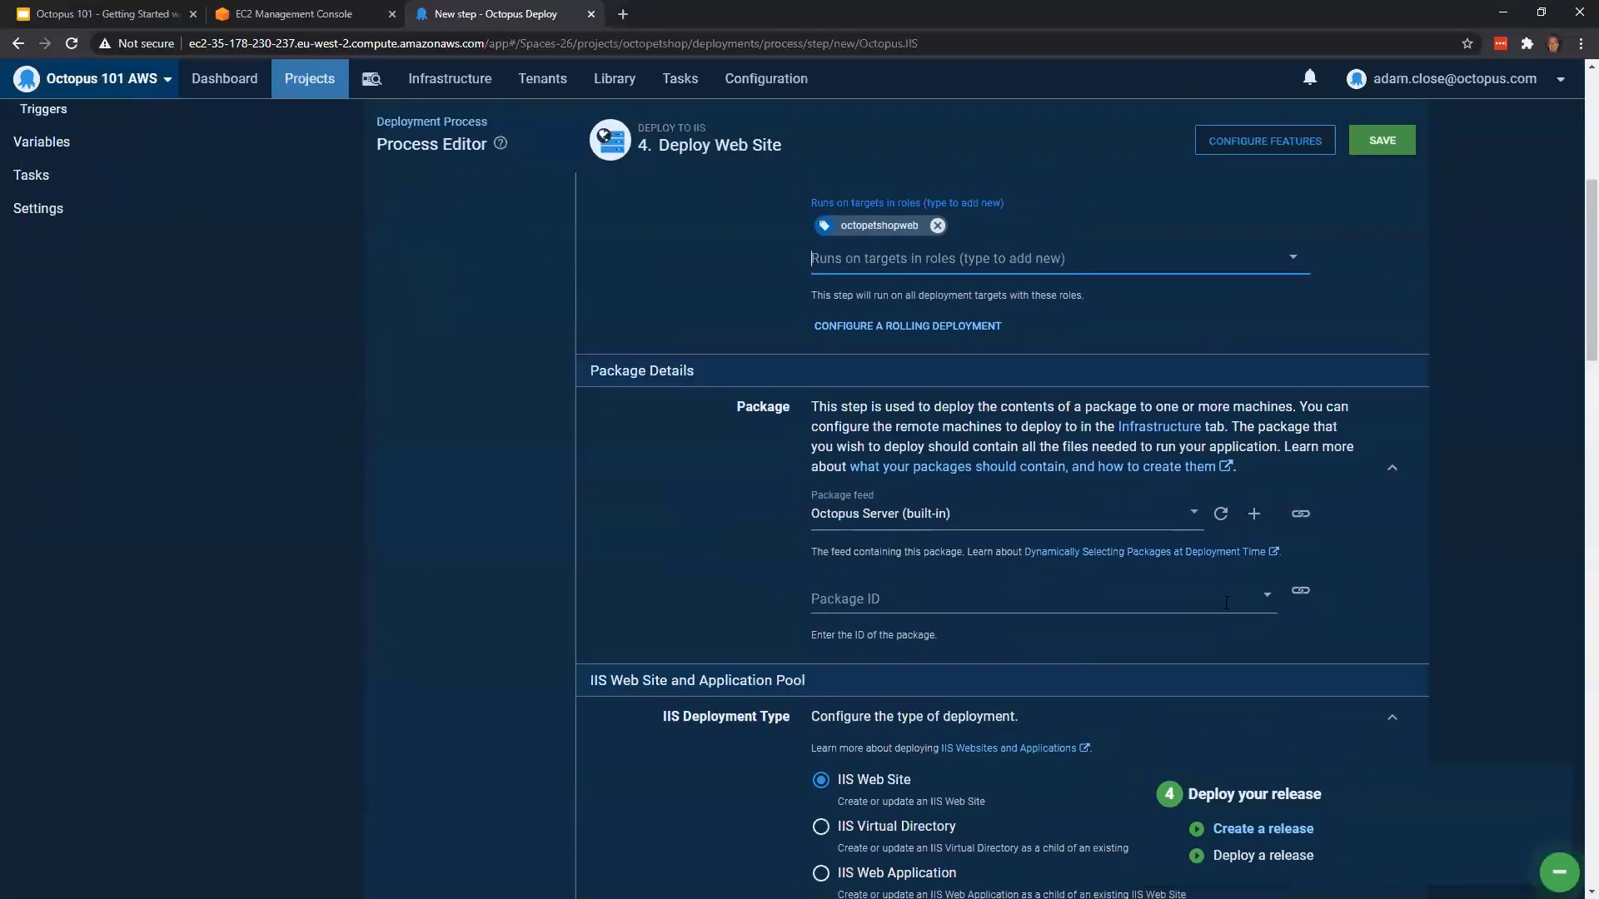
{"action": "left_click", "coordinate": [1225, 600]}
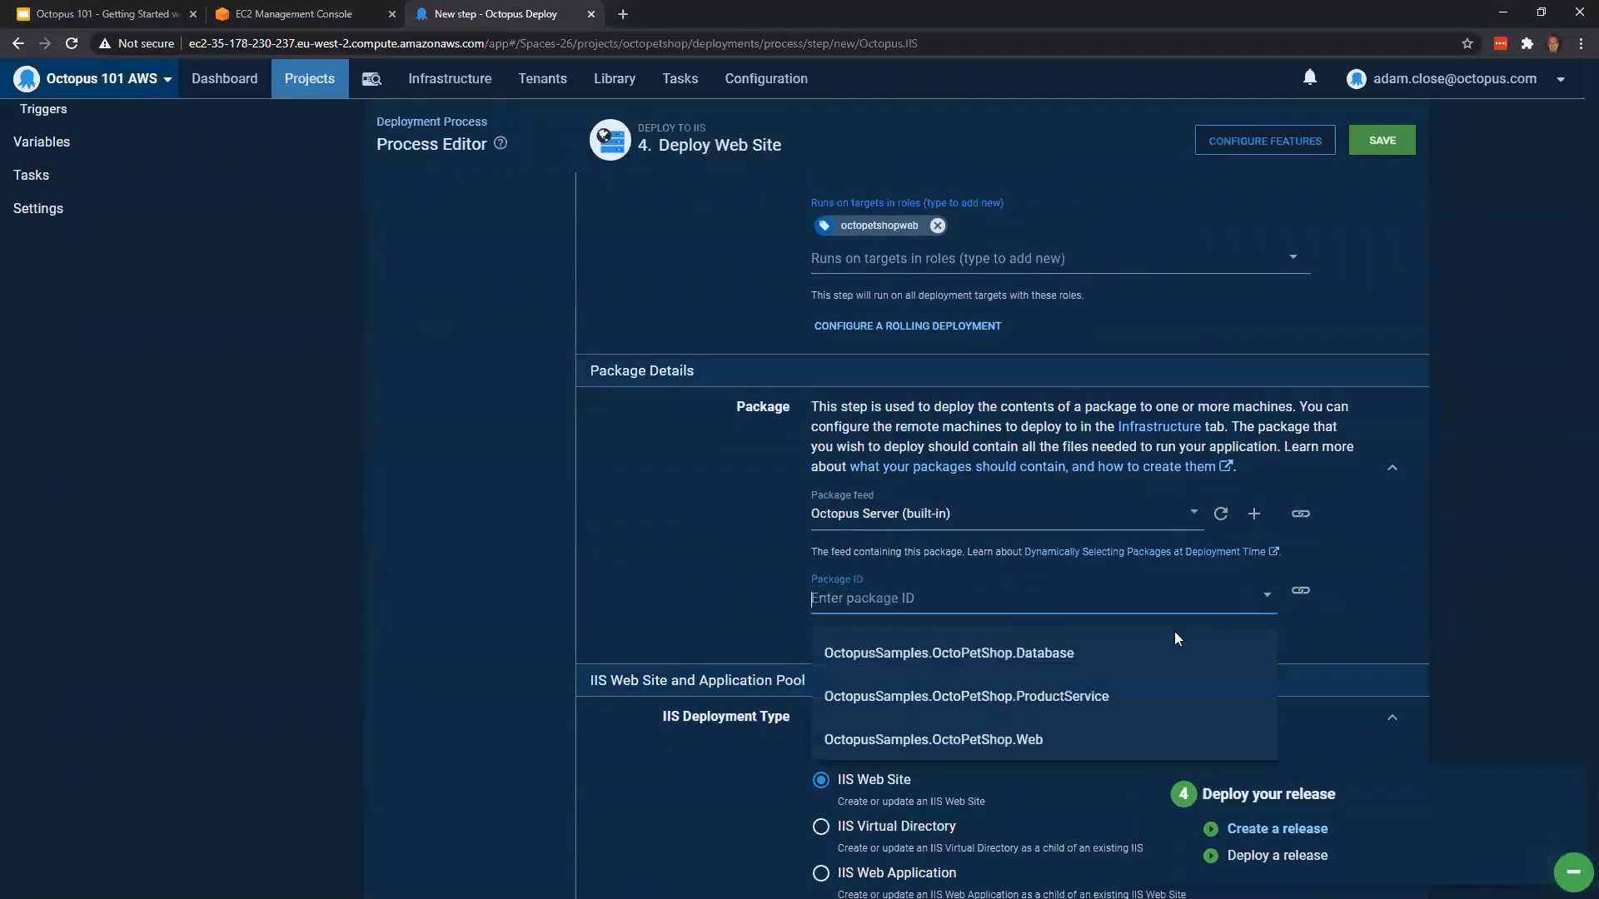
{"action": "left_click", "coordinate": [1022, 741]}
Set the IIS web site name of the Deploy Web Site step to octopetshopweb
{"action": "scroll", "coordinate": [1393, 531], "scroll_direction": "down", "scroll_amount": 4}
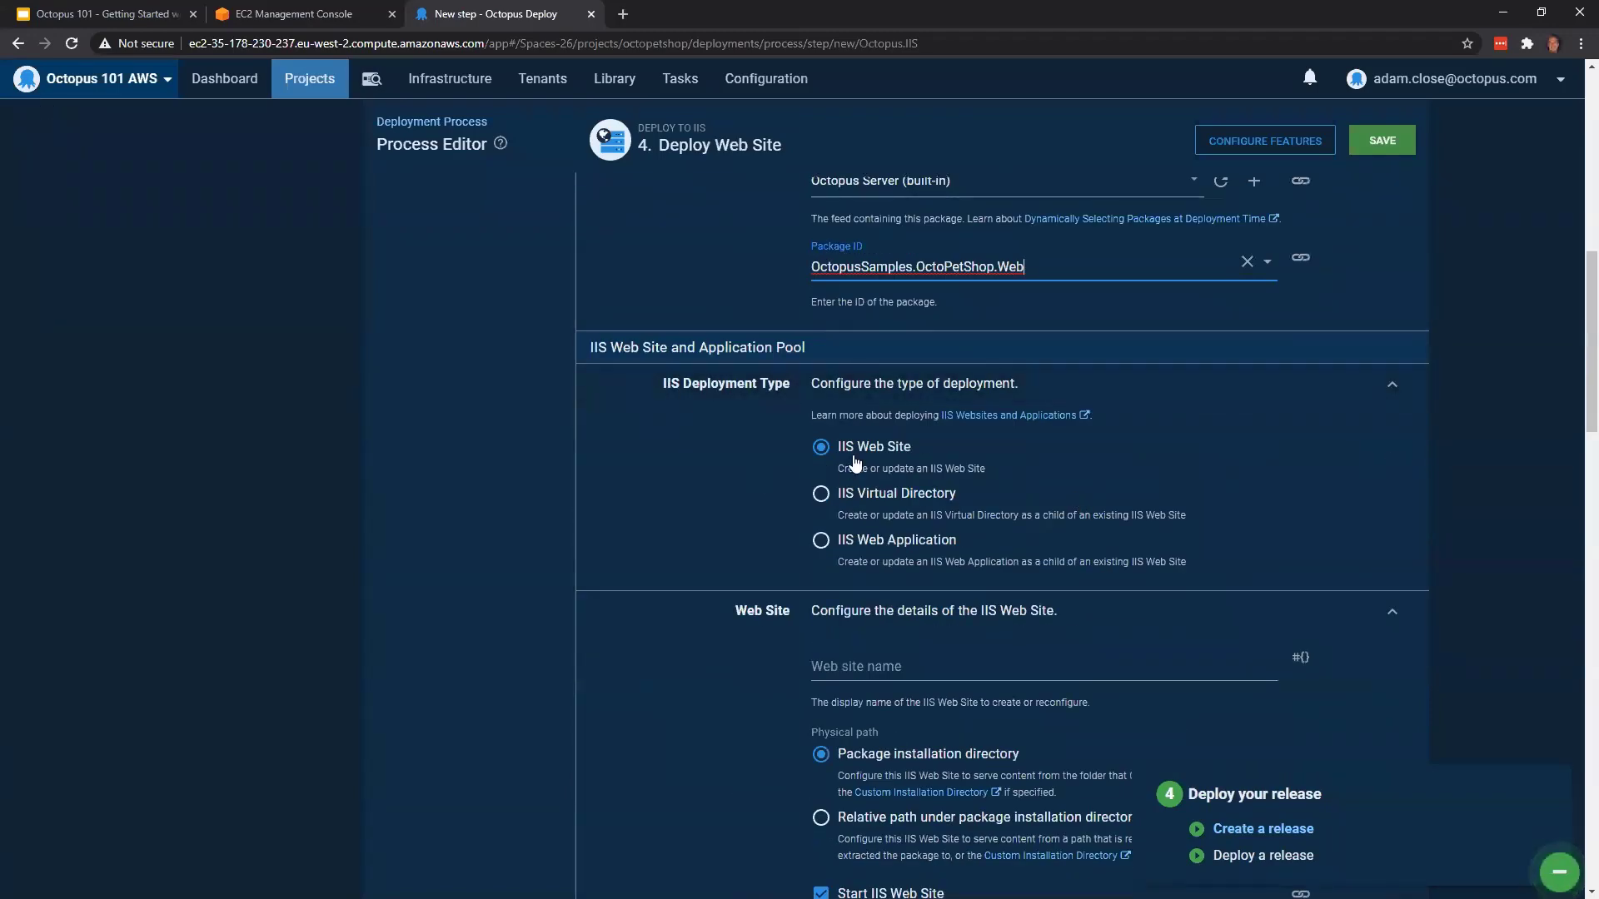
{"action": "scroll", "coordinate": [861, 460], "scroll_direction": "down", "scroll_amount": 2}
{"action": "left_click", "coordinate": [881, 507]}
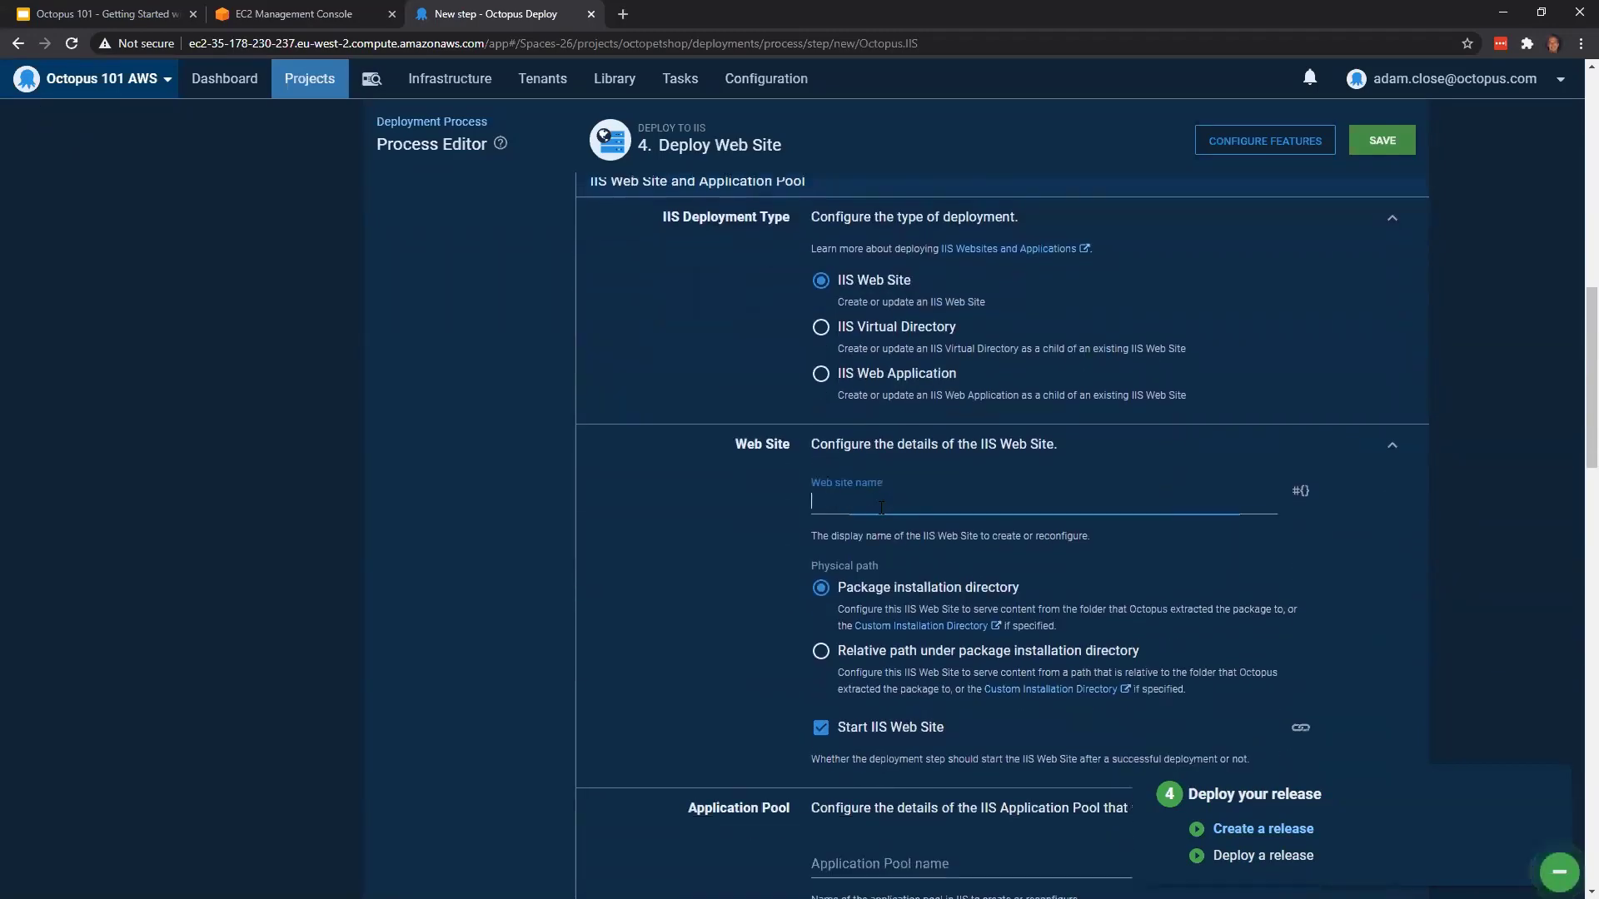
{"action": "type", "text": "octopetshop"}
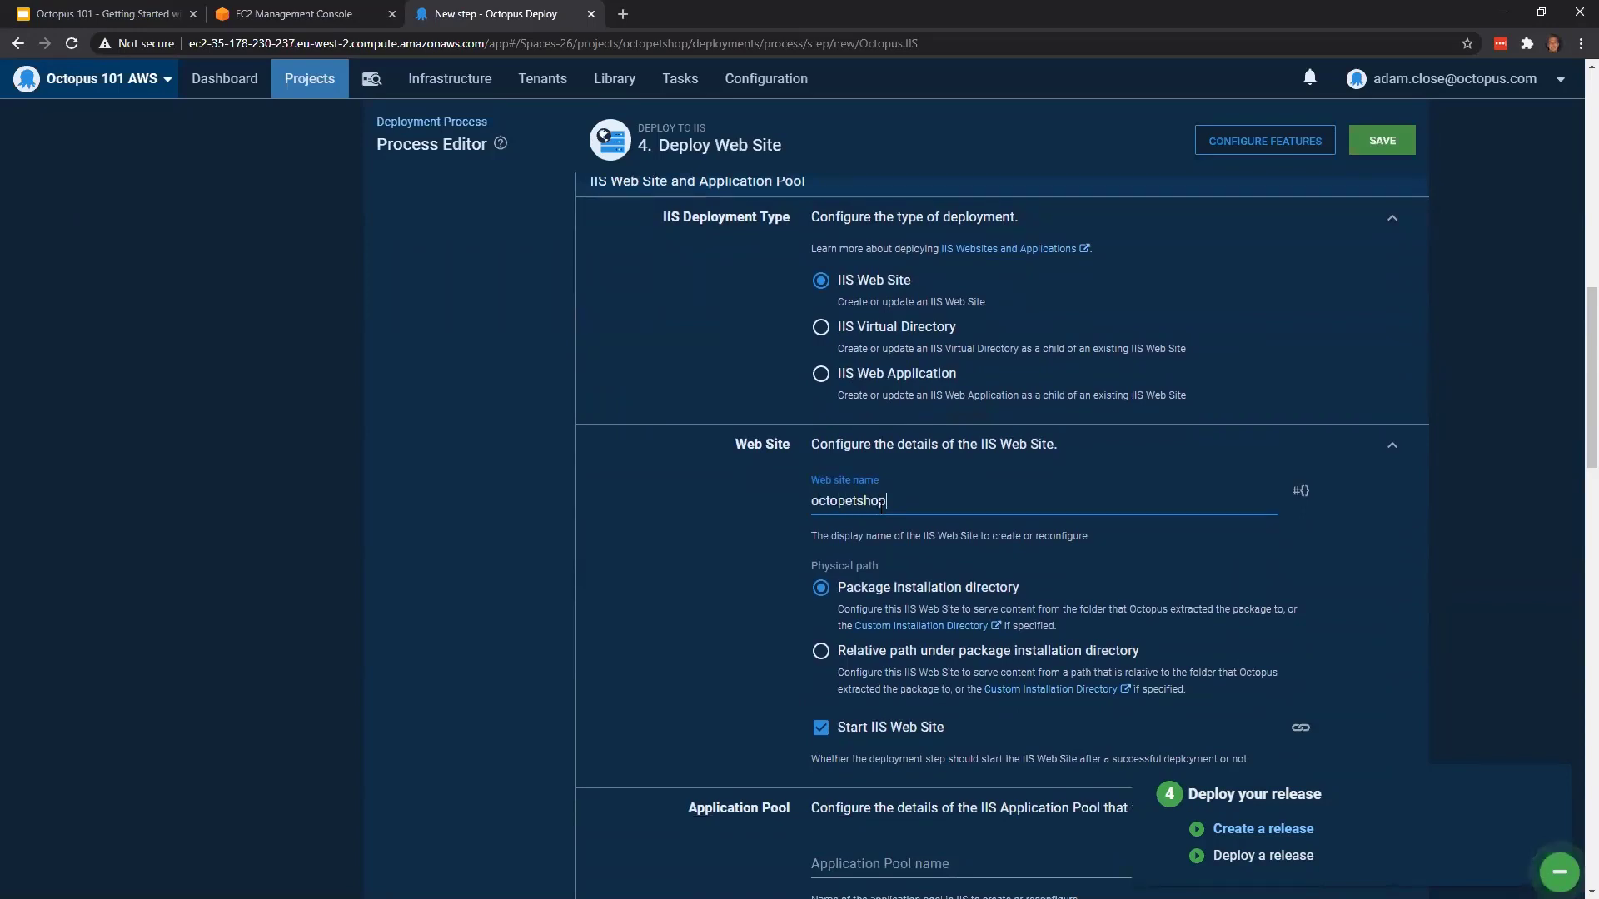
{"action": "type", "text": "web"}
Copy the web site name octopetshopweb into the Deploy Web Site step's application pool name
{"action": "left_click_drag", "start_coordinate": [912, 502], "coordinate": [797, 514]}
{"action": "key", "text": "ctrl+c"}
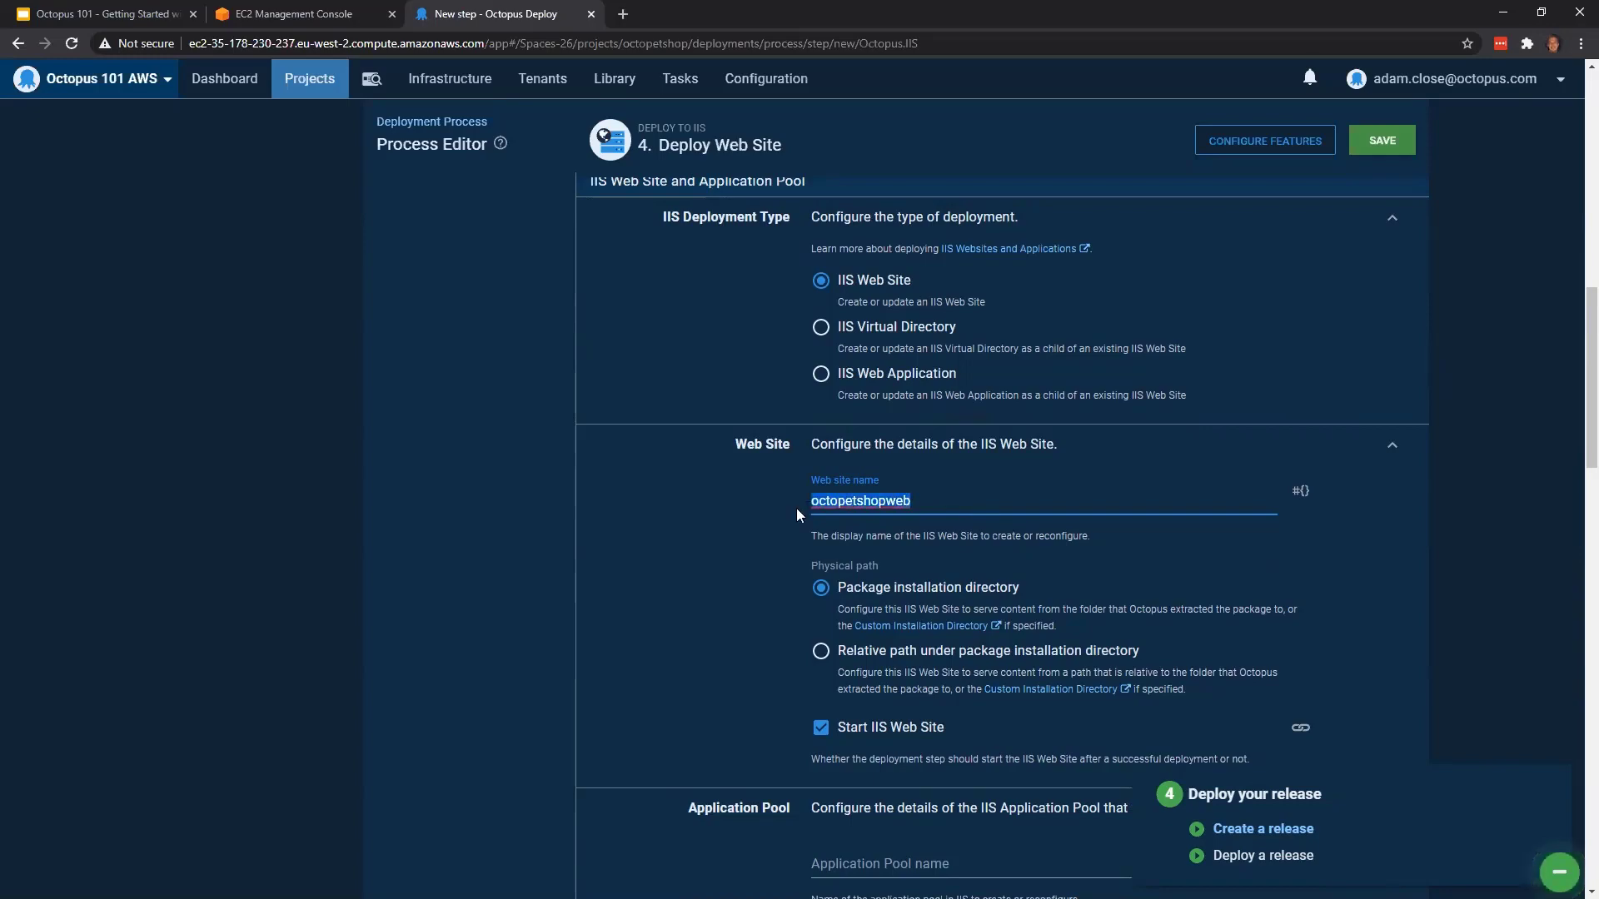
{"action": "scroll", "coordinate": [731, 567], "scroll_direction": "down", "scroll_amount": 4}
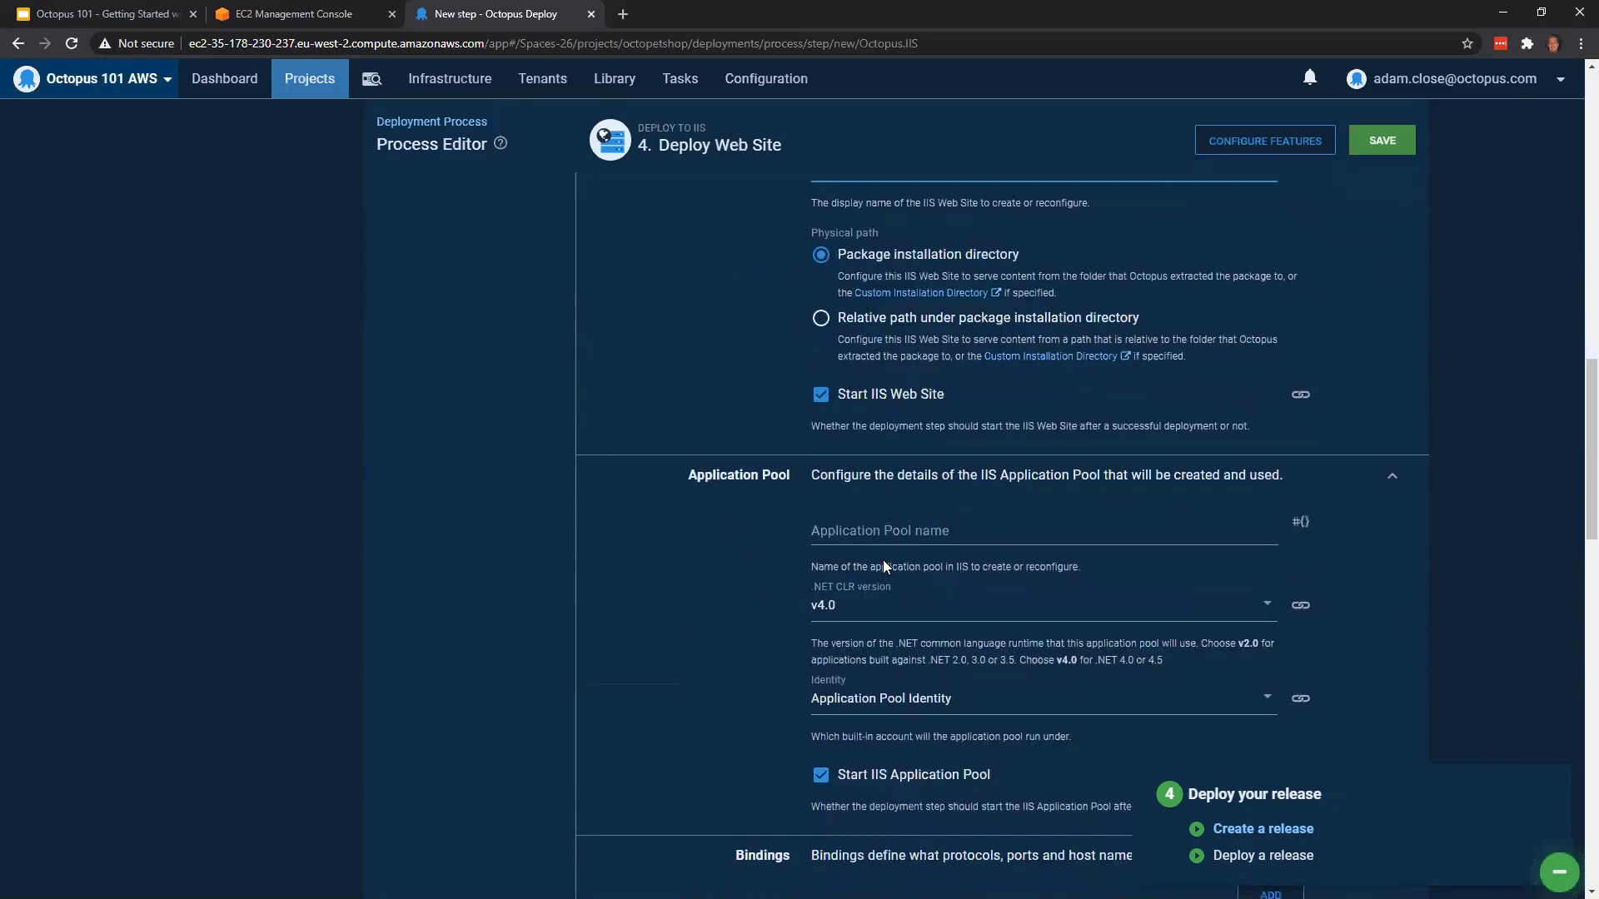
{"action": "left_click", "coordinate": [917, 544]}
{"action": "key", "text": "ctrl+v"}
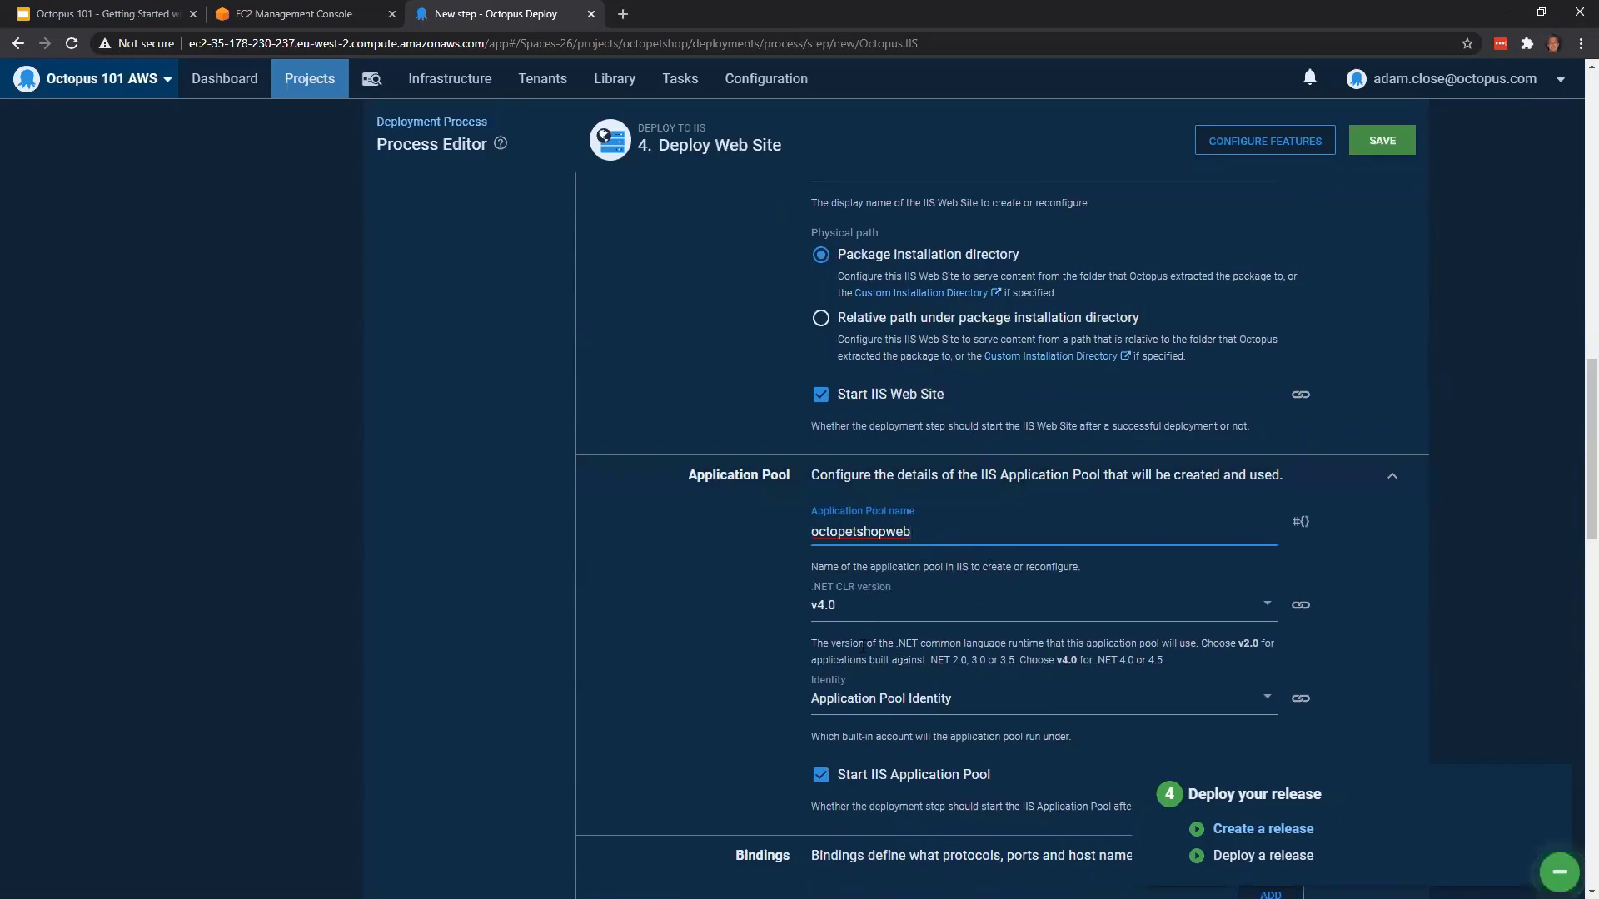
Enable anonymous authentication in the IIS authentication settings of the Deploy Web Site step
{"action": "scroll", "coordinate": [891, 598], "scroll_direction": "down", "scroll_amount": 2}
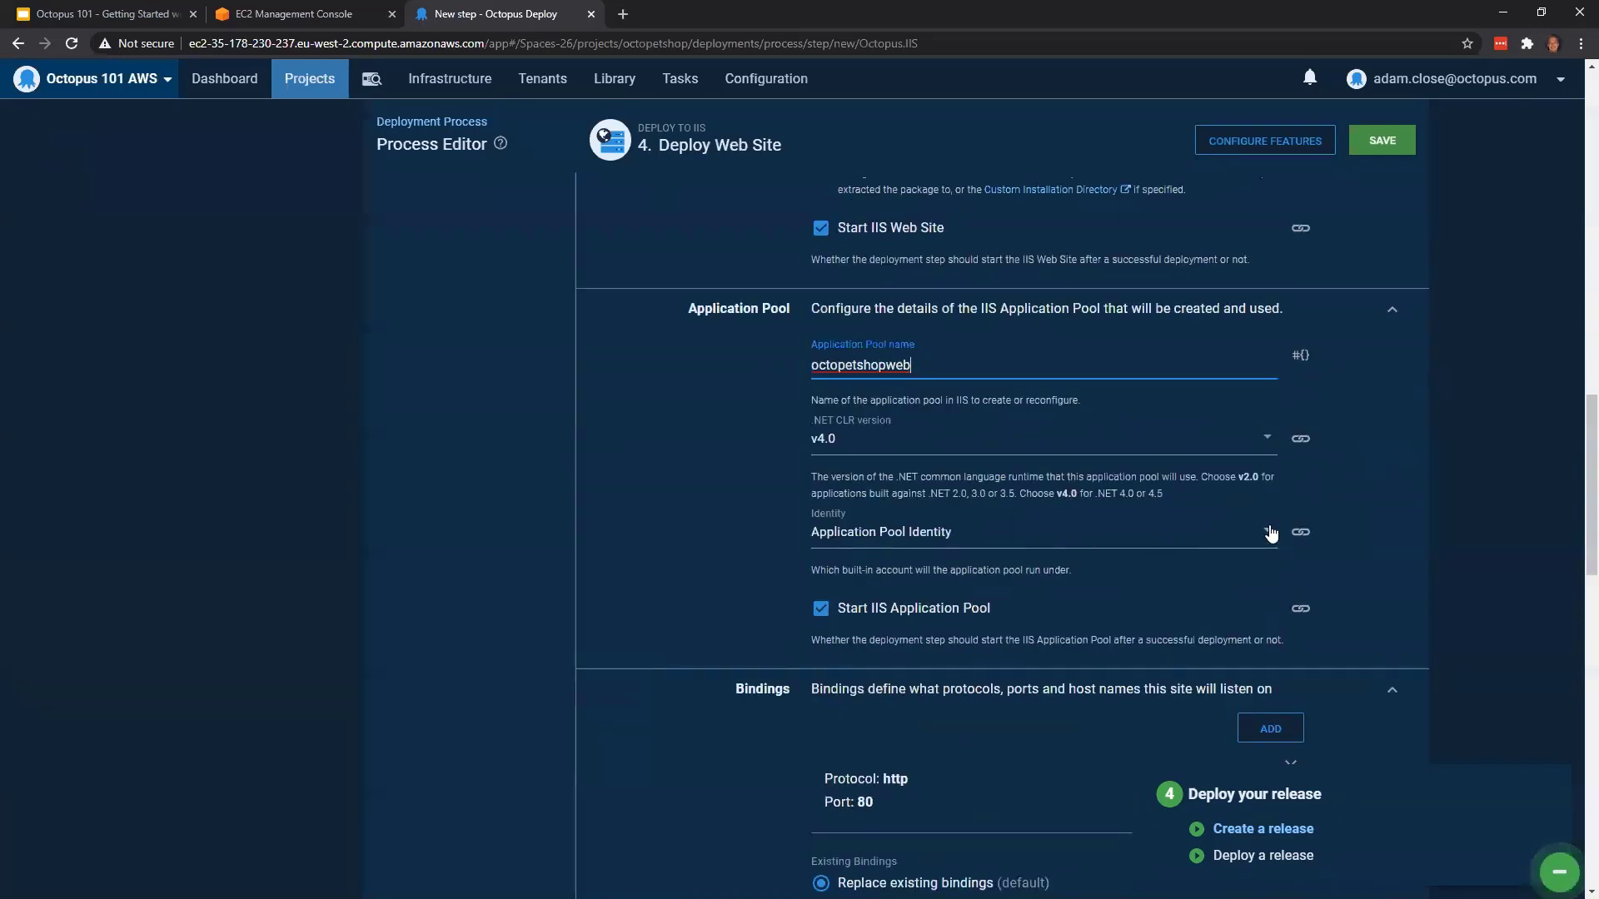
{"action": "scroll", "coordinate": [1268, 533], "scroll_direction": "down", "scroll_amount": 2}
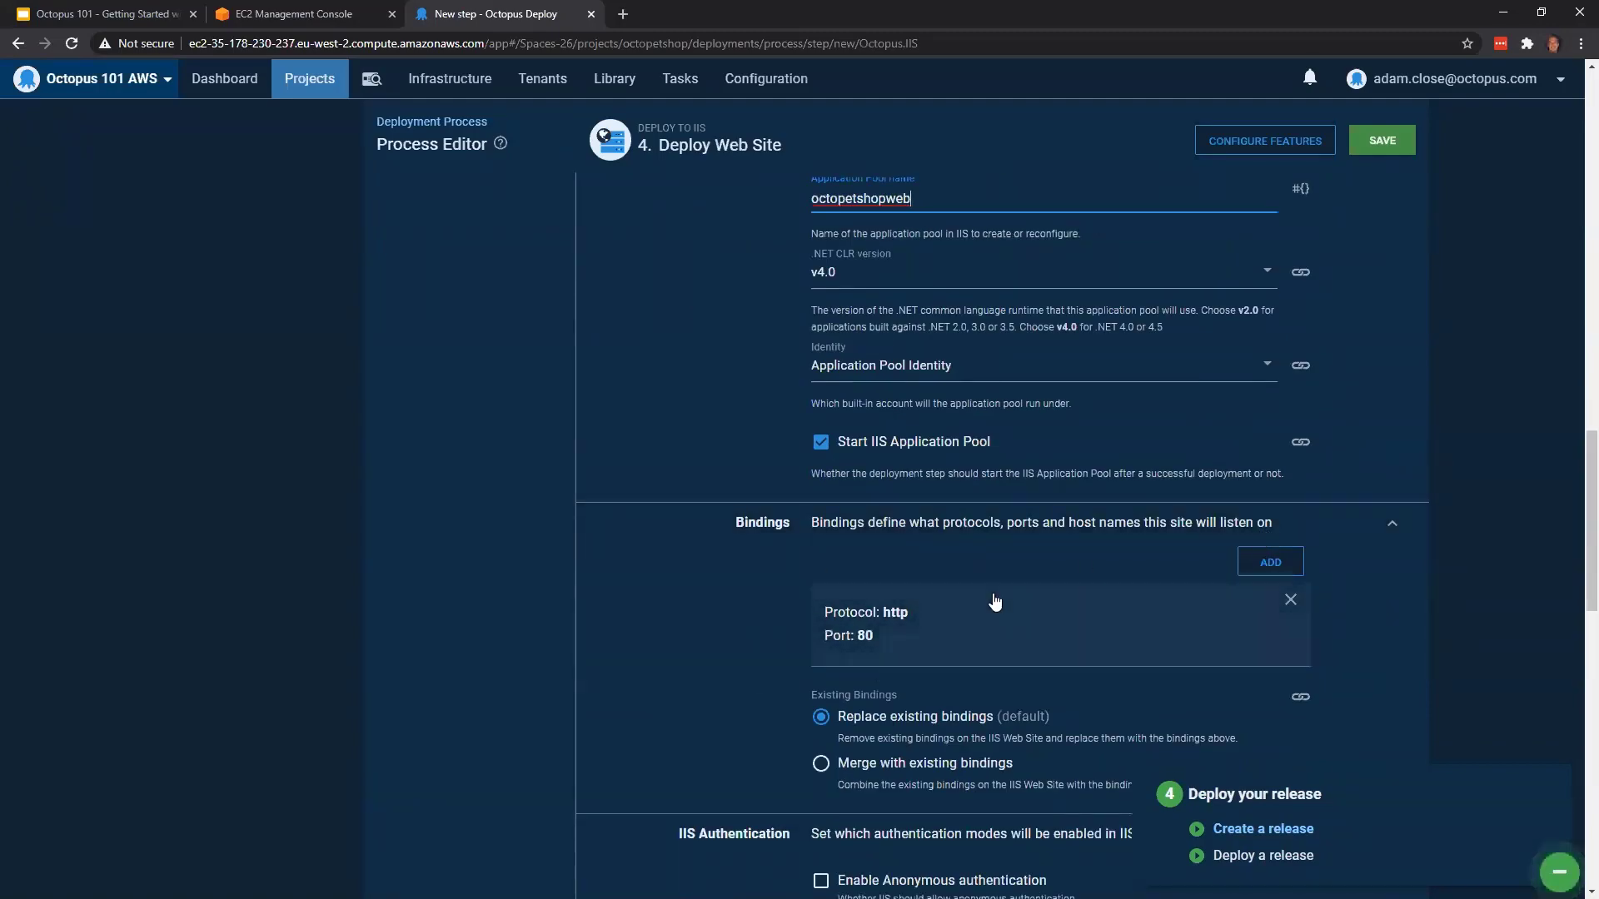
{"action": "scroll", "coordinate": [1021, 600], "scroll_direction": "down", "scroll_amount": 2}
{"action": "scroll", "coordinate": [1126, 673], "scroll_direction": "down", "scroll_amount": 2}
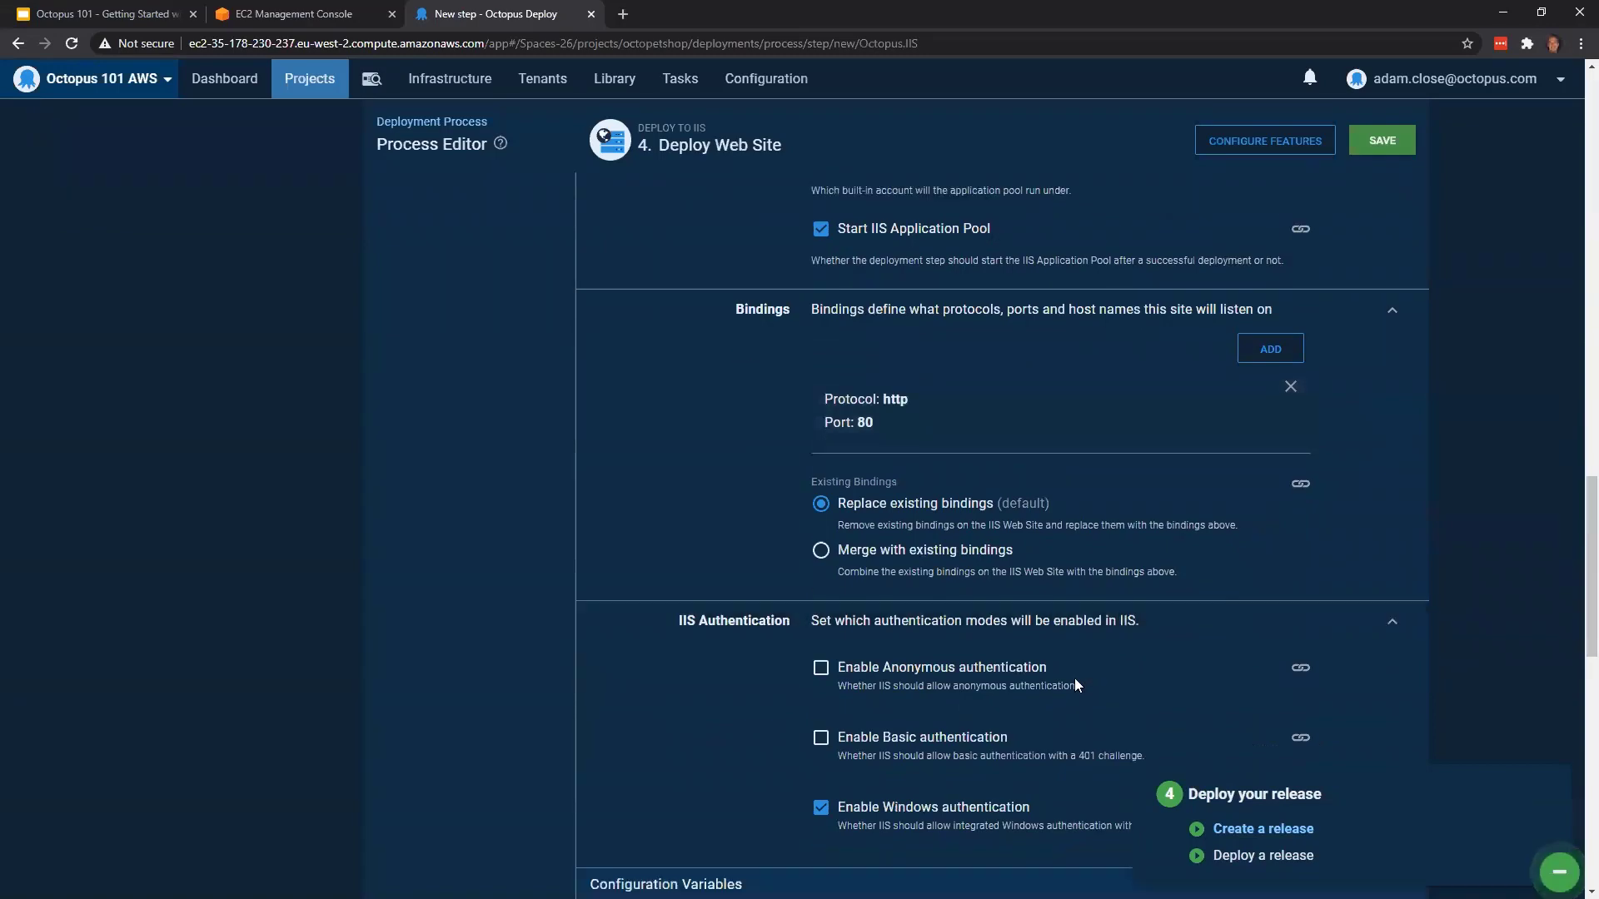
{"action": "left_click", "coordinate": [820, 547]}
{"action": "scroll", "coordinate": [1312, 567], "scroll_direction": "down", "scroll_amount": 9}
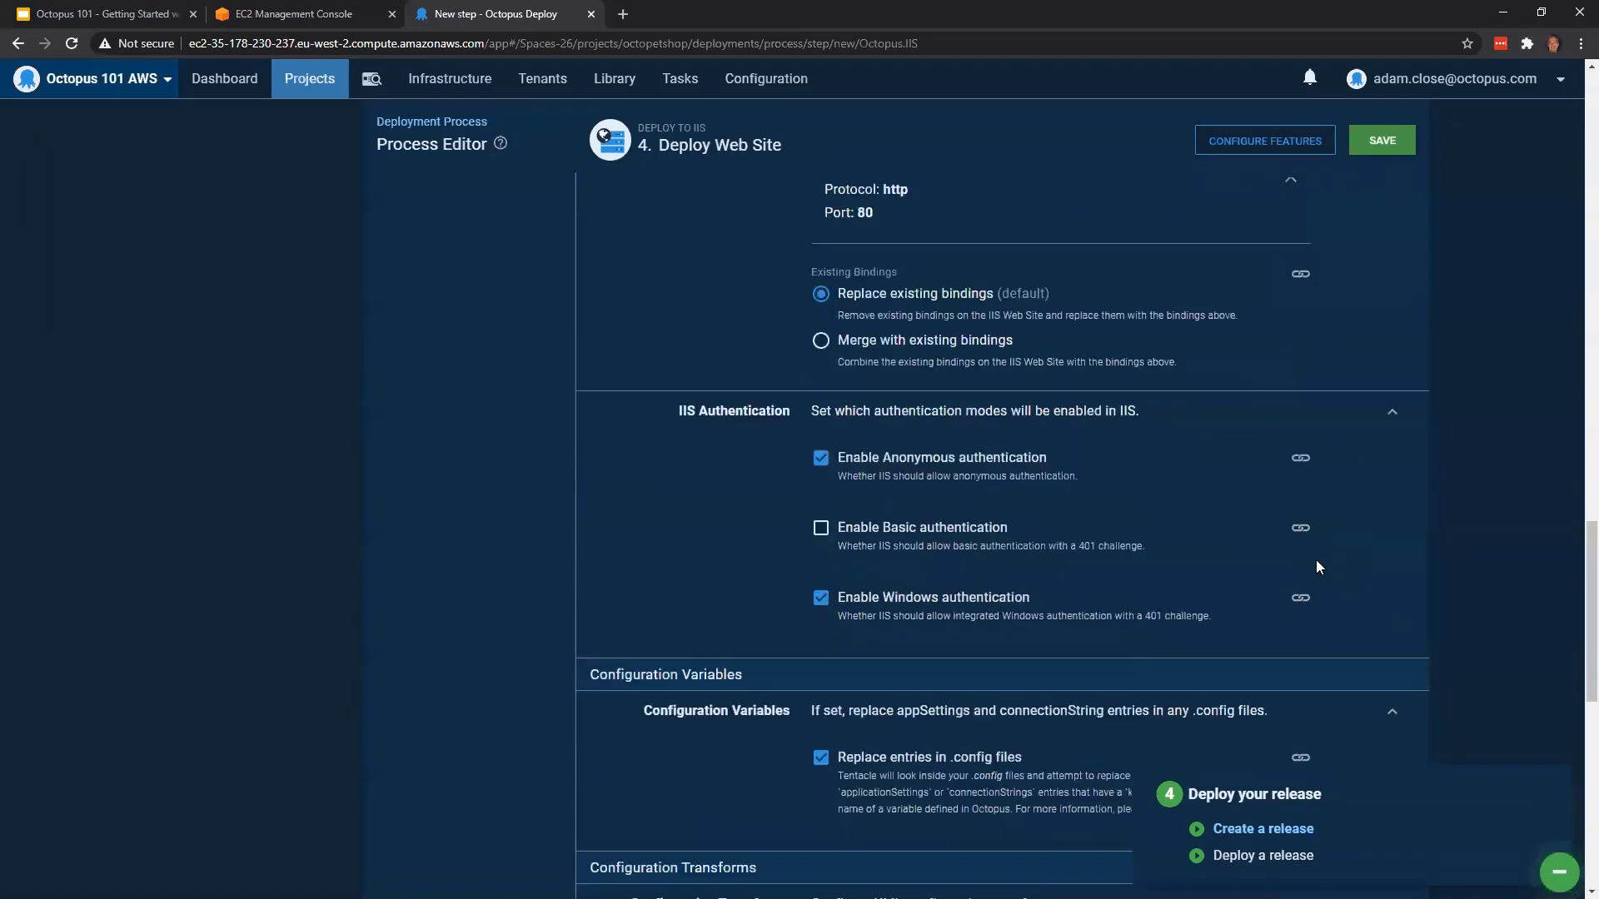
Add the JSON Configuration Variables feature to the Deploy Web Site step
{"action": "left_click", "coordinate": [1047, 704]}
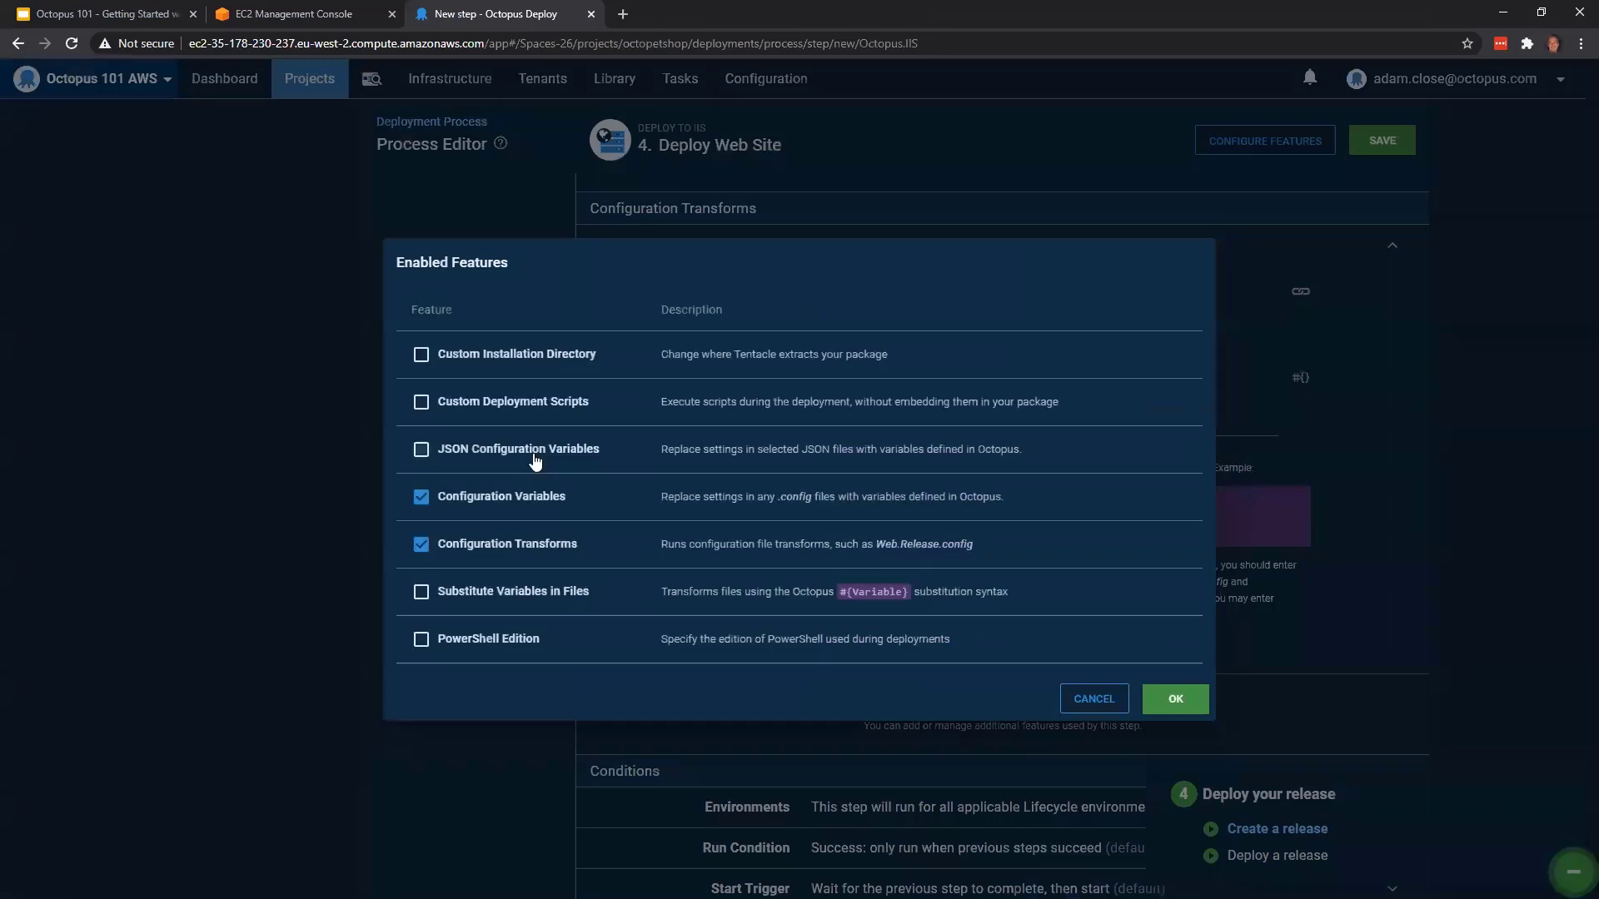
{"action": "left_click", "coordinate": [535, 454]}
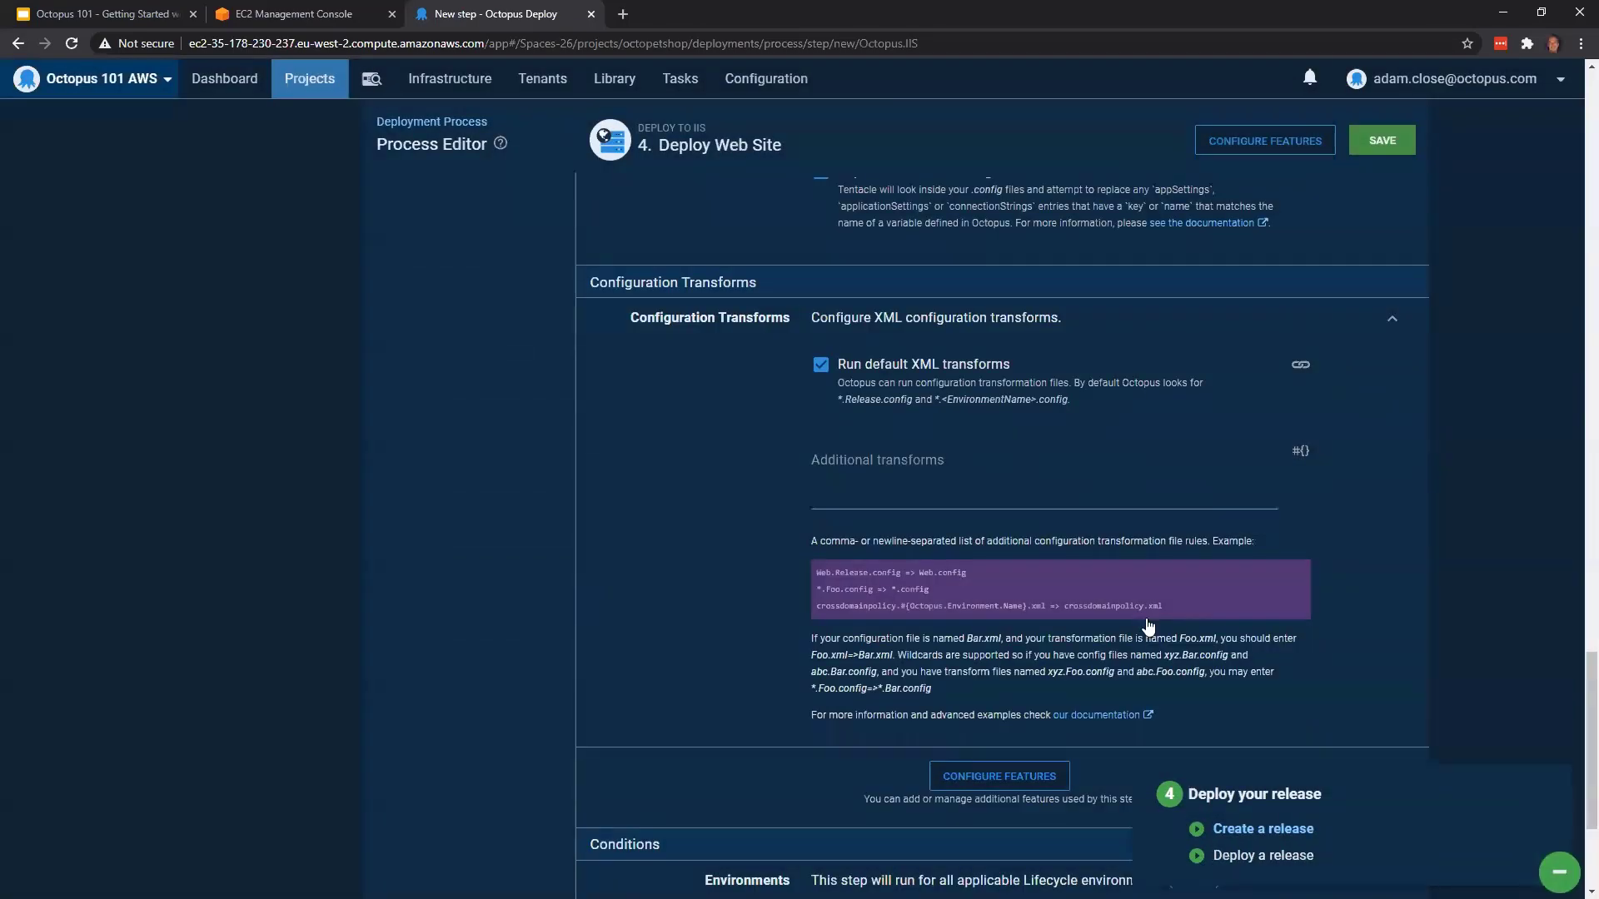
{"action": "scroll", "coordinate": [1147, 633], "scroll_direction": "up", "scroll_amount": 10}
Set the target files for JSON variable replacement to appsettings.json and save the Deploy Web Site step
{"action": "left_click", "coordinate": [1016, 638]}
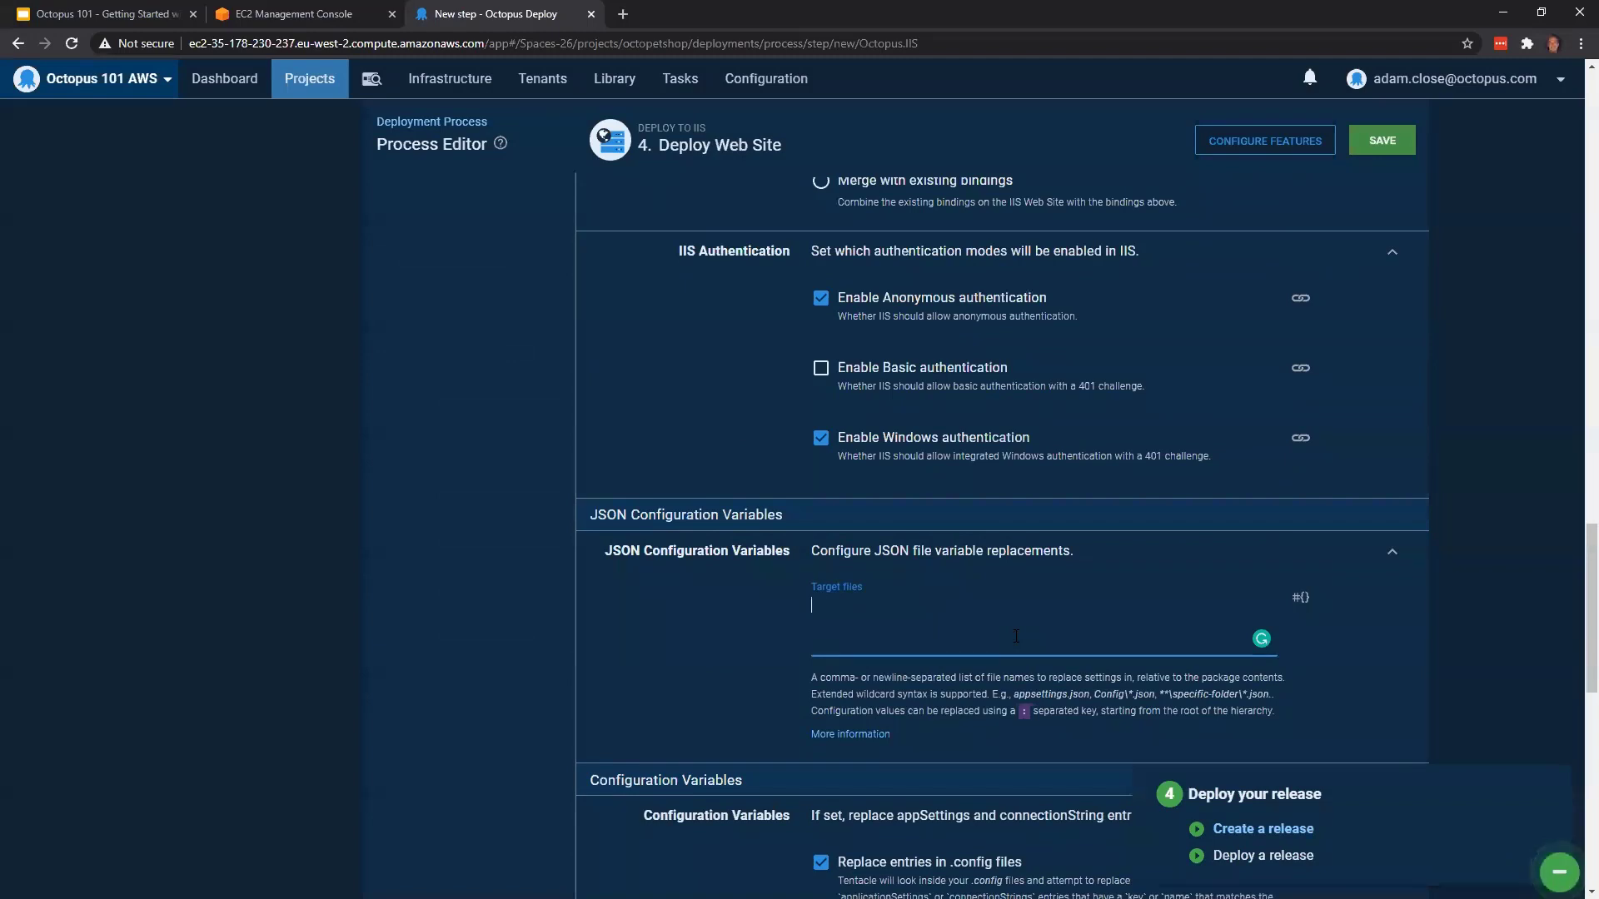
{"action": "type", "text": "appsettings.json"}
{"action": "left_click", "coordinate": [1383, 140]}
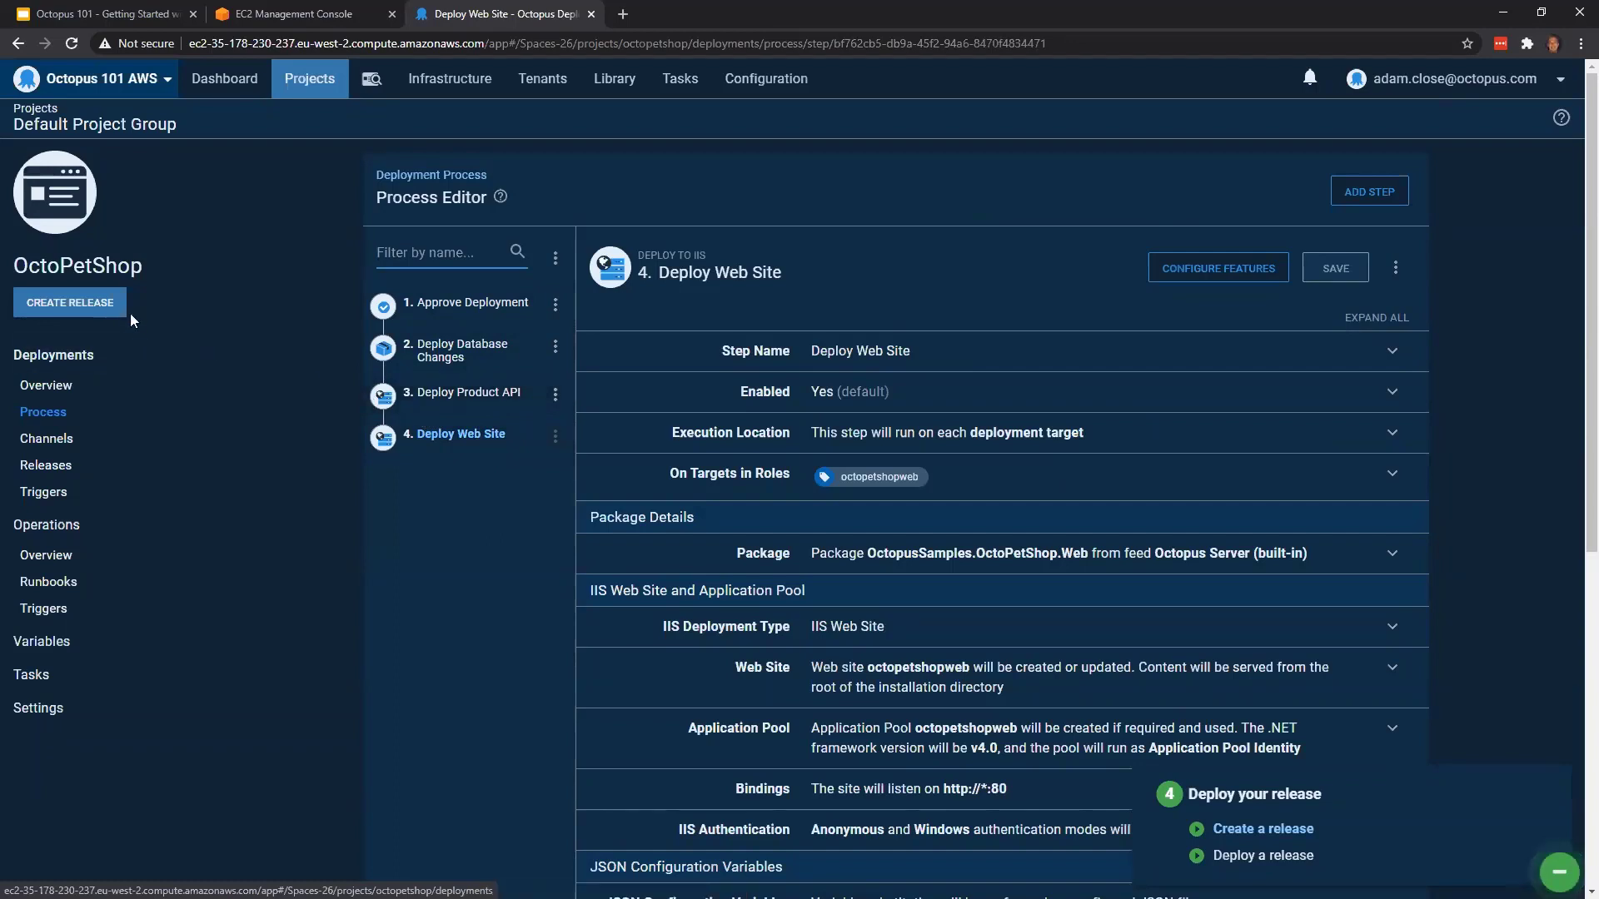
Create an OctoPetShop release with version number 2020.07.20.2, using the latest version of each package
{"action": "left_click", "coordinate": [81, 301]}
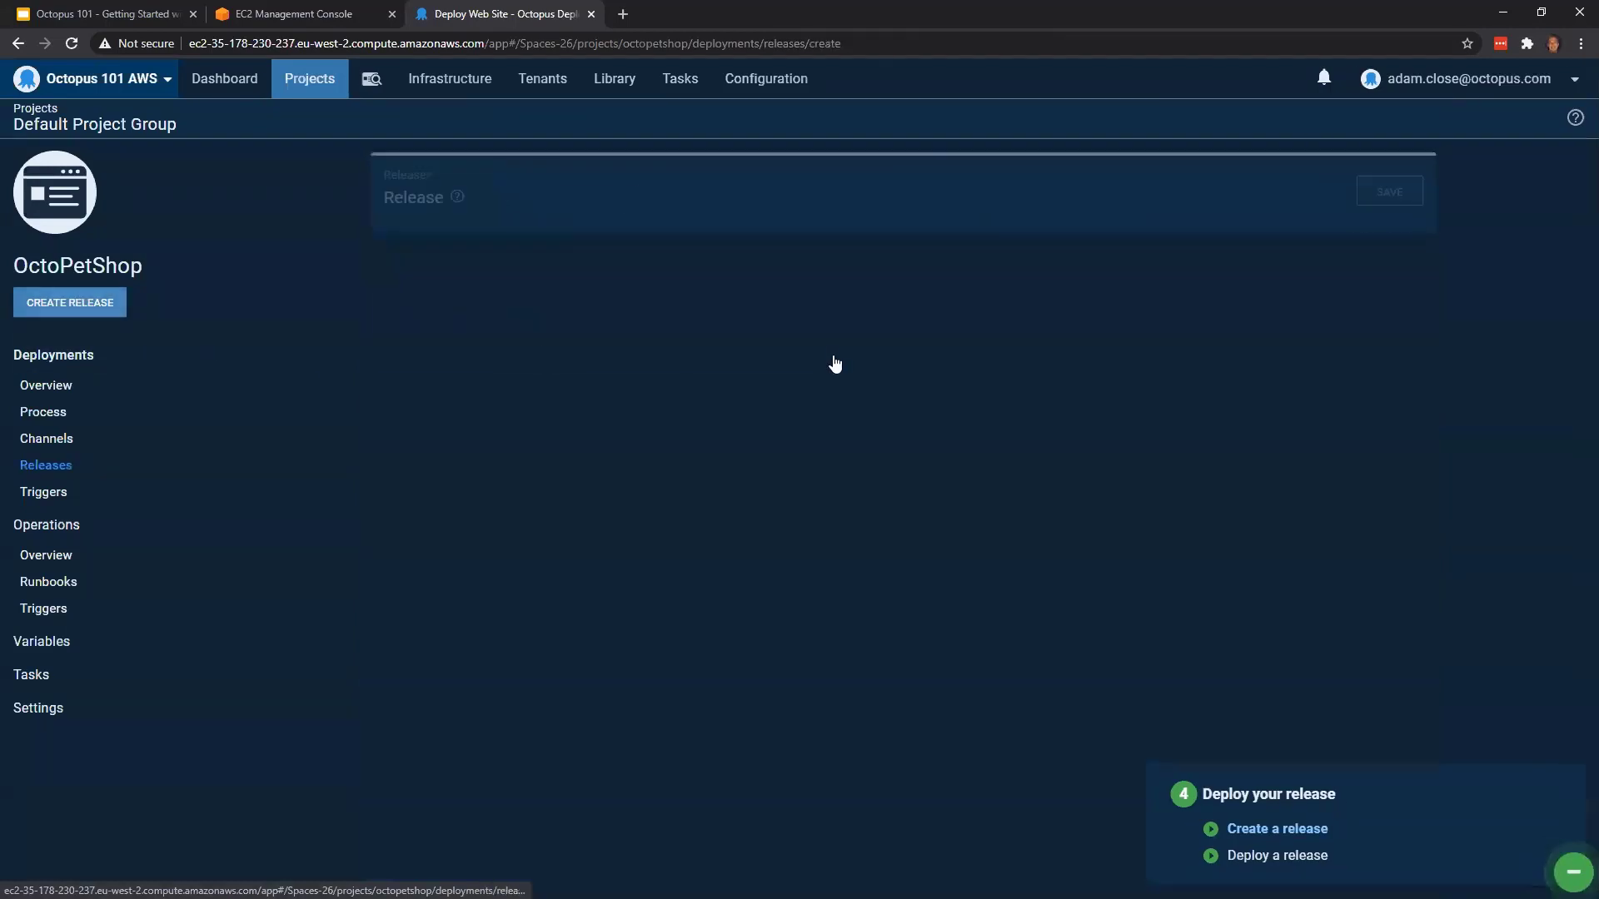
{"action": "left_click", "coordinate": [889, 324]}
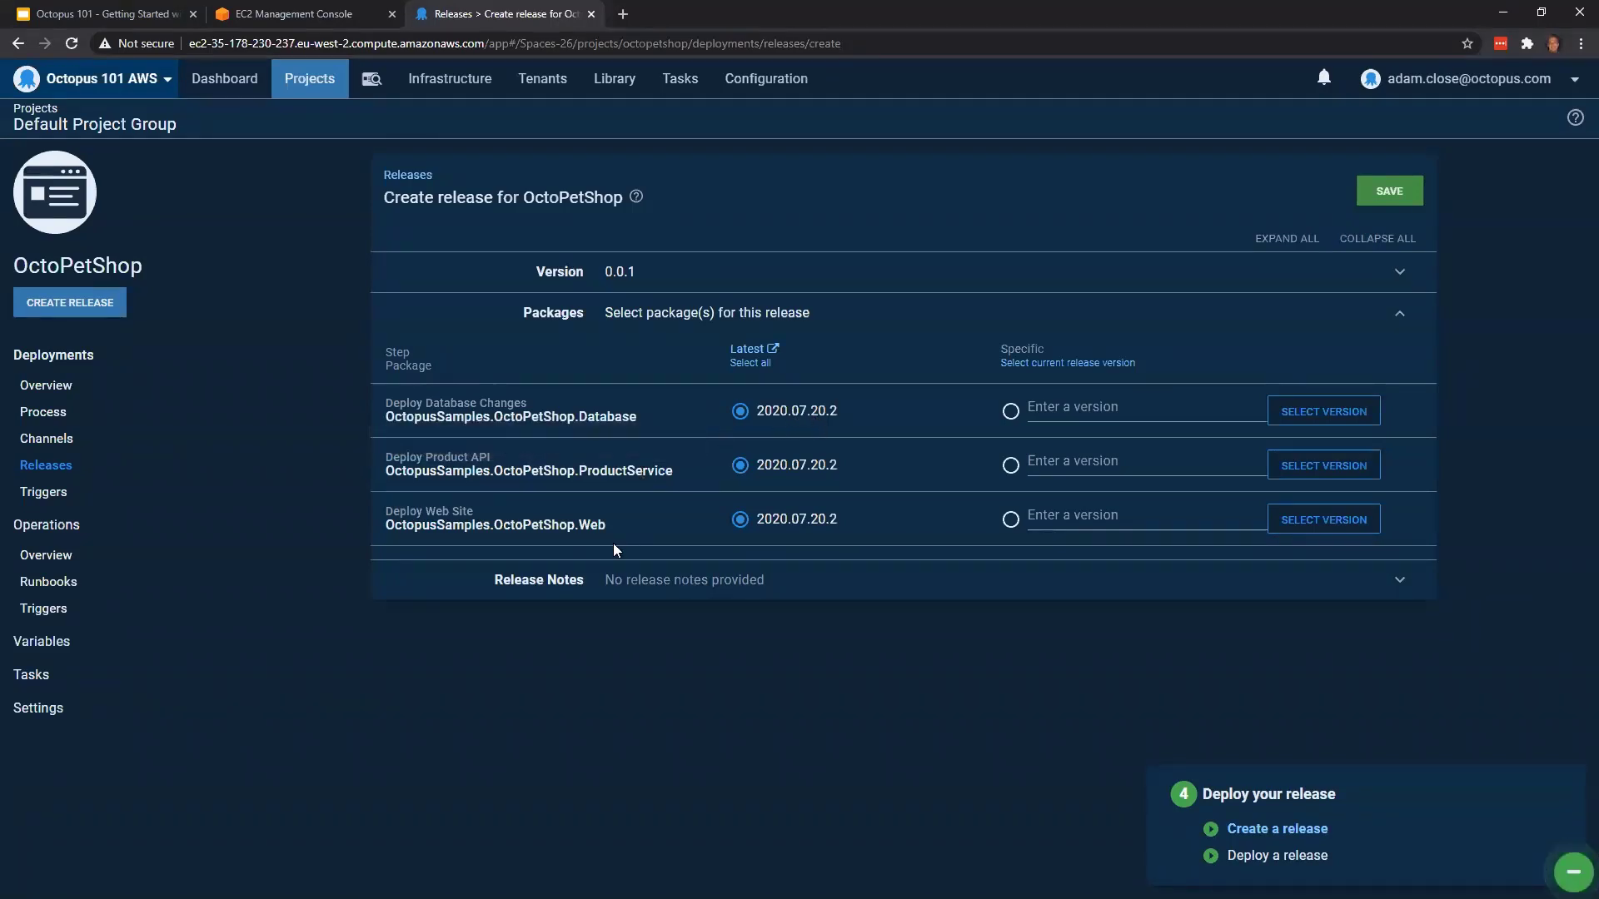
{"action": "left_click", "coordinate": [663, 272]}
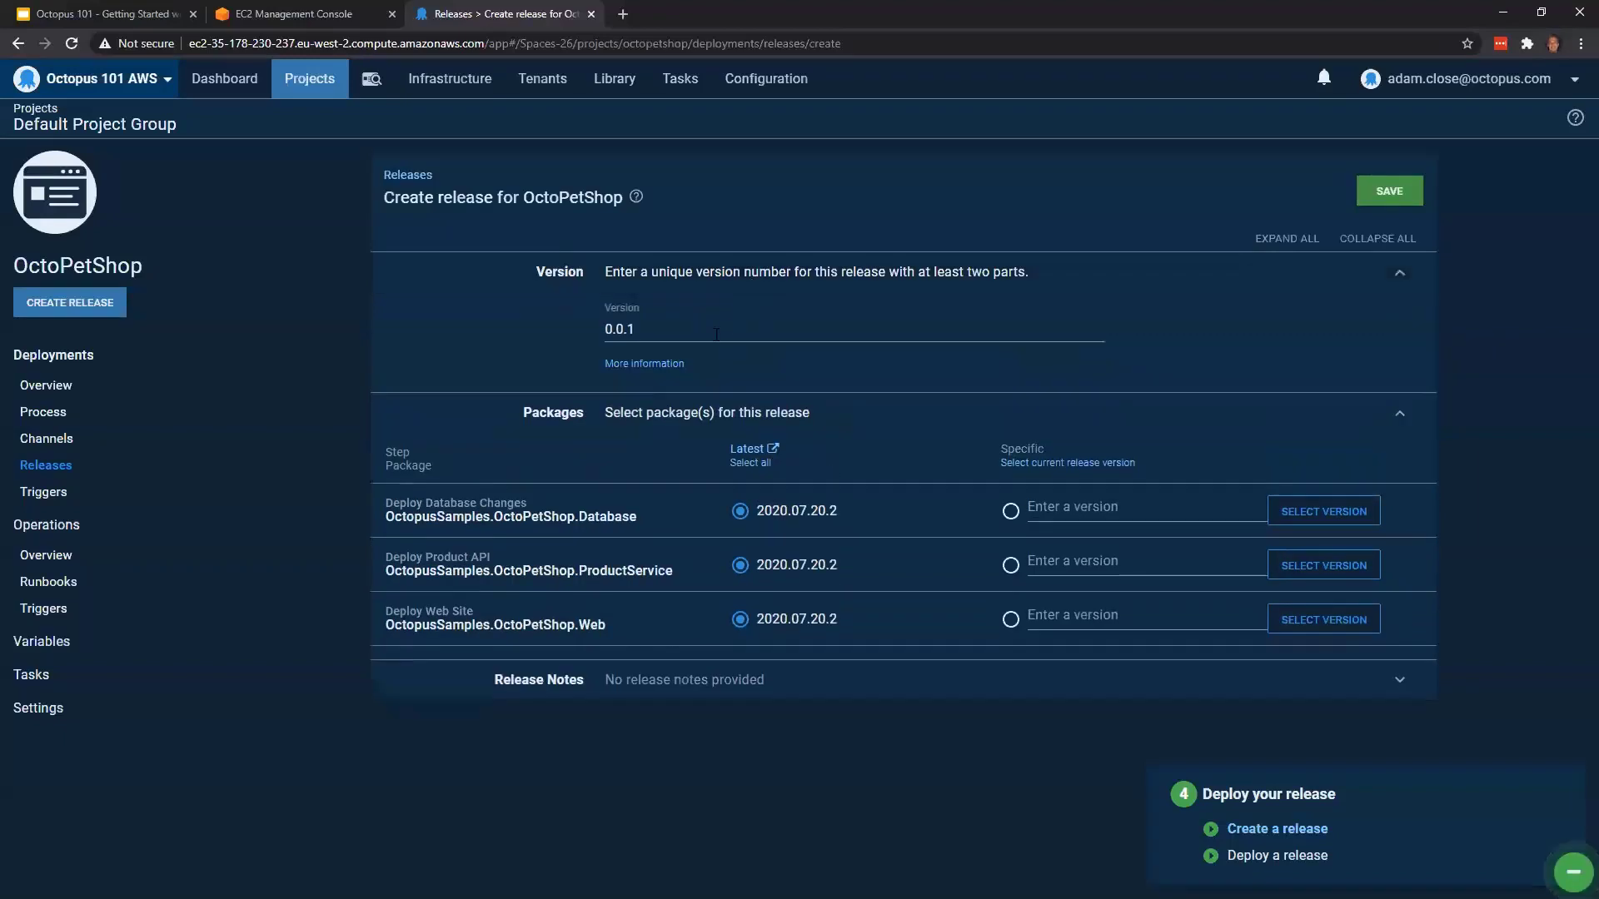
{"action": "left_click", "coordinate": [663, 336]}
{"action": "left_click_drag", "start_coordinate": [664, 336], "coordinate": [587, 330]}
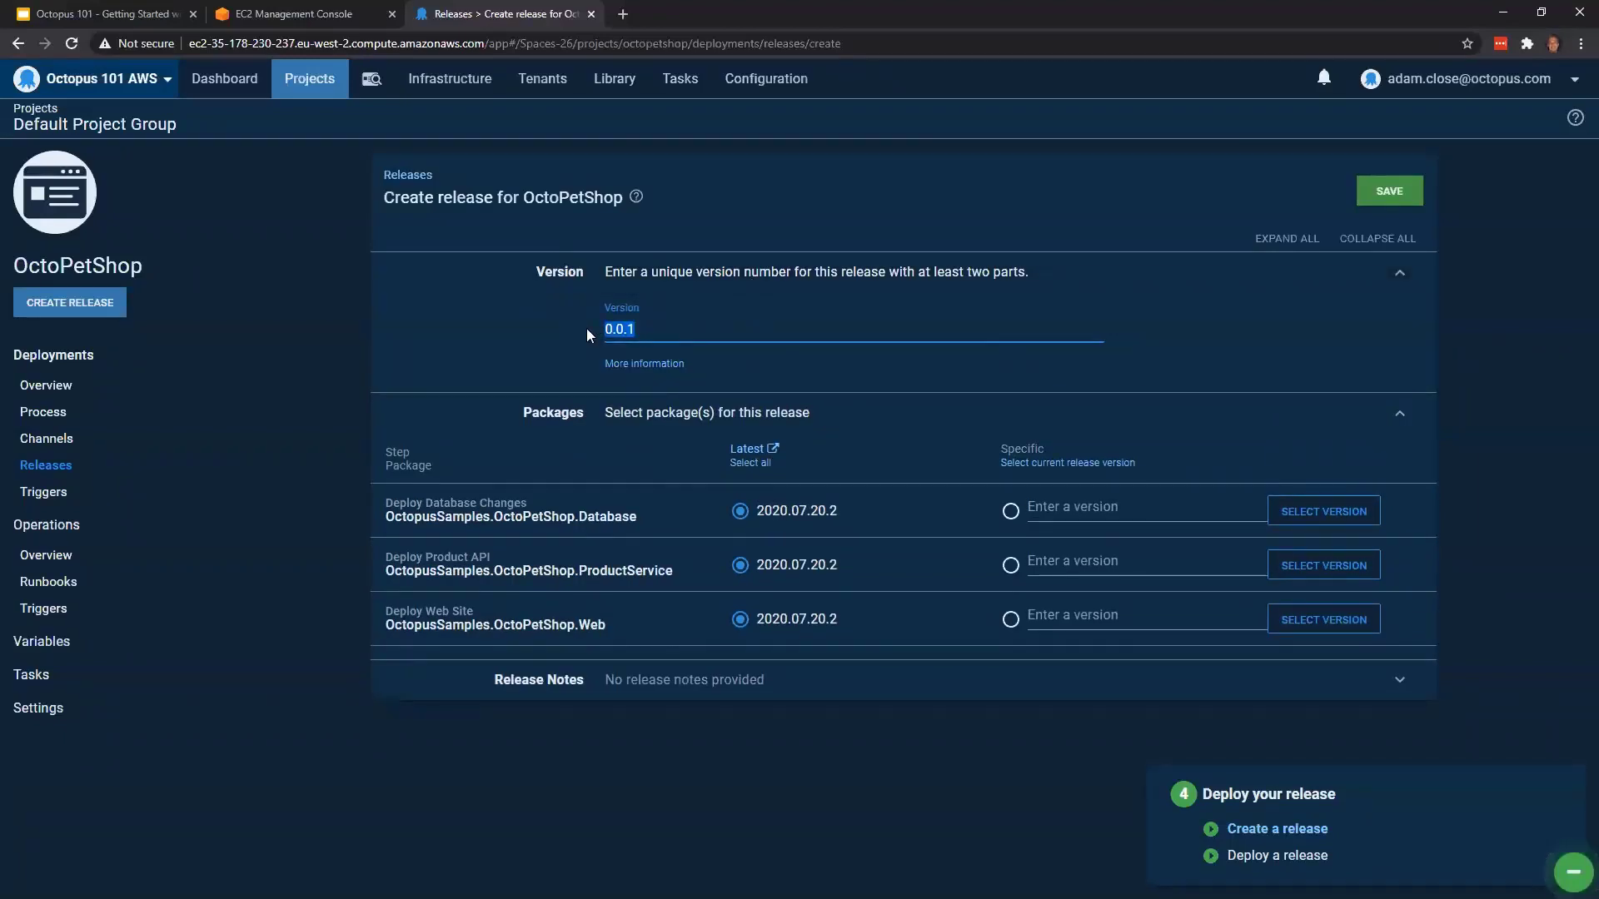
{"action": "type", "text": "2020.07"}
{"action": "type", "text": ".20.2"}
{"action": "left_click", "coordinate": [1393, 196]}
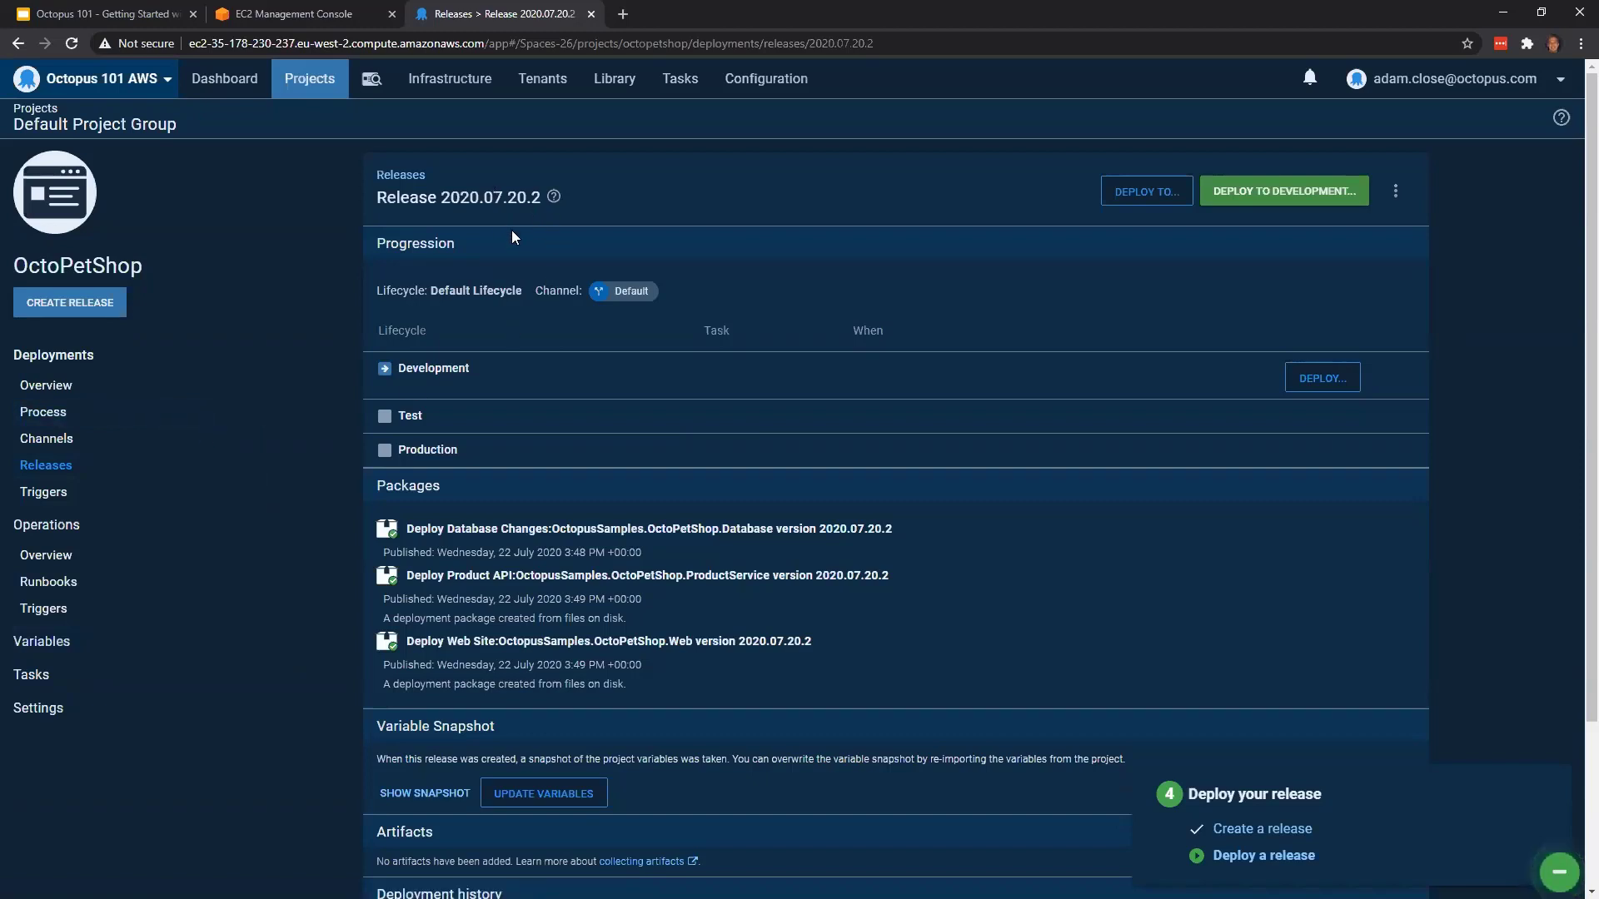
Review the packages, variable snapshot and lifecycle progression of release 2020.07.20.2
{"action": "scroll", "coordinate": [589, 380], "scroll_direction": "down", "scroll_amount": 1}
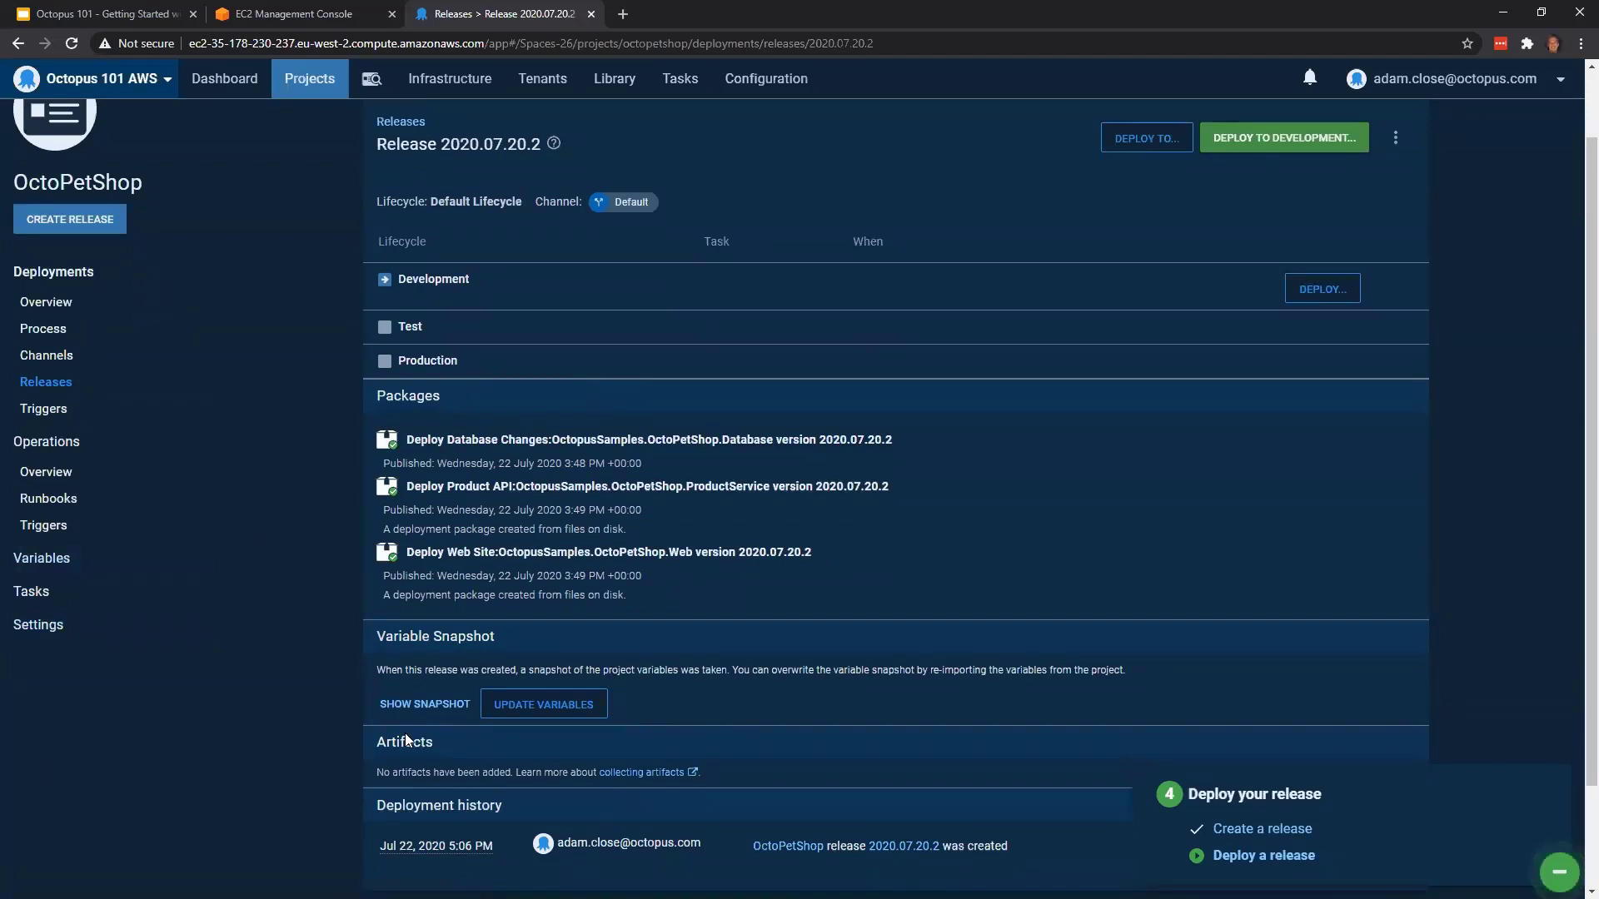
{"action": "scroll", "coordinate": [424, 664], "scroll_direction": "down", "scroll_amount": 1}
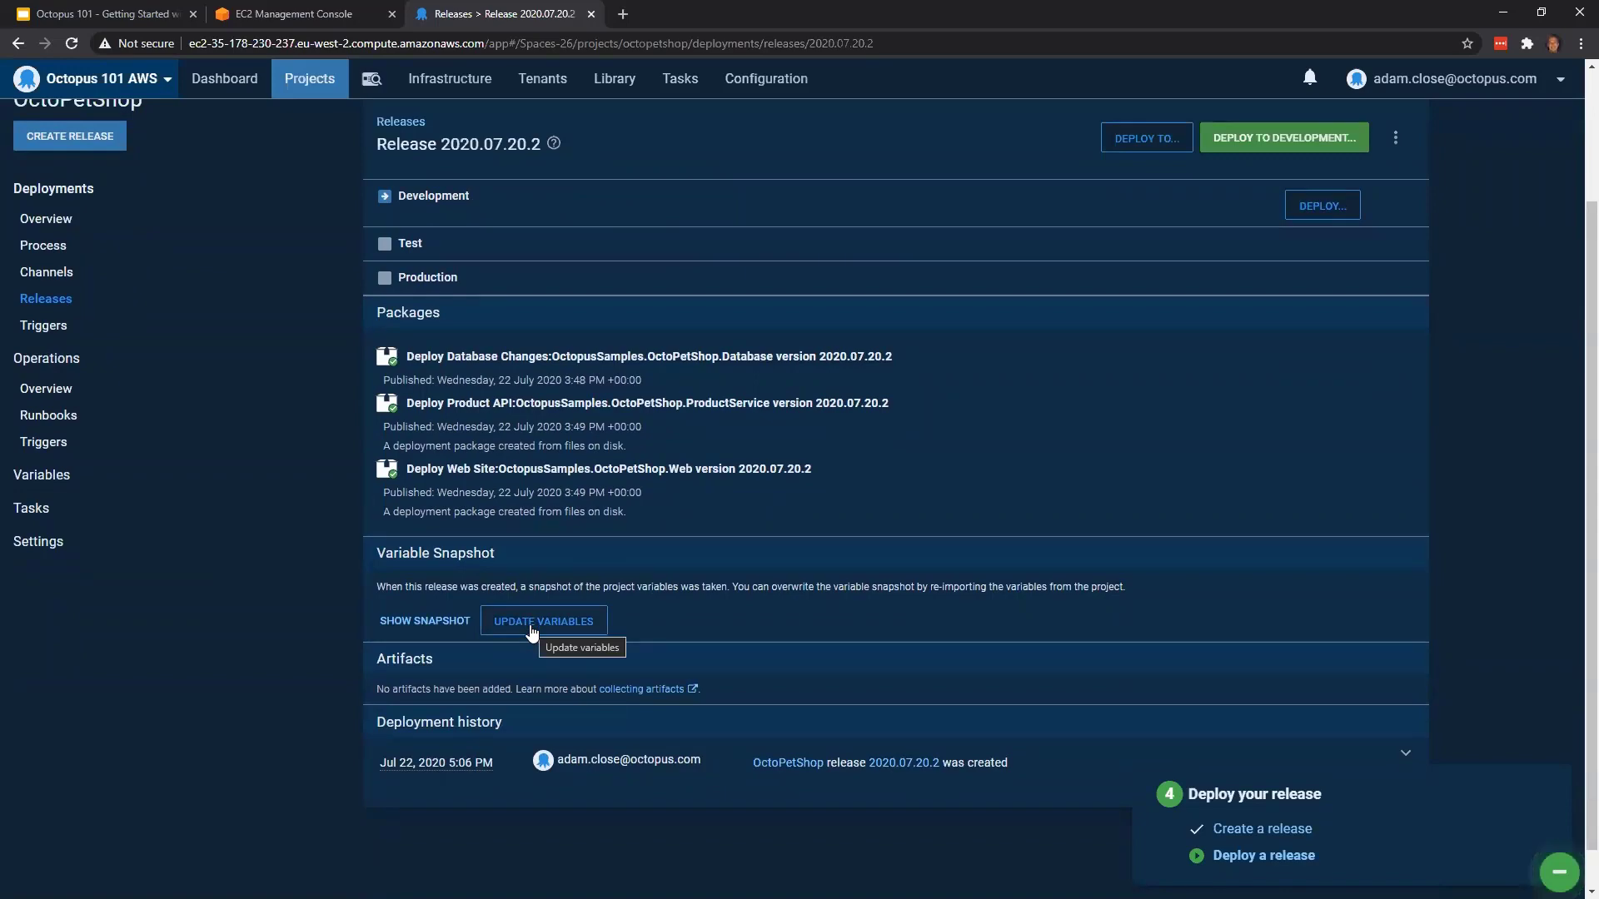
{"action": "left_click", "coordinate": [441, 623]}
{"action": "scroll", "coordinate": [723, 678], "scroll_direction": "down", "scroll_amount": 5}
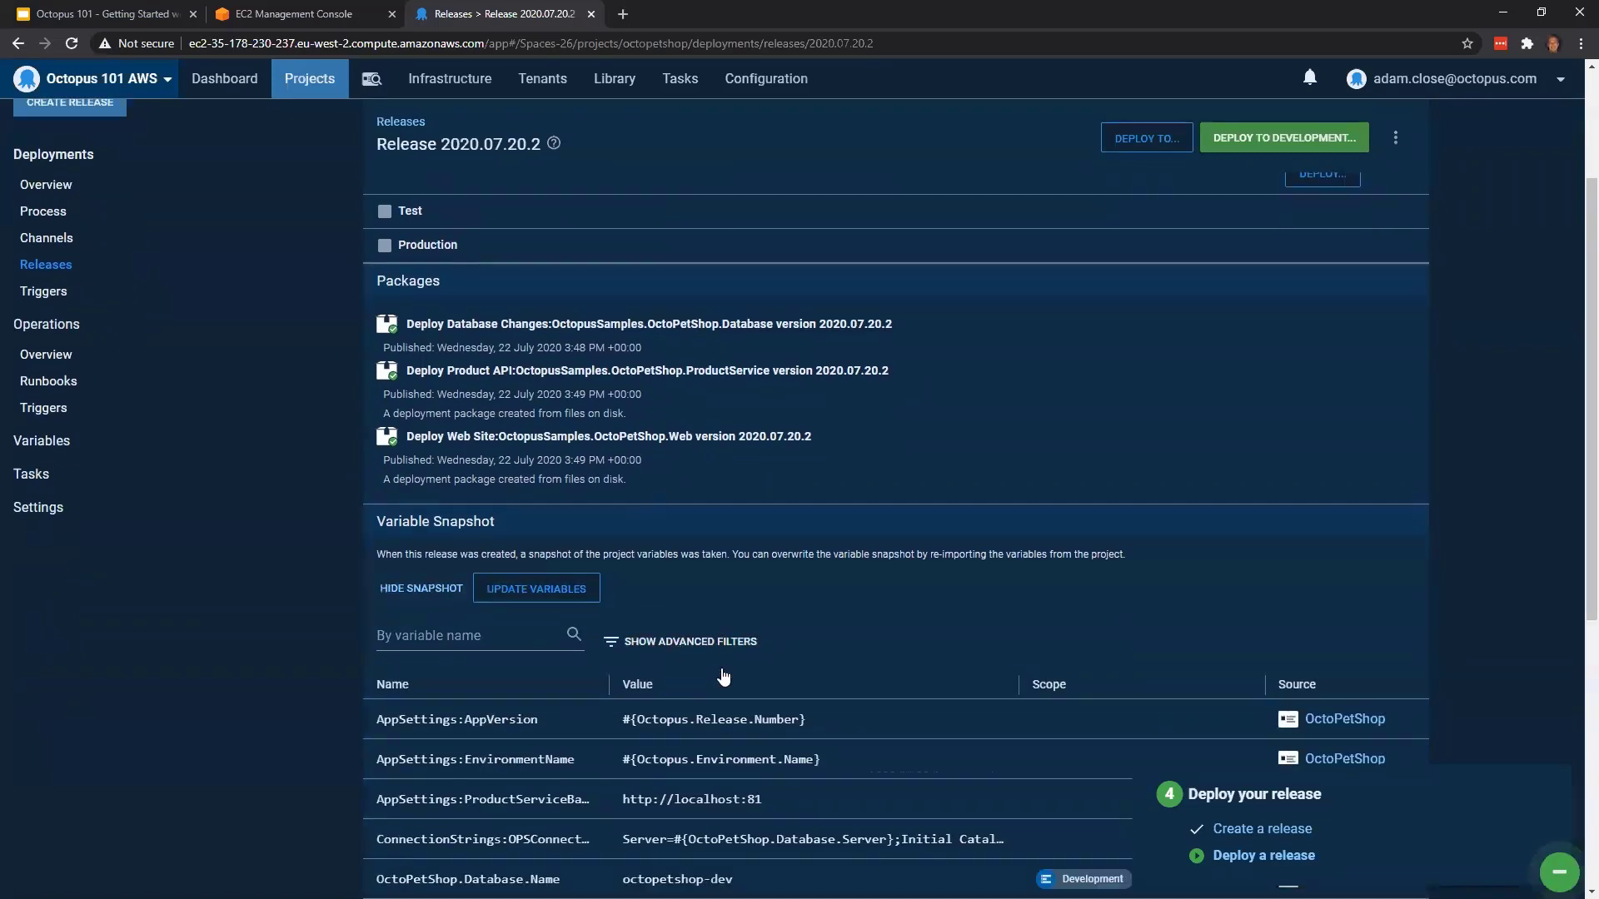
{"action": "scroll", "coordinate": [566, 408], "scroll_direction": "up", "scroll_amount": 1}
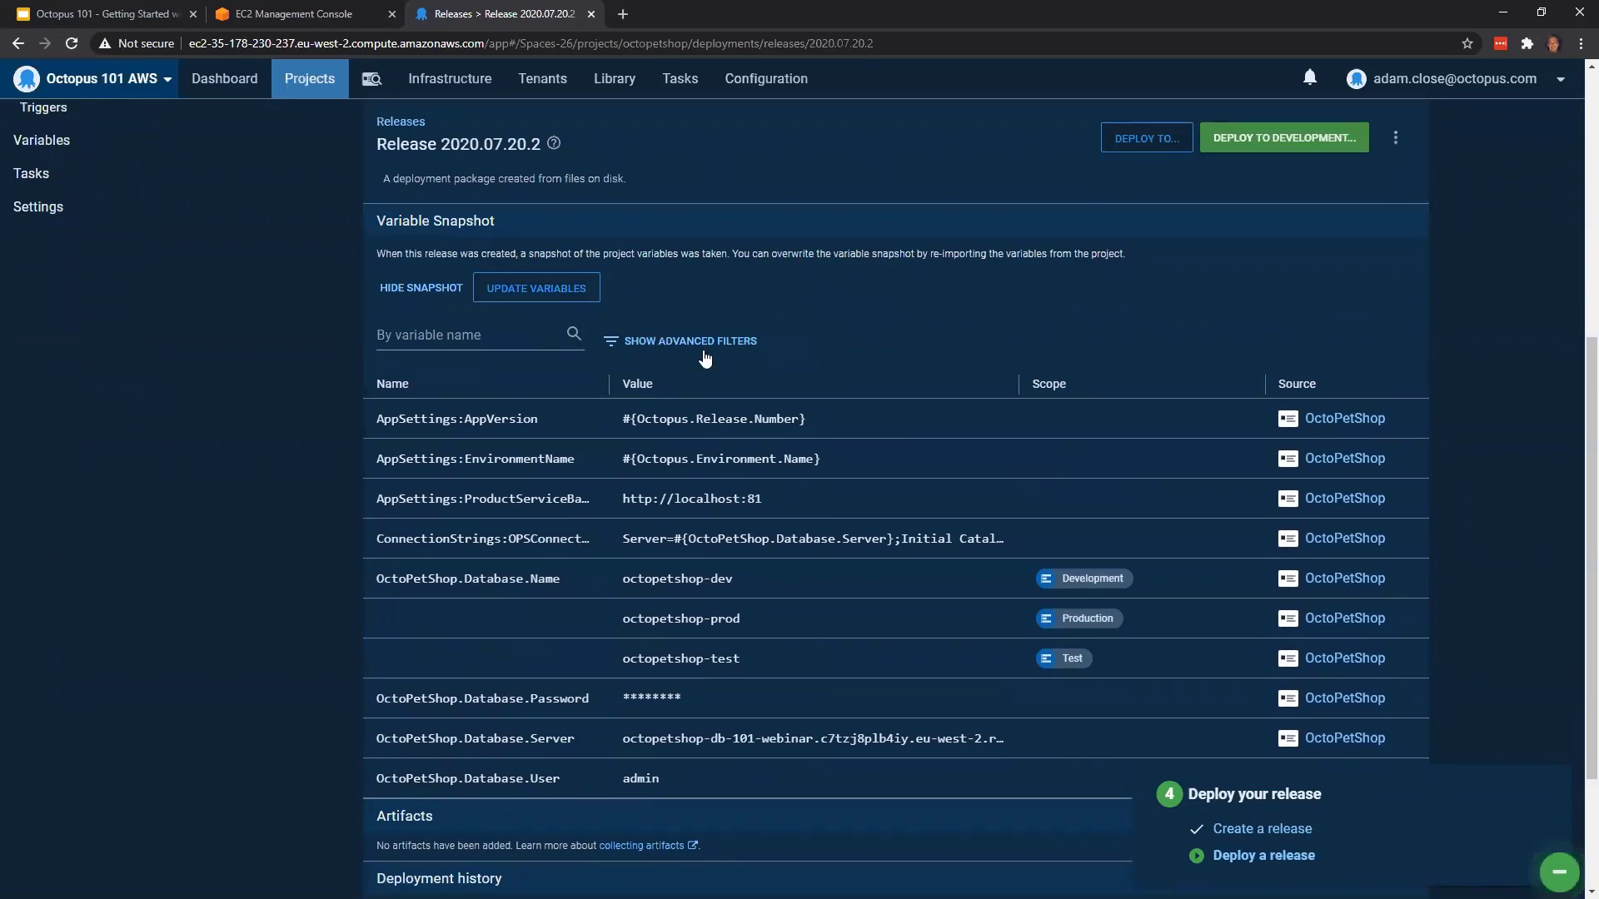
{"action": "scroll", "coordinate": [729, 408], "scroll_direction": "down", "scroll_amount": 2}
{"action": "scroll", "coordinate": [763, 493], "scroll_direction": "up", "scroll_amount": 2}
{"action": "scroll", "coordinate": [762, 493], "scroll_direction": "up", "scroll_amount": 6}
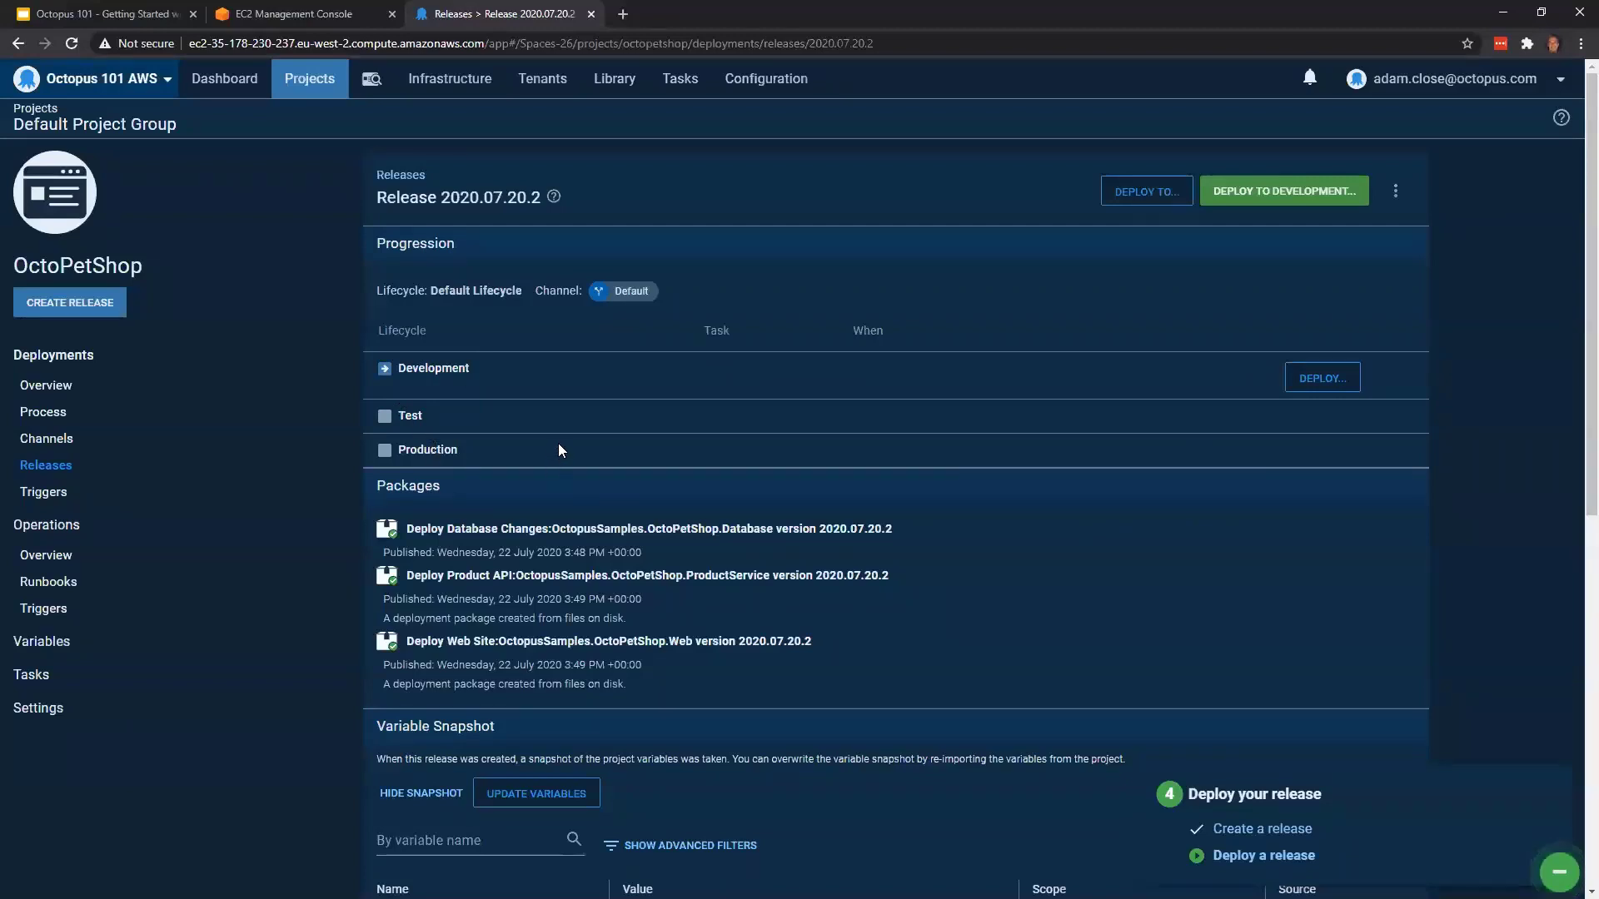
Prepare a deployment of release 2020.07.20.2 to Development, view the scheduling options and keep the start time at Now
{"action": "left_click", "coordinate": [1317, 192]}
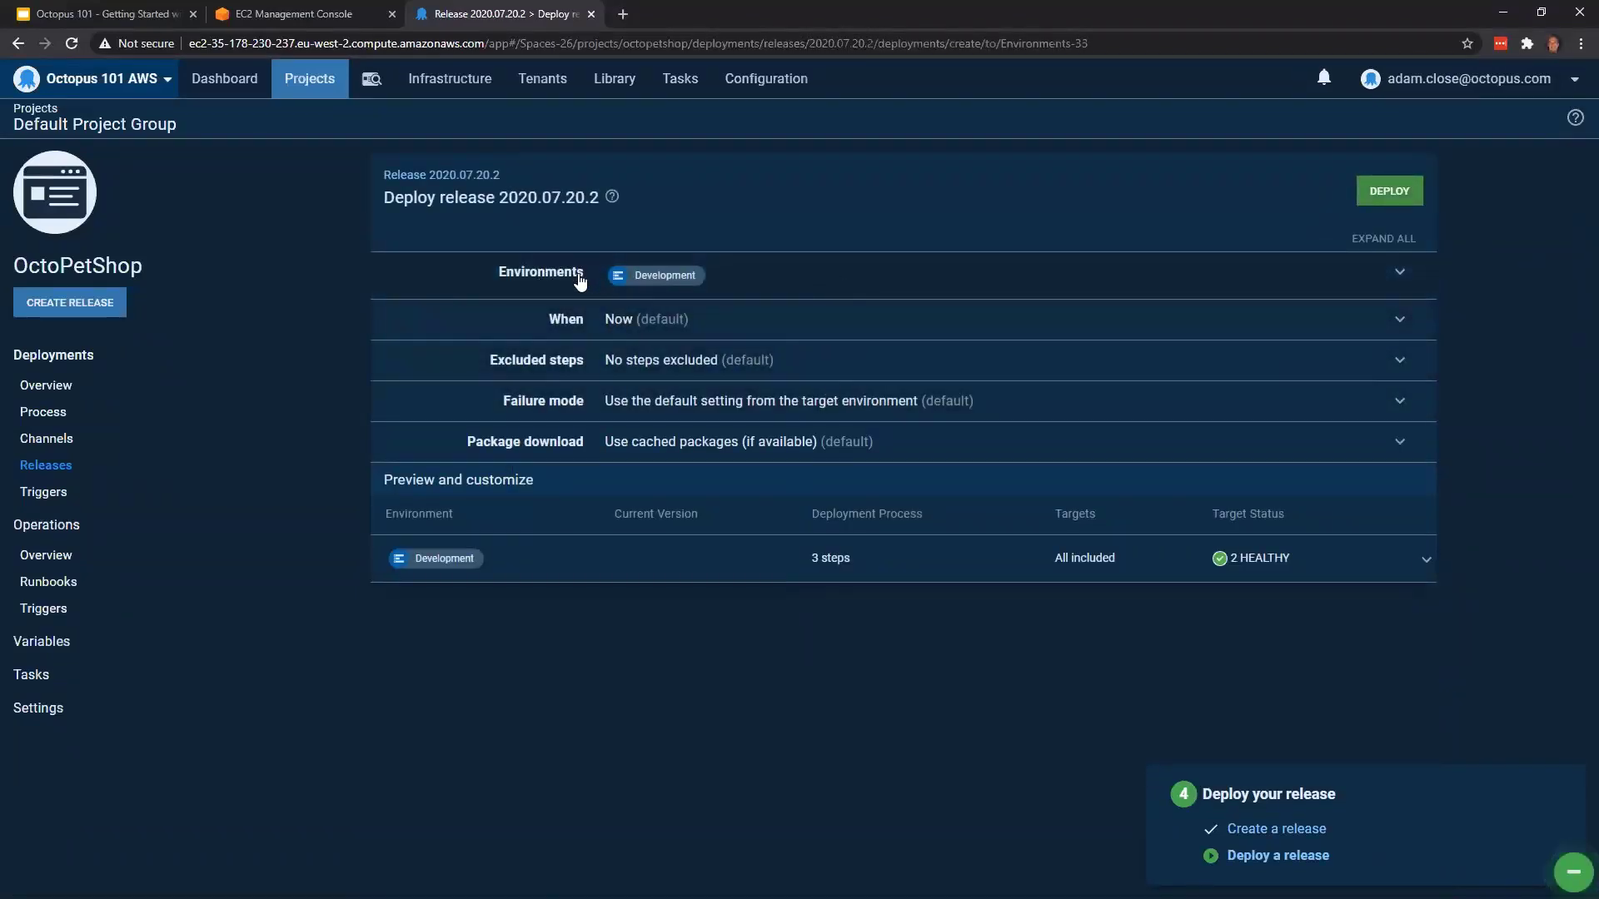
{"action": "left_click", "coordinate": [765, 331]}
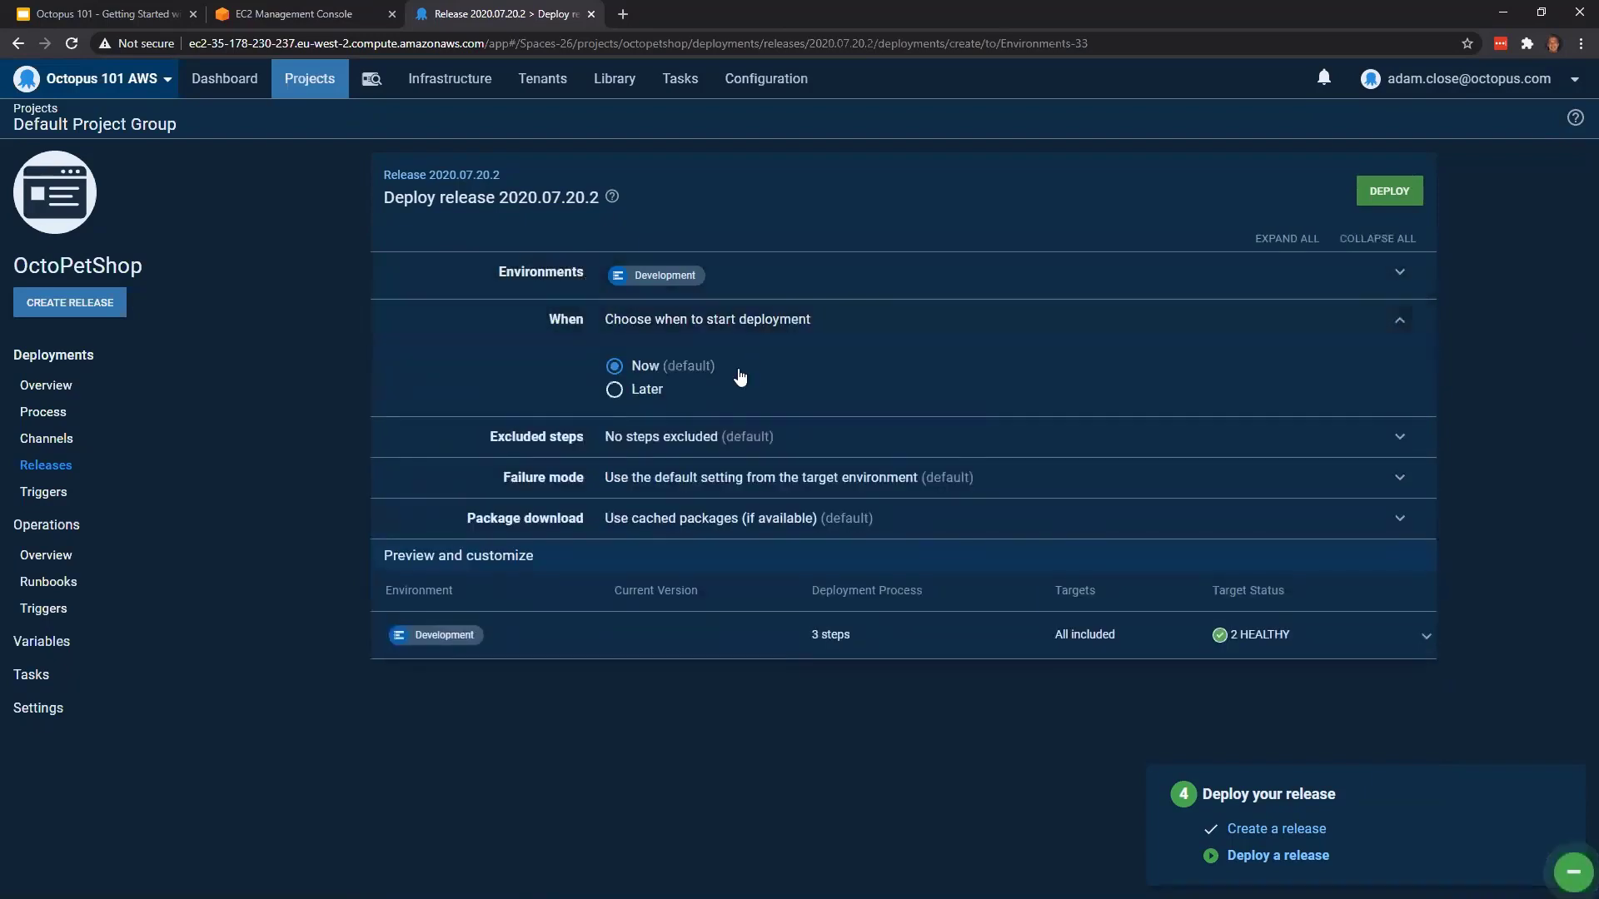
{"action": "left_click", "coordinate": [644, 398]}
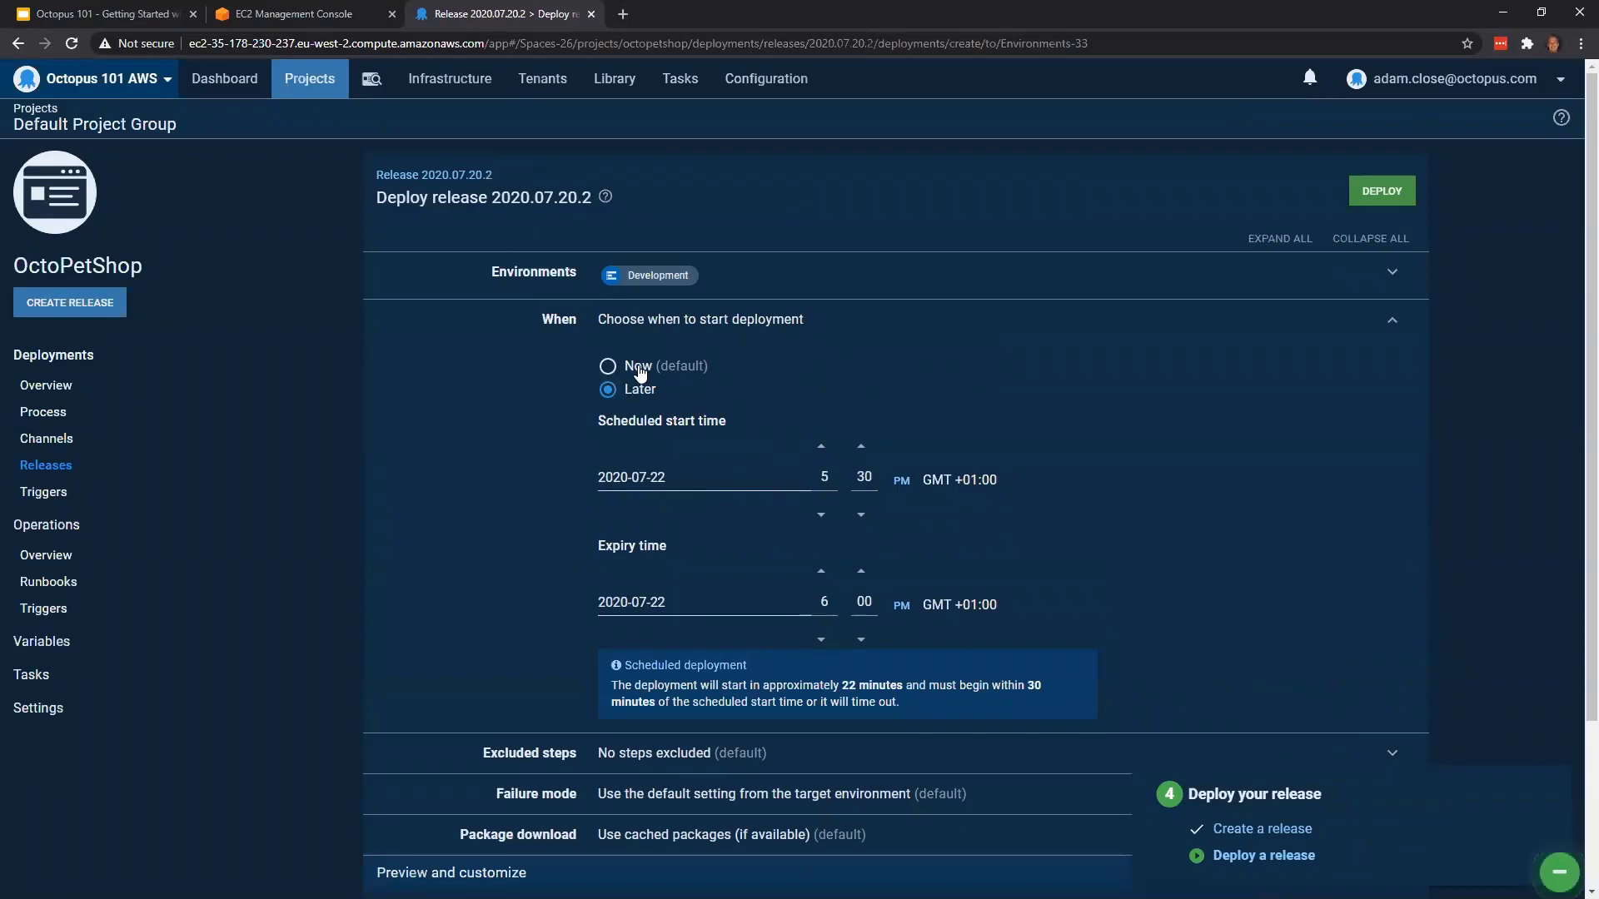
{"action": "left_click", "coordinate": [632, 367]}
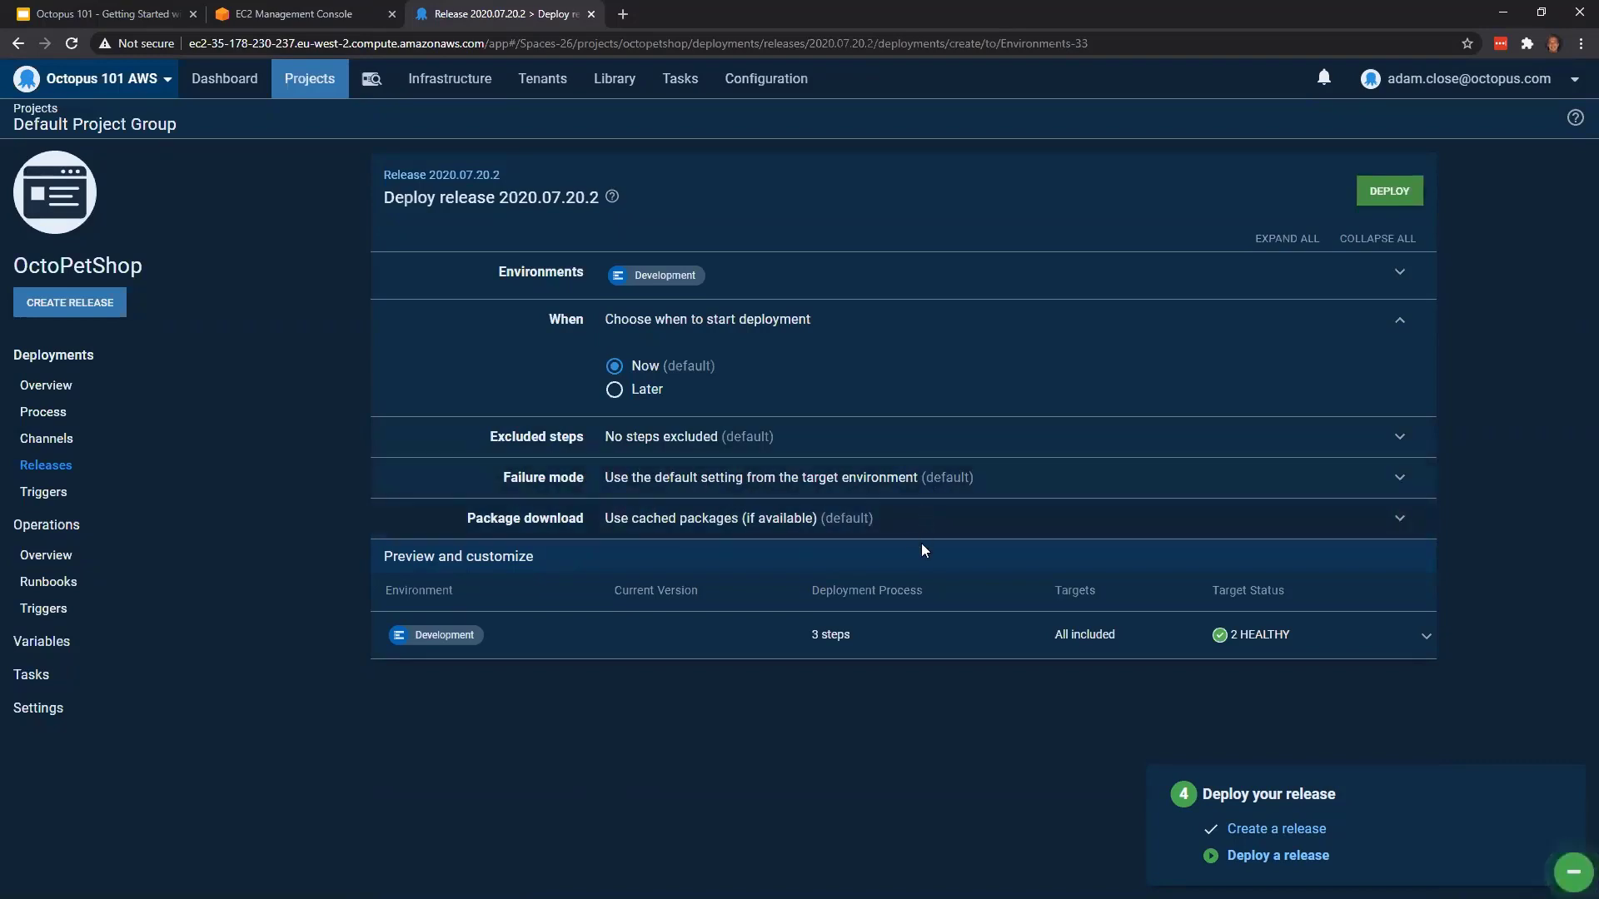
Preview the Development deployment steps and target options, and deploy the release to all applicable targets
{"action": "left_click", "coordinate": [1407, 639]}
{"action": "scroll", "coordinate": [833, 500], "scroll_direction": "down", "scroll_amount": 3}
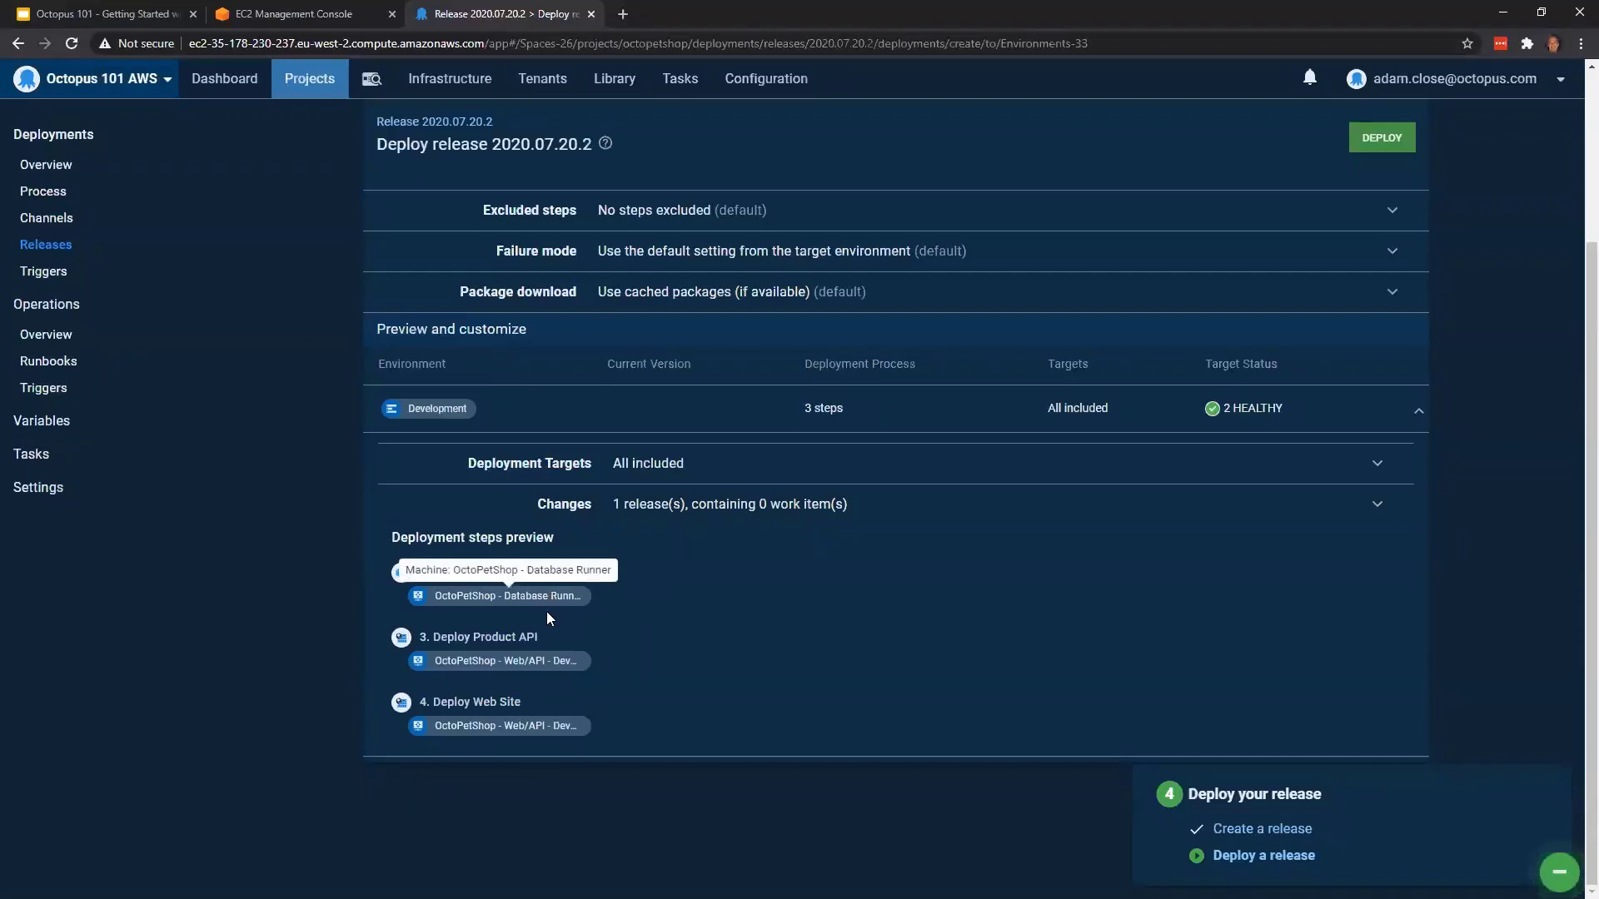
{"action": "left_click", "coordinate": [1402, 467]}
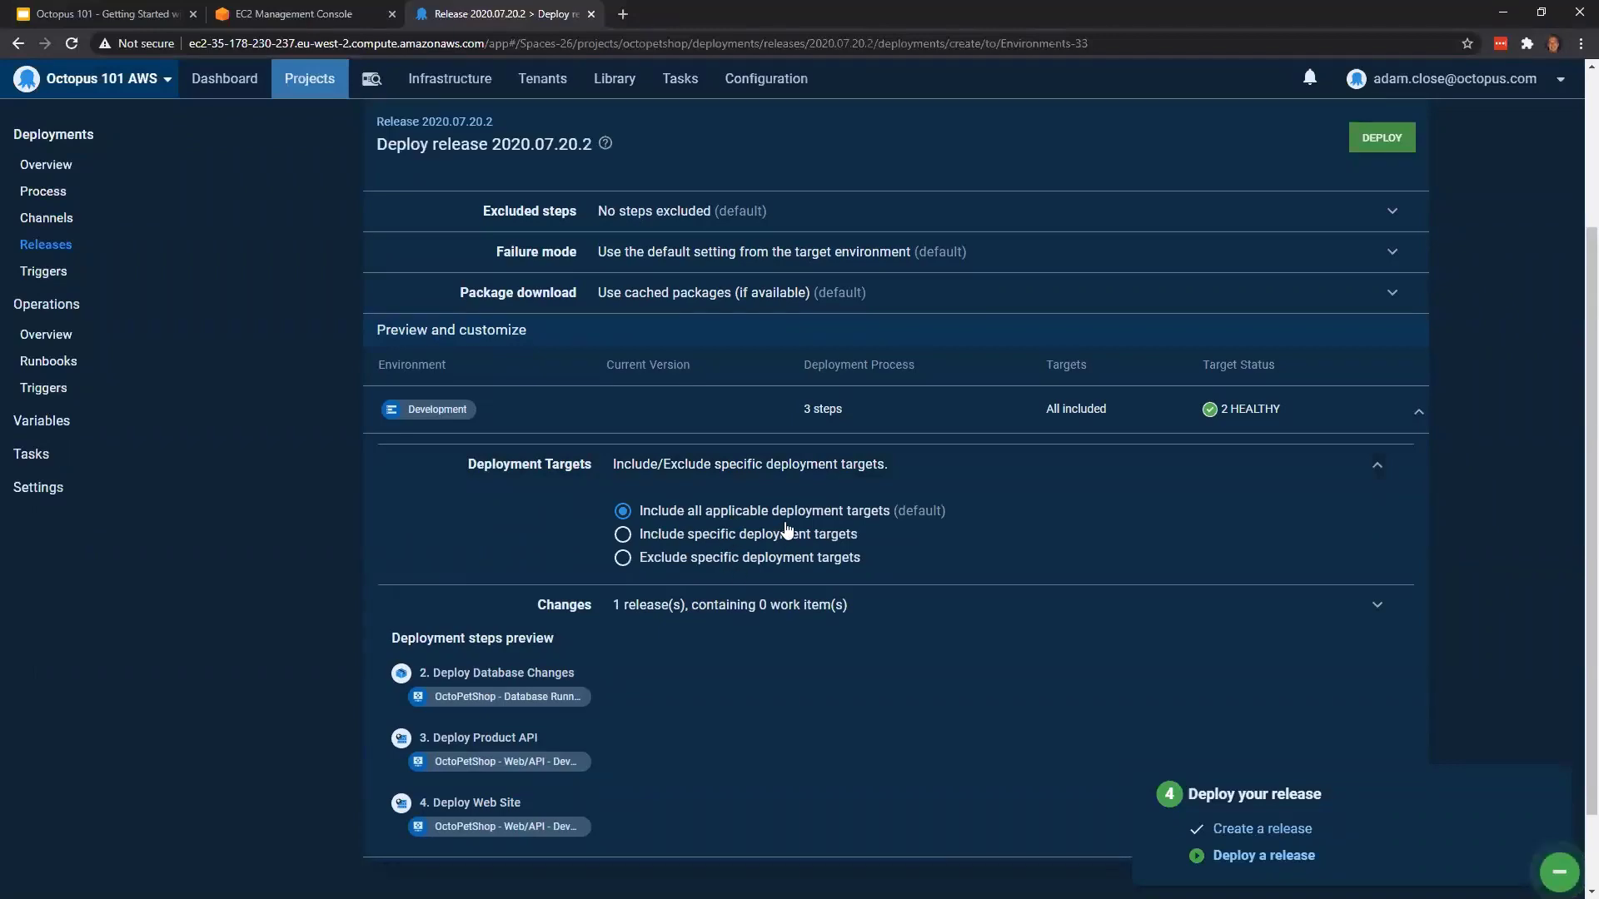
{"action": "scroll", "coordinate": [824, 533], "scroll_direction": "up", "scroll_amount": 3}
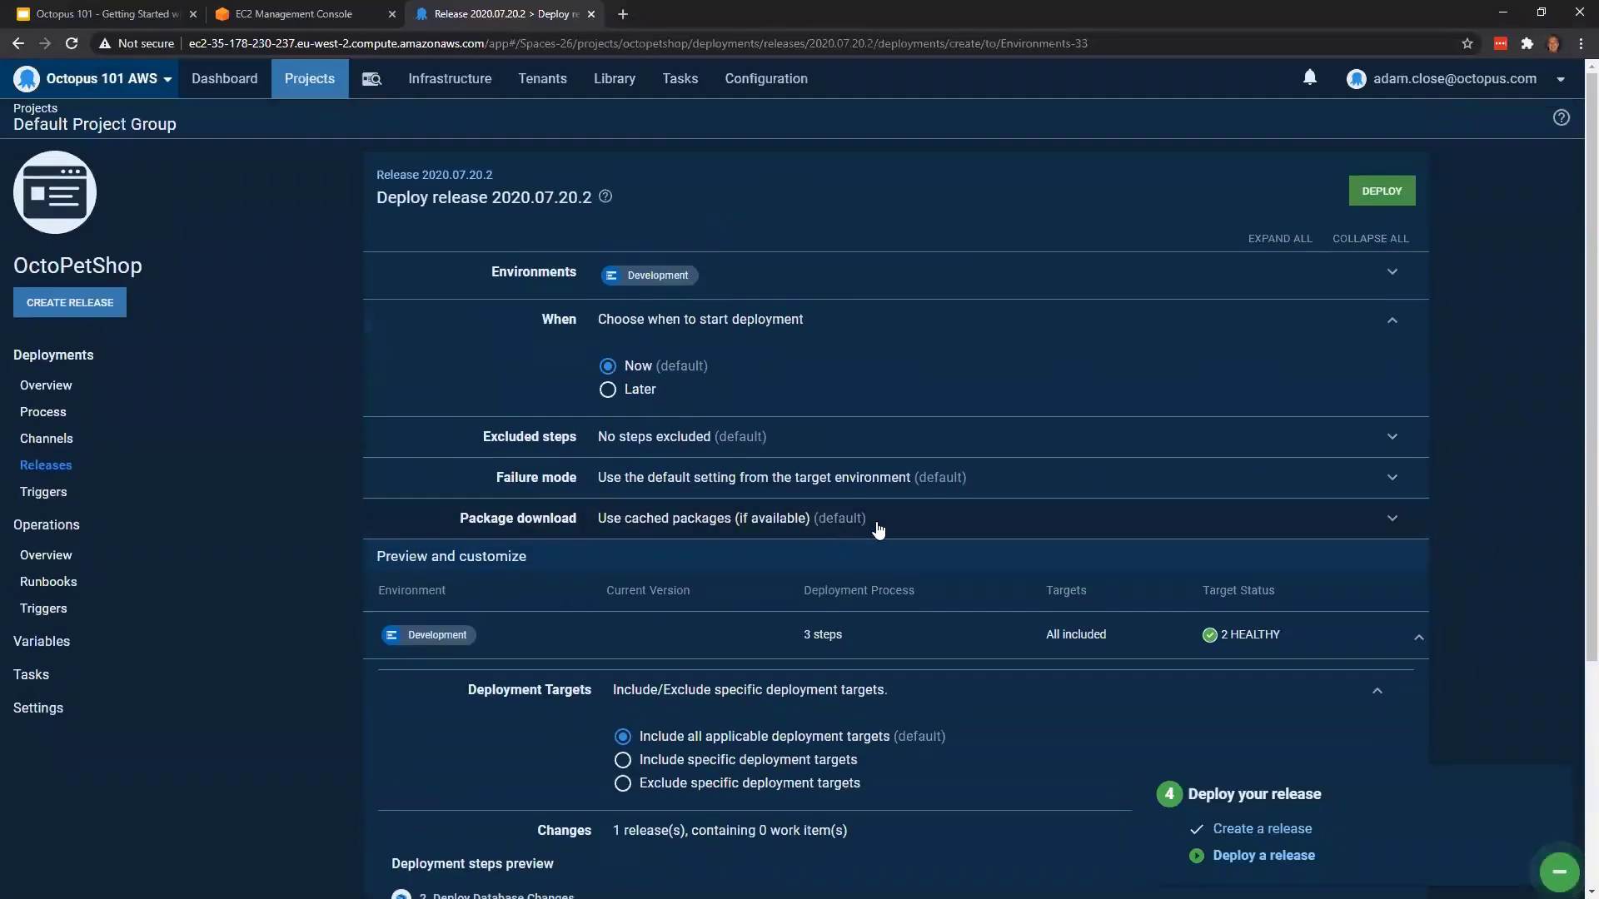
{"action": "left_click", "coordinate": [1399, 194]}
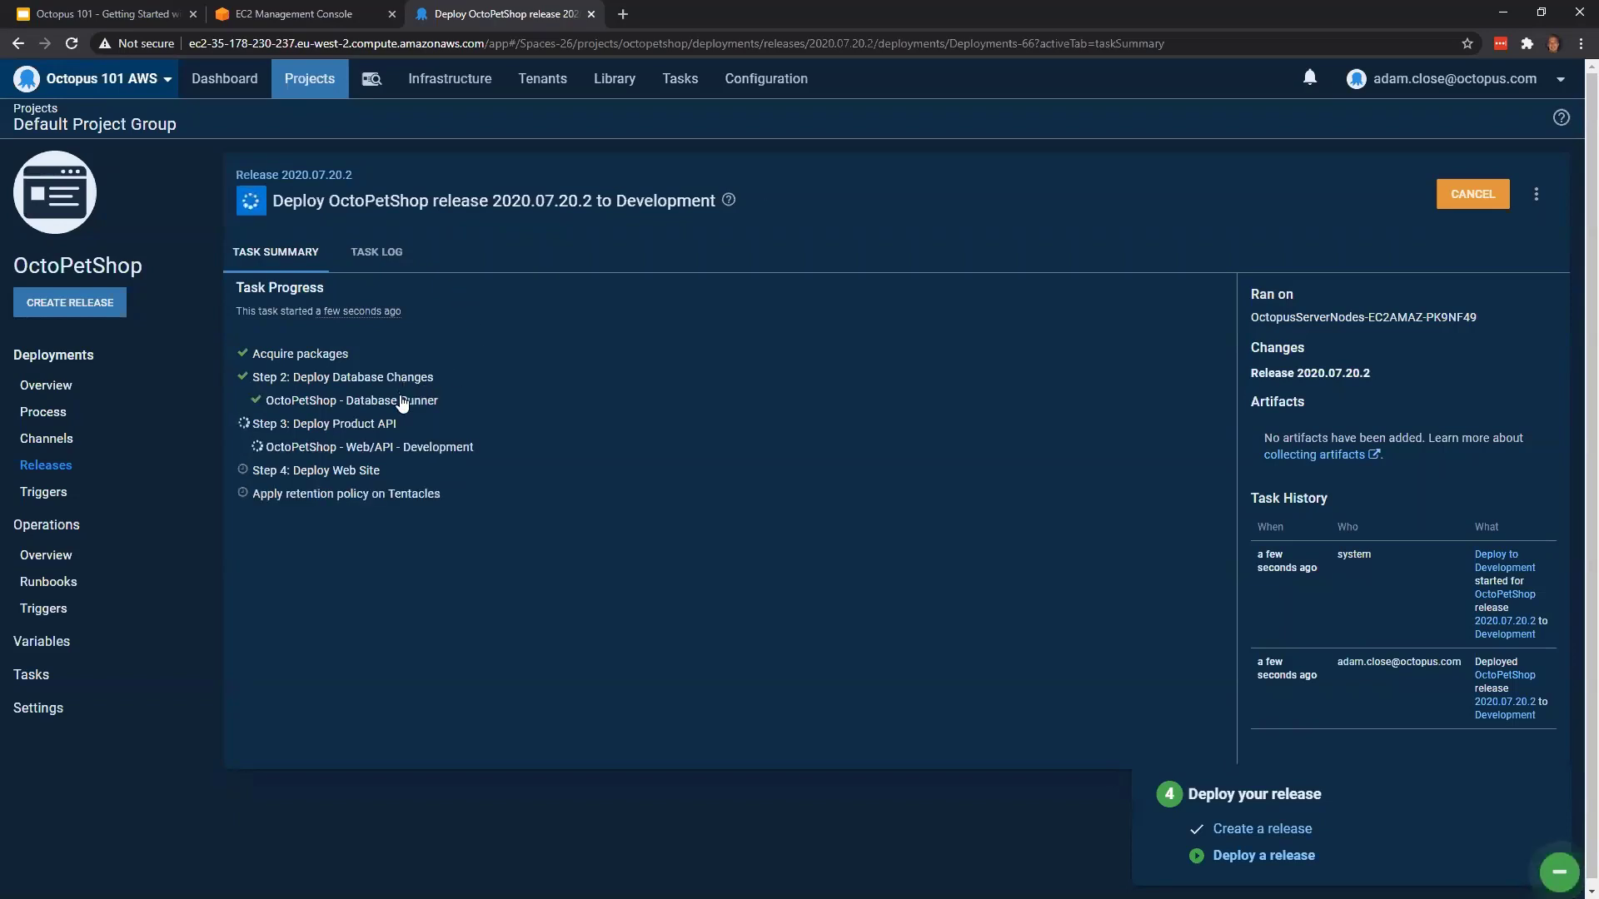
Examine the Development deployment's task log, including the database, Product API and Web Site step output
{"action": "left_click", "coordinate": [394, 254]}
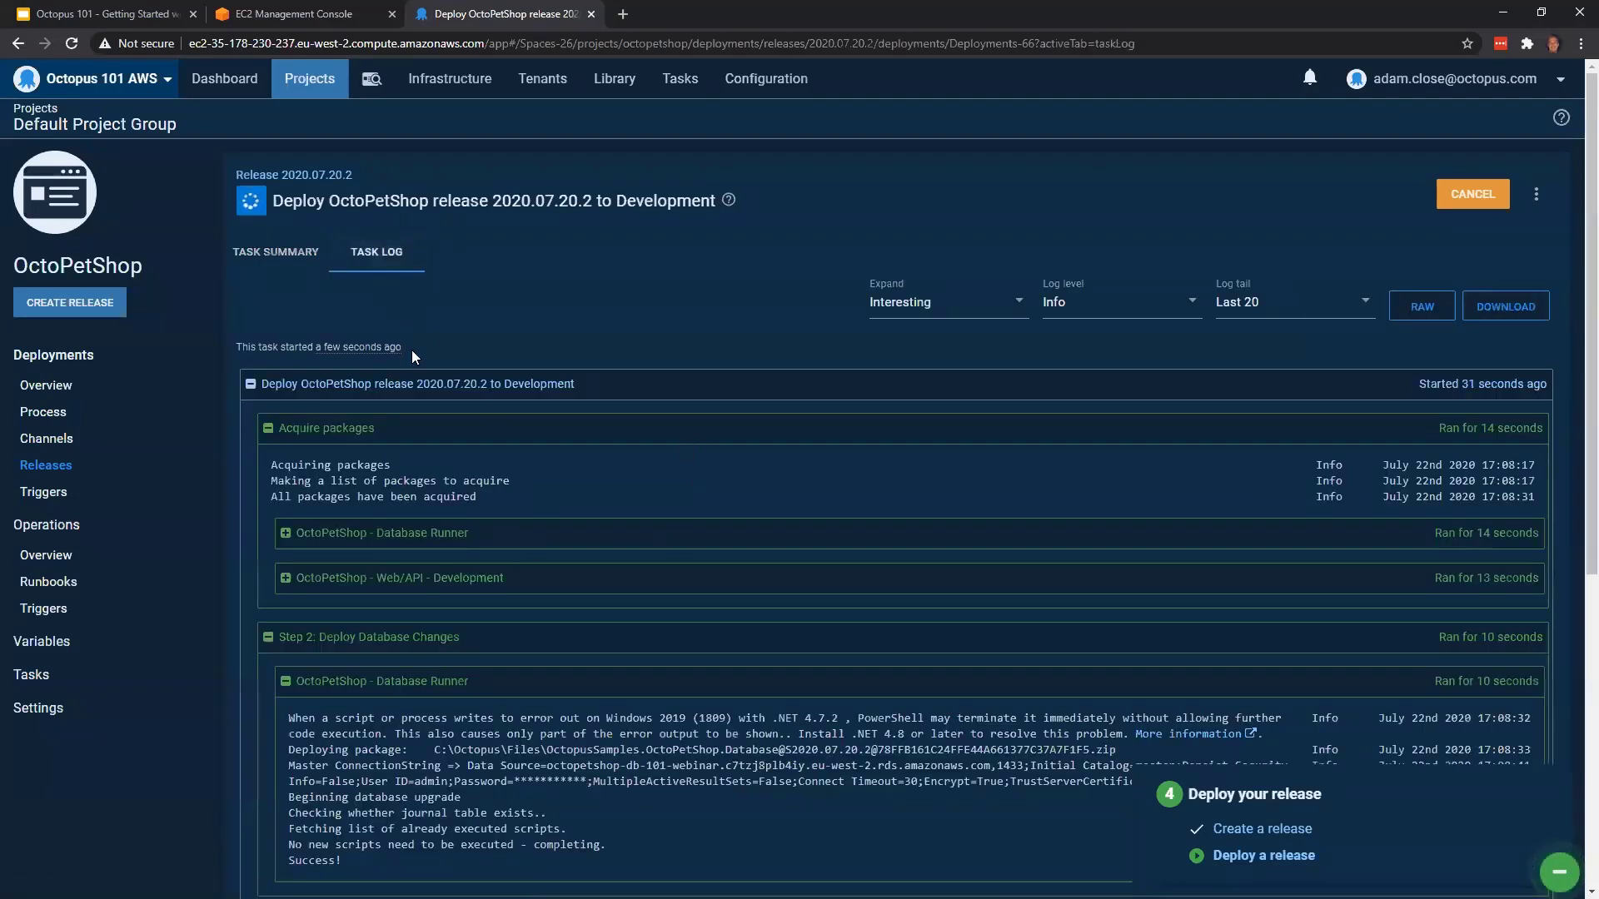
{"action": "scroll", "coordinate": [671, 575], "scroll_direction": "down", "scroll_amount": 3}
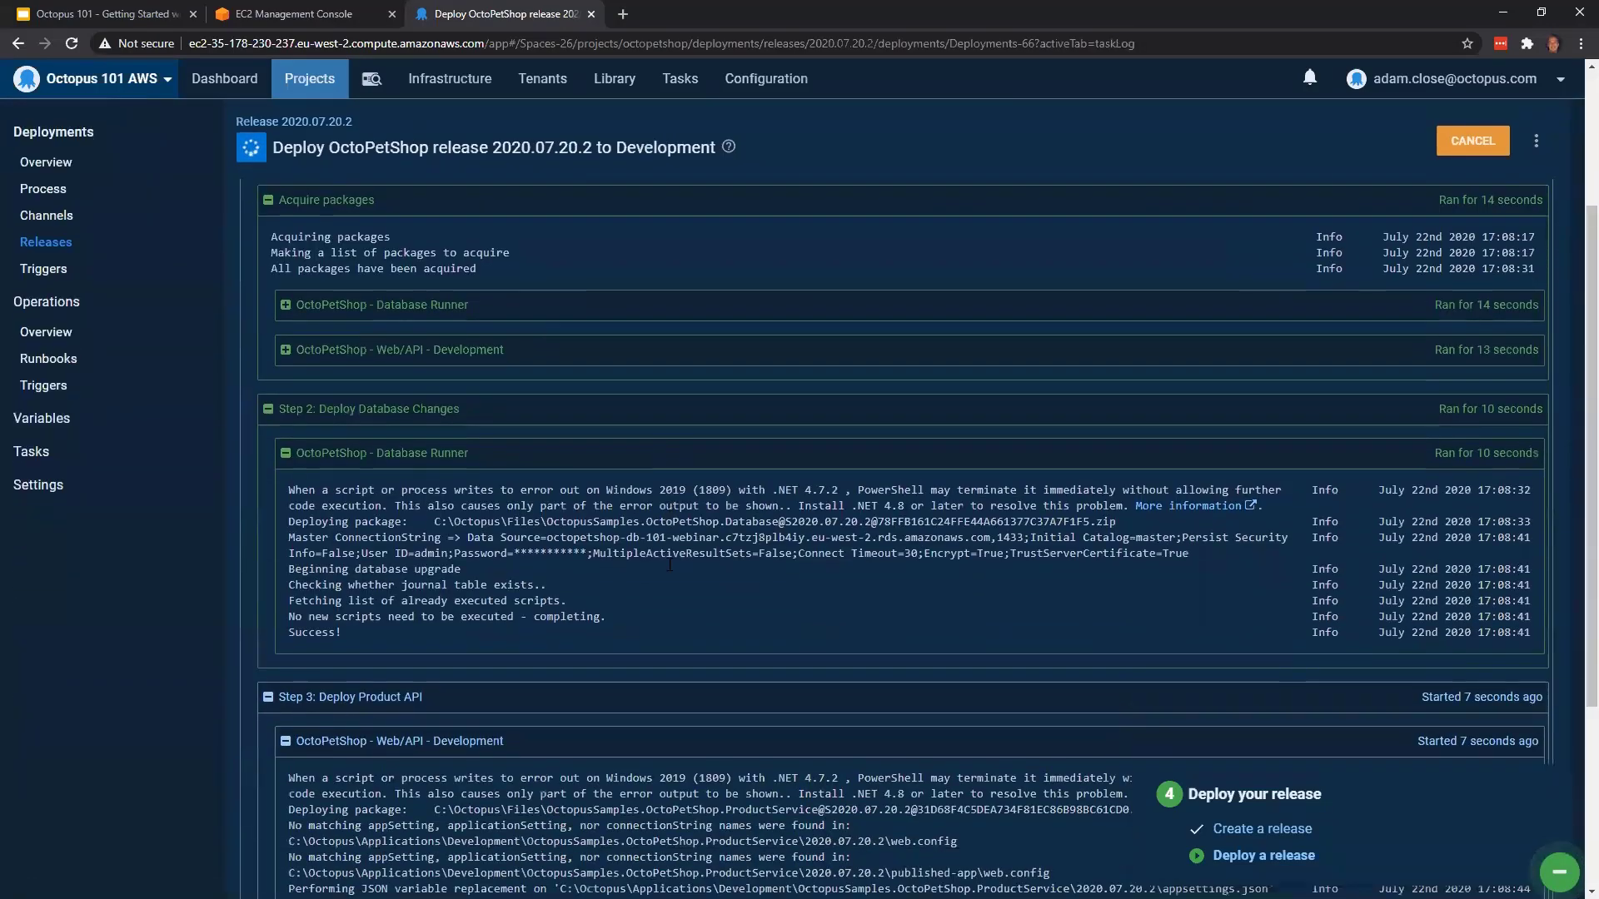
{"action": "scroll", "coordinate": [676, 538], "scroll_direction": "down", "scroll_amount": 2}
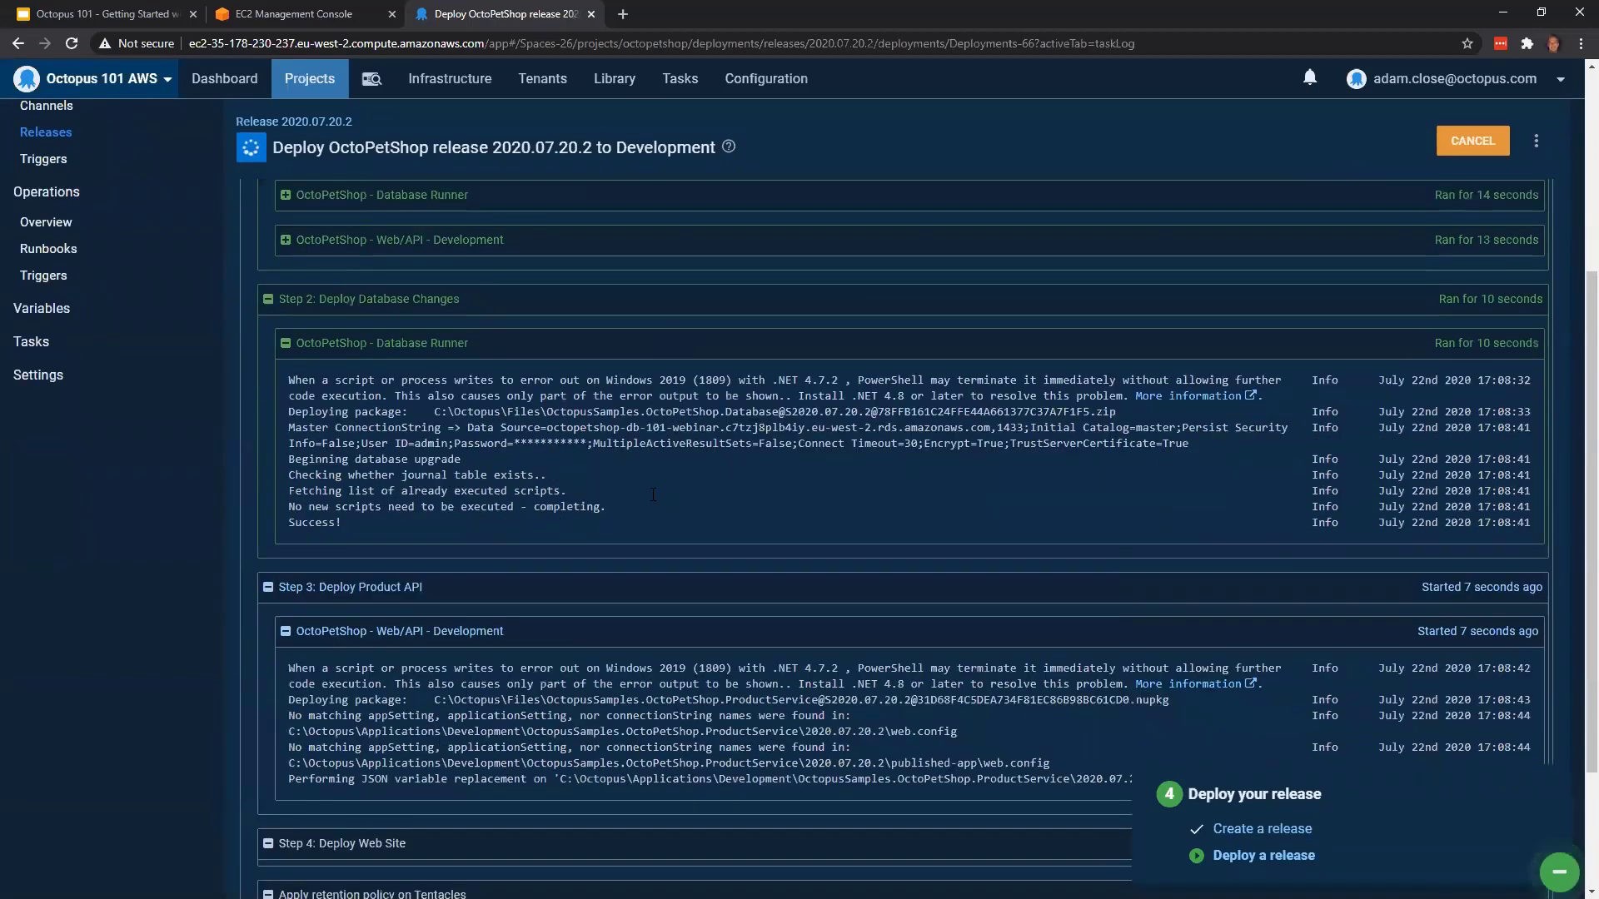
{"action": "scroll", "coordinate": [435, 477], "scroll_direction": "down", "scroll_amount": 1}
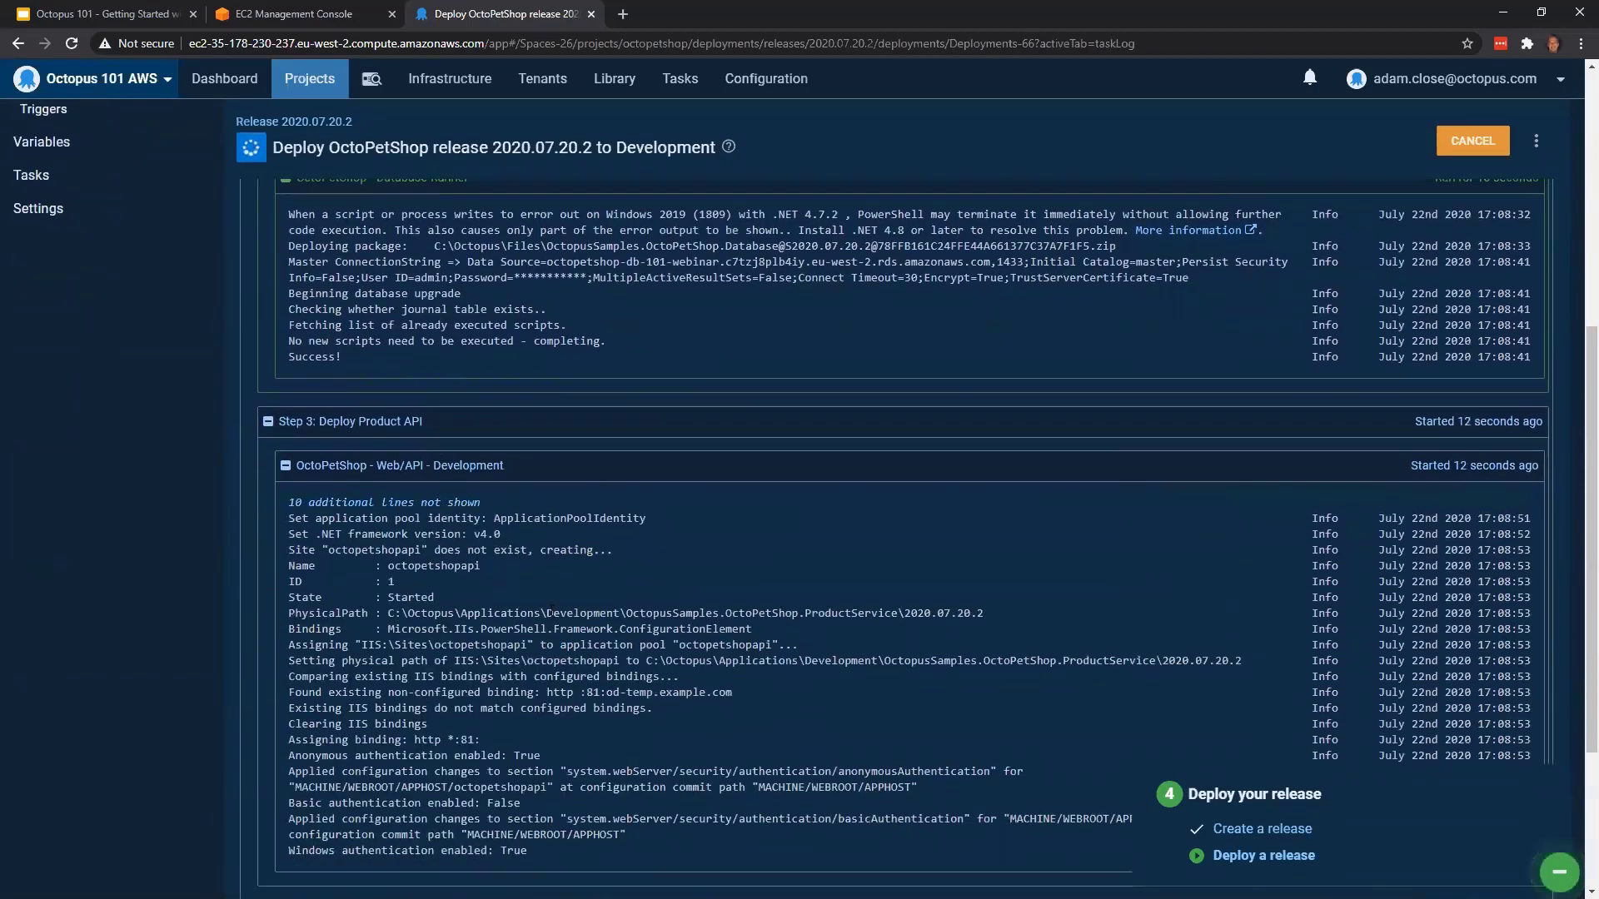
{"action": "scroll", "coordinate": [549, 612], "scroll_direction": "down", "scroll_amount": 2}
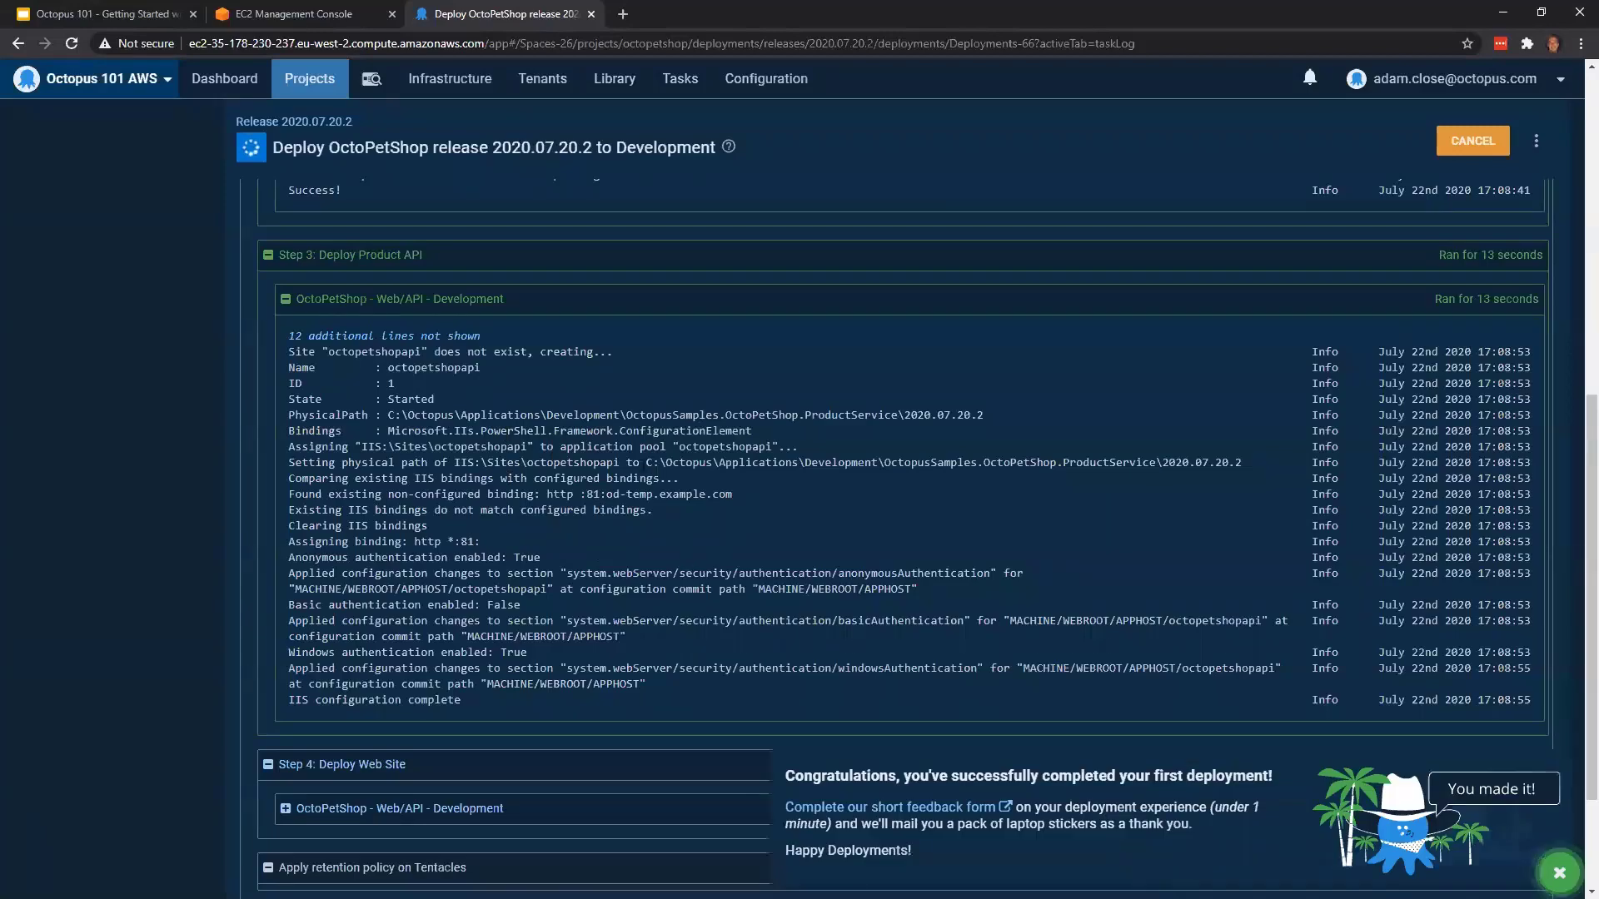
{"action": "scroll", "coordinate": [523, 514], "scroll_direction": "down", "scroll_amount": 2}
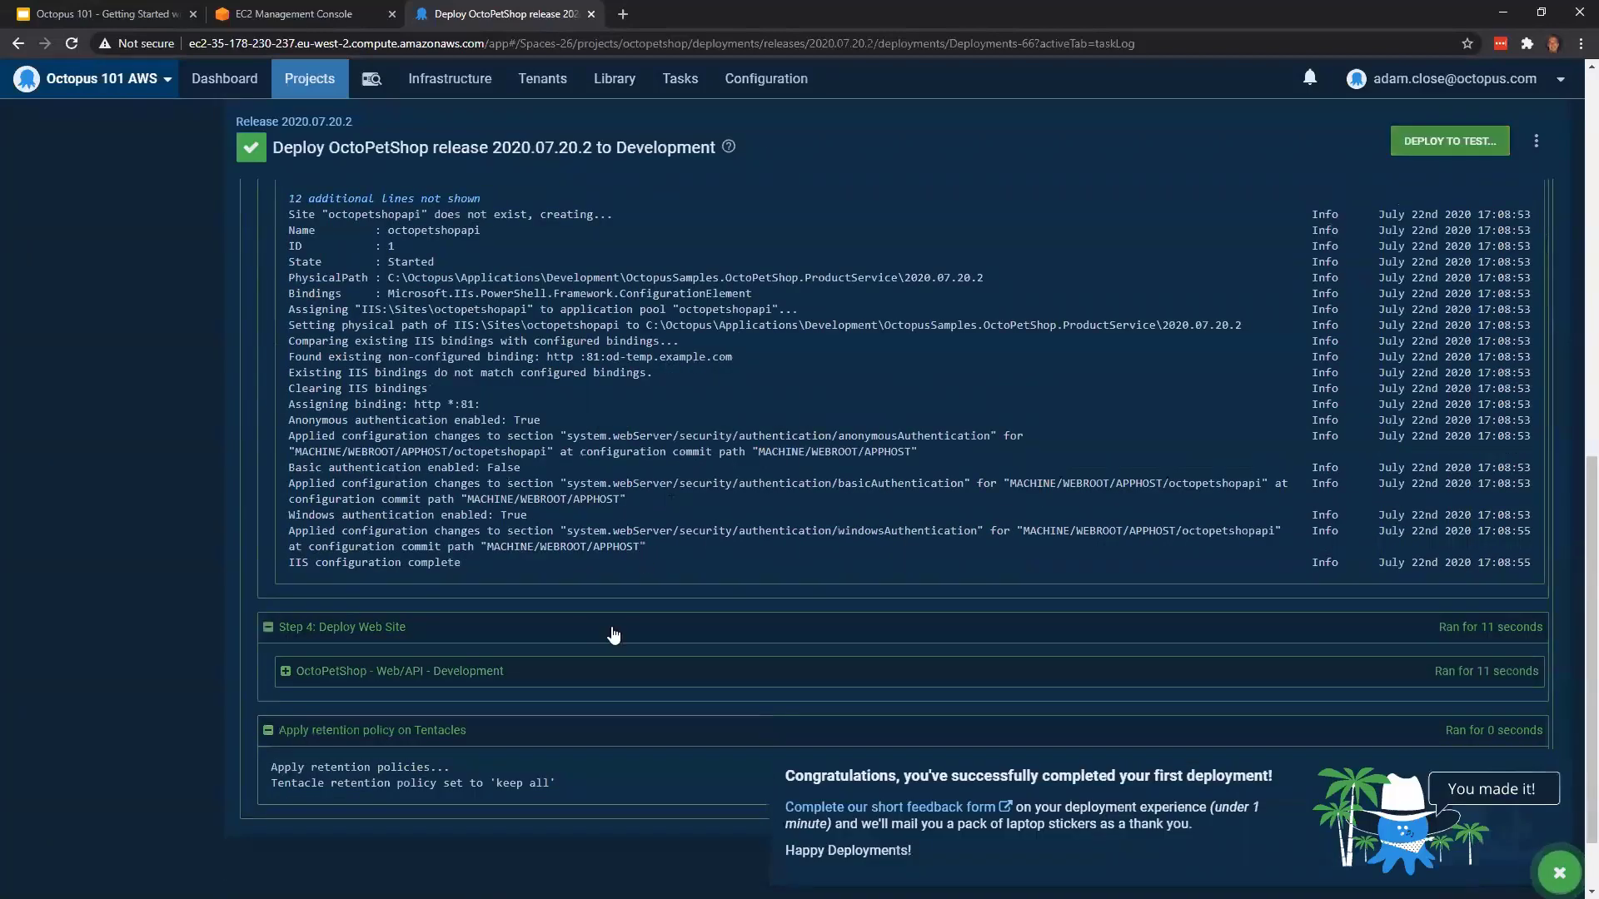
{"action": "left_click", "coordinate": [439, 672]}
{"action": "scroll", "coordinate": [506, 577], "scroll_direction": "down", "scroll_amount": 5}
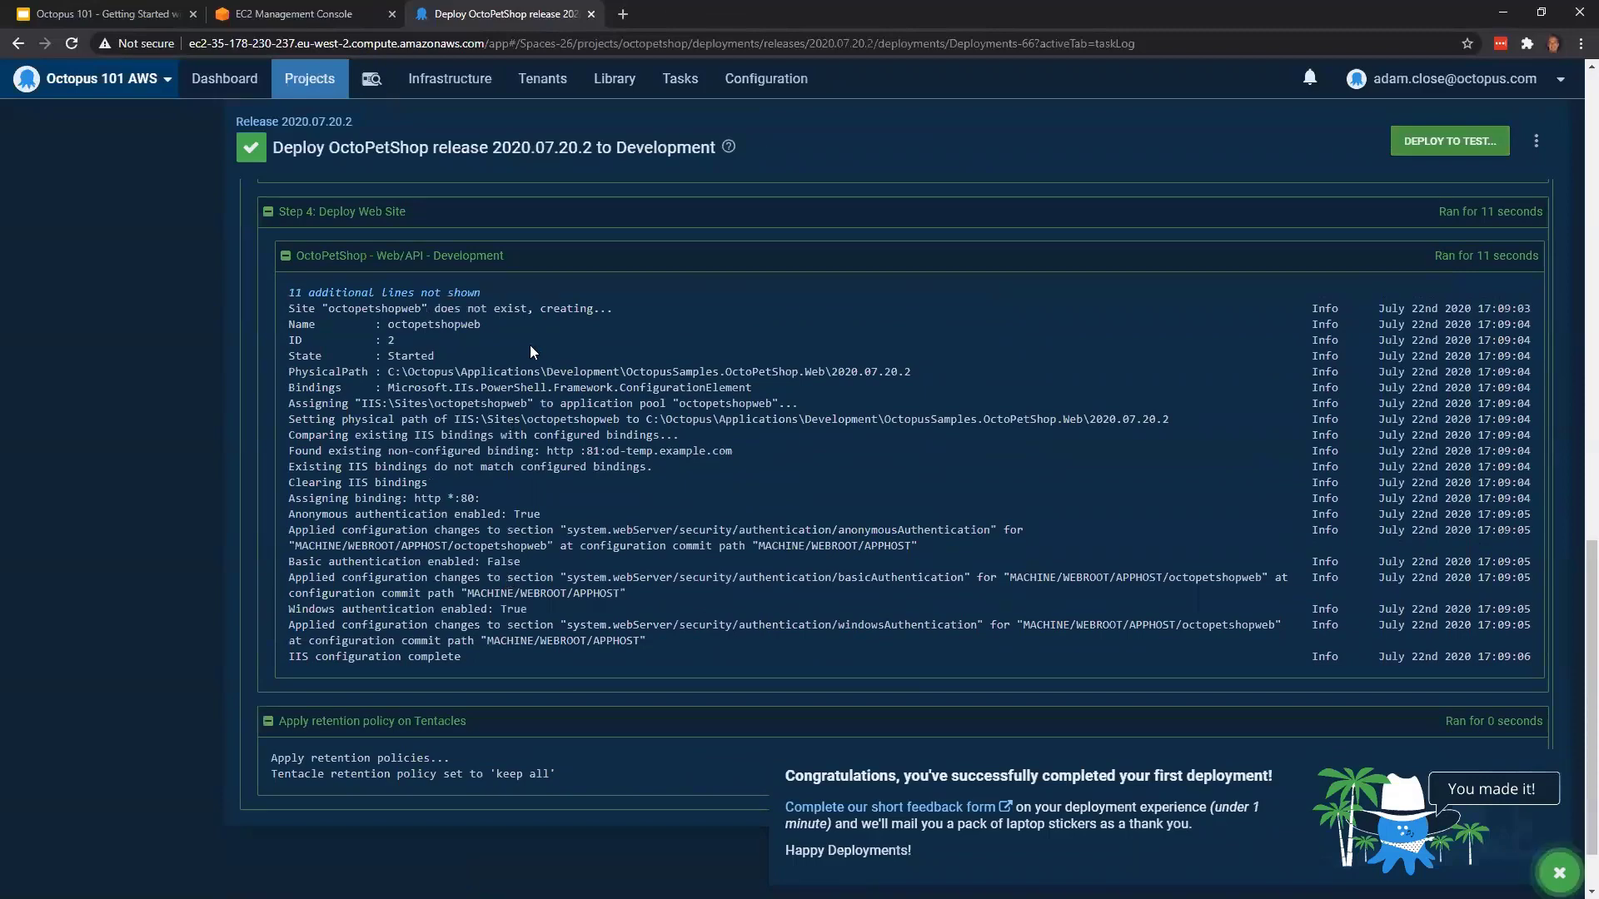
{"action": "scroll", "coordinate": [809, 578], "scroll_direction": "up", "scroll_amount": 2}
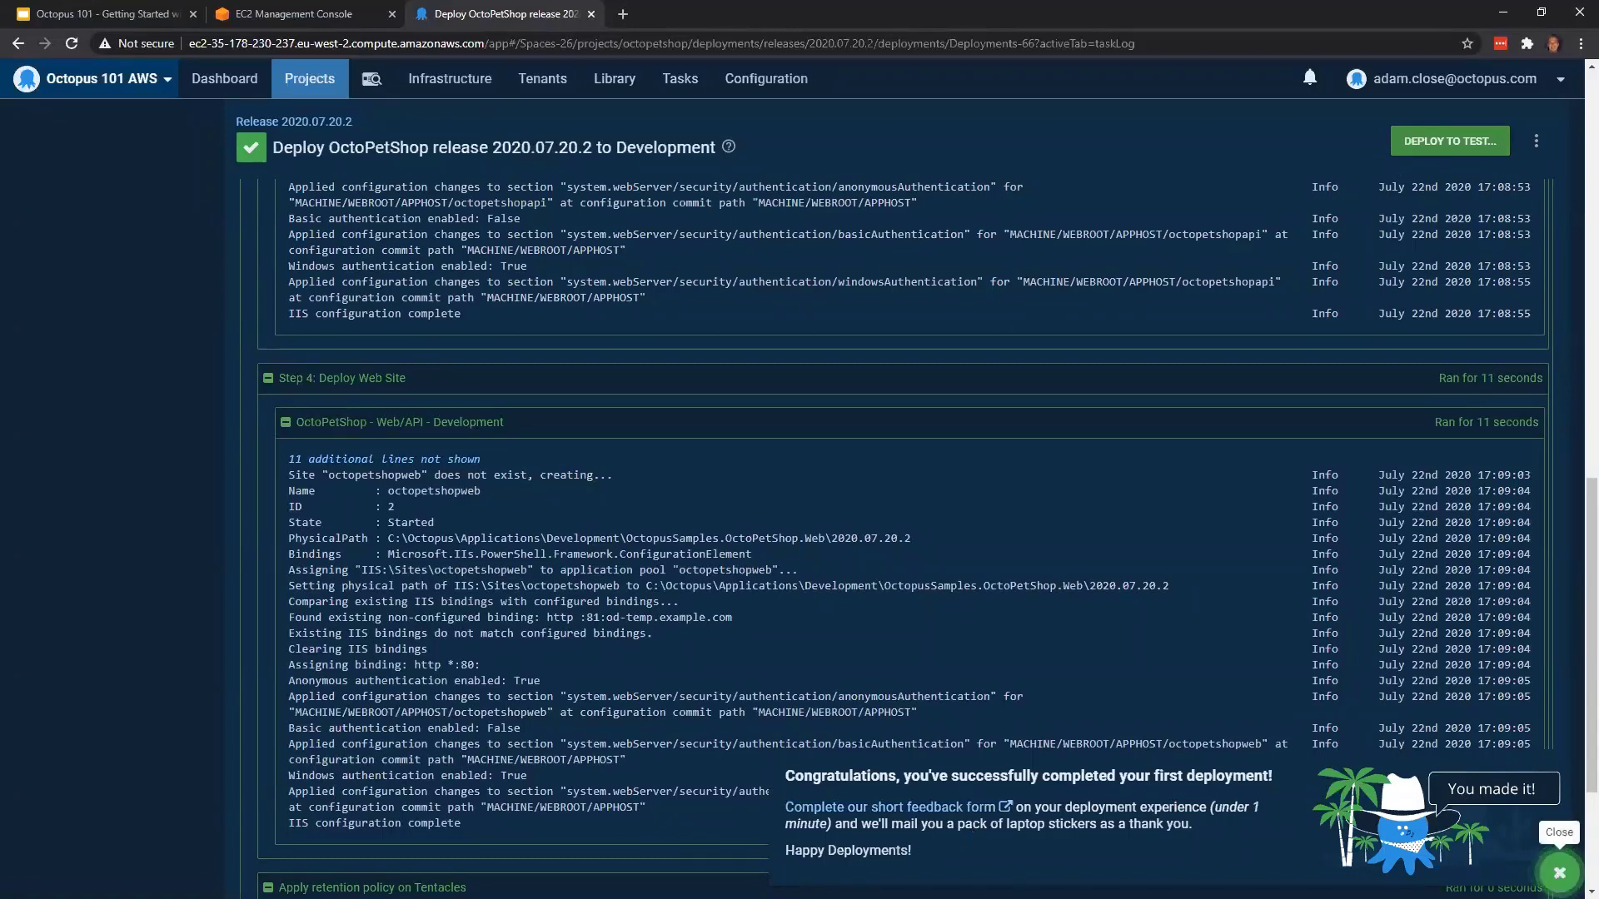
Dismiss the first-deployment message and deploy release 2020.07.20.2 to the Test environment
{"action": "left_click", "coordinate": [1559, 871]}
{"action": "scroll", "coordinate": [1121, 612], "scroll_direction": "up", "scroll_amount": 3}
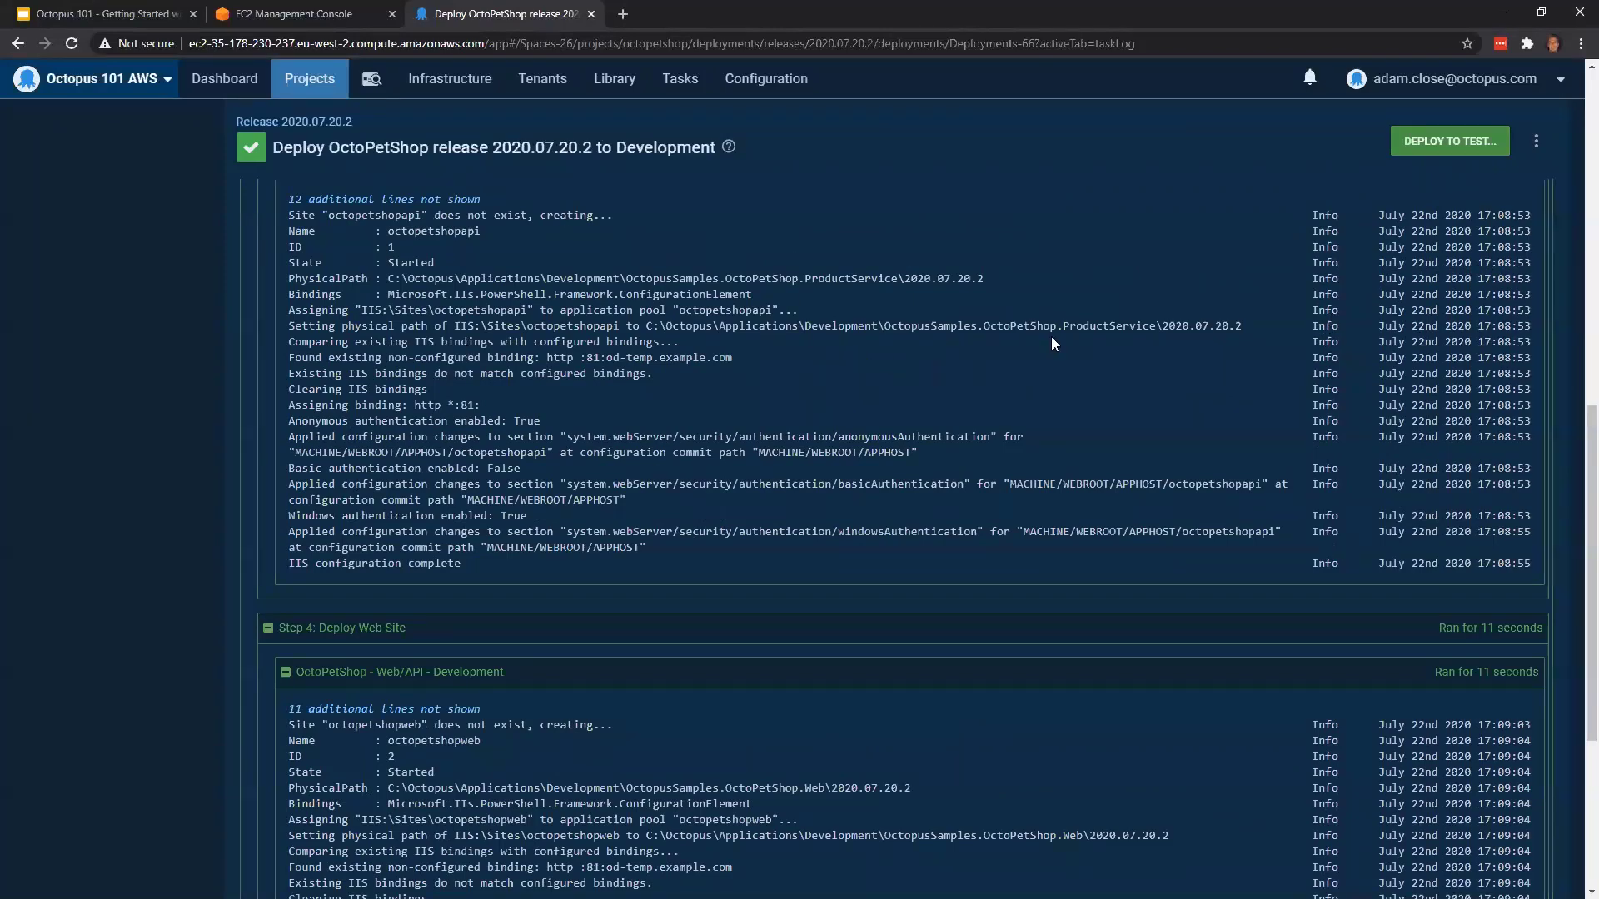
{"action": "left_click", "coordinate": [1442, 148]}
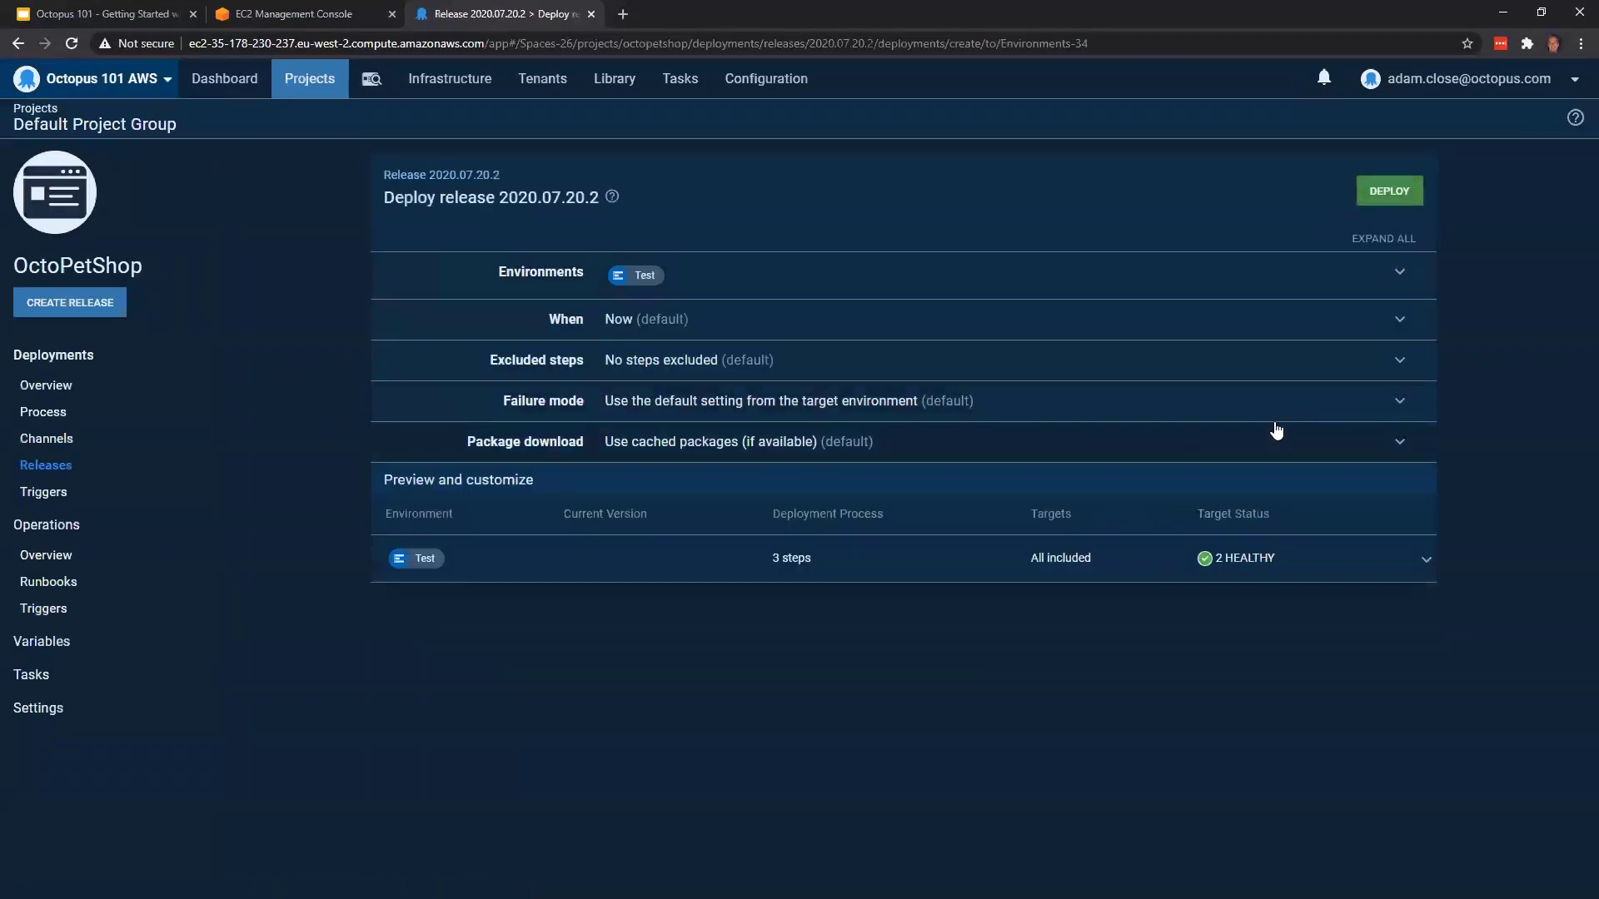
{"action": "left_click", "coordinate": [1387, 193]}
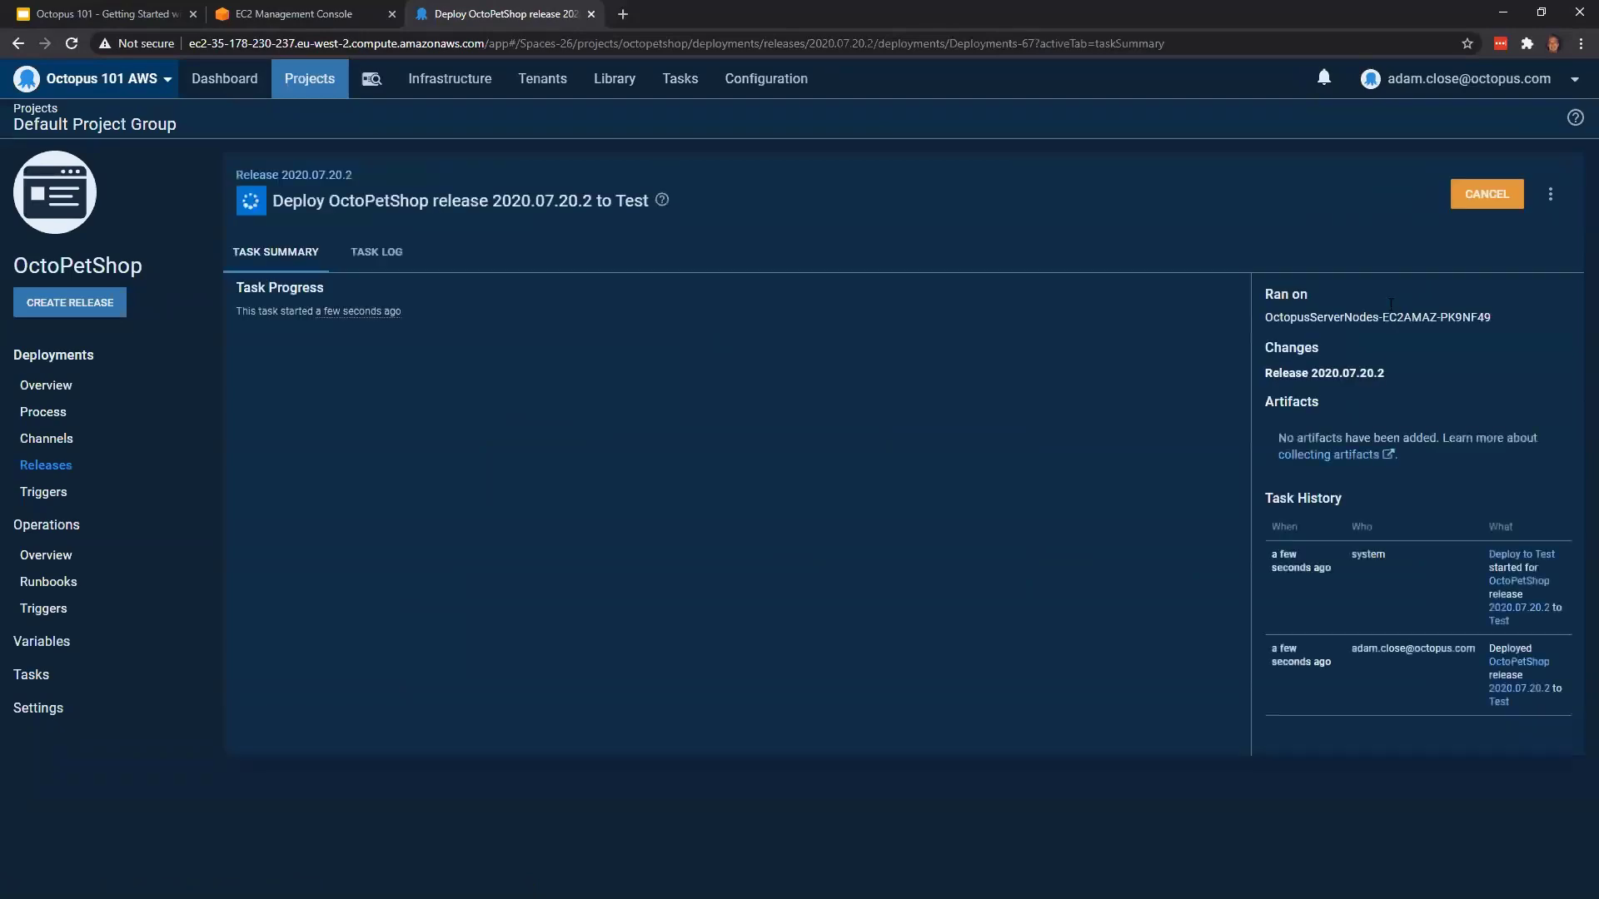
Switch to the AWS EC2 console, list the instances and copy the public DNS of octopetshop-web-dev
{"action": "left_click", "coordinate": [323, 11]}
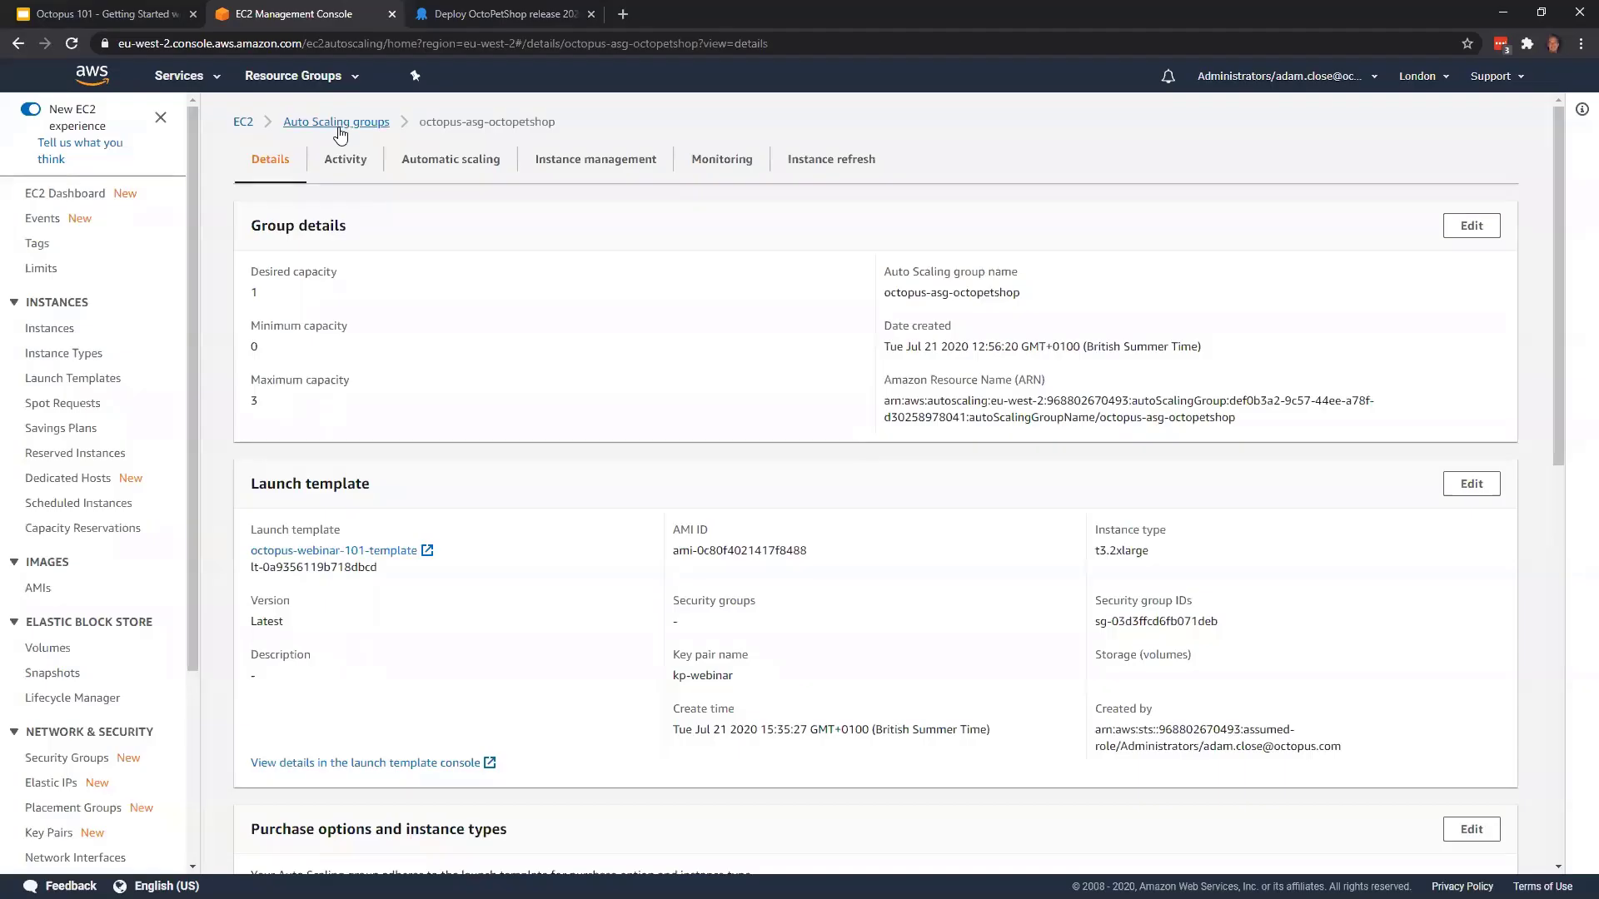
{"action": "right_click", "coordinate": [63, 327]}
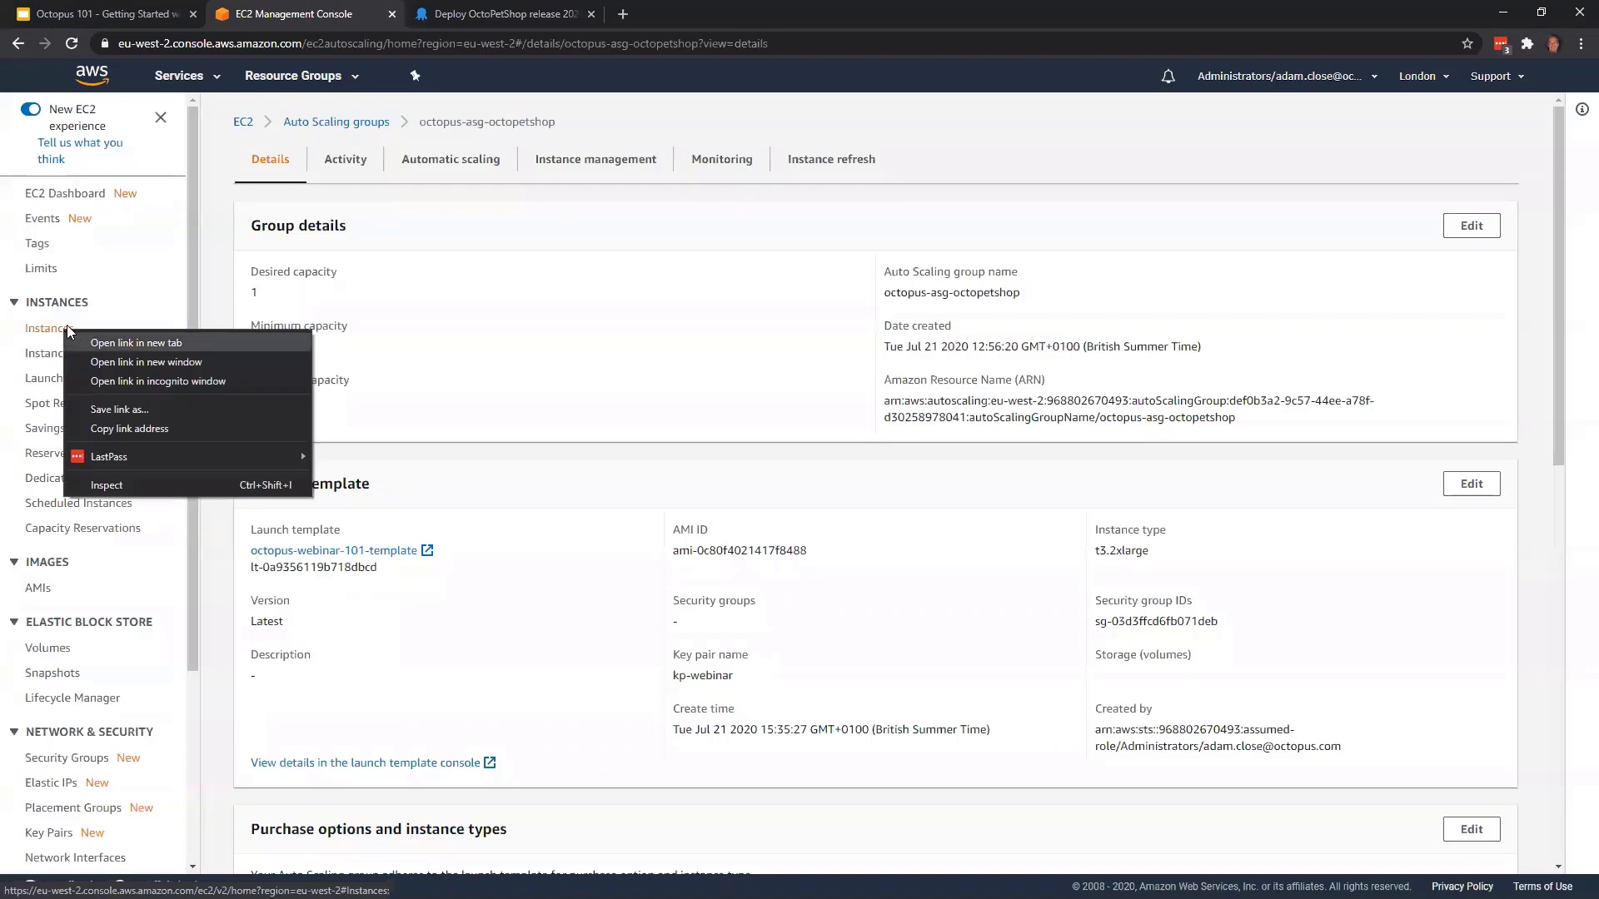
{"action": "left_click", "coordinate": [56, 328]}
{"action": "left_click", "coordinate": [55, 329]}
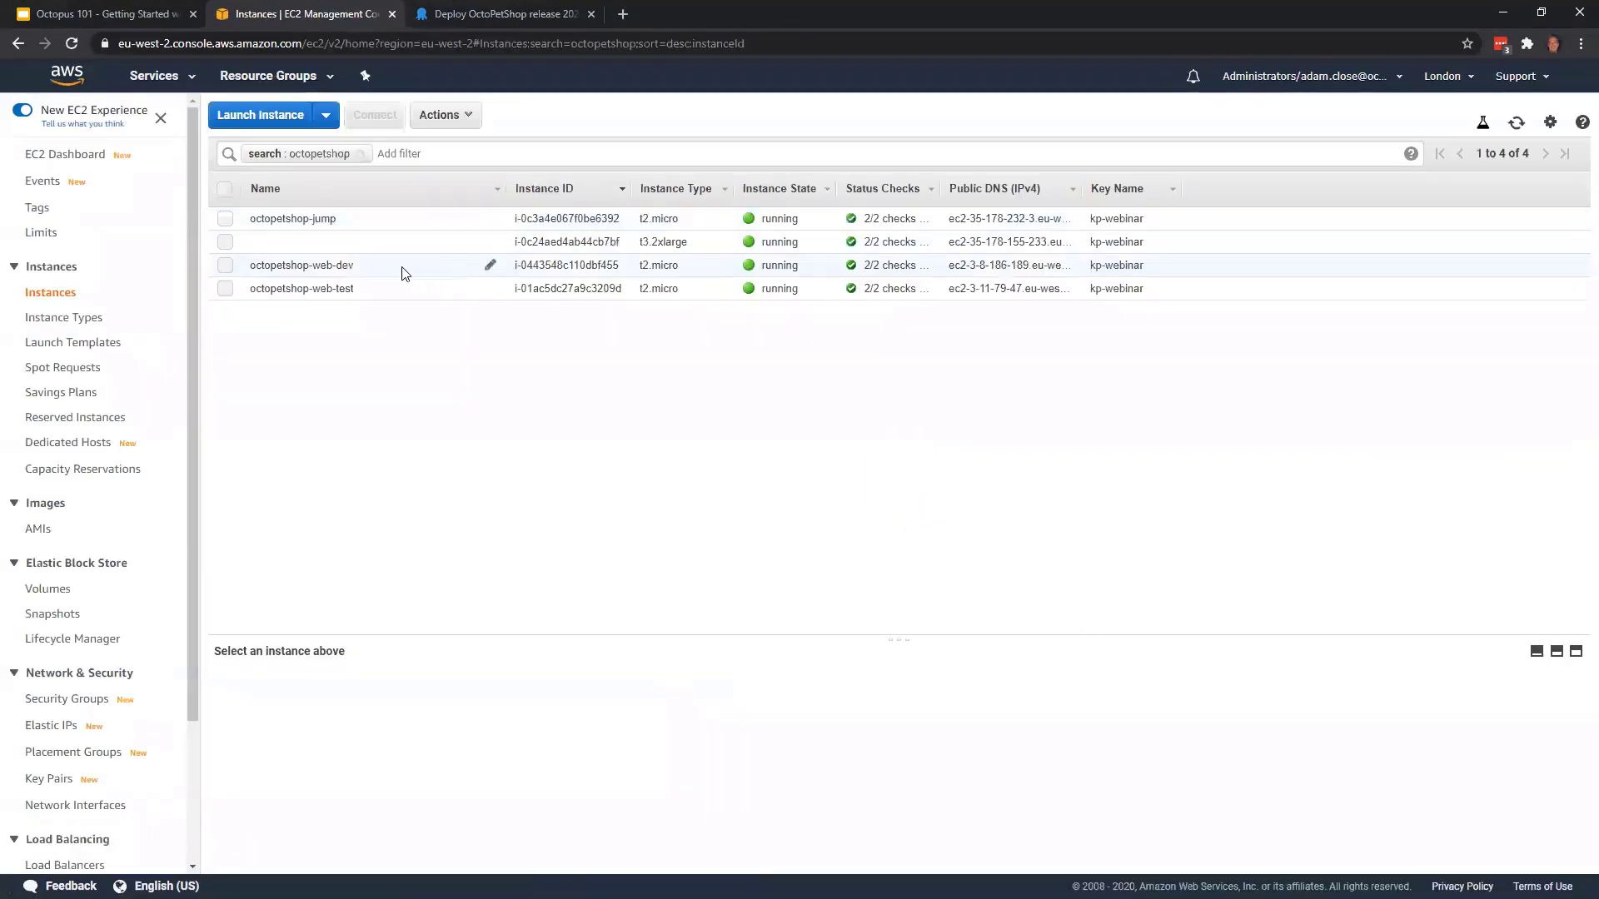
{"action": "left_click", "coordinate": [383, 271]}
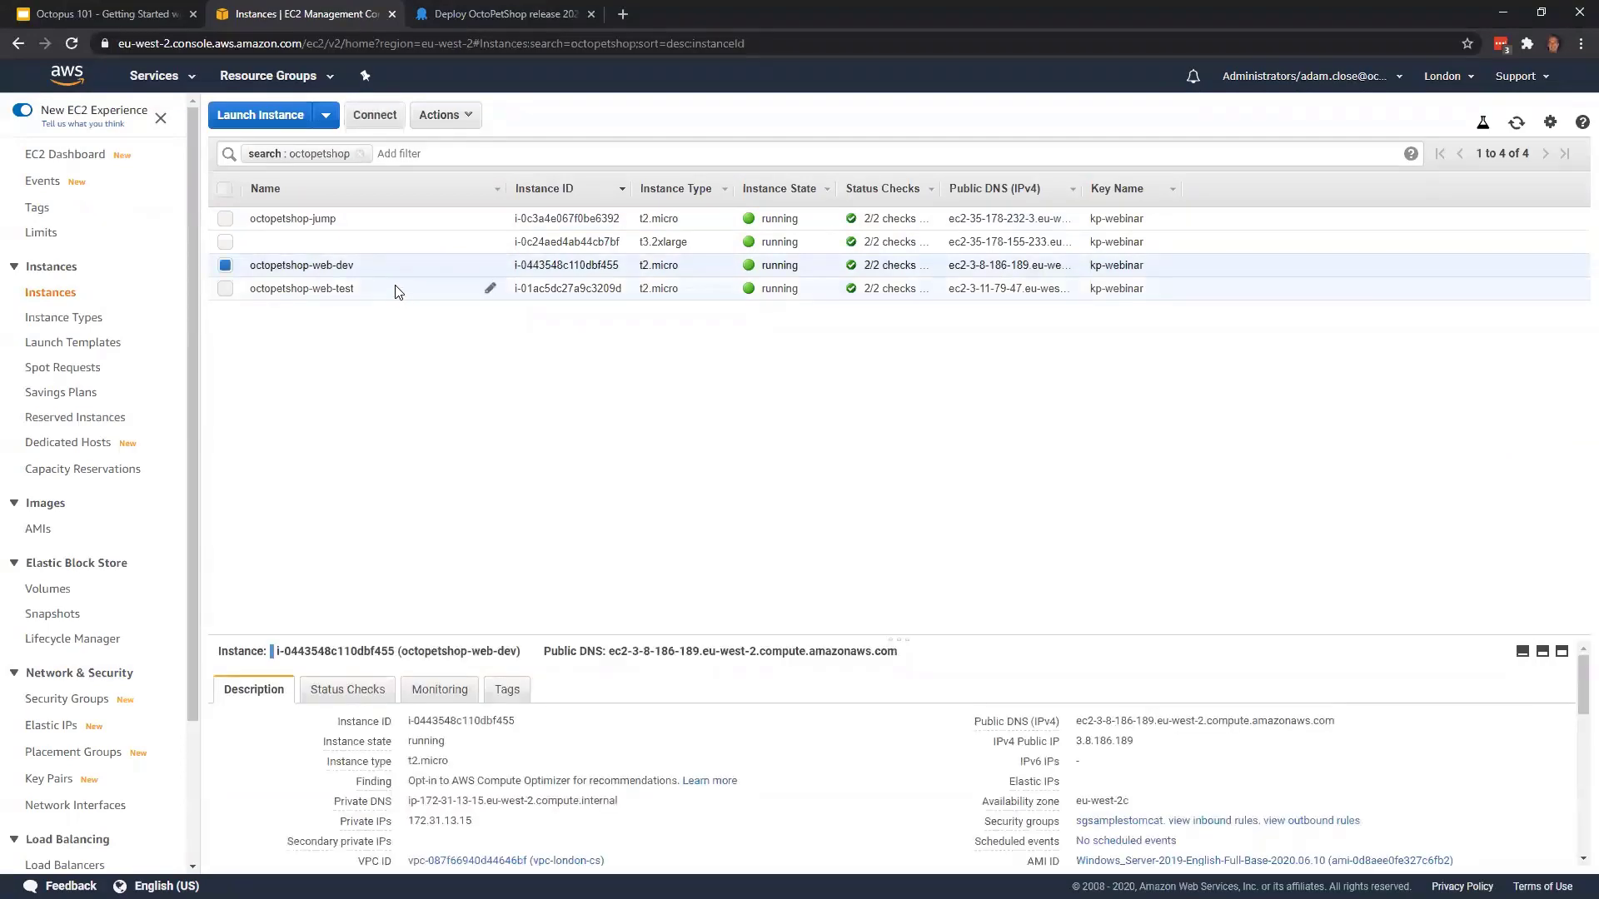
{"action": "left_click", "coordinate": [1348, 721]}
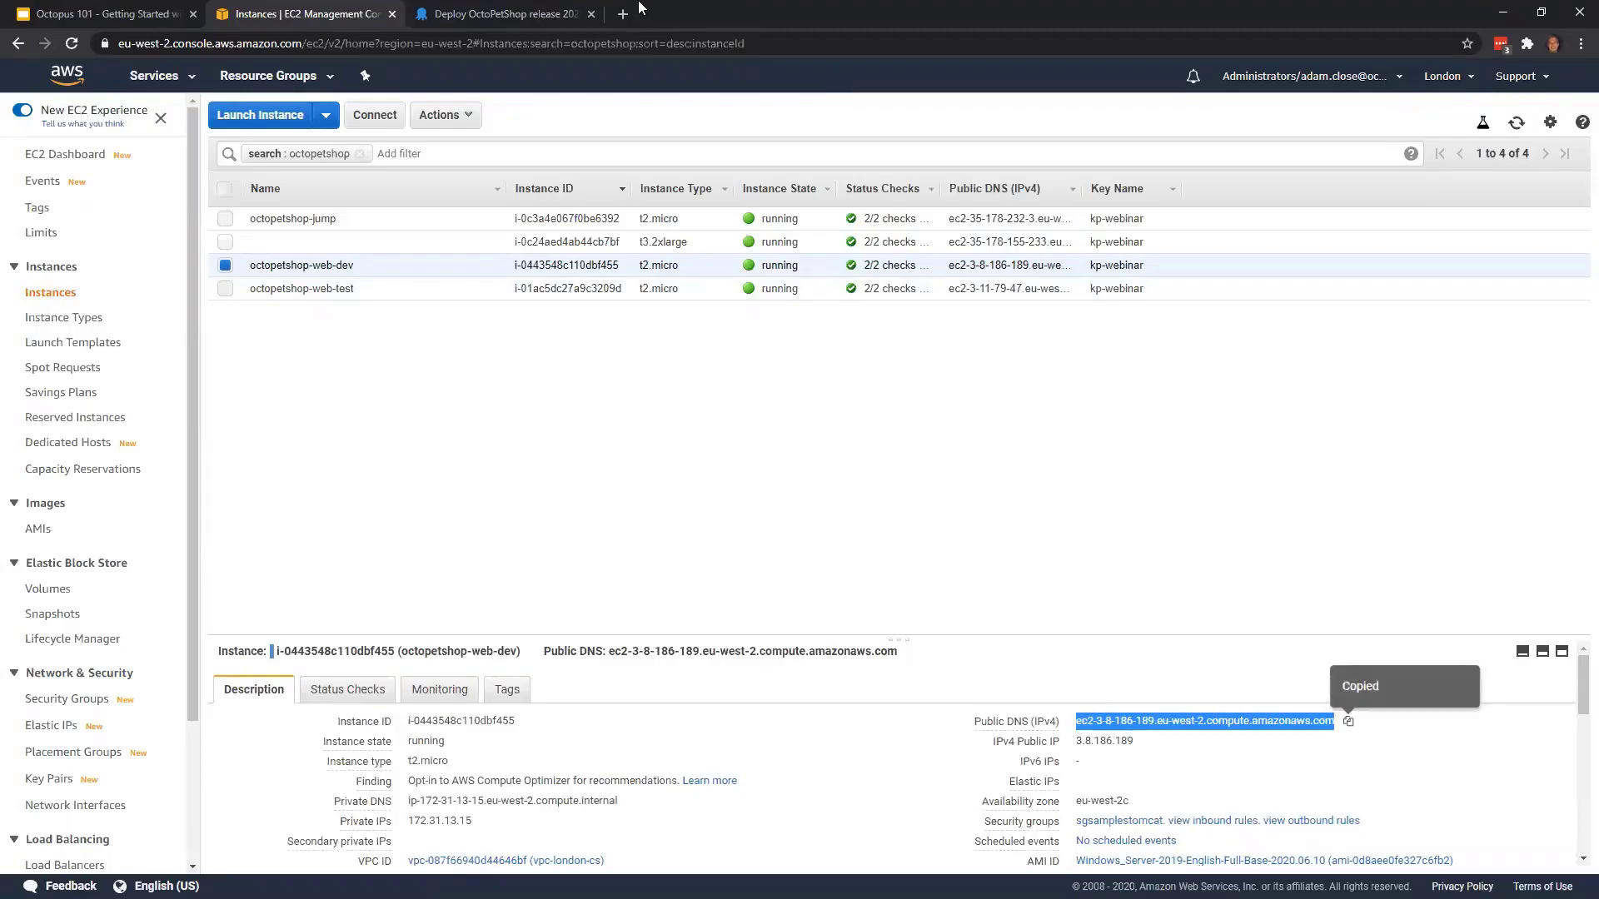
Load the copied Development address in a new browser tab, check the version and environment in the site footer, and close the tab
{"action": "left_click", "coordinate": [631, 10]}
{"action": "key", "text": "ctrl+v"}
{"action": "key", "text": "Return"}
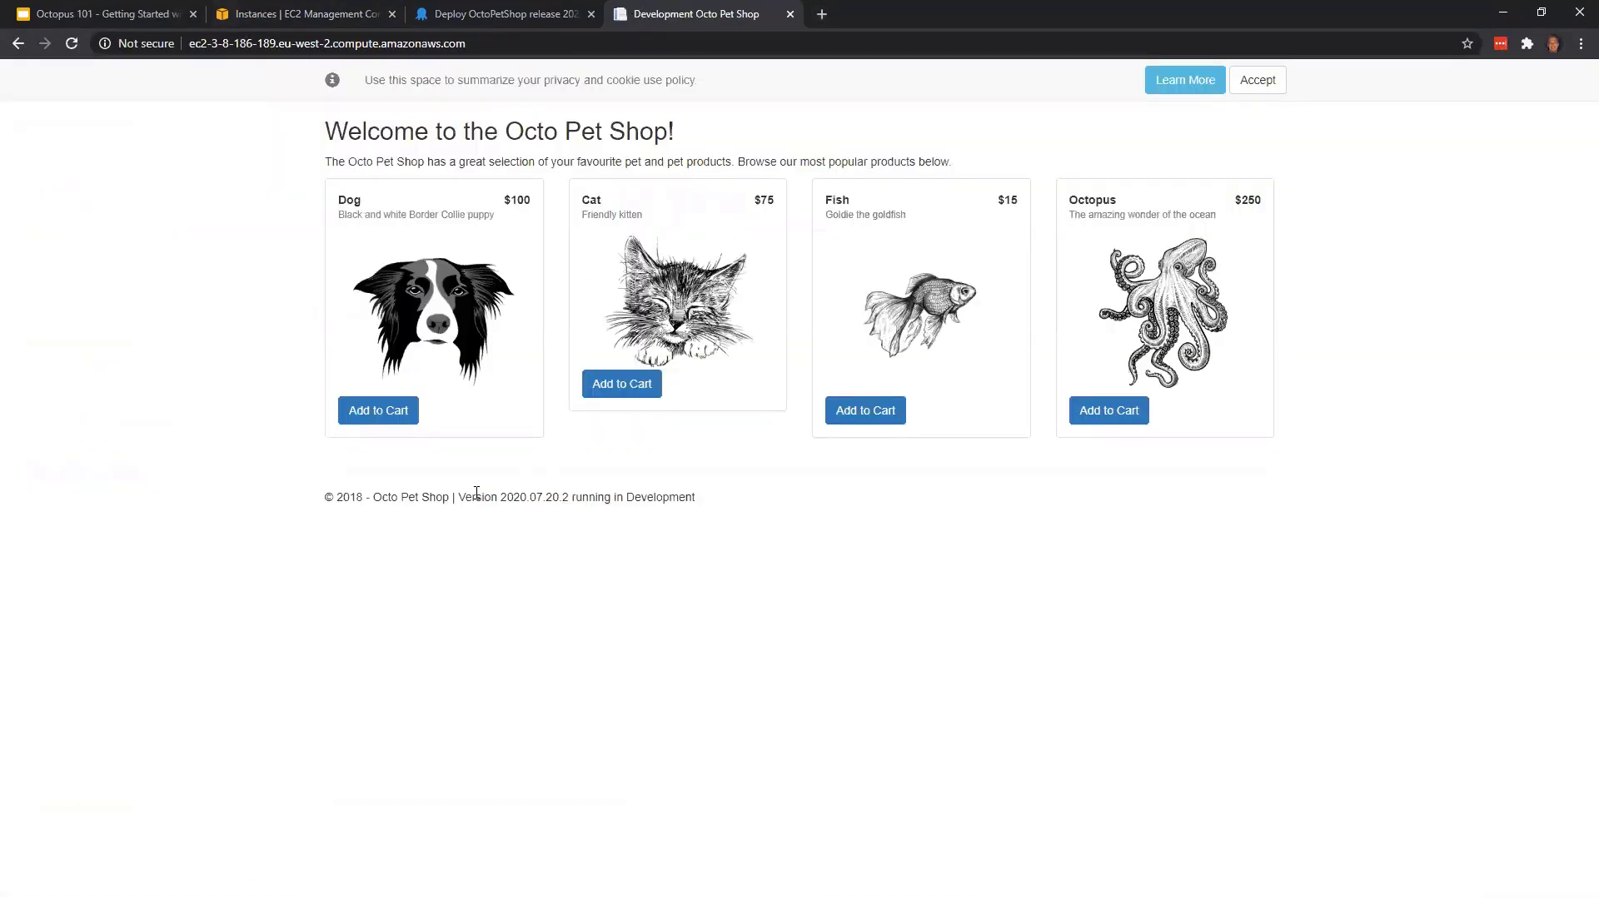
{"action": "left_click_drag", "start_coordinate": [458, 497], "coordinate": [568, 503]}
{"action": "left_click", "coordinate": [644, 499]}
{"action": "left_click", "coordinate": [790, 14]}
Return to Octopus Deploy and deploy release 2020.07.20.2 to Production with the default options
{"action": "left_click", "coordinate": [470, 14]}
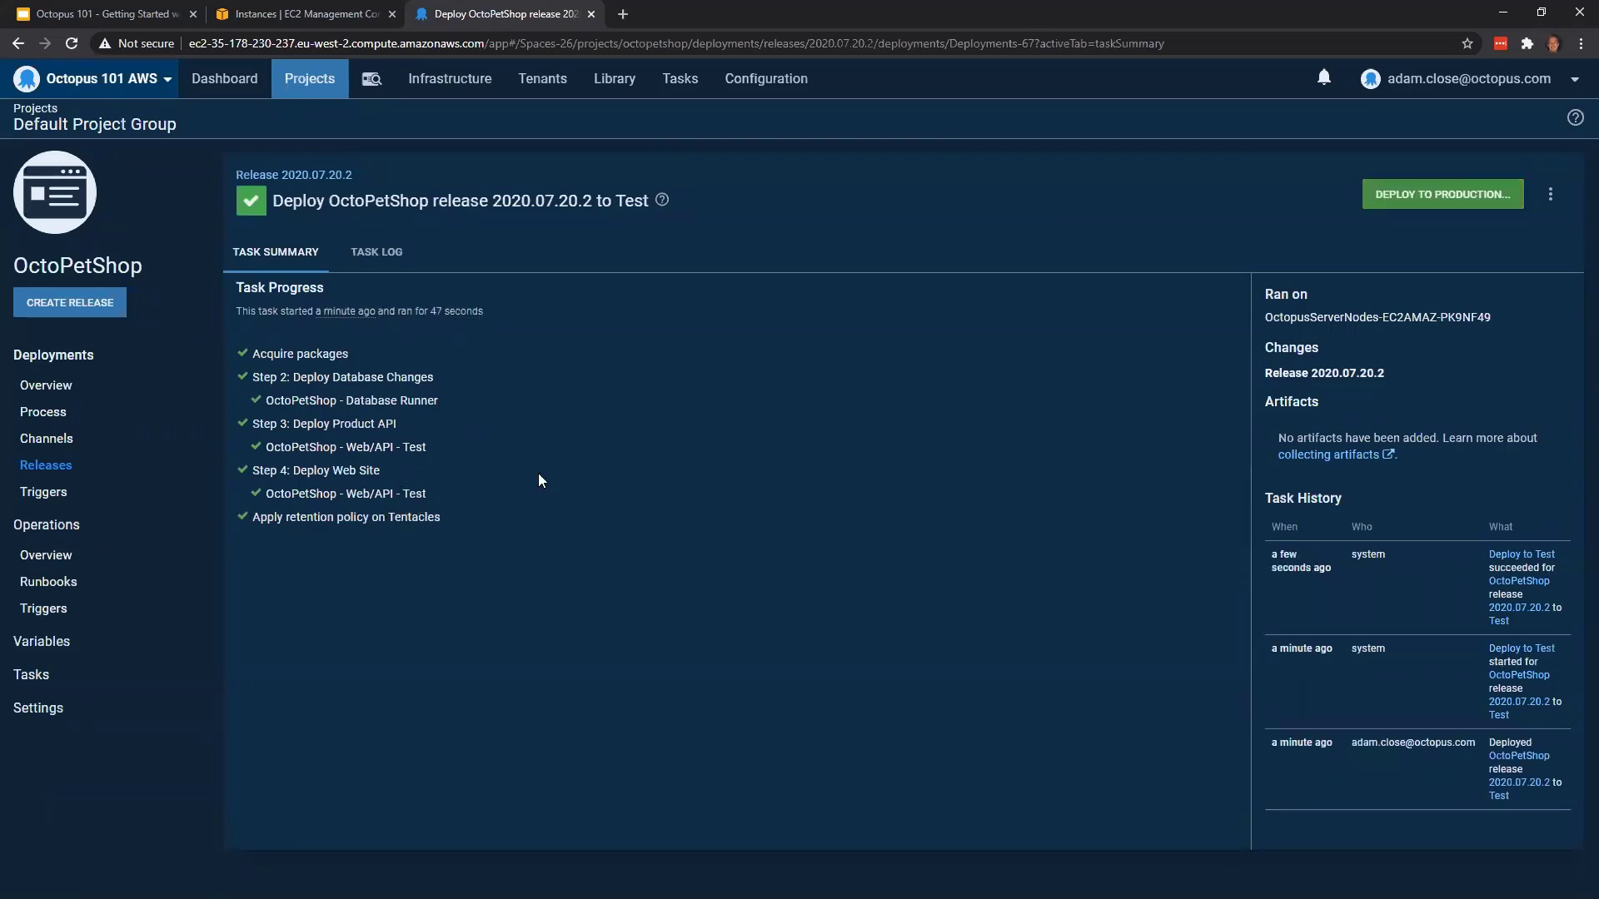
{"action": "left_click", "coordinate": [1443, 207]}
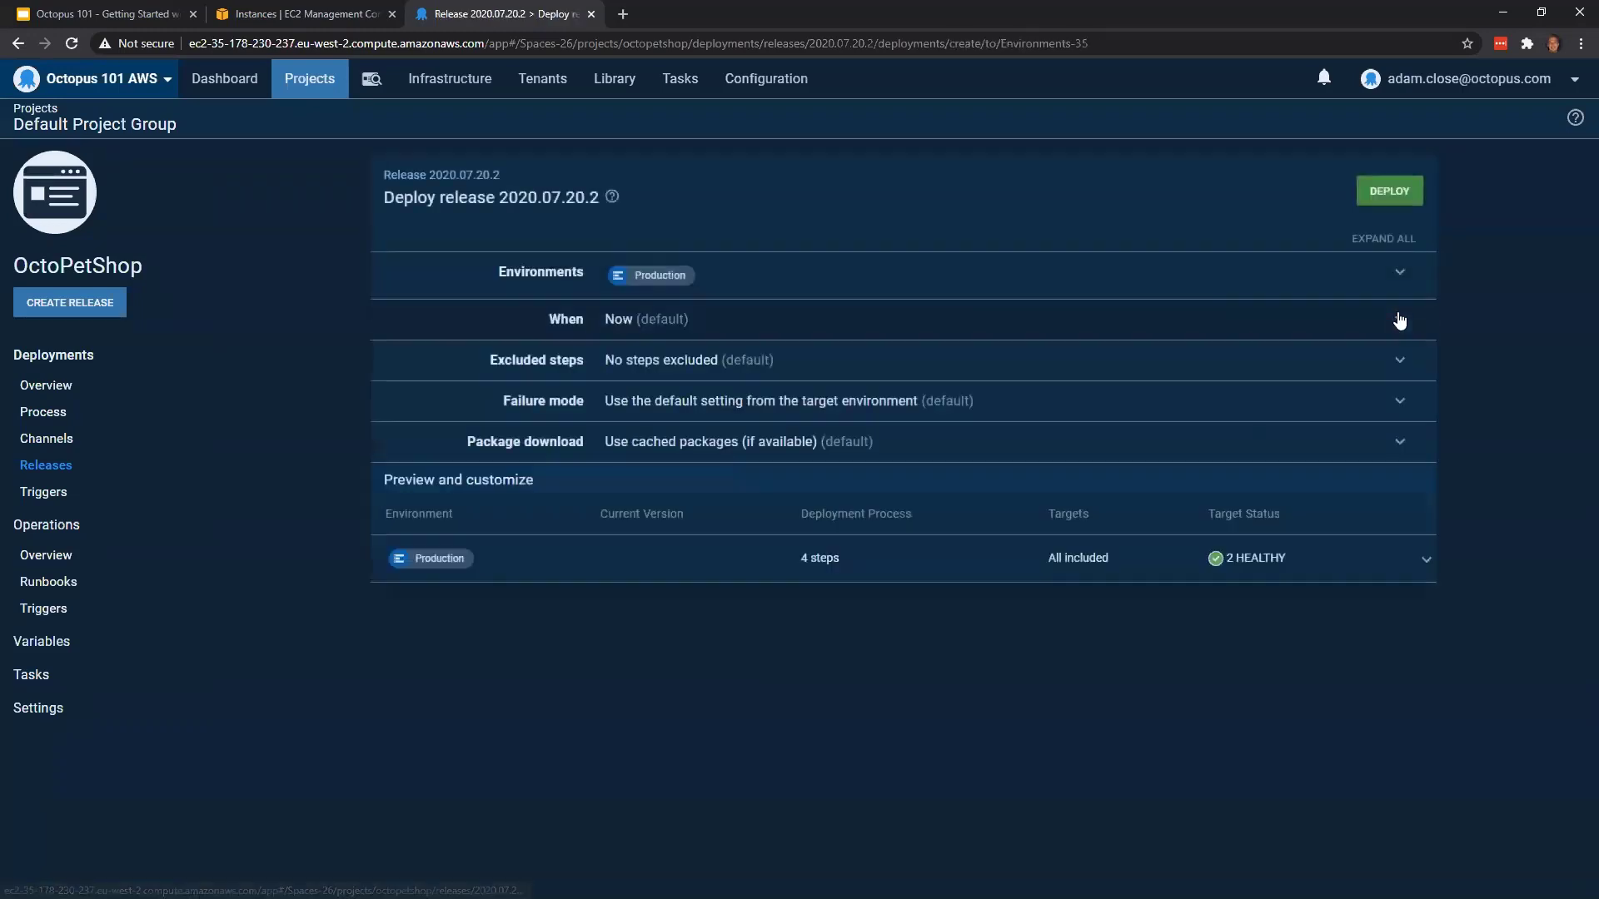
{"action": "left_click", "coordinate": [1402, 200]}
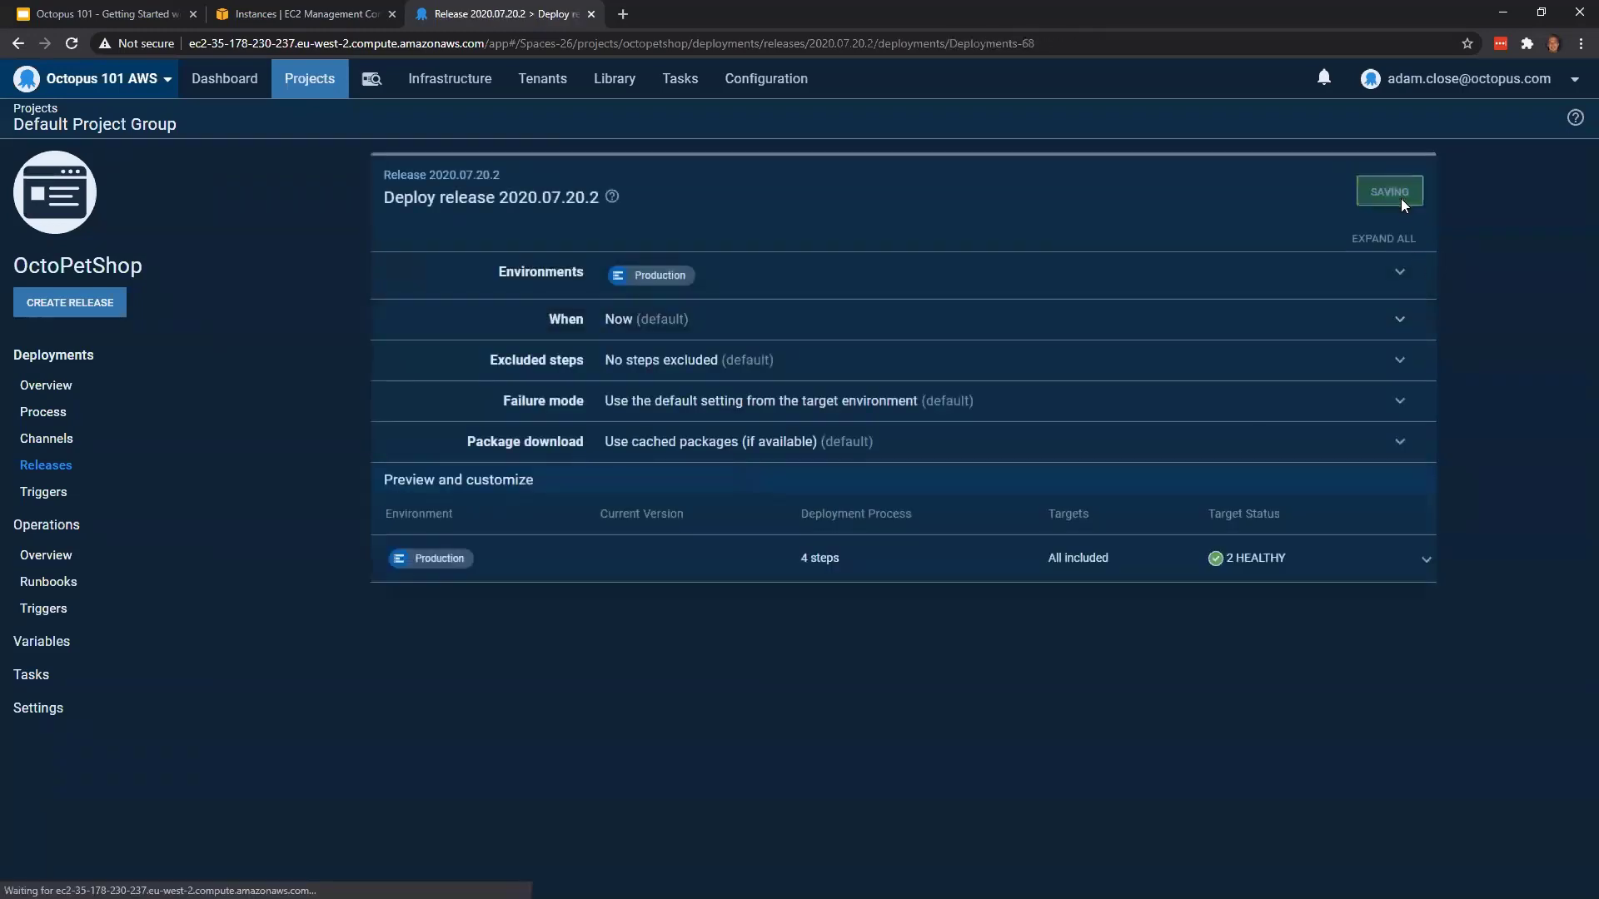
Copy the public DNS of octopetshop-web-test from the EC2 console and load the Test site in a new browser tab
{"action": "left_click", "coordinate": [280, 17]}
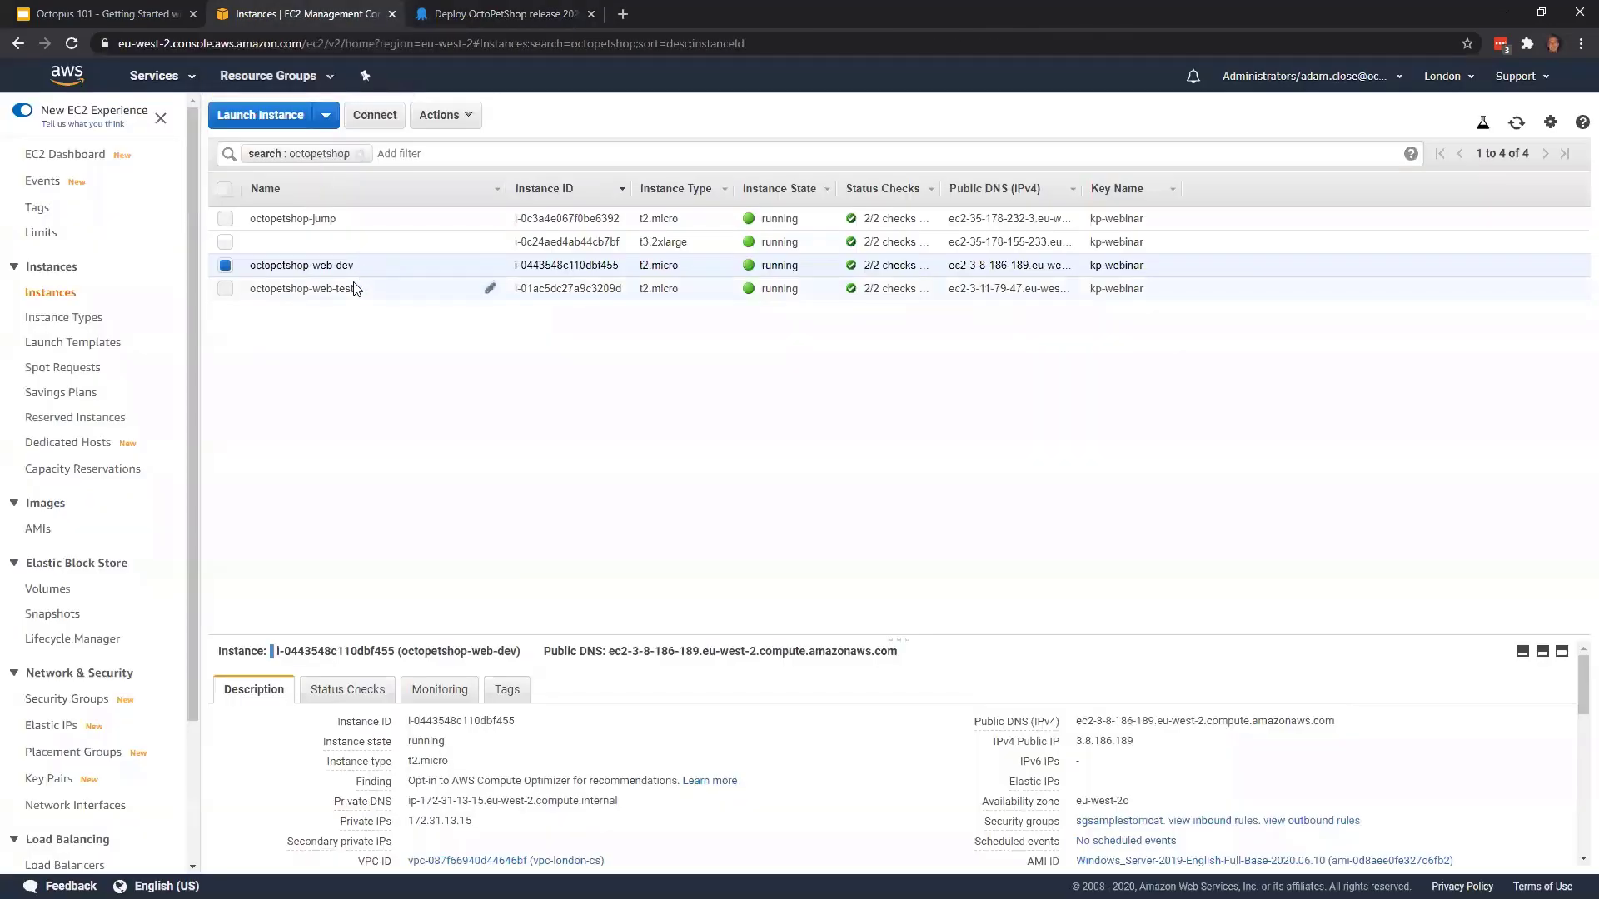
{"action": "left_click", "coordinate": [354, 288]}
{"action": "left_click", "coordinate": [1341, 721]}
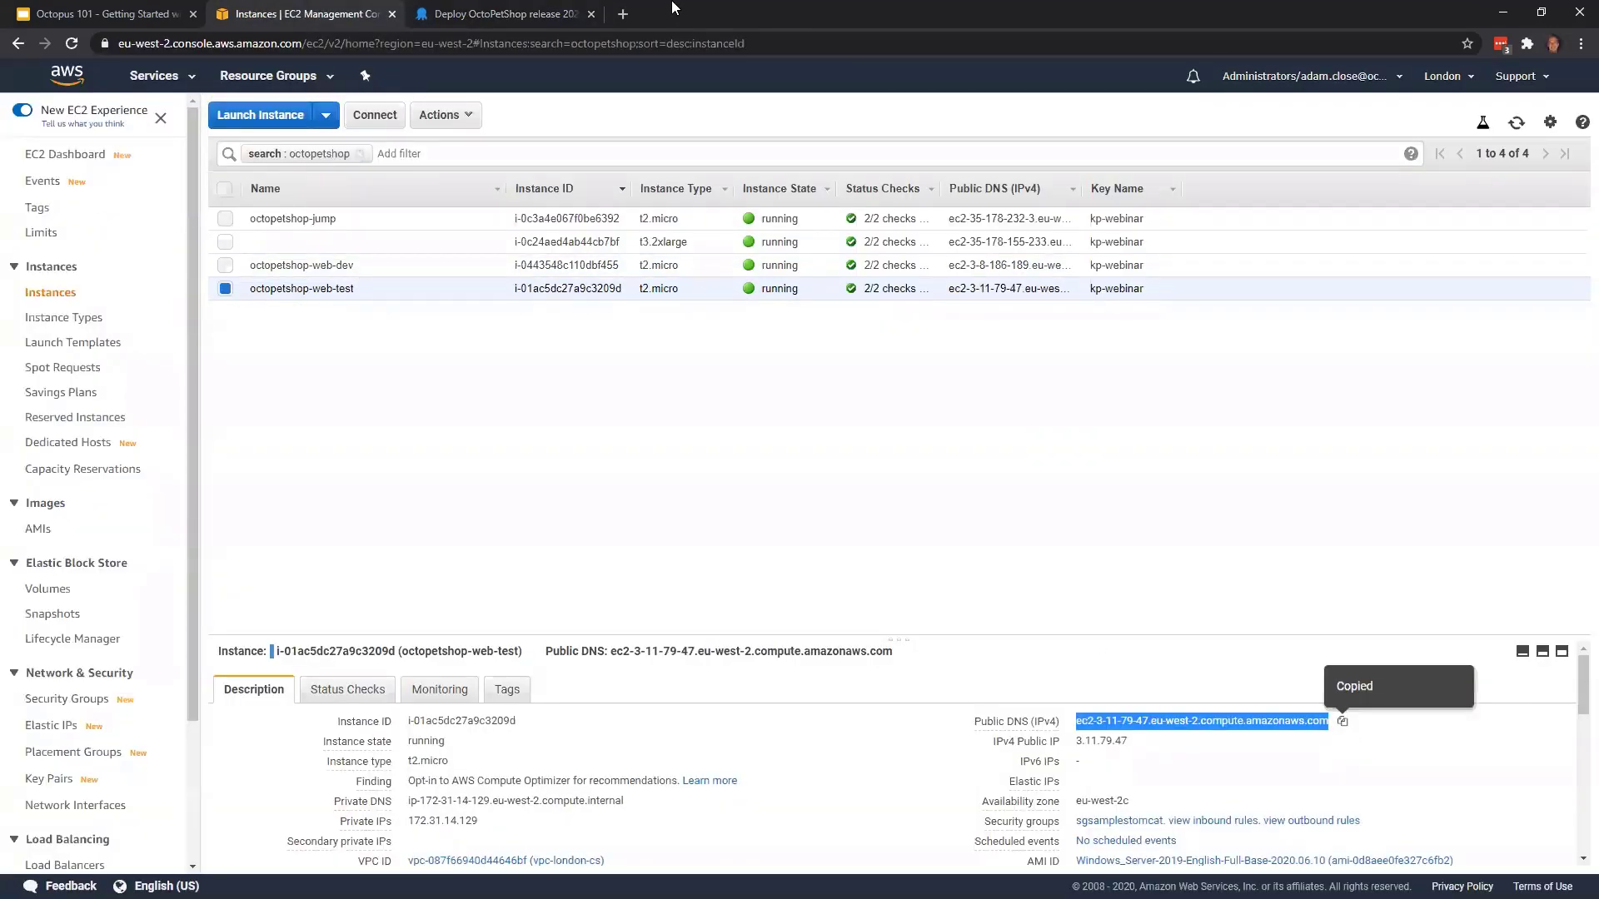
{"action": "left_click", "coordinate": [631, 9]}
{"action": "key", "text": "ctrl+v"}
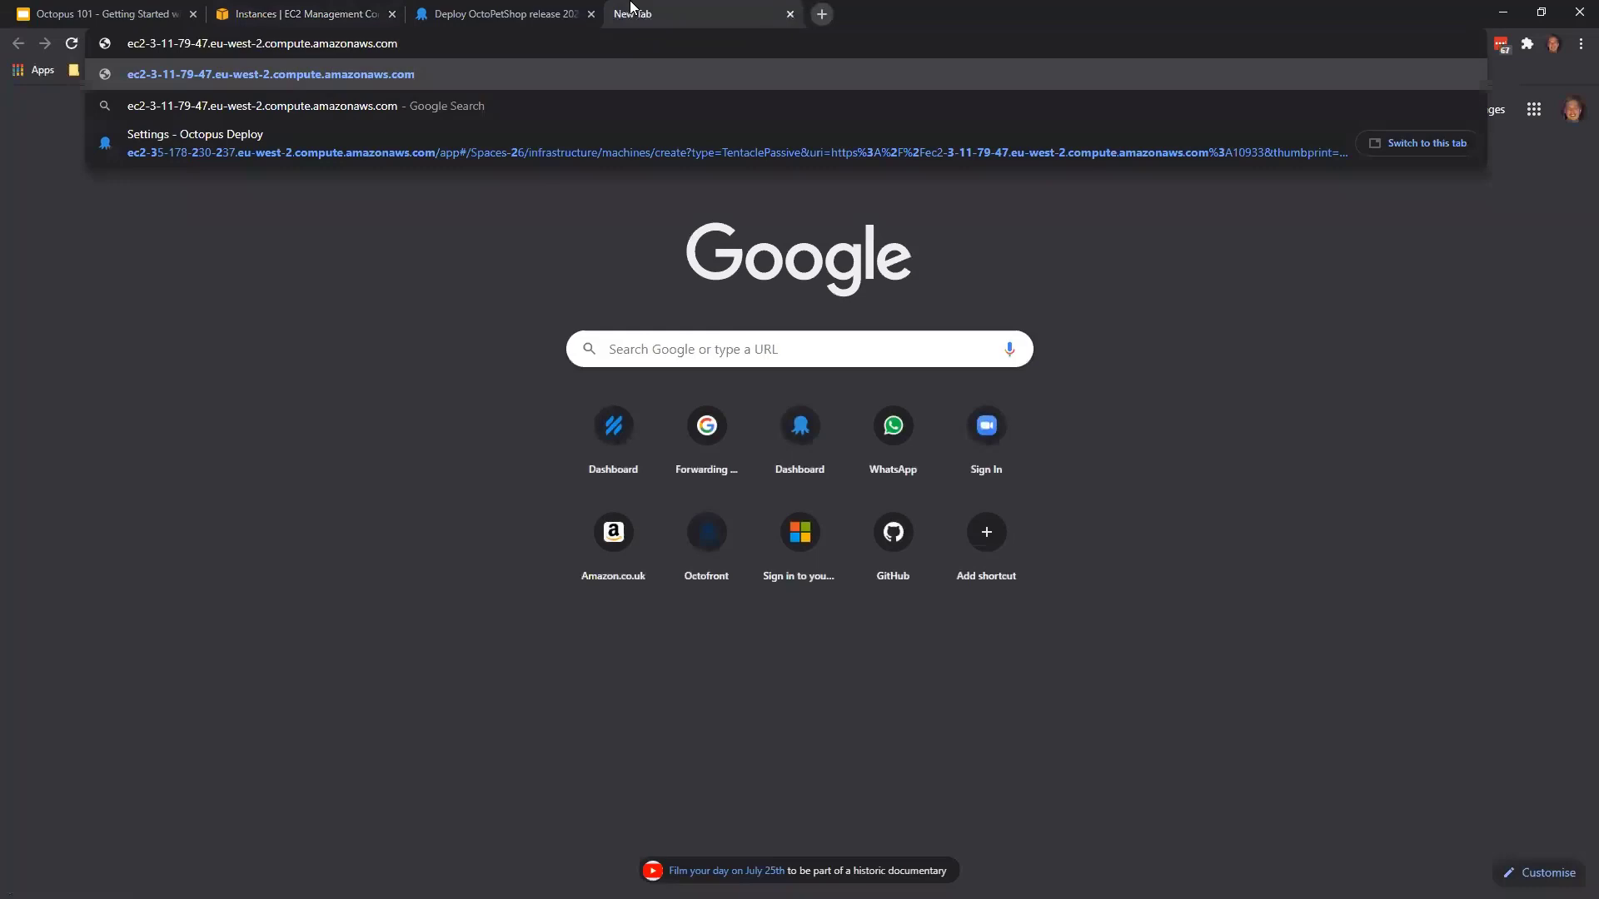
{"action": "key", "text": "Return"}
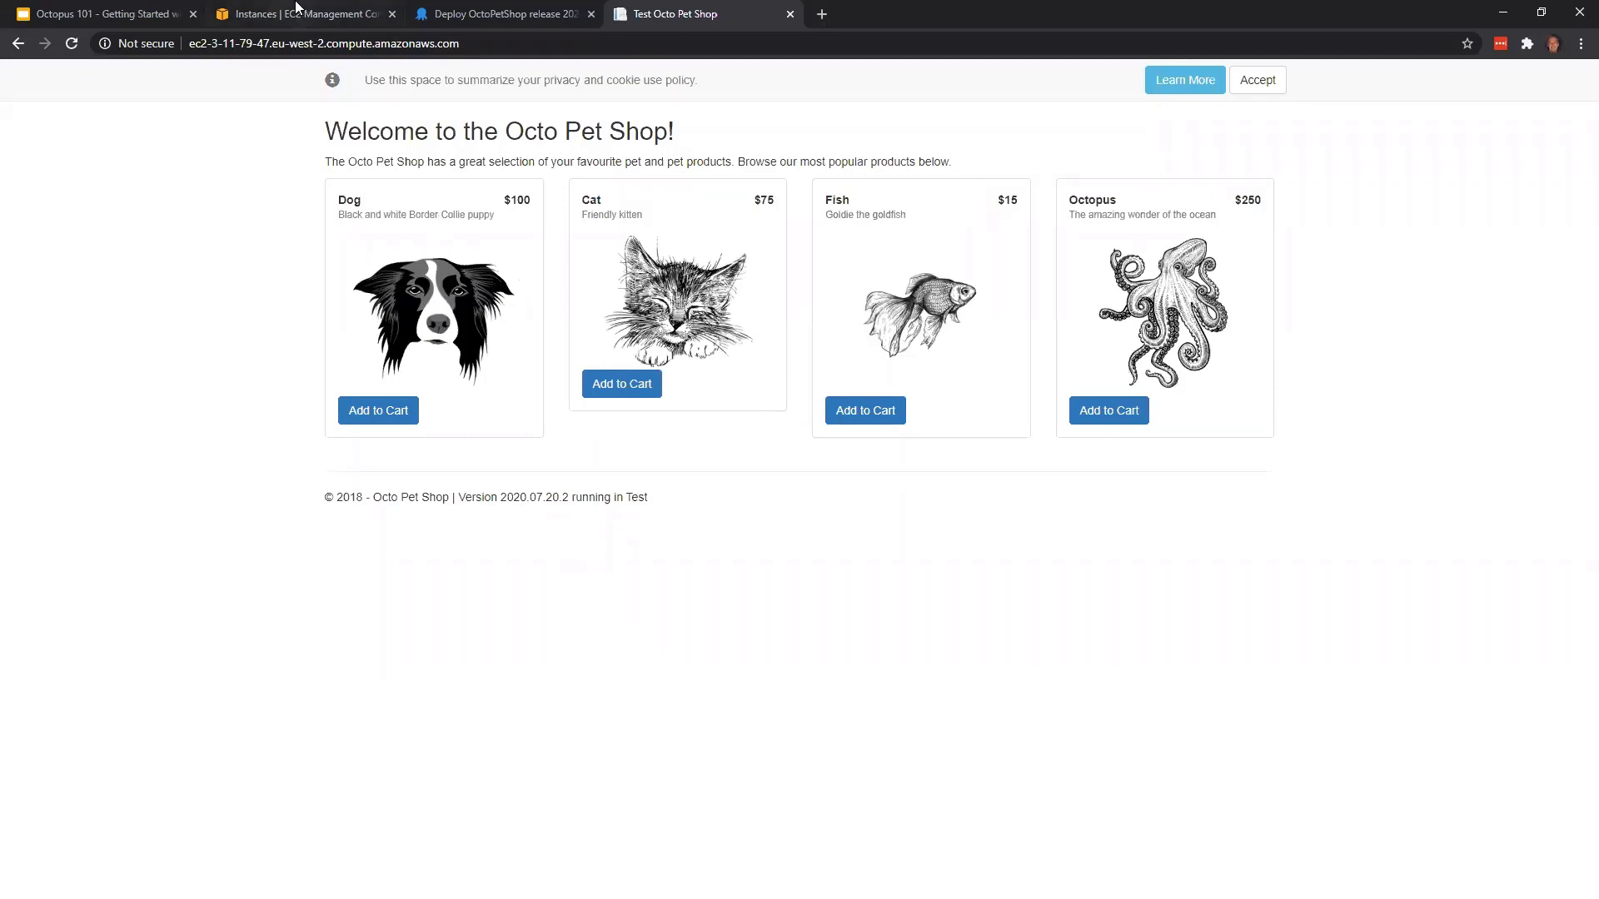
Back in Octopus Deploy, take responsibility for the Production approval, add the note "Ok to deploy" and let the deployment proceed
{"action": "left_click", "coordinate": [471, 13]}
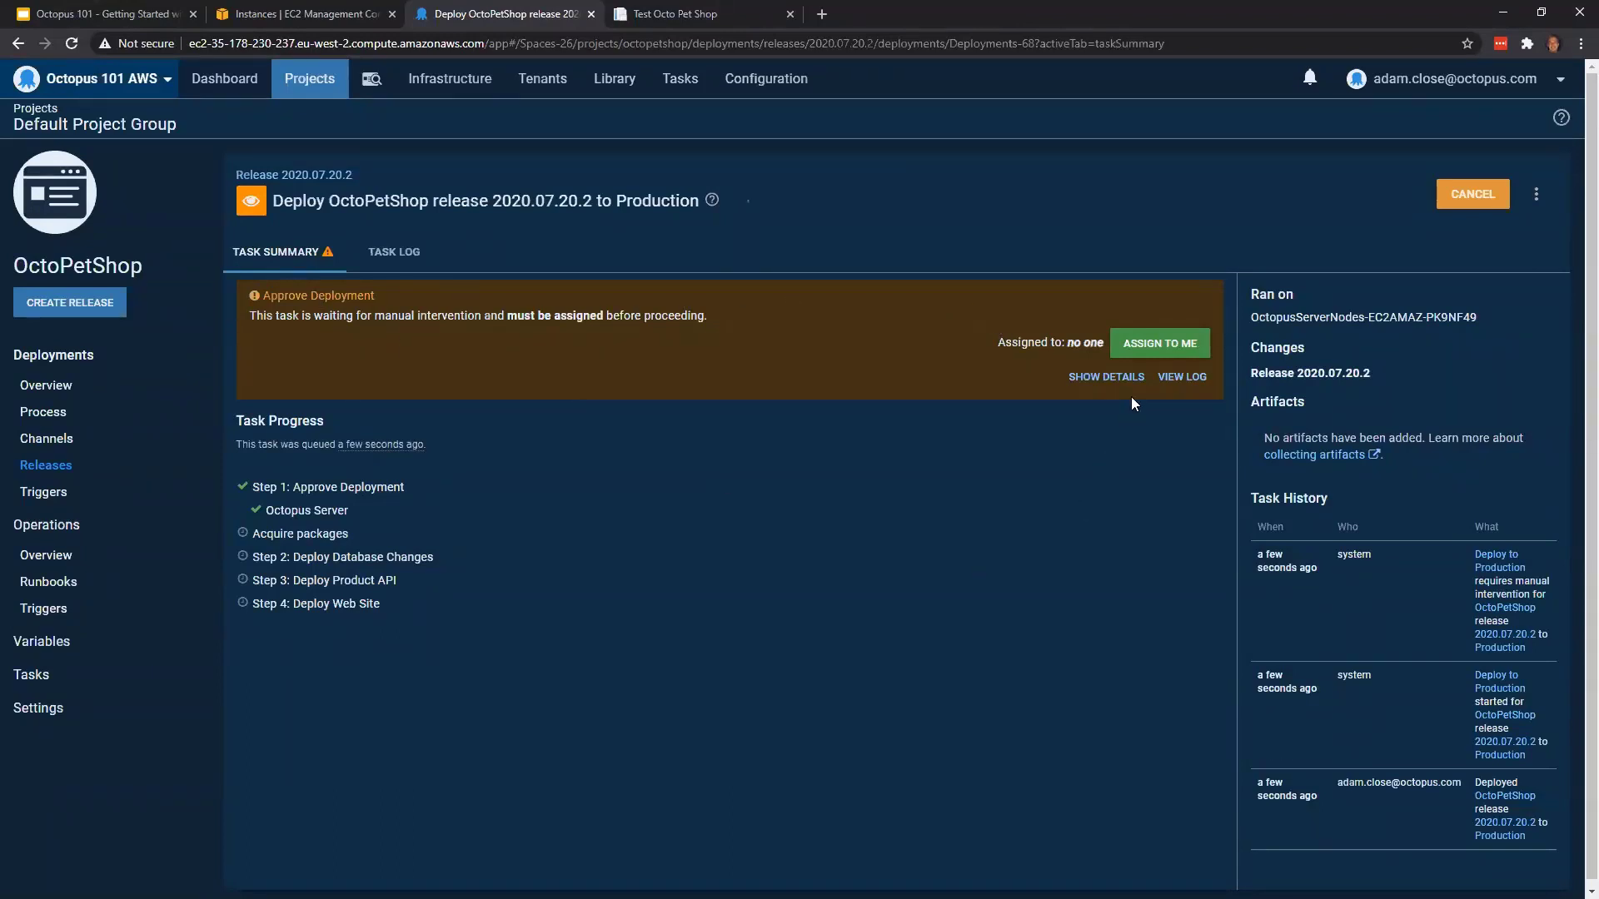
{"action": "left_click", "coordinate": [1163, 345]}
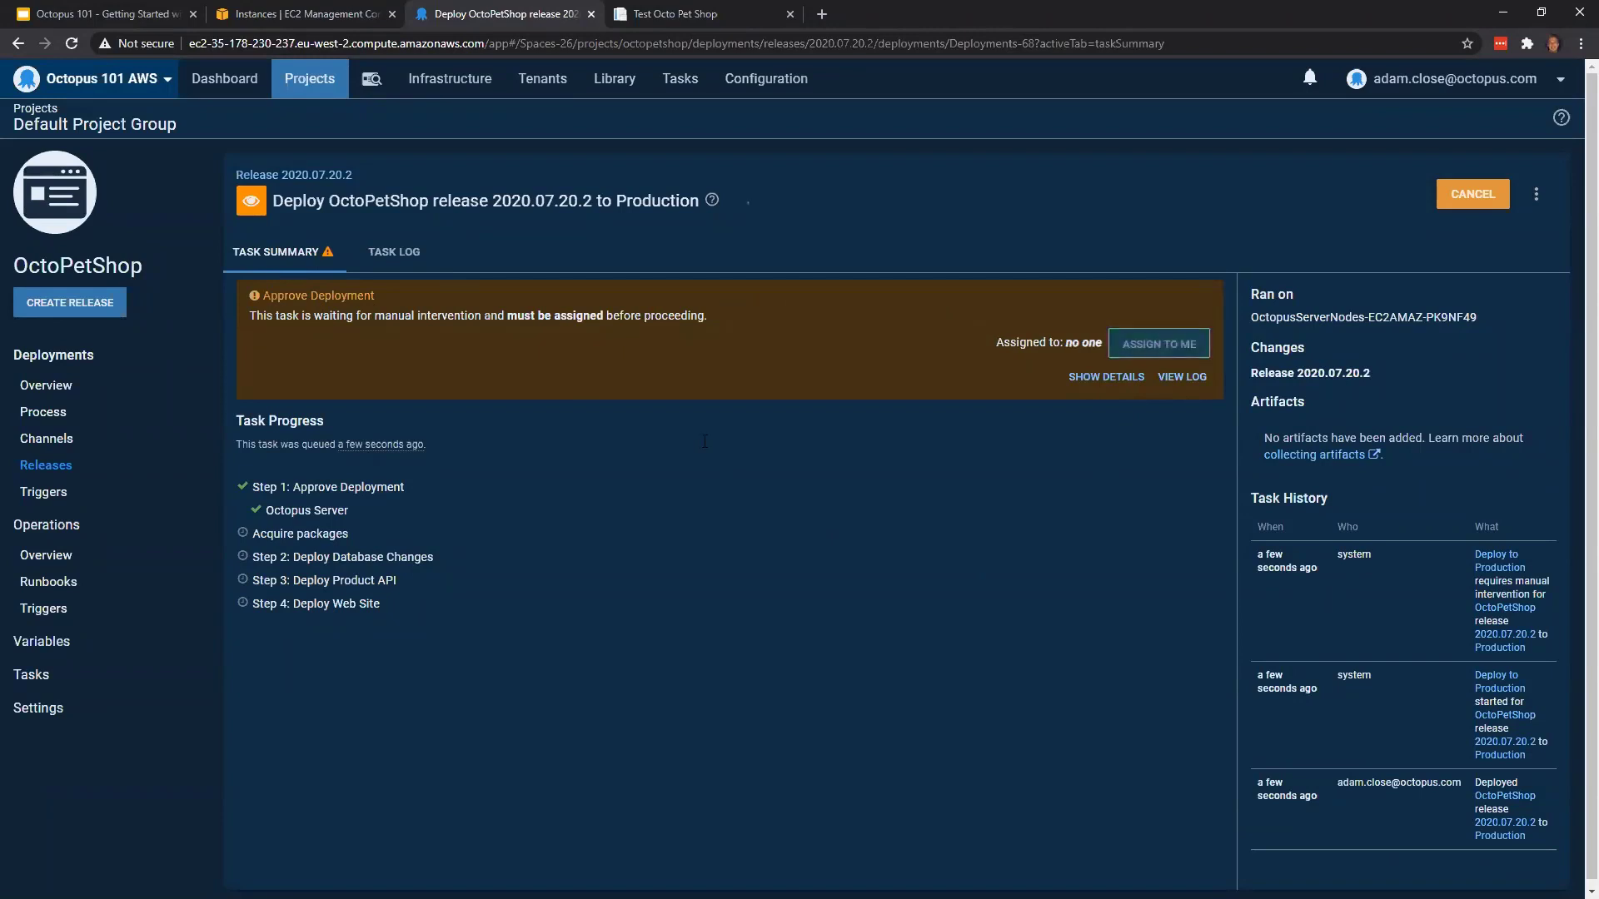
{"action": "left_click", "coordinate": [553, 475]}
{"action": "type", "text": "O"}
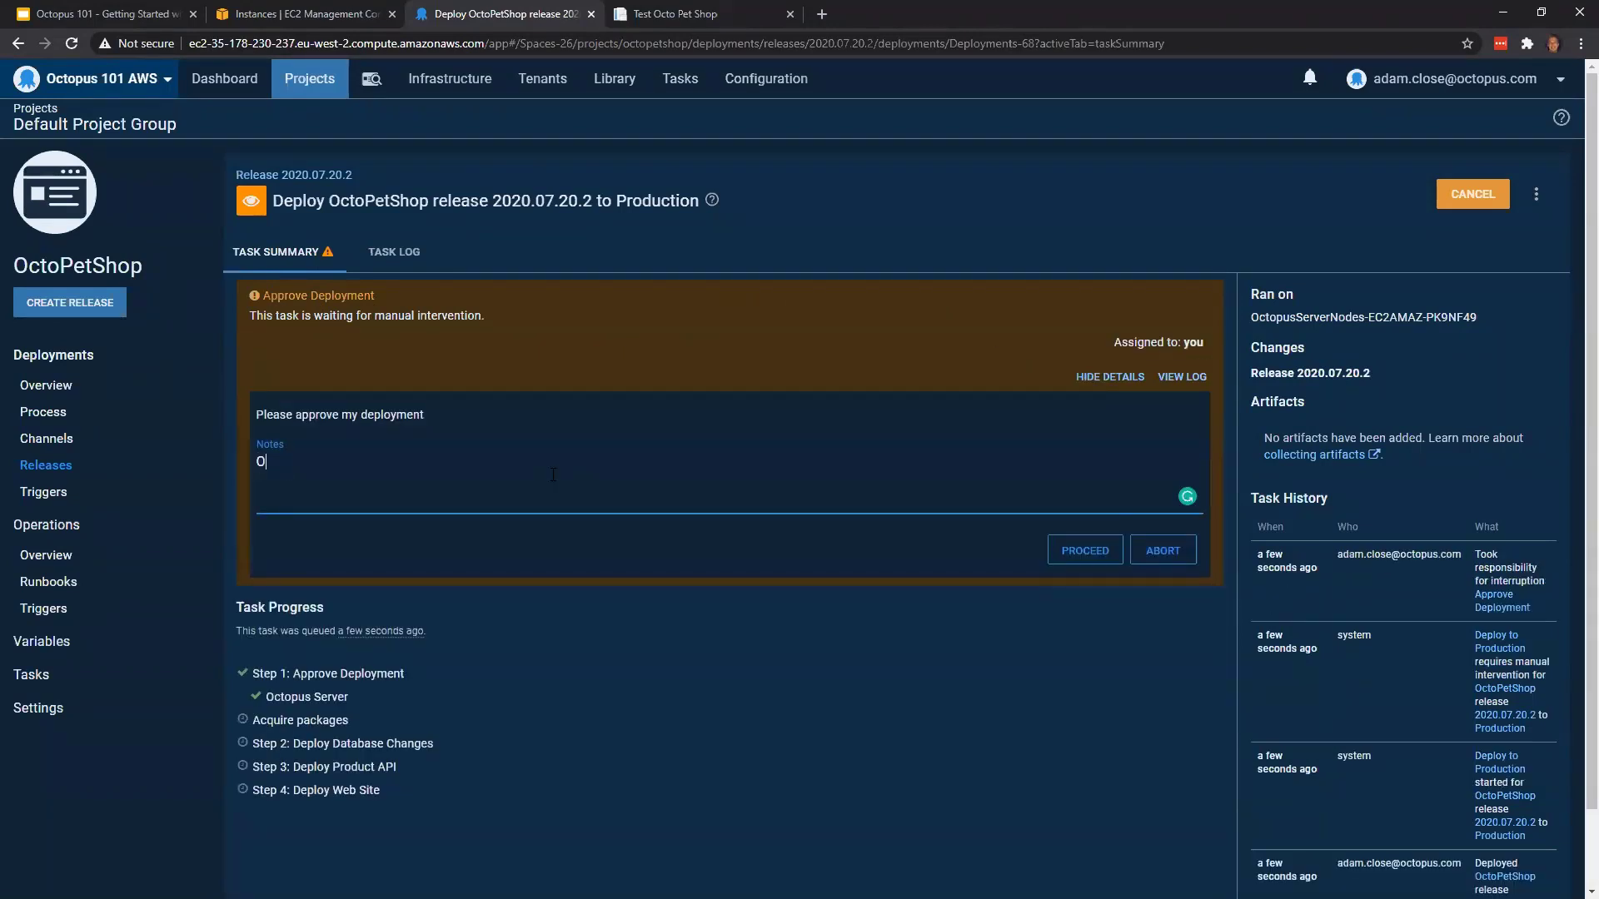
{"action": "type", "text": "k to deploy"}
{"action": "left_click", "coordinate": [1081, 552]}
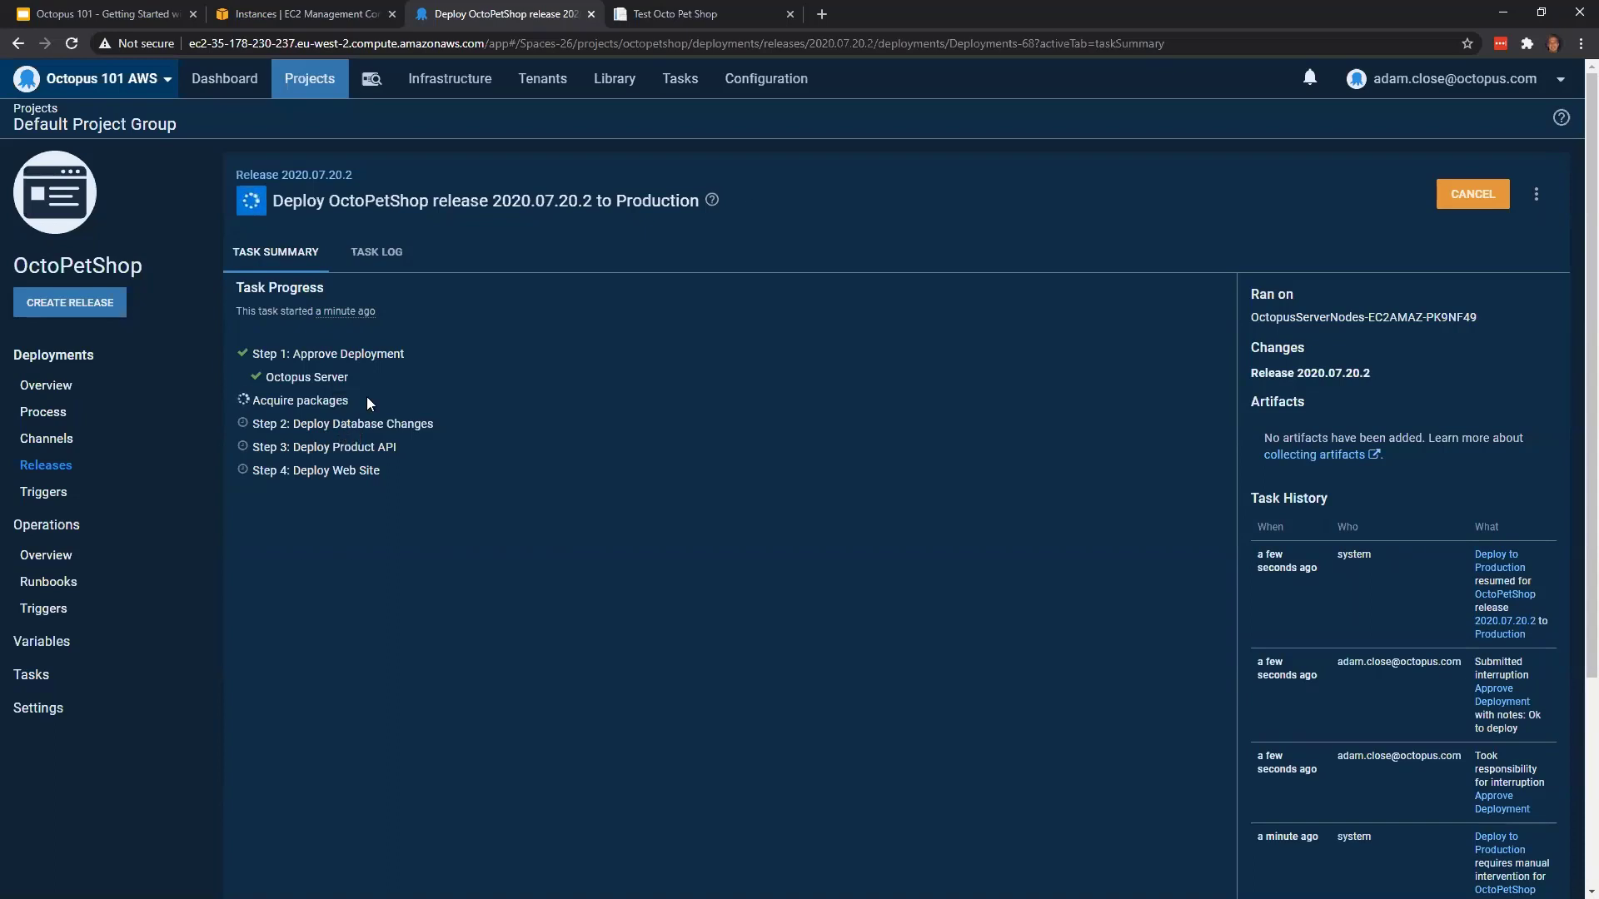
Examine the Production task log, including the approval, database and Product API output, and view the project's deployment overview
{"action": "left_click", "coordinate": [390, 252]}
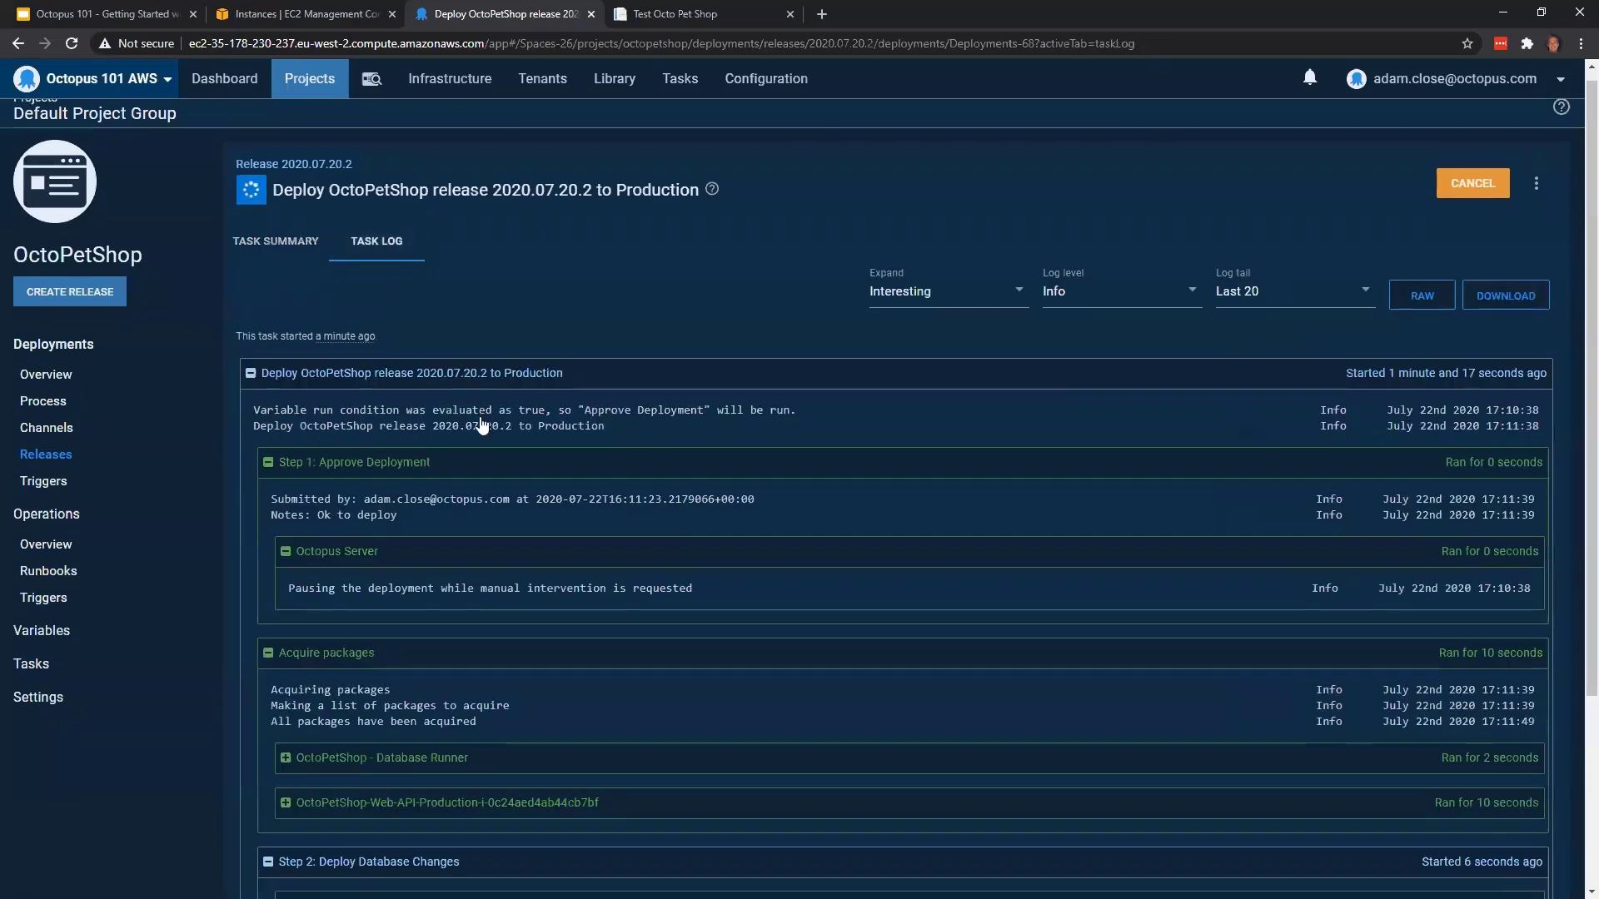
{"action": "scroll", "coordinate": [484, 500], "scroll_direction": "down", "scroll_amount": 3}
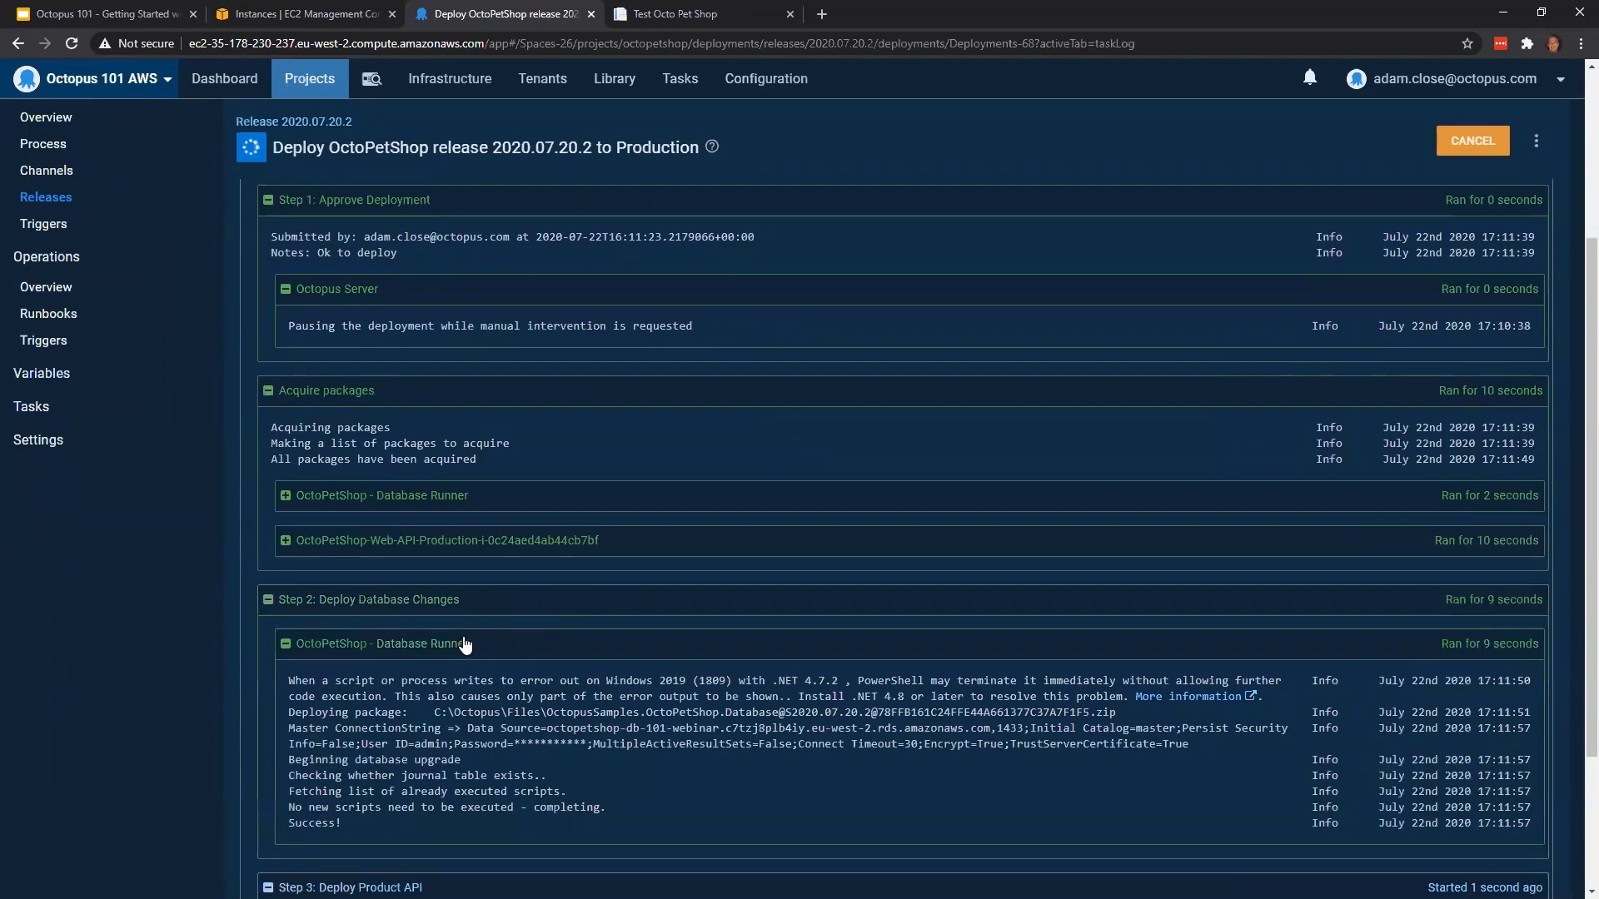
{"action": "scroll", "coordinate": [463, 644], "scroll_direction": "down", "scroll_amount": 3}
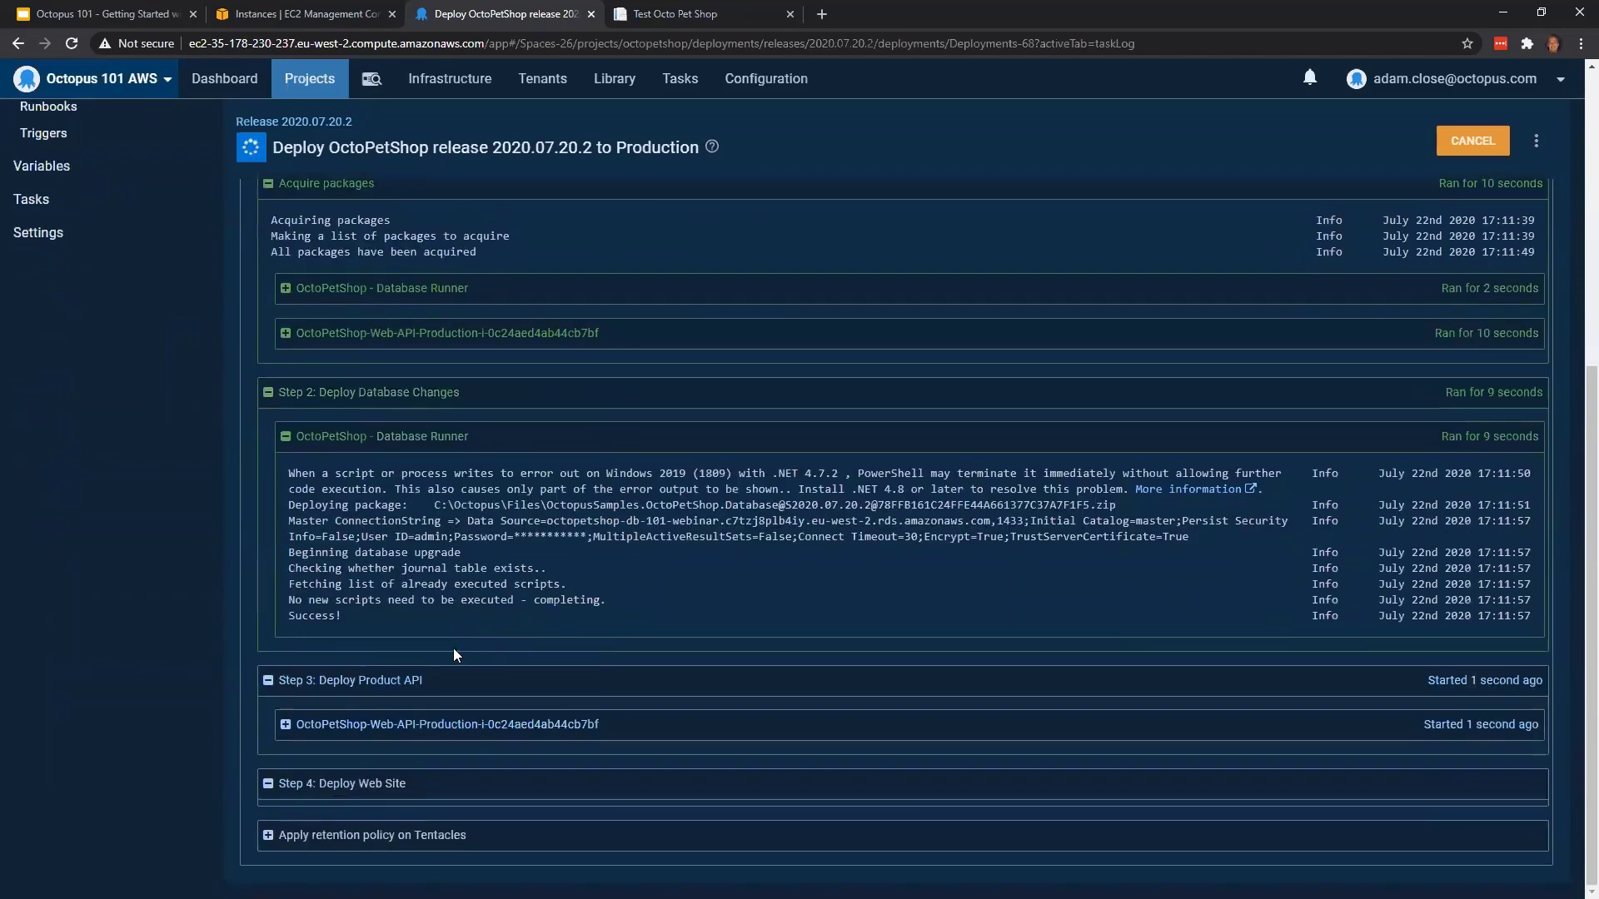
{"action": "left_click", "coordinate": [286, 725]}
{"action": "scroll", "coordinate": [426, 656], "scroll_direction": "down", "scroll_amount": 2}
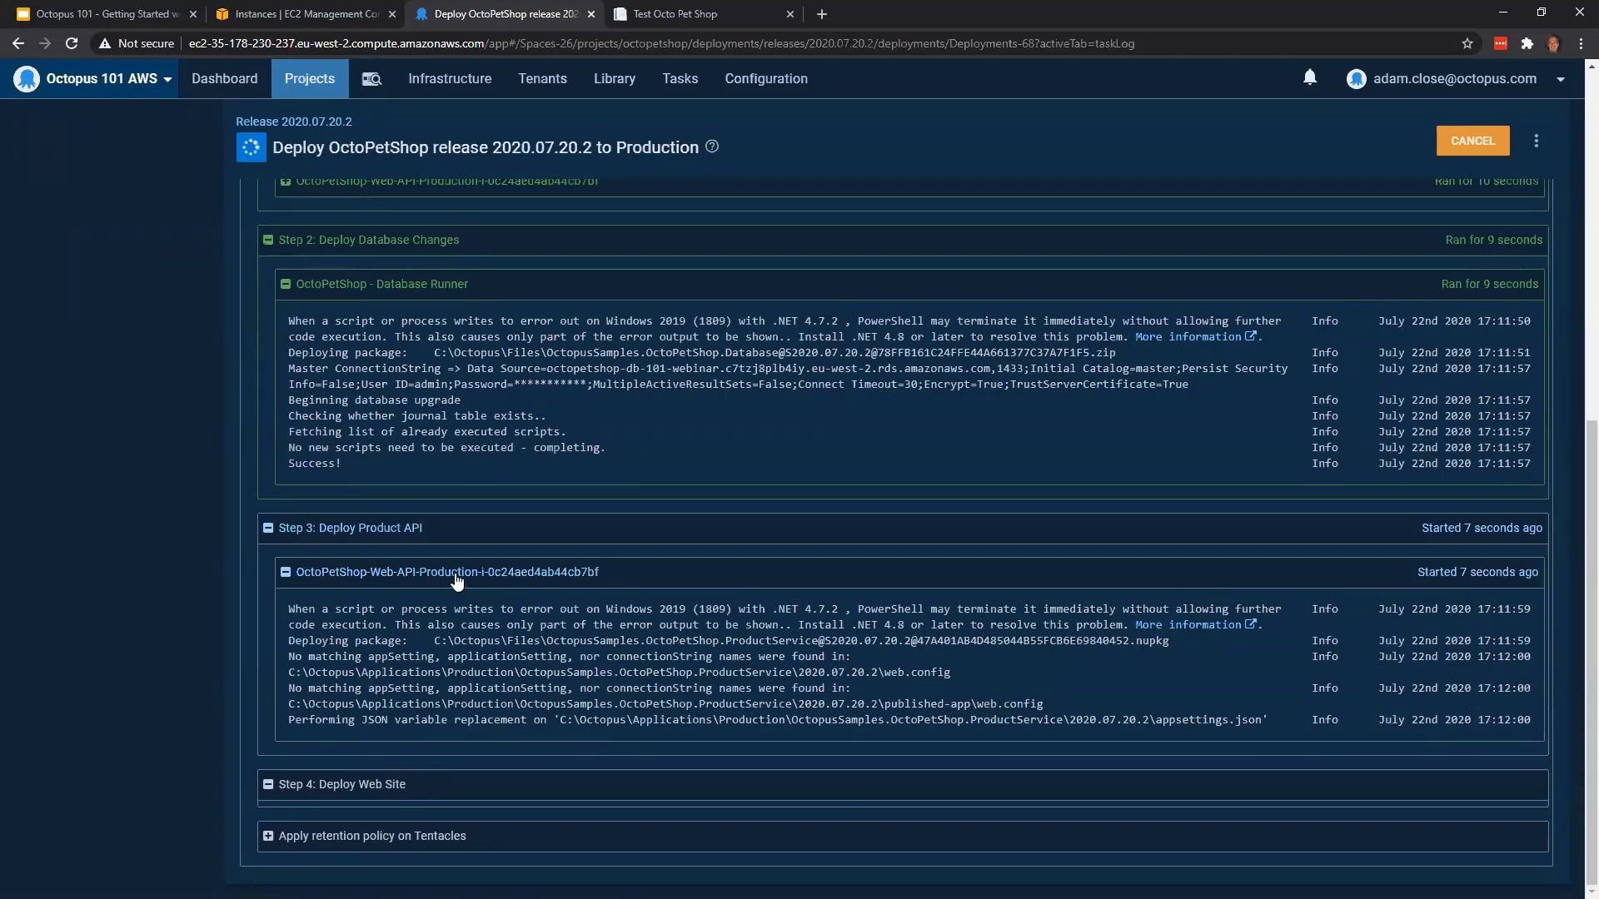
{"action": "scroll", "coordinate": [458, 573], "scroll_direction": "down", "scroll_amount": 3}
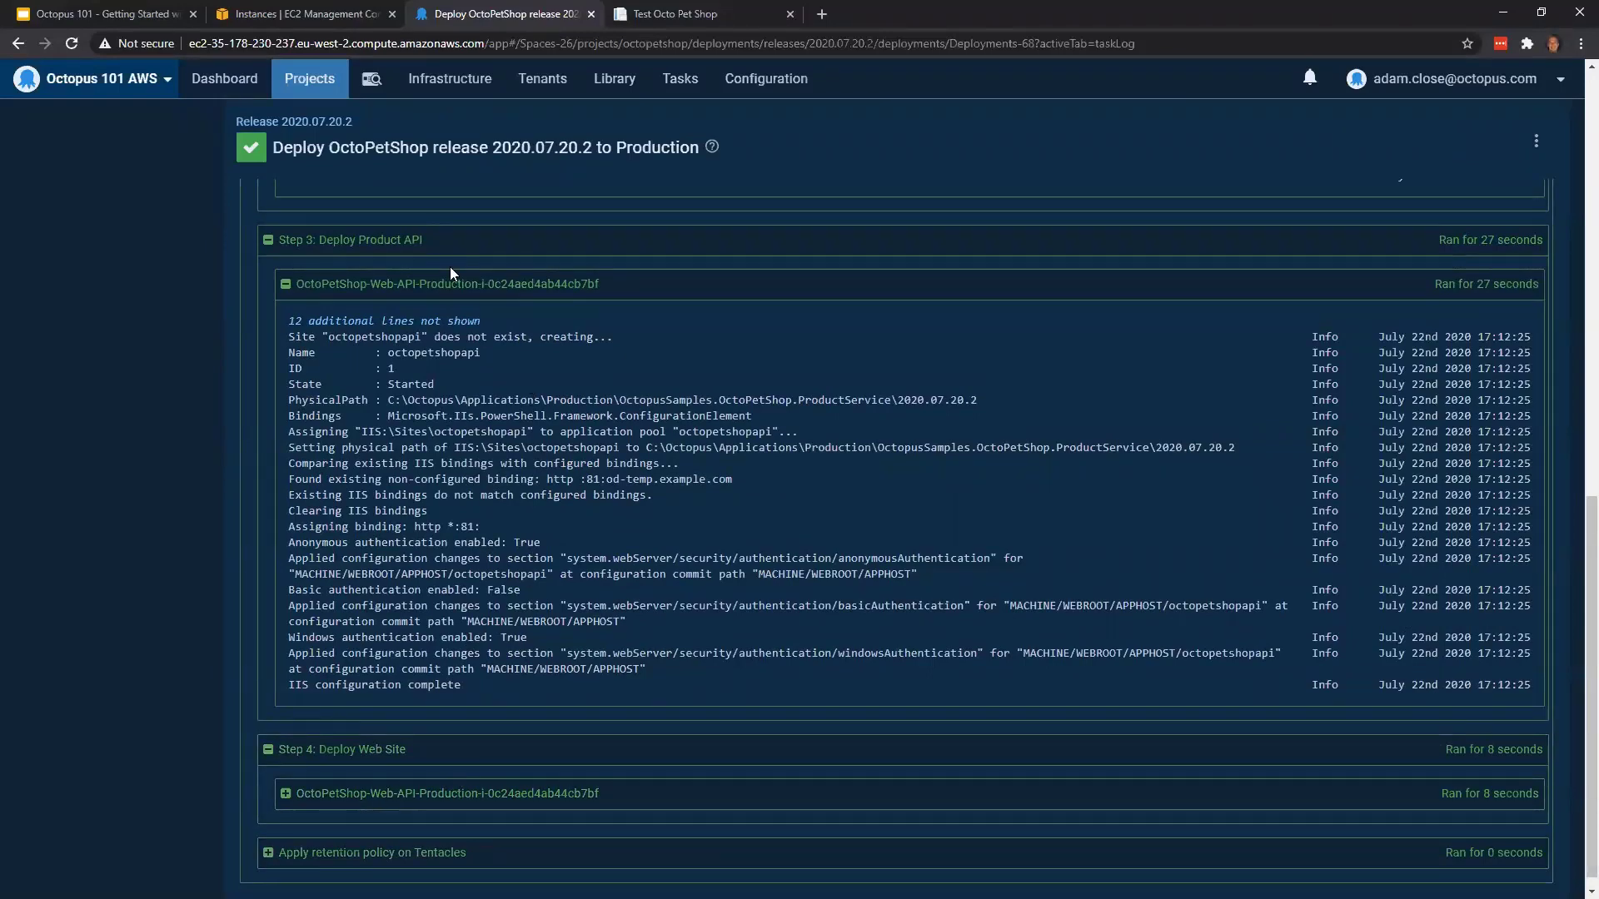
{"action": "scroll", "coordinate": [449, 266], "scroll_direction": "up", "scroll_amount": 1}
{"action": "scroll", "coordinate": [128, 260], "scroll_direction": "up", "scroll_amount": 10}
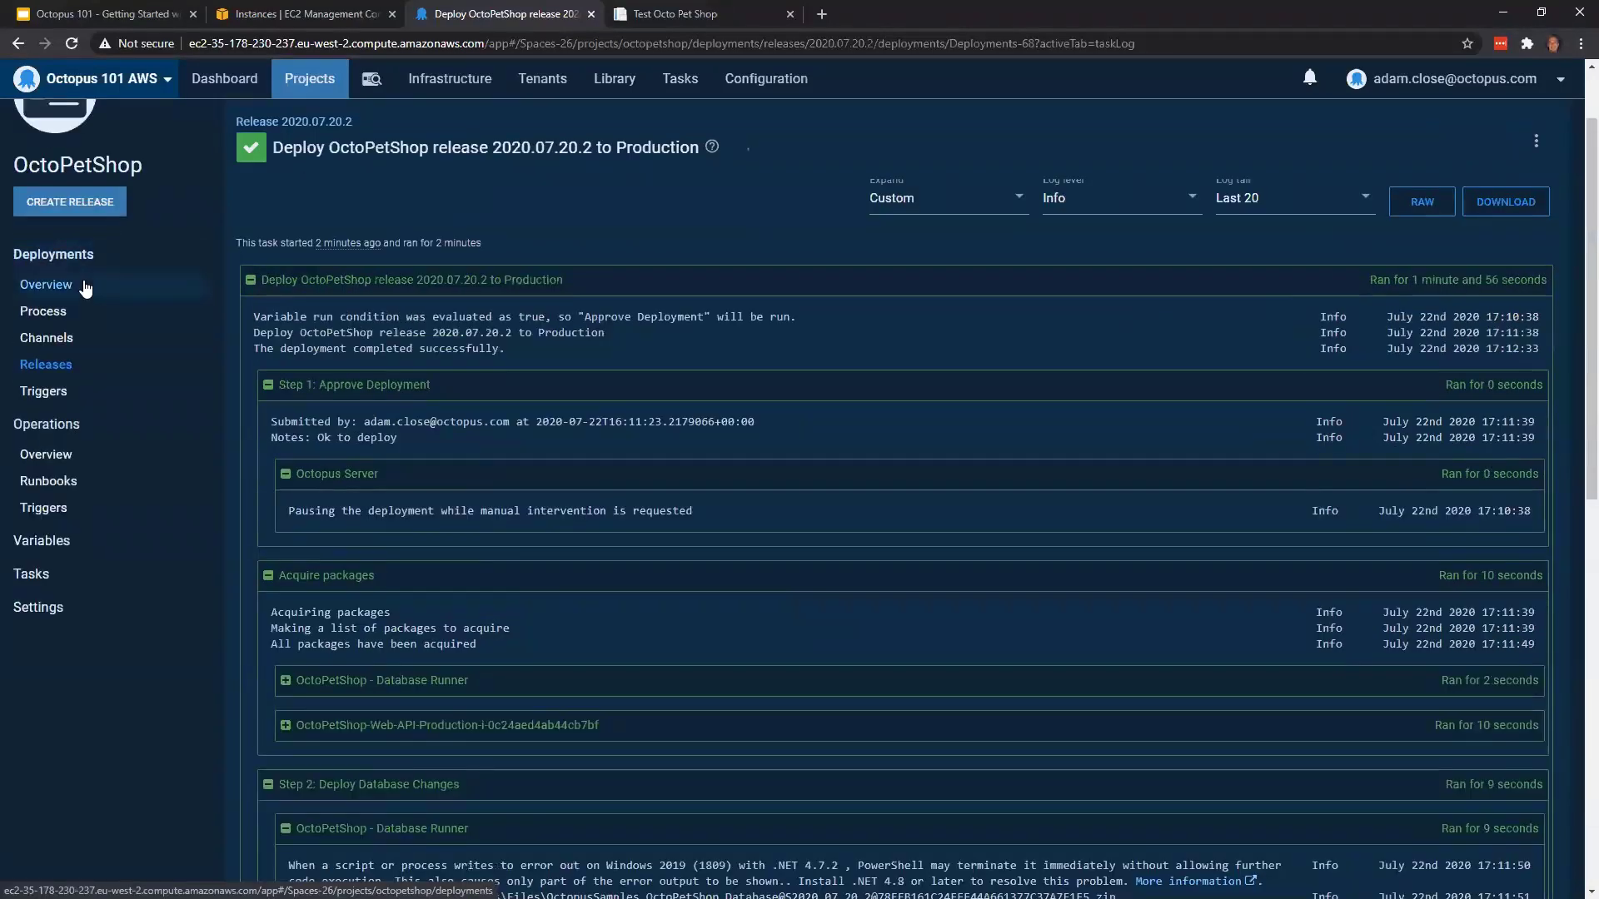
{"action": "left_click", "coordinate": [41, 283]}
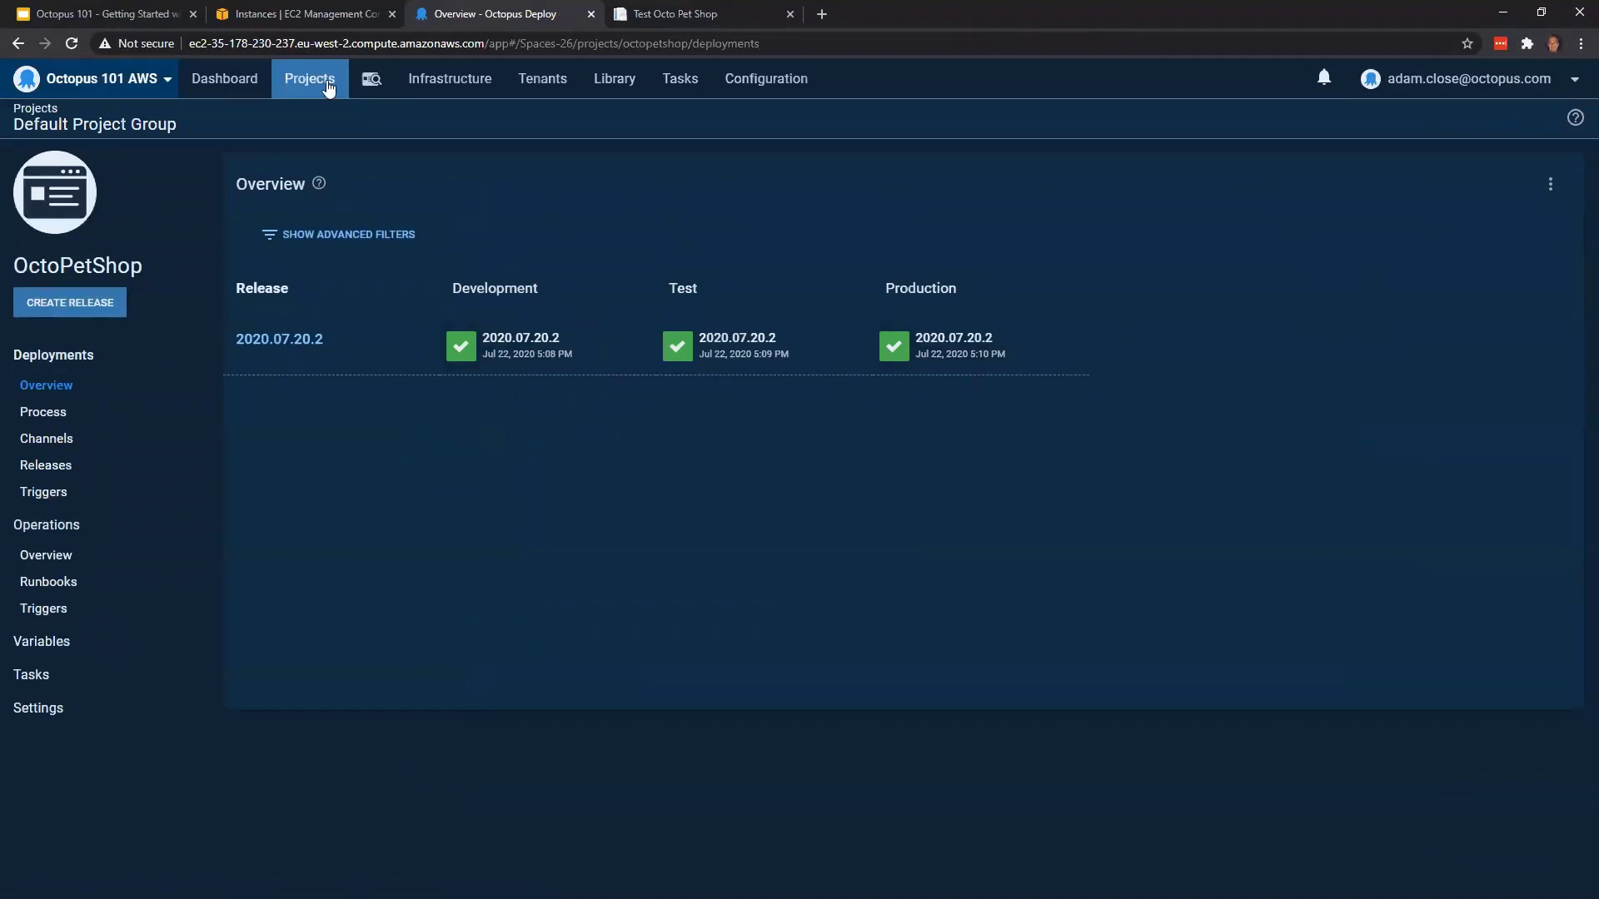
Copy the unnamed t3.2xlarge instance's public DNS from the EC2 console and load the Production site in the existing pet shop tab
{"action": "left_click", "coordinate": [327, 8]}
{"action": "left_click", "coordinate": [352, 243]}
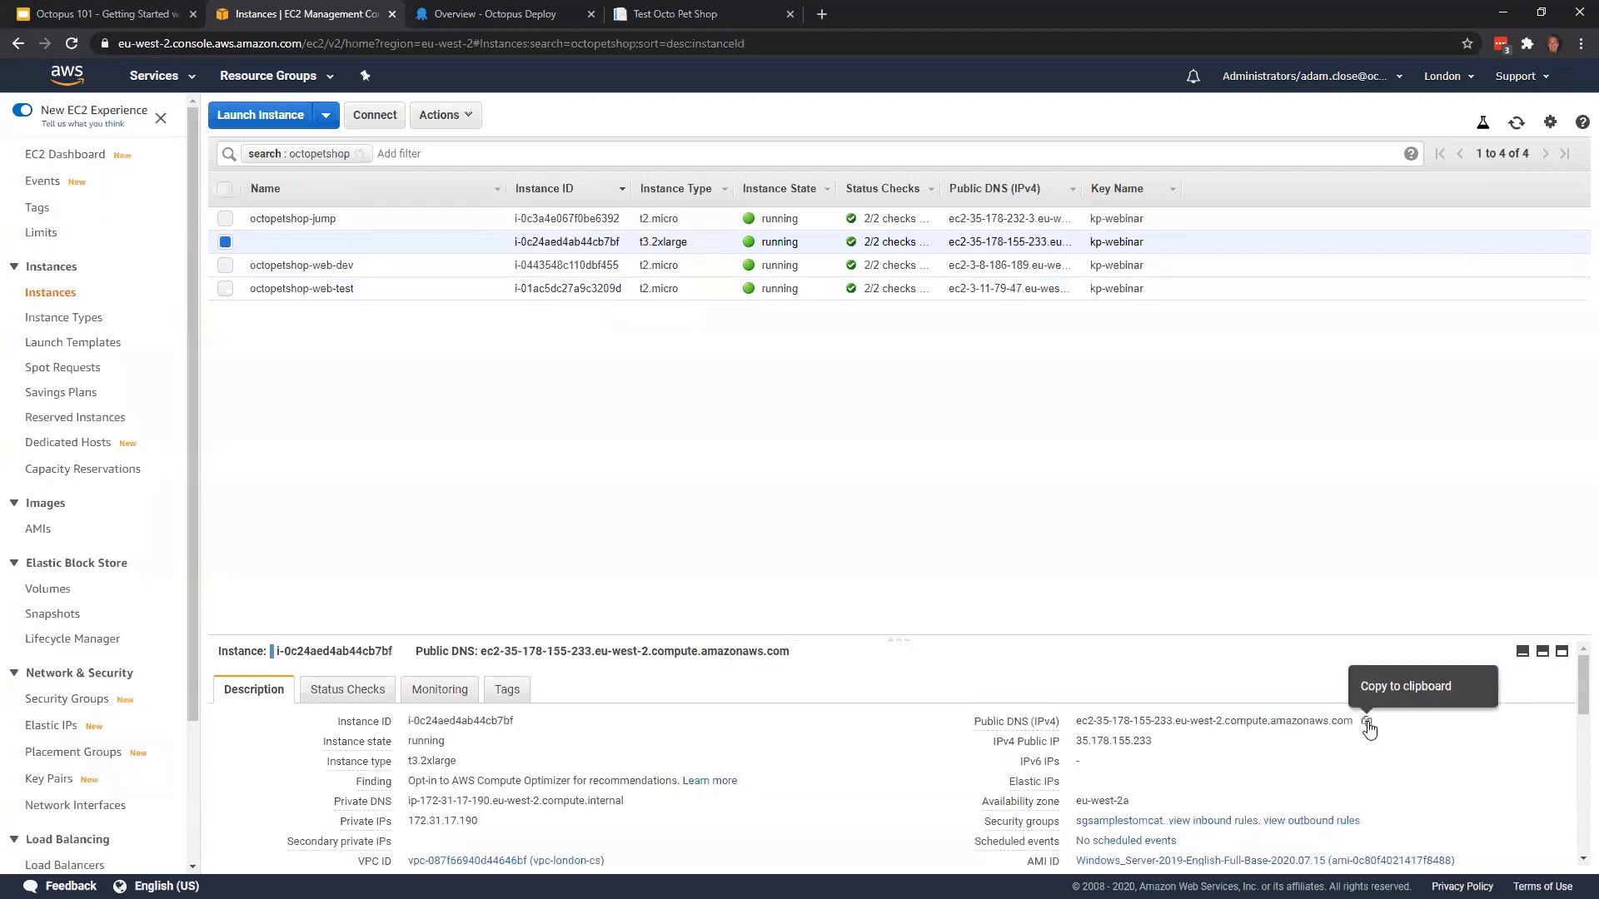
{"action": "left_click", "coordinate": [1368, 723]}
{"action": "left_click", "coordinate": [691, 14]}
{"action": "left_click", "coordinate": [683, 46]}
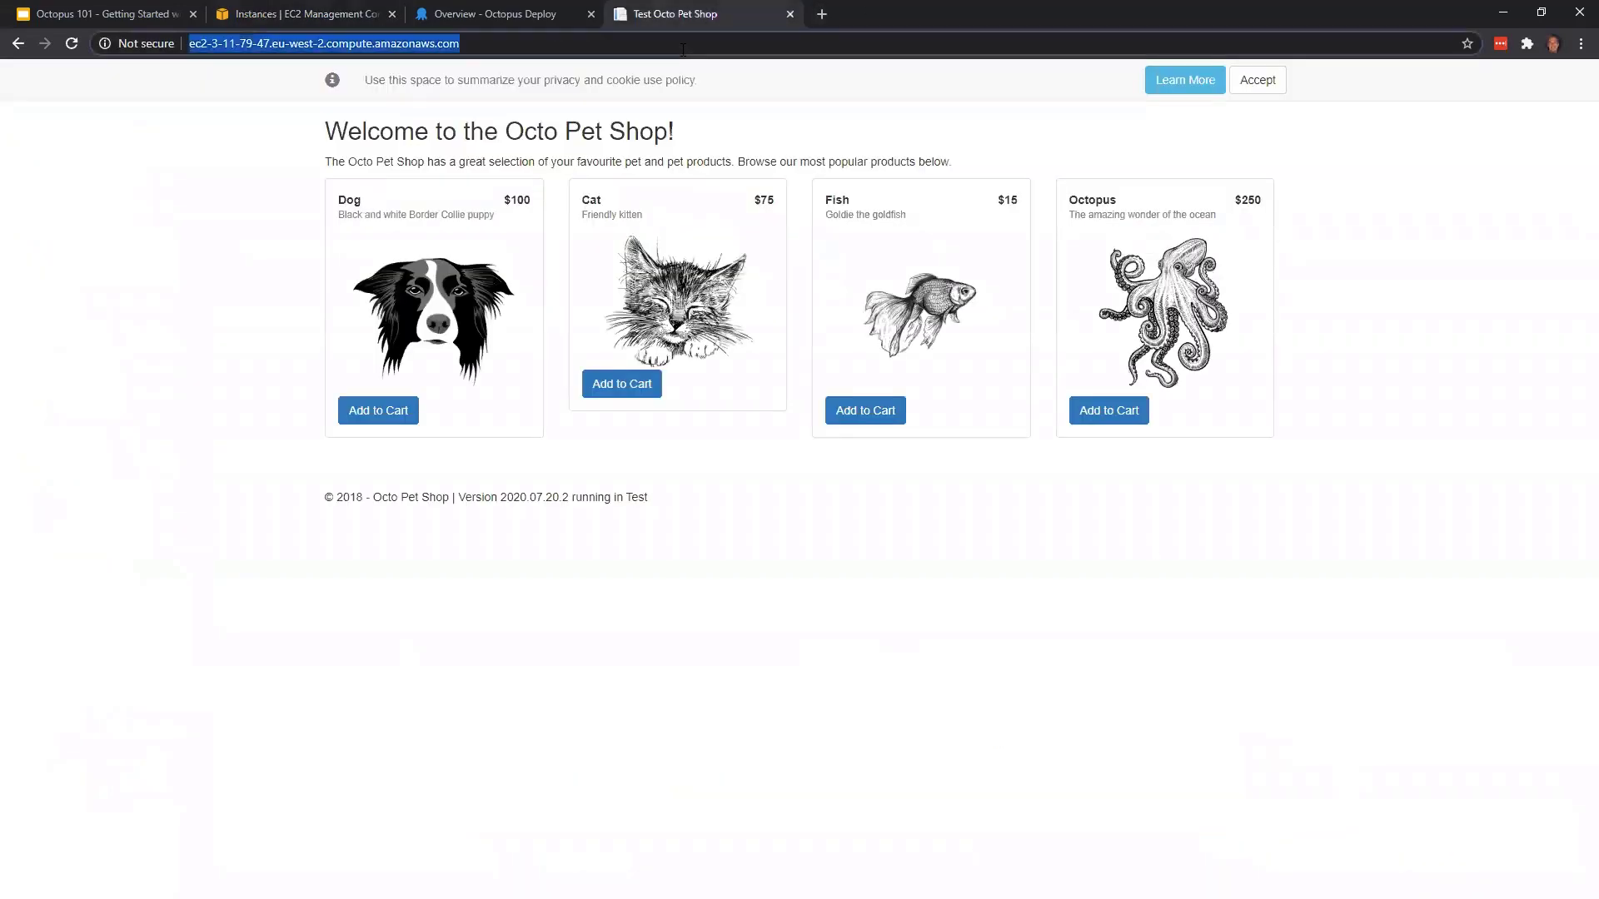
{"action": "key", "text": "ctrl+v"}
{"action": "key", "text": "Return"}
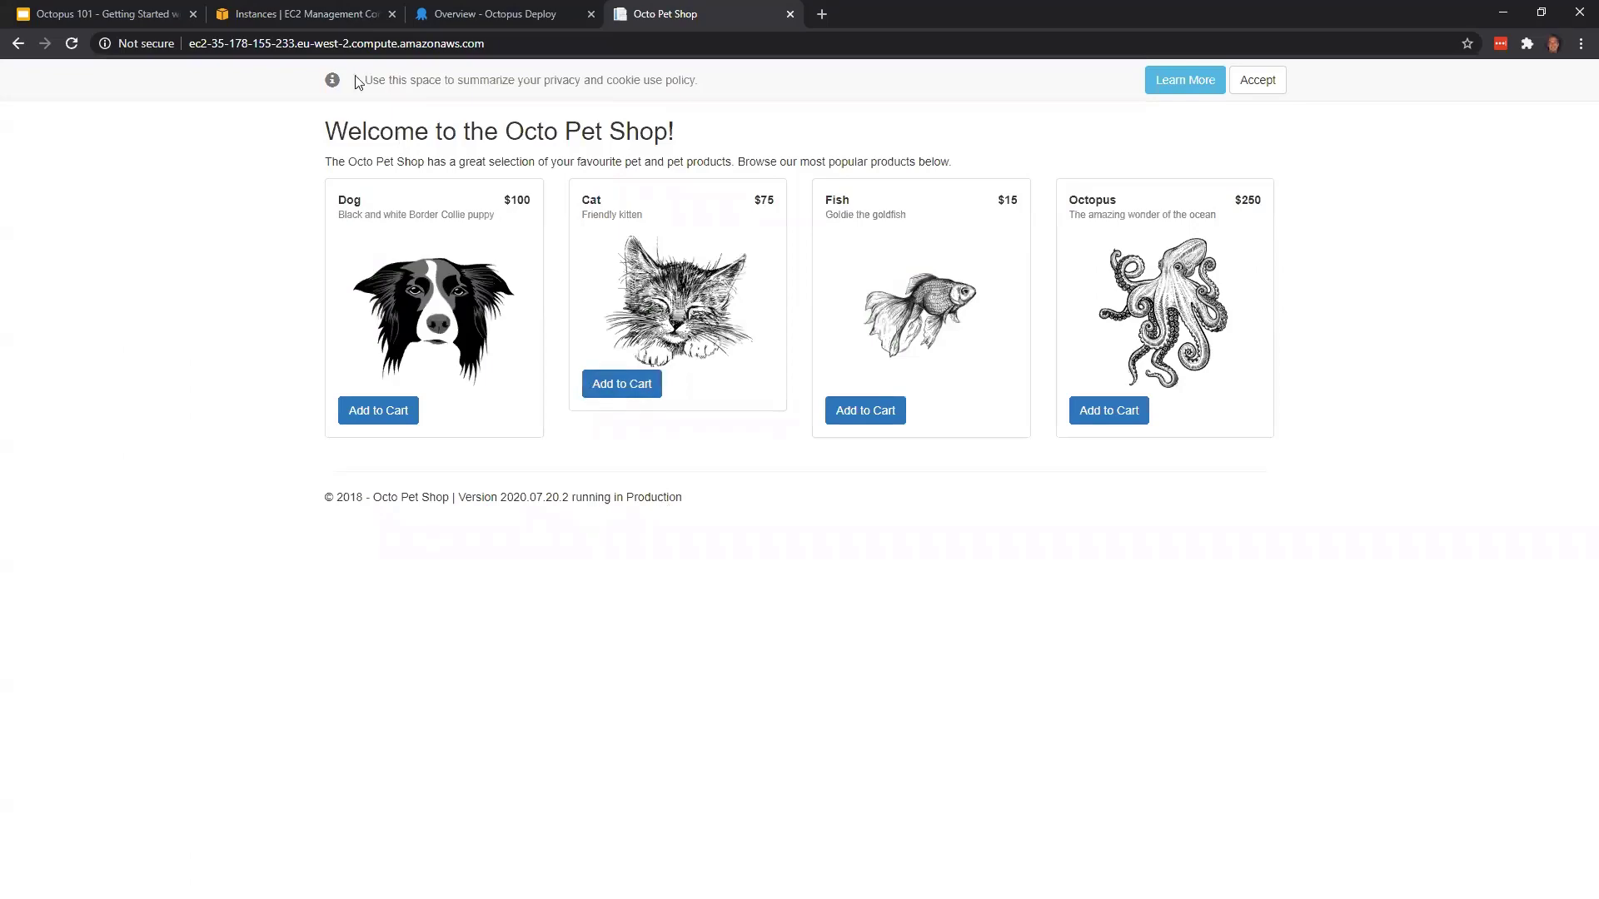
Back in Octopus Deploy, open OctoPetShop's project variables and enter Project.AWS.Account as the name of a new variable
{"action": "left_click", "coordinate": [341, 16]}
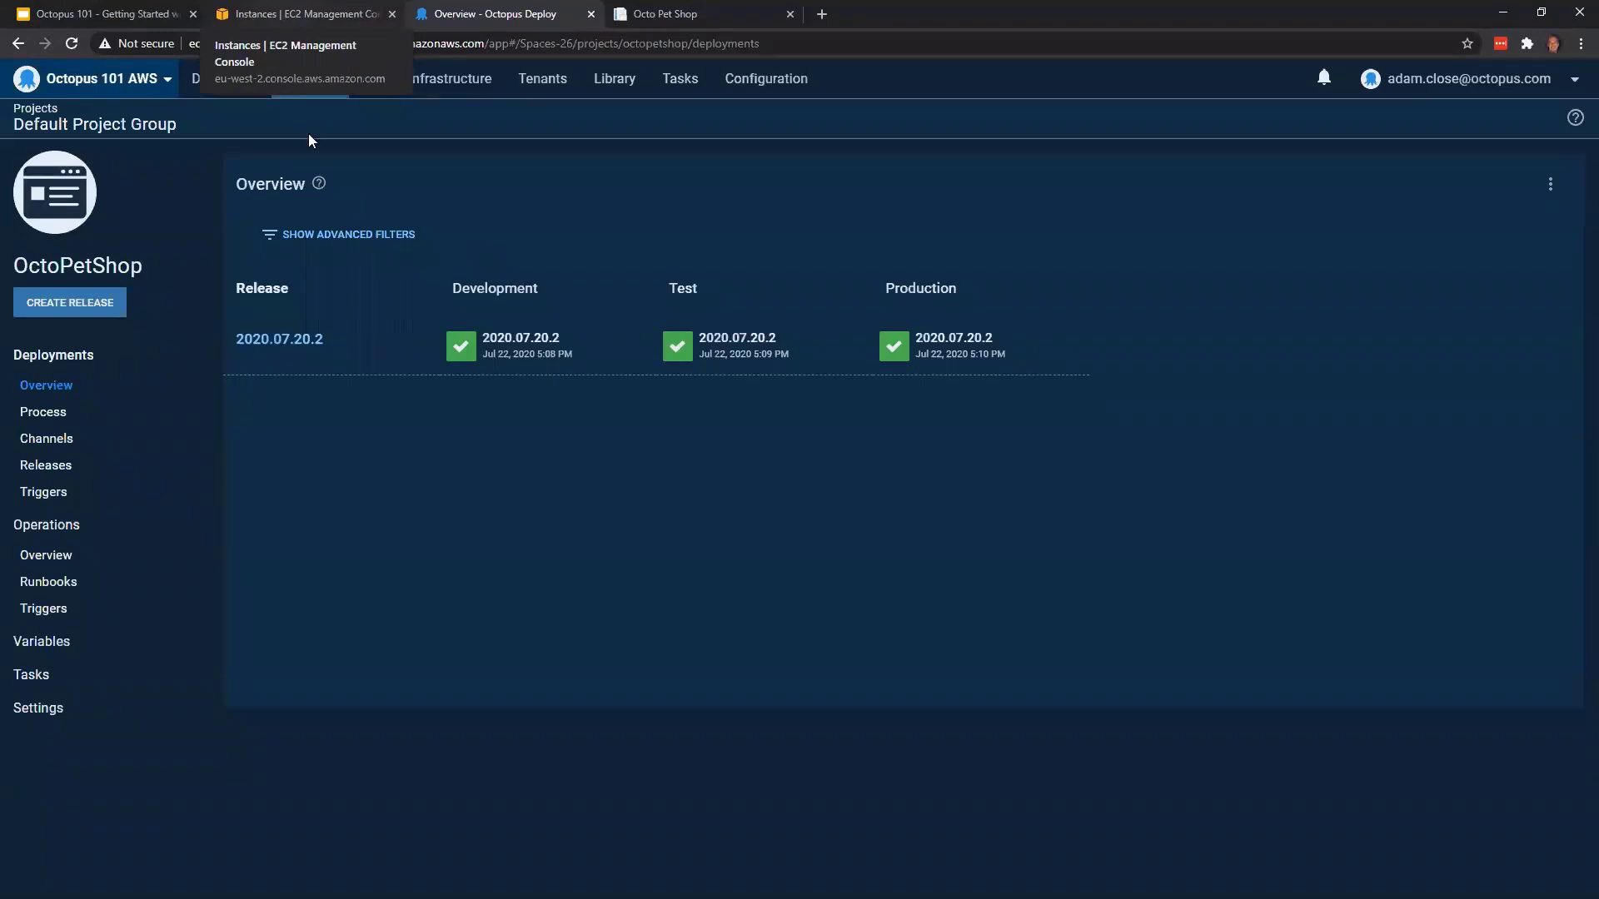
{"action": "left_click", "coordinate": [124, 654]}
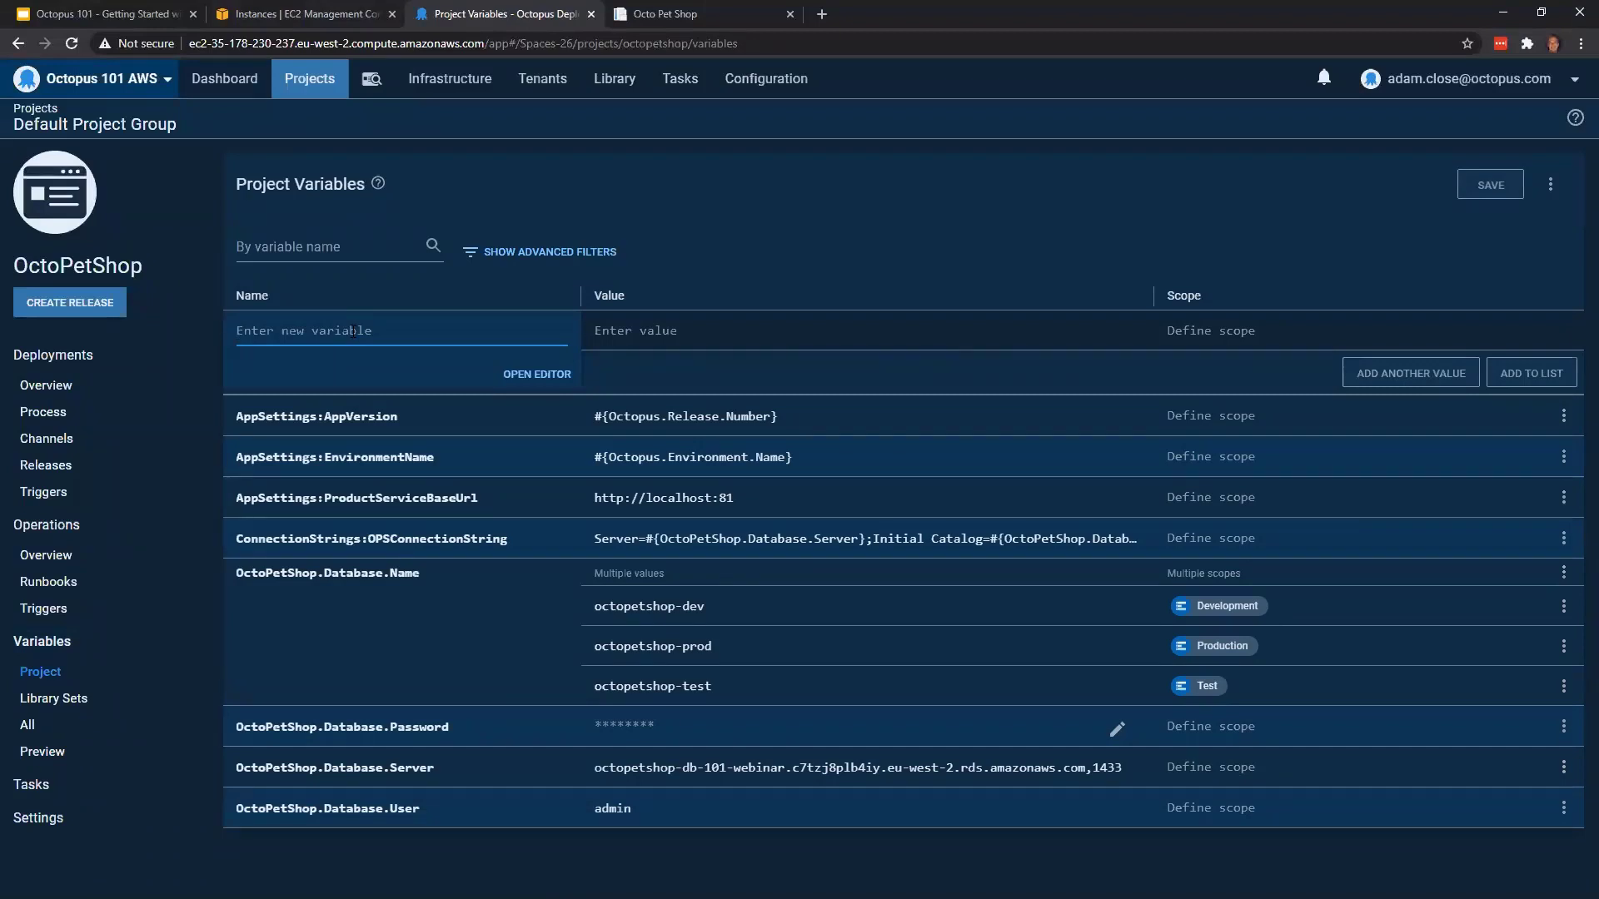
{"action": "type", "text": "Proj"}
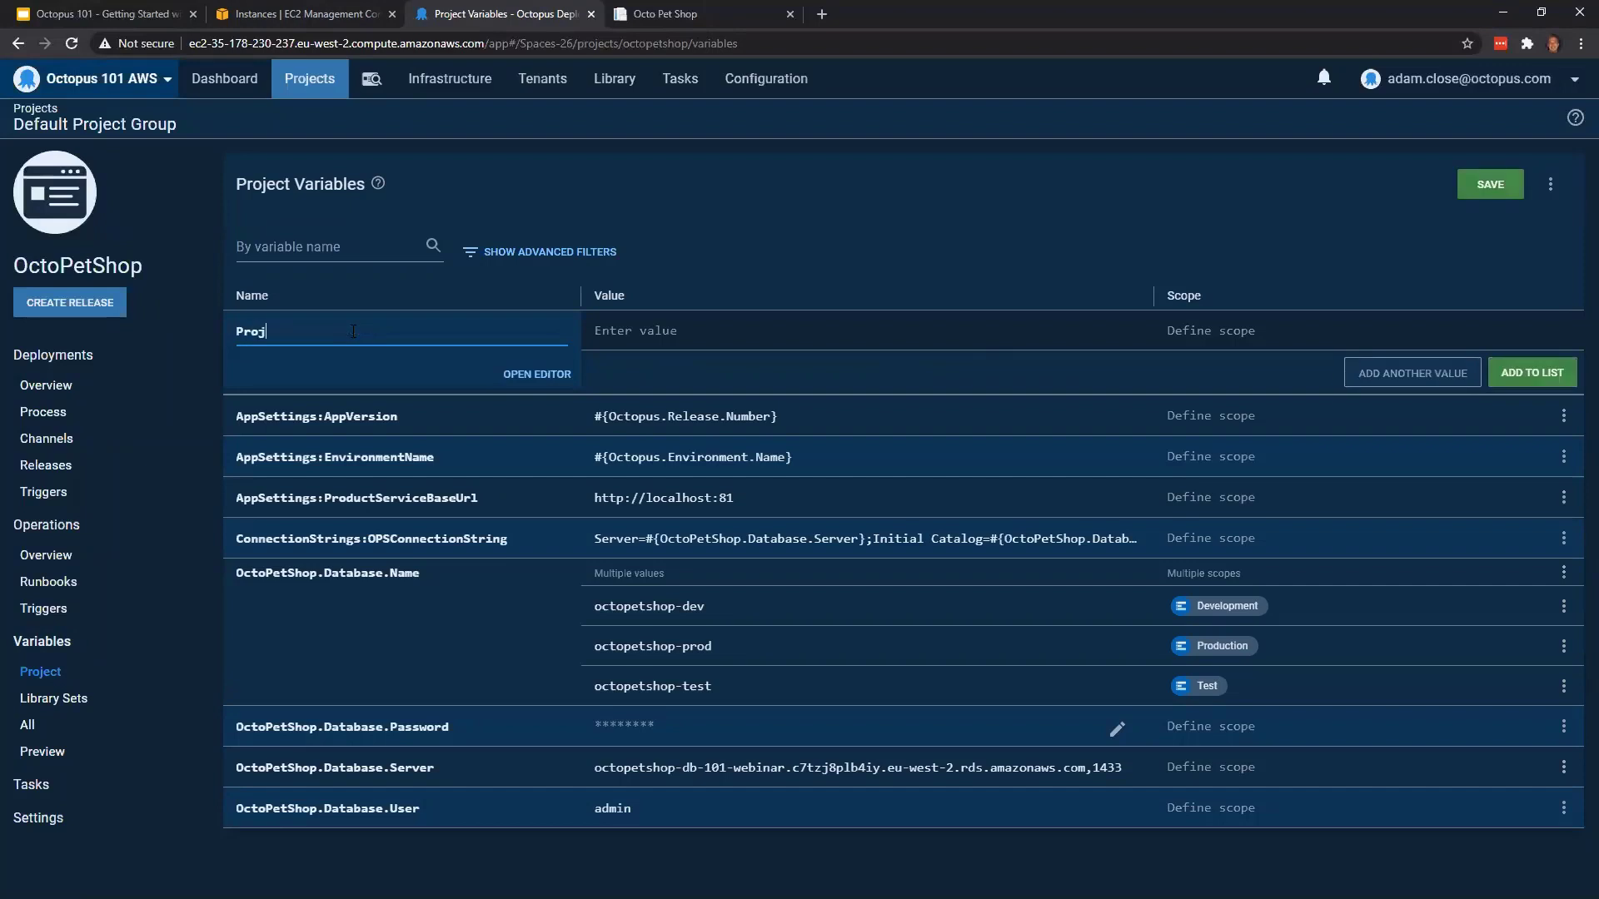
{"action": "key", "text": "BackSpace"}
{"action": "type", "text": "ject.AWS.Ac"}
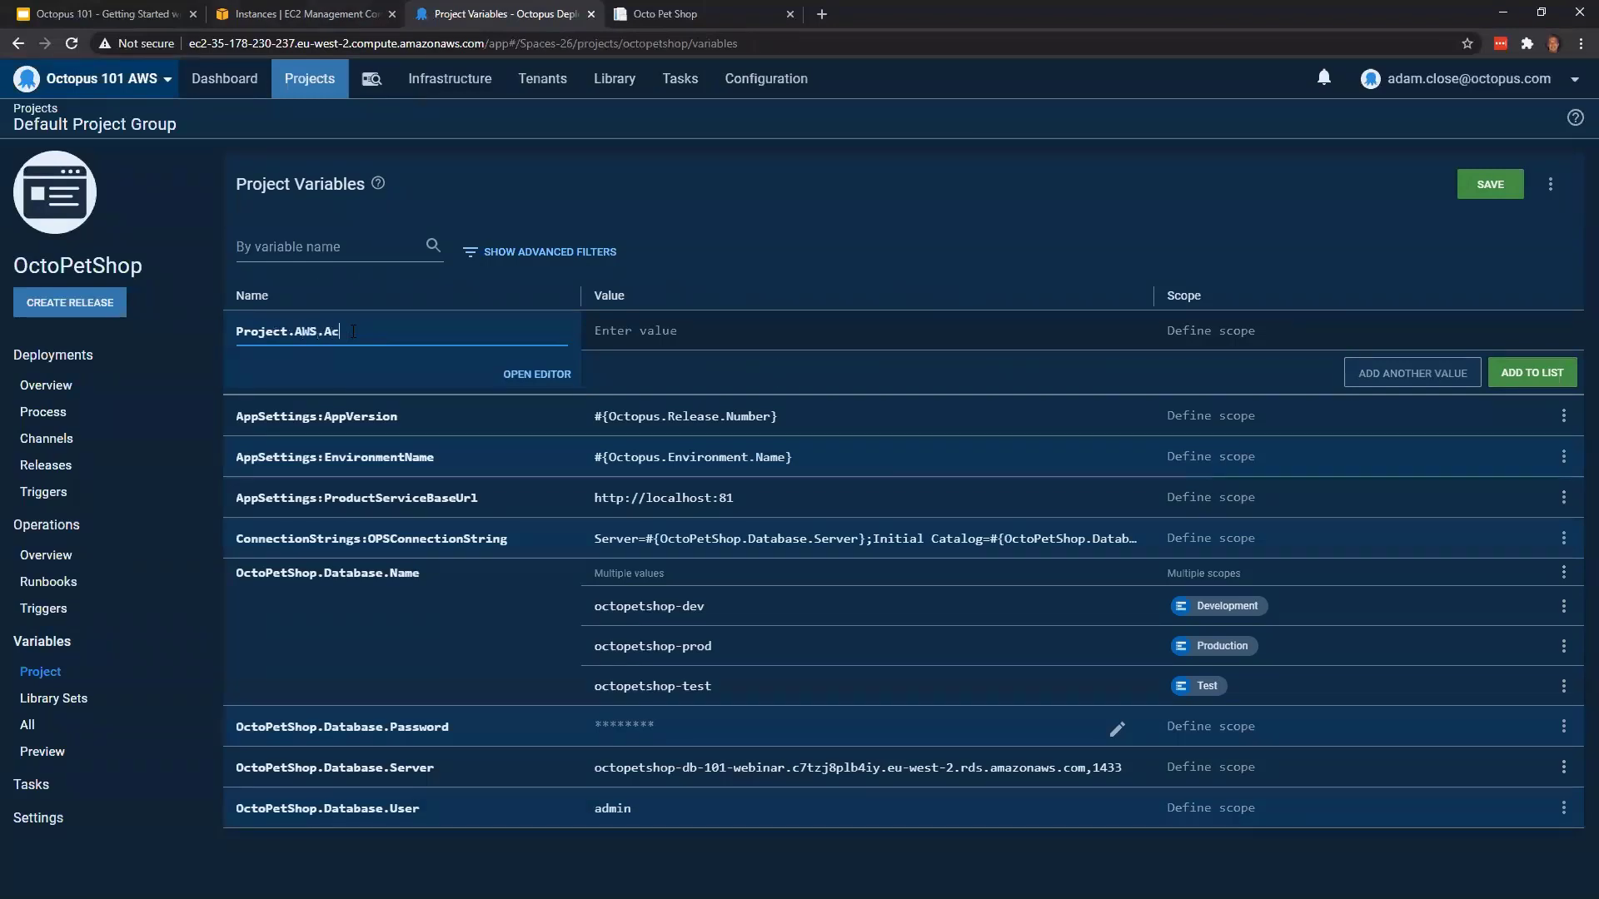
{"action": "type", "text": "count"}
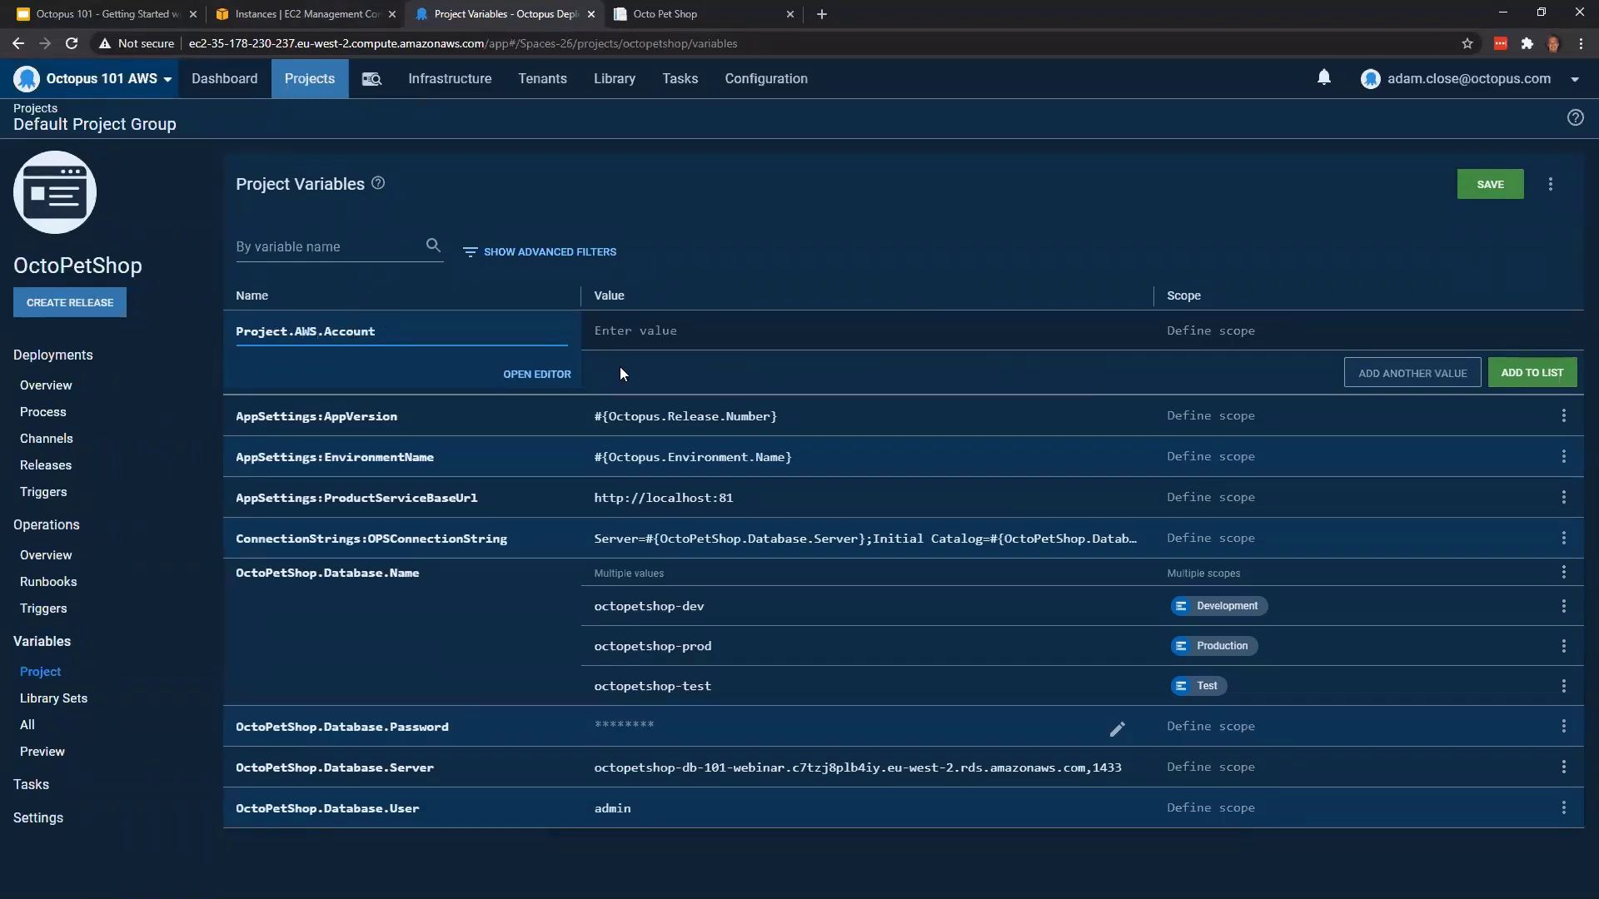
Make the new variable an AWS Account type, select the AWS Account entry as its value and add it to the list
{"action": "key", "text": "Tab"}
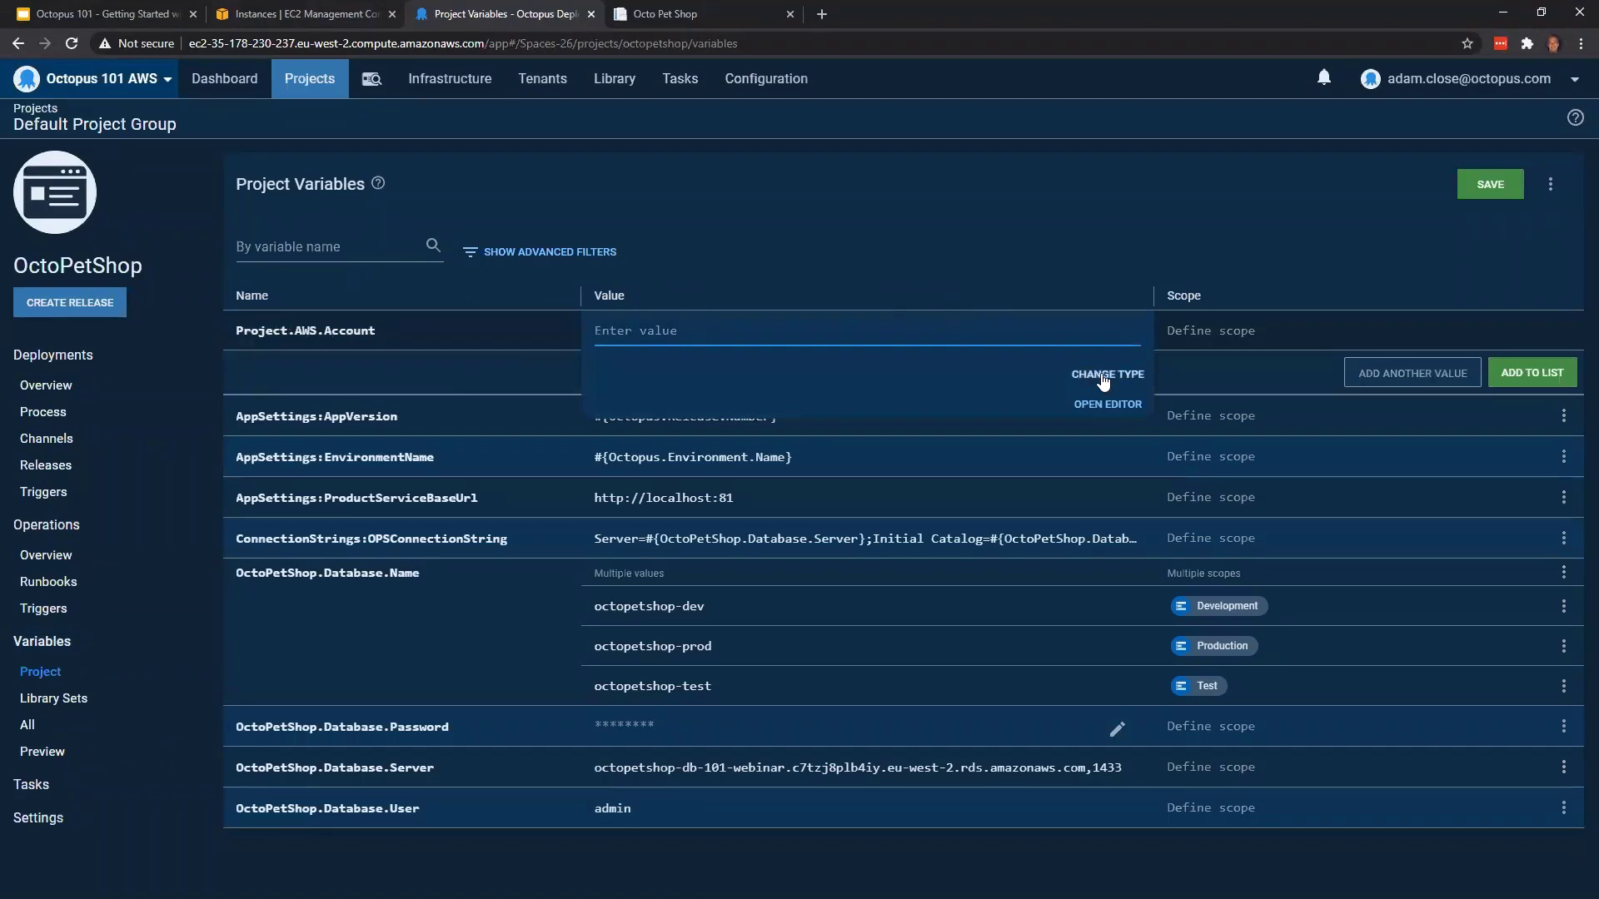
{"action": "left_click", "coordinate": [1103, 377]}
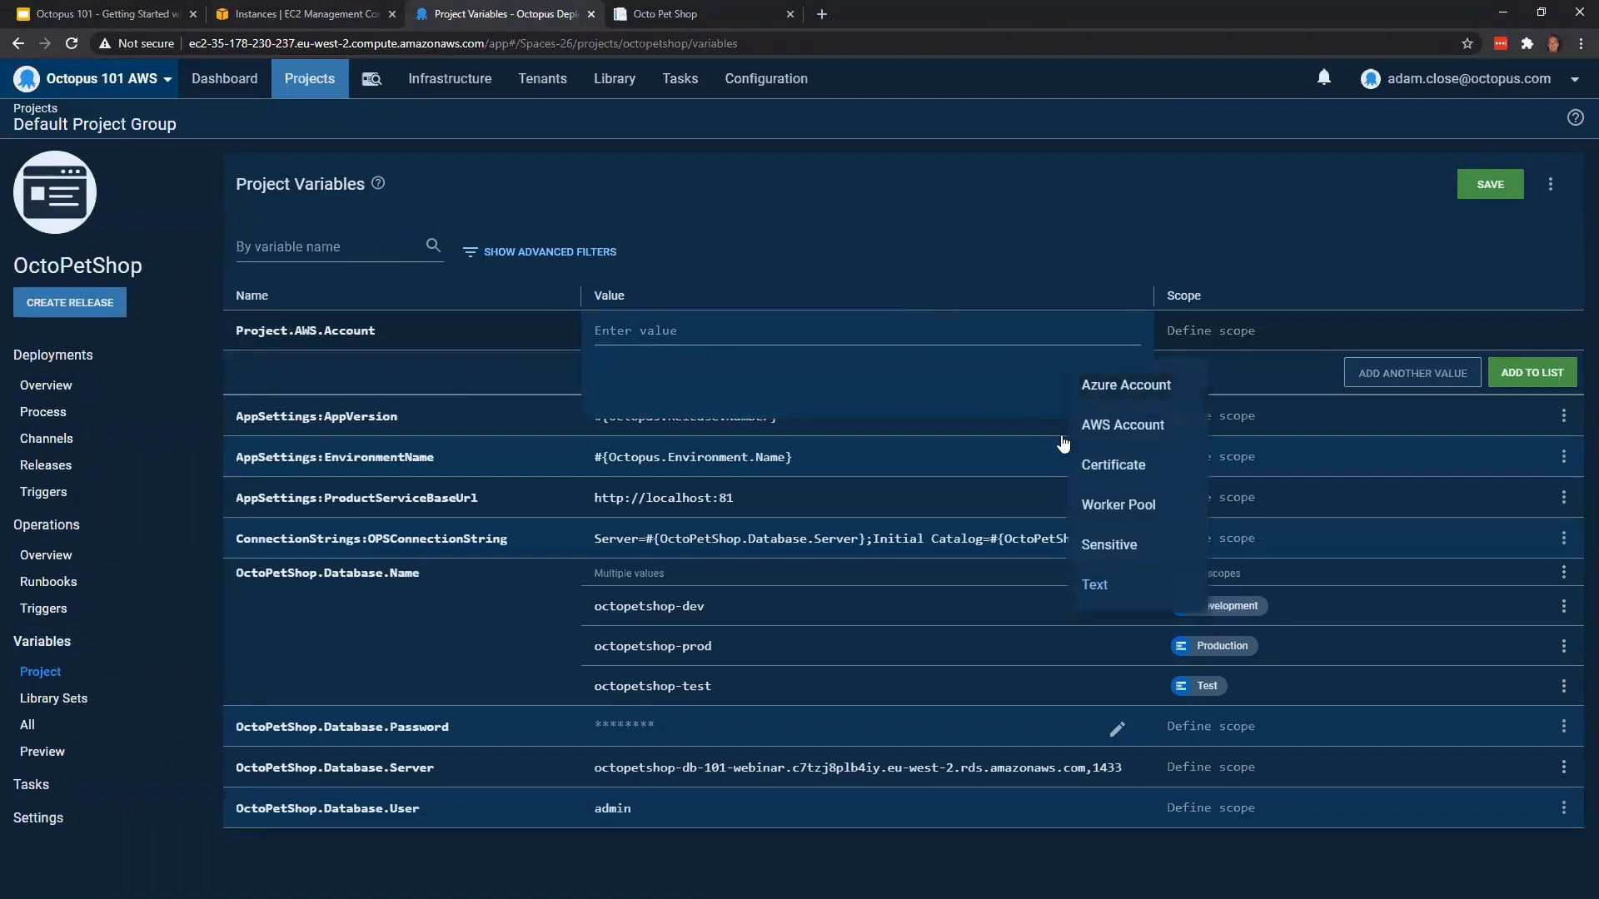
{"action": "left_click", "coordinate": [1113, 426]}
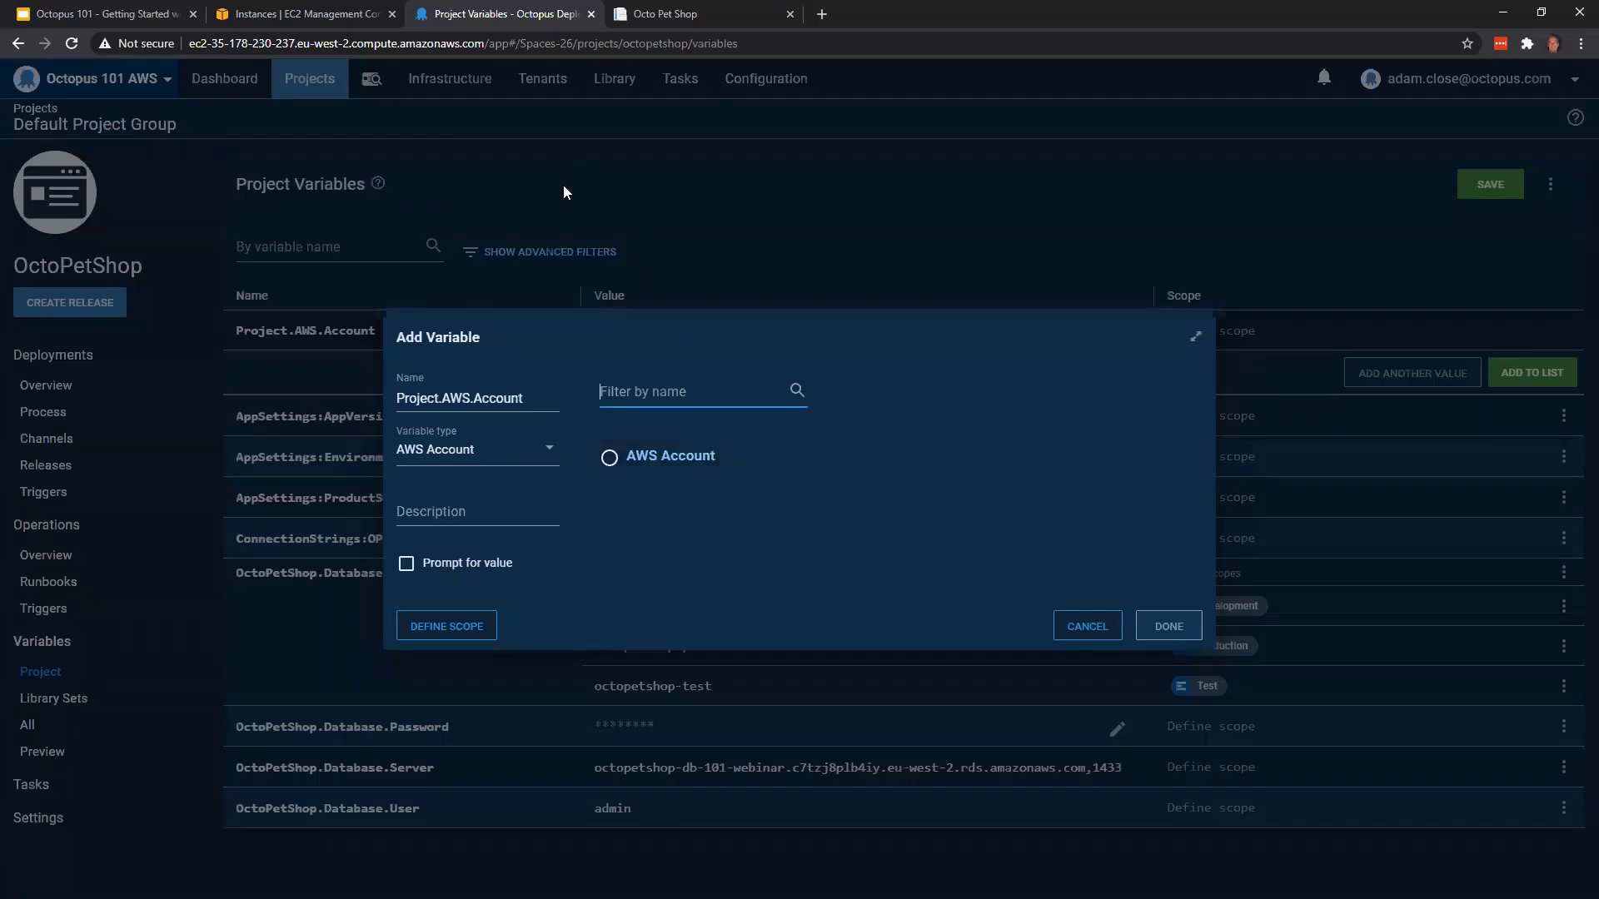
{"action": "left_click", "coordinate": [675, 467]}
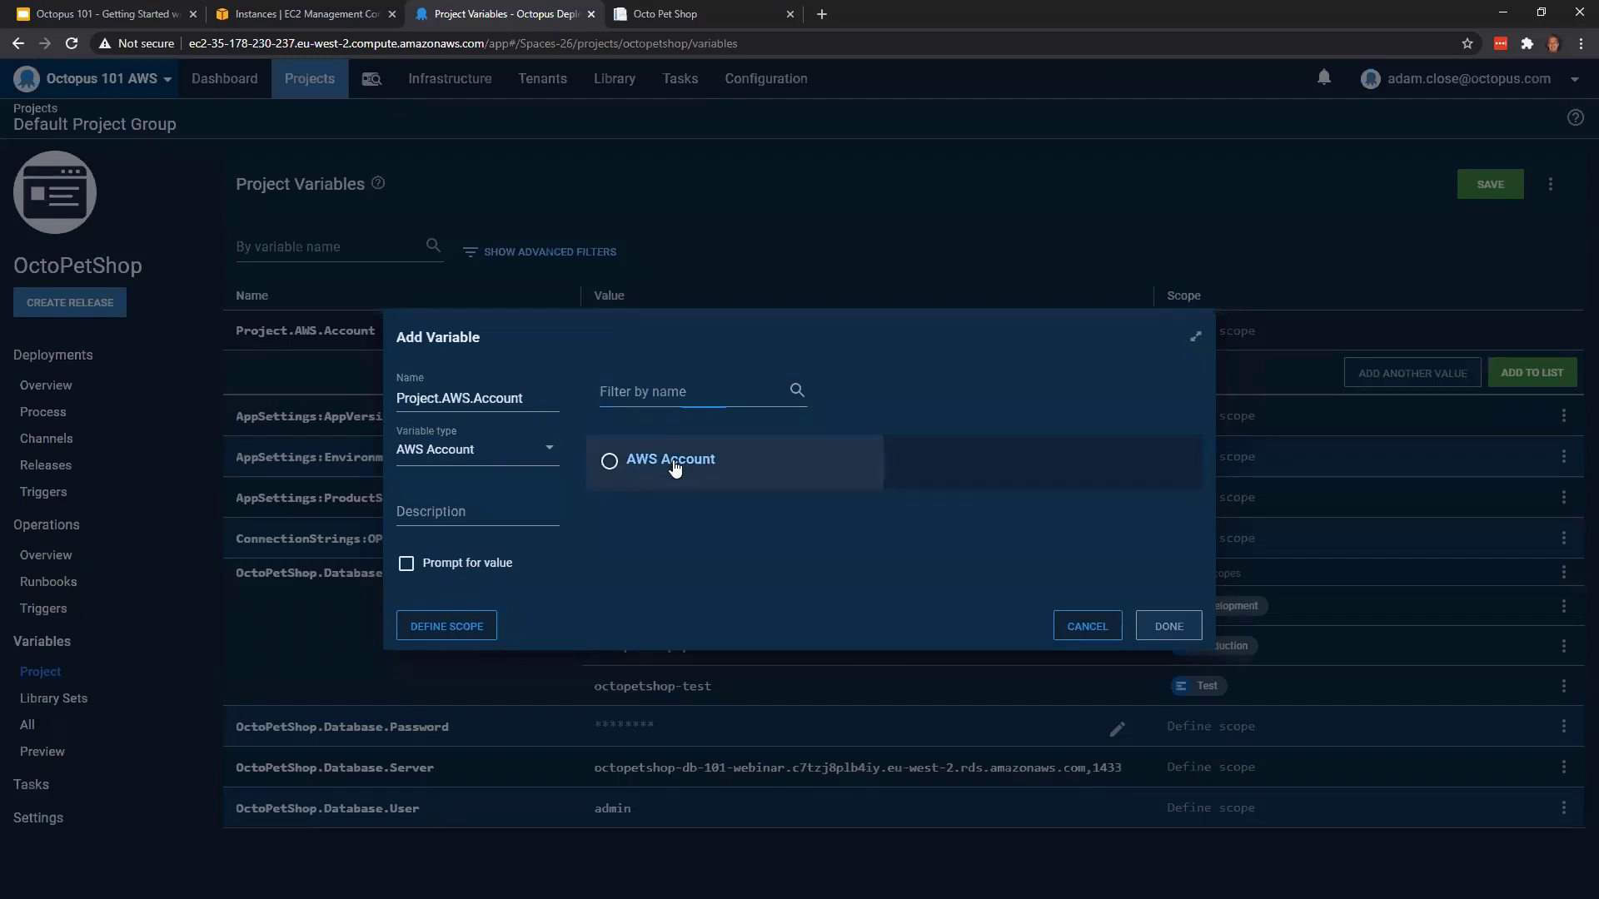
{"action": "left_click", "coordinate": [1175, 629]}
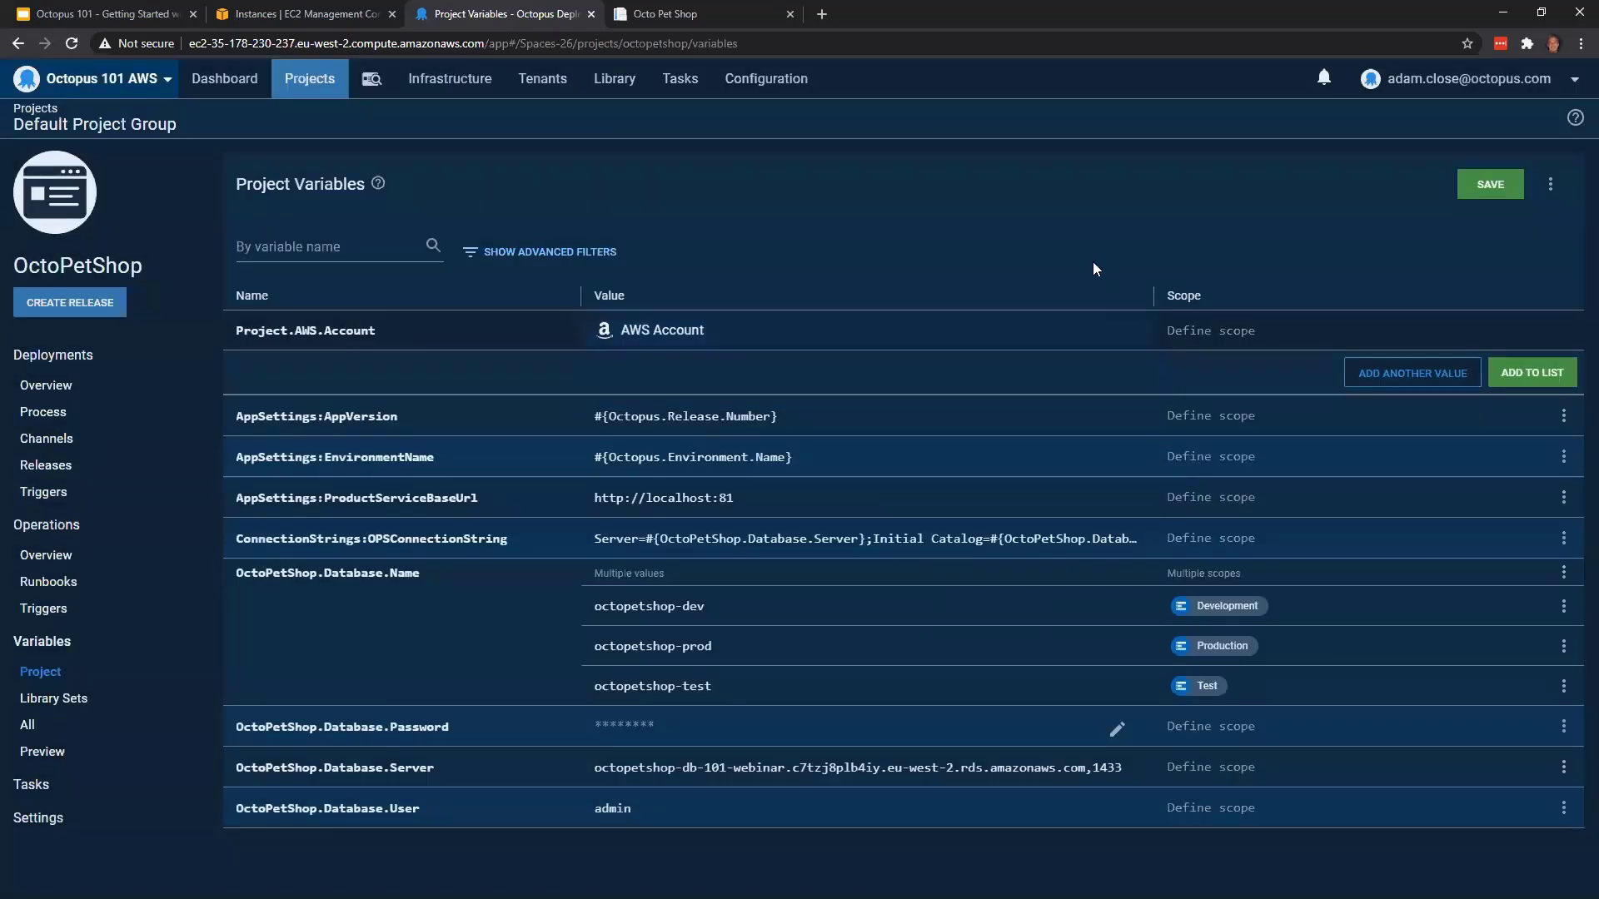
{"action": "left_click", "coordinate": [1556, 376]}
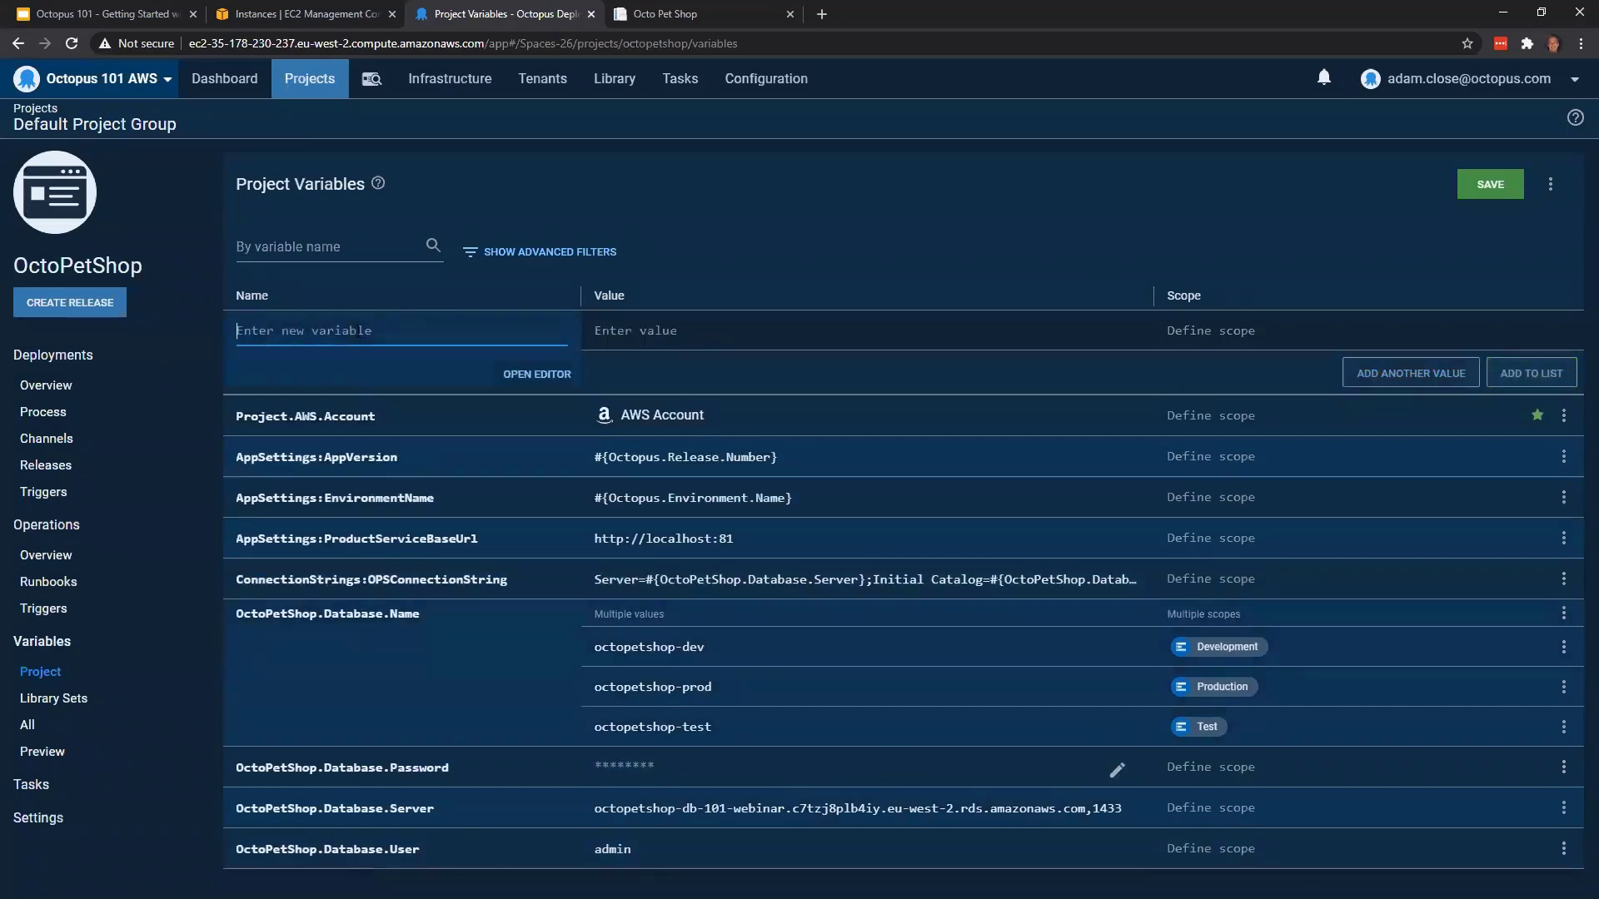
Add a project variable Project.AWS.Region with the value eu-west-2 and save the project variables
{"action": "type", "text": "Pro"}
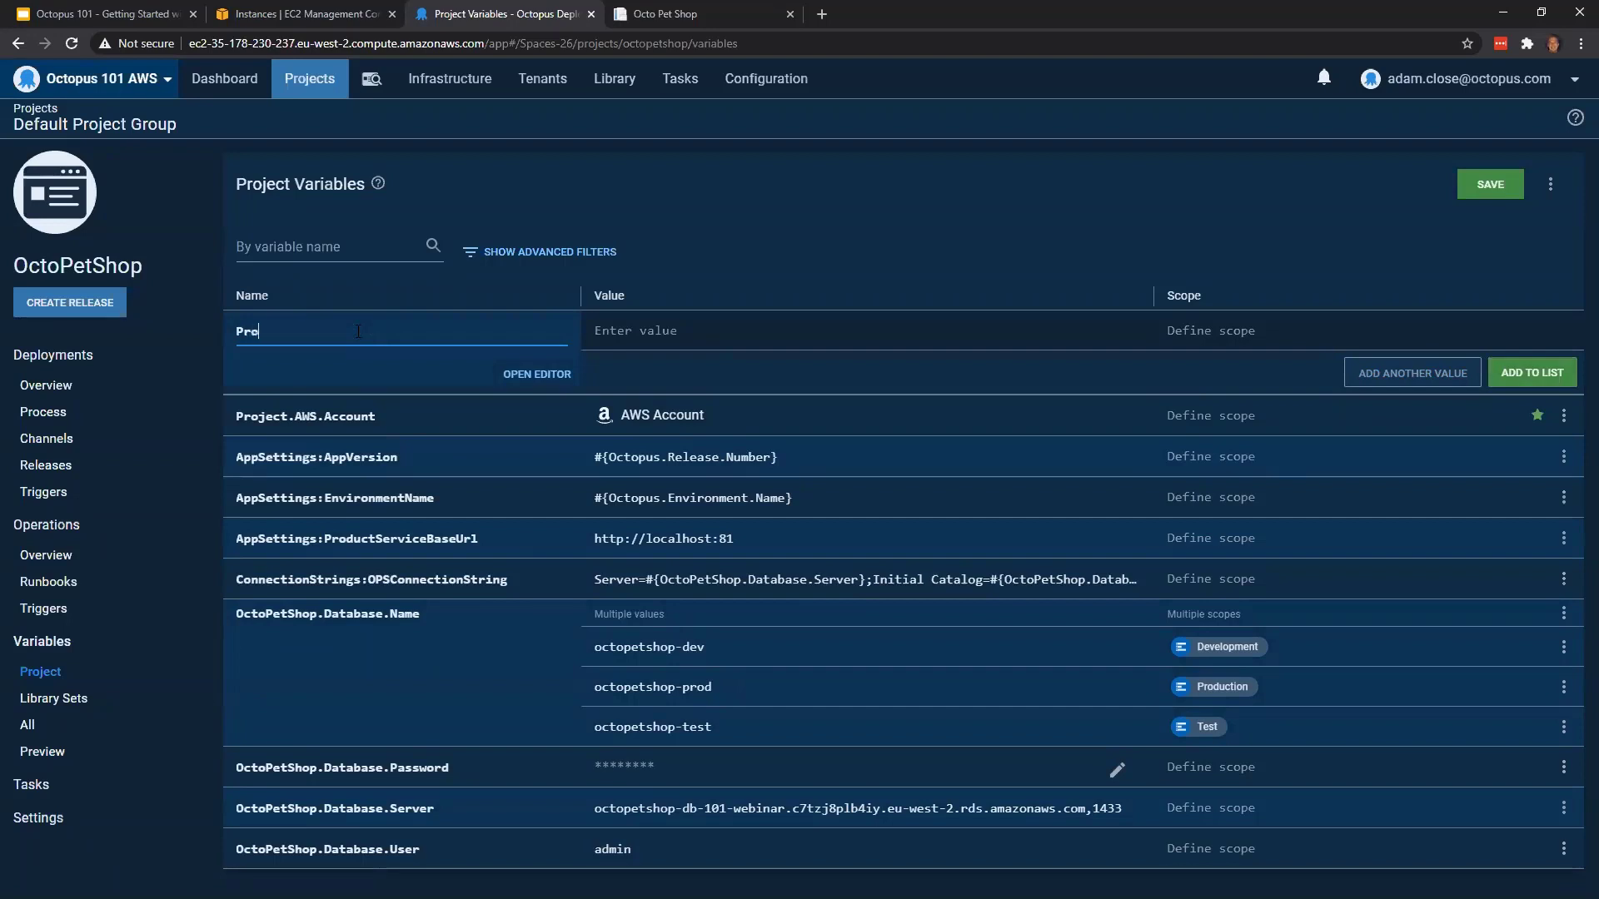
{"action": "type", "text": "ject.AWS"}
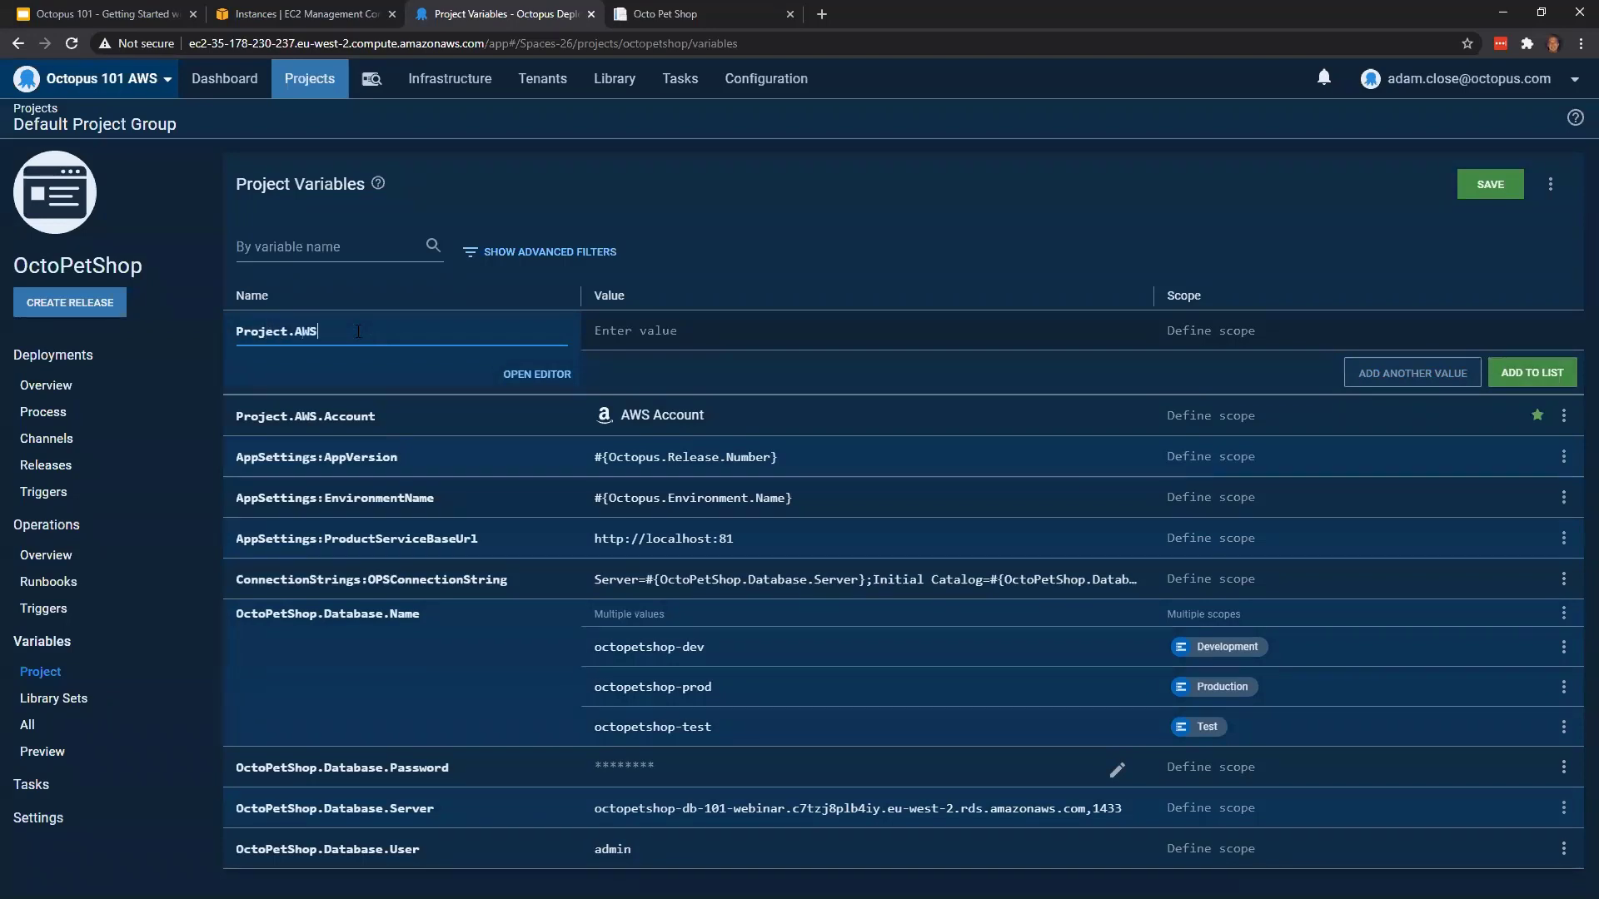
{"action": "type", "text": ".Region"}
{"action": "left_click", "coordinate": [626, 332]}
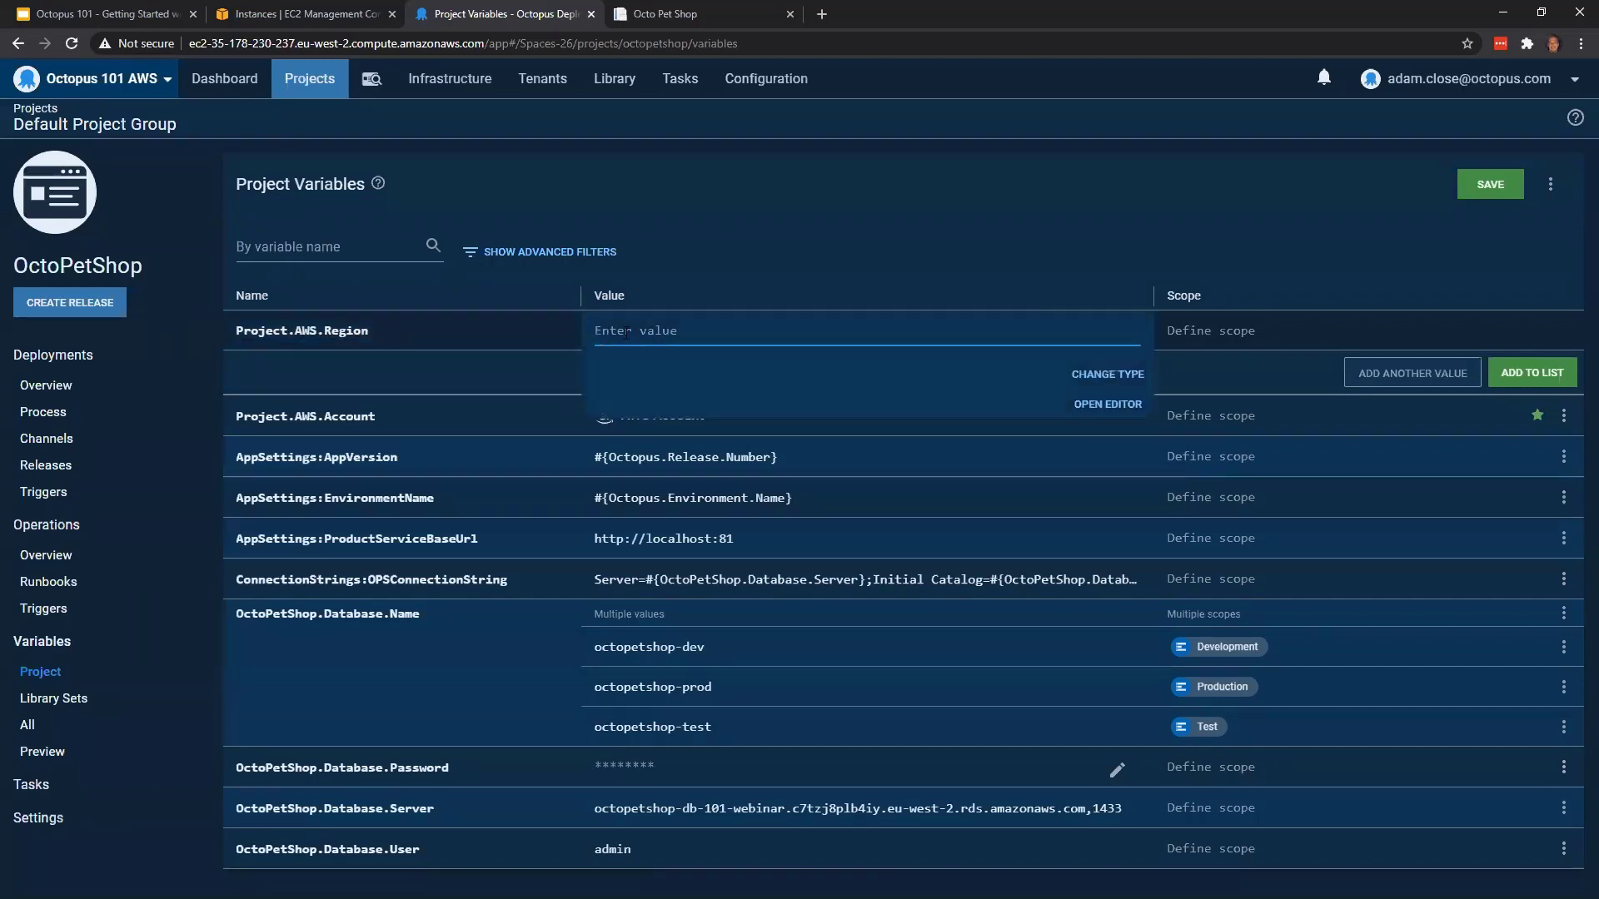
{"action": "type", "text": "eu-"}
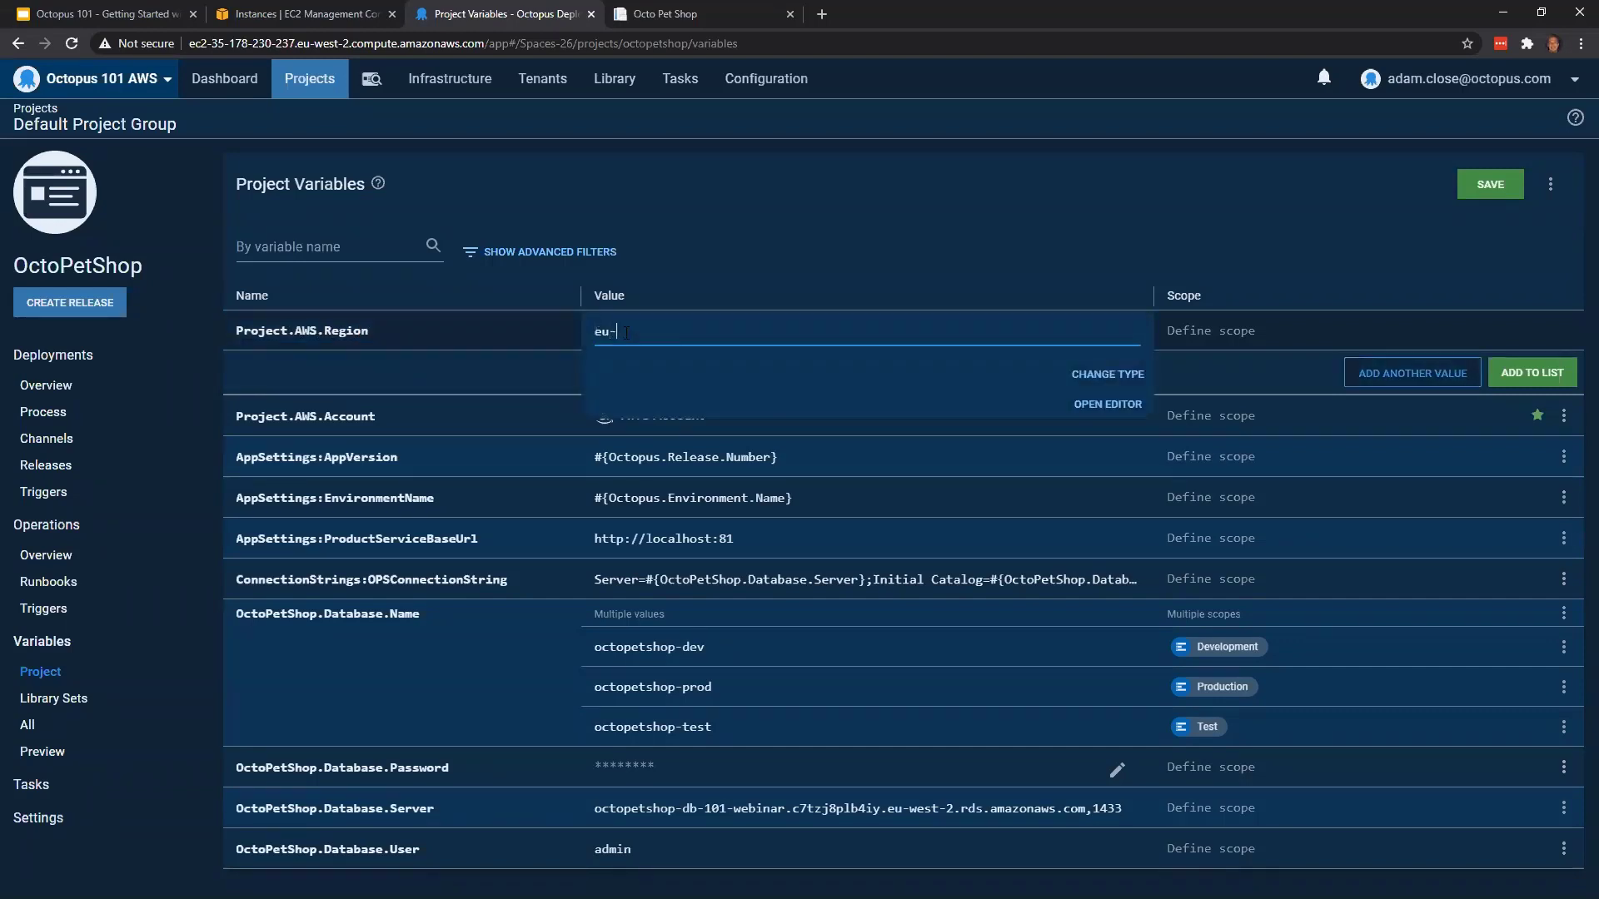
{"action": "type", "text": "west-2"}
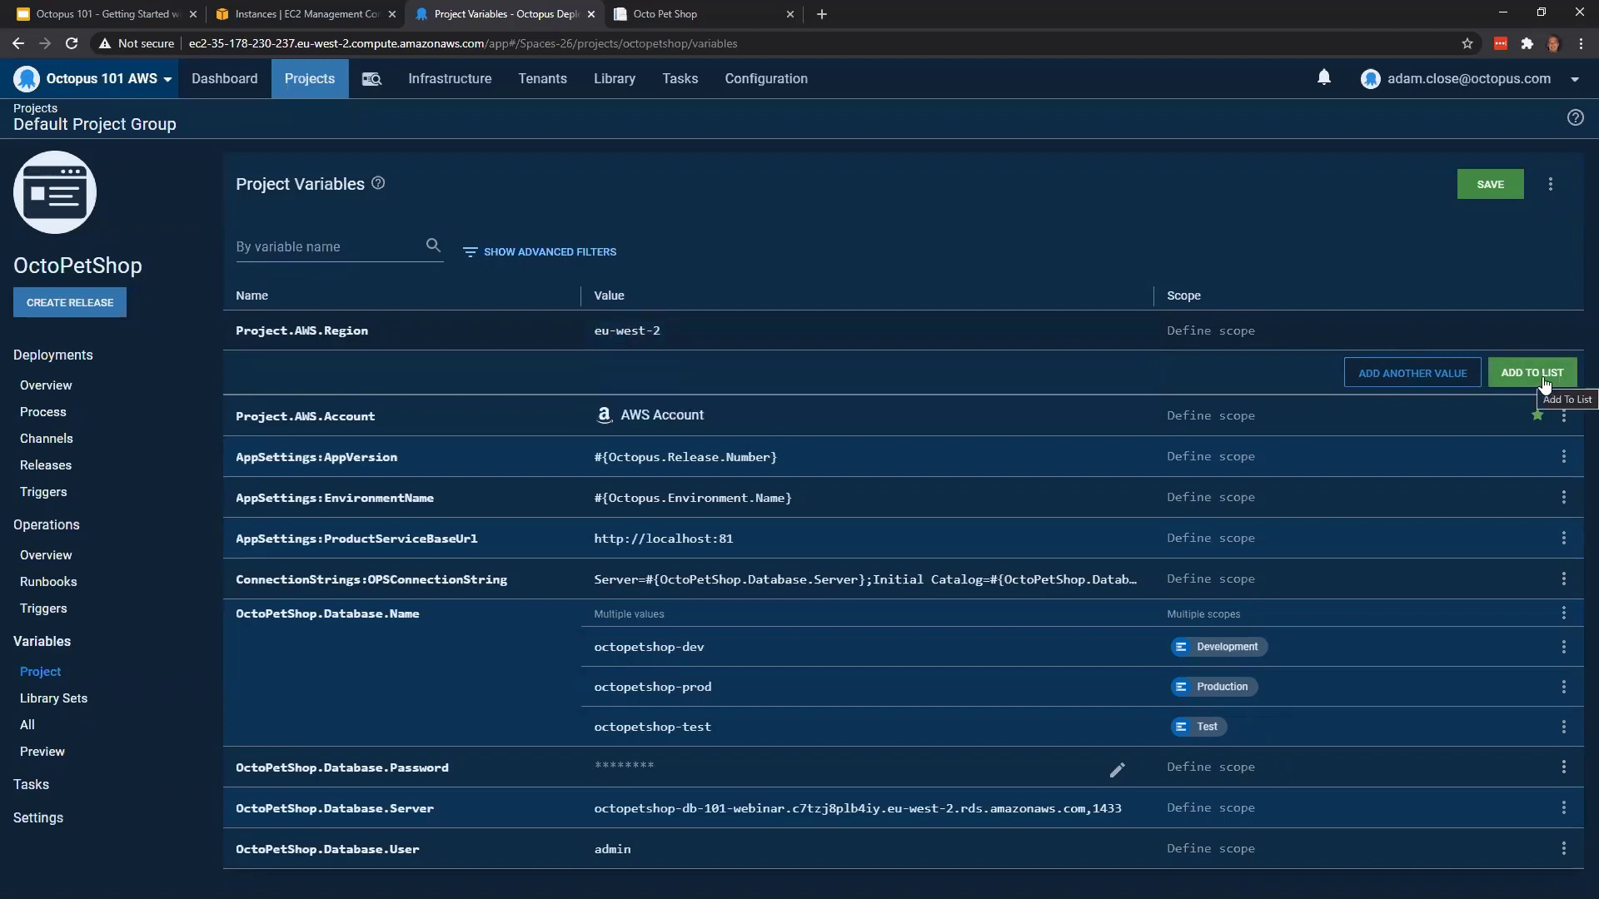
{"action": "left_click", "coordinate": [1540, 376]}
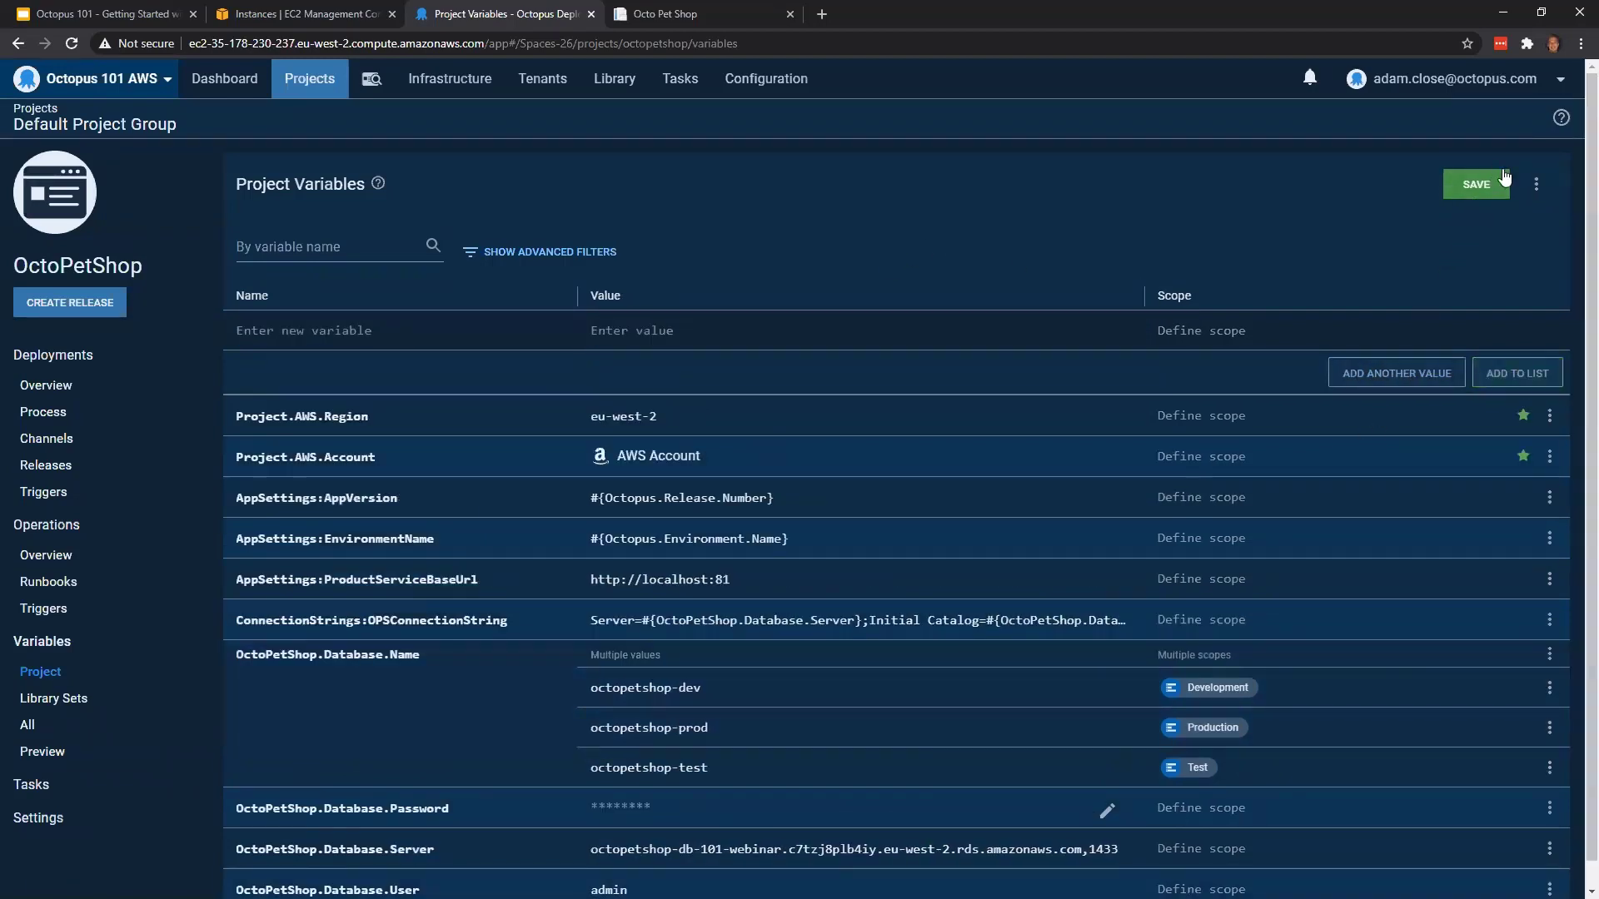
{"action": "left_click", "coordinate": [1487, 188]}
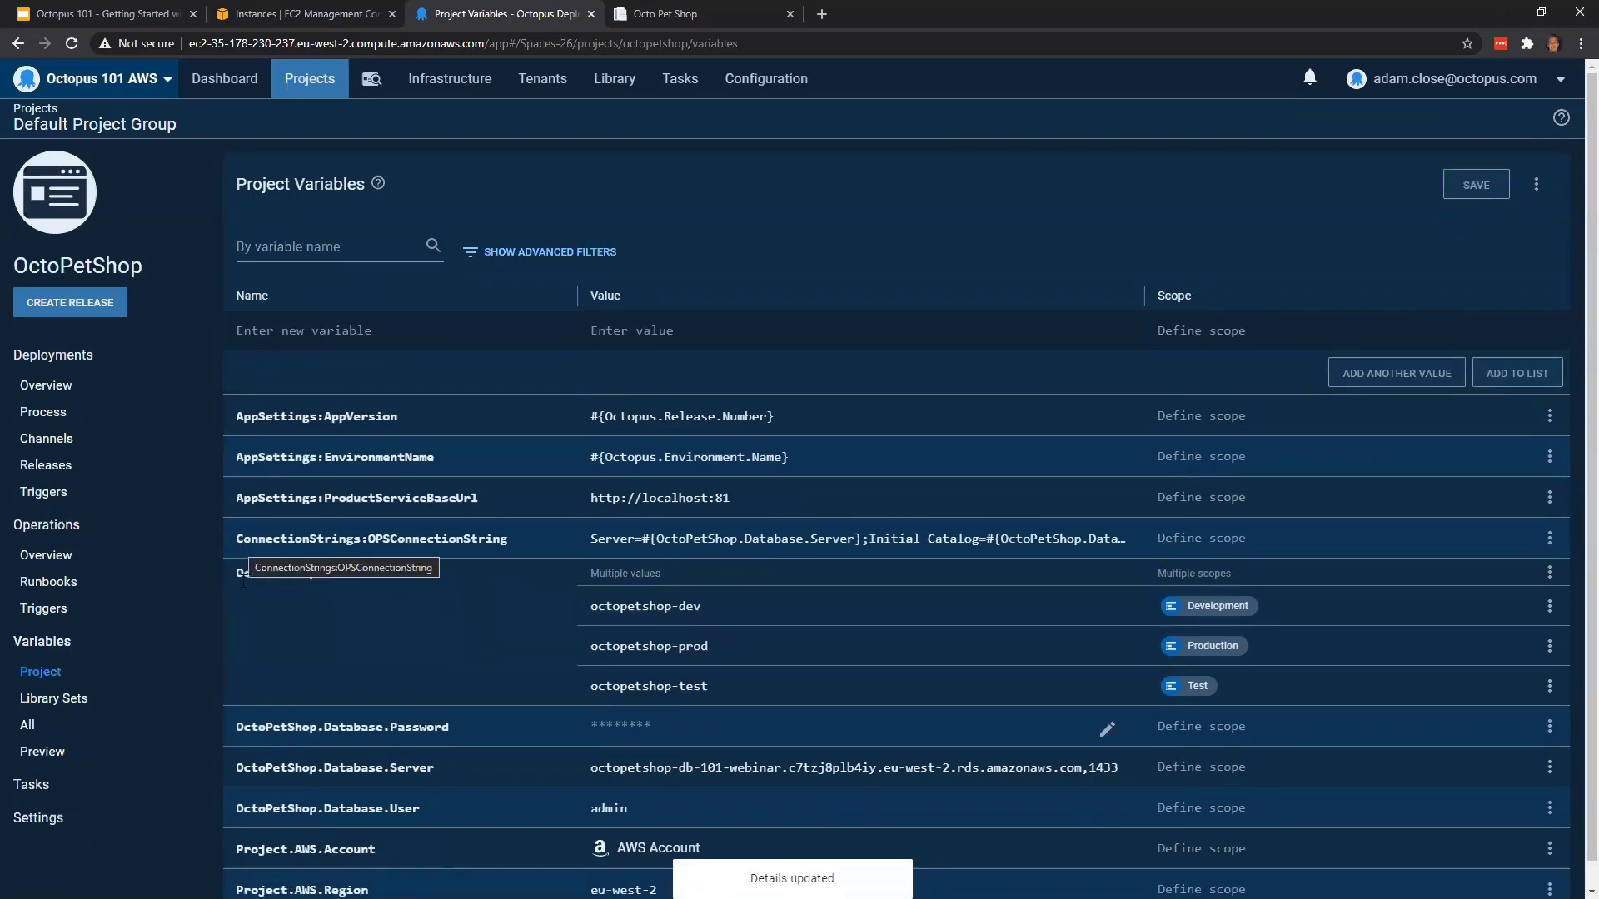
In the EC2 console, view the details of the octopus-asg-octopetshop Auto Scaling group, including its capacity settings
{"action": "left_click", "coordinate": [306, 13]}
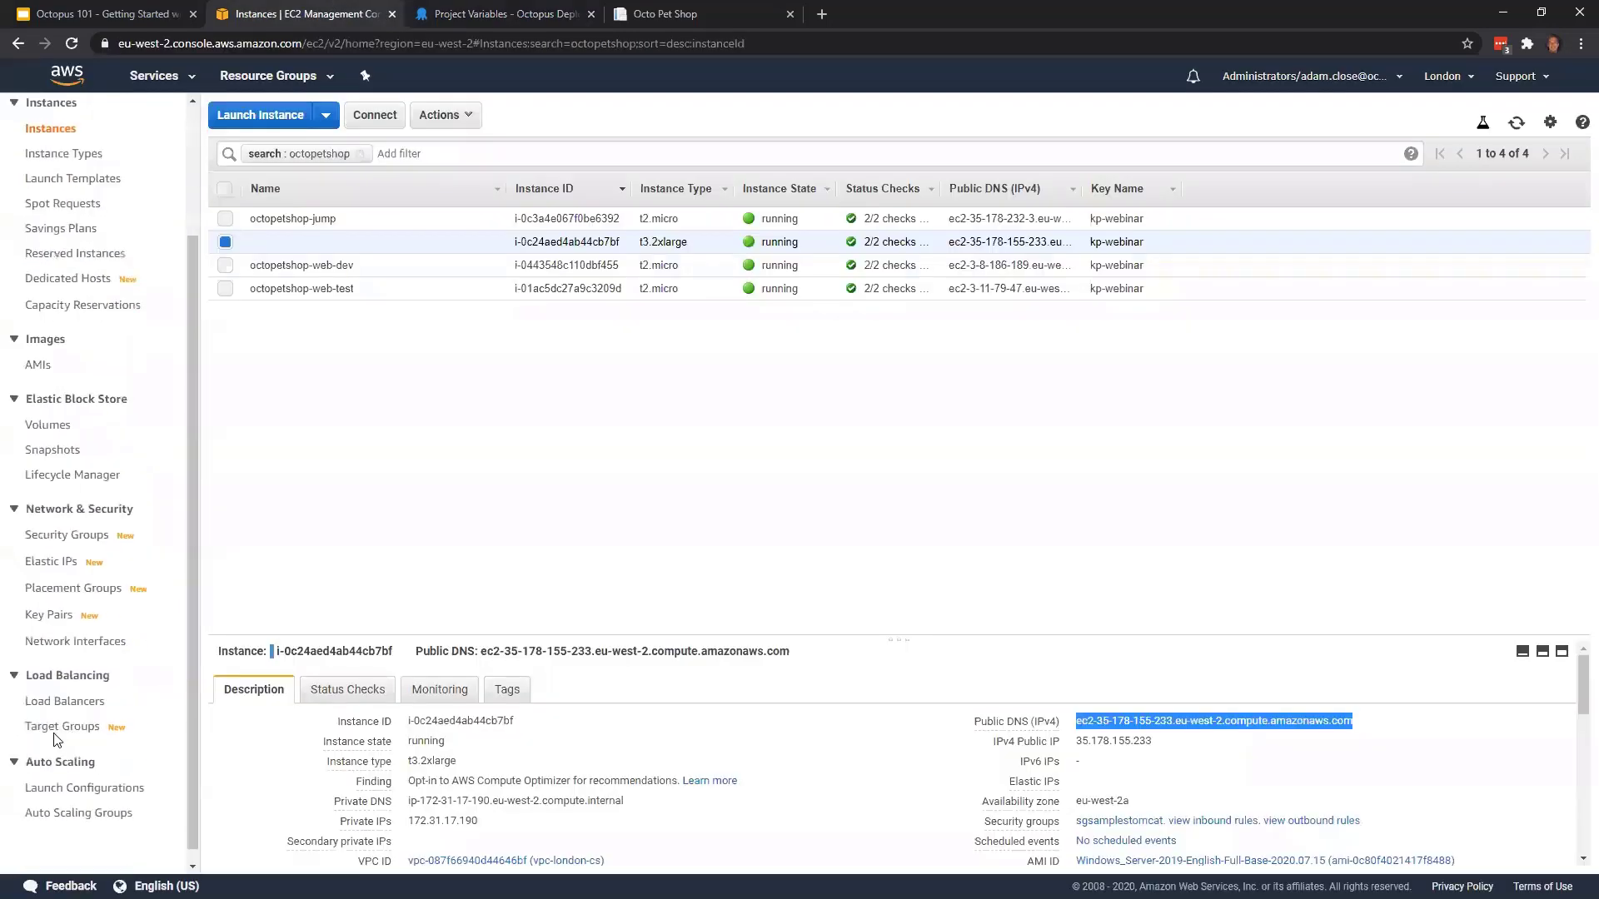
{"action": "left_click", "coordinate": [83, 813]}
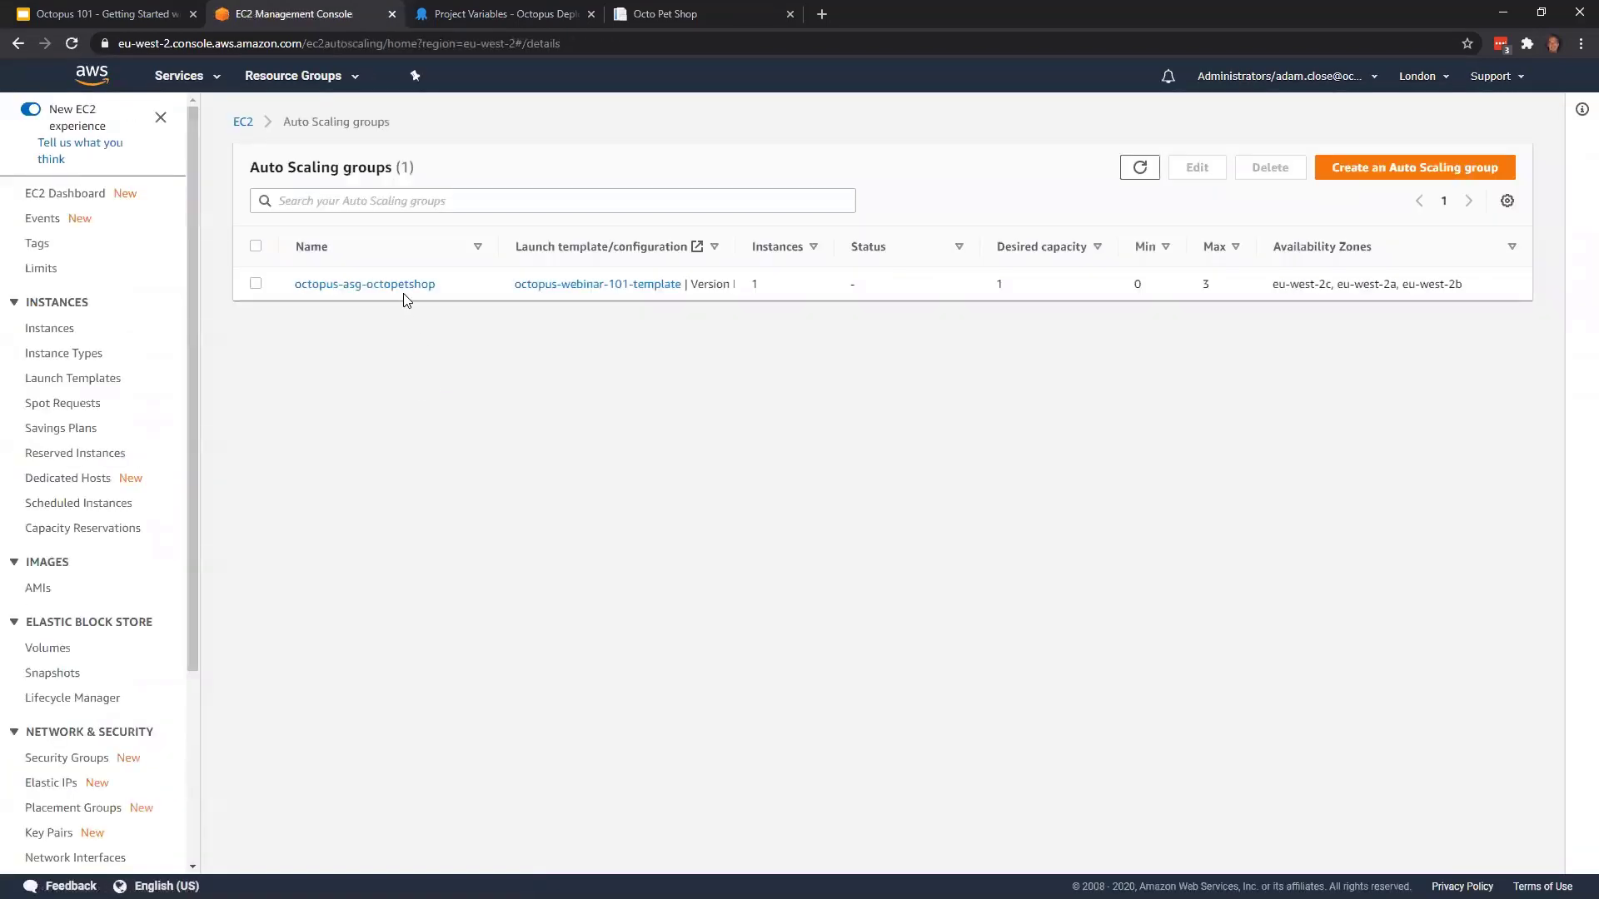
{"action": "left_click", "coordinate": [403, 288]}
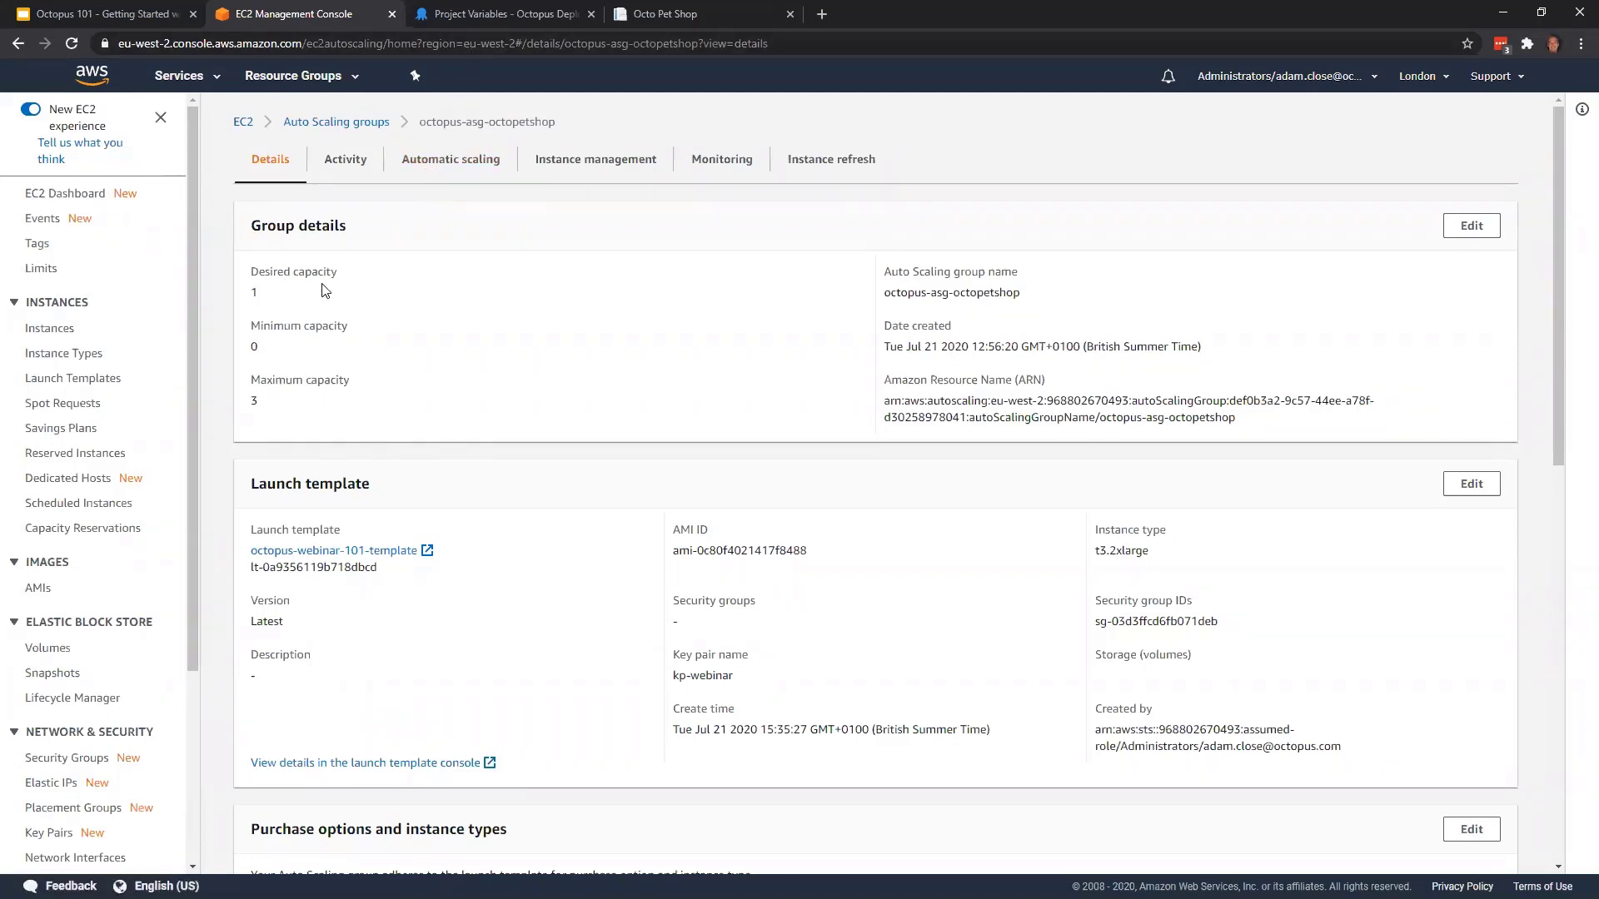
Return to Octopus Deploy and create an OctoPetShop runbook named "Change Desired Capacity for autoscale group"
{"action": "left_click", "coordinate": [513, 15]}
{"action": "left_click", "coordinate": [114, 587]}
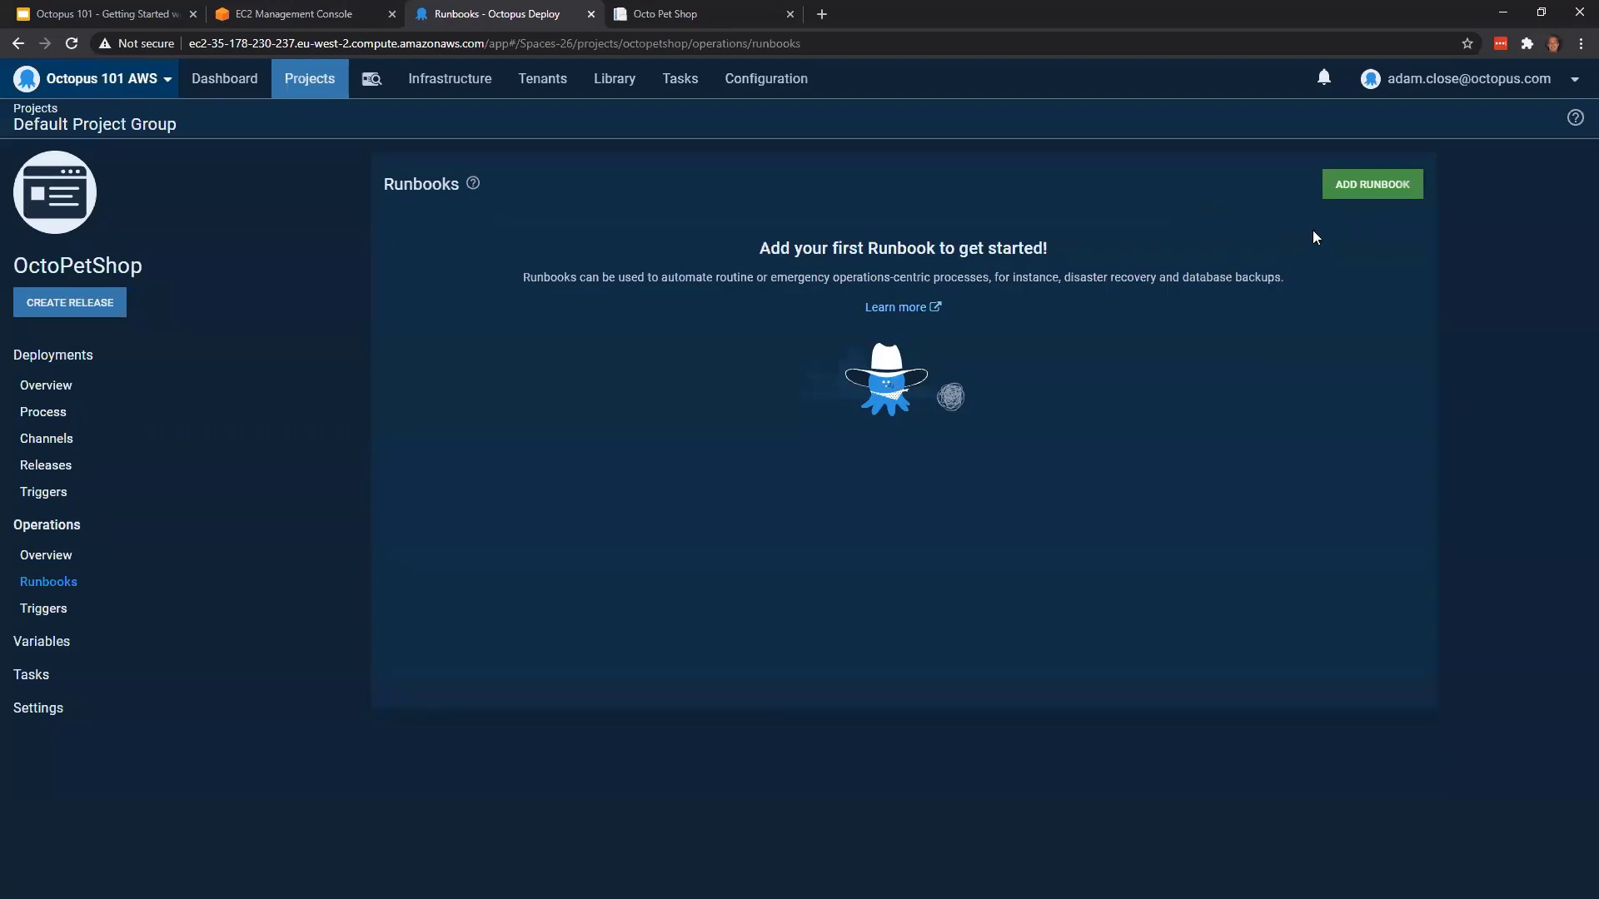
{"action": "left_click", "coordinate": [1342, 200]}
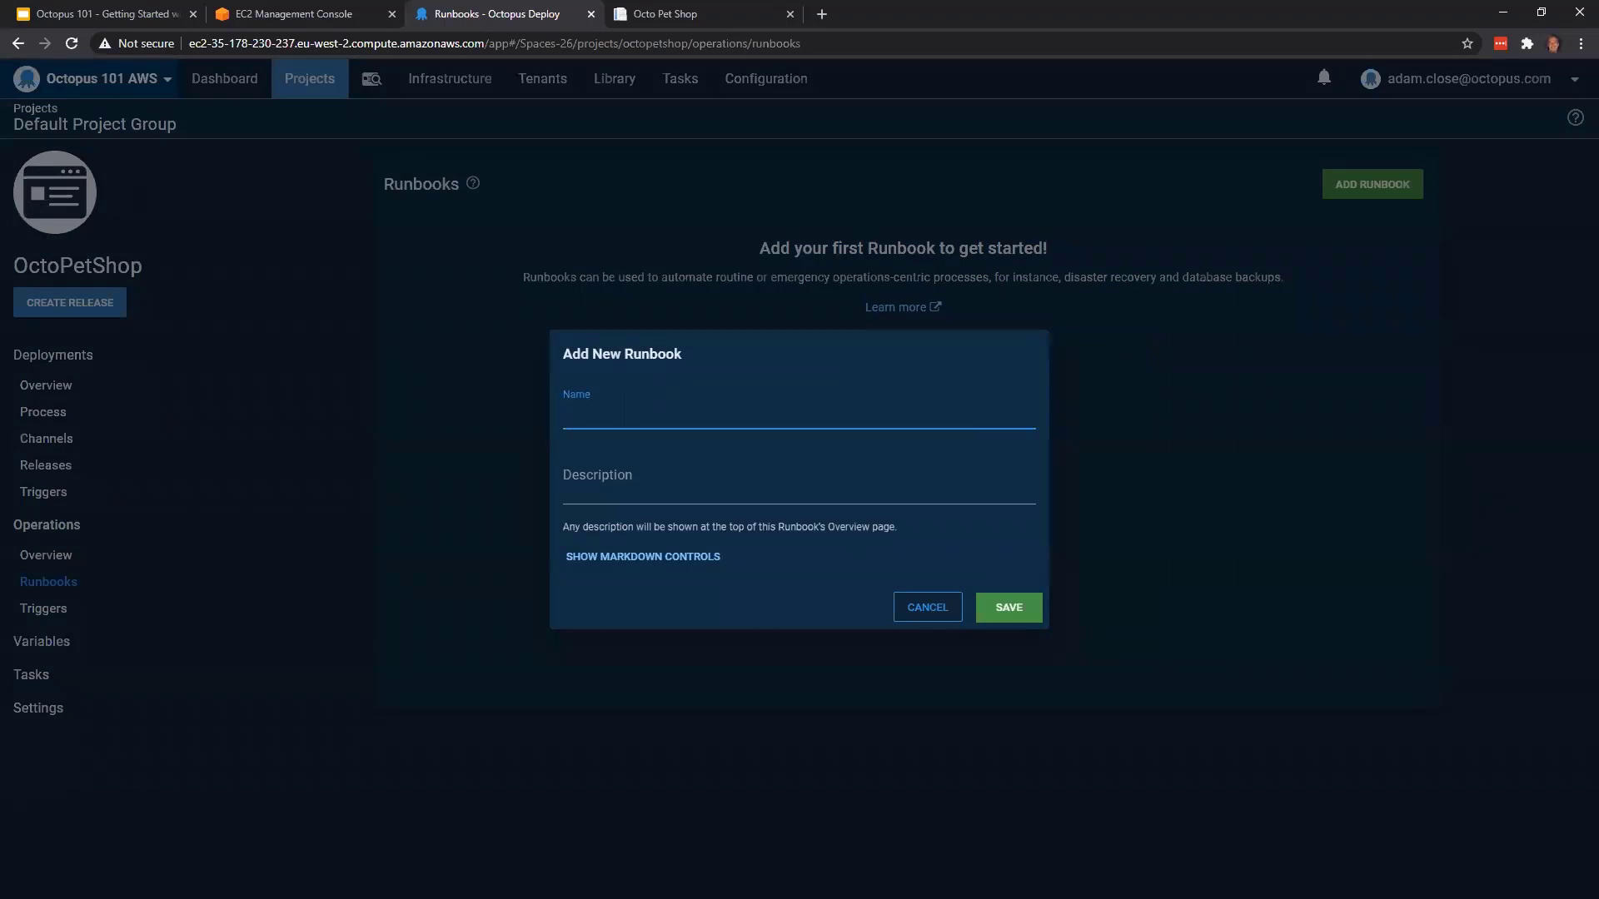
{"action": "right_click", "coordinate": [775, 412]}
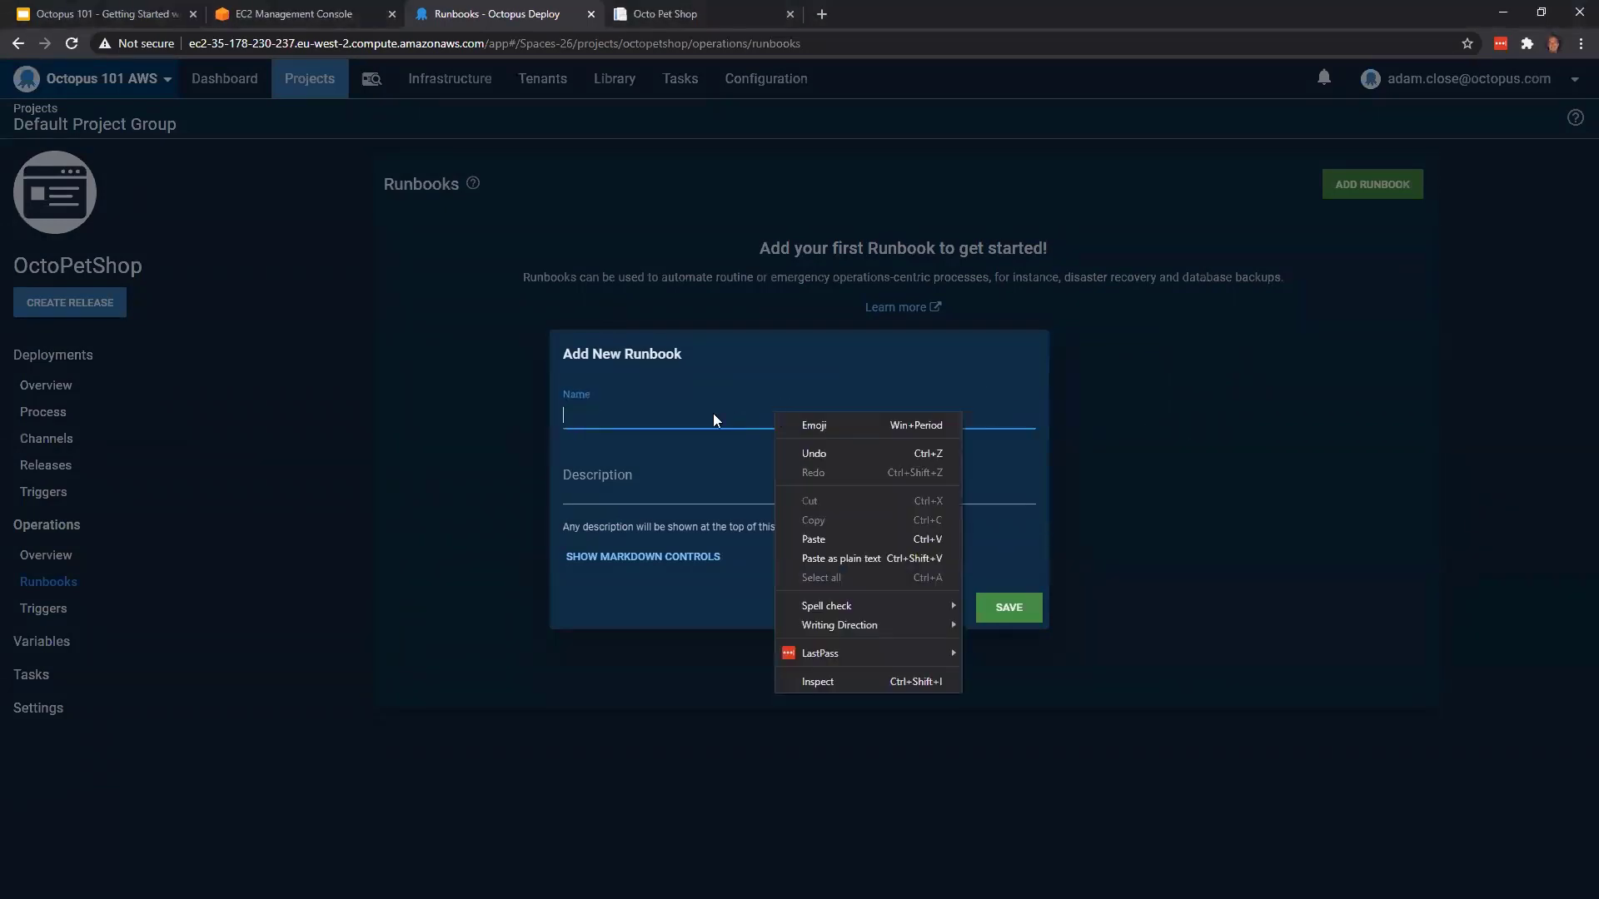
{"action": "left_click", "coordinate": [658, 428]}
{"action": "left_click", "coordinate": [658, 421]}
{"action": "type", "text": "C"}
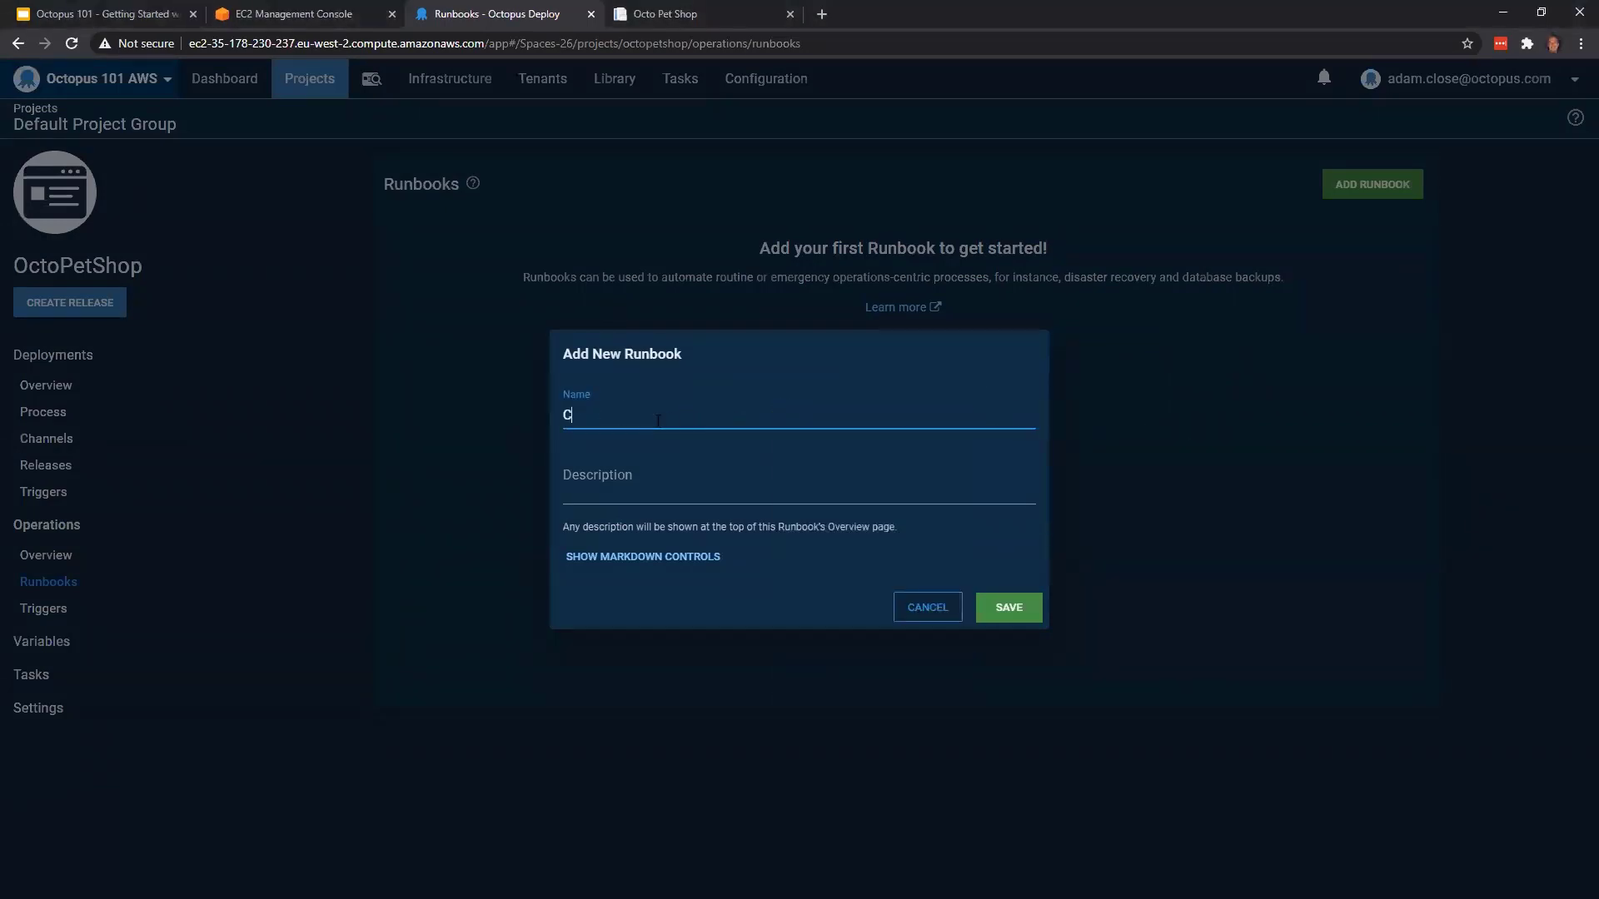
{"action": "type", "text": "hange Desired Capacity for autoscale group"}
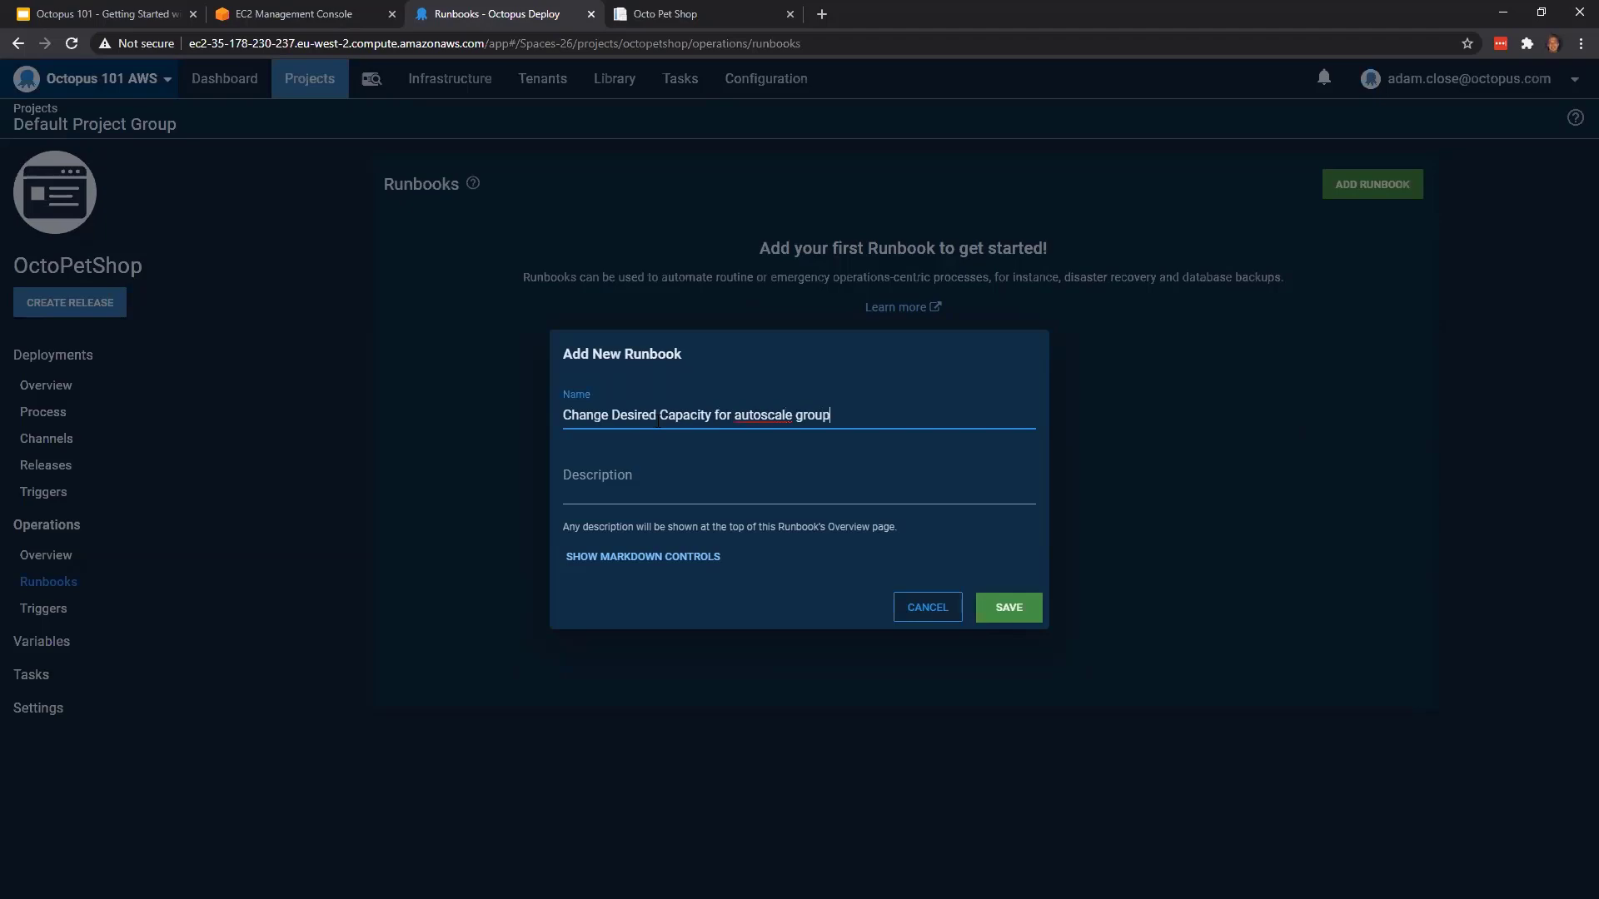
{"action": "left_click", "coordinate": [804, 460]}
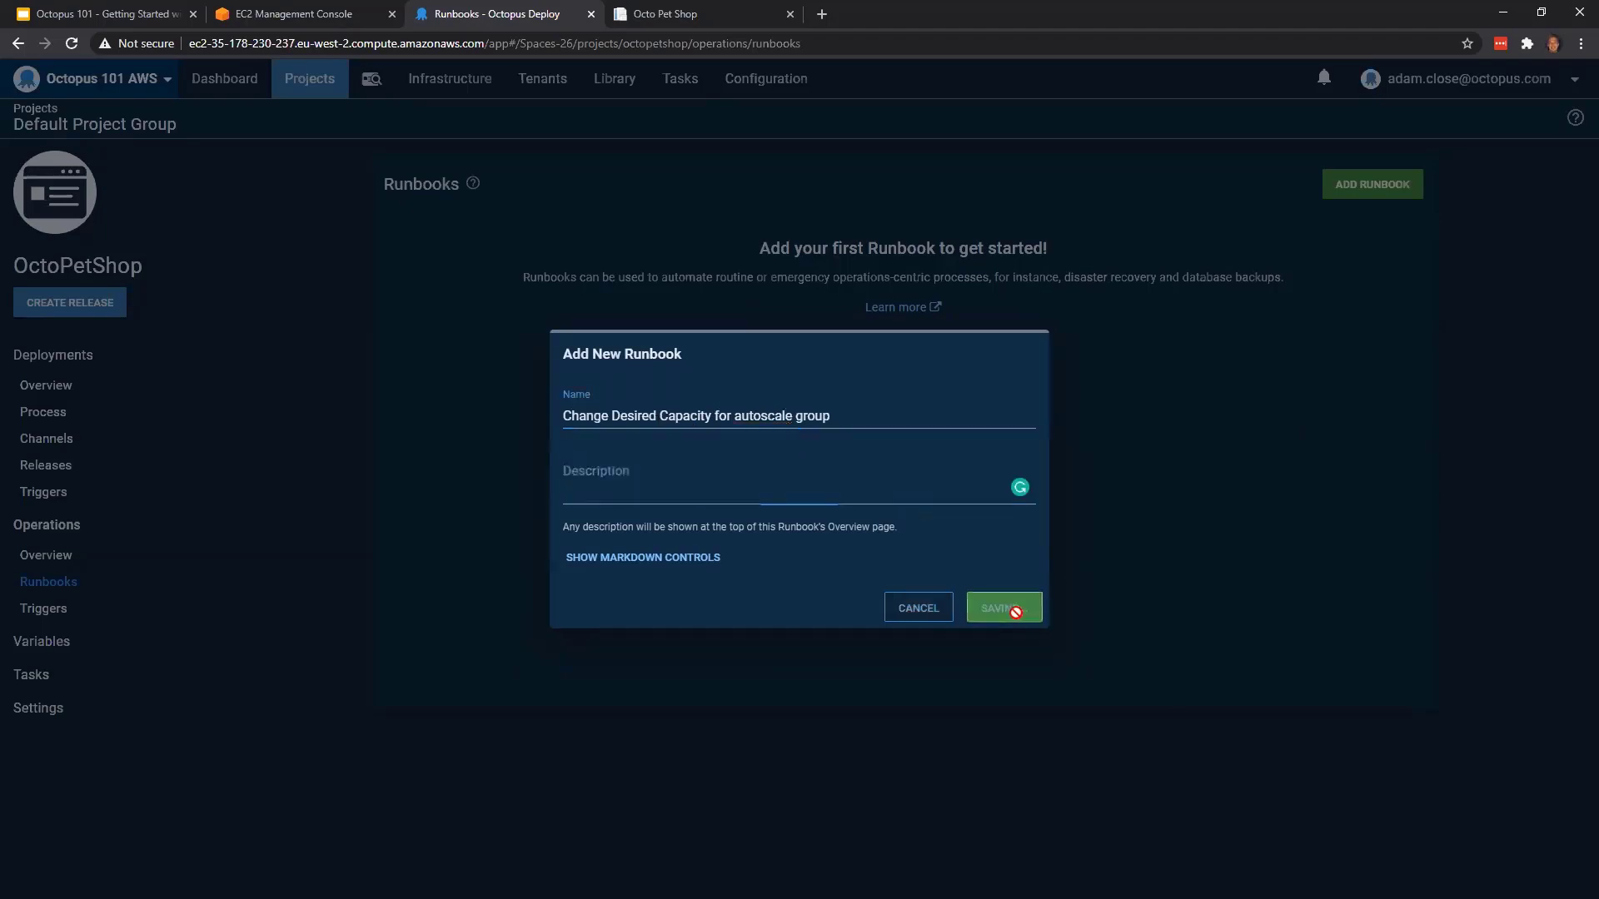
{"action": "left_click", "coordinate": [1018, 606]}
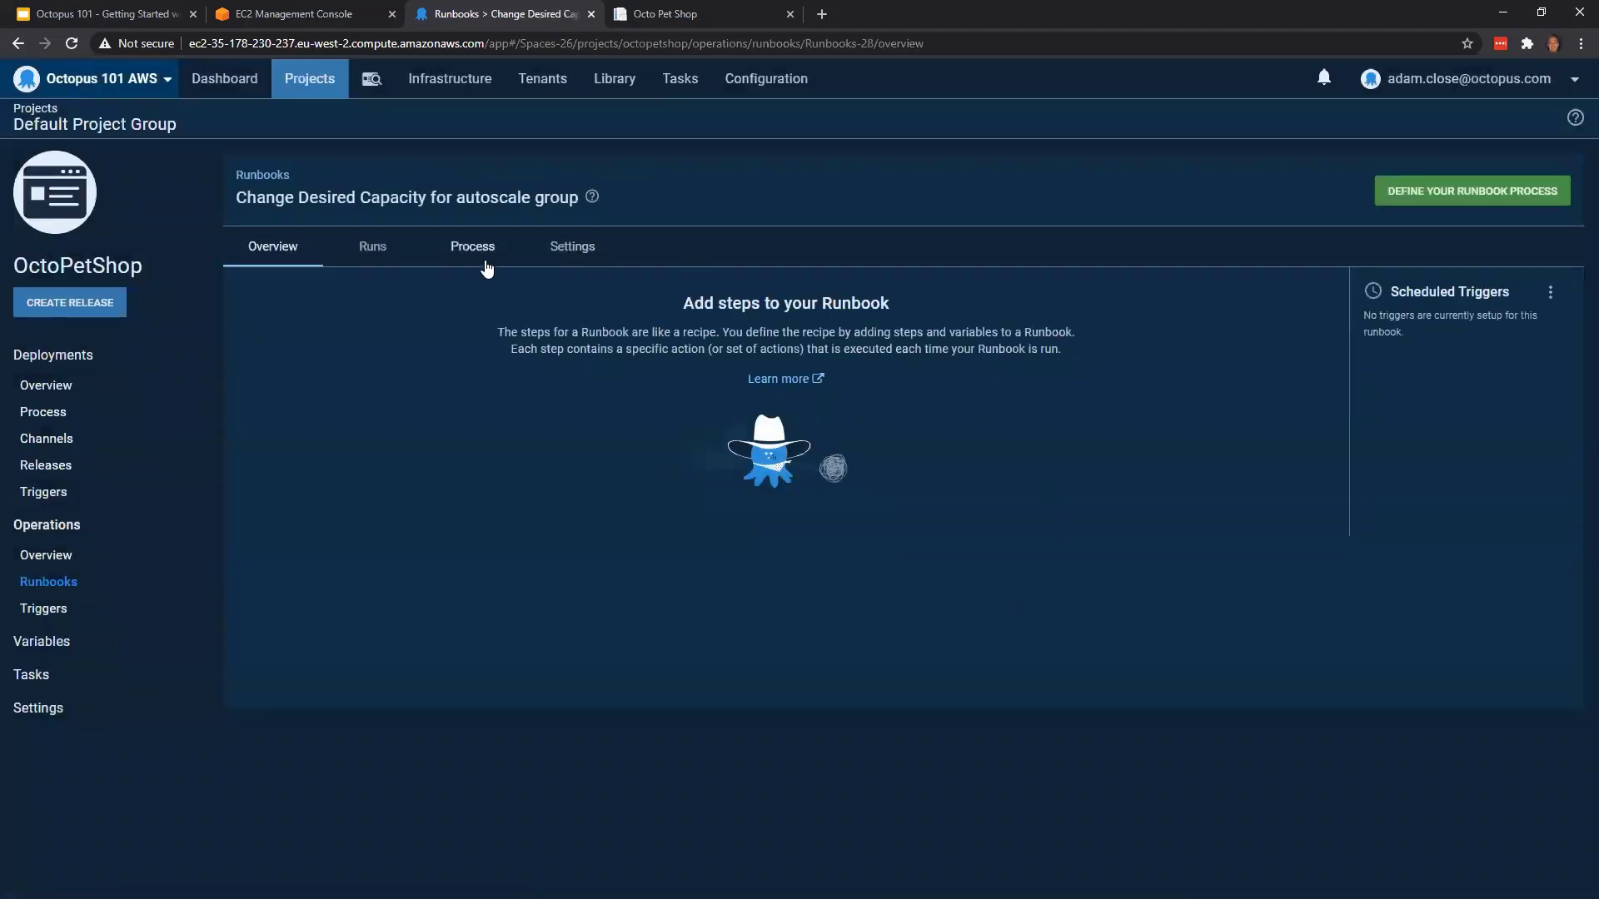
Add a Run an AWS CLI Script step to the runbook's process and name it "Change Capacity"
{"action": "left_click", "coordinate": [460, 254]}
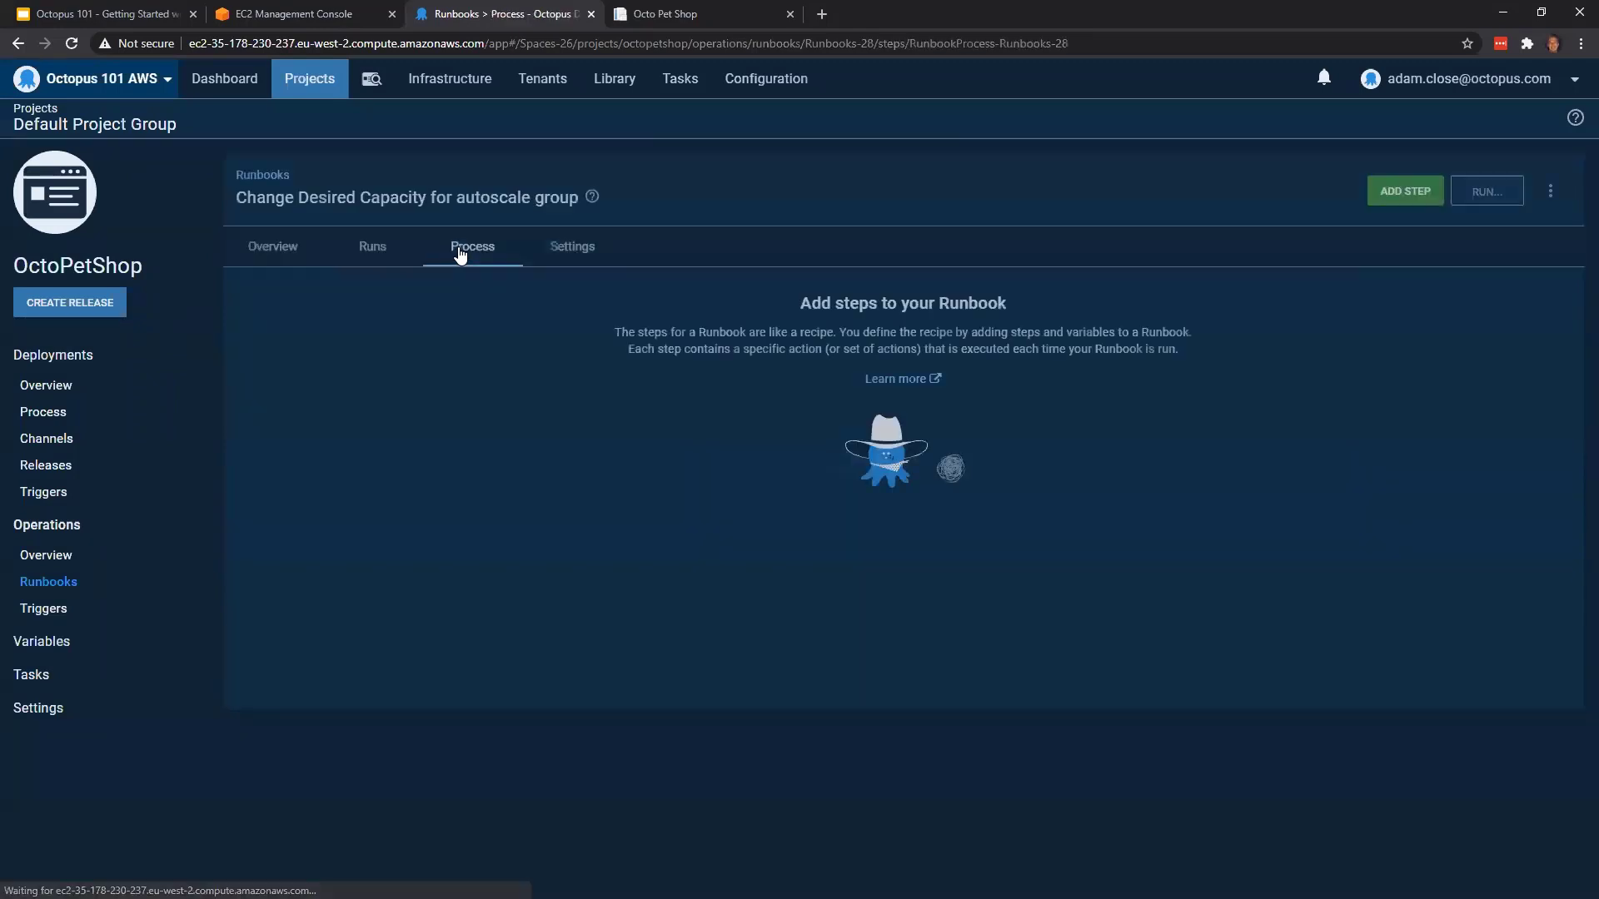
{"action": "left_click", "coordinate": [1385, 199]}
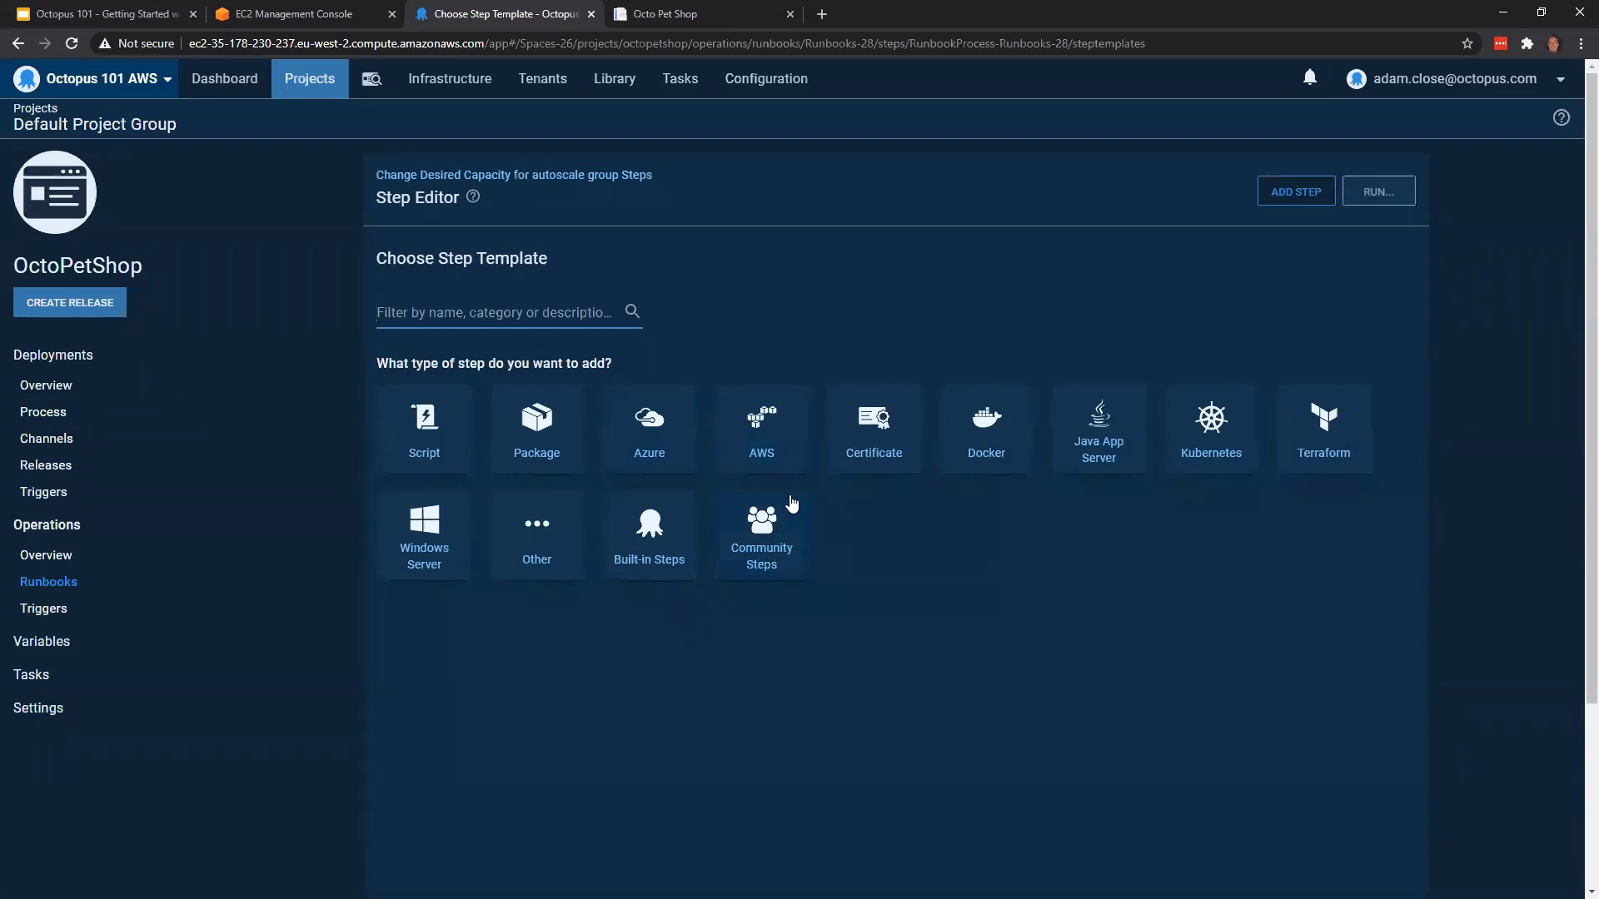
{"action": "left_click", "coordinate": [773, 435]}
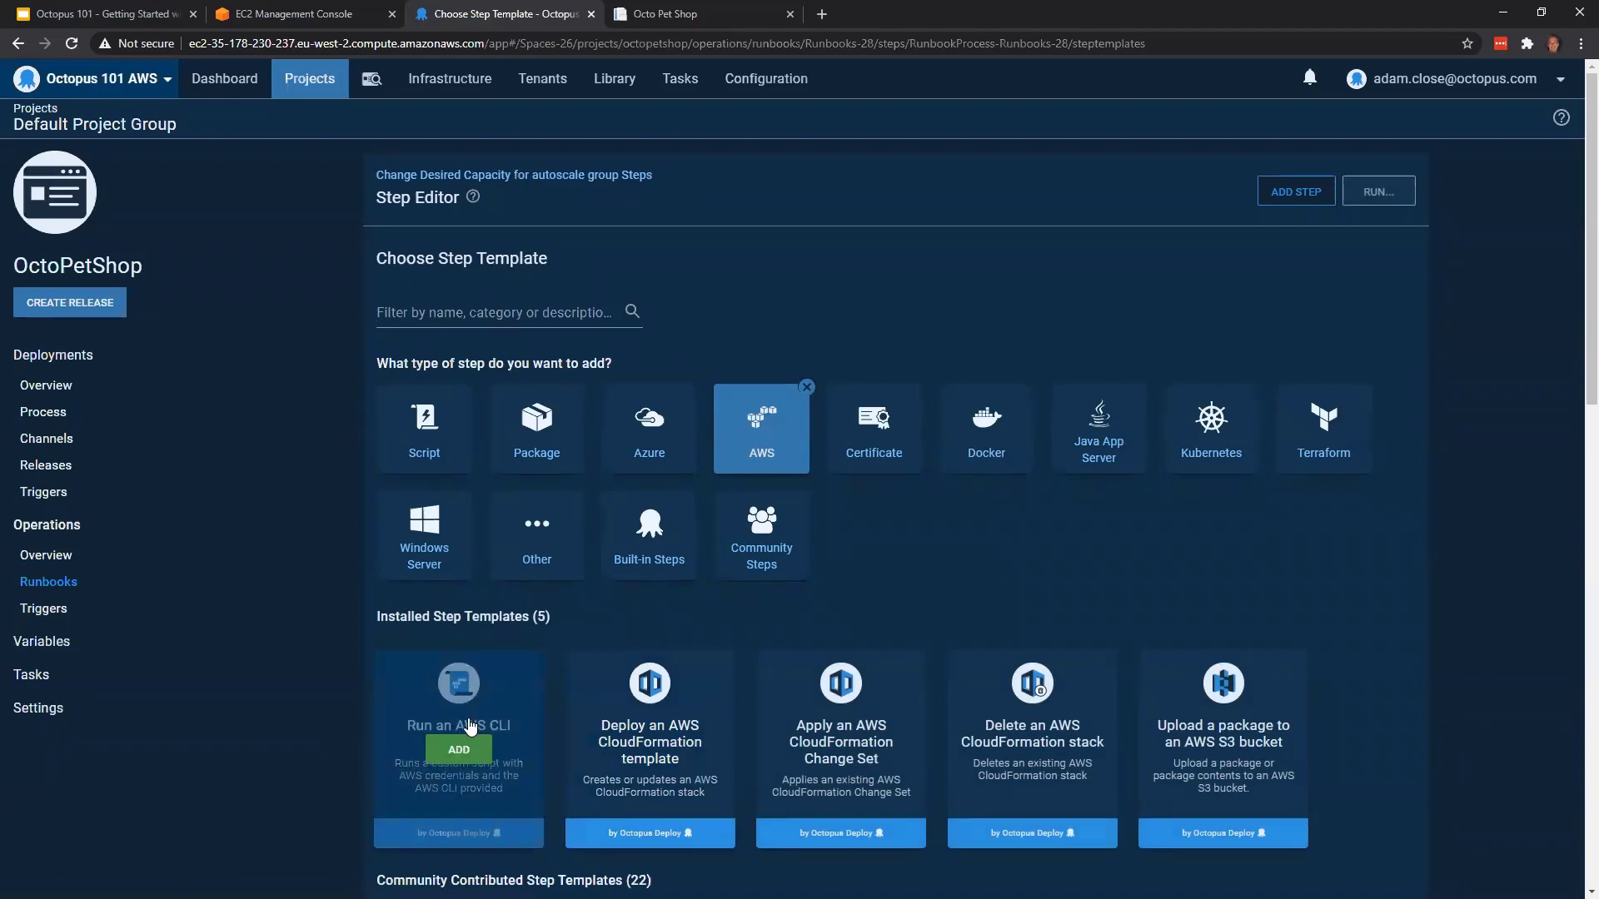
{"action": "left_click", "coordinate": [461, 749]}
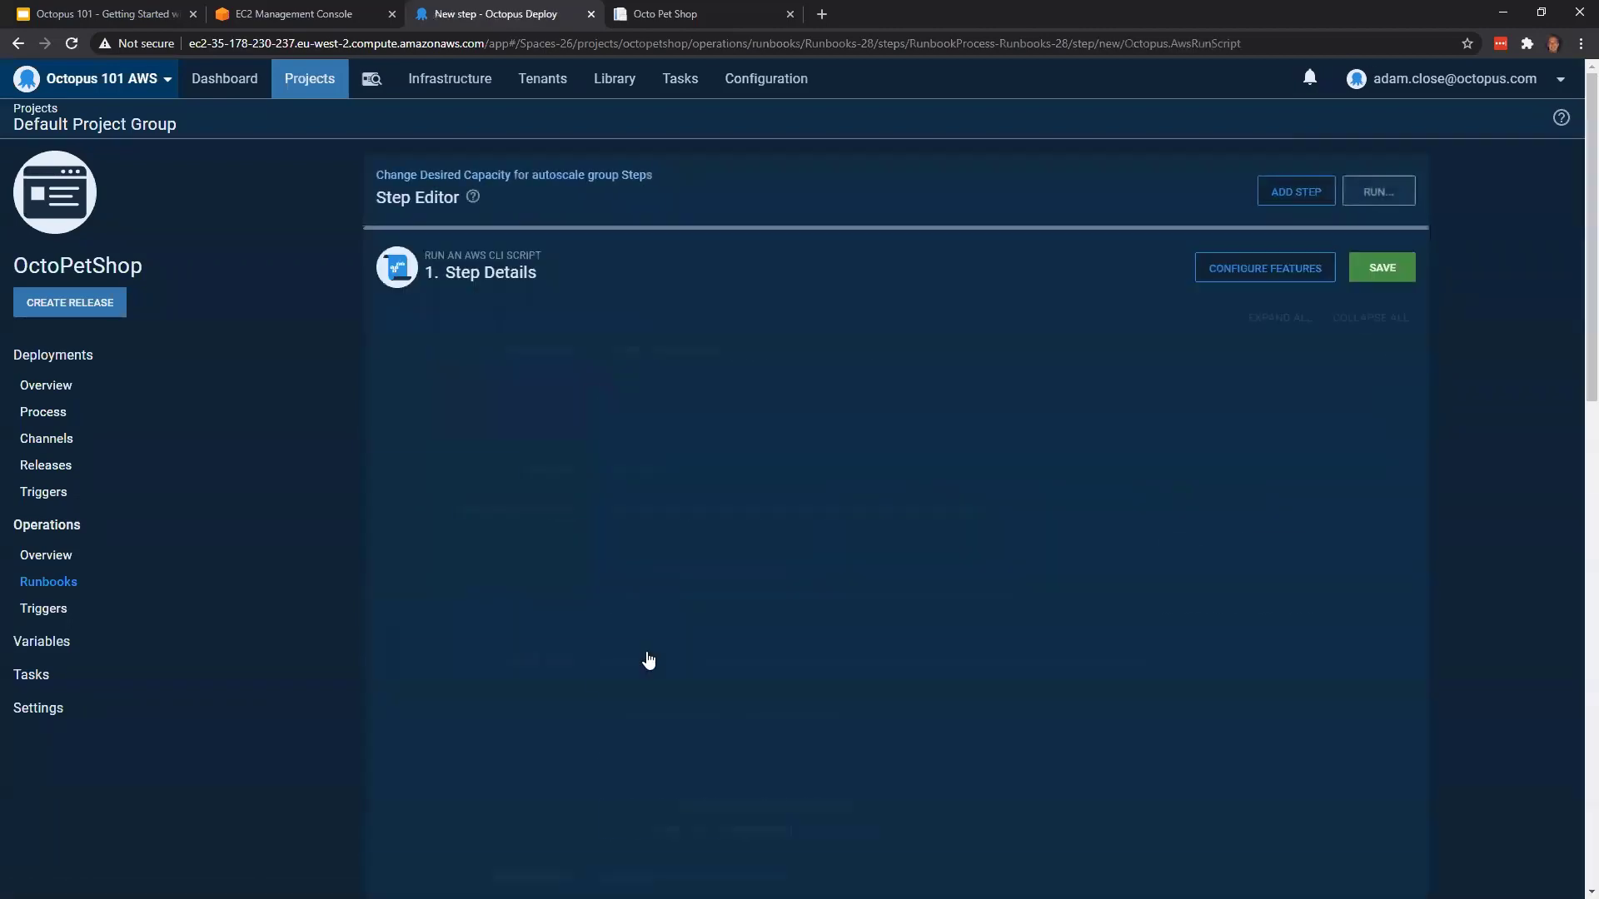
{"action": "scroll", "coordinate": [631, 318], "scroll_direction": "down", "scroll_amount": 1}
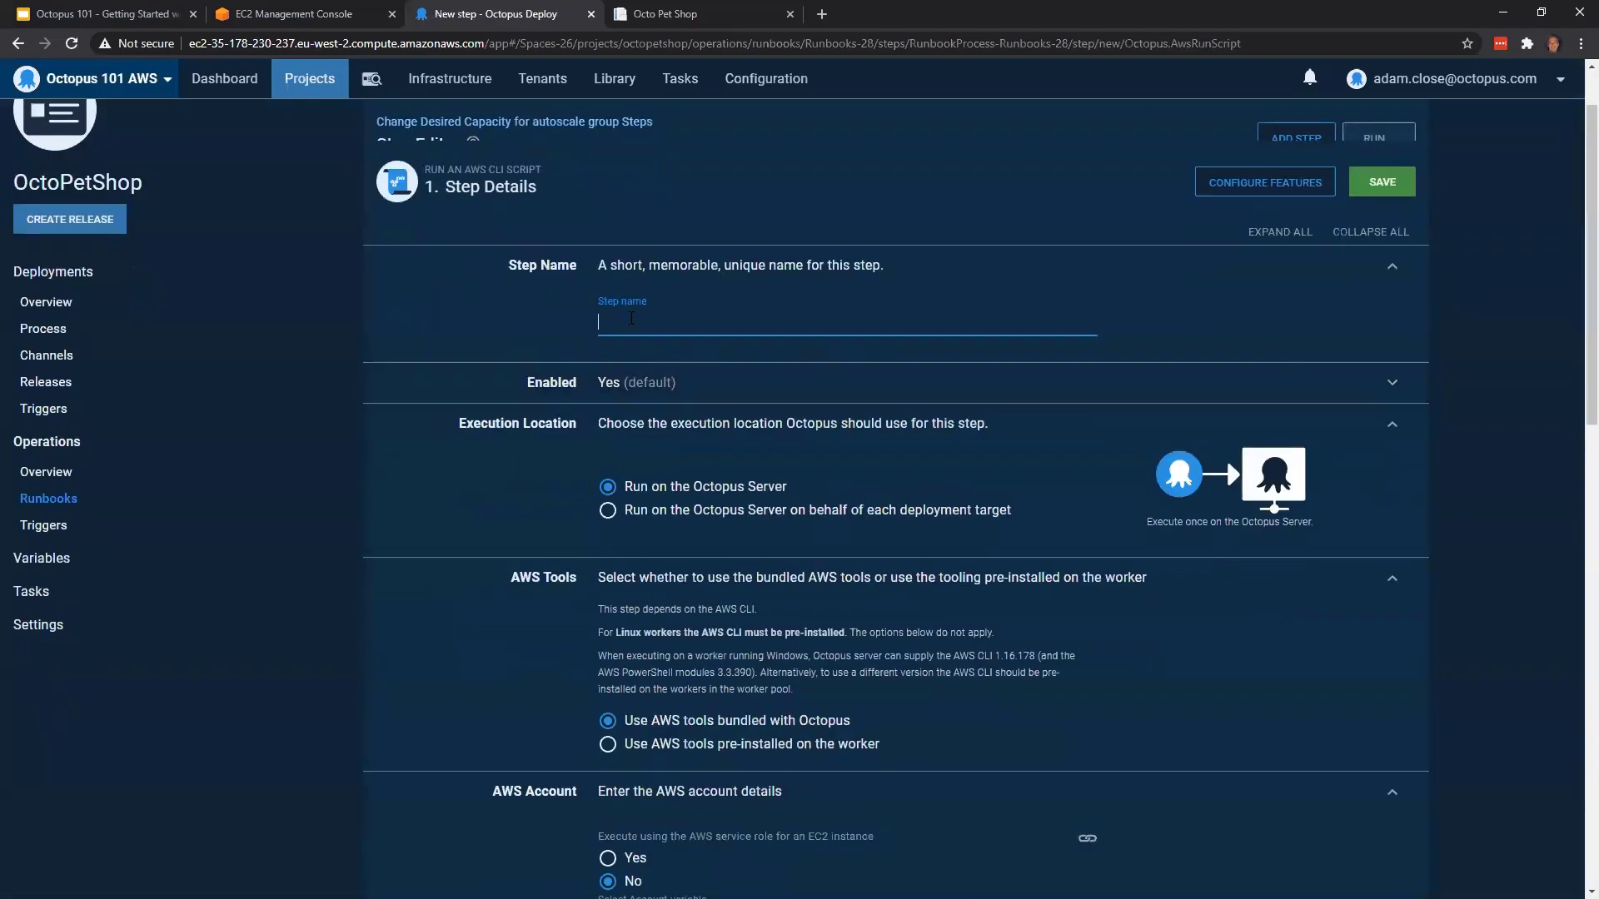
{"action": "type", "text": "Change Capacity"}
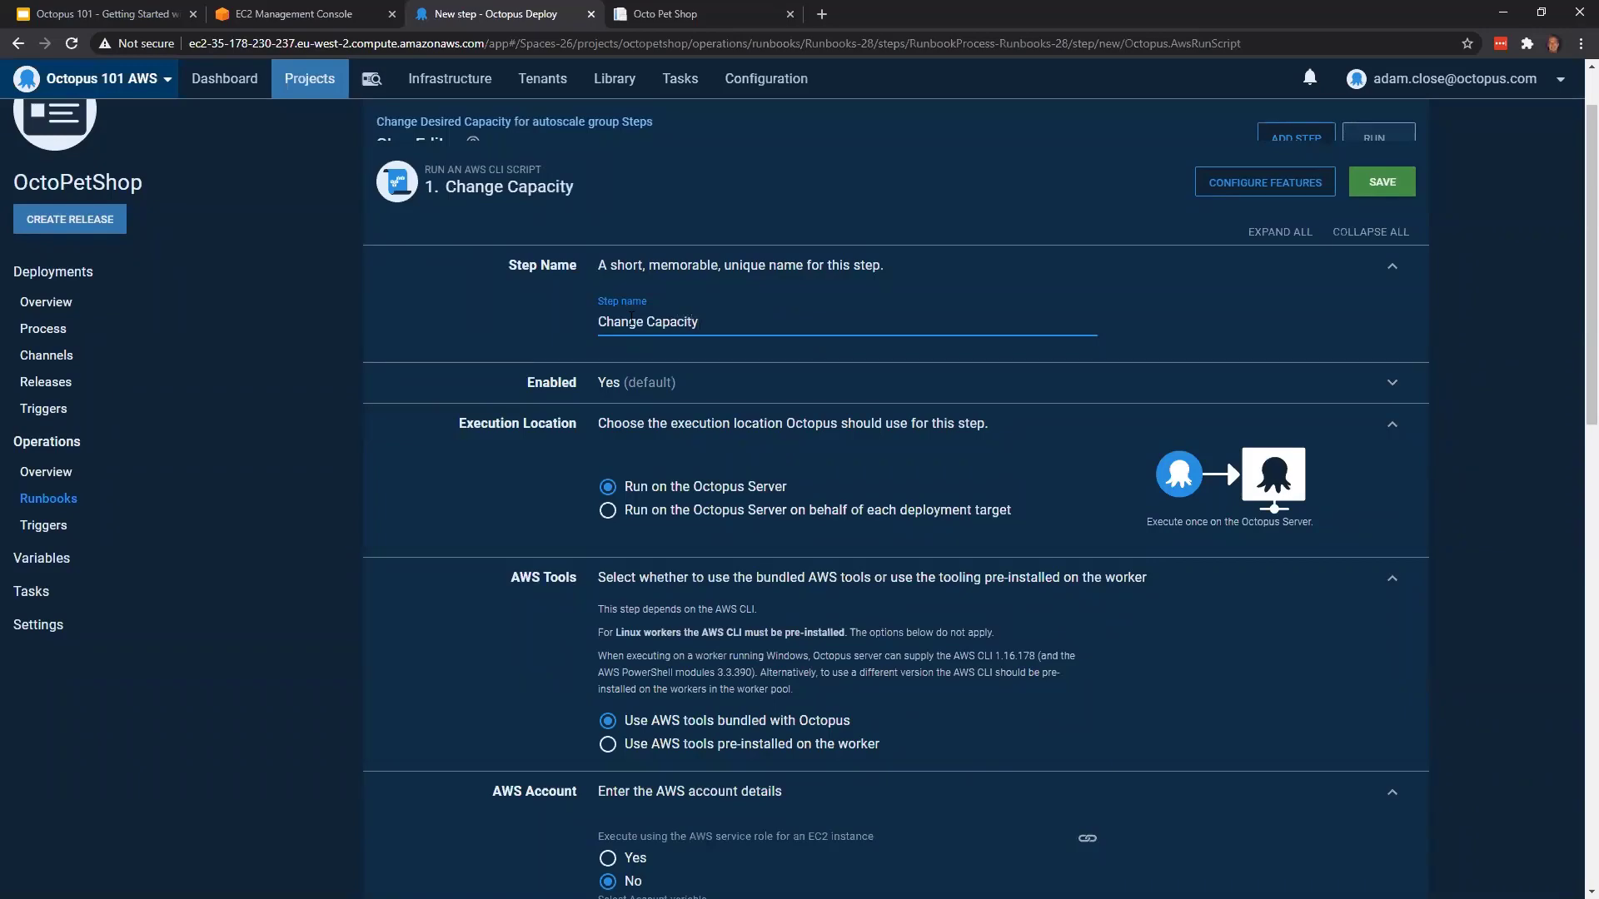
{"action": "scroll", "coordinate": [741, 398], "scroll_direction": "down", "scroll_amount": 2}
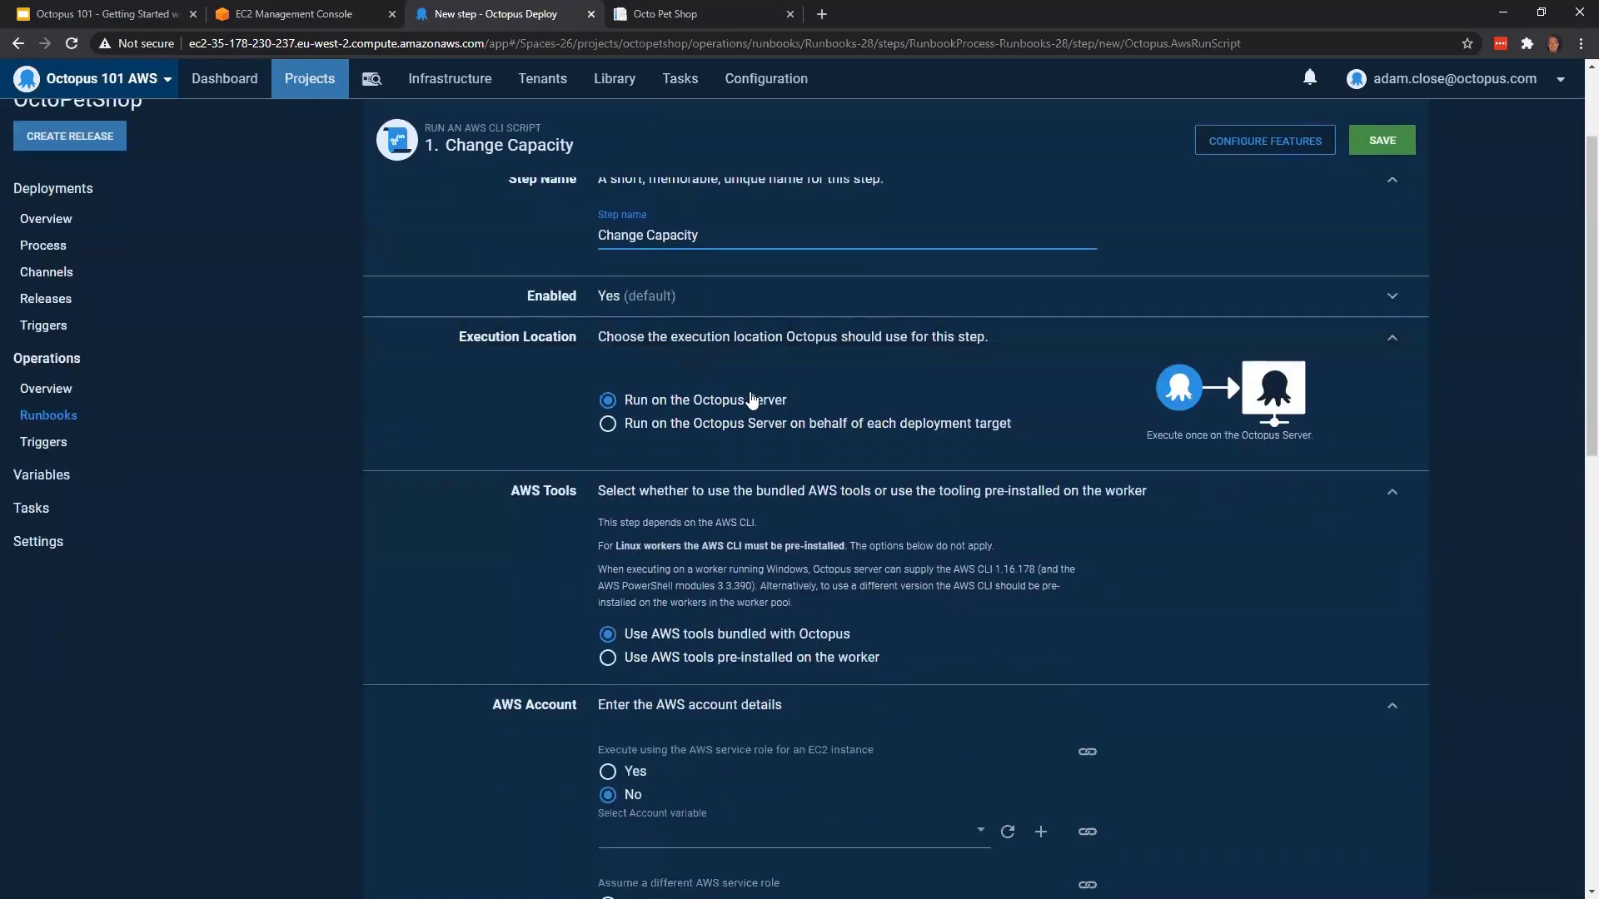
Select Project.AWS.Account as the account variable for the Change Capacity step
{"action": "scroll", "coordinate": [749, 400], "scroll_direction": "down", "scroll_amount": 1}
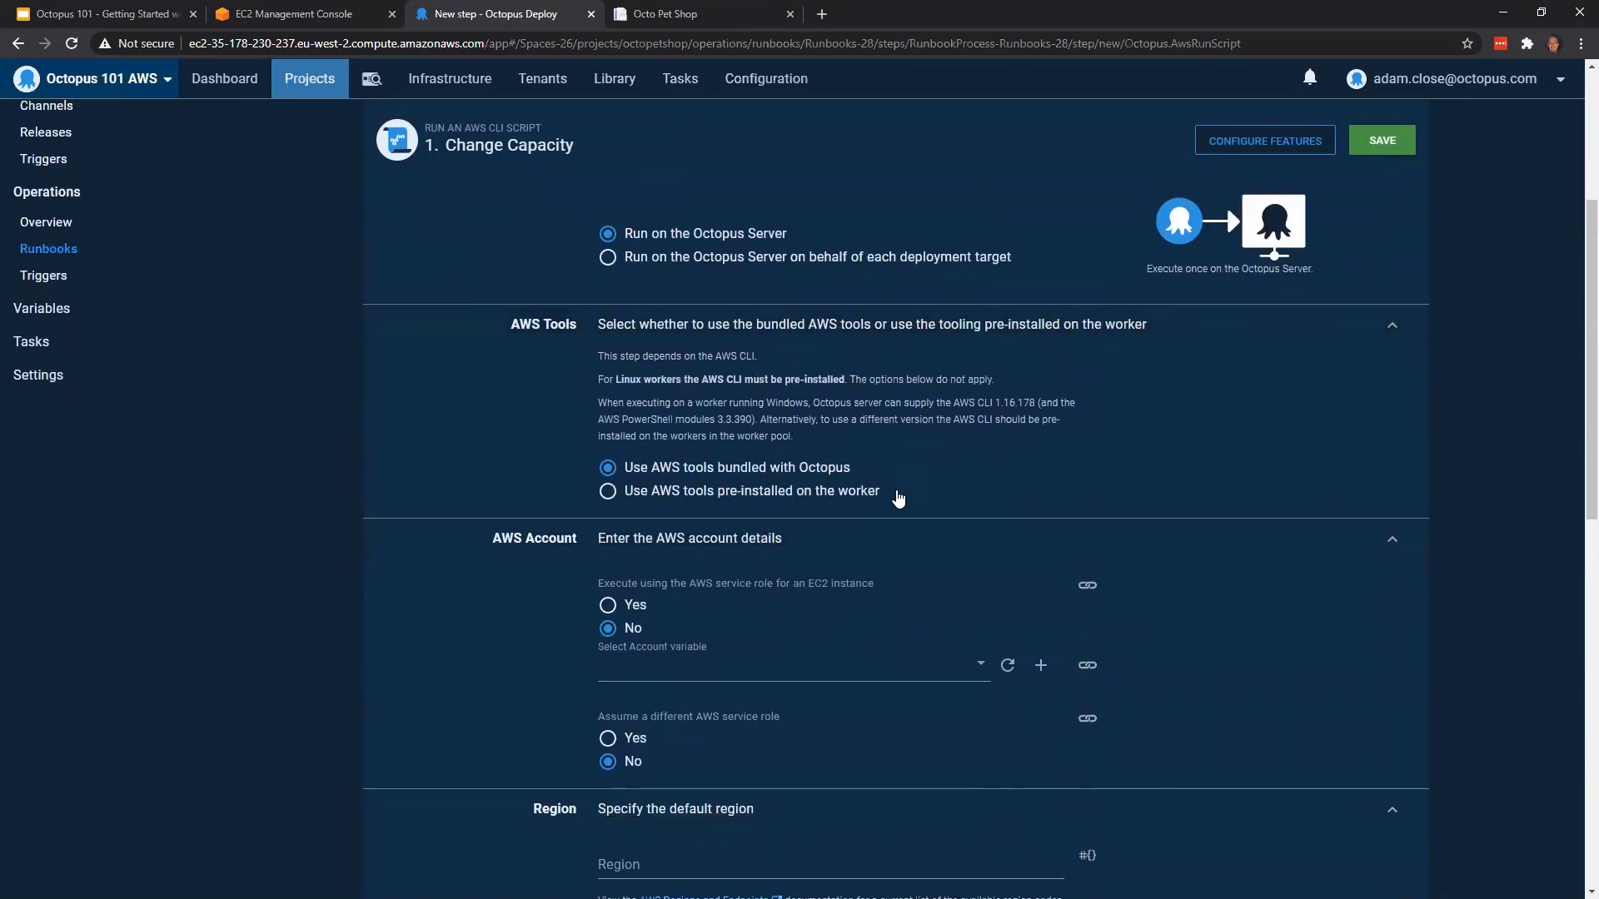
{"action": "scroll", "coordinate": [866, 558], "scroll_direction": "down", "scroll_amount": 1}
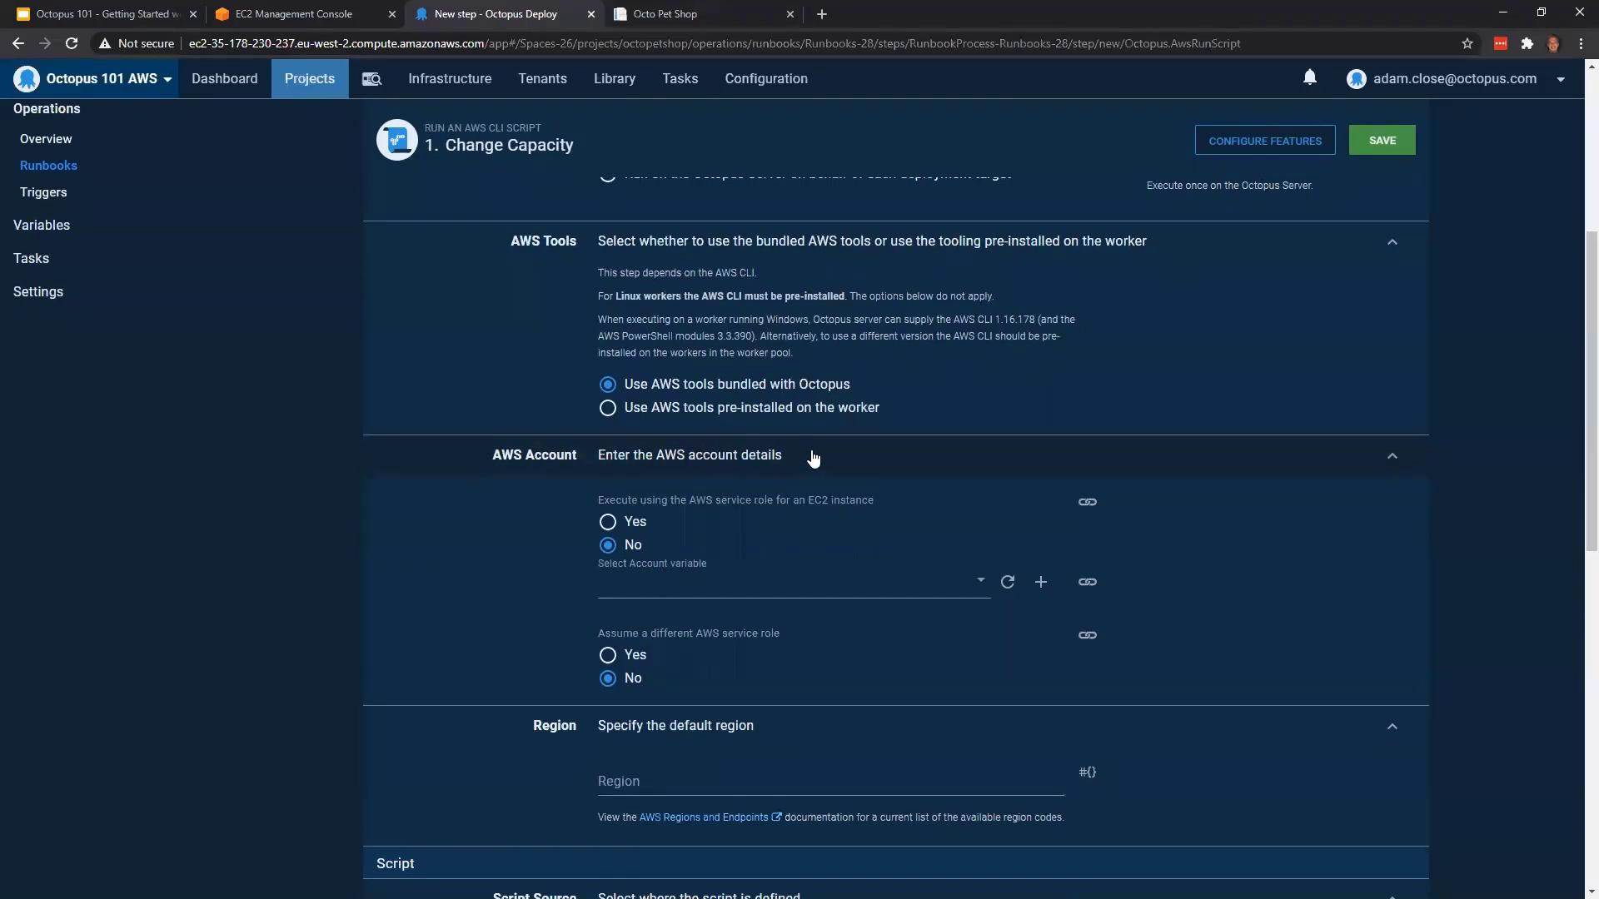
{"action": "left_click", "coordinate": [854, 582]}
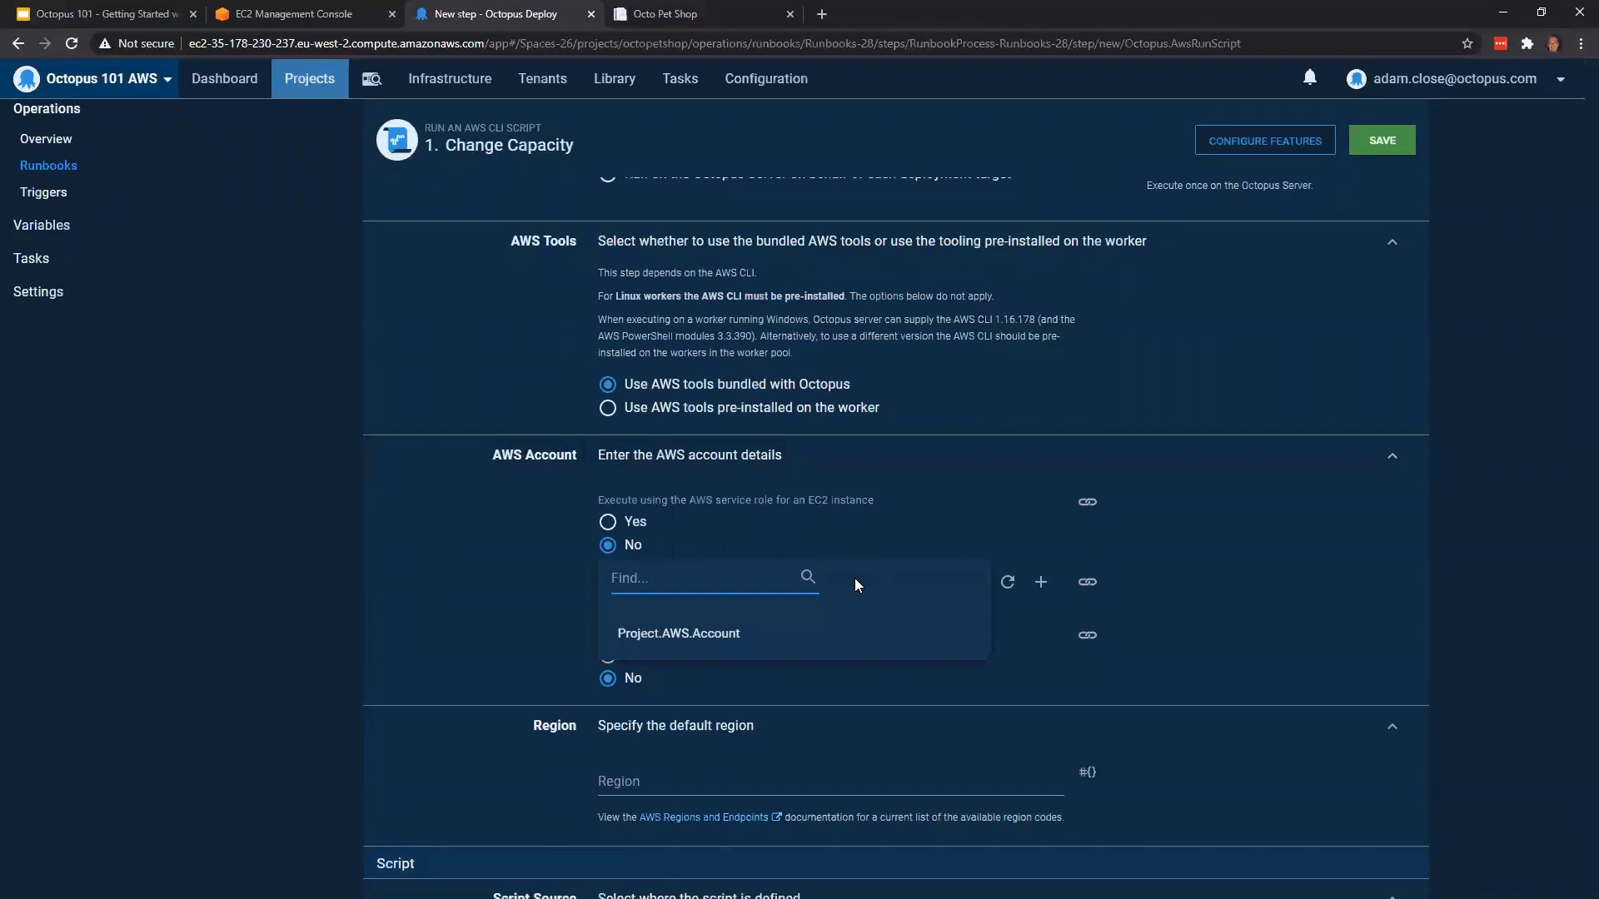
{"action": "left_click", "coordinate": [697, 637]}
Set the step's default region to the project variable Project.AWS.Region
{"action": "scroll", "coordinate": [1214, 528], "scroll_direction": "down", "scroll_amount": 2}
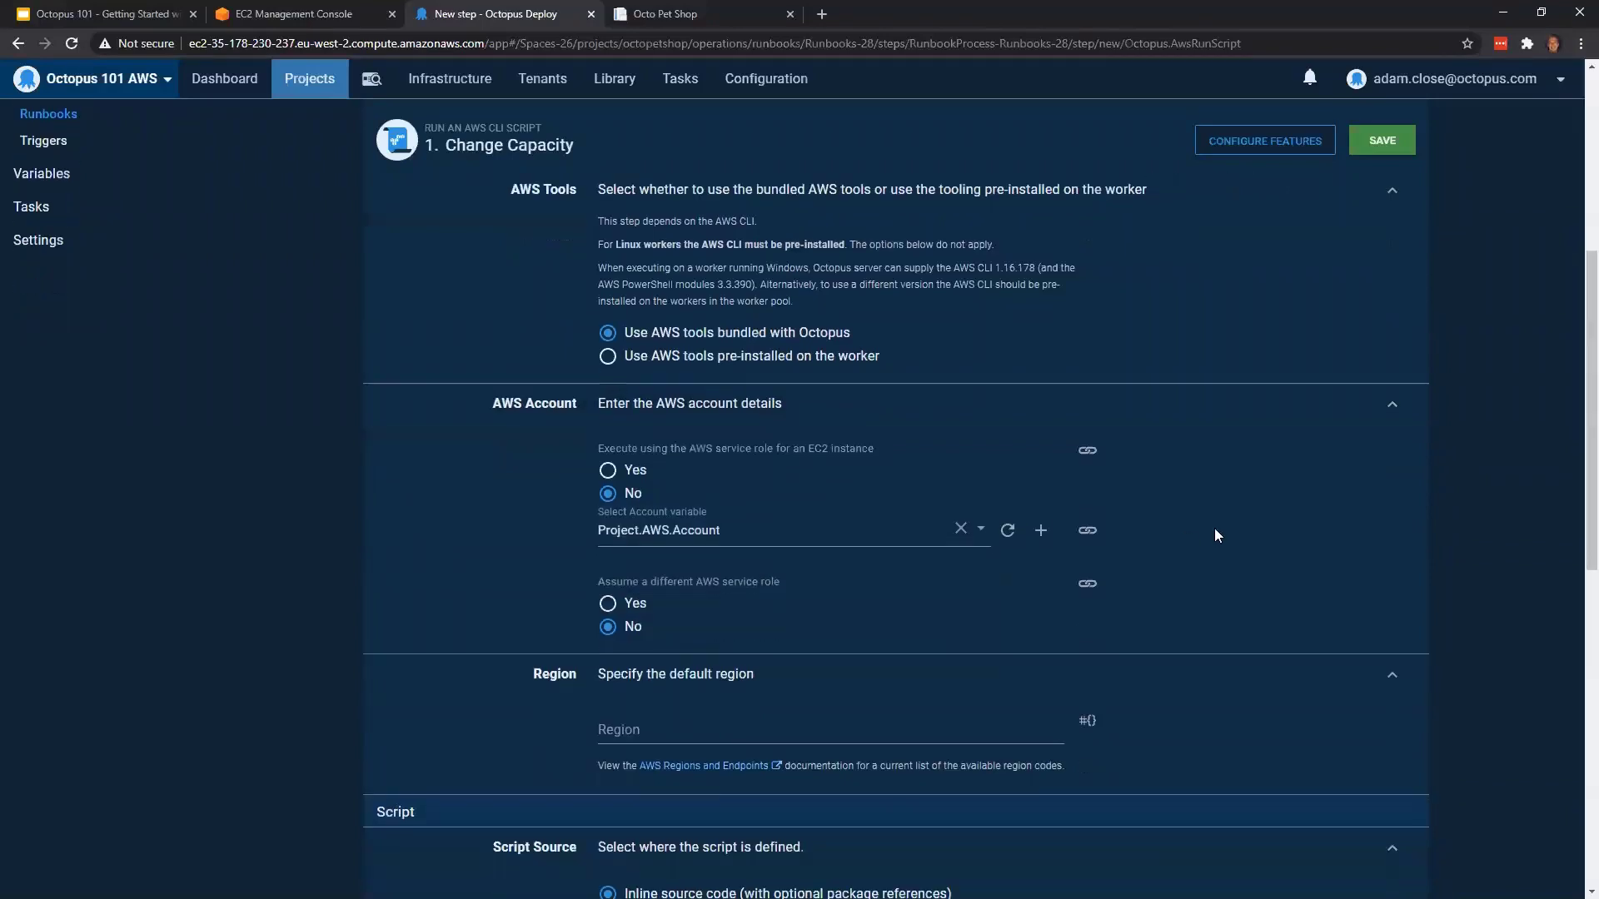
{"action": "left_click", "coordinate": [908, 615]}
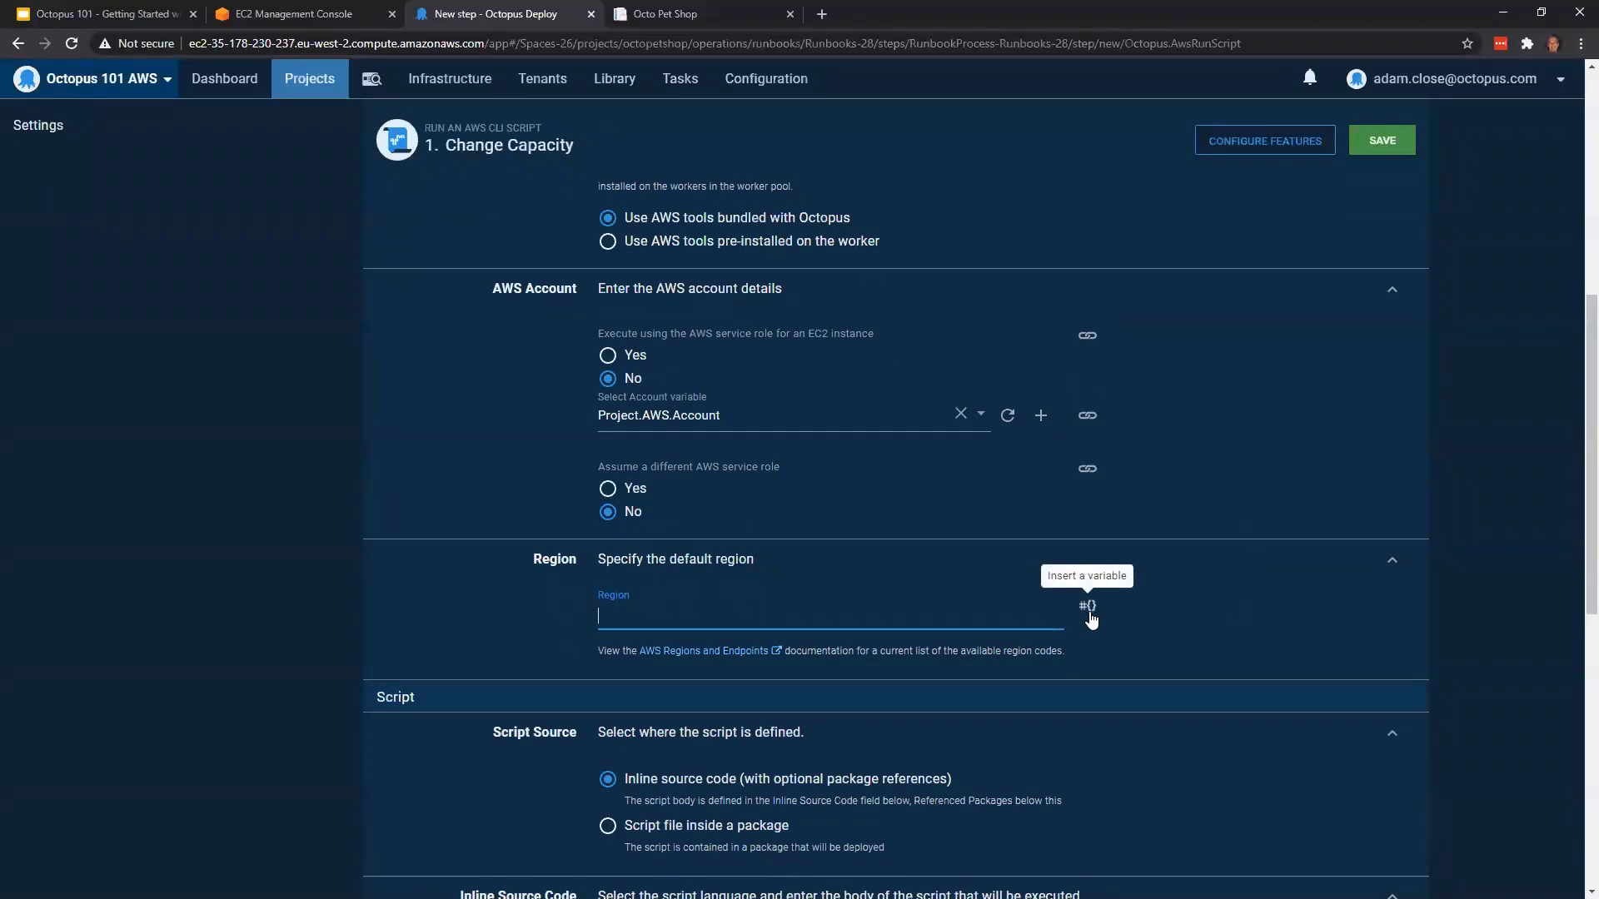
{"action": "left_click", "coordinate": [1088, 608]}
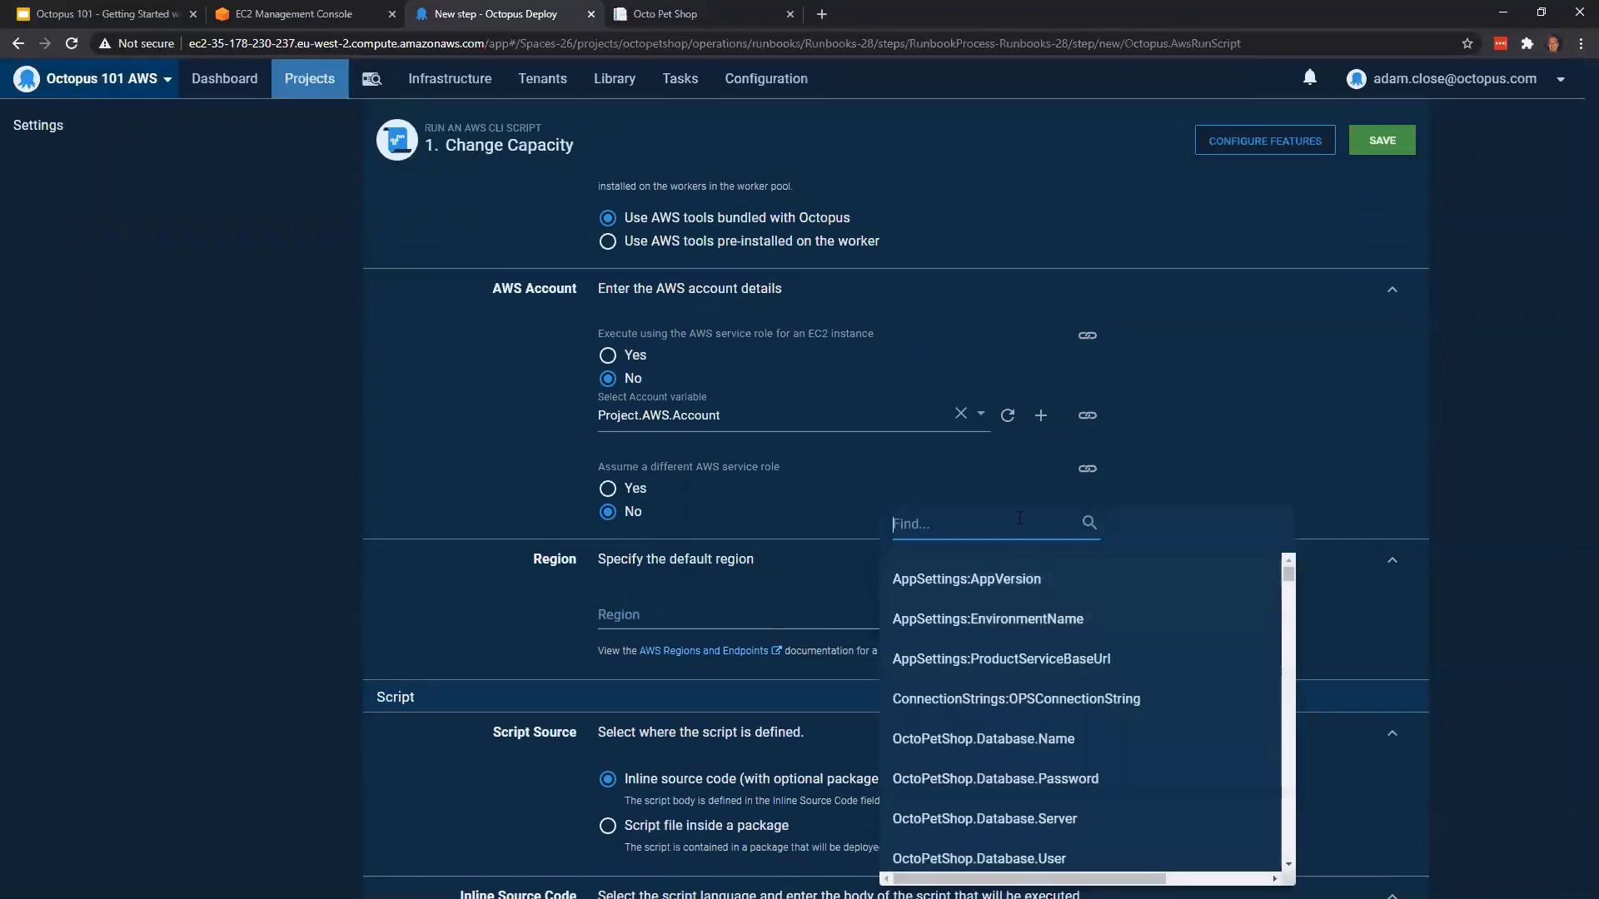
{"action": "type", "text": "proj"}
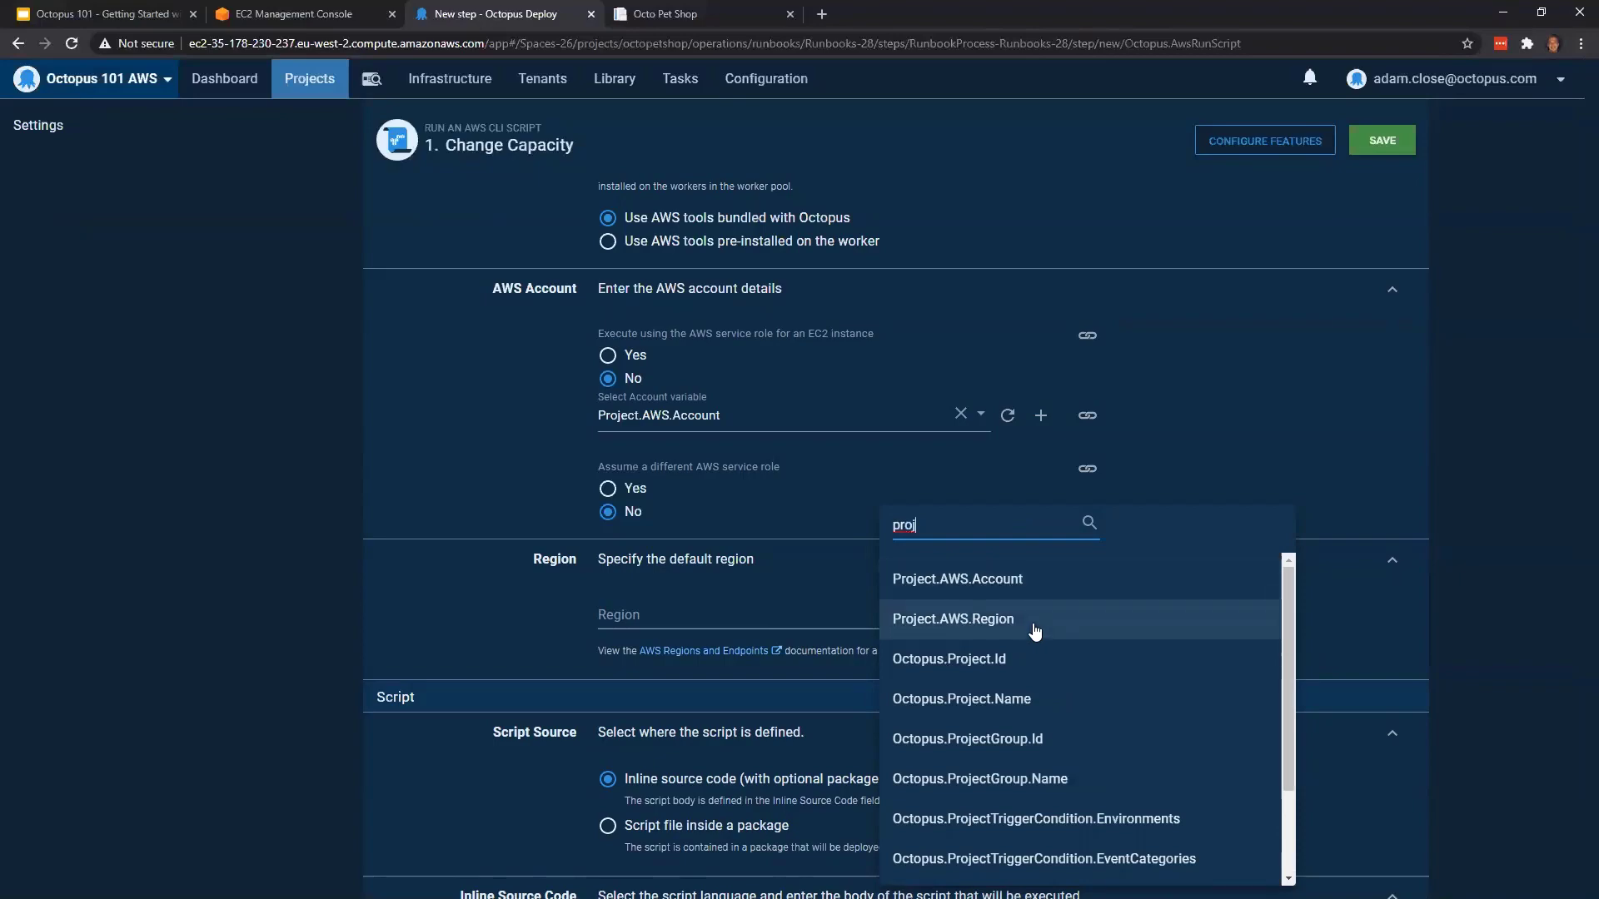
{"action": "left_click", "coordinate": [1033, 633]}
Enter the inline PowerShell script "aws autoscaling set-desired-capacity --auto-scaling-group-name $GroupName --desired-capacity $DesiredCapacity" in the expanded code editor
{"action": "scroll", "coordinate": [1195, 576], "scroll_direction": "down", "scroll_amount": 4}
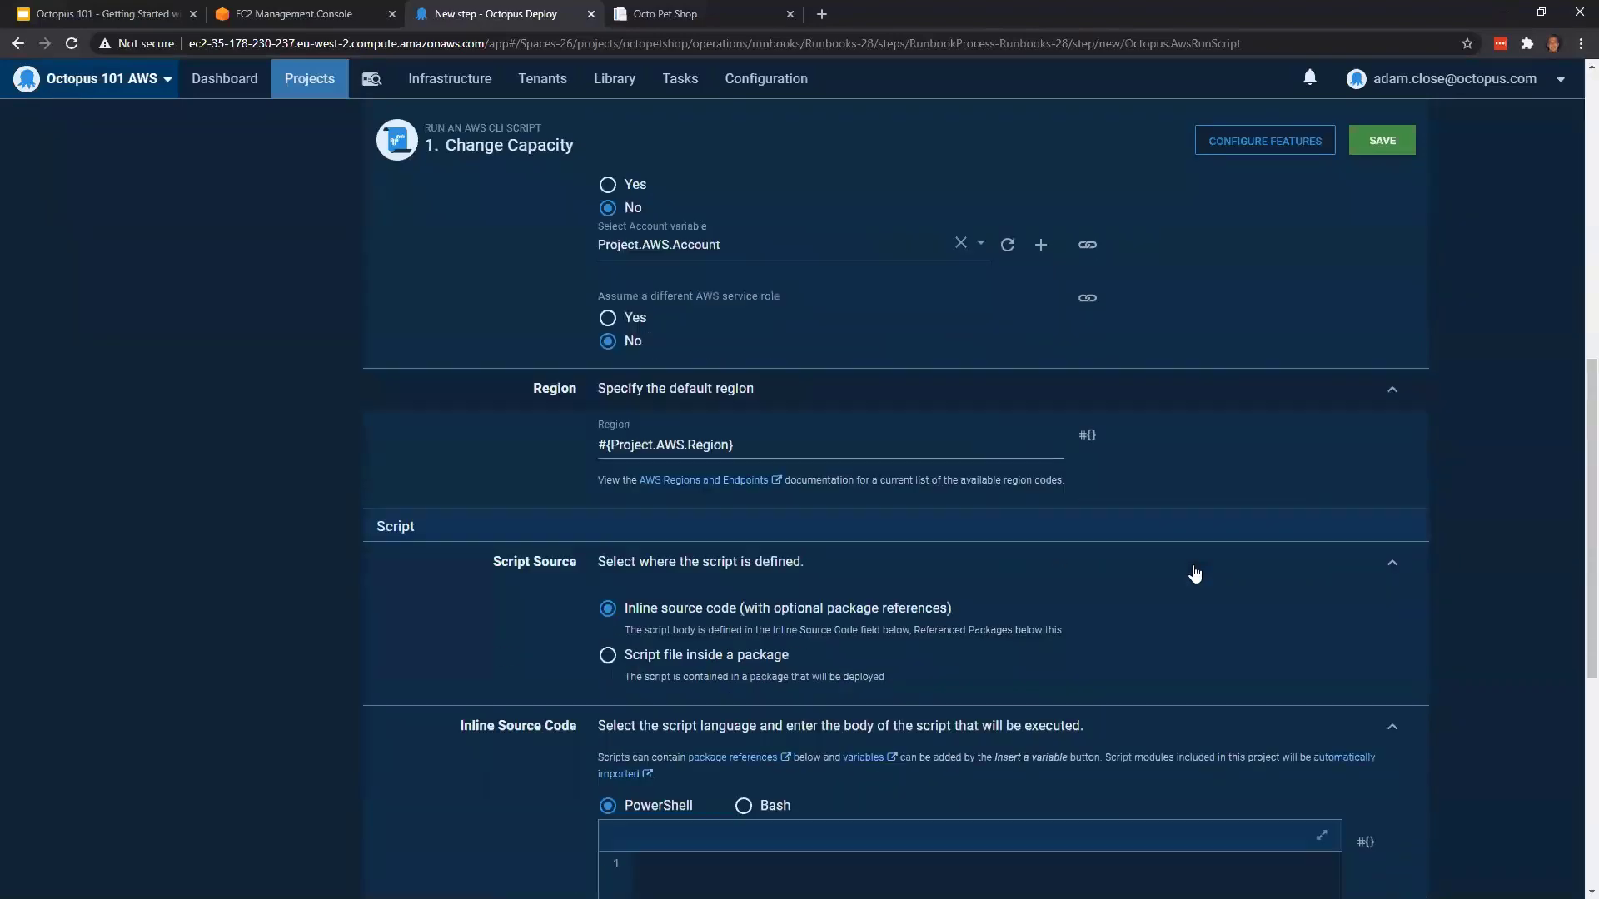
{"action": "left_click", "coordinate": [748, 720]}
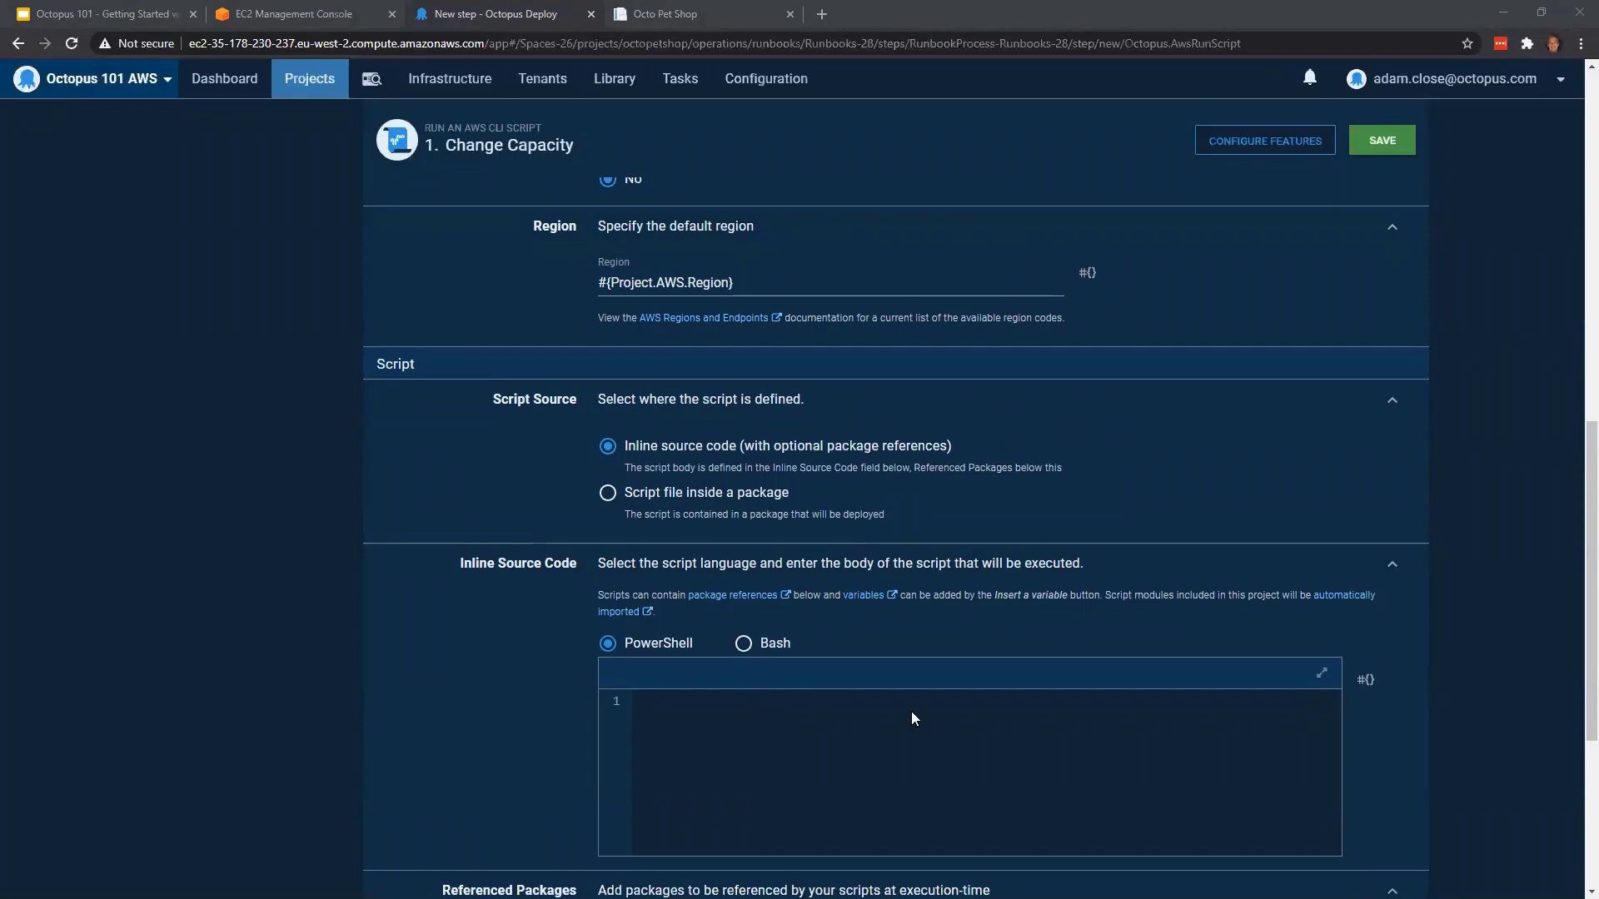
{"action": "left_click", "coordinate": [1321, 673]}
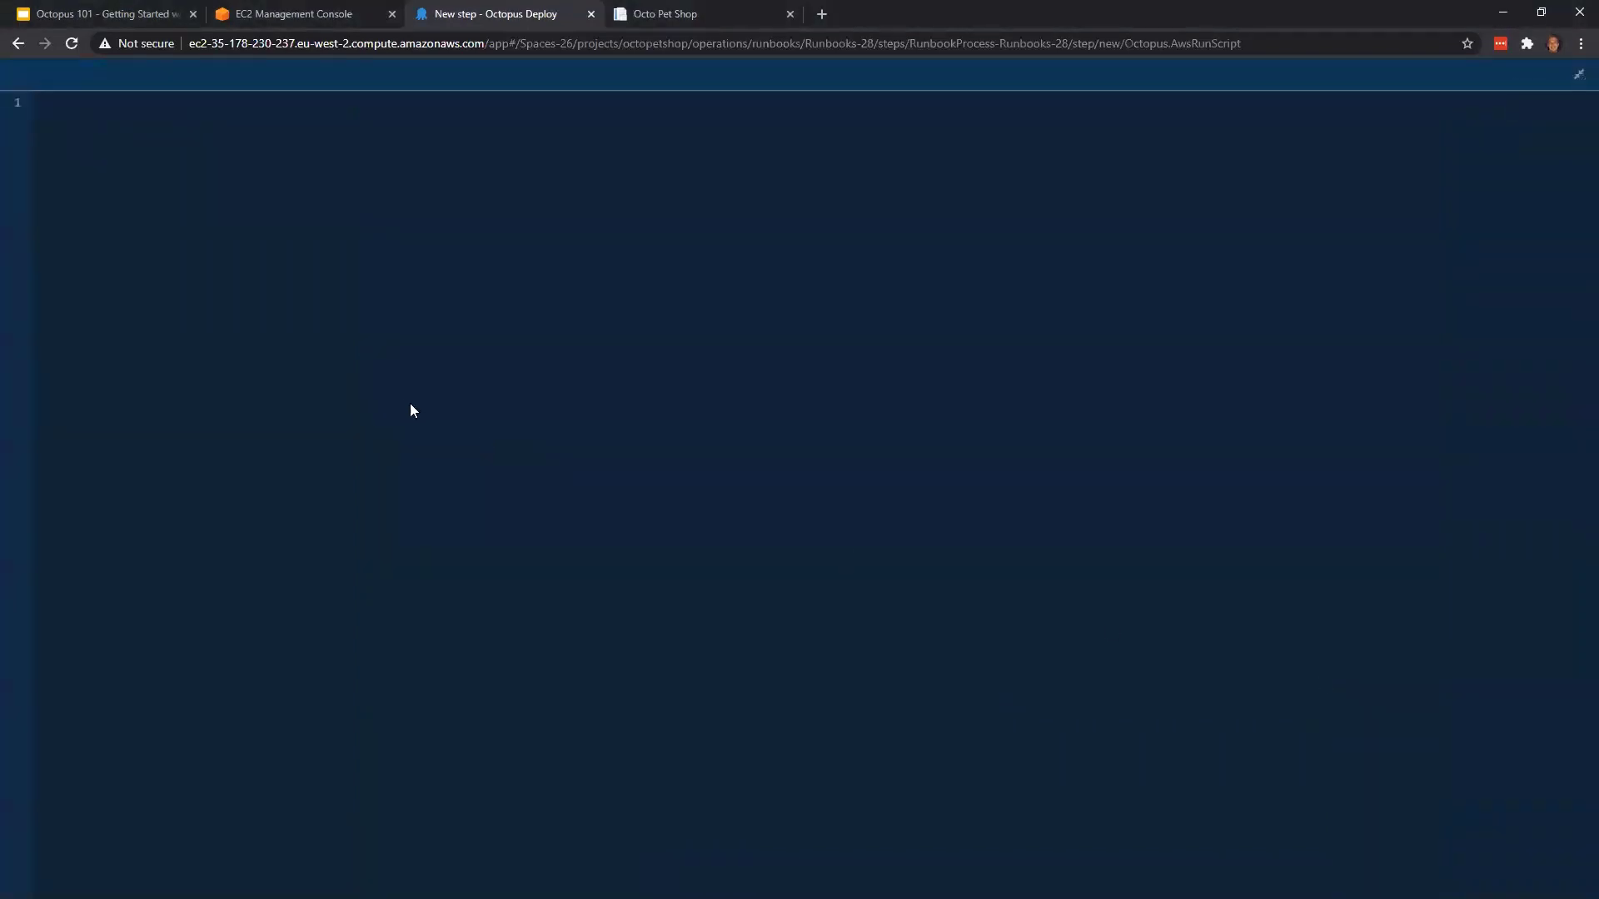
{"action": "type", "text": "aws autoscaling set-desired-capacity --auto-scaling-group-name $GroupName --desired-capacity $DesiredCapacity"}
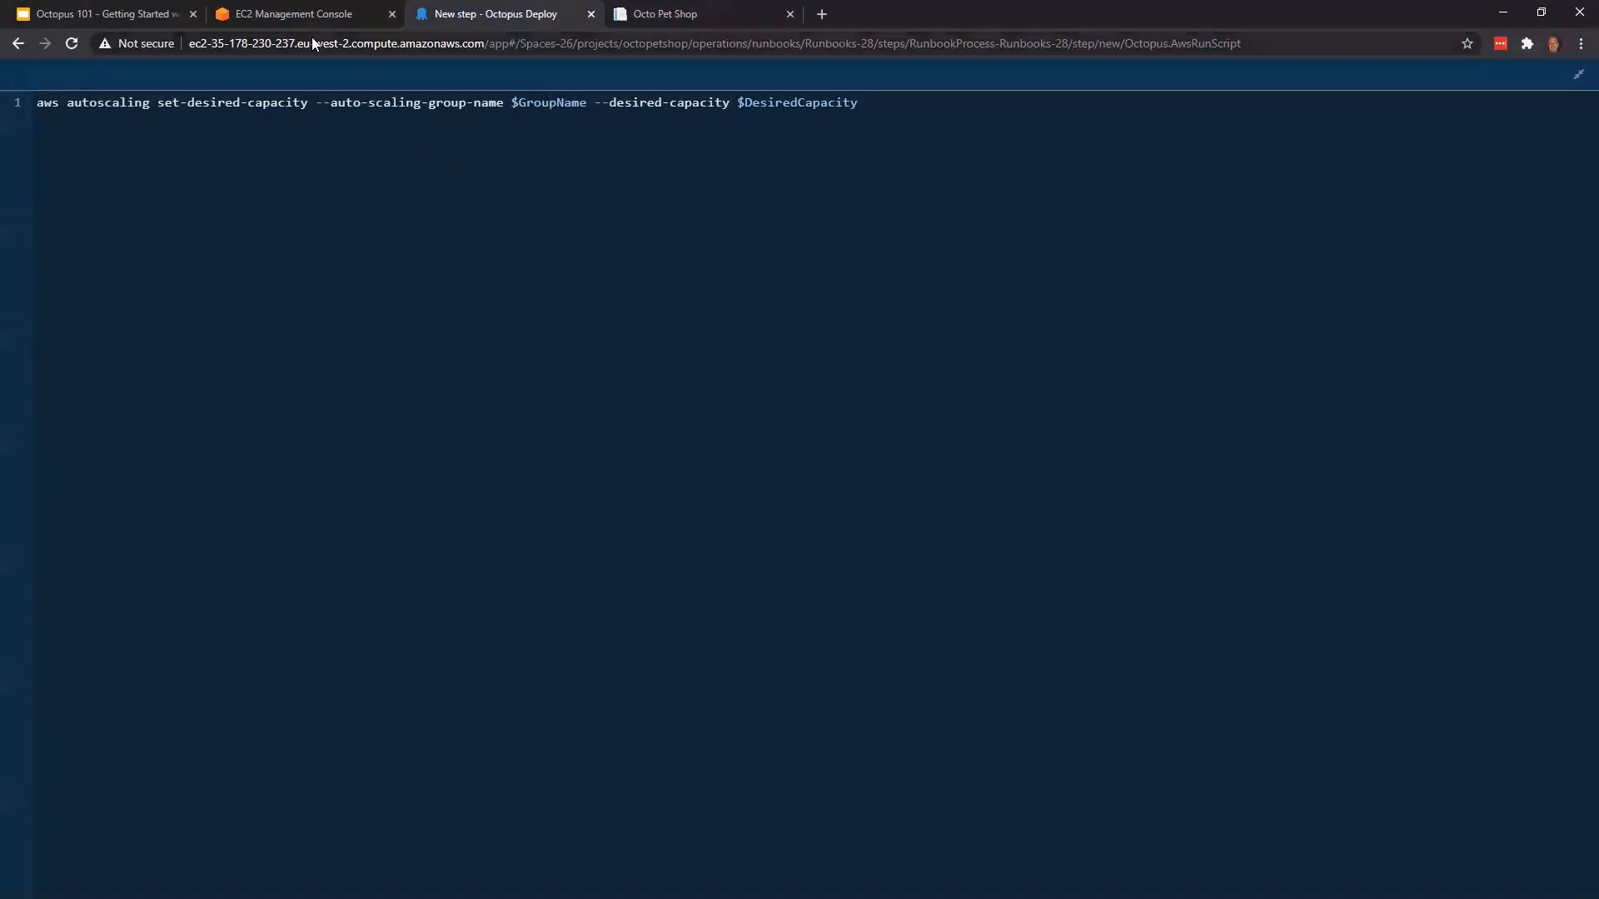
Replace $GroupName with octopus-asg-octopetshop copied from the EC2 console and $DesiredCapacity with 2, and leave the expanded script editor
{"action": "left_click", "coordinate": [298, 15]}
{"action": "left_click_drag", "start_coordinate": [1024, 293], "coordinate": [886, 295]}
{"action": "key", "text": "ctrl+c"}
{"action": "left_click", "coordinate": [513, 3]}
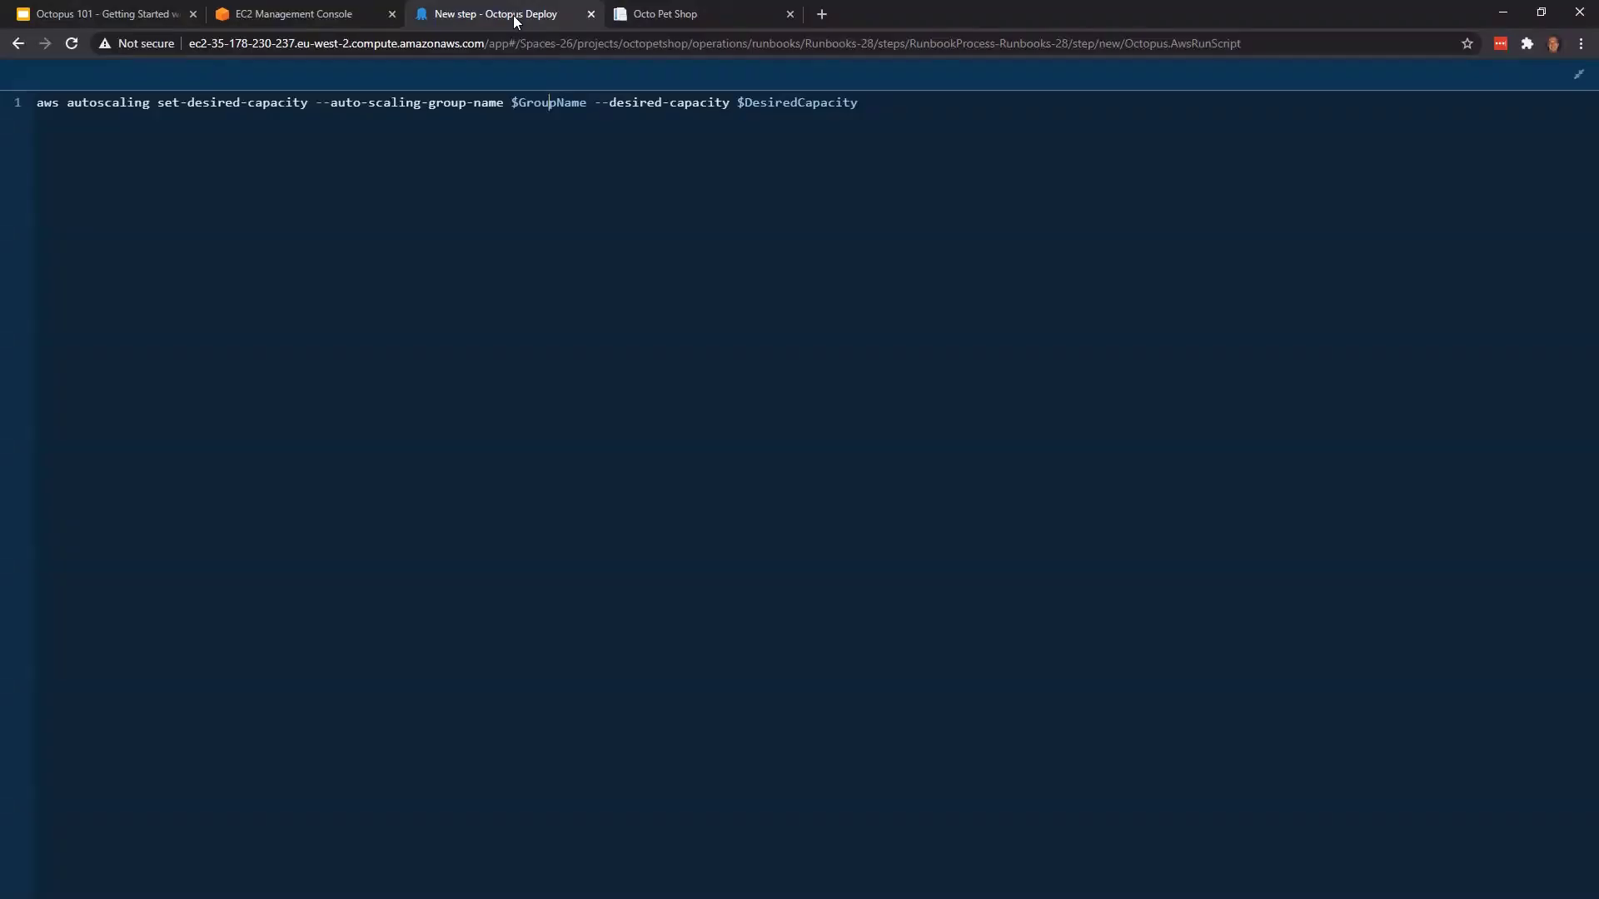
{"action": "double_click", "coordinate": [535, 103]}
{"action": "key", "text": "ctrl+v"}
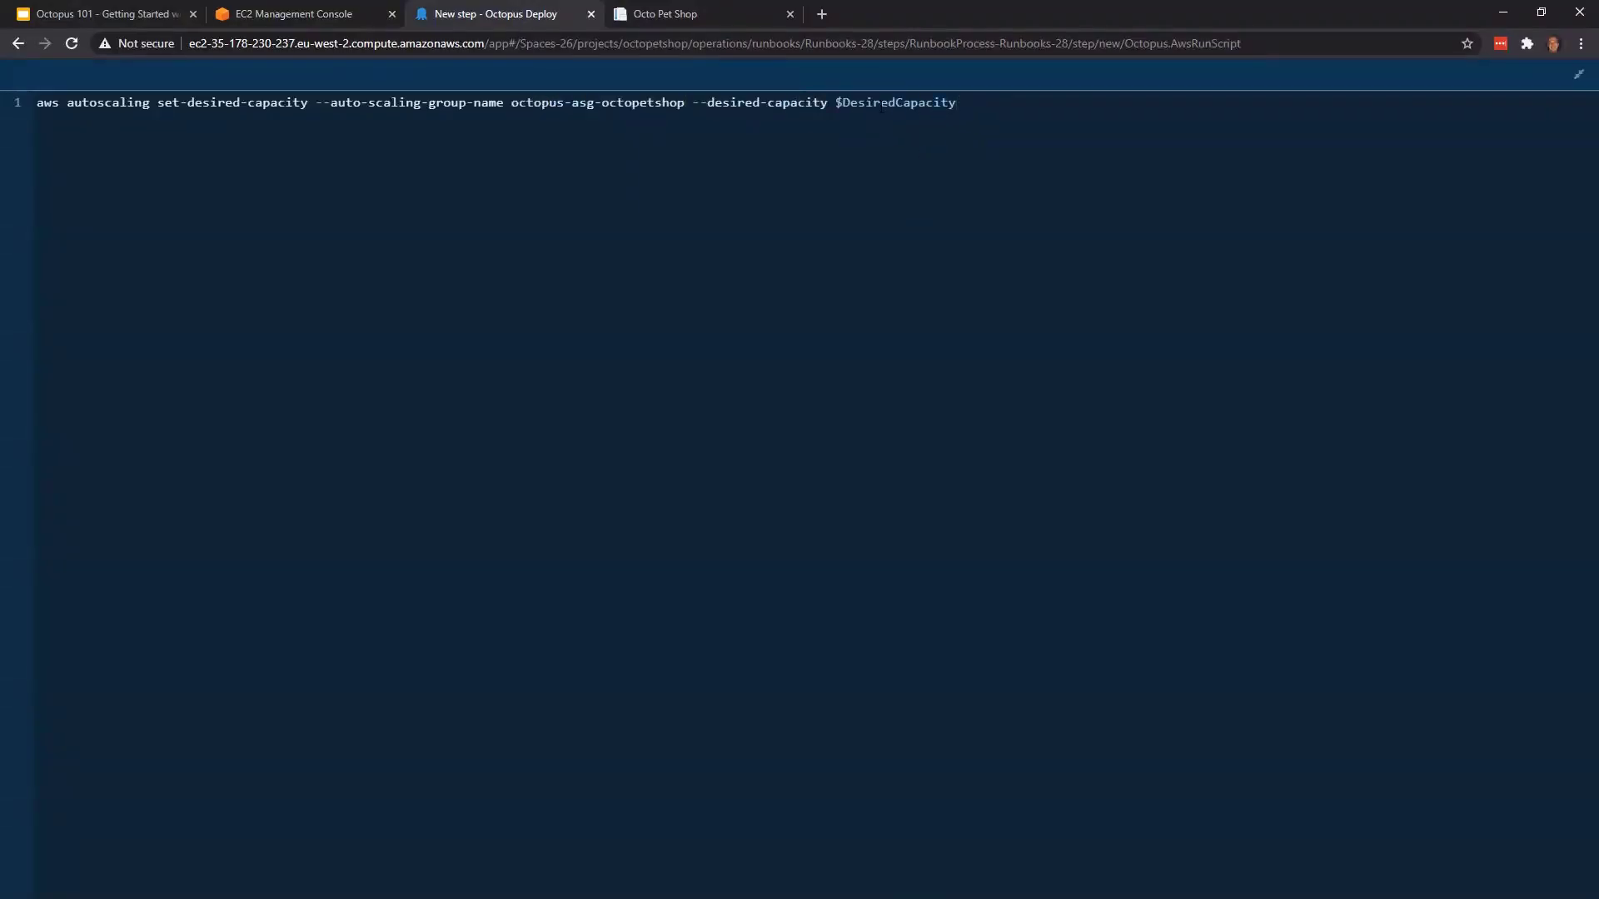
{"action": "double_click", "coordinate": [954, 103]}
{"action": "type", "text": "2"}
{"action": "left_click", "coordinate": [1578, 74]}
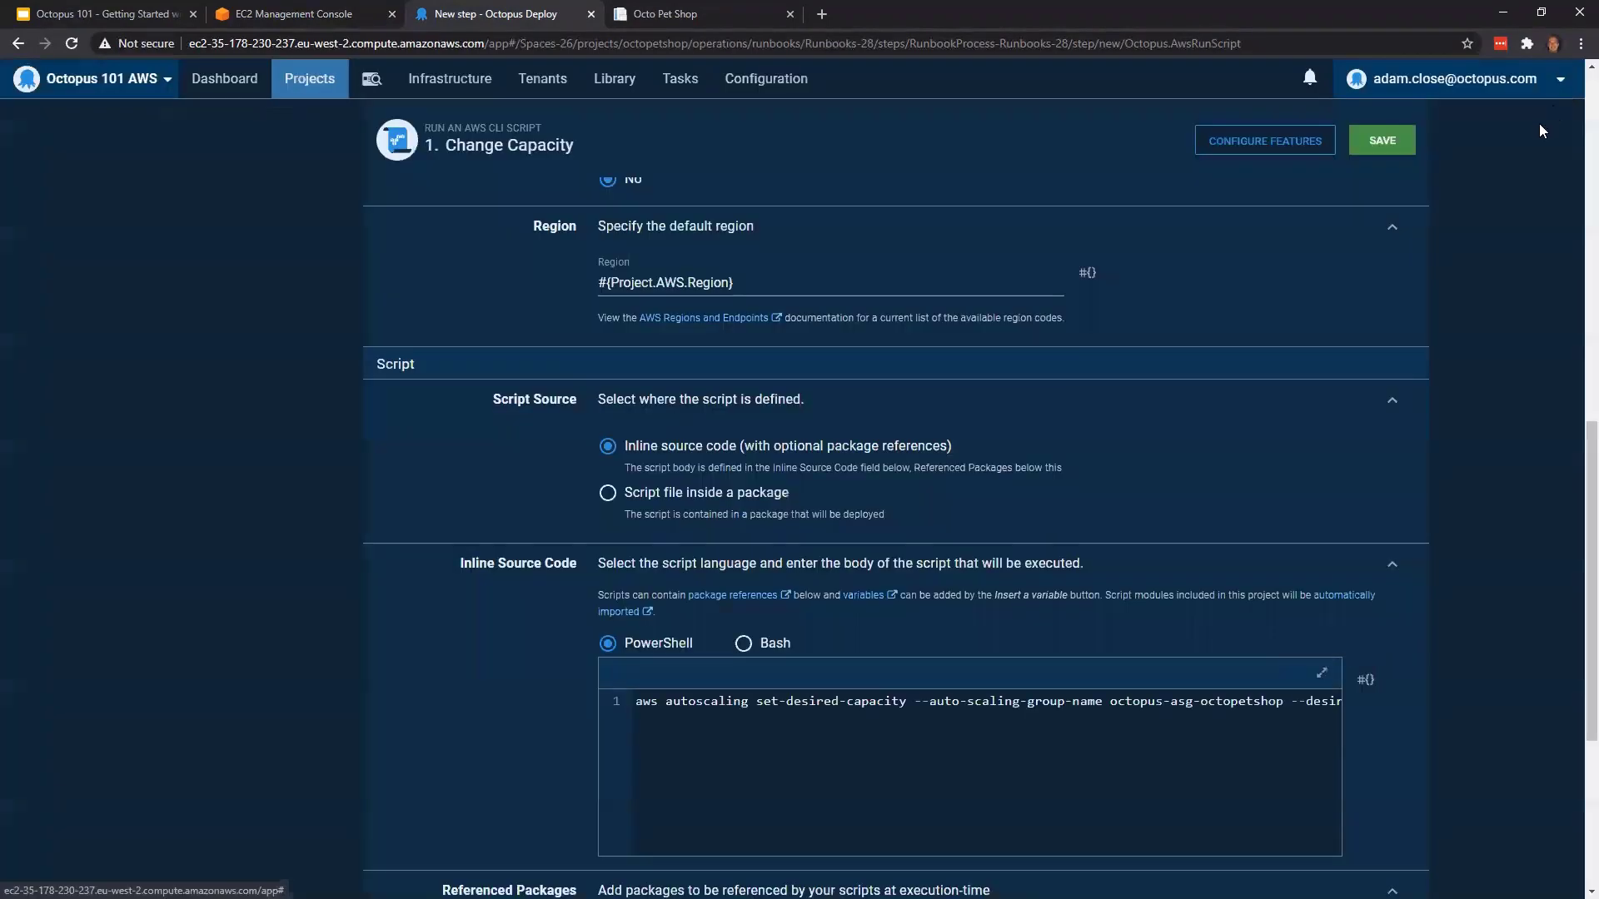
Review the inline script's AWS command and save the Change Capacity step
{"action": "left_click", "coordinate": [1044, 745]}
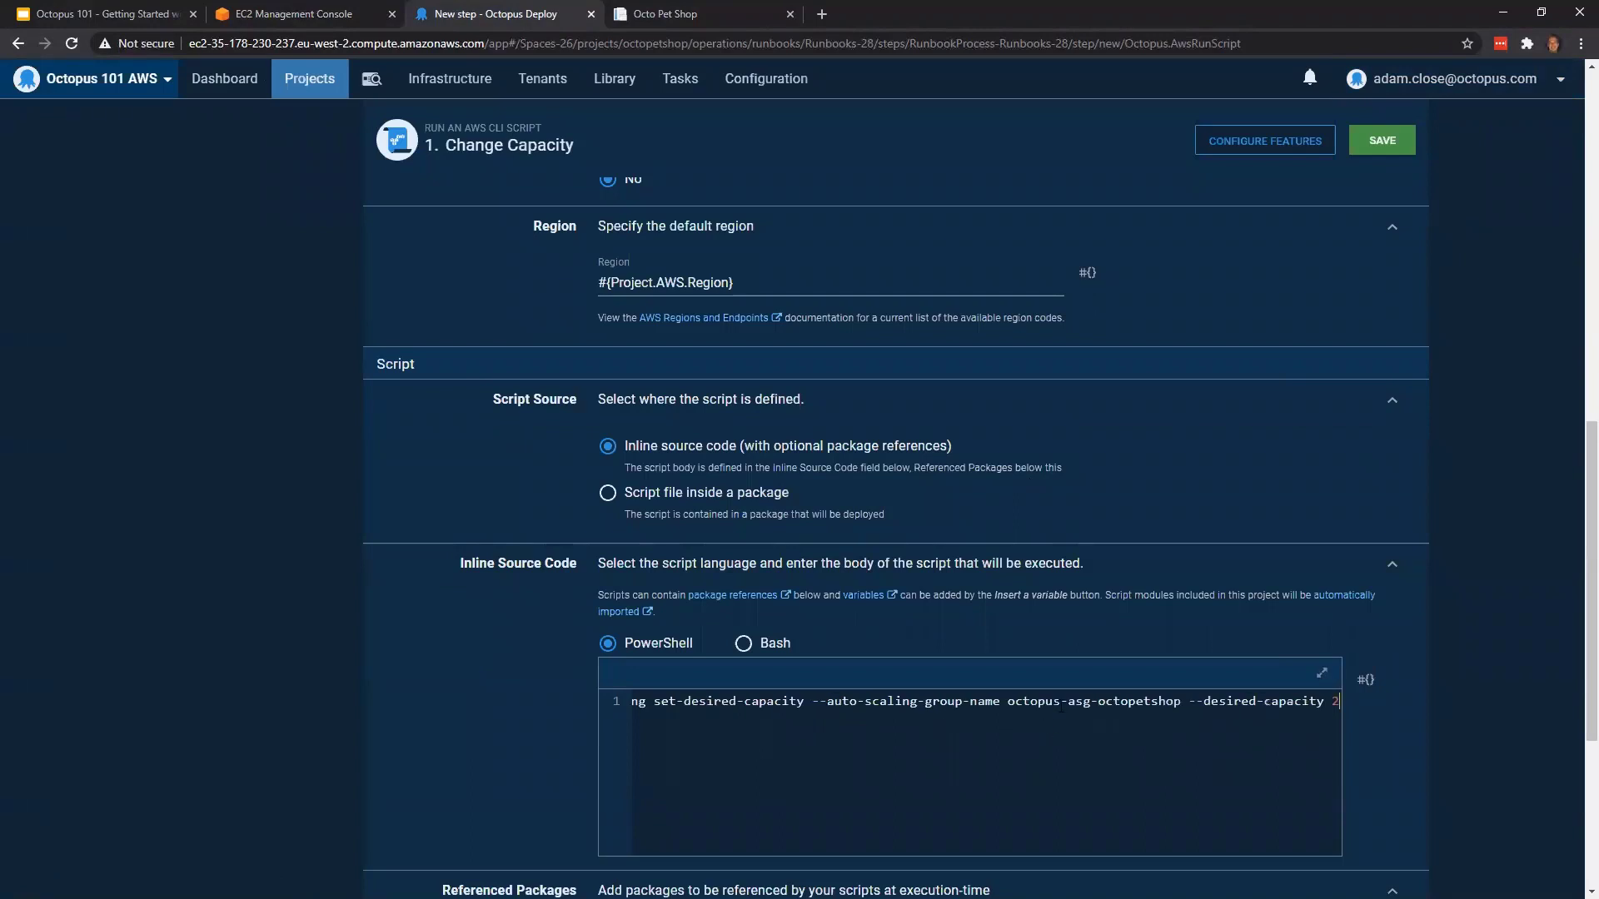
{"action": "left_click", "coordinate": [611, 704]}
{"action": "left_click", "coordinate": [756, 718]}
{"action": "left_click", "coordinate": [806, 702]}
{"action": "scroll", "coordinate": [1157, 475], "scroll_direction": "up", "scroll_amount": 6}
{"action": "scroll", "coordinate": [1146, 516], "scroll_direction": "up", "scroll_amount": 5}
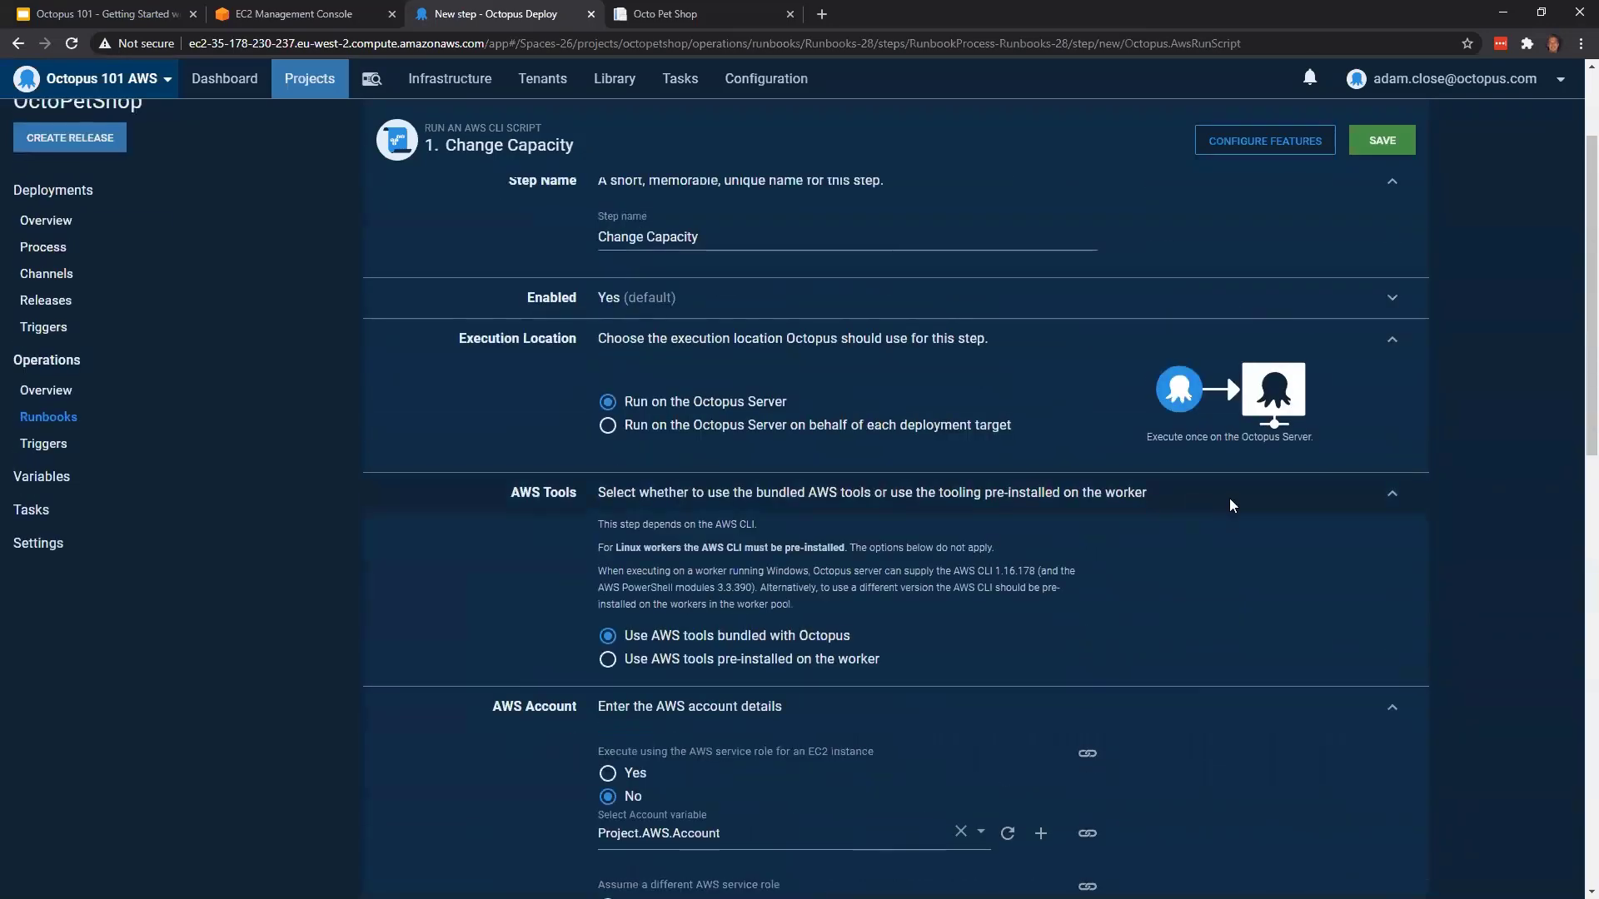
{"action": "left_click", "coordinate": [1383, 268]}
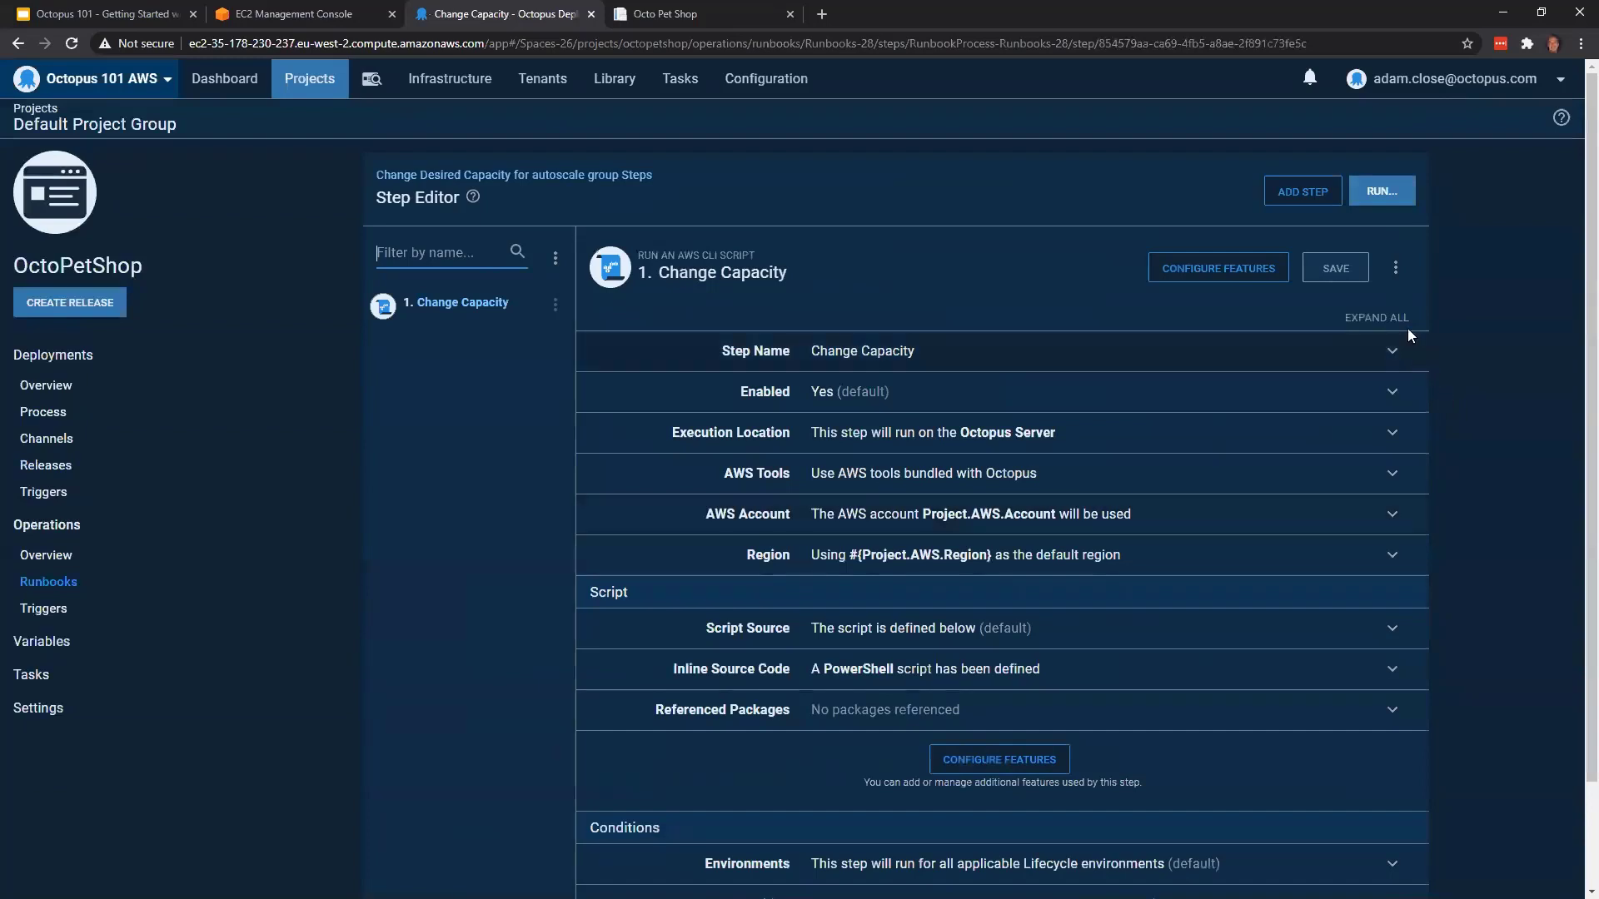
Run the Change Desired Capacity for autoscale group runbook in the Production environment
{"action": "left_click", "coordinate": [1382, 190]}
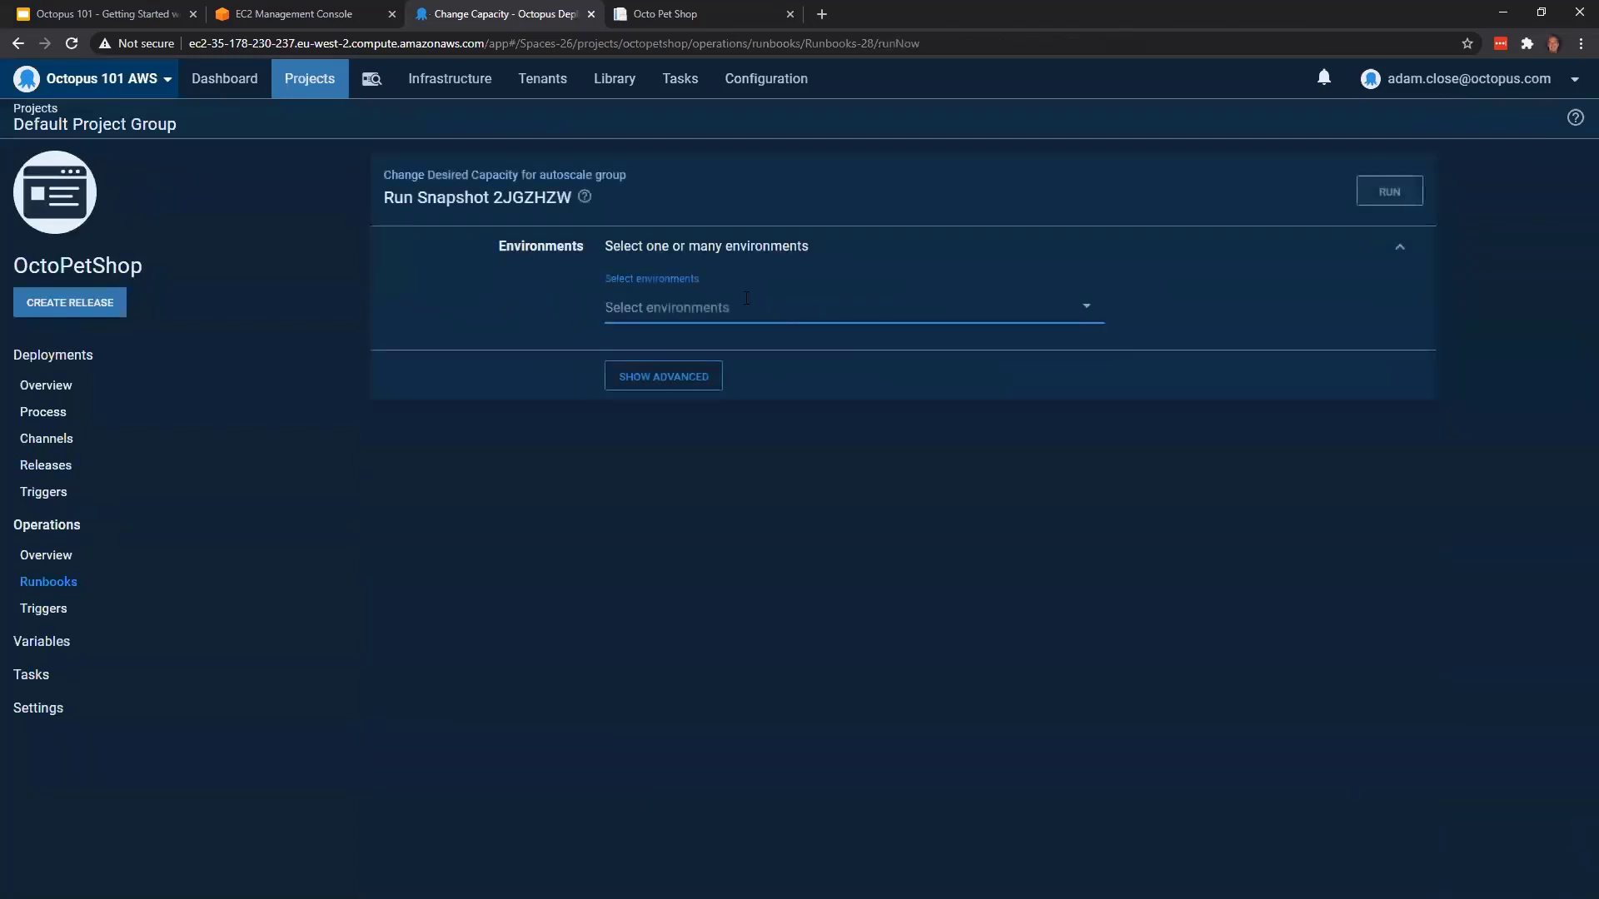
{"action": "left_click", "coordinate": [747, 298]}
{"action": "left_click", "coordinate": [717, 446]}
{"action": "left_click", "coordinate": [1389, 190]}
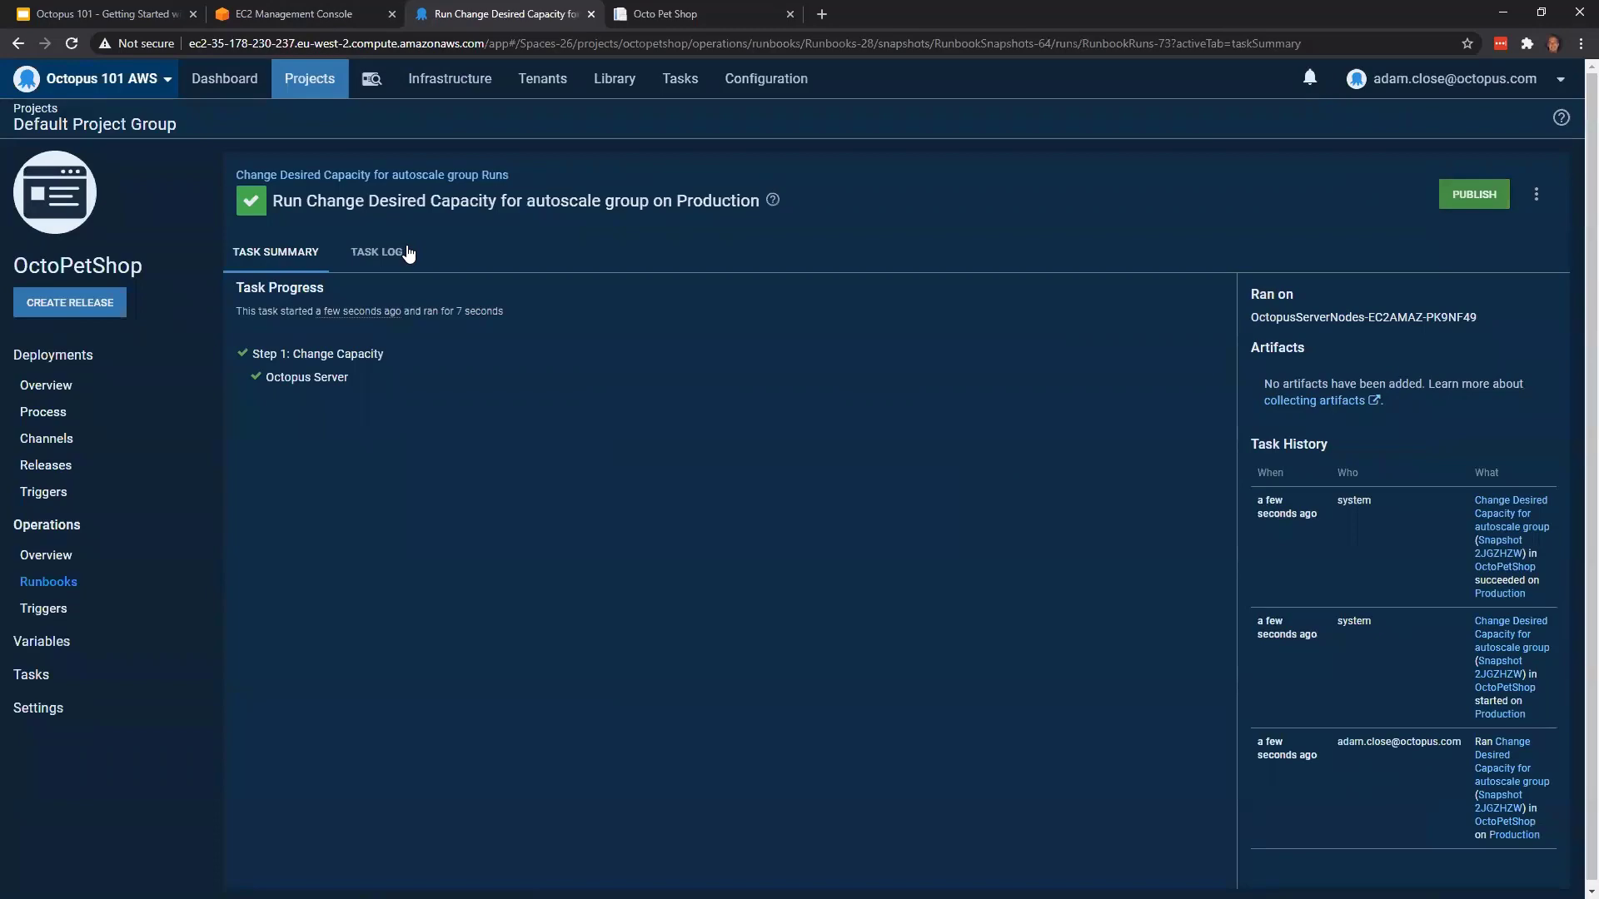
Switch to the EC2 console and refresh the octopus-asg-octopetshop details to check its desired capacity
{"action": "left_click", "coordinate": [313, 14]}
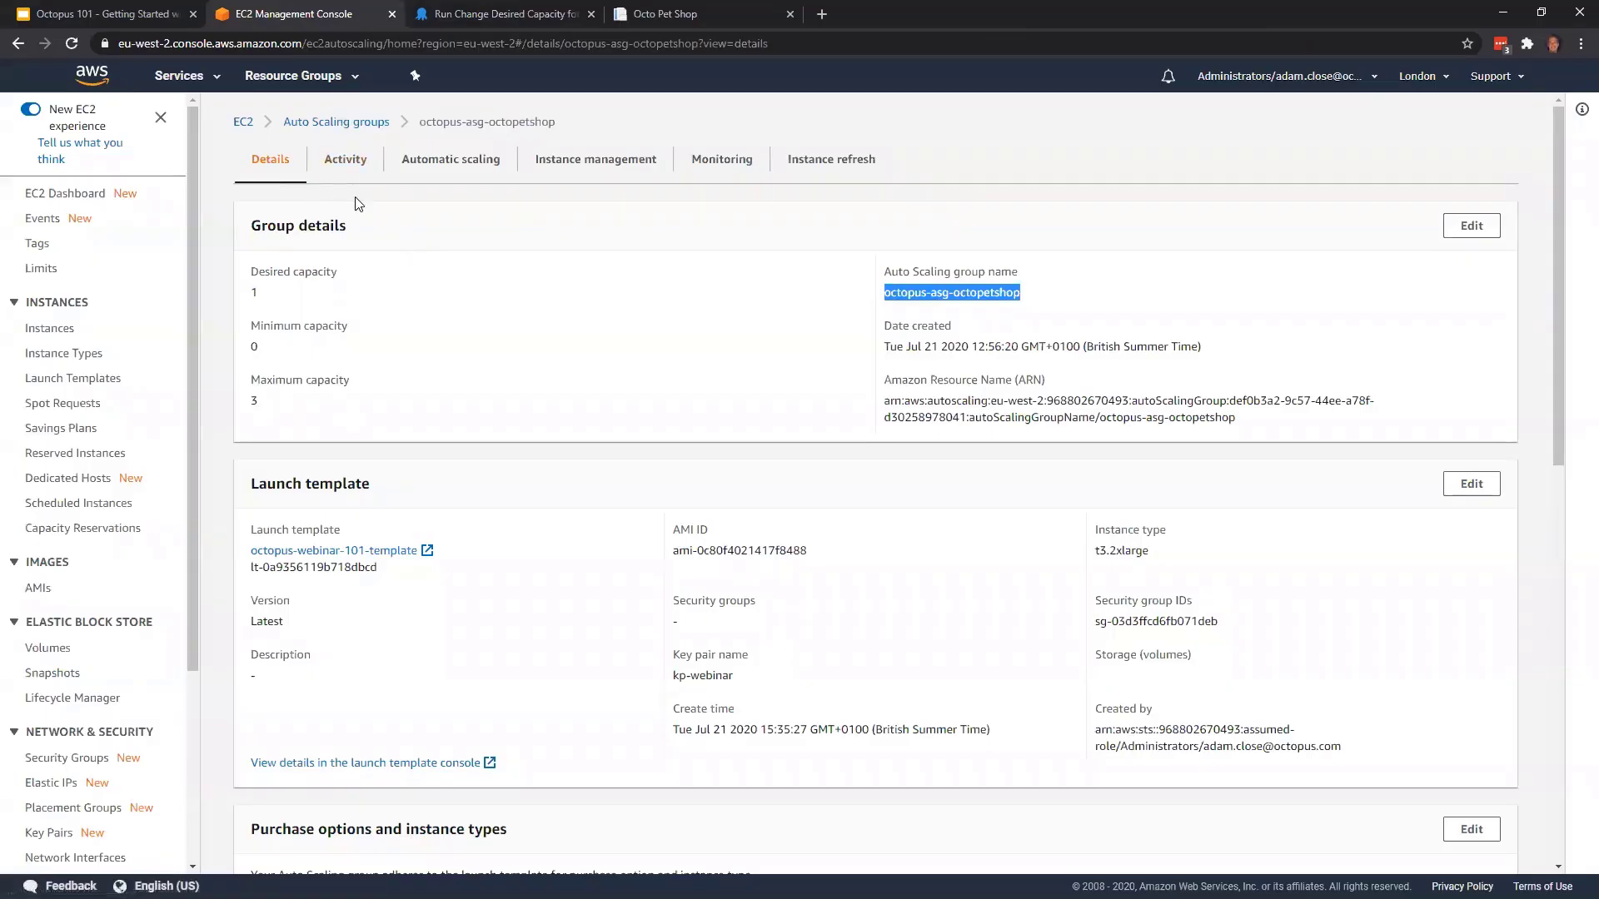
{"action": "key", "text": "F5"}
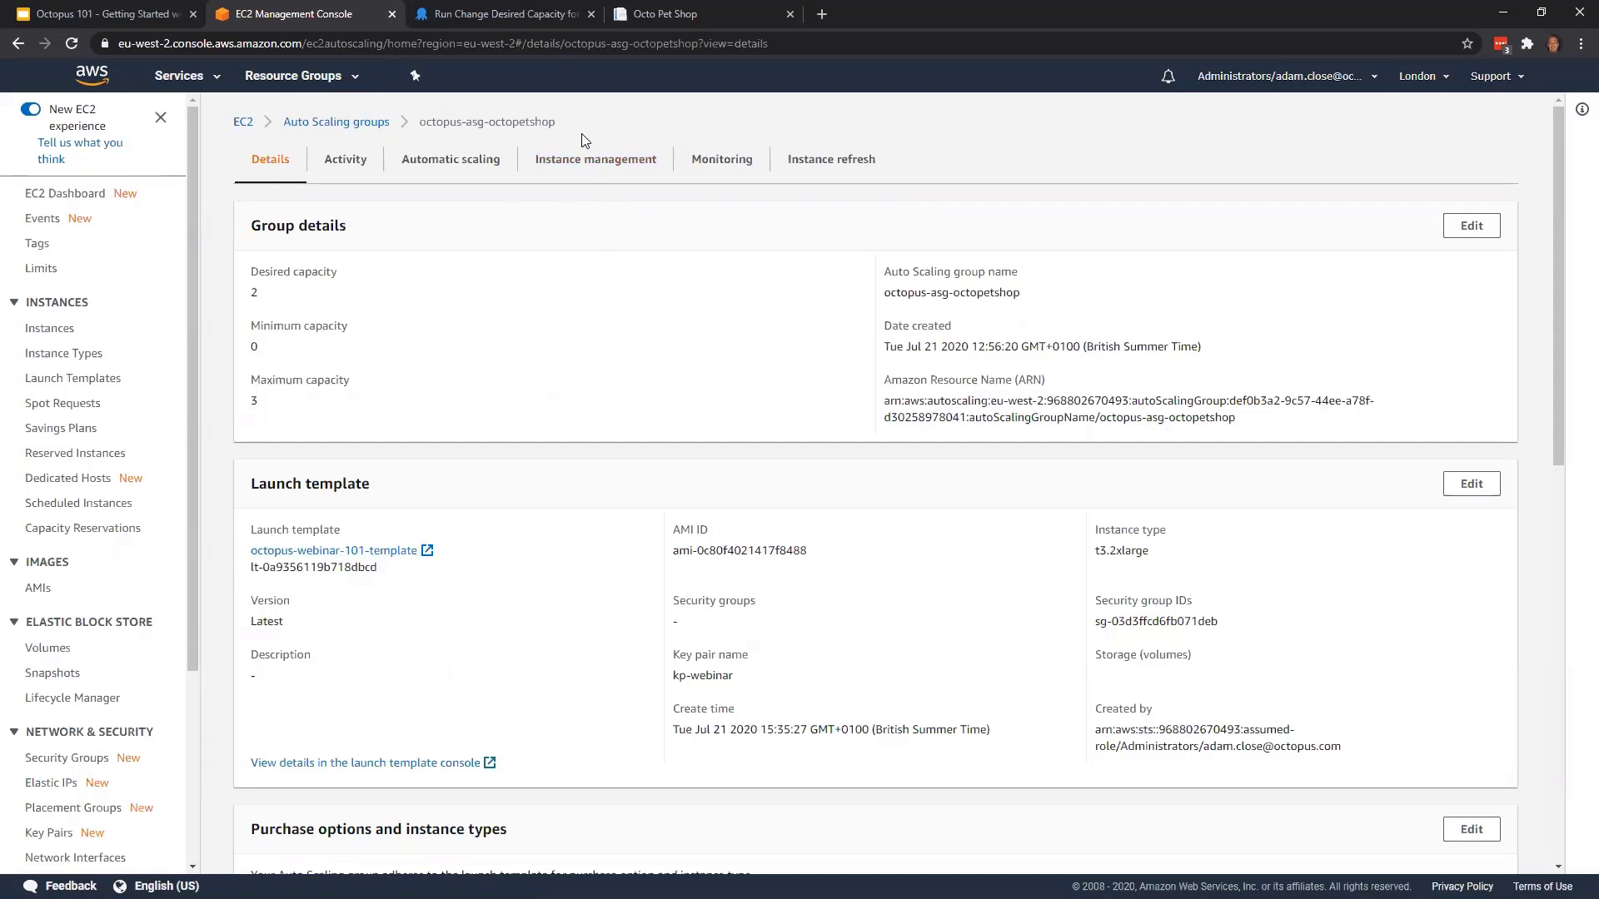
Switch back to Octopus Deploy, check the infrastructure overview, and open the OctoPetShop project
{"action": "left_click", "coordinate": [513, 16]}
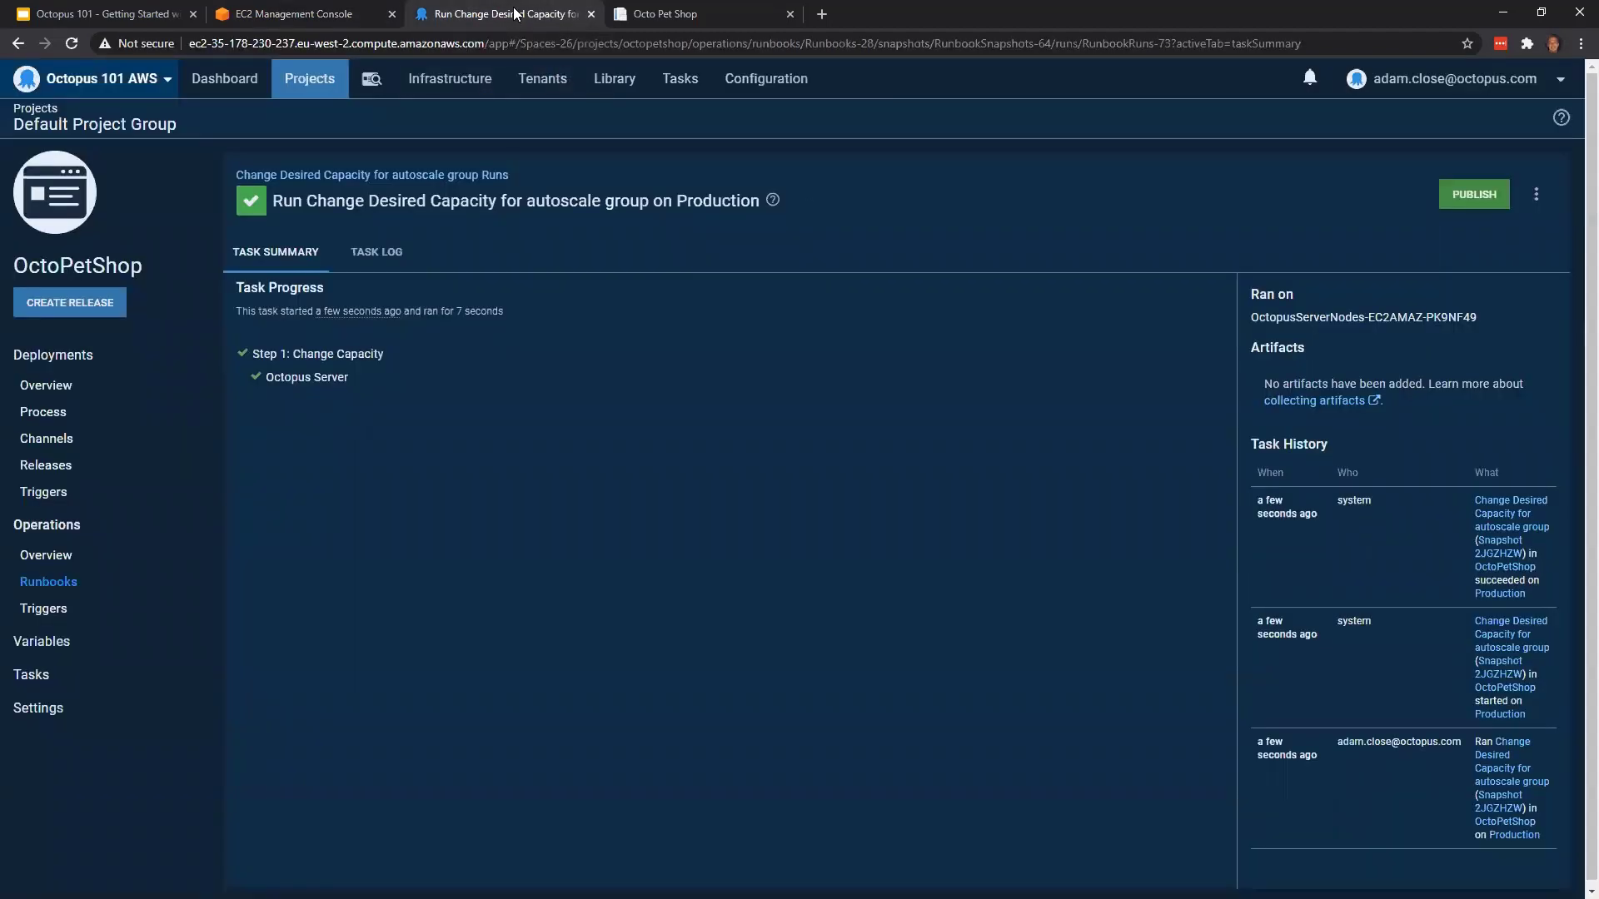
{"action": "left_click", "coordinate": [446, 87]}
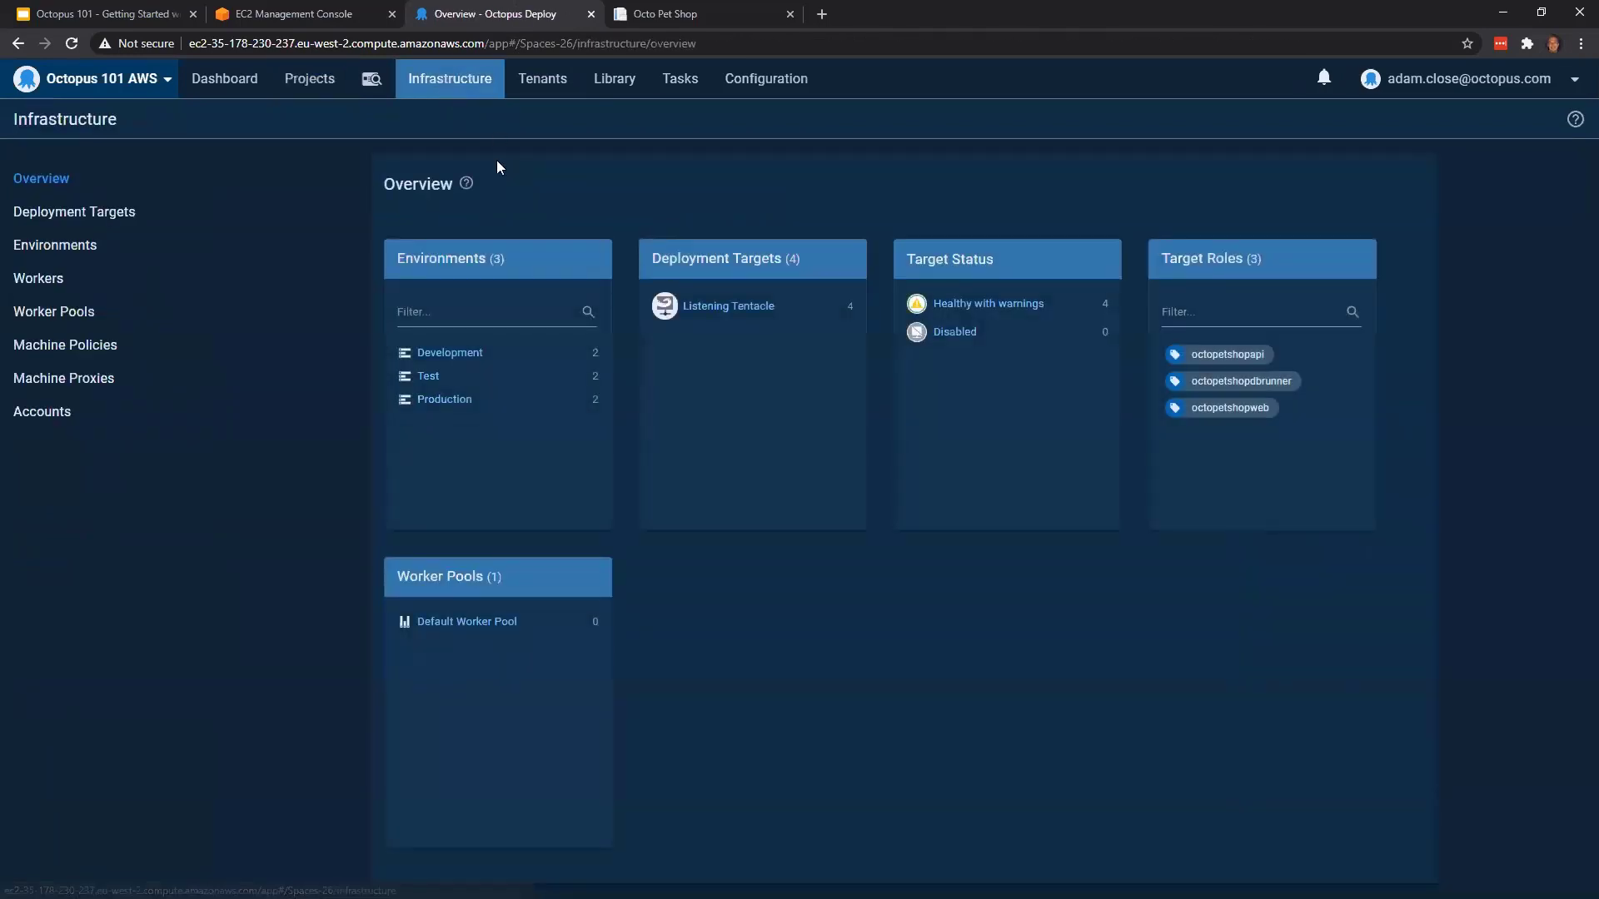
{"action": "left_click", "coordinate": [299, 93]}
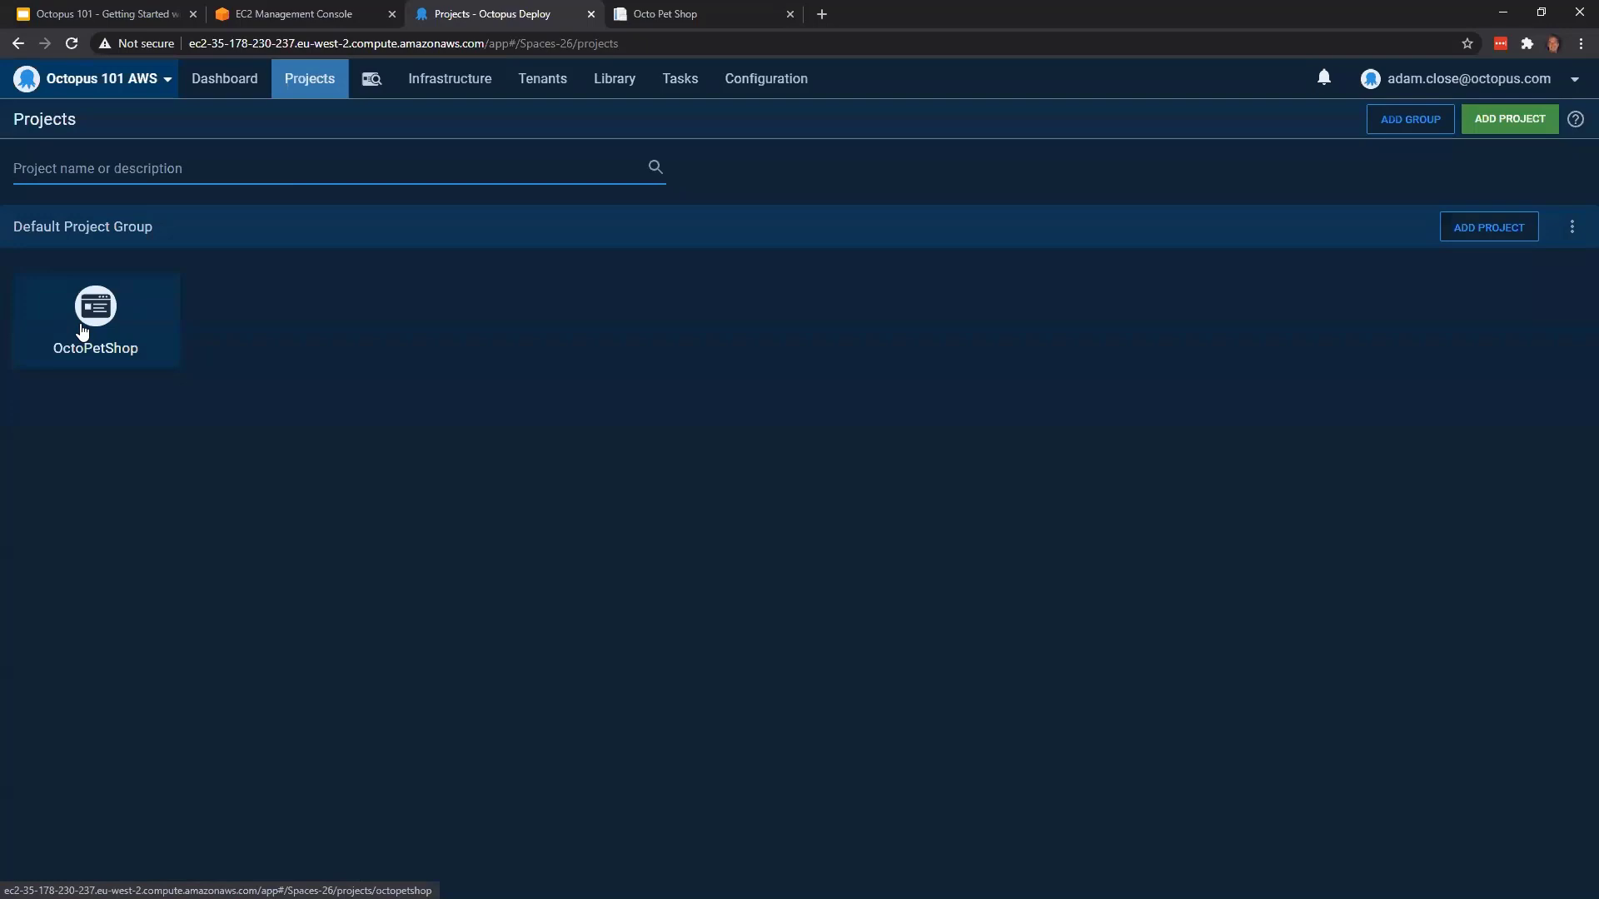
{"action": "left_click", "coordinate": [81, 330]}
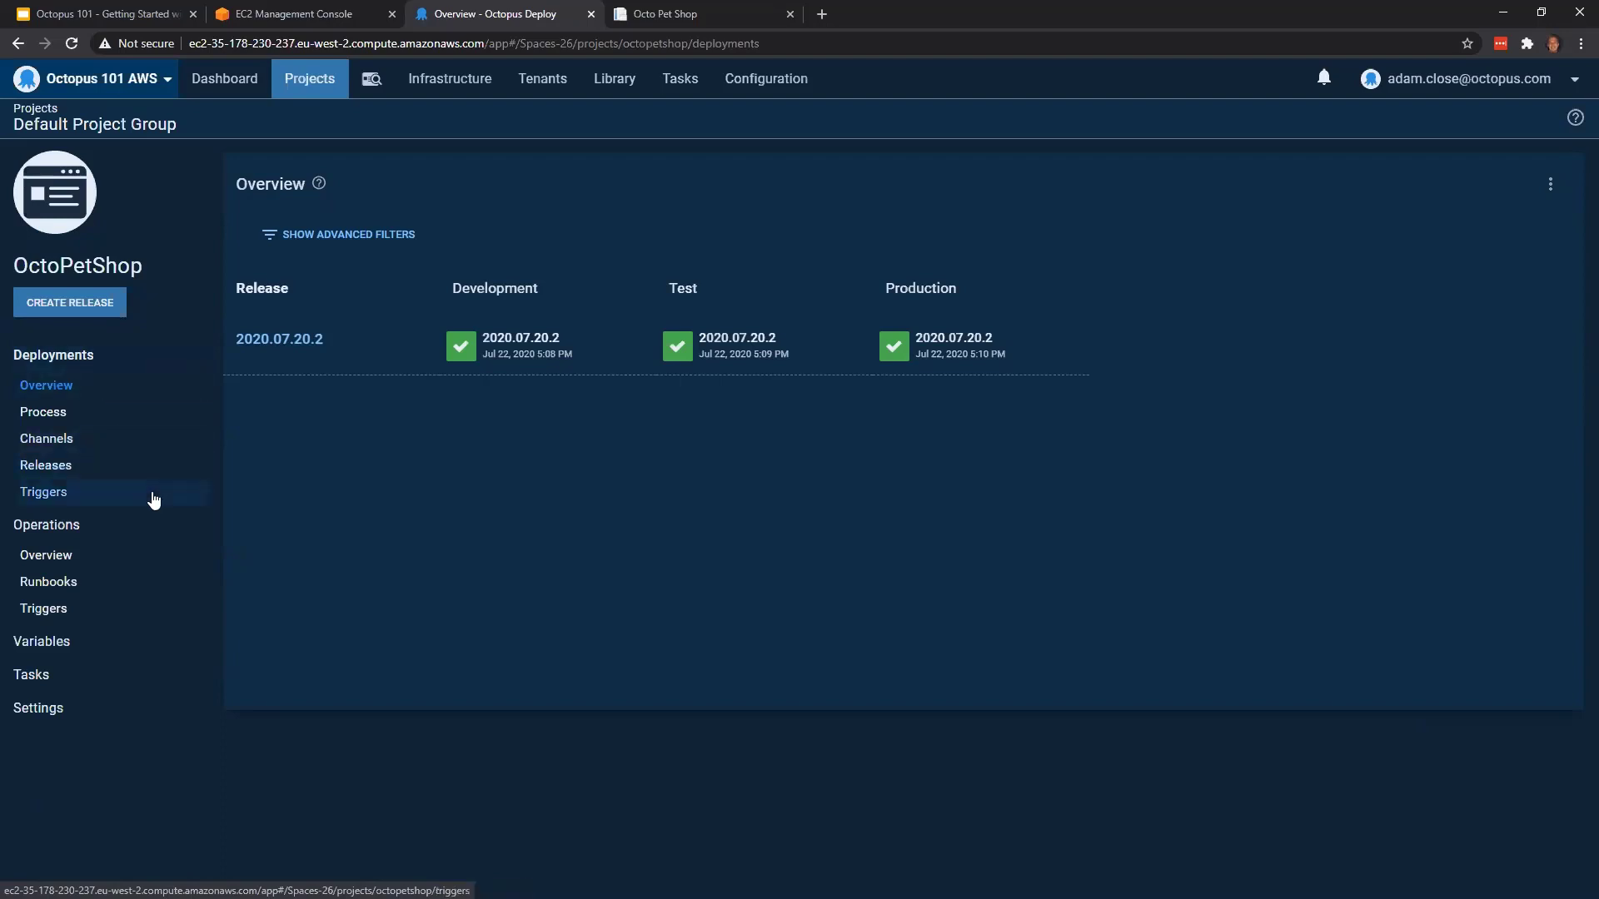
Review the action, environment and schedule options of a new scheduled deployment trigger for OctoPetShop, and leave it unsaved
{"action": "left_click", "coordinate": [154, 500]}
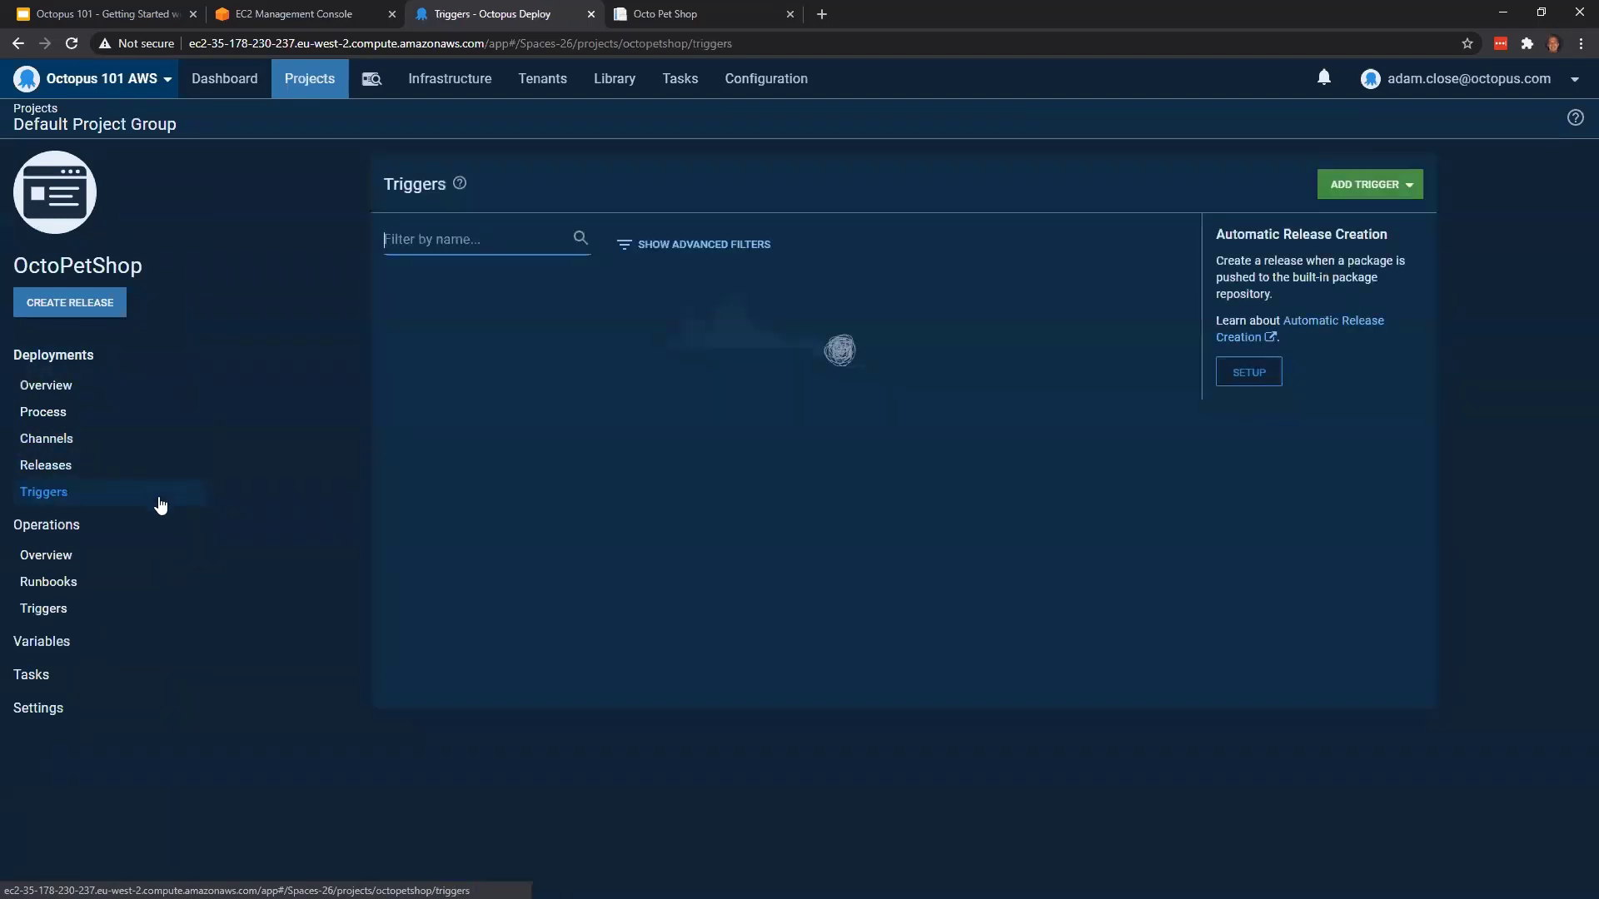
{"action": "left_click", "coordinate": [1399, 190]}
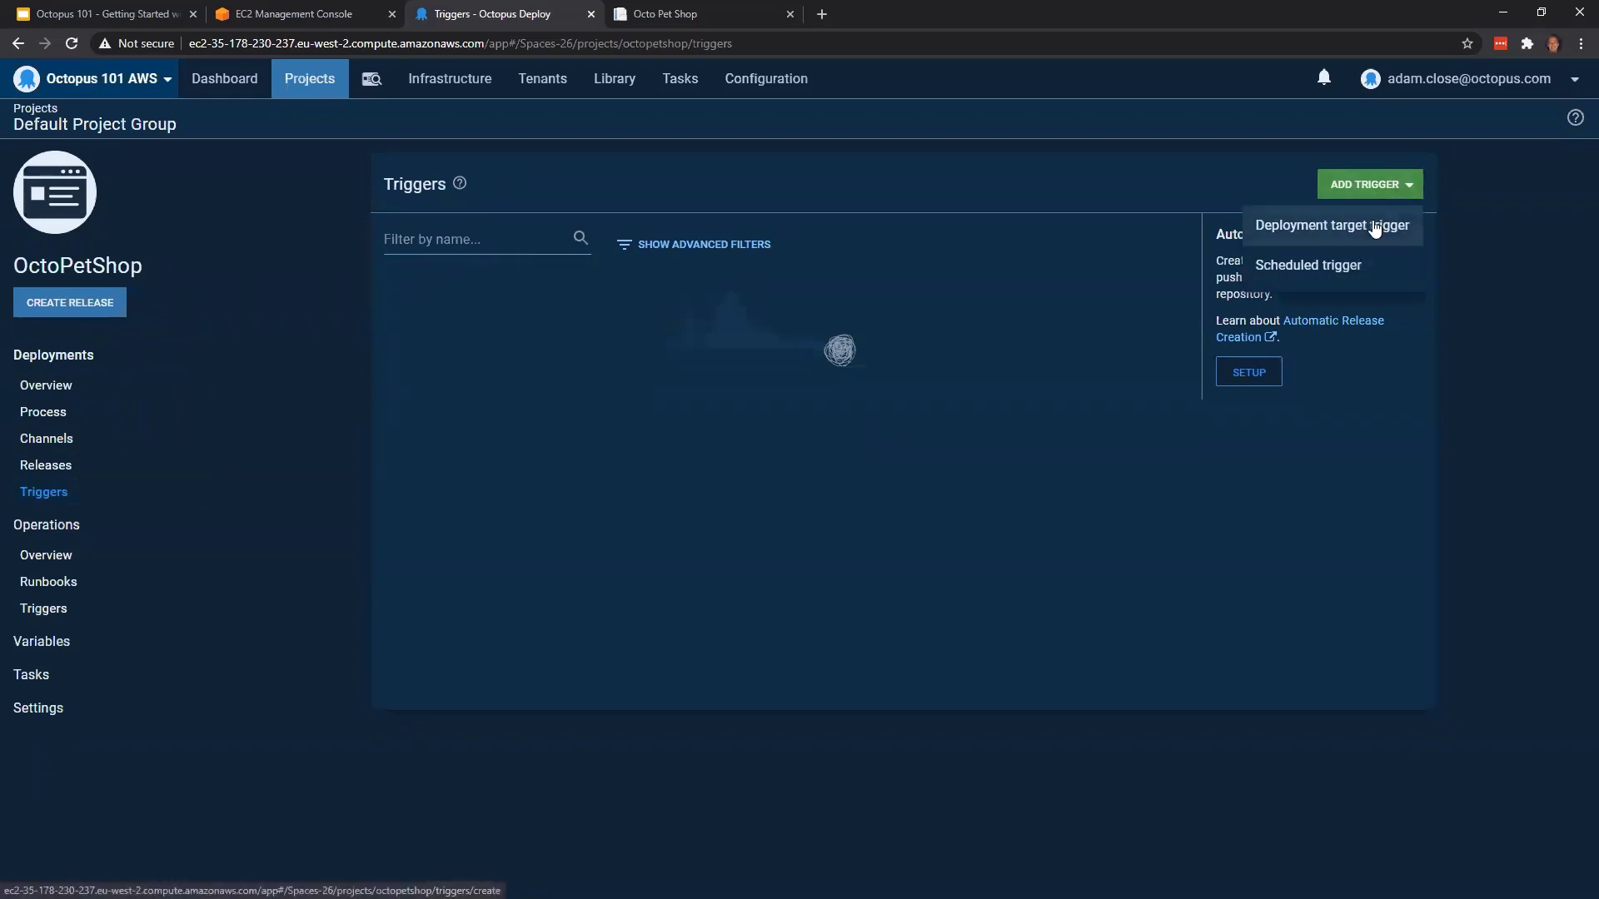
{"action": "left_click", "coordinate": [1385, 280]}
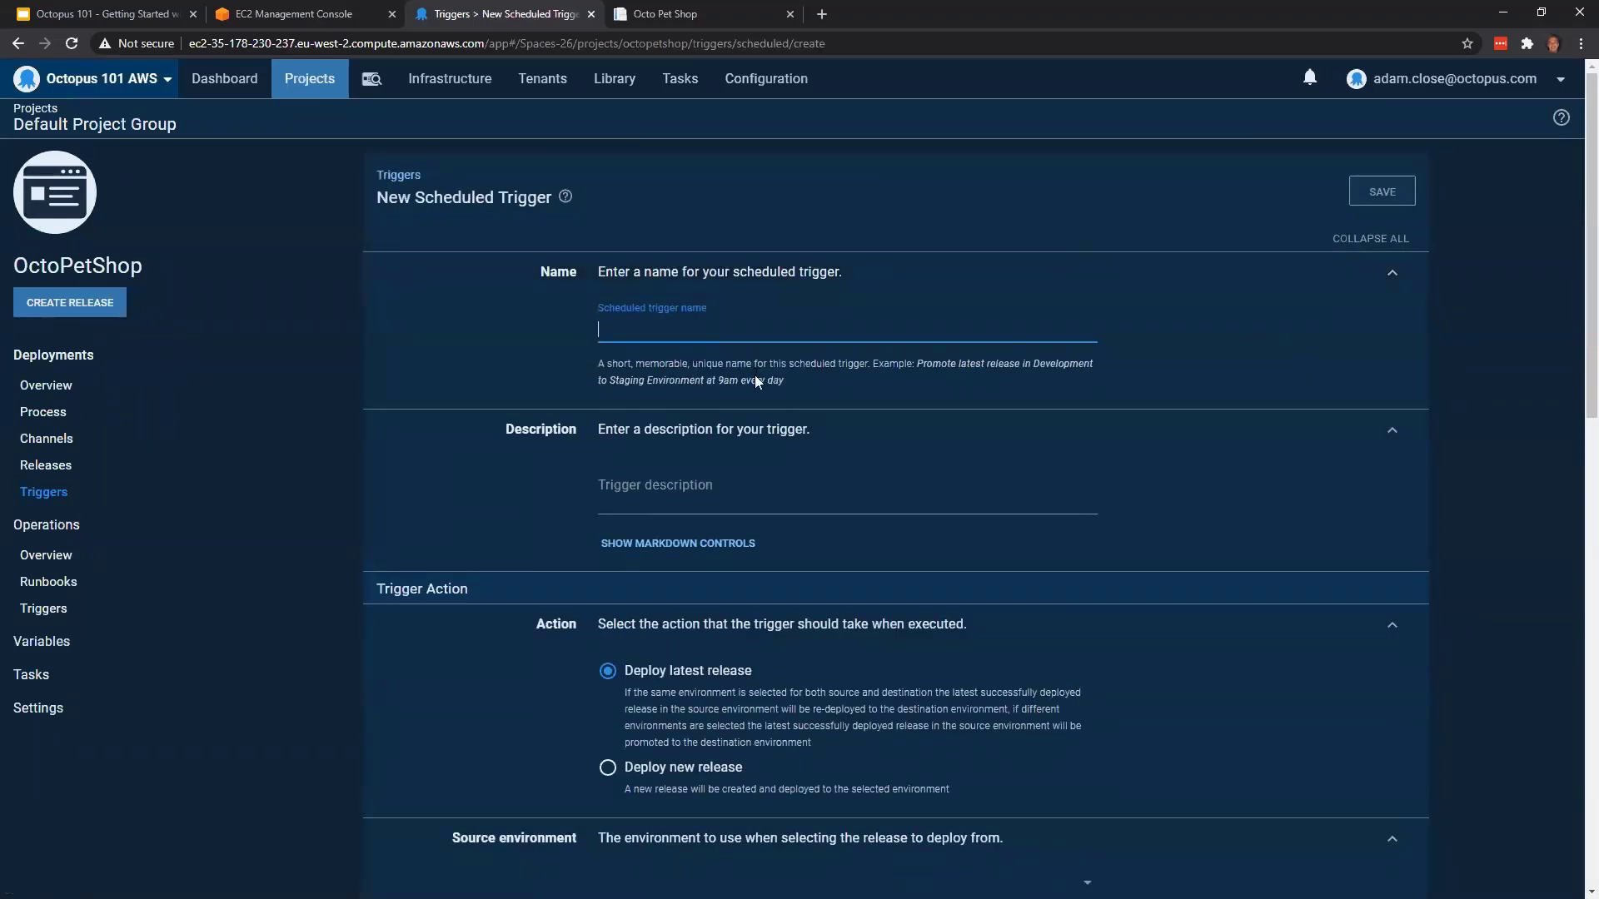
{"action": "scroll", "coordinate": [731, 416], "scroll_direction": "down", "scroll_amount": 2}
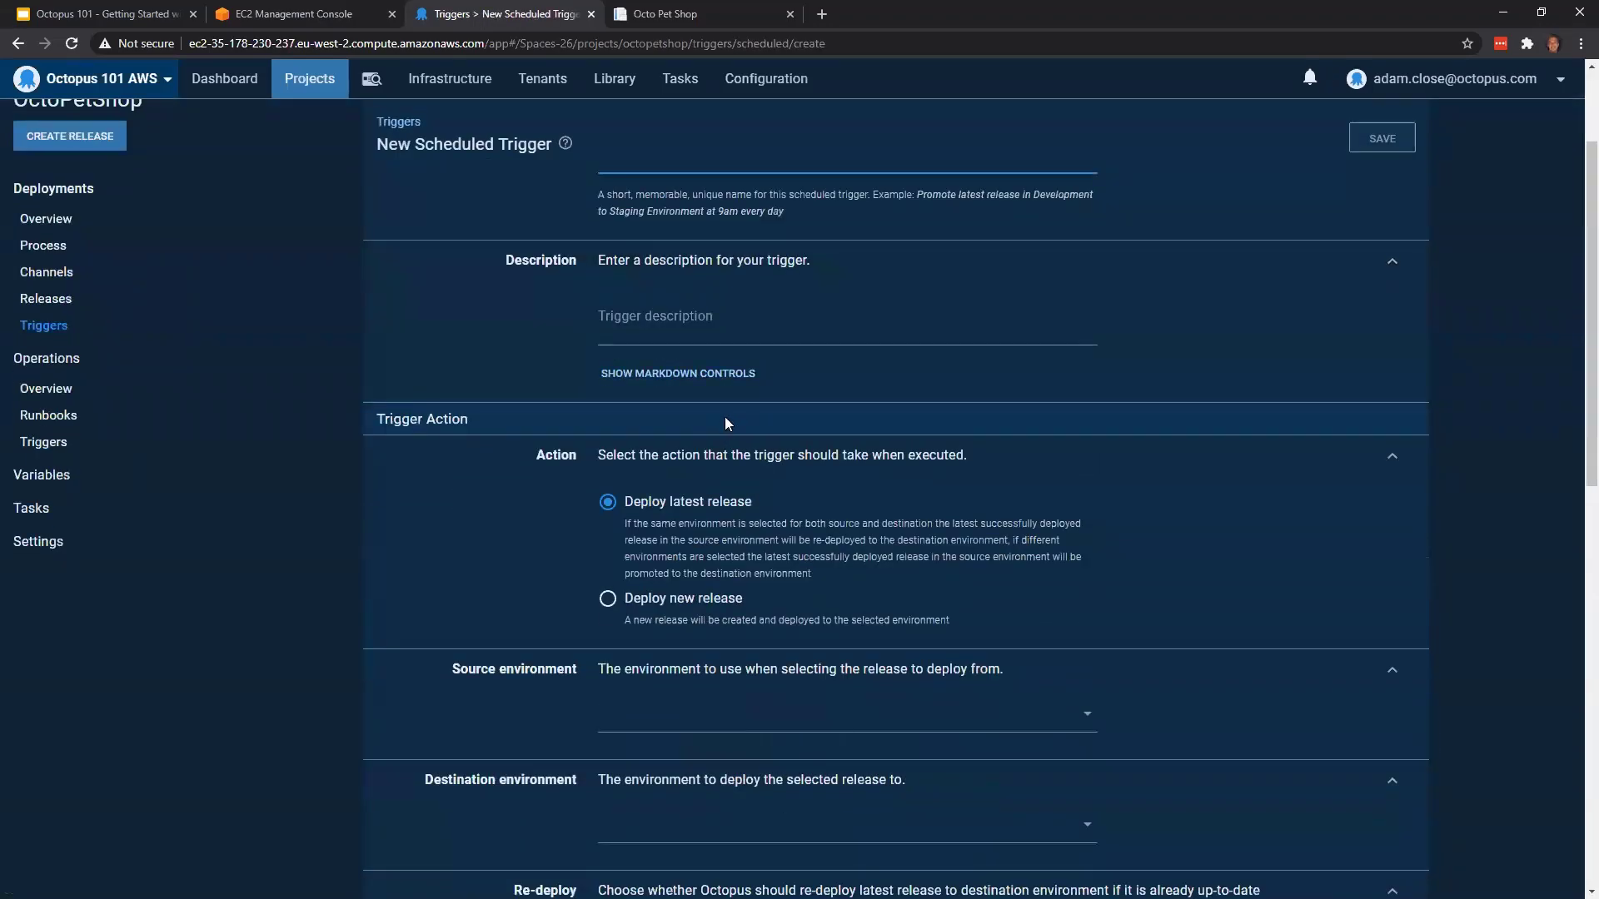
{"action": "scroll", "coordinate": [737, 441], "scroll_direction": "down", "scroll_amount": 2}
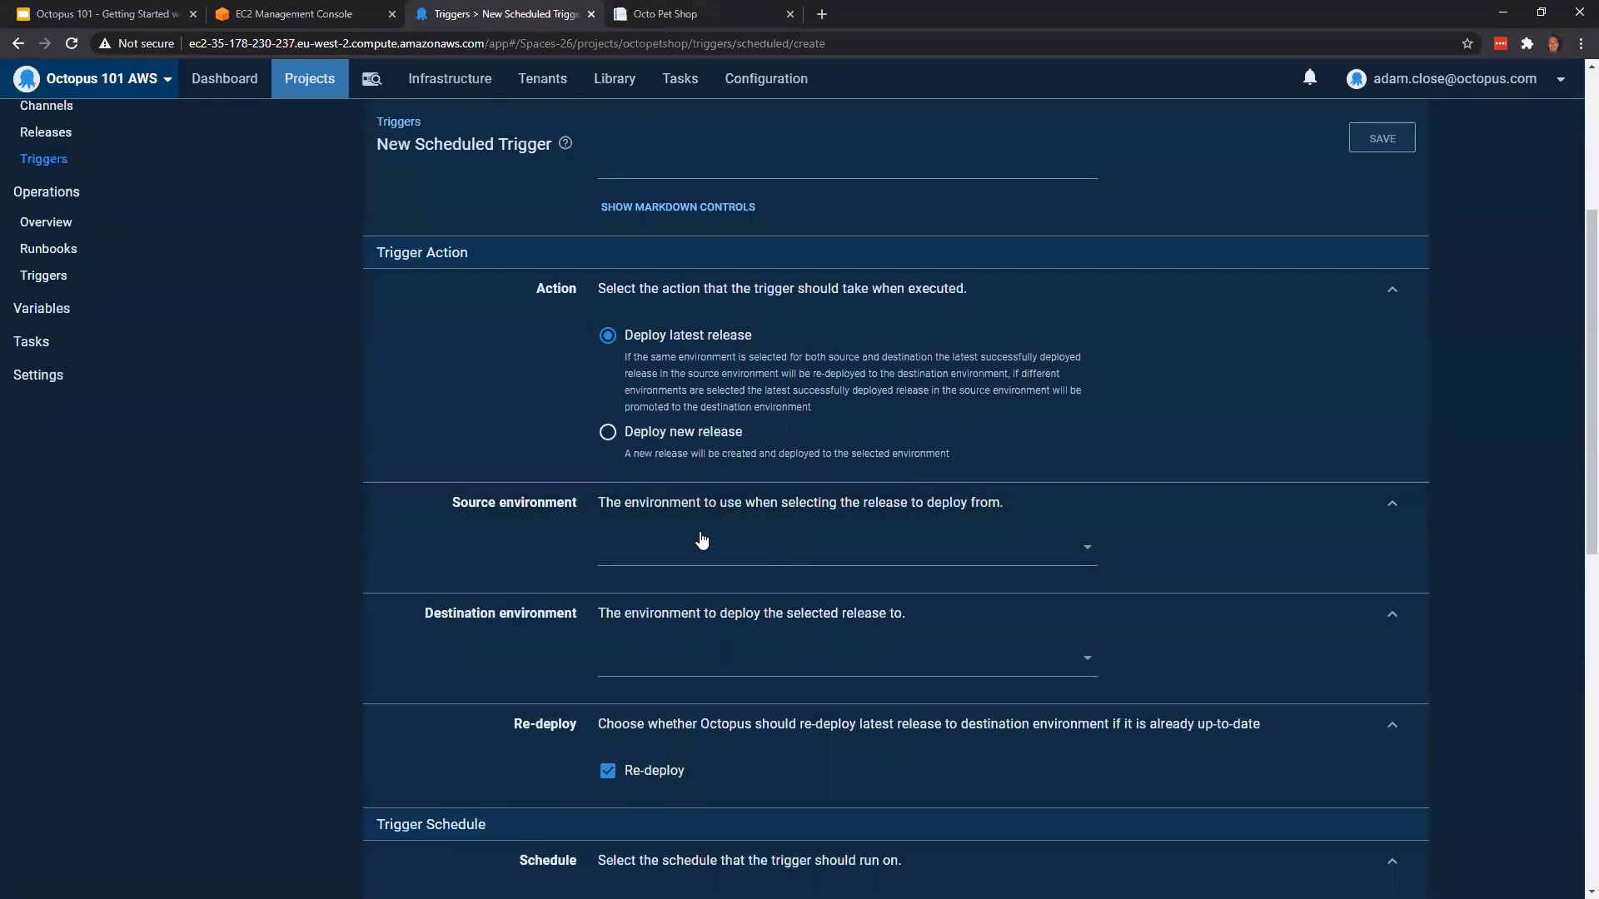
{"action": "scroll", "coordinate": [738, 561], "scroll_direction": "down", "scroll_amount": 1}
{"action": "scroll", "coordinate": [738, 564], "scroll_direction": "down", "scroll_amount": 3}
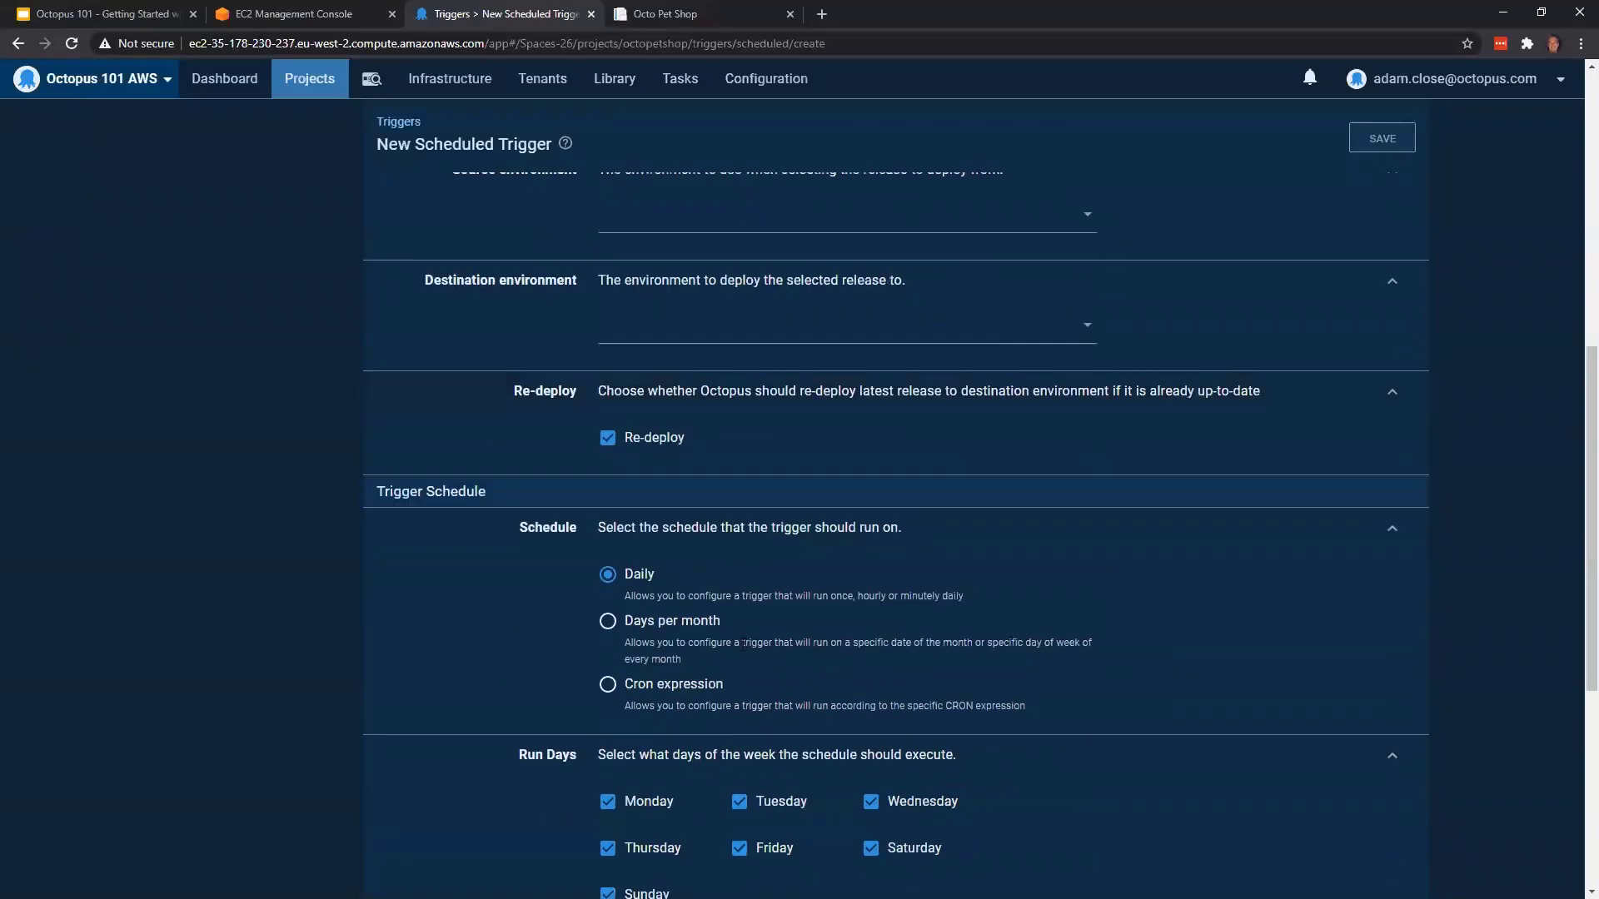
{"action": "scroll", "coordinate": [743, 633], "scroll_direction": "down", "scroll_amount": 4}
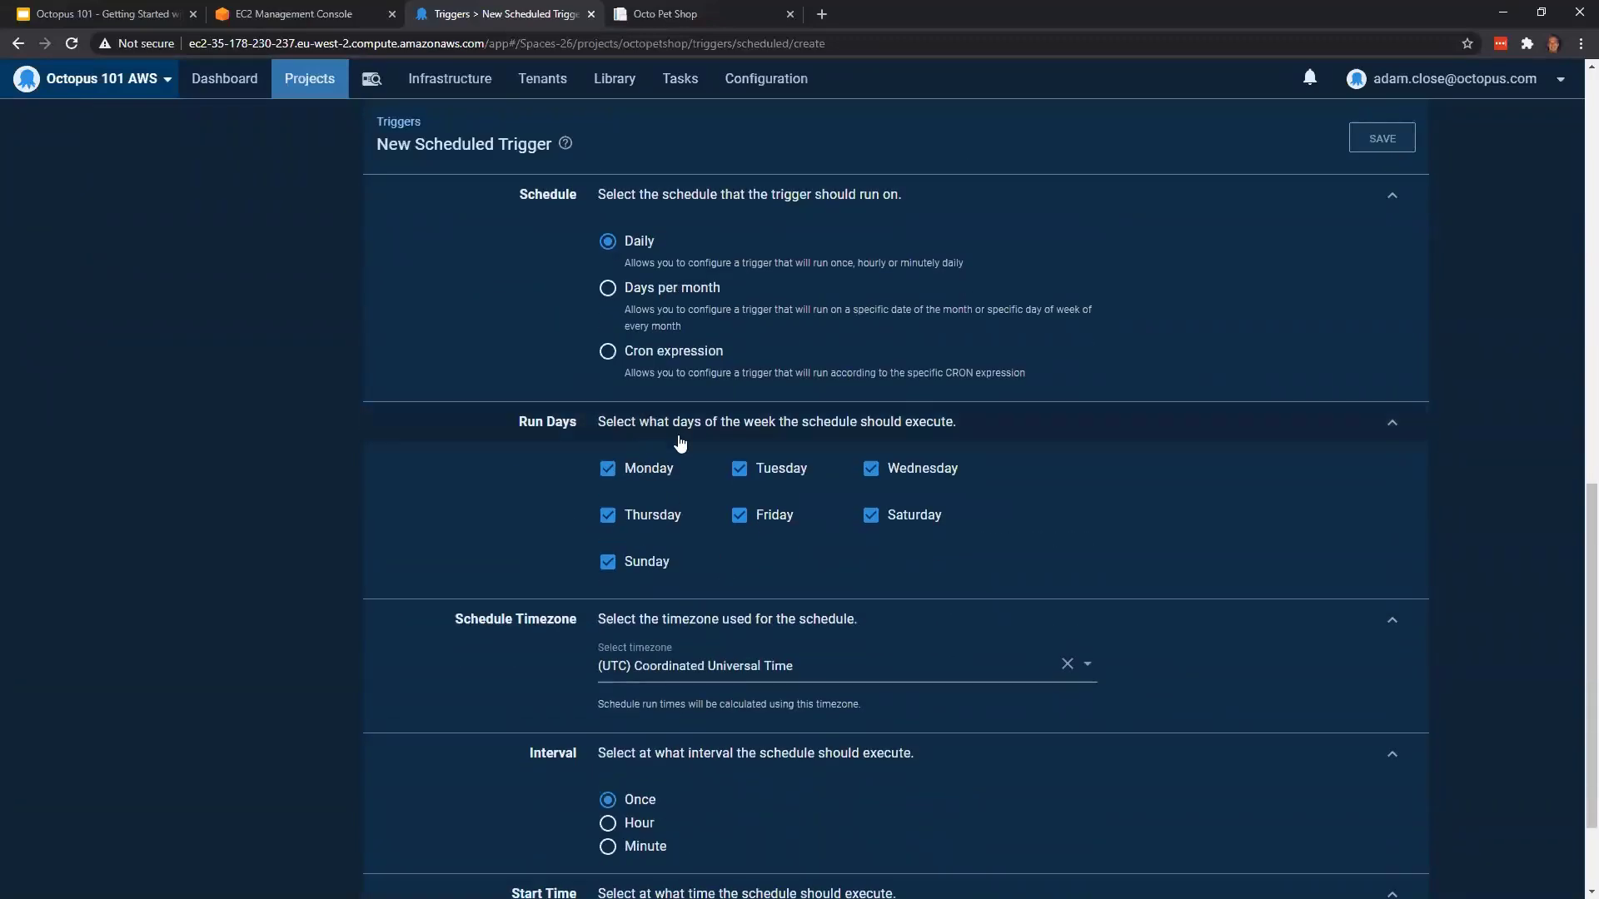
{"action": "scroll", "coordinate": [725, 539], "scroll_direction": "down", "scroll_amount": 2}
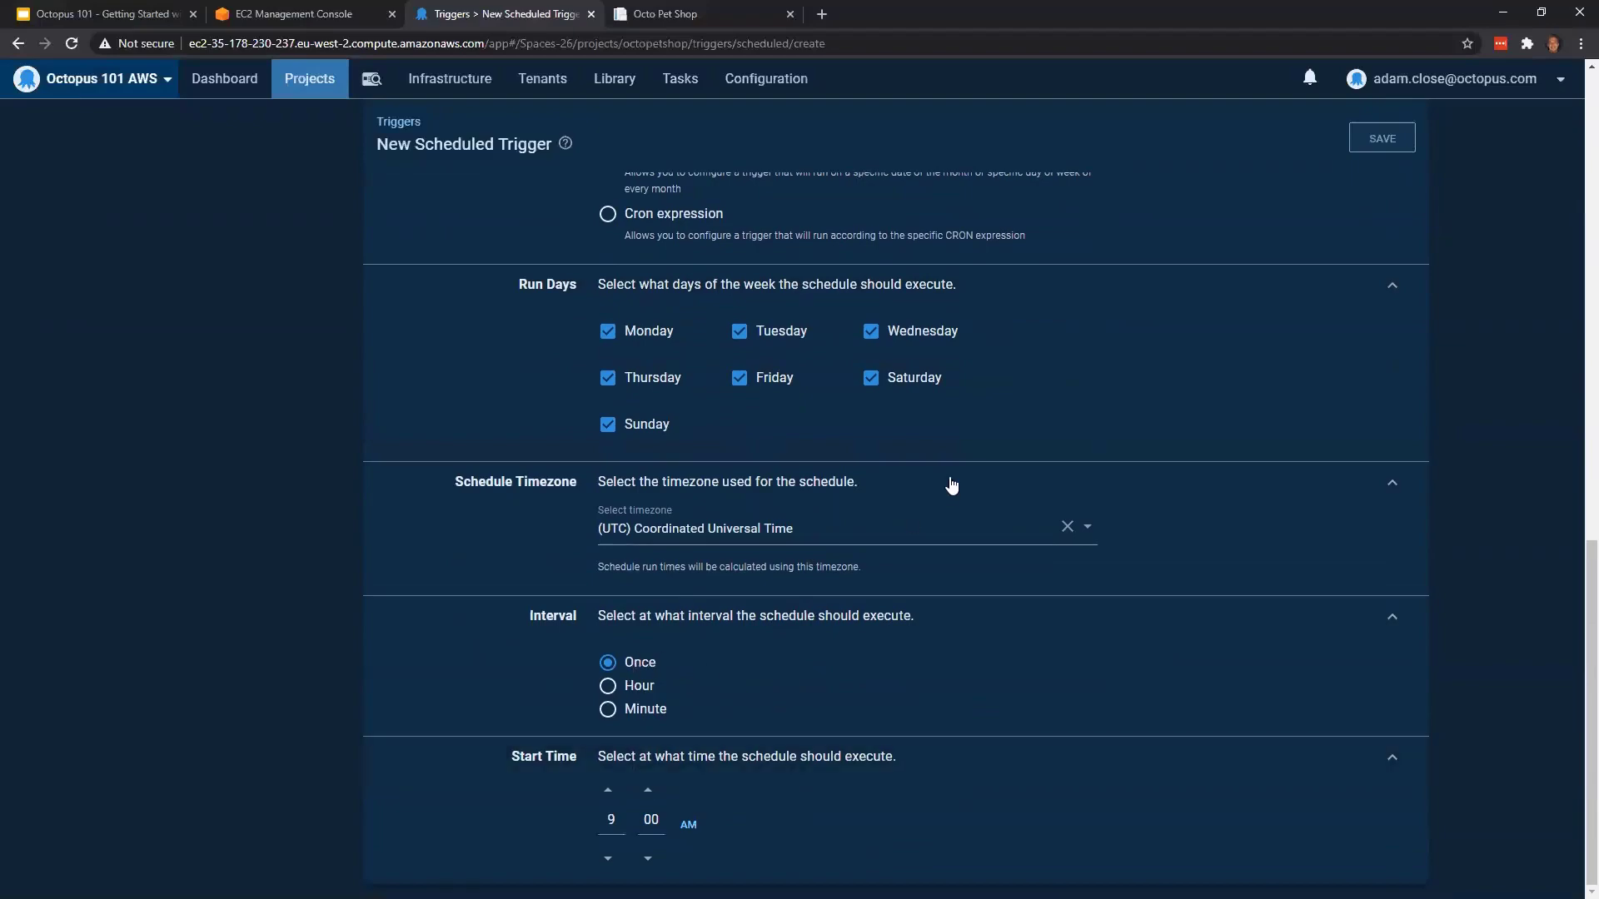
{"action": "scroll", "coordinate": [958, 479], "scroll_direction": "up", "scroll_amount": 4}
{"action": "scroll", "coordinate": [966, 473], "scroll_direction": "up", "scroll_amount": 8}
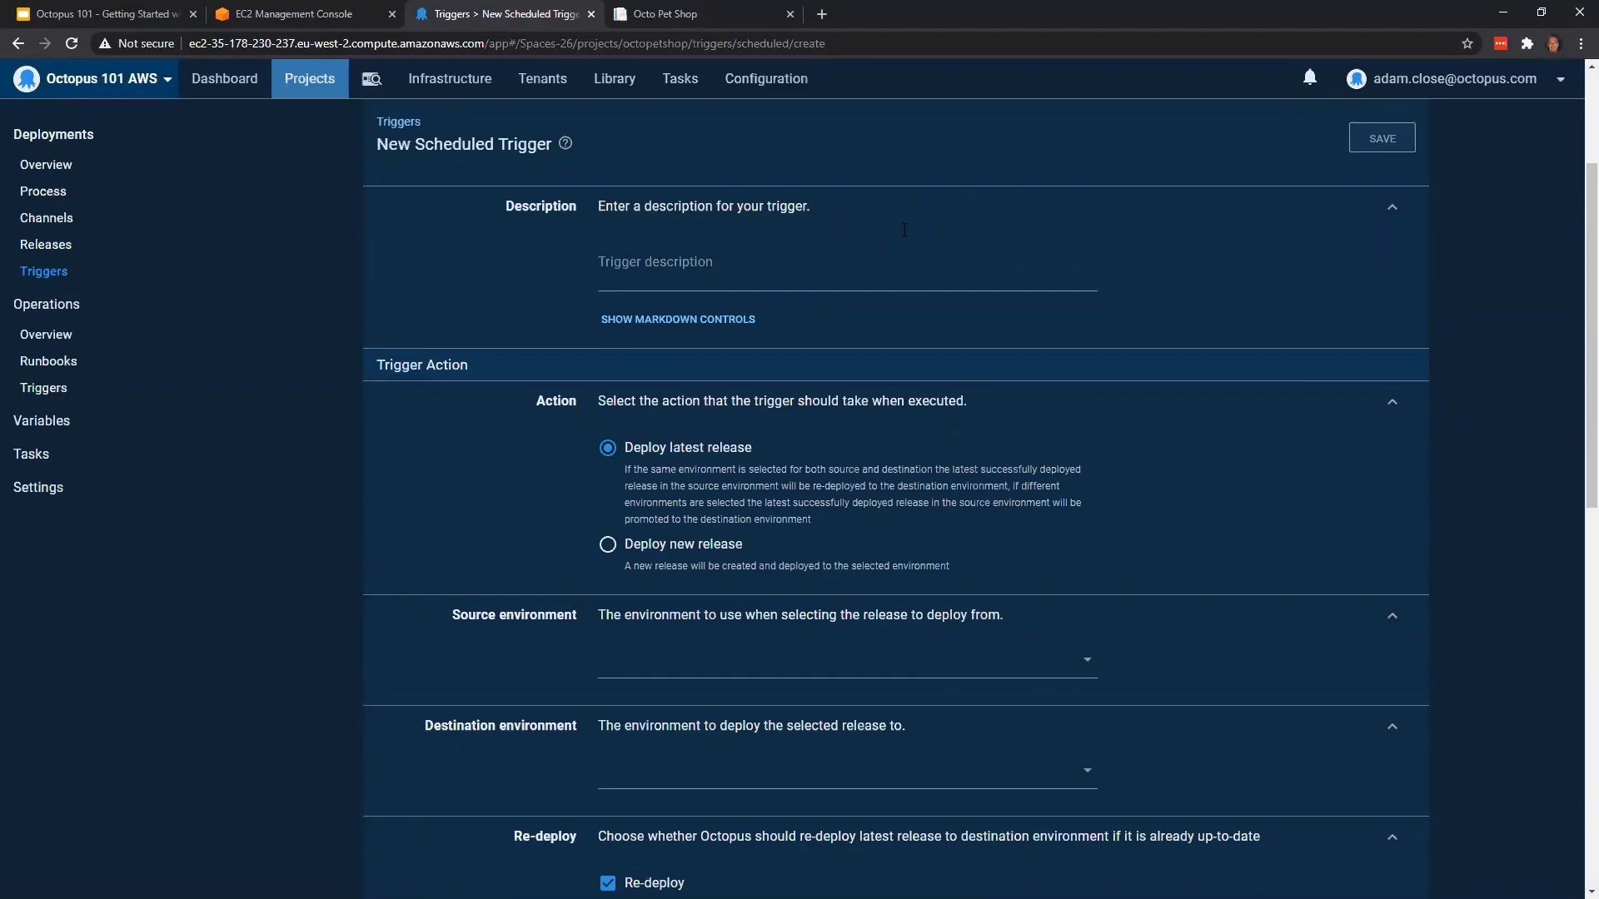
{"action": "left_click", "coordinate": [84, 278]}
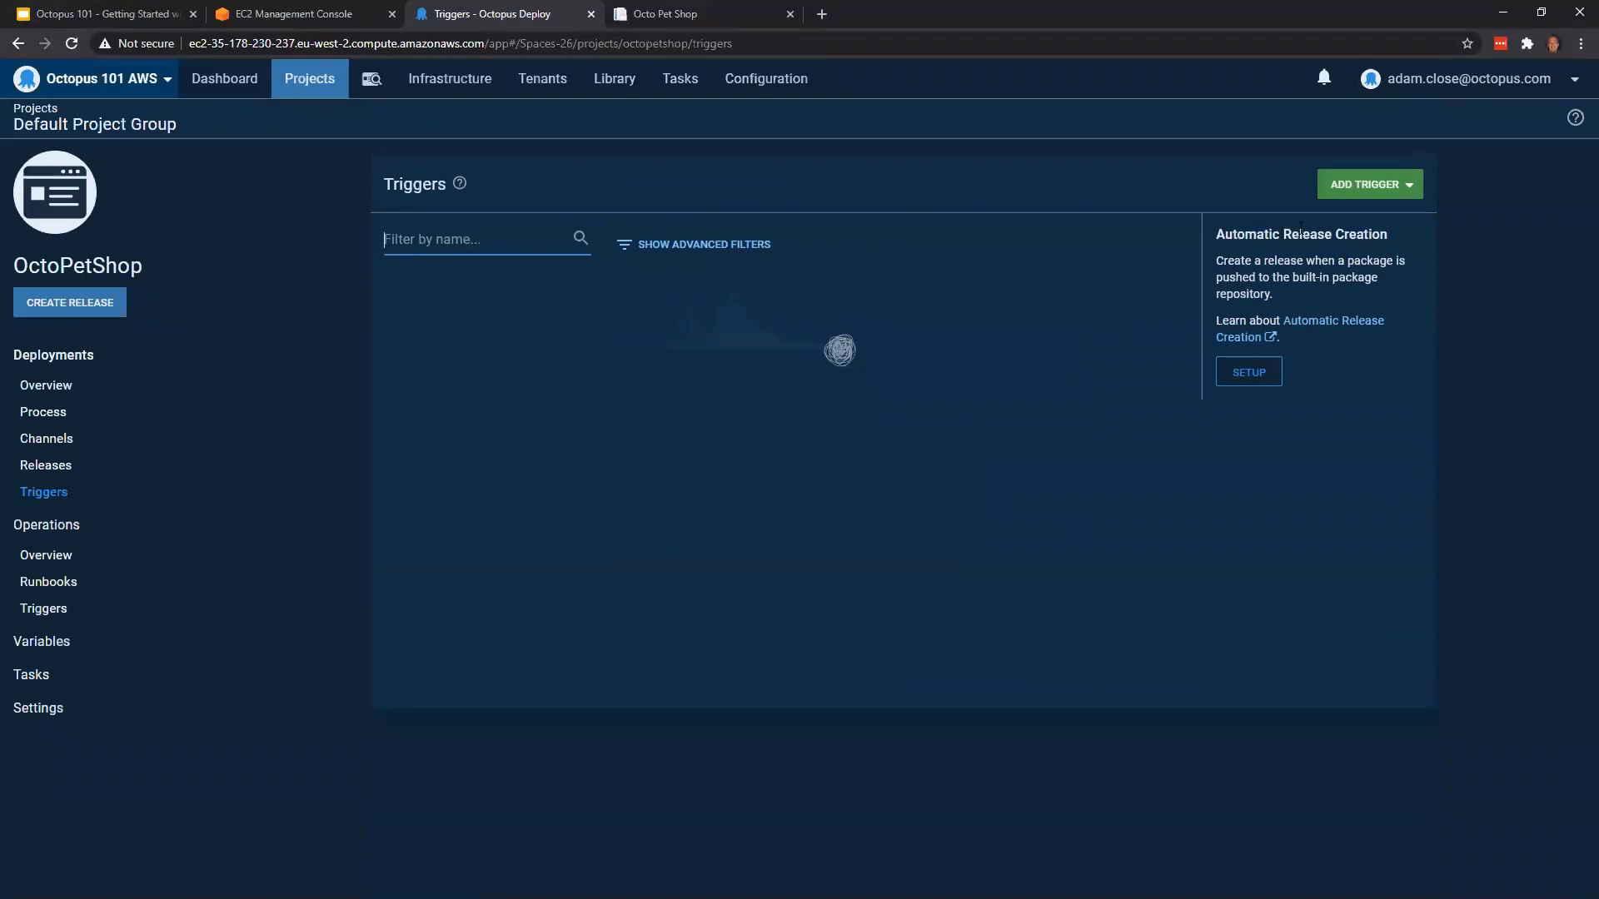
Start a new deployment target trigger for OctoPetShop and review the available event groups
{"action": "left_click", "coordinate": [1414, 183]}
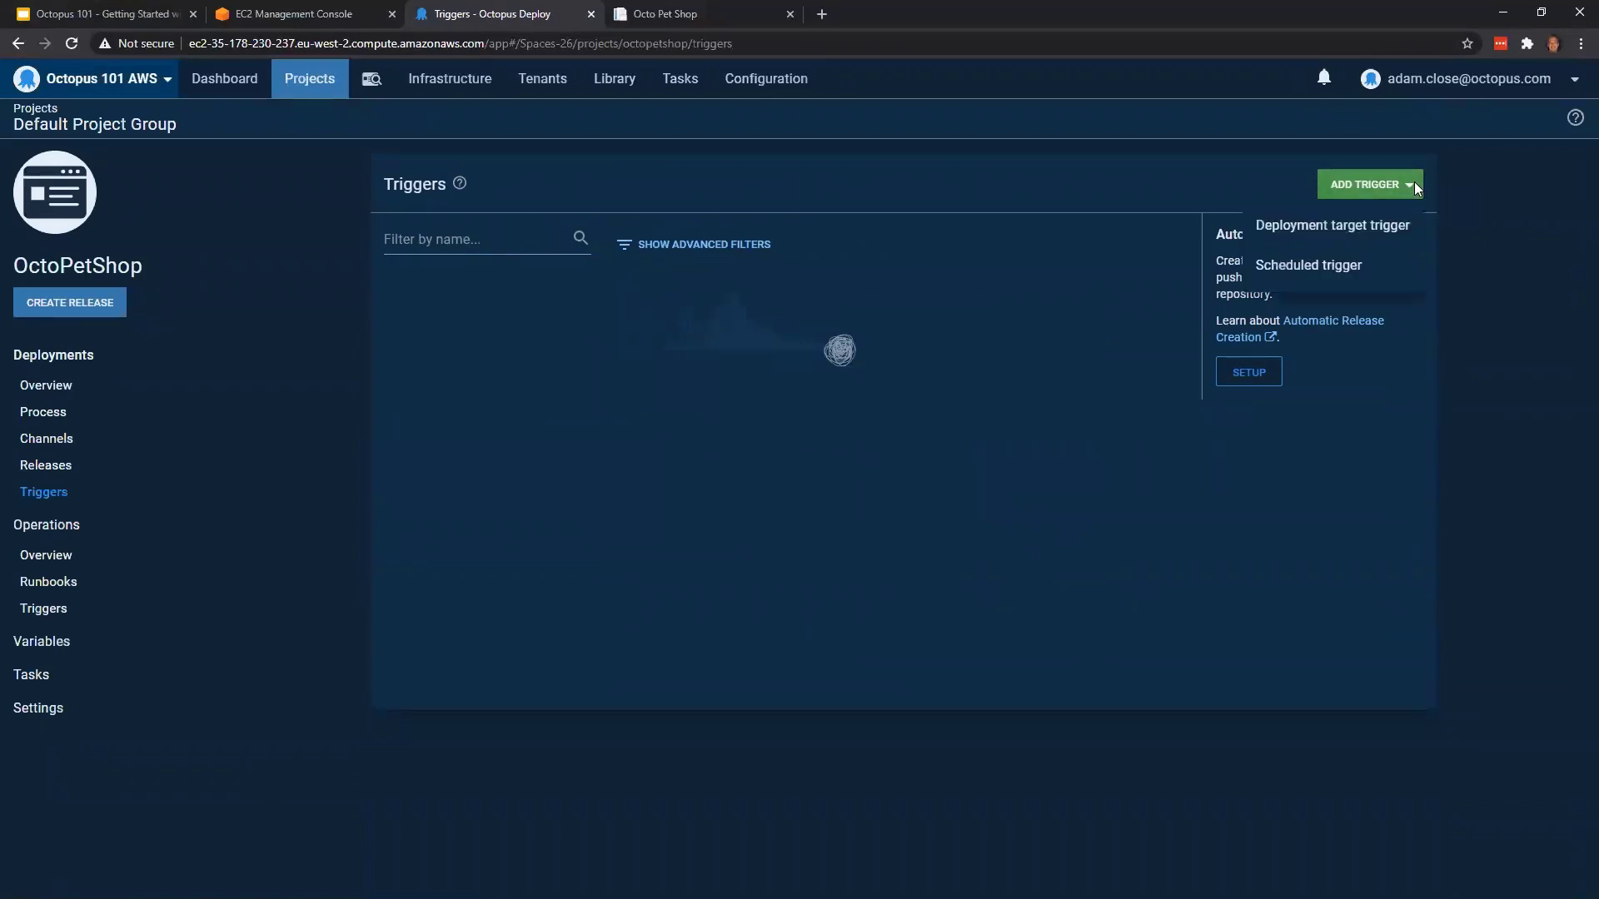
{"action": "left_click", "coordinate": [1407, 229]}
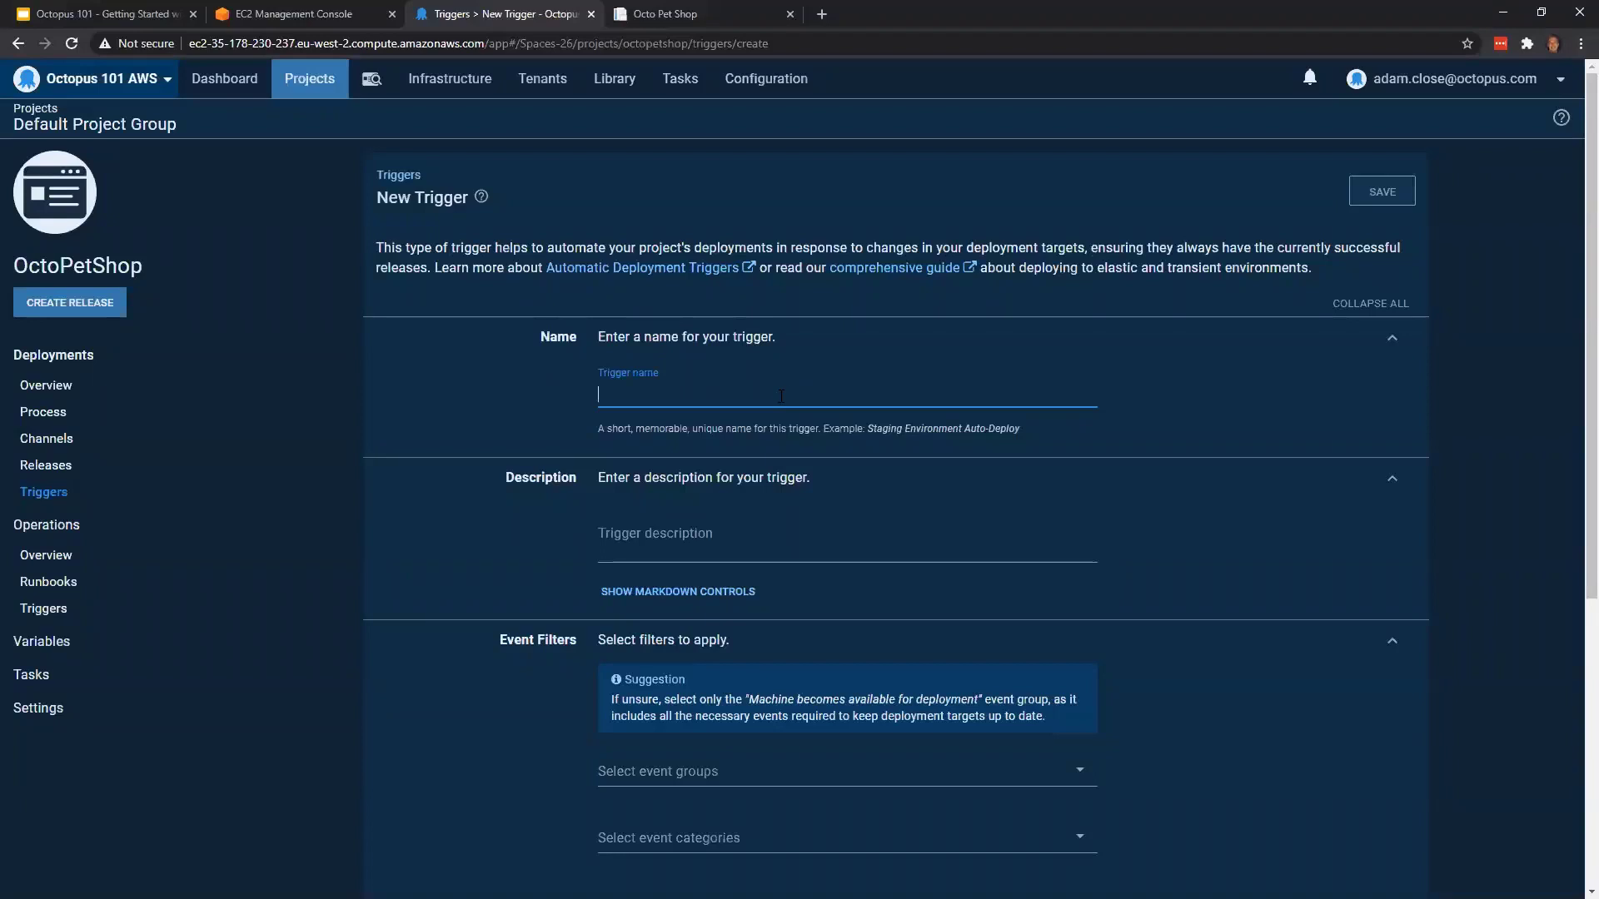
{"action": "scroll", "coordinate": [798, 357], "scroll_direction": "down", "scroll_amount": 3}
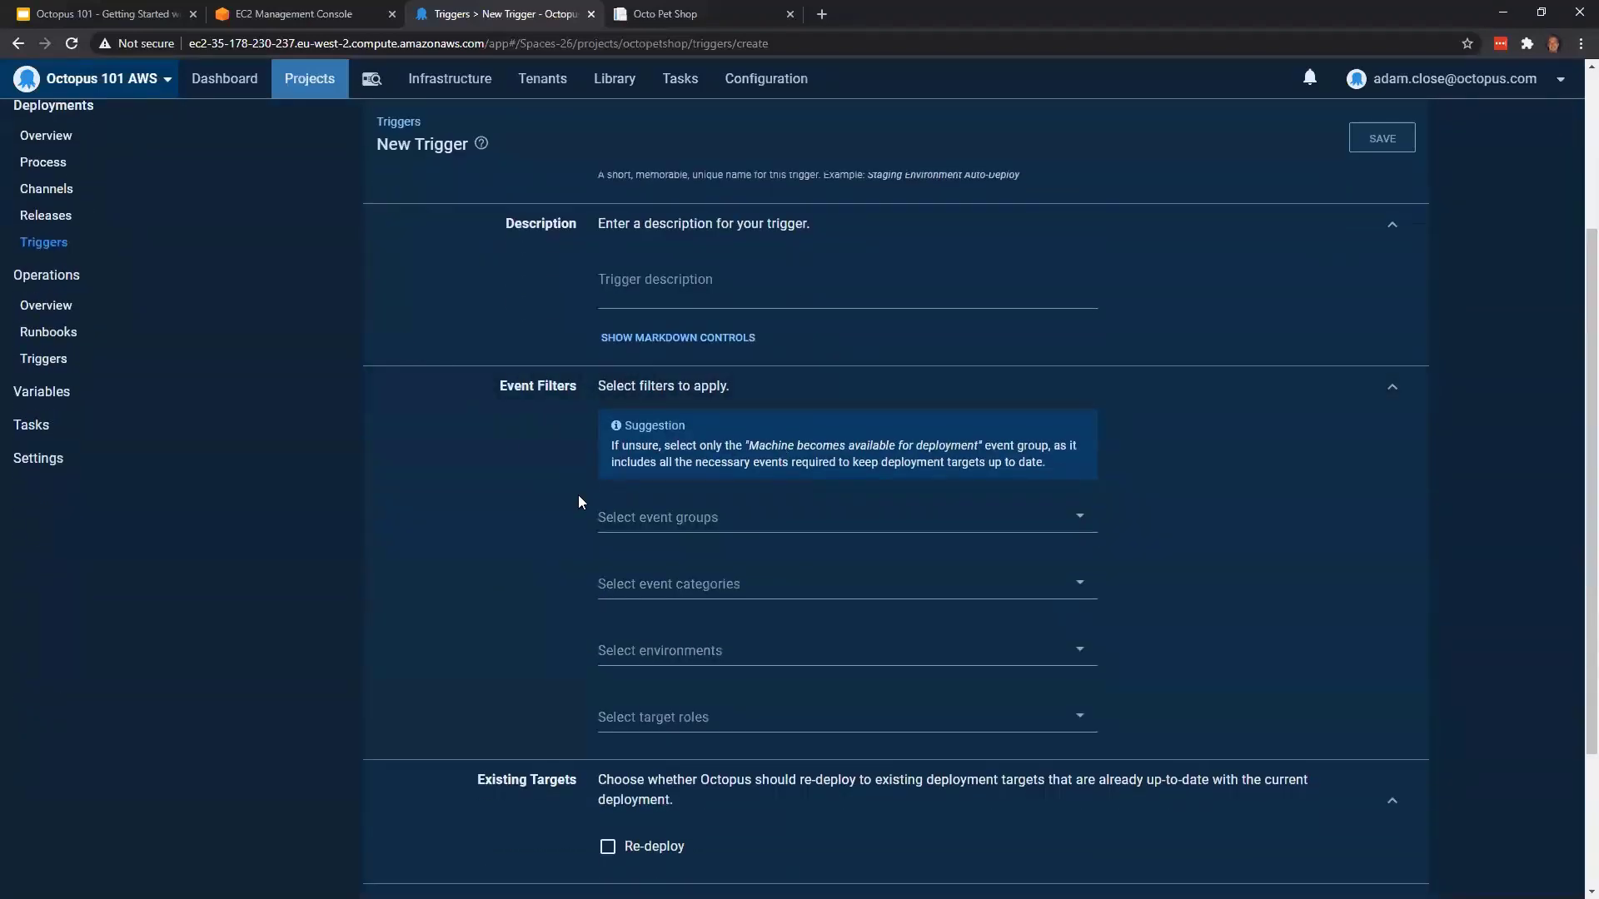
{"action": "left_click", "coordinate": [759, 523]}
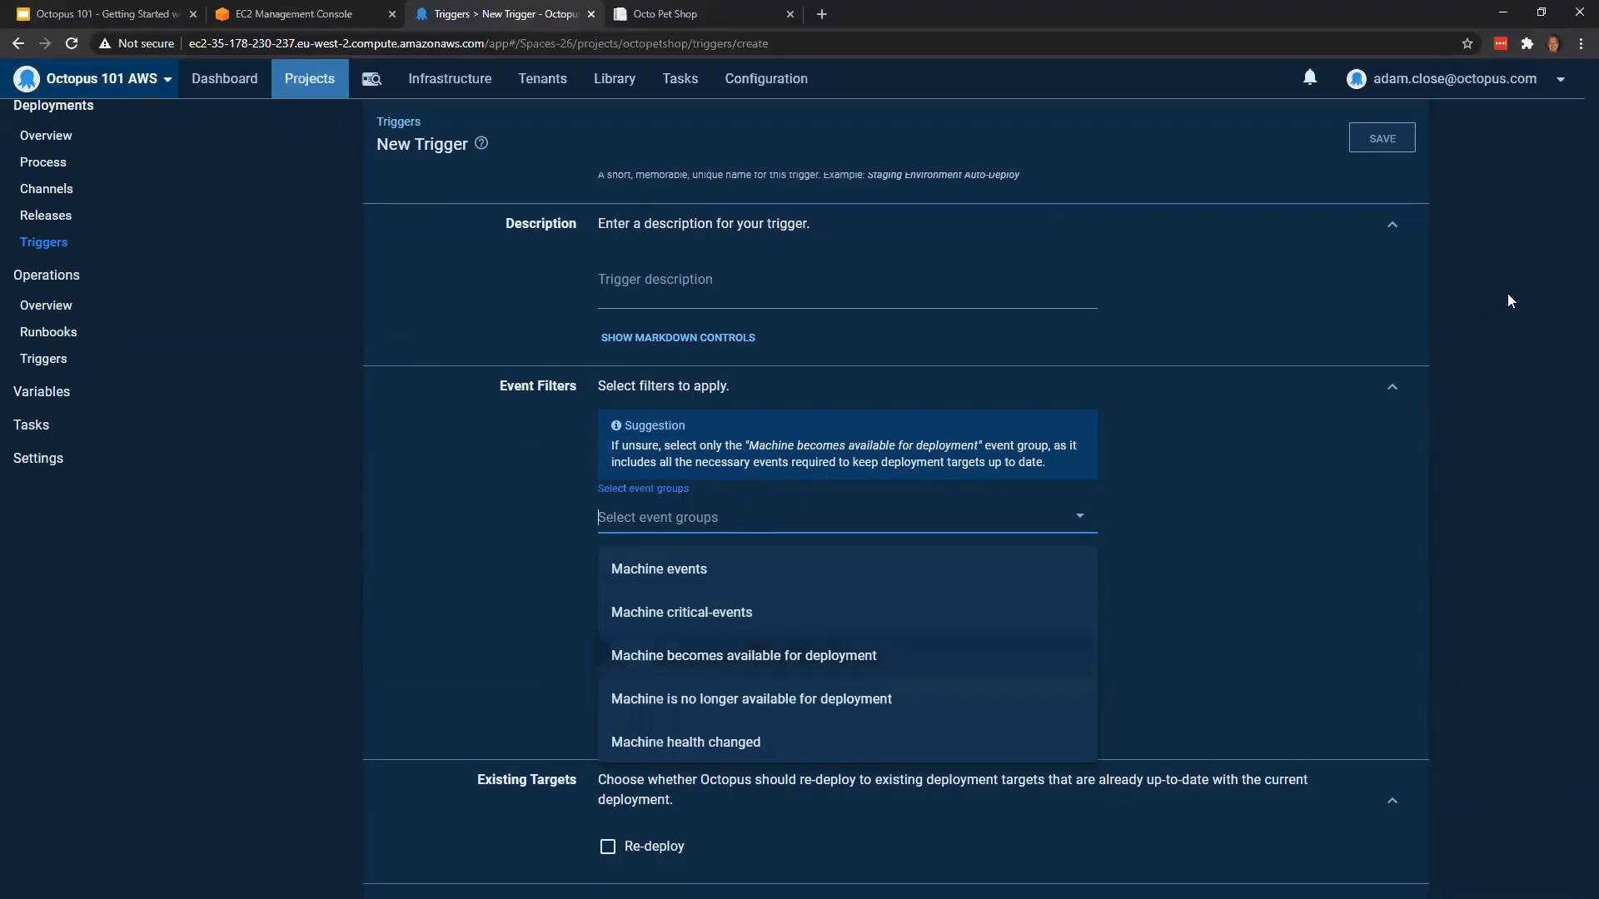
{"action": "left_click", "coordinate": [1252, 436]}
{"action": "scroll", "coordinate": [861, 415], "scroll_direction": "up", "scroll_amount": 3}
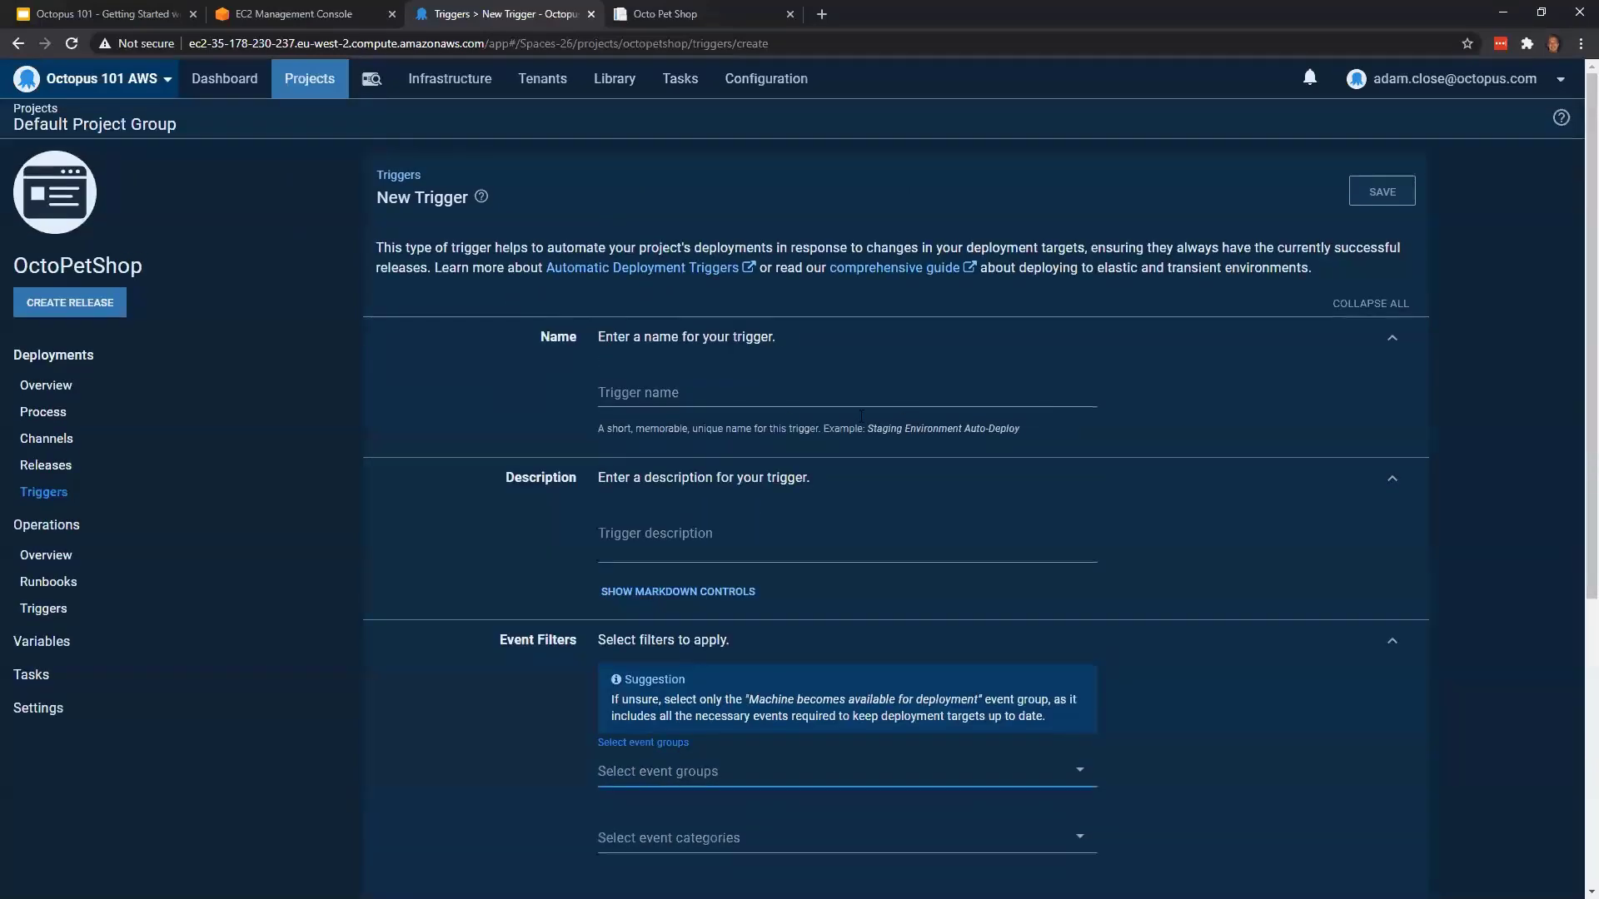
Name the deployment target trigger Auto Deploy Production Release
{"action": "left_click", "coordinate": [745, 403]}
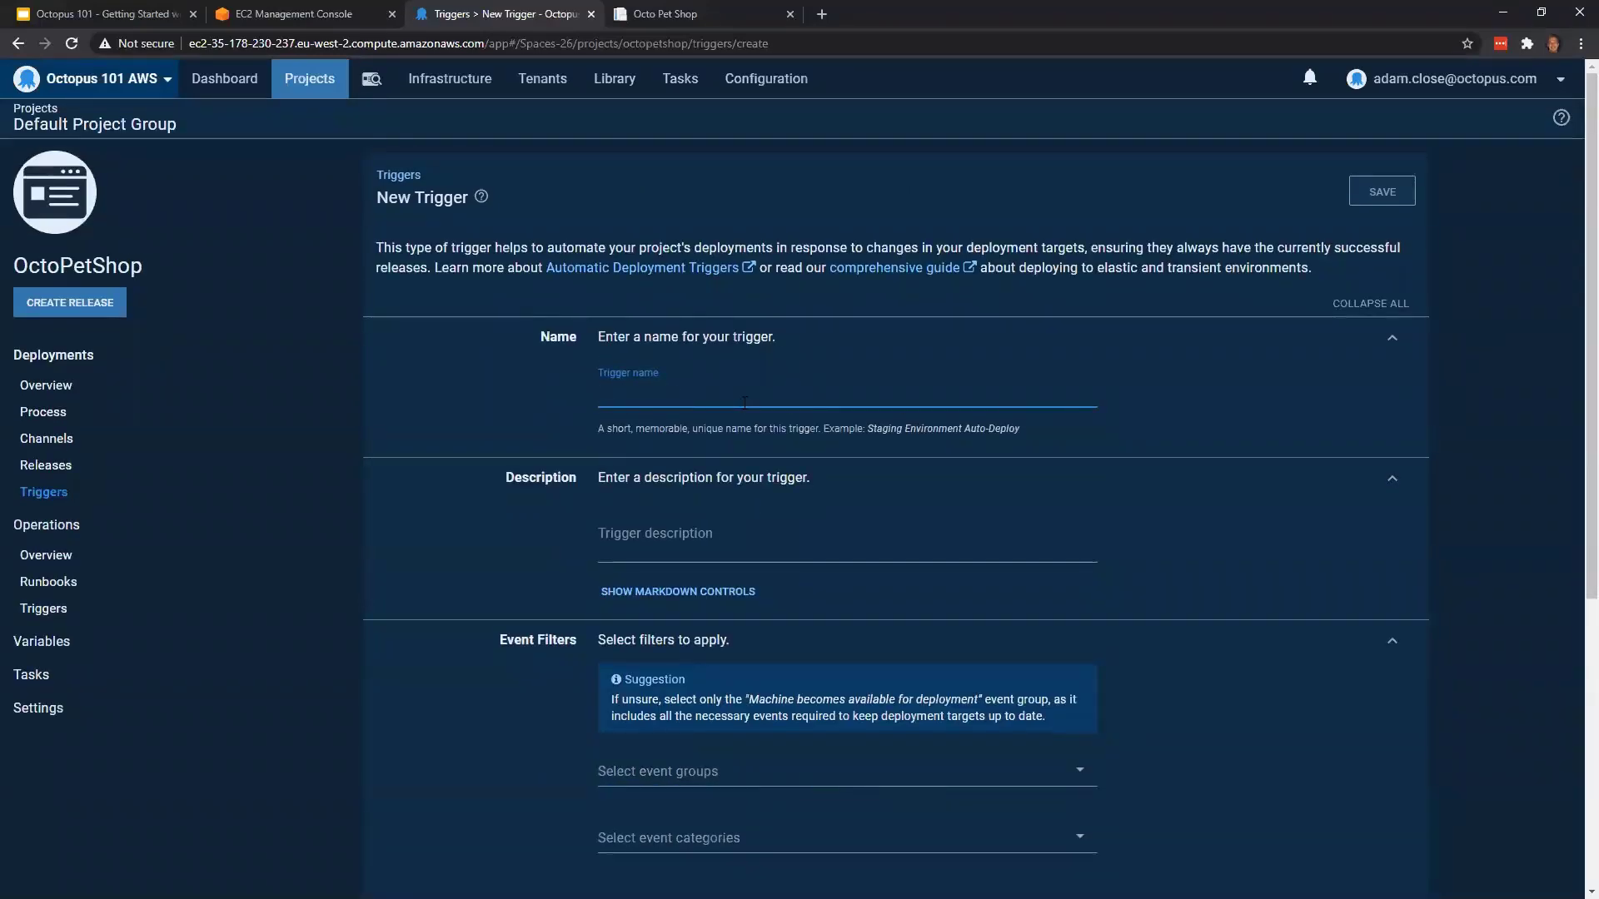
{"action": "type", "text": "Auto Dep"}
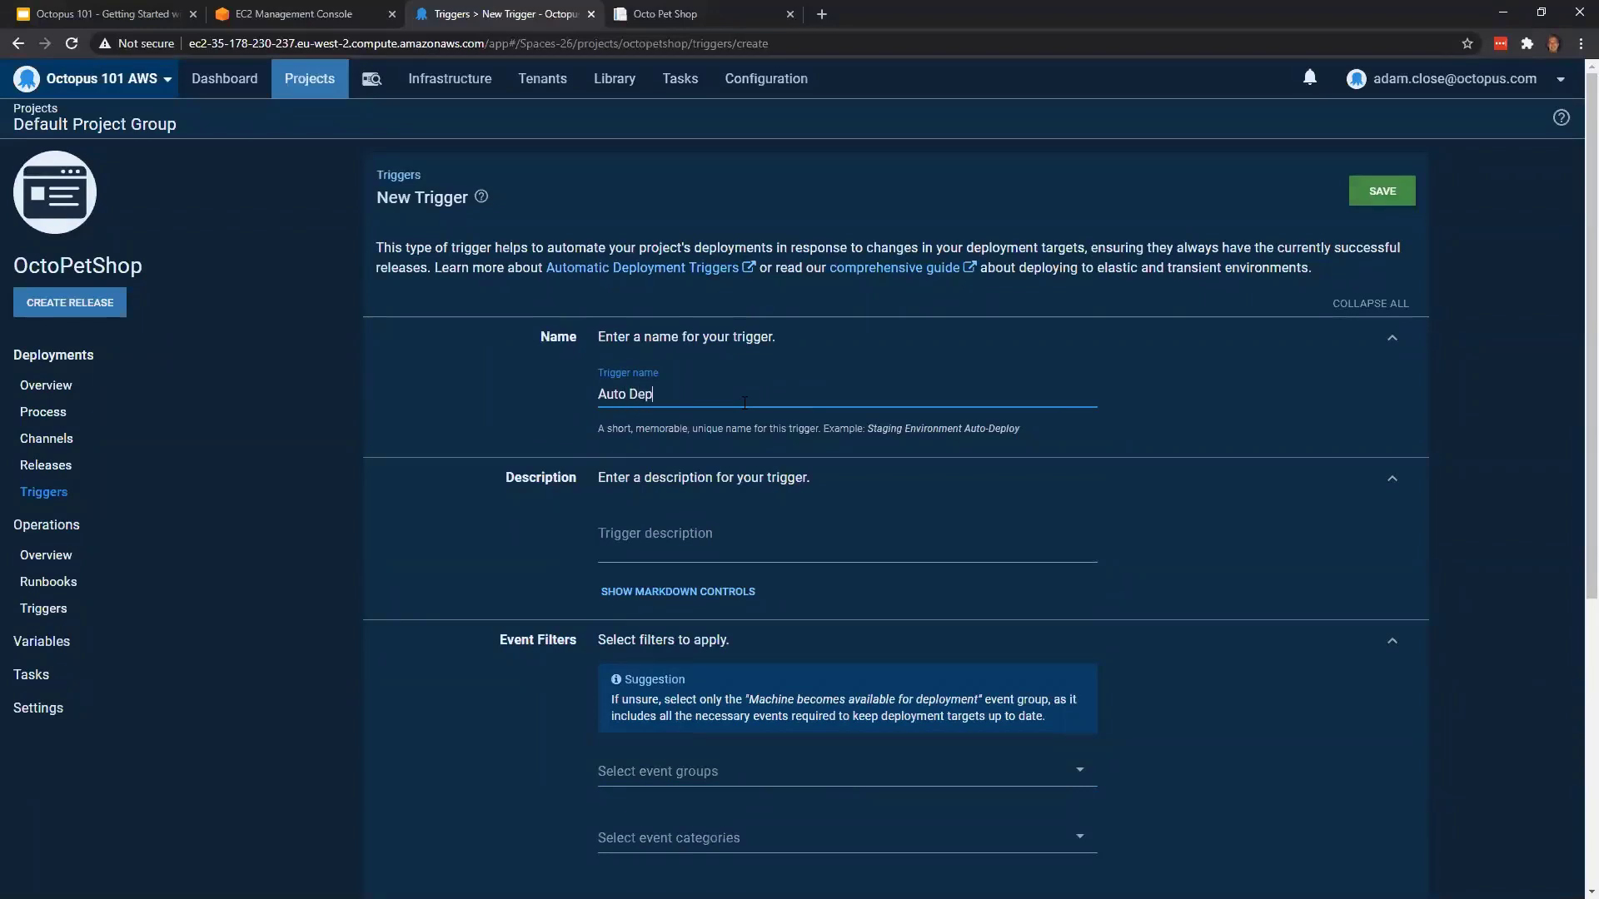
{"action": "type", "text": "loy Production Release"}
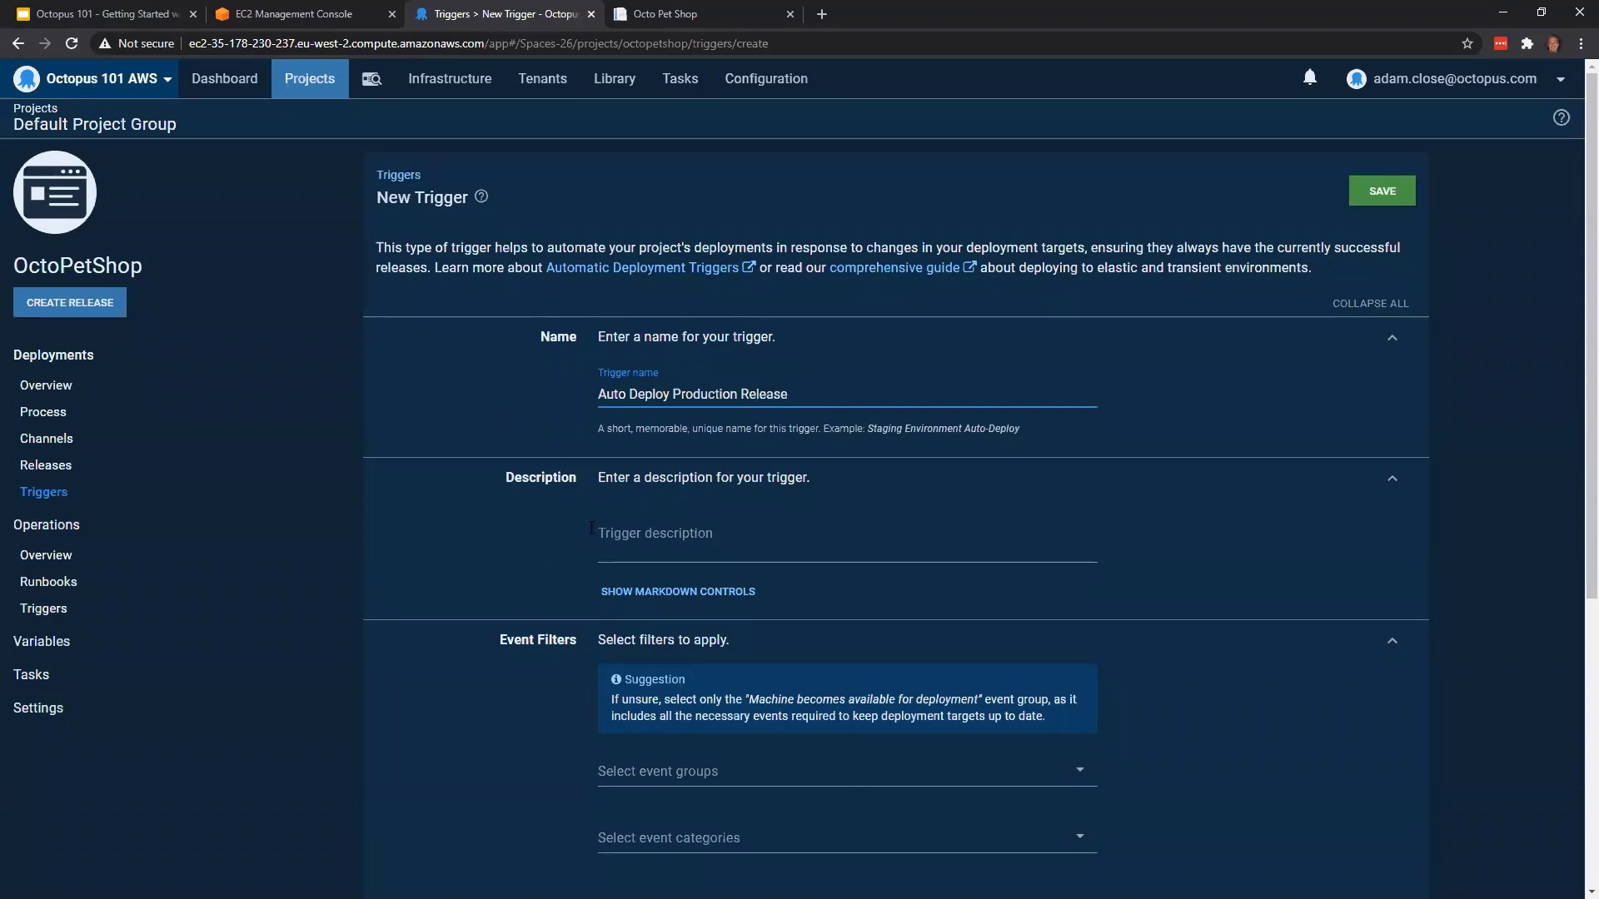
Give the trigger the description "Deploy production release for autoscale group"
{"action": "left_click", "coordinate": [635, 534]}
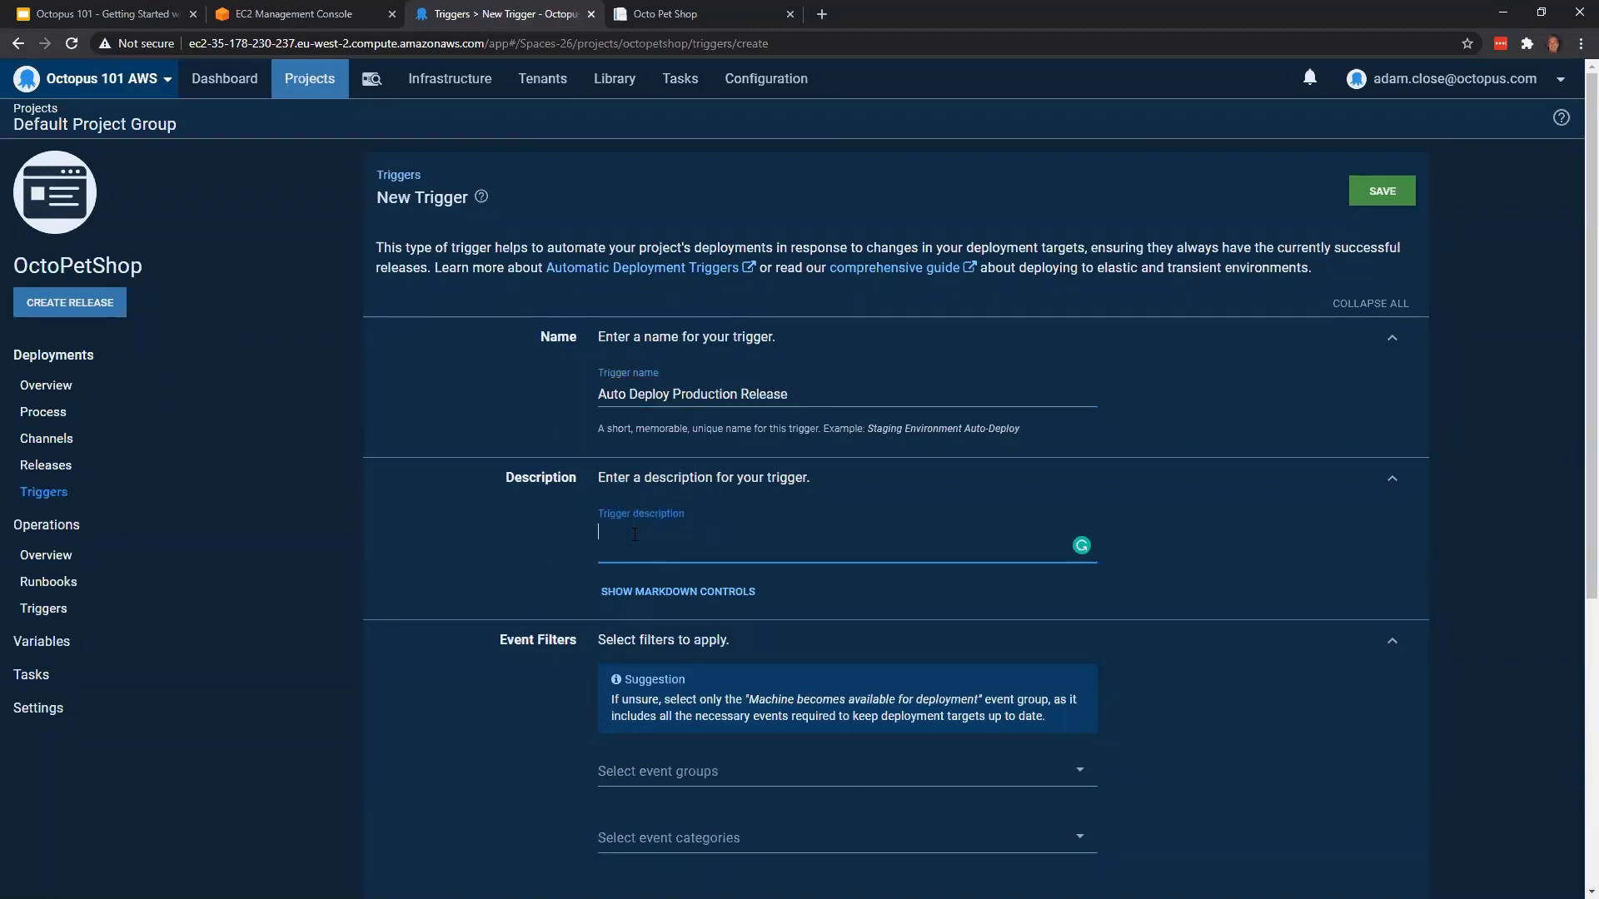
{"action": "type", "text": "Auto"}
{"action": "key", "text": "BackSpace"}
{"action": "key", "text": "BackSpace"}
{"action": "key", "text": "BackSpace"}
{"action": "key", "text": "BackSpace"}
{"action": "type", "text": "Deploy production release for autoscale"}
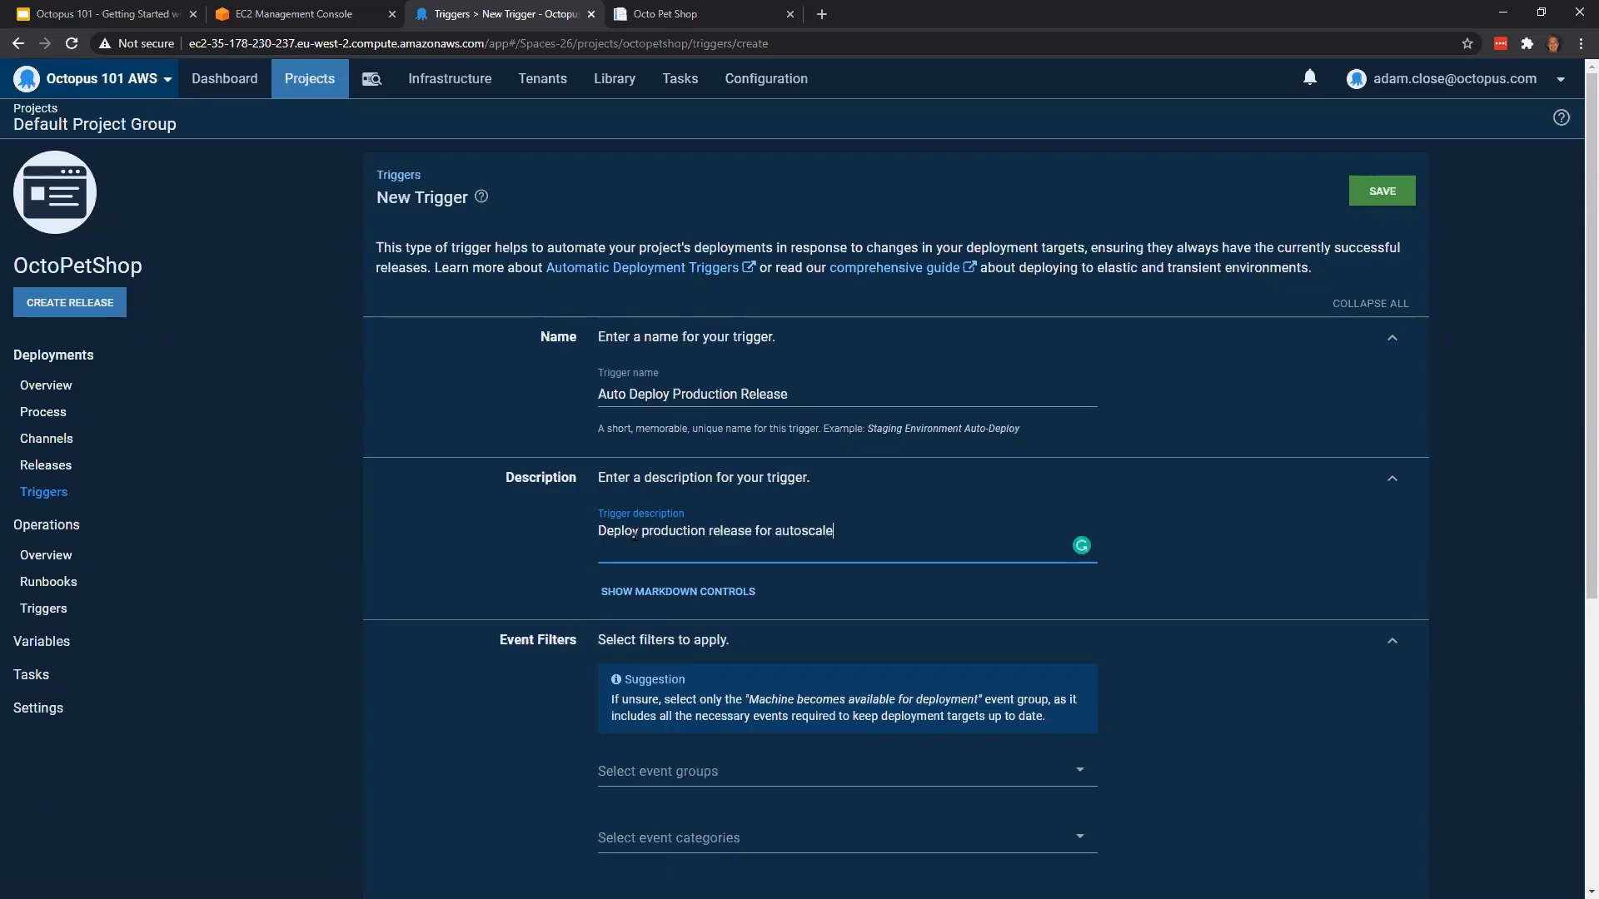
{"action": "type", "text": " group"}
Add the event group "Machine becomes available for deployment" to the trigger's event filters
{"action": "scroll", "coordinate": [721, 558], "scroll_direction": "down", "scroll_amount": 3}
{"action": "scroll", "coordinate": [736, 523], "scroll_direction": "up", "scroll_amount": 1}
{"action": "left_click", "coordinate": [712, 606]}
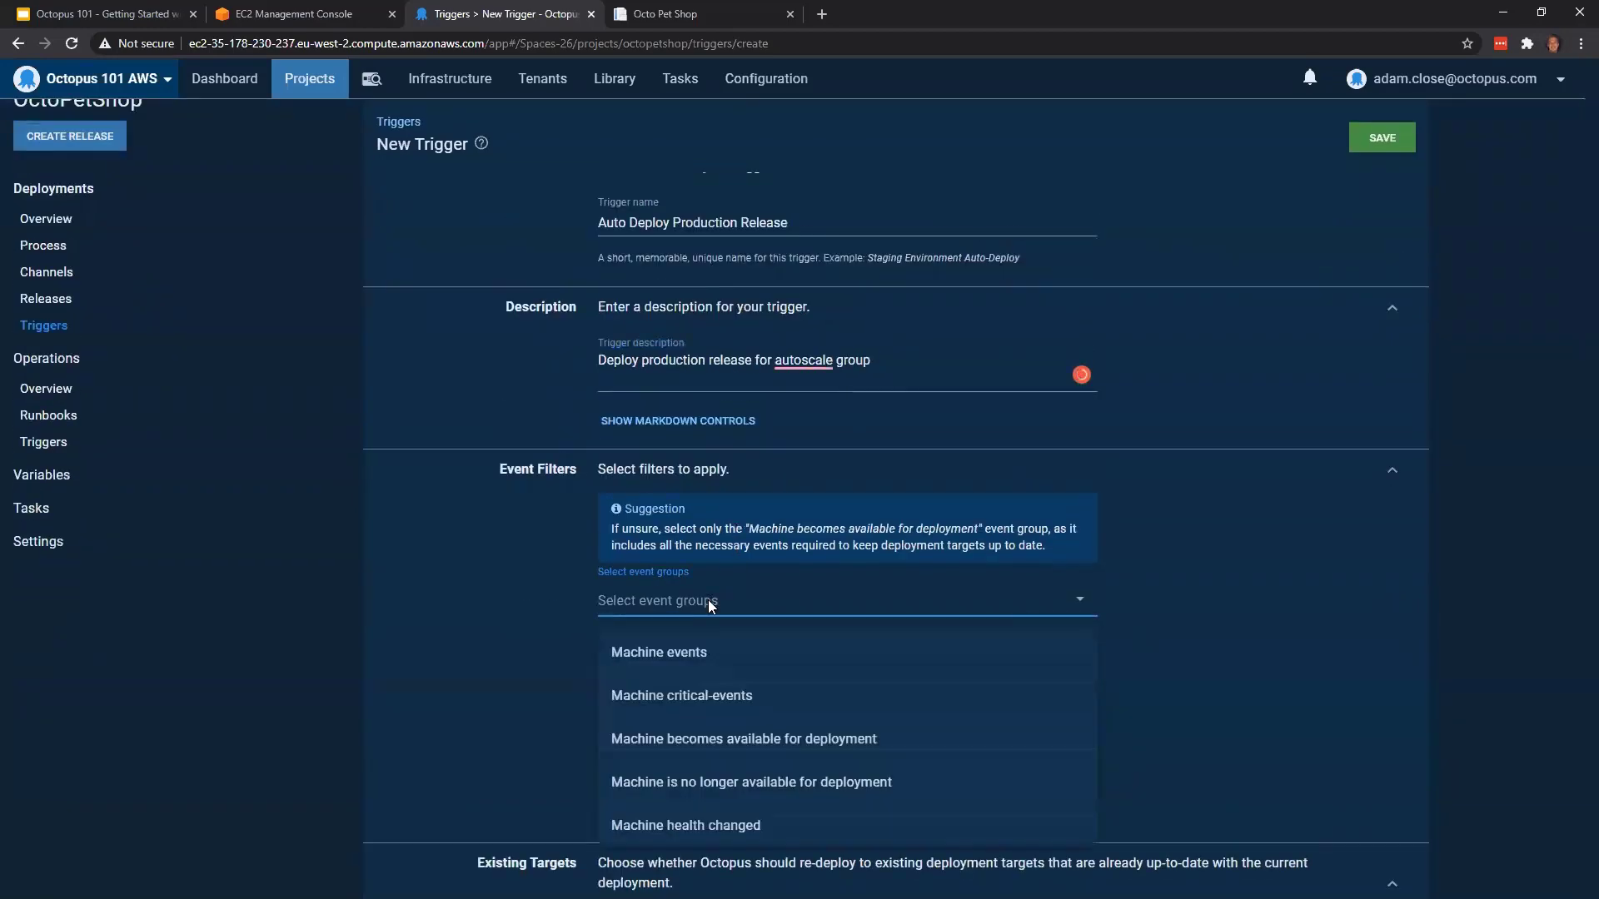
{"action": "left_click", "coordinate": [878, 749]}
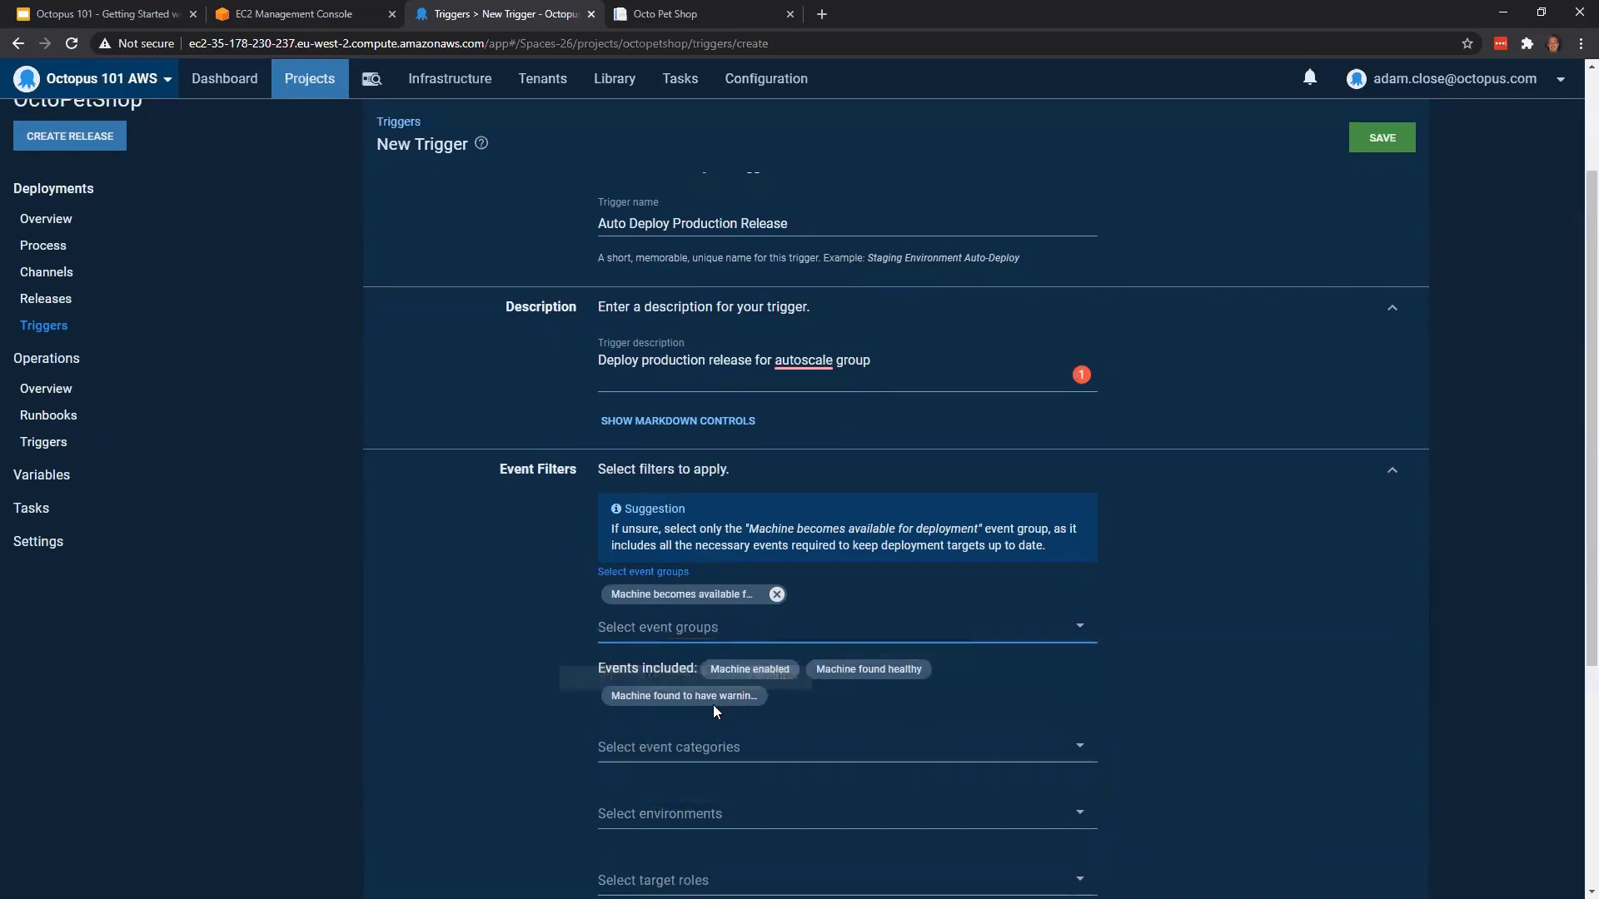
Limit the trigger to the Production environment and save it
{"action": "scroll", "coordinate": [1121, 551], "scroll_direction": "down", "scroll_amount": 2}
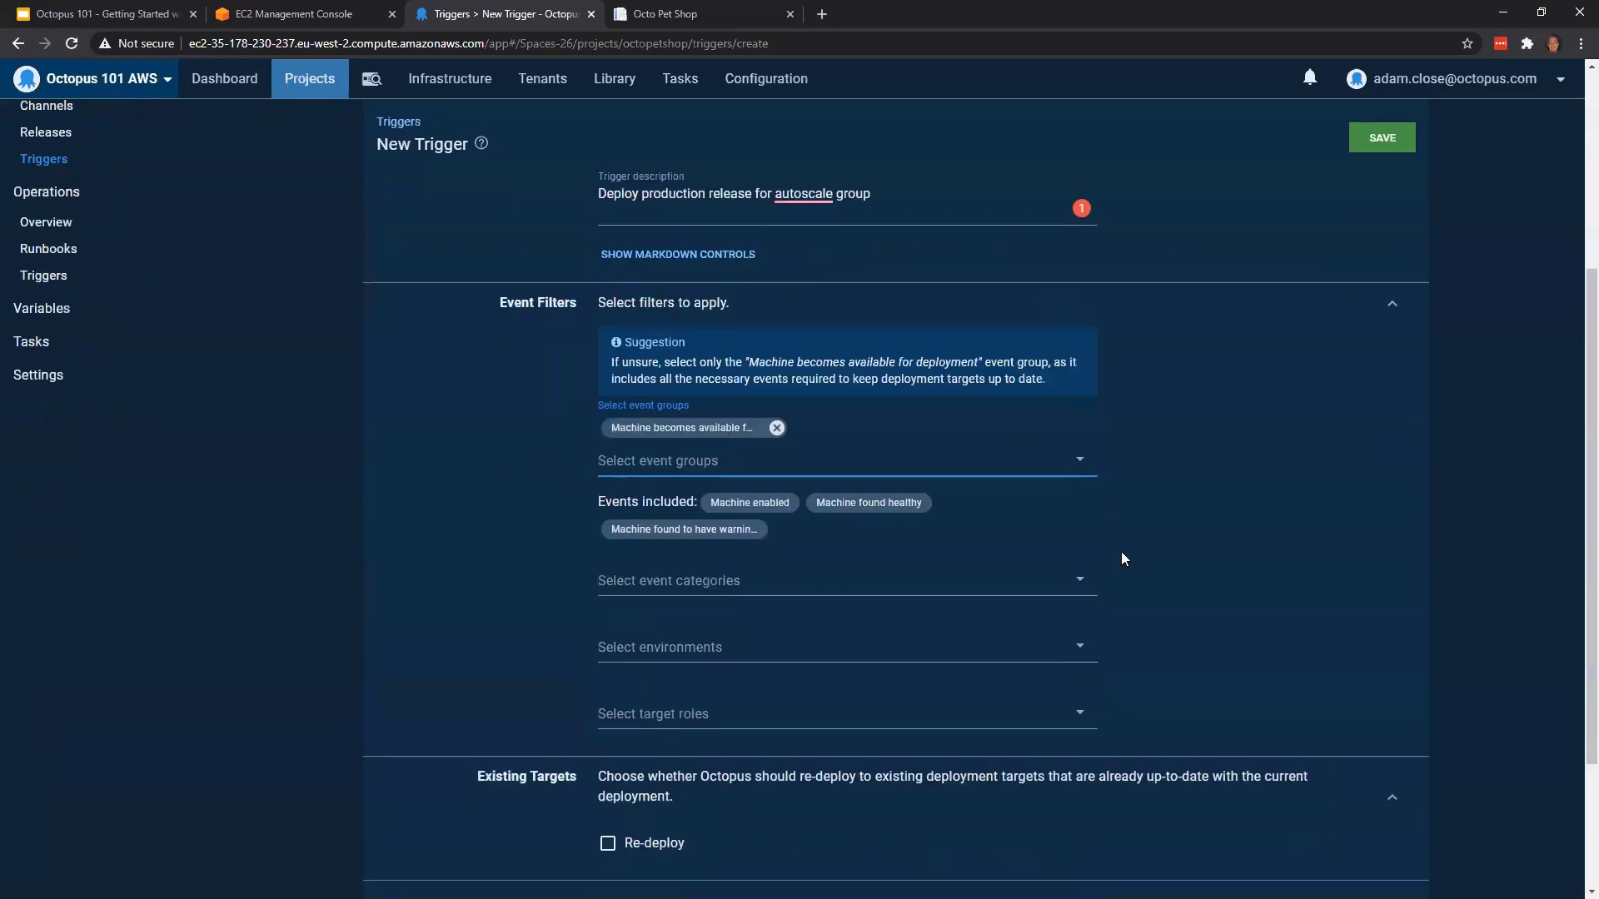
{"action": "scroll", "coordinate": [1121, 551], "scroll_direction": "down", "scroll_amount": 2}
{"action": "left_click", "coordinate": [719, 490]}
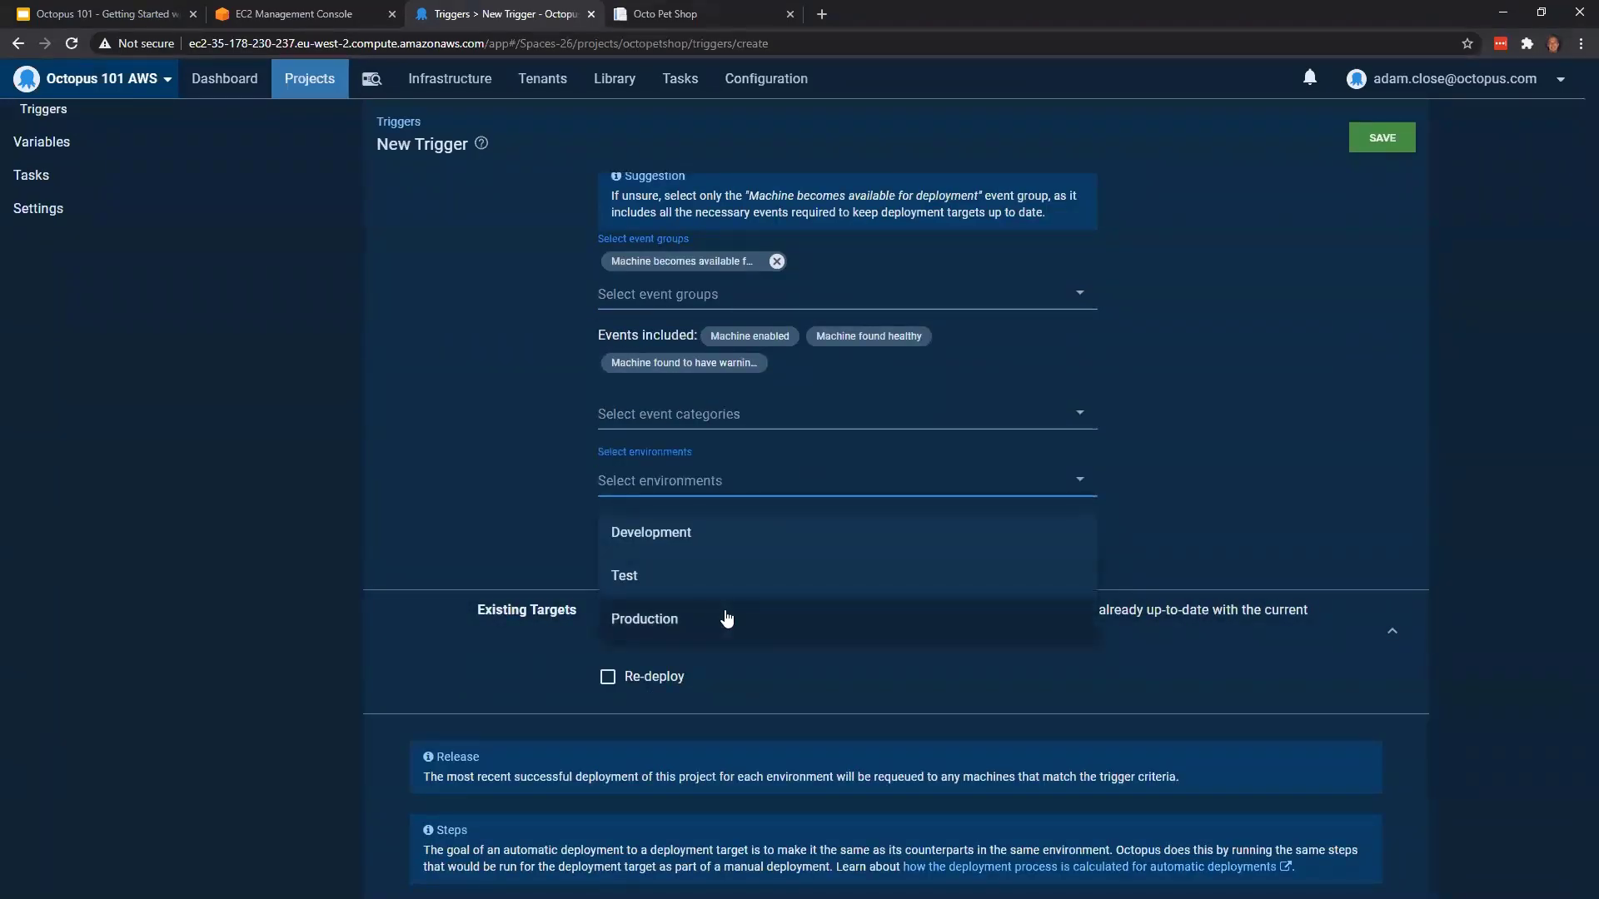
{"action": "left_click", "coordinate": [725, 615]}
{"action": "scroll", "coordinate": [1211, 497], "scroll_direction": "down", "scroll_amount": 1}
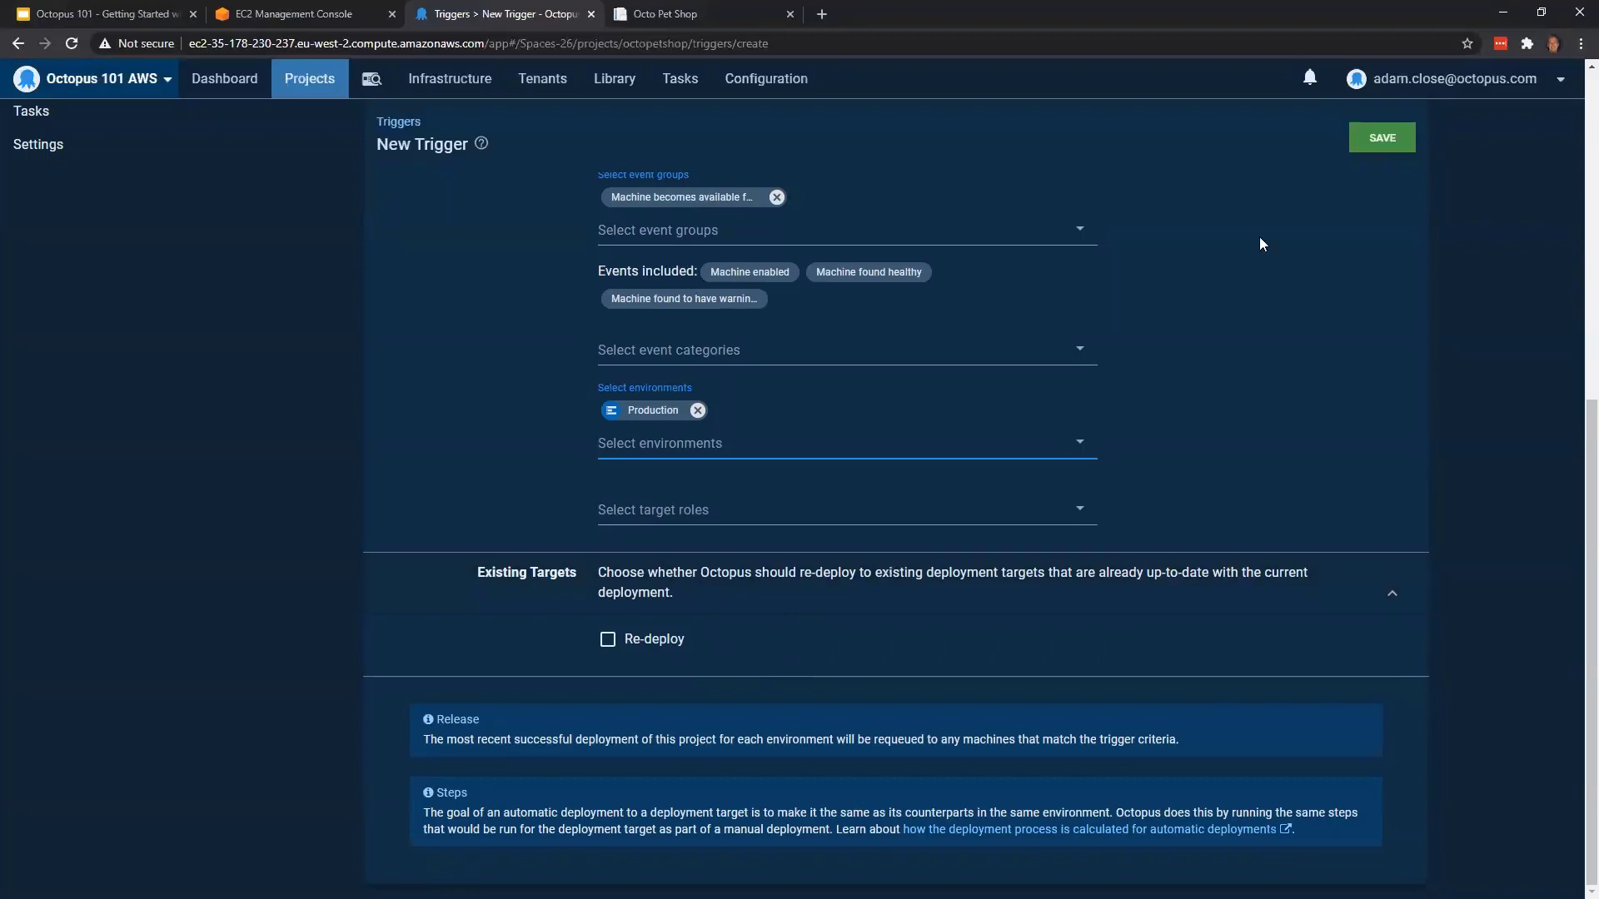
{"action": "left_click", "coordinate": [1382, 138]}
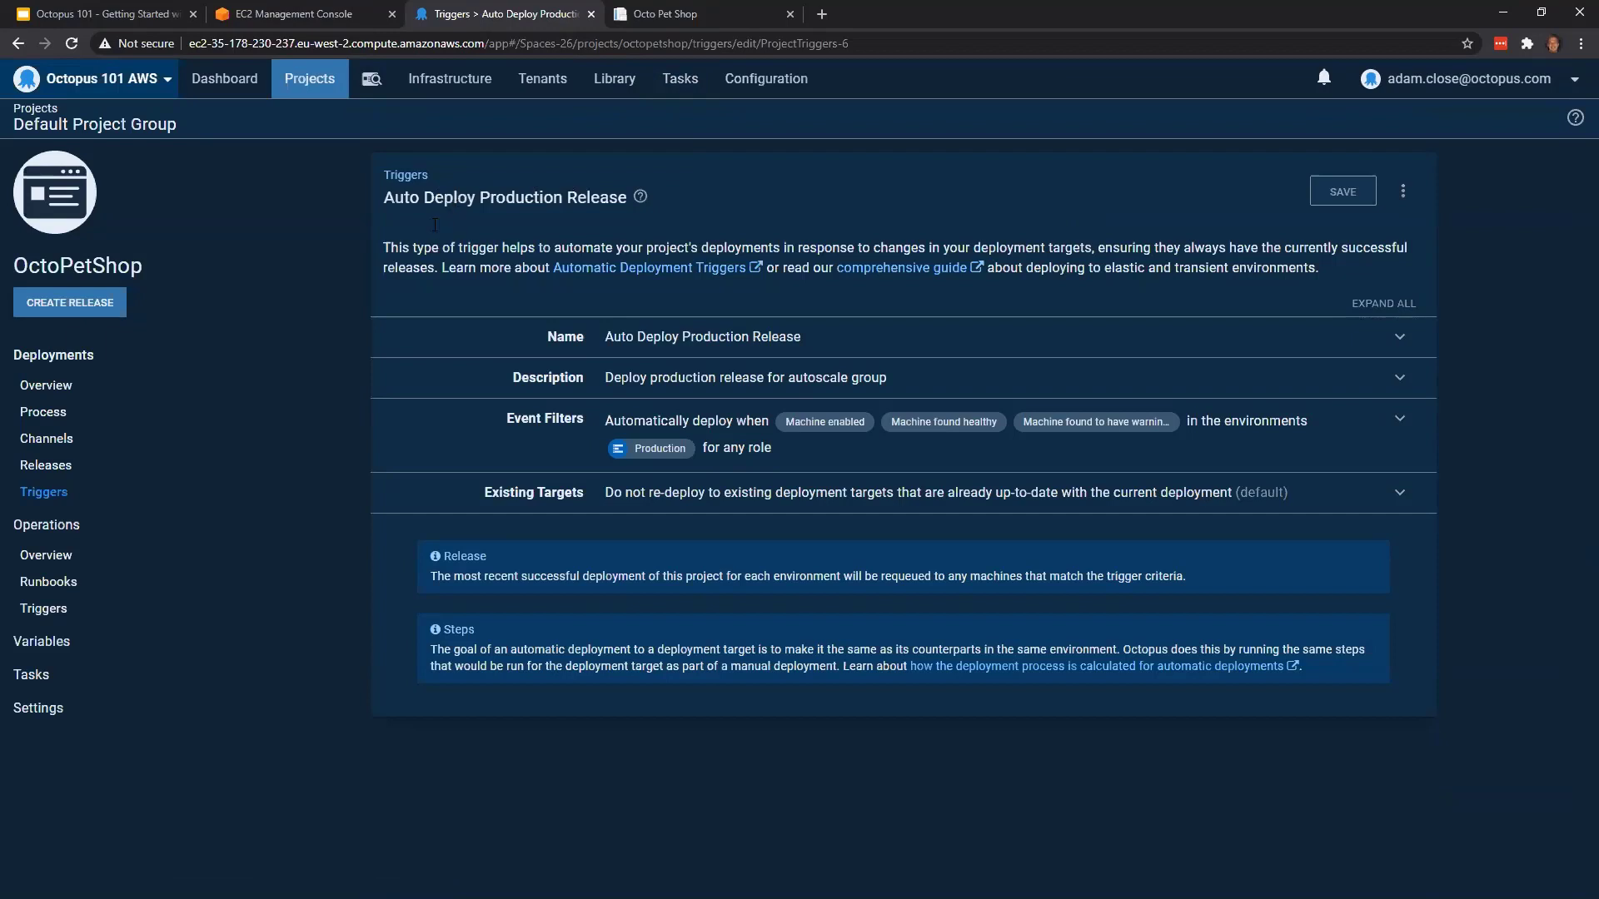
Open the Approve Deployment step in the deployment process and review its run condition's variable expression
{"action": "left_click", "coordinate": [146, 430]}
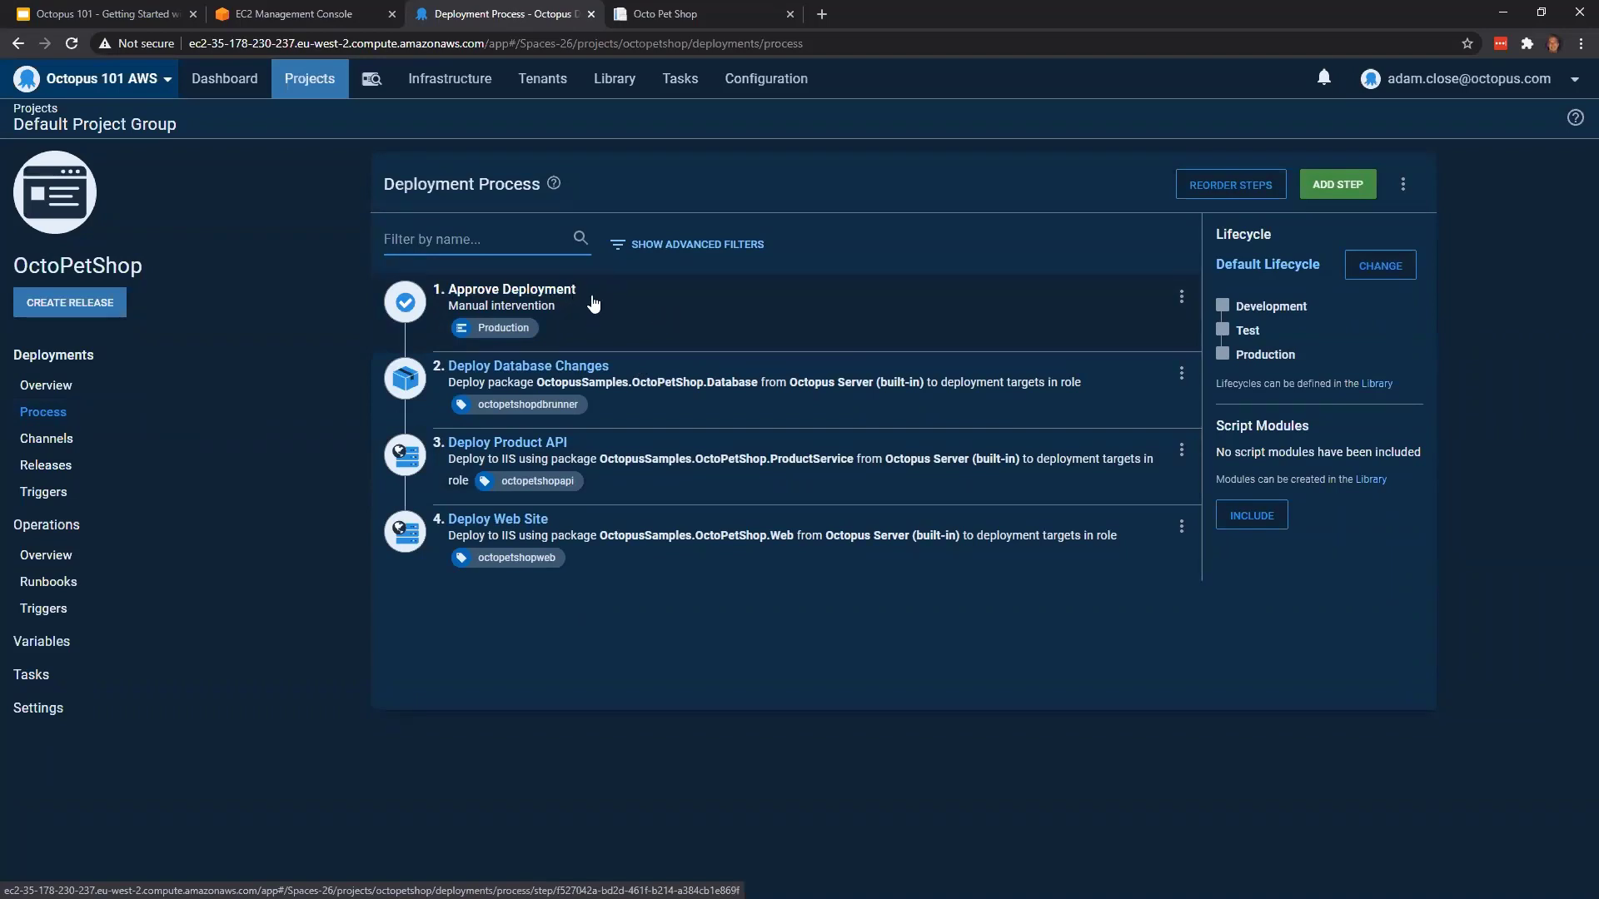
{"action": "left_click", "coordinate": [667, 302]}
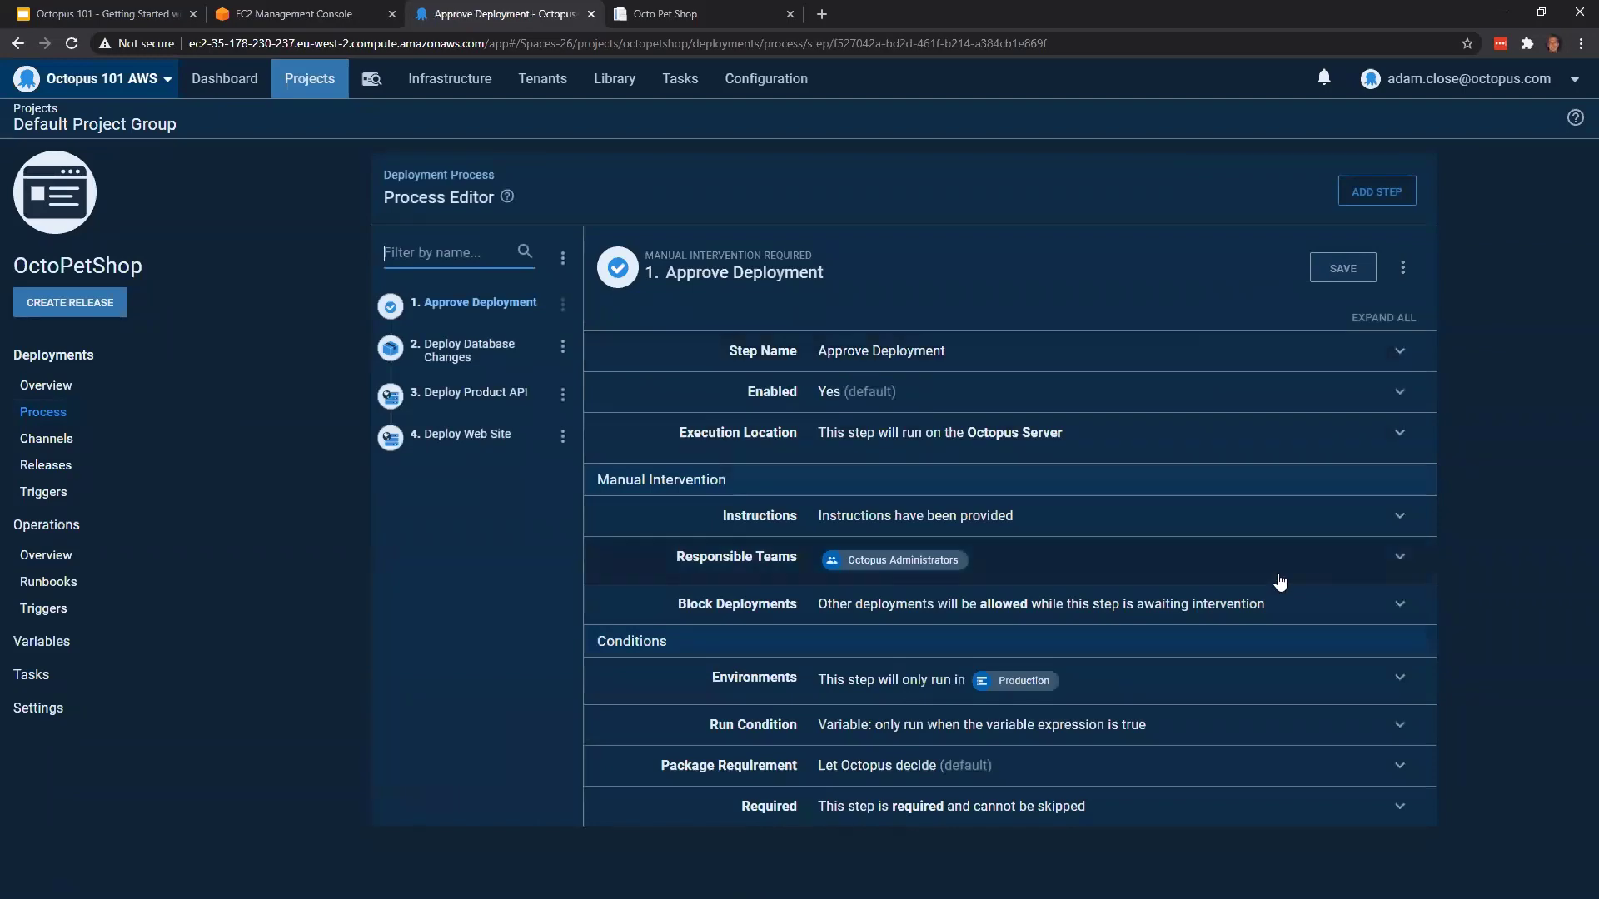
{"action": "left_click", "coordinate": [1041, 734]}
{"action": "scroll", "coordinate": [1183, 671], "scroll_direction": "down", "scroll_amount": 1}
{"action": "scroll", "coordinate": [1193, 669], "scroll_direction": "down", "scroll_amount": 1}
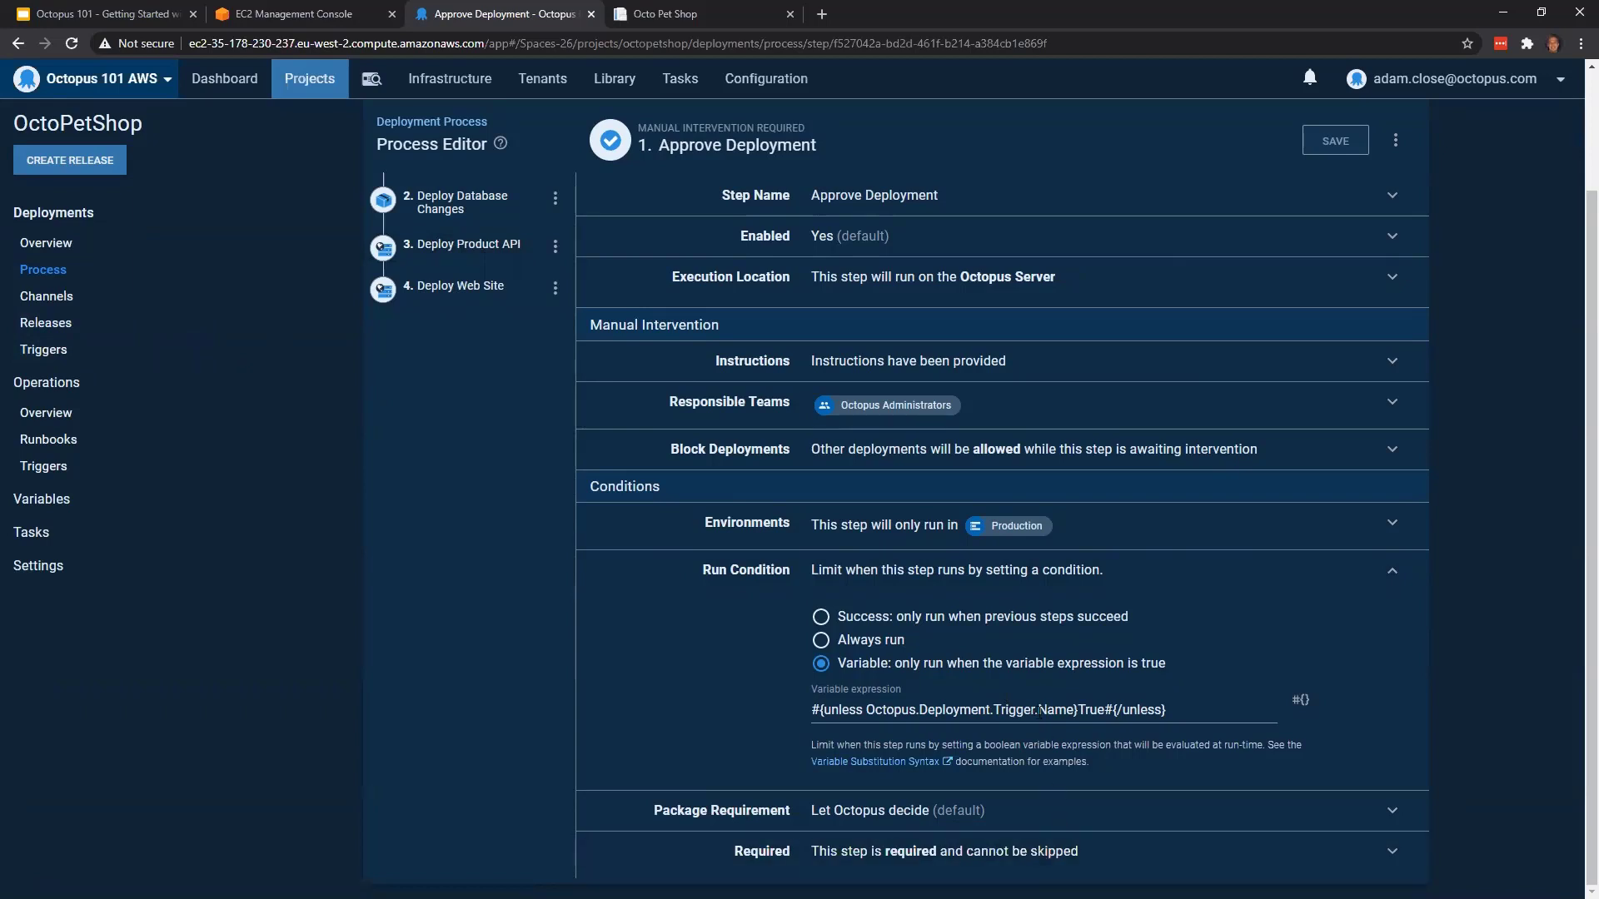
{"action": "scroll", "coordinate": [921, 594], "scroll_direction": "up", "scroll_amount": 2}
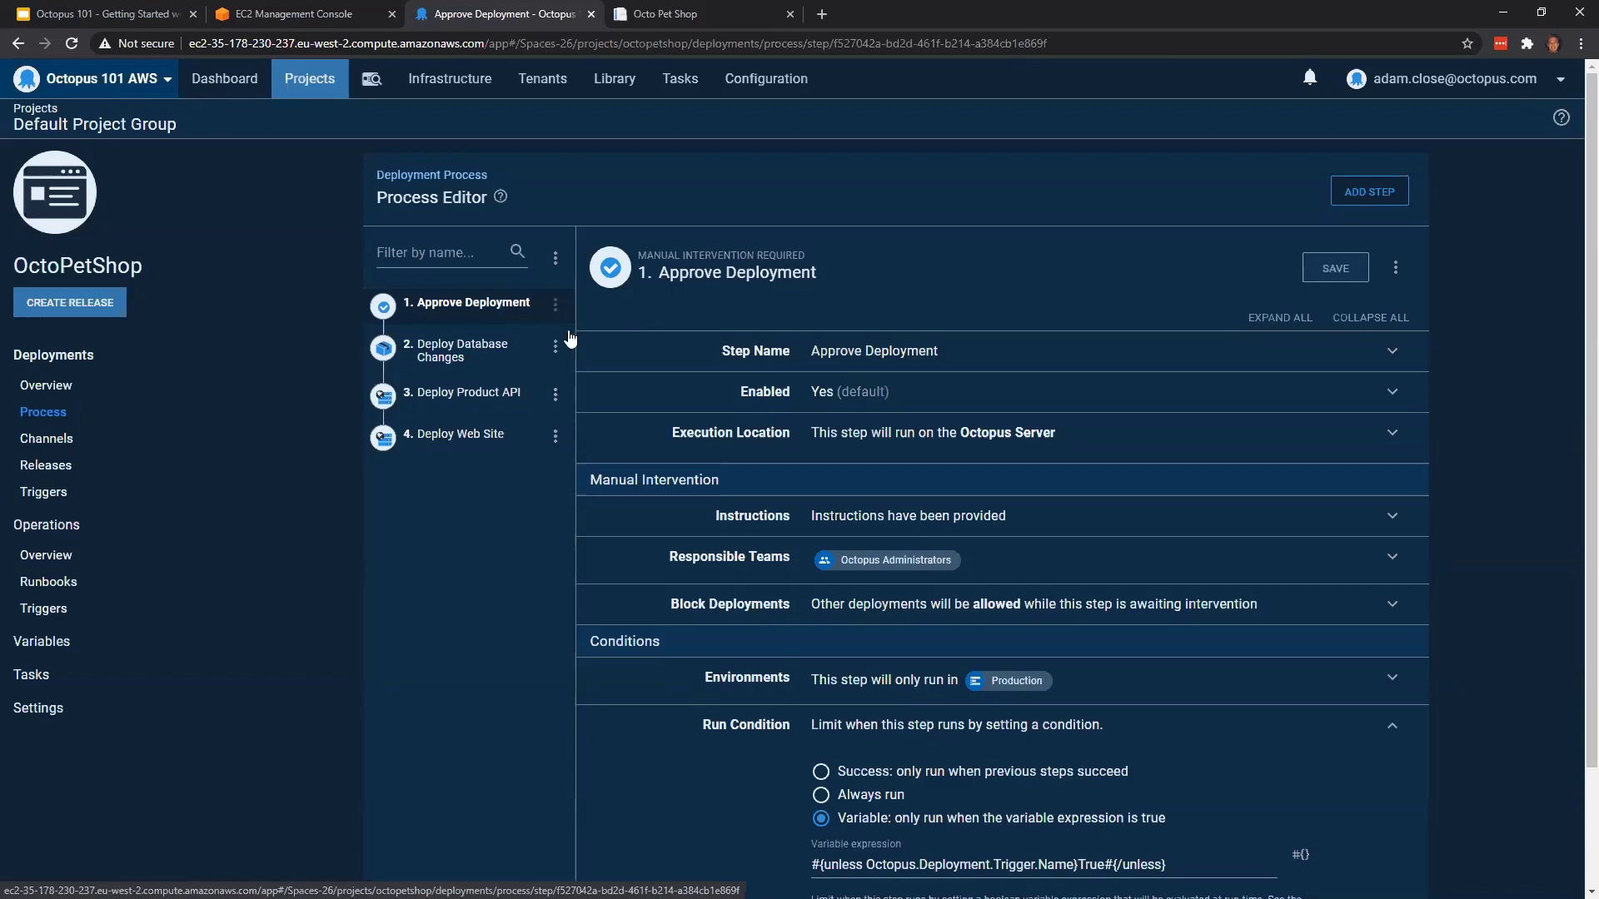
Open the space's task list to check the recent task activity
{"action": "left_click", "coordinate": [681, 83]}
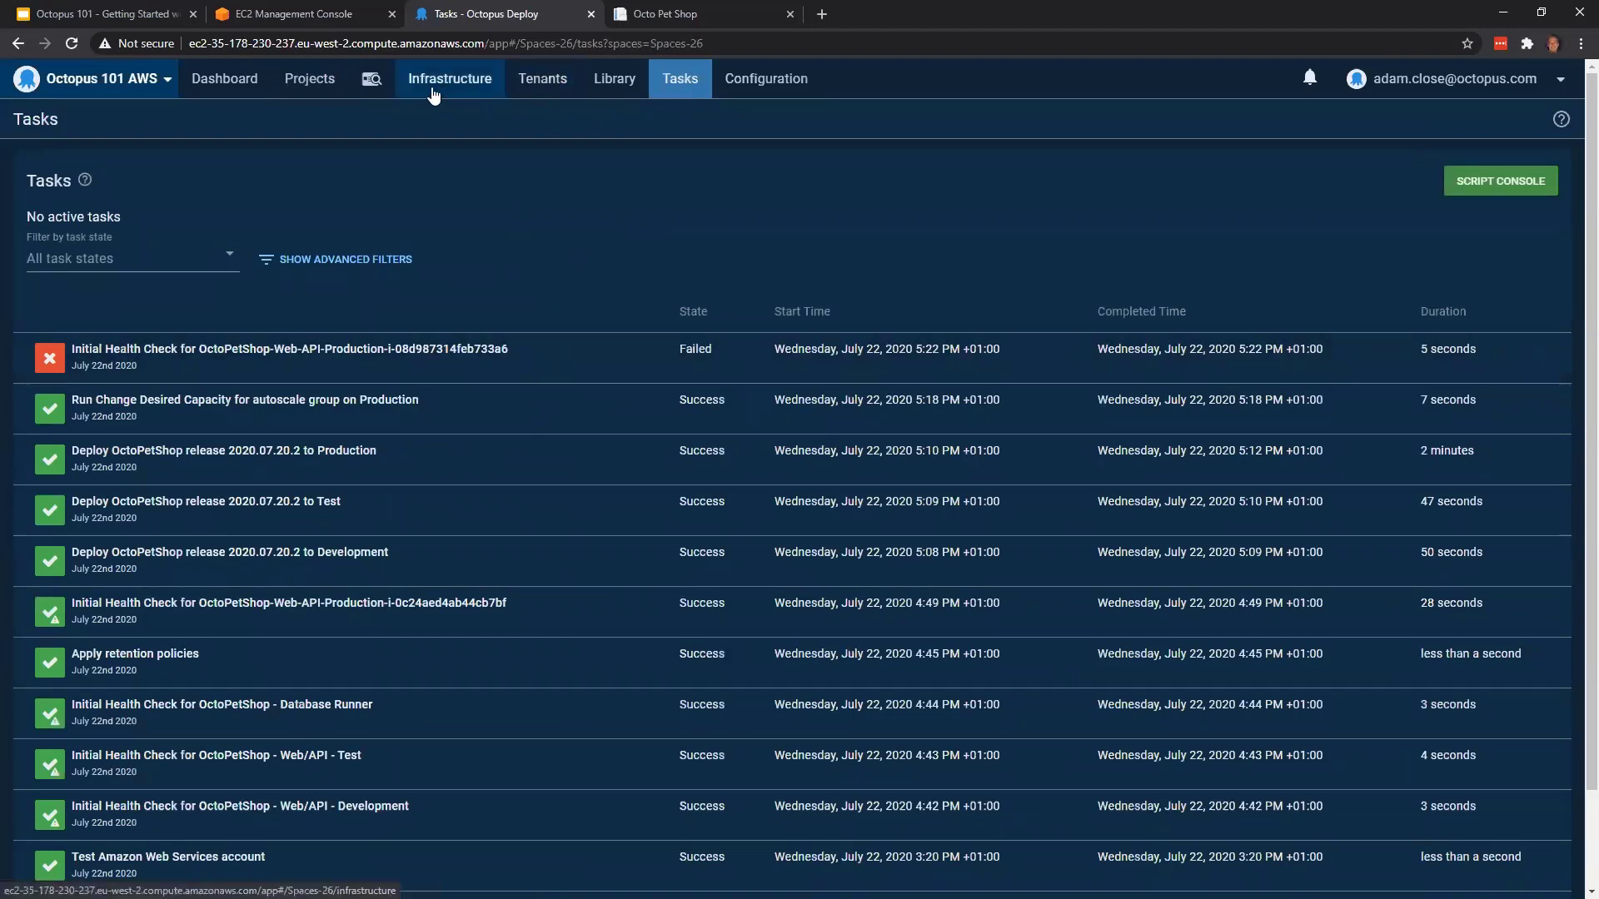
Review the task summary and task log of the failed initial health check for target OctoPetShop-Web-API-Production-i-08d987314feb733a6
{"action": "left_click", "coordinate": [455, 350]}
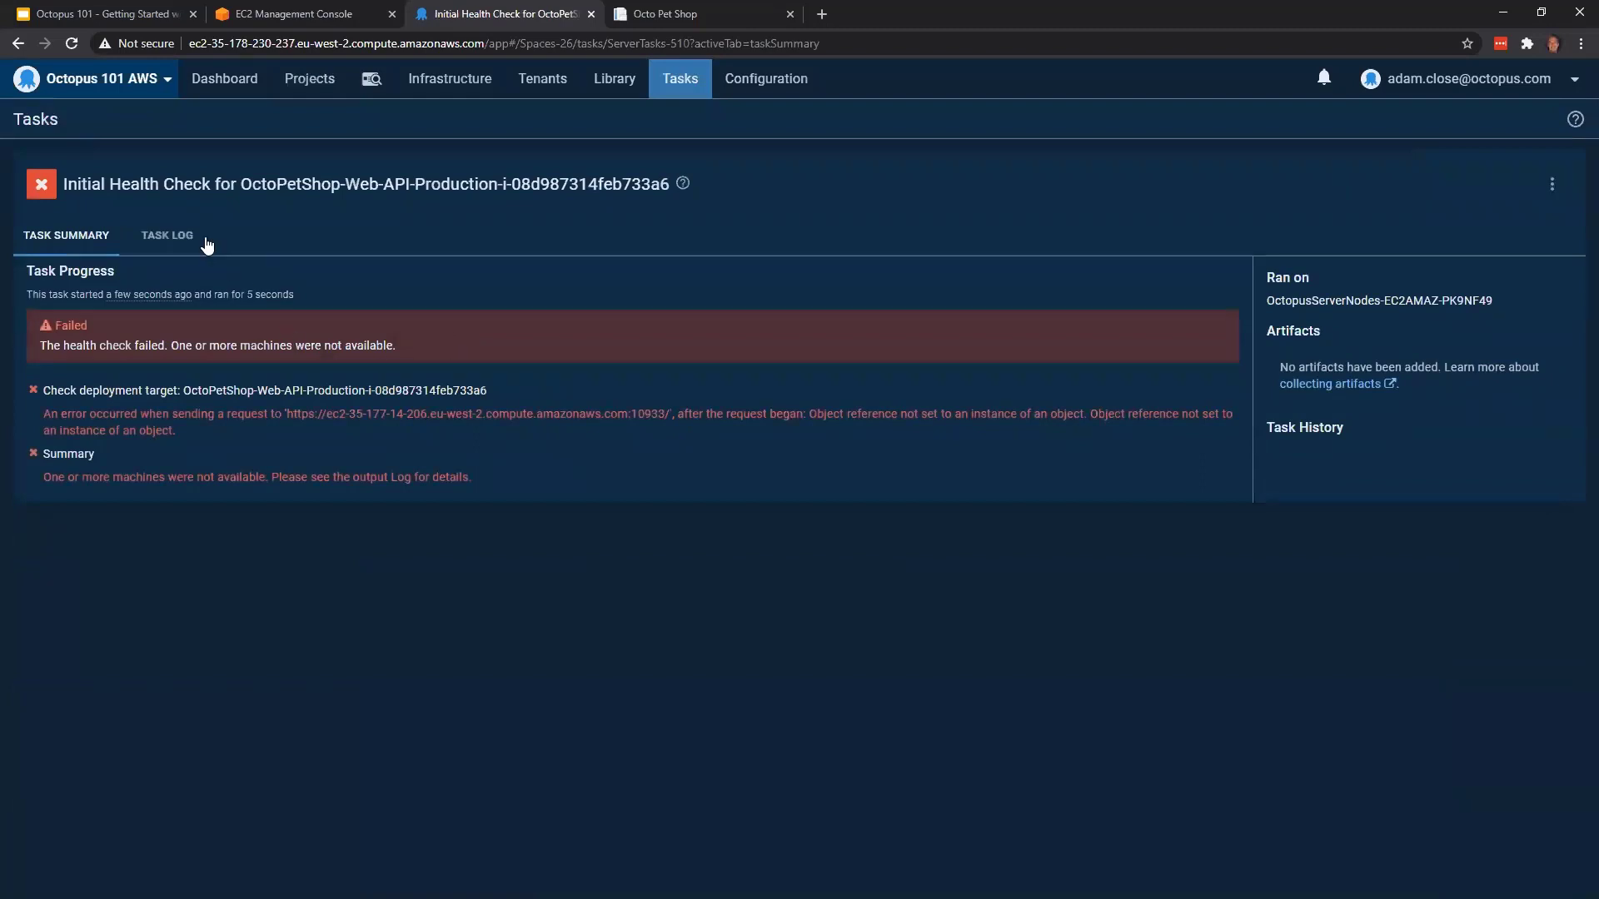
{"action": "left_click", "coordinate": [197, 239]}
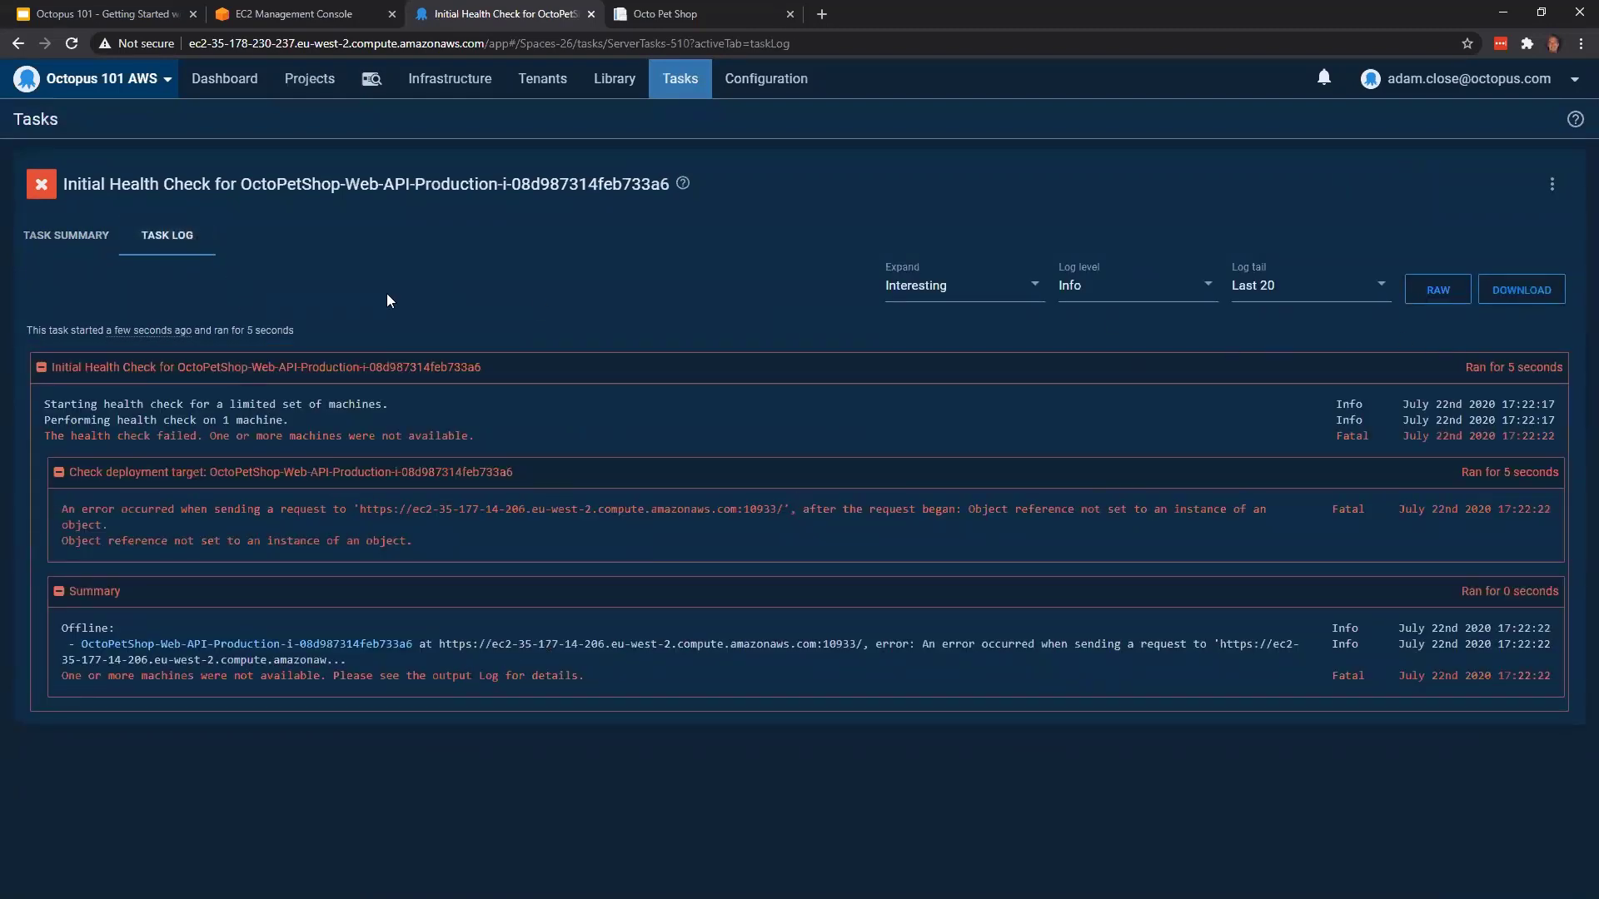
{"action": "left_click", "coordinate": [73, 239]}
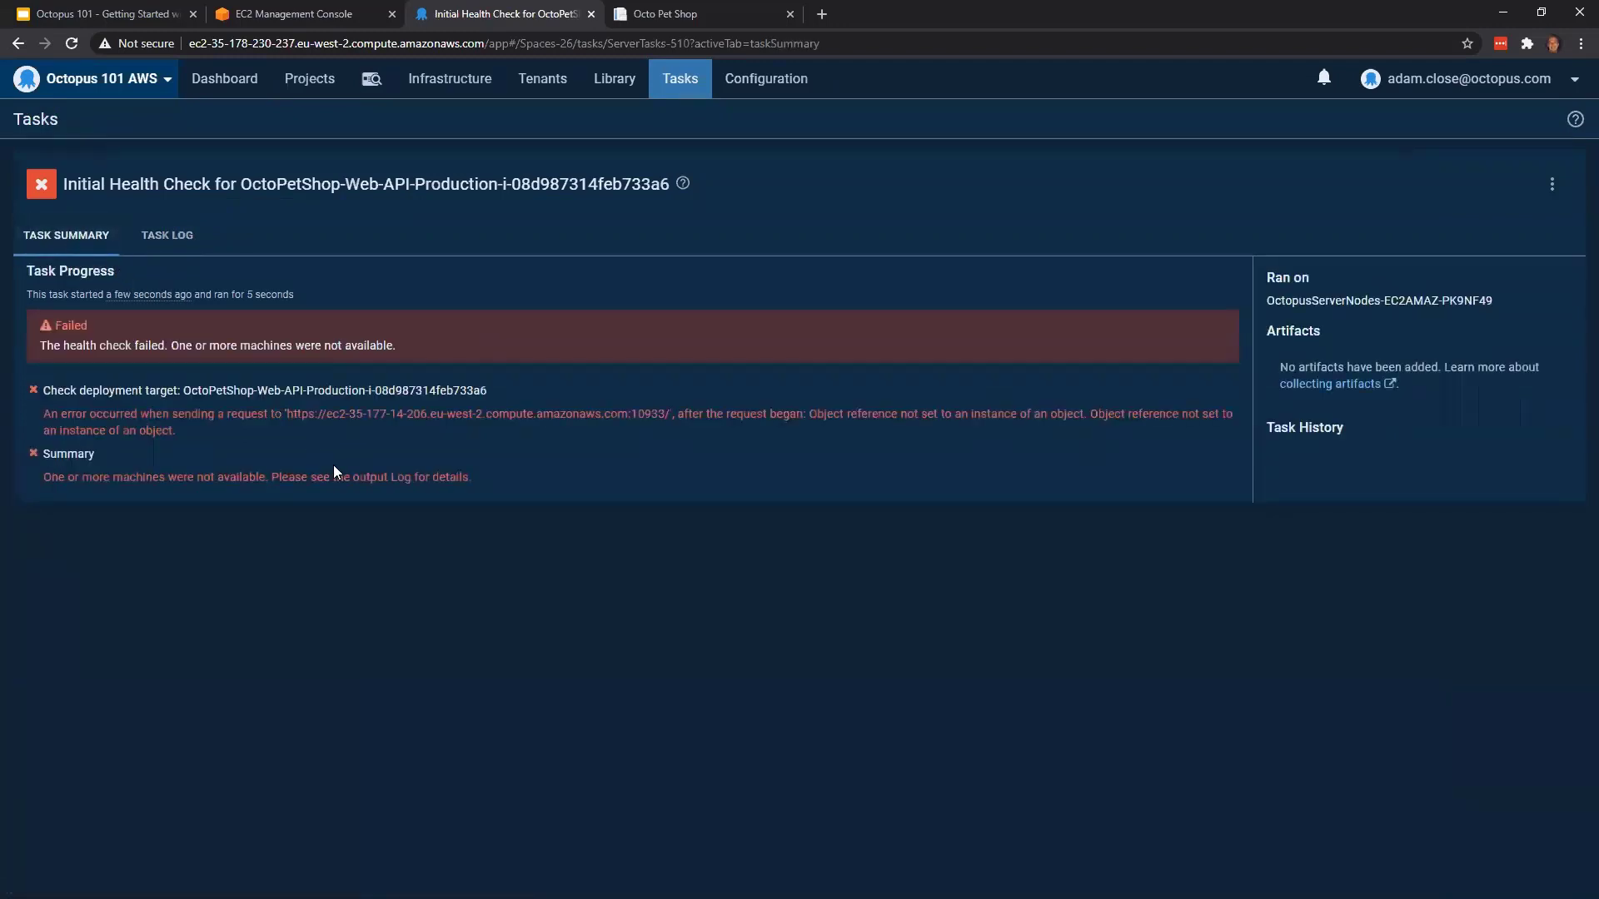
{"action": "left_click", "coordinate": [280, 8]}
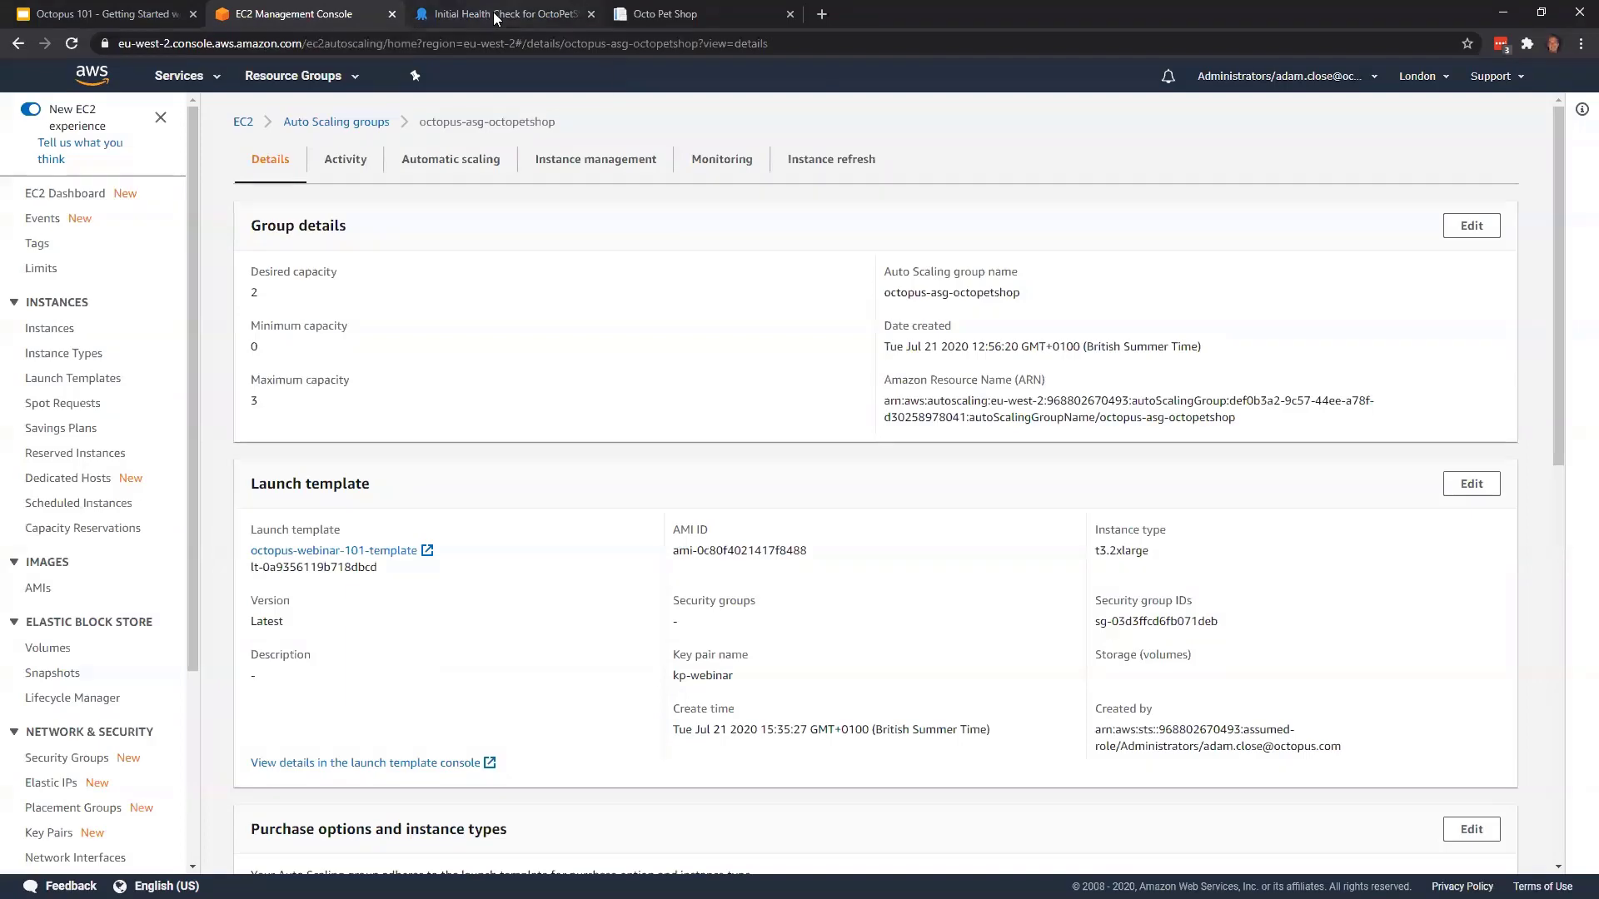
{"action": "left_click", "coordinate": [500, 12]}
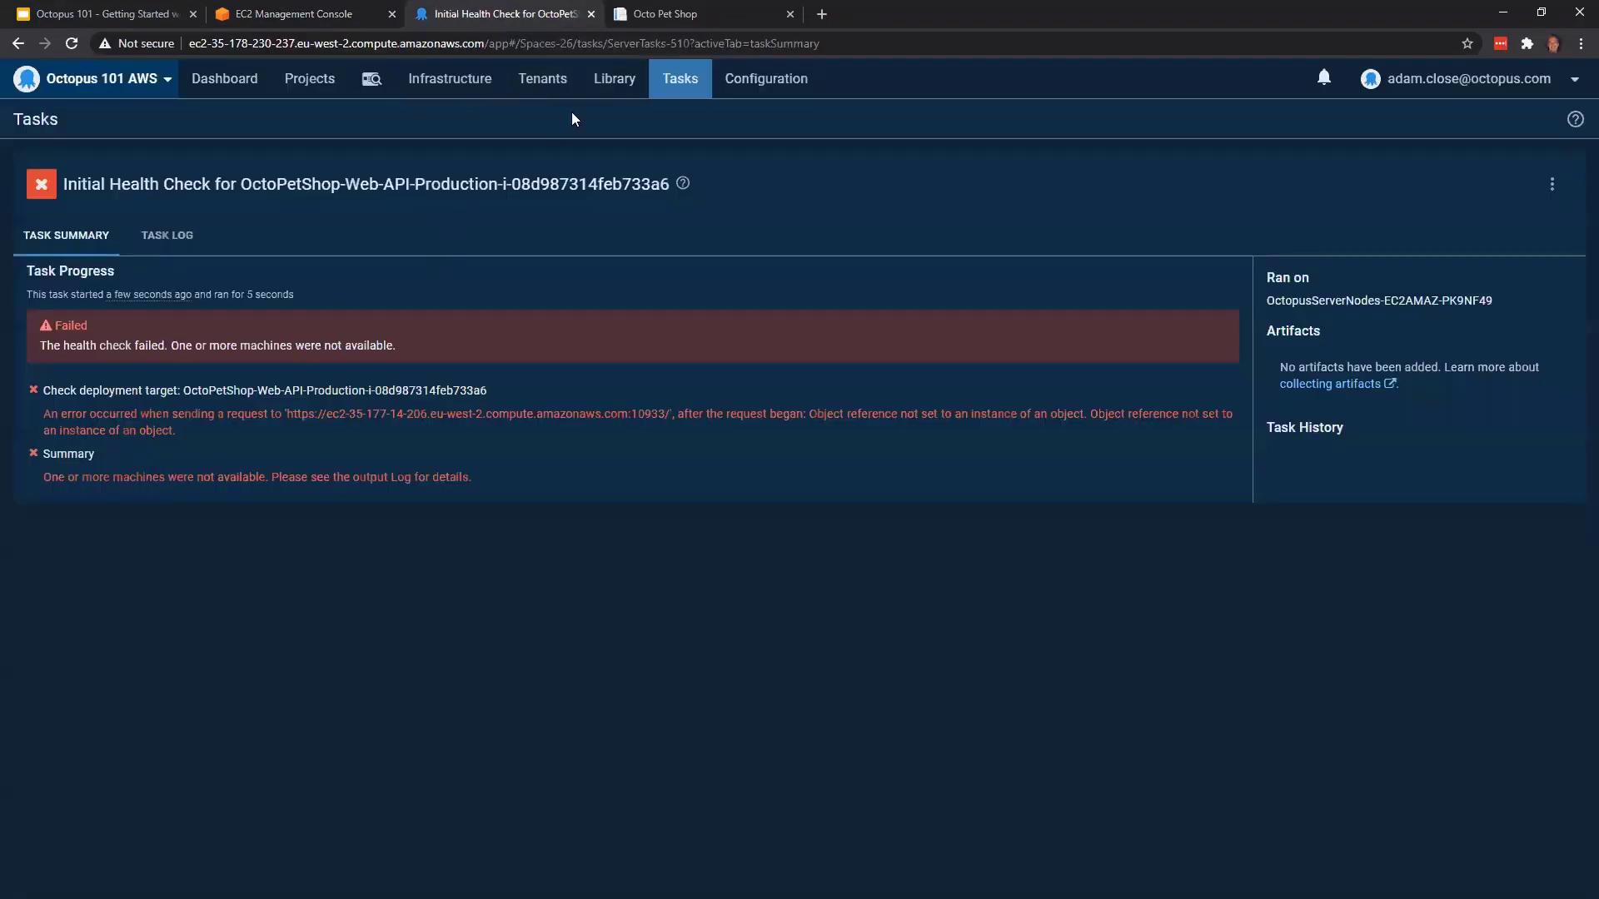
{"action": "left_click", "coordinate": [198, 241]}
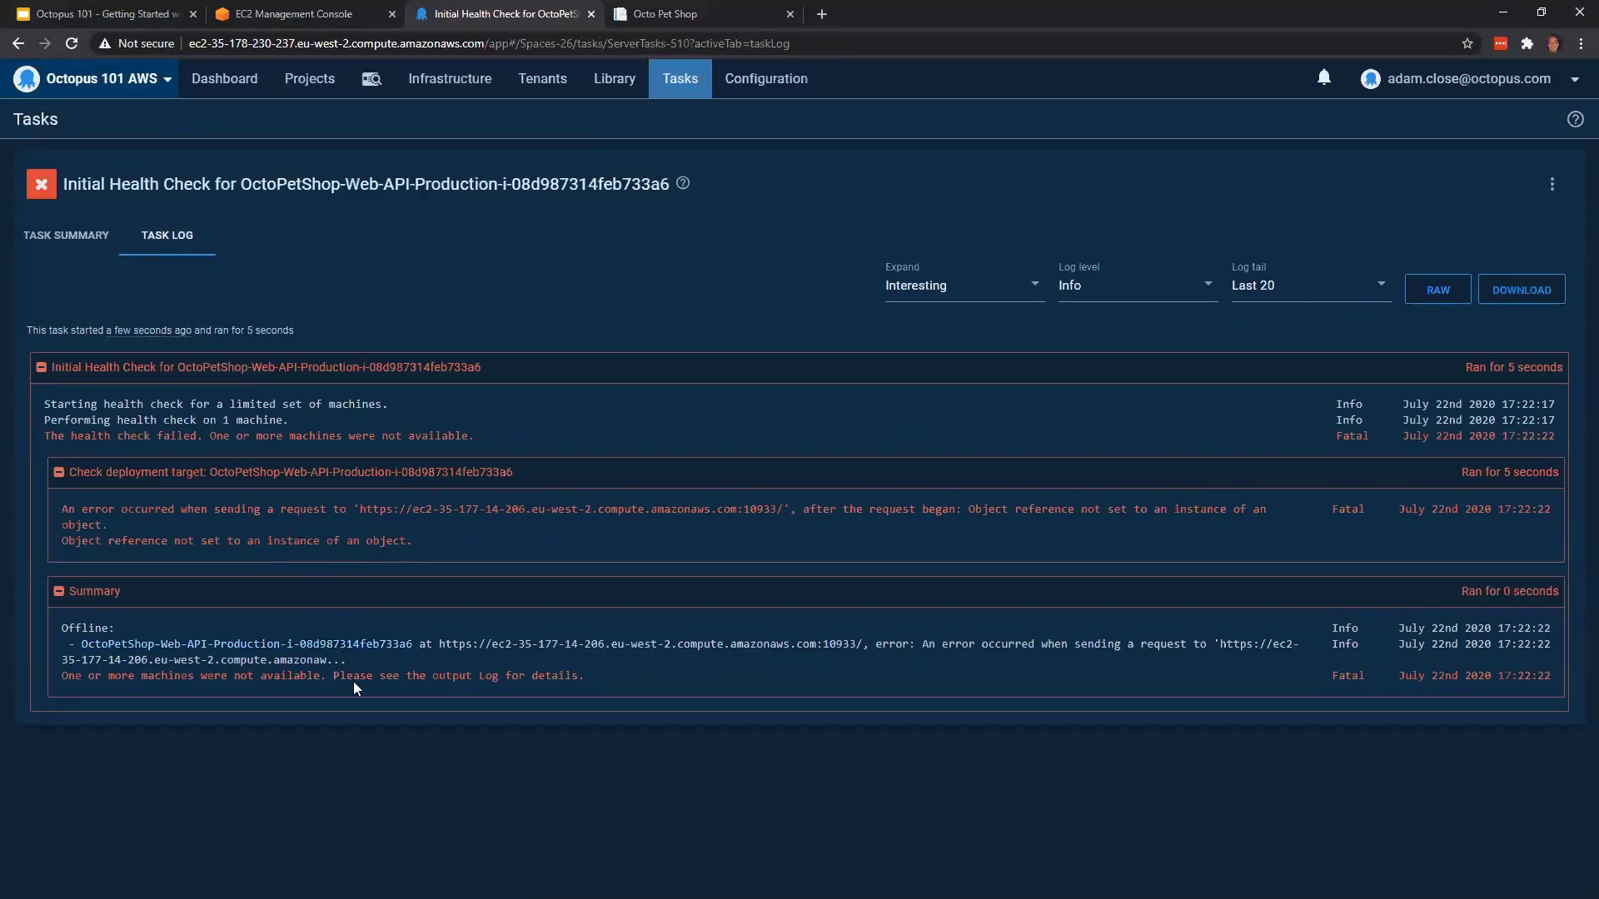
Open the connectivity page of the unavailable OctoPetShop-Web-API-Production deployment target and run a health check on it
{"action": "left_click", "coordinate": [425, 79]}
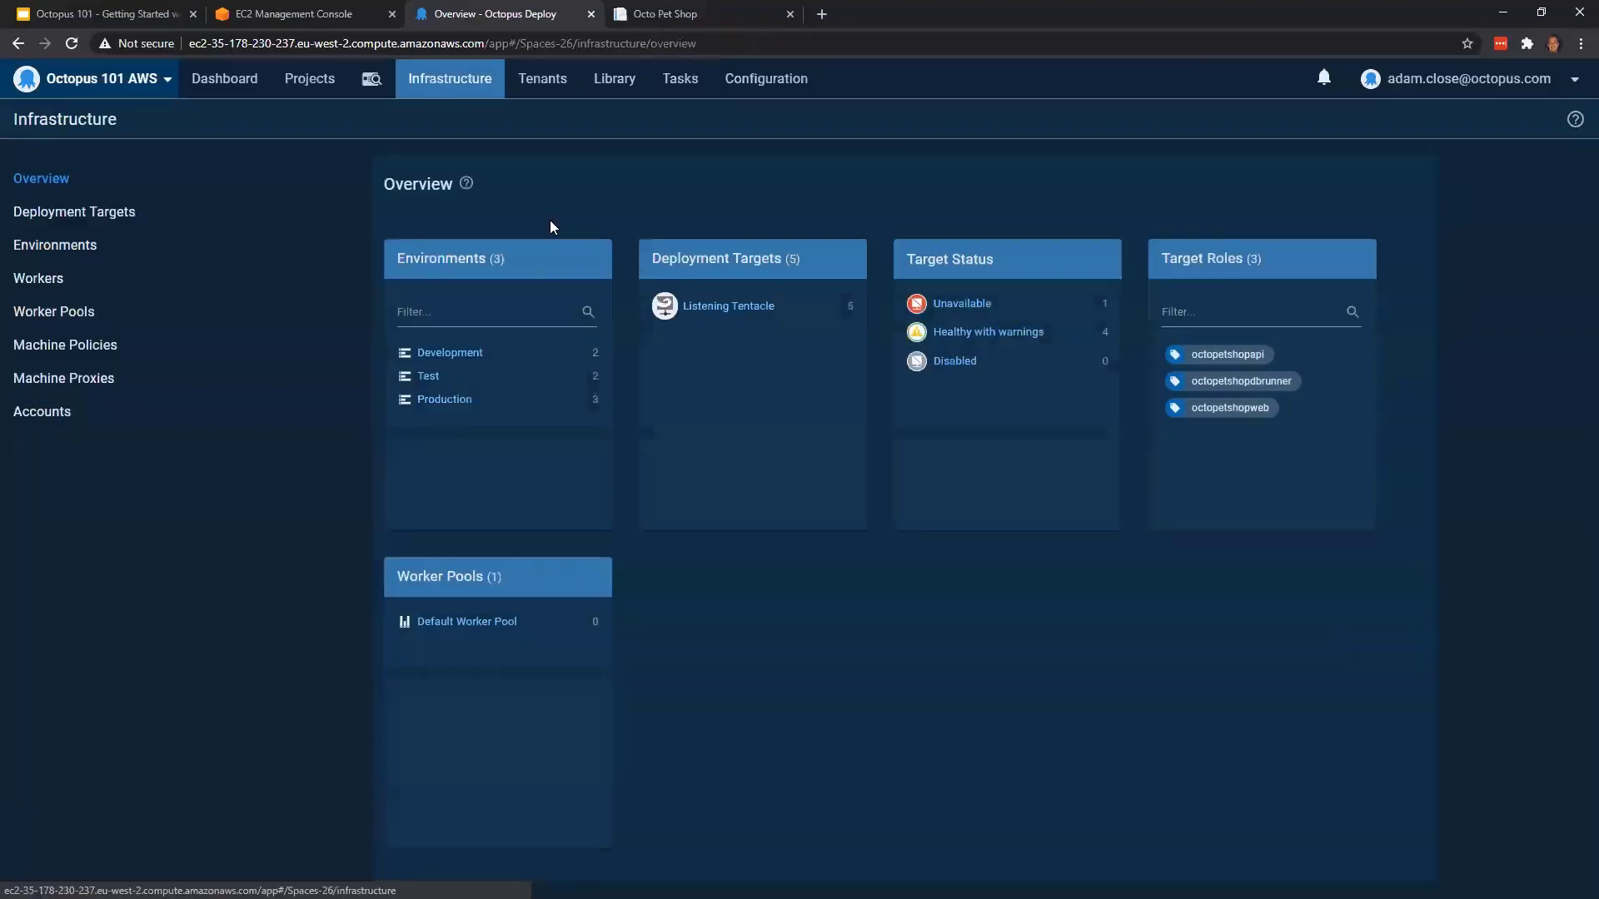
{"action": "left_click", "coordinate": [758, 316]}
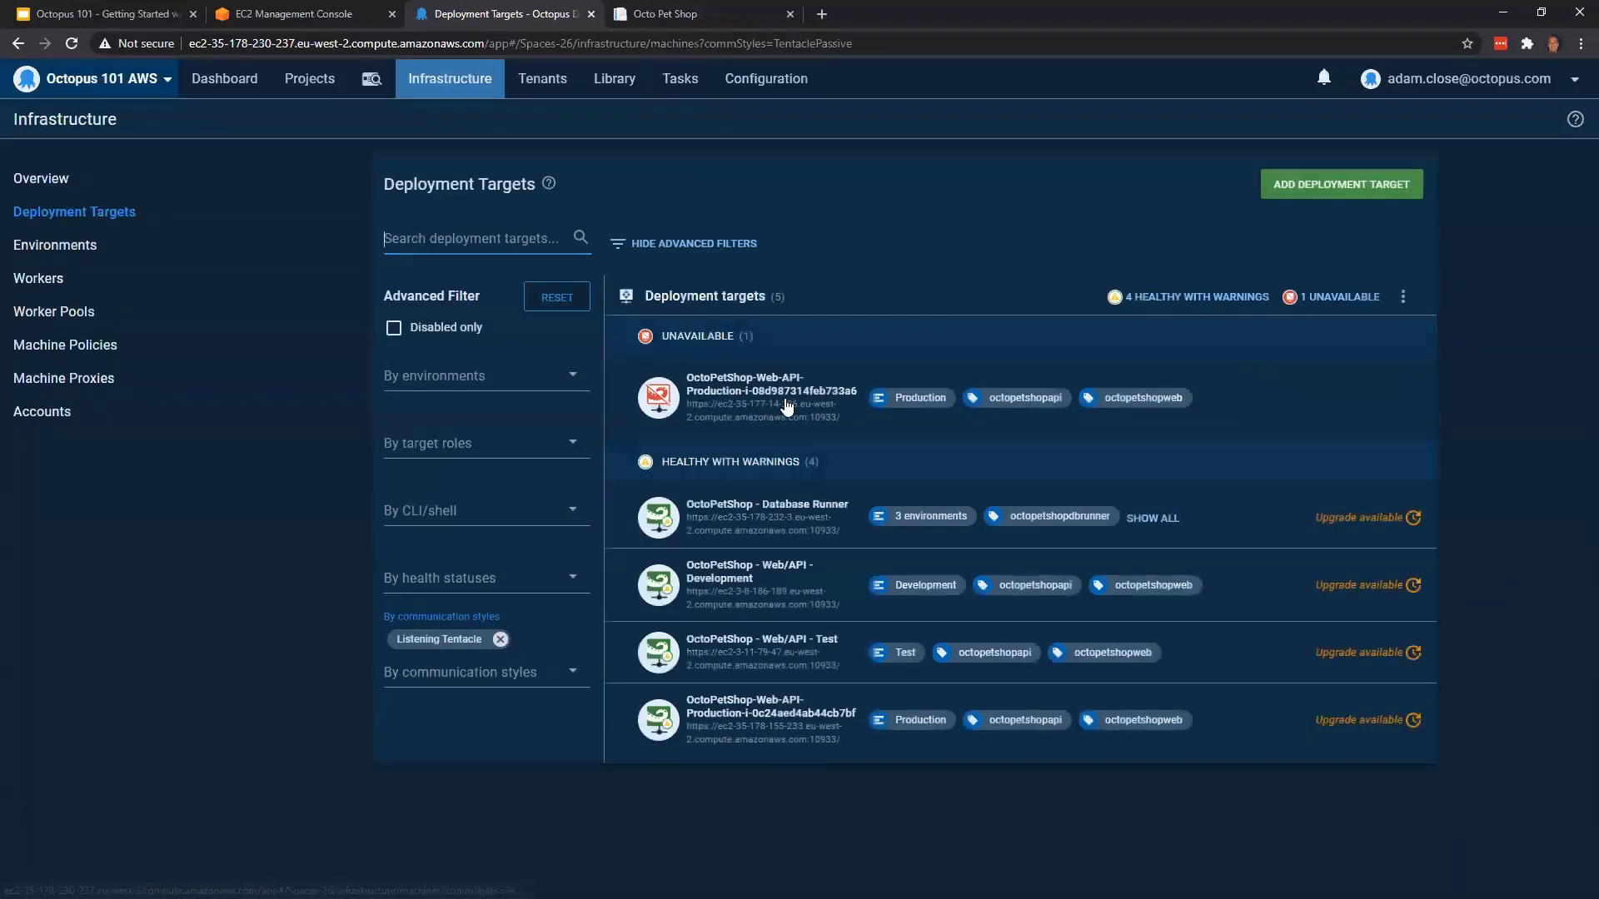
{"action": "left_click", "coordinate": [785, 398]}
{"action": "left_click", "coordinate": [106, 391]}
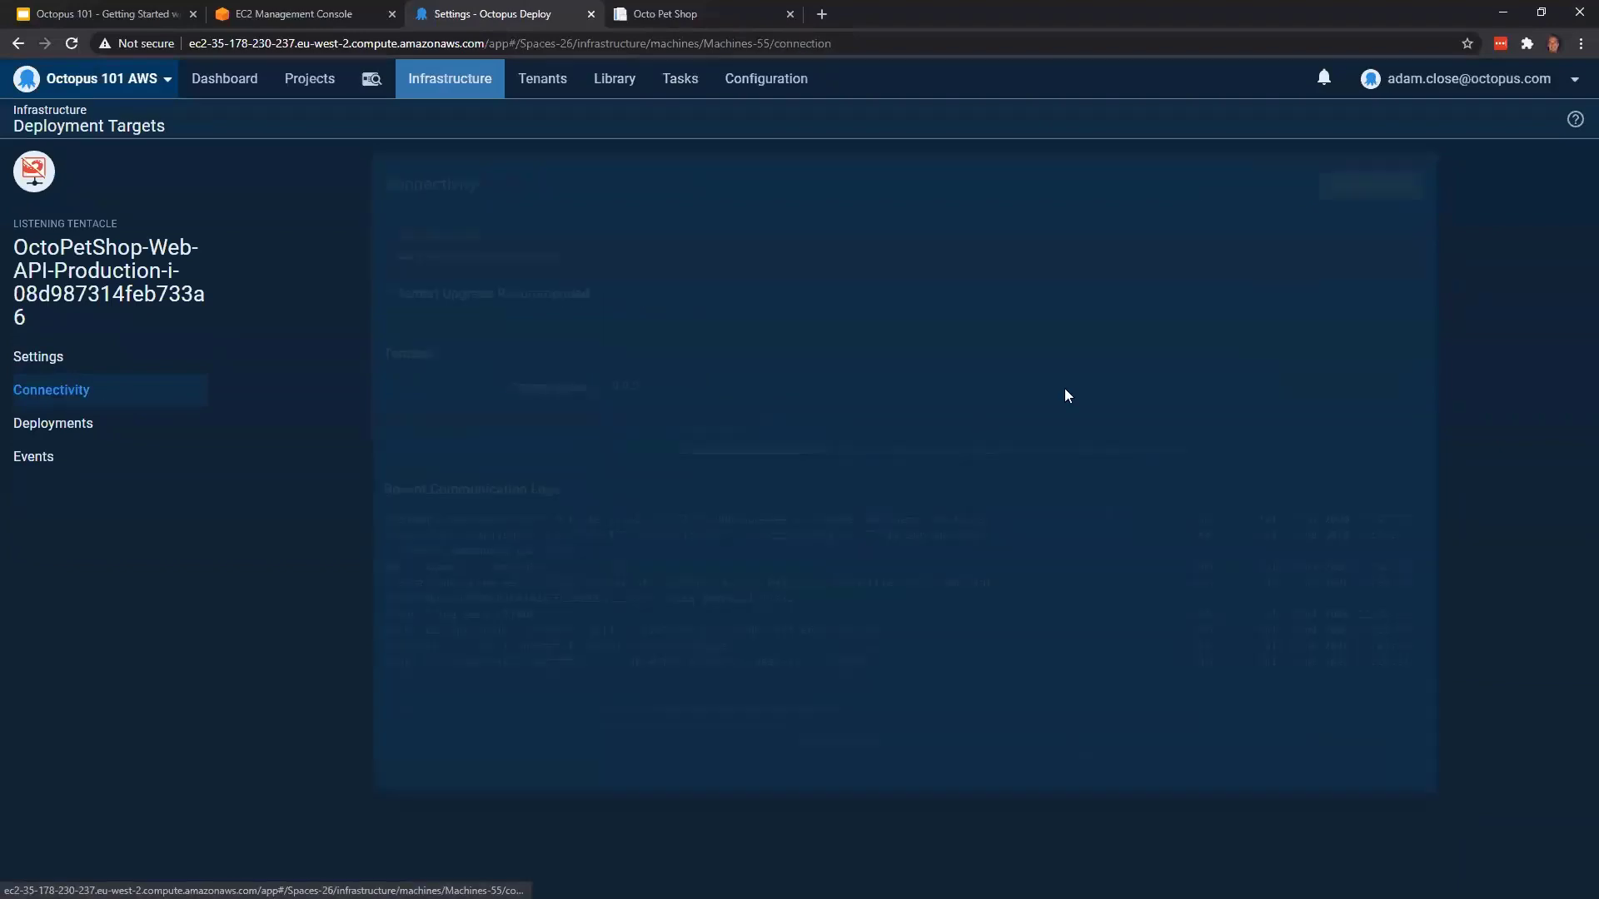
{"action": "left_click", "coordinate": [1351, 190]}
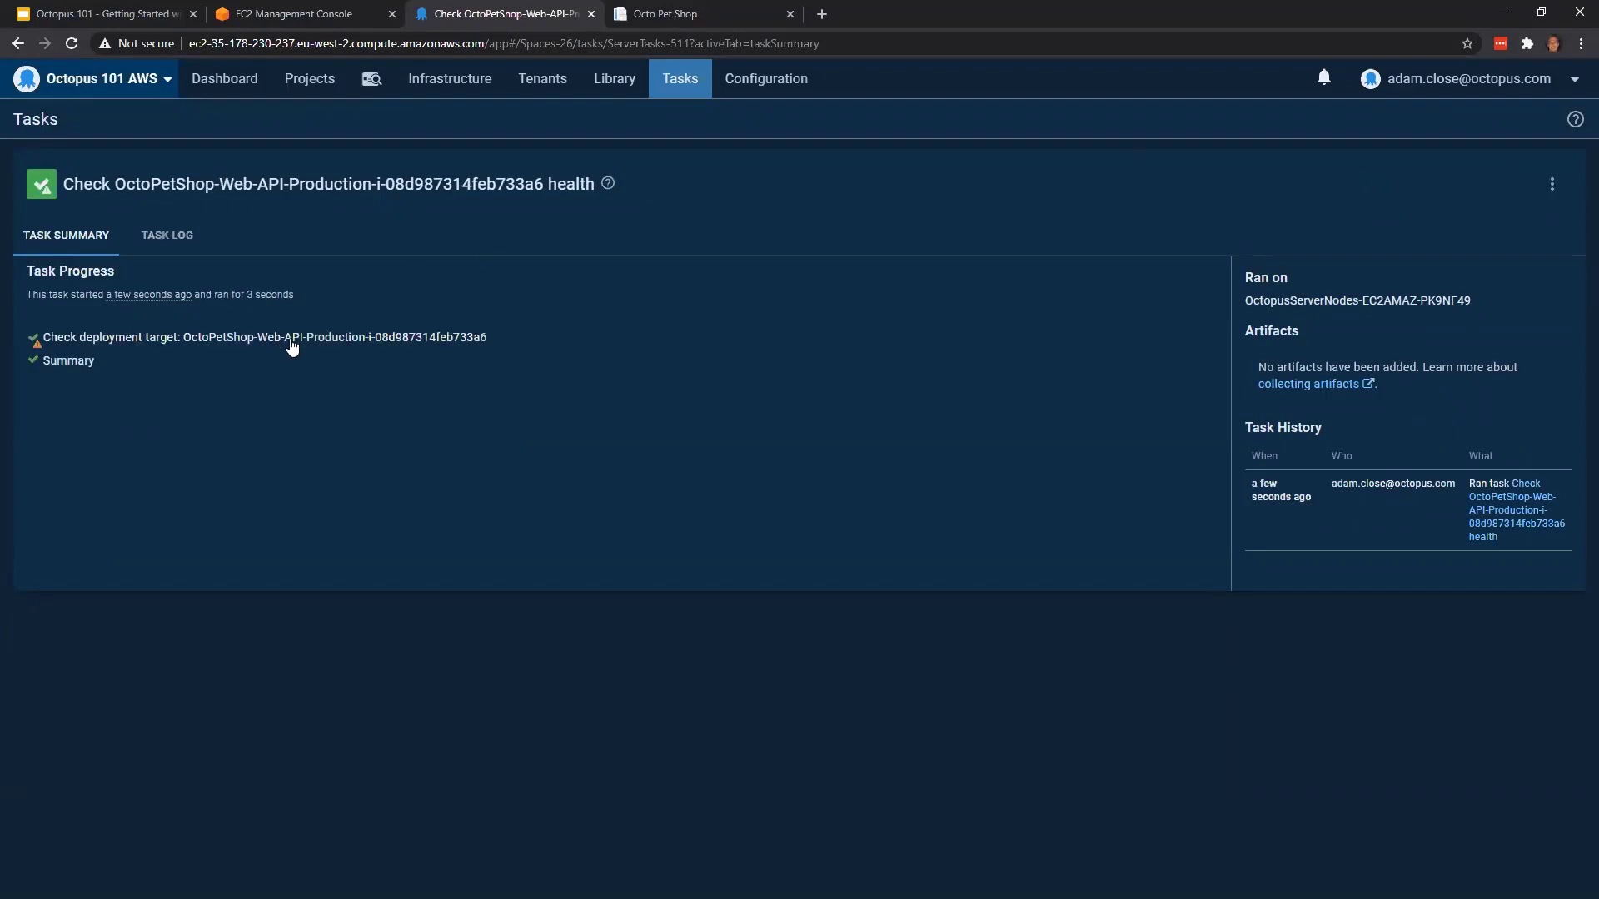
Find the task deploying OctoPetShop release 2020.07.20.2 to Production and examine its auto-deploy progress for the new target
{"action": "left_click", "coordinate": [312, 84]}
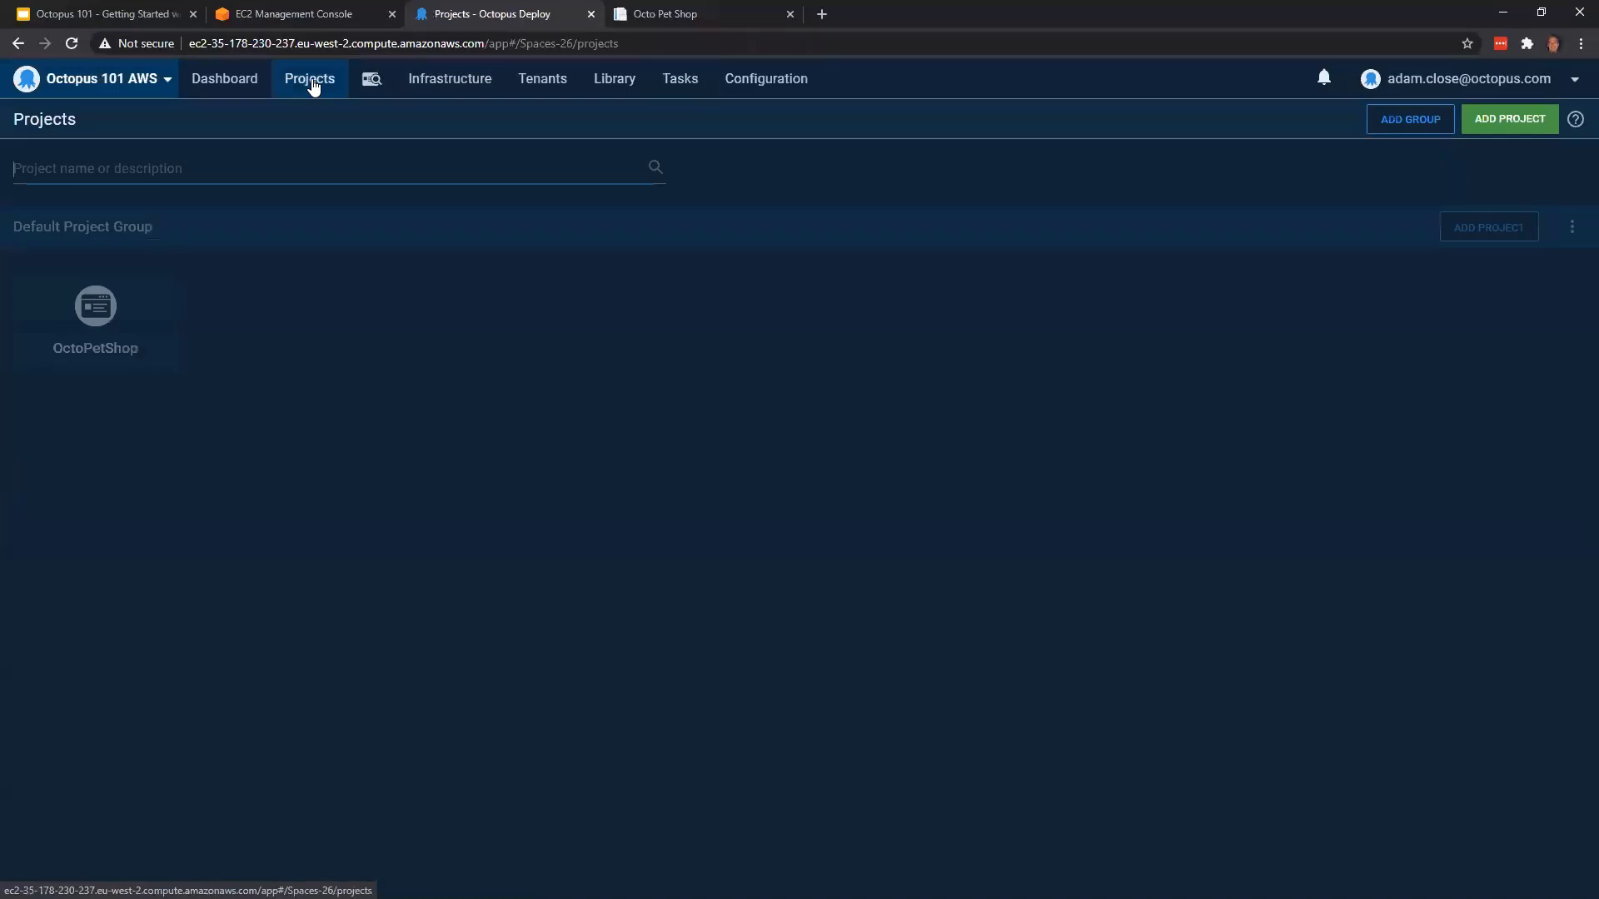
{"action": "left_click", "coordinate": [194, 293]}
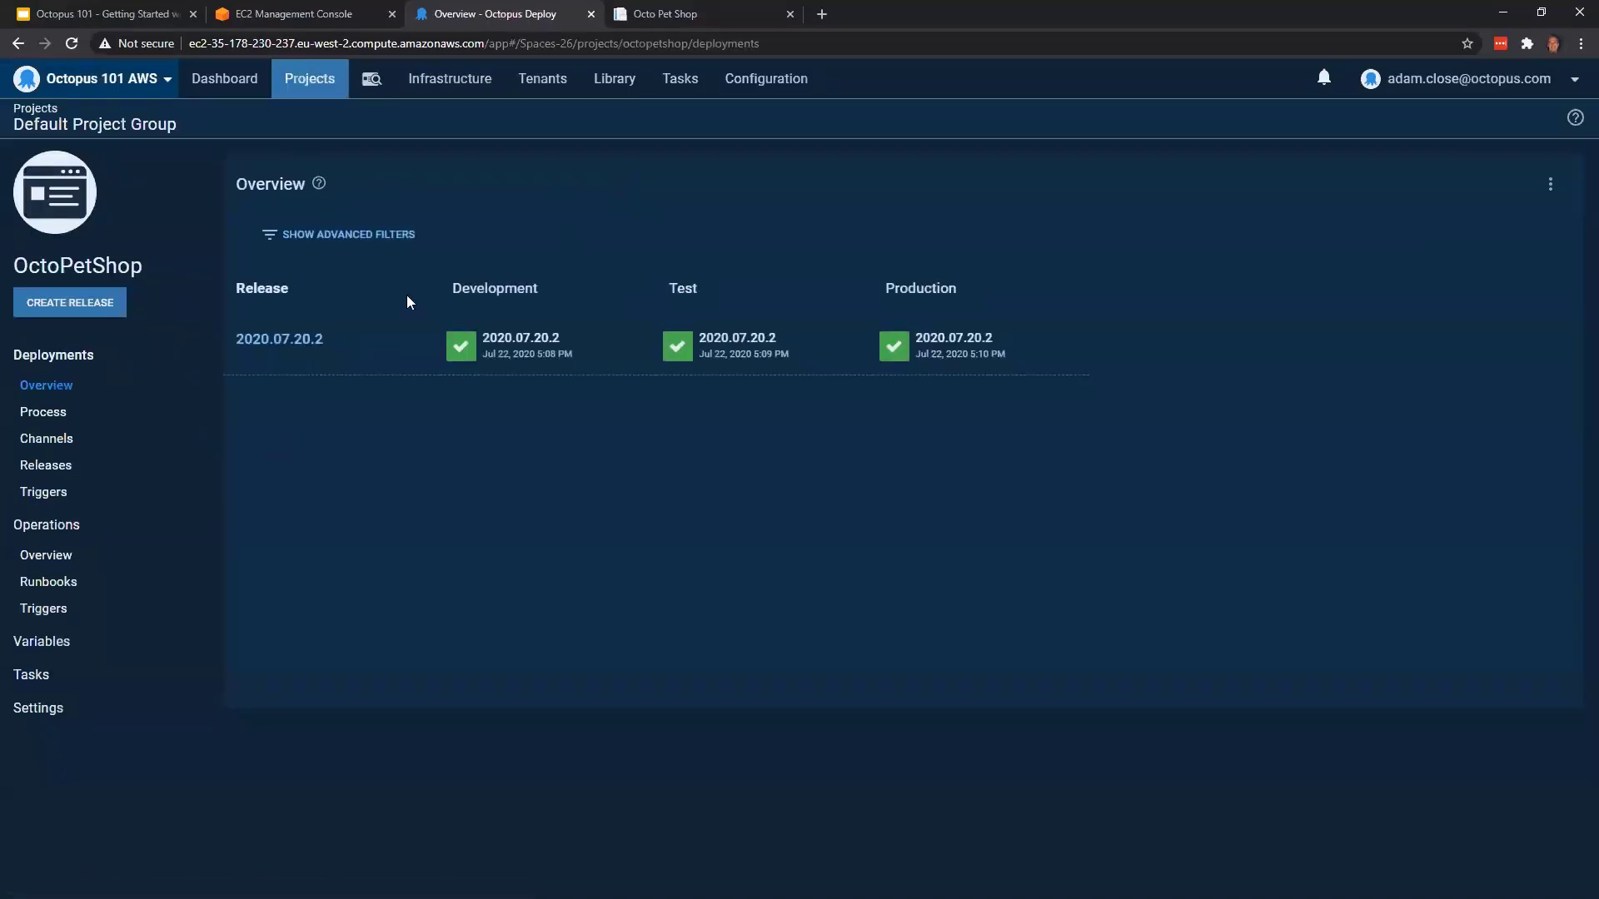
{"action": "left_click", "coordinate": [673, 80]}
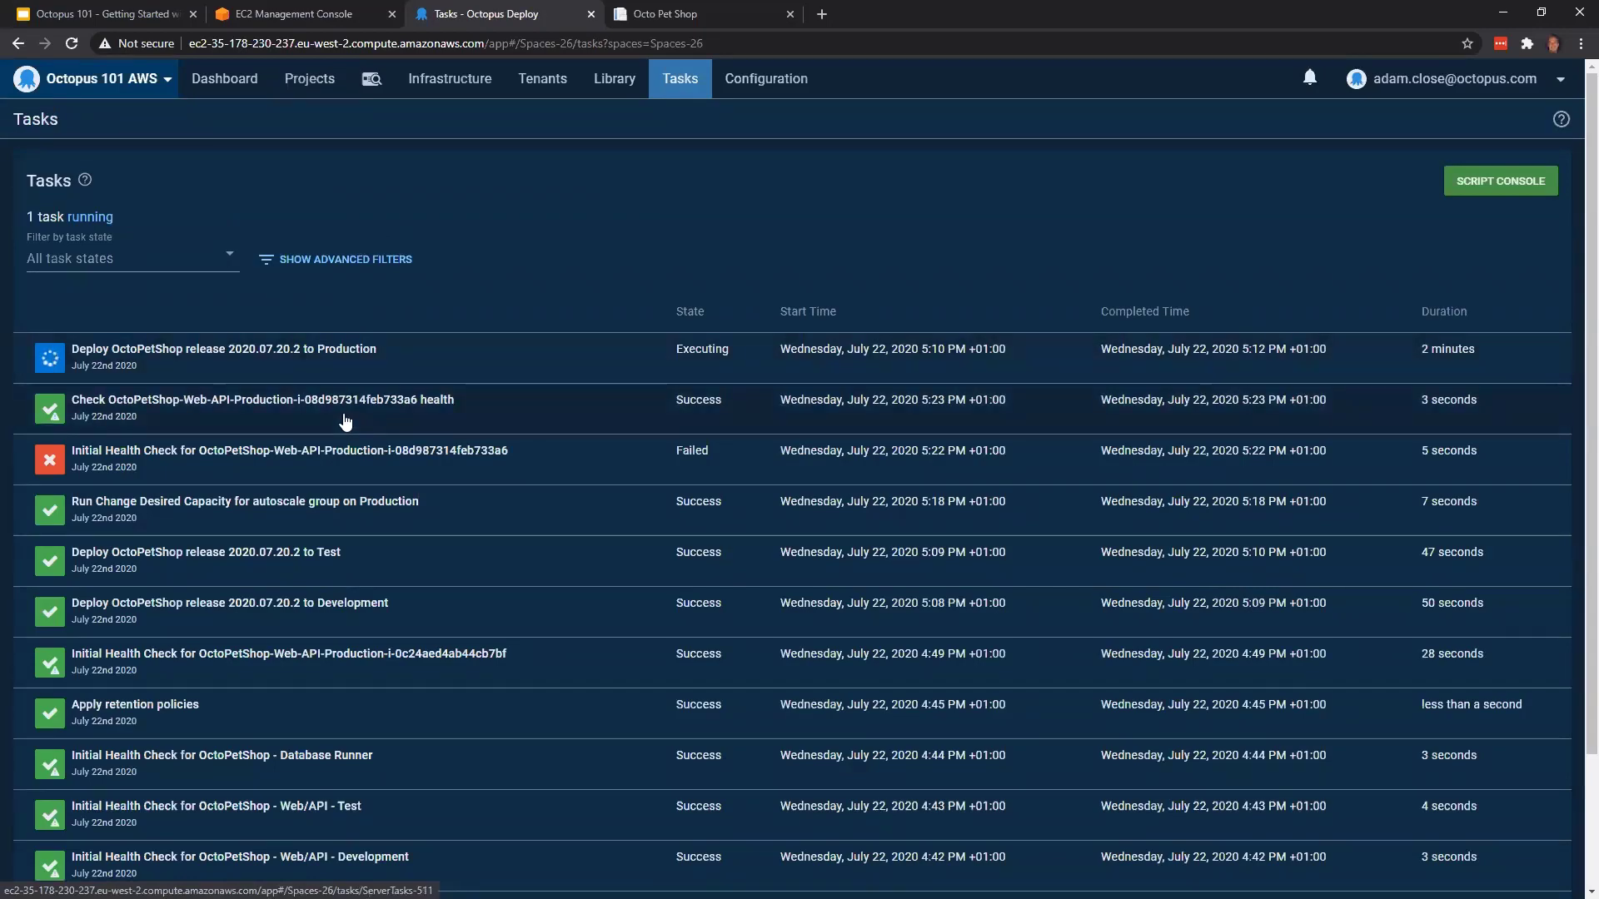
{"action": "left_click", "coordinate": [344, 354]}
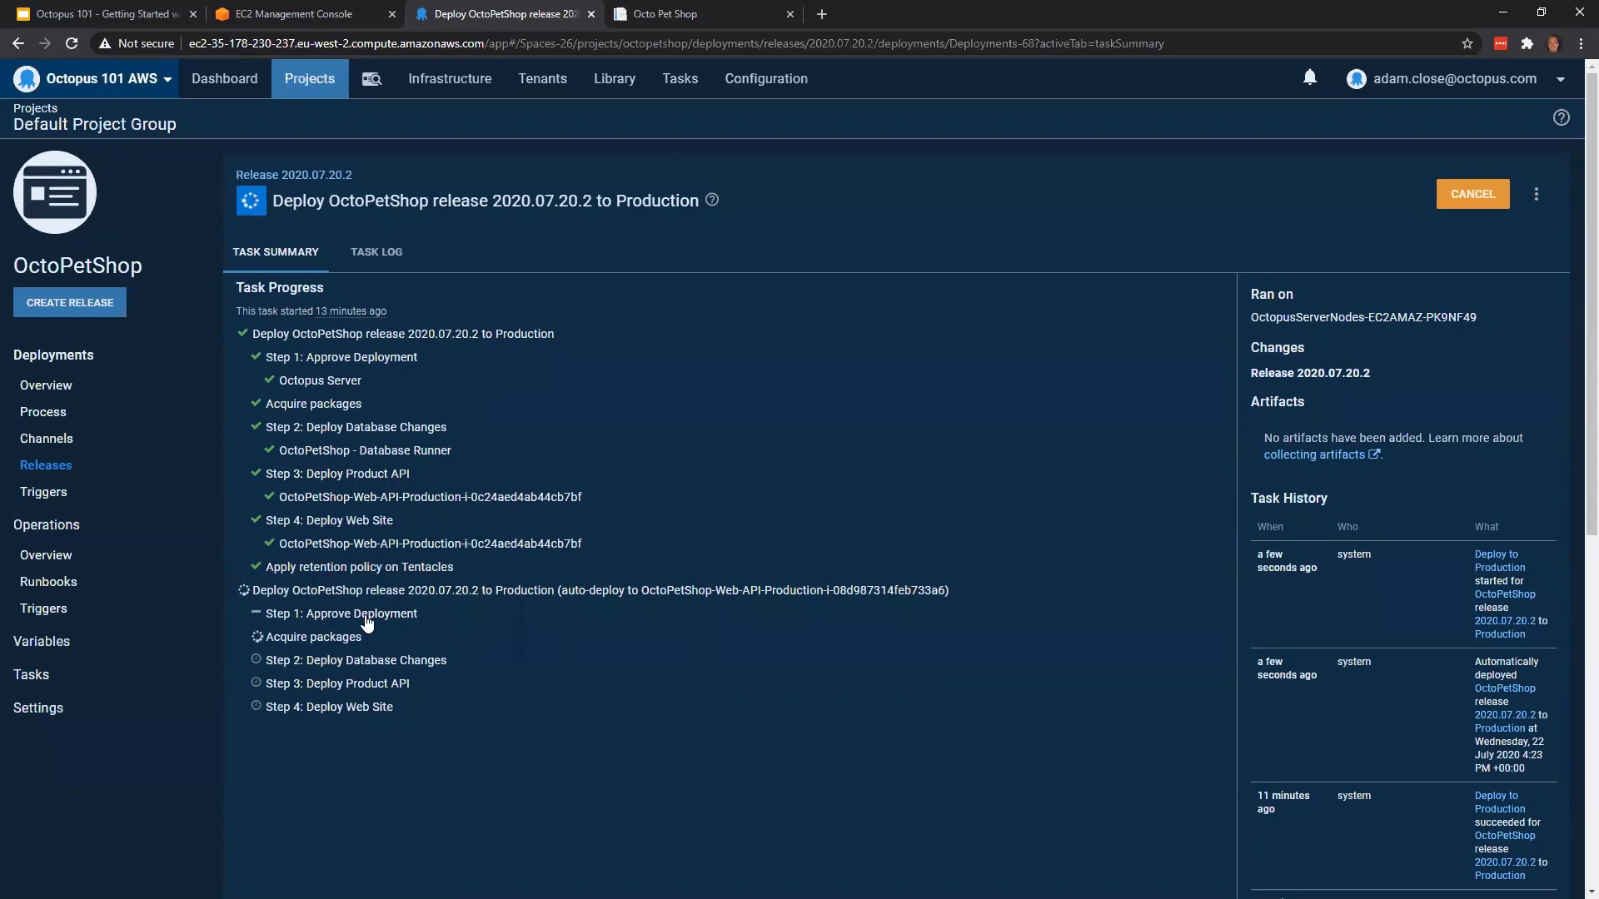
{"action": "scroll", "coordinate": [395, 580], "scroll_direction": "down", "scroll_amount": 1}
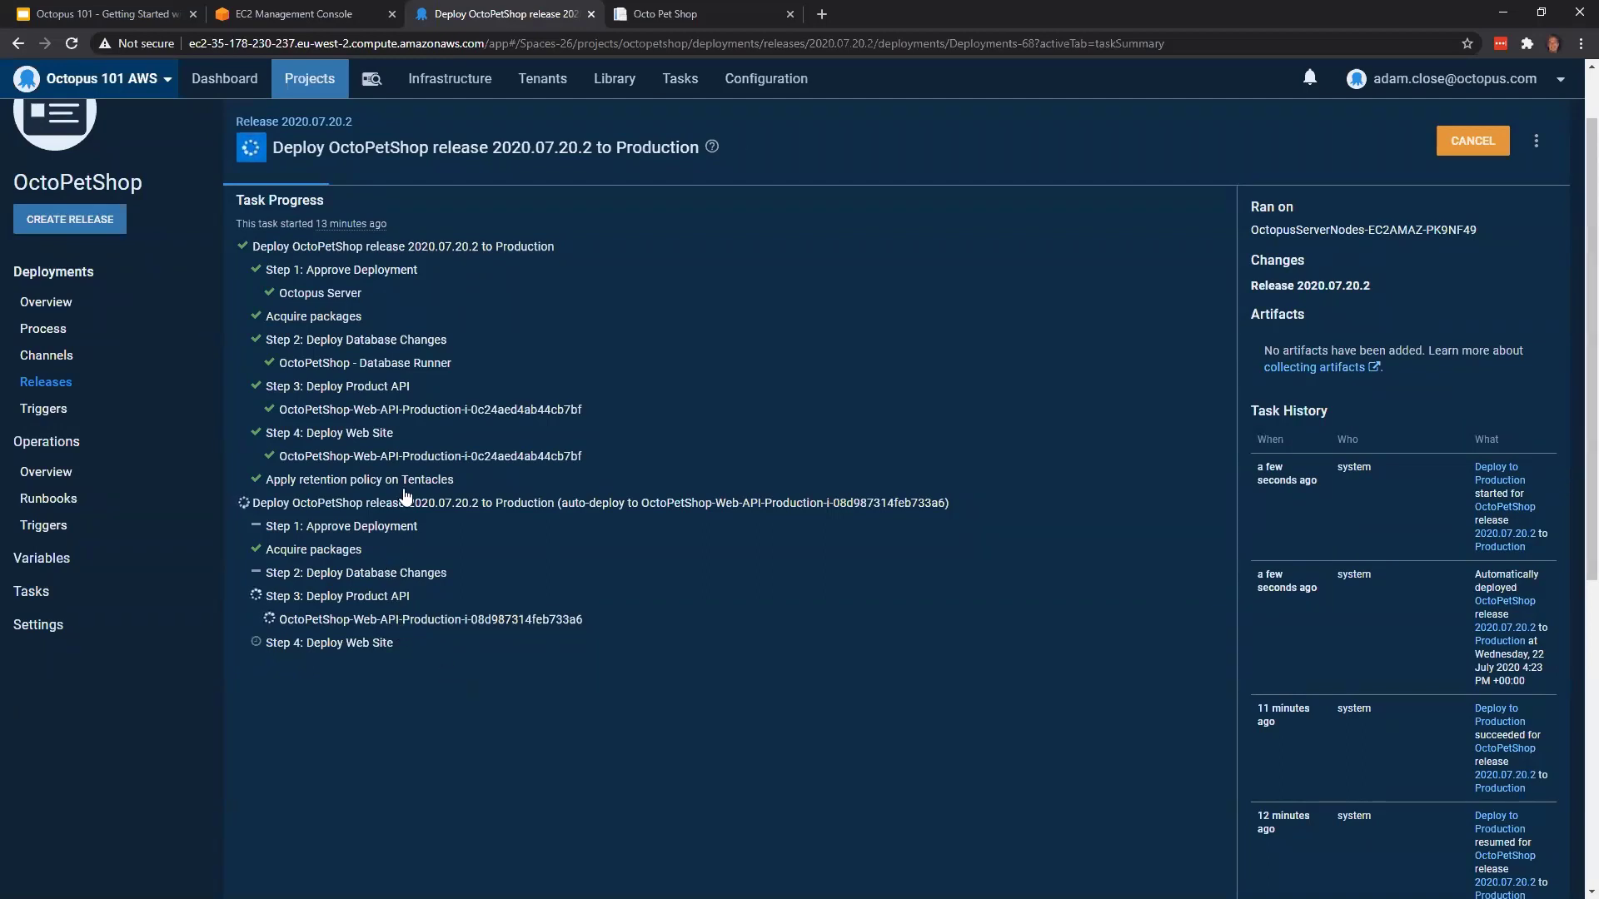
Switch to the EC2 console and copy the public DNS of the octopus-asg-octopetshop group's new instance, i-08d987314feb733a6
{"action": "left_click", "coordinate": [320, 14]}
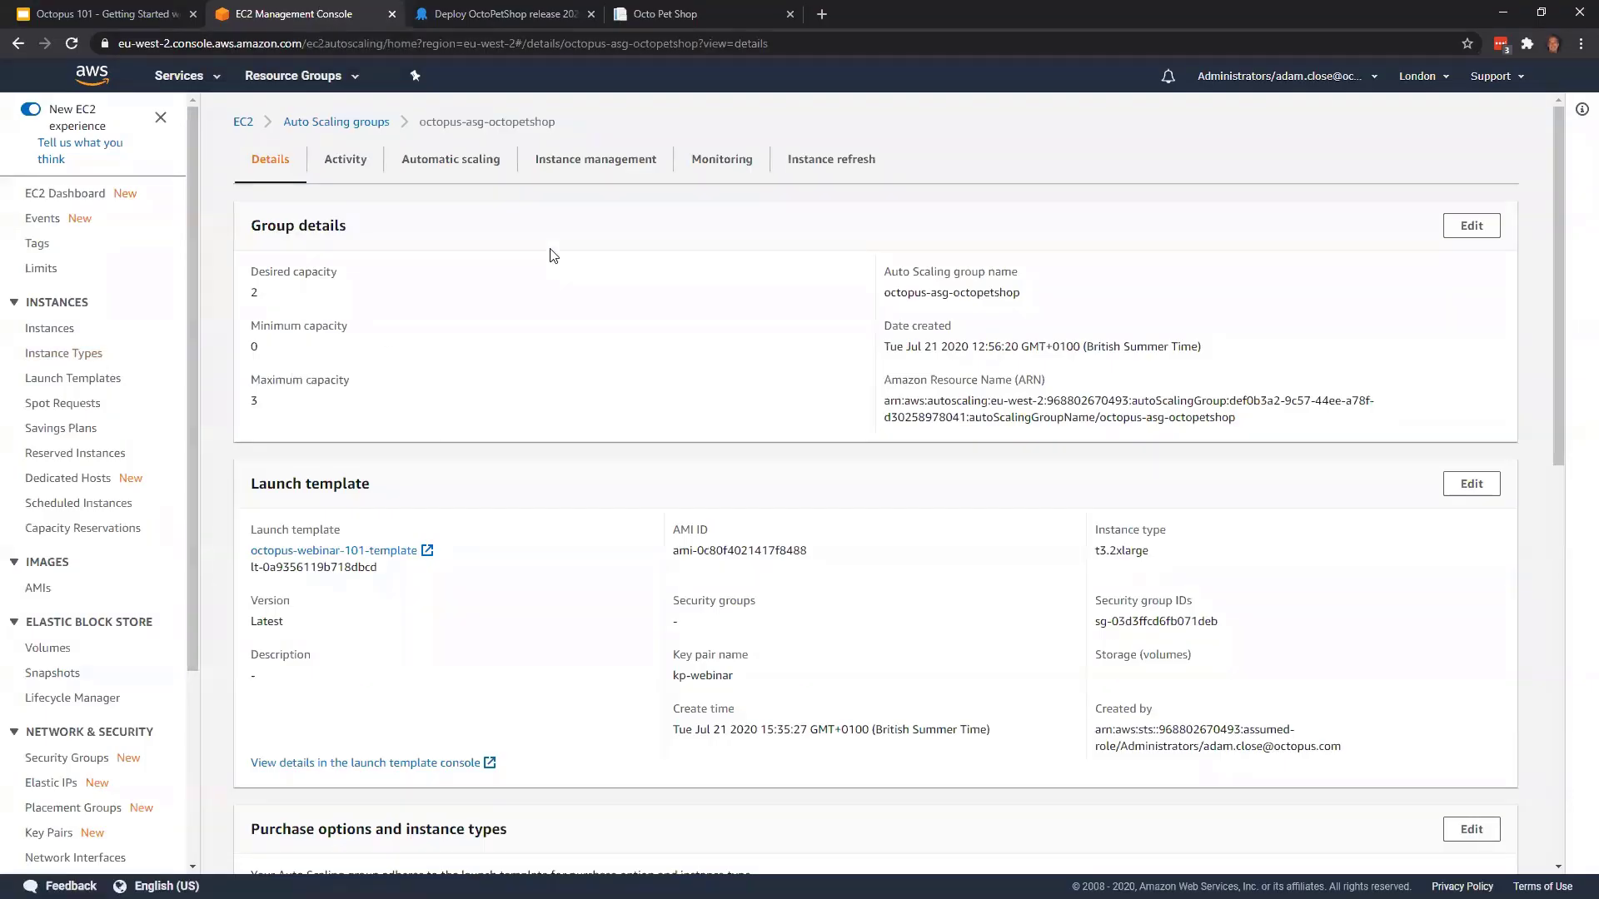
{"action": "left_click", "coordinate": [543, 166]}
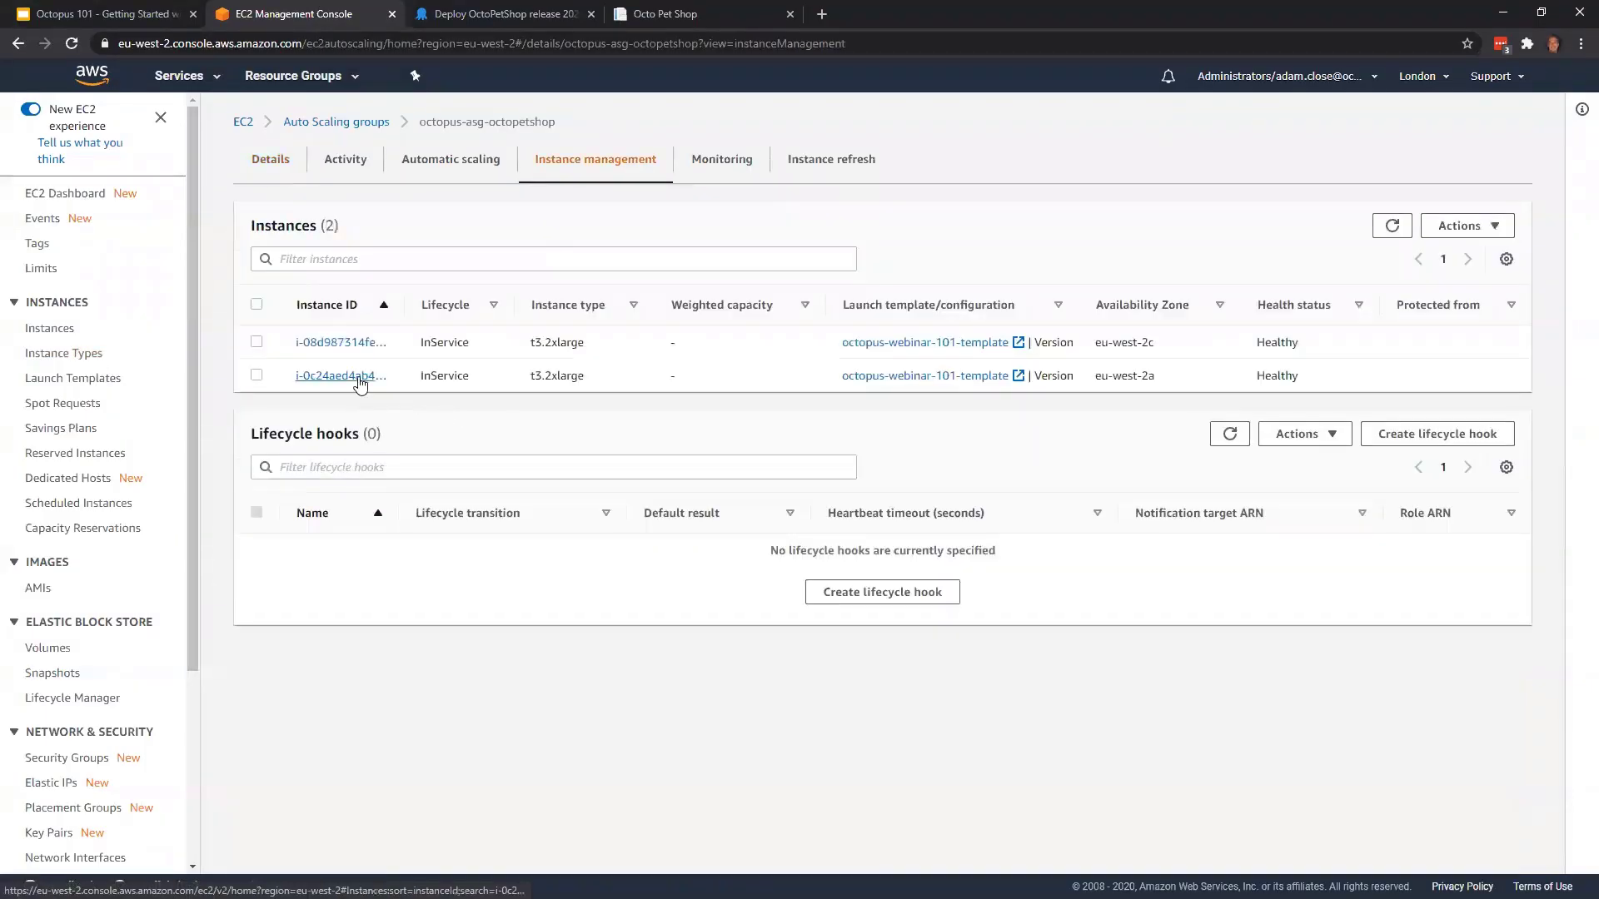
{"action": "left_click", "coordinate": [360, 379]}
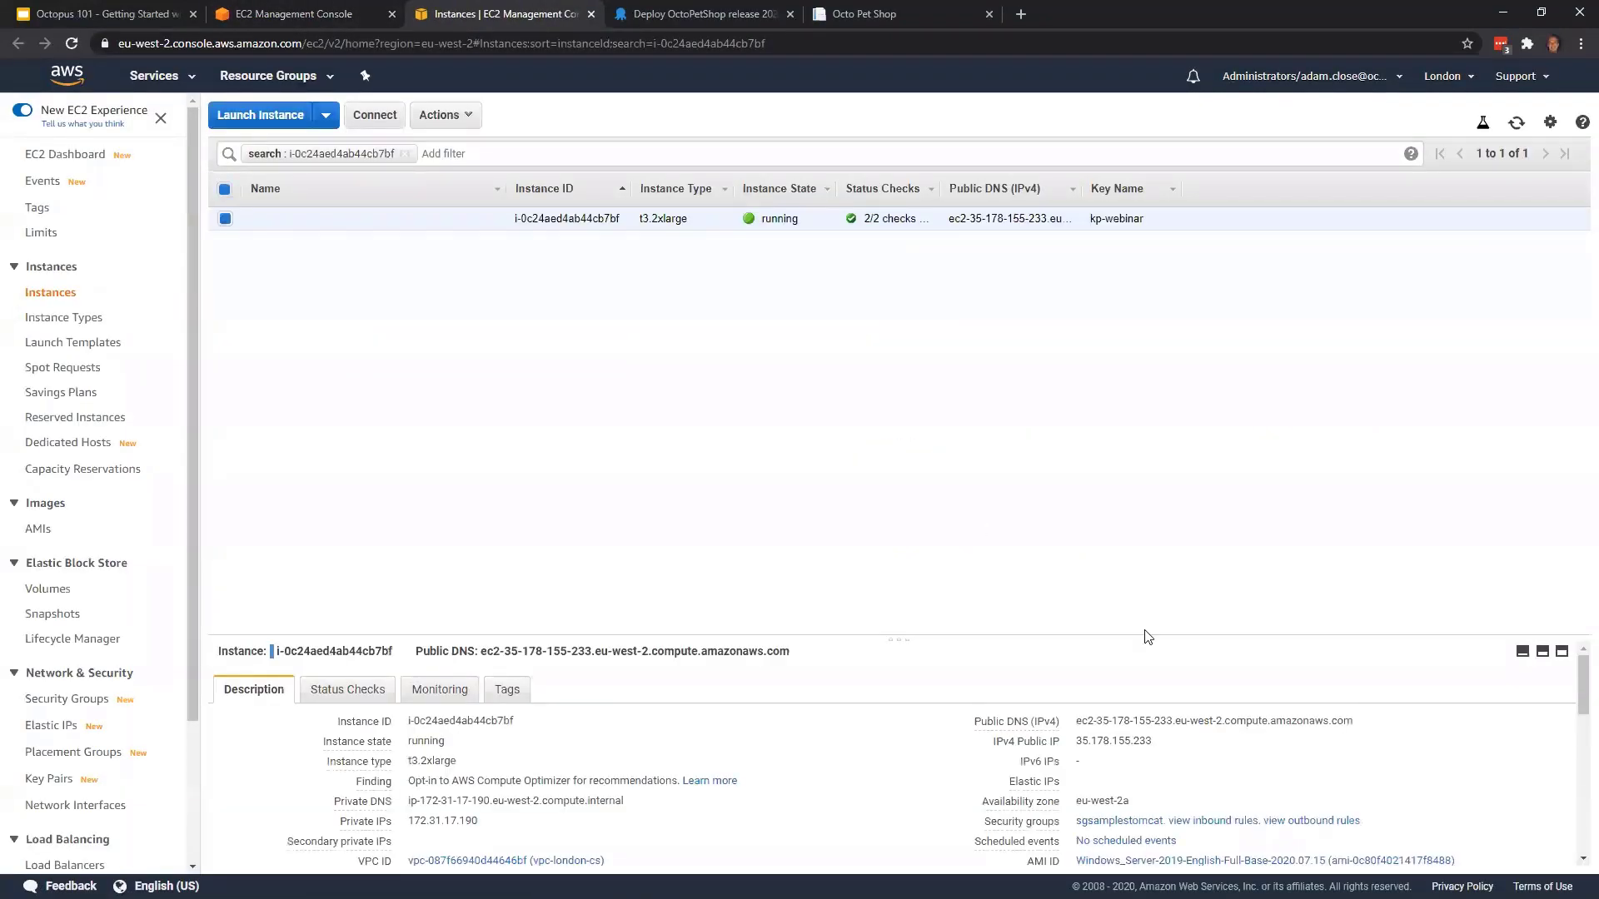
{"action": "left_click", "coordinate": [1366, 722]}
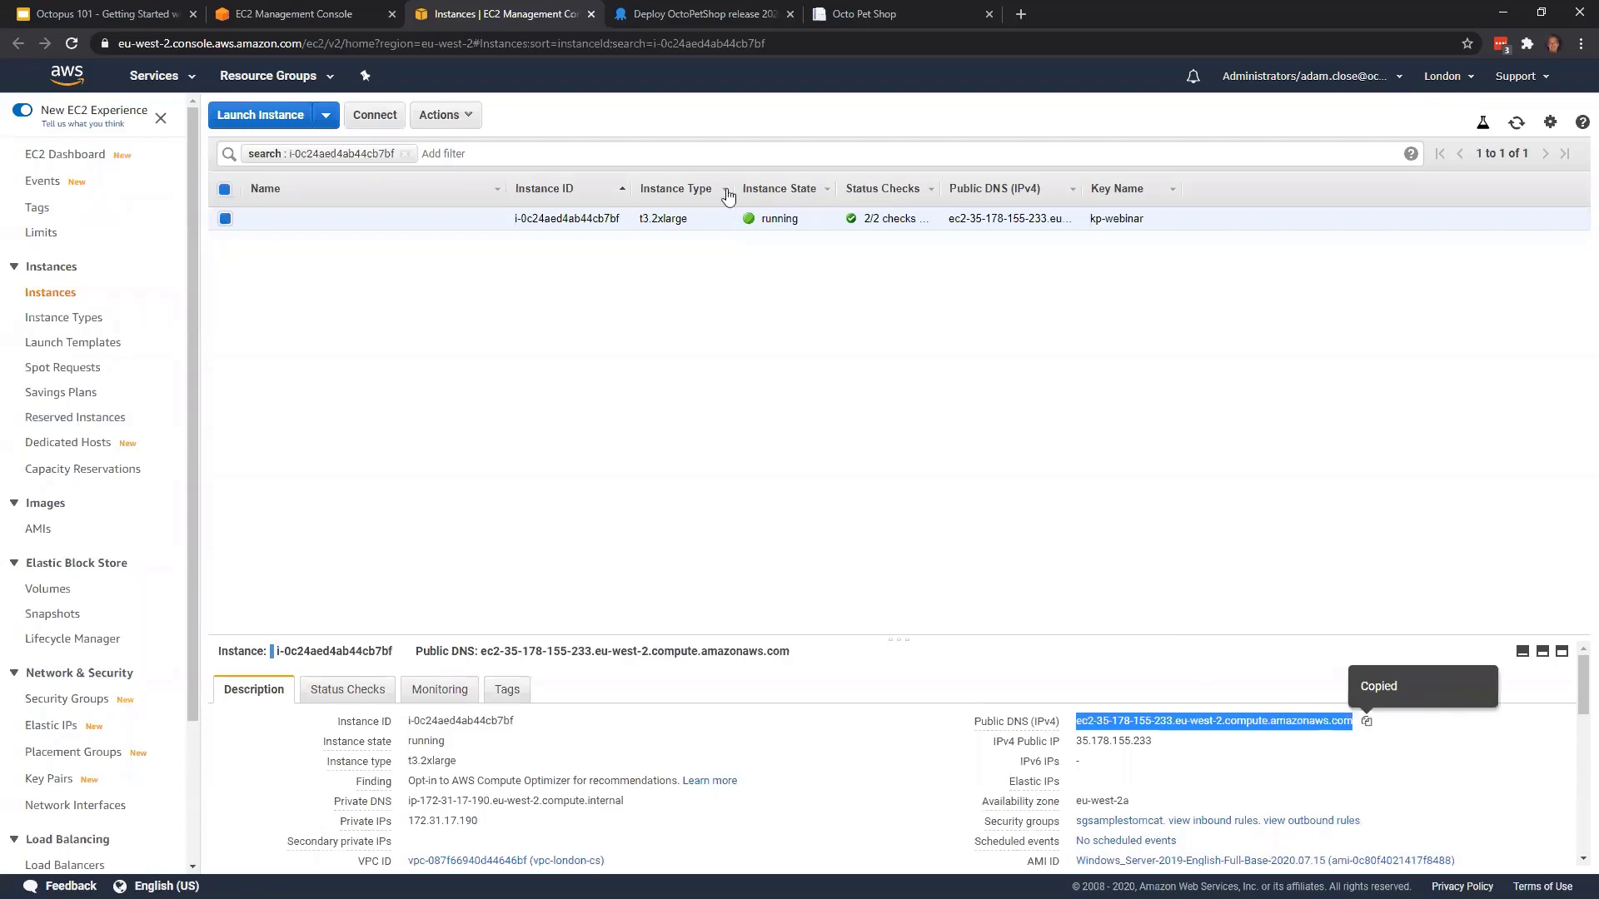
{"action": "left_click", "coordinate": [884, 9]}
{"action": "left_click", "coordinate": [343, 10]}
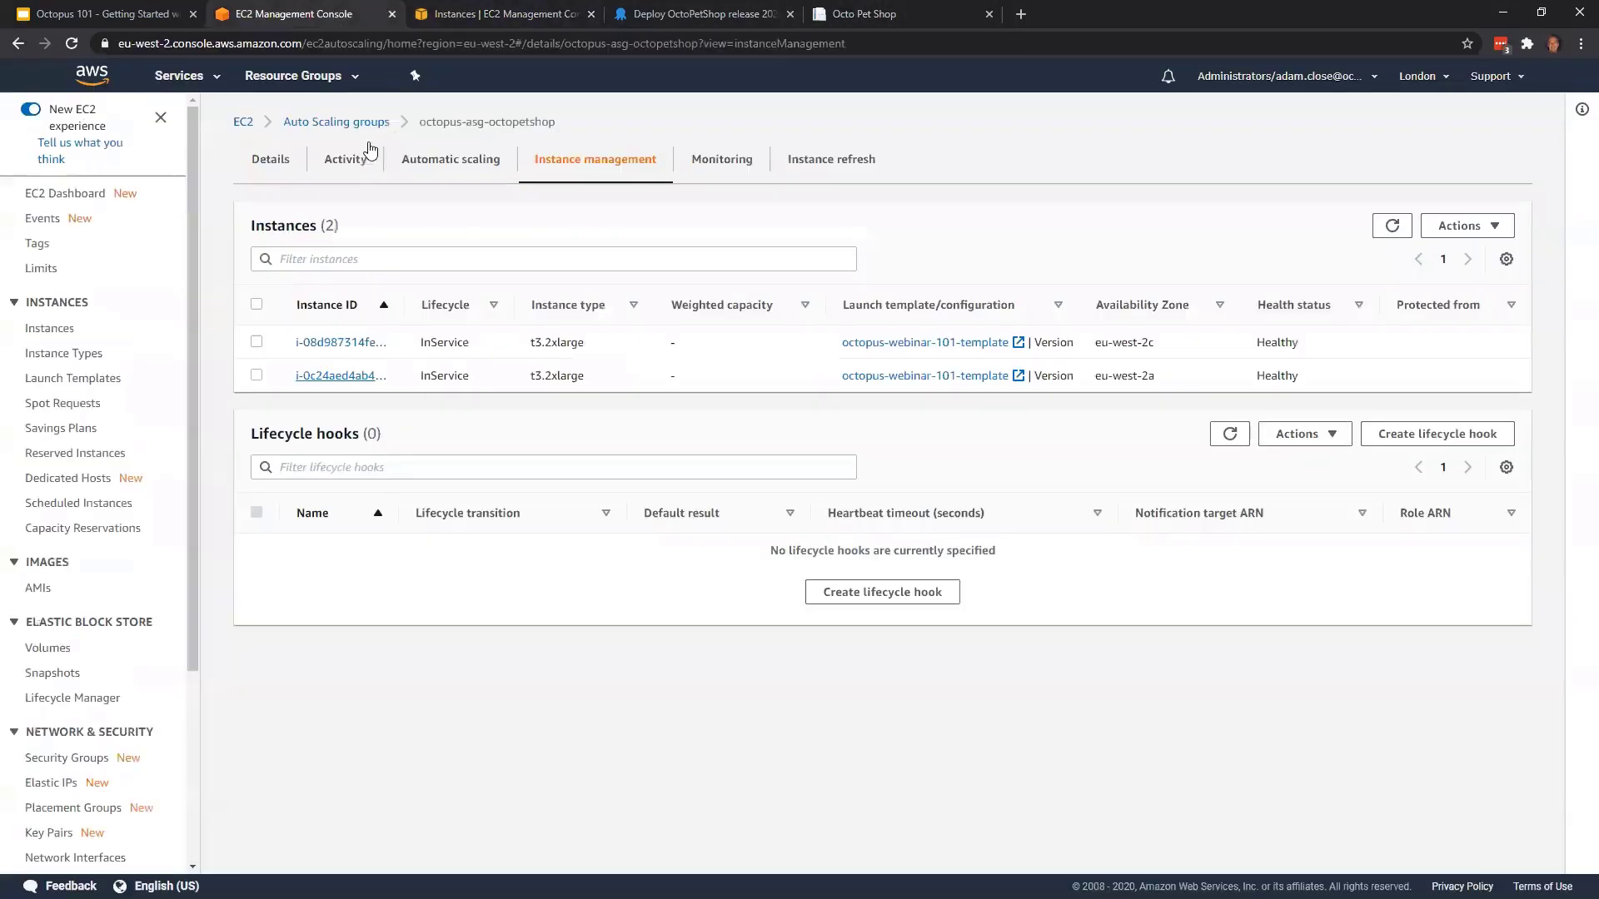
{"action": "left_click", "coordinate": [365, 342]}
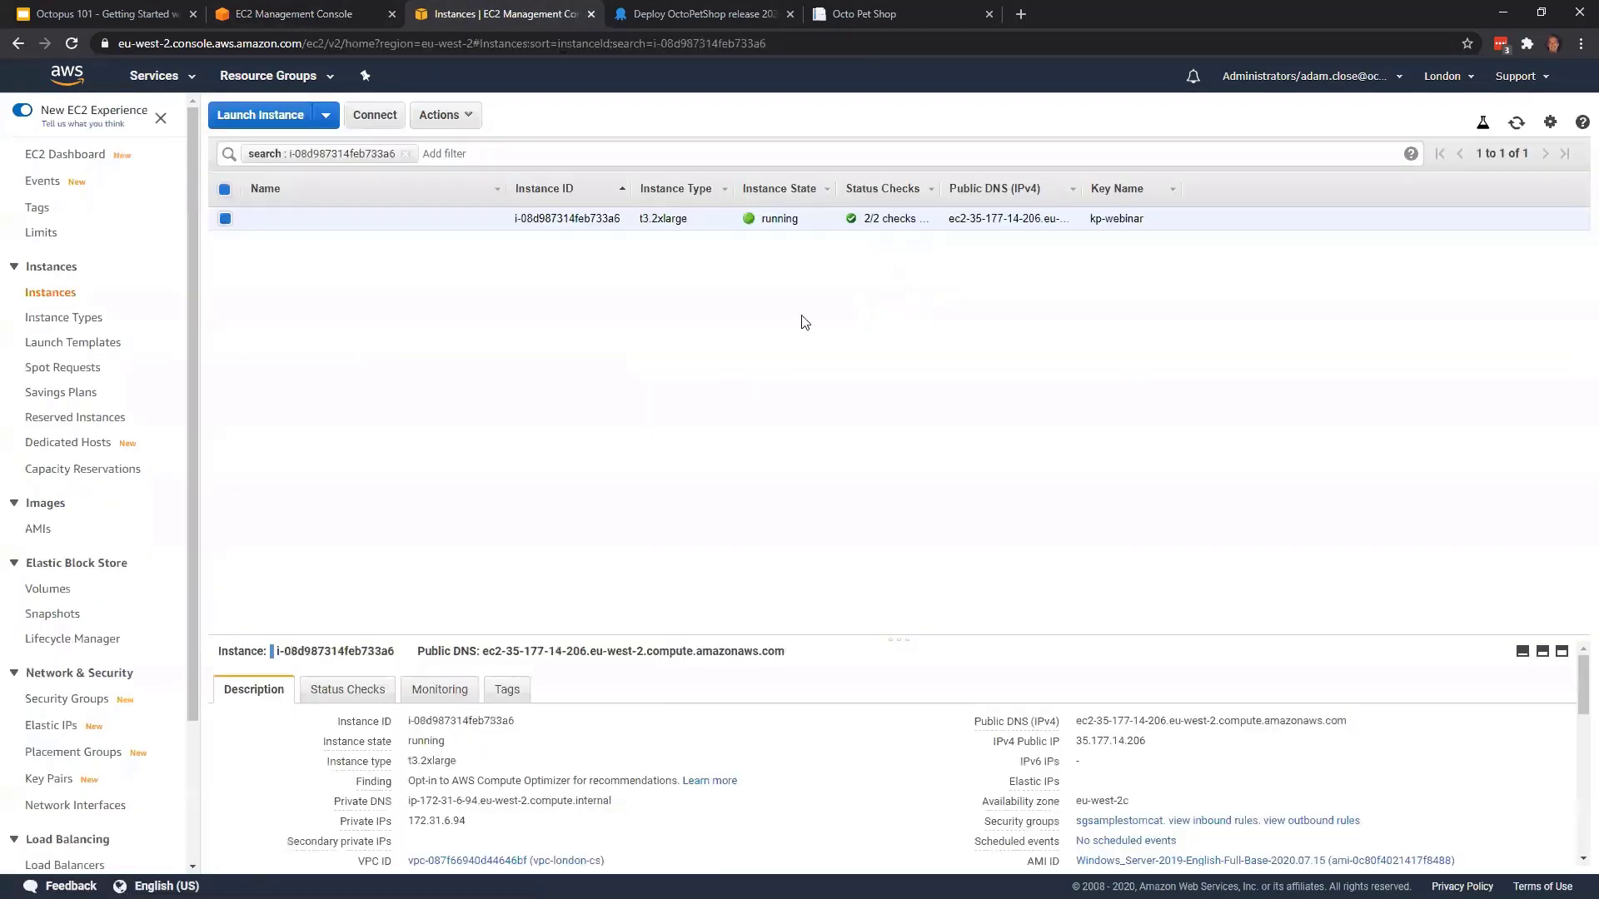
{"action": "left_click", "coordinate": [1361, 721]}
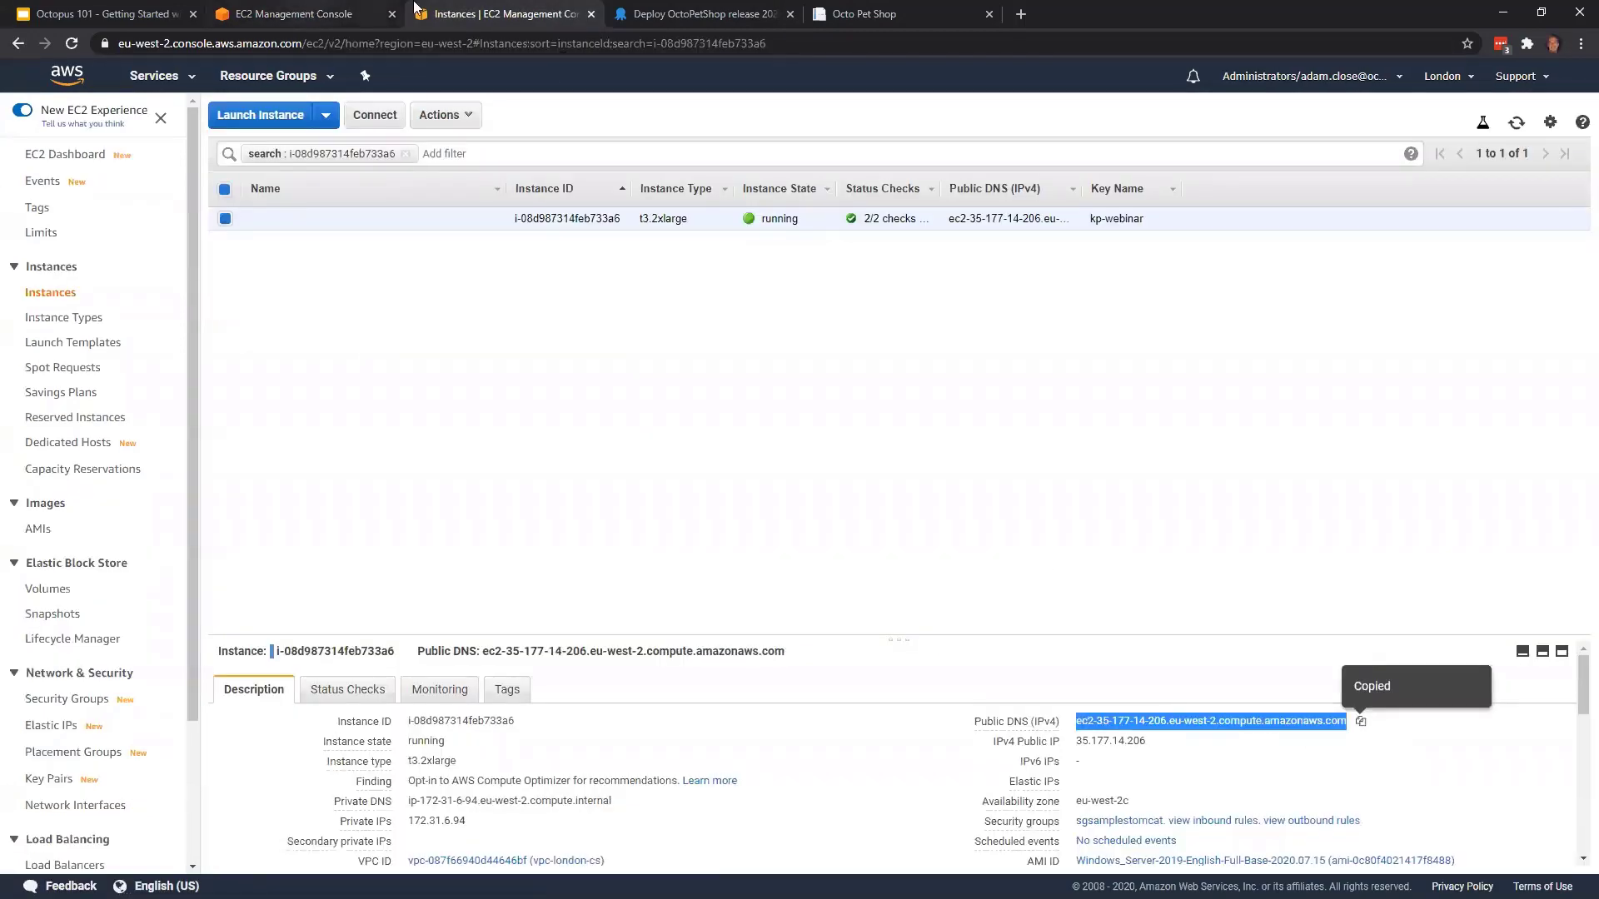
Check the Production deployment's task progress in Octopus Deploy and load the new instance's copied public DNS in a new browser tab
{"action": "left_click", "coordinate": [737, 13]}
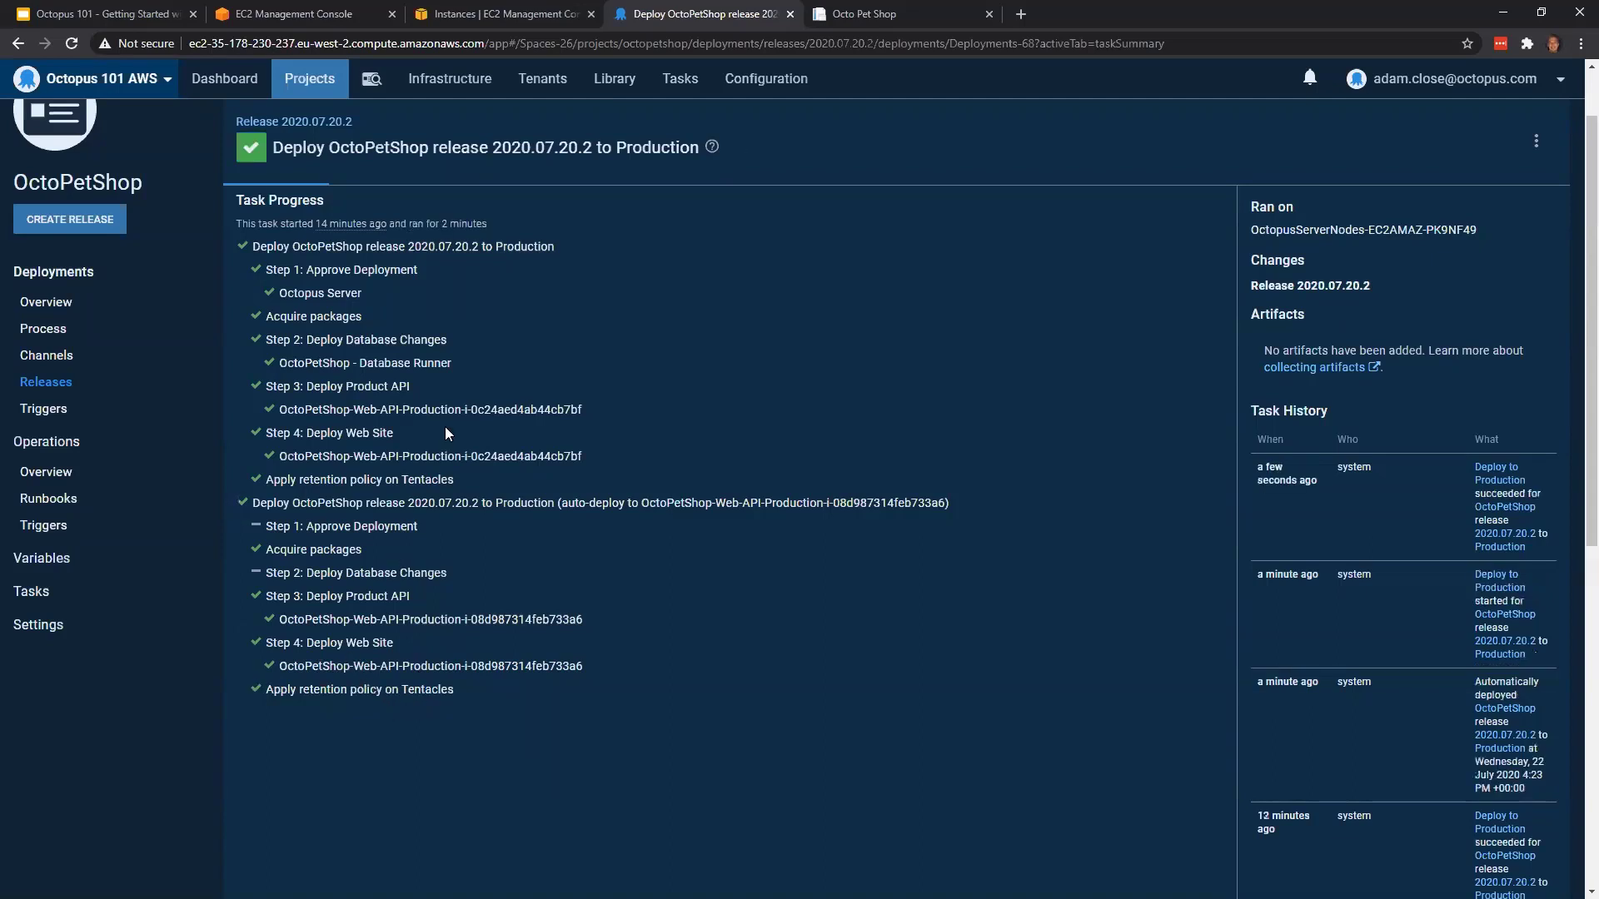
{"action": "left_click", "coordinate": [1021, 13]}
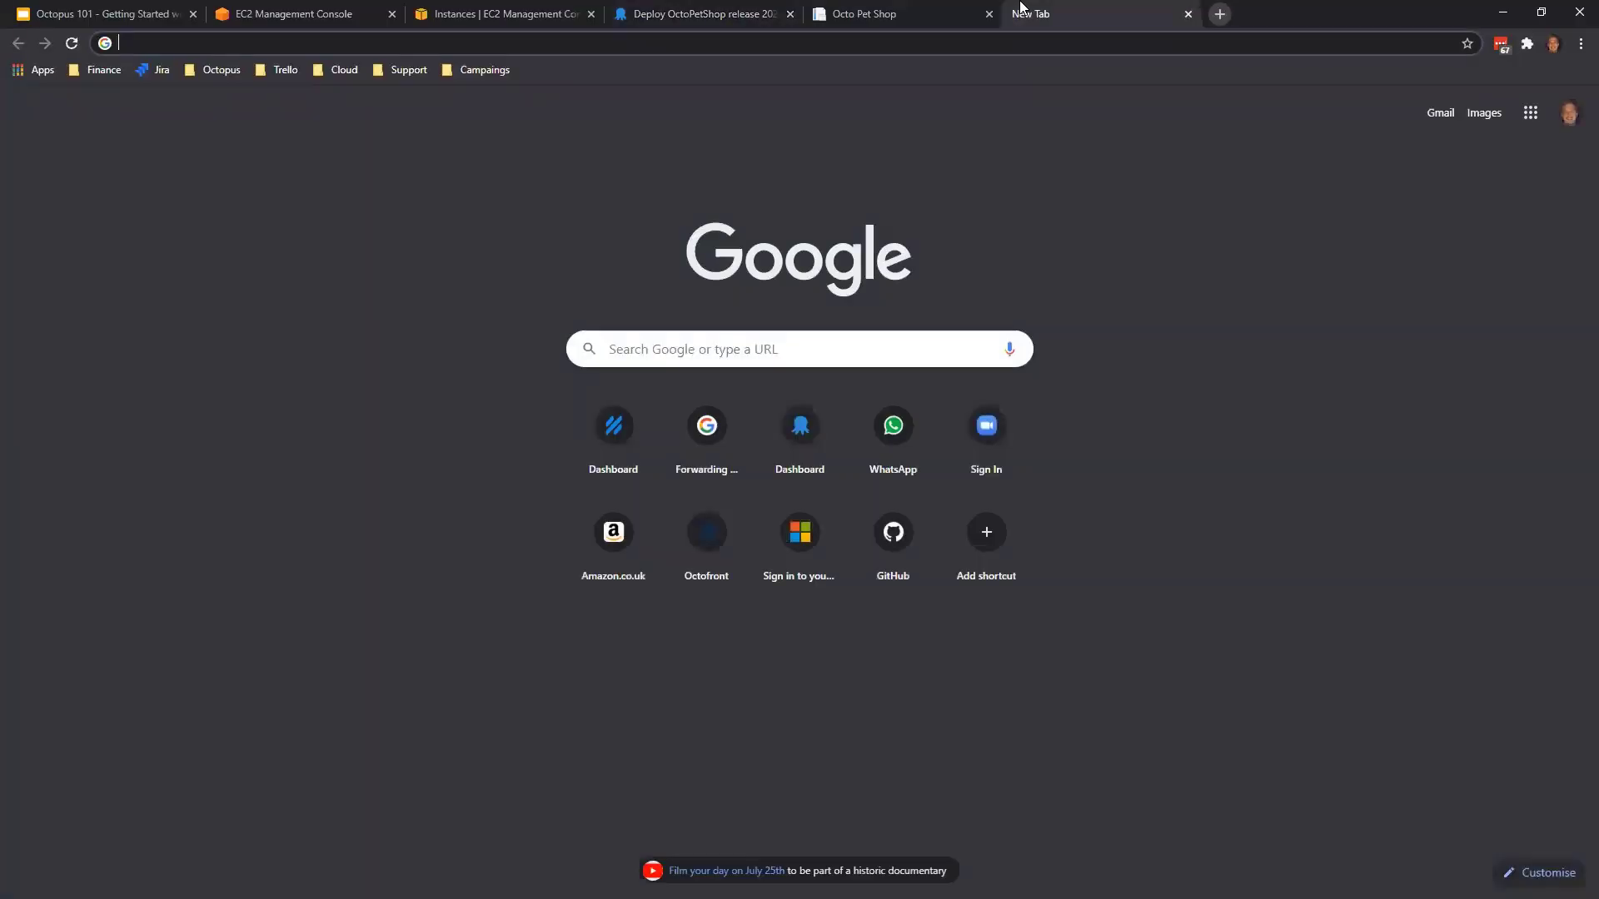
{"action": "key", "text": "ctrl+v"}
{"action": "key", "text": "Return"}
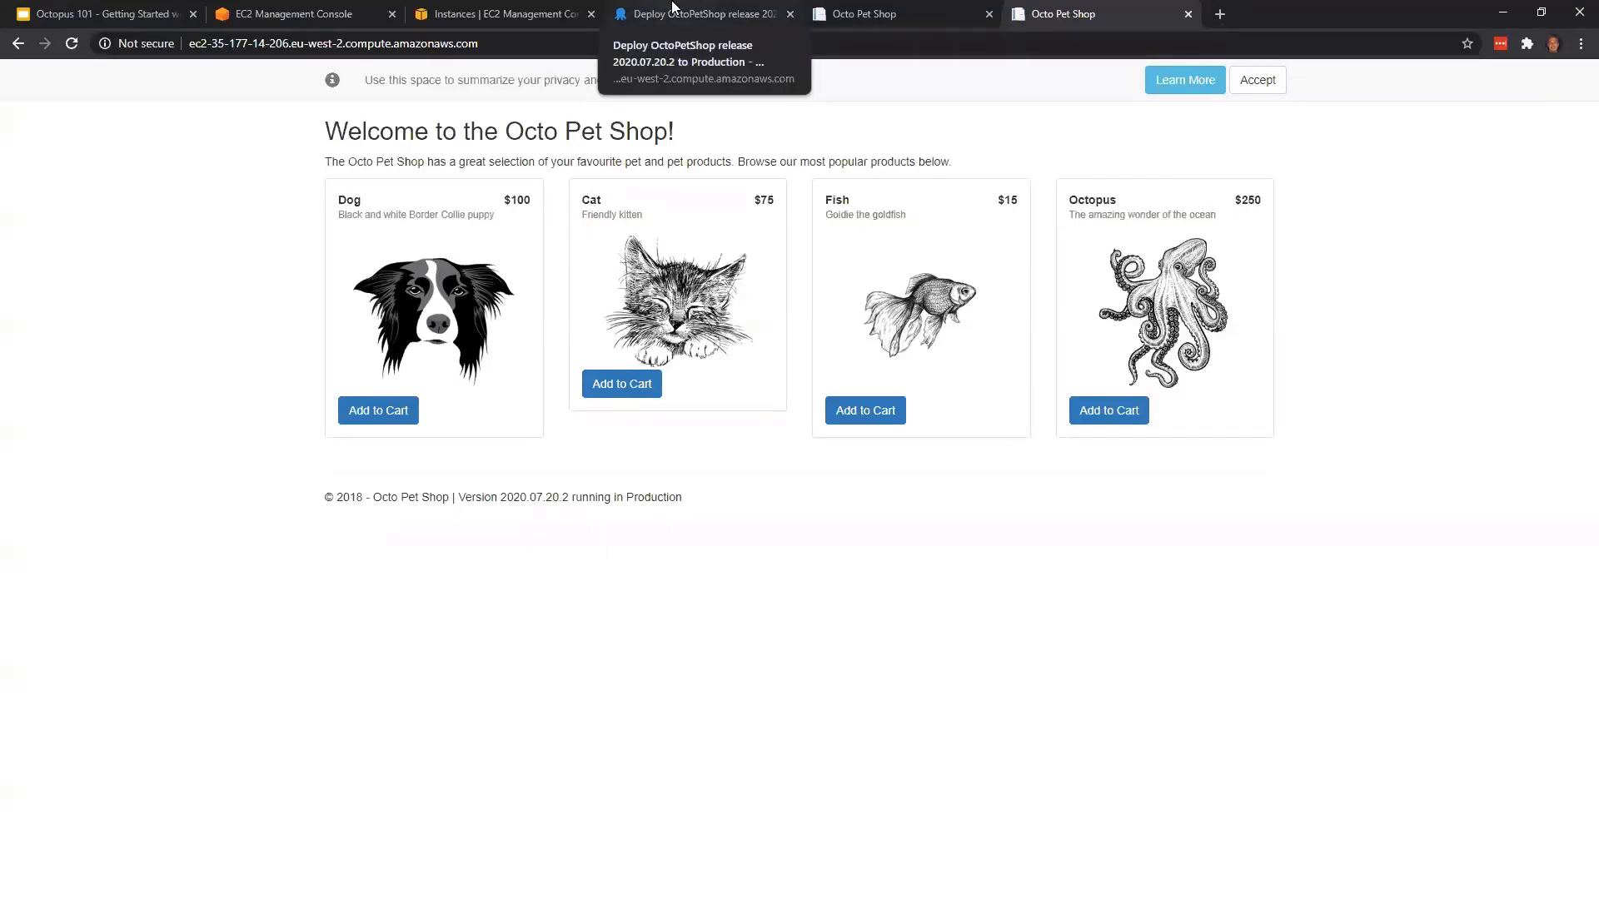
Recheck the Auto Scaling group's instances in AWS and view the release status per environment on the Octopus Deploy dashboard
{"action": "left_click", "coordinate": [291, 11]}
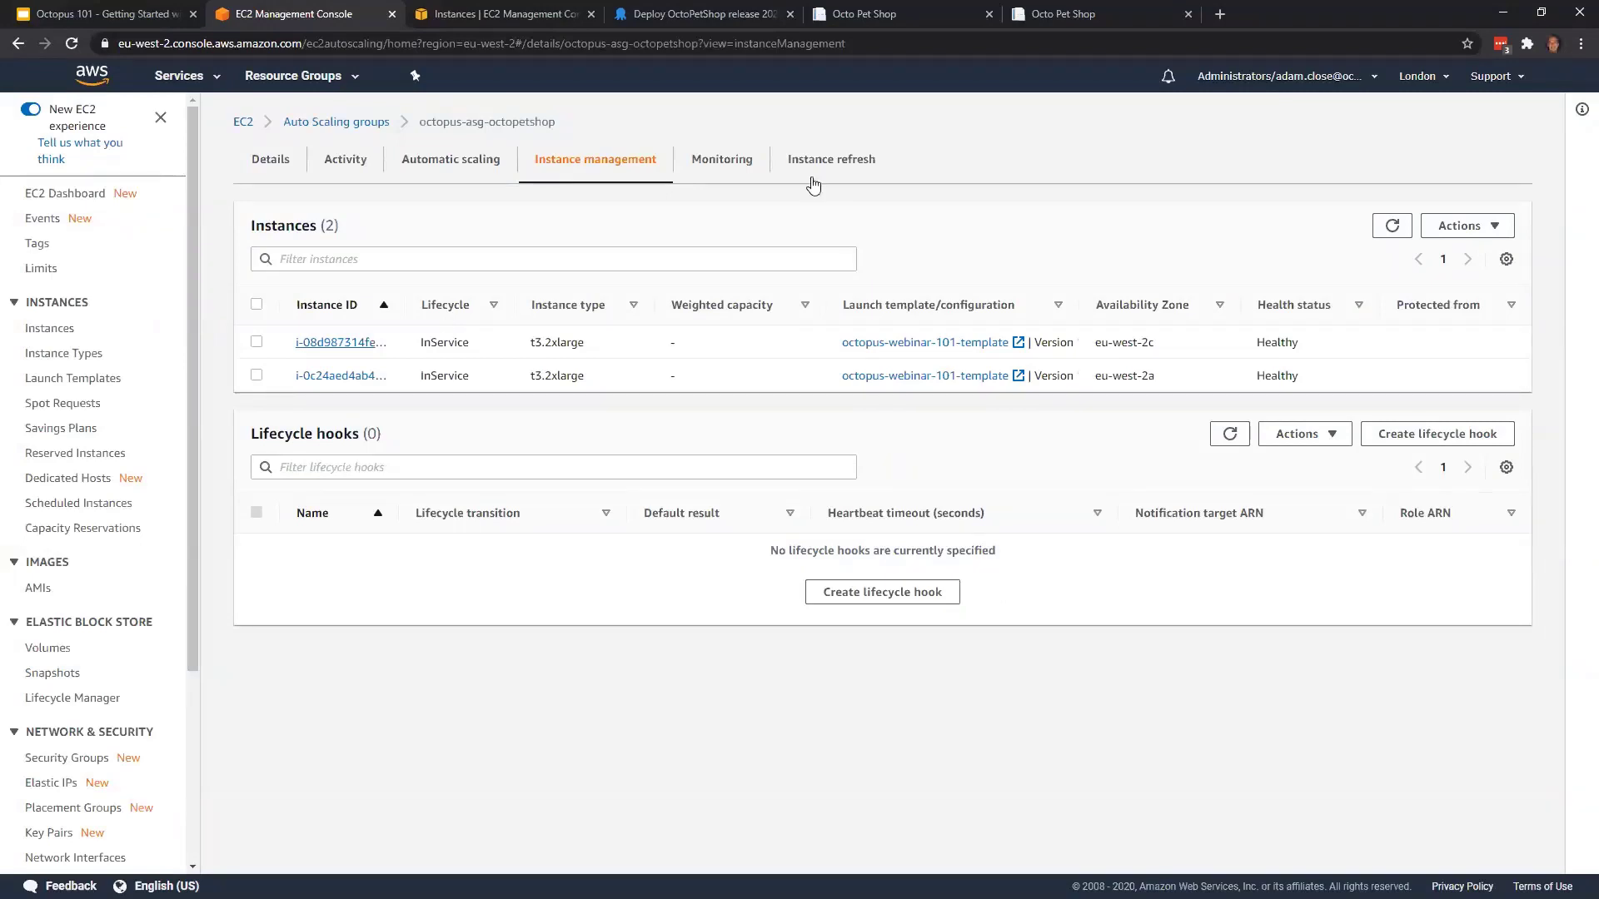
{"action": "left_click", "coordinate": [696, 21]}
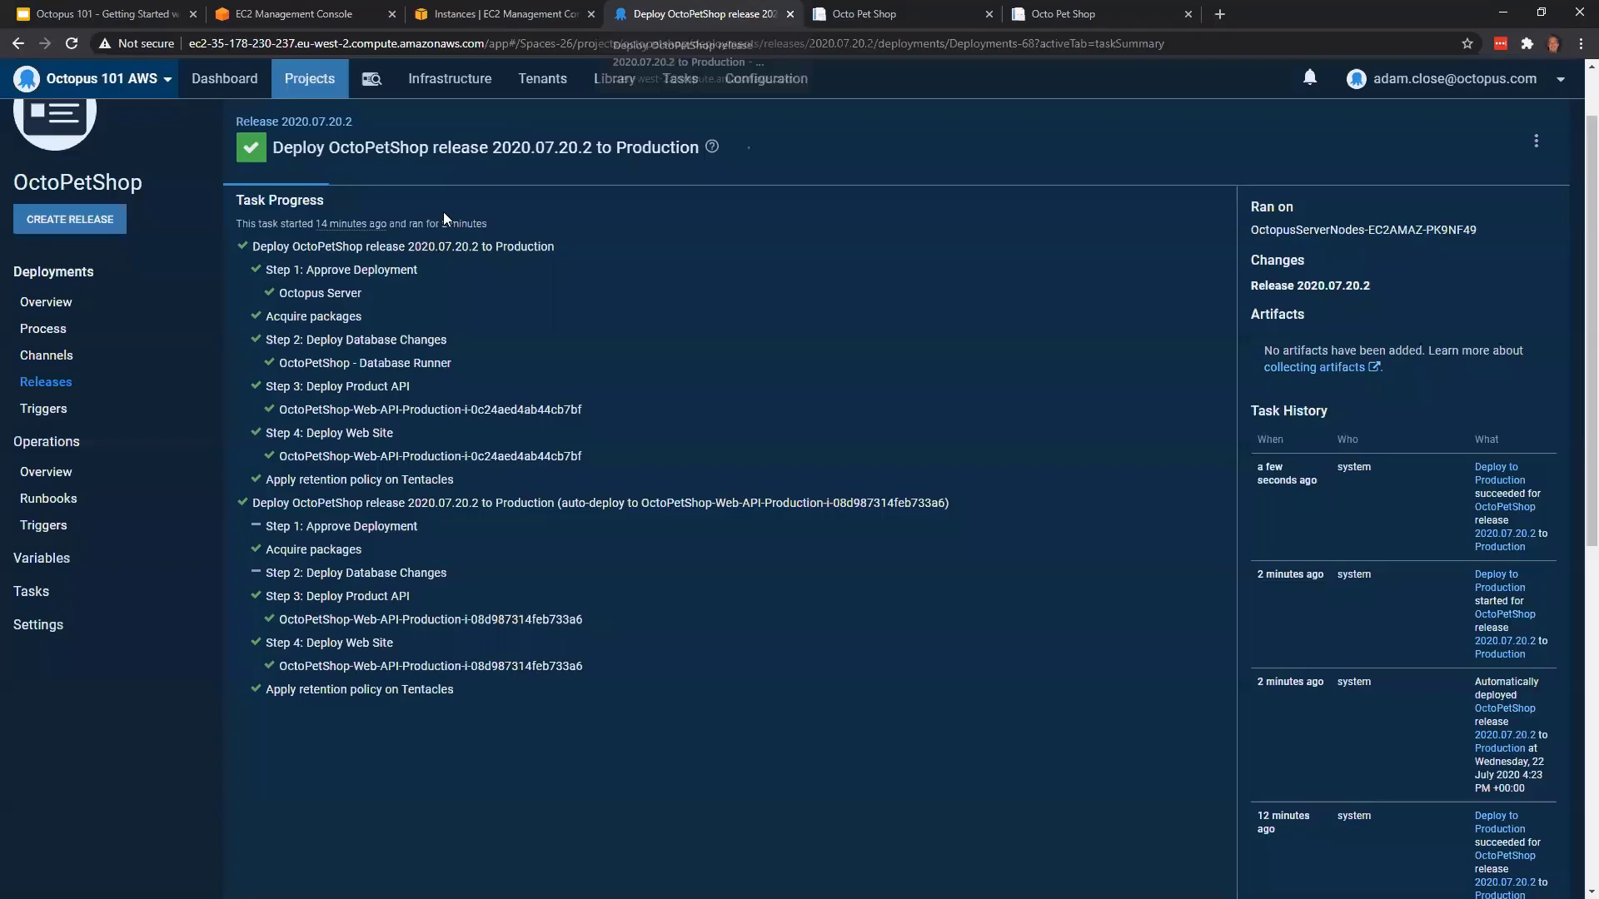
{"action": "left_click", "coordinate": [225, 80]}
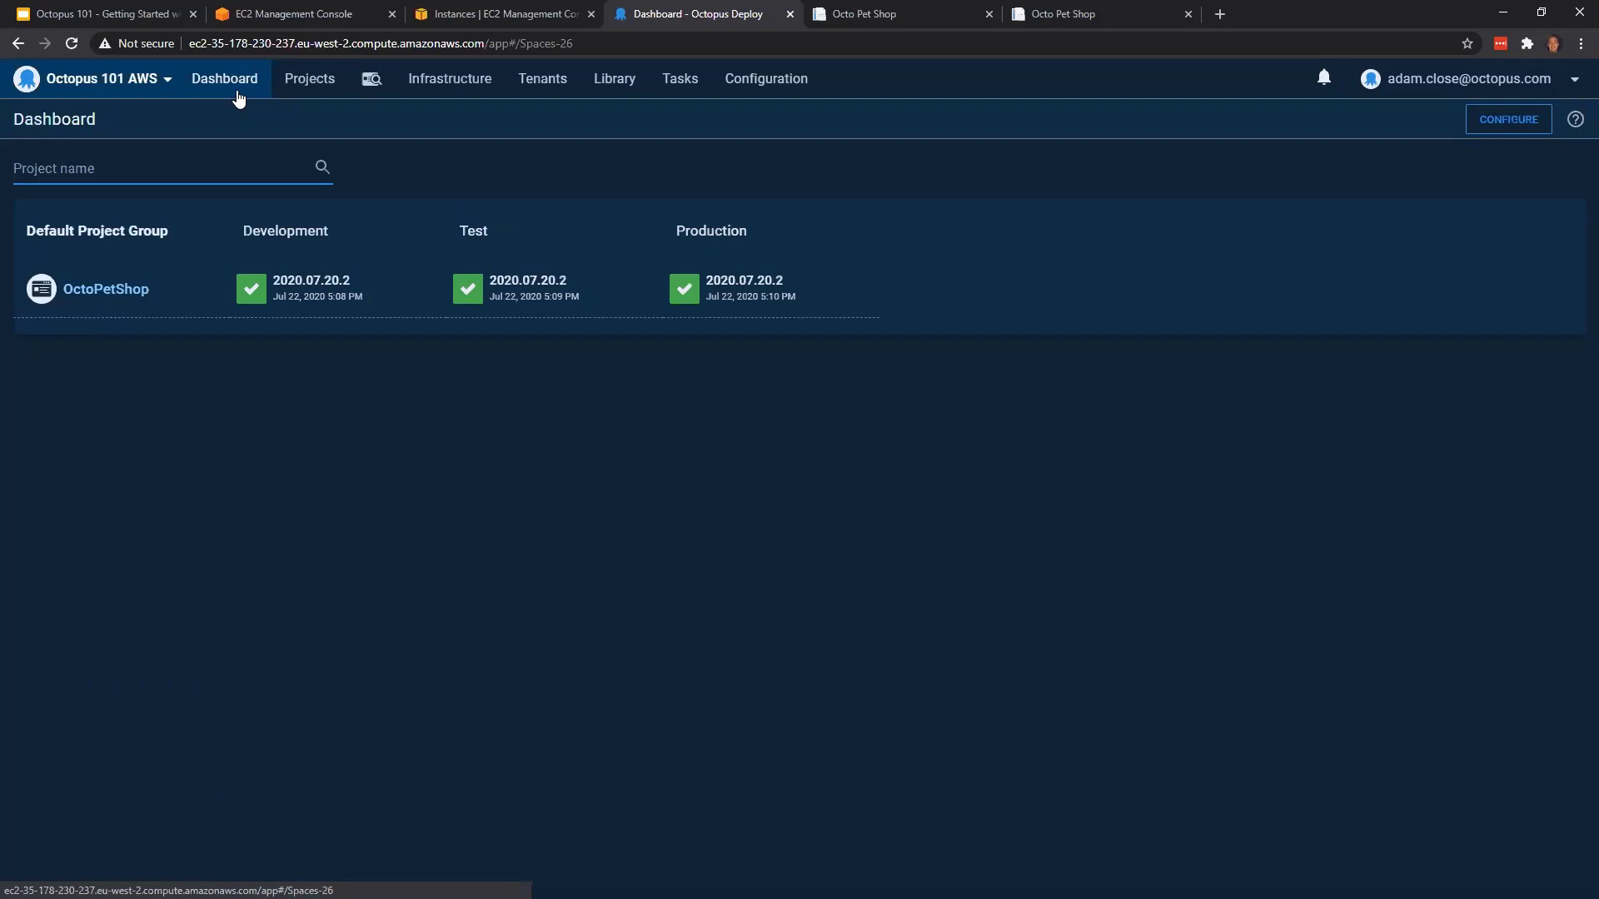
{"action": "left_click", "coordinate": [238, 97]}
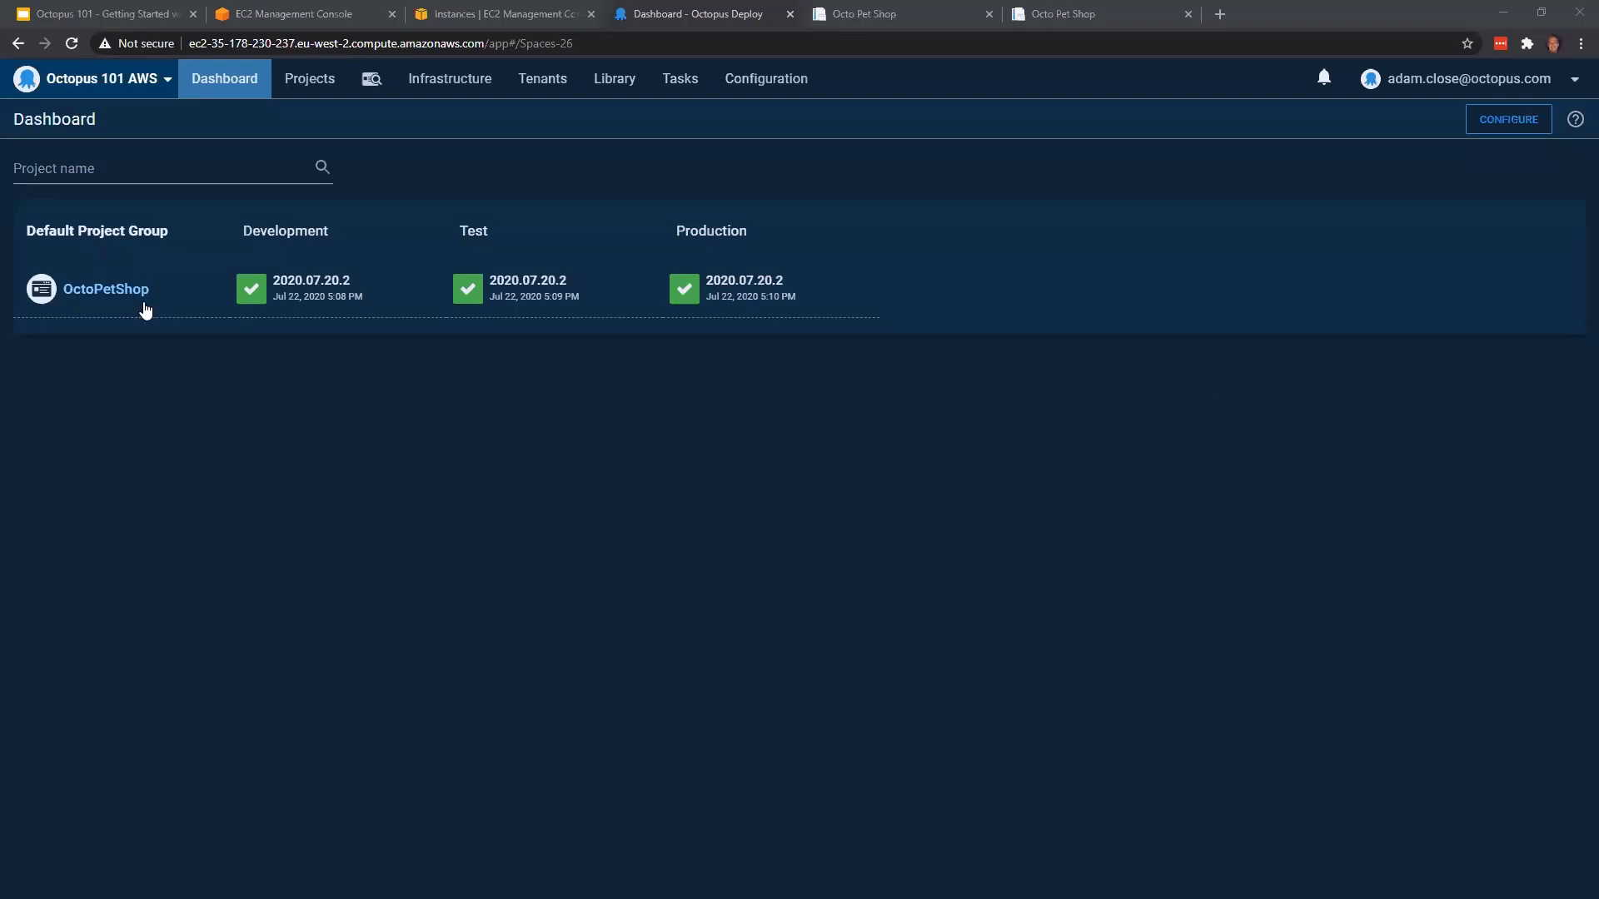
Open the Deploy Product API step in OctoPetShop's deployment process and expand its Configuration Variables setting to review it
{"action": "left_click", "coordinate": [95, 291]}
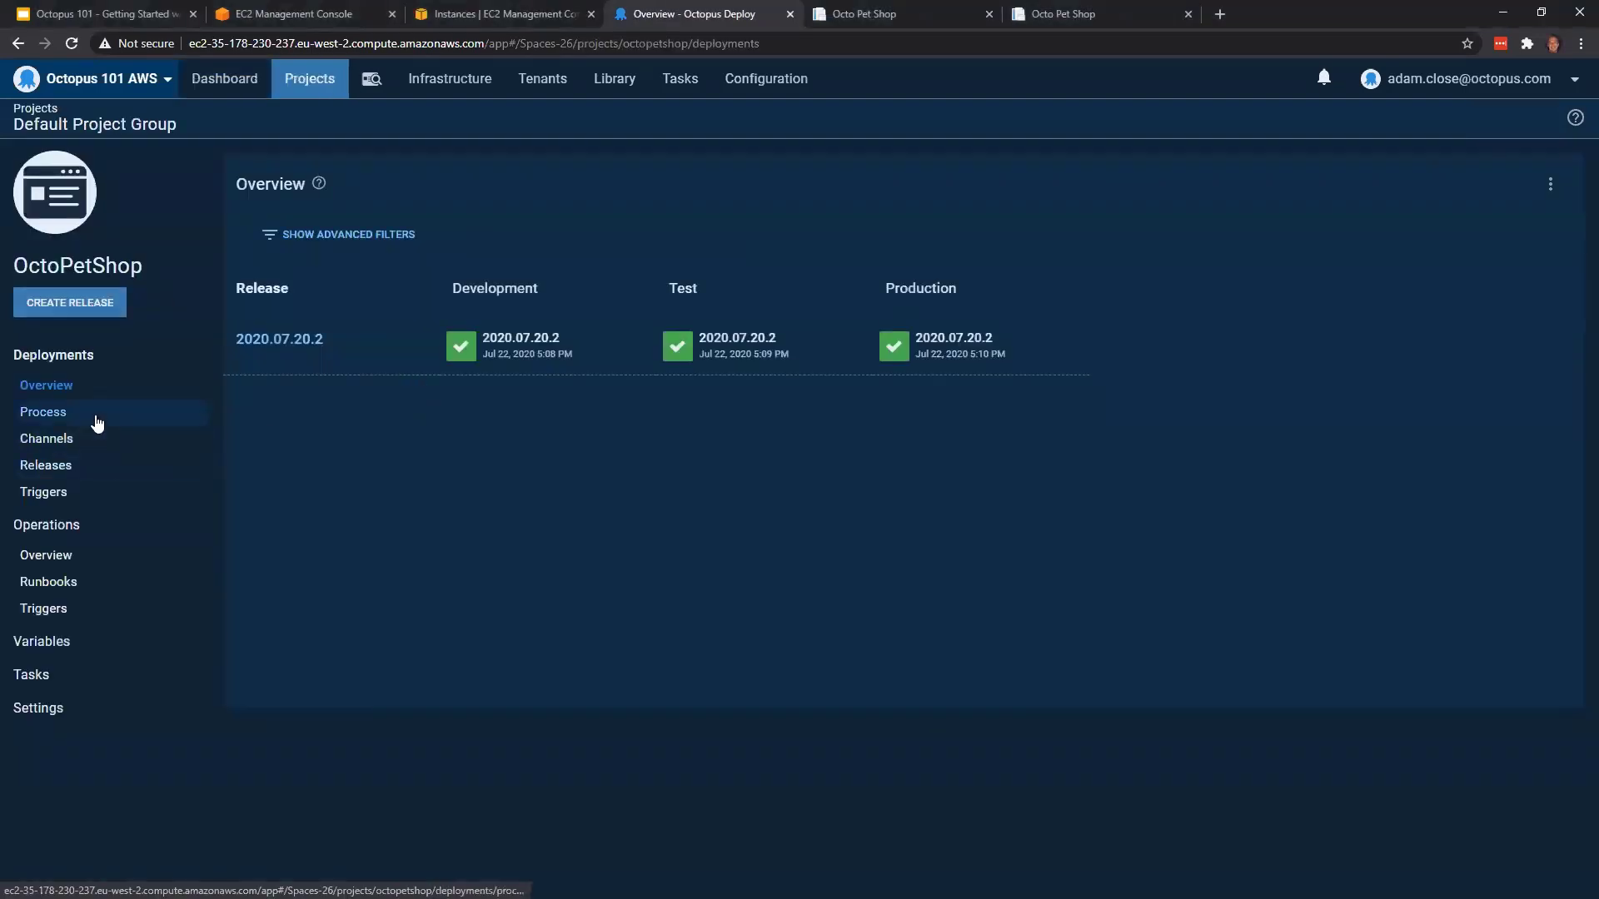
{"action": "left_click", "coordinate": [93, 413]}
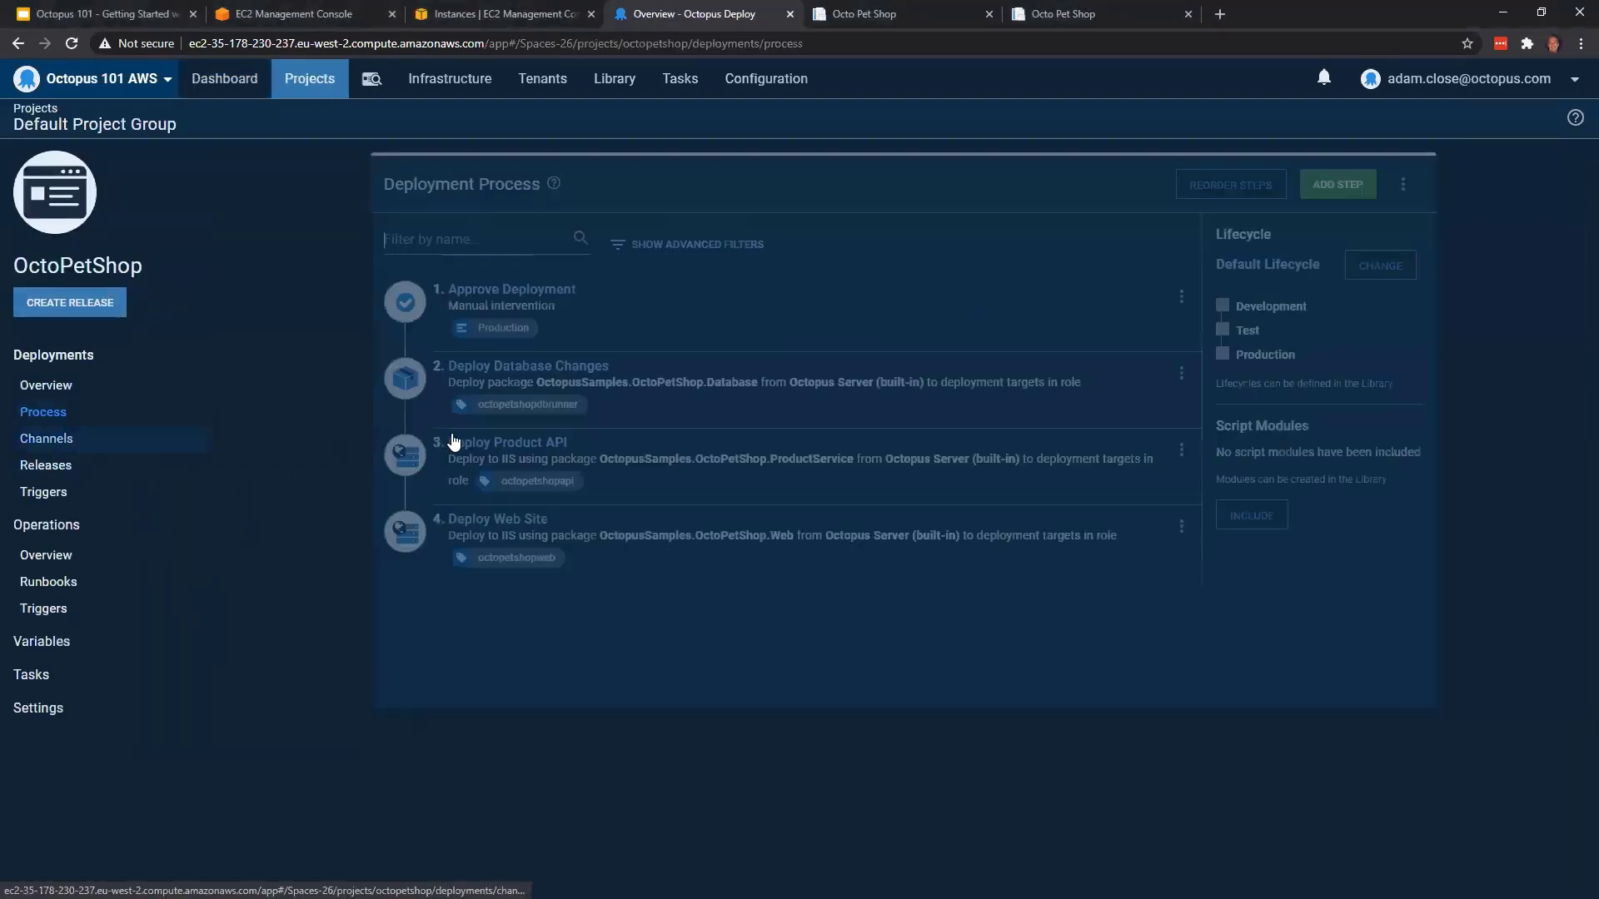
{"action": "left_click", "coordinate": [663, 461]}
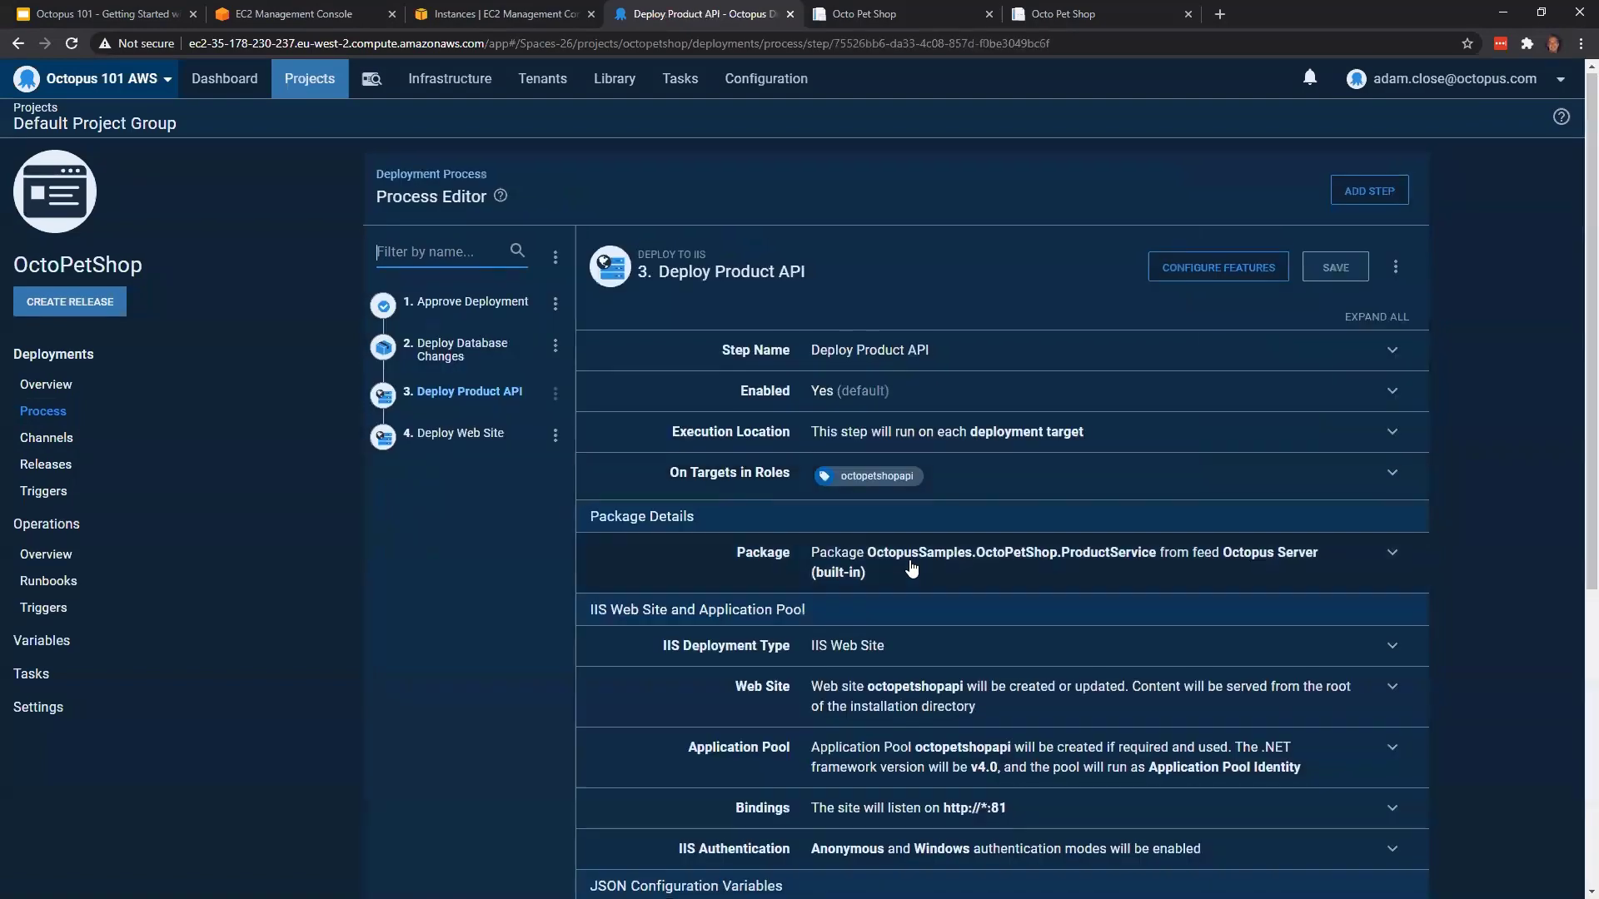
{"action": "scroll", "coordinate": [916, 565], "scroll_direction": "down", "scroll_amount": 5}
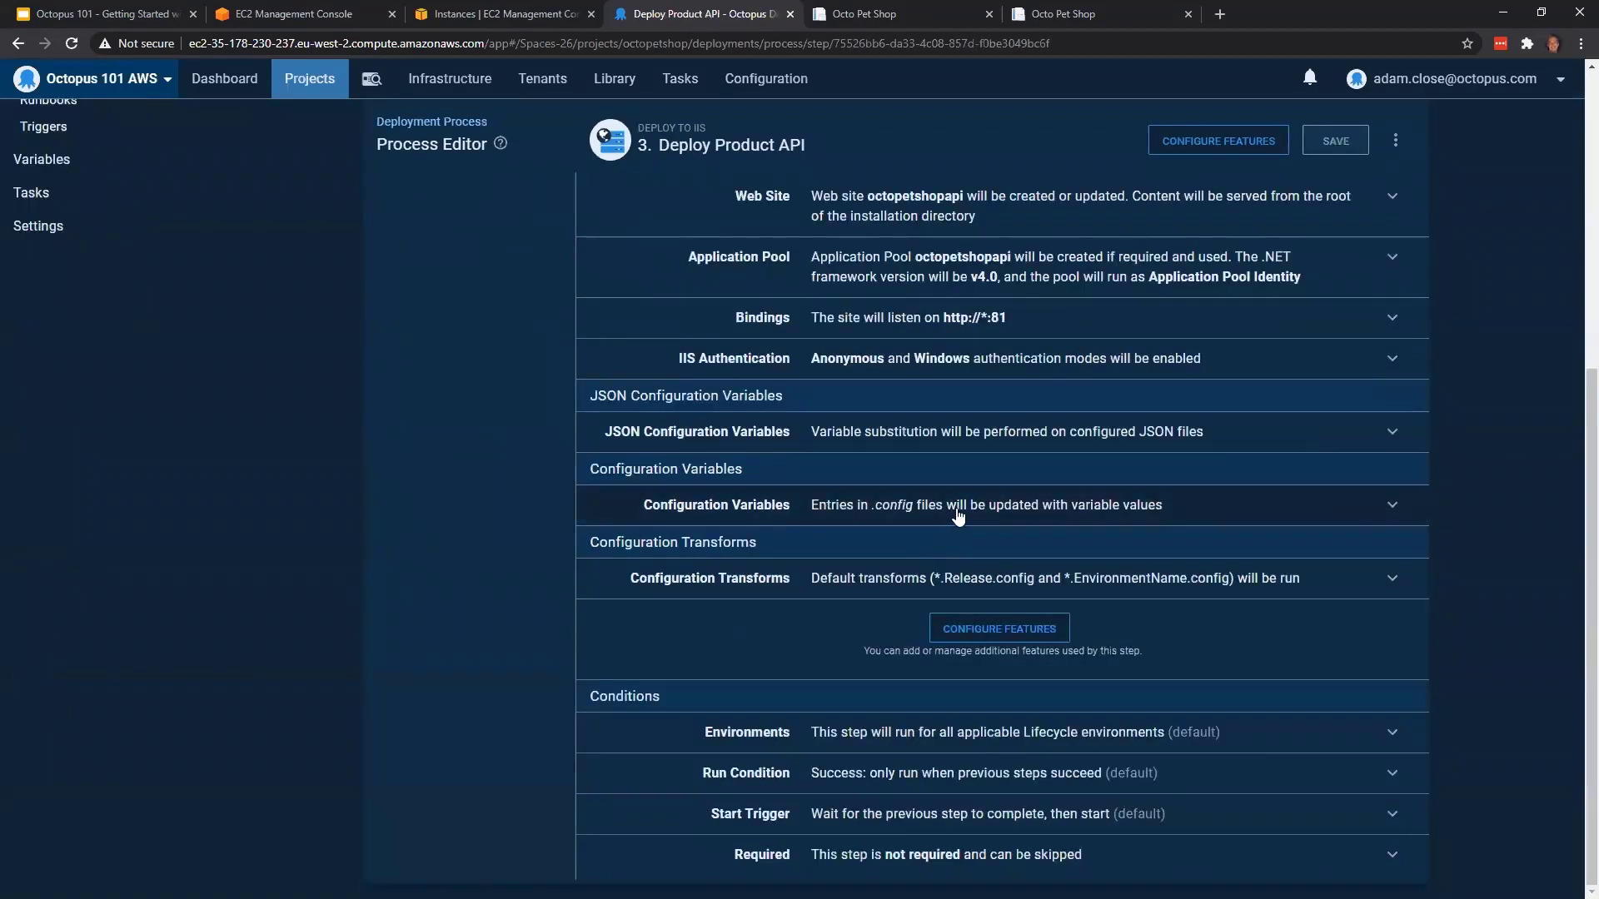
{"action": "left_click", "coordinate": [1119, 521]}
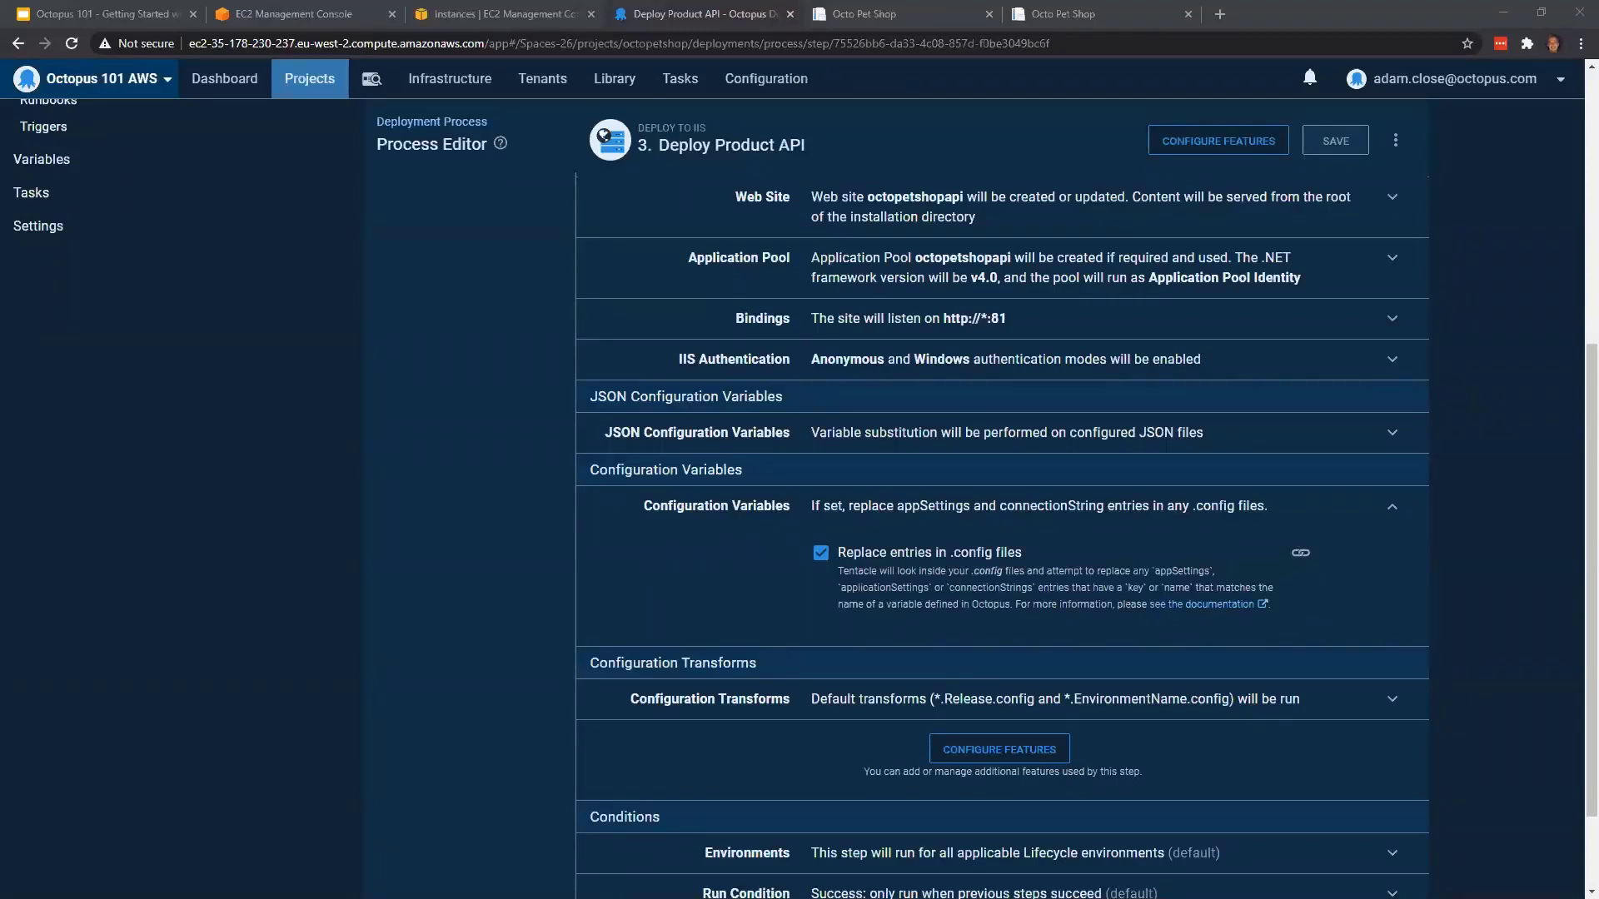
Open a new browser tab
{"action": "left_click", "coordinate": [1222, 12]}
{"action": "type", "text": "samp"}
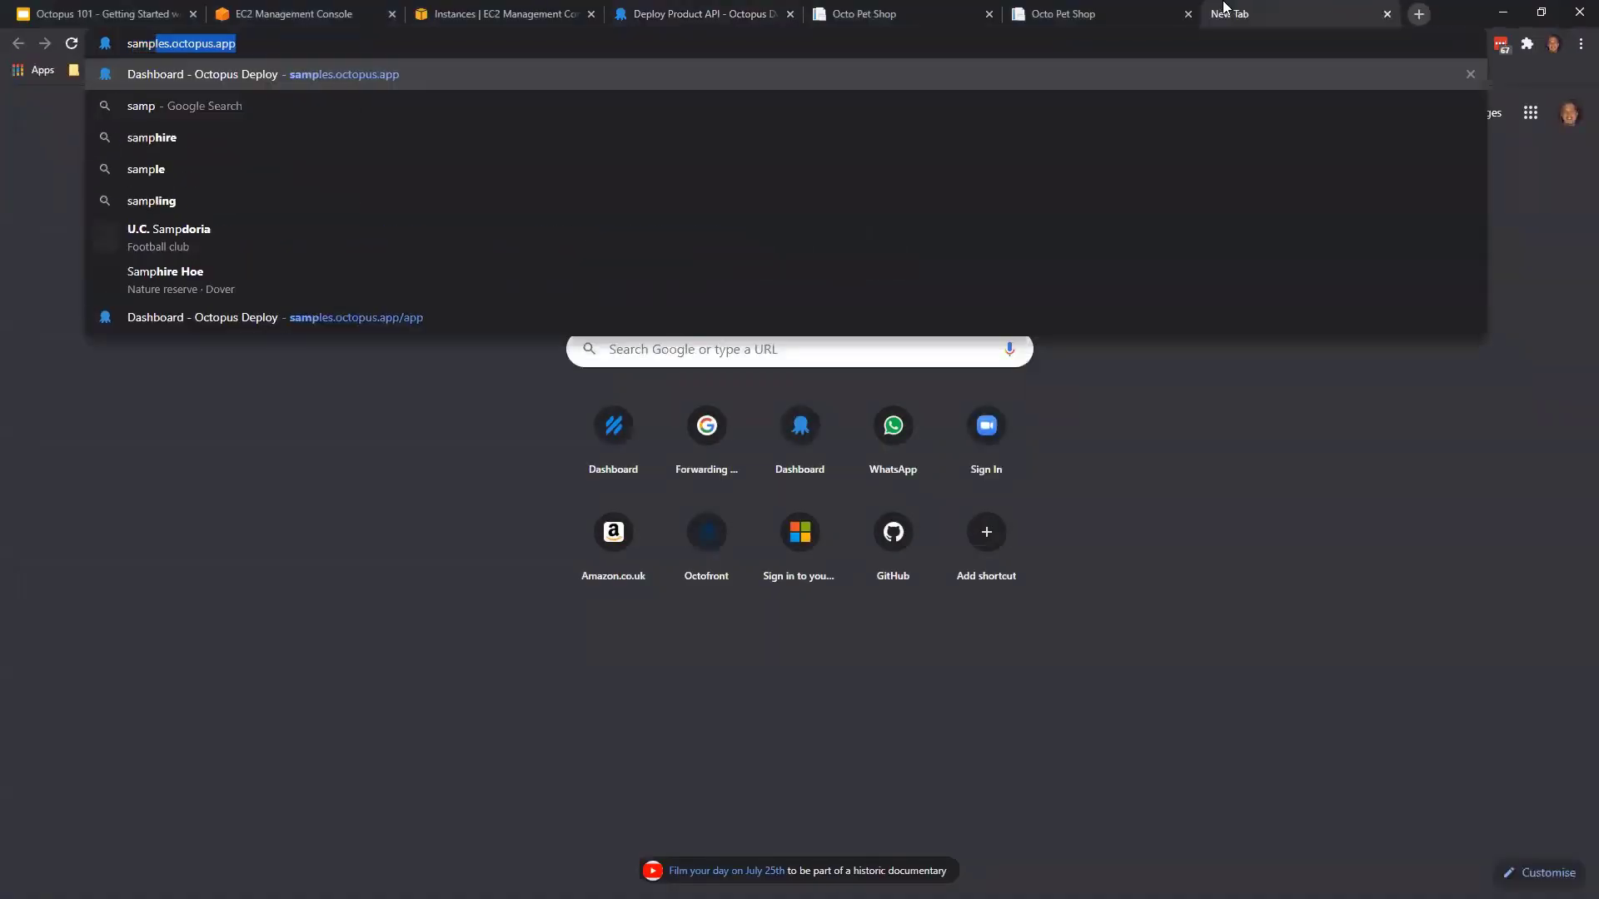
{"action": "type", "text": "le"}
{"action": "key", "text": "BackSpace"}
{"action": "key", "text": "BackSpace"}
{"action": "key", "text": "BackSpace"}
{"action": "key", "text": "BackSpace"}
{"action": "key", "text": "BackSpace"}
{"action": "key", "text": "BackSpace"}
{"action": "key", "text": "BackSpace"}
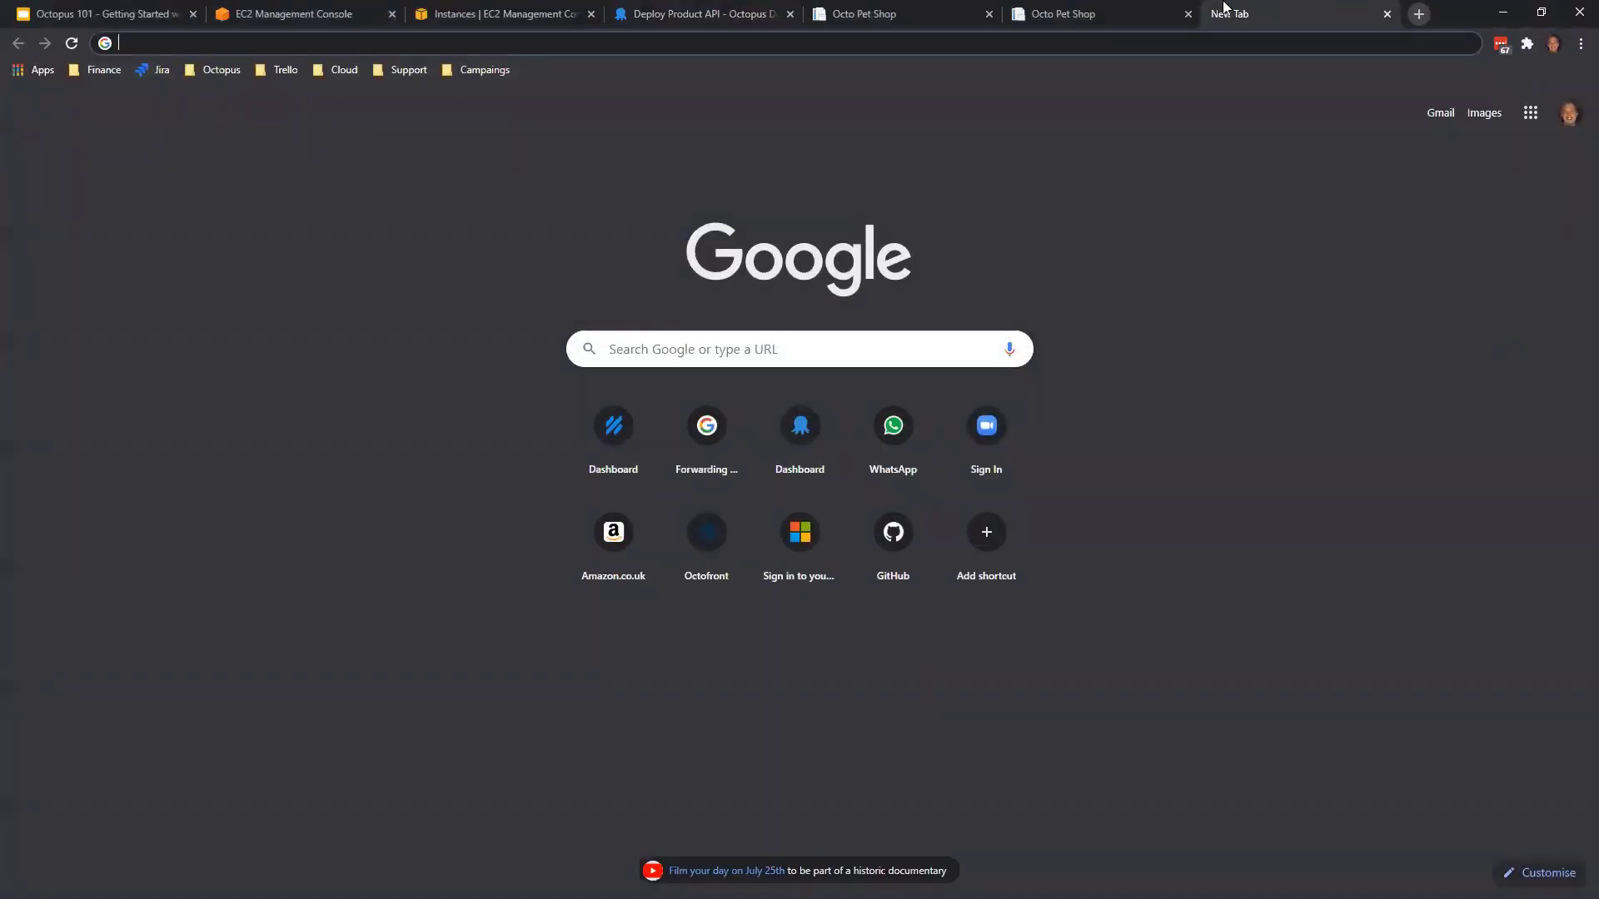
Look up "azur" in the address bar and load the suggested OctoPetShop - OctopusSamples build definition in Azure DevOps Services
{"action": "type", "text": "azur"}
{"action": "key", "text": "Down"}
{"action": "key", "text": "Down"}
{"action": "key", "text": "Down"}
{"action": "key", "text": "Down"}
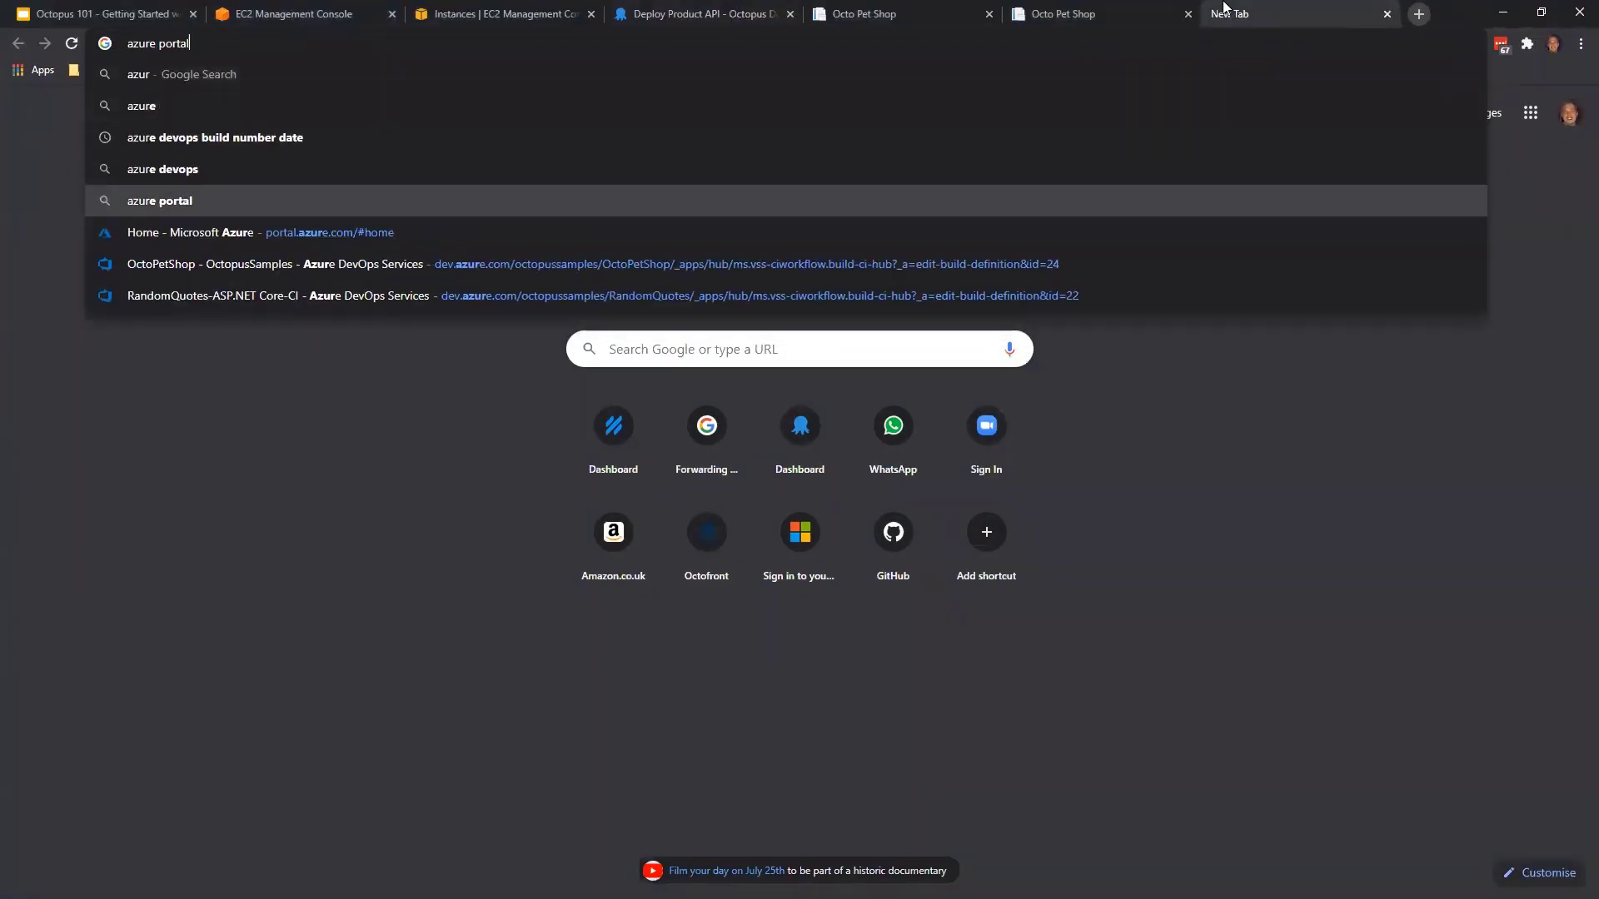
{"action": "key", "text": "Down"}
{"action": "key", "text": "Down"}
{"action": "key", "text": "Return"}
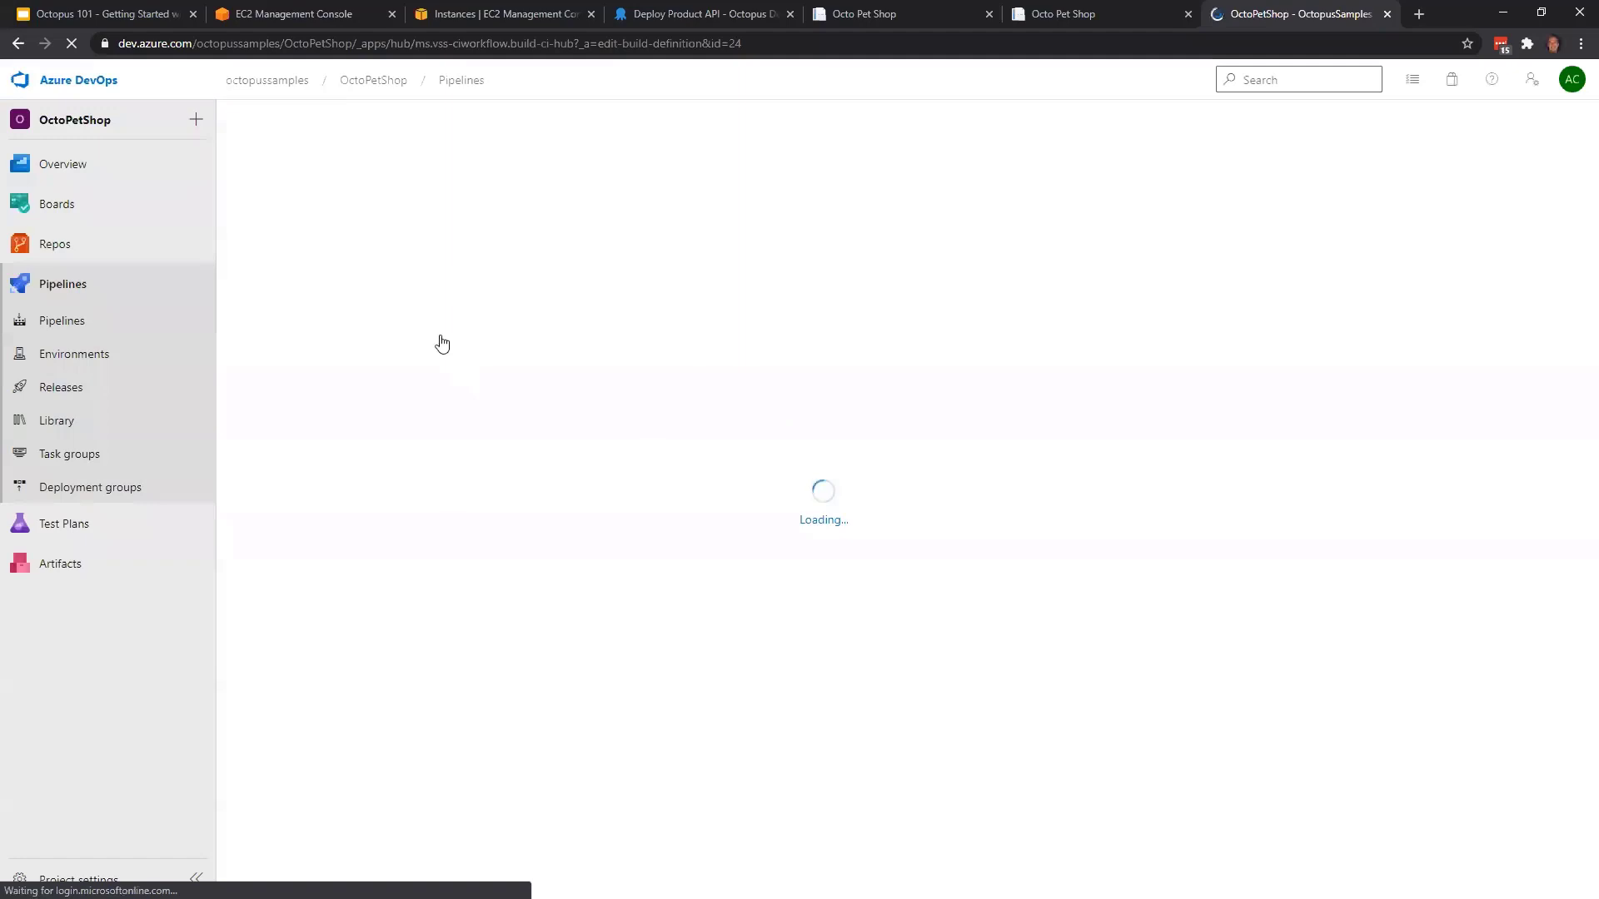
Review the pipeline's Database, Web and ProductService packaging tasks and the tasks pushing packages and build information to Octopus
{"action": "scroll", "coordinate": [548, 528], "scroll_direction": "down", "scroll_amount": 1}
{"action": "scroll", "coordinate": [541, 526], "scroll_direction": "down", "scroll_amount": 1}
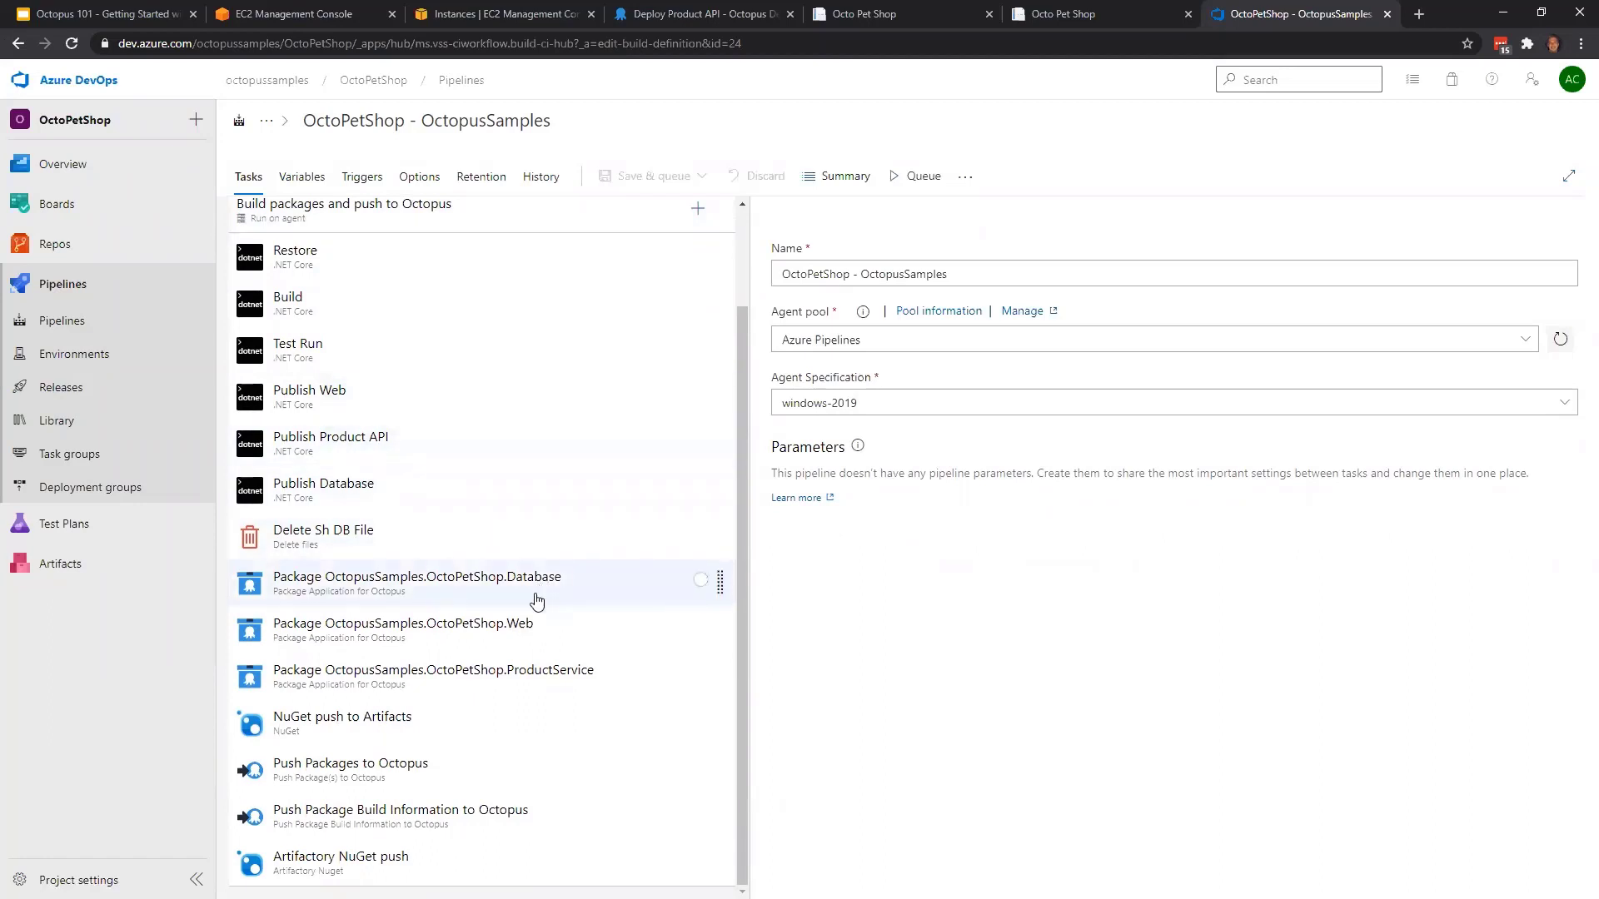
{"action": "left_click", "coordinate": [376, 586]}
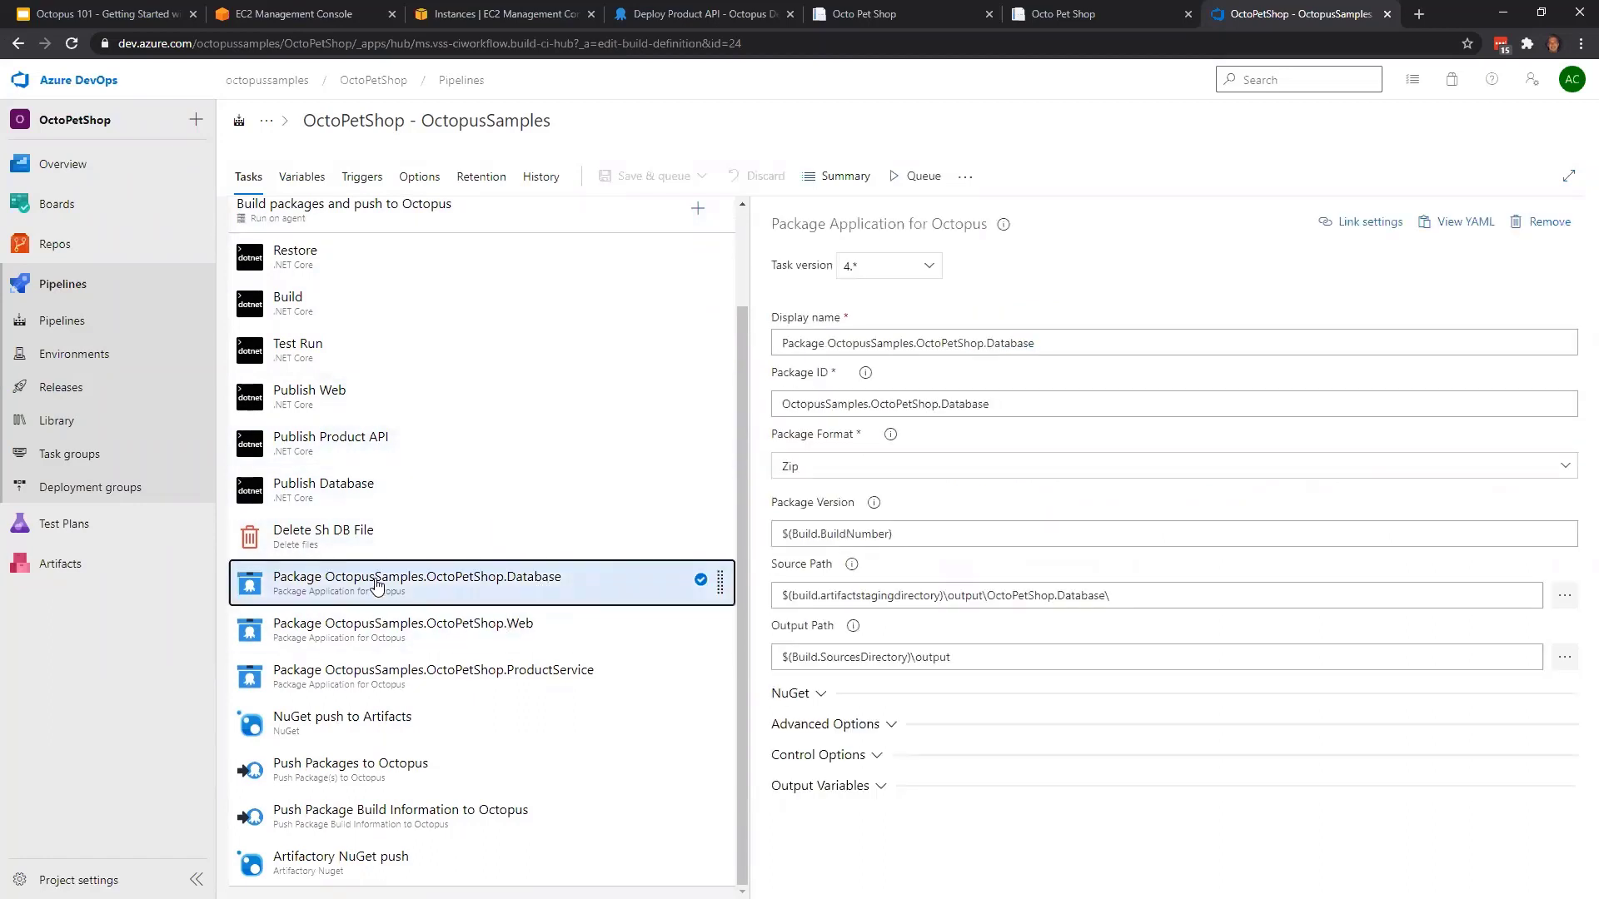
{"action": "left_click", "coordinate": [456, 646]}
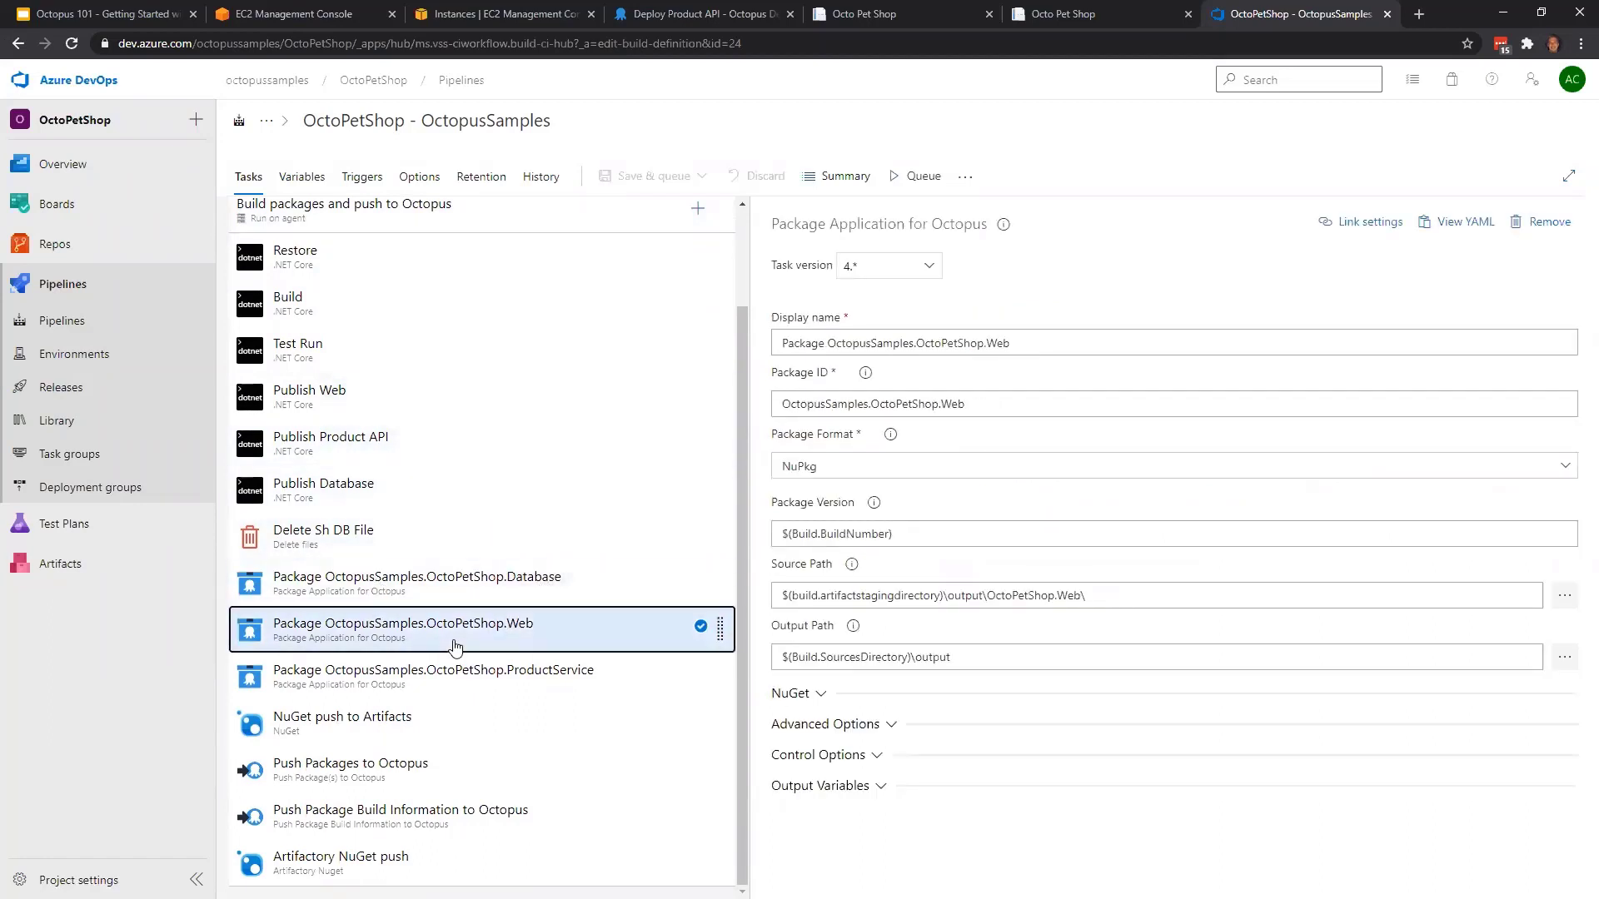
{"action": "left_click", "coordinate": [605, 675]}
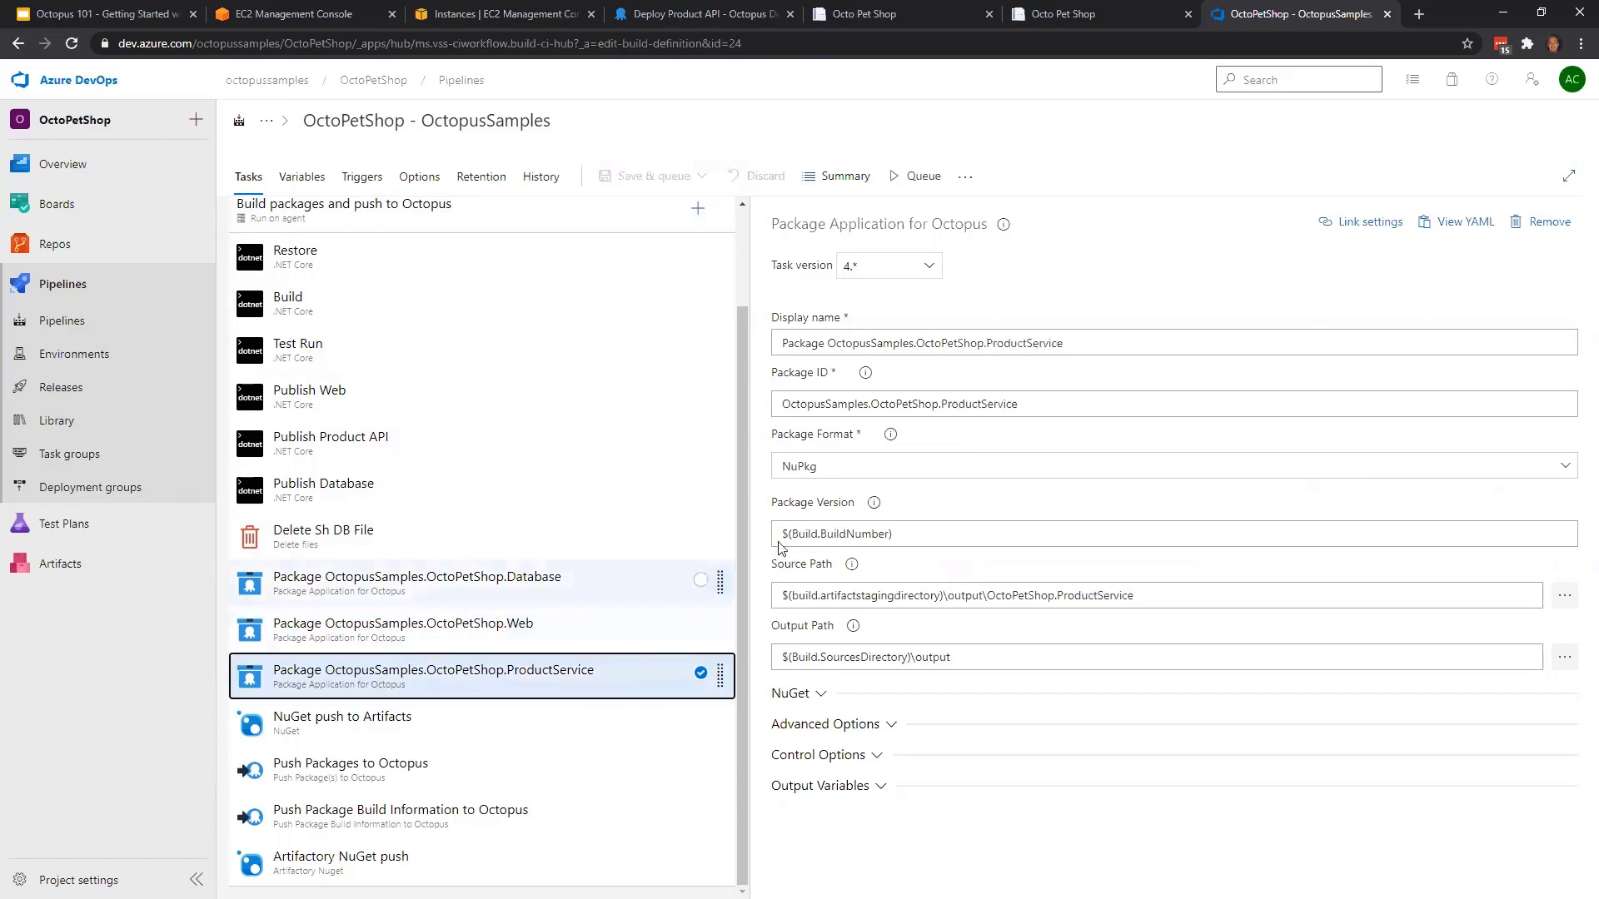
{"action": "left_click", "coordinate": [453, 777]}
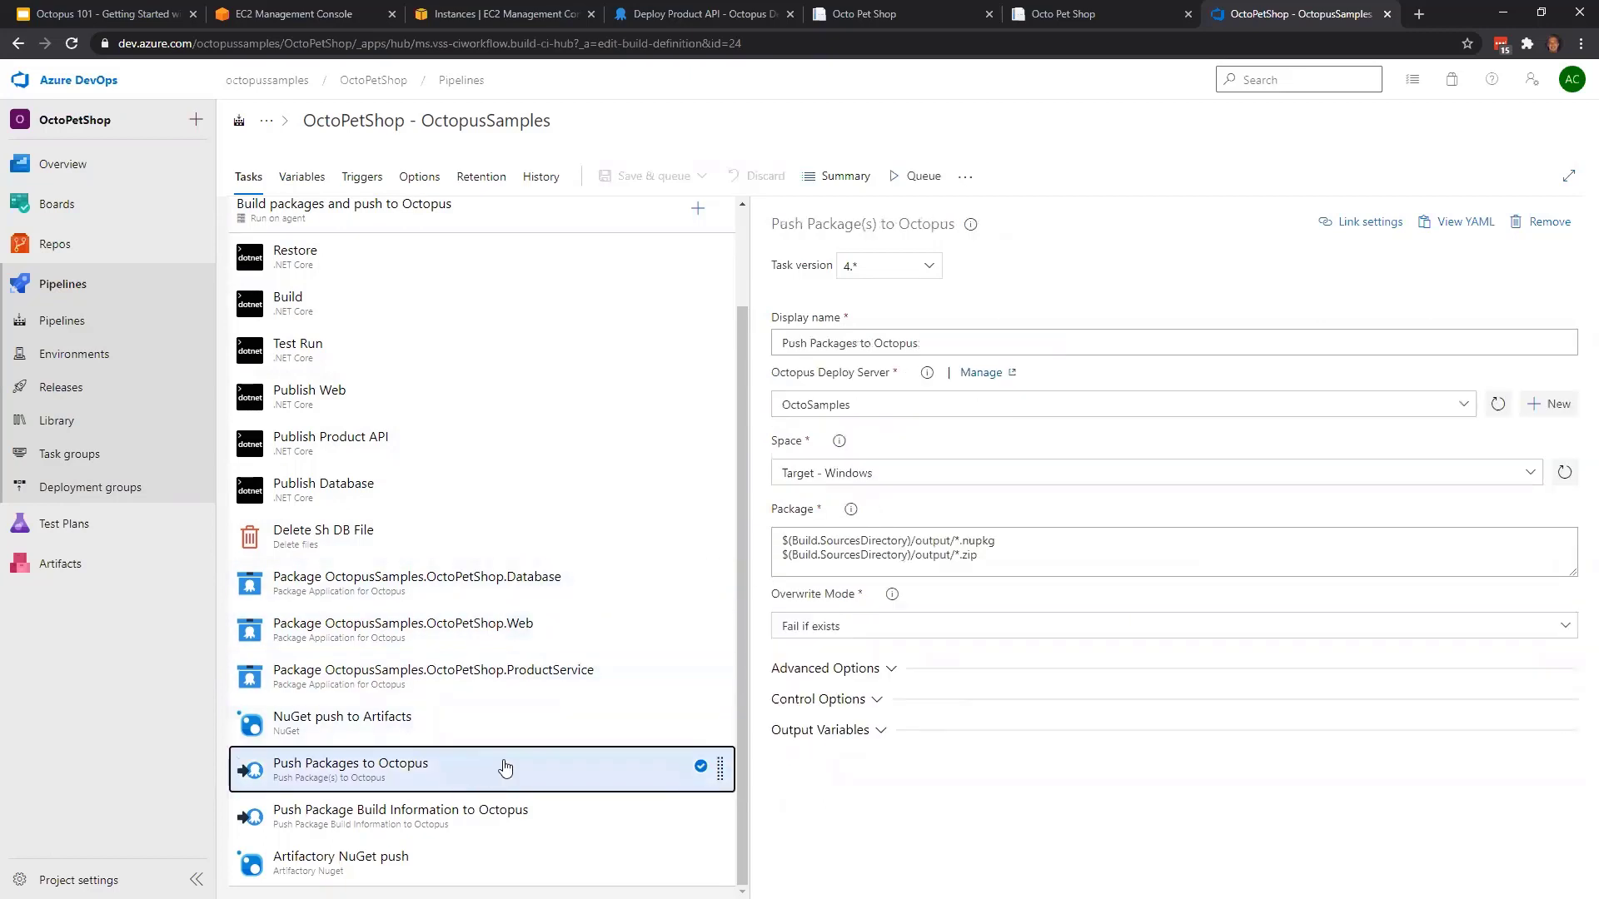
{"action": "left_click", "coordinate": [515, 826]}
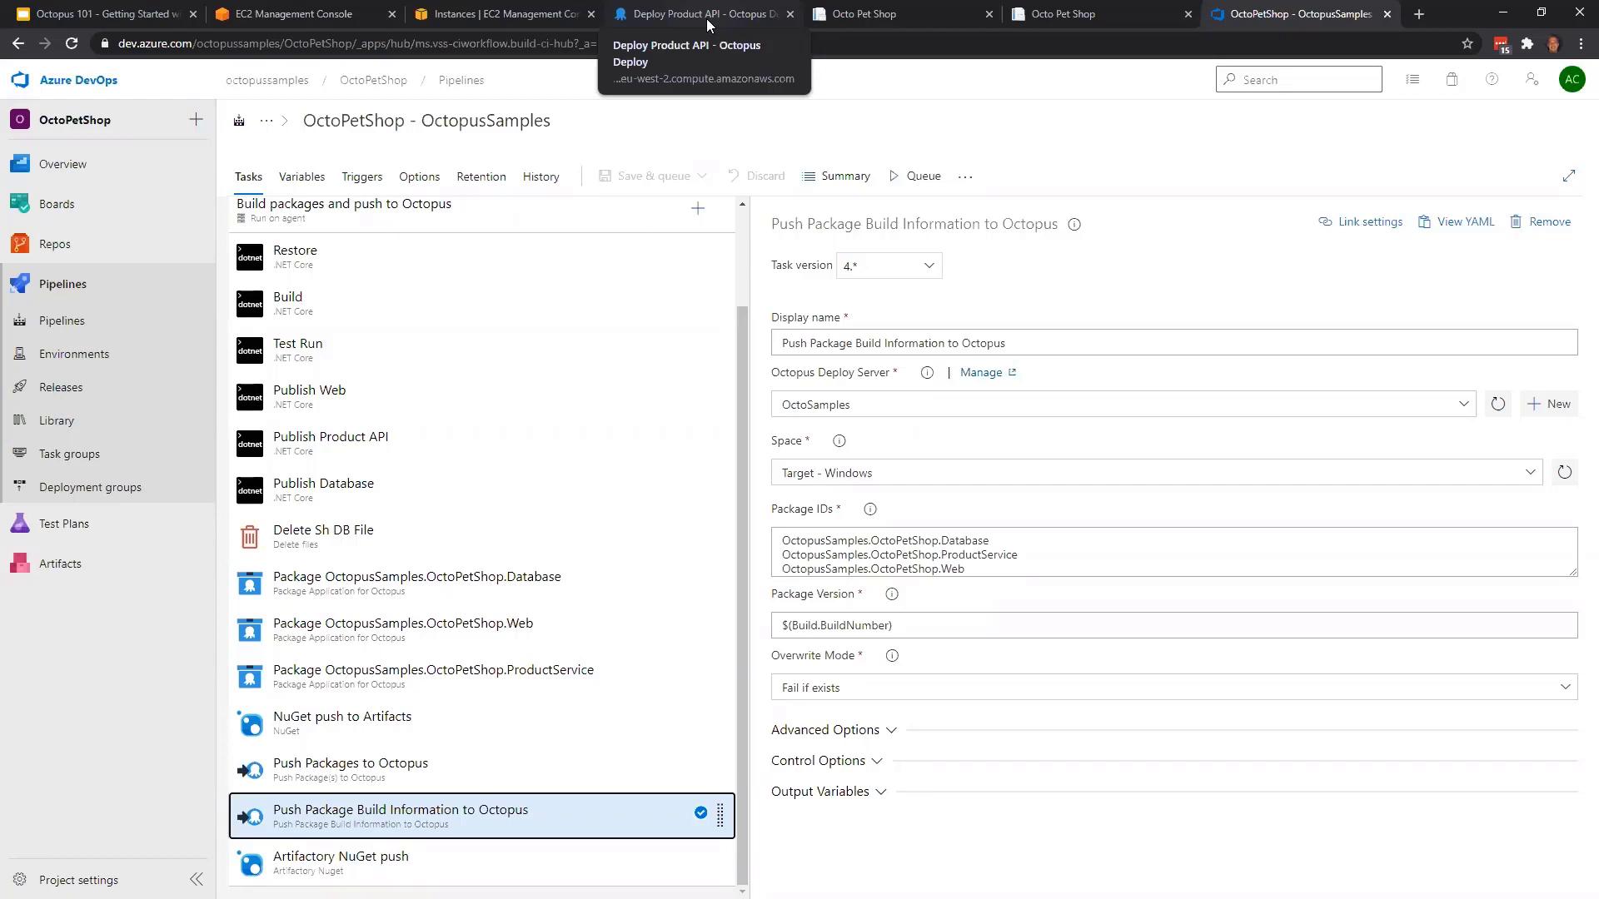
Switch to the Octopus 101 presentation in Google Slides and start the full-screen slideshow from the closing Thank you slide
{"action": "left_click", "coordinate": [94, 22]}
{"action": "left_click", "coordinate": [114, 773]}
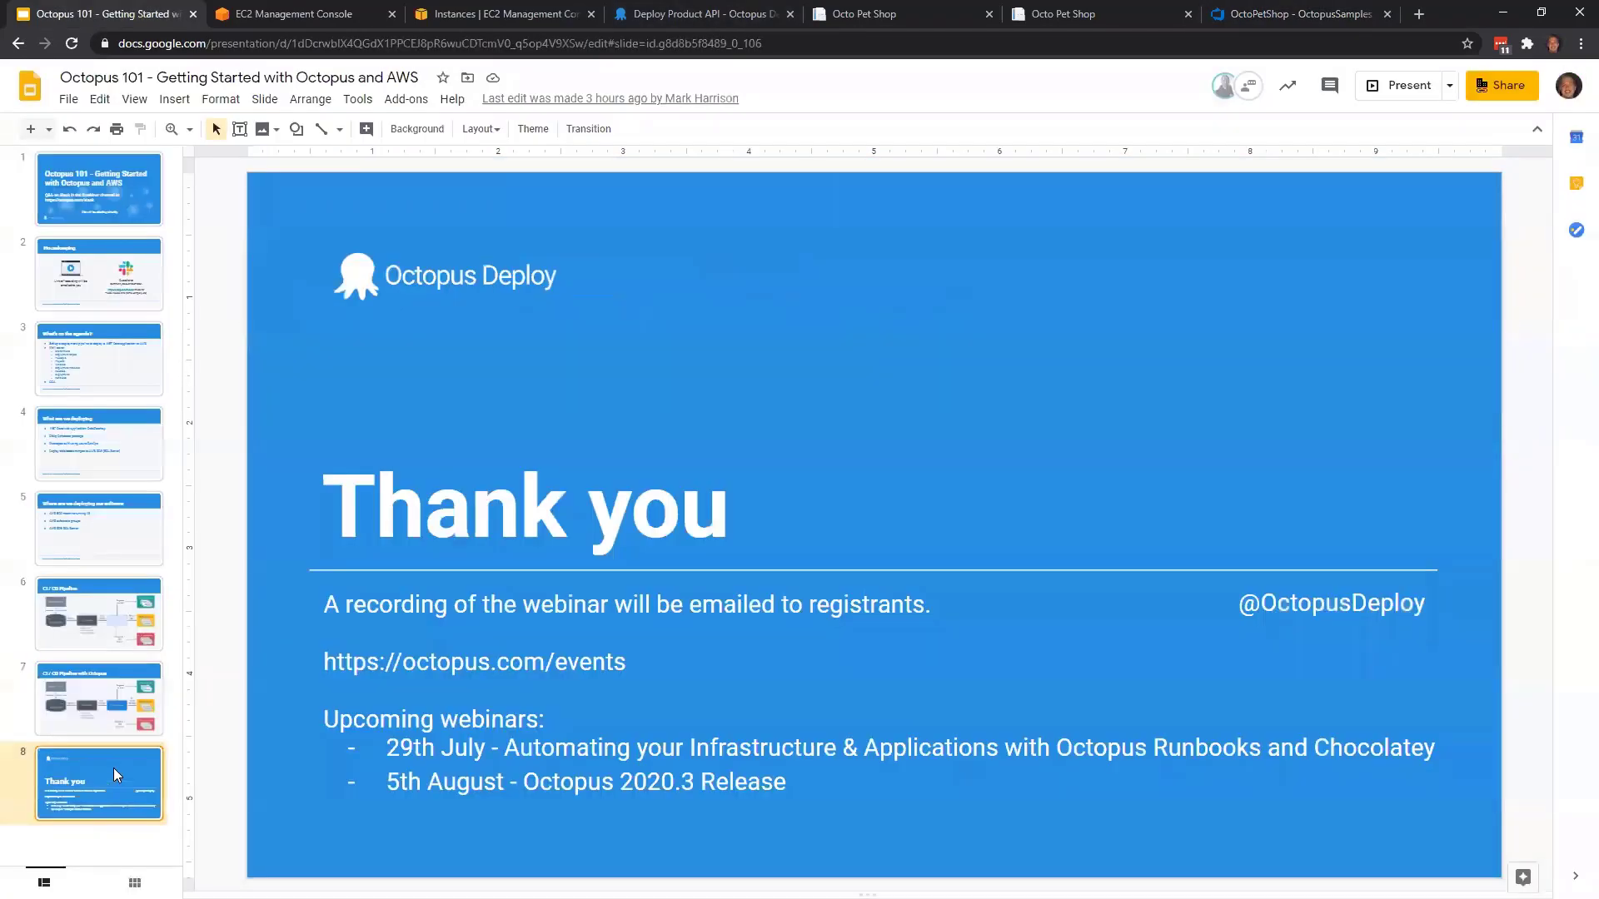
{"action": "left_click", "coordinate": [1398, 98]}
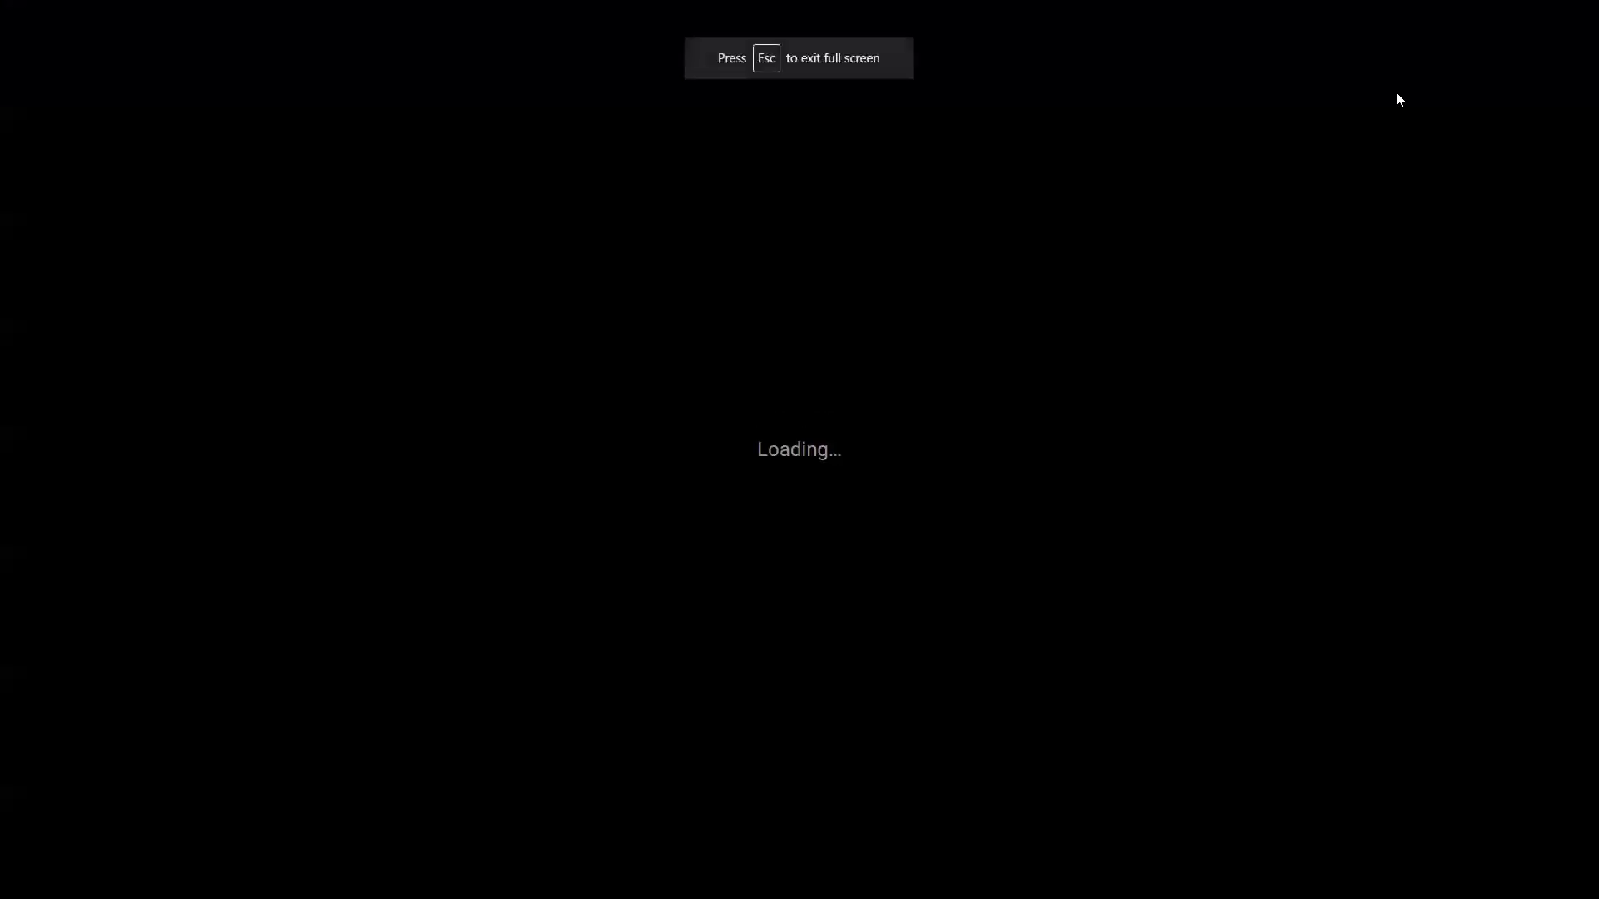